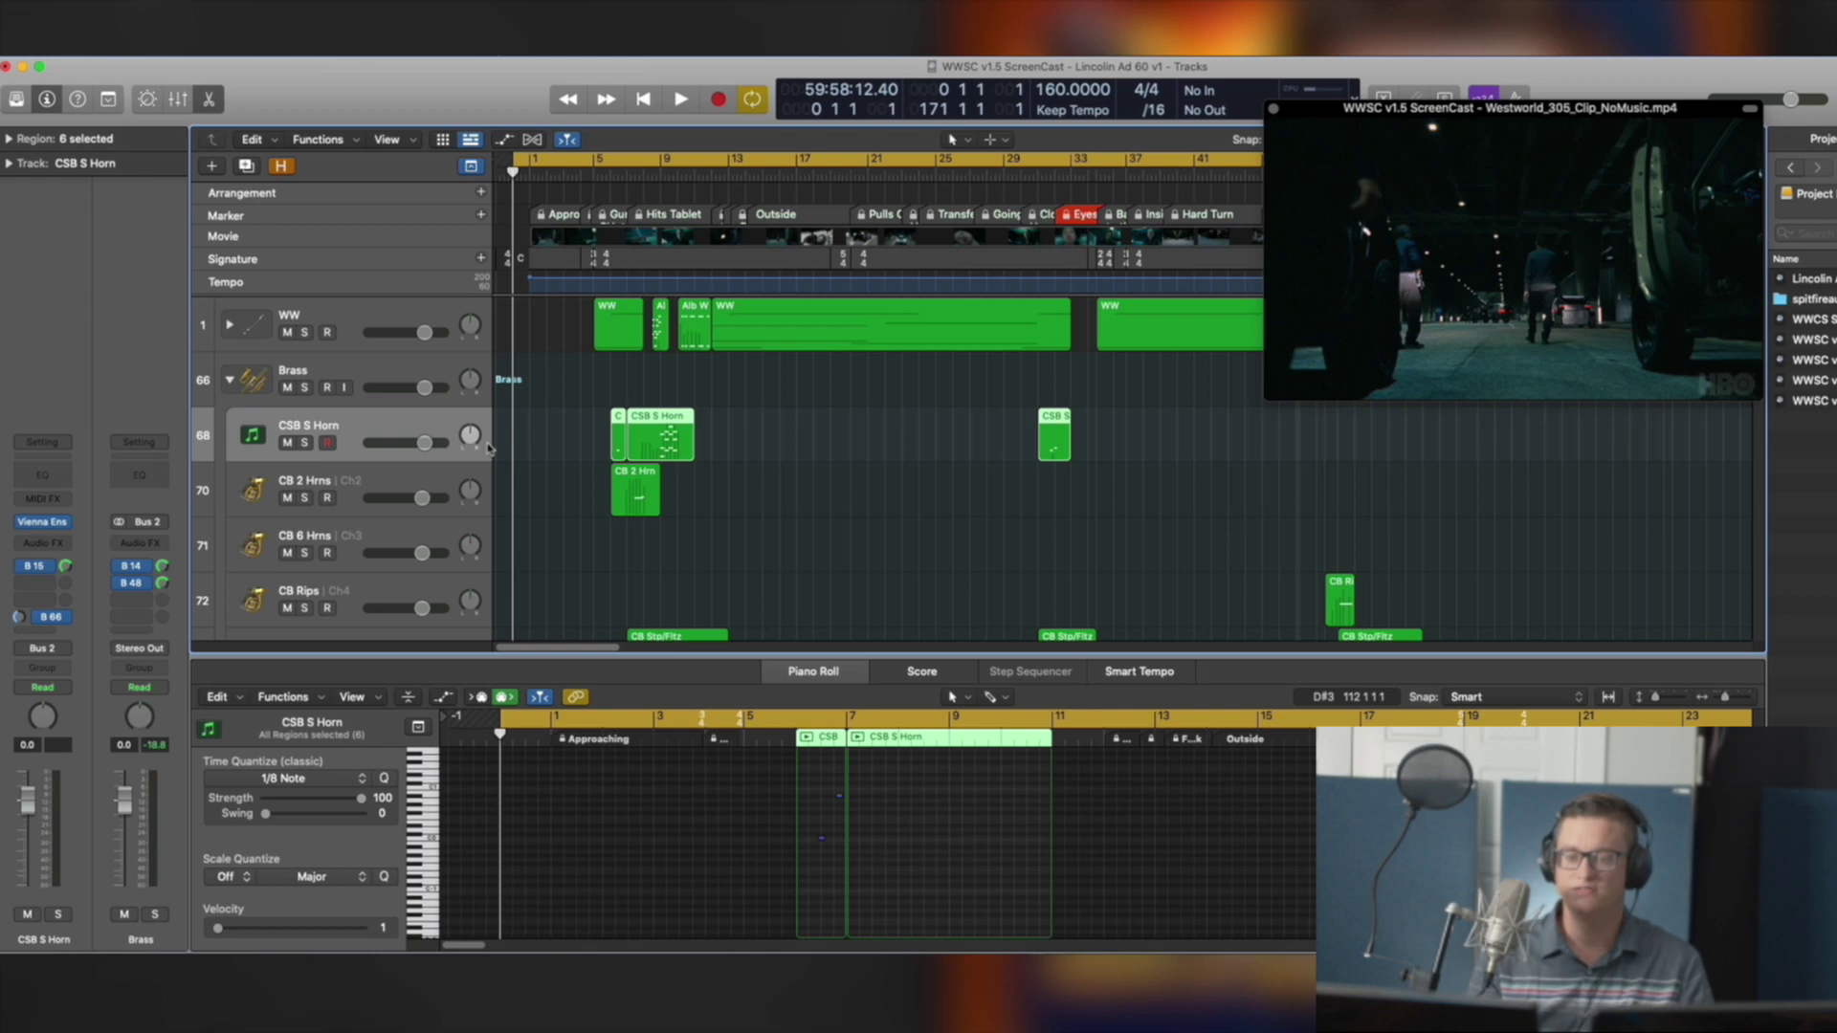
Shrink the track heights and move the selection from CSB 5 Horn to the CG Hrn RP/Fl Sht track in the Brass stack
key(super+Up)
key(super+Up)
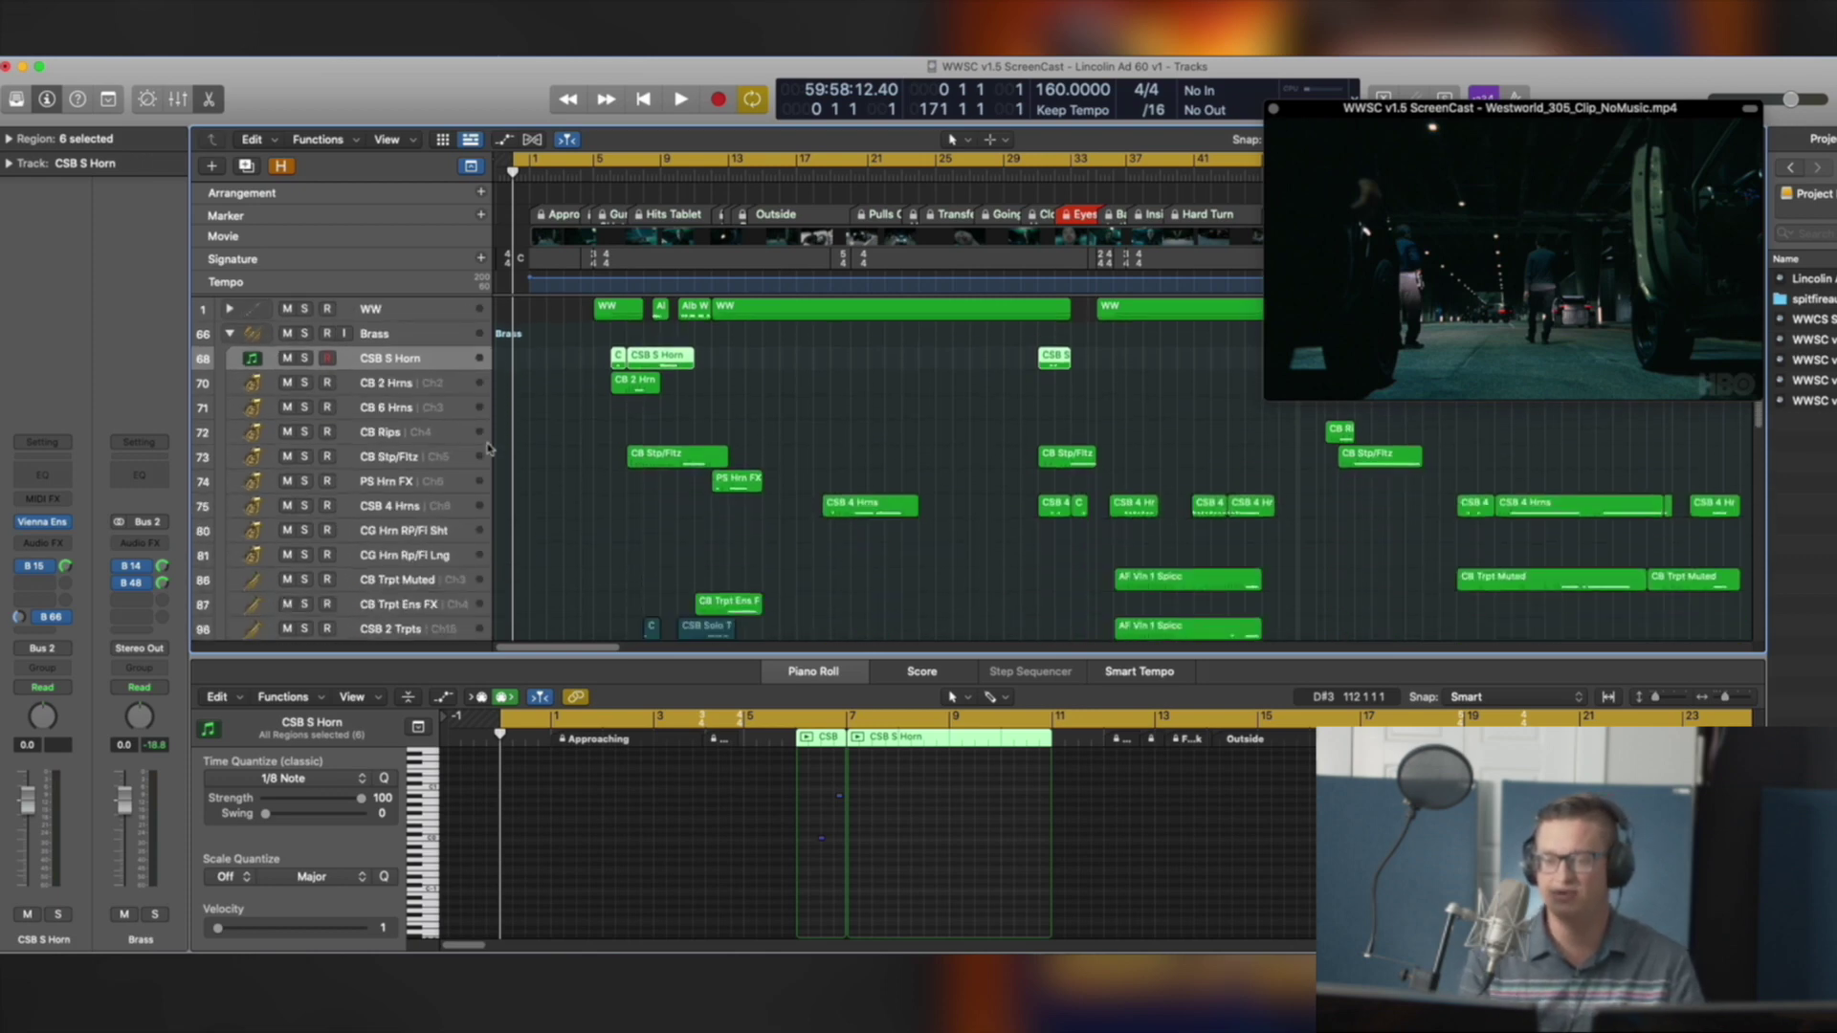
key(Down)
key(Down)
key(Down)
key(Down)
key(Down)
key(Down)
key(Down)
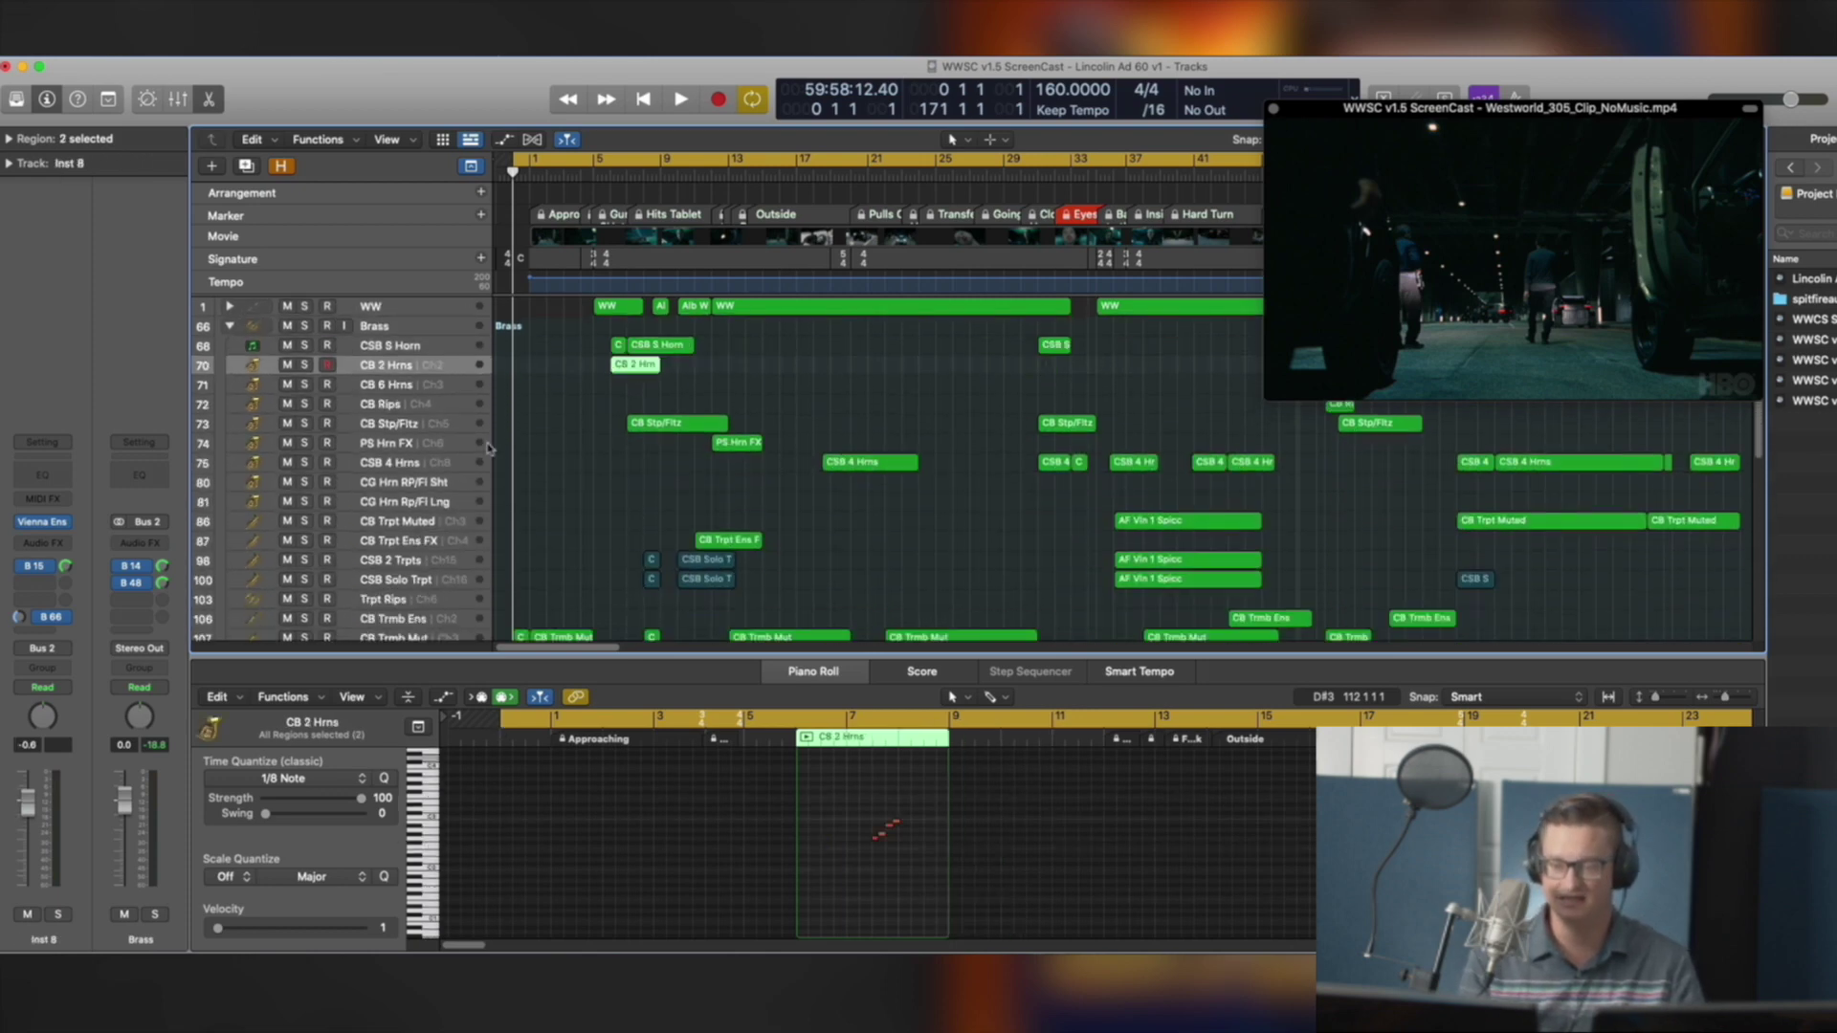
Look over all tracks and regions of the Brass stack, from CSB 5 Horn down to Hrns Run_bip
scroll(609, 483, down, 5)
scroll(603, 485, down, 5)
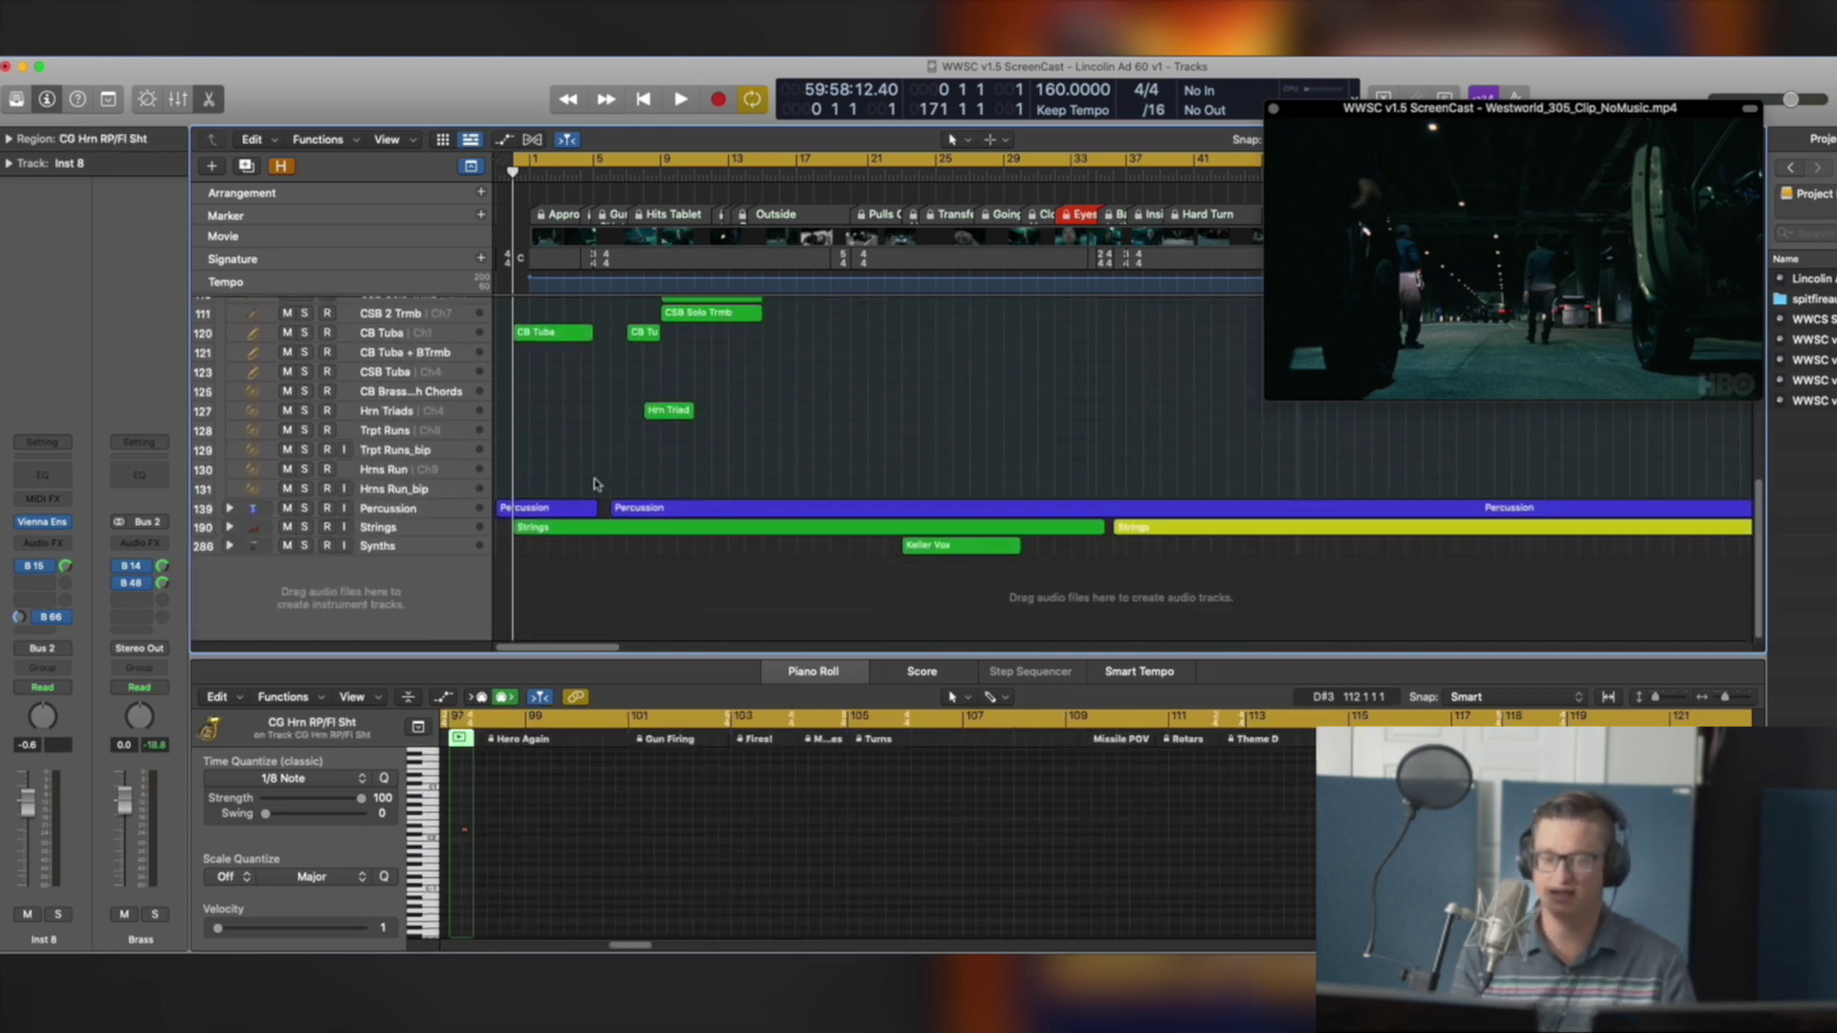
scroll(598, 483, up, 5)
scroll(593, 478, up, 2)
scroll(593, 478, down, 5)
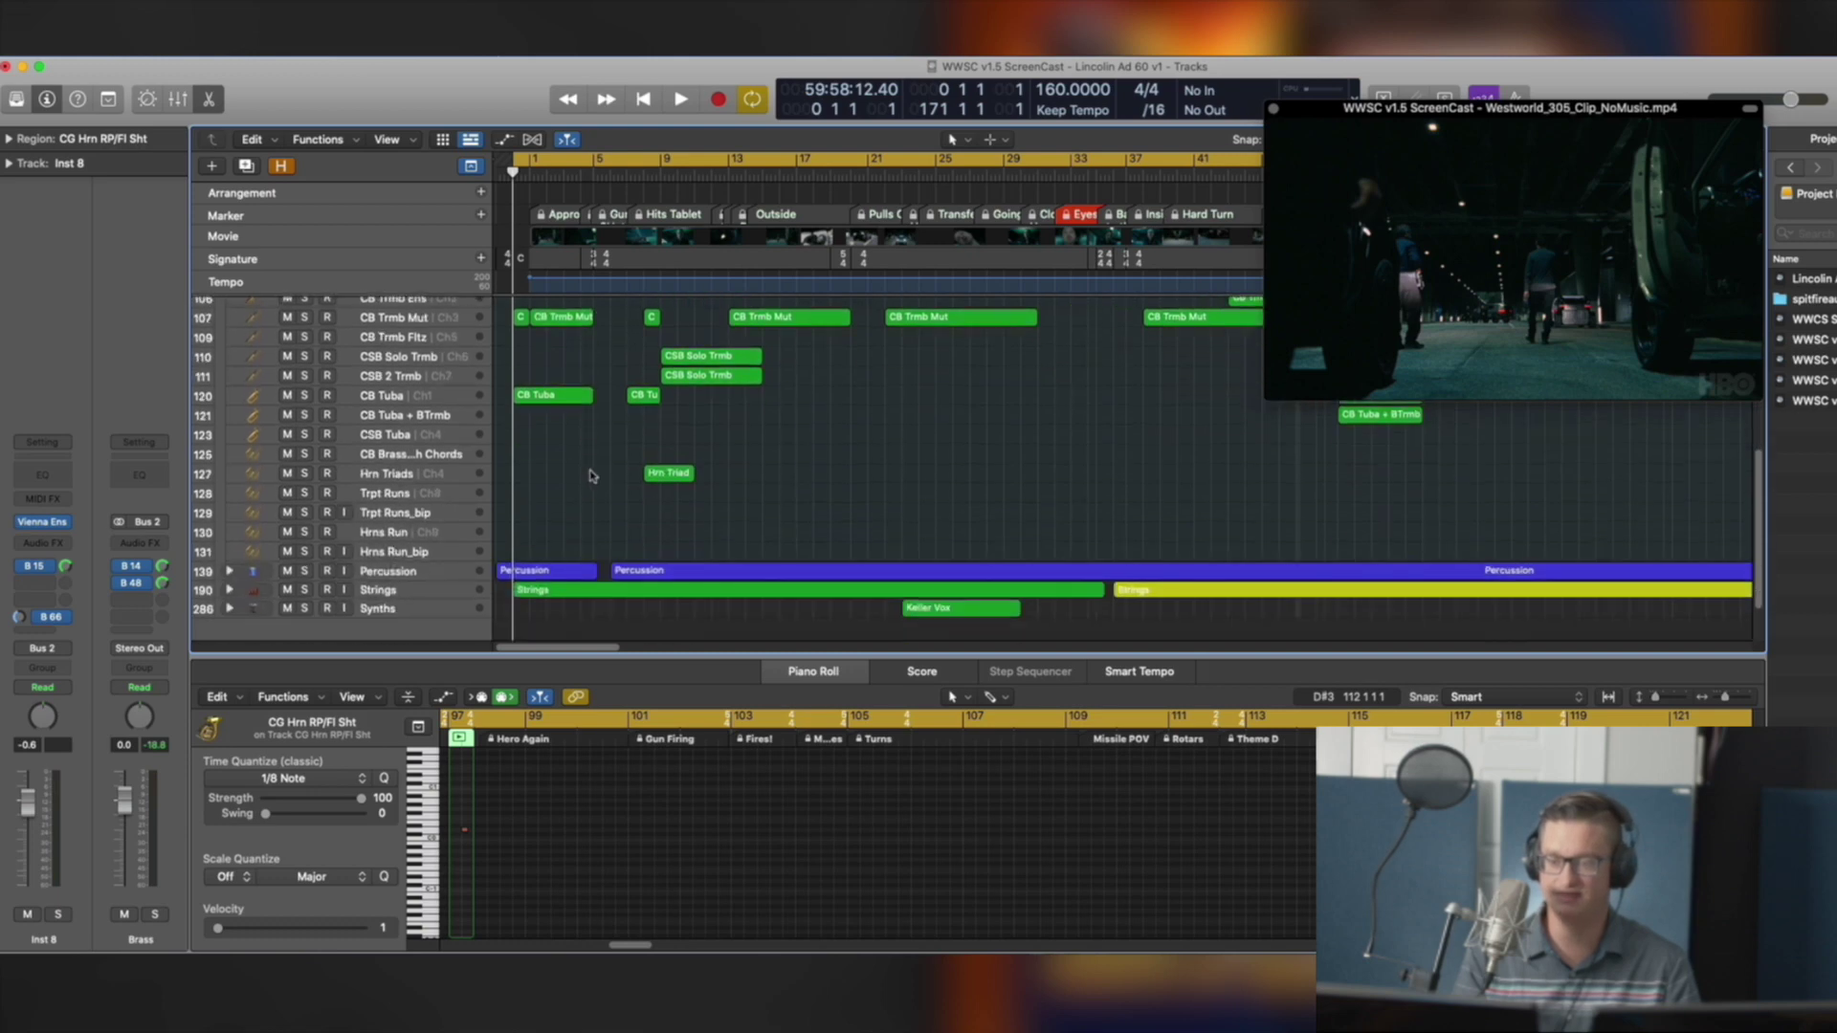
scroll(589, 475, up, 5)
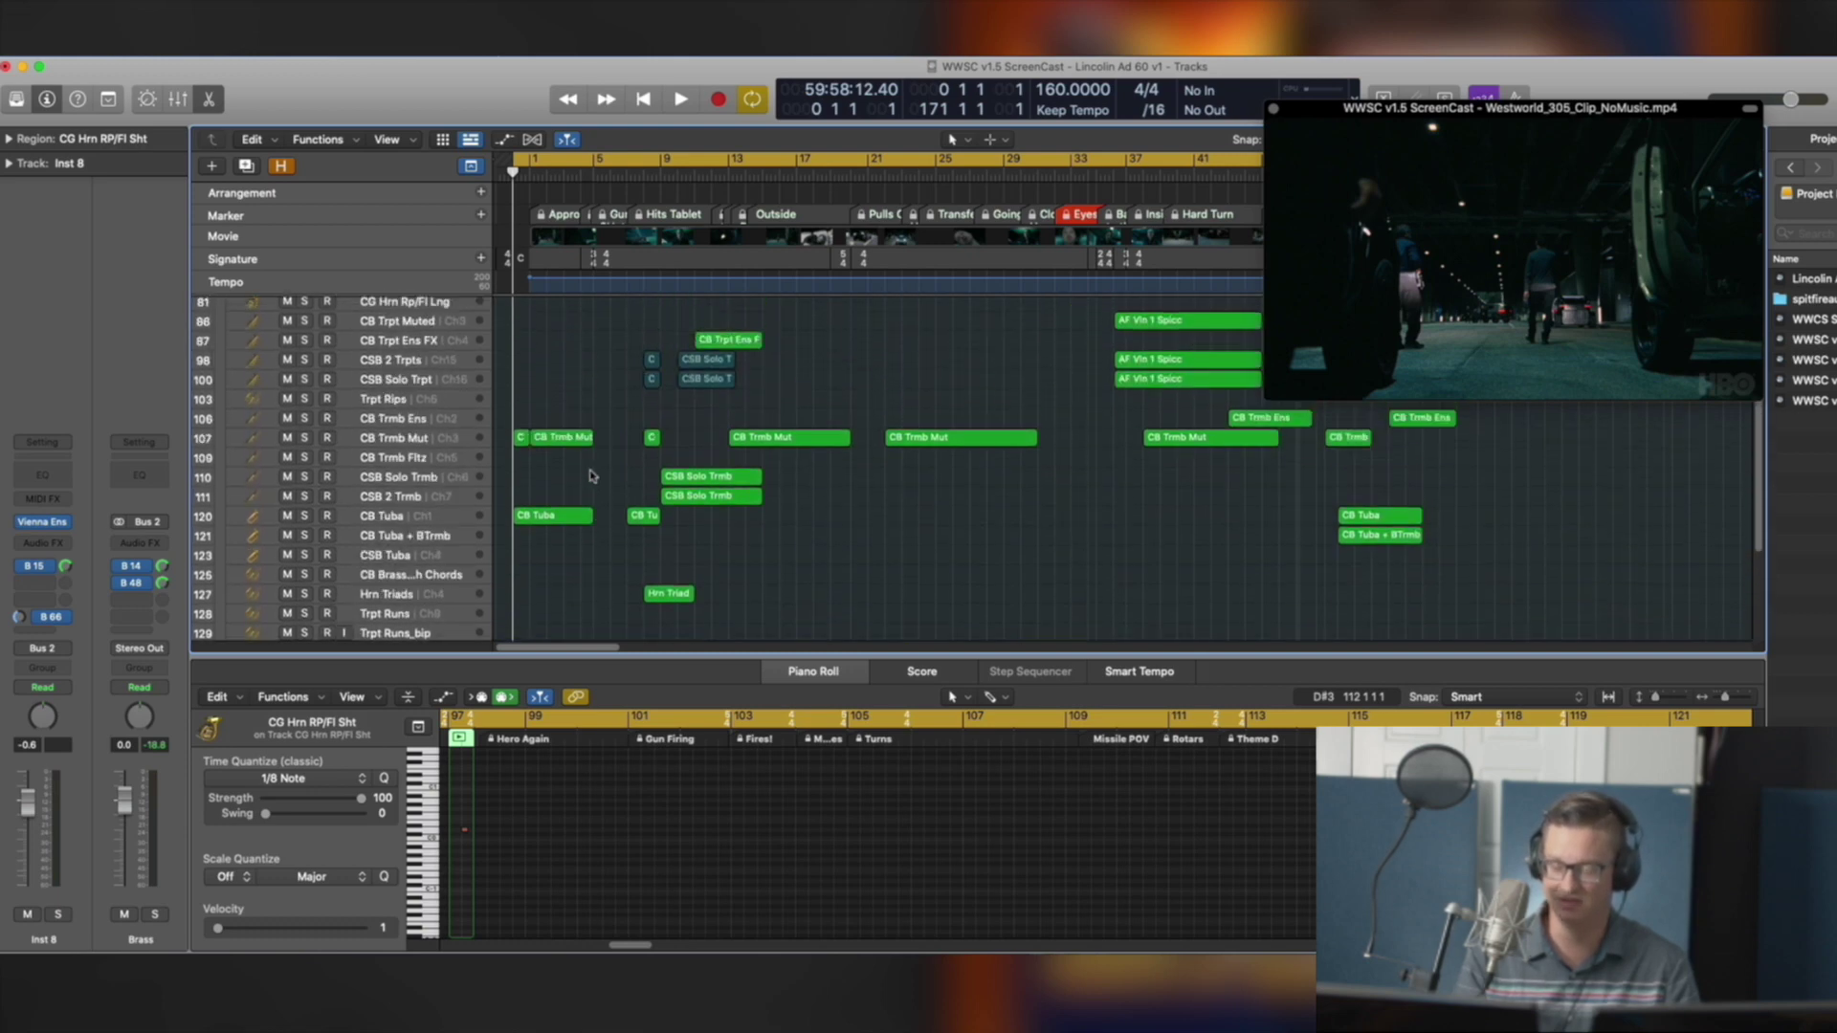
scroll(590, 476, up, 2)
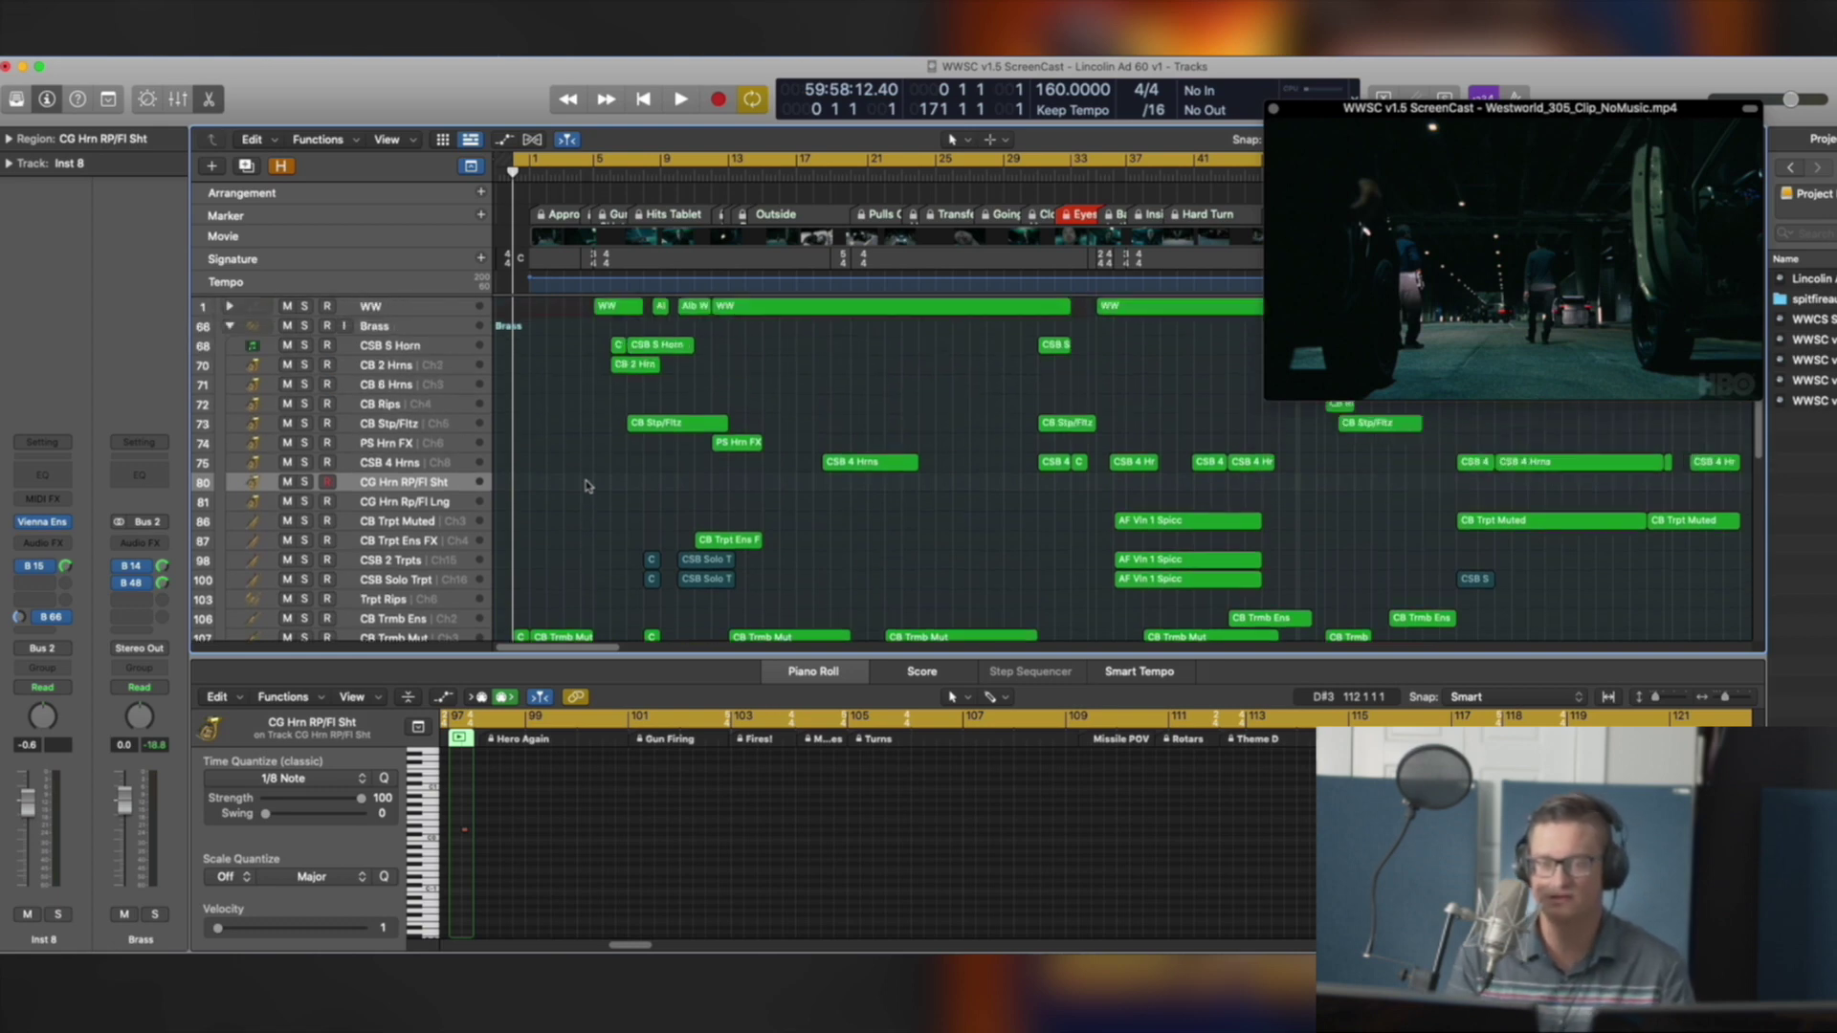
scroll(588, 487, down, 1)
scroll(588, 489, down, 4)
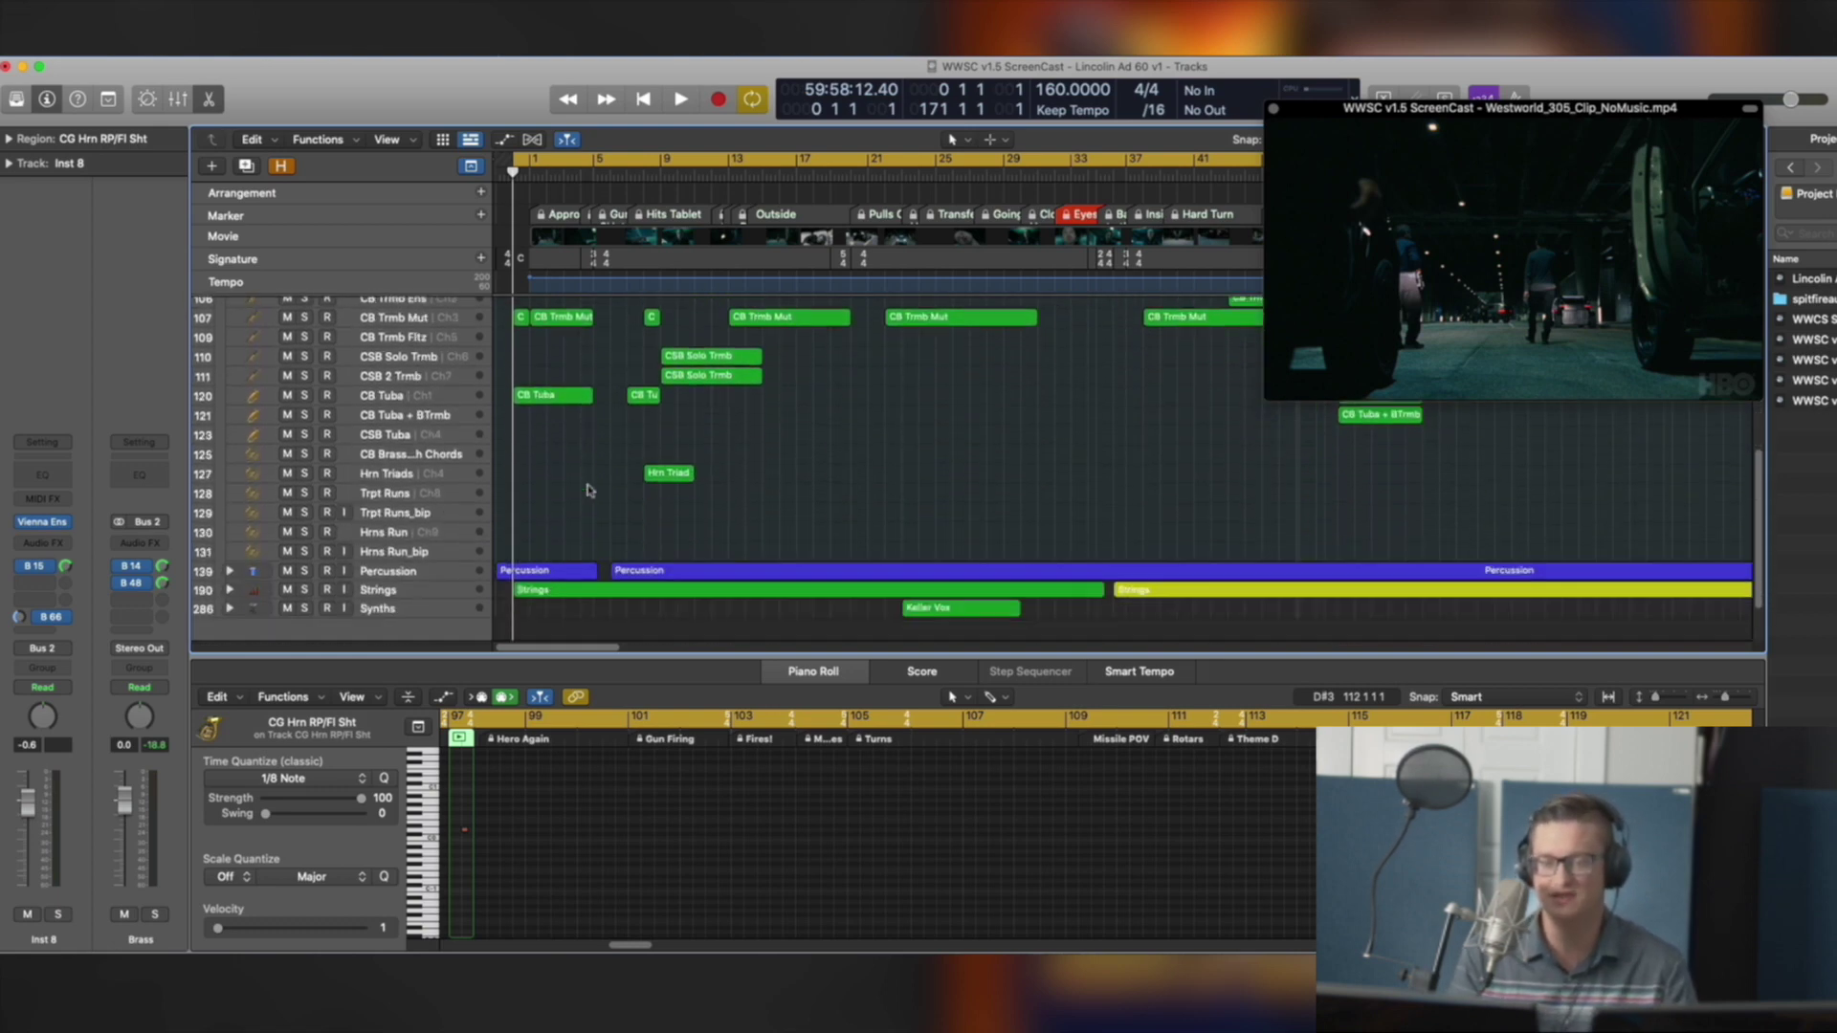
scroll(590, 488, up, 2)
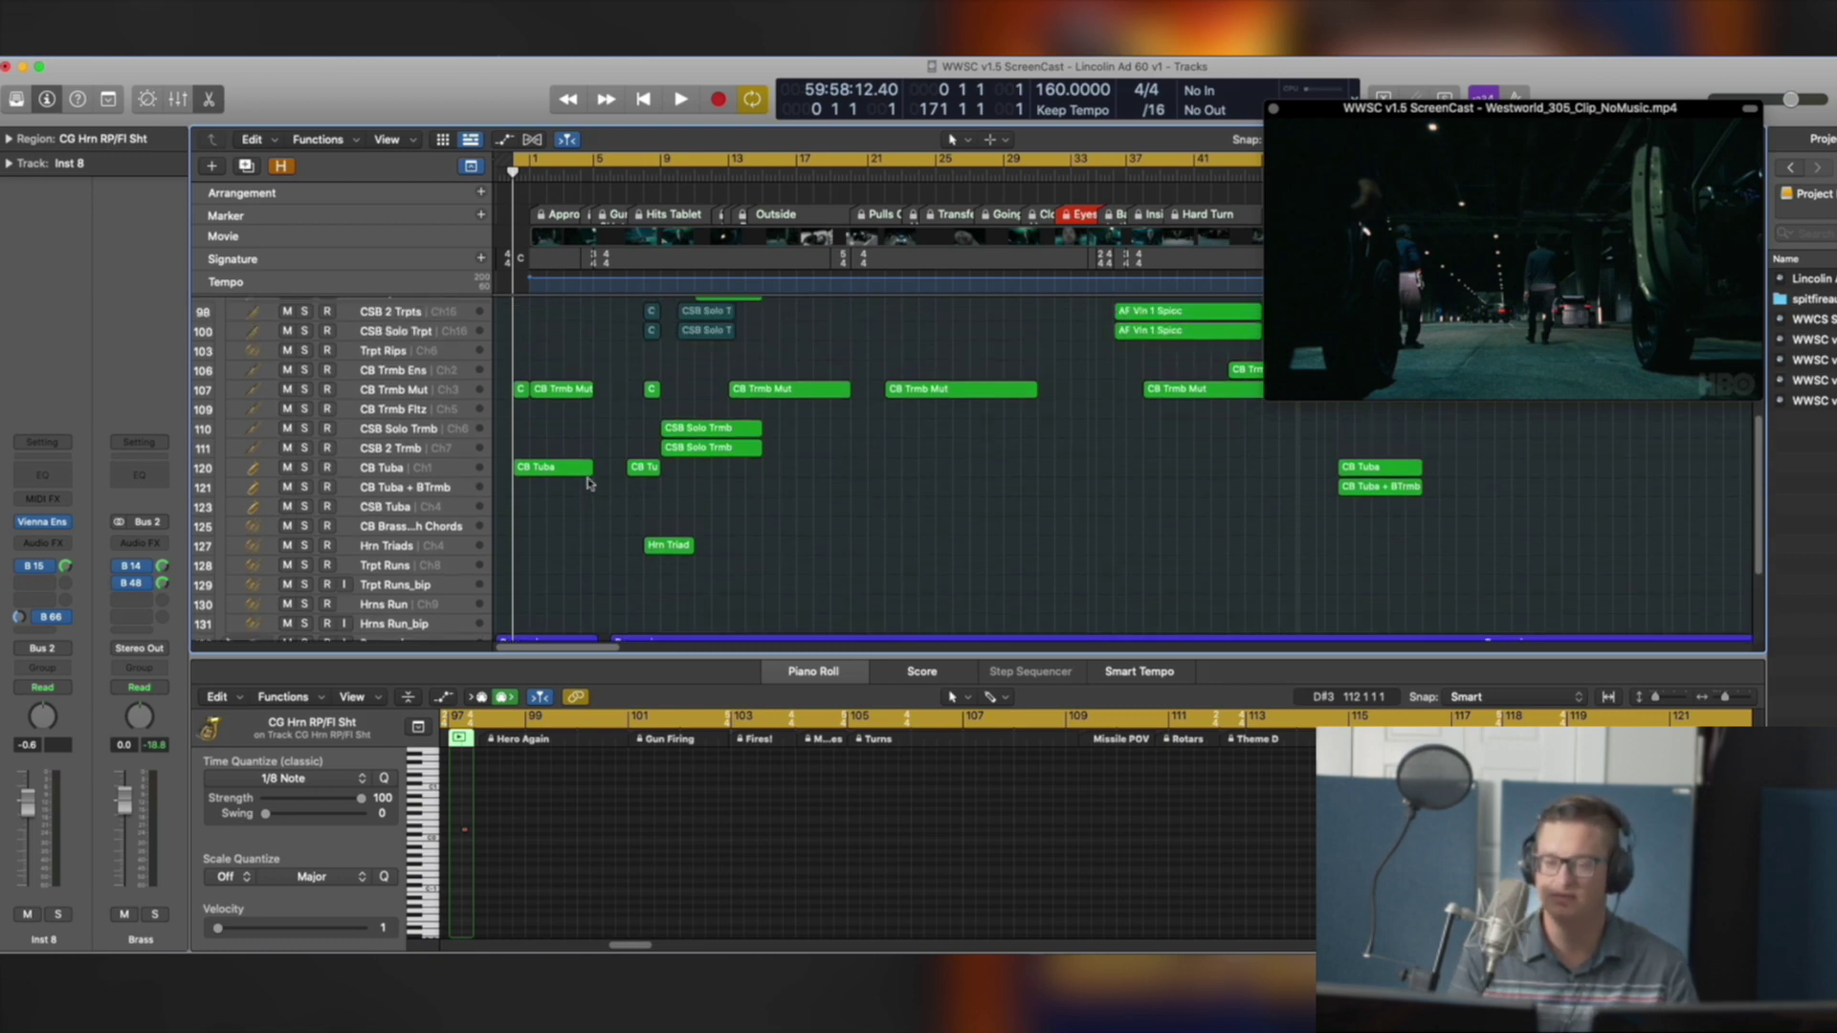
scroll(588, 482, up, 3)
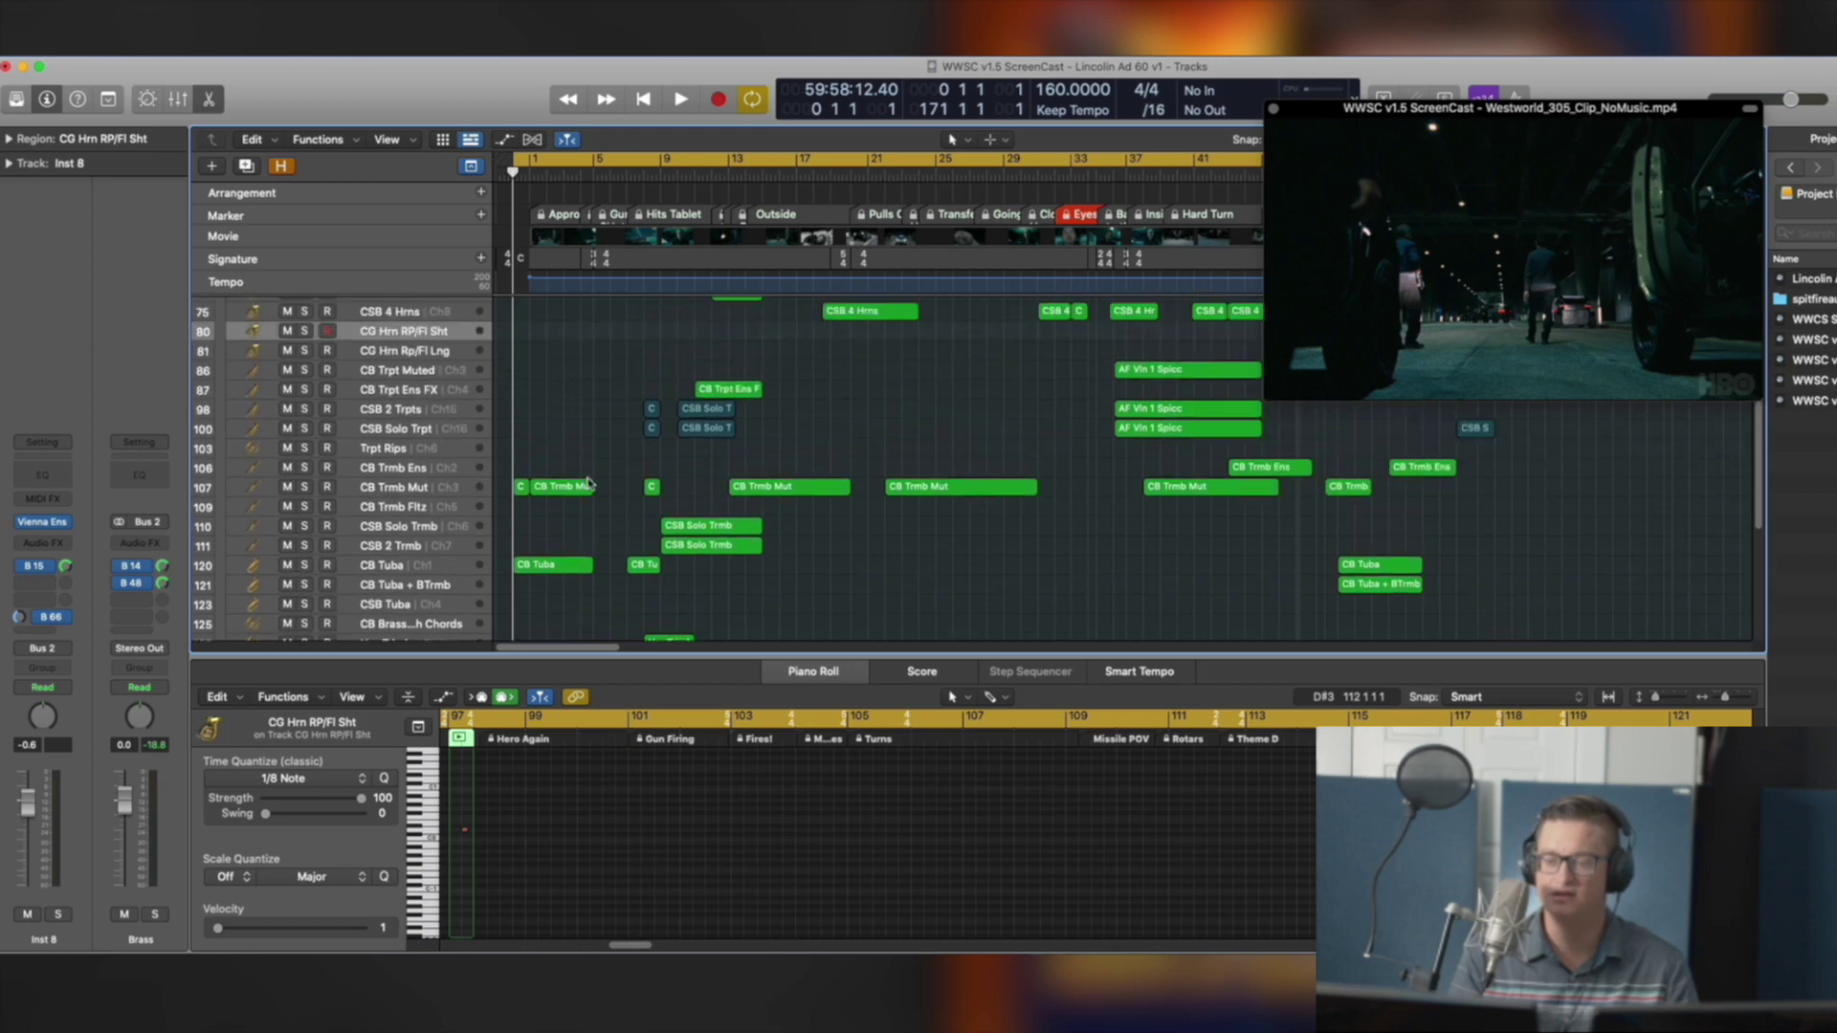
scroll(589, 483, up, 3)
scroll(588, 483, up, 2)
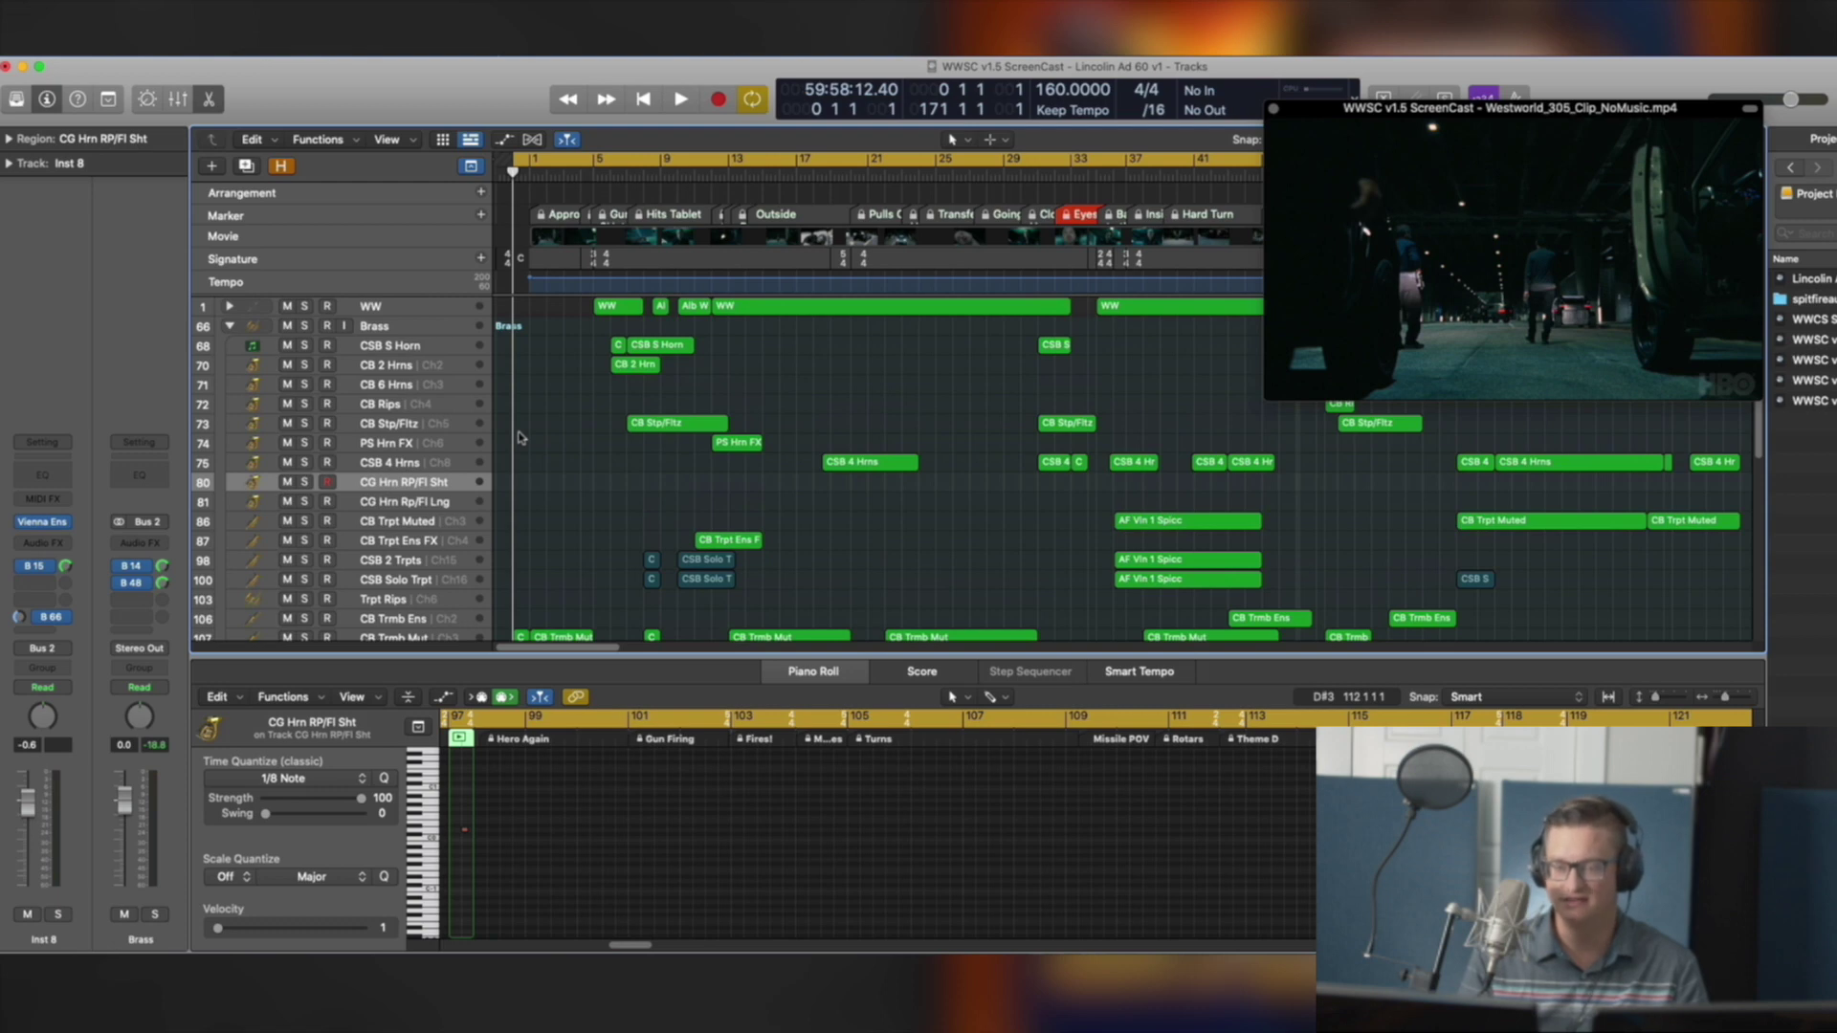
scroll(518, 437, down, 10)
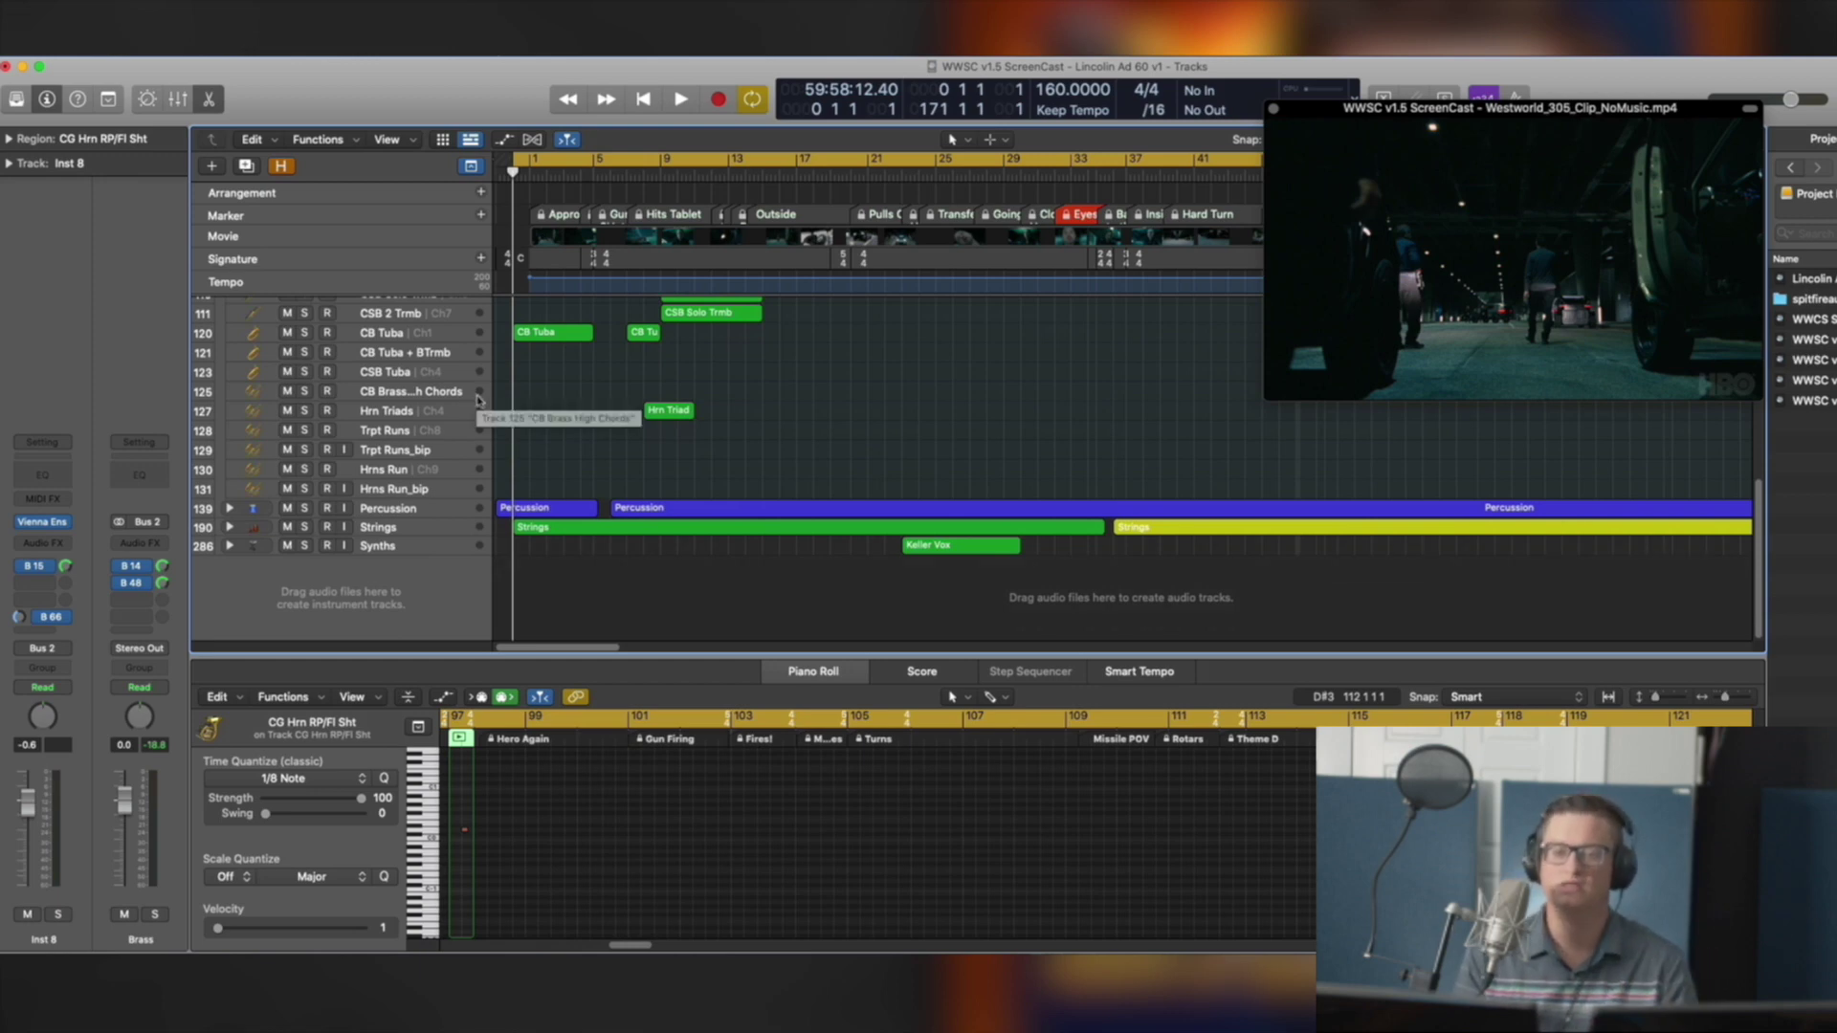
scroll(536, 409, up, 5)
scroll(539, 408, up, 7)
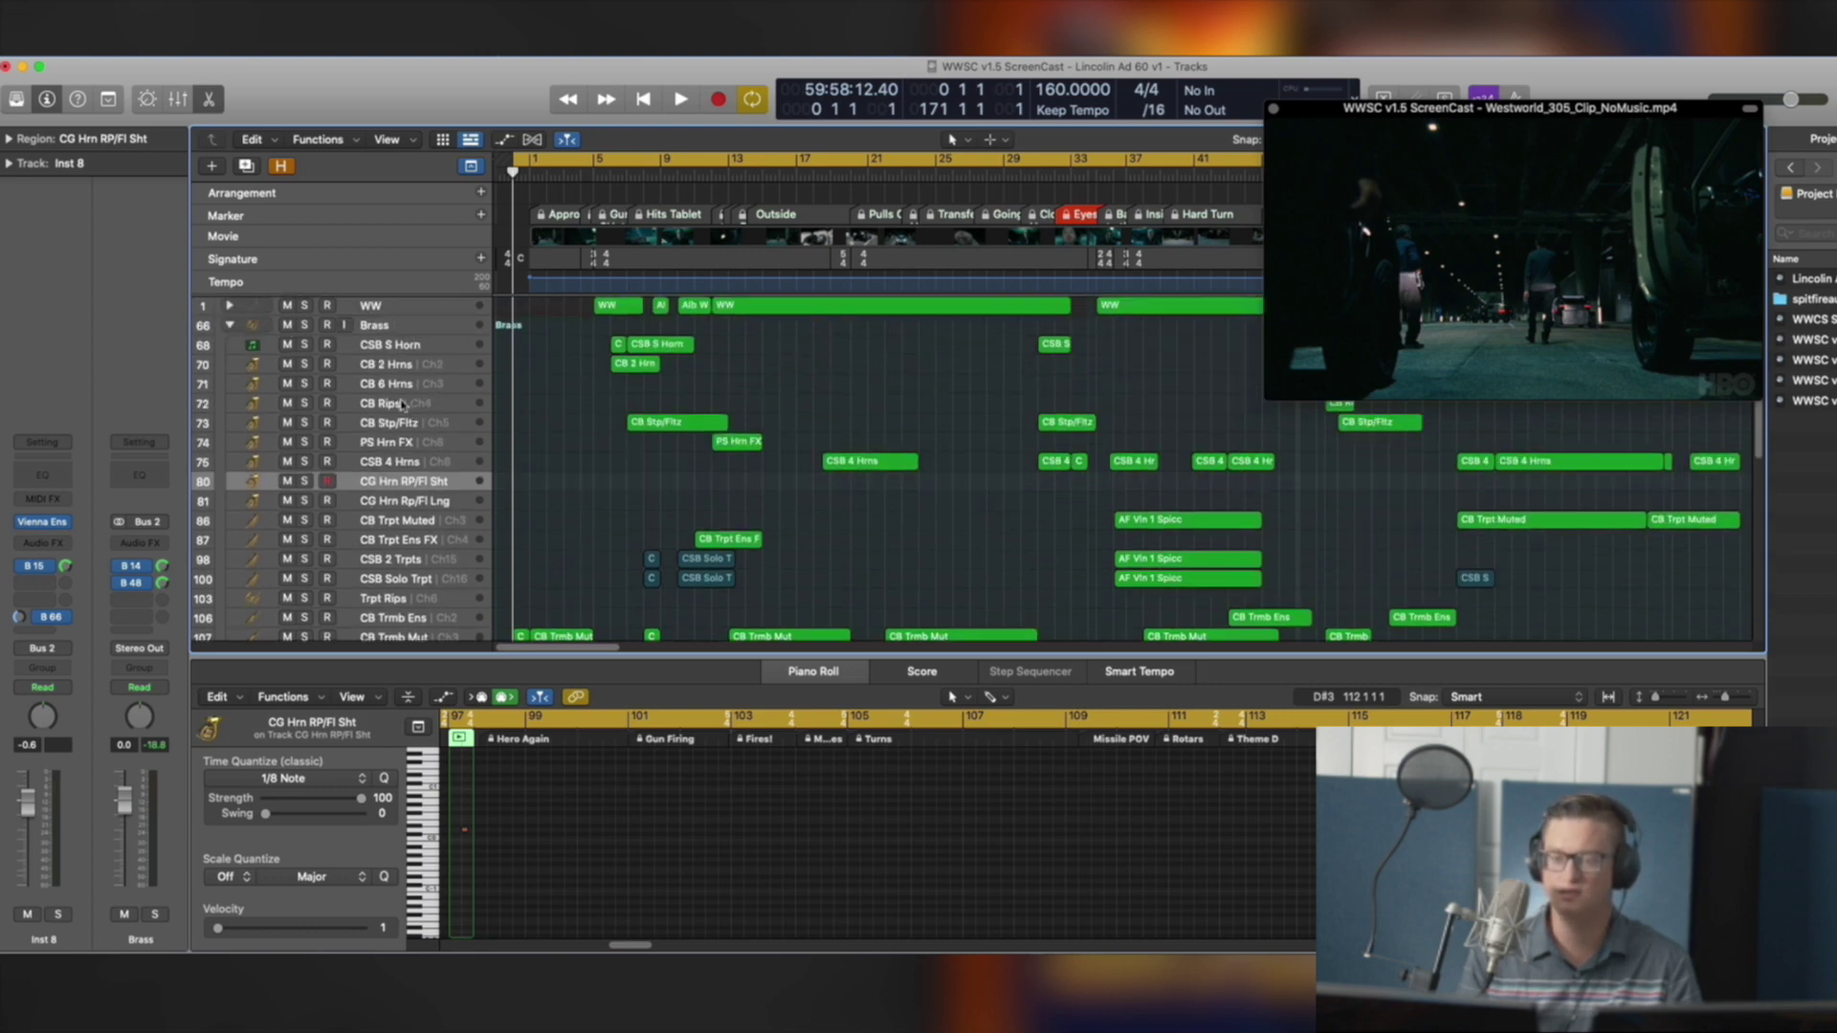
Play the opening bars of the cue and select the CB Trmb Mut and CB Tuba regions at its start
scroll(536, 412, down, 1)
drag(534, 381, 593, 500)
ctrl+alt+click(696, 493)
key(space)
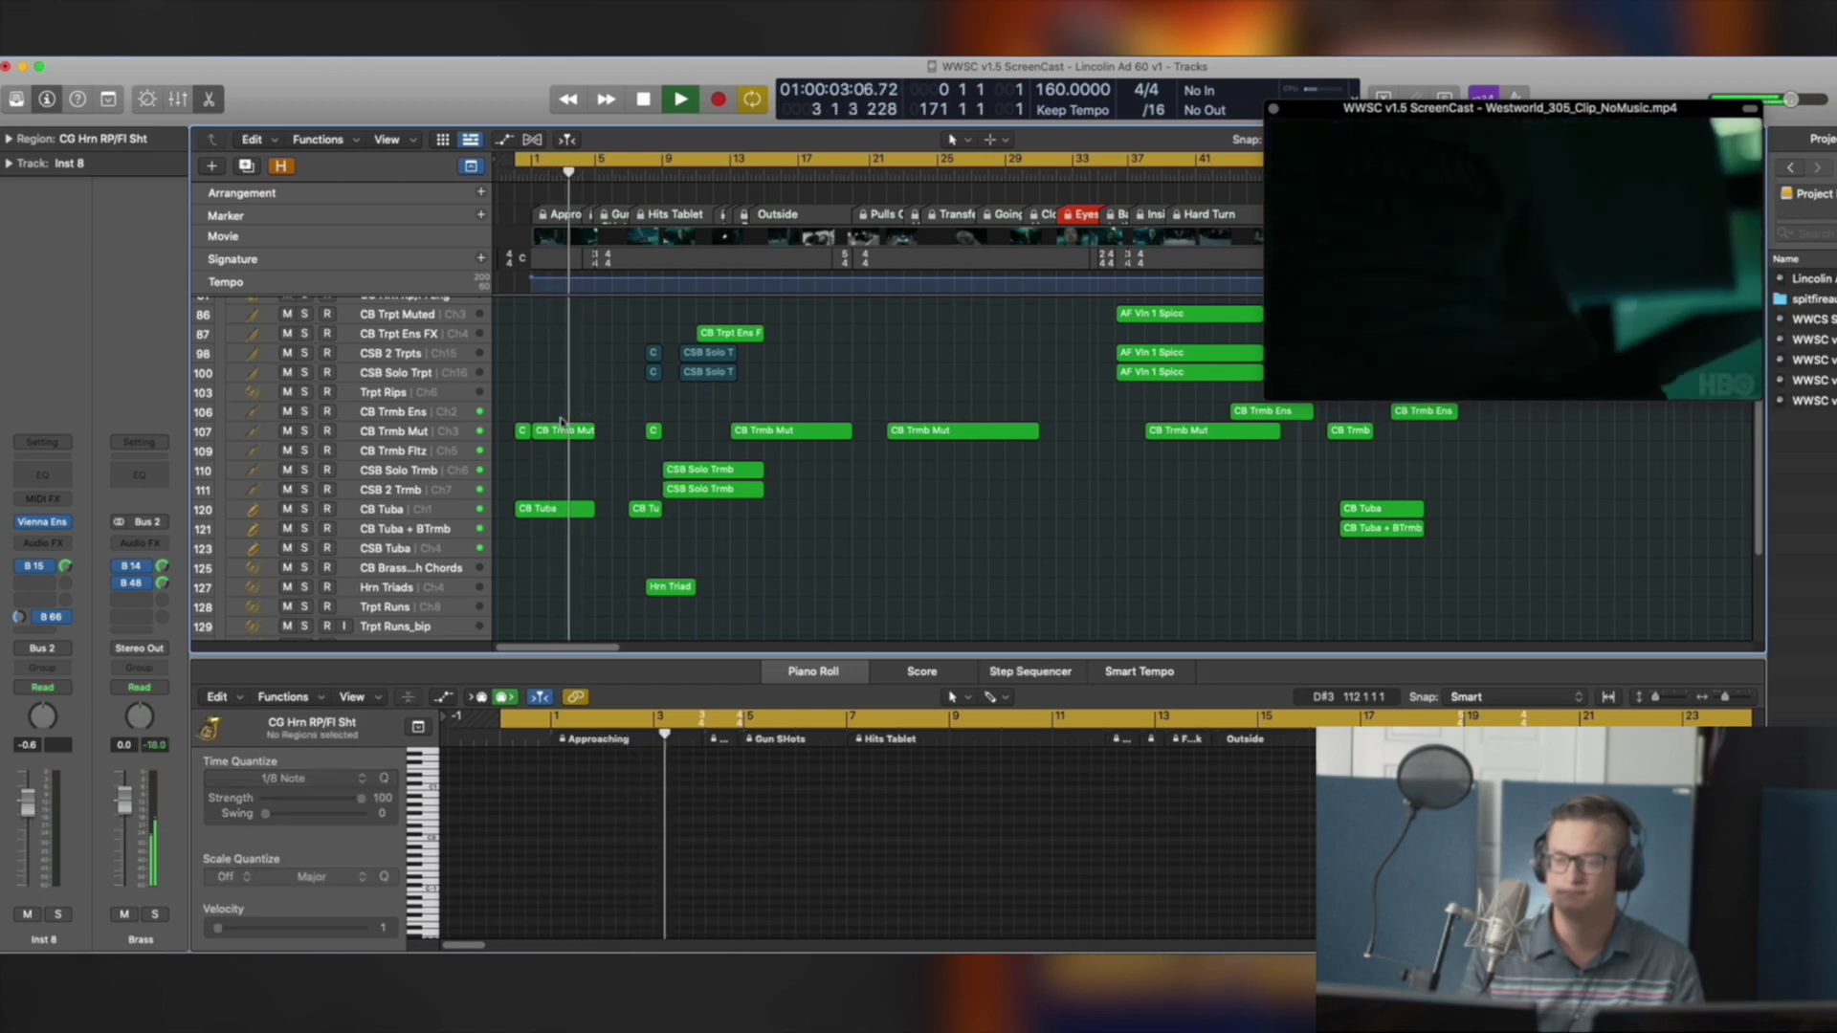
drag(507, 411, 611, 504)
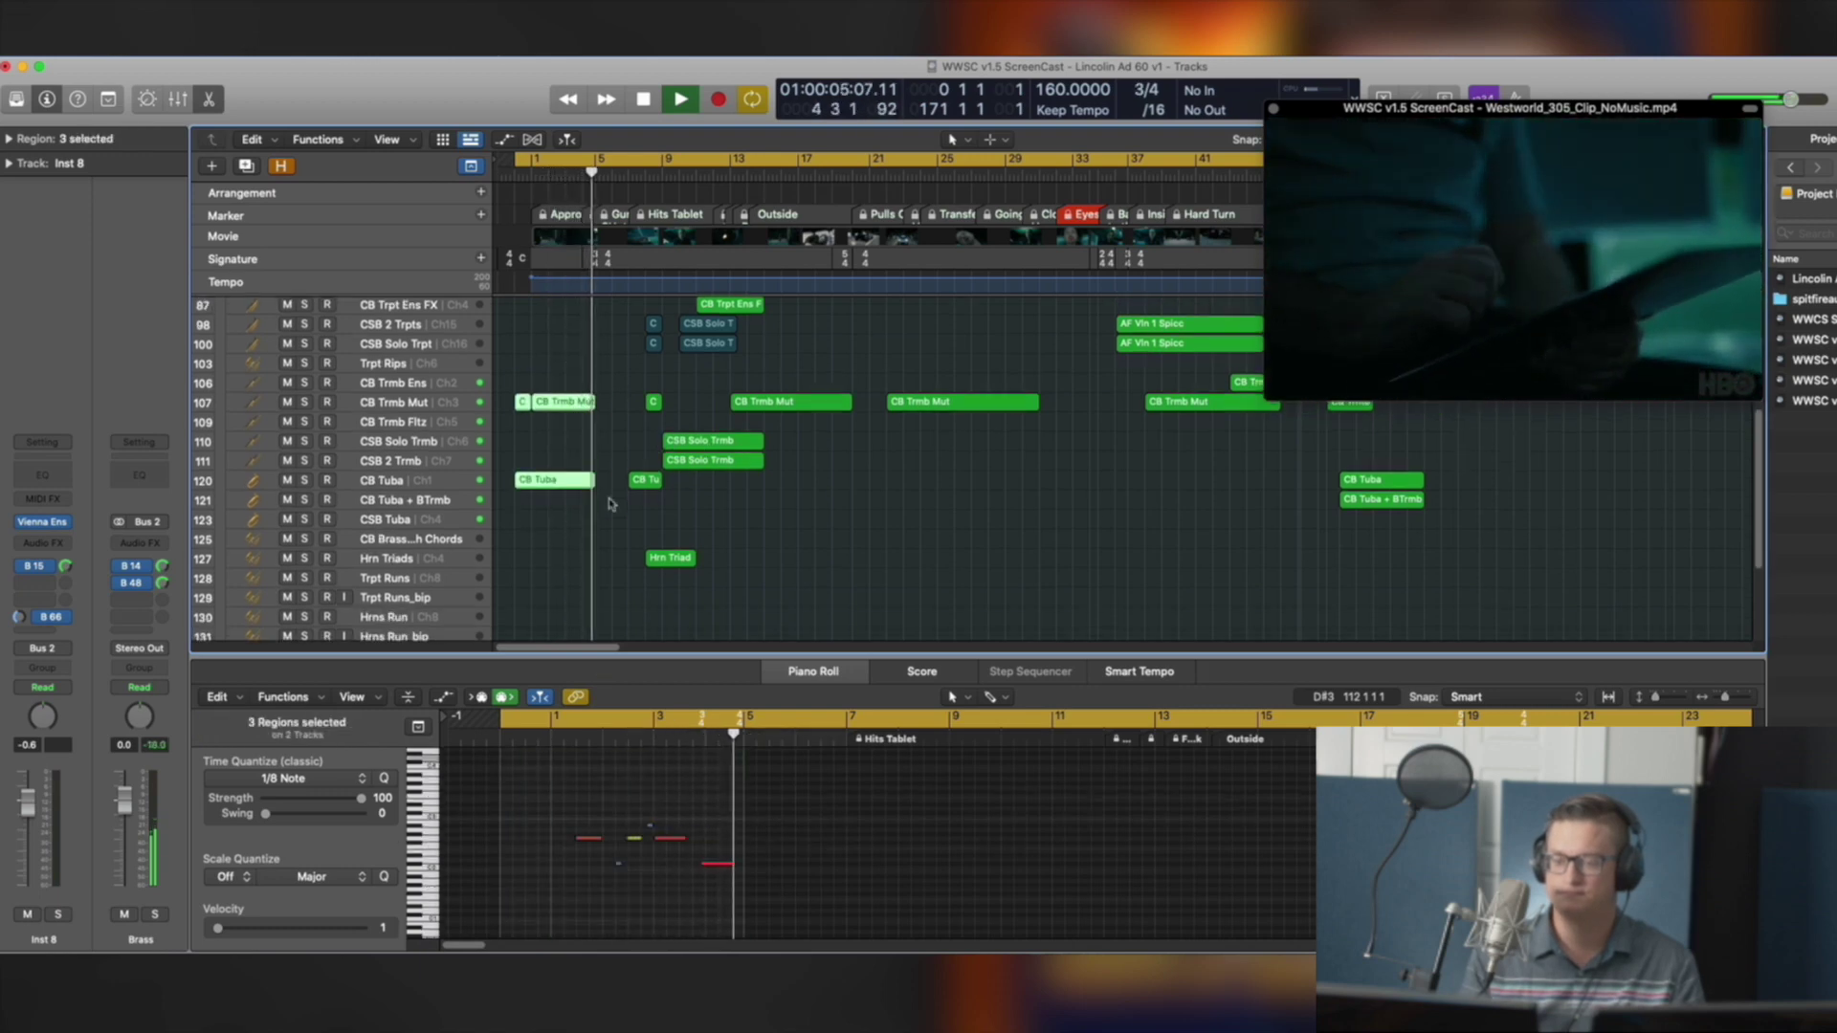
key(space)
Select the CB Trmb Mut track, show the Brass Verb channel of its Bus 66 send, and clear the region selection
scroll(611, 504, down, 5)
scroll(565, 383, up, 5)
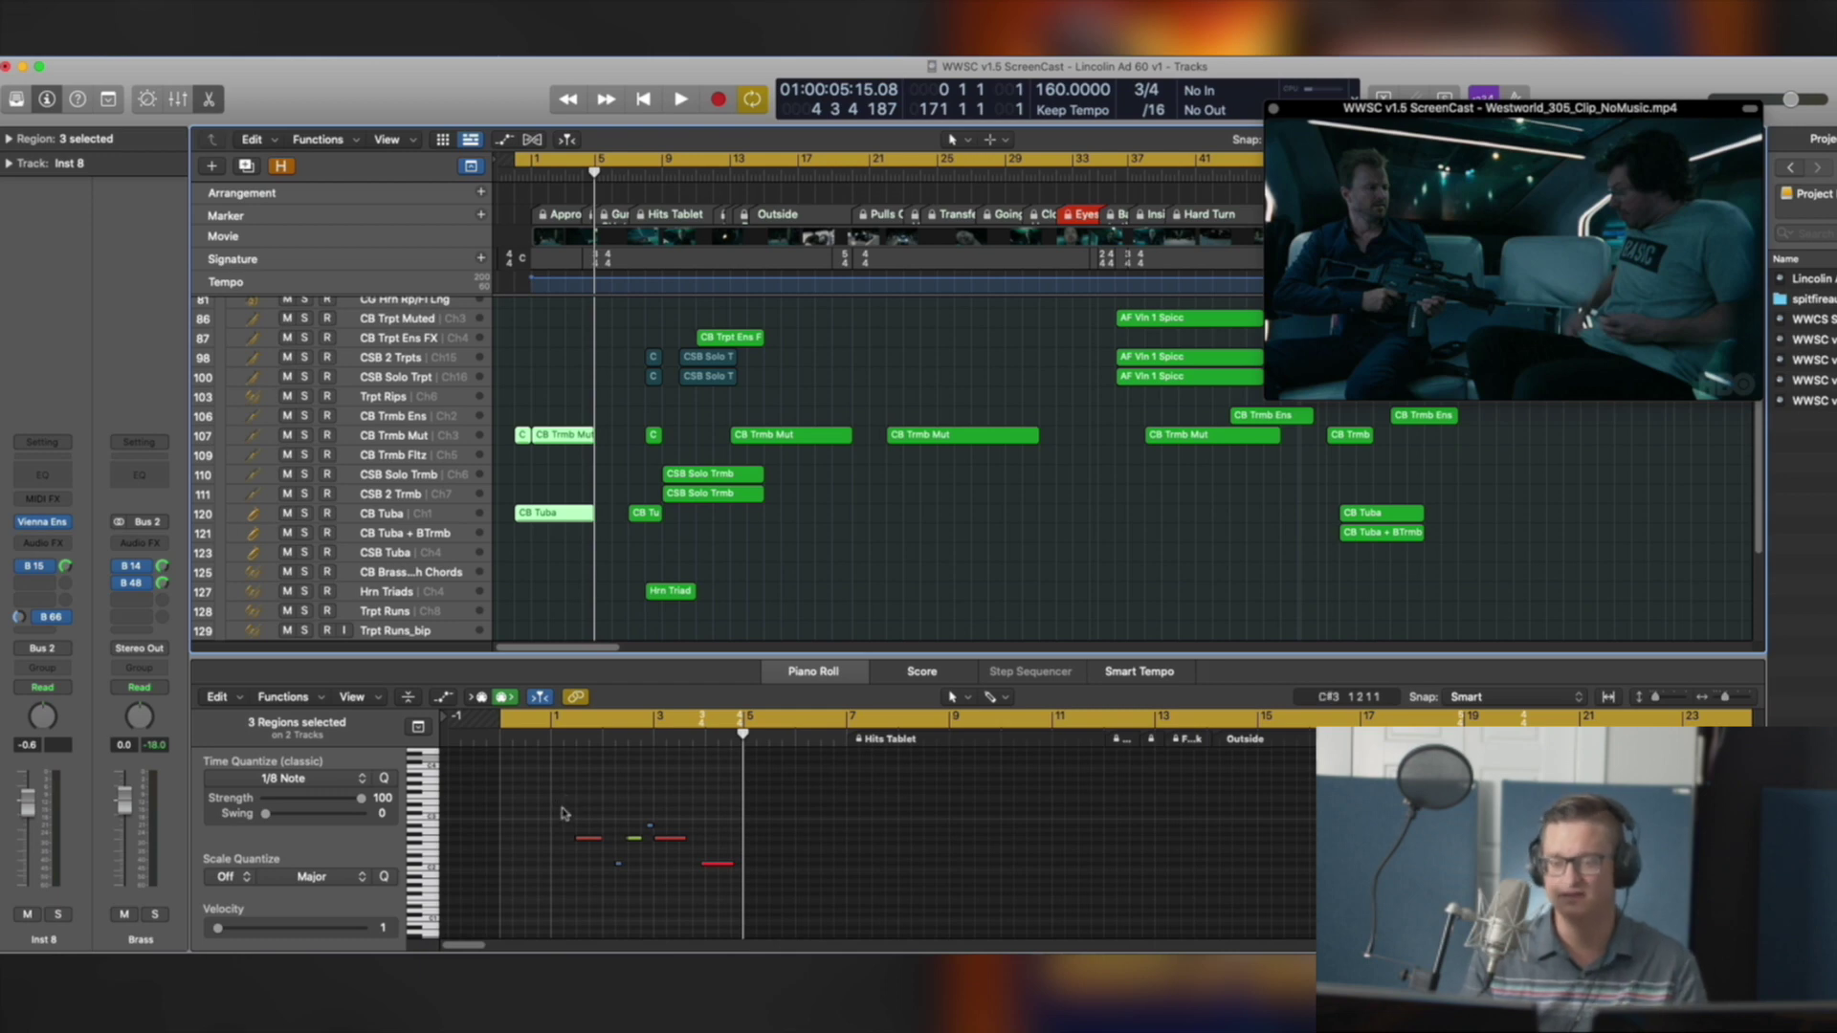
drag(569, 420, 519, 474)
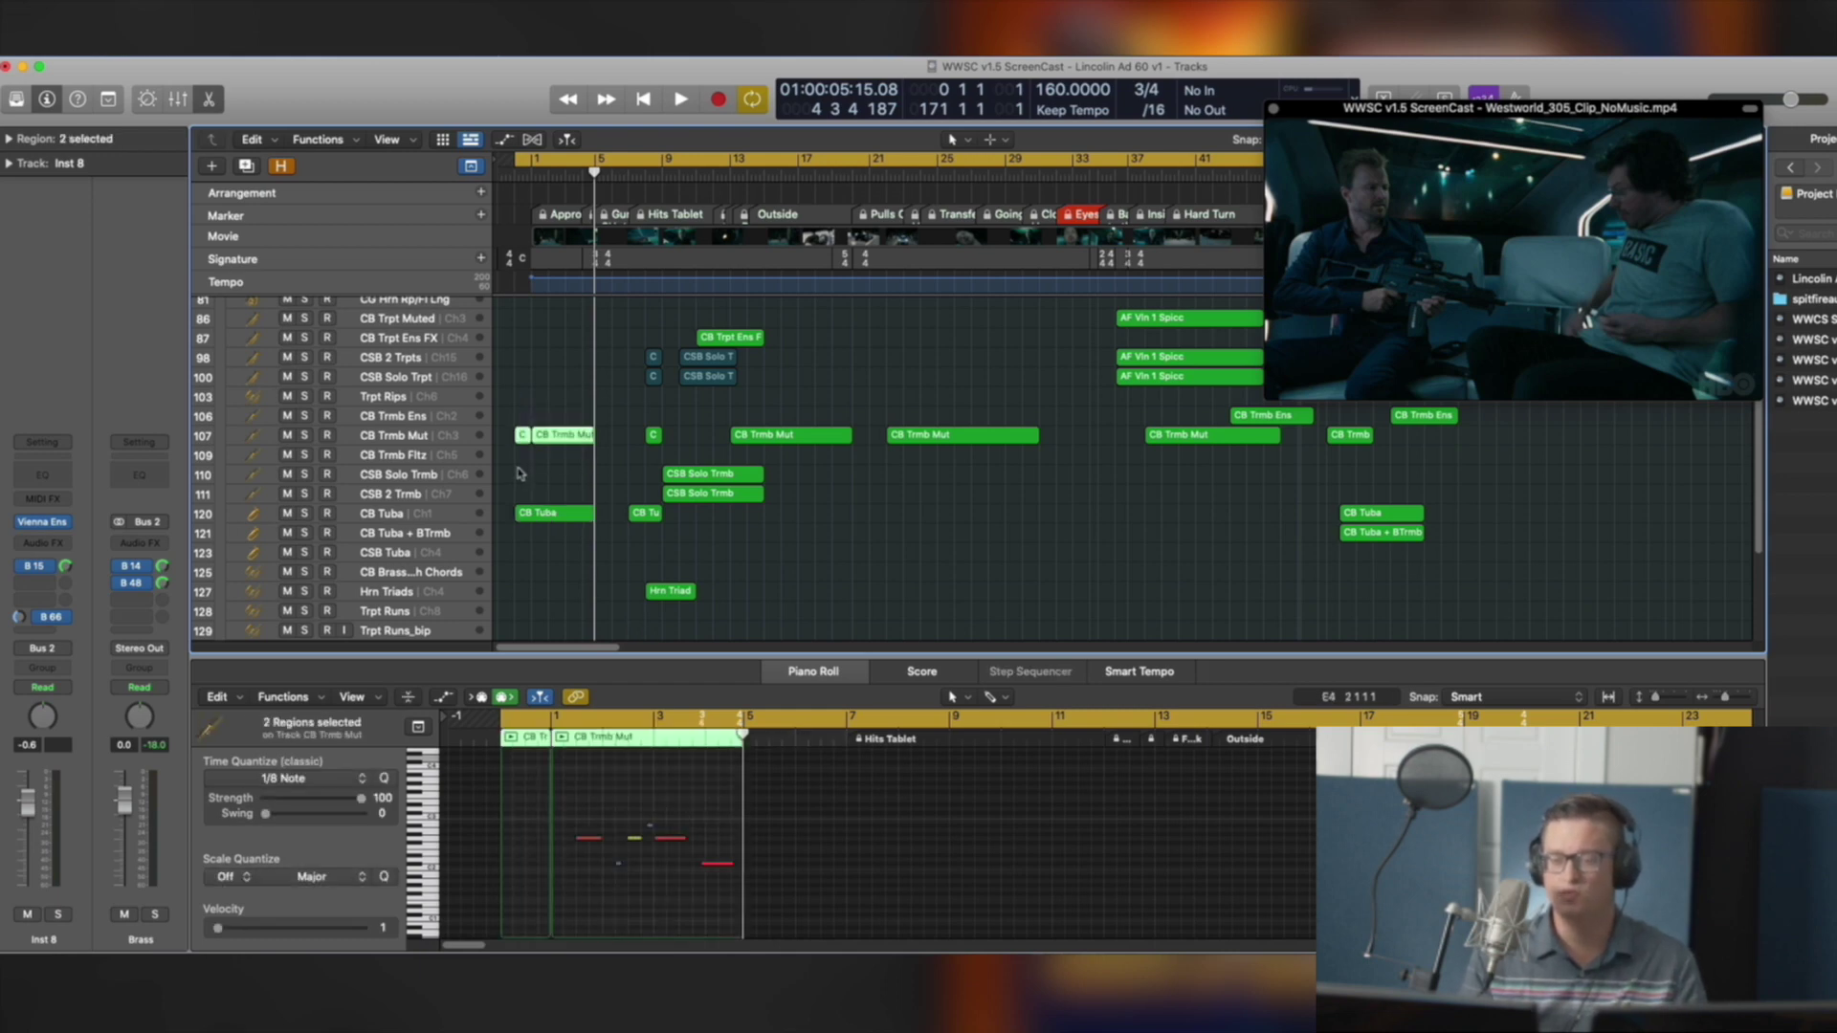
click(552, 513)
click(397, 437)
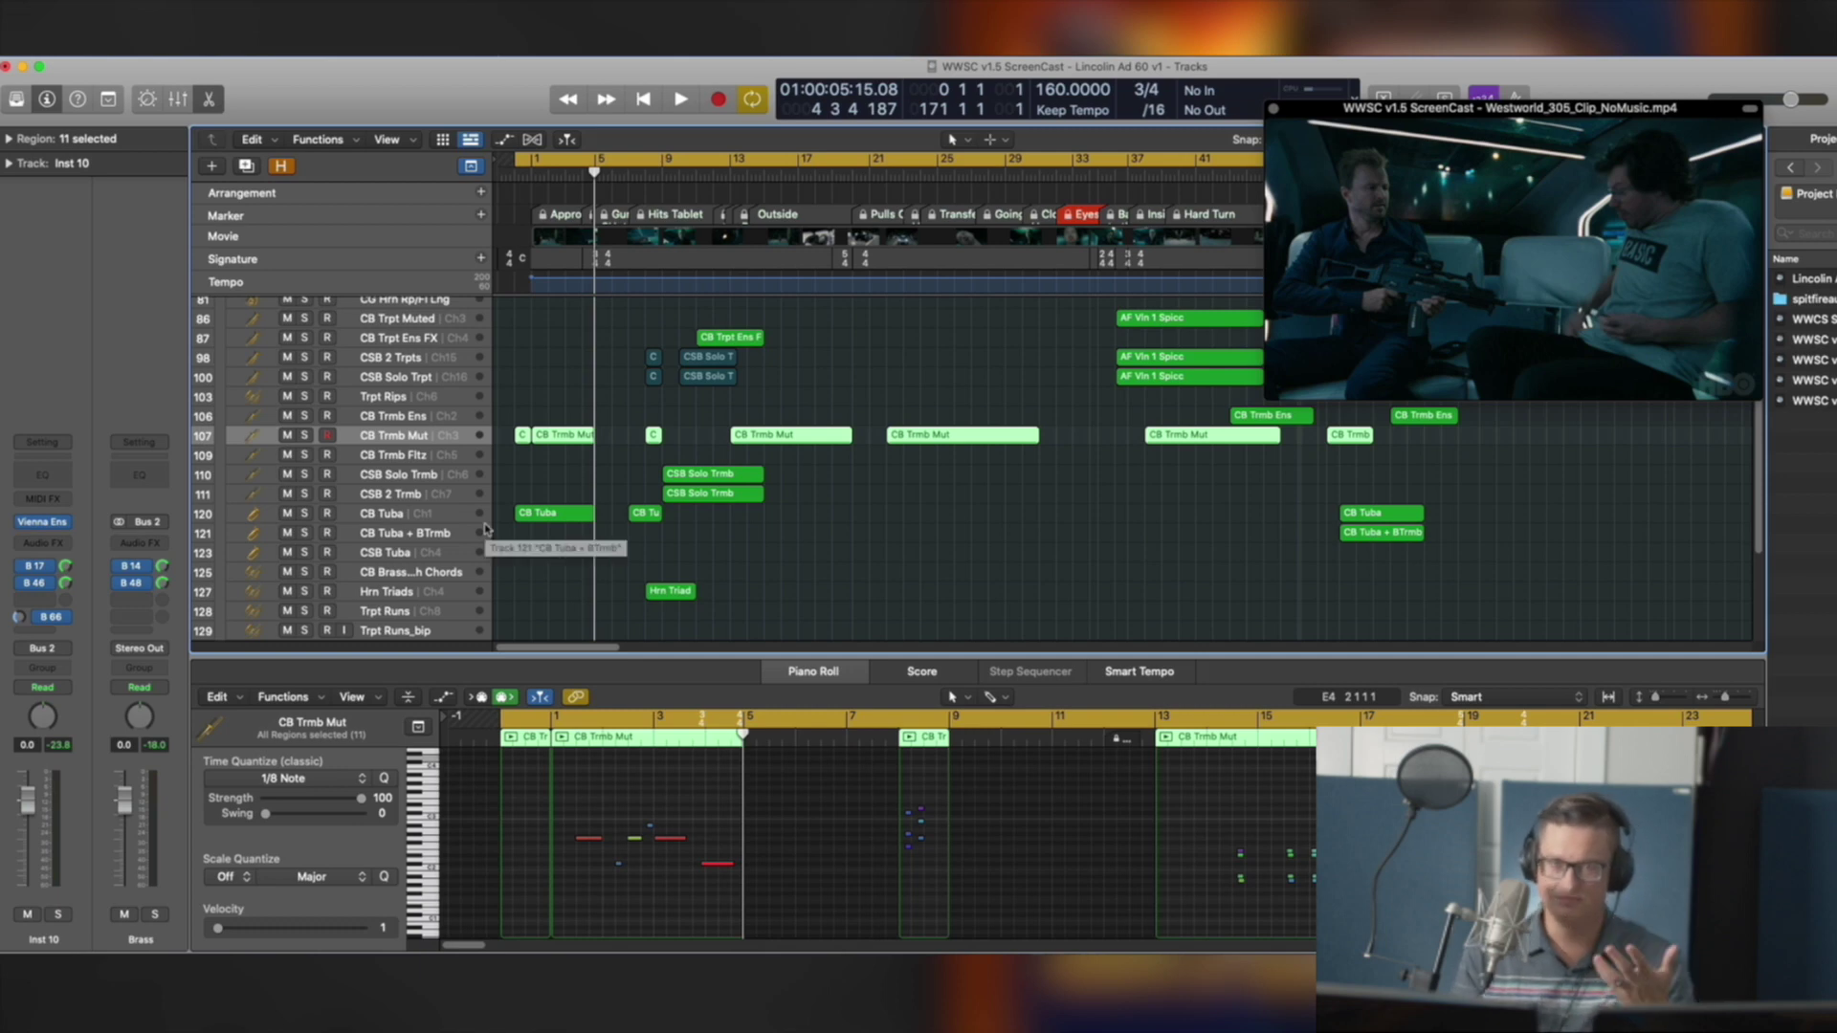
click(19, 618)
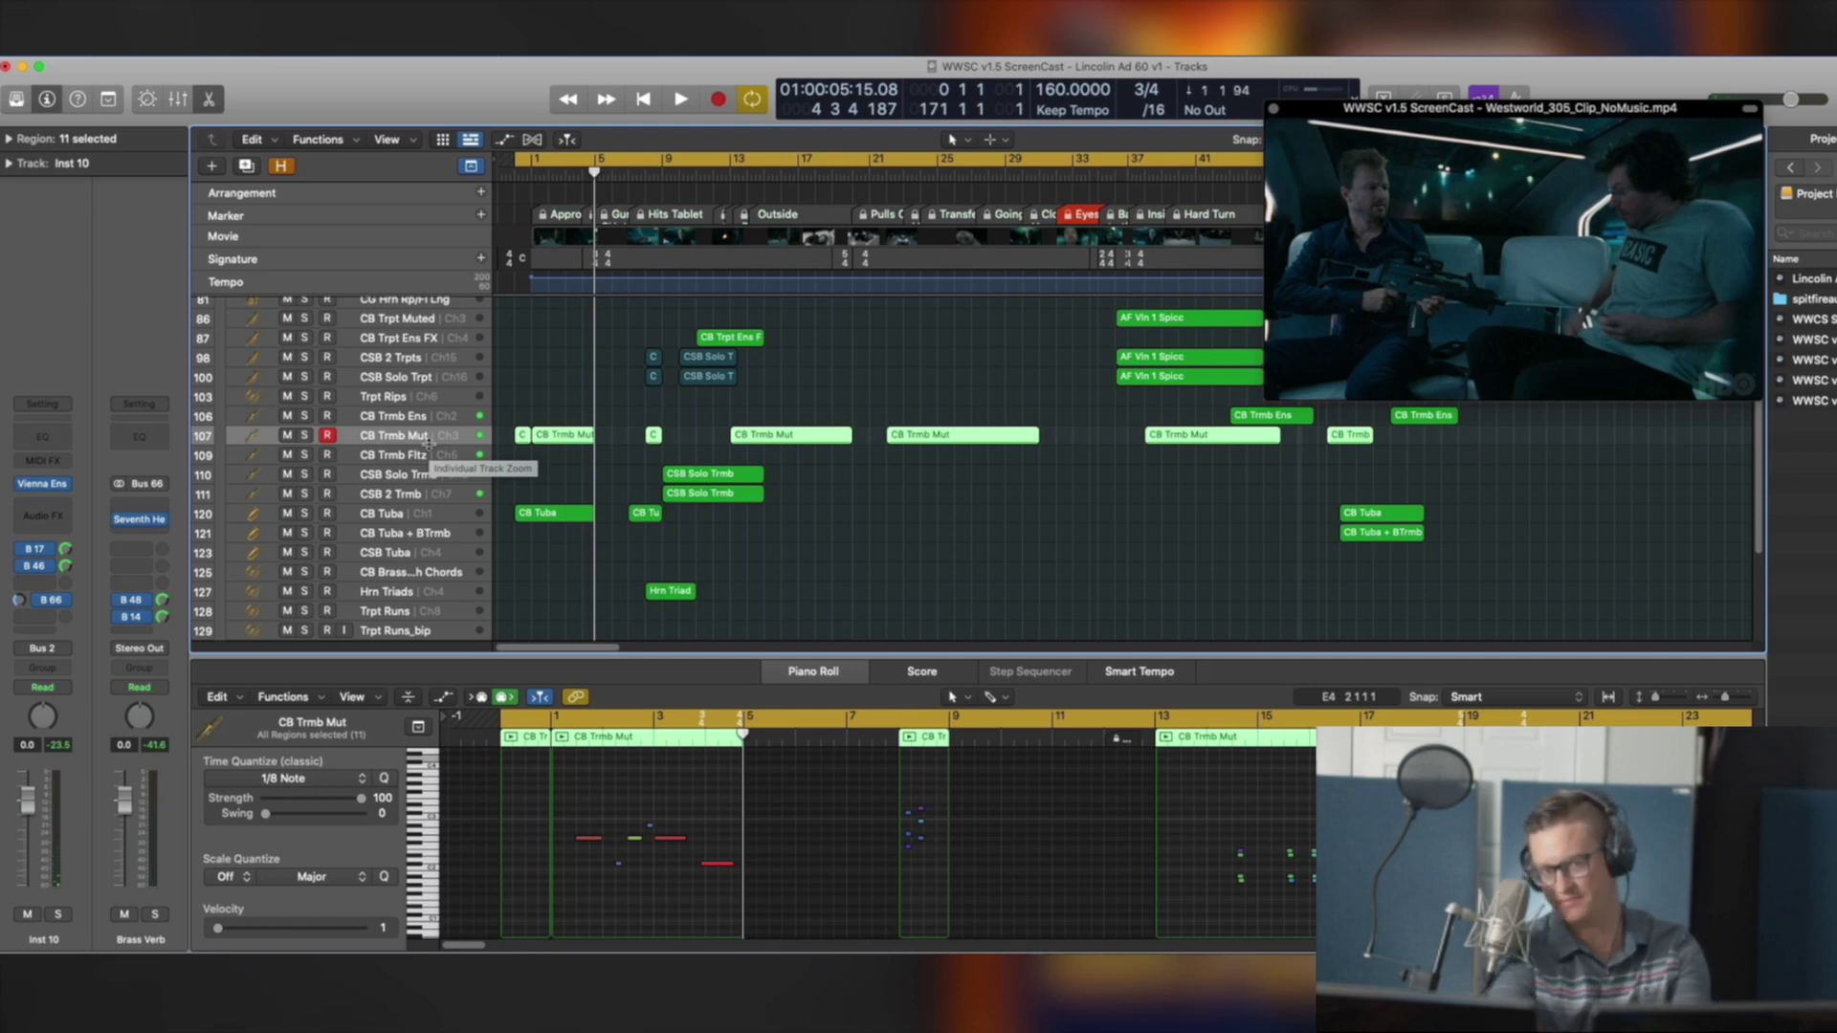
click(623, 424)
scroll(623, 423, down, 1)
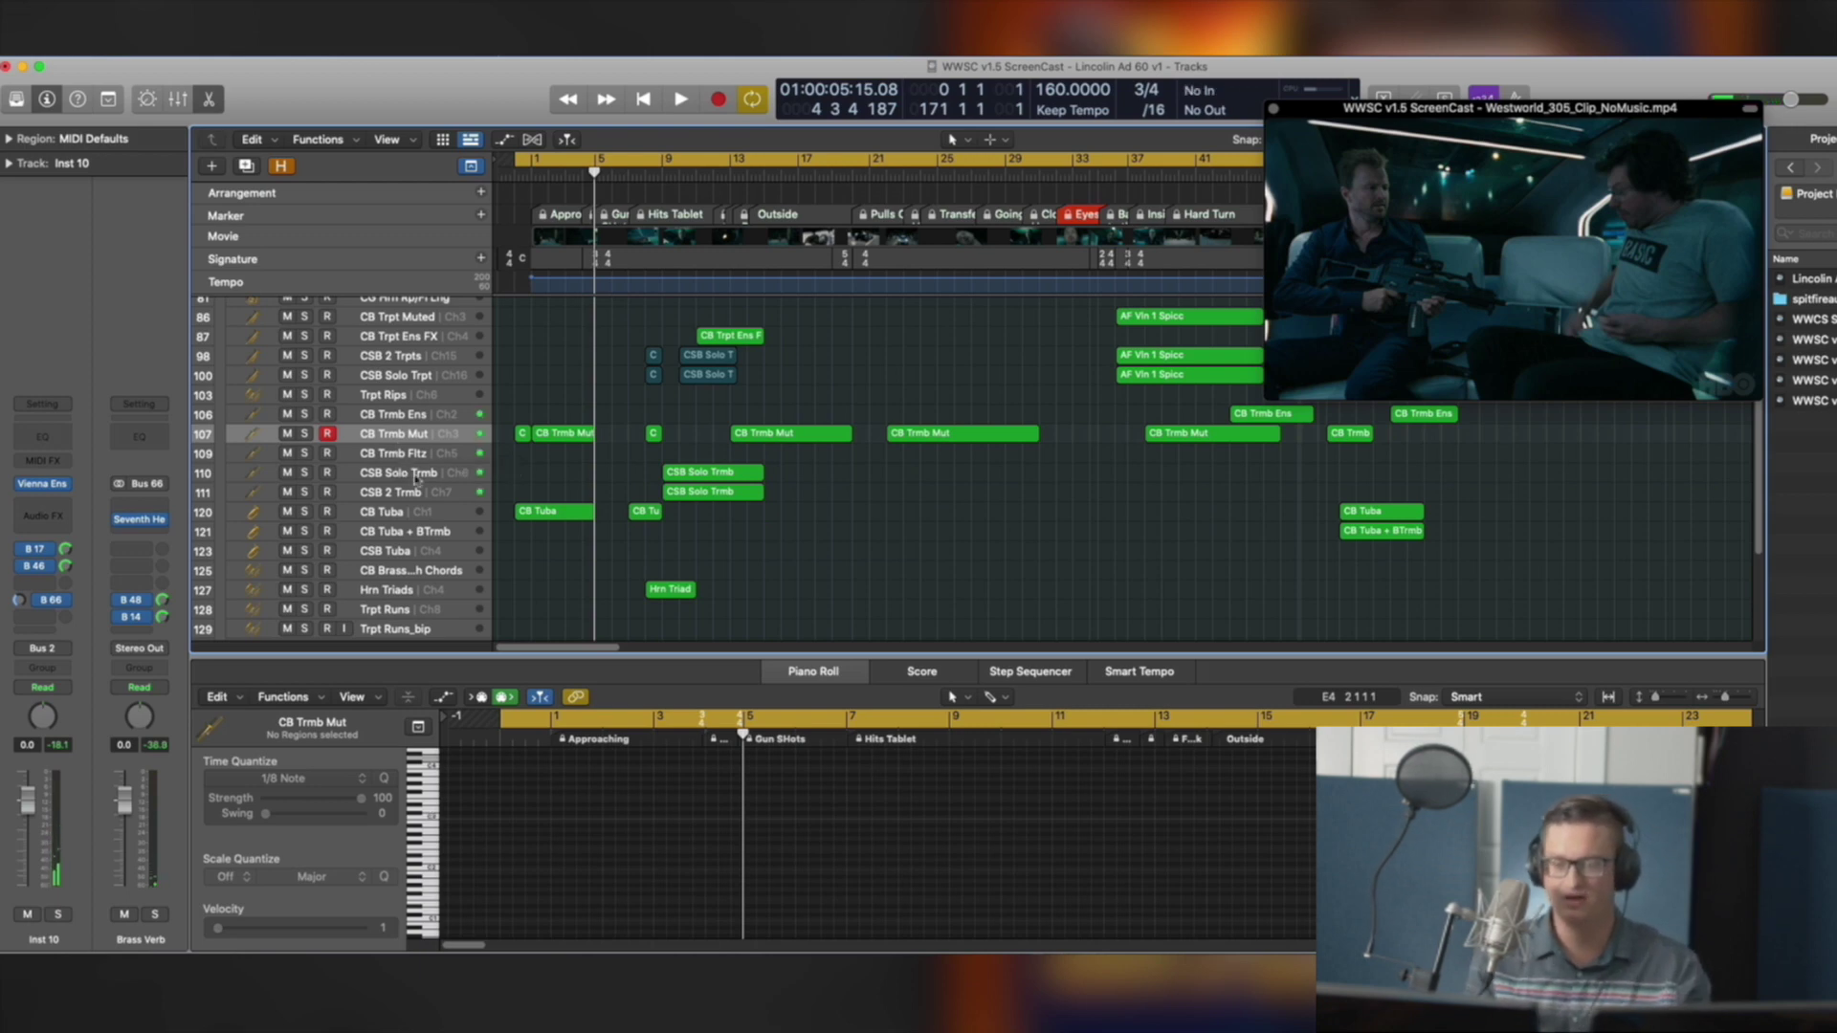
Select the opening CB Tuba region and play the cue from about bar 4 with cycle mode off
scroll(474, 542, up, 1)
click(535, 520)
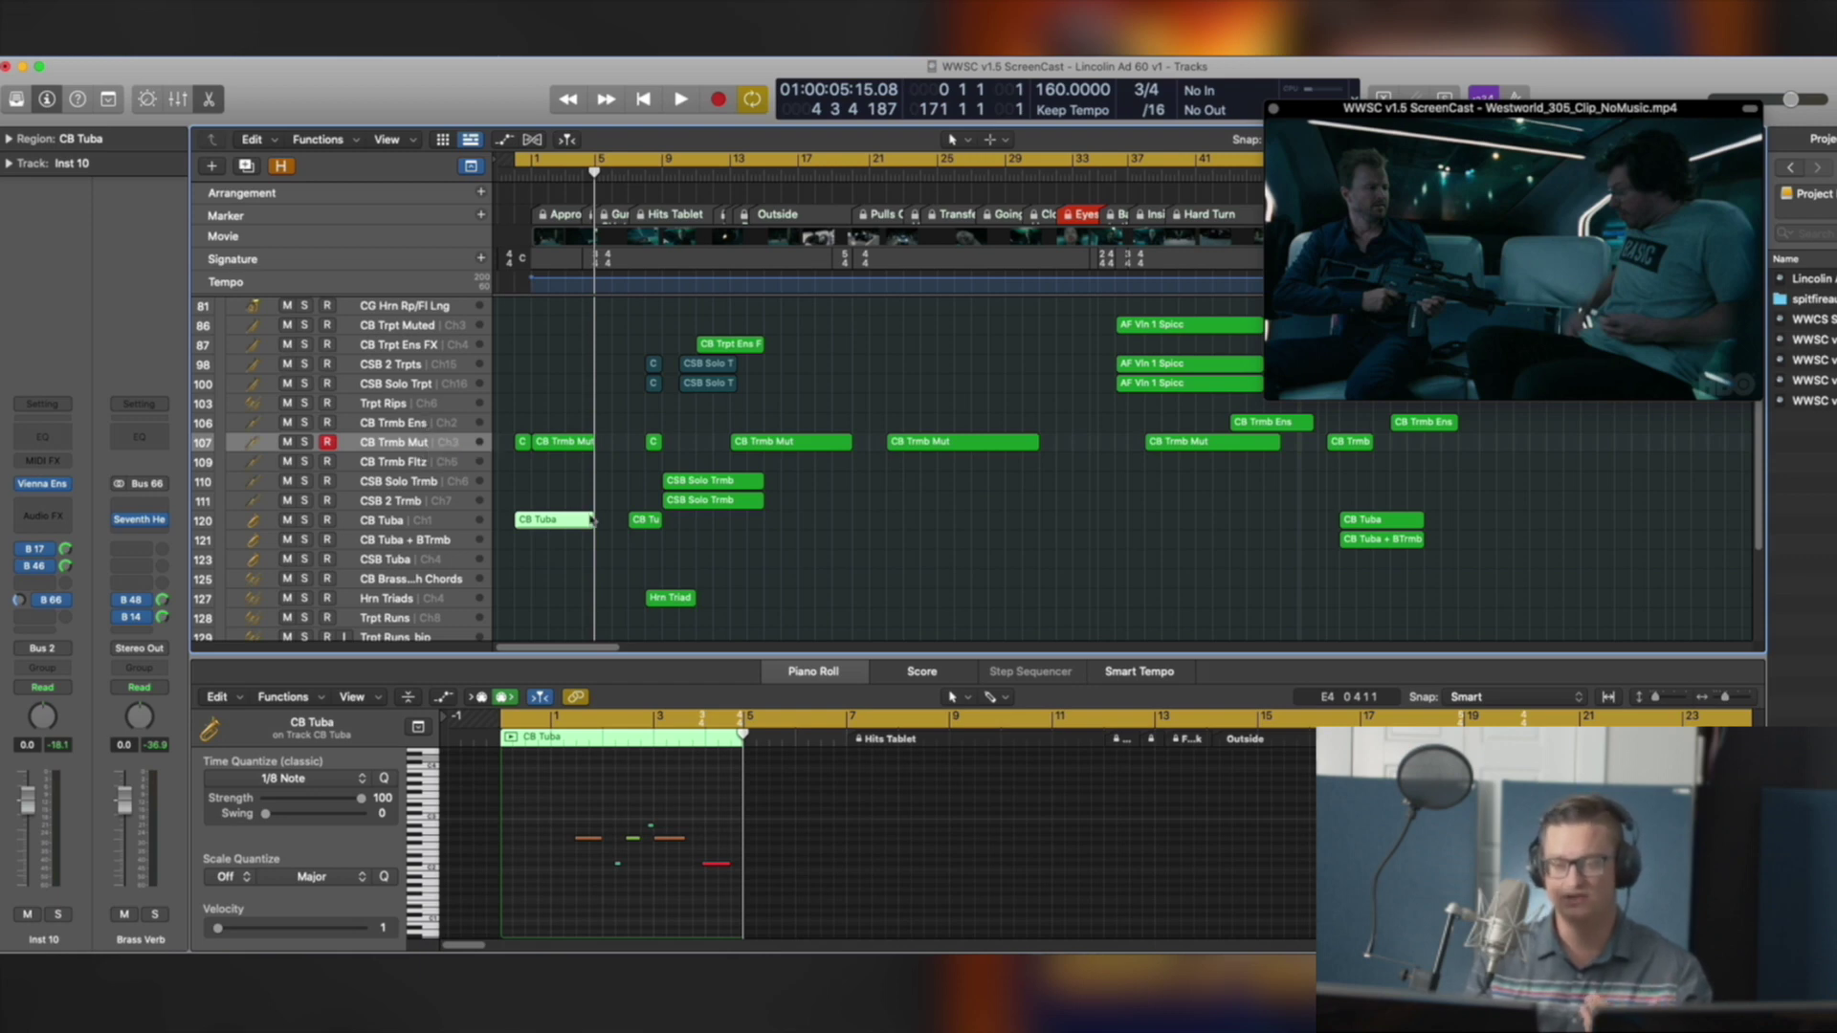
scroll(616, 397, down, 5)
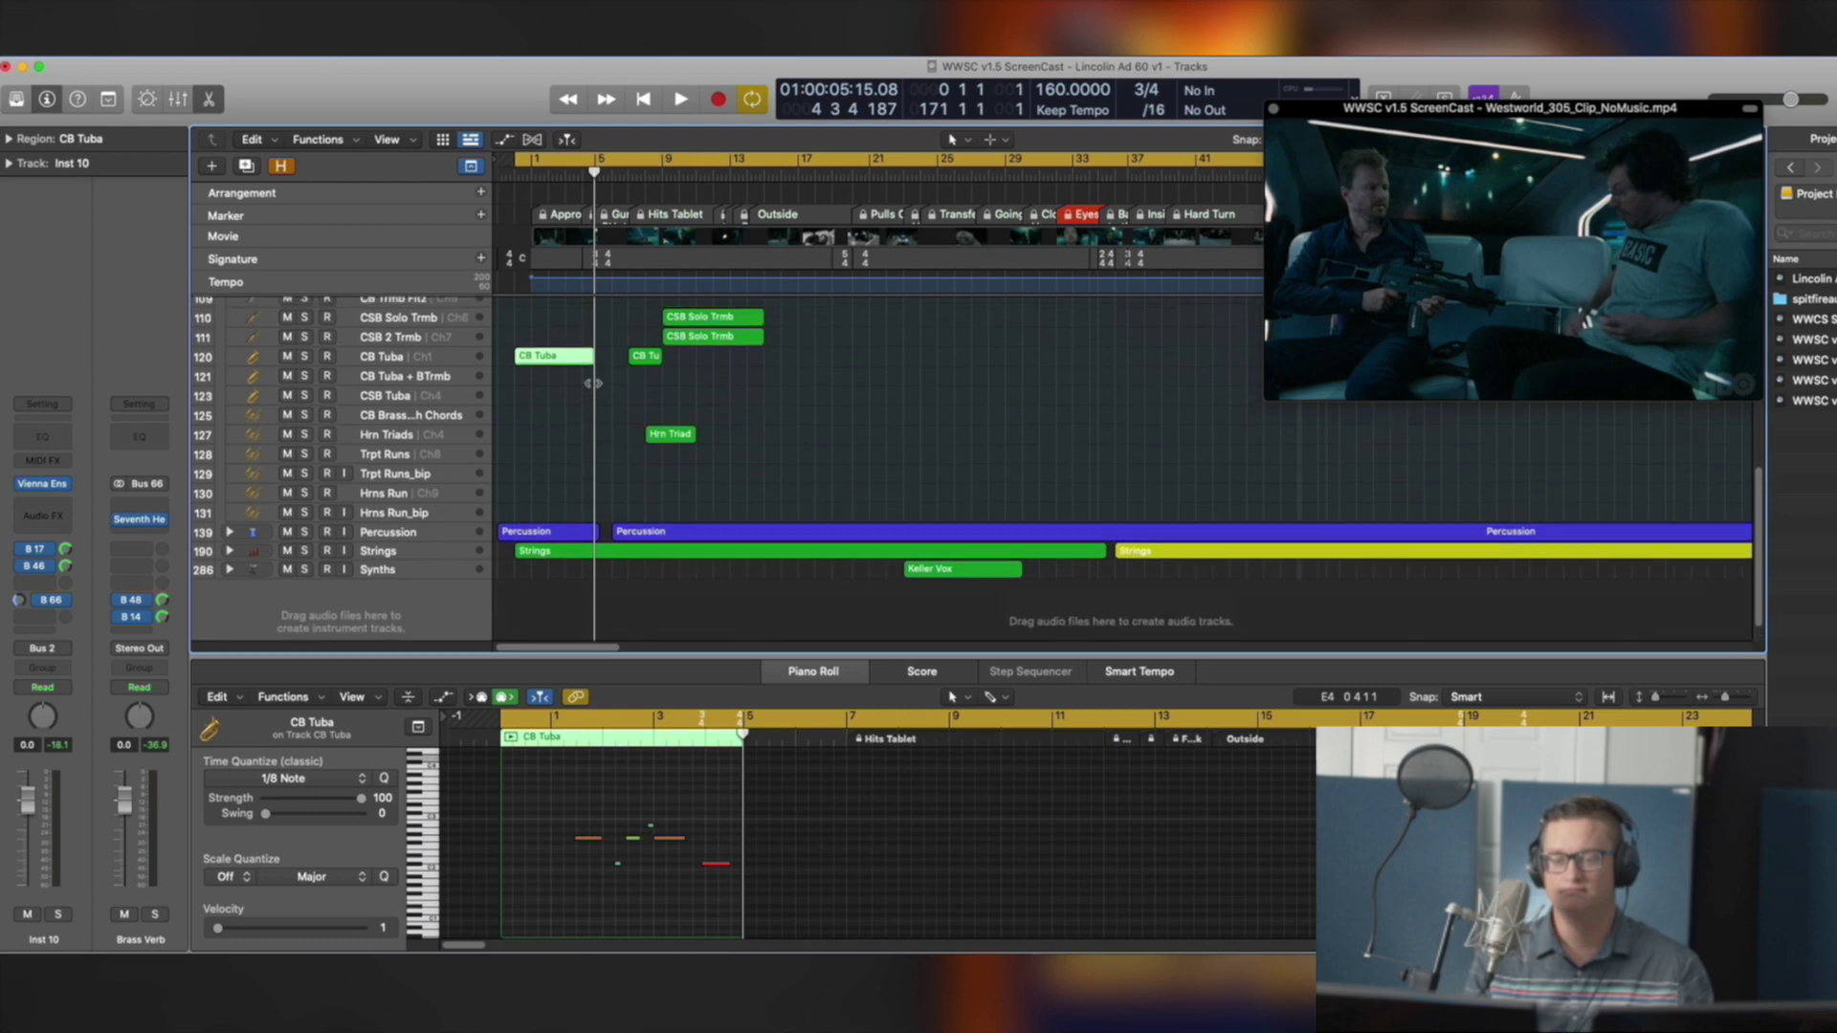
key(c)
double_click(575, 178)
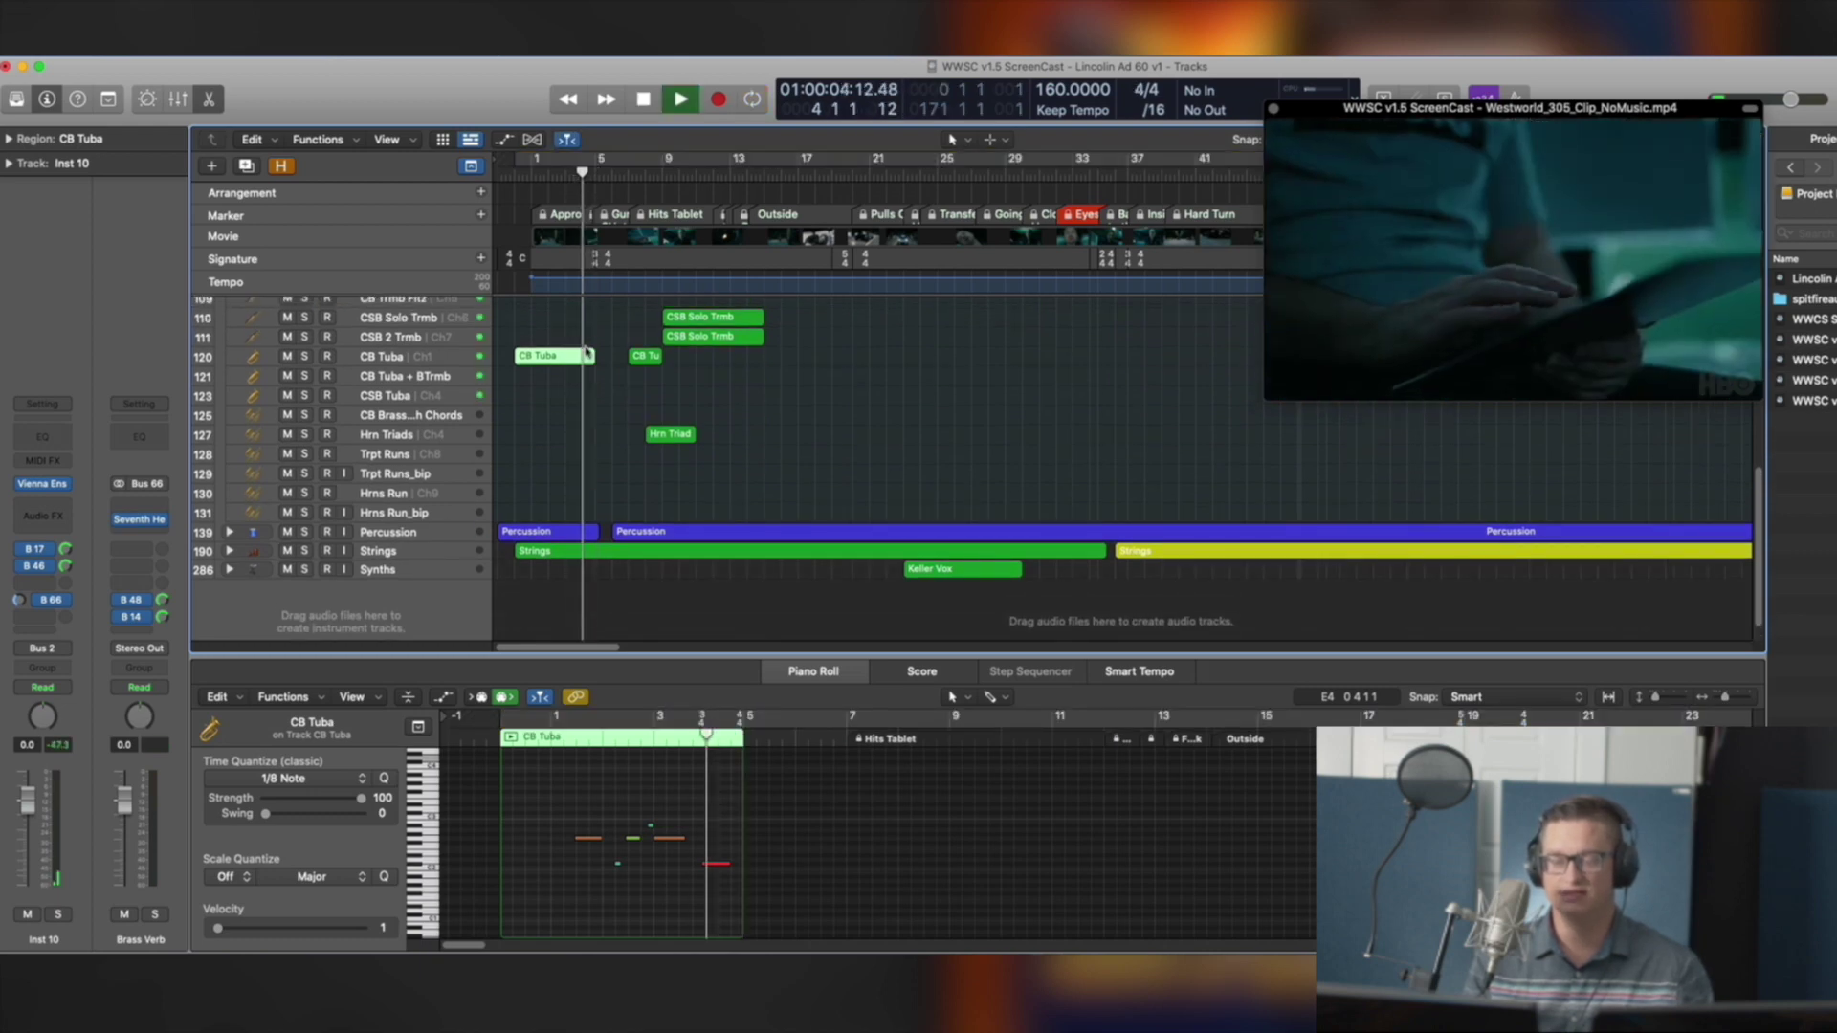
Show the tracks inside the Strings stack around the OSR Runs Transition tracks and stop playback
scroll(598, 368, up, 10)
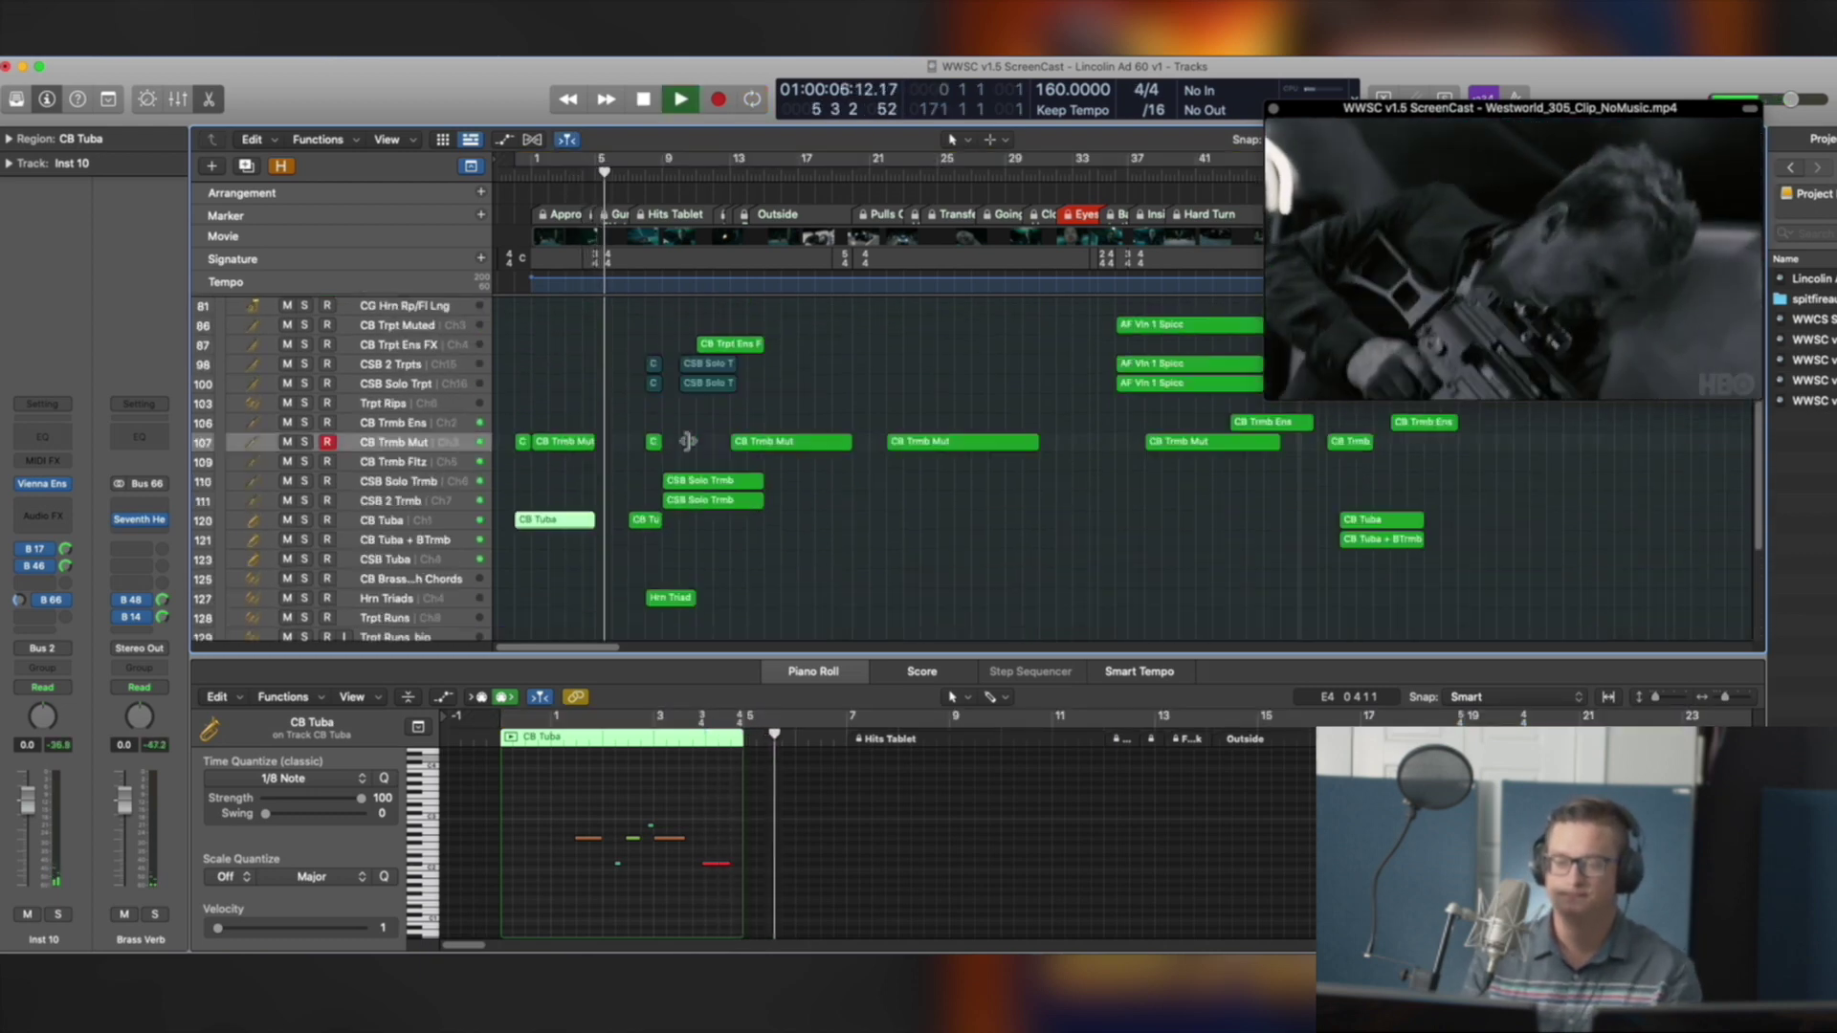
scroll(606, 379, down, 8)
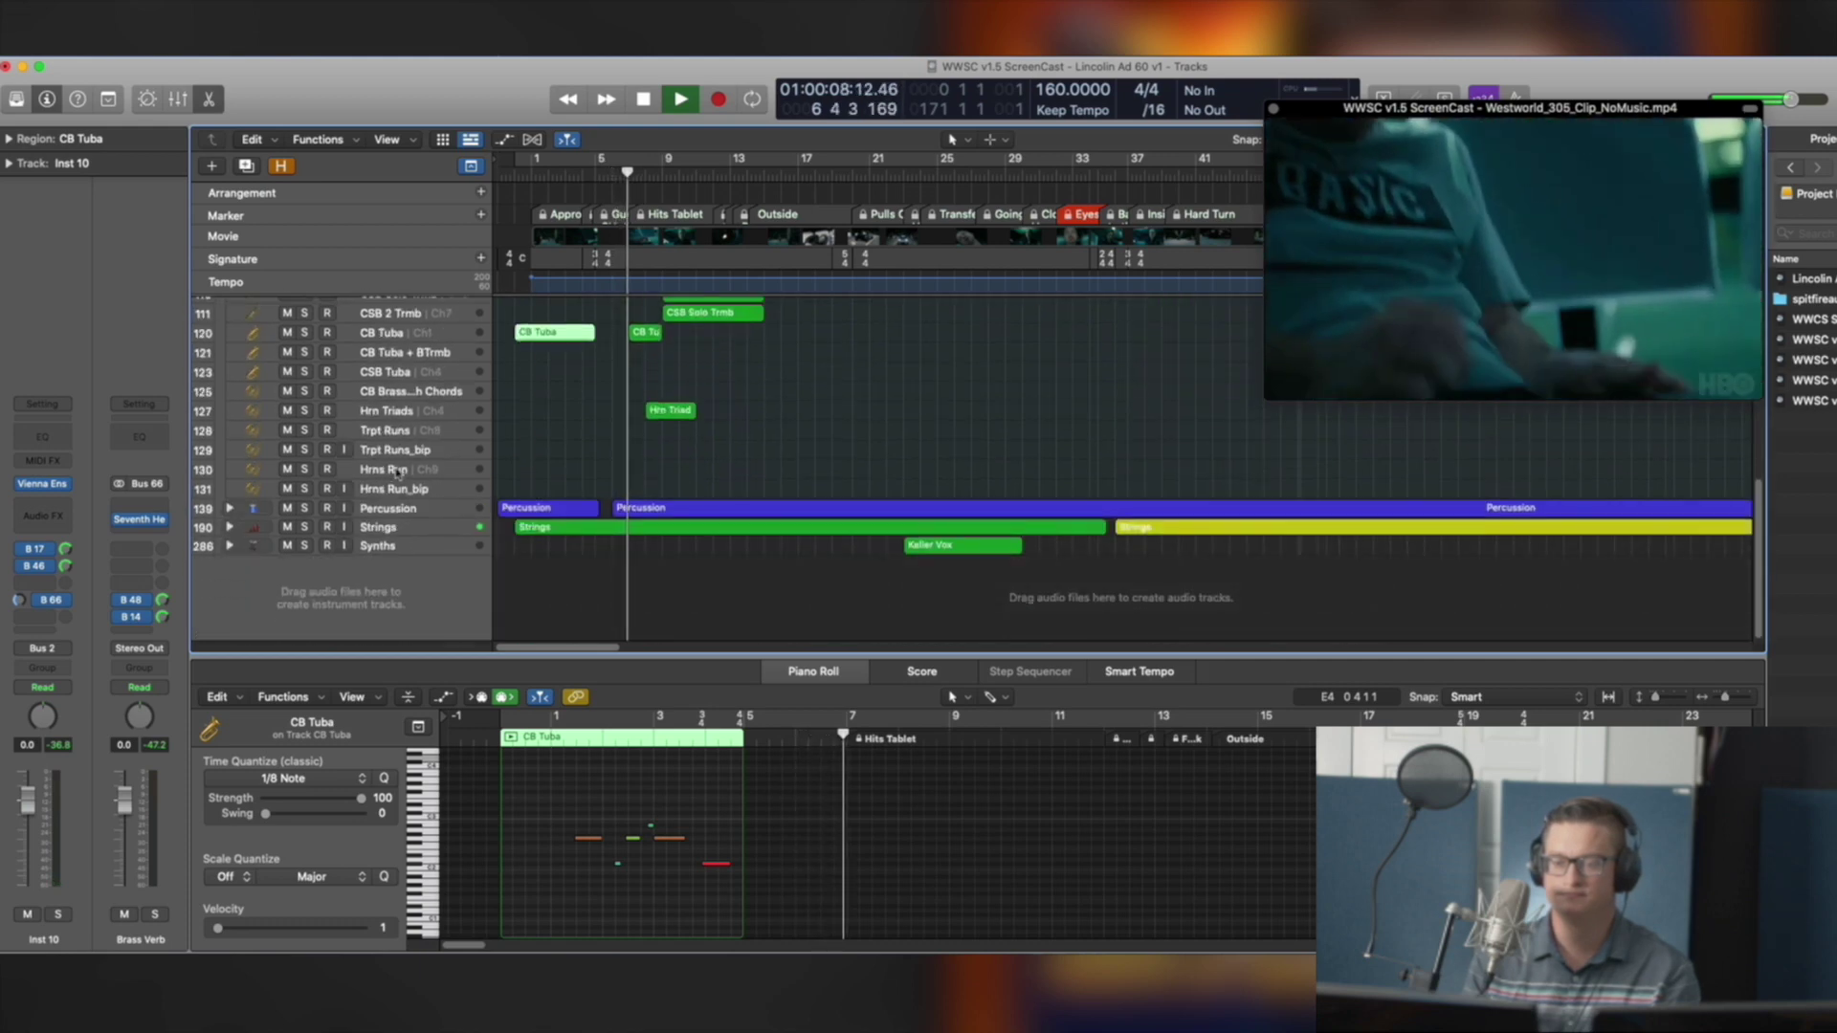
scroll(574, 459, down, 10)
key(space)
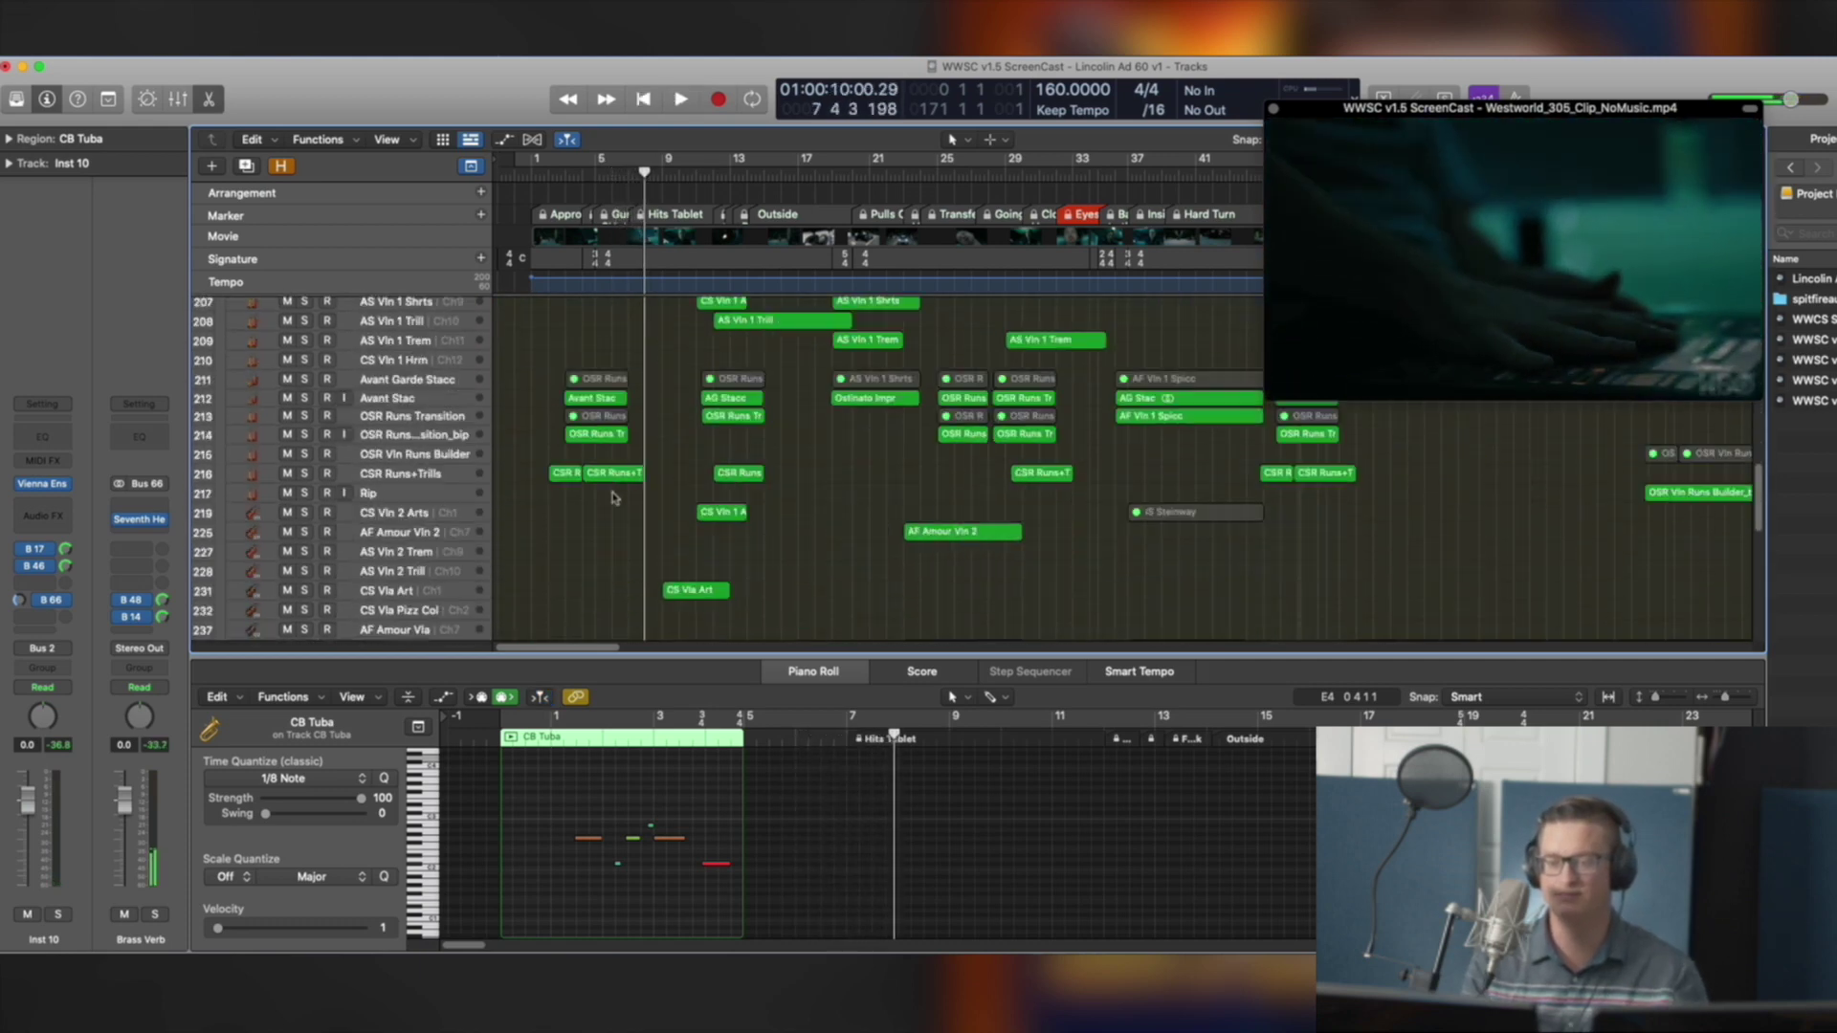
scroll(578, 354, up, 4)
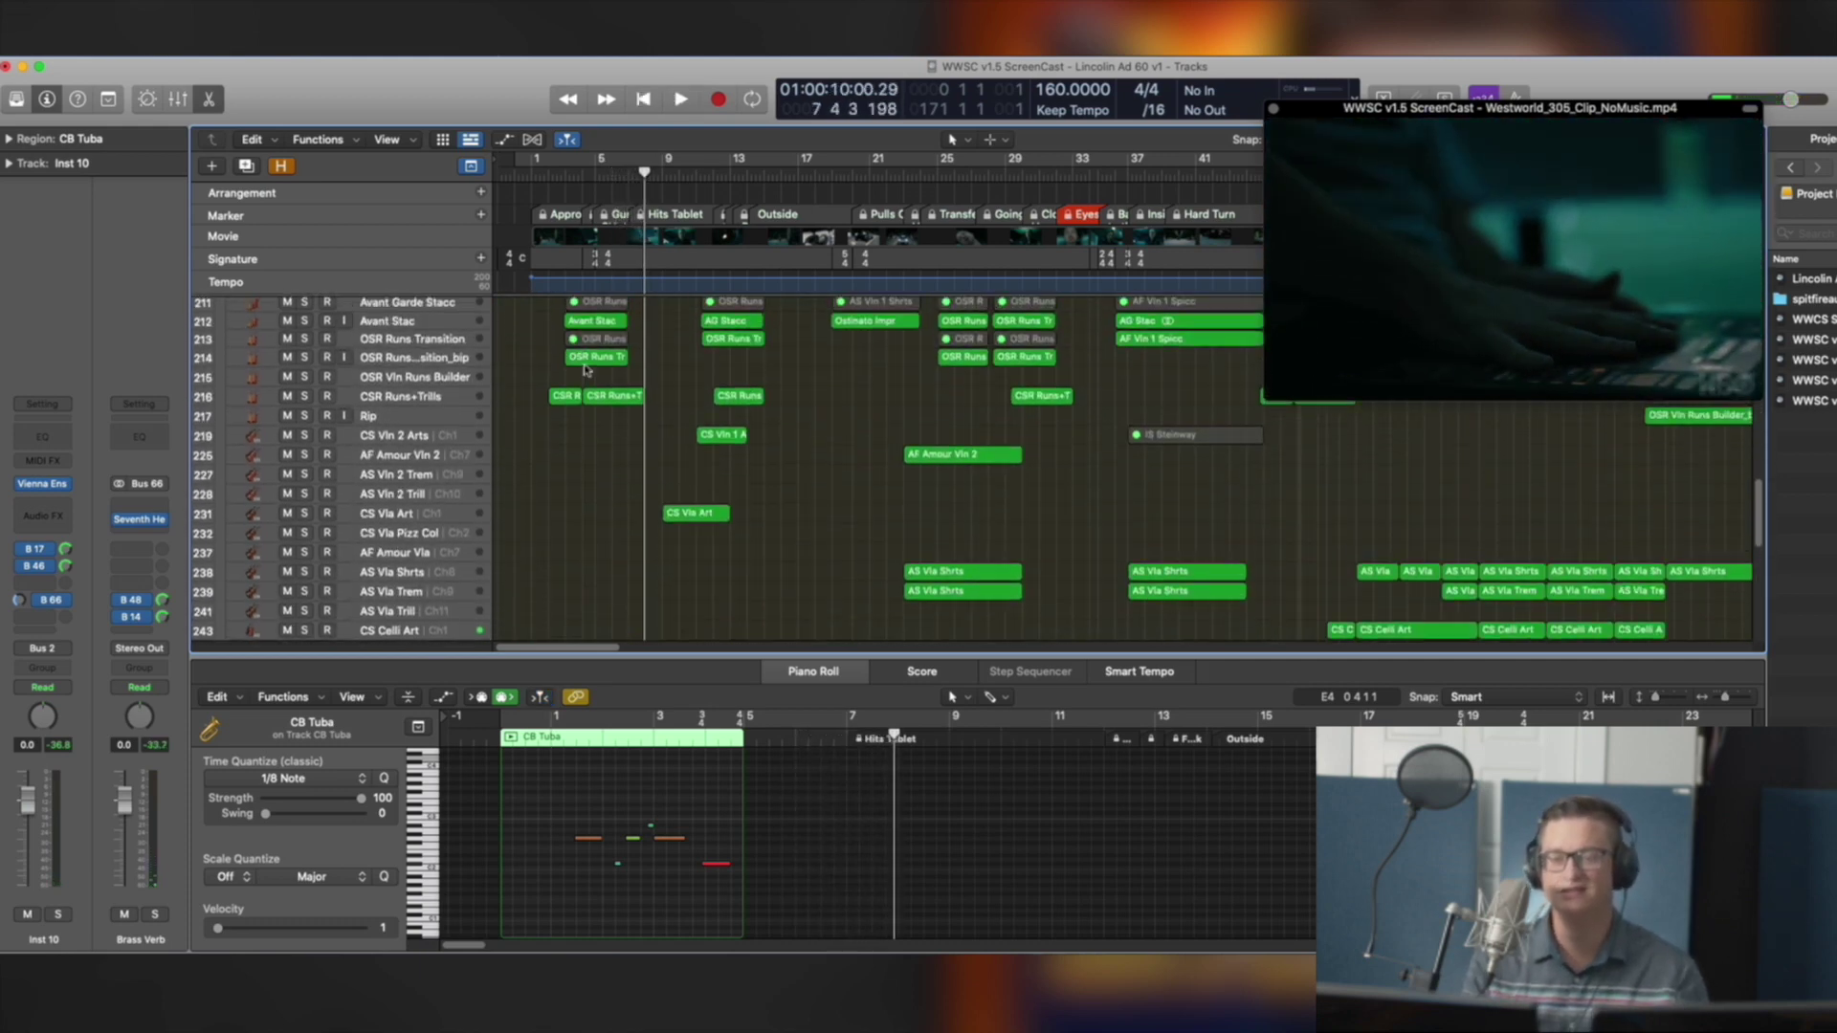
Zoom in on the string runs around bars 2 to 7 and select the Avant Stac and OSR Runs Transition MIDI and audio regions
drag(573, 396, 869, 435)
click(909, 356)
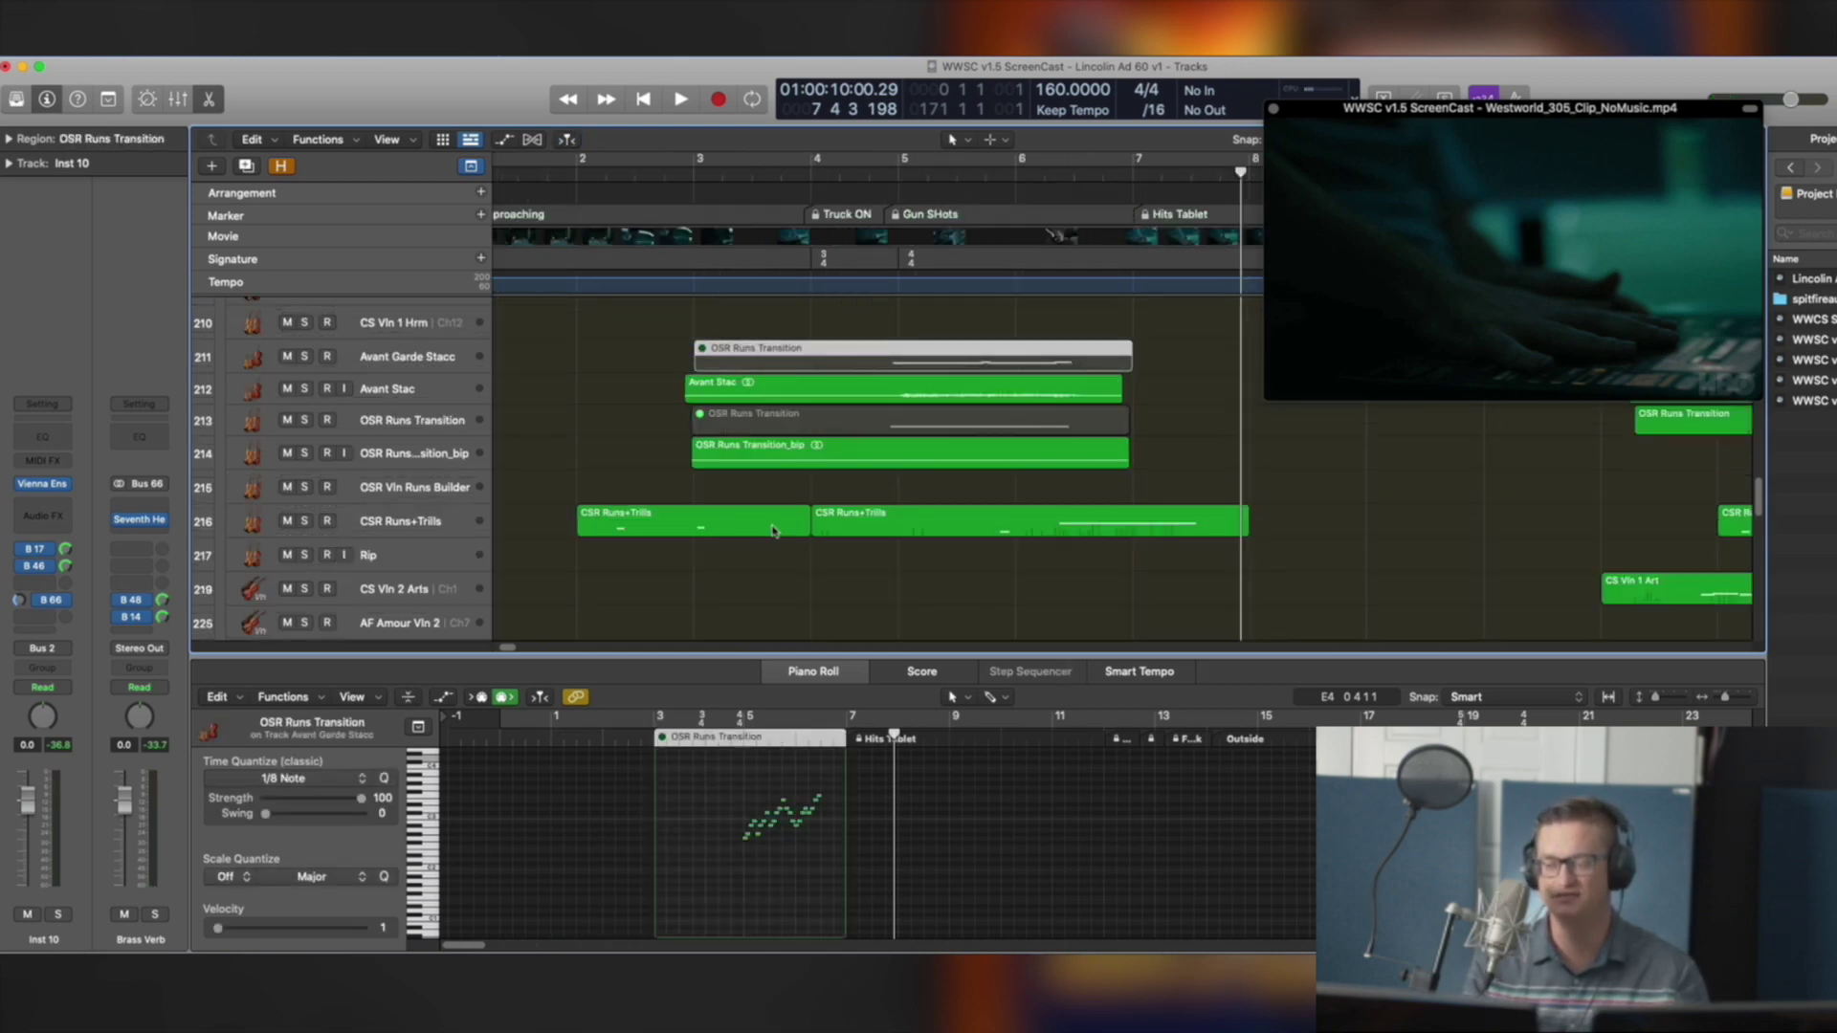
click(427, 427)
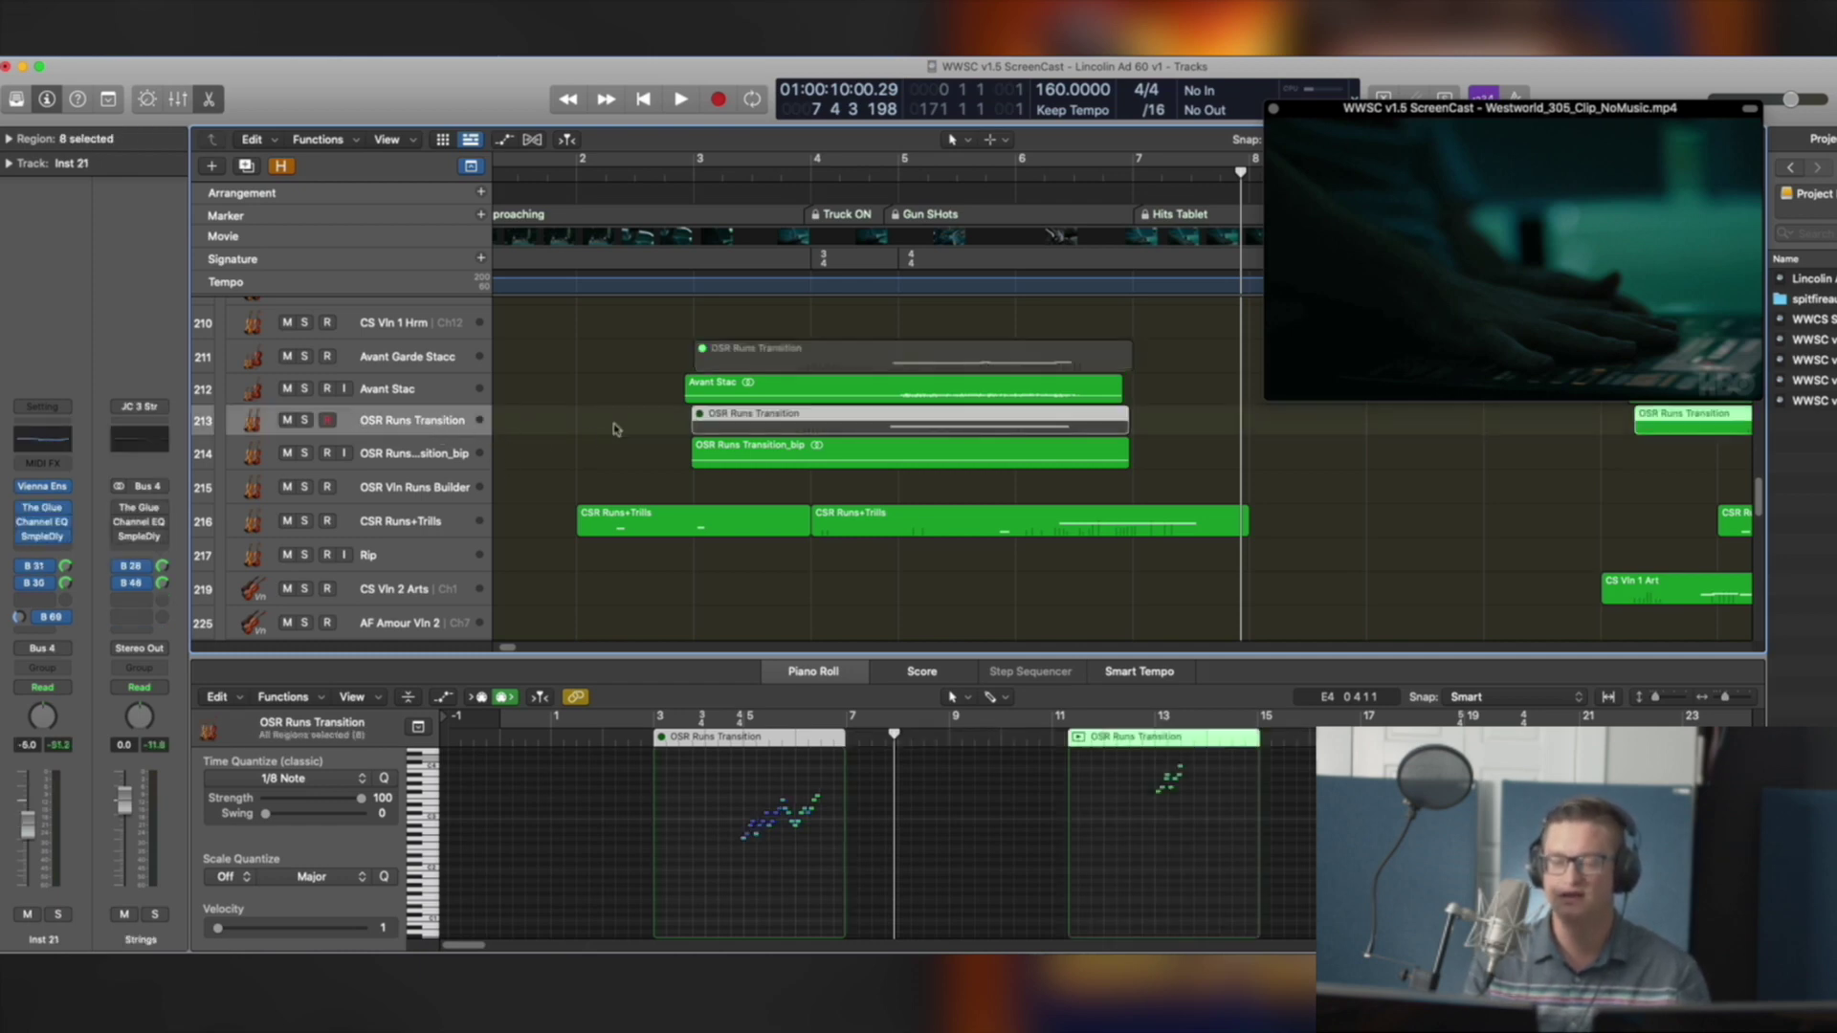
click(584, 431)
drag(656, 422, 828, 483)
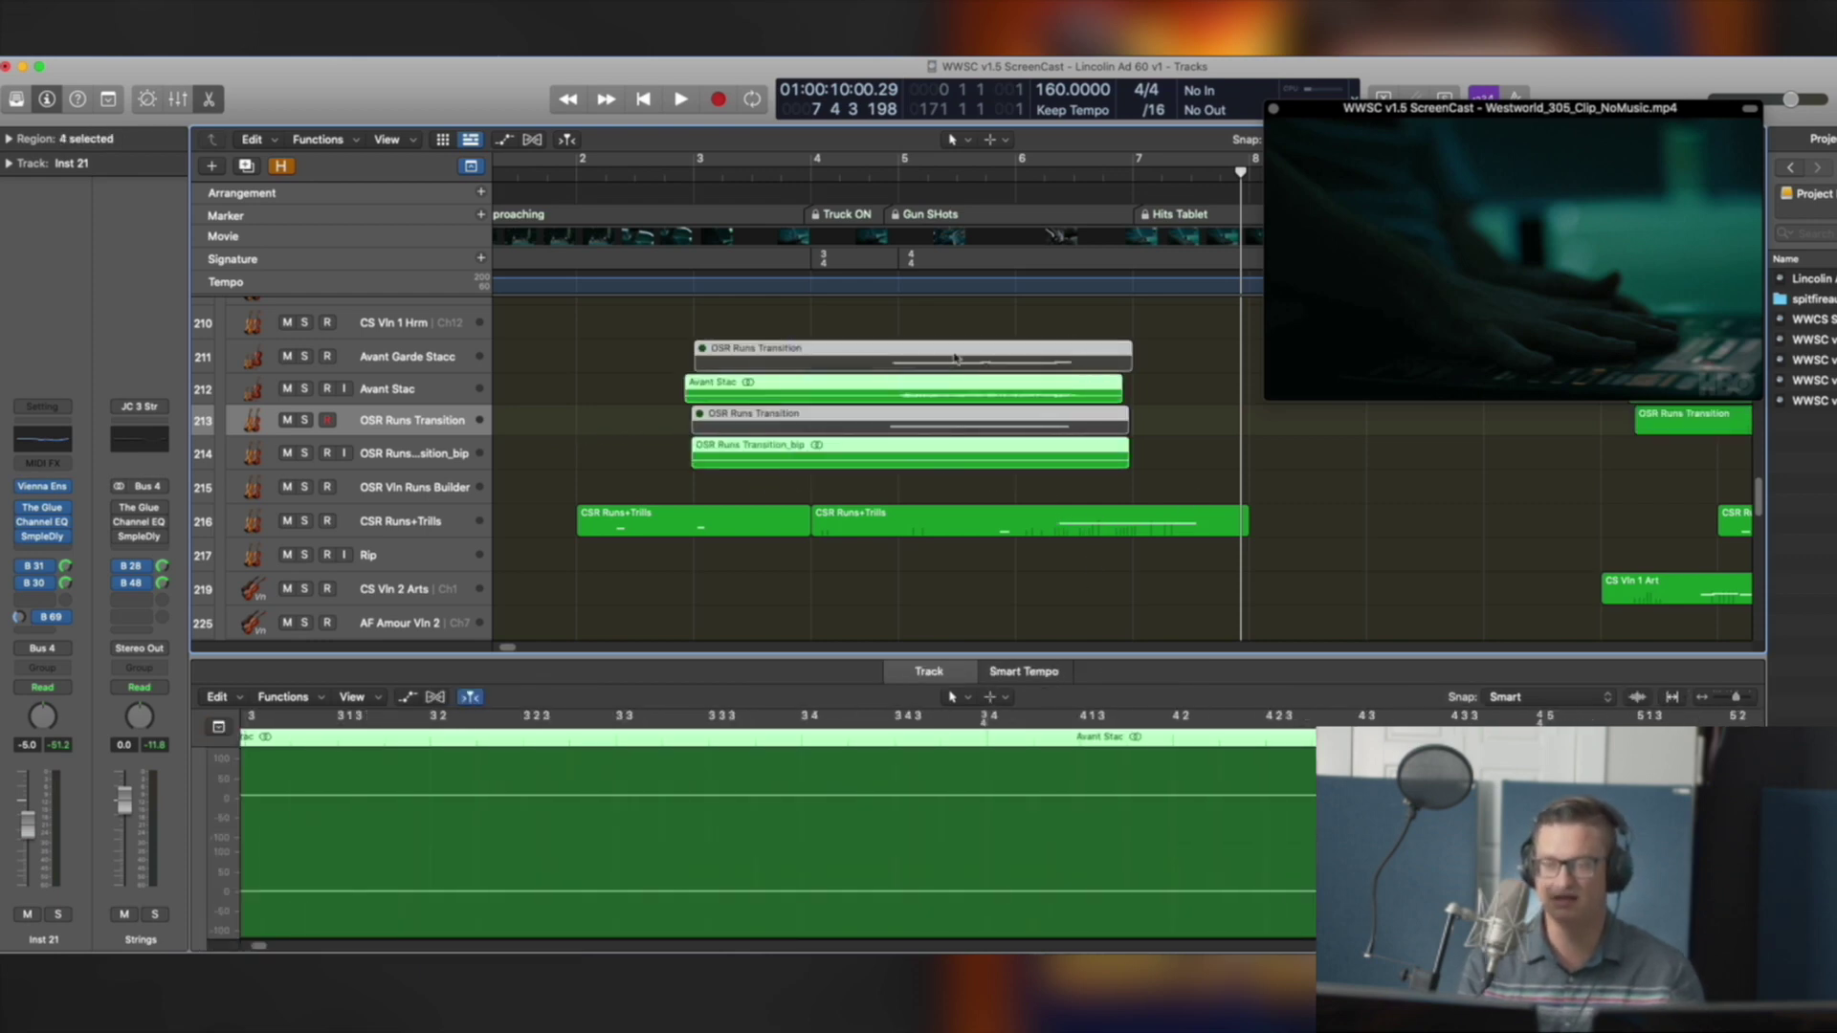
Select the Avant Garde Stacc track and audition the OSR Runs Transition_bip region soloed from just before the Gun SHots marker
click(421, 362)
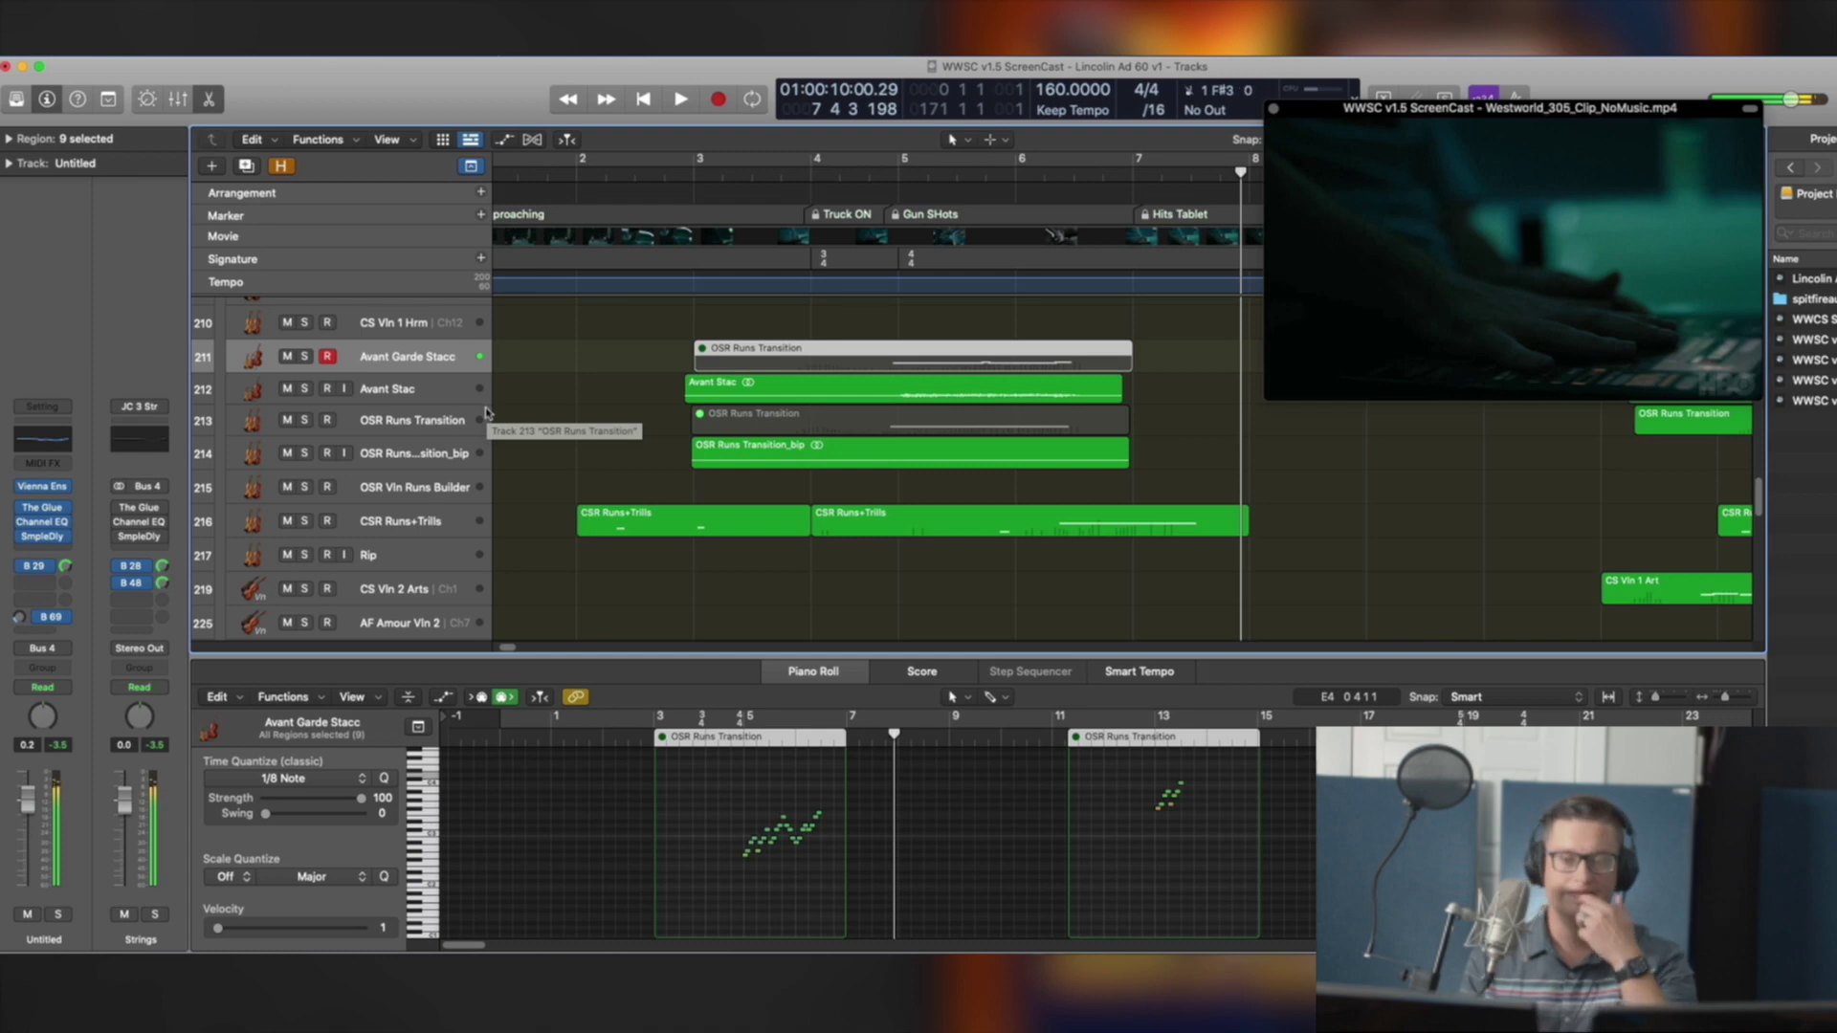
click(703, 391)
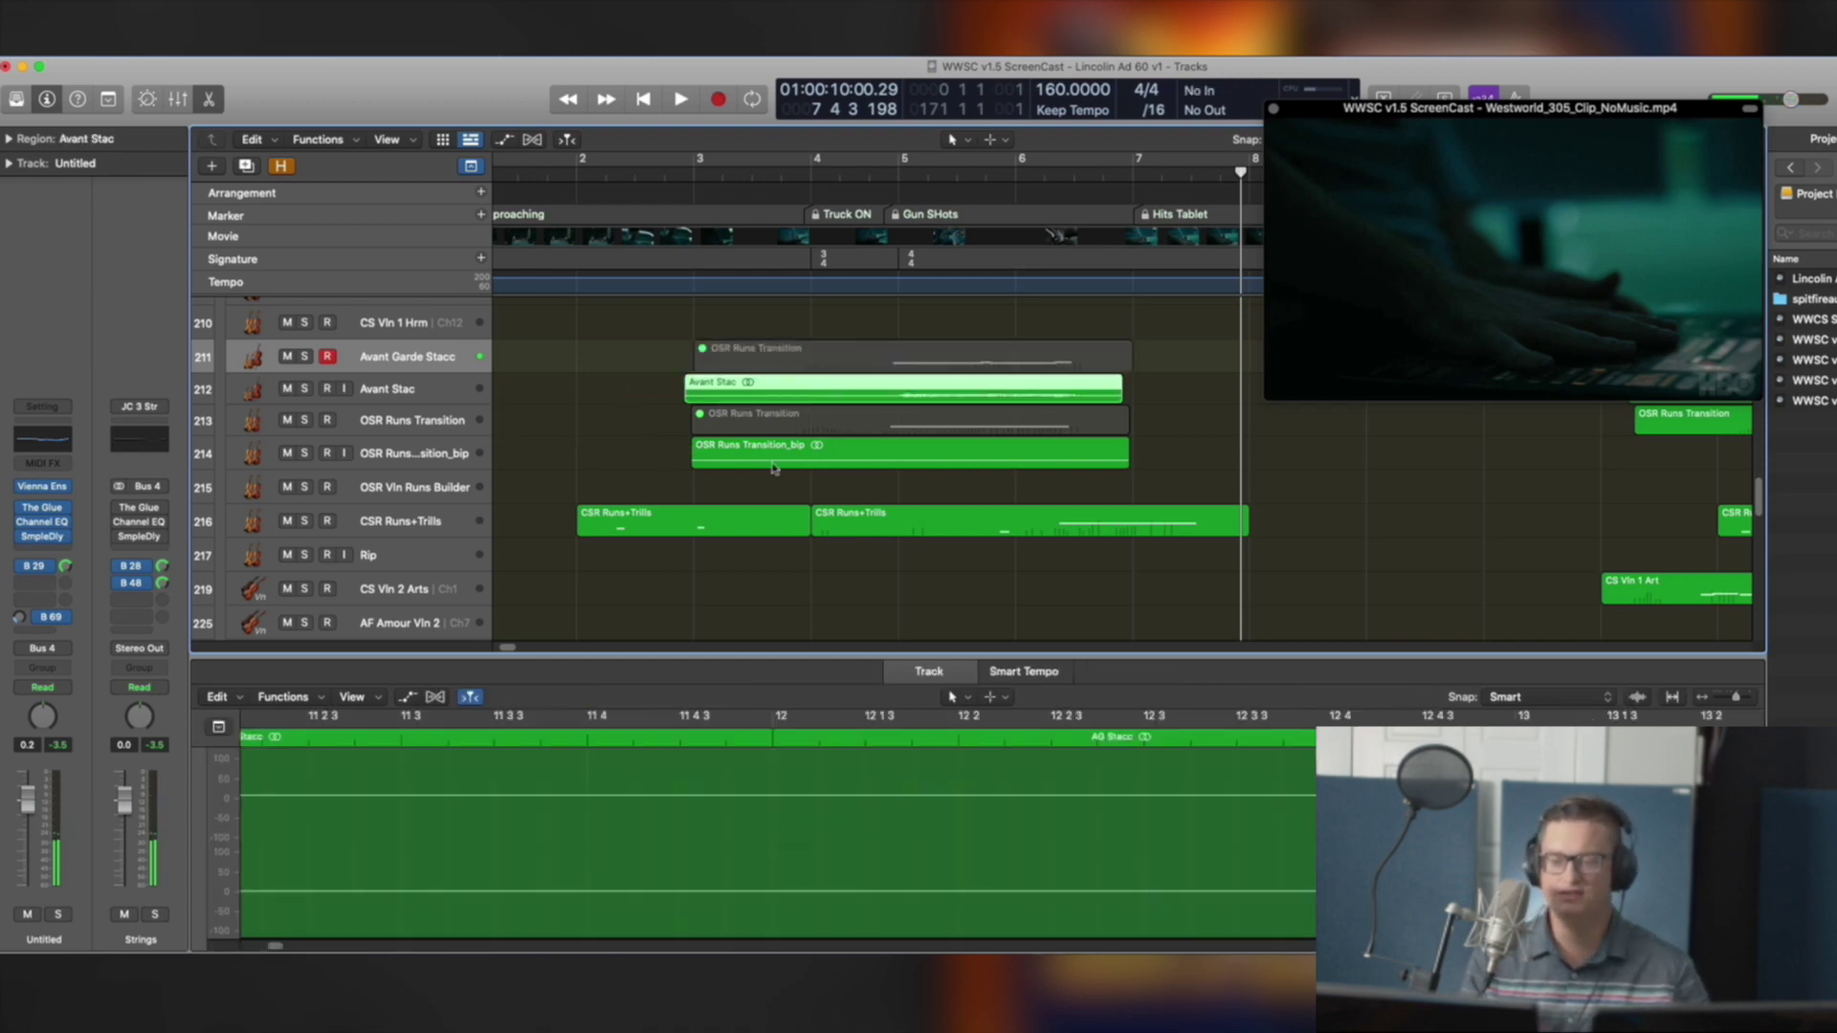
click(713, 442)
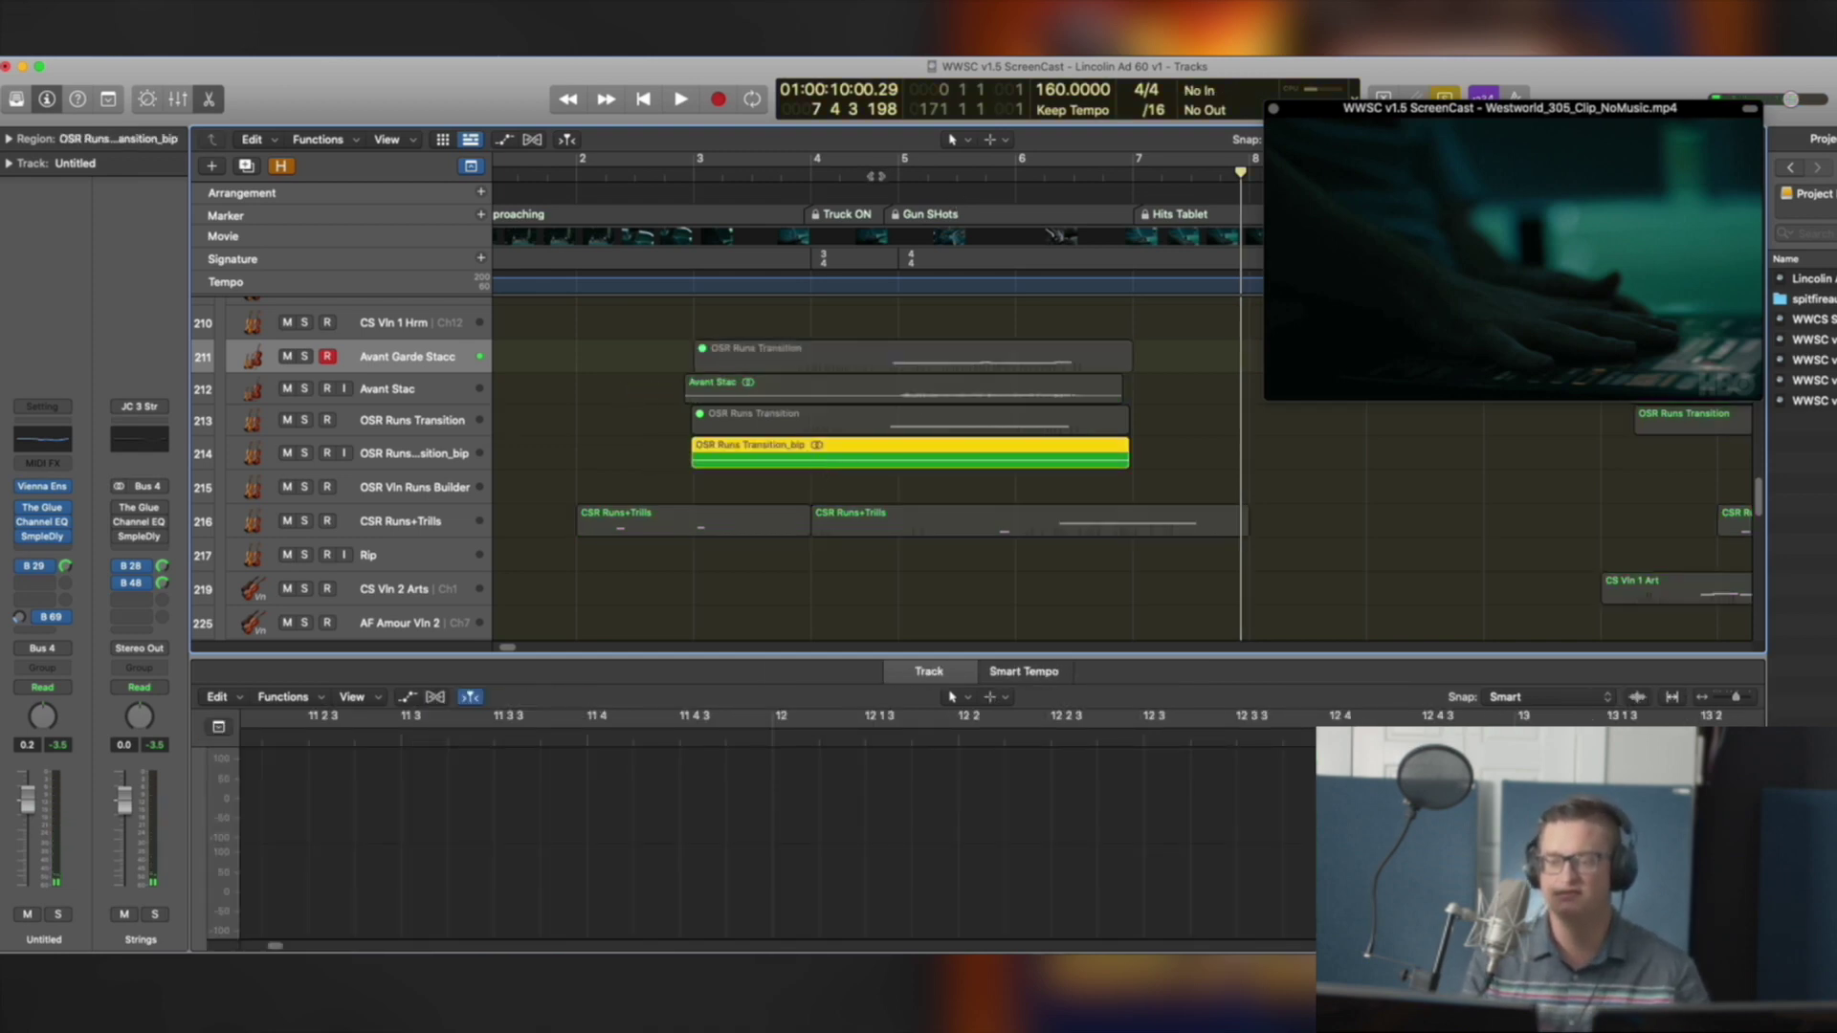
click(878, 172)
key(space)
key(space)
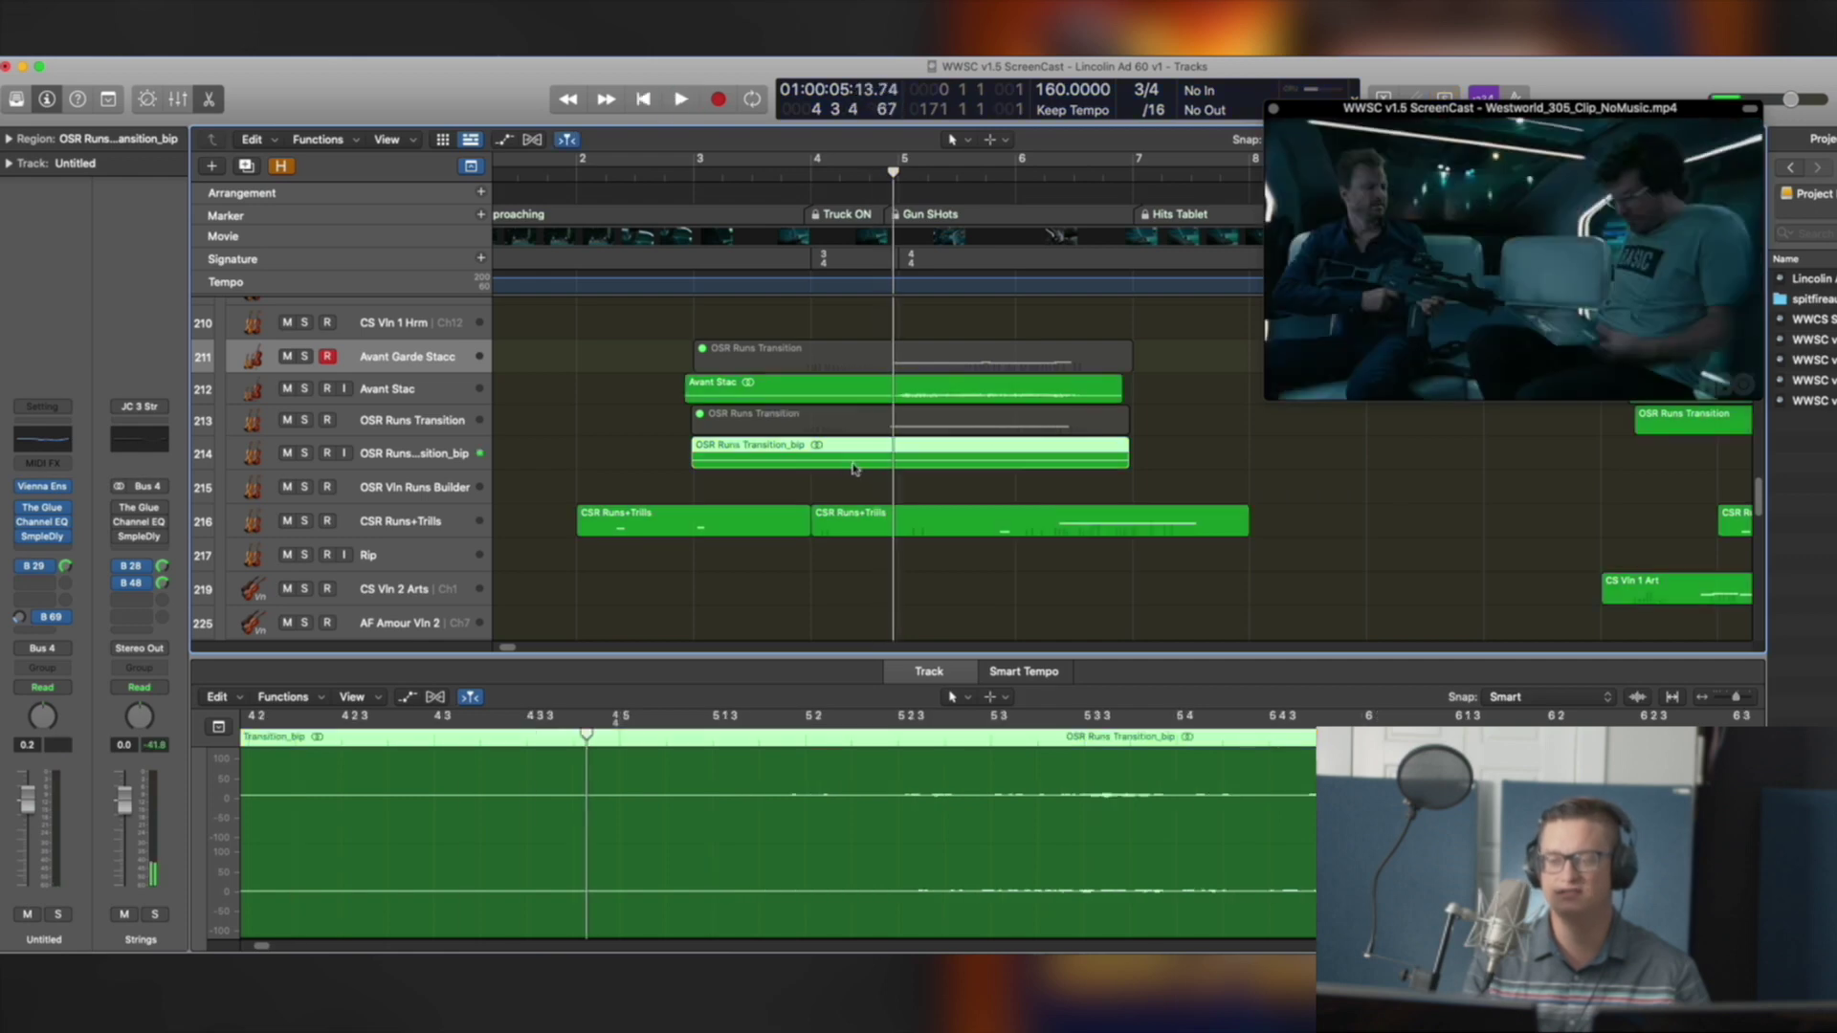
Rewind slightly, solo the selected OSR Runs Transition_bip region again and play through its run
drag(610, 466, 689, 450)
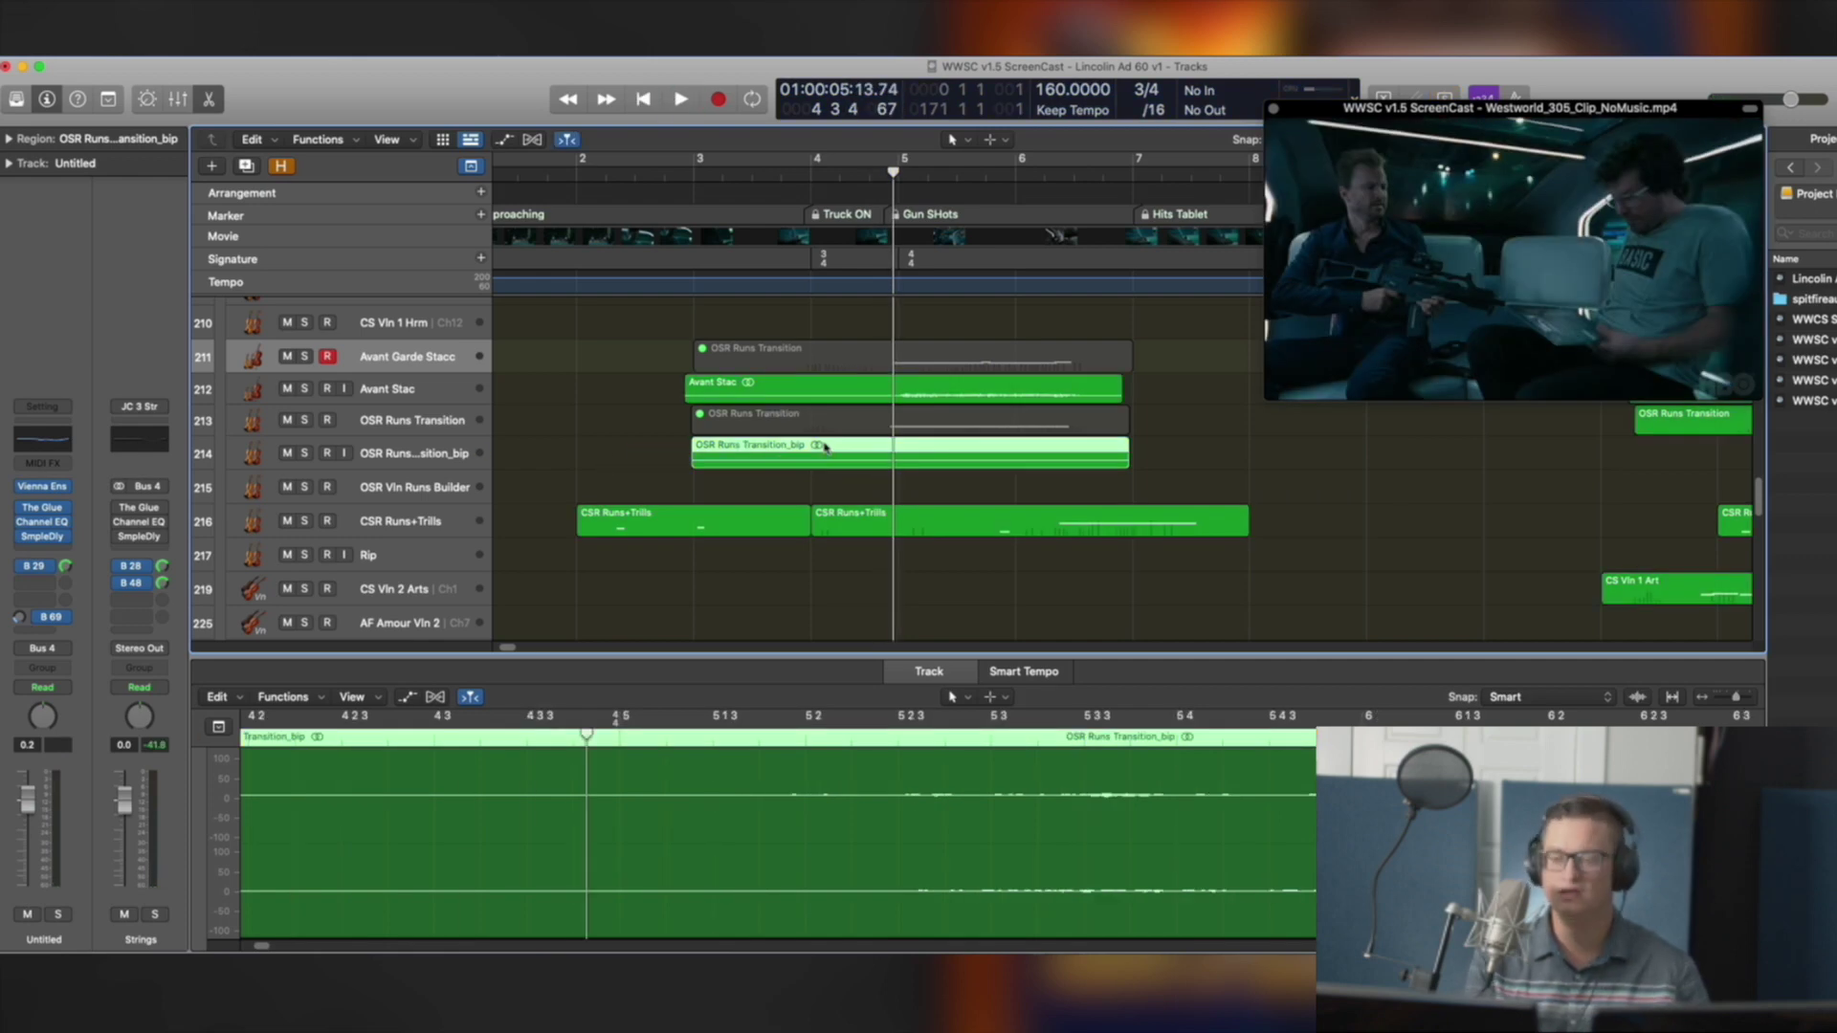
key(comma)
key(ctrl+s)
key(space)
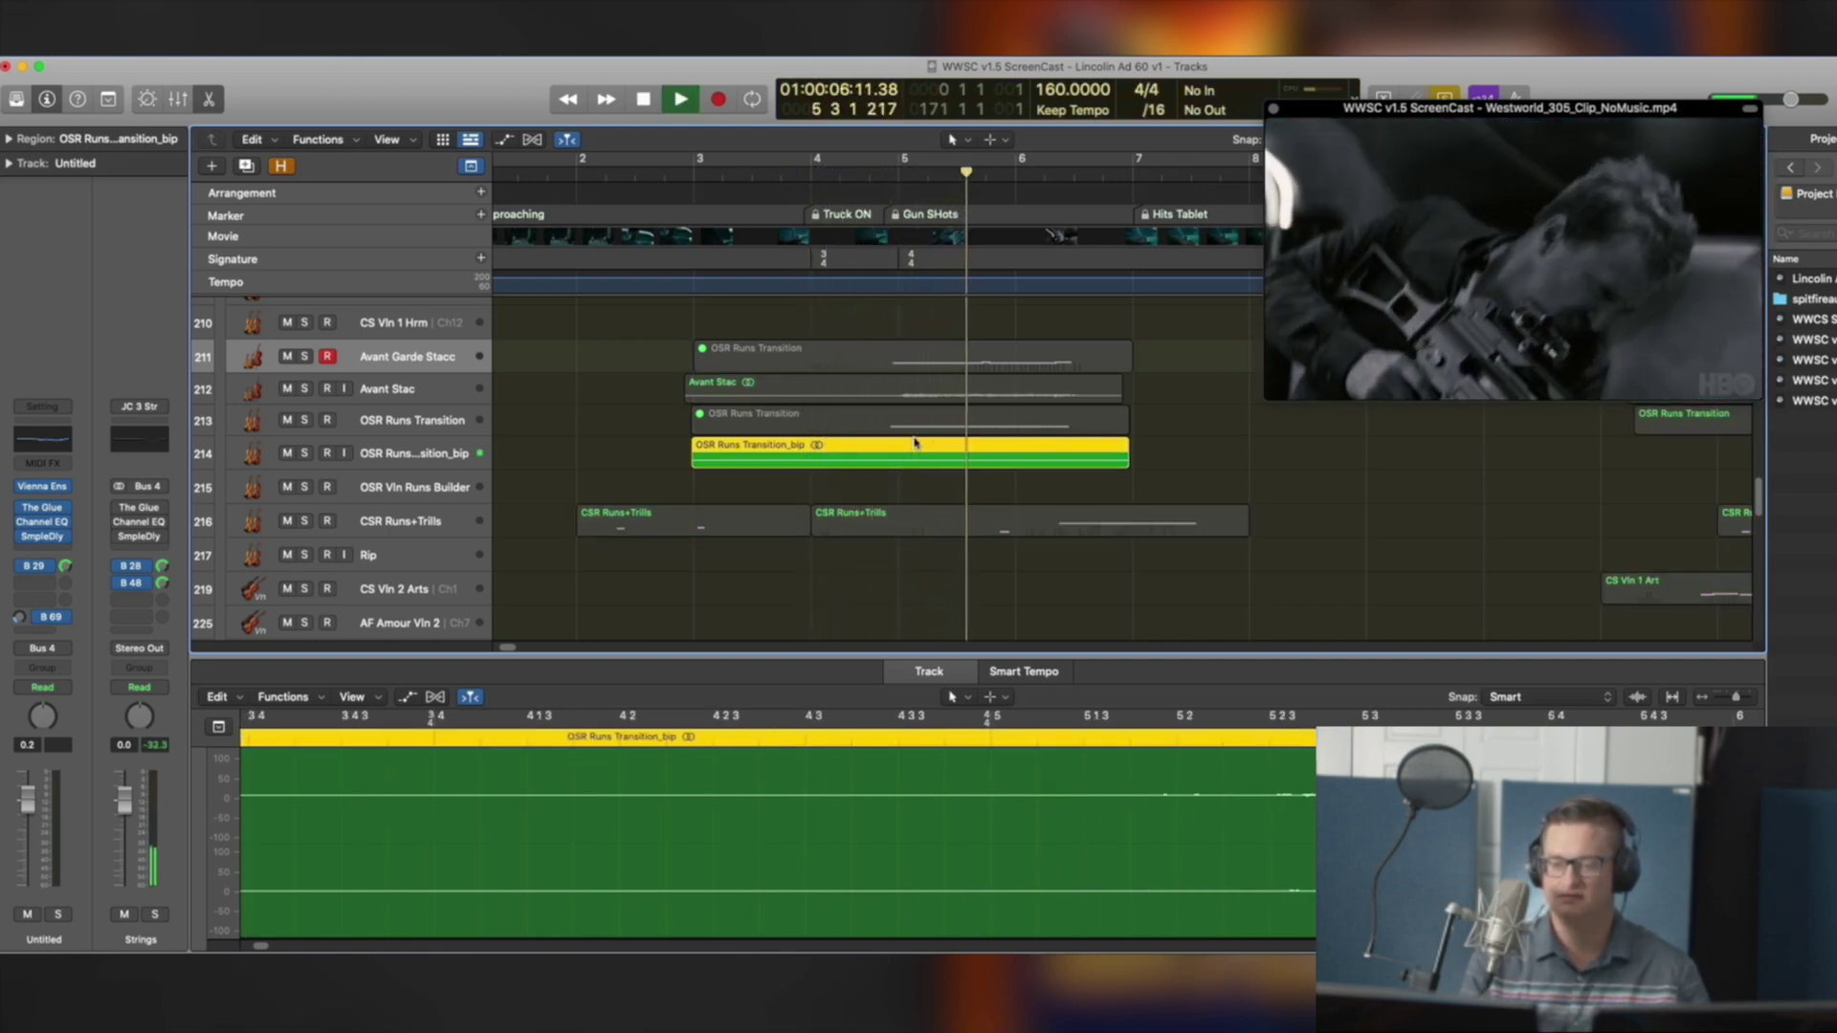
Stop playback, turn off solo and select the CSR Runs+Trills region spanning bars 4 to 7
key(space)
key(ctrl+s)
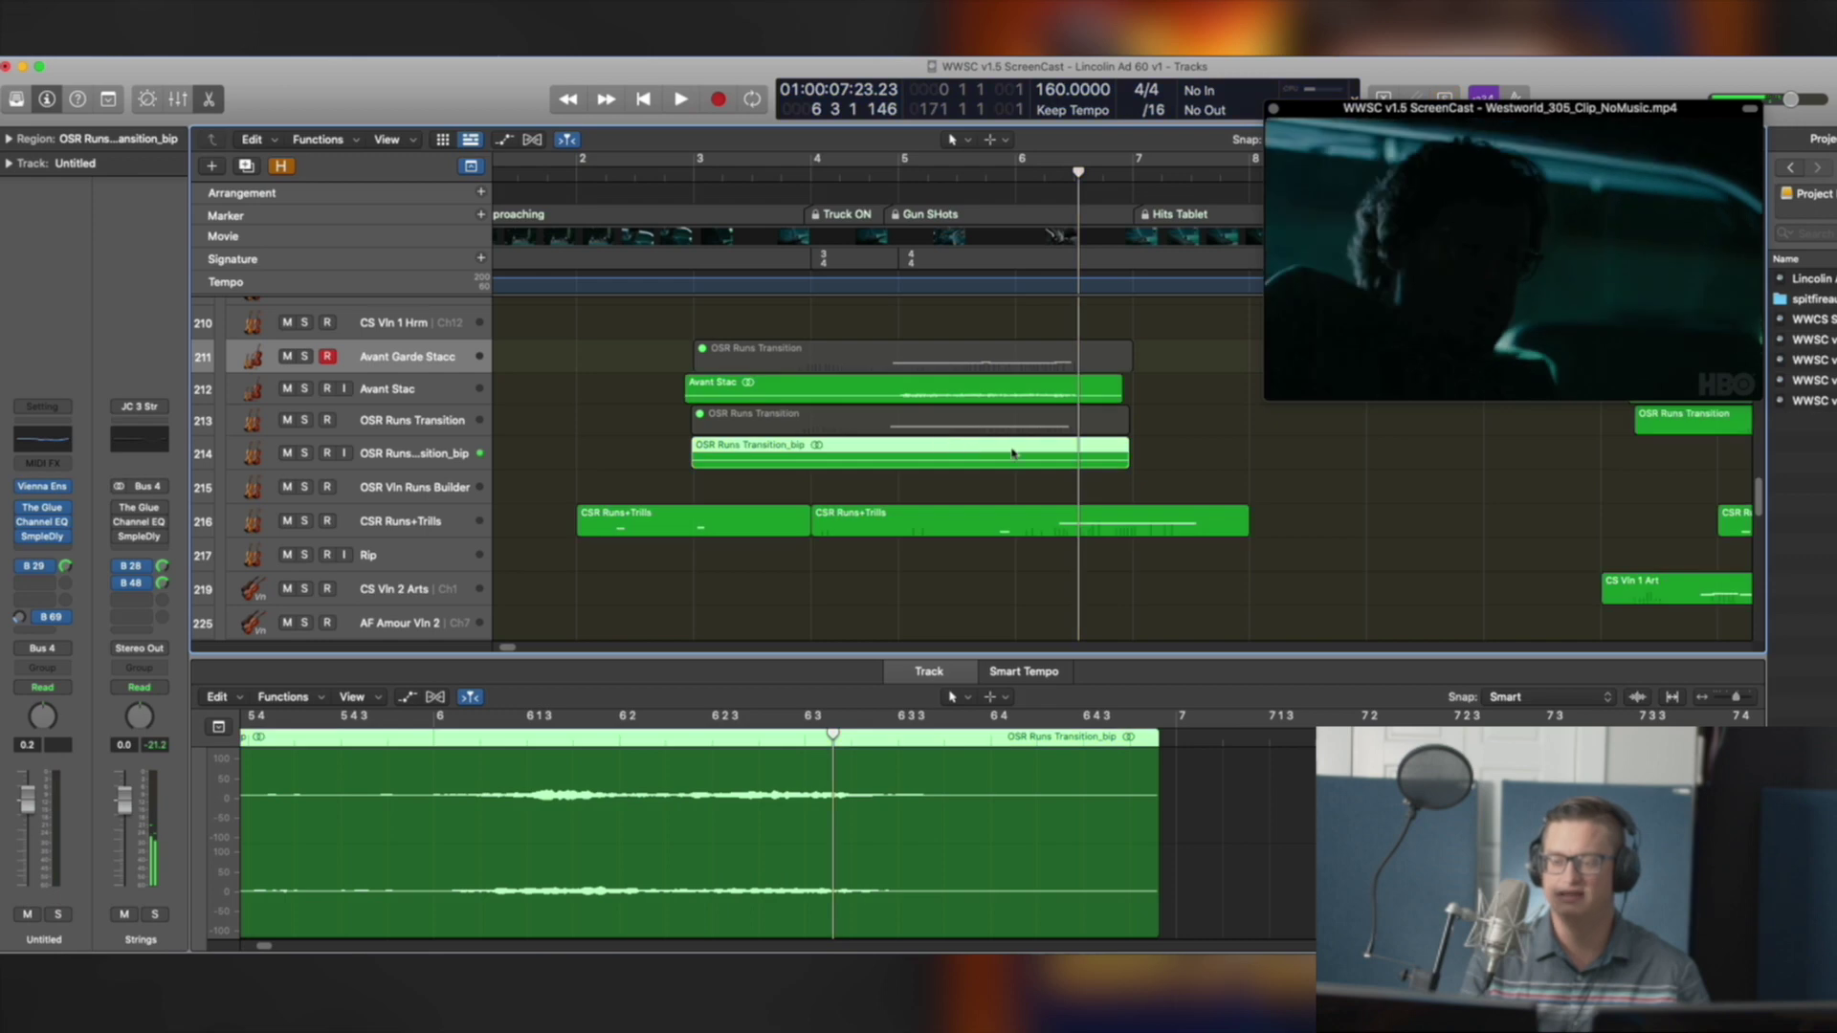
click(1077, 522)
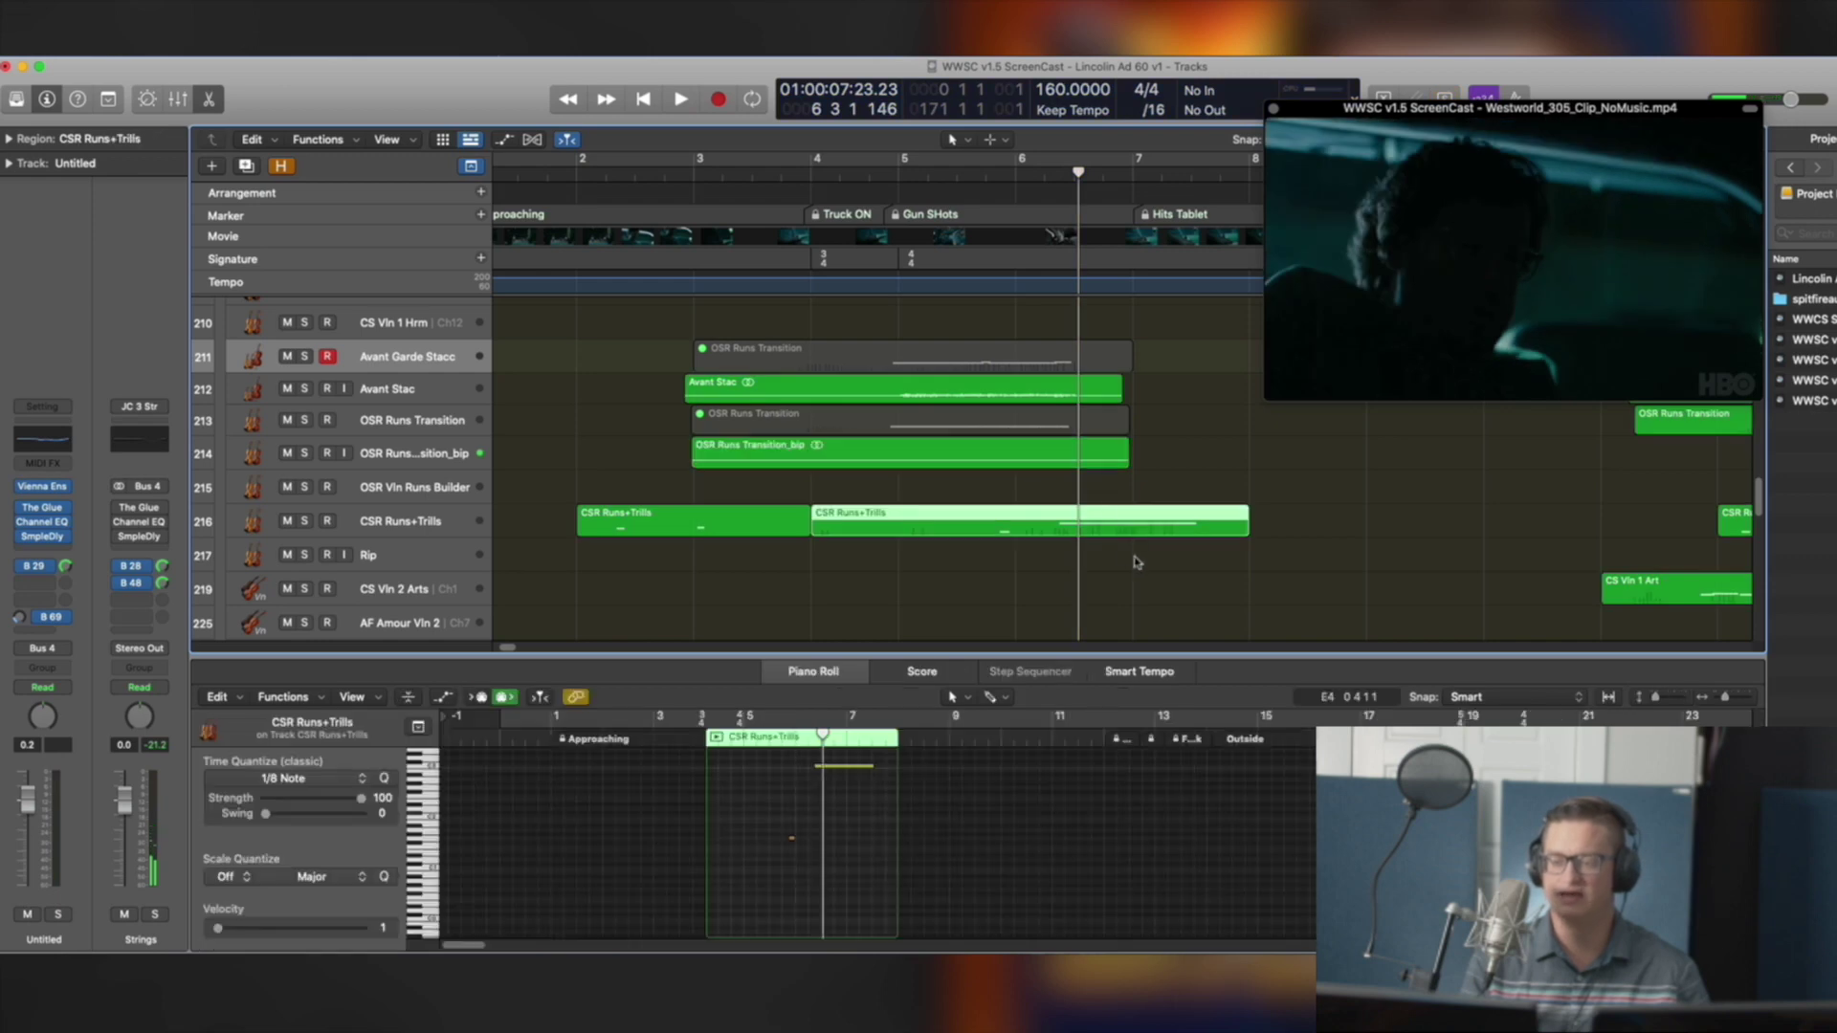
Audition the Avant Stac and OSR Runs Transition_bip regions soloed together from just before the Gun SHots marker
click(977, 395)
shift+click(977, 452)
key(ctrl+s)
click(858, 175)
key(space)
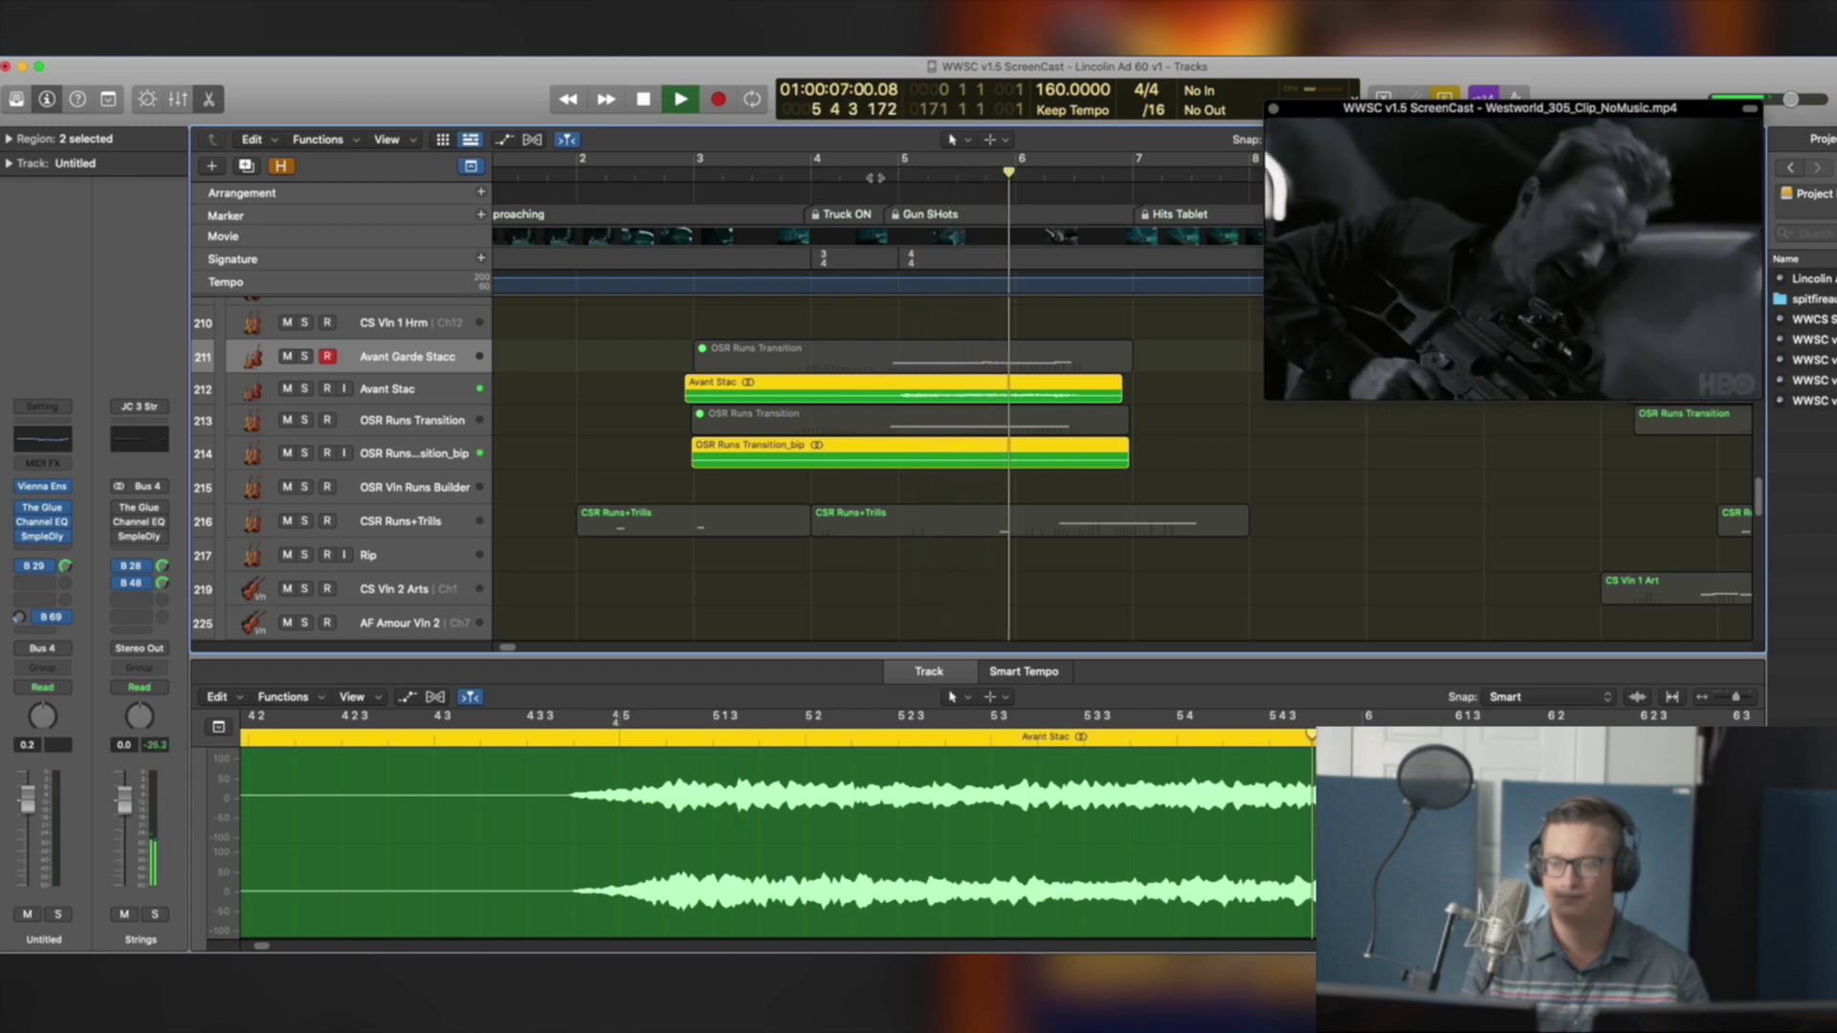
key(space)
key(ctrl+s)
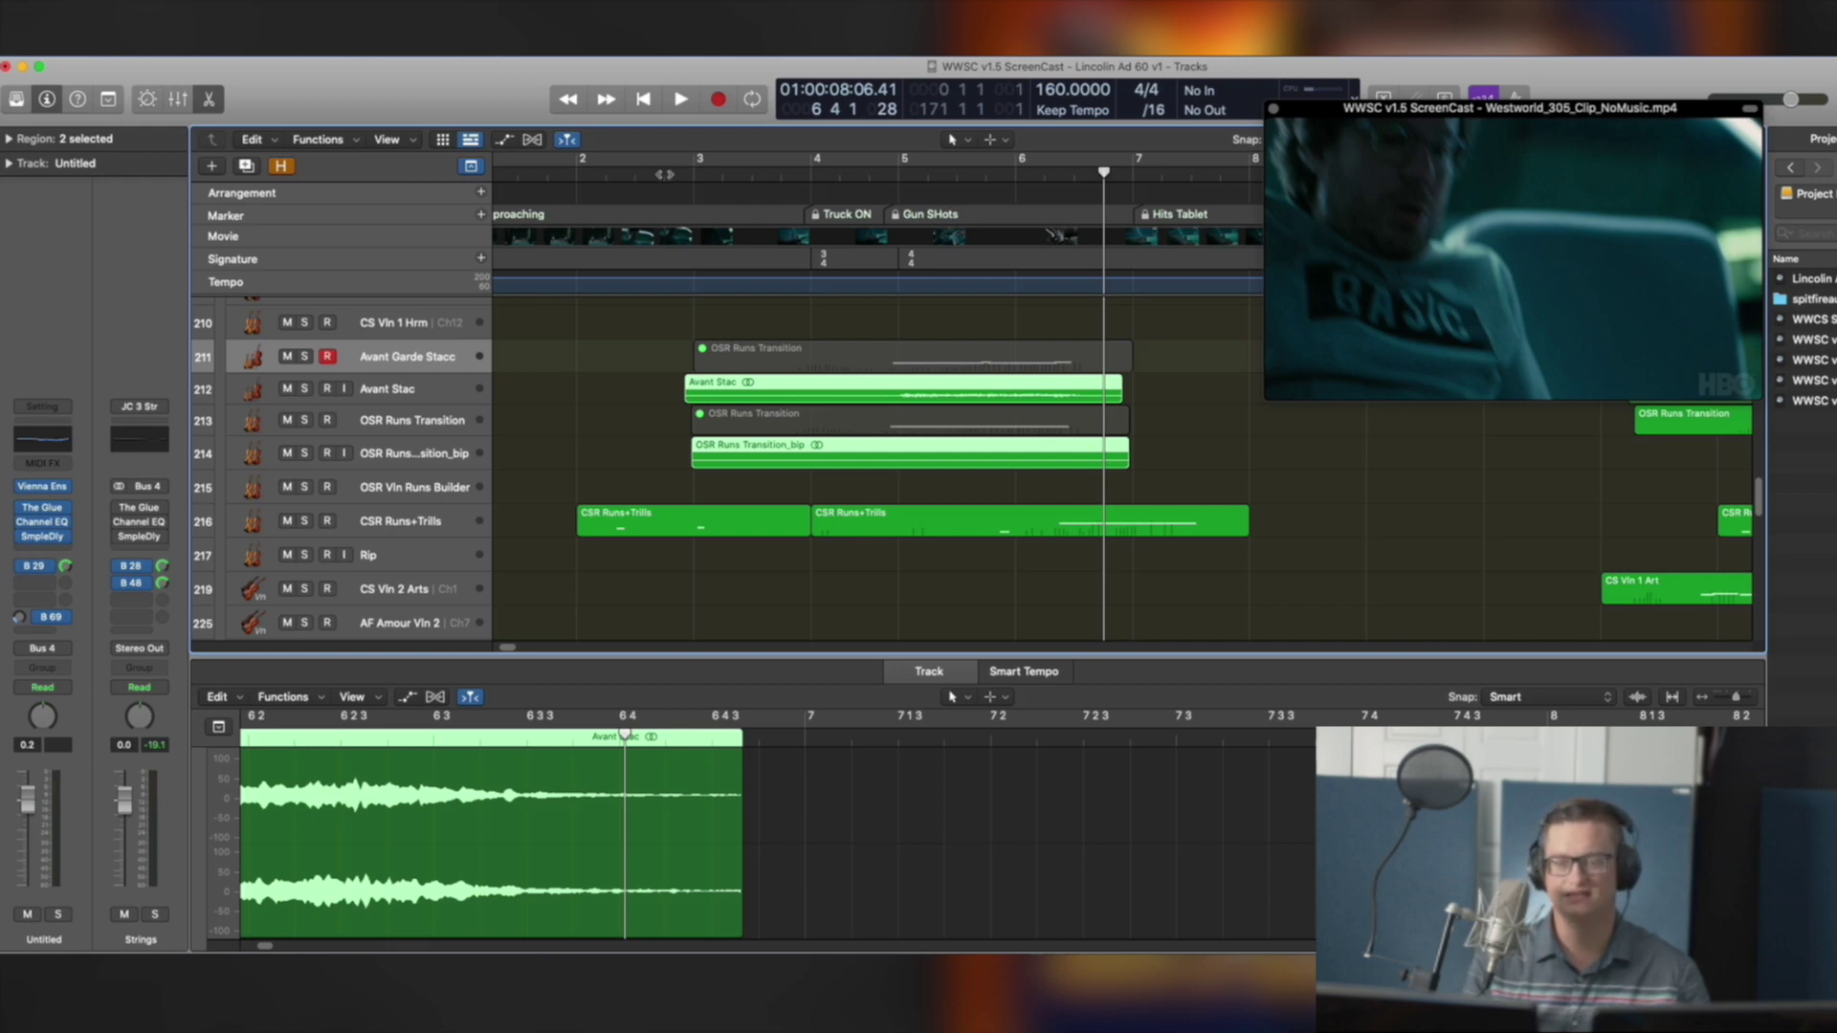
Select the AF Vln 1 Spicc track, followed by the AS Vln 1 Shrts track, among the first violin tracks
scroll(437, 437, up, 5)
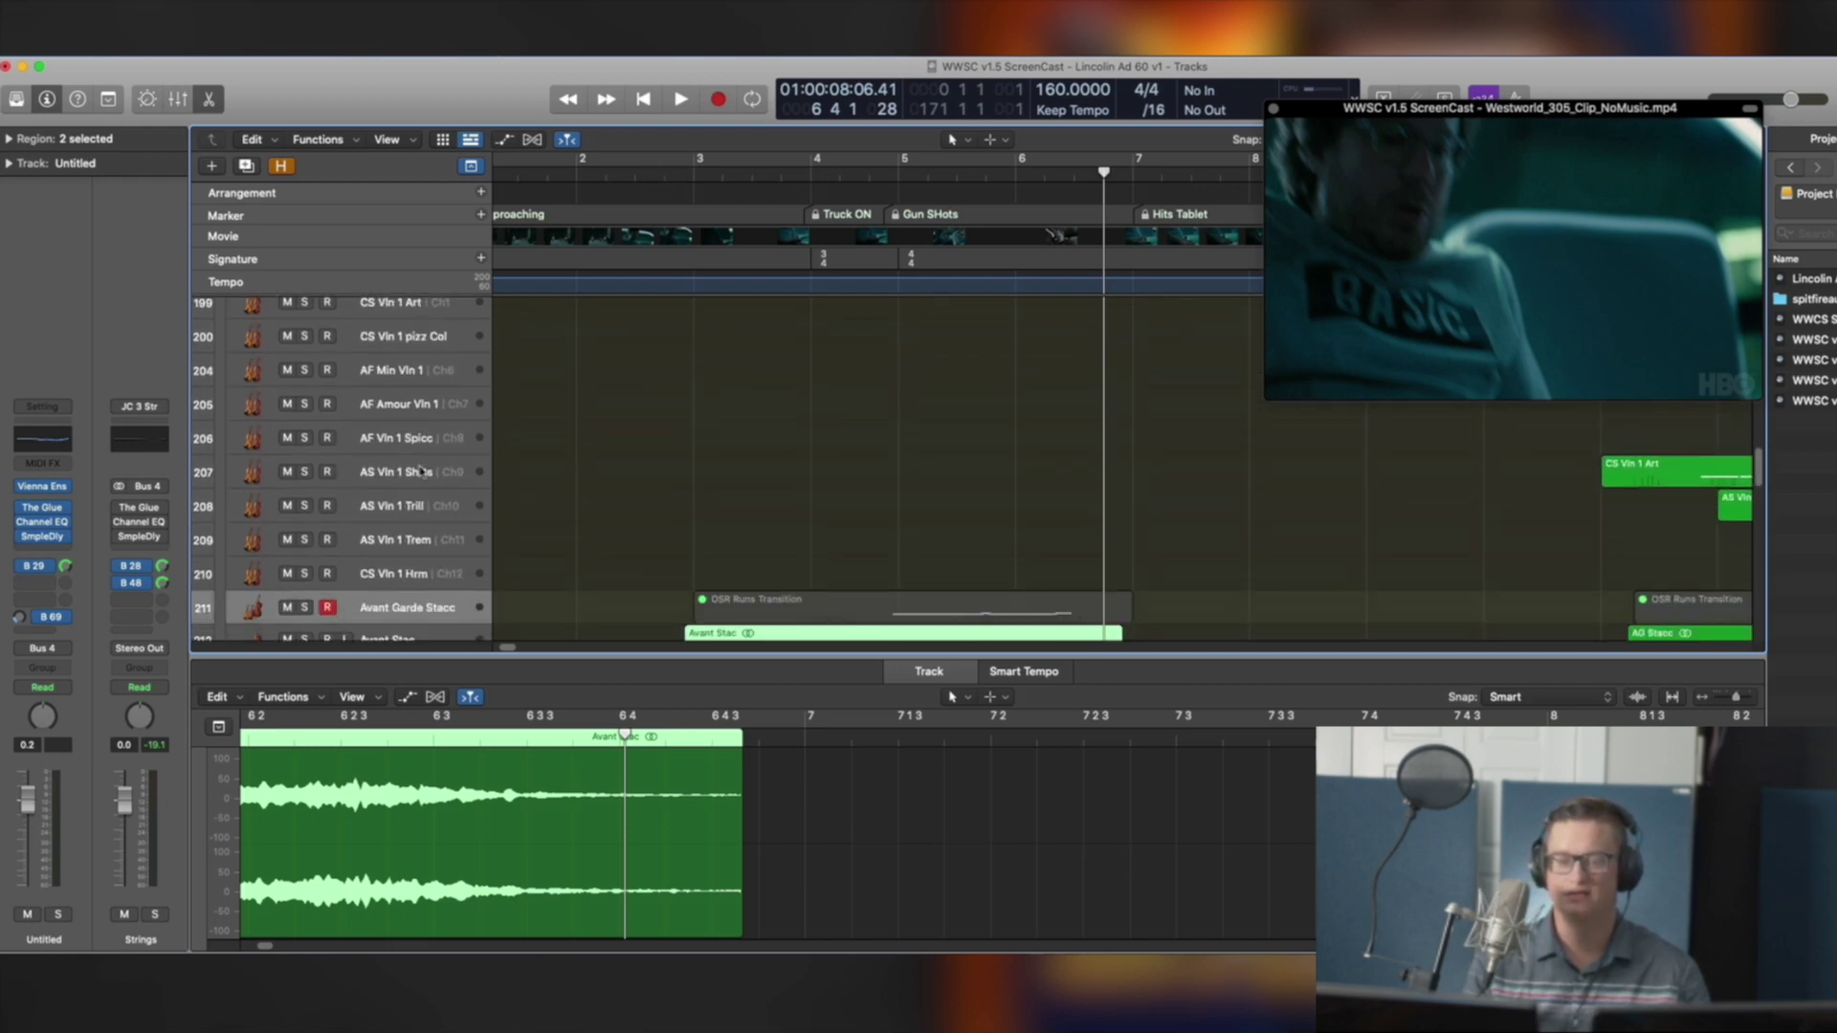
click(416, 442)
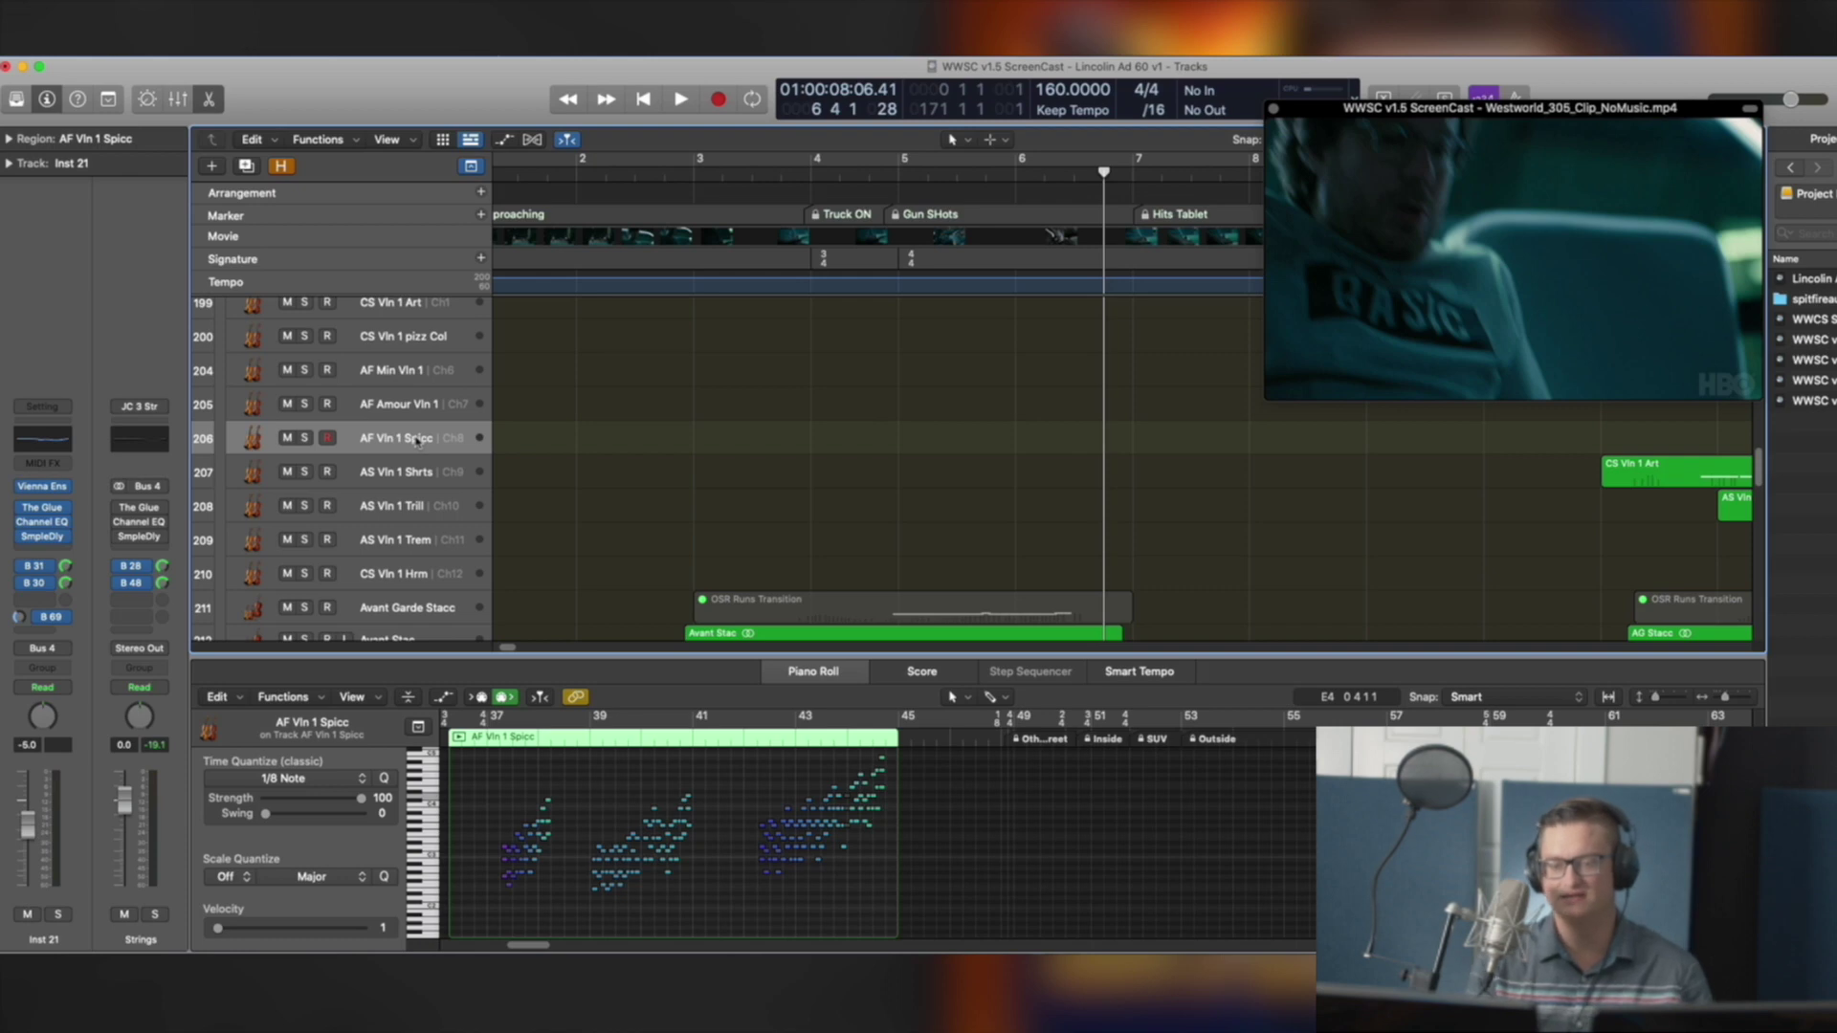
click(419, 484)
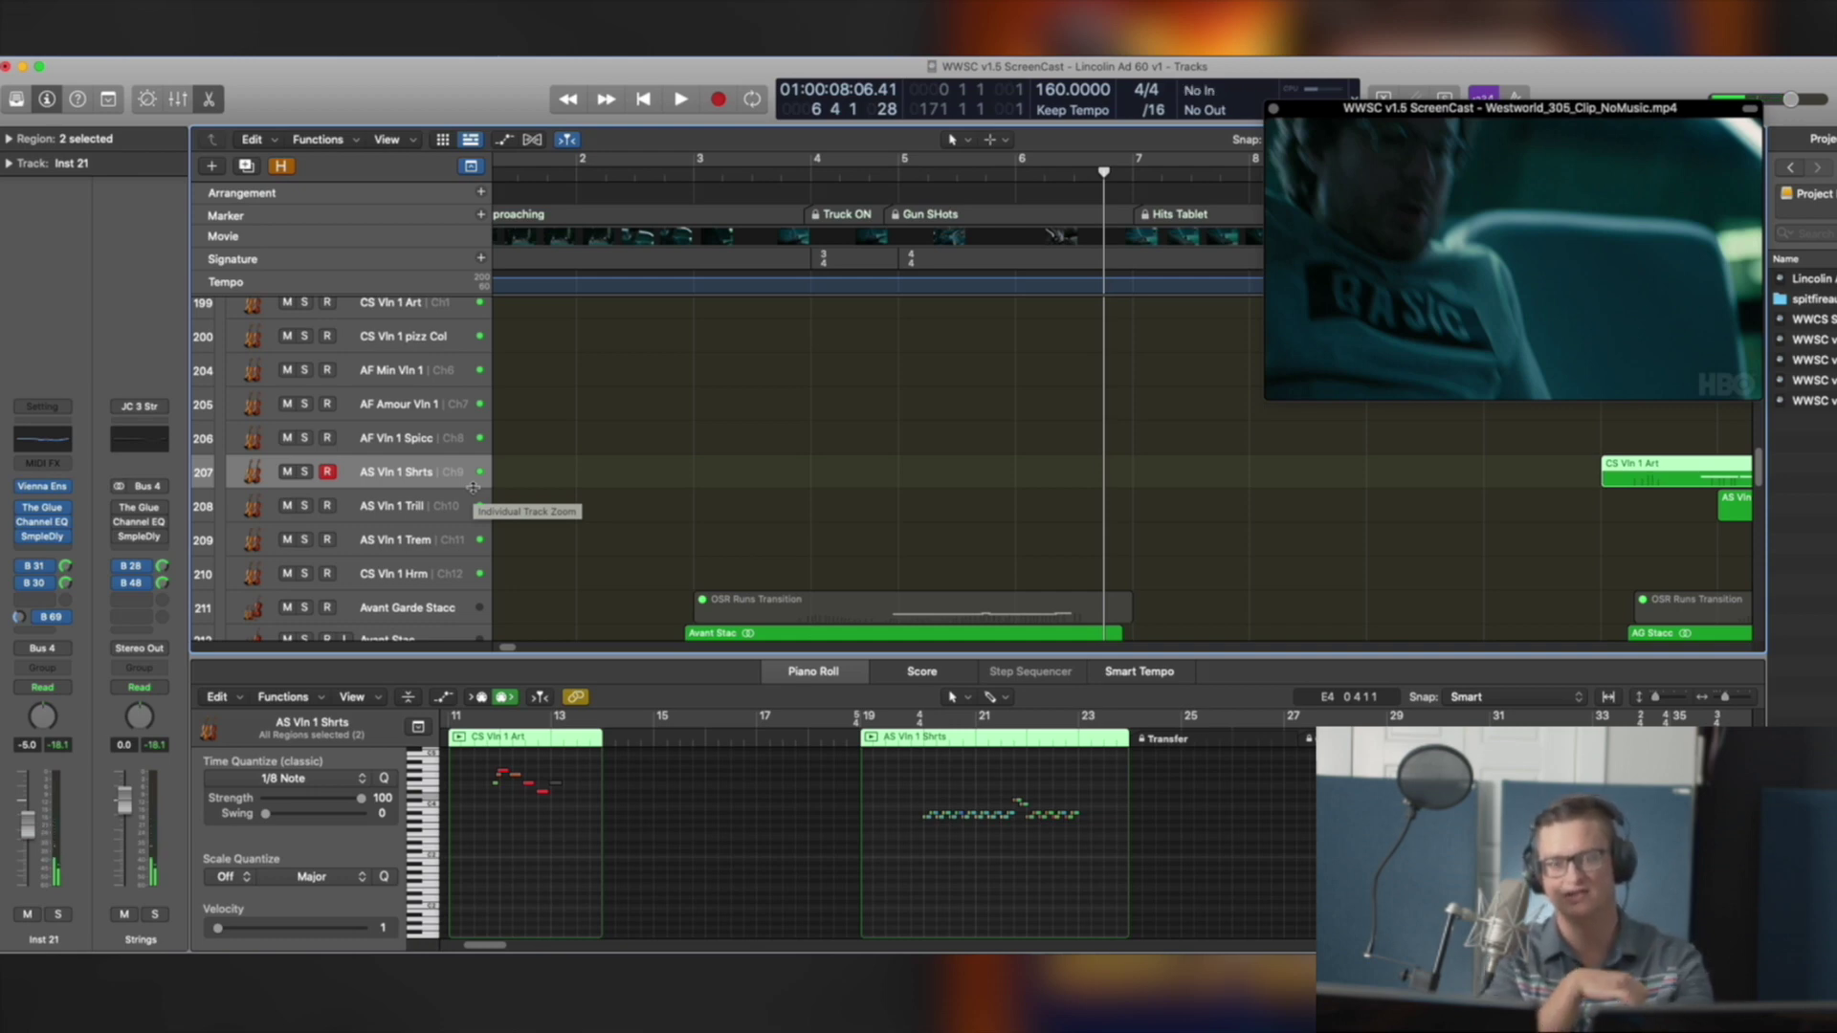
Zoom out to show the regions across the whole cue and collapse the Strings stack
scroll(555, 412, down, 10)
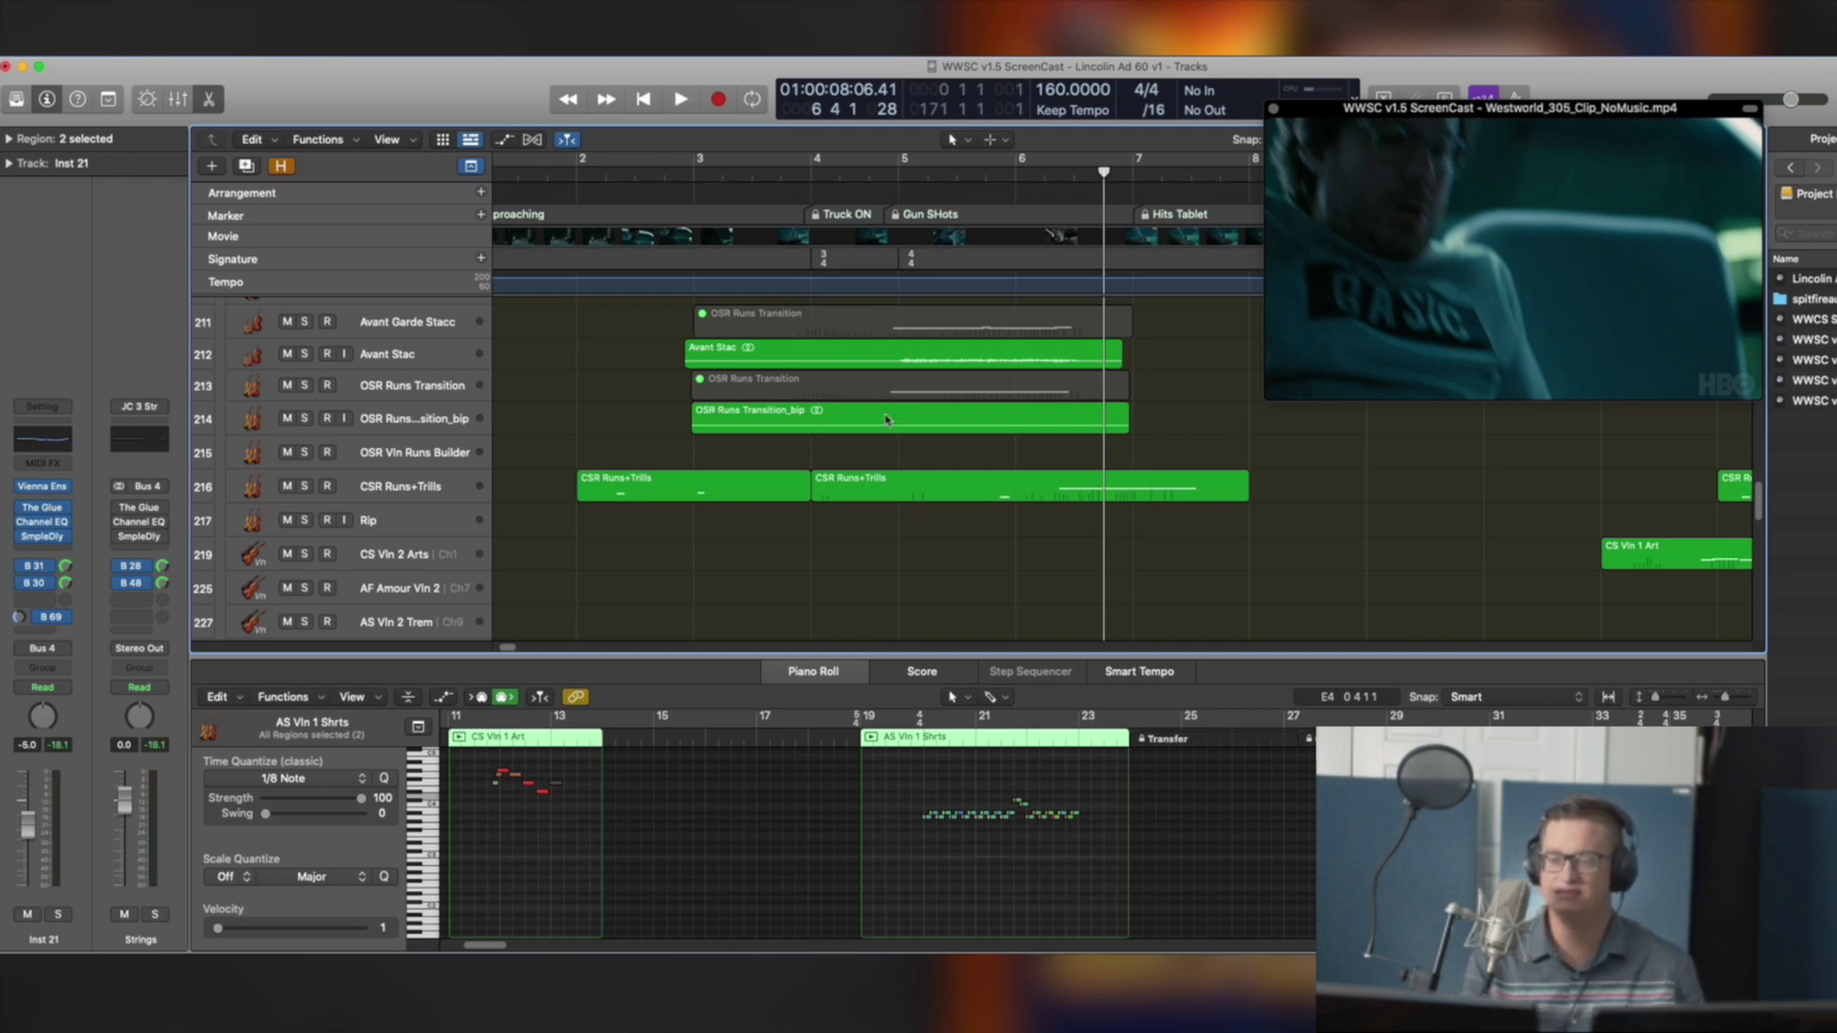
key(z)
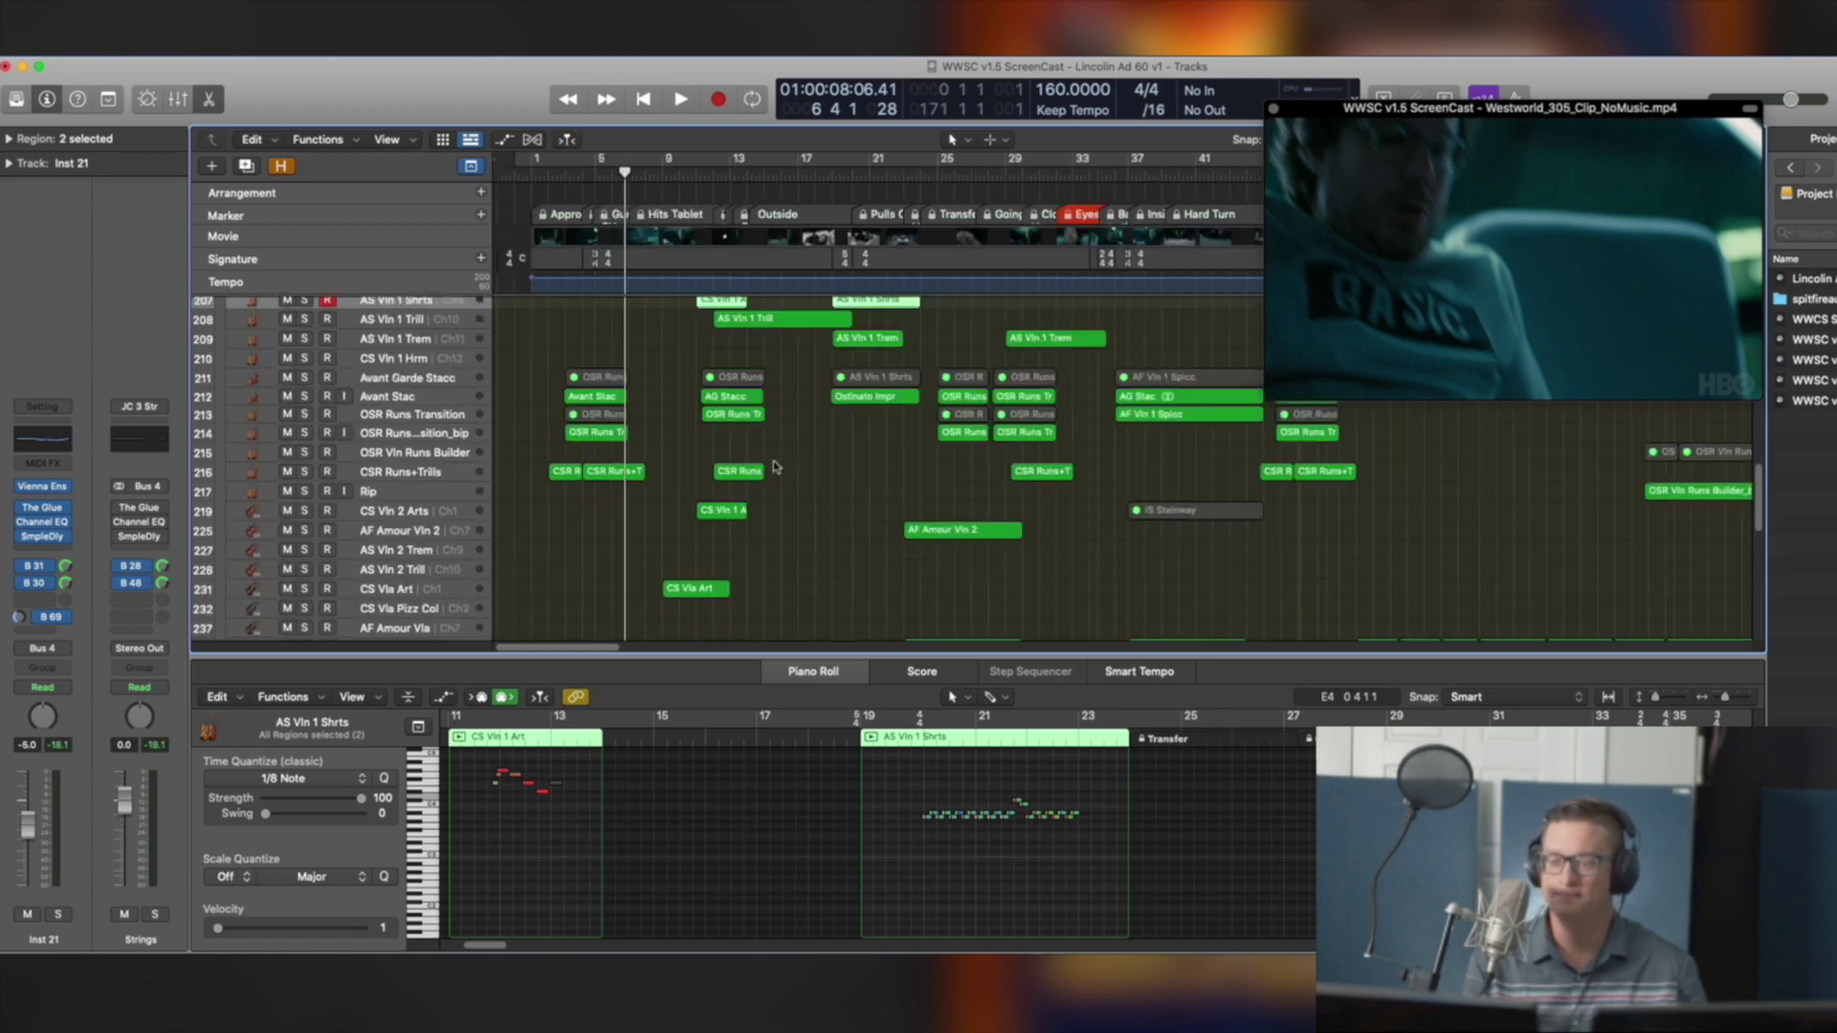
scroll(658, 470, up, 6)
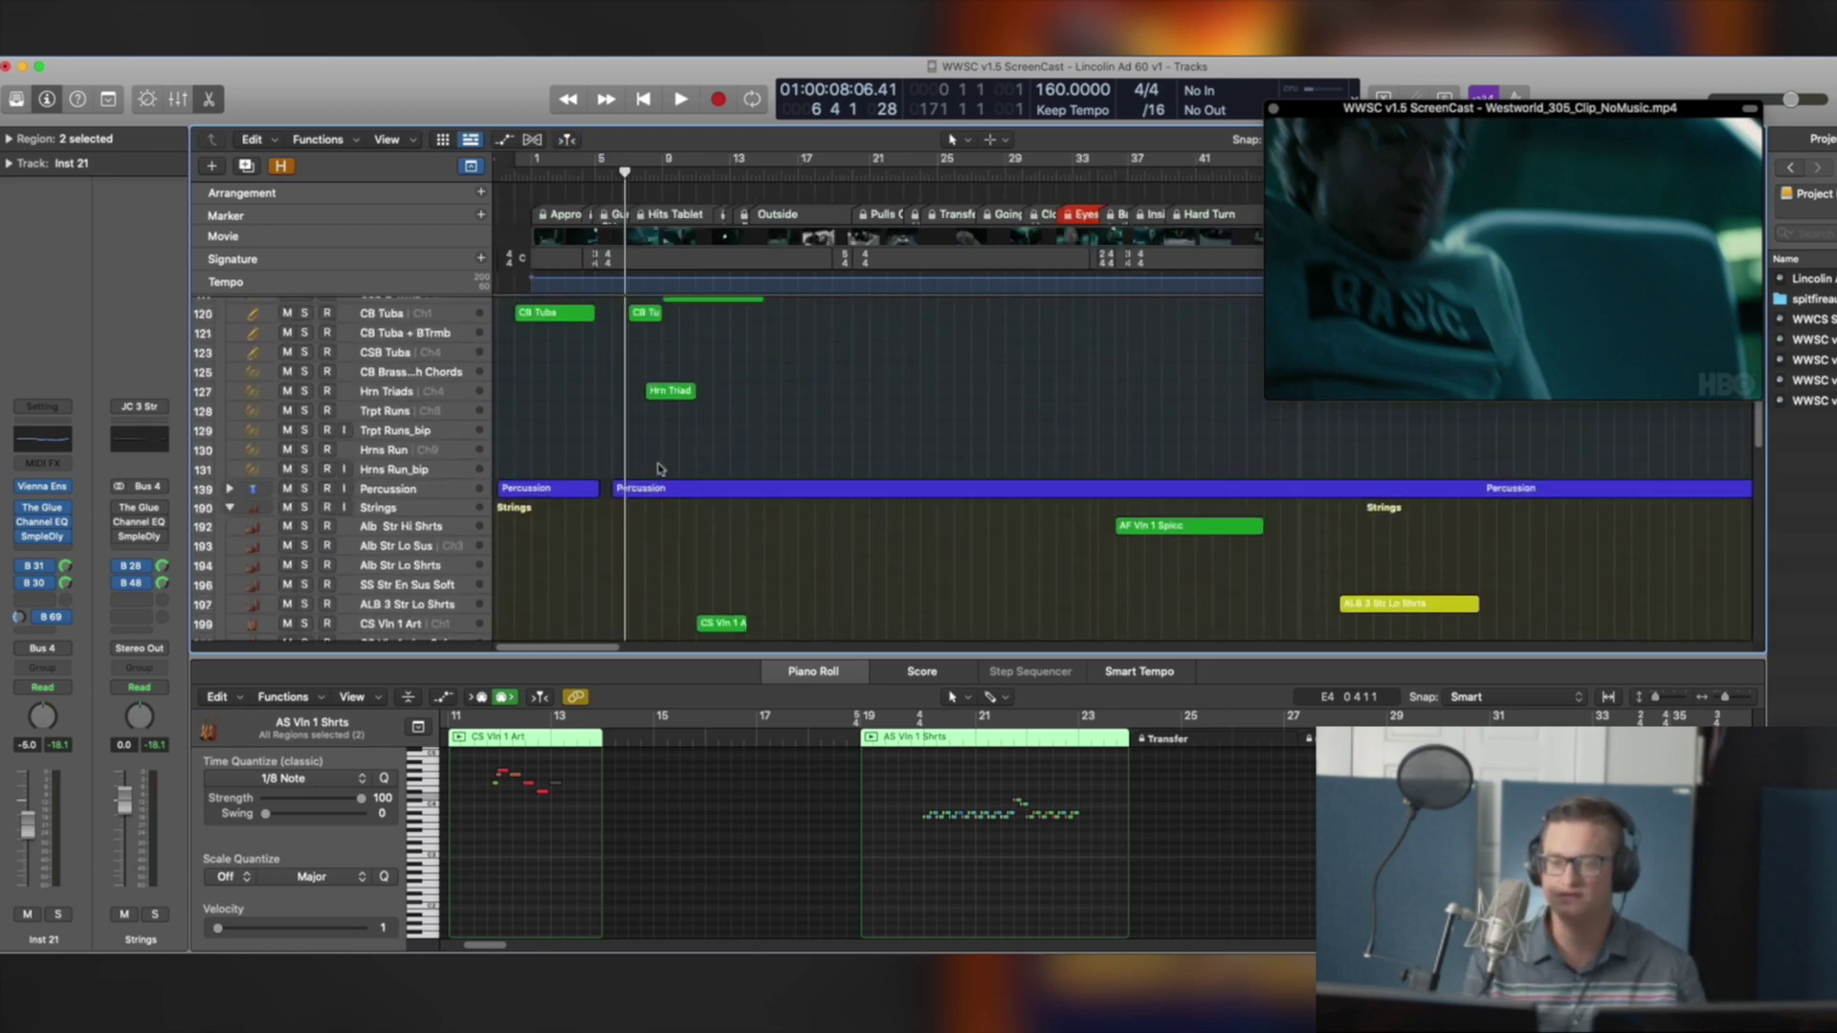
click(231, 508)
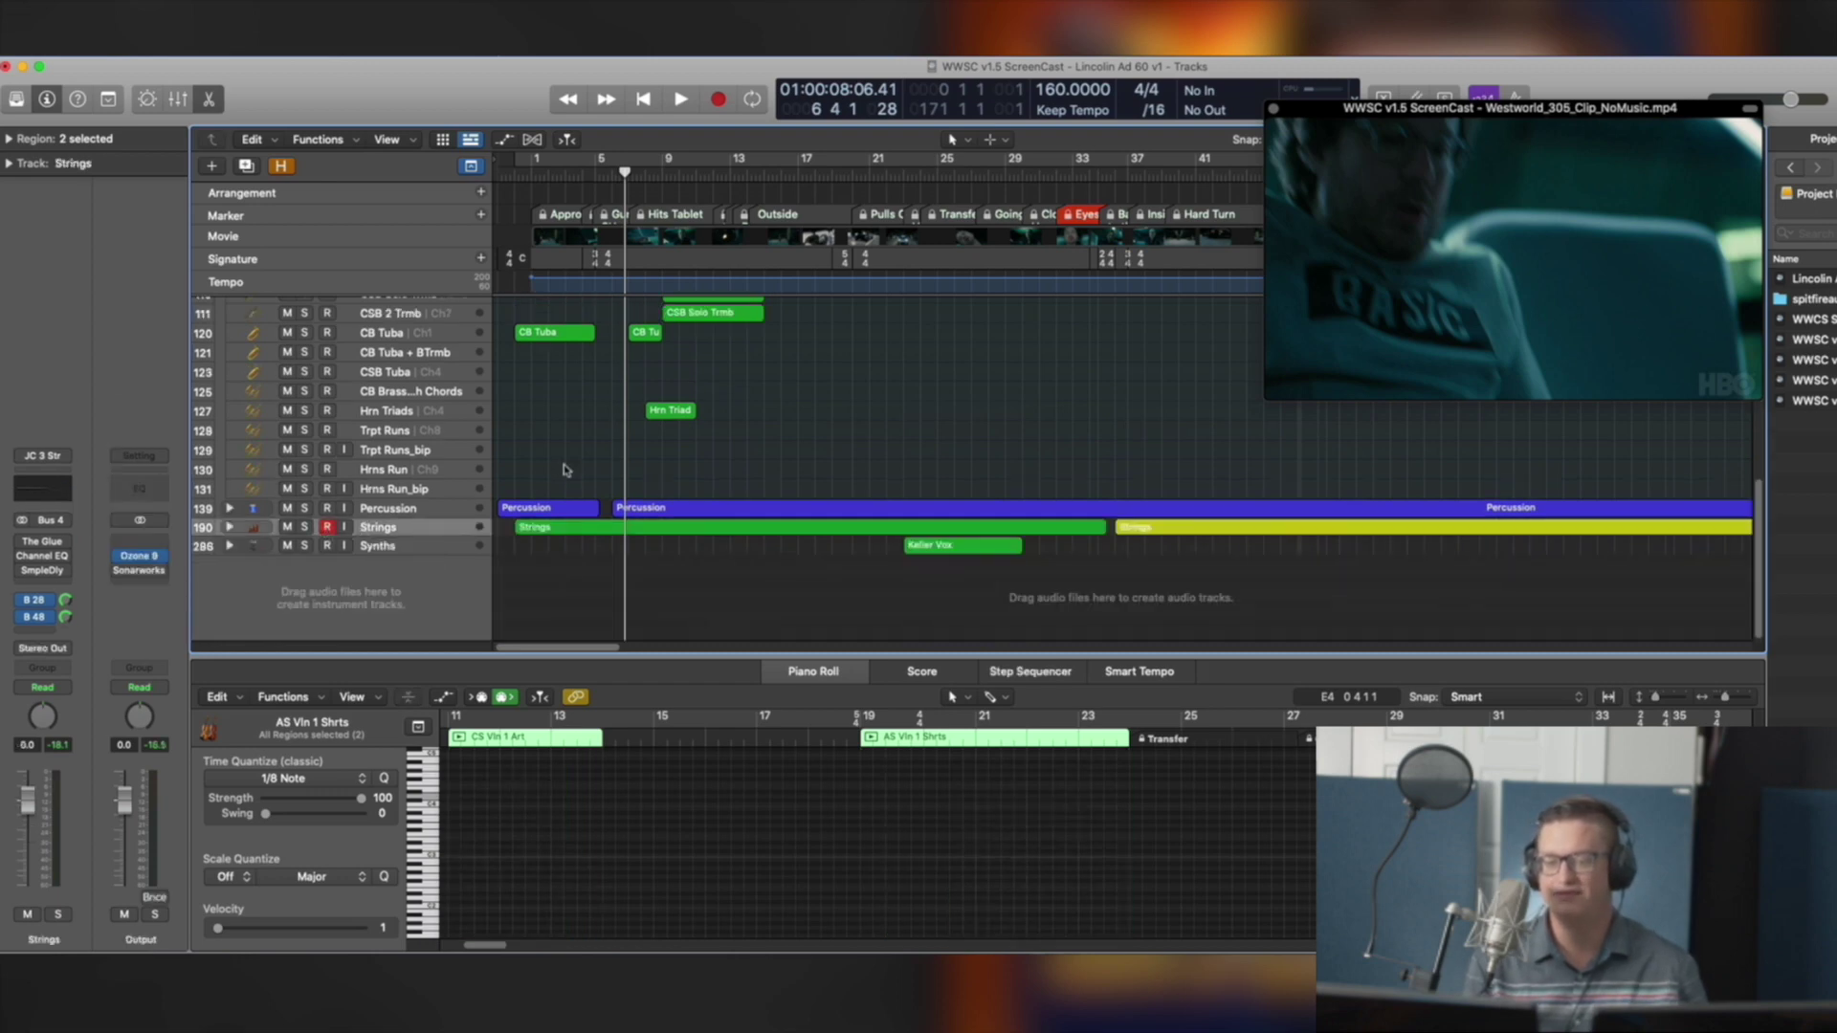
Select the first Strings stack region, audition it soloed from about bar 6, and turn cycle and solo back off
click(552, 530)
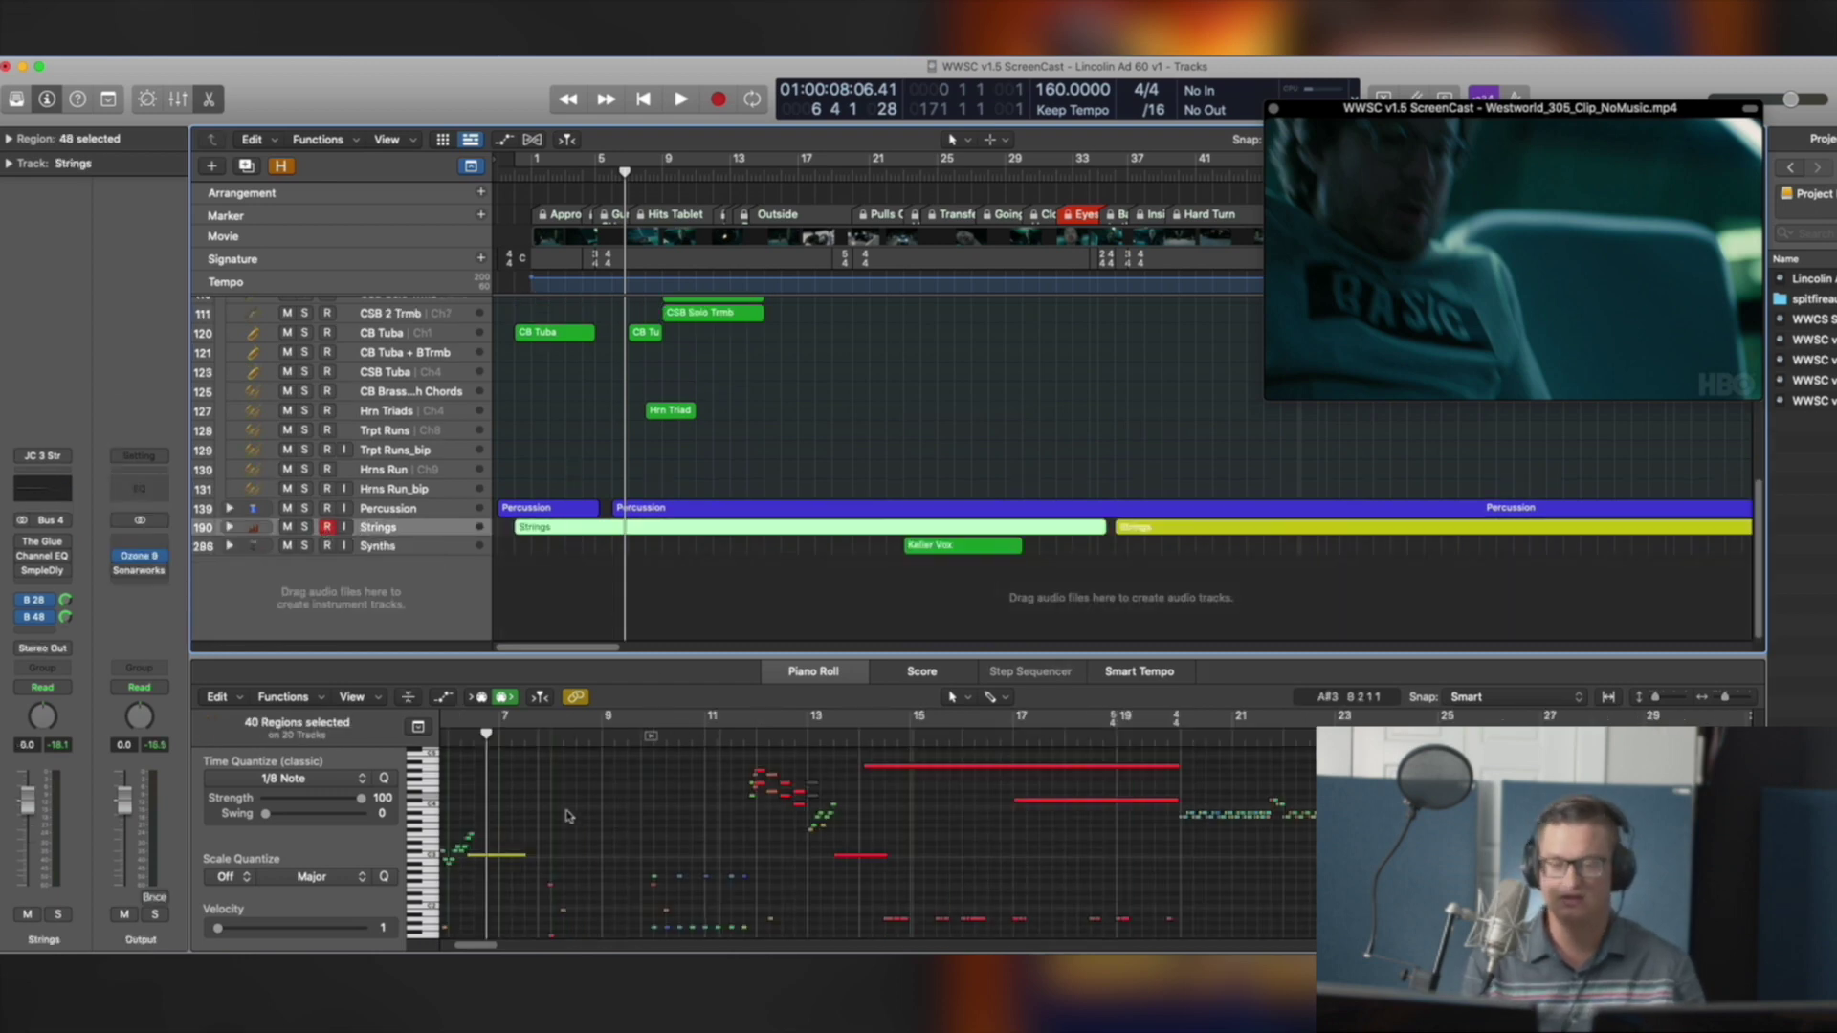
drag(456, 728, 536, 727)
key(ctrl+s)
key(space)
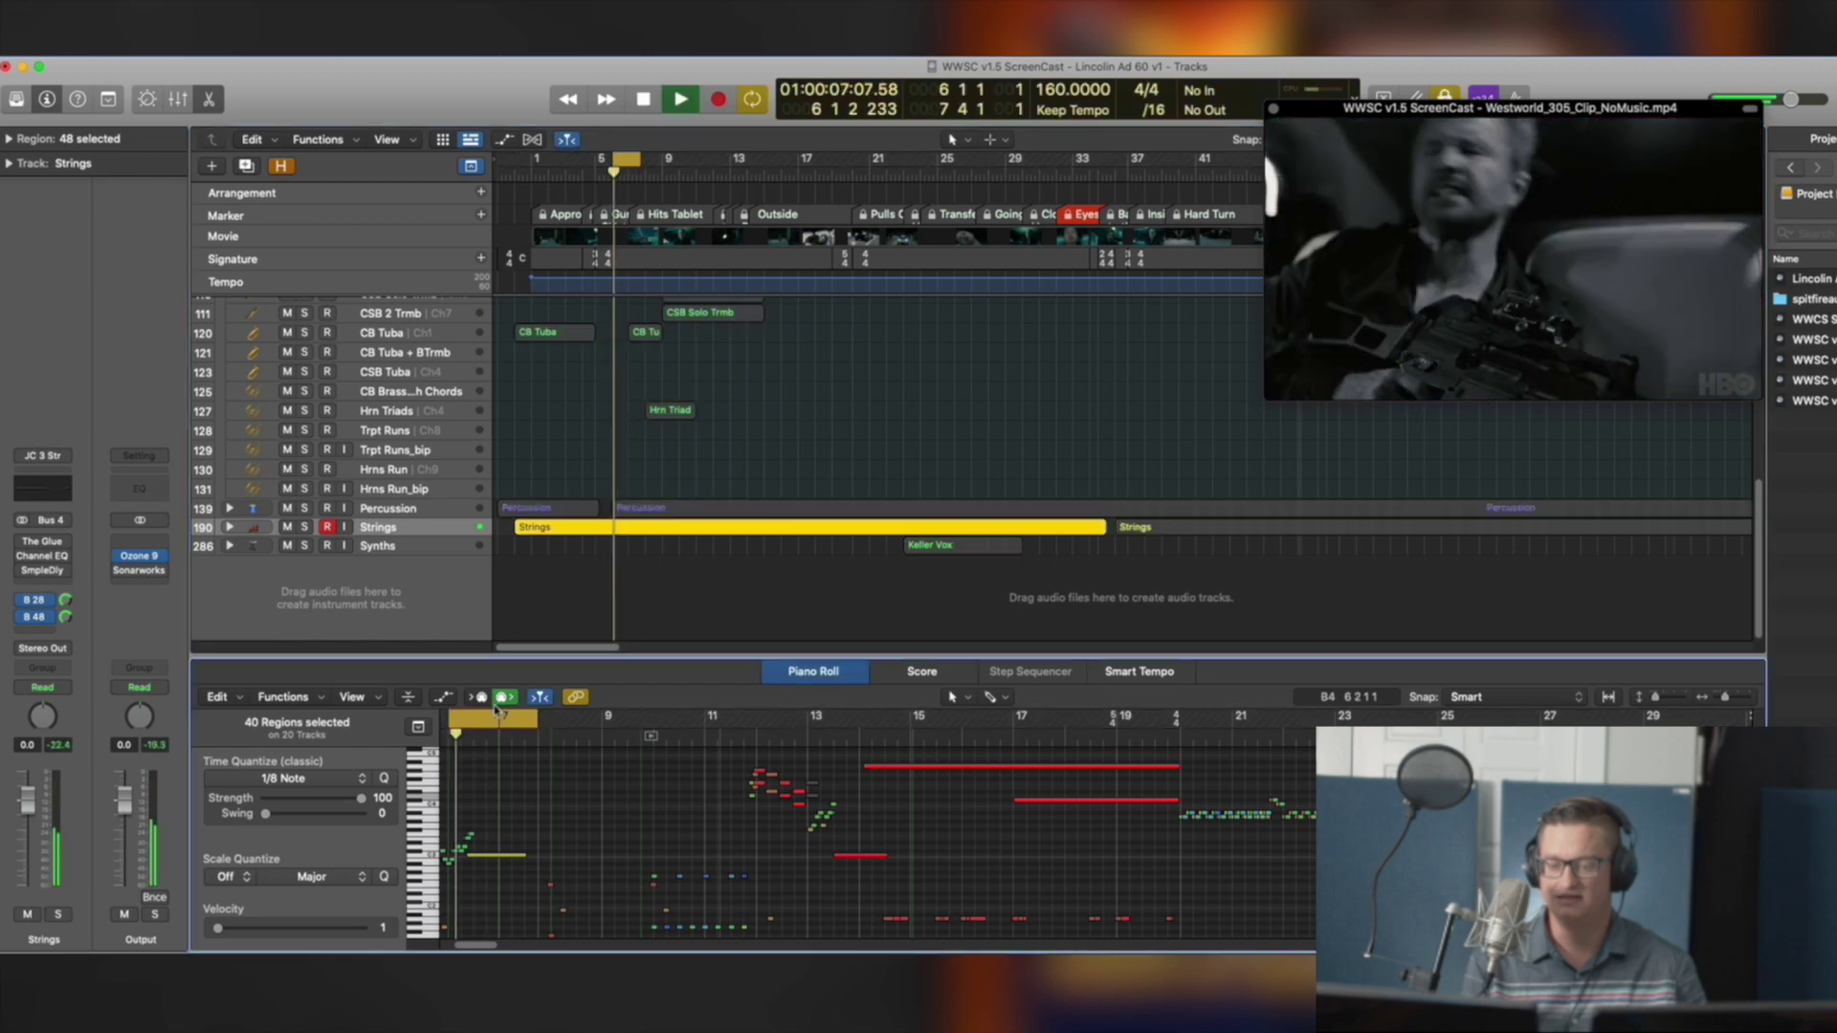
key(space)
key(c)
key(ctrl+s)
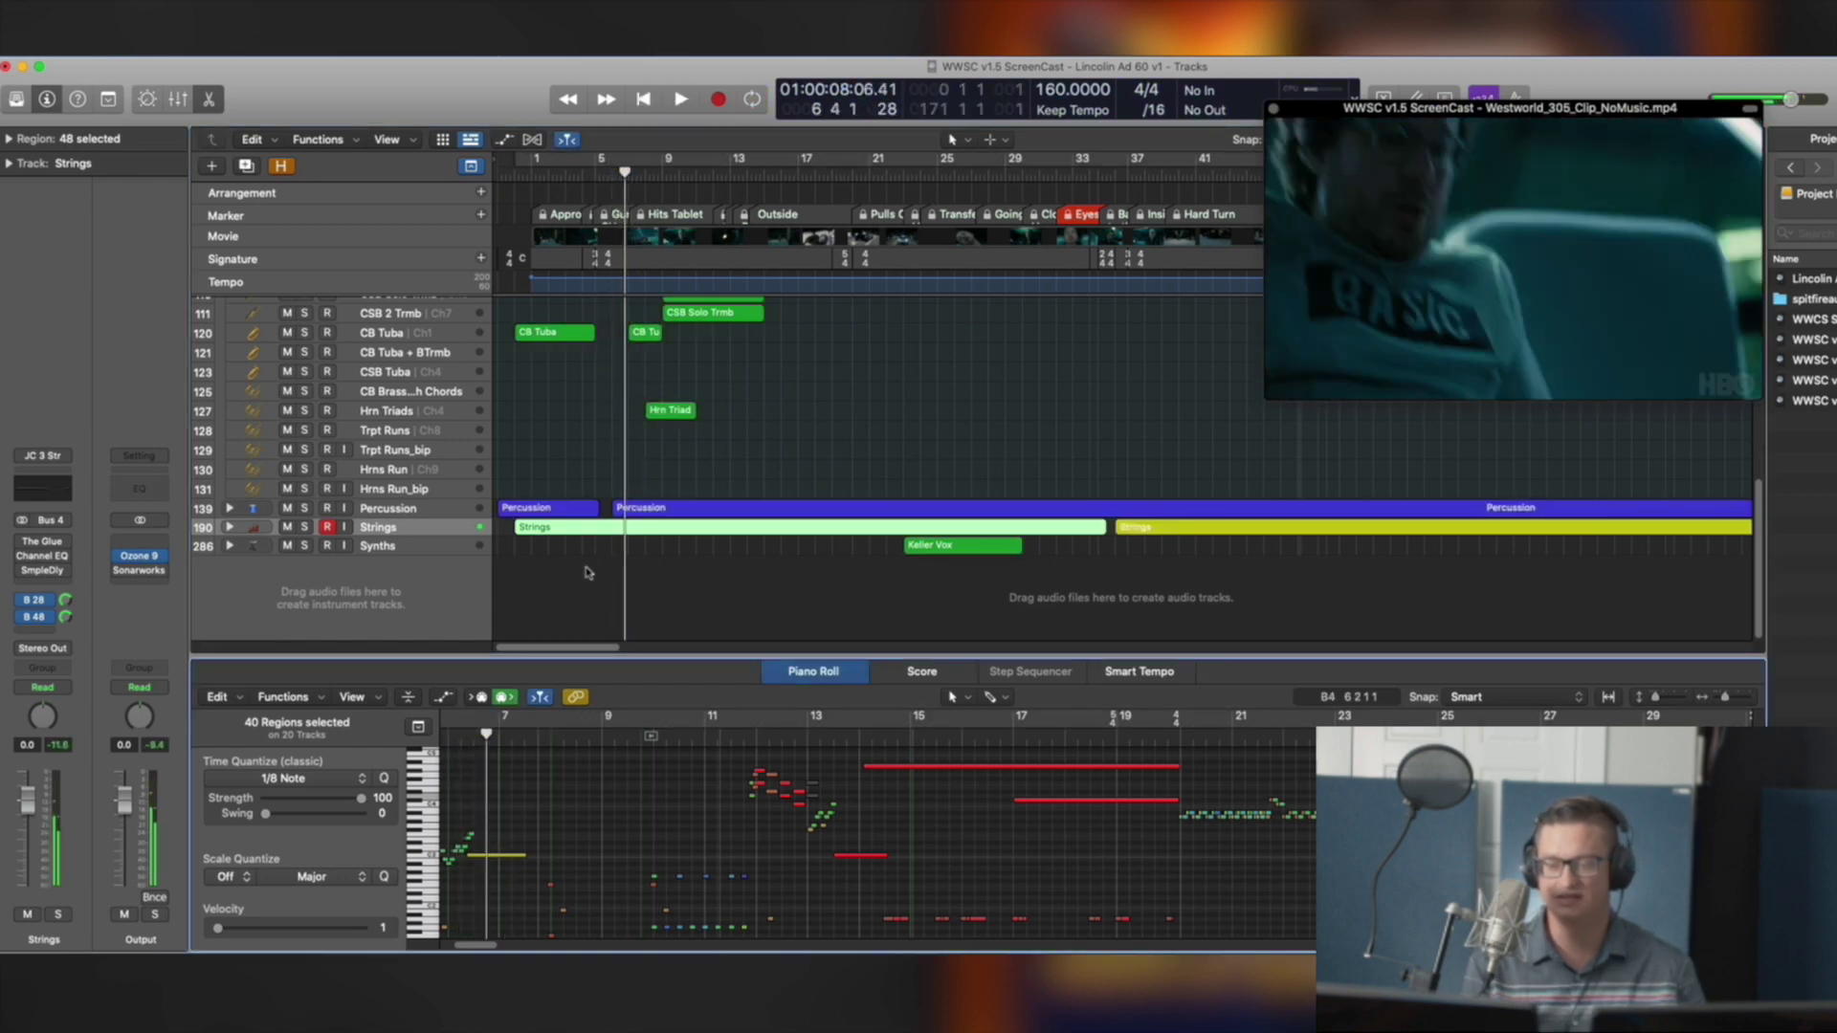
Select the first WW region near the Gun SHots marker and play the cue from just before it
scroll(548, 413, up, 15)
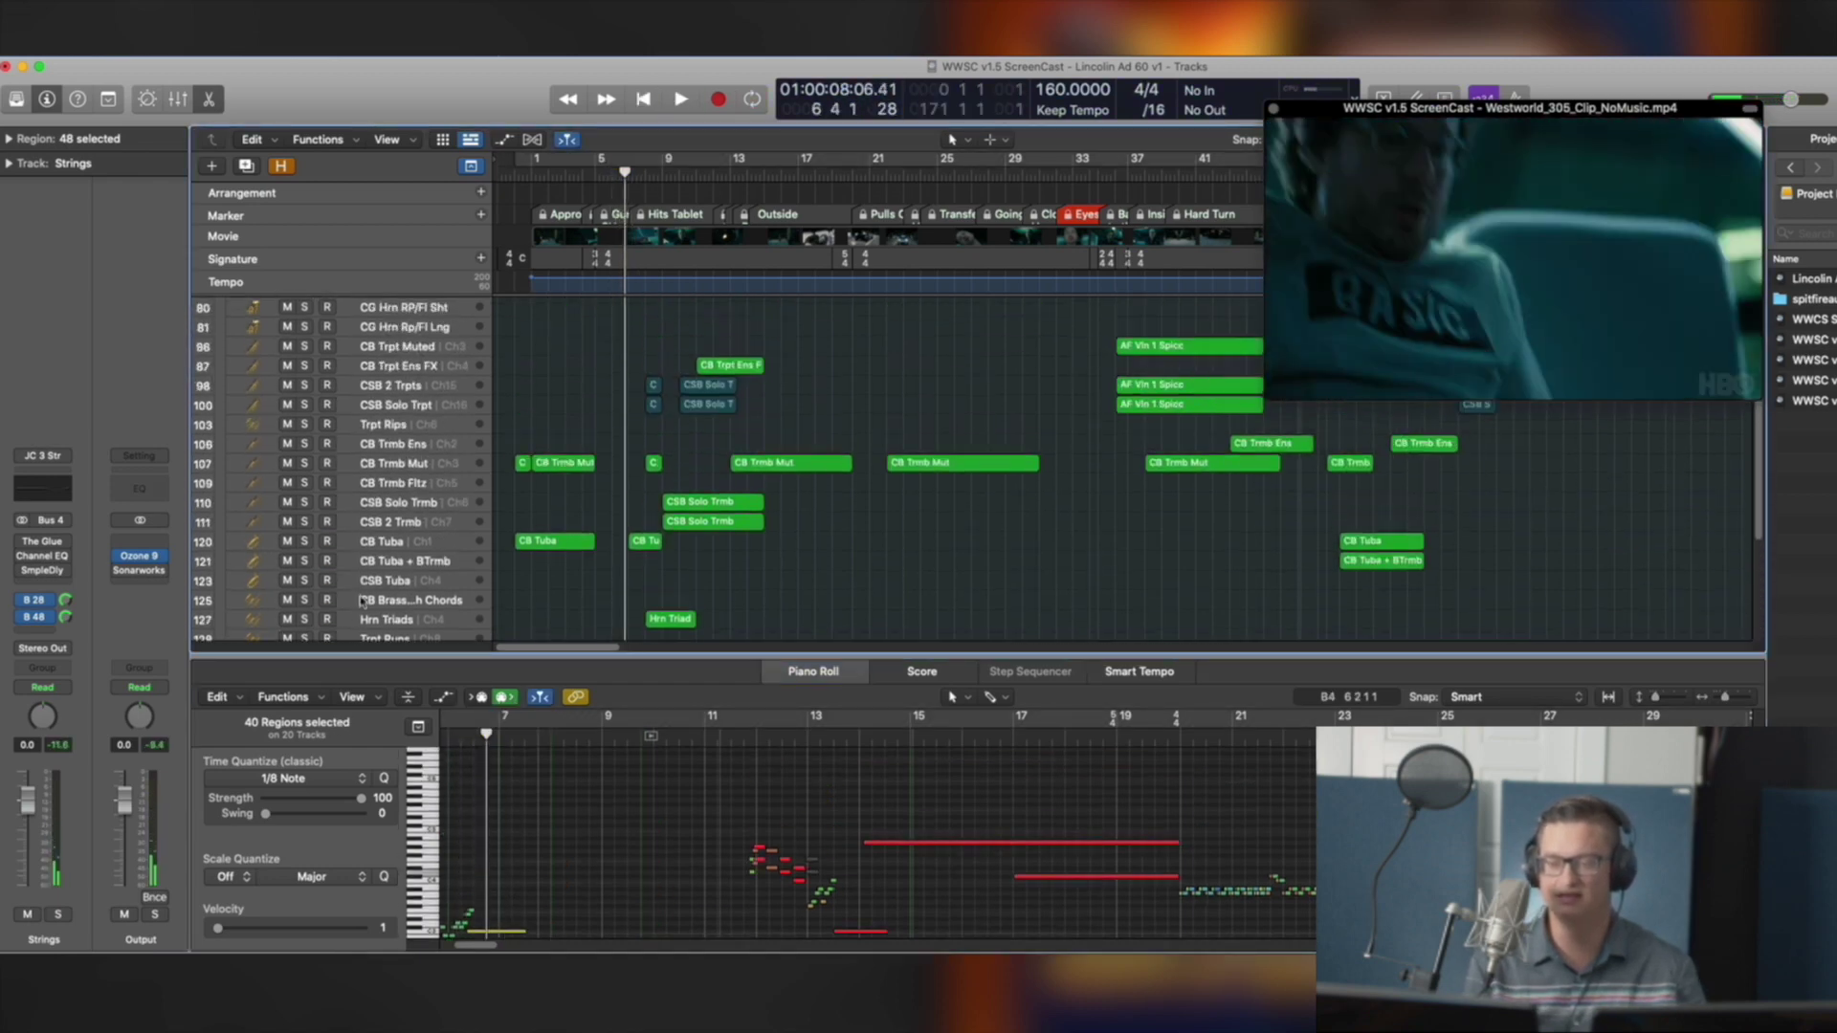
click(624, 307)
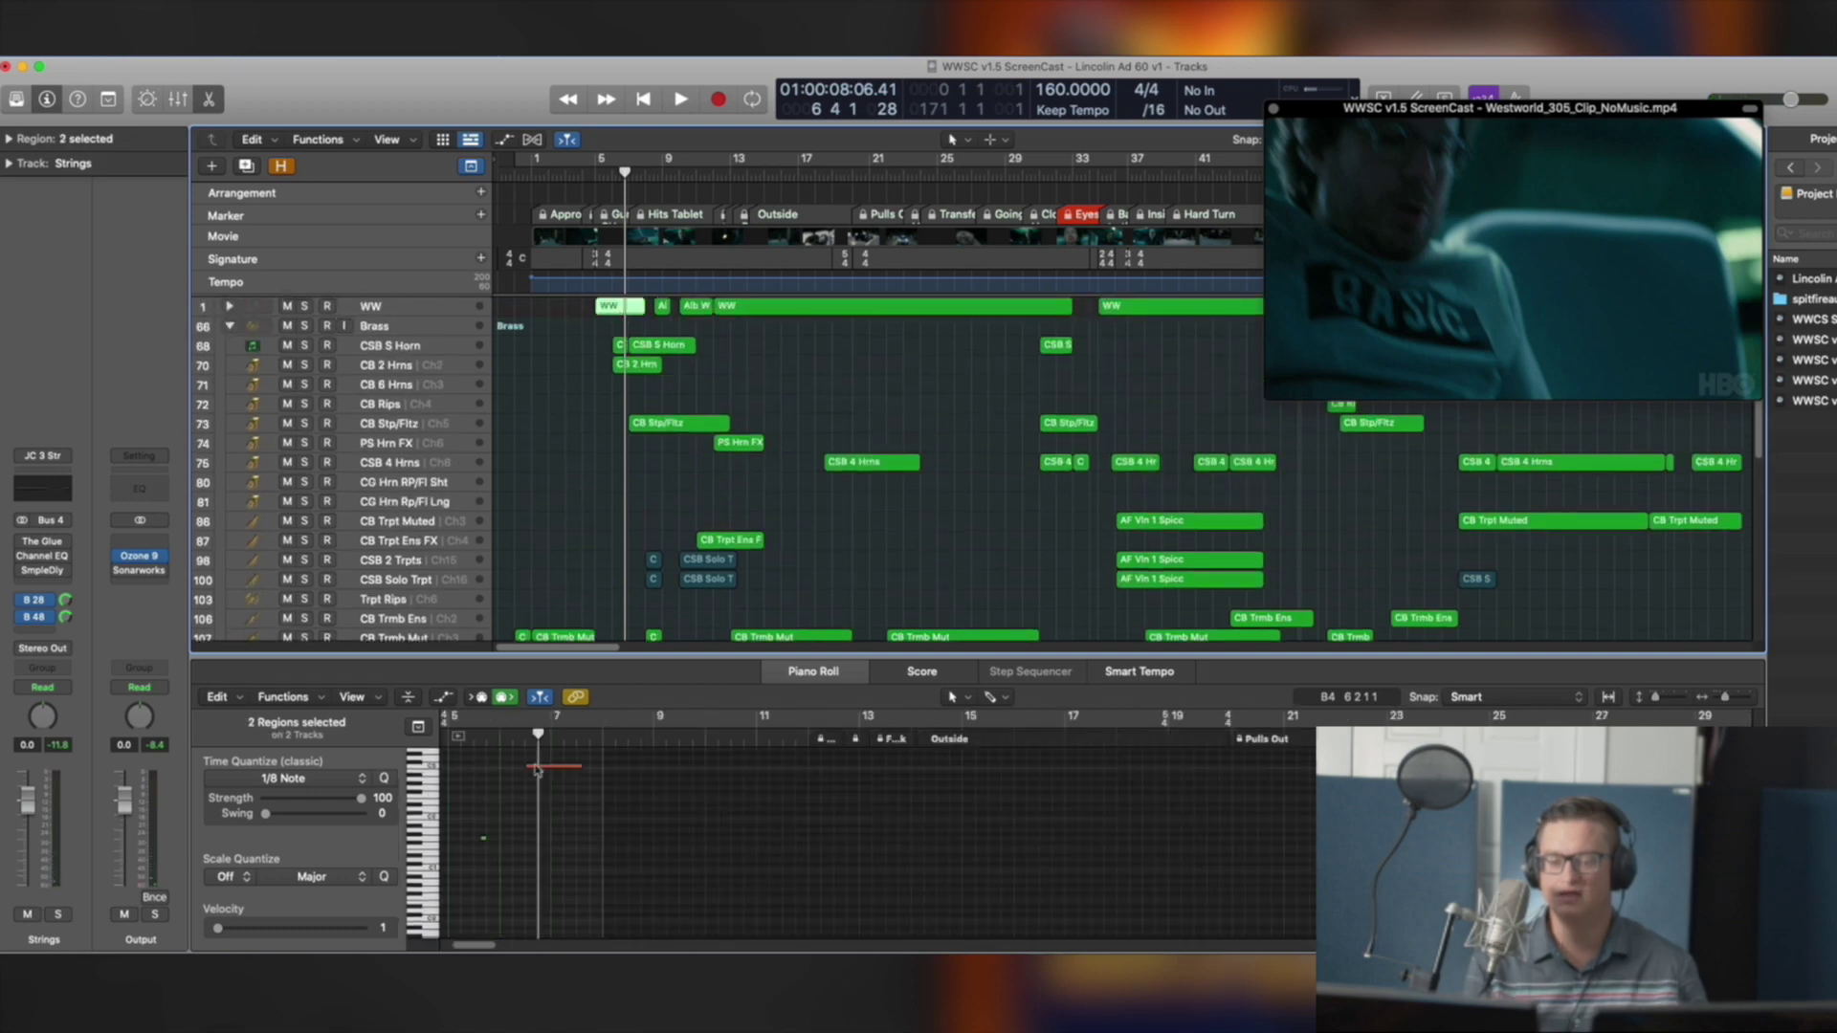
click(485, 752)
key(space)
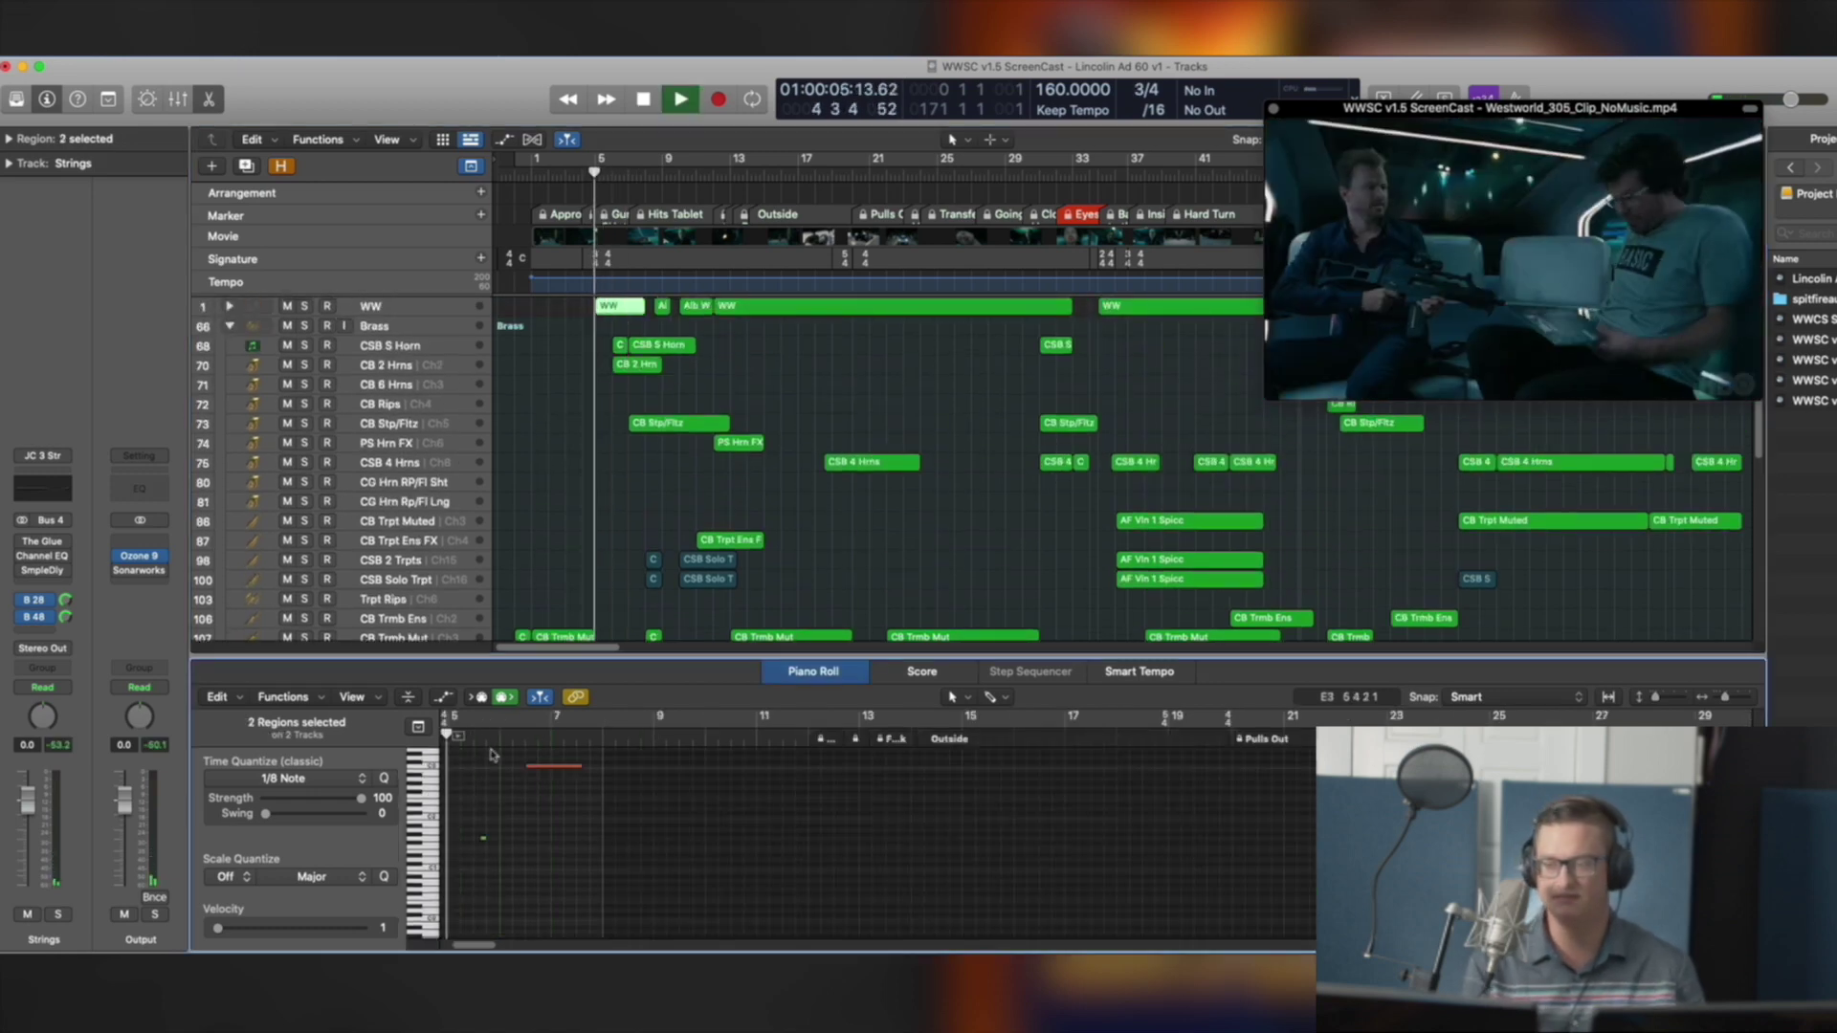
Add the first Strings stack region to the WW selection and audition both soloed from bar 4
drag(581, 311, 607, 616)
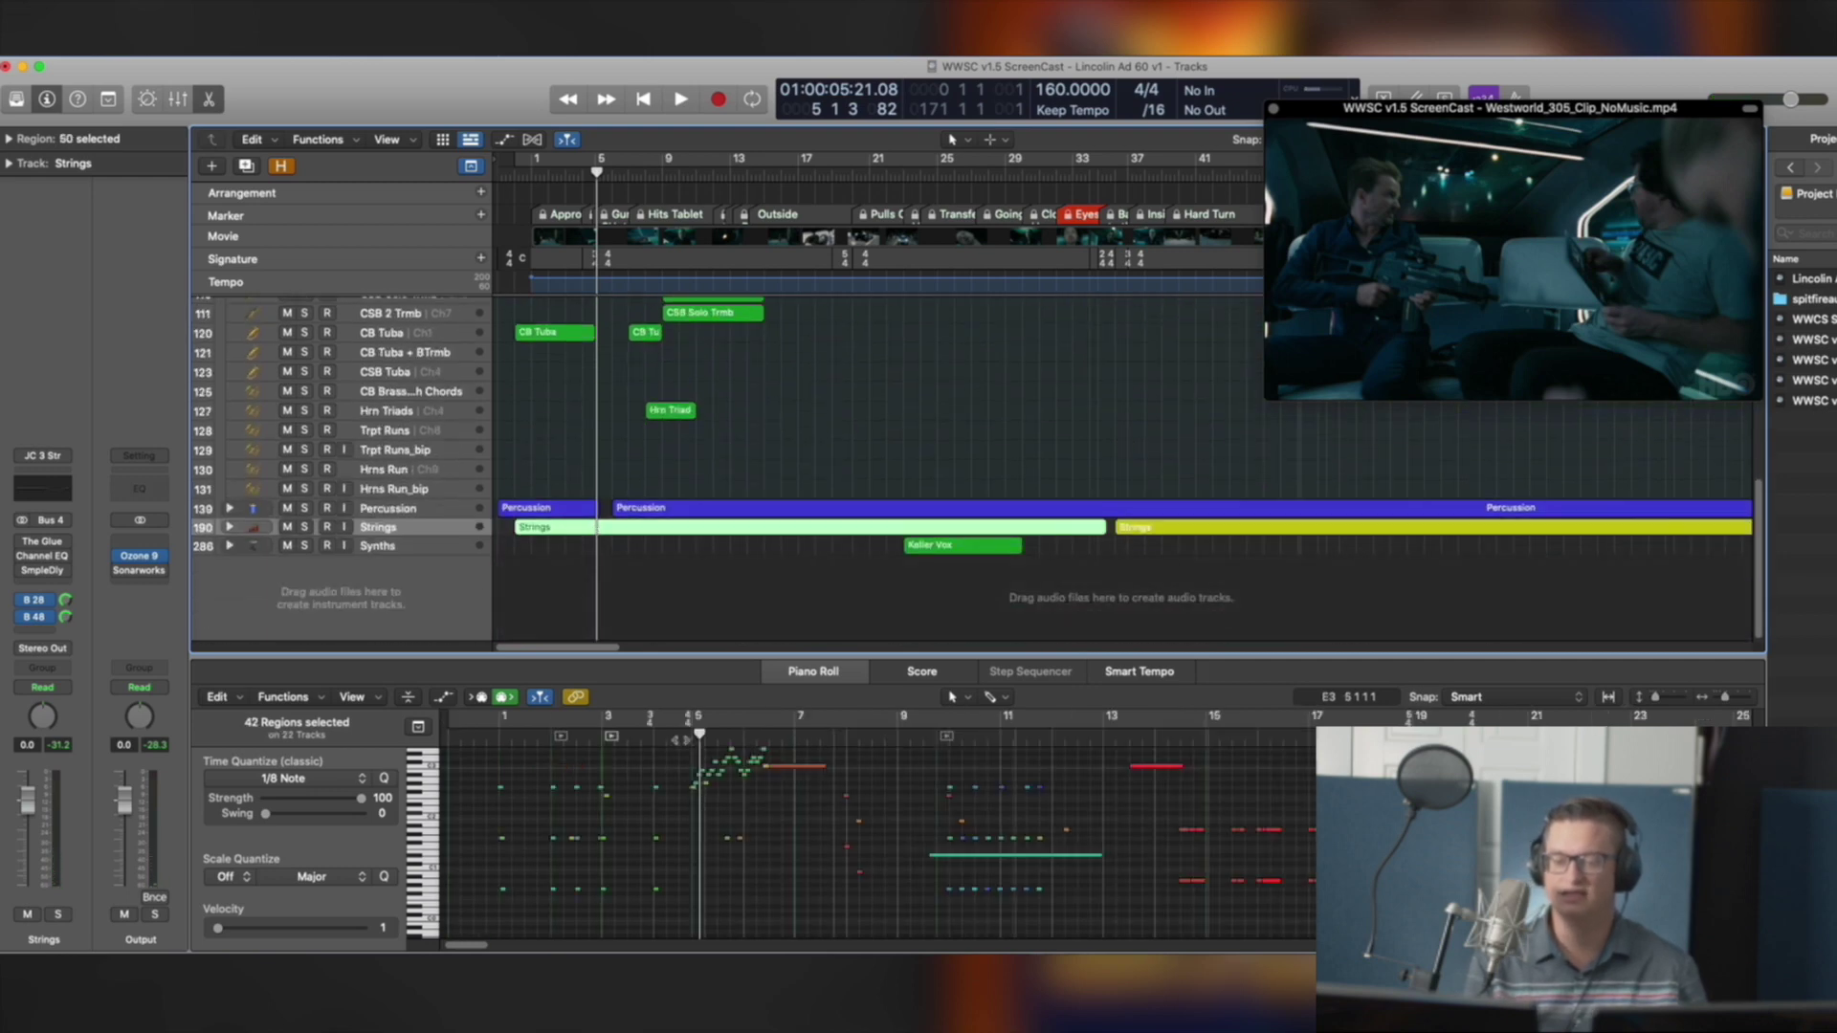
key(space)
scroll(730, 506, up, 15)
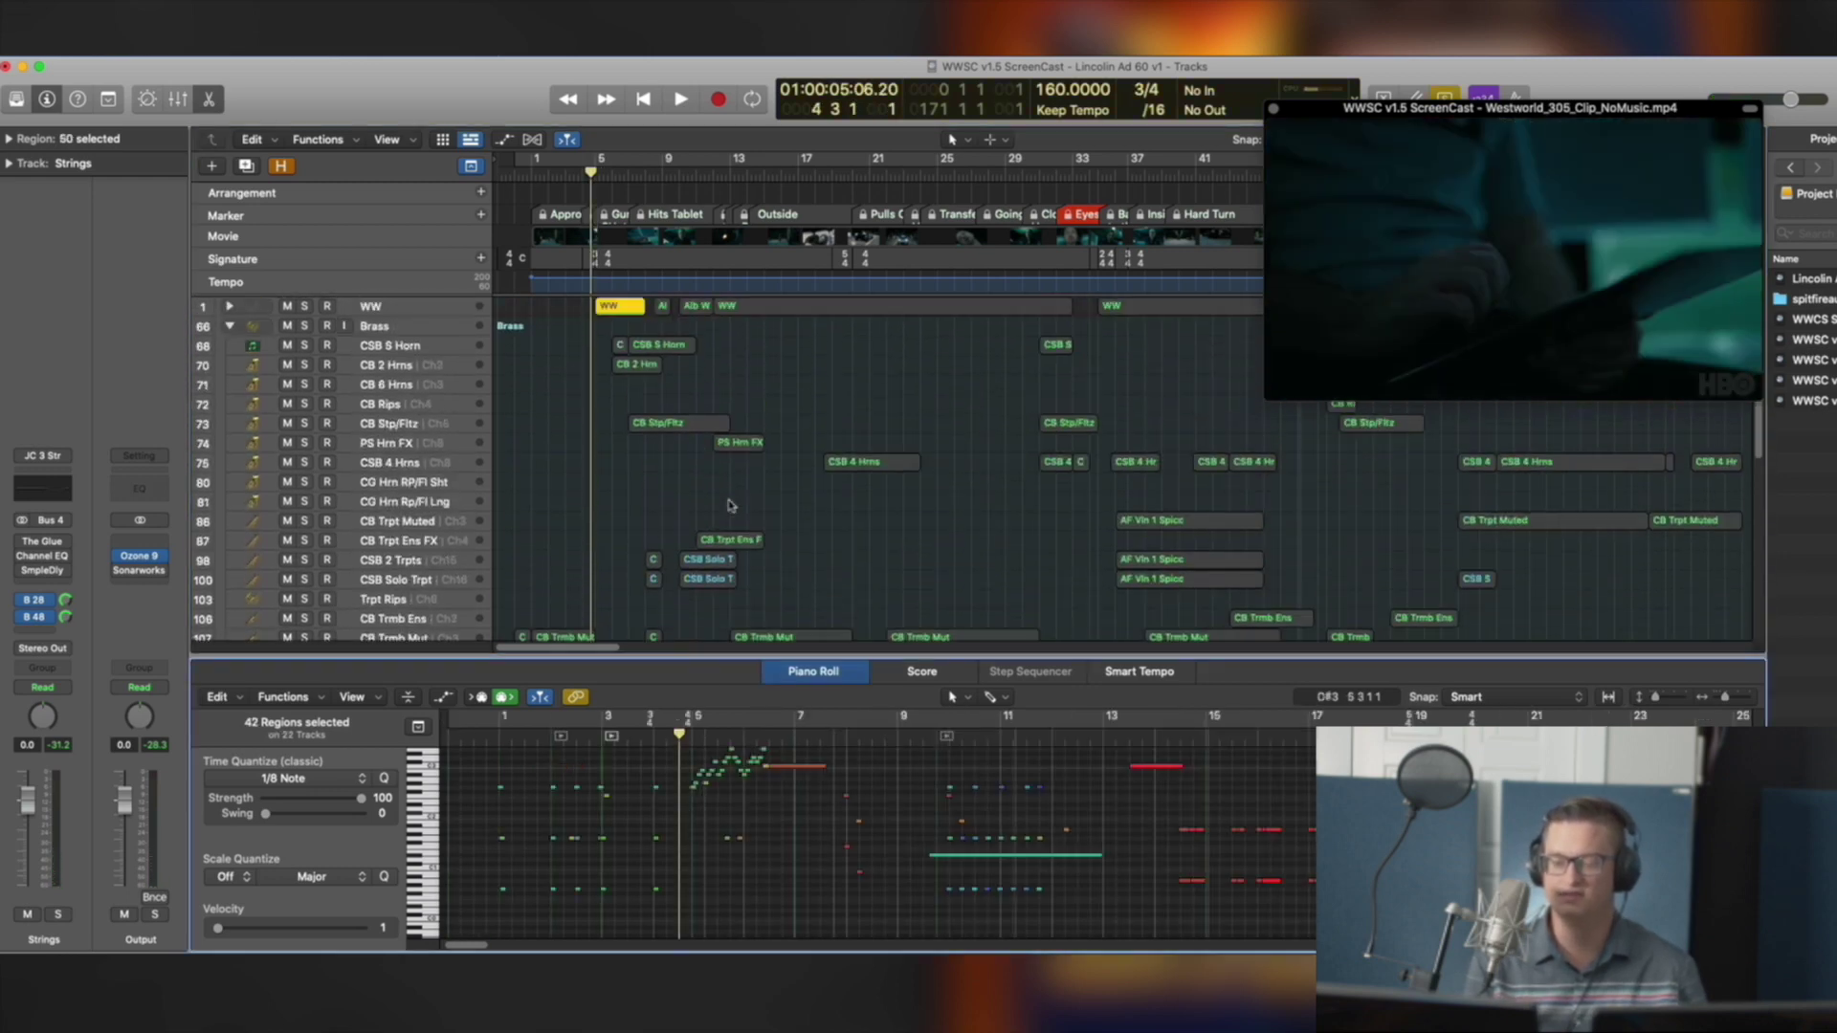
key(space)
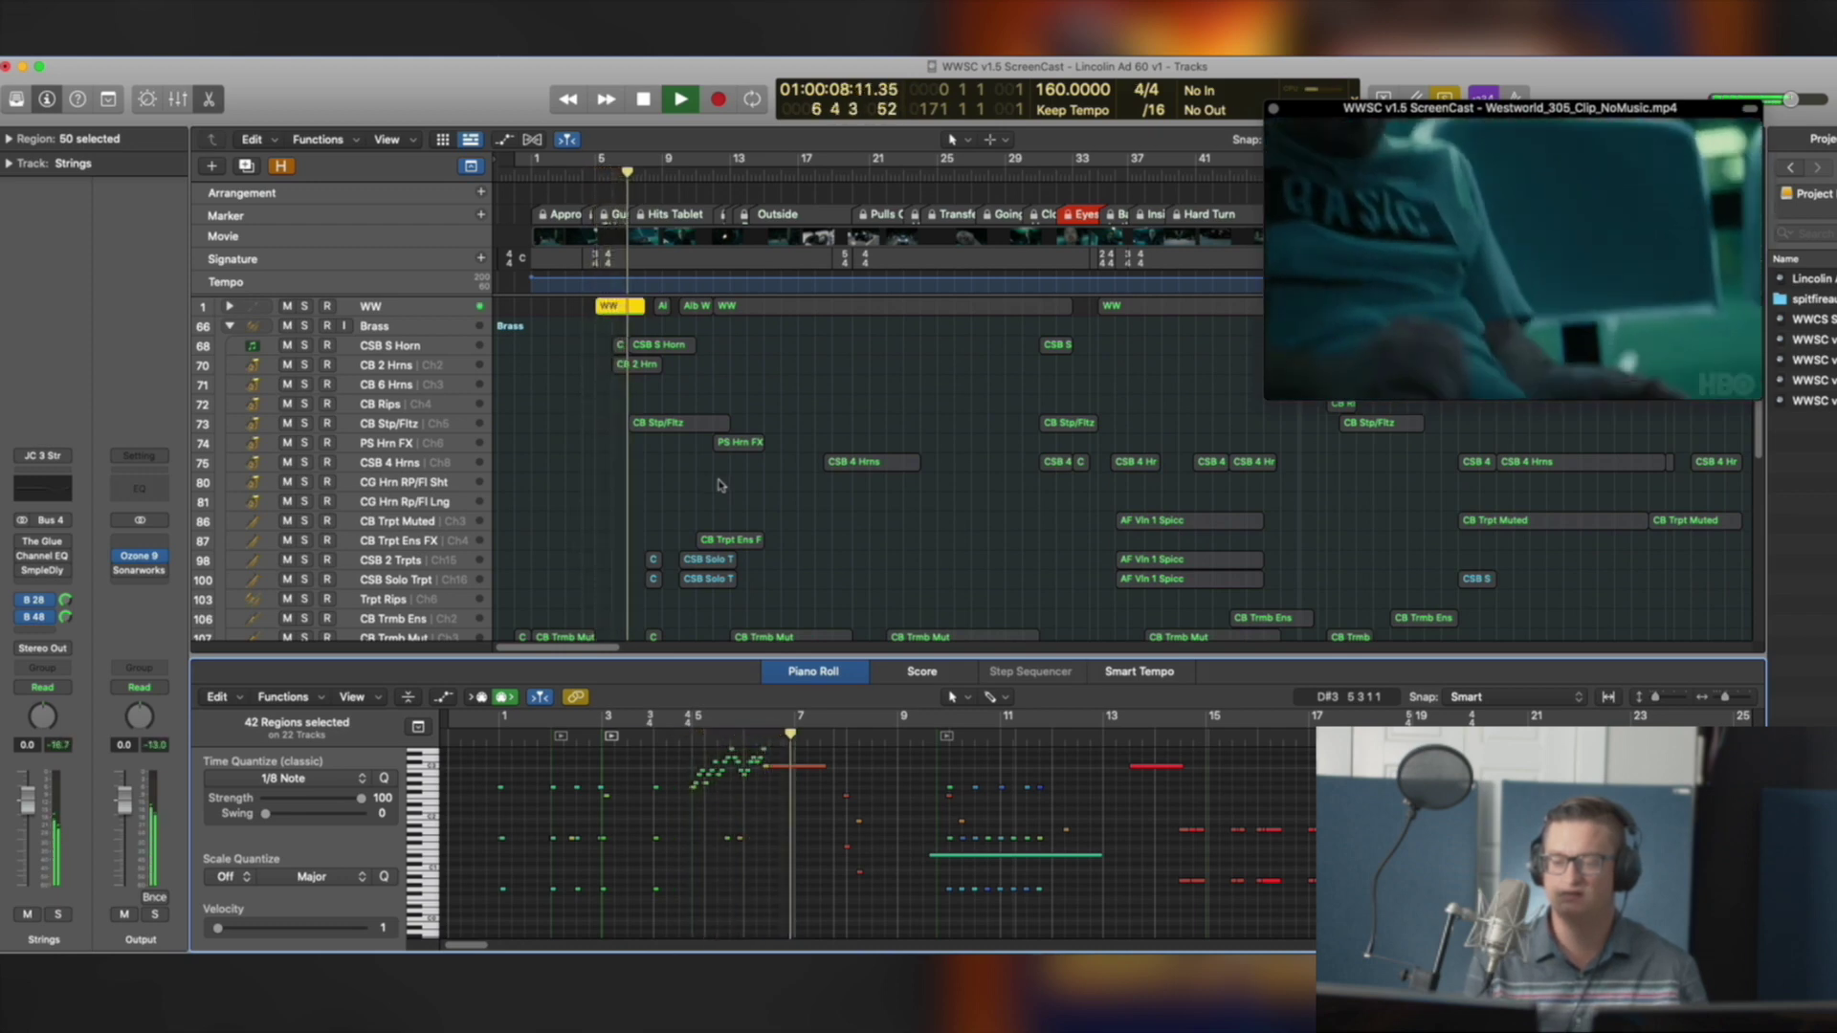
key(space)
Clear the region selection and play the full mix from bar 6 to bar 10 while following the brass tracks
scroll(560, 400, down, 4)
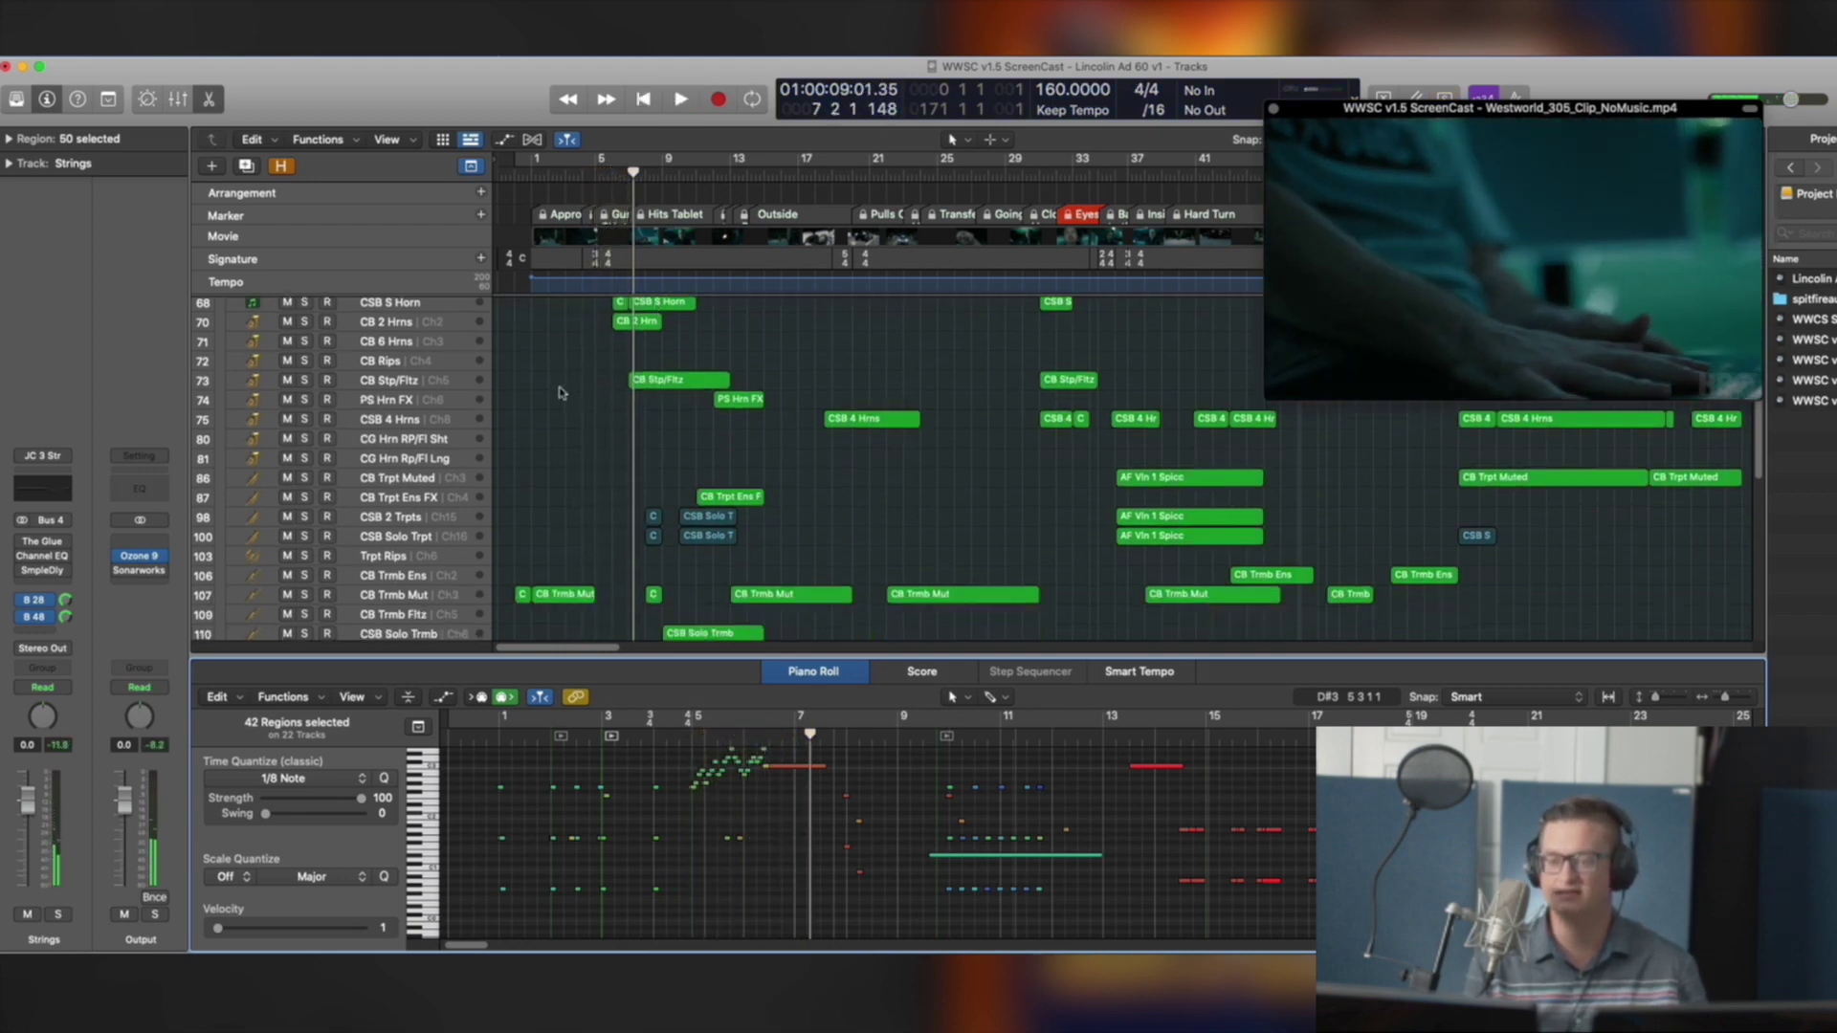
scroll(562, 390, up, 2)
scroll(564, 394, up, 3)
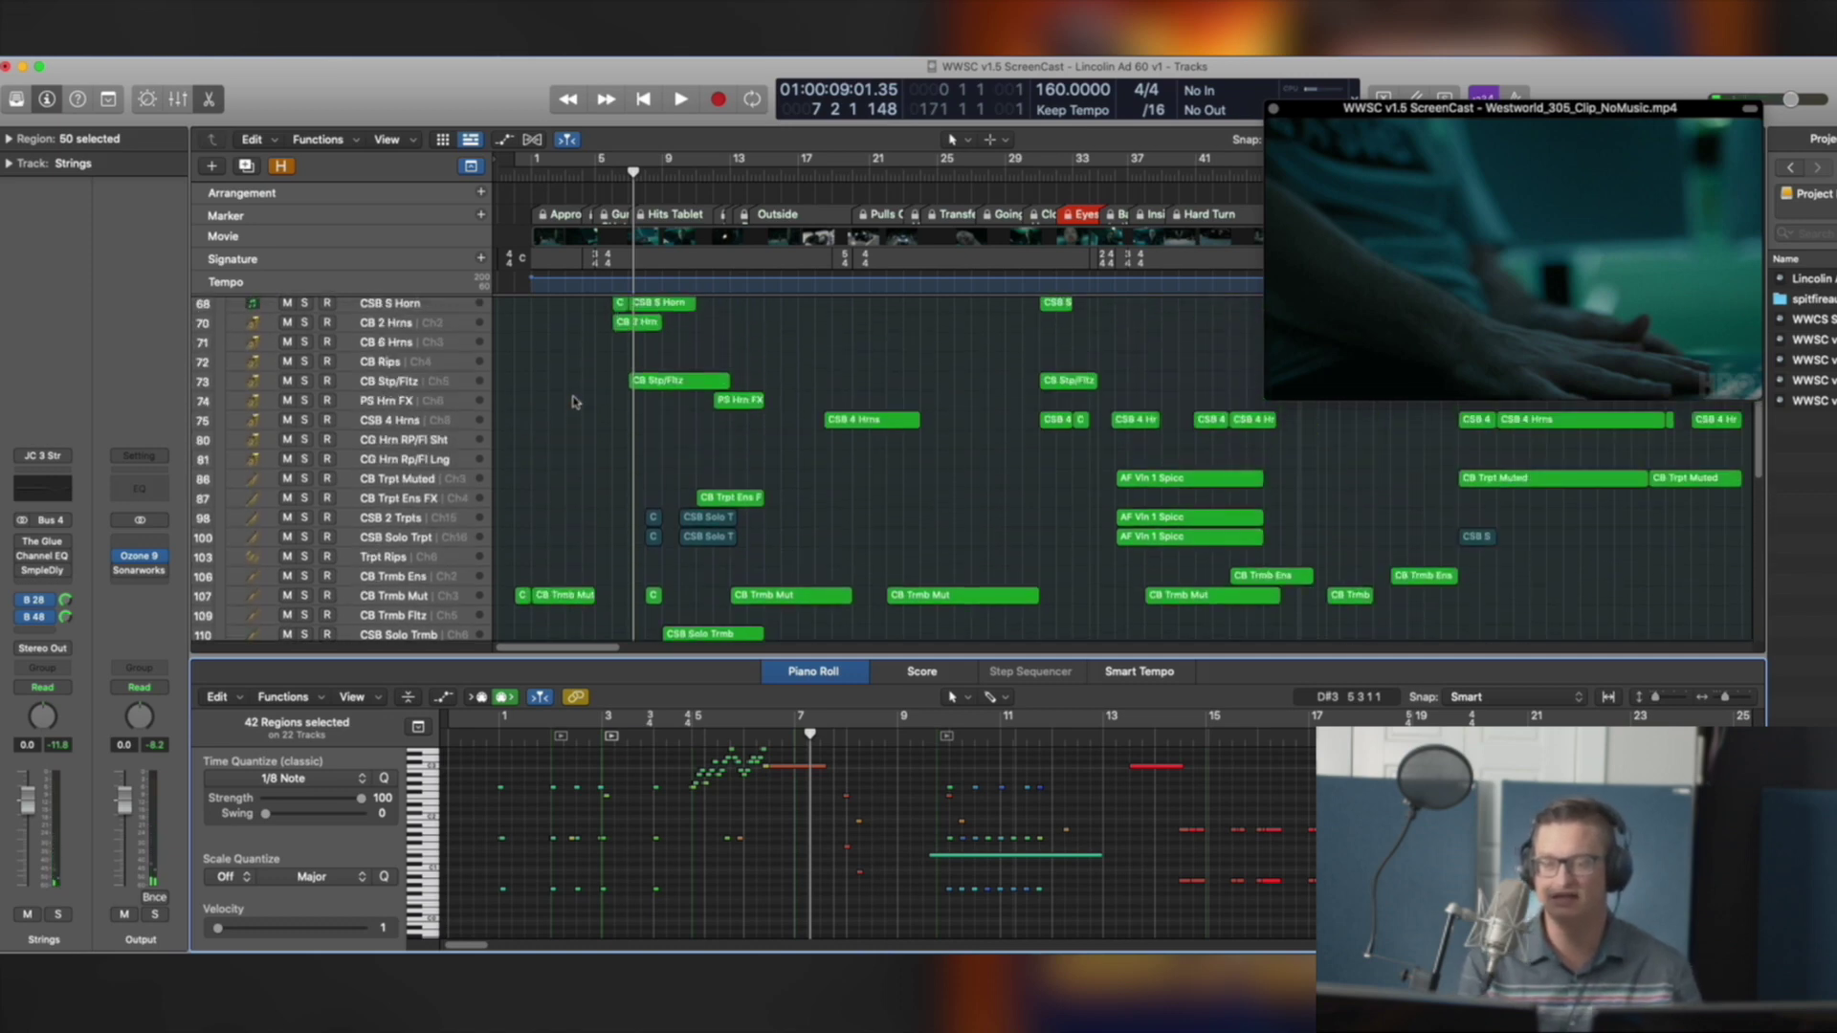
scroll(571, 403, up, 2)
click(571, 402)
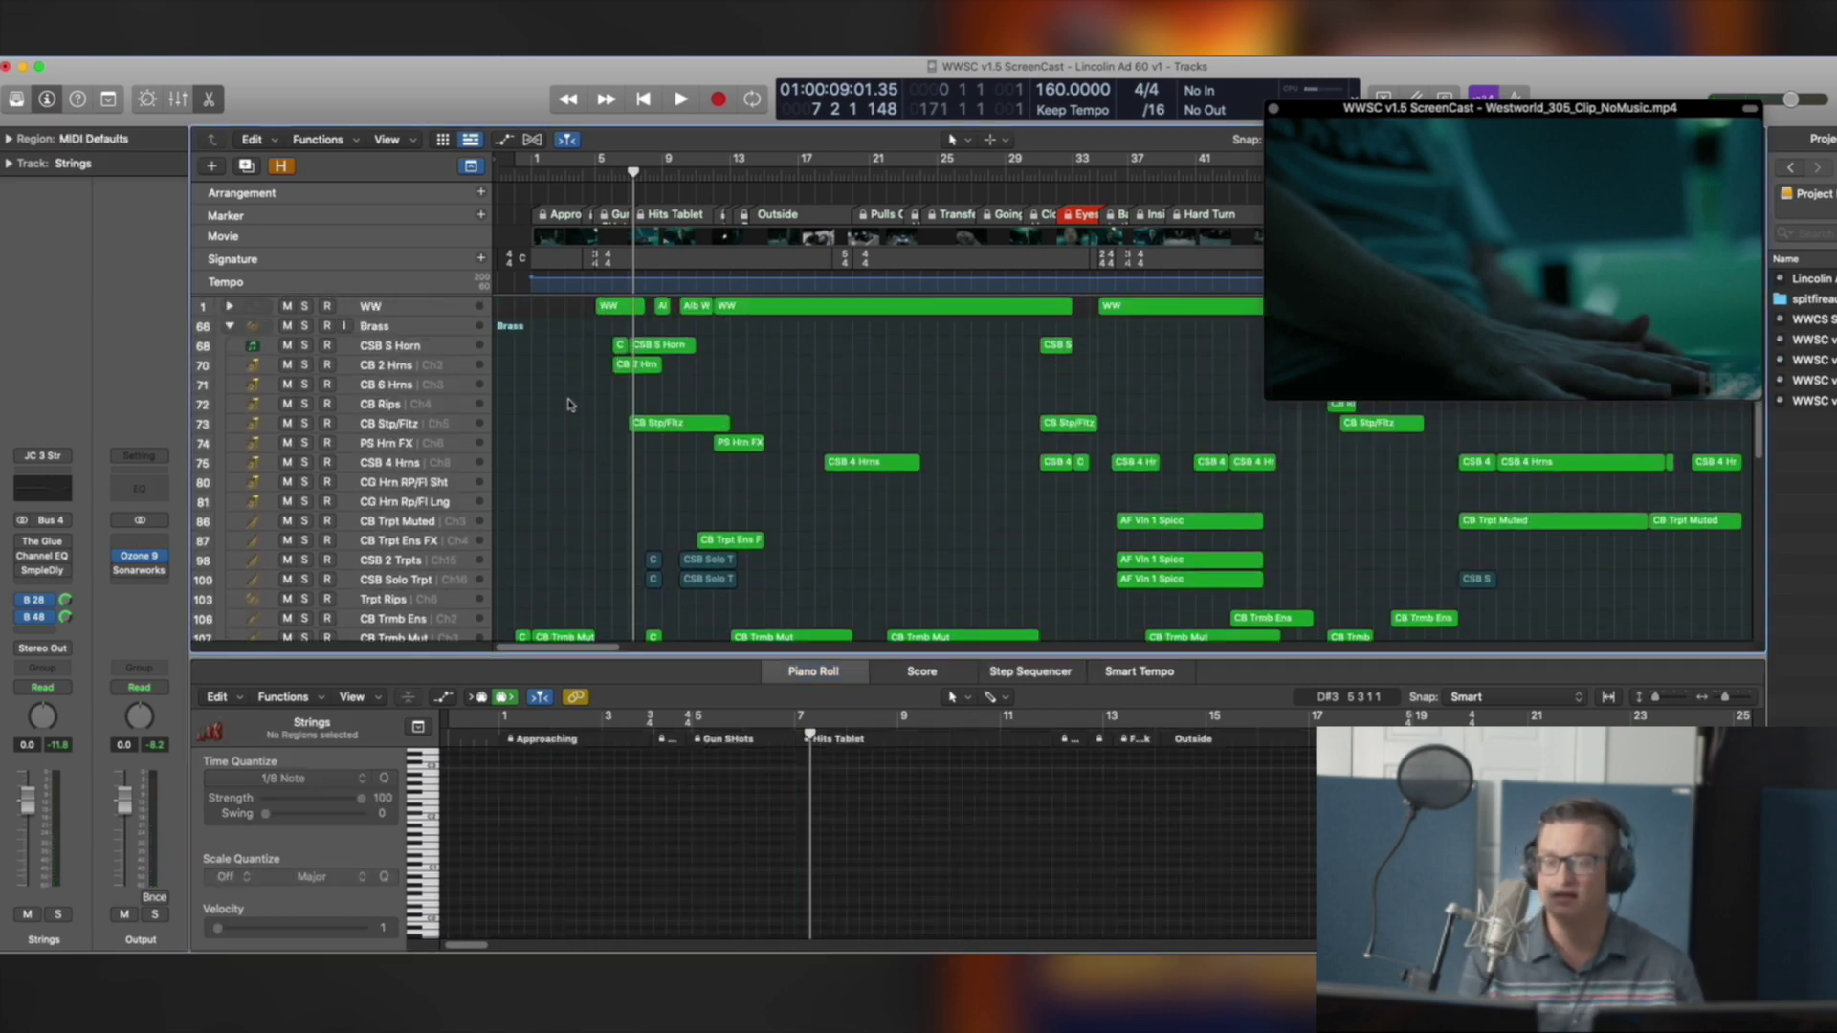
key(space)
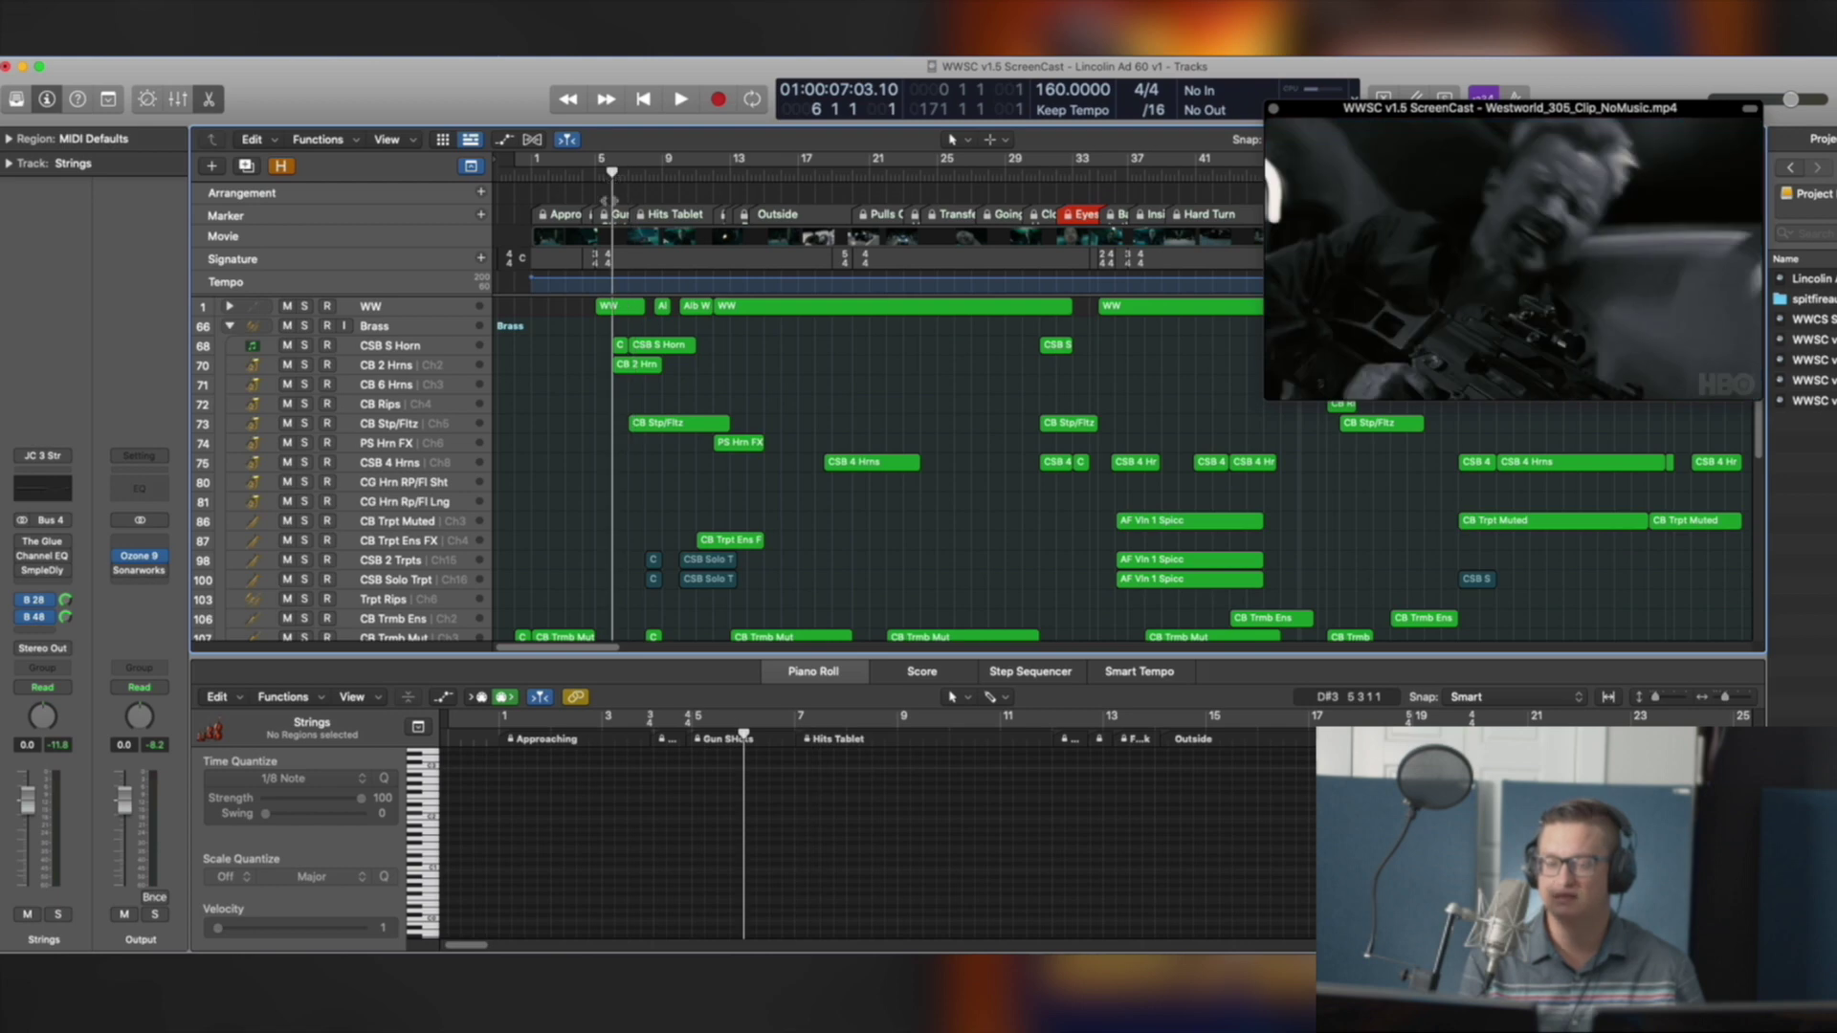
scroll(574, 412, down, 3)
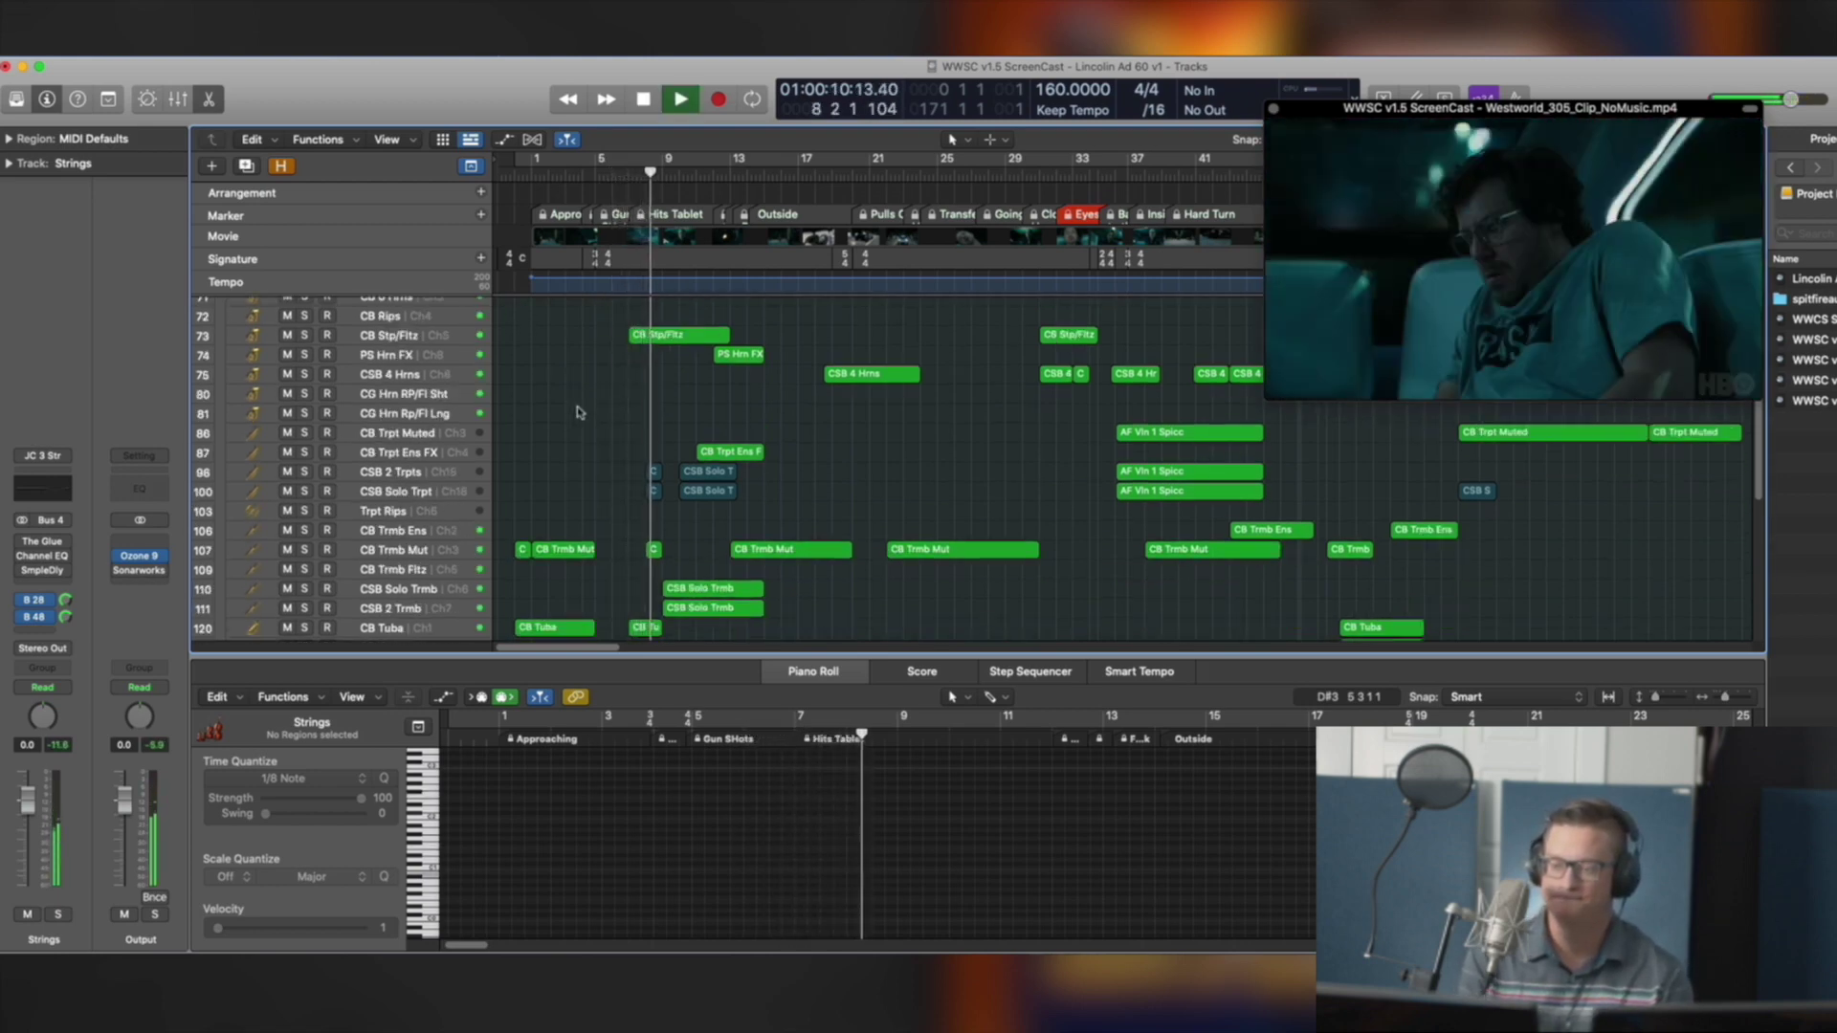
scroll(577, 411, down, 2)
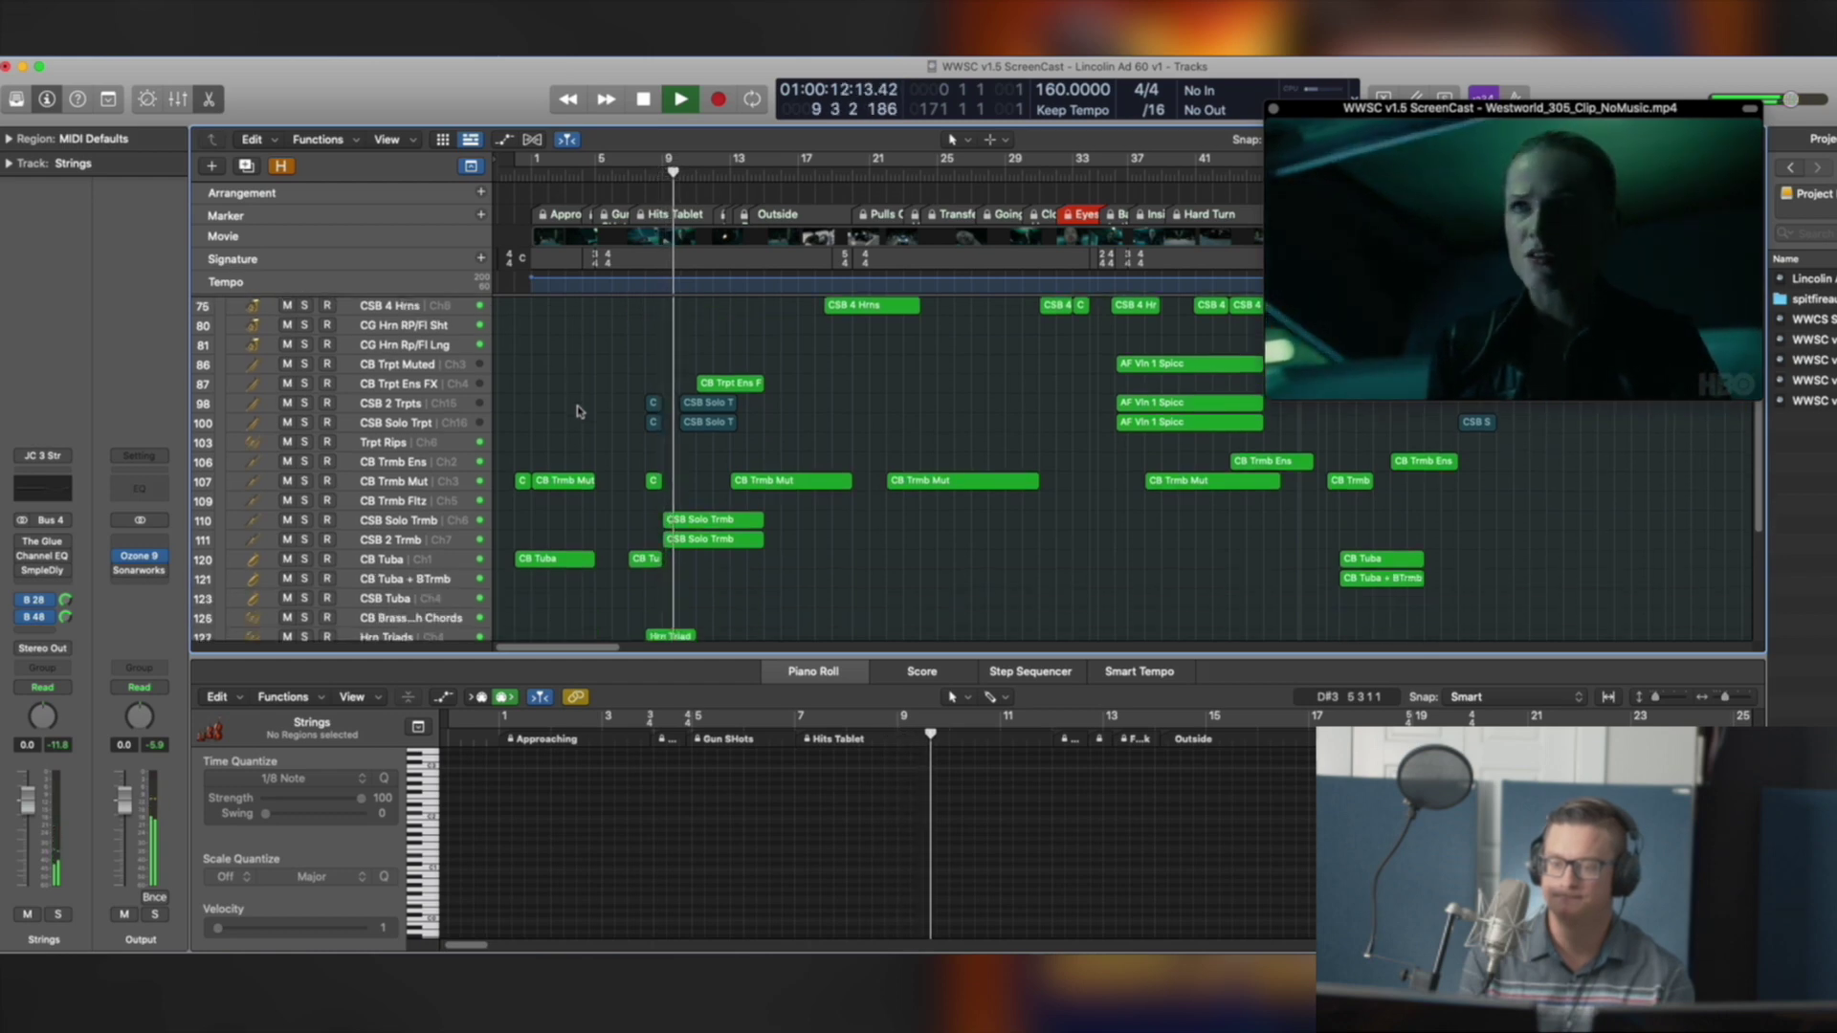
key(space)
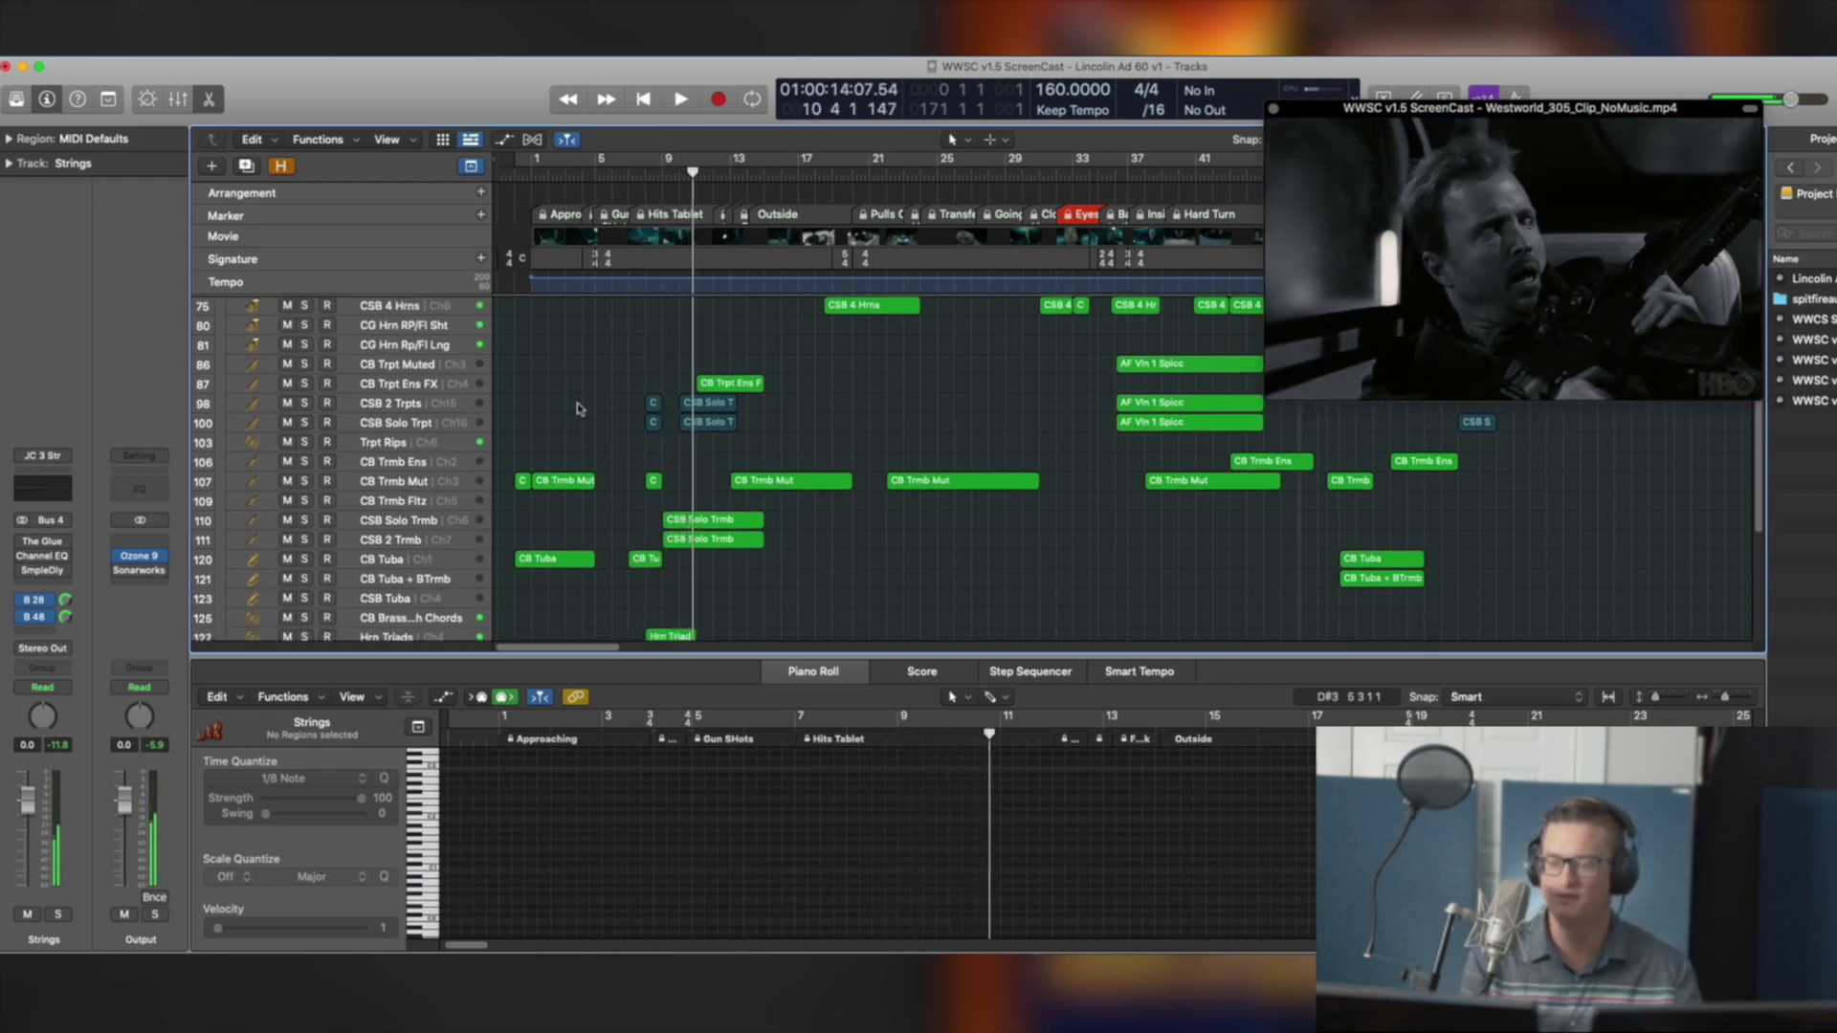
Select the Hrn Triads region together with the two adjoining CSB S Horn regions around bars 6 to 10
scroll(578, 406, down, 2)
click(670, 593)
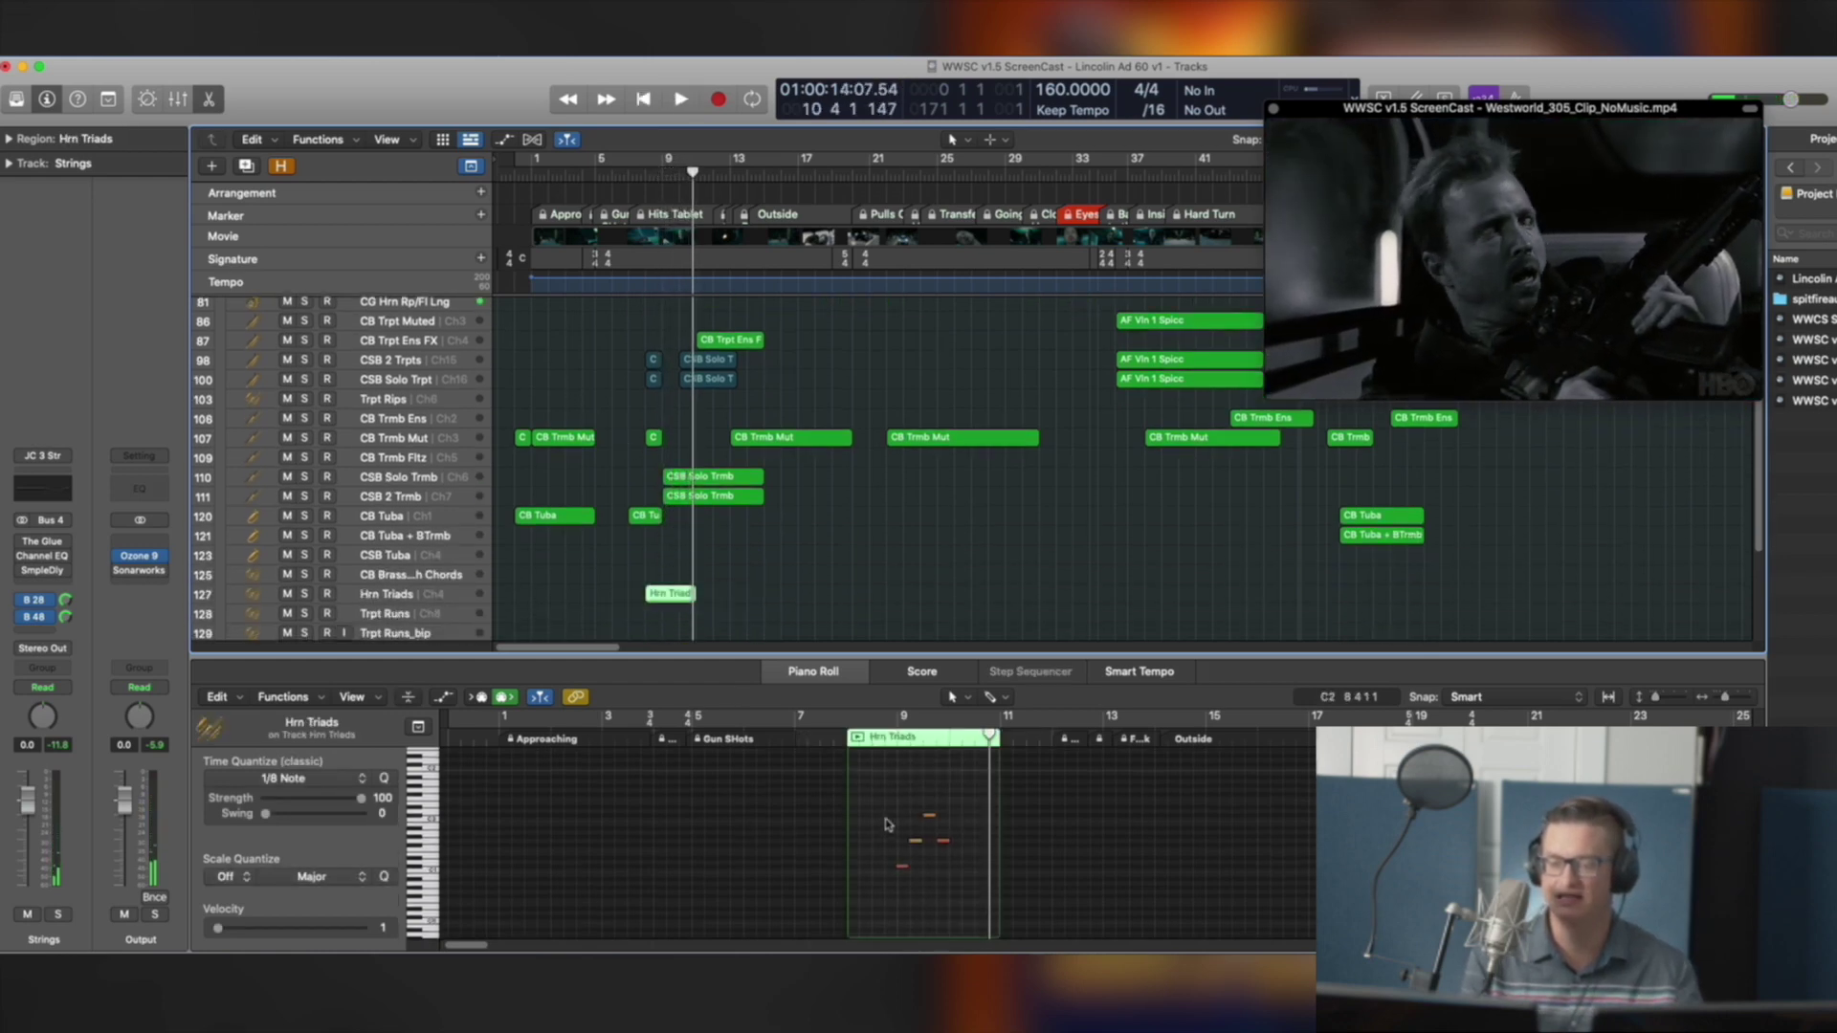
scroll(670, 440, up, 5)
shift+click(657, 421)
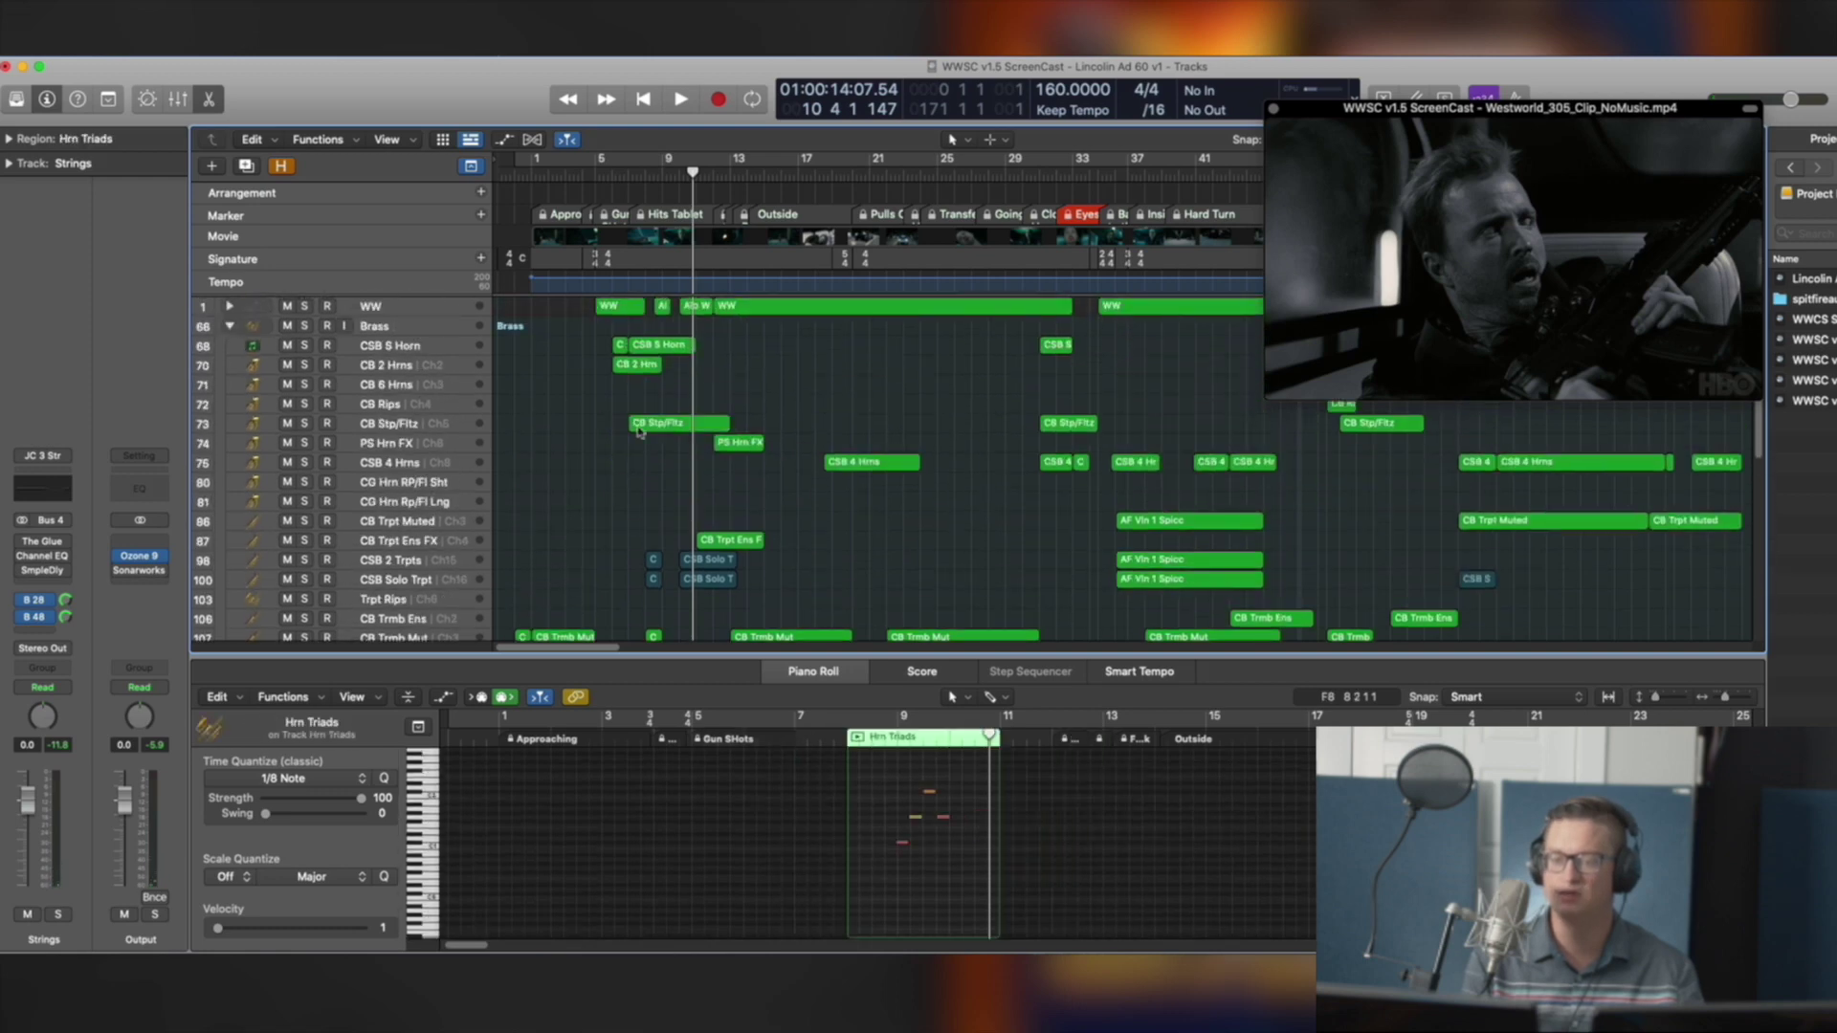
shift+click(660, 345)
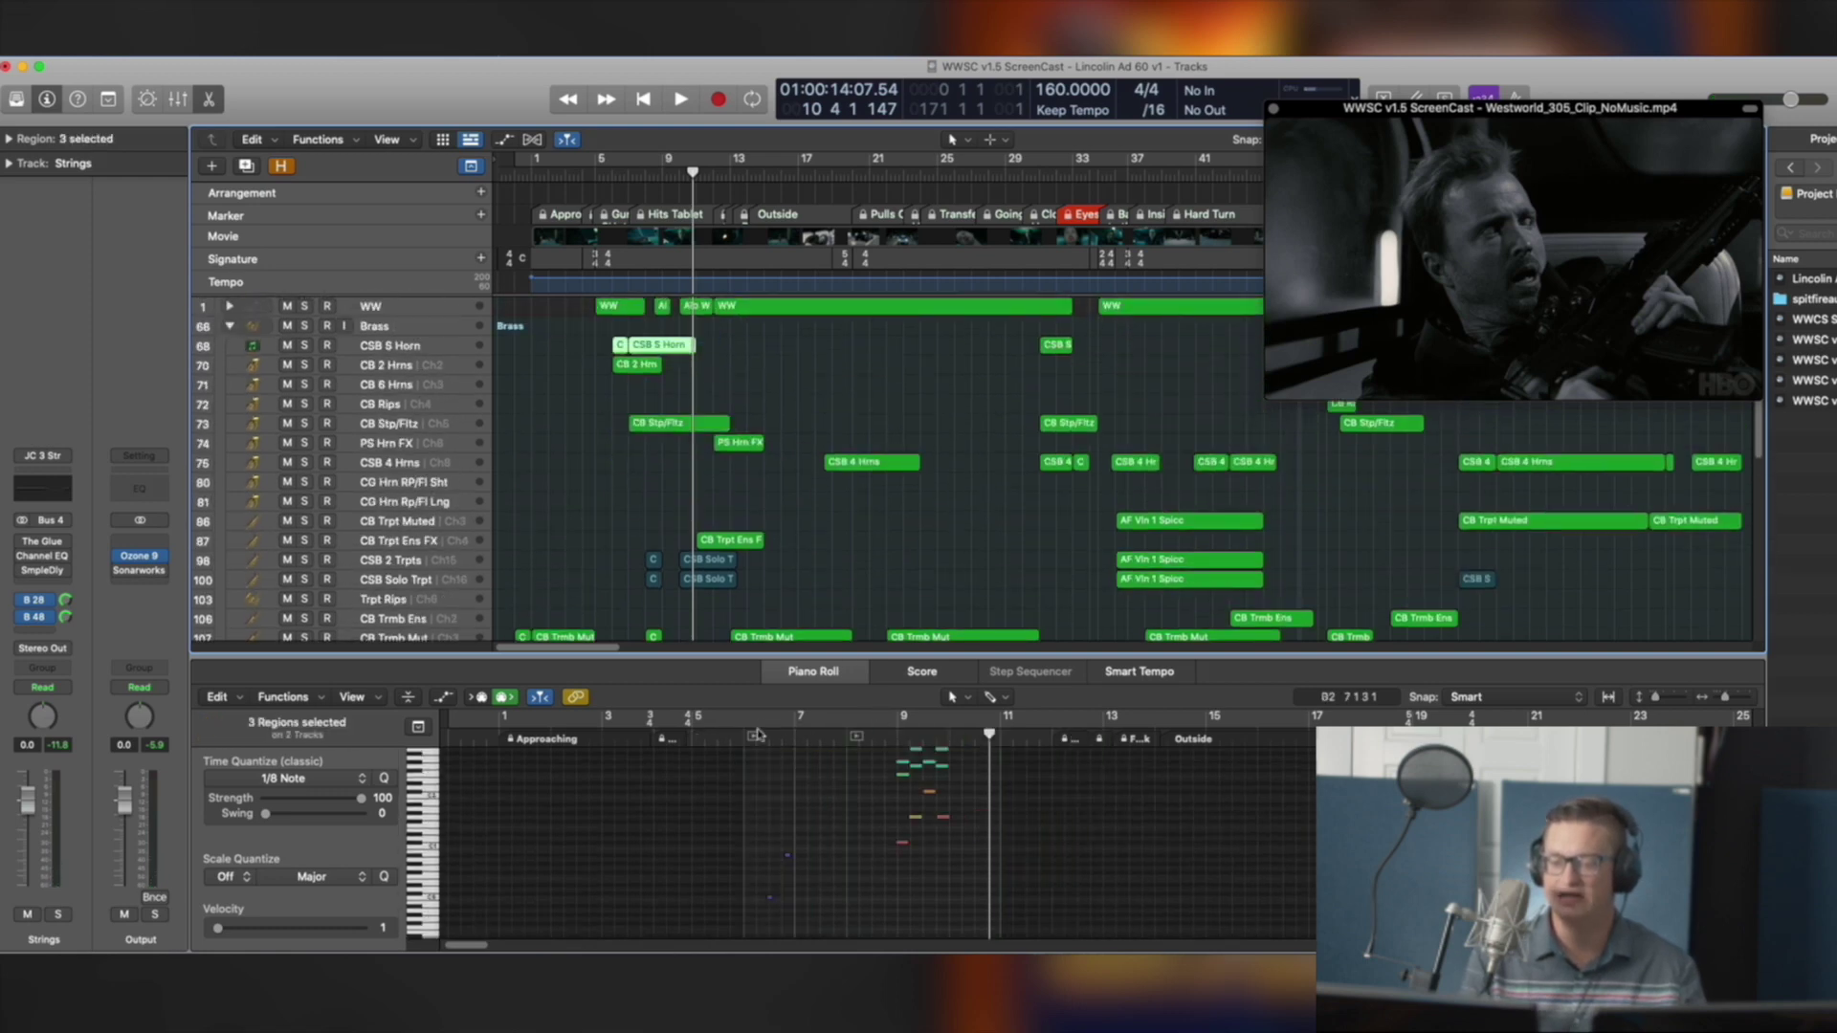
Audition the selected horn regions soloed from bar 6 to bar 10, and turn solo back off
key(shift+Return)
key(s)
scroll(857, 569, down, 5)
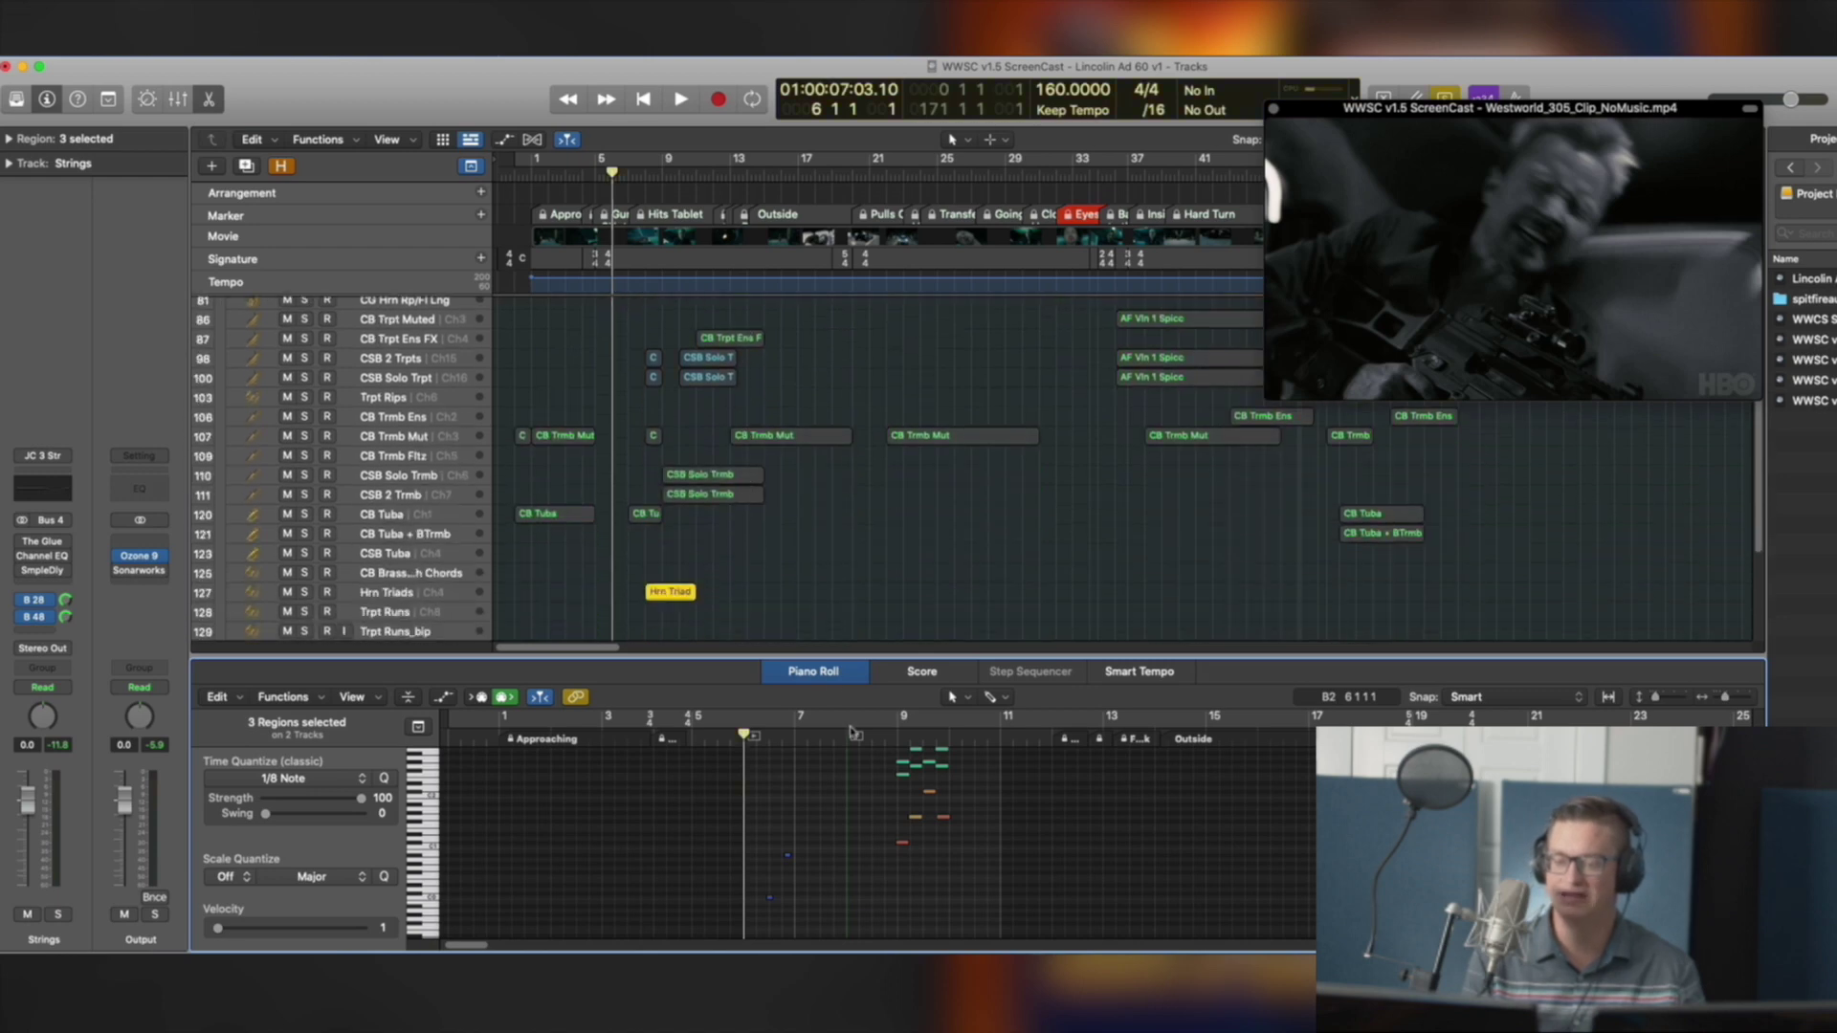
key(space)
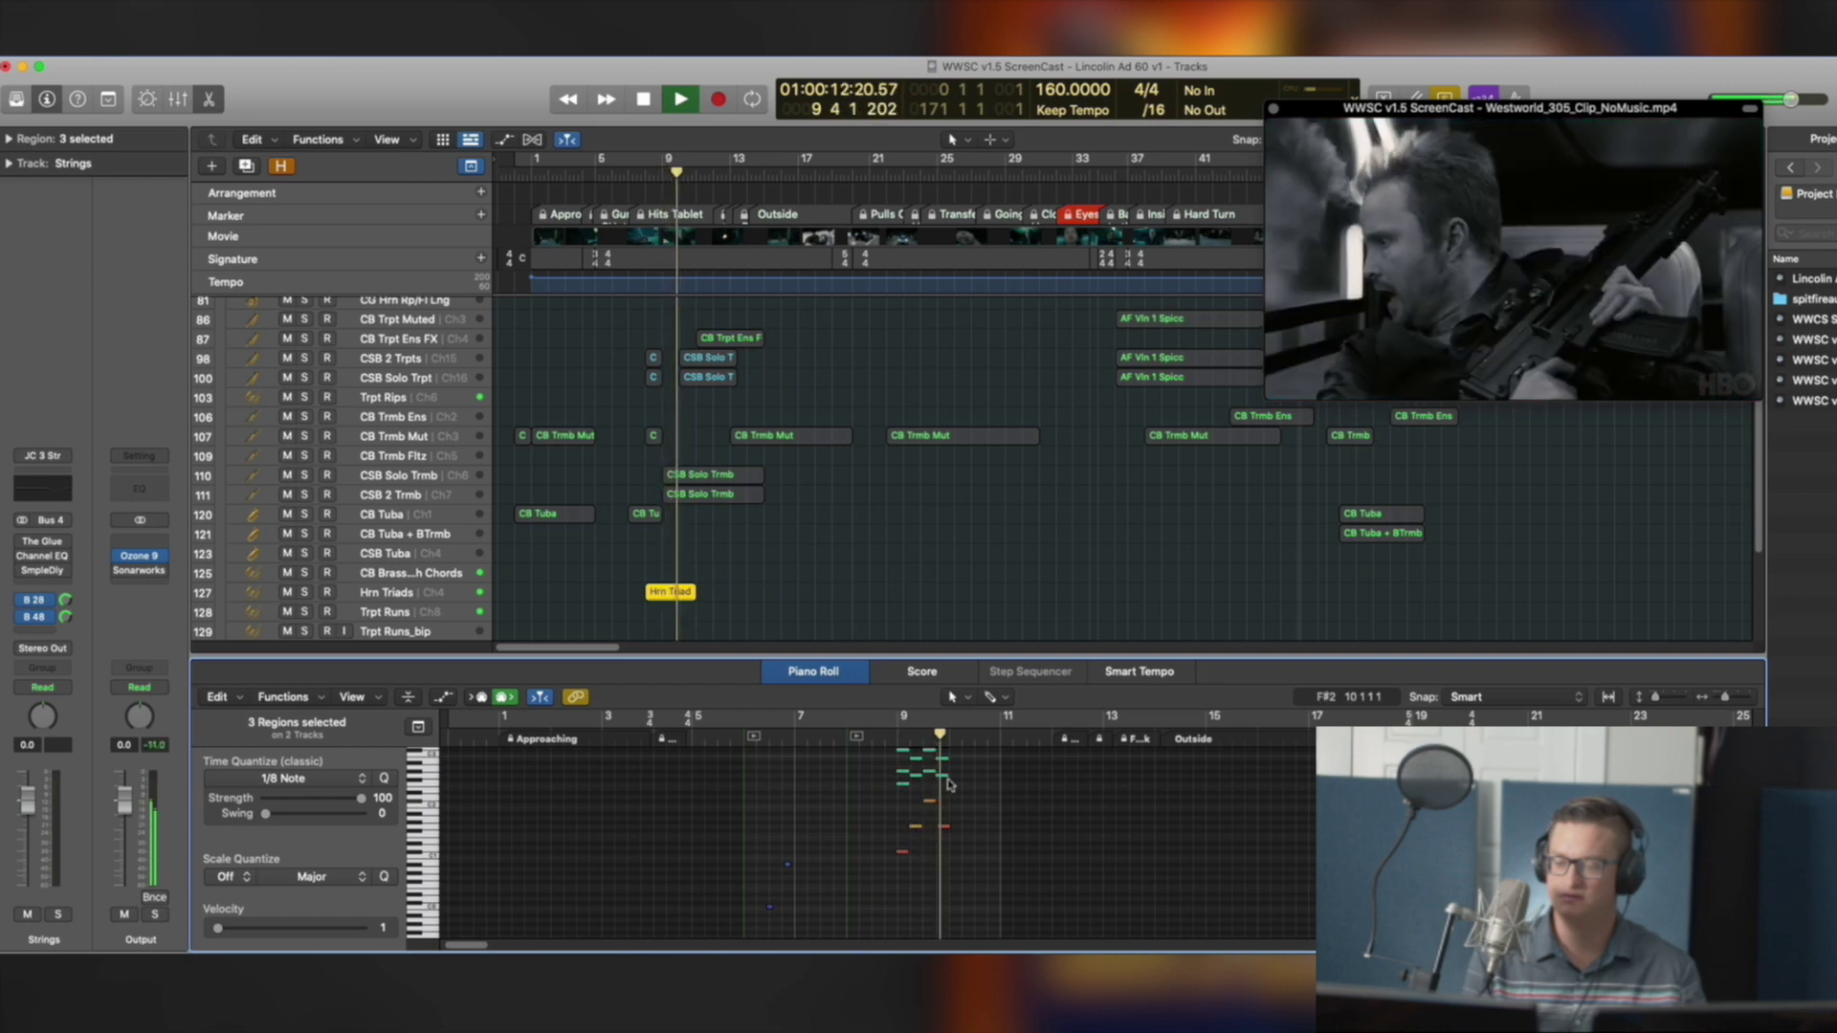
key(space)
key(s)
Play the full mix from bar 10 to bar 14 while following the brass tracks
scroll(849, 593, up, 3)
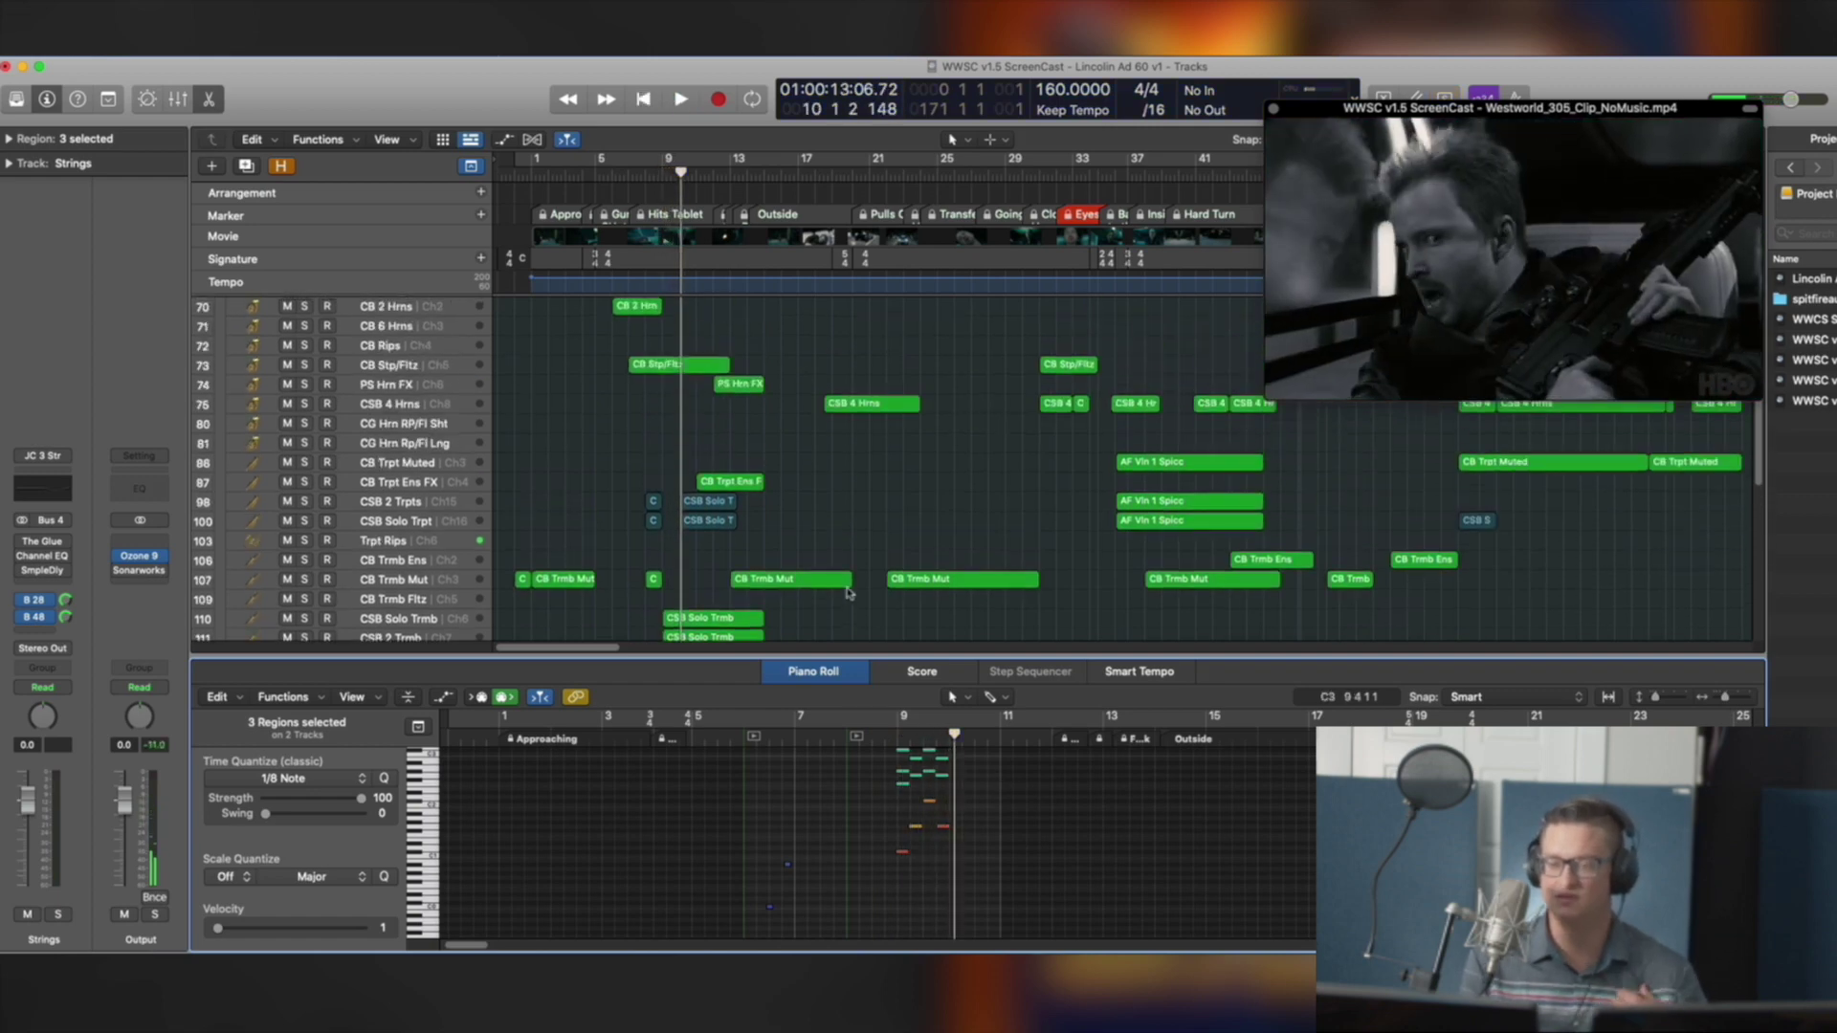
key(space)
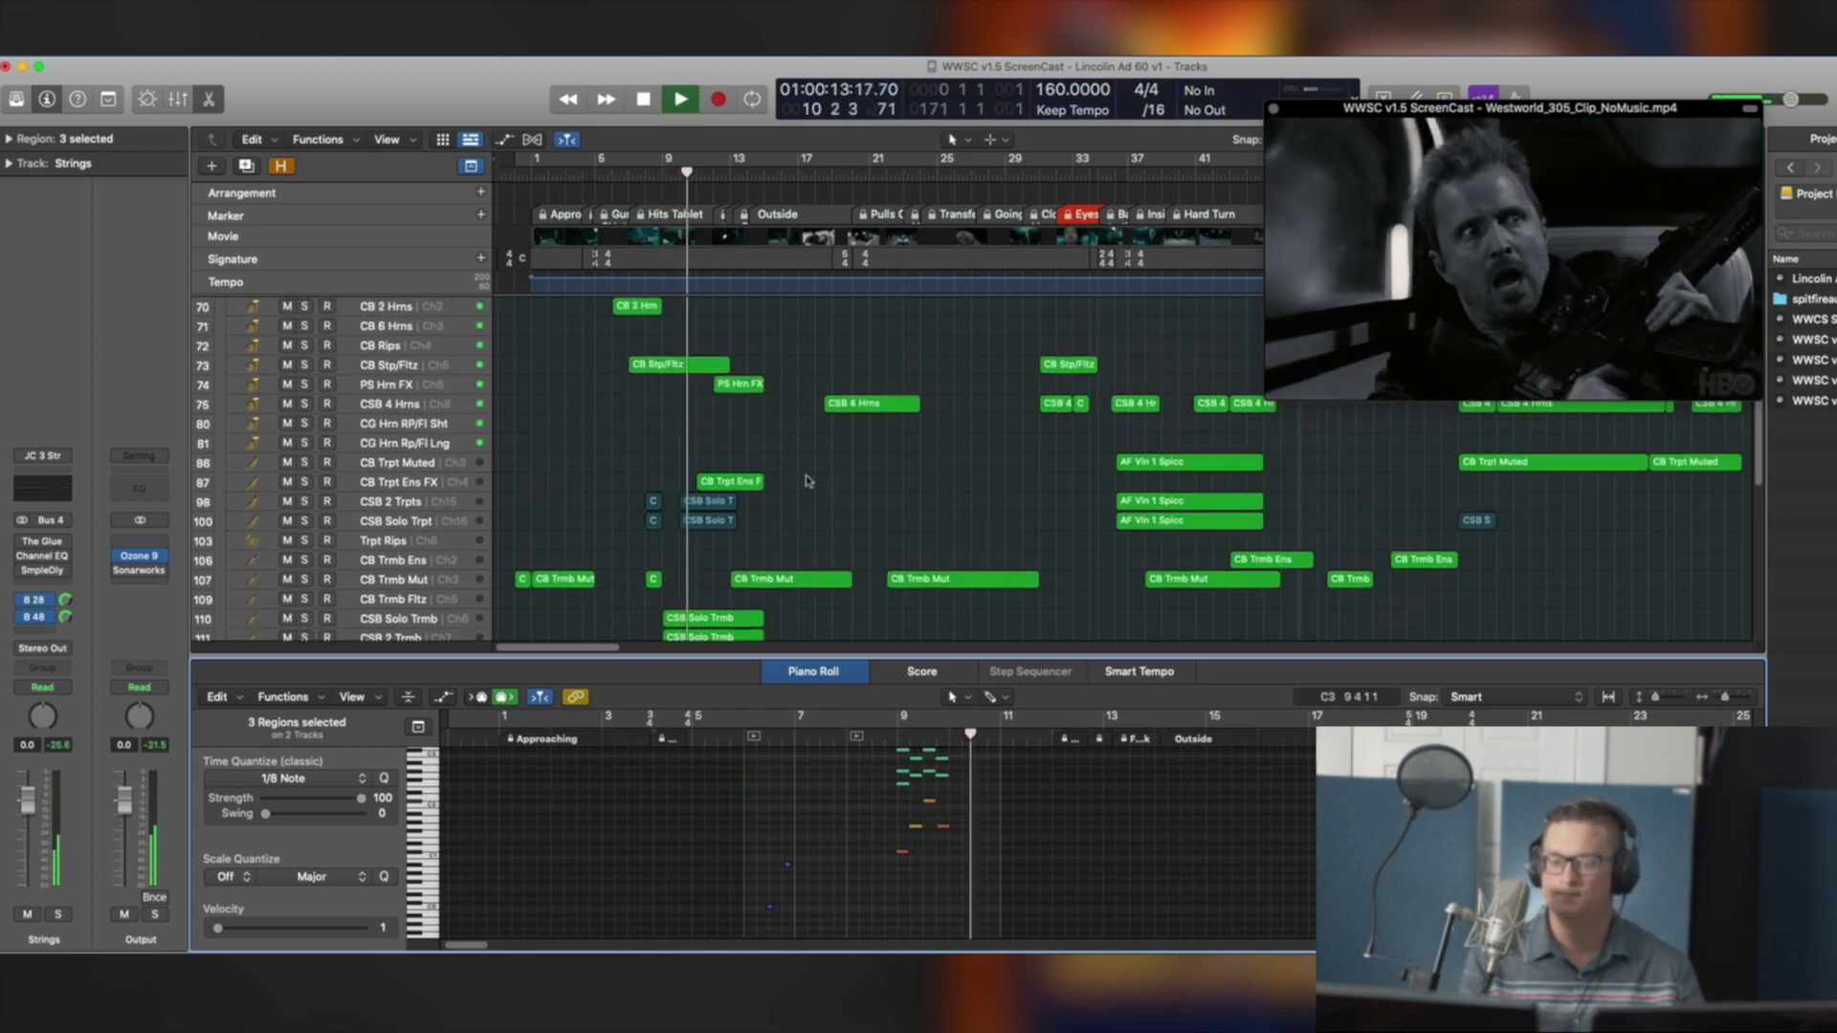
scroll(806, 480, down, 2)
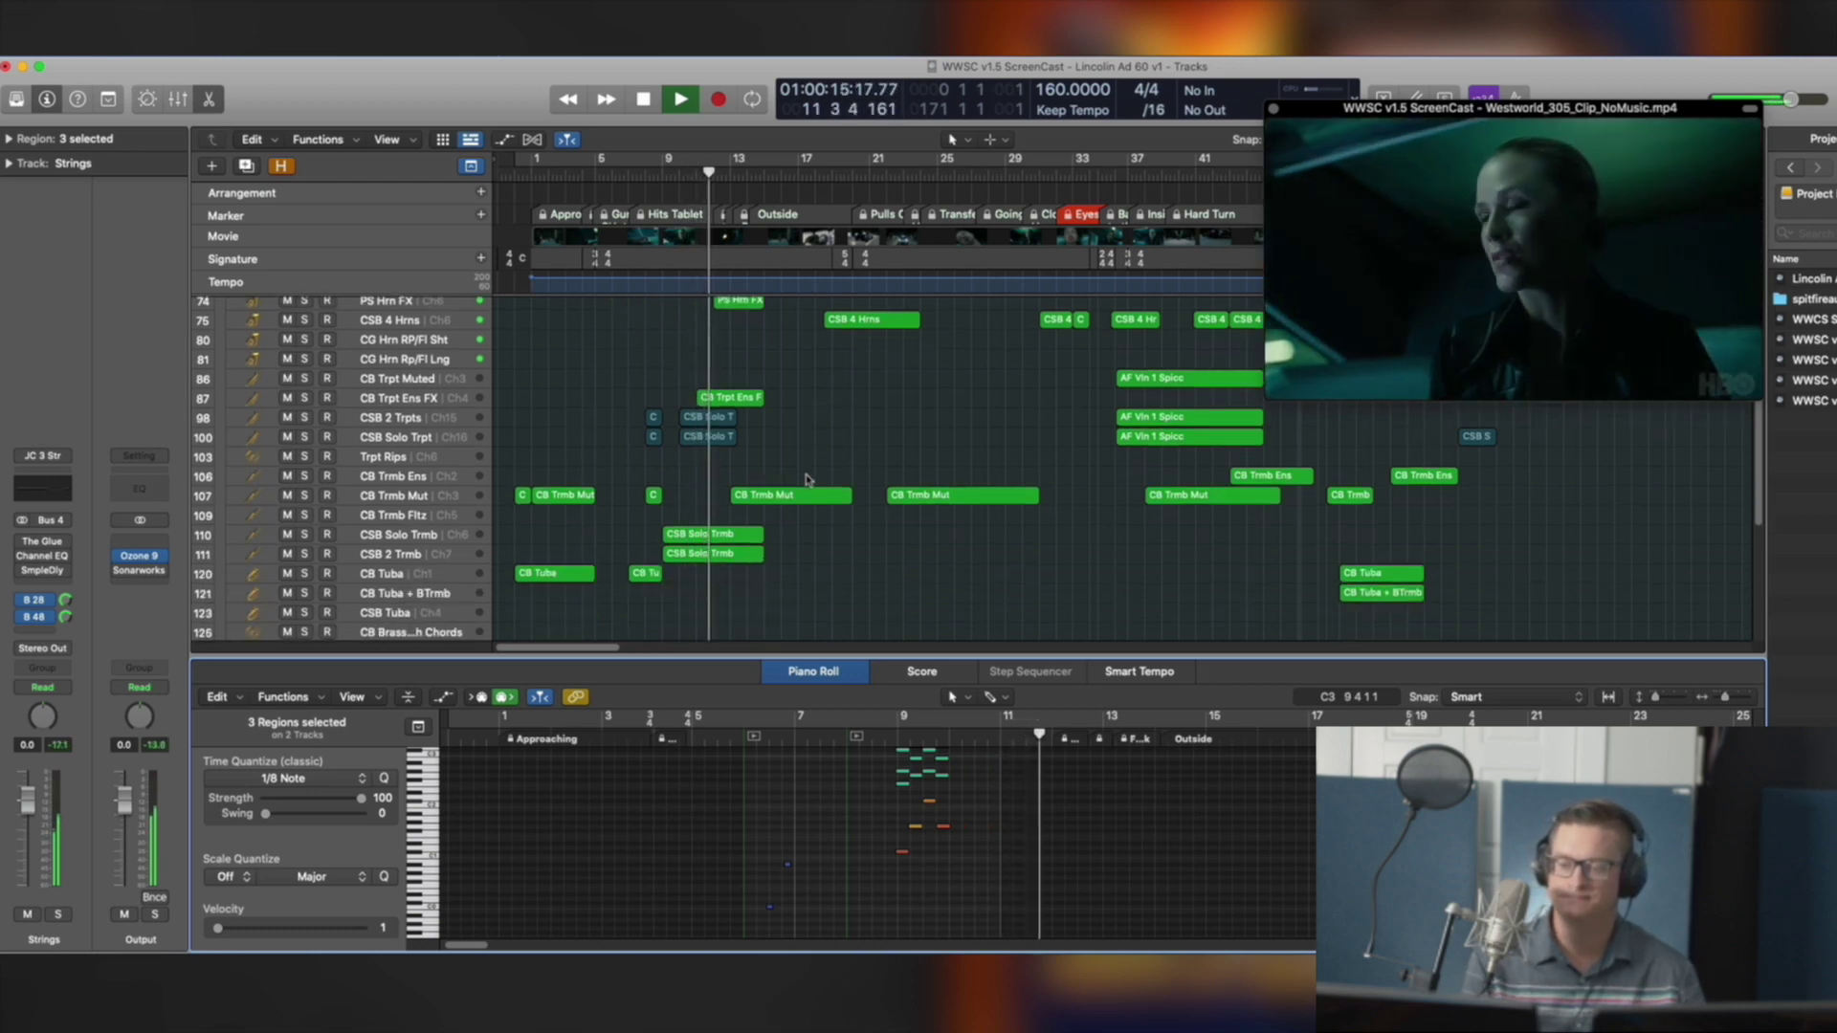
scroll(808, 480, down, 2)
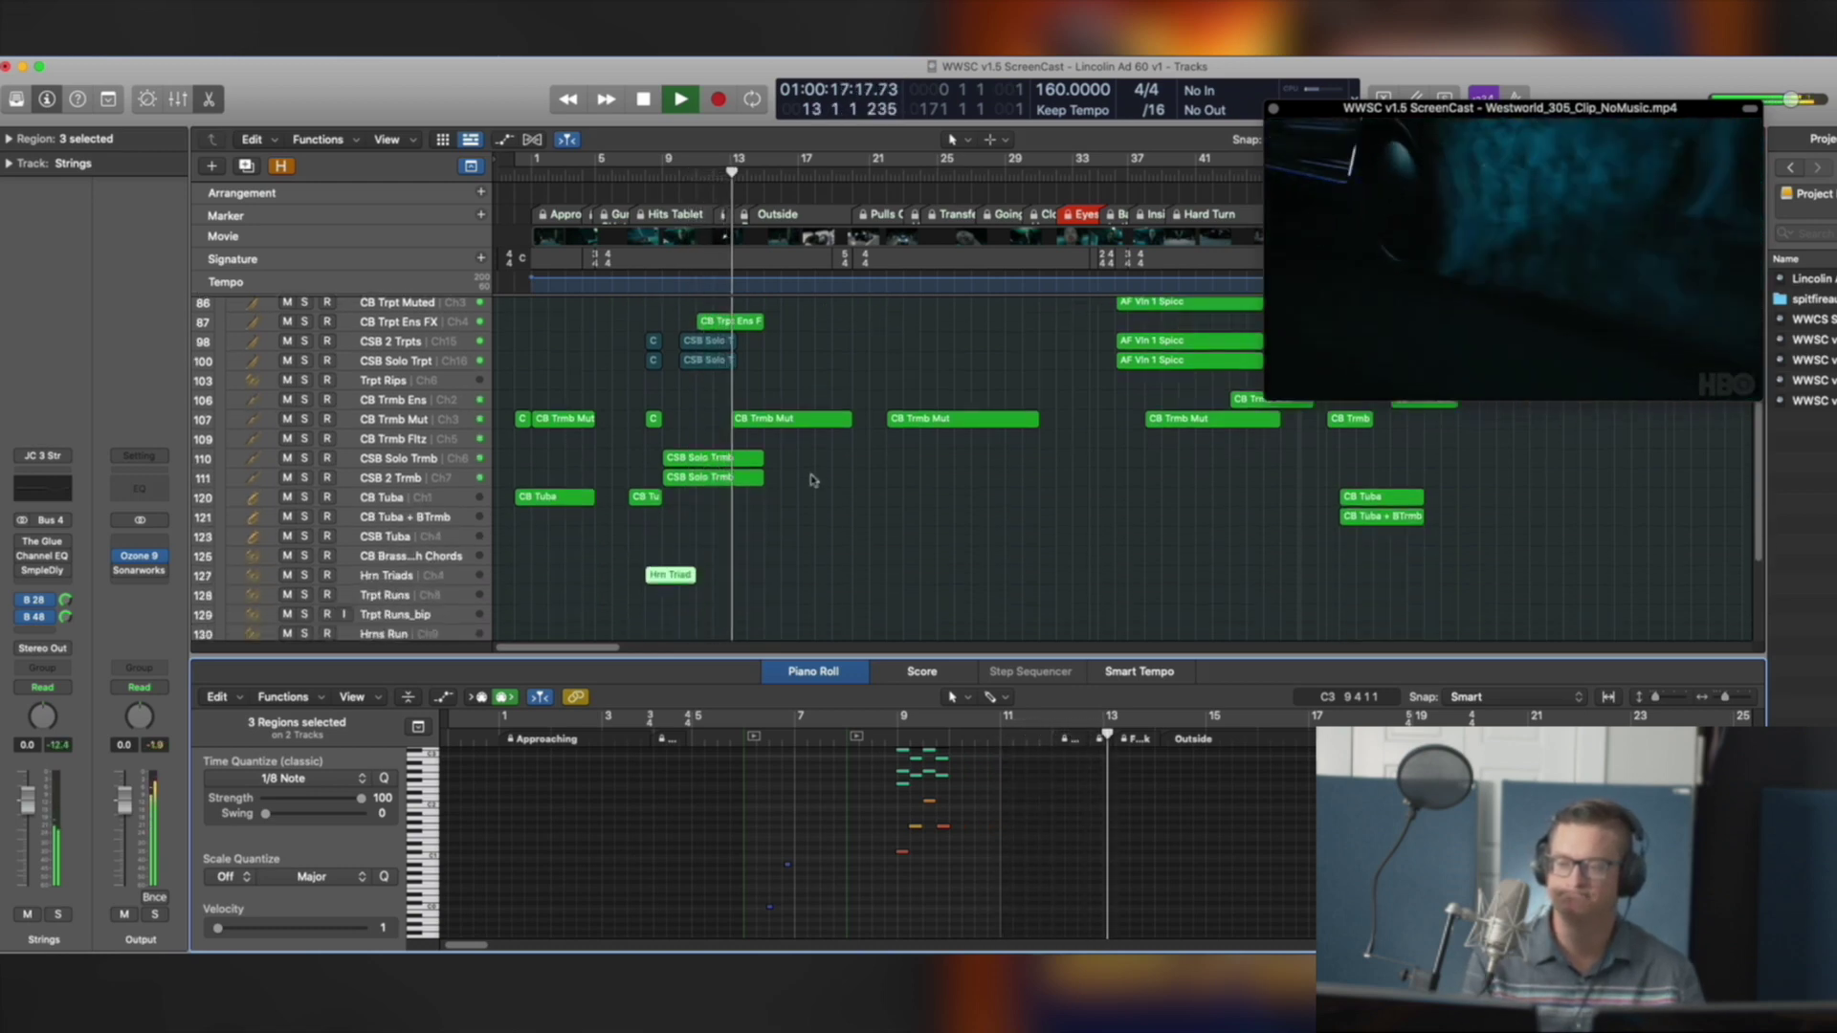
key(space)
Select the two CSB Solo Trmb regions together with the muted CSB 2 Trpts and CSB Solo Trpt regions around bars 8 to 14
click(756, 323)
scroll(847, 490, down, 1)
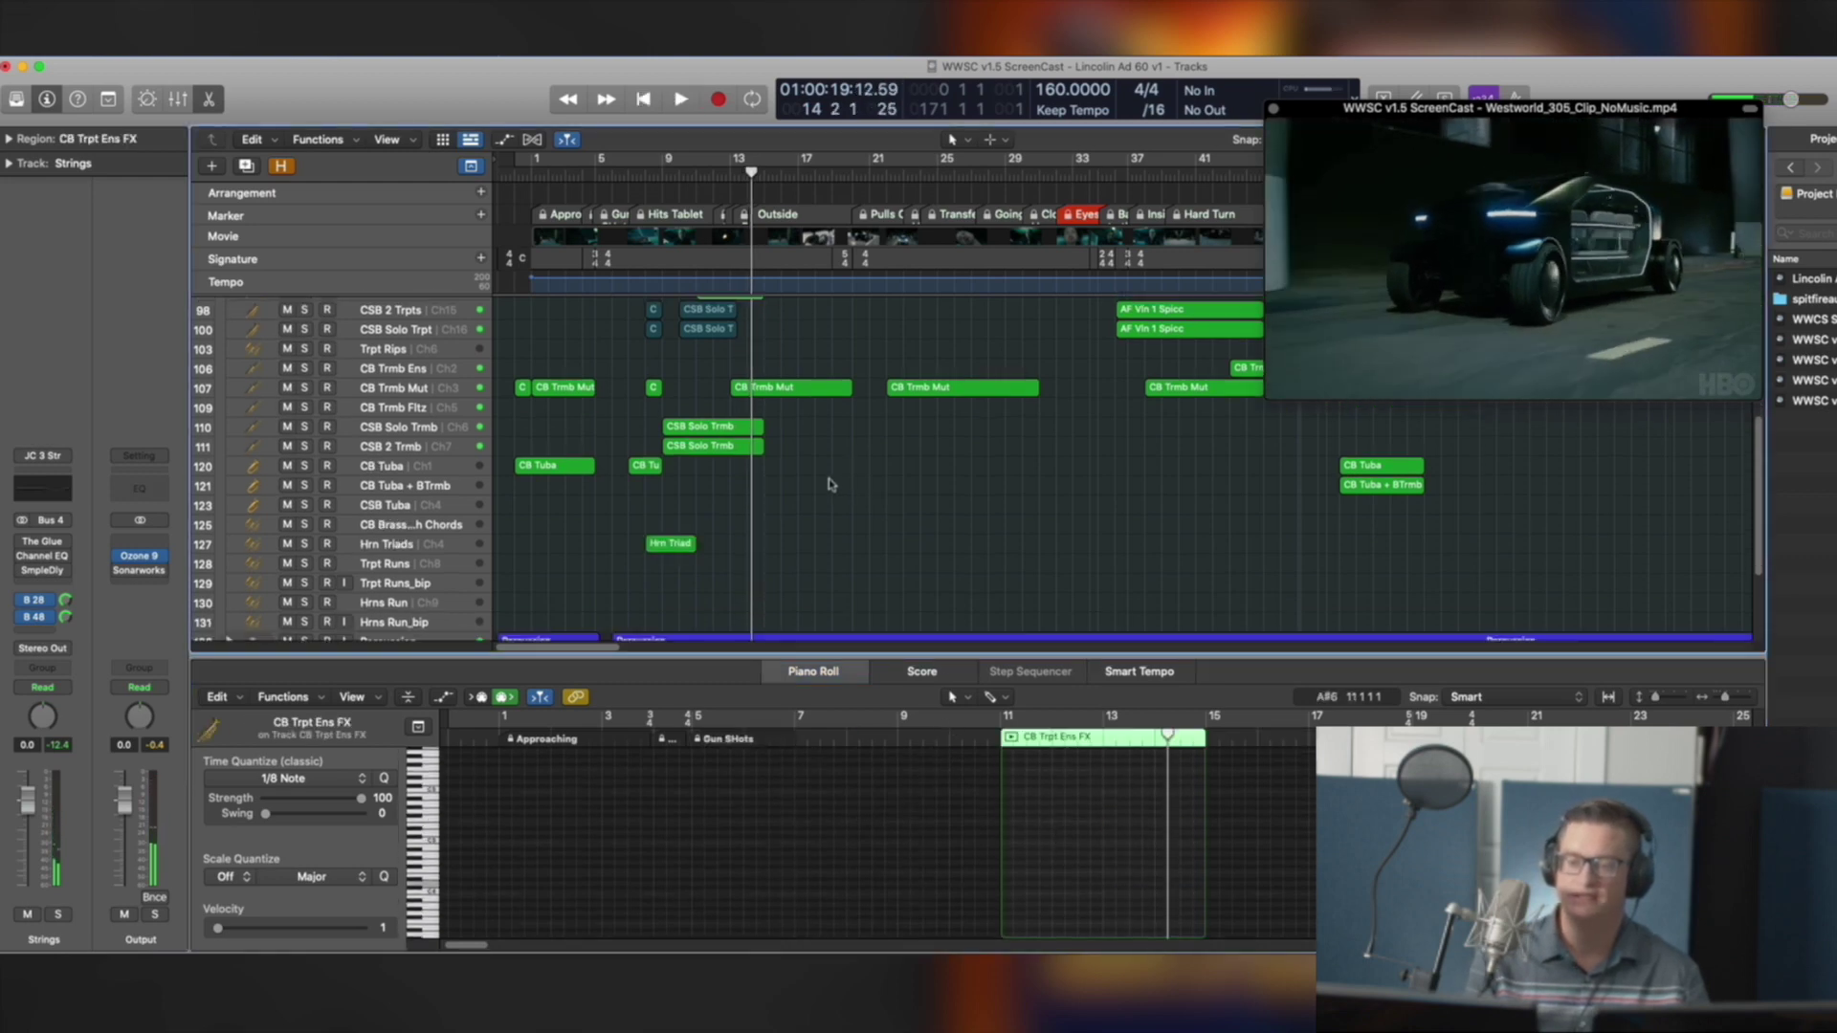
scroll(814, 459, up, 1)
drag(794, 493, 631, 493)
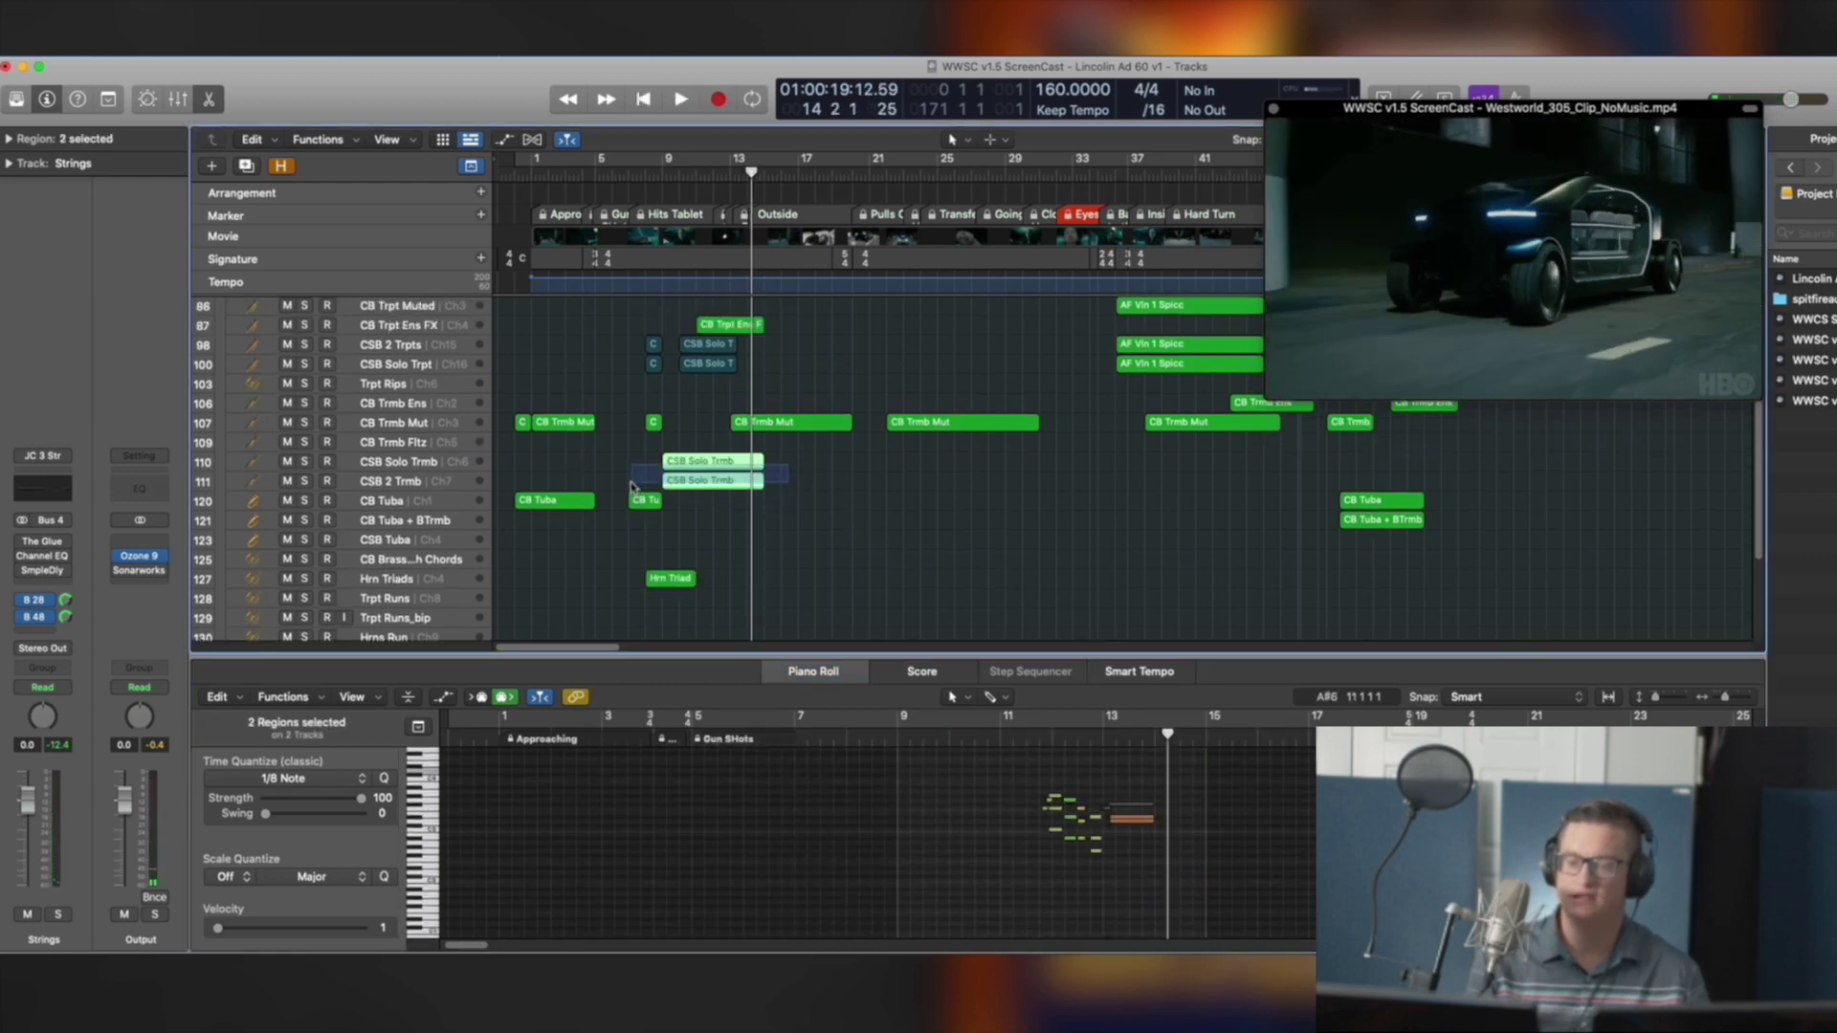
drag(630, 377, 746, 337)
Audition the selected trumpet and trombone regions soloed from bar 11 to bar 13, and turn solo back off
key(ctrl+s)
key(comma)
key(comma)
key(comma)
key(comma)
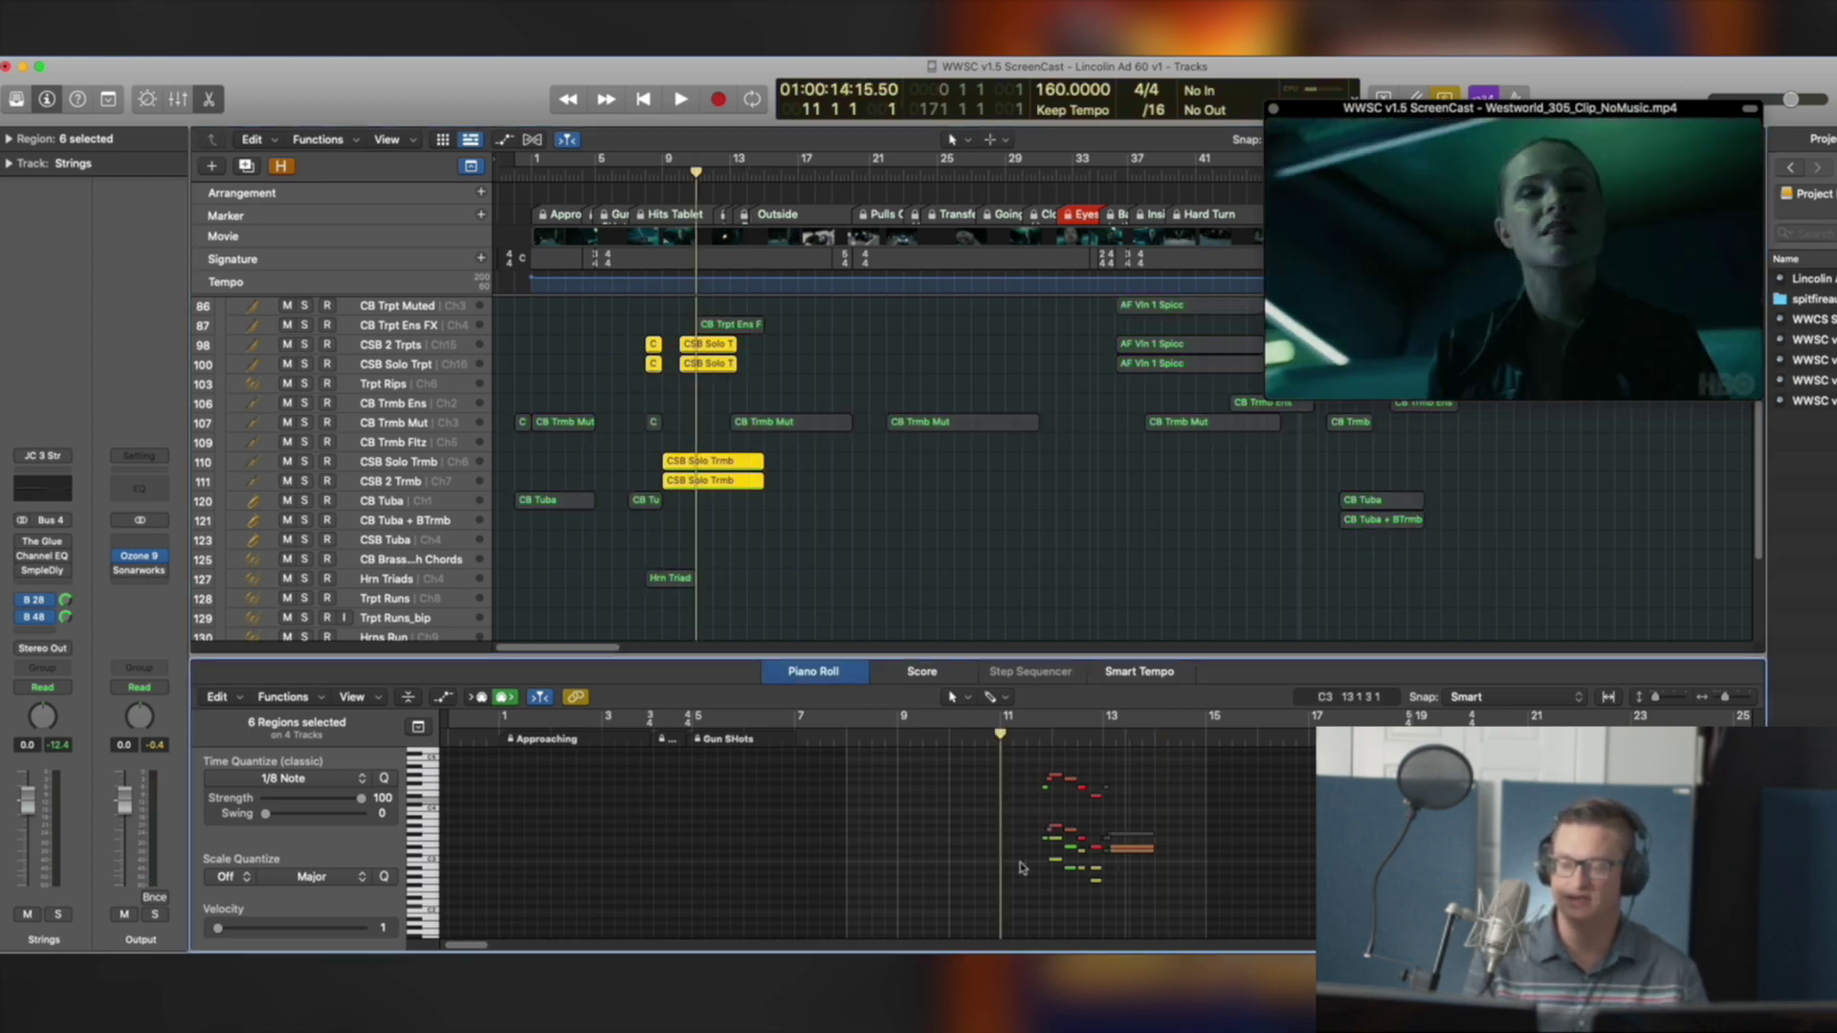
key(space)
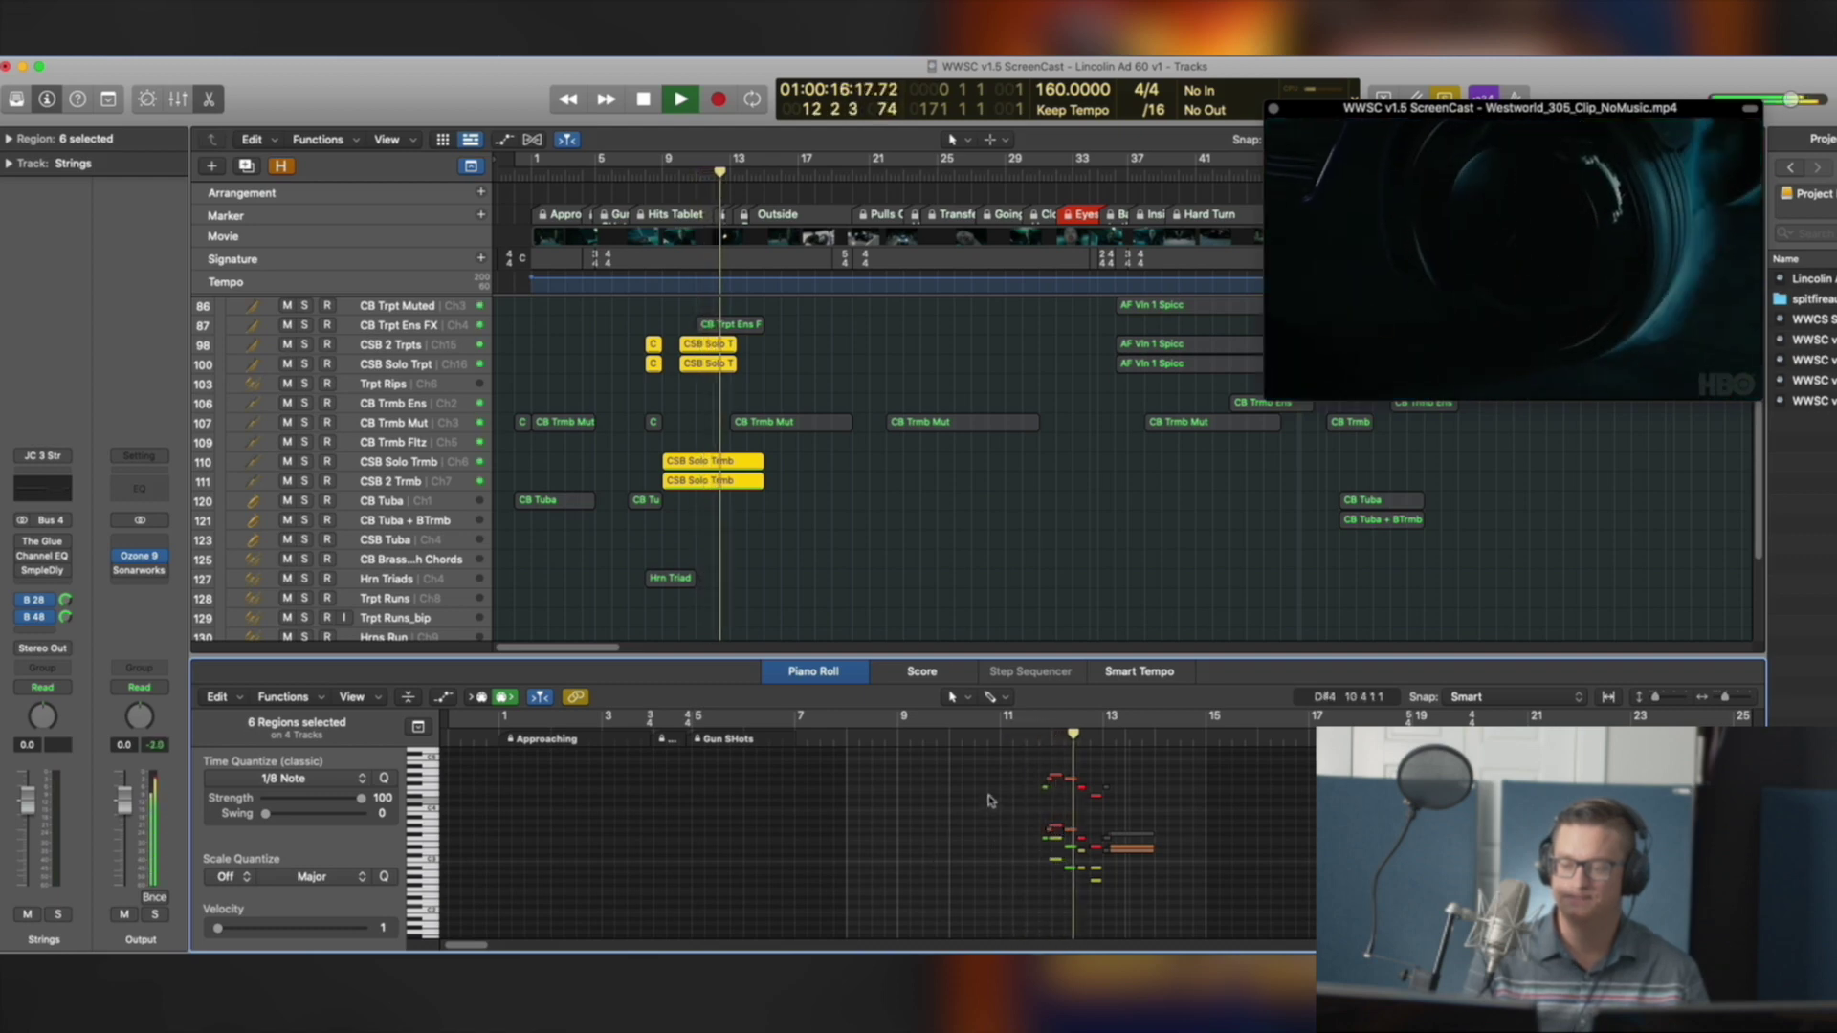
key(space)
key(ctrl+s)
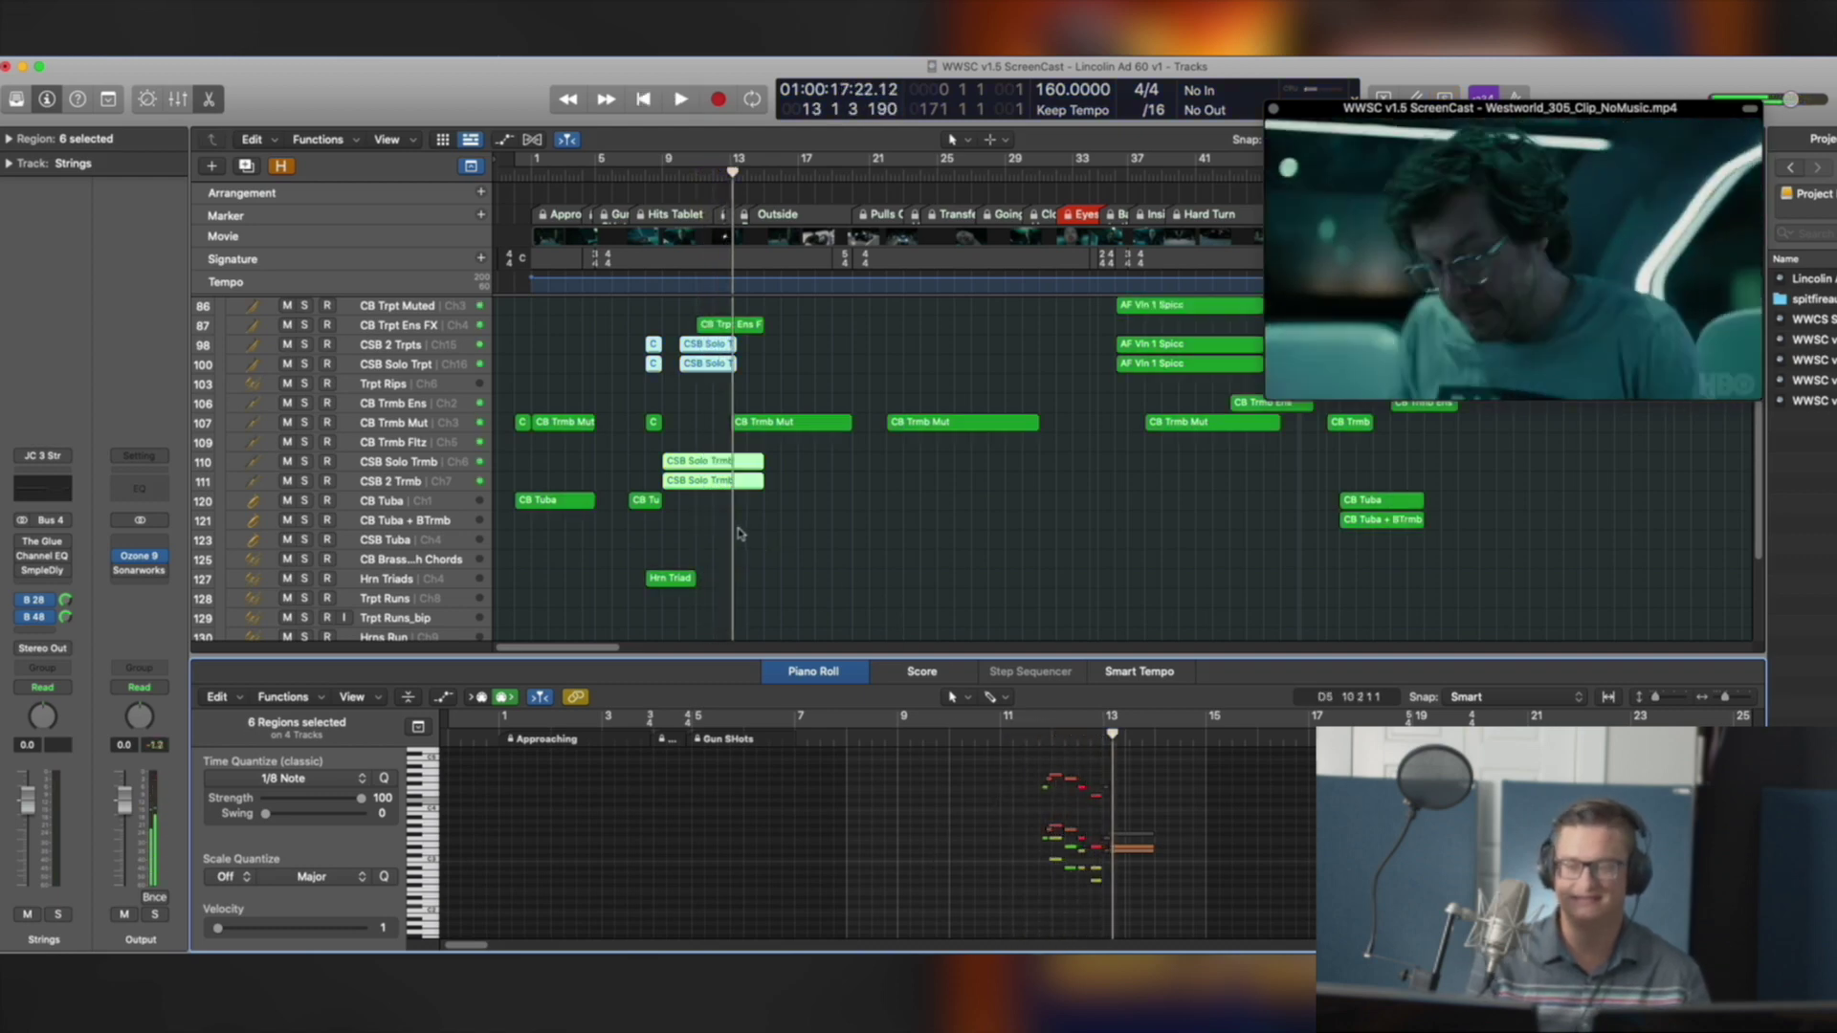
Play the full mix from around bar 8 to bar 13, and solo the selected trumpet and trombone regions
click(648, 172)
key(space)
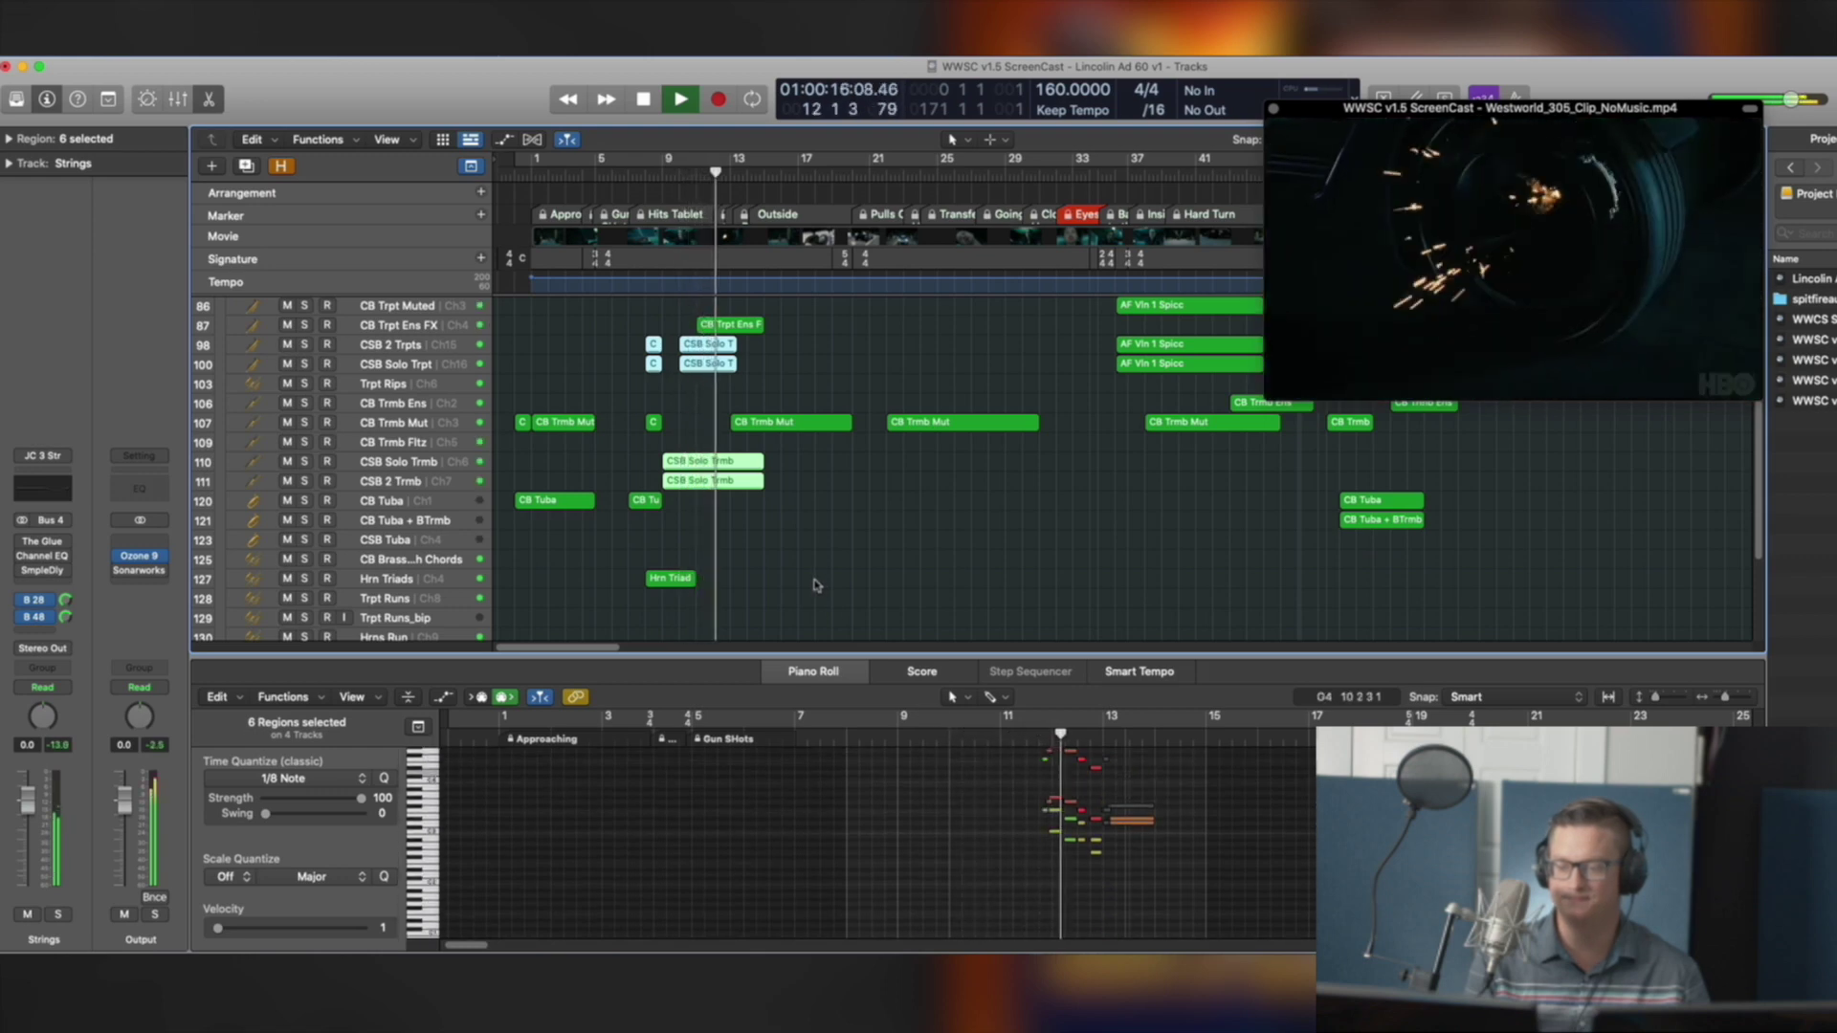
key(ctrl+s)
key(space)
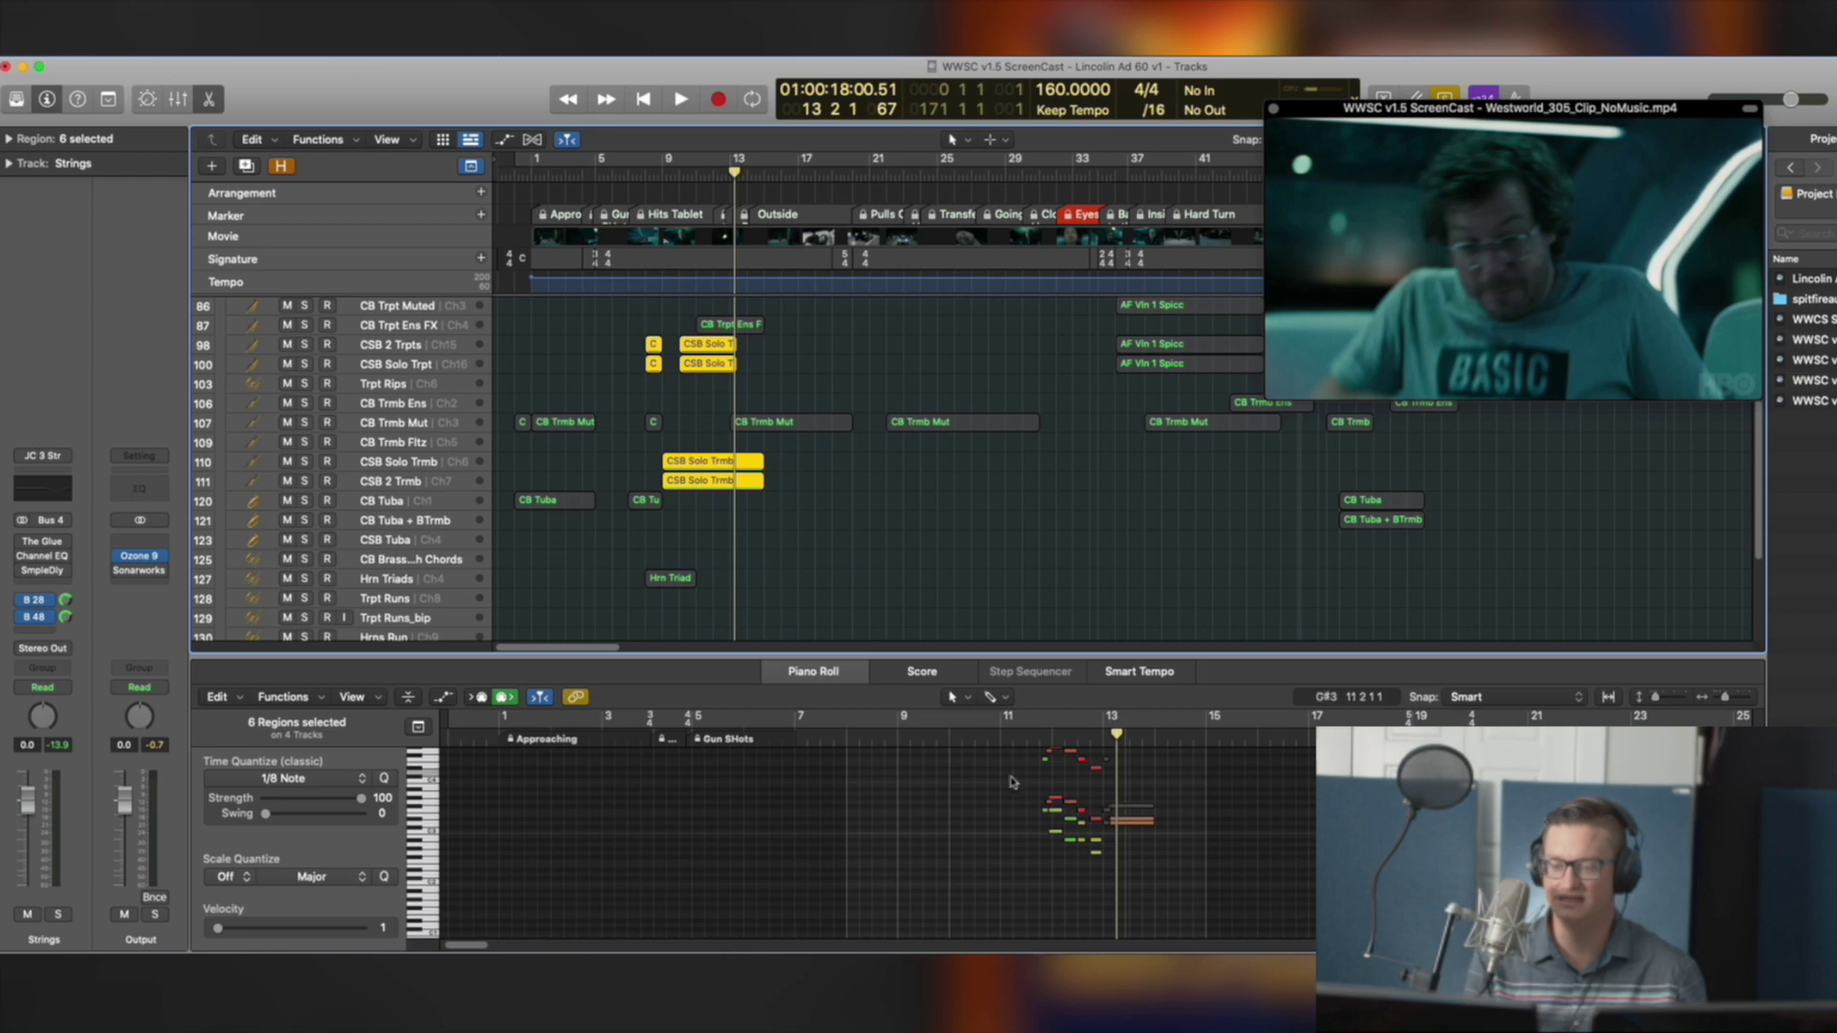
Select the CB Trmb Mut region at bar 13 and play the full mix from there with solo off
scroll(1045, 778, up, 2)
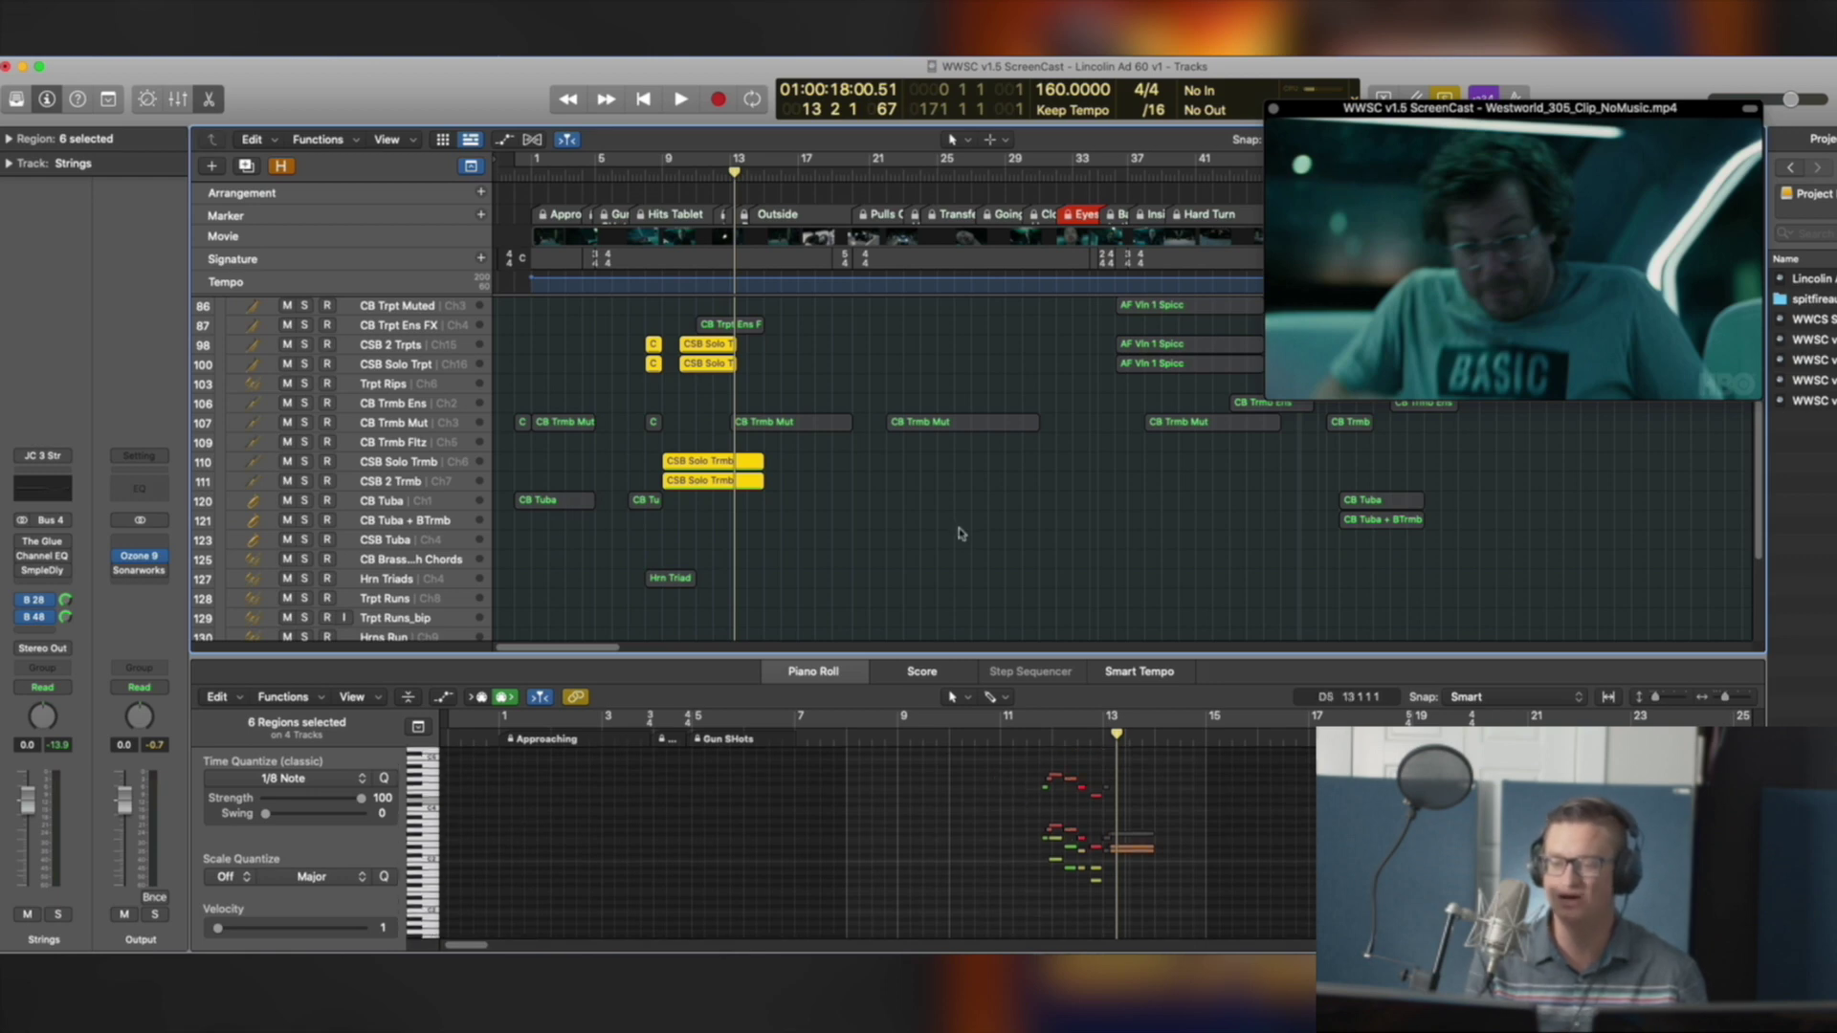
scroll(881, 521, up, 4)
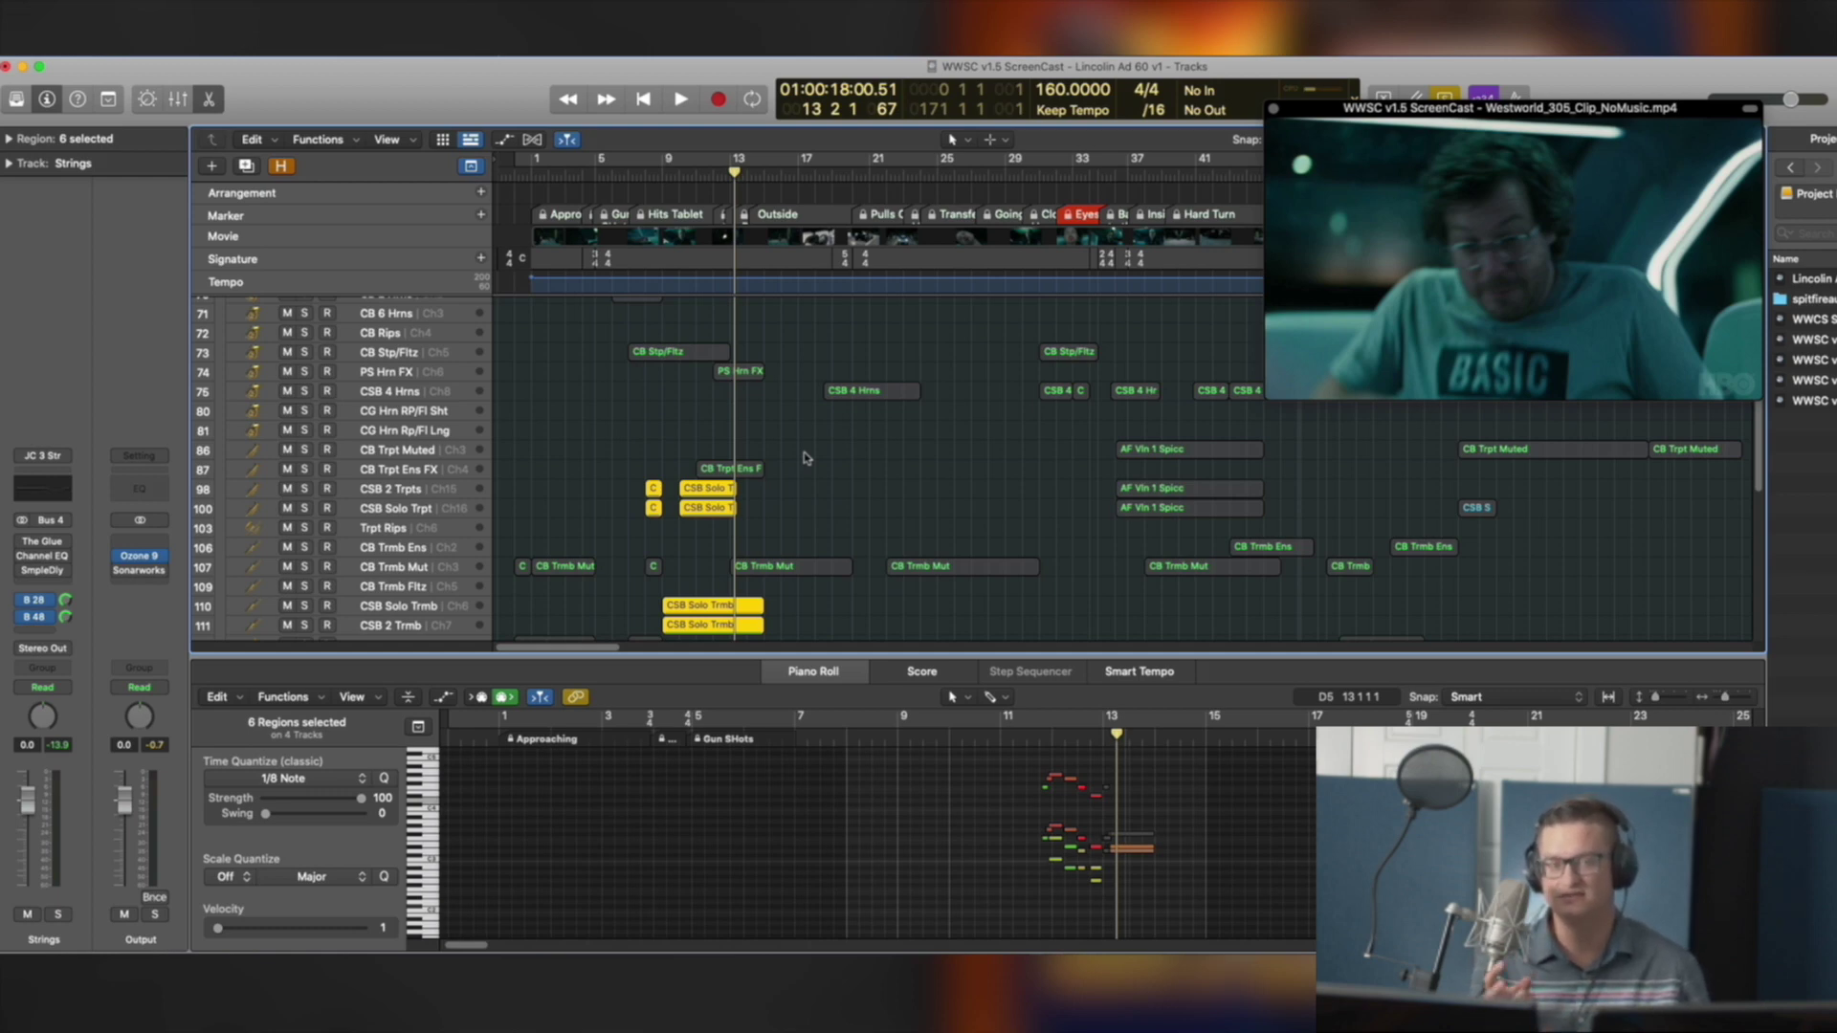
click(785, 566)
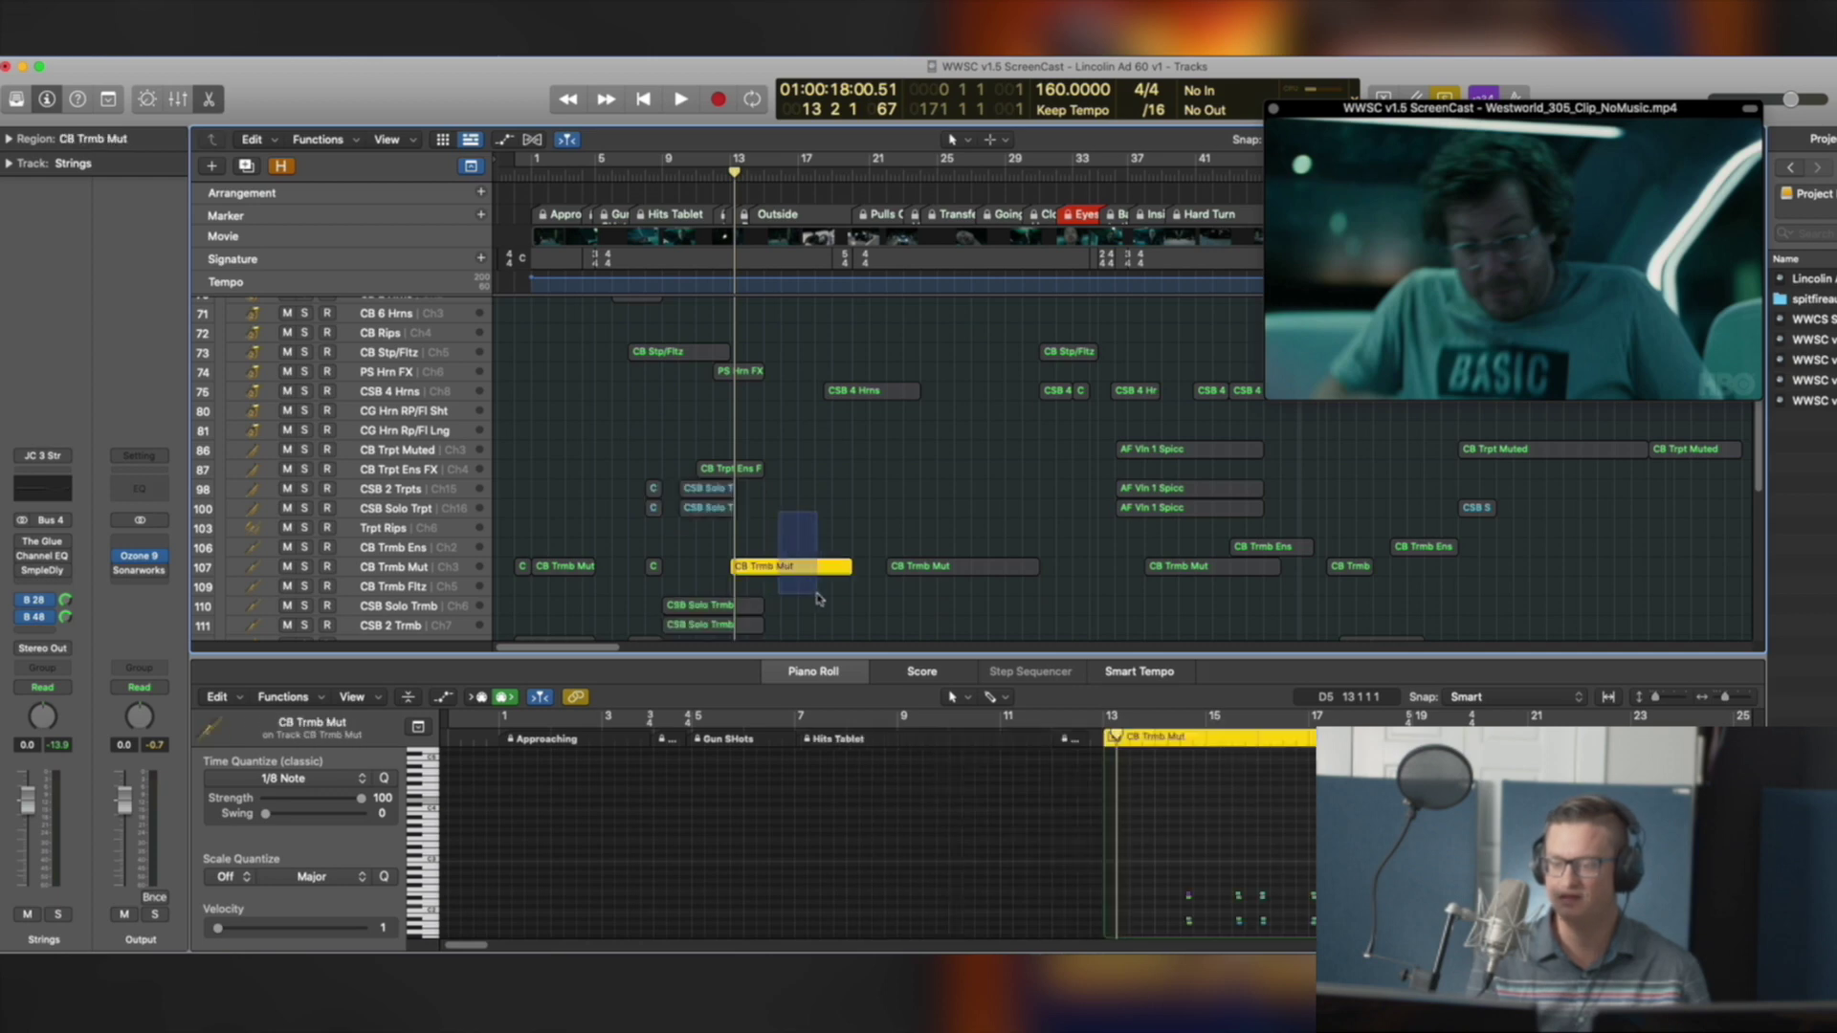
key(space)
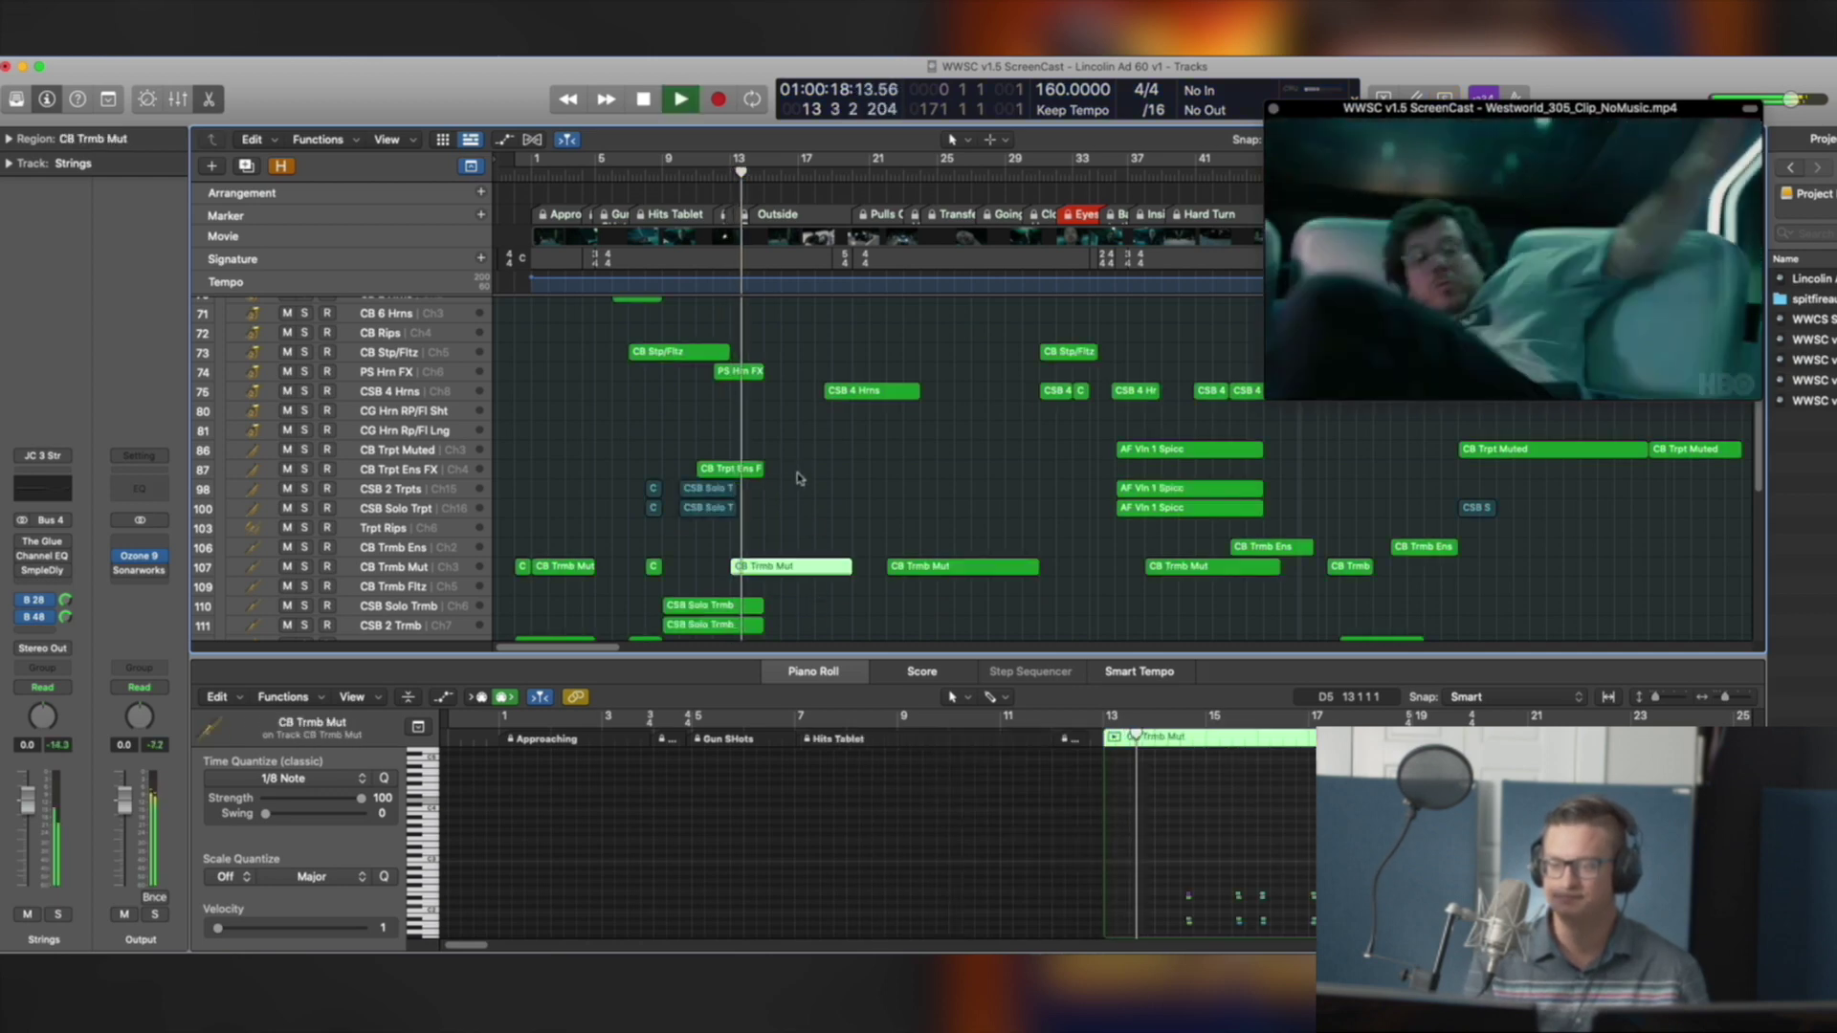
scroll(794, 469, down, 3)
scroll(800, 478, up, 5)
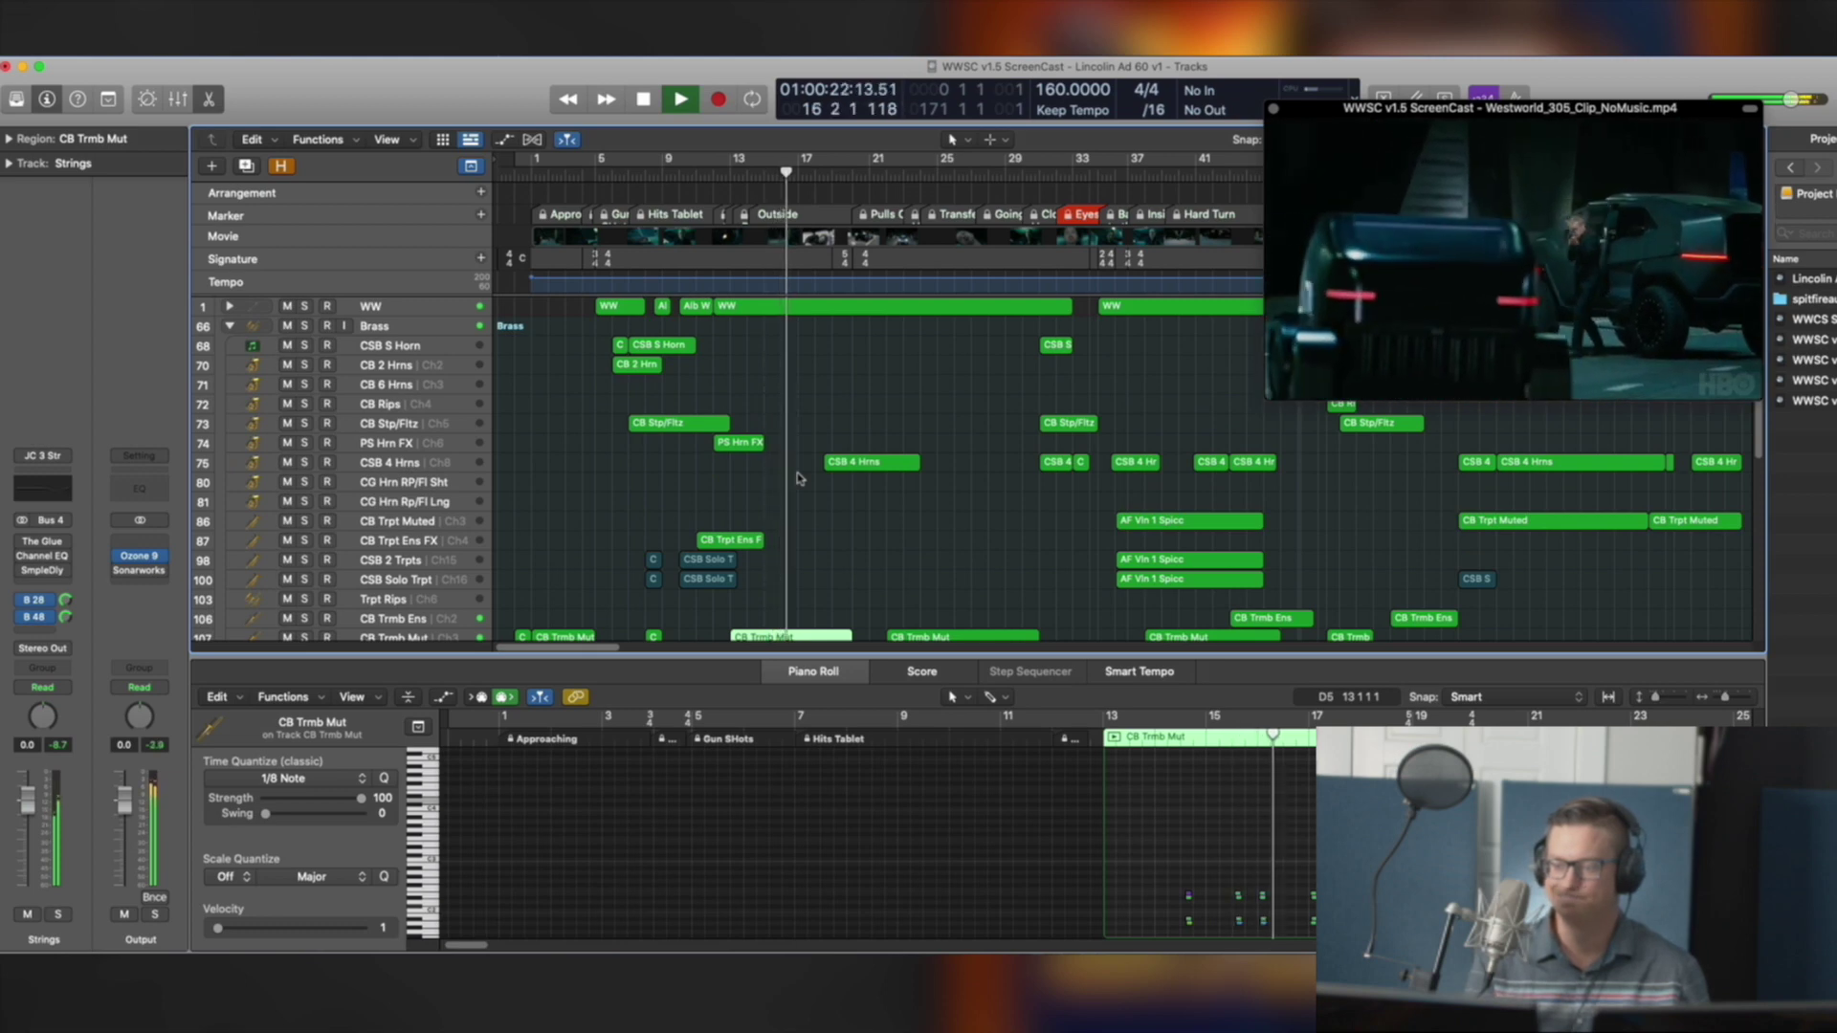
Select the CSB 4 Hrns region and then the first Strings stack region during playback, stopping at bar 23
click(905, 464)
scroll(899, 478, down, 10)
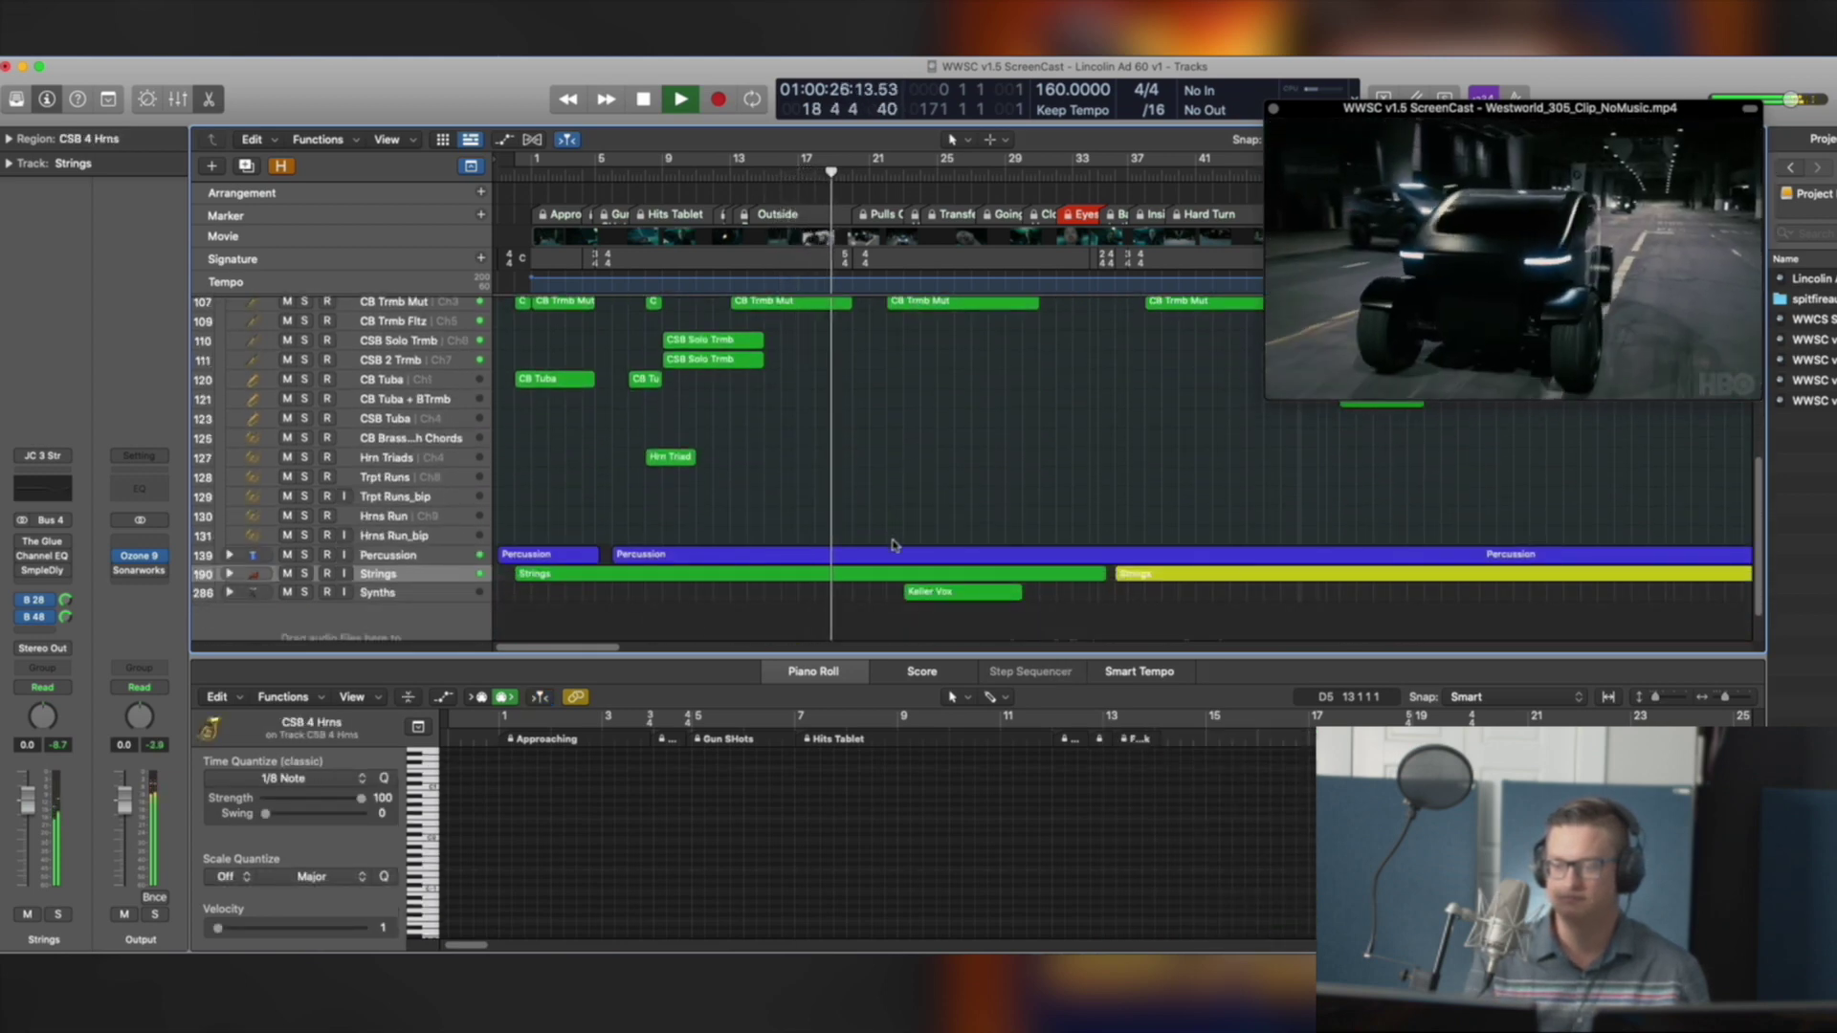
click(891, 574)
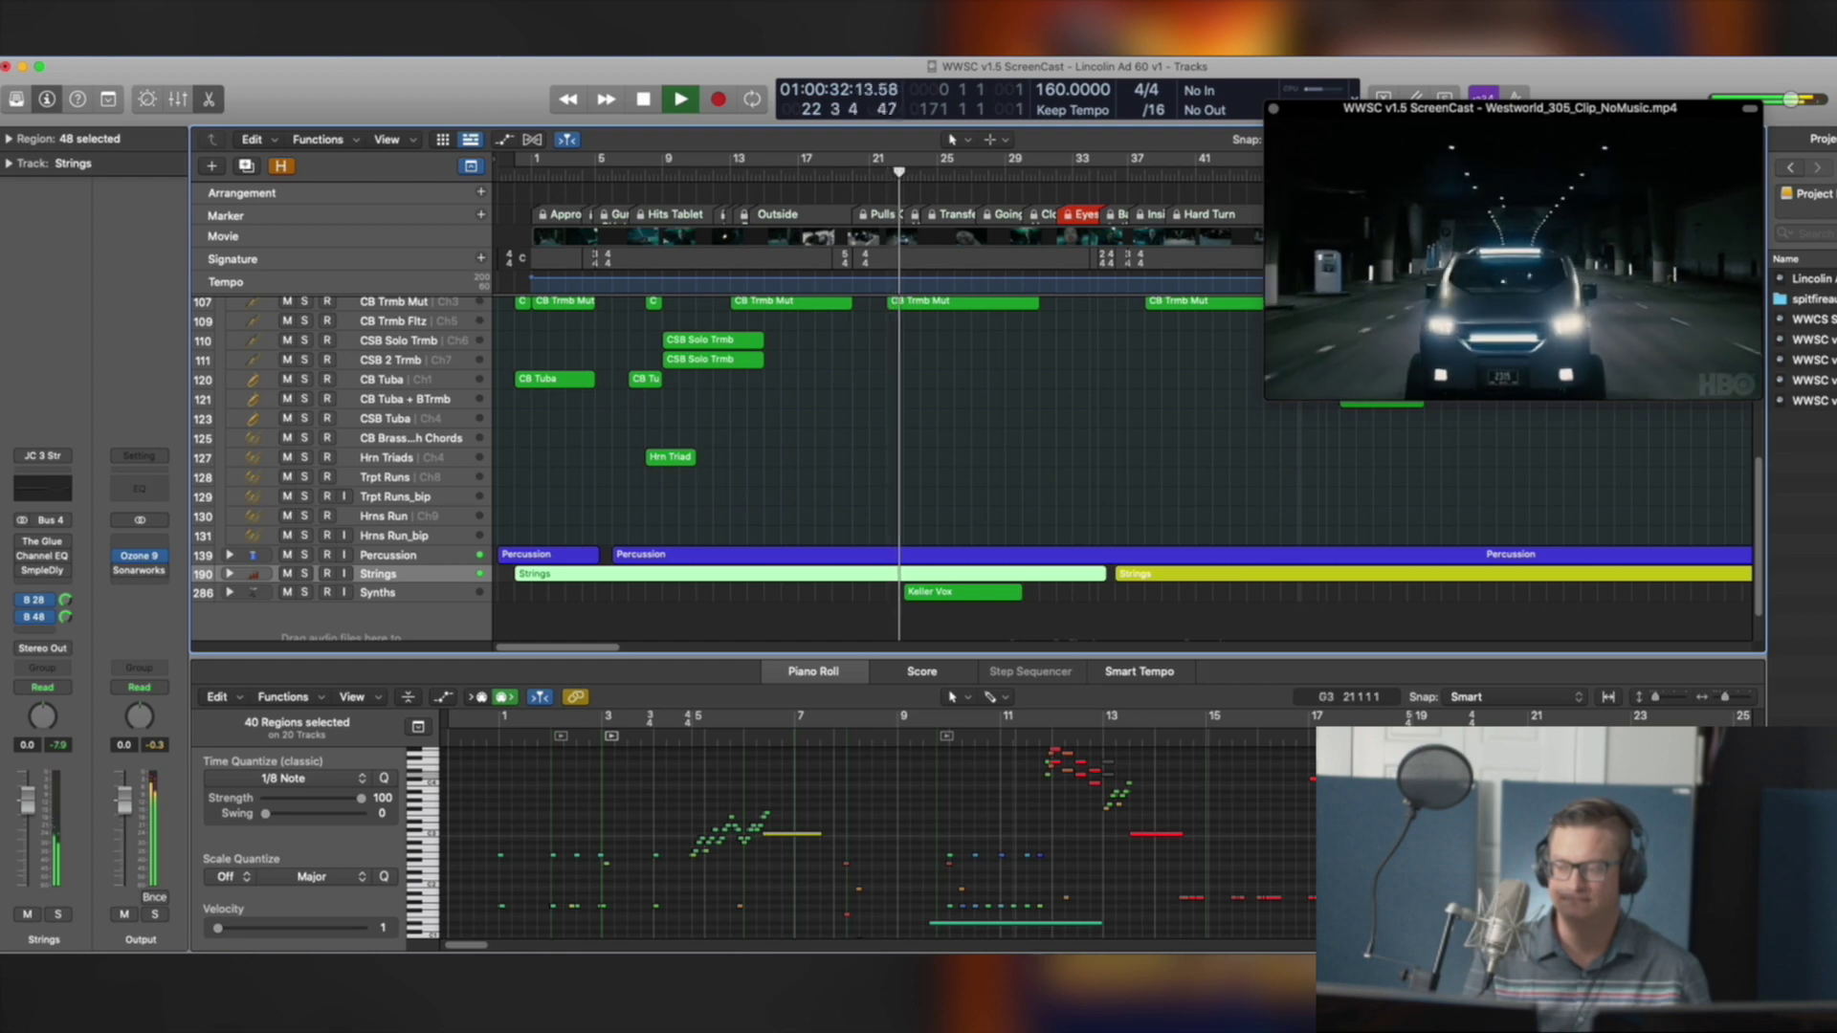
key(space)
Expand the Strings stack and pick out the AF Amour Vln 1 region at bar 23
drag(505, 945, 494, 945)
scroll(614, 561, down, 2)
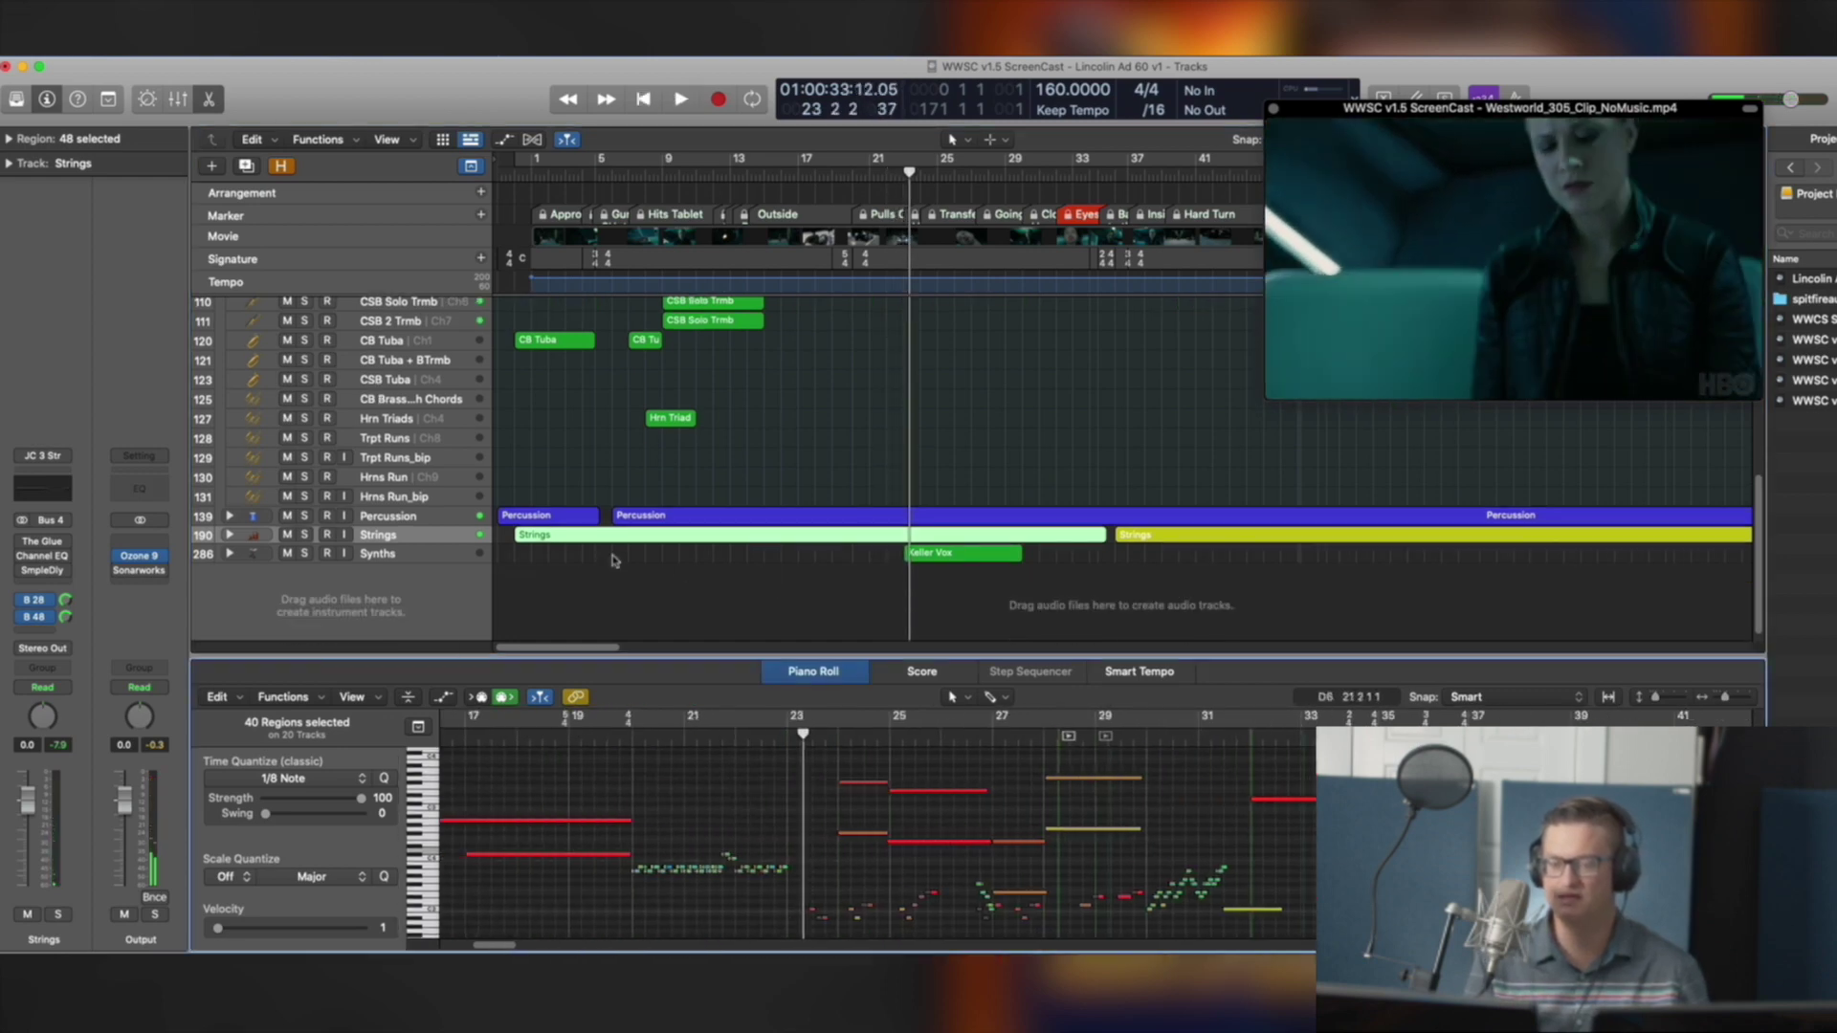
click(232, 536)
scroll(936, 447, down, 5)
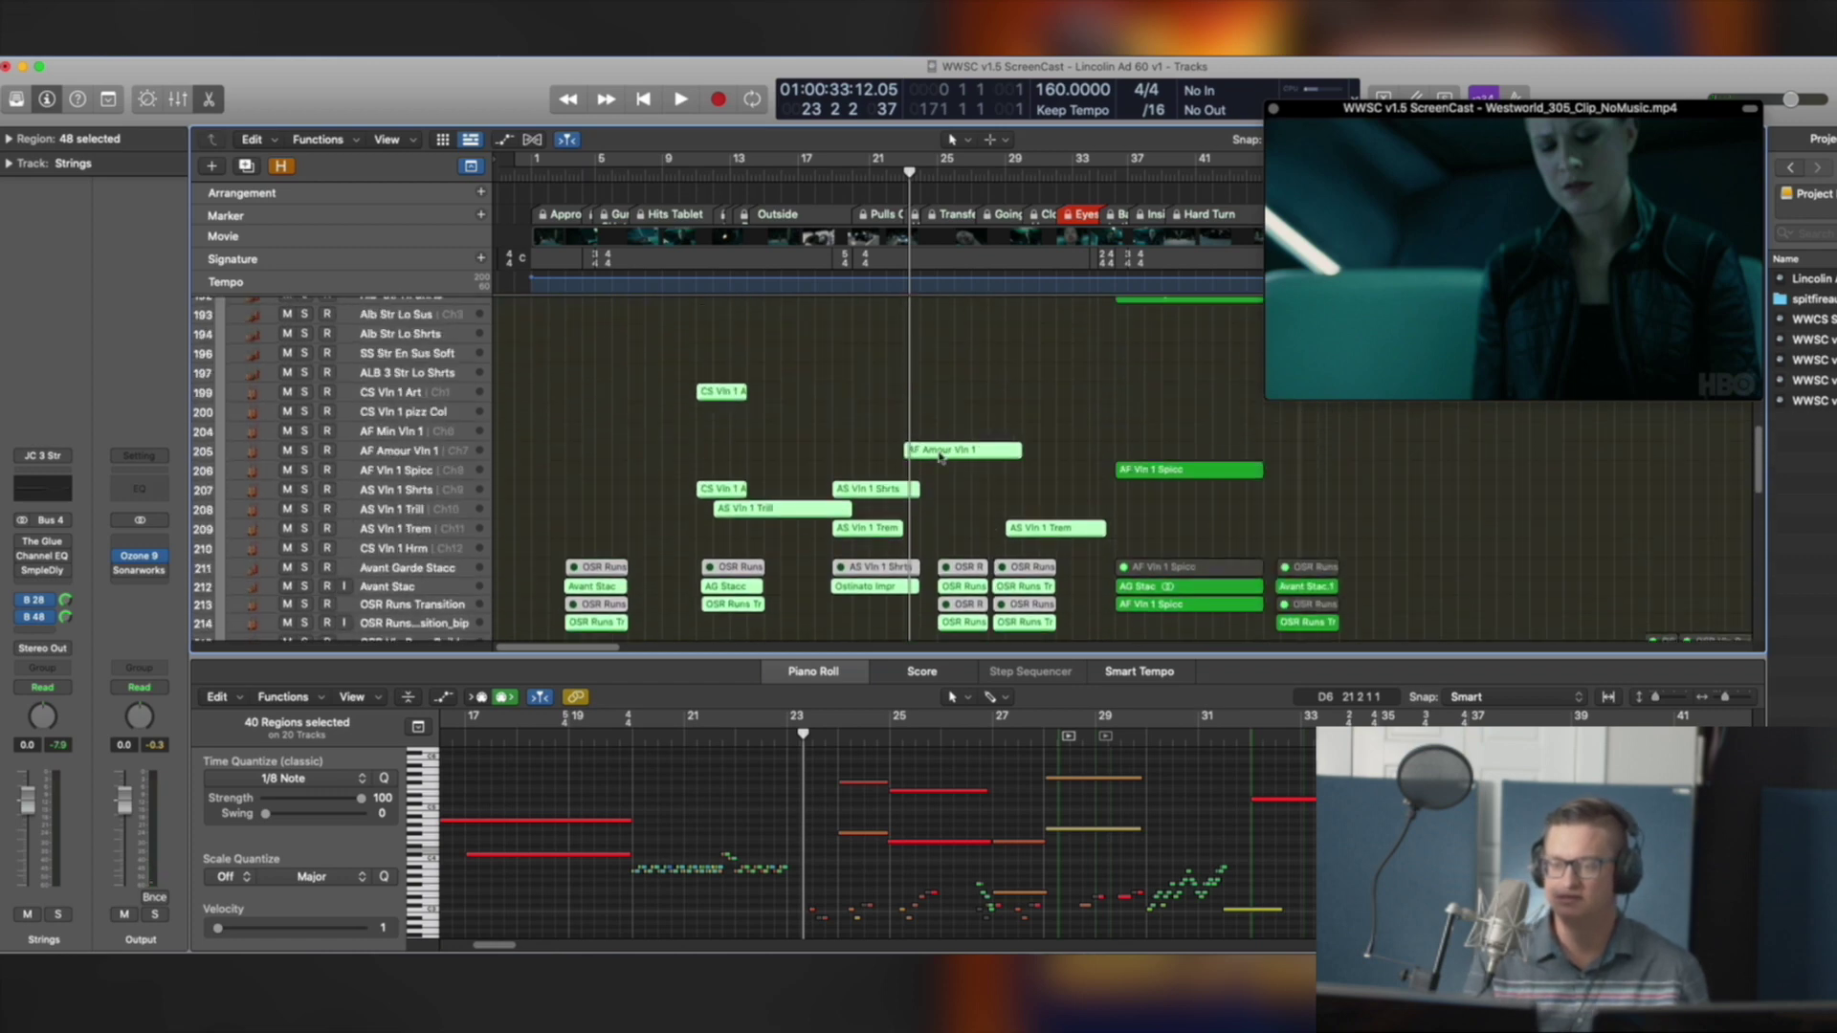
click(959, 452)
Select the Ostinato Impr region on the Avant Stac track near bar 19 and zoom in on it
scroll(985, 450, down, 5)
click(840, 457)
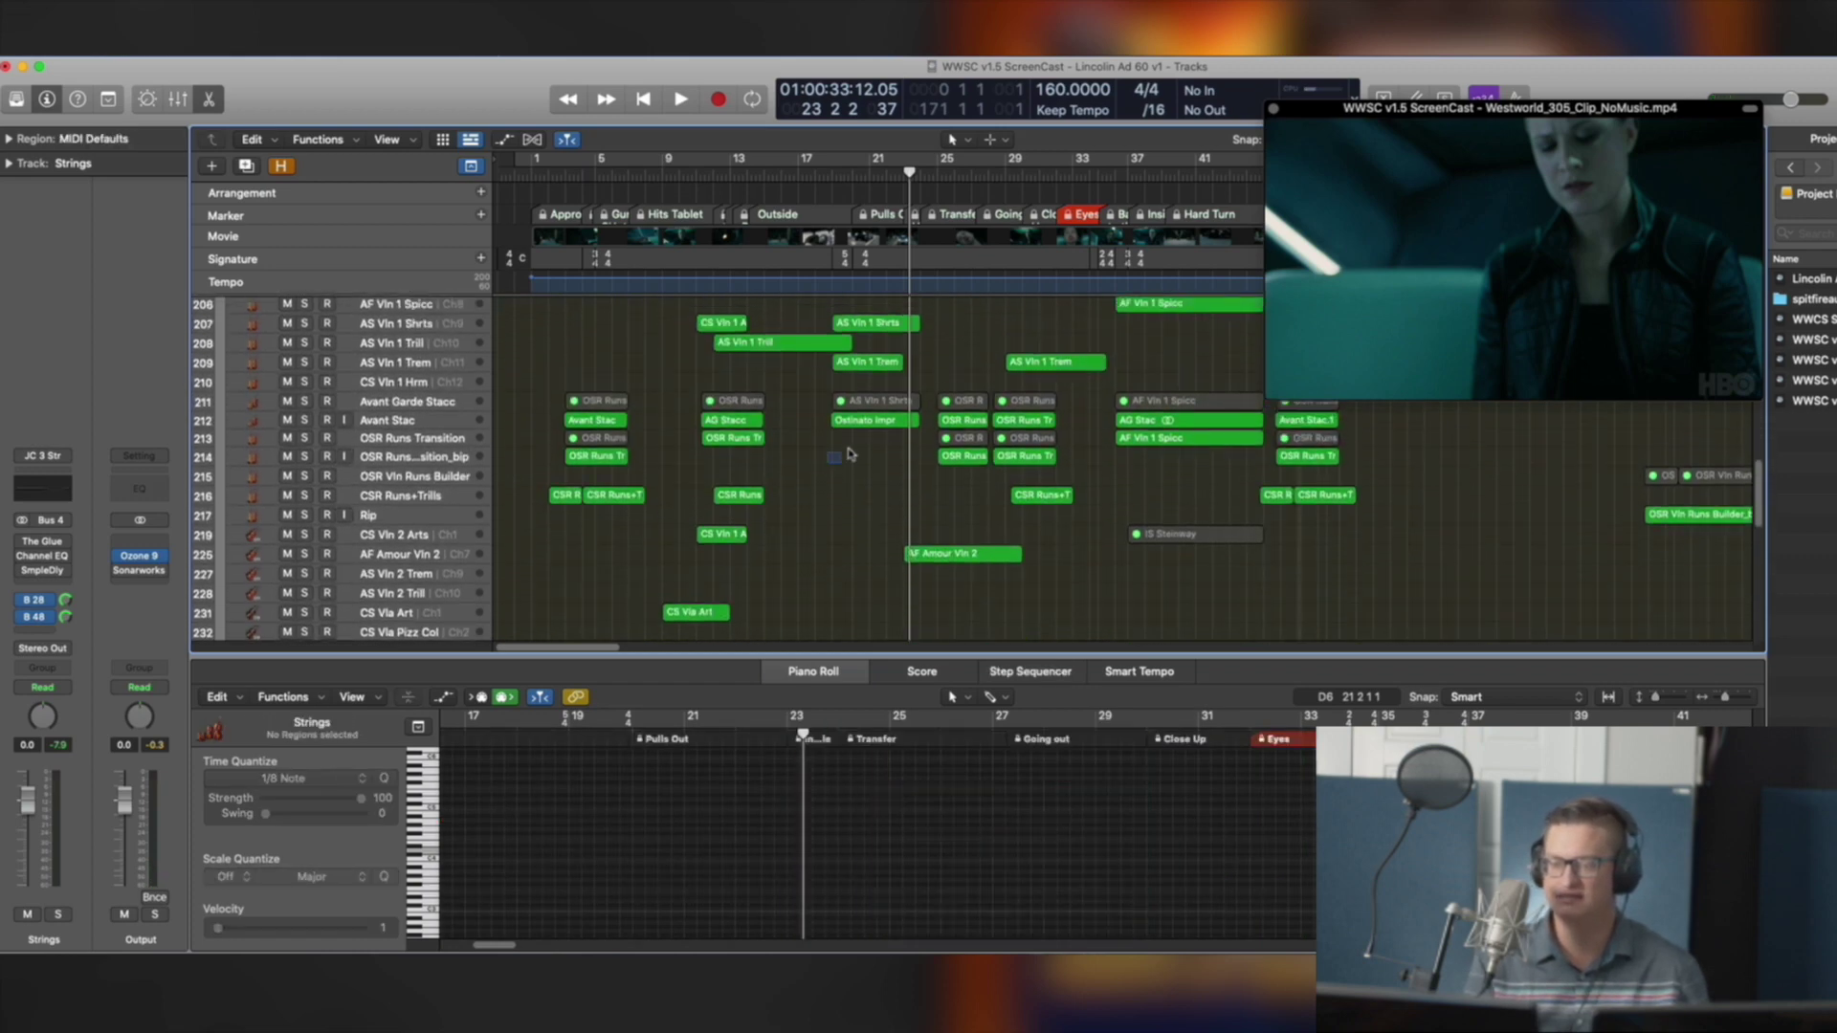
drag(842, 457, 900, 403)
key(z)
click(933, 493)
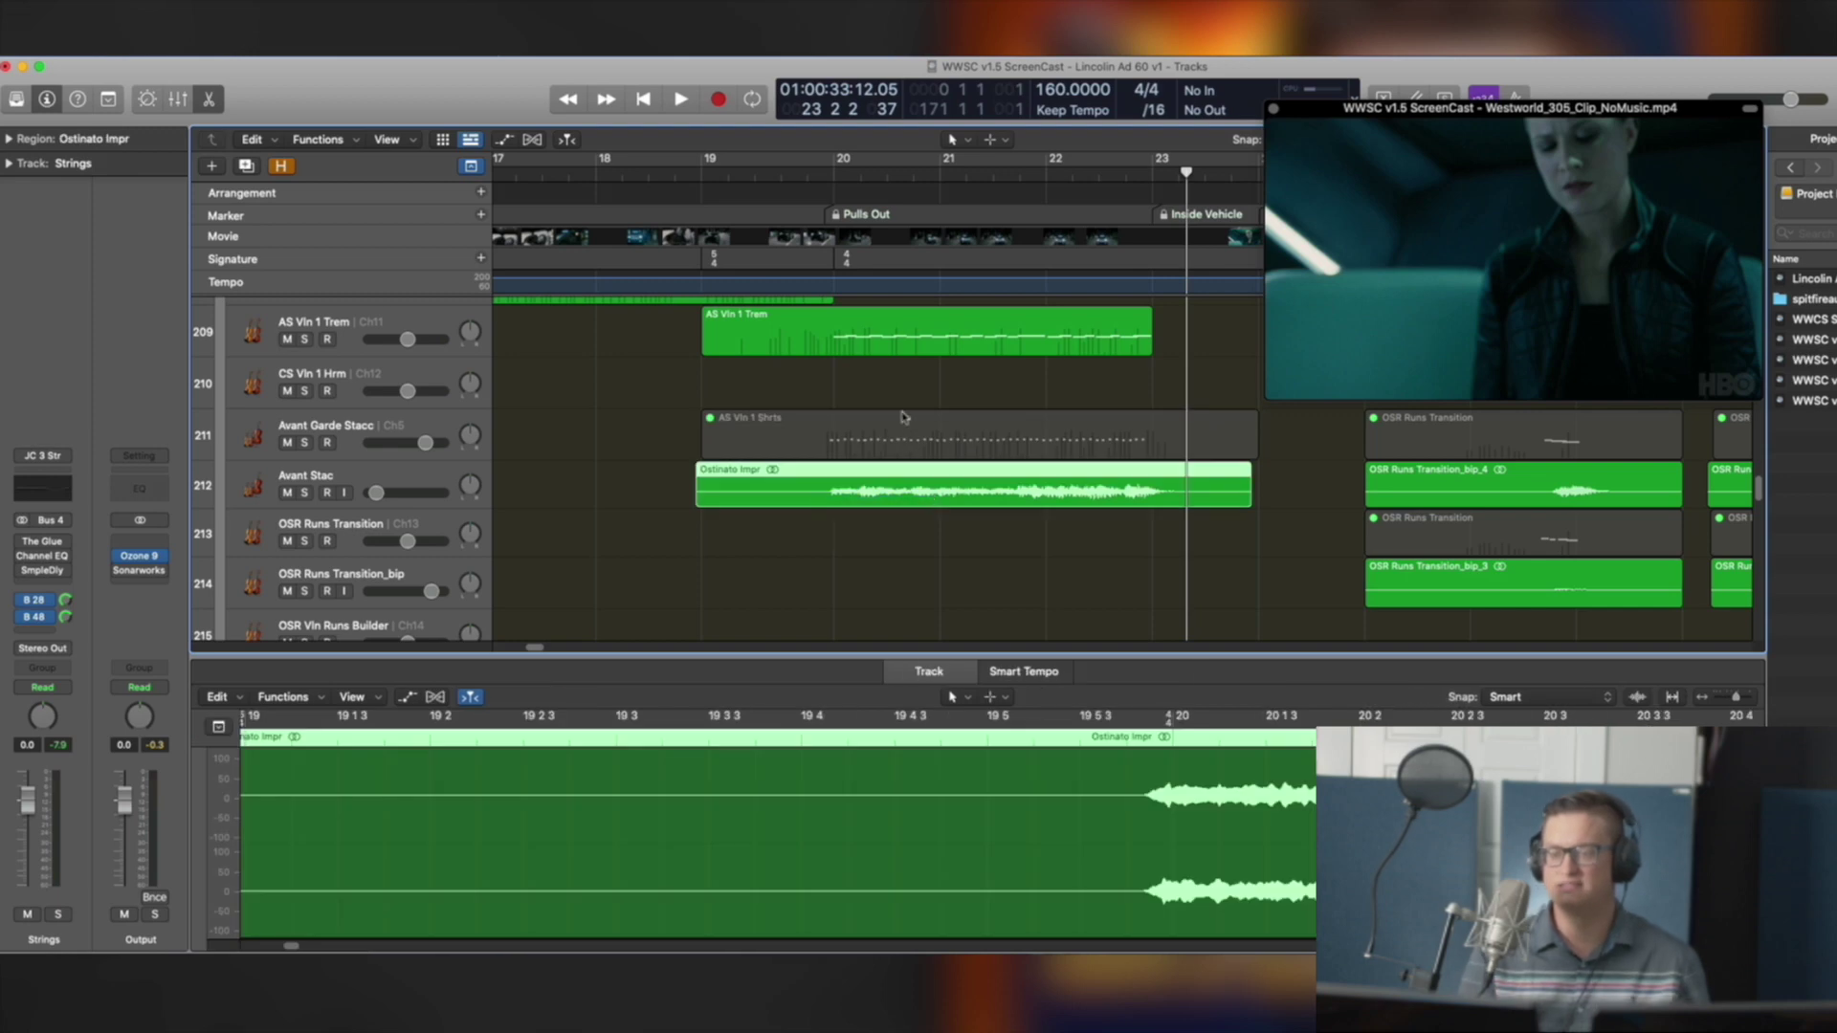
Select the AS Vln 1 Trem track, and then the AS Vln 1 Shrts track
click(403, 320)
scroll(684, 426, up, 1)
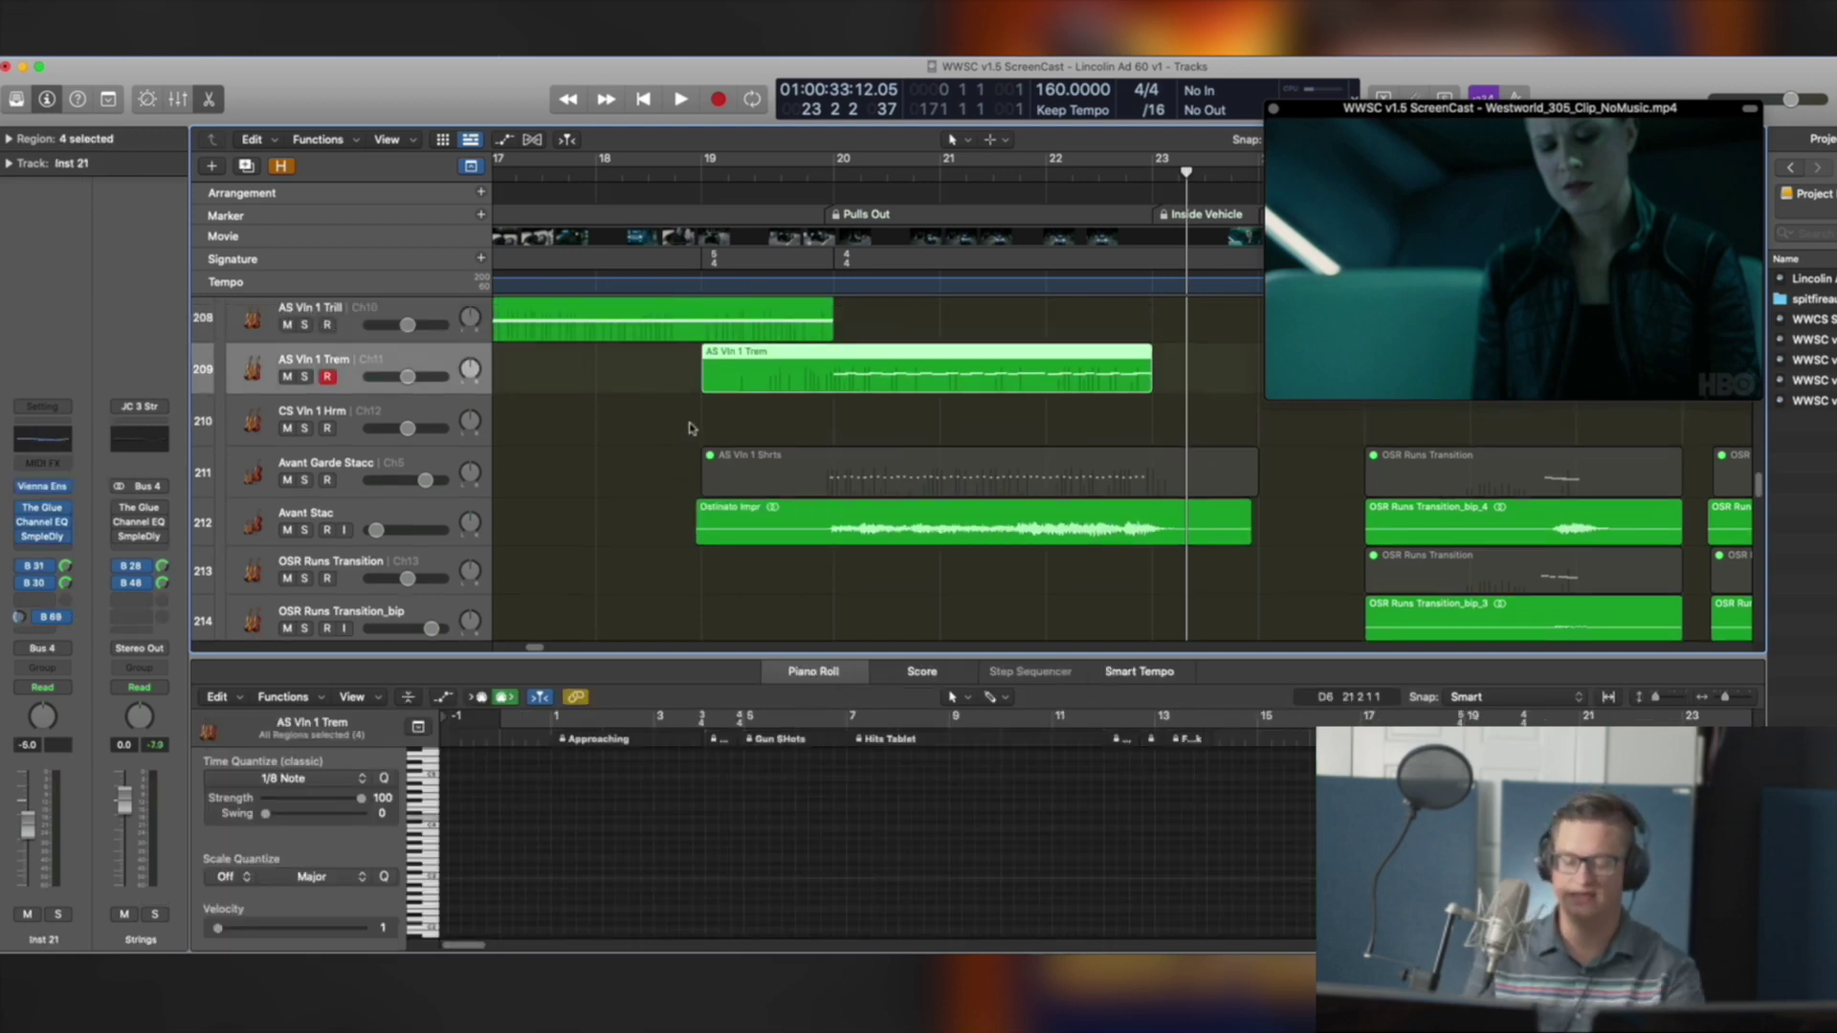
scroll(689, 427, up, 6)
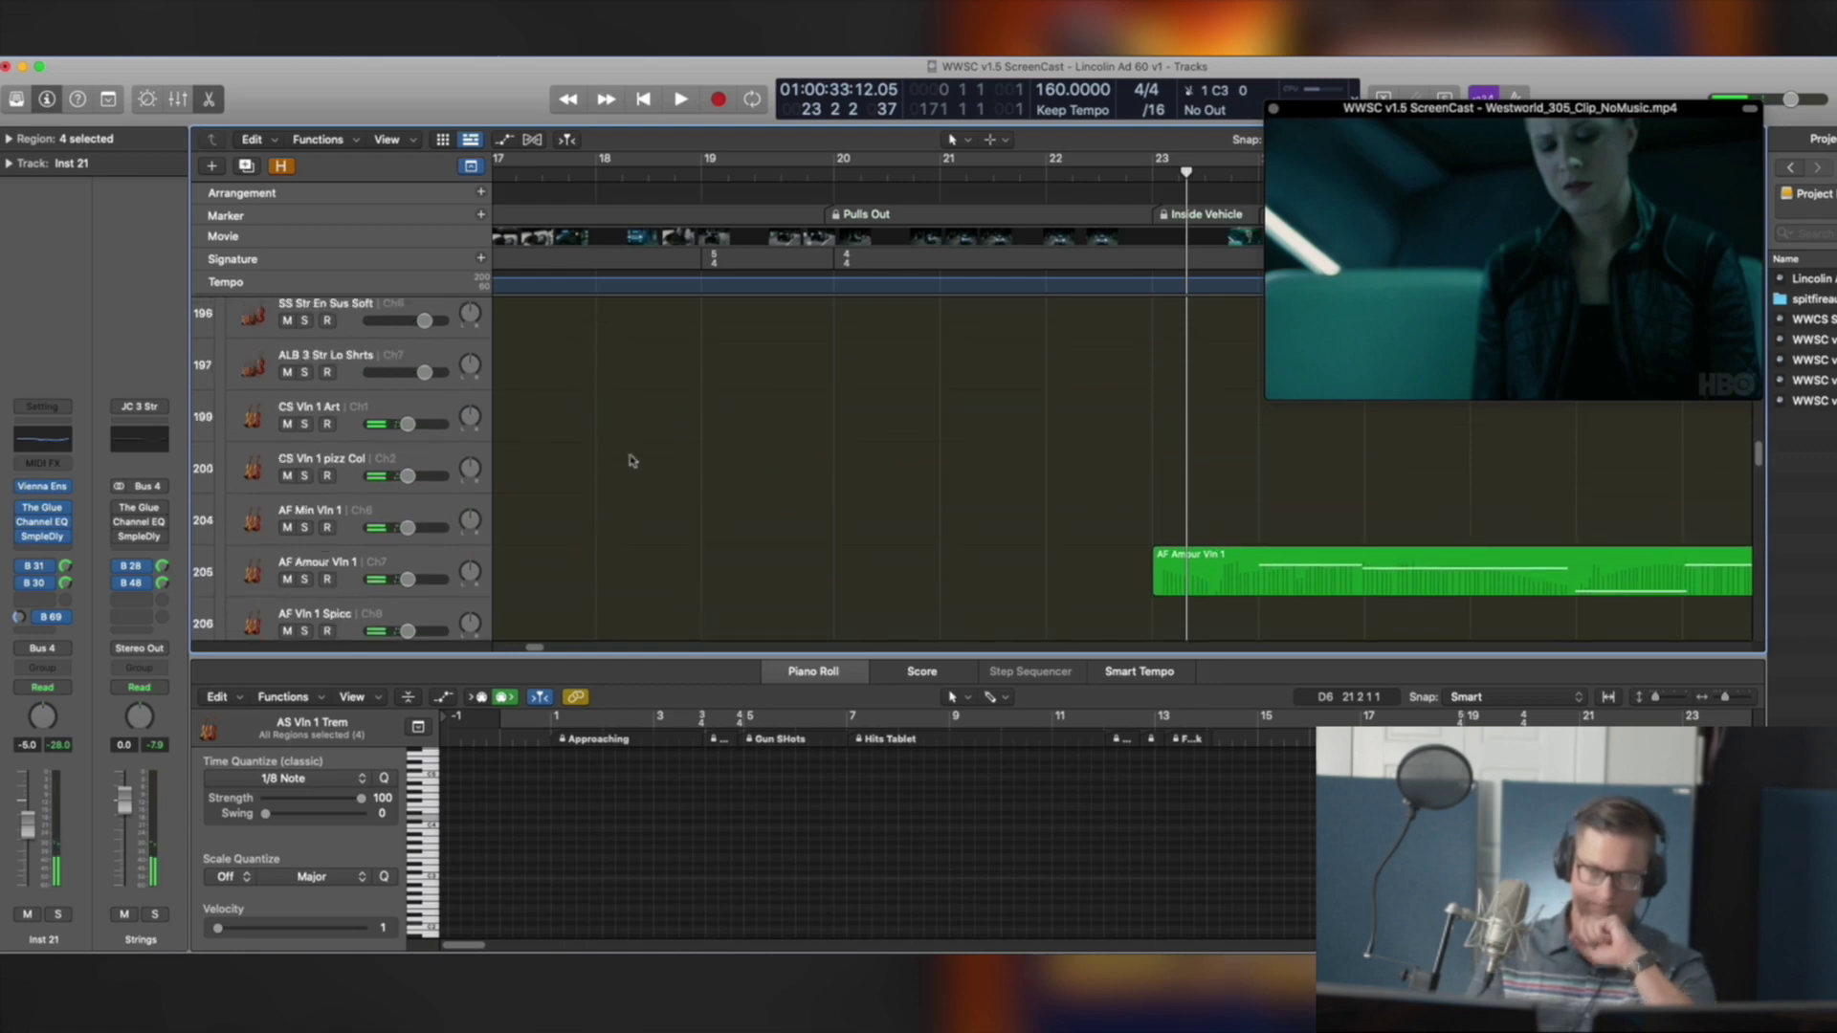
click(431, 517)
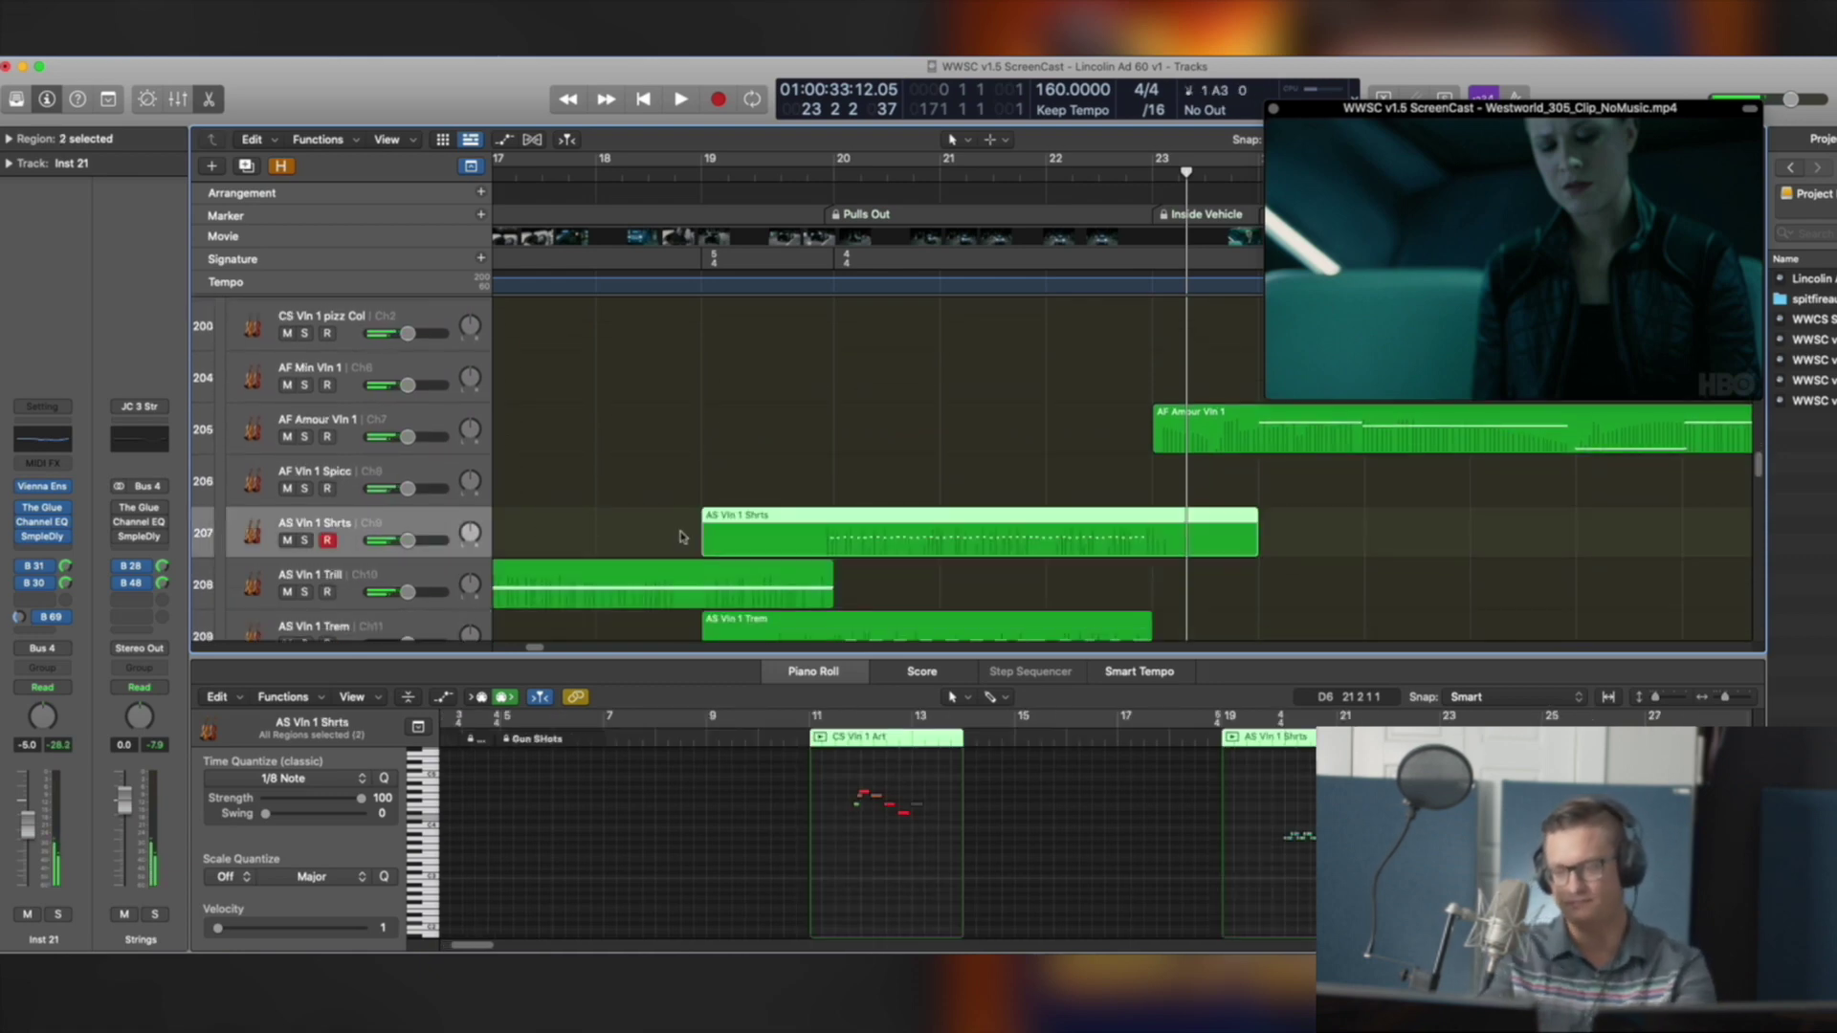
Select only the AS Vln 1 Shrts region at bar 19 and audition it soloed up to the end of bar 21
drag(788, 470, 880, 563)
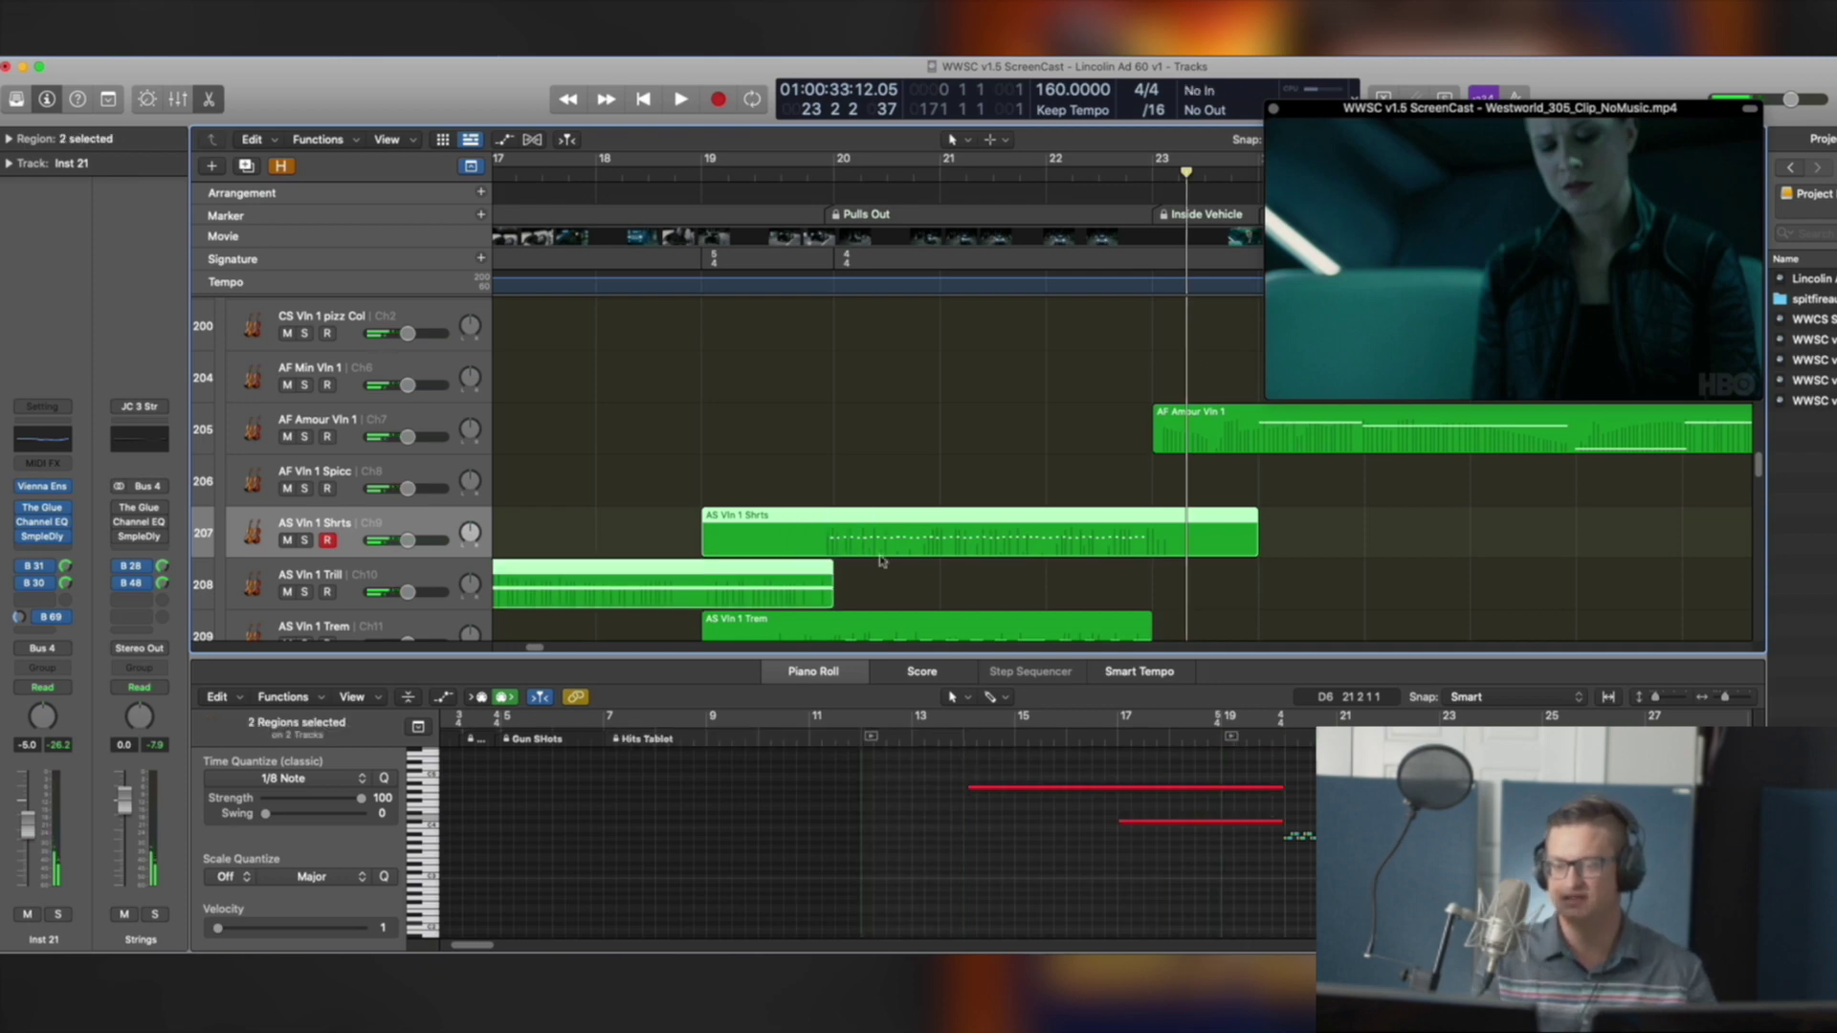
key(ctrl+s)
drag(887, 471, 898, 563)
key(space)
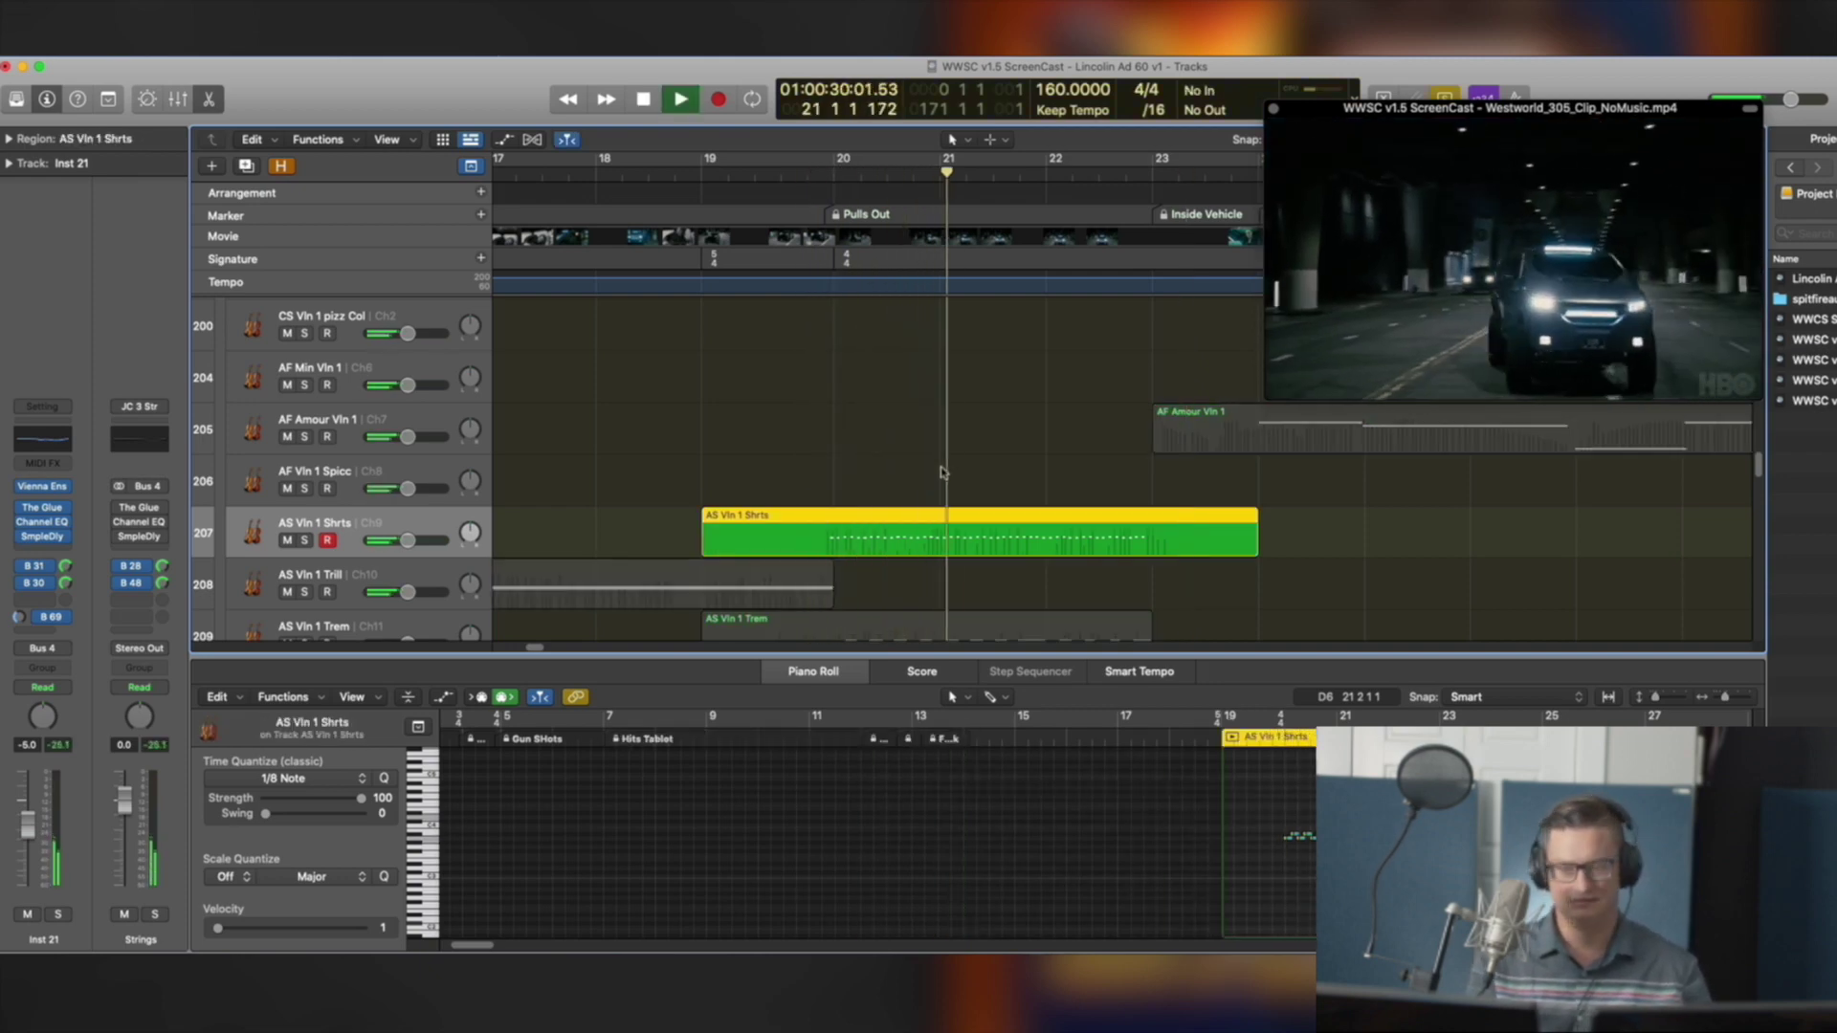
key(space)
scroll(1021, 467, down, 3)
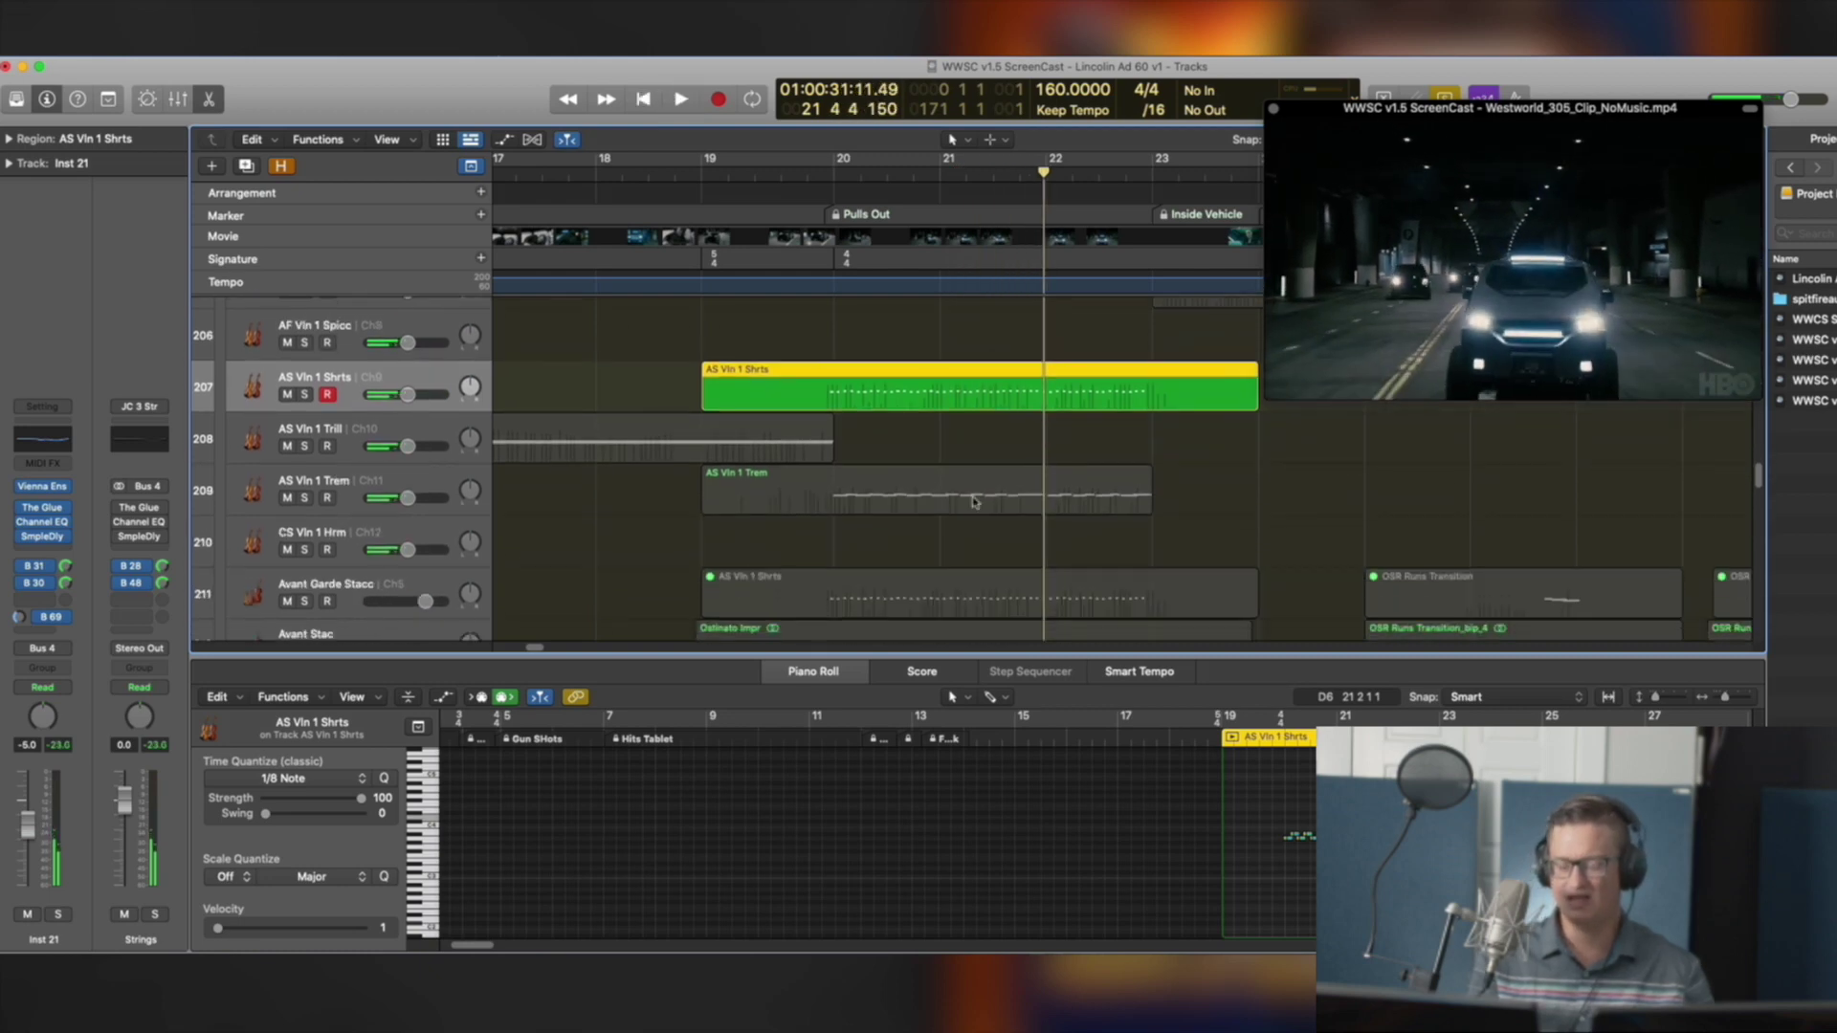
Select the AS Vln 1 Shrts, AS Vln 1 Trem and Ostinato Impr regions together for soloing
key(ctrl+s)
scroll(933, 503, down, 2)
click(1014, 419)
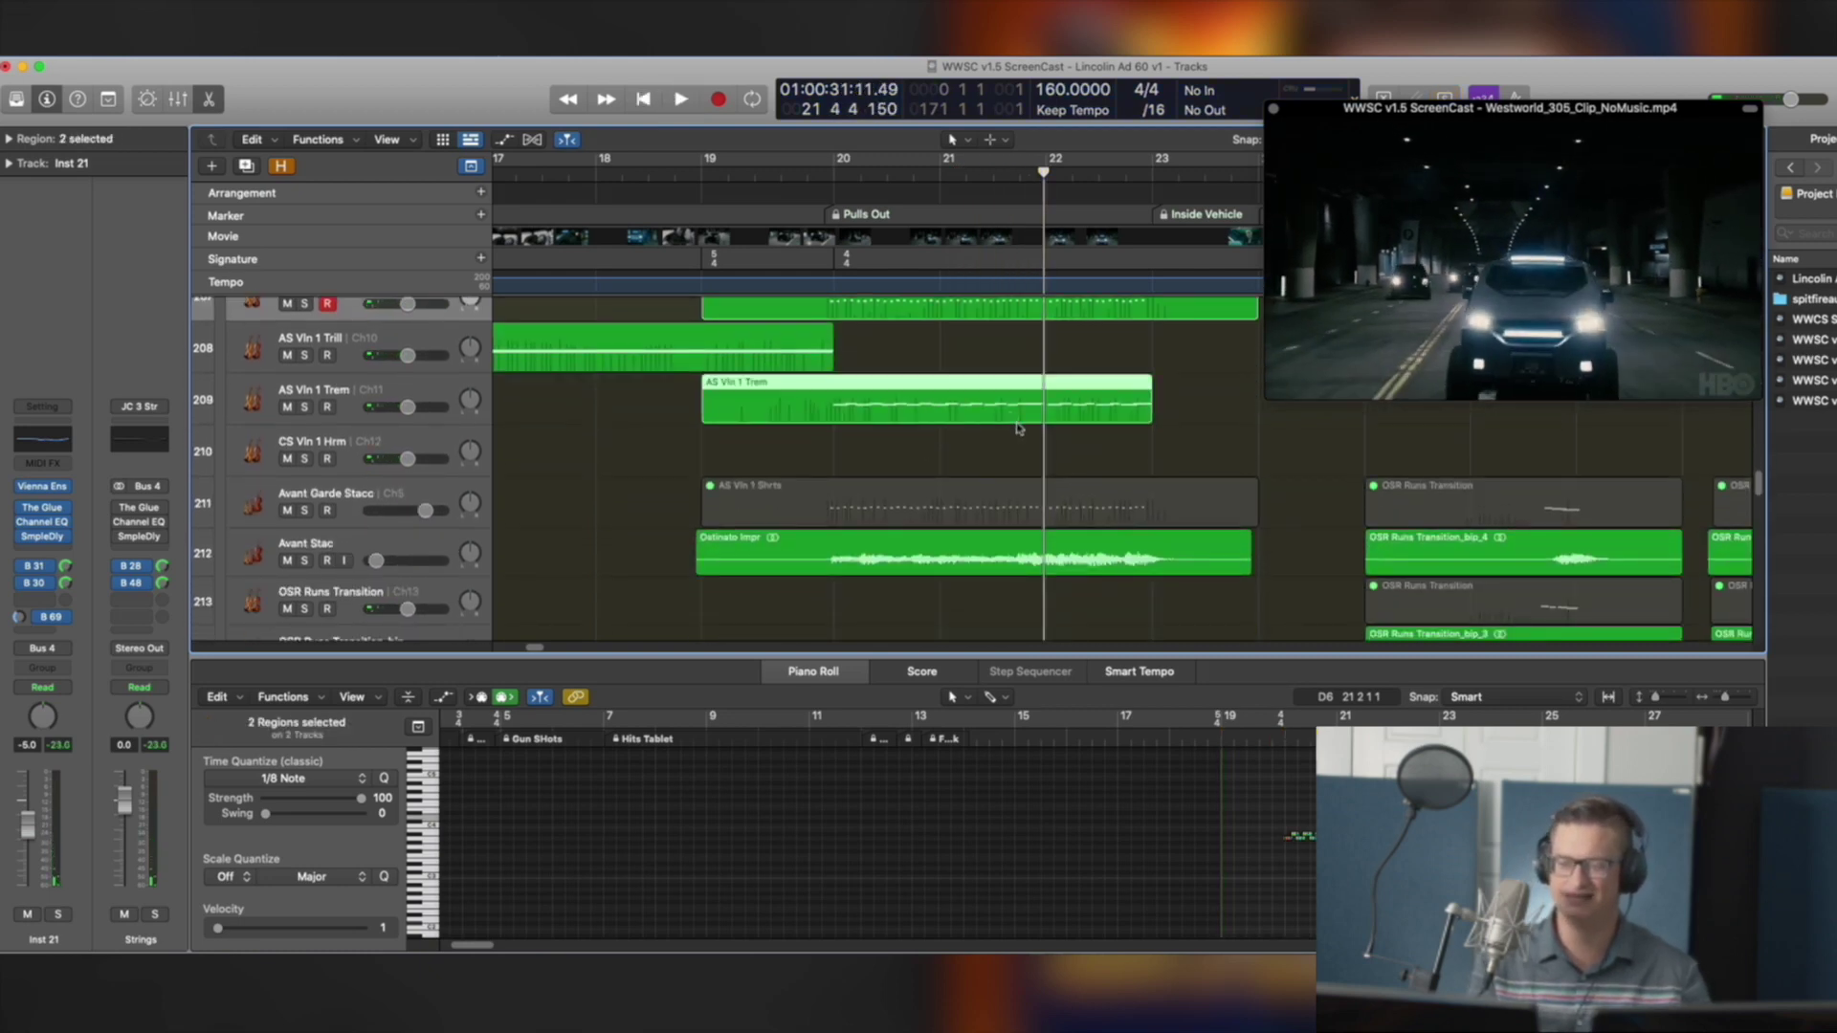
shift+click(945, 561)
click(842, 330)
scroll(842, 325, up, 1)
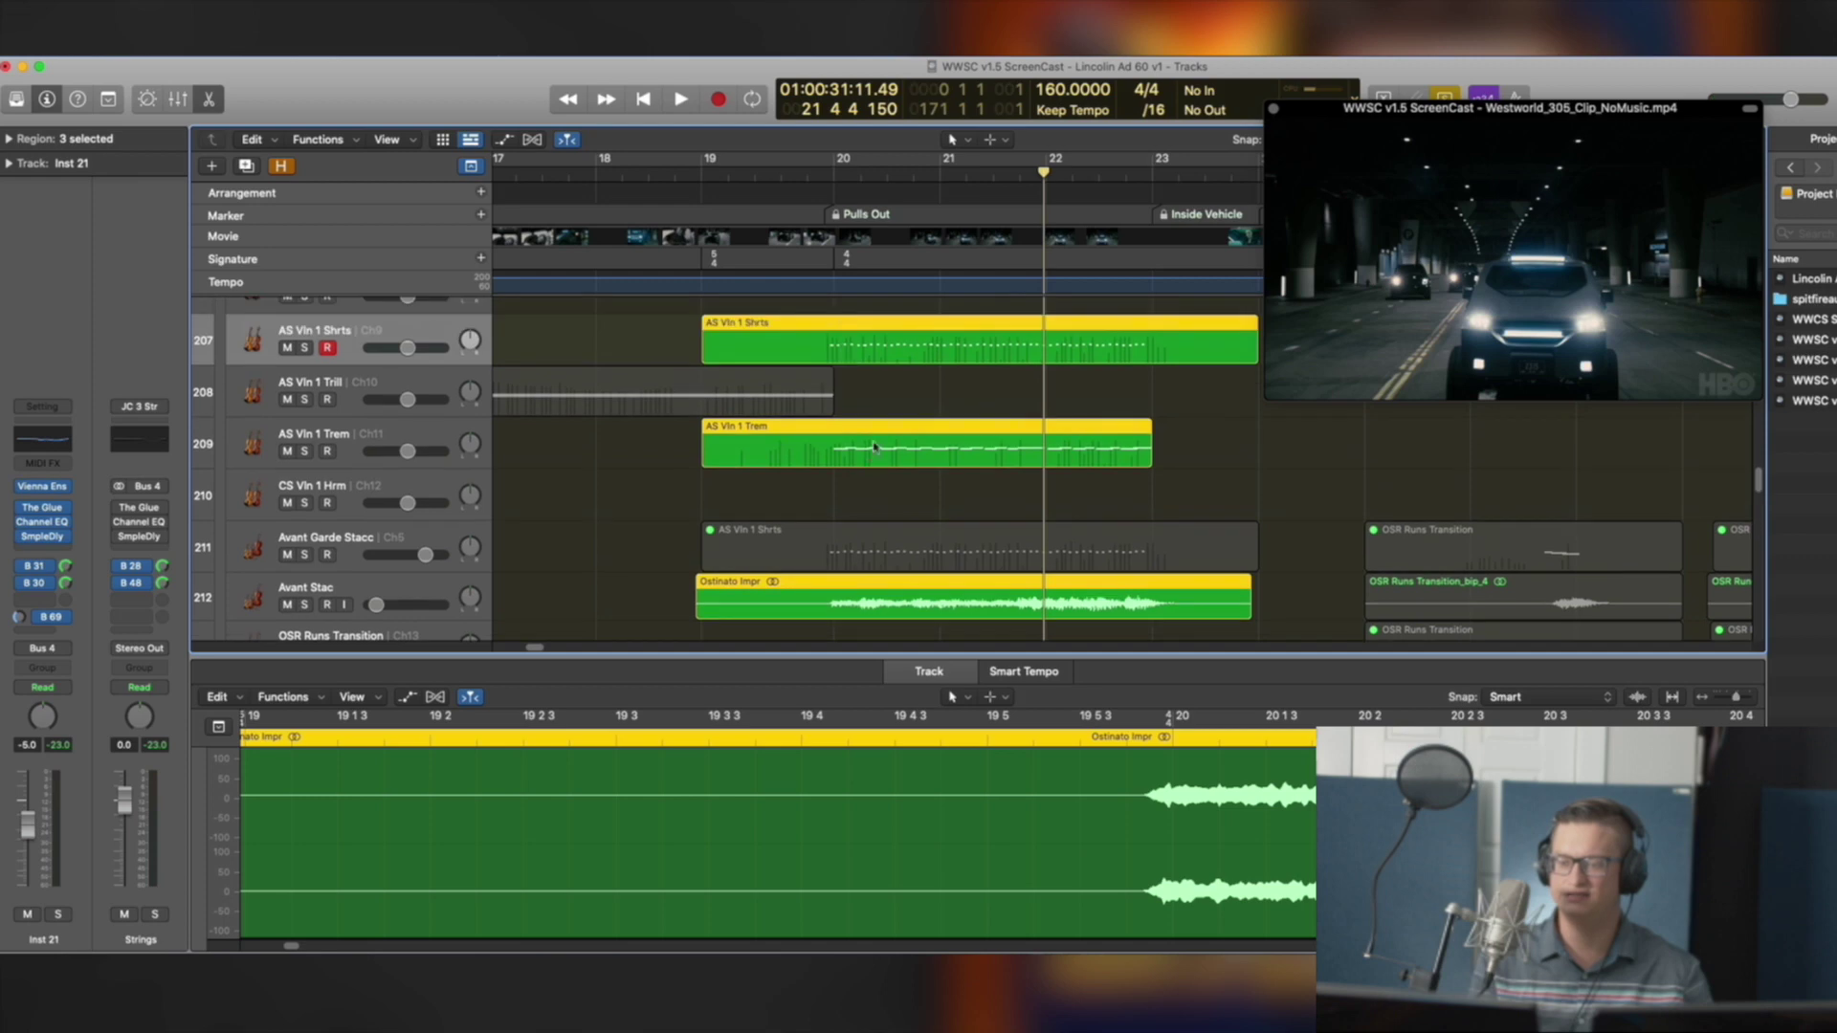
Reduce the selection to the AS Vln 1 Shrts and AS Vln 1 Trem regions and audition them soloed from just before bar 20 to bar 23
click(921, 465)
shift+click(946, 323)
click(806, 174)
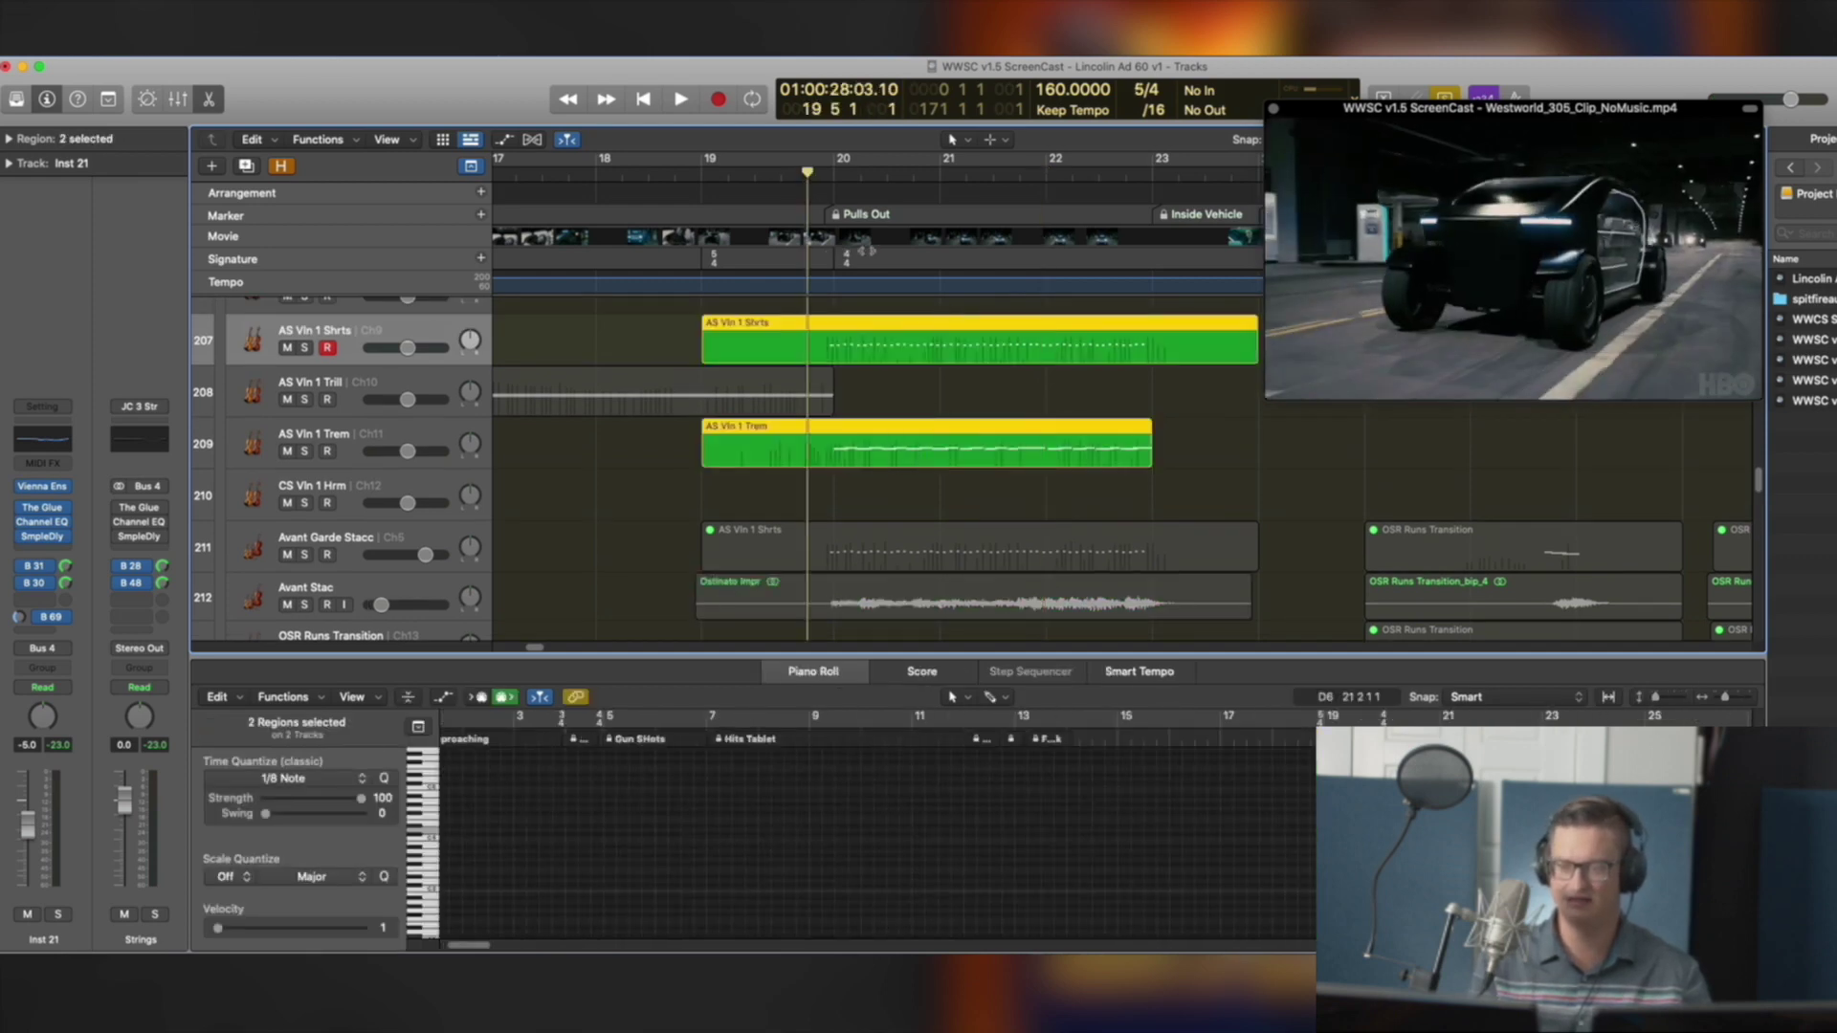
key(space)
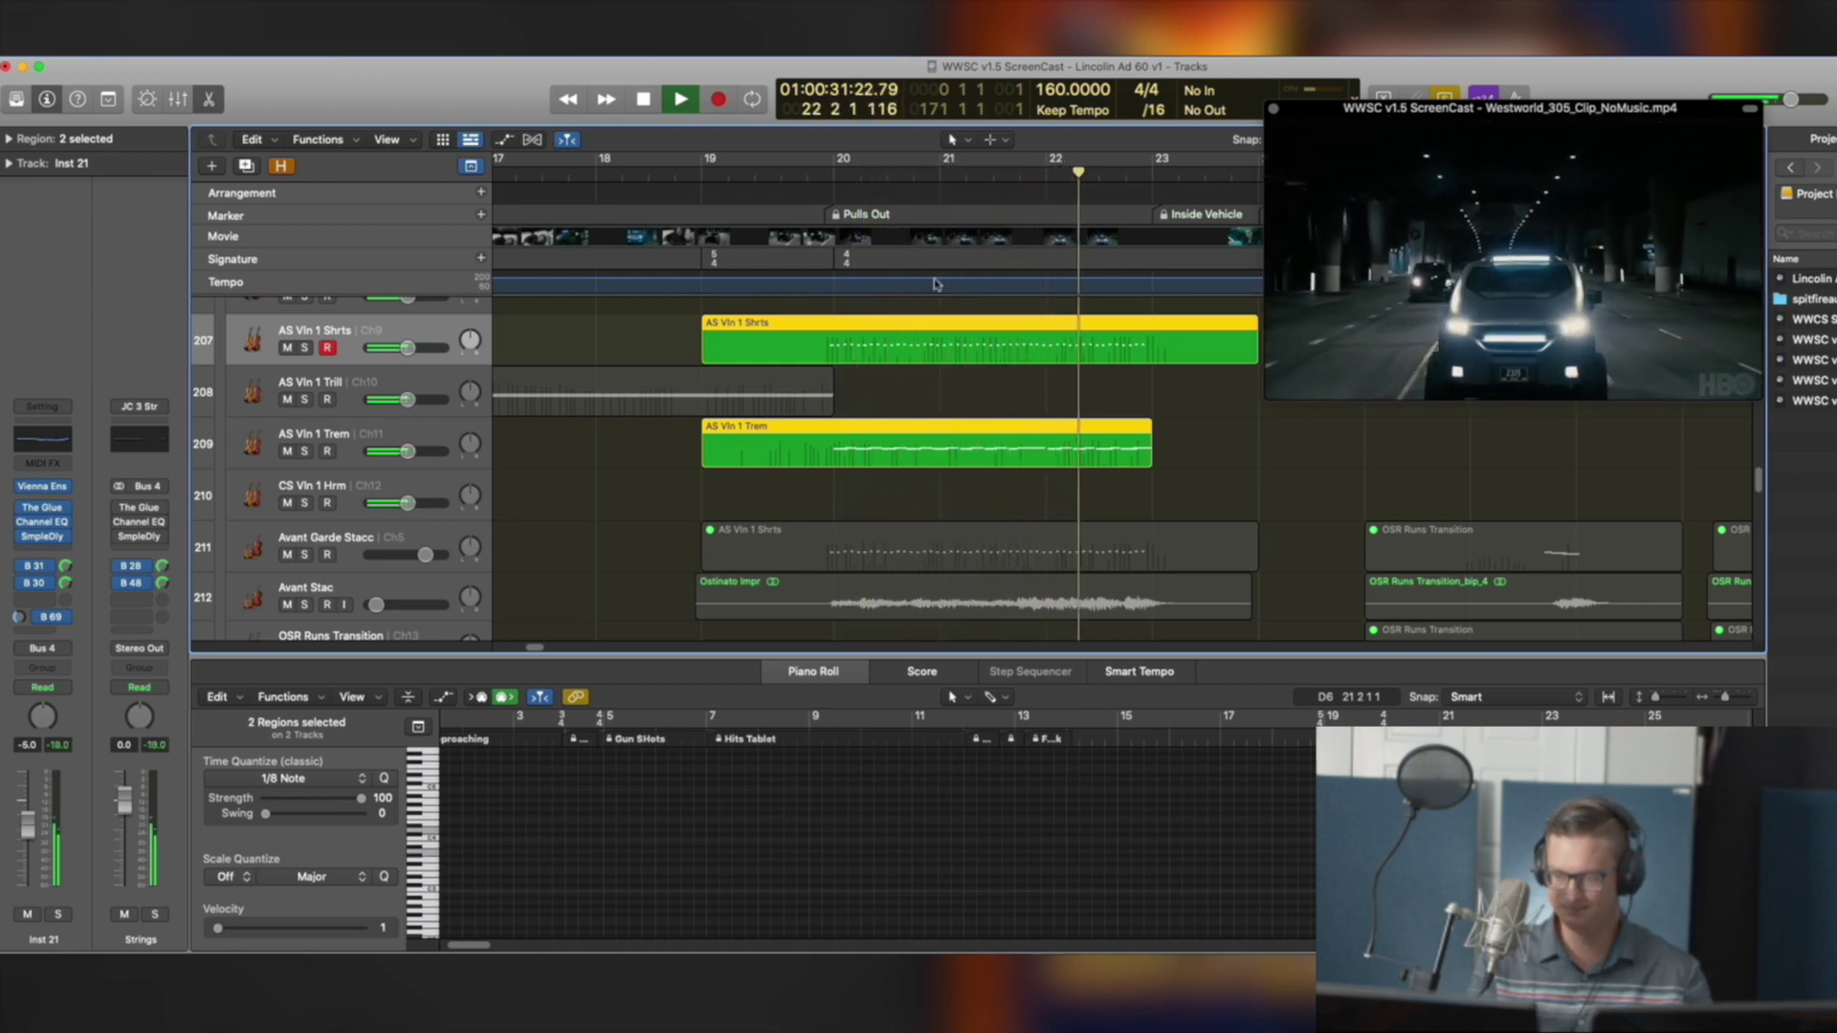
key(space)
Add the Ostinato Impr region to the selection, play all three soloed from just before bar 20, and zoom back out
shift+click(1028, 604)
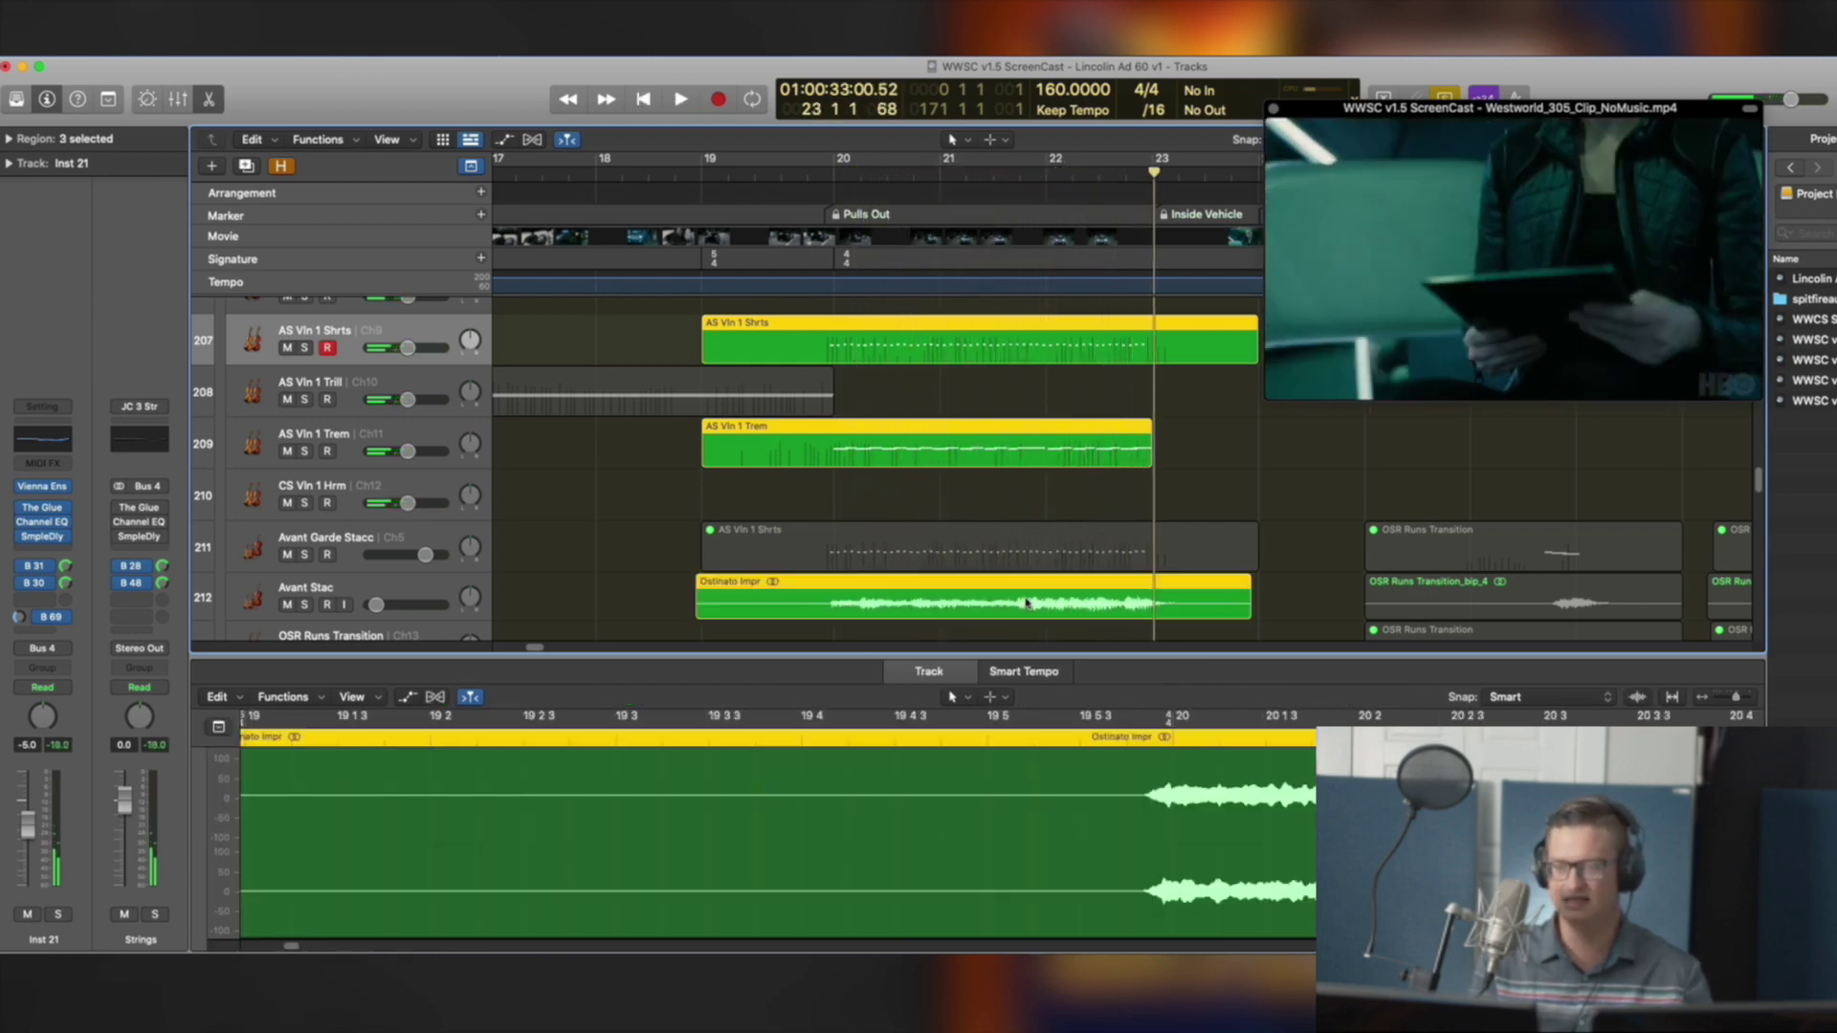
click(821, 181)
key(space)
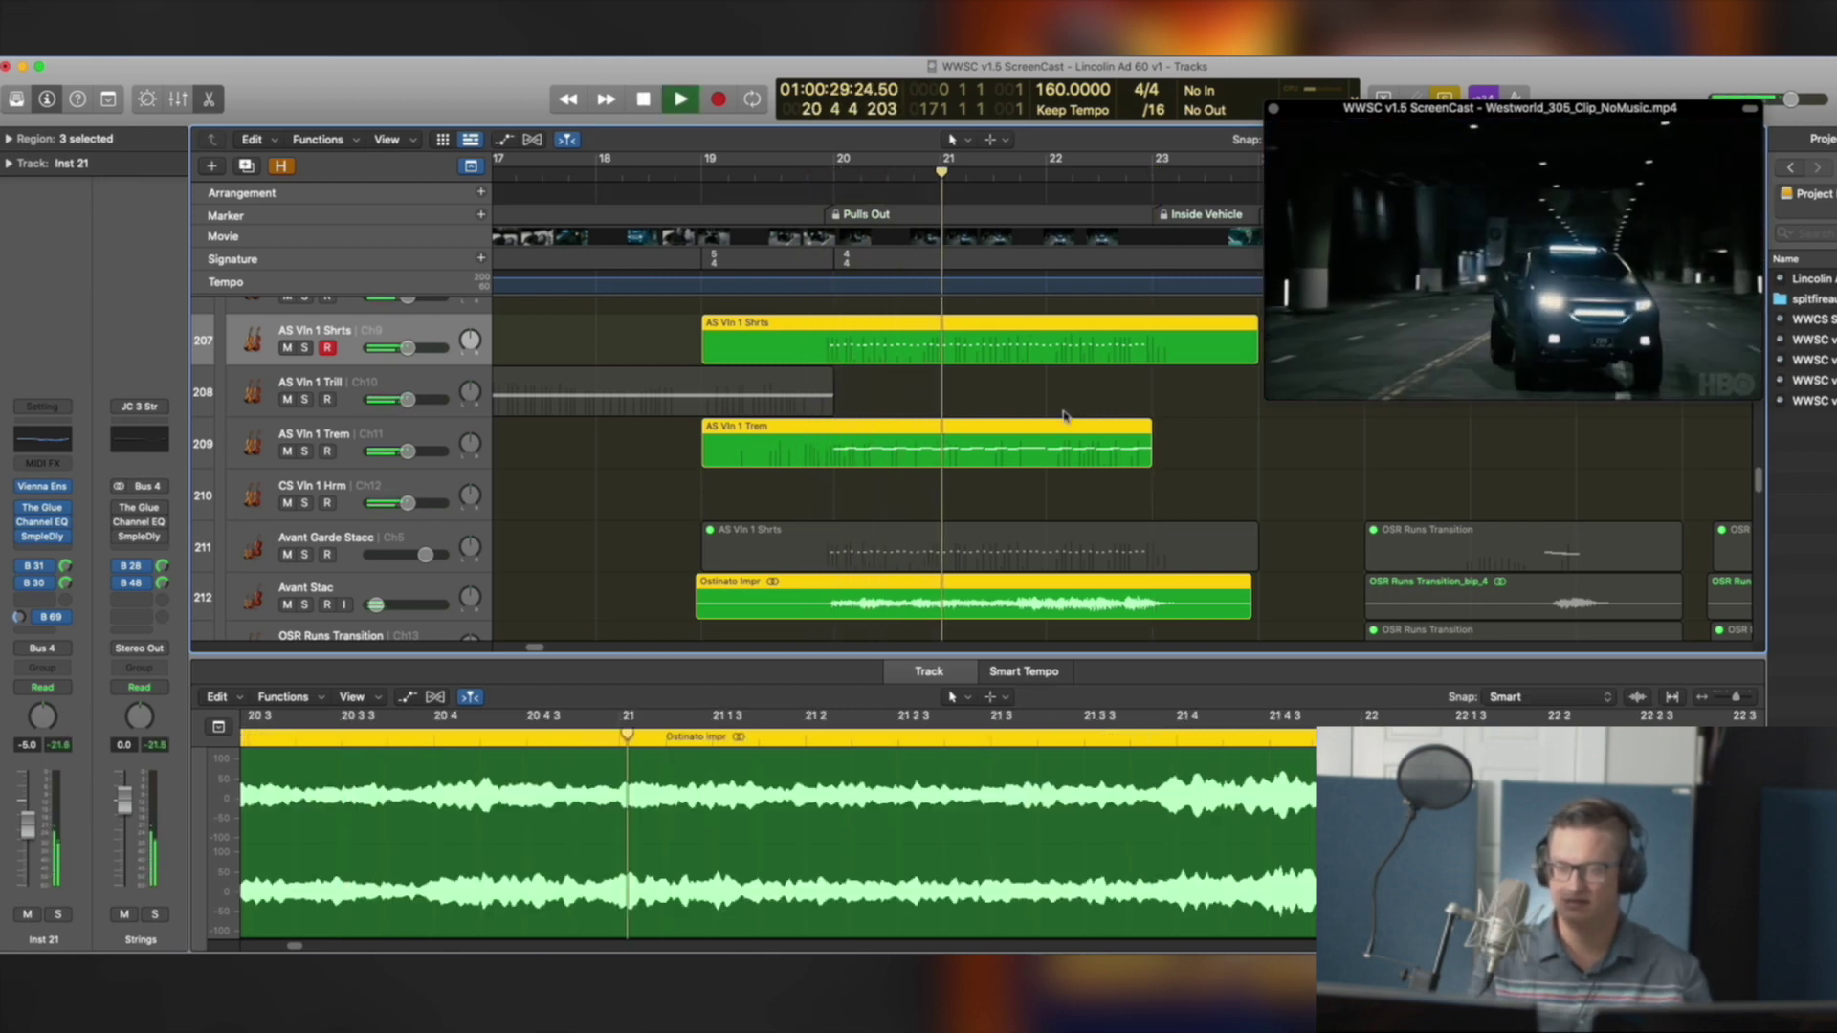
key(z)
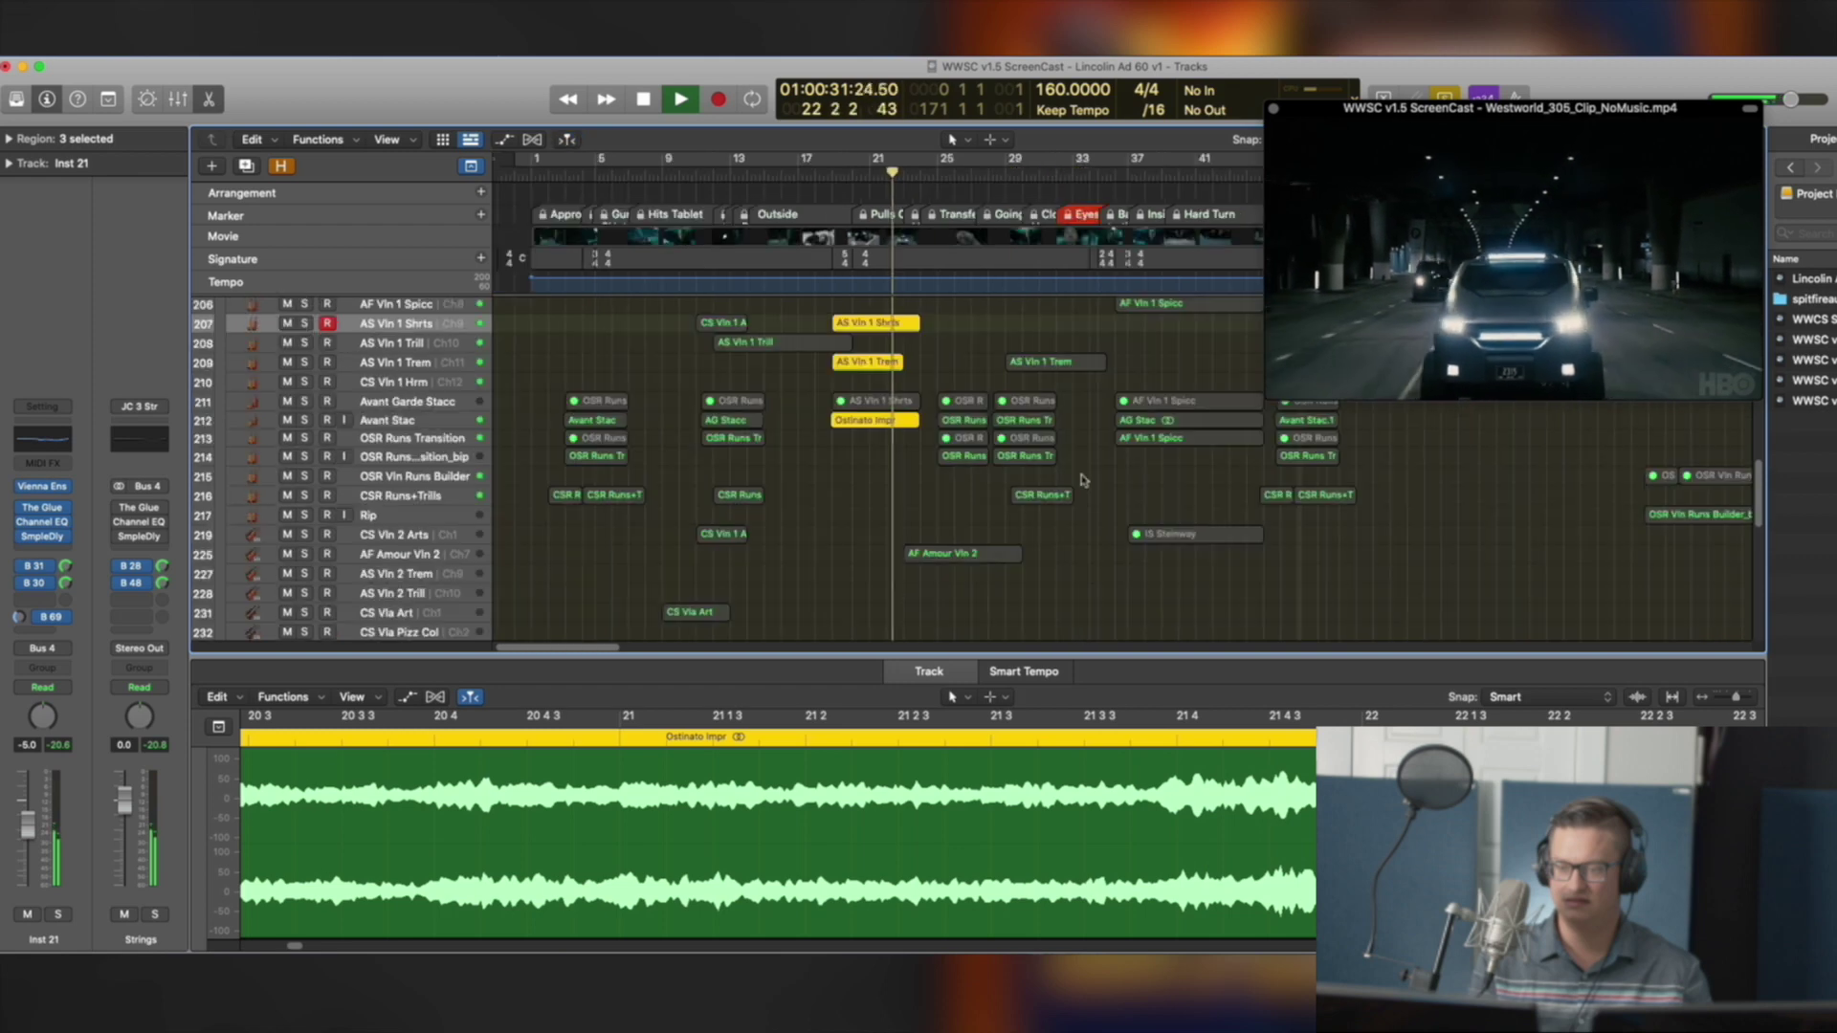
Stop playback, collapse the Brass stack and expand the WW stack
key(space)
scroll(881, 453, up, 10)
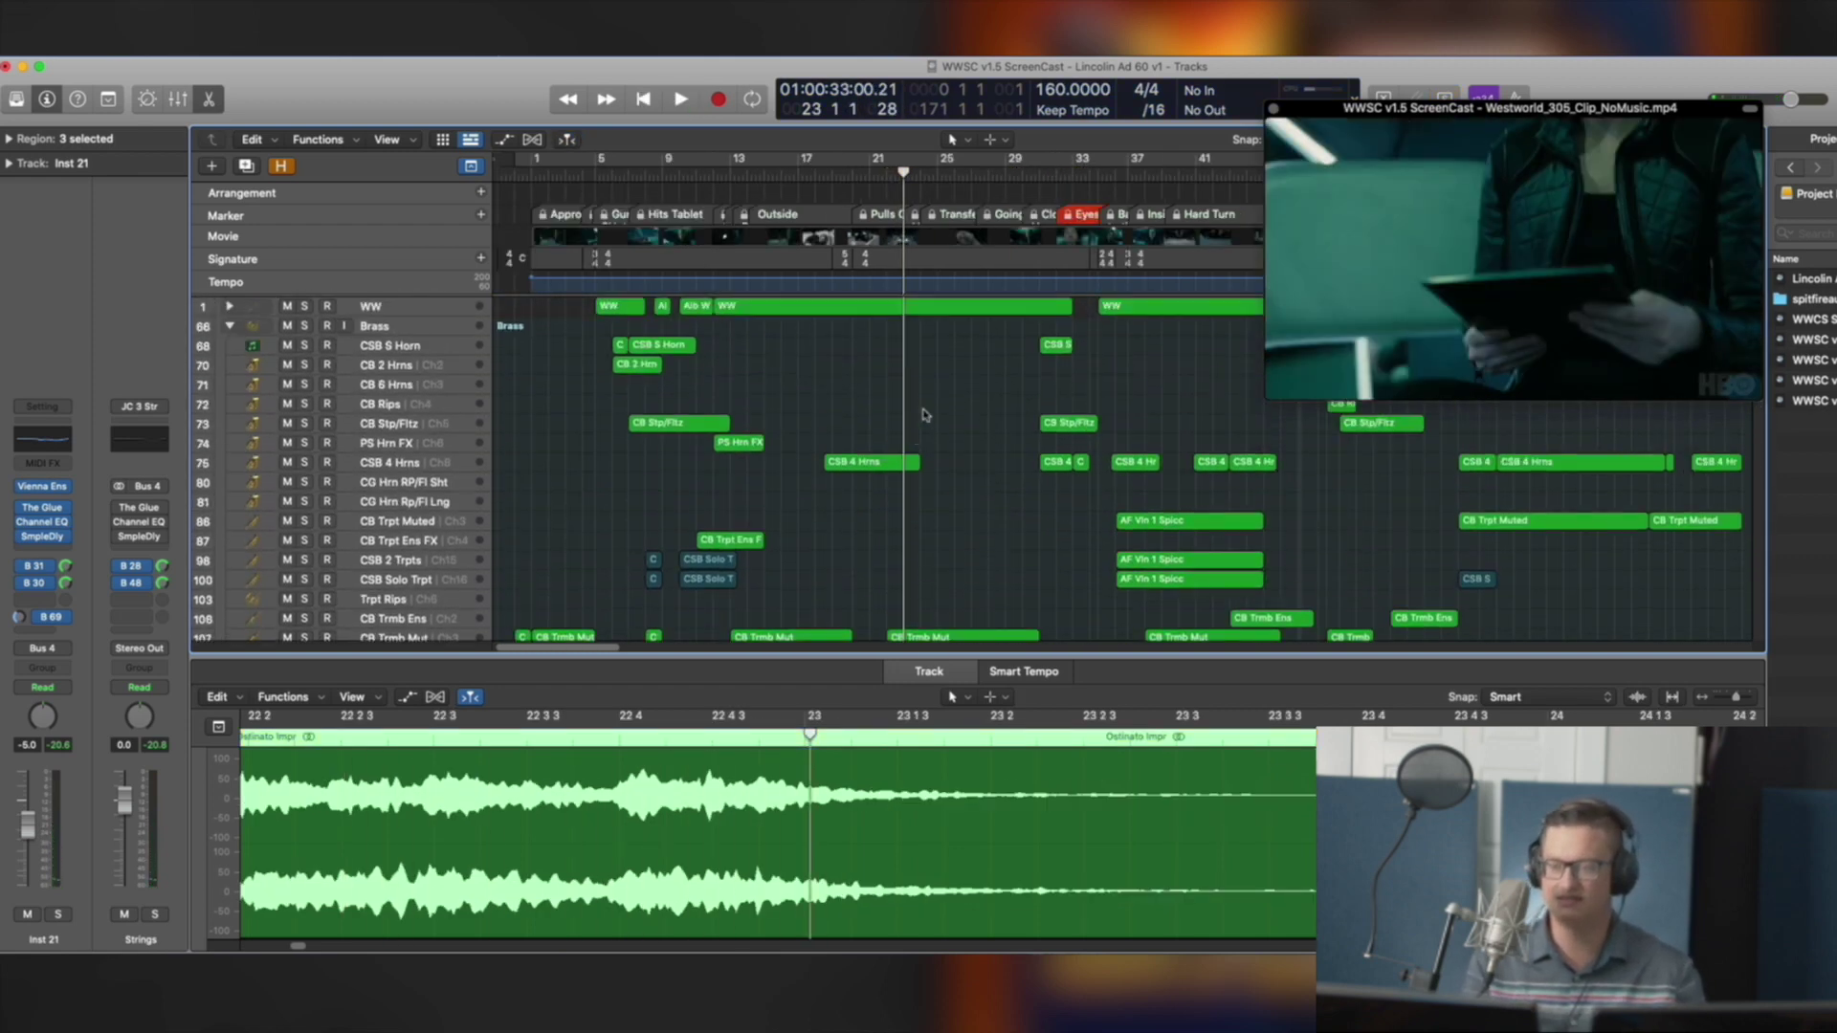
click(230, 326)
click(229, 306)
Select the Alb WW Hi Sht region at bar 19, audition it soloed up to bar 20, and turn solo off
click(876, 325)
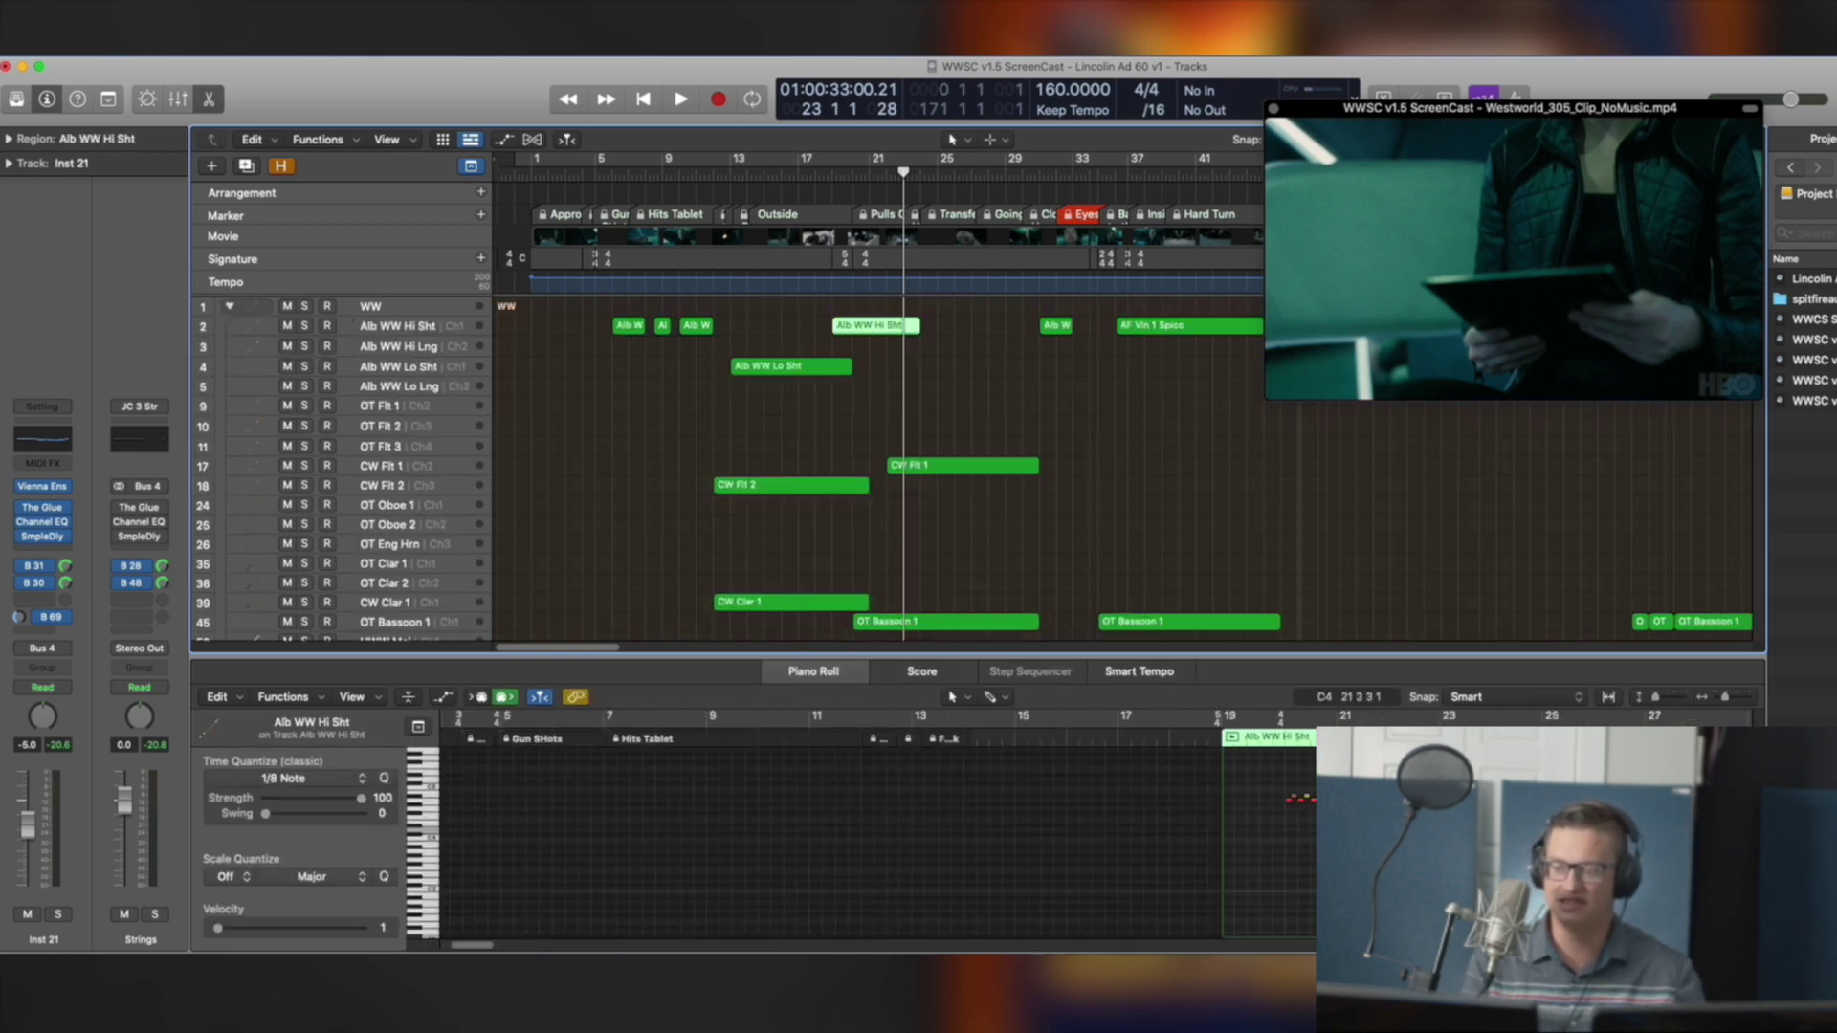
key(ctrl+s)
key(shift+Return)
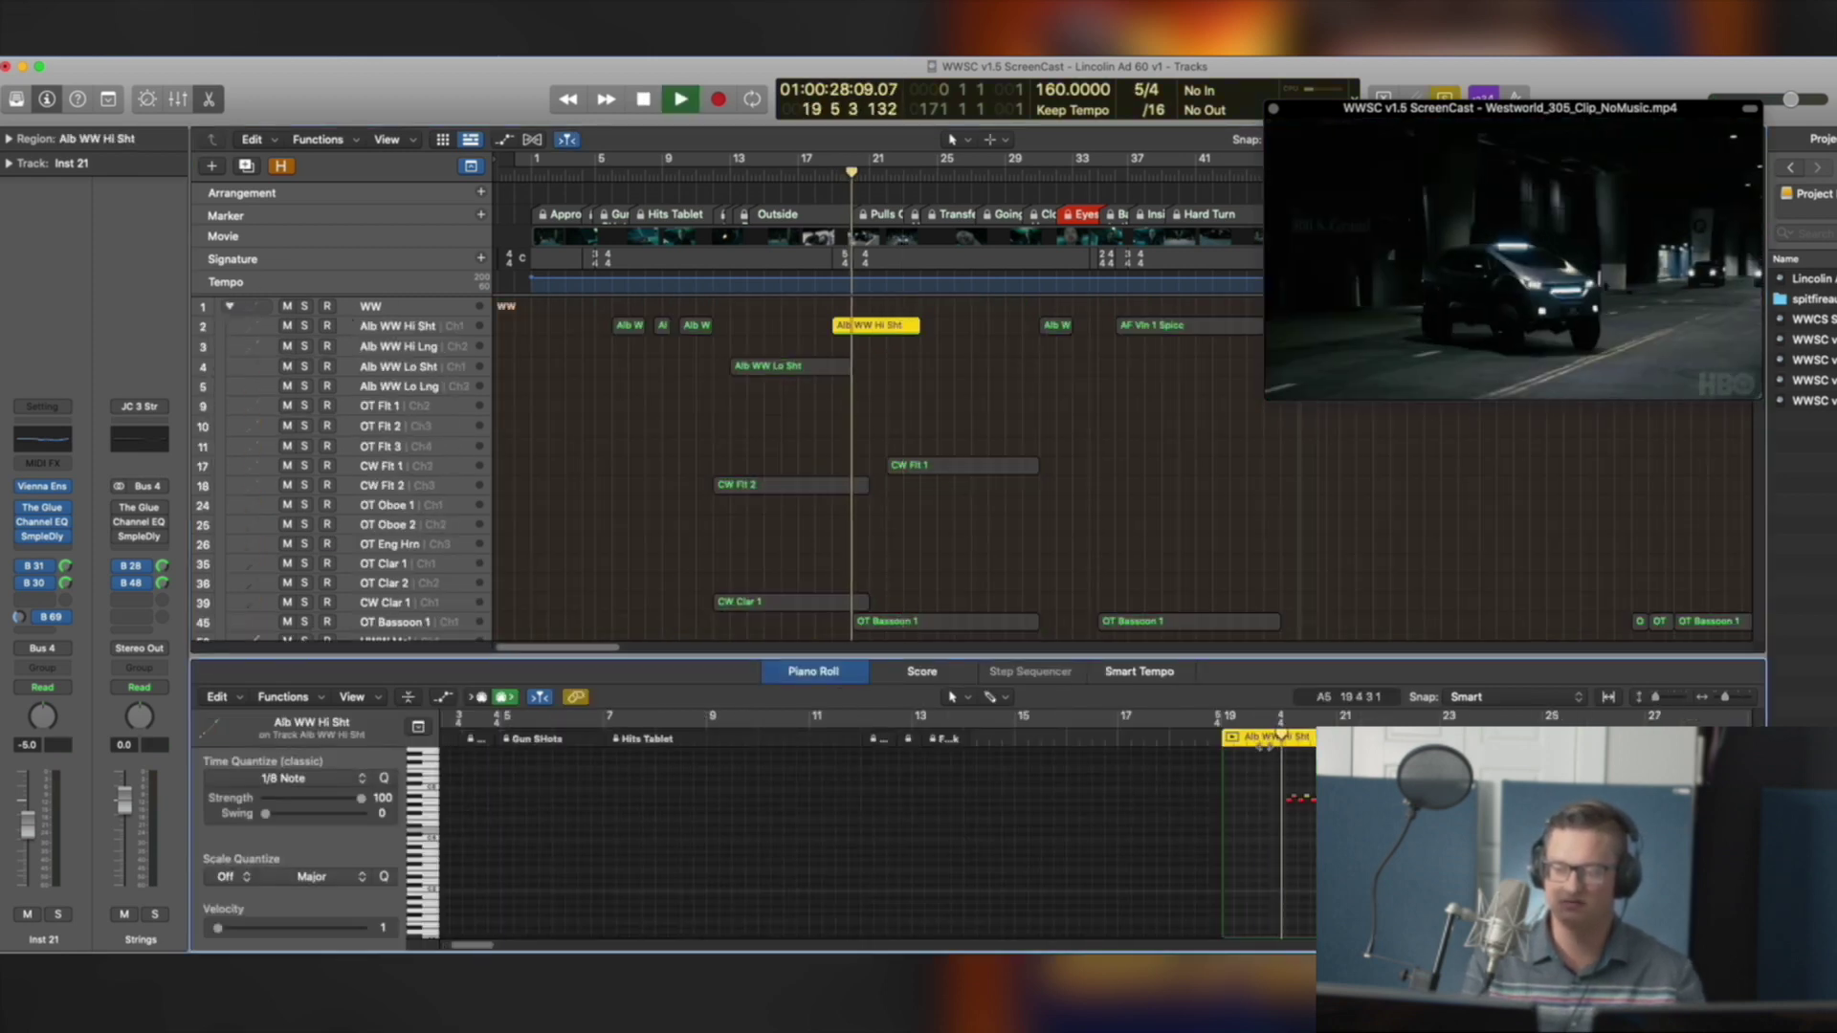
key(ctrl+s)
key(space)
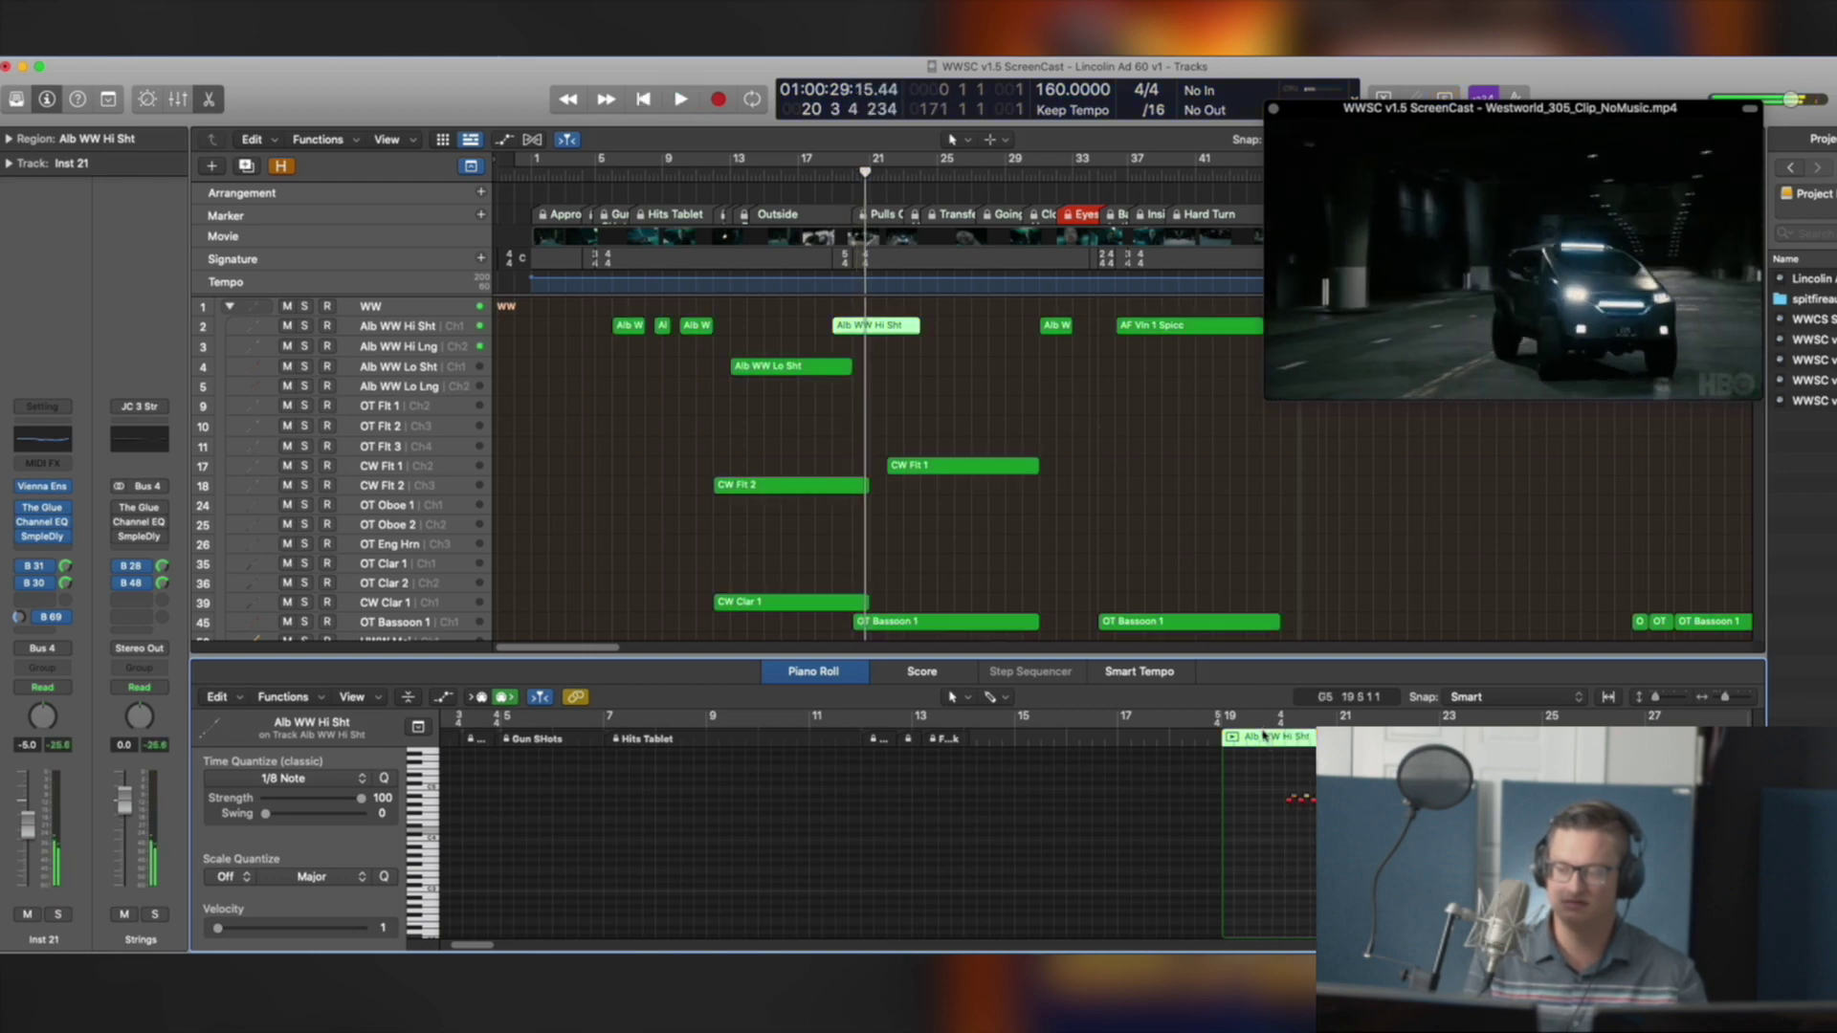
Play the full arrangement from the start of the Alb WW Hi Sht region to bar 23, checking the lower woodwind tracks
key(shift+Return)
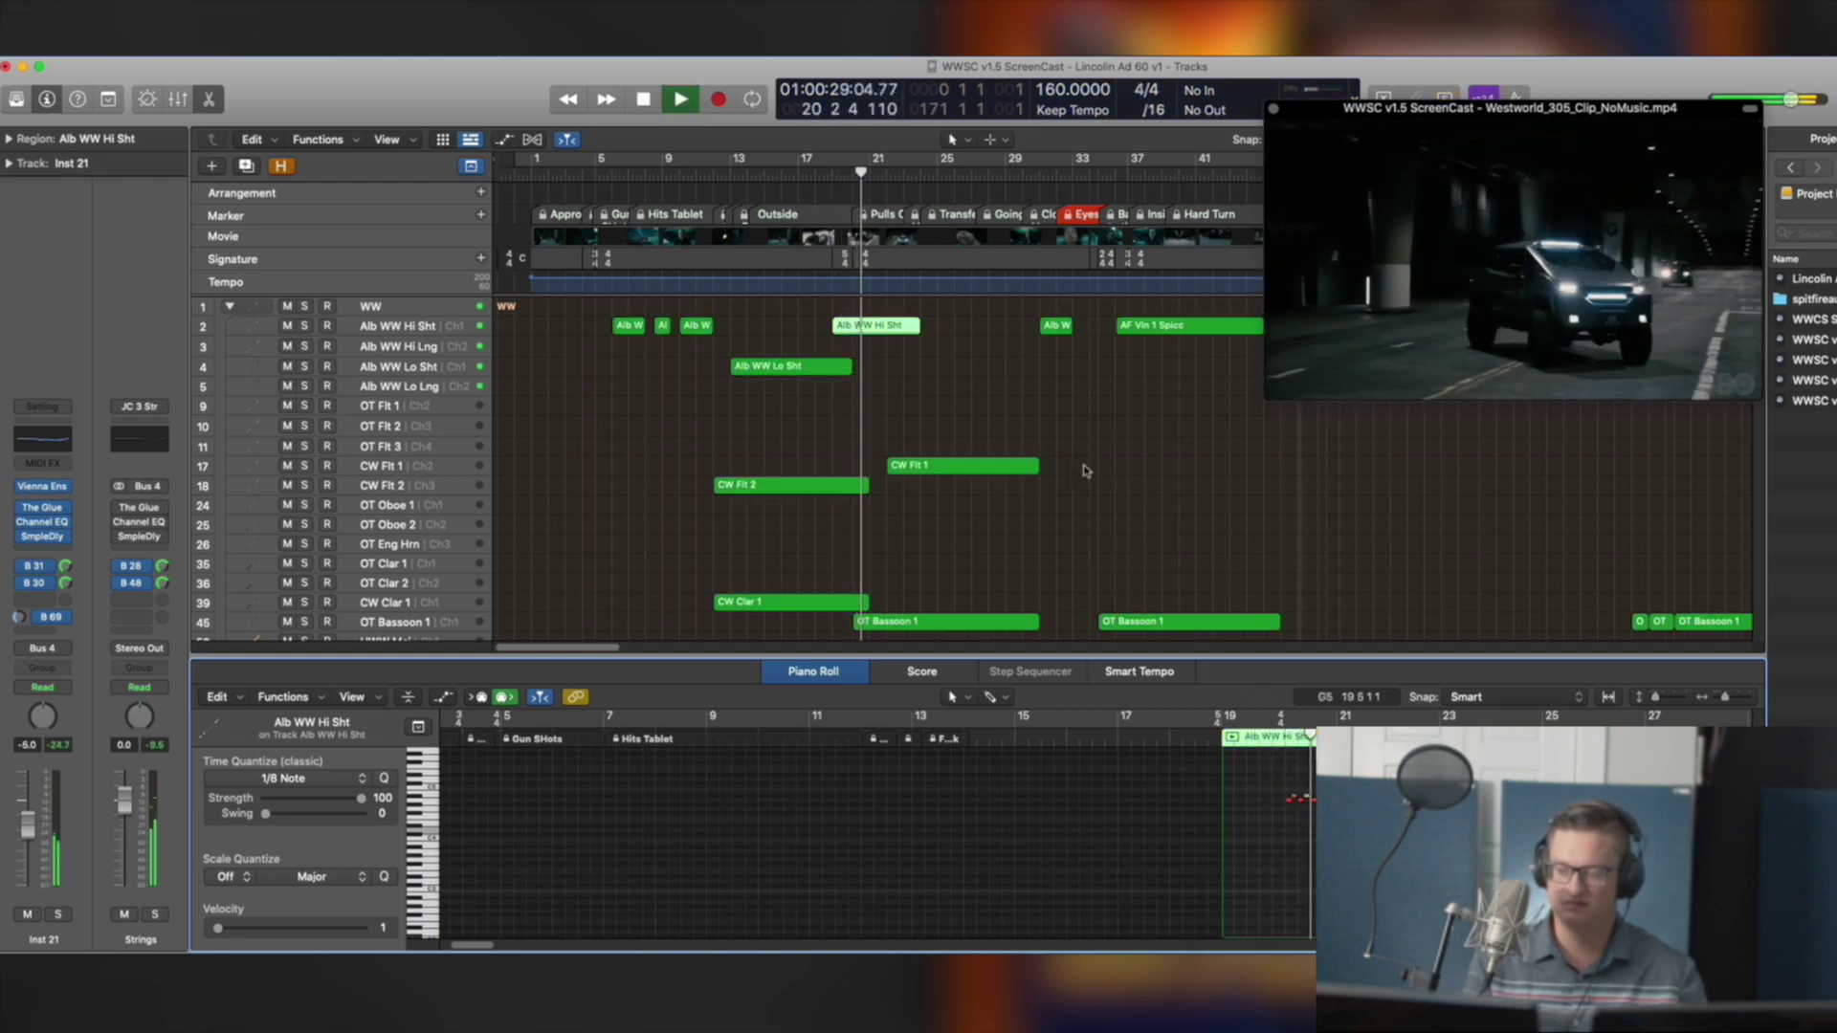
scroll(1086, 471, down, 5)
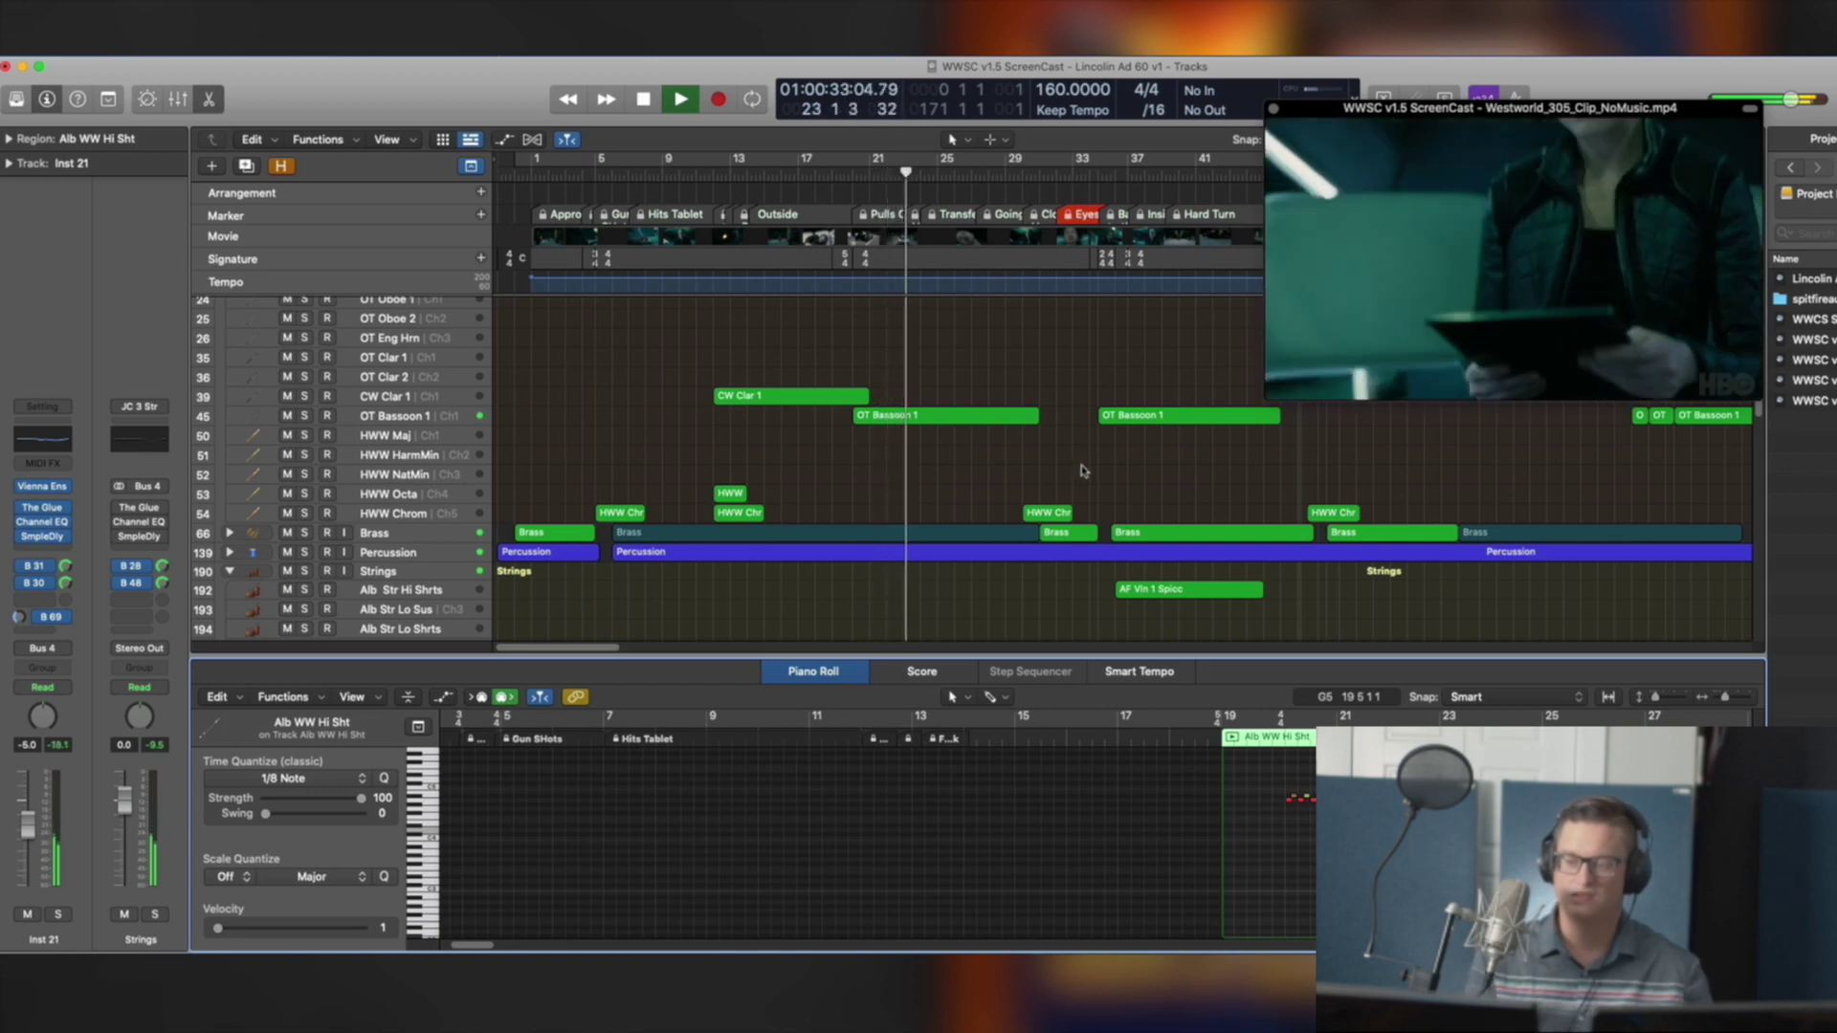
key(space)
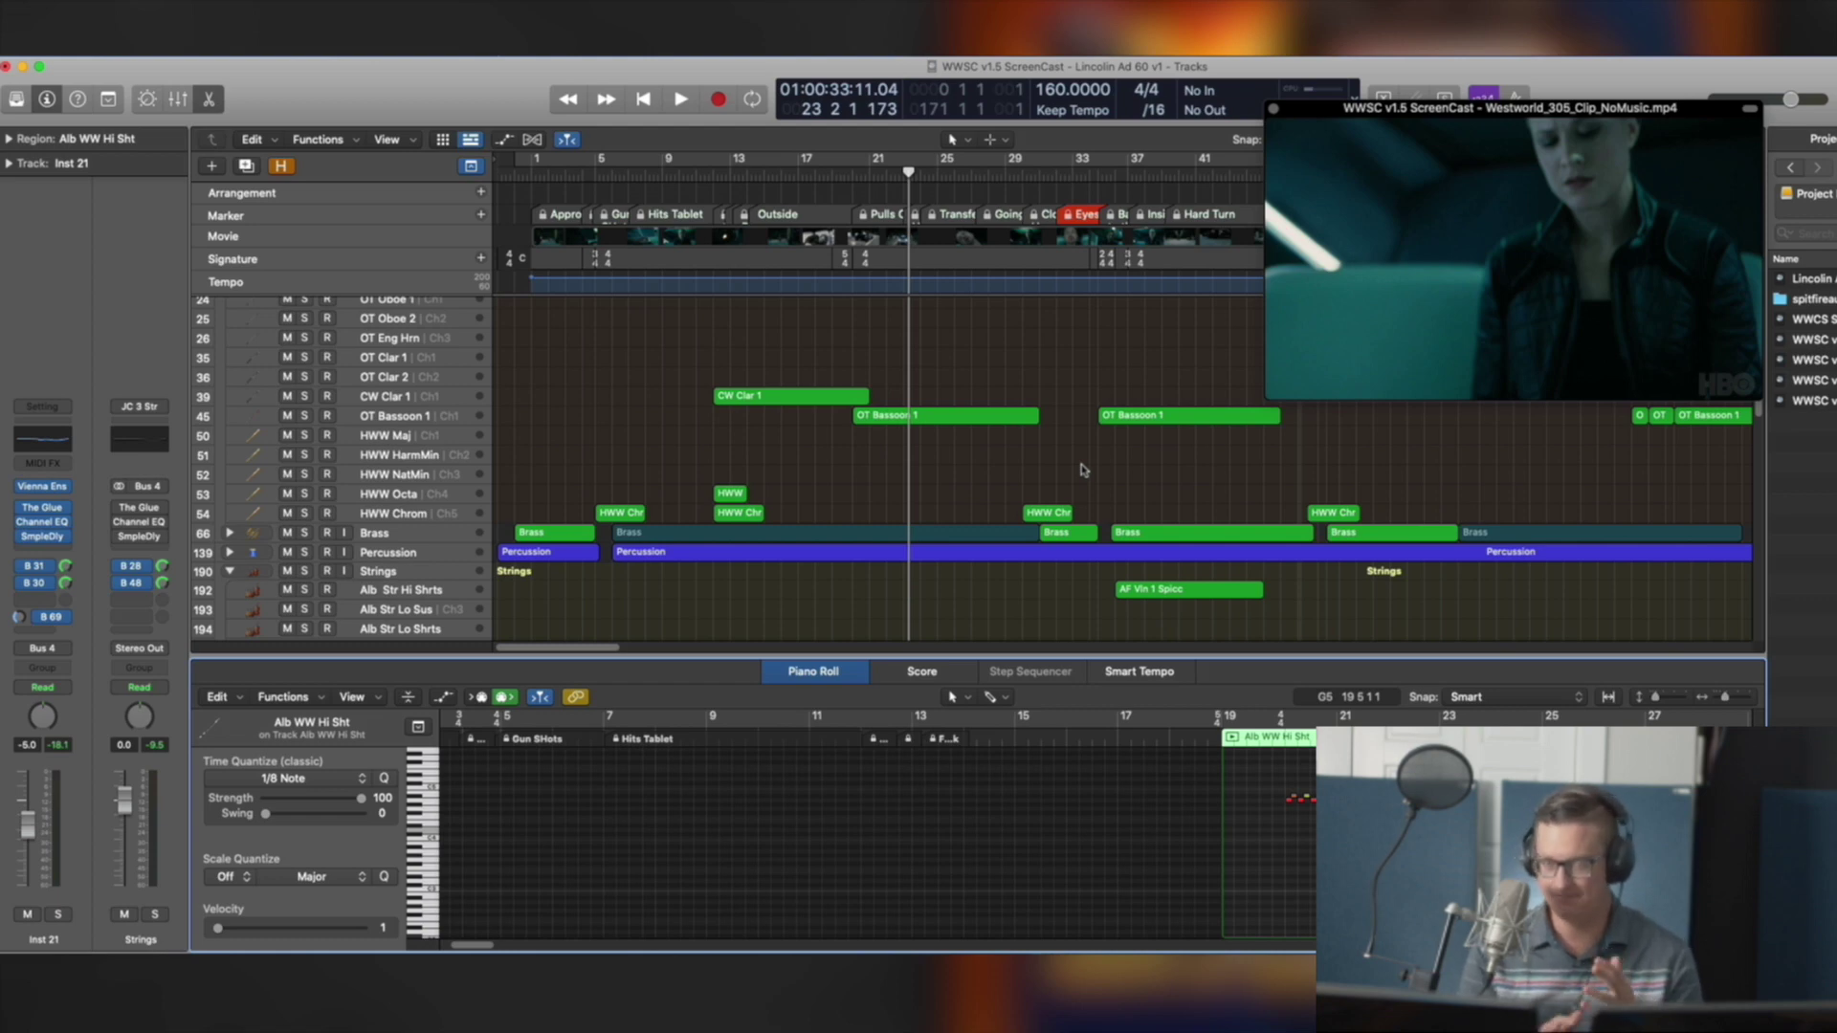
Resume playback from bar 23 and select the OT Bassoon 1 region starting near bar 20 to show its notes
scroll(1084, 468, down, 1)
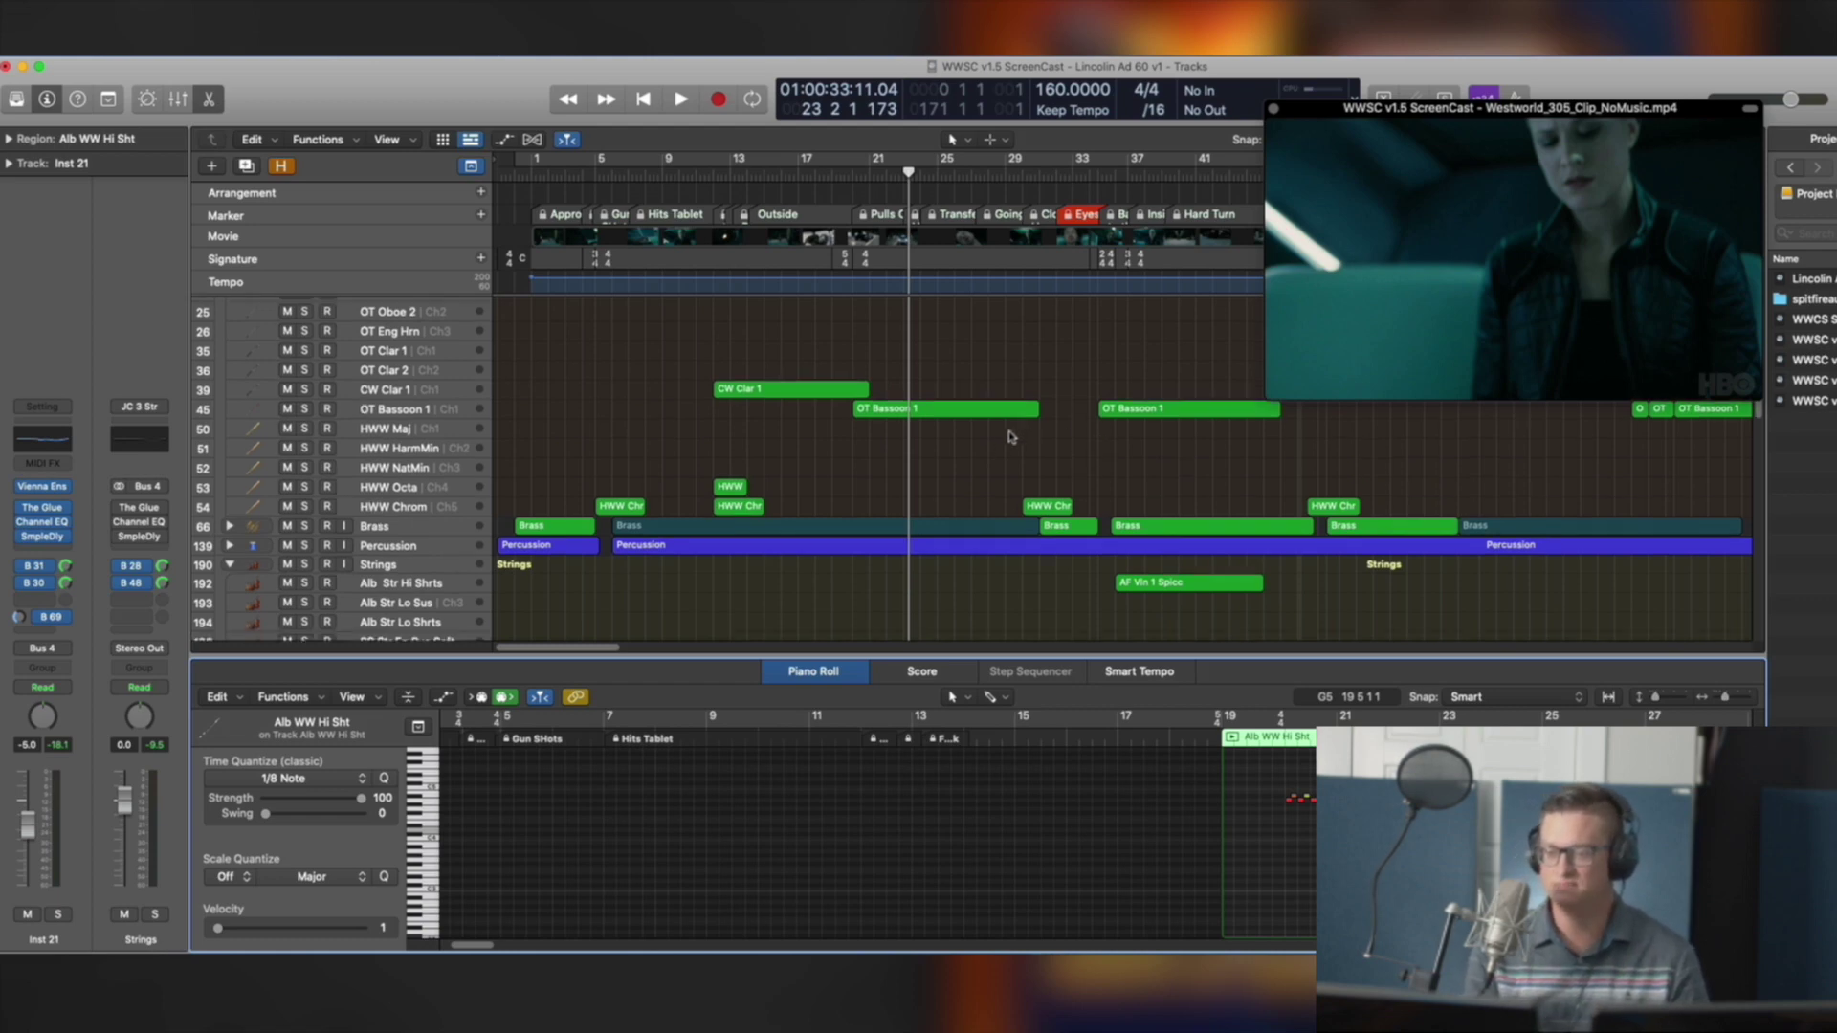
key(space)
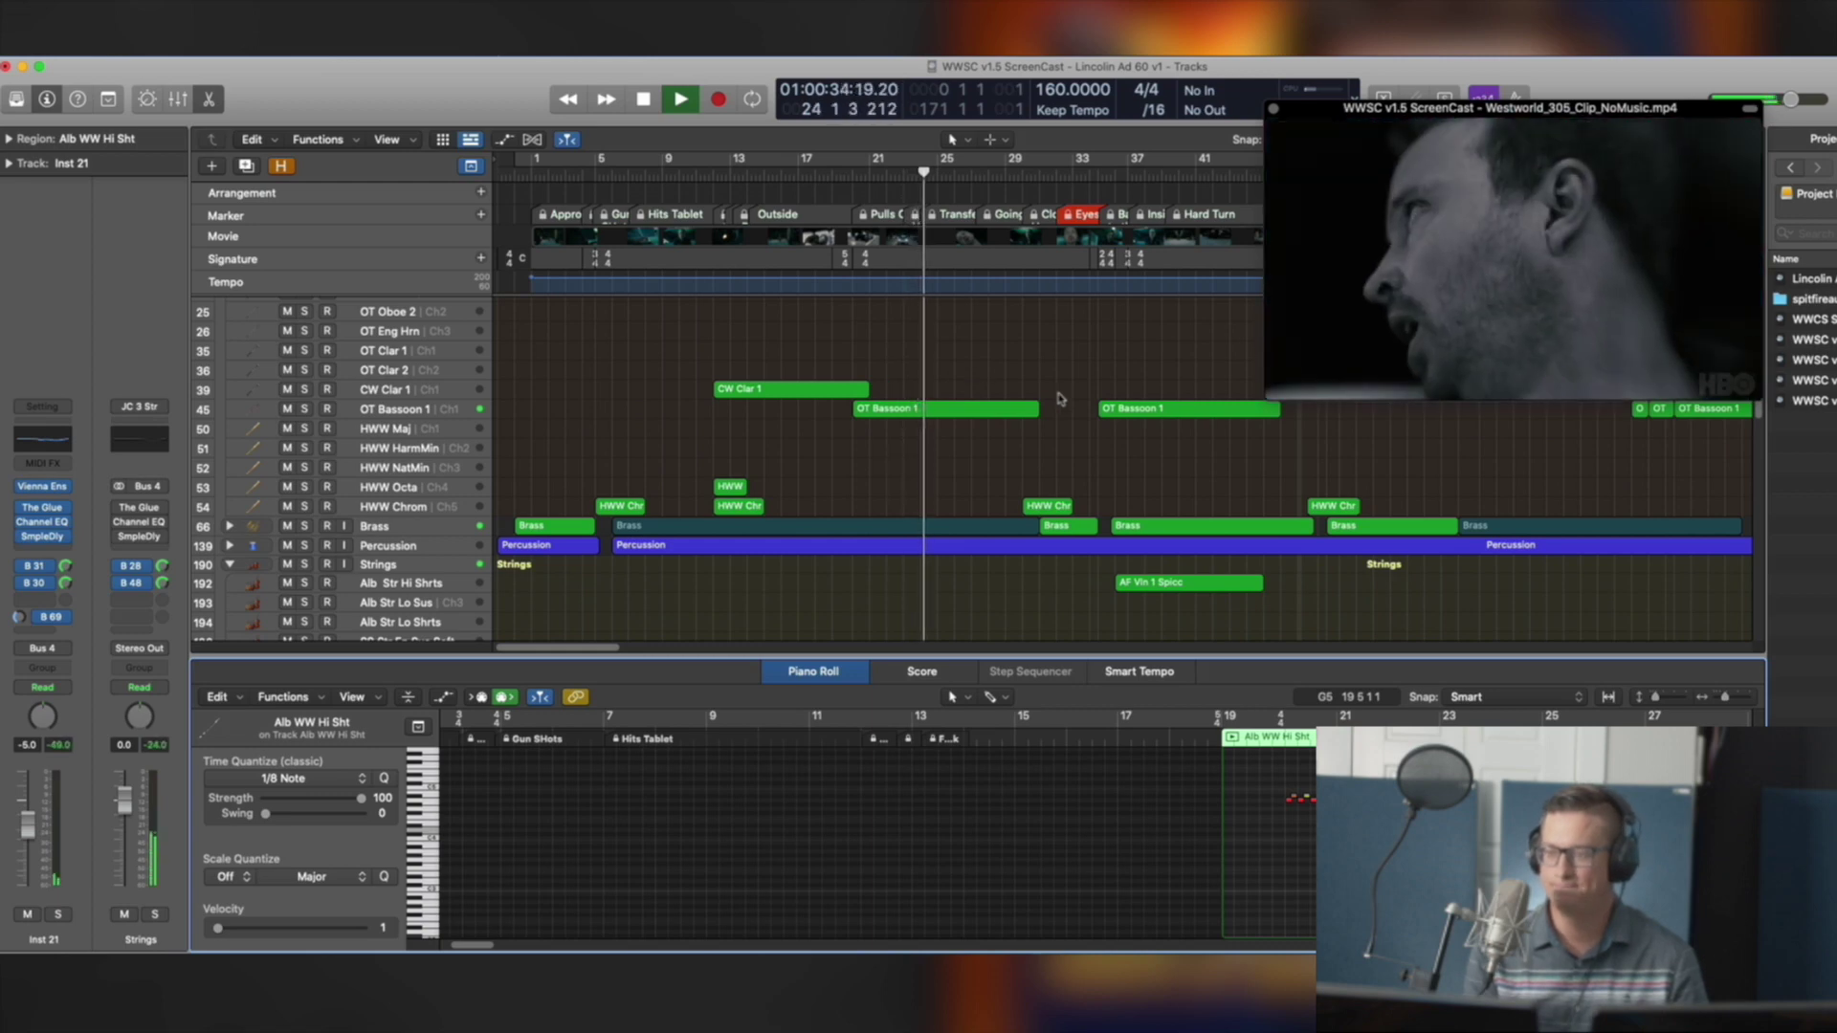
scroll(1148, 426, up, 3)
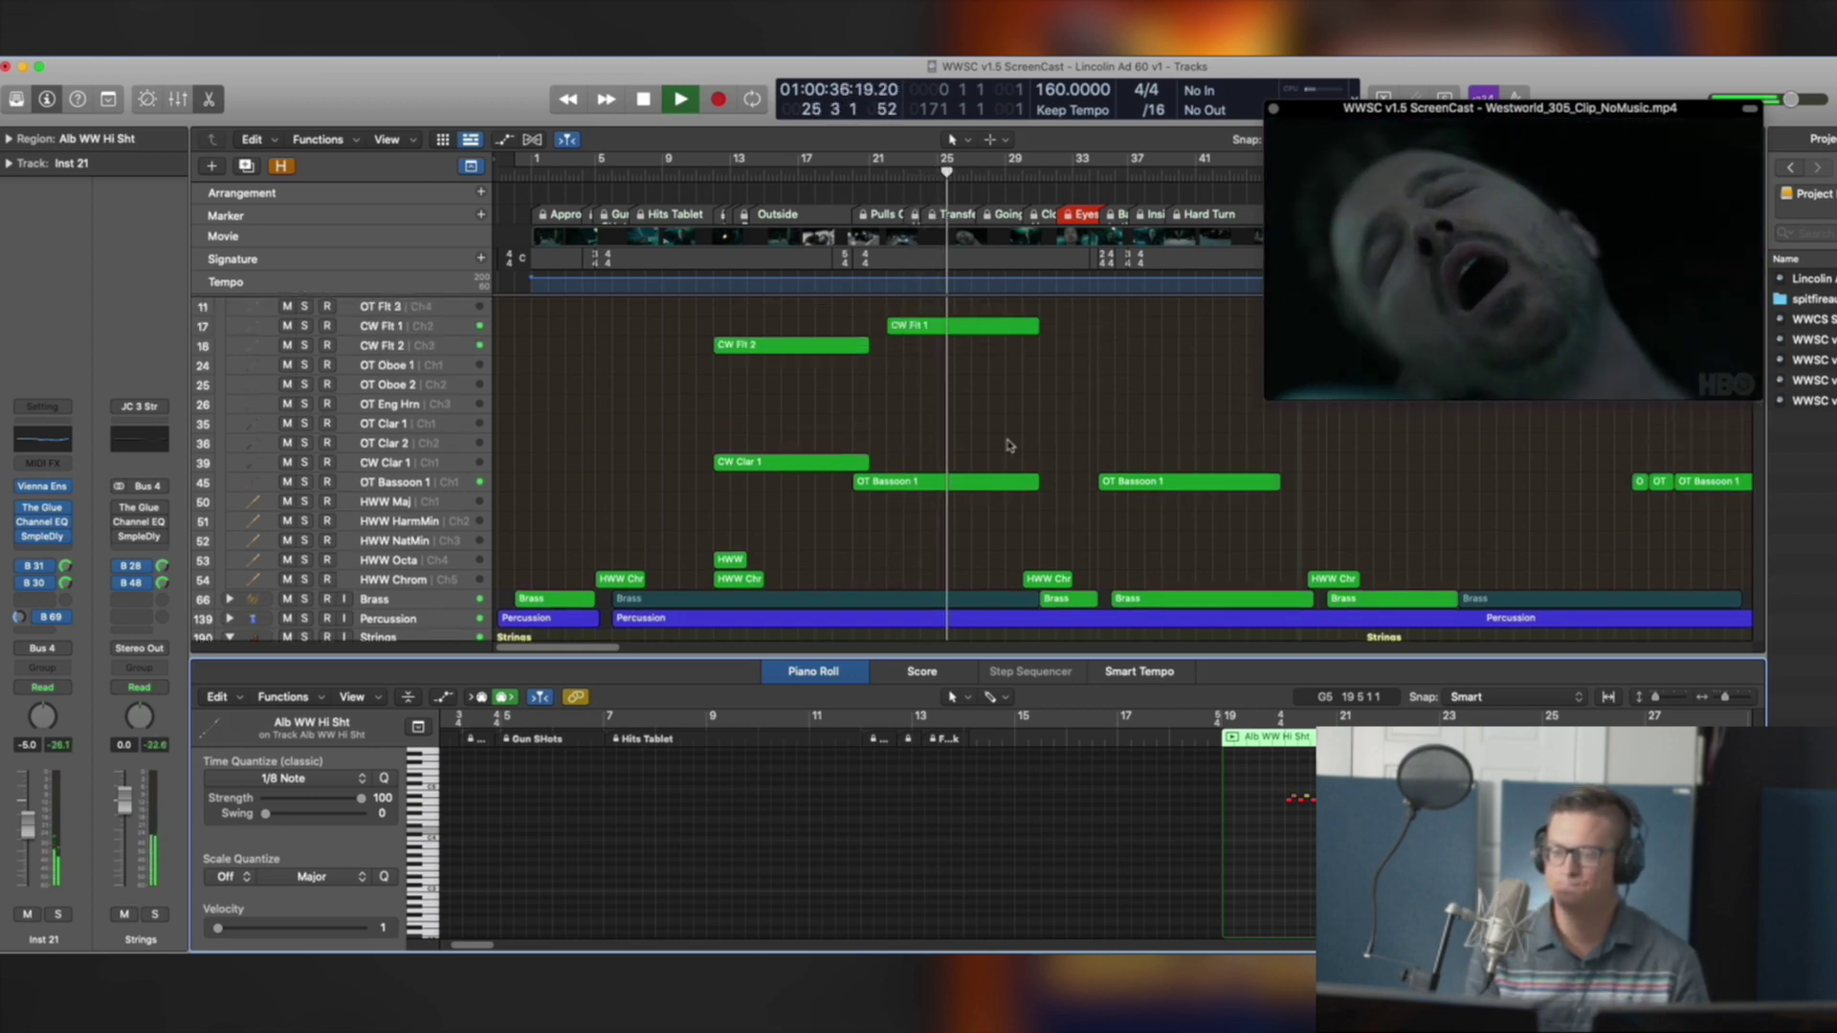
click(943, 481)
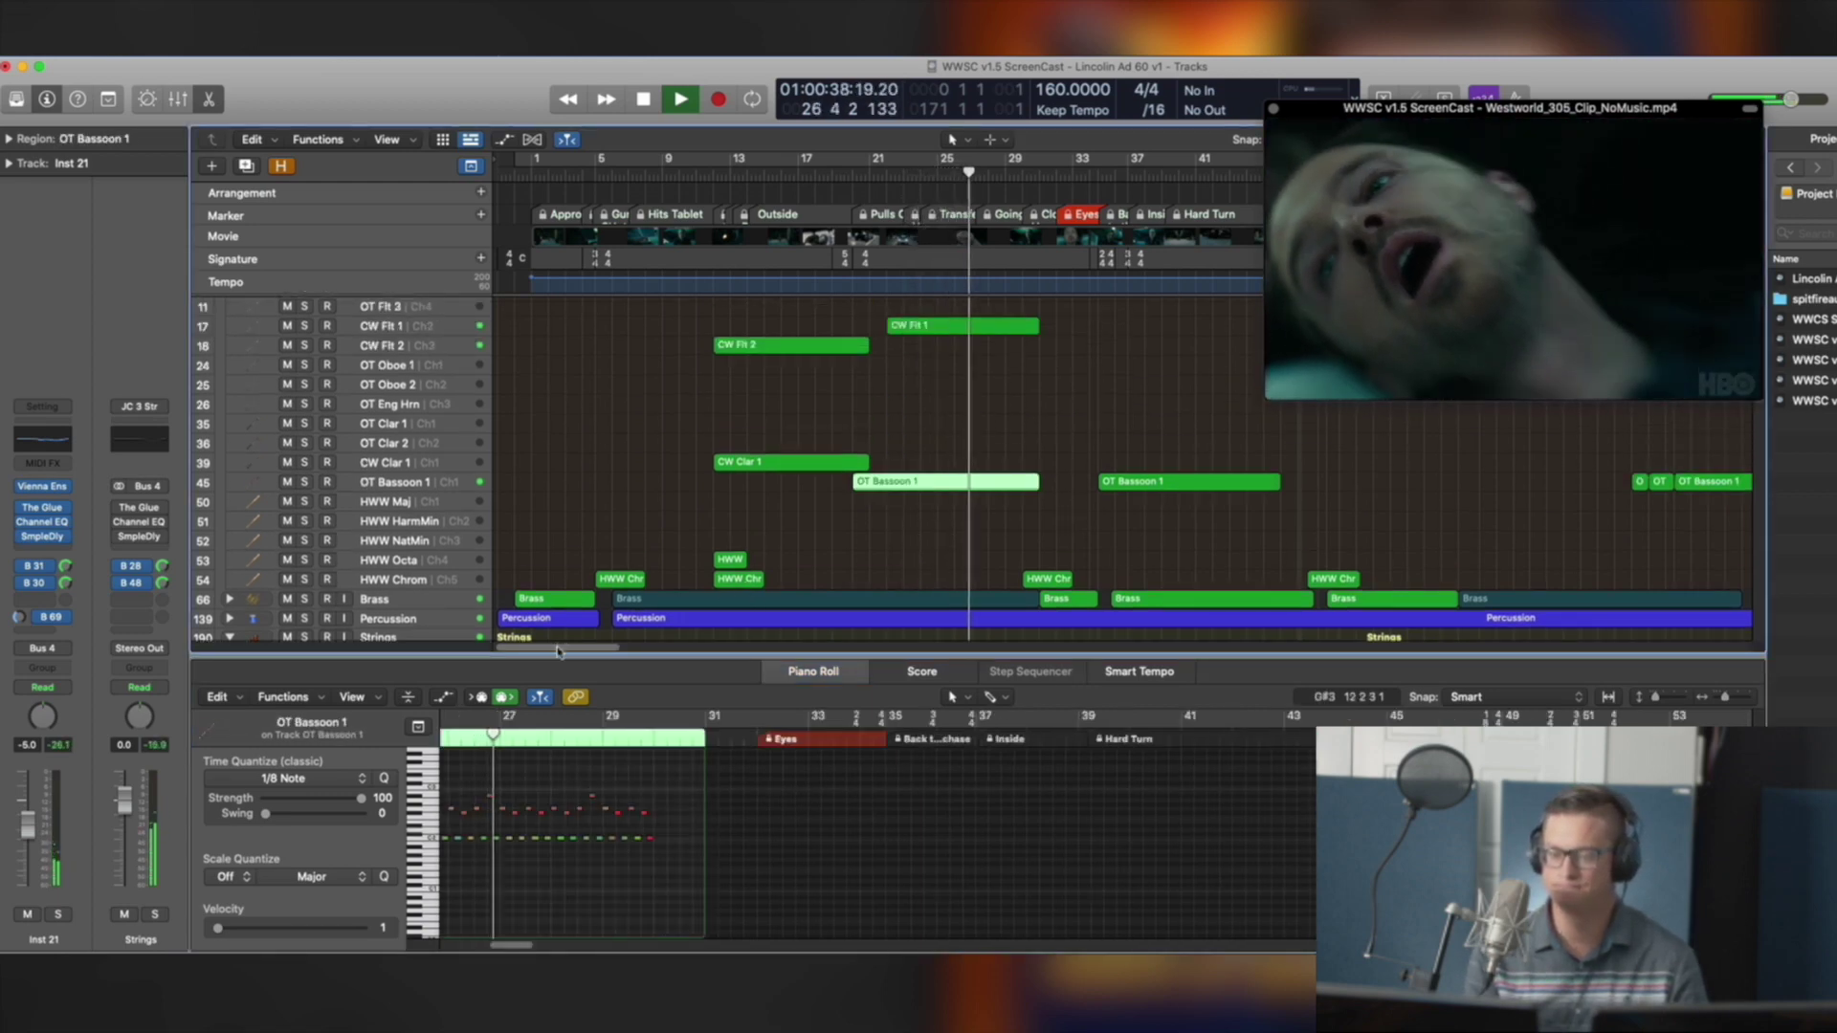
Follow the playback from bar 27 to bar 39, examining the woodwind and violin regions that sound under the picture
scroll(756, 514, right, 3)
scroll(756, 514, up, 1)
scroll(794, 479, up, 5)
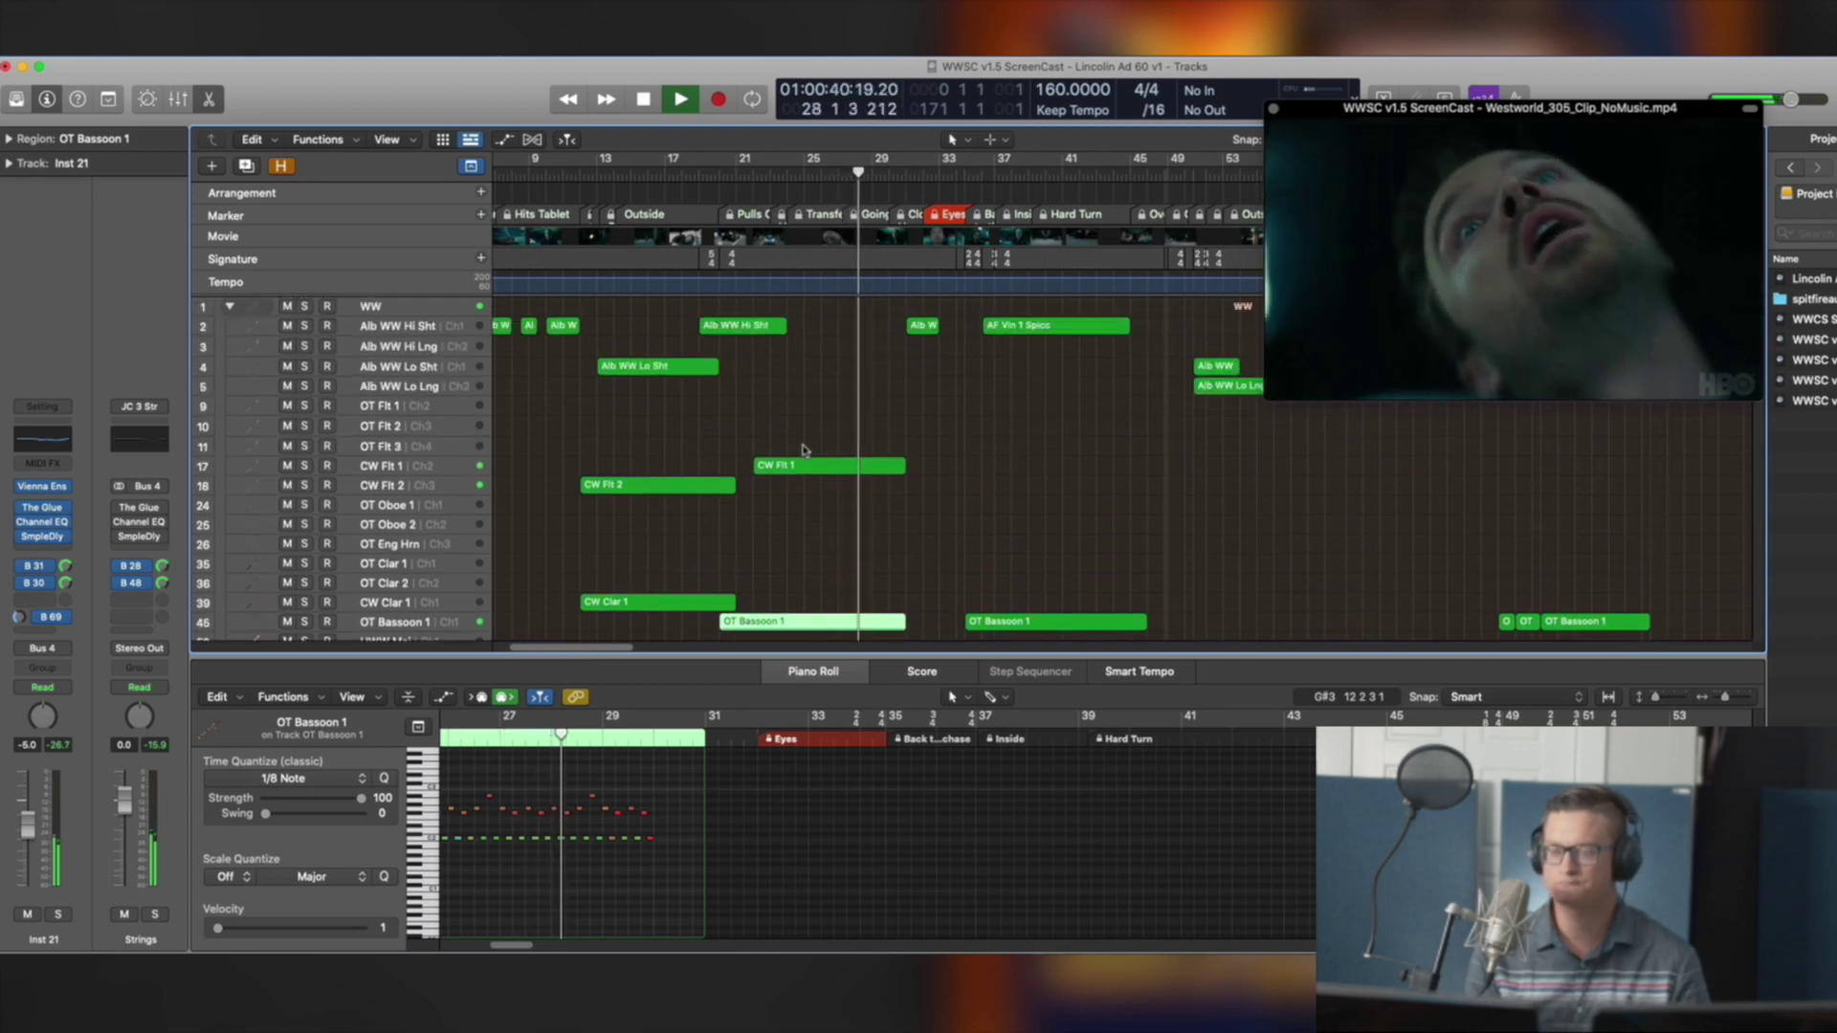
scroll(861, 450, down, 10)
scroll(937, 421, down, 5)
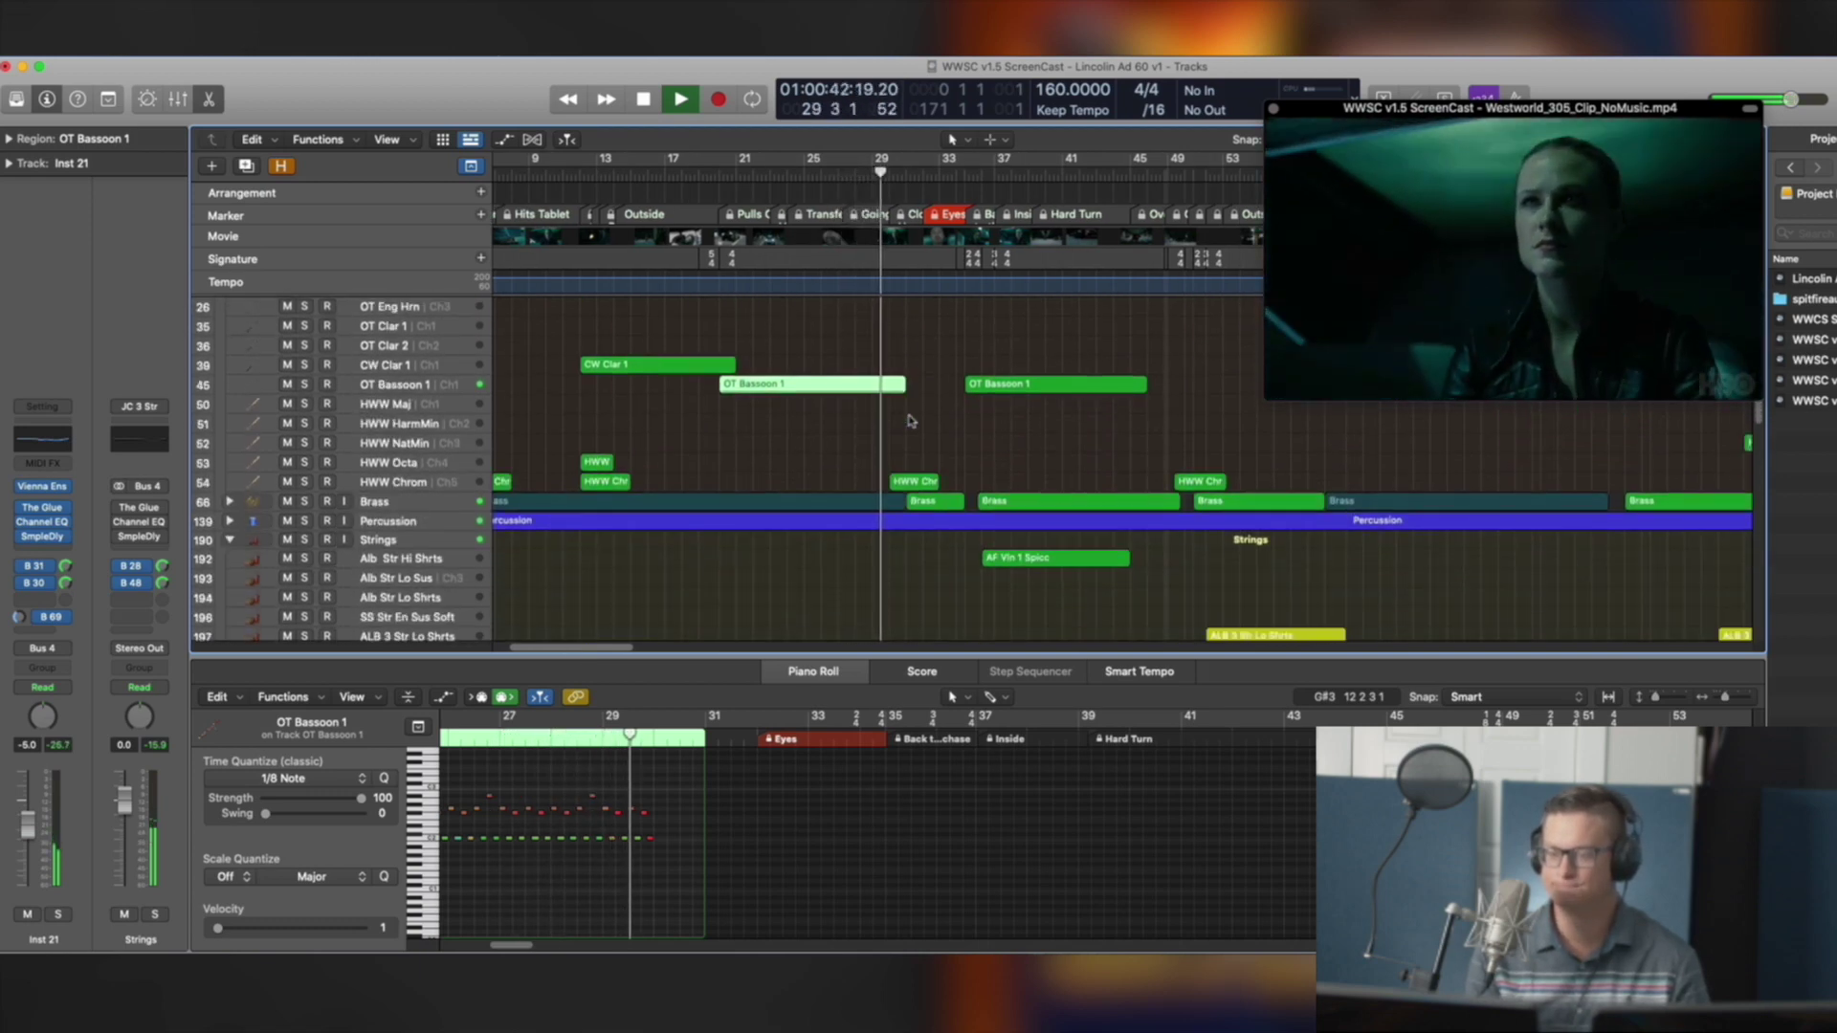
scroll(968, 421, down, 6)
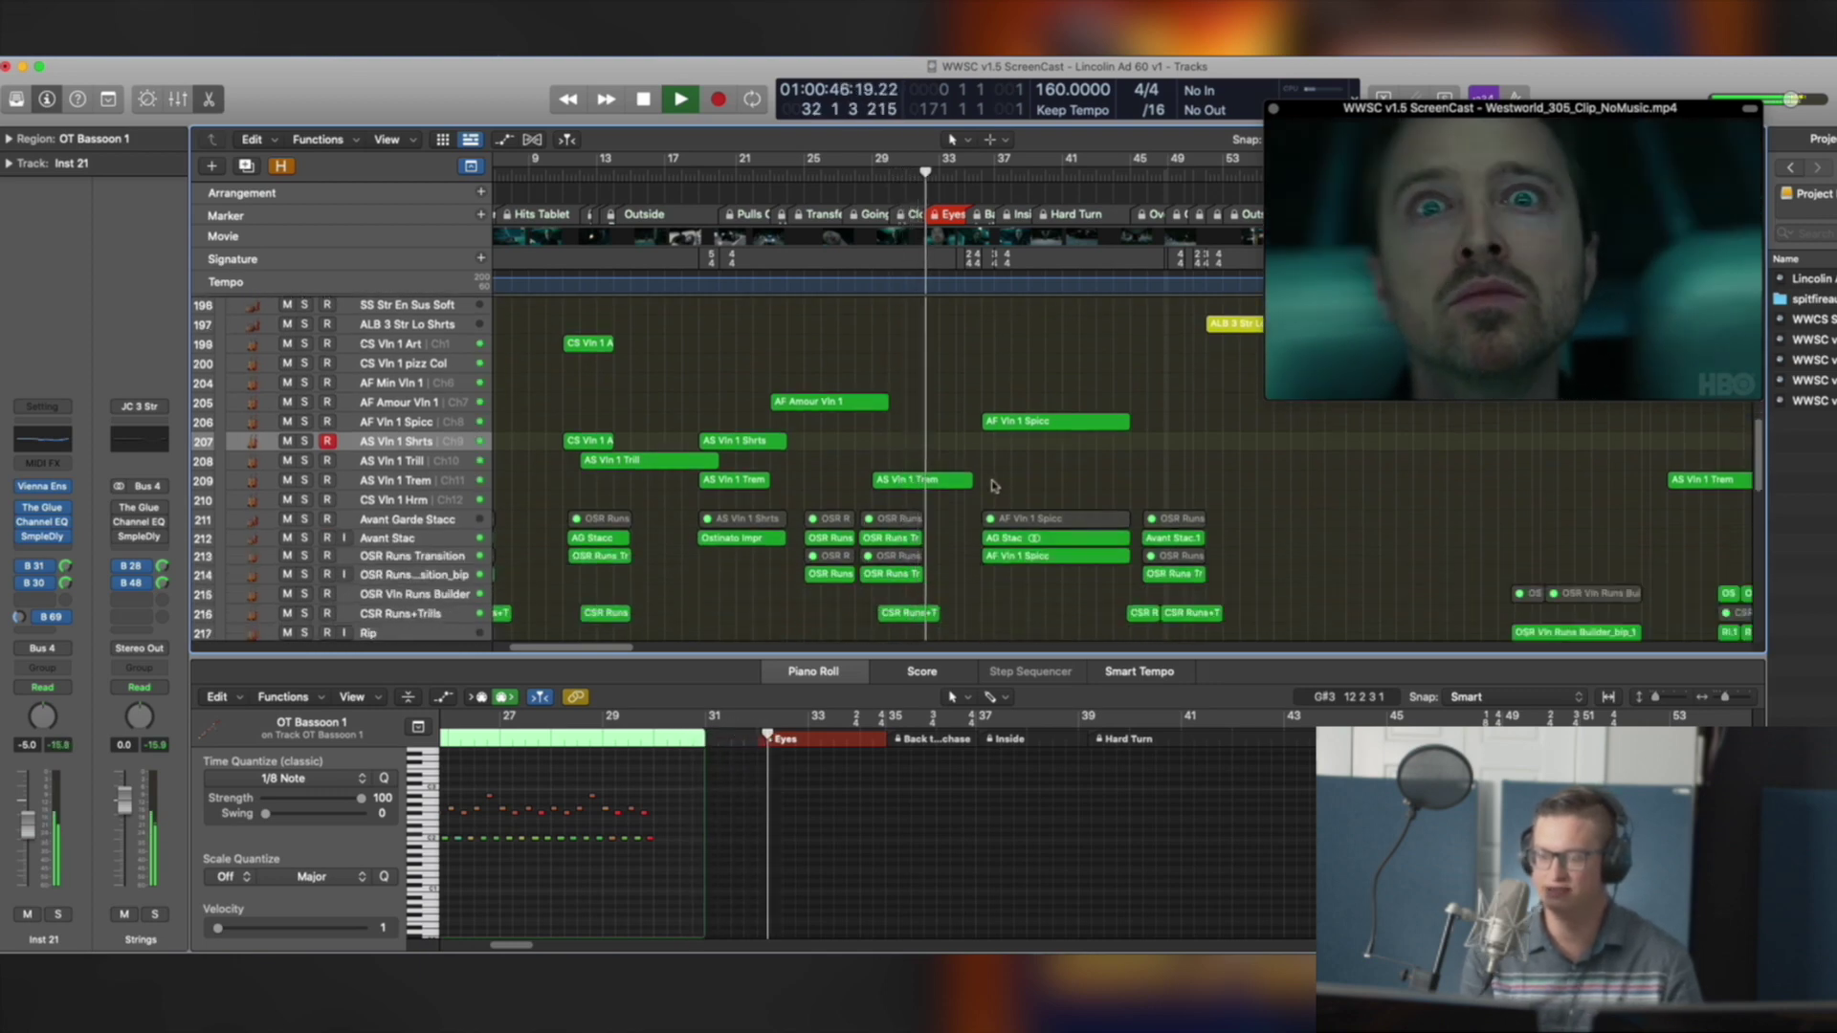
scroll(980, 460, down, 3)
scroll(995, 483, down, 1)
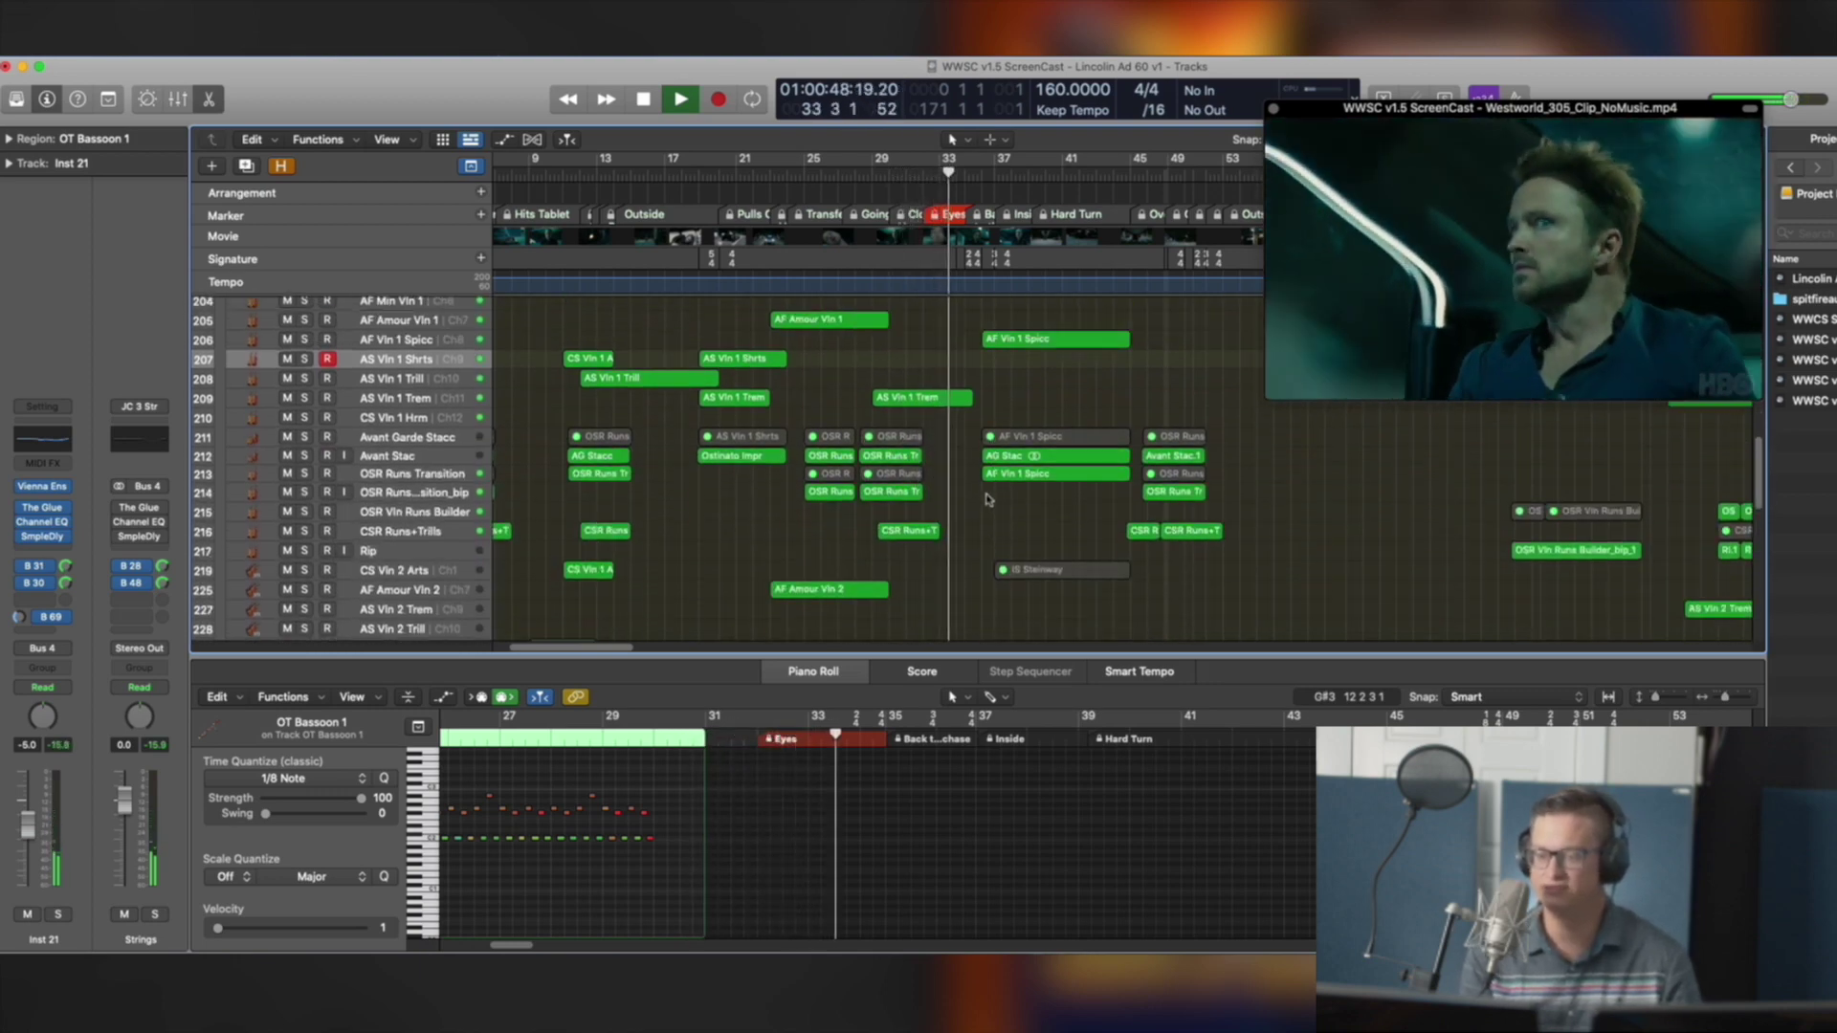
scroll(1002, 475, up, 1)
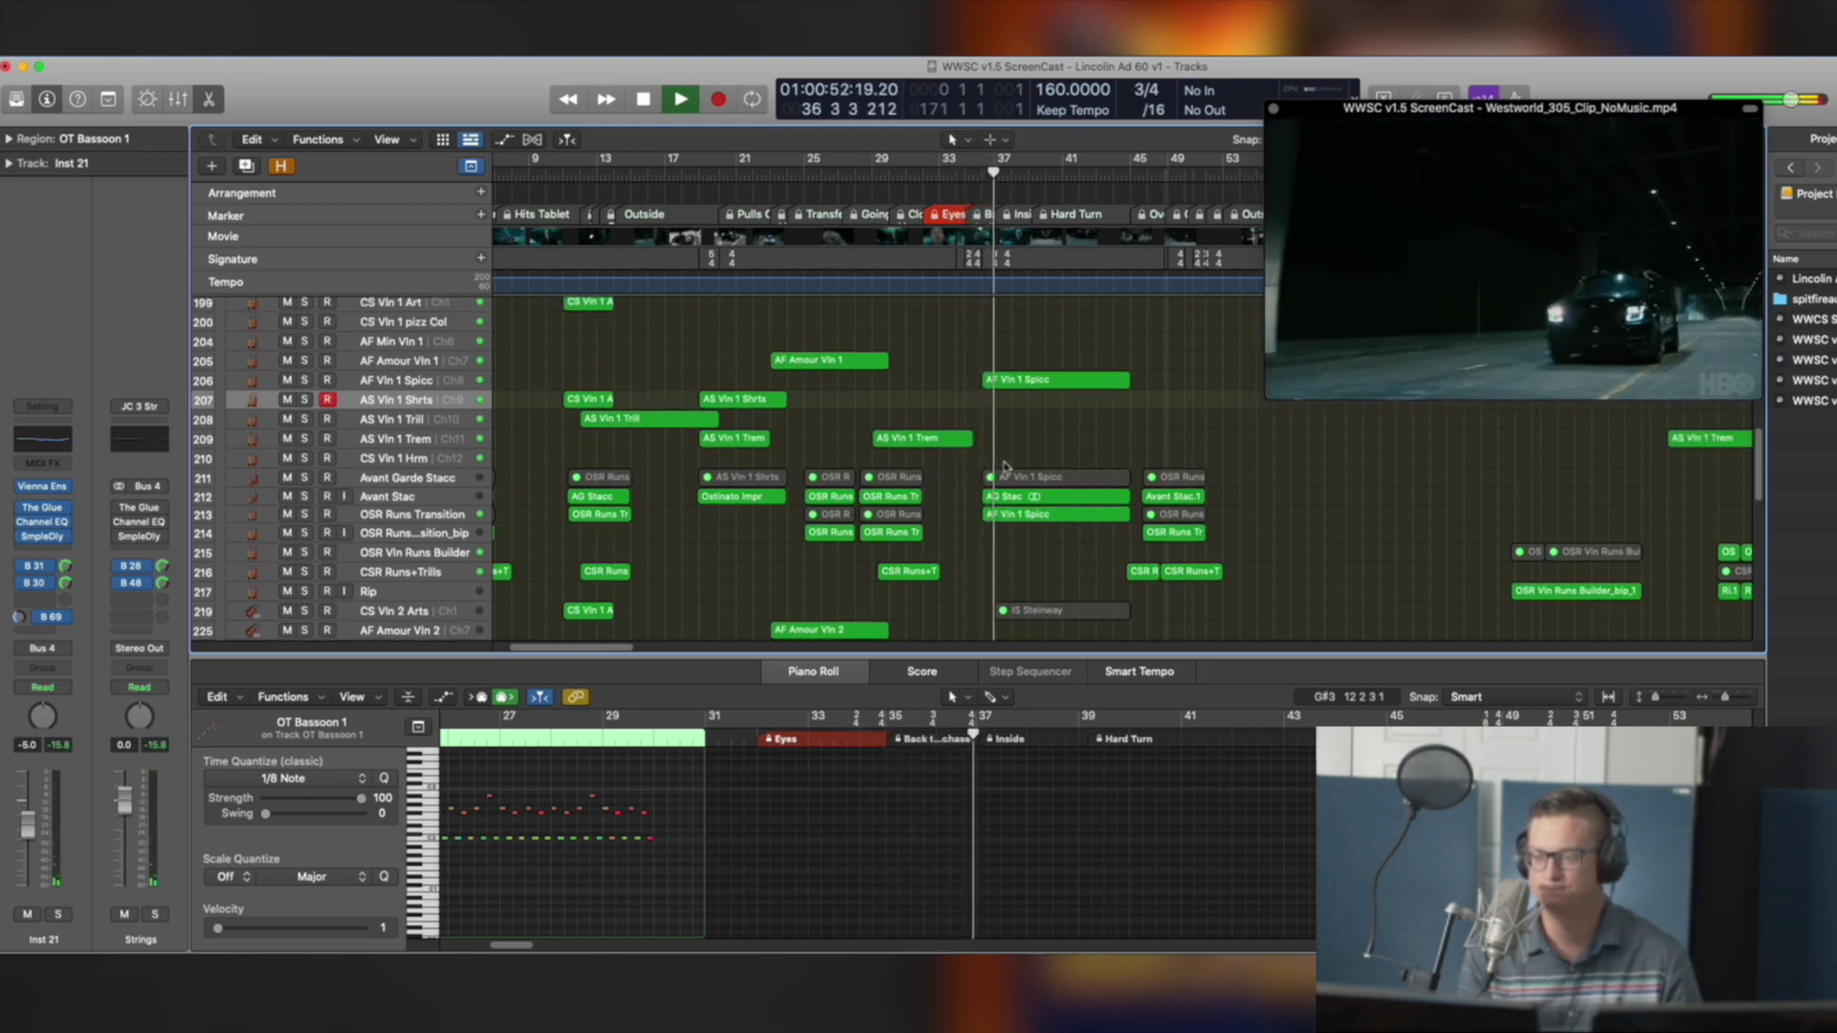
scroll(1072, 467, up, 4)
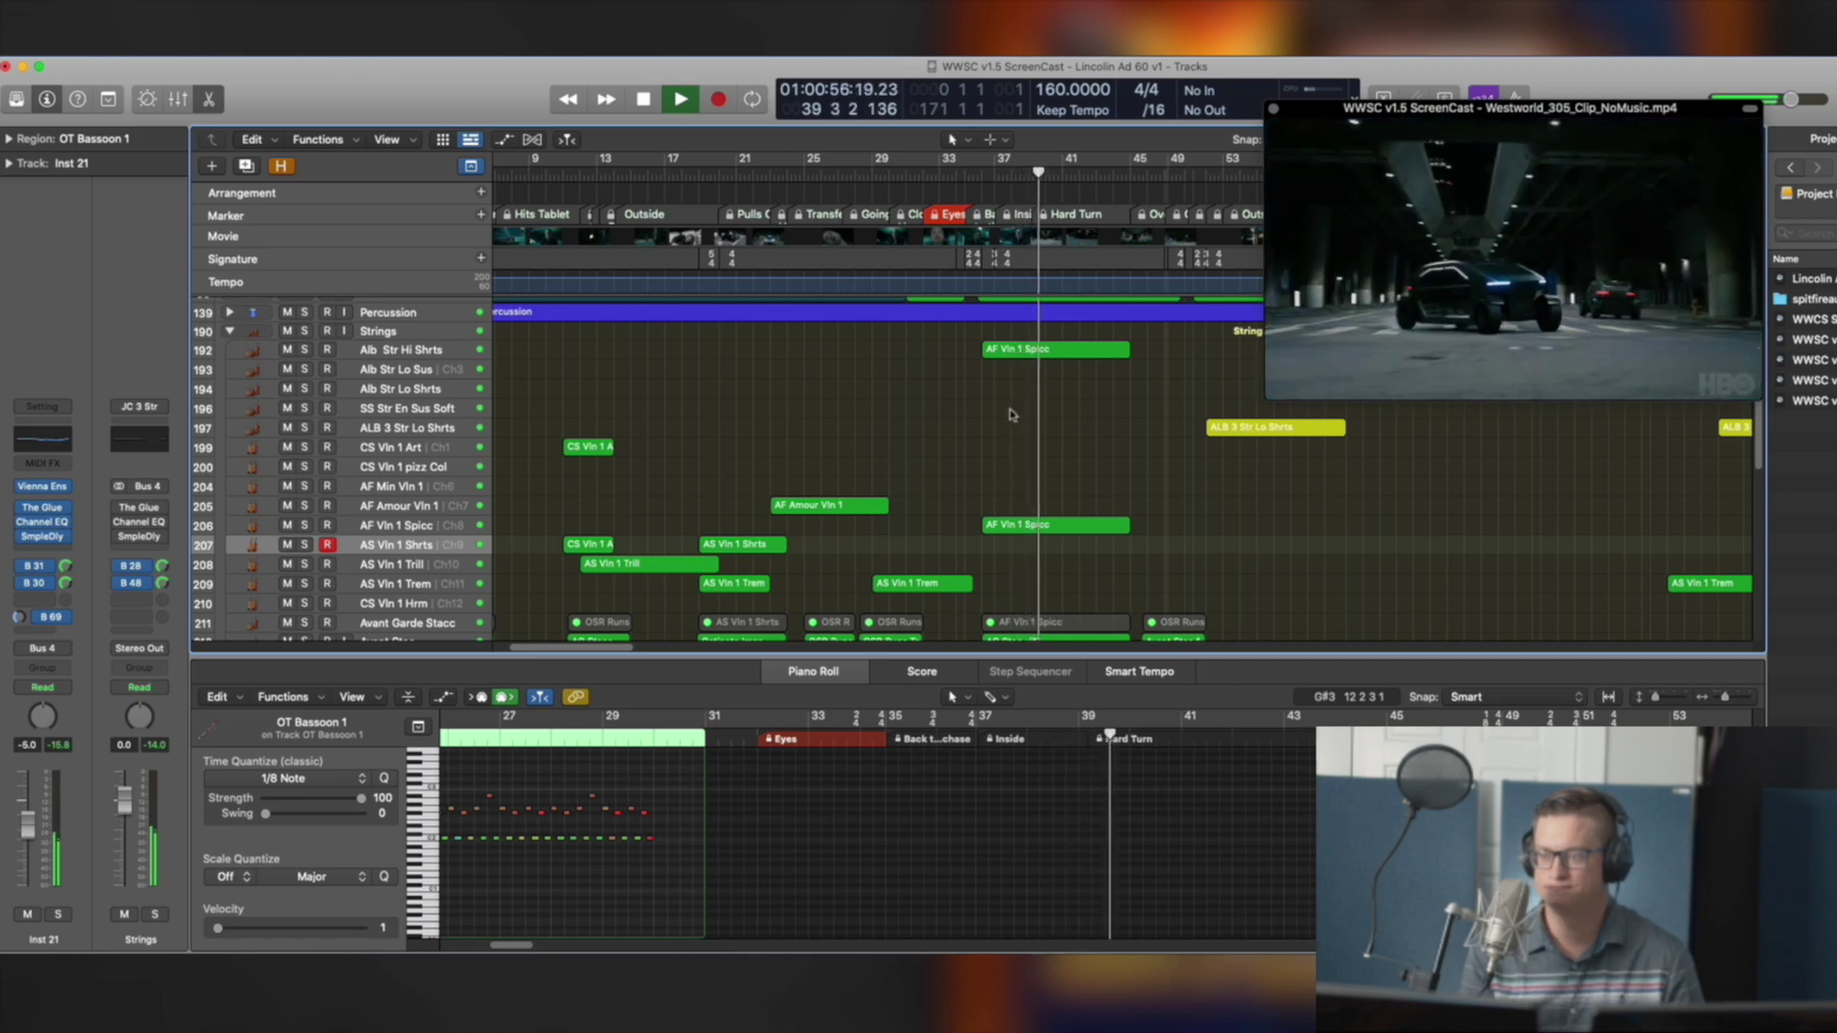
key(super+a)
drag(961, 311, 1054, 476)
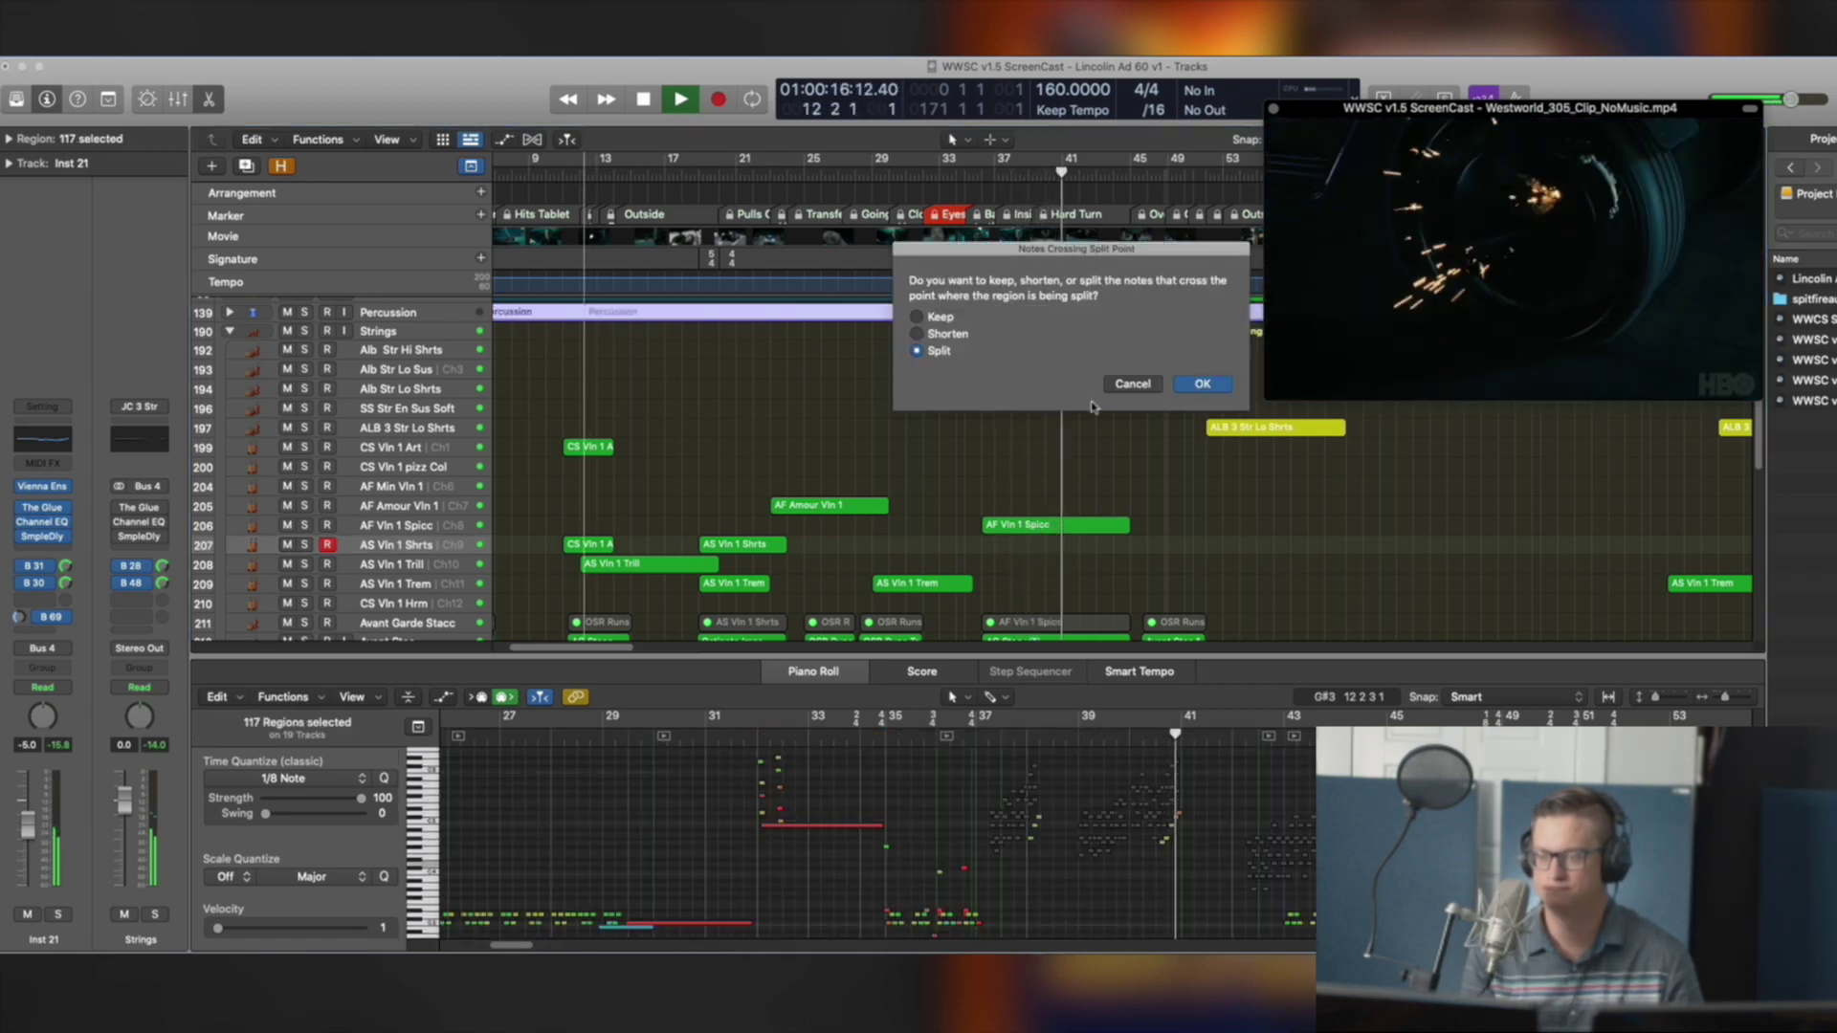
key(Return)
Select both AF Vln 1 Spicc regions on the Alb Str Hi Shrts and AF Vln 1 Spicc tracks and place the playhead at bar 37
drag(939, 340, 1067, 553)
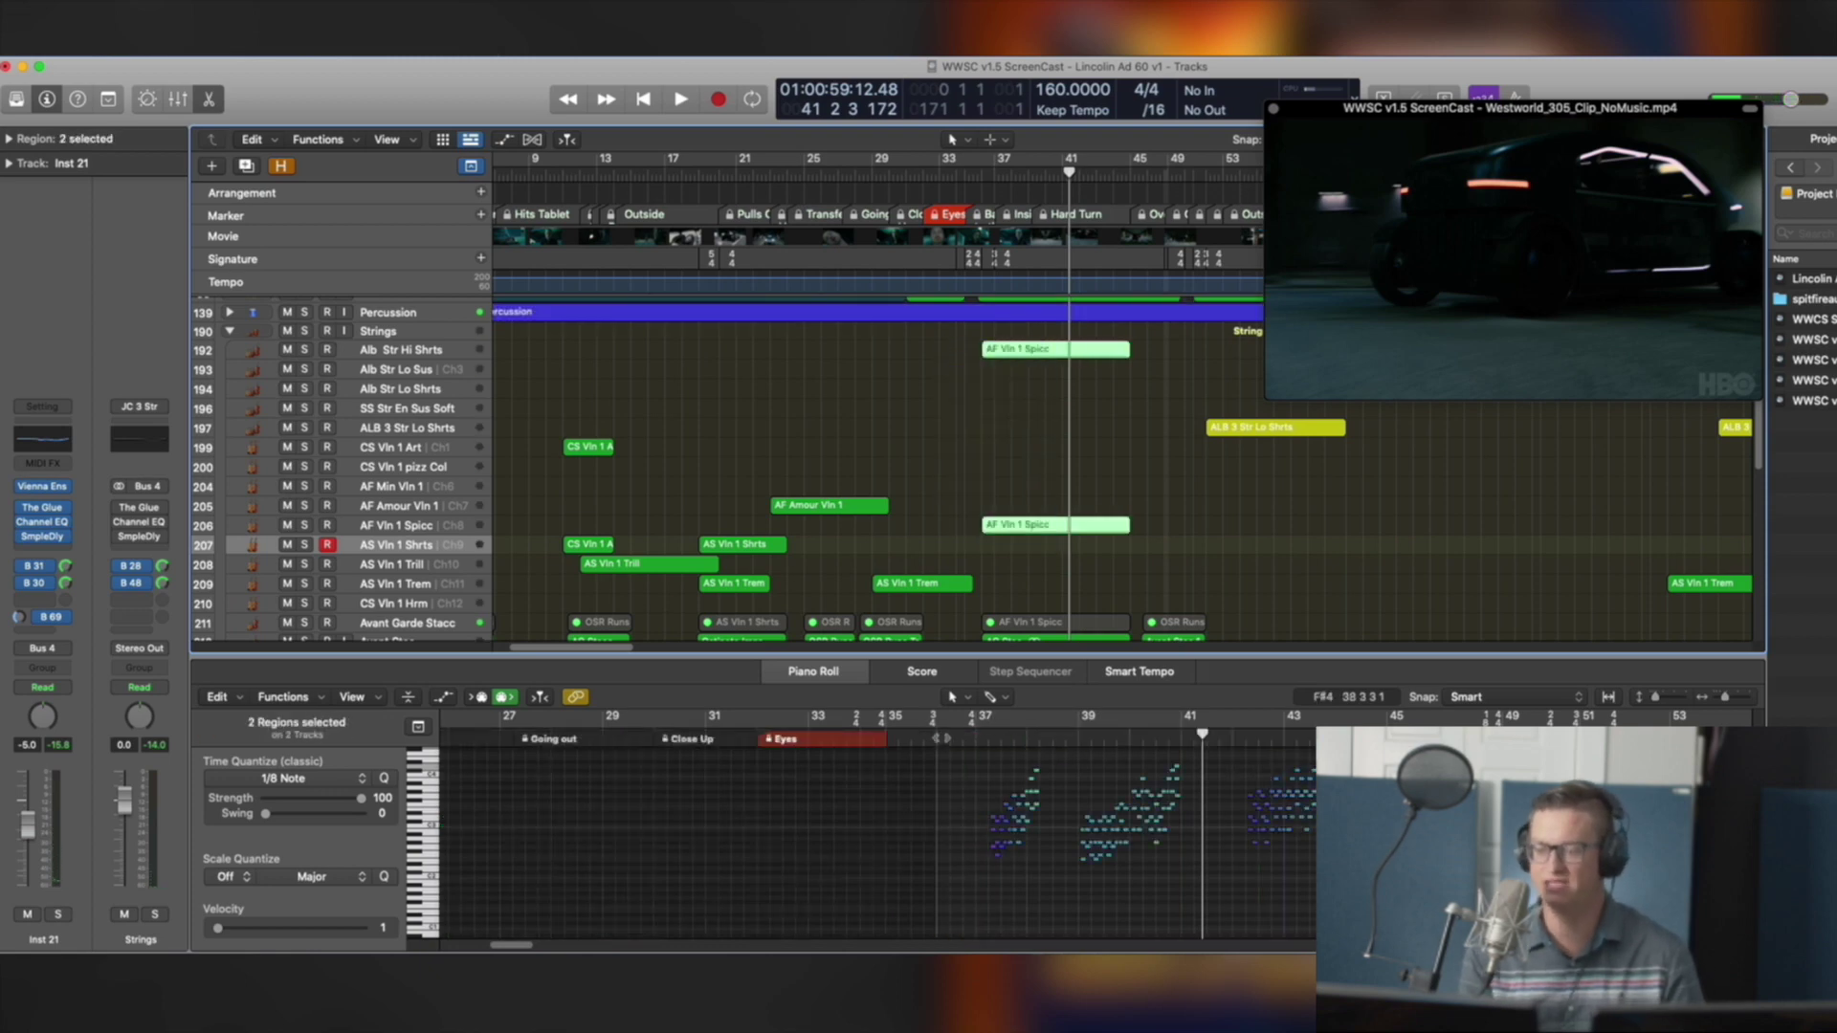
key(shift+Return)
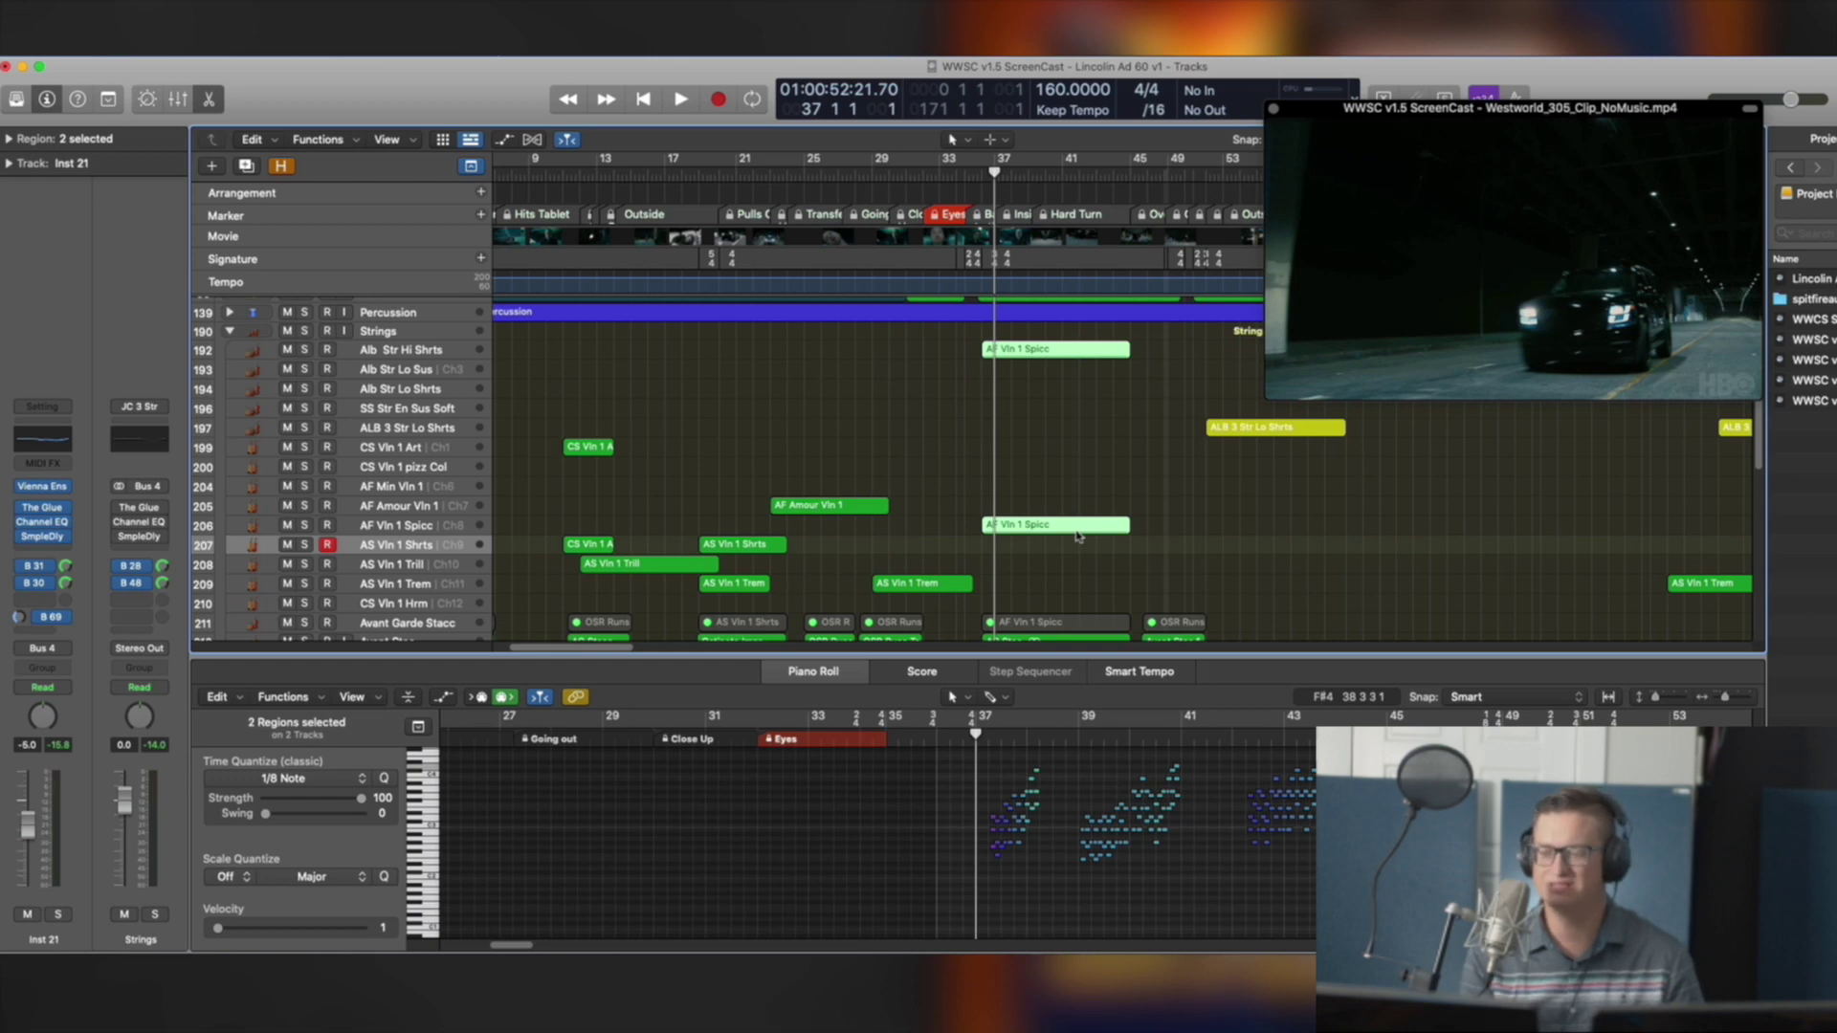
scroll(1078, 537, up, 5)
scroll(1096, 558, down, 4)
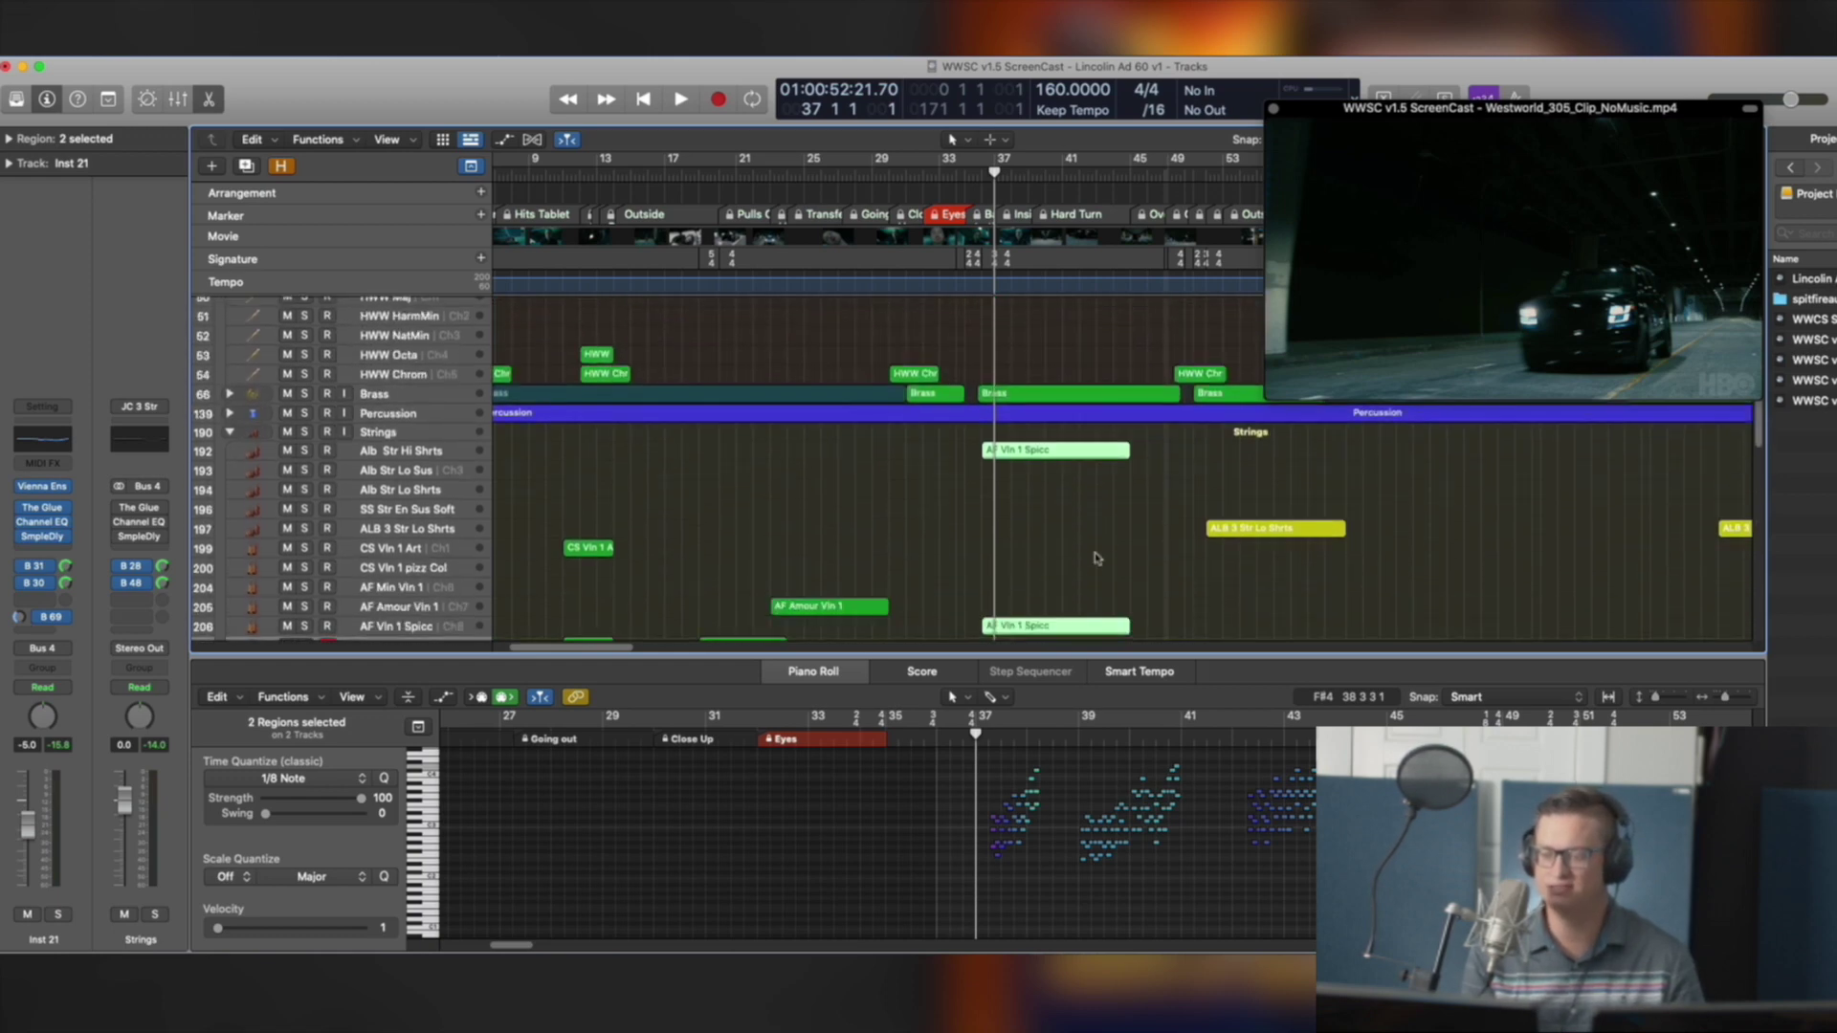
Zoom the piano roll in on the notes of the two selected AF Vln 1 Spicc regions around bars 37 to 46
scroll(1075, 613, down, 2)
drag(936, 767, 1318, 930)
scroll(1177, 770, down, 3)
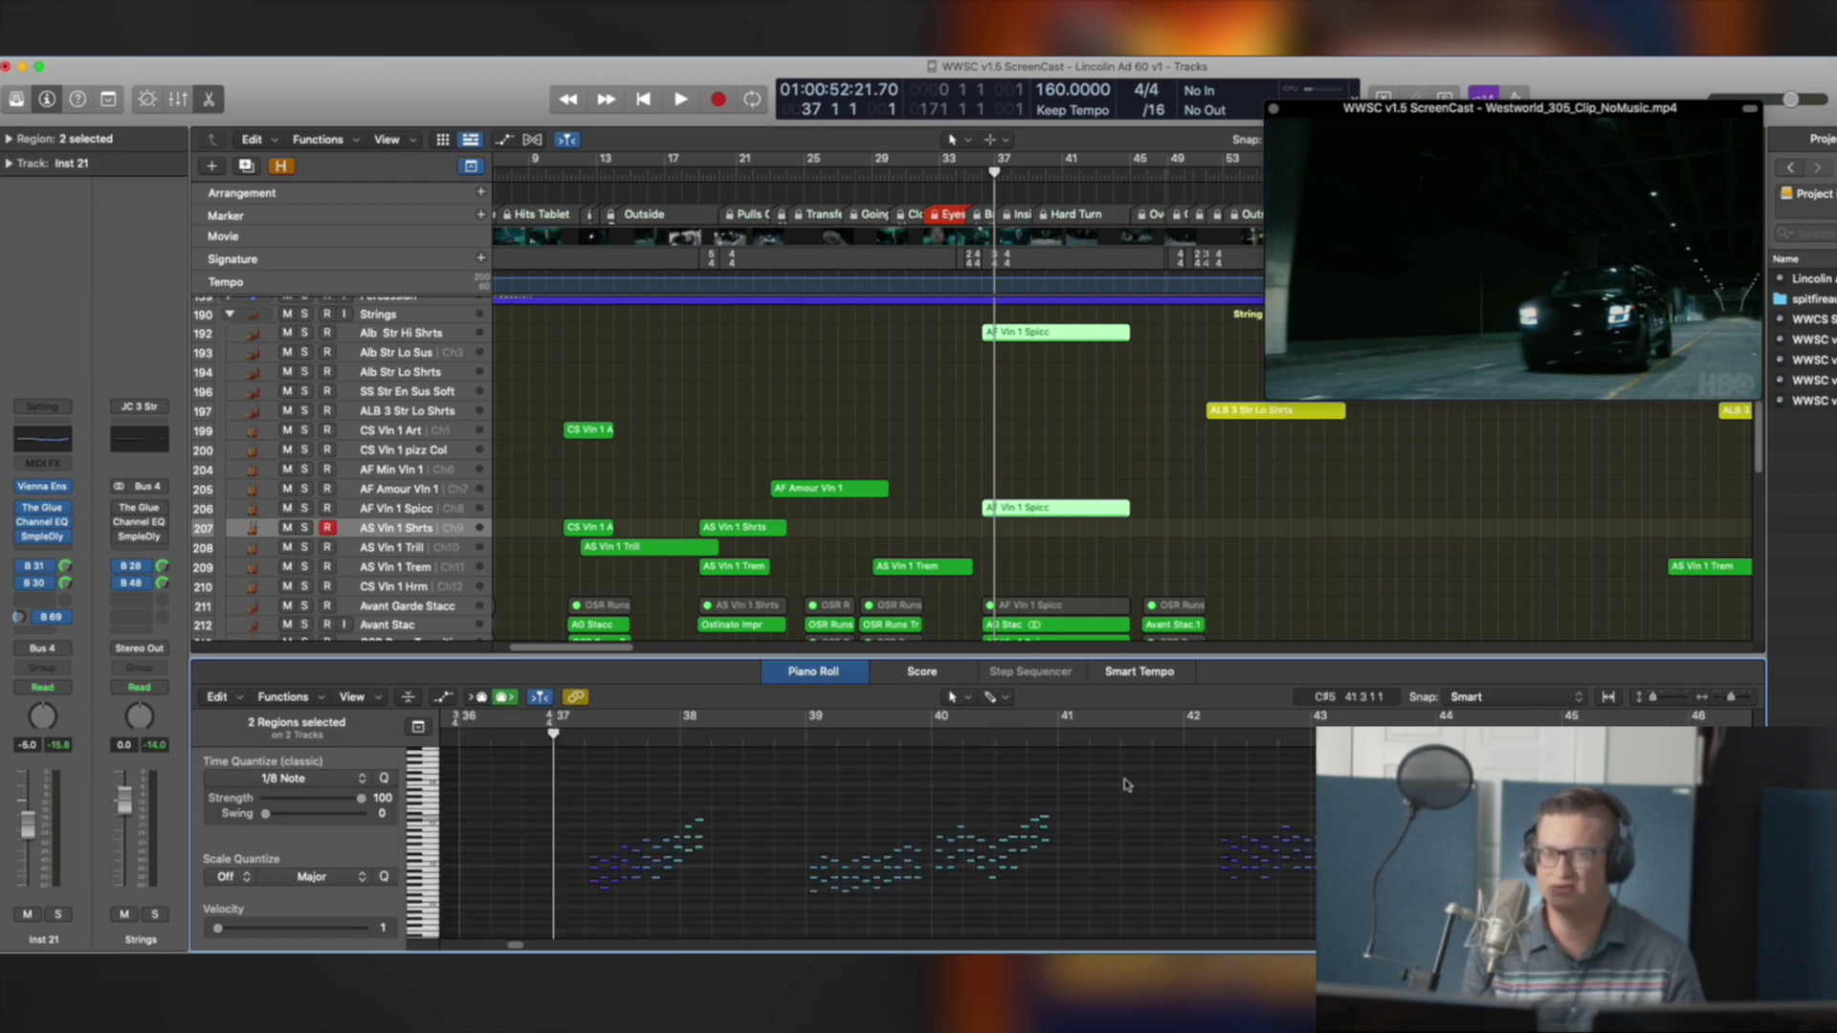
scroll(1140, 540, down, 2)
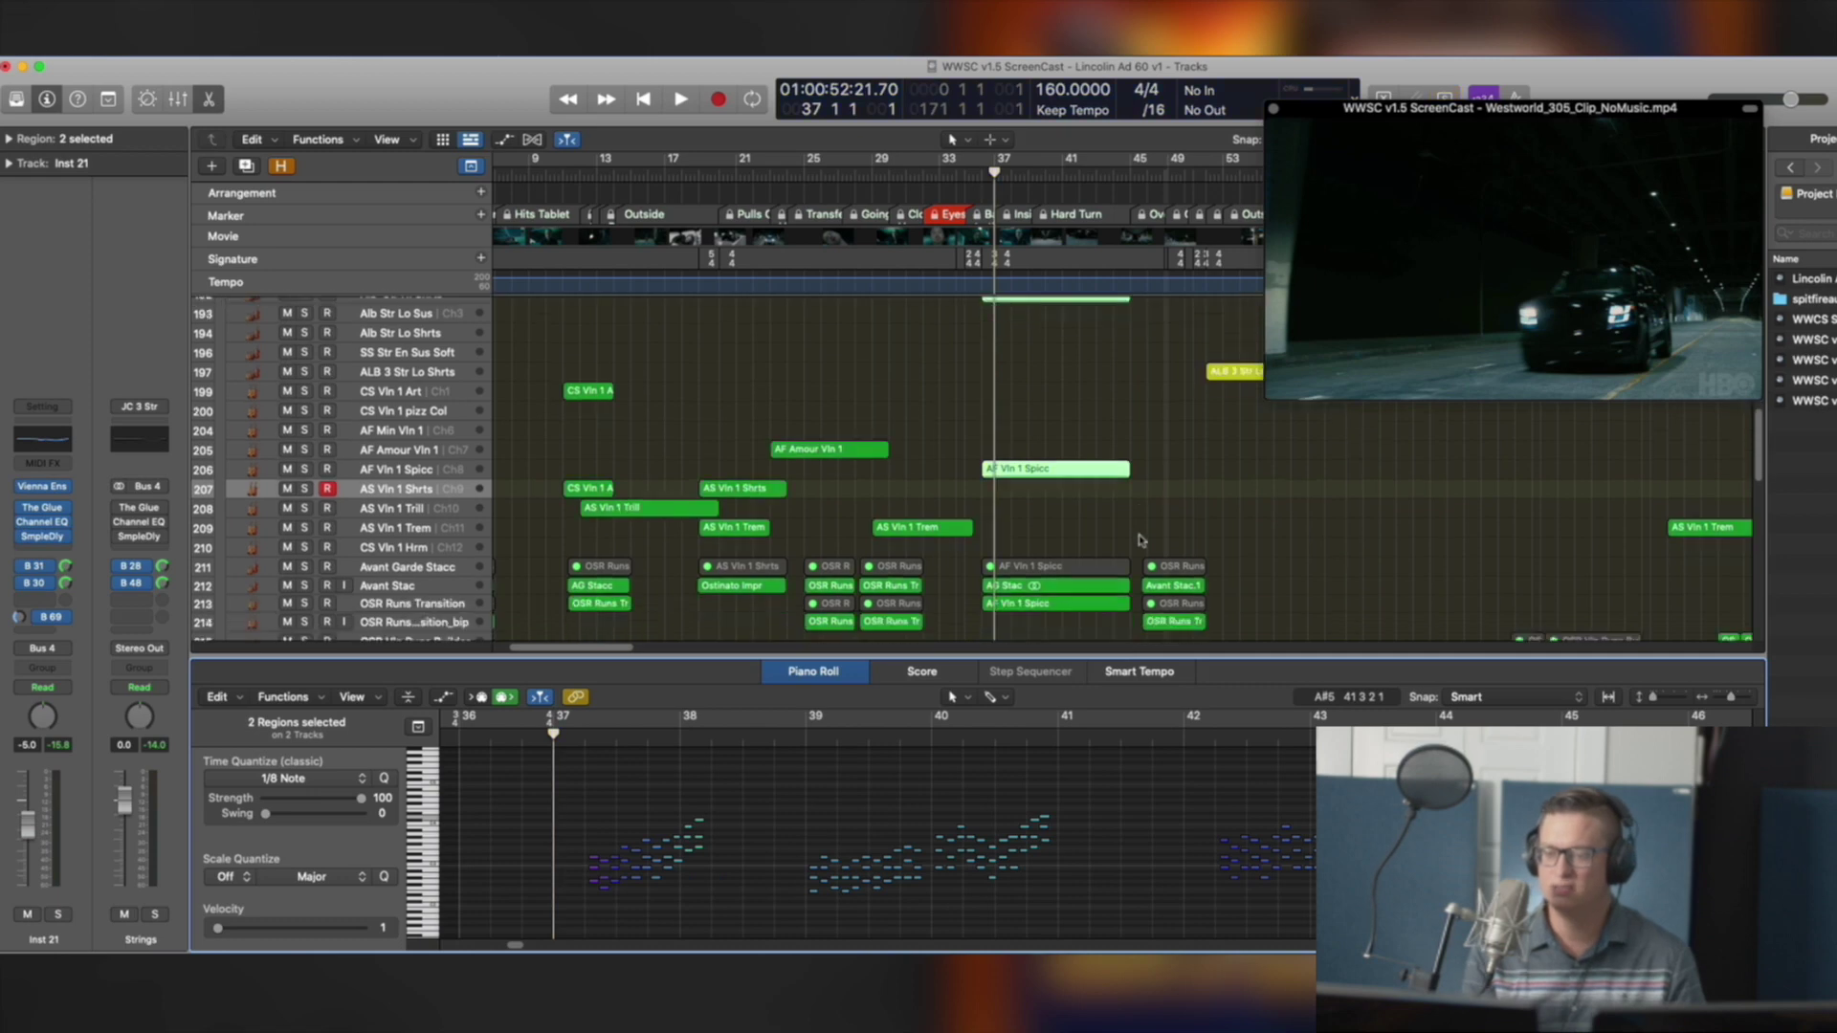
Examine the AF Vln 1 Spicc region on Avant Garde Stacc, the AG Stac audio region and the AF Vln 1 Spicc region on OSR Runs Transition
click(1046, 565)
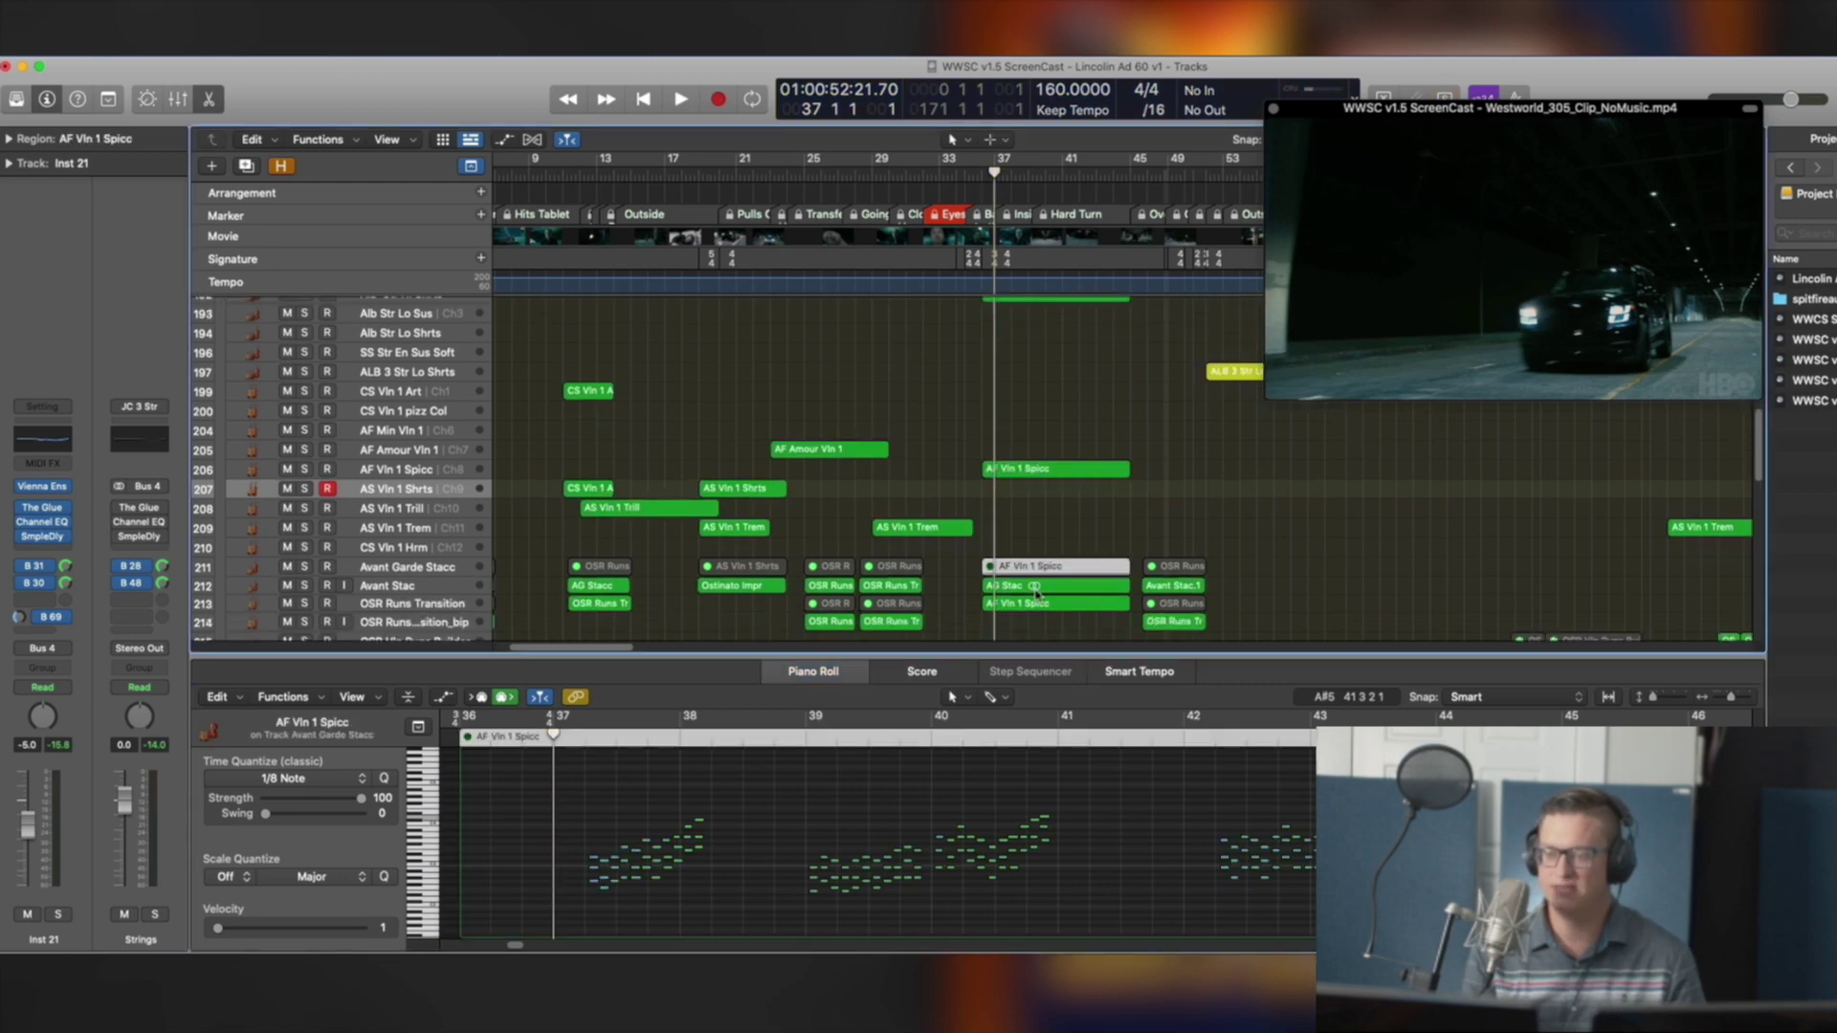
click(1036, 586)
key(z)
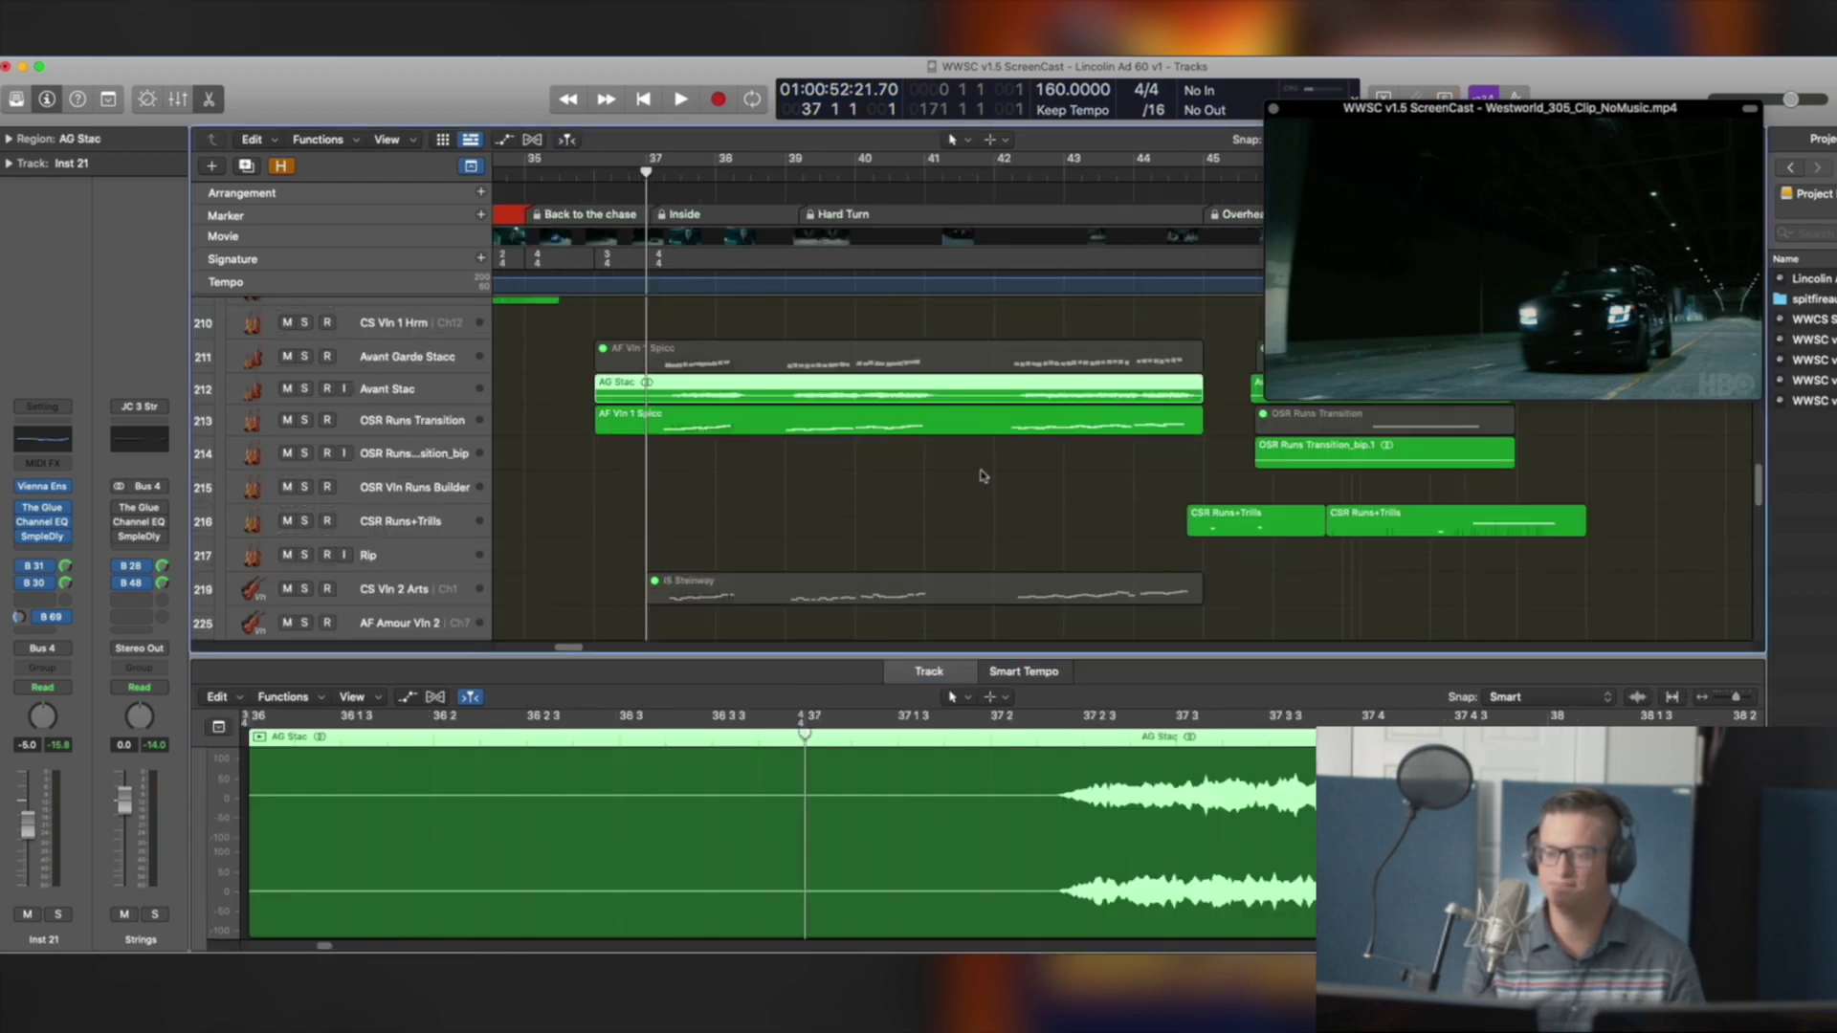
shift+click(962, 411)
click(964, 455)
click(957, 419)
ctrl+alt+click(952, 488)
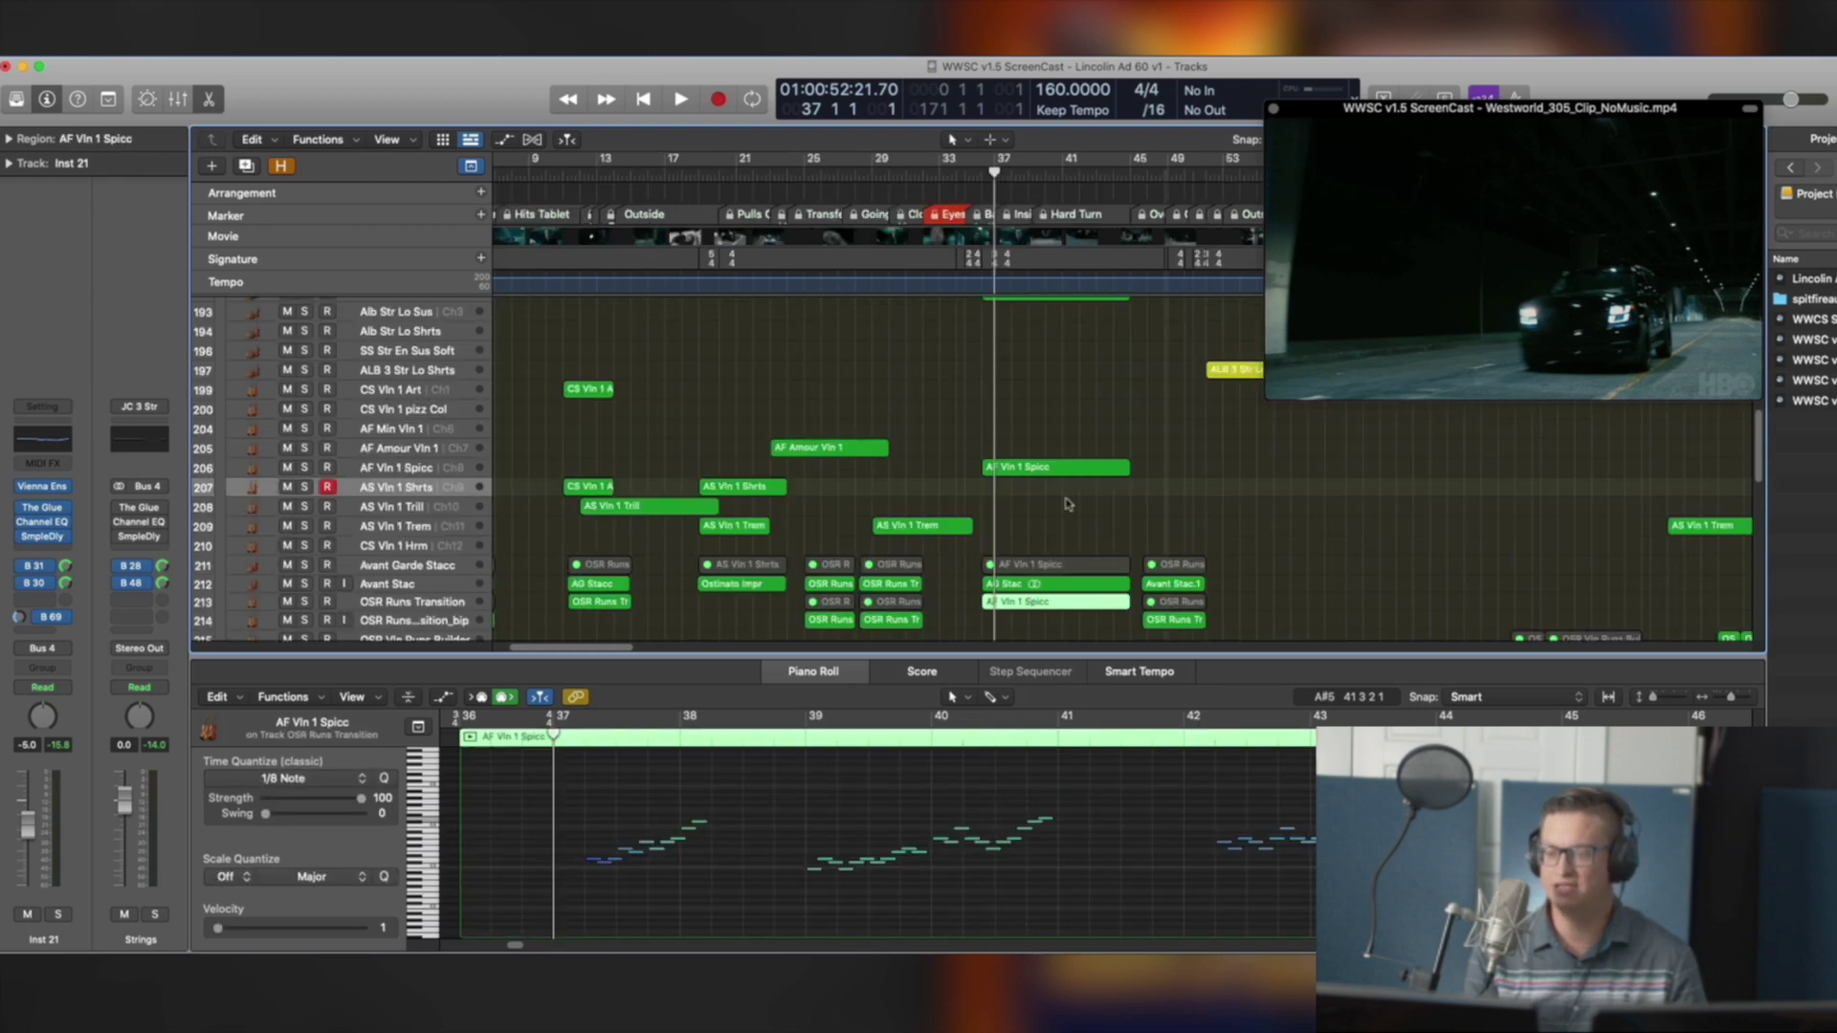
Select the Alb Str Hi Shrts track and audition its AF Vln 1 Spicc region soloed from bar 37 to bar 41
scroll(1028, 453, up, 2)
drag(944, 320, 1059, 379)
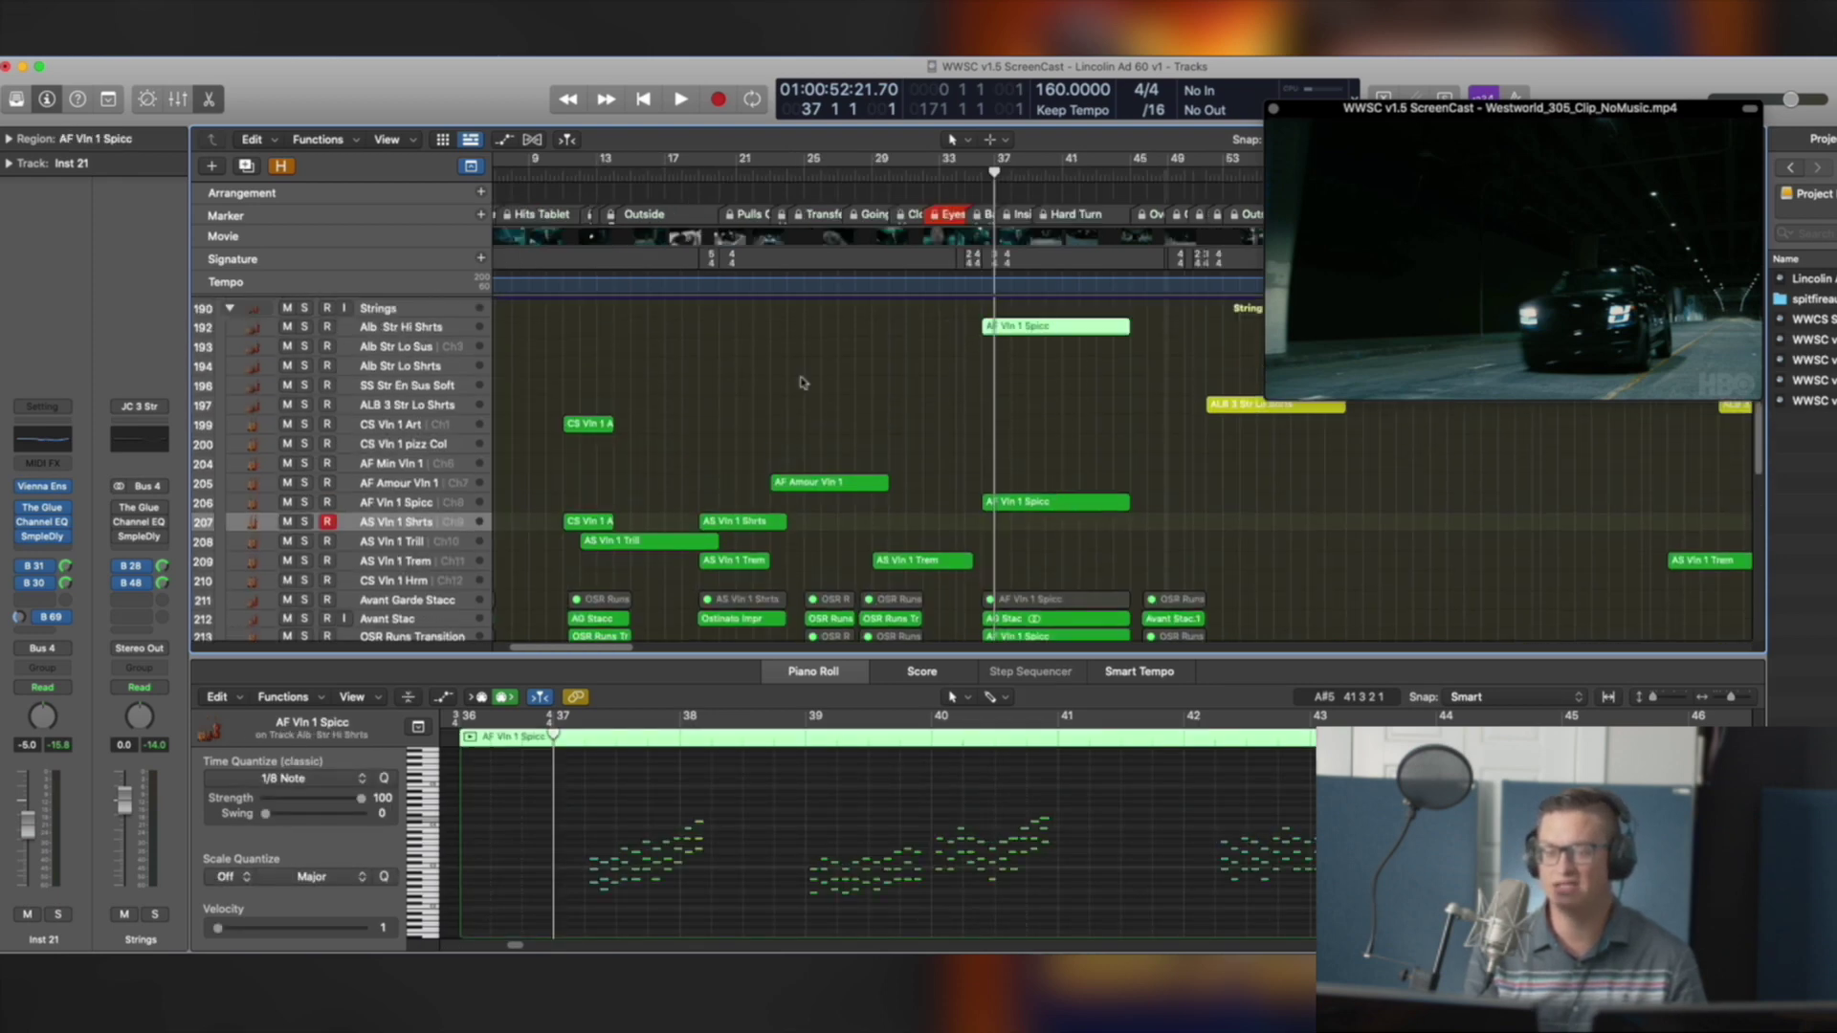
click(457, 325)
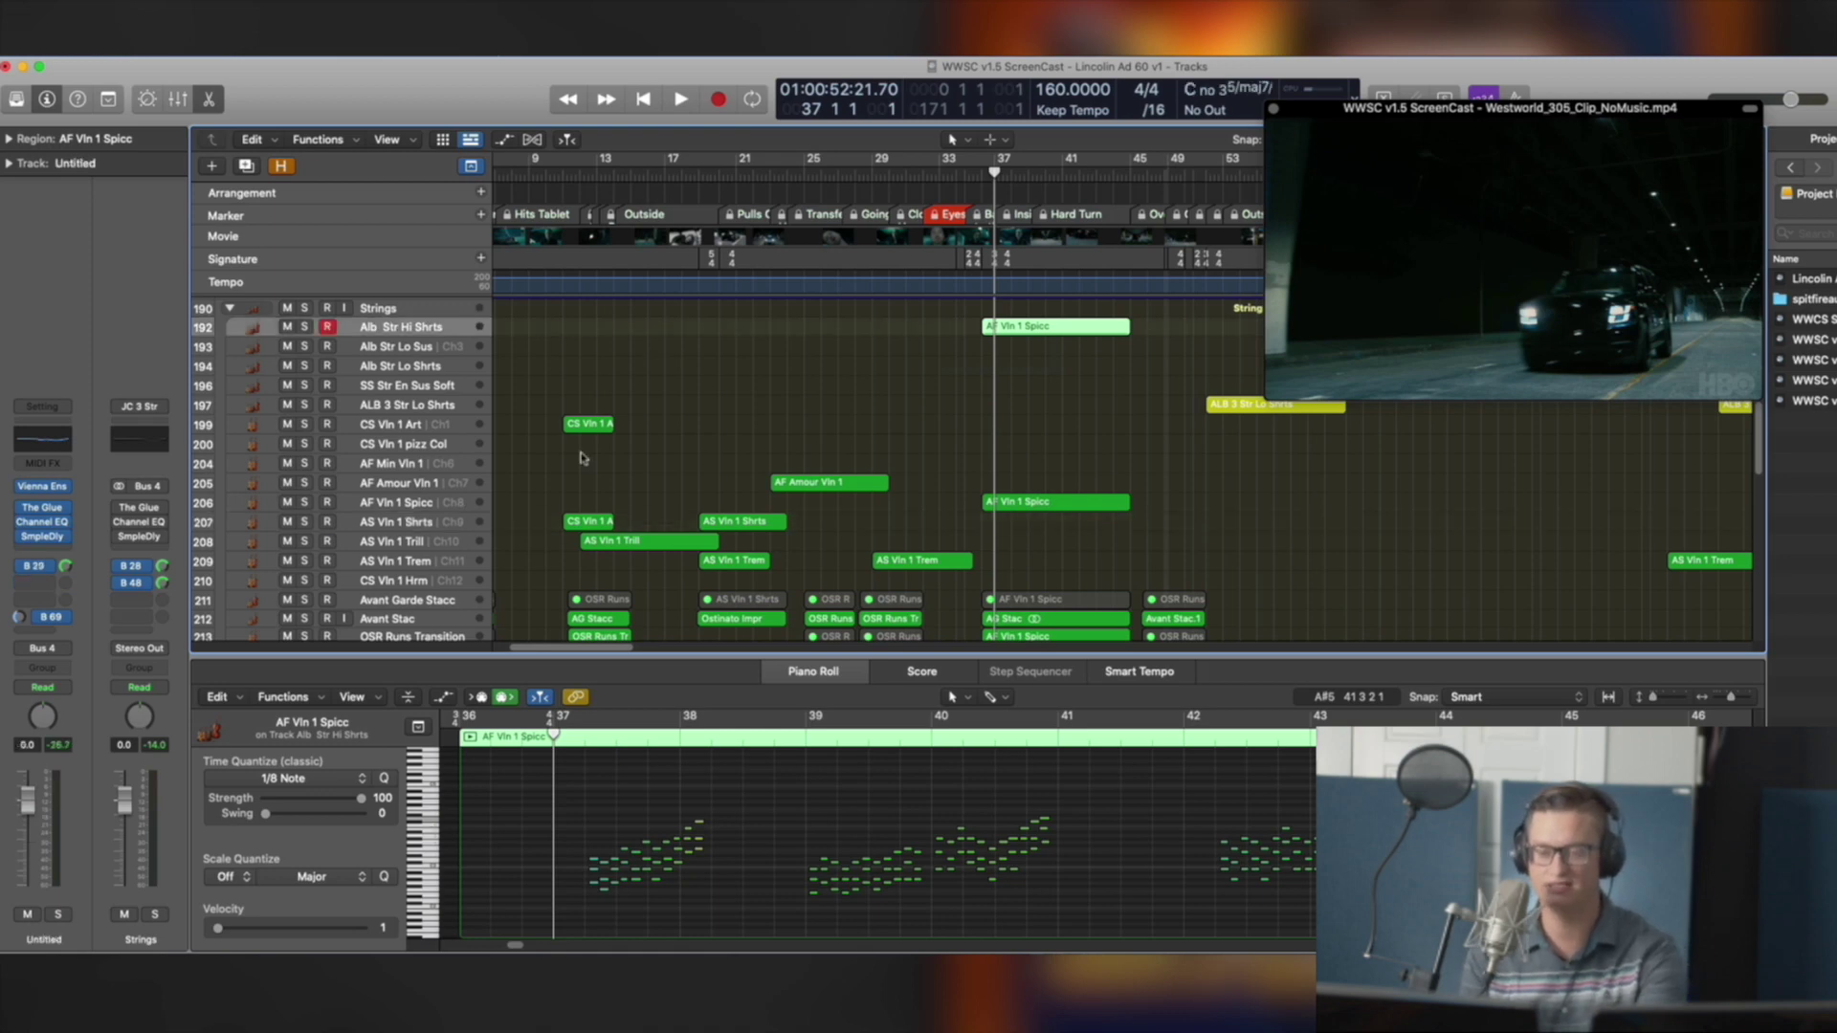
click(1029, 332)
click(1029, 332)
key(ctrl+s)
key(space)
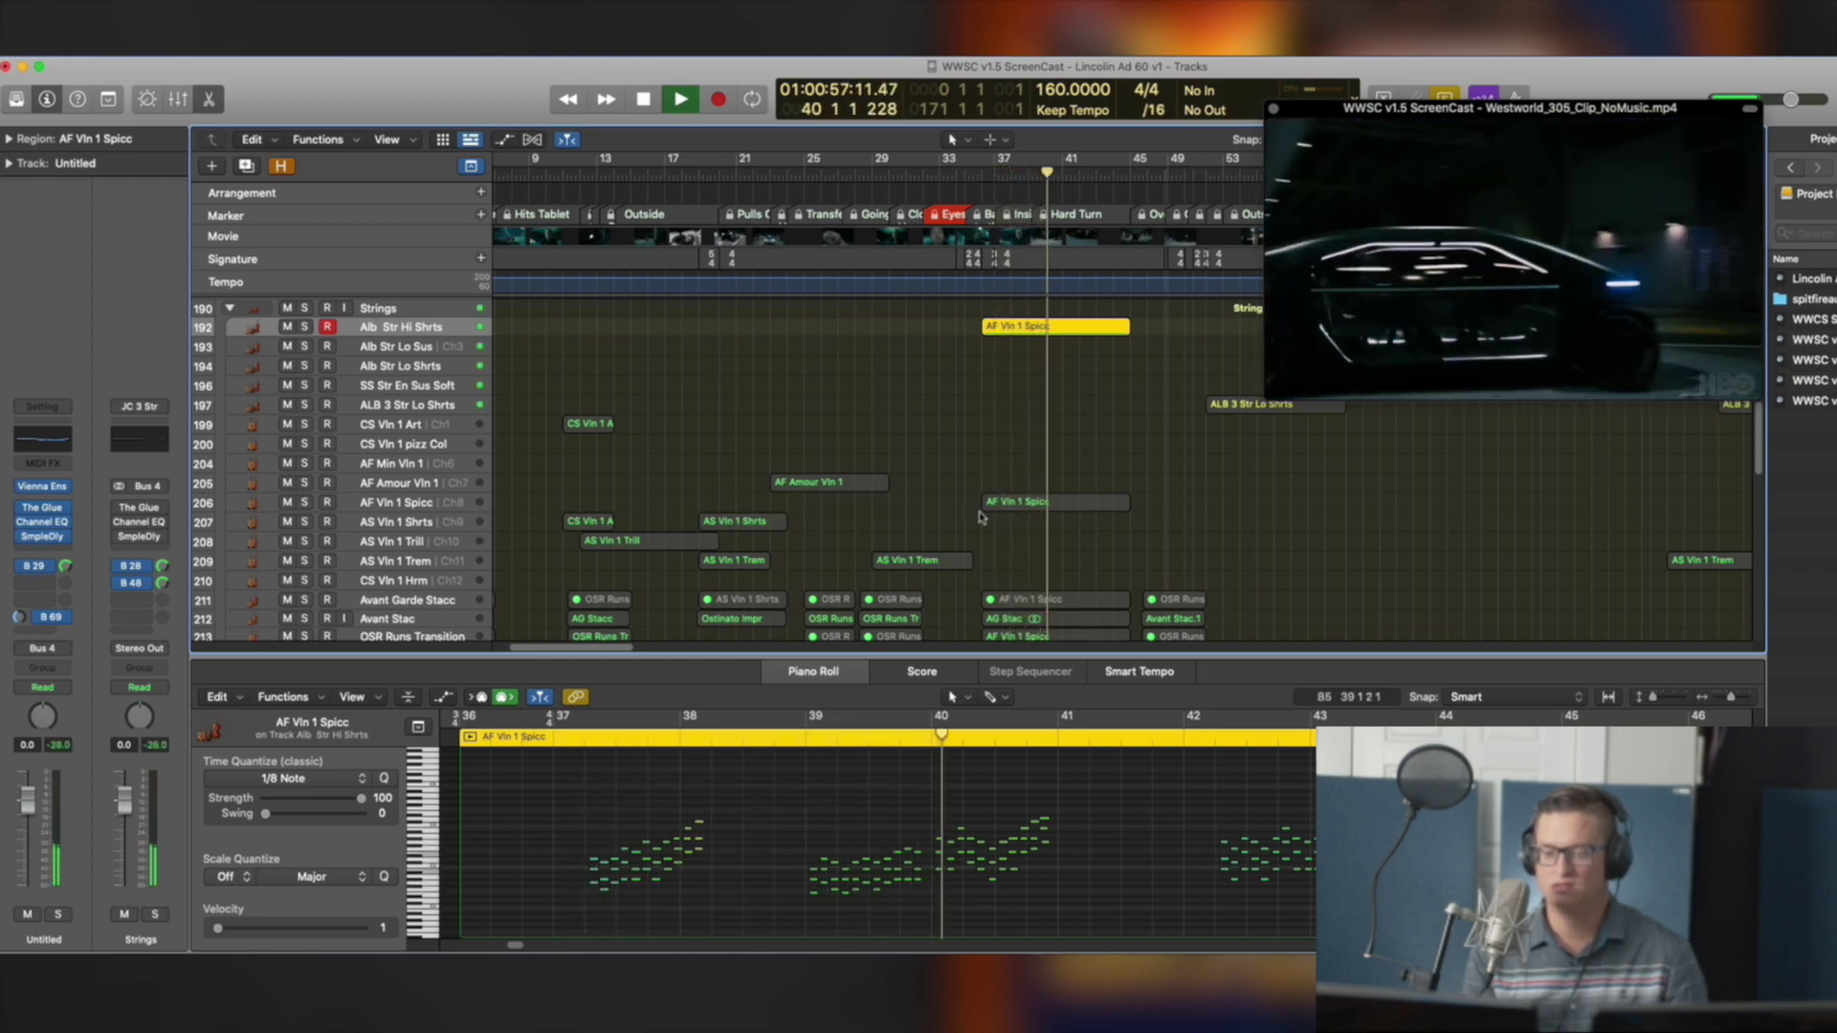
key(space)
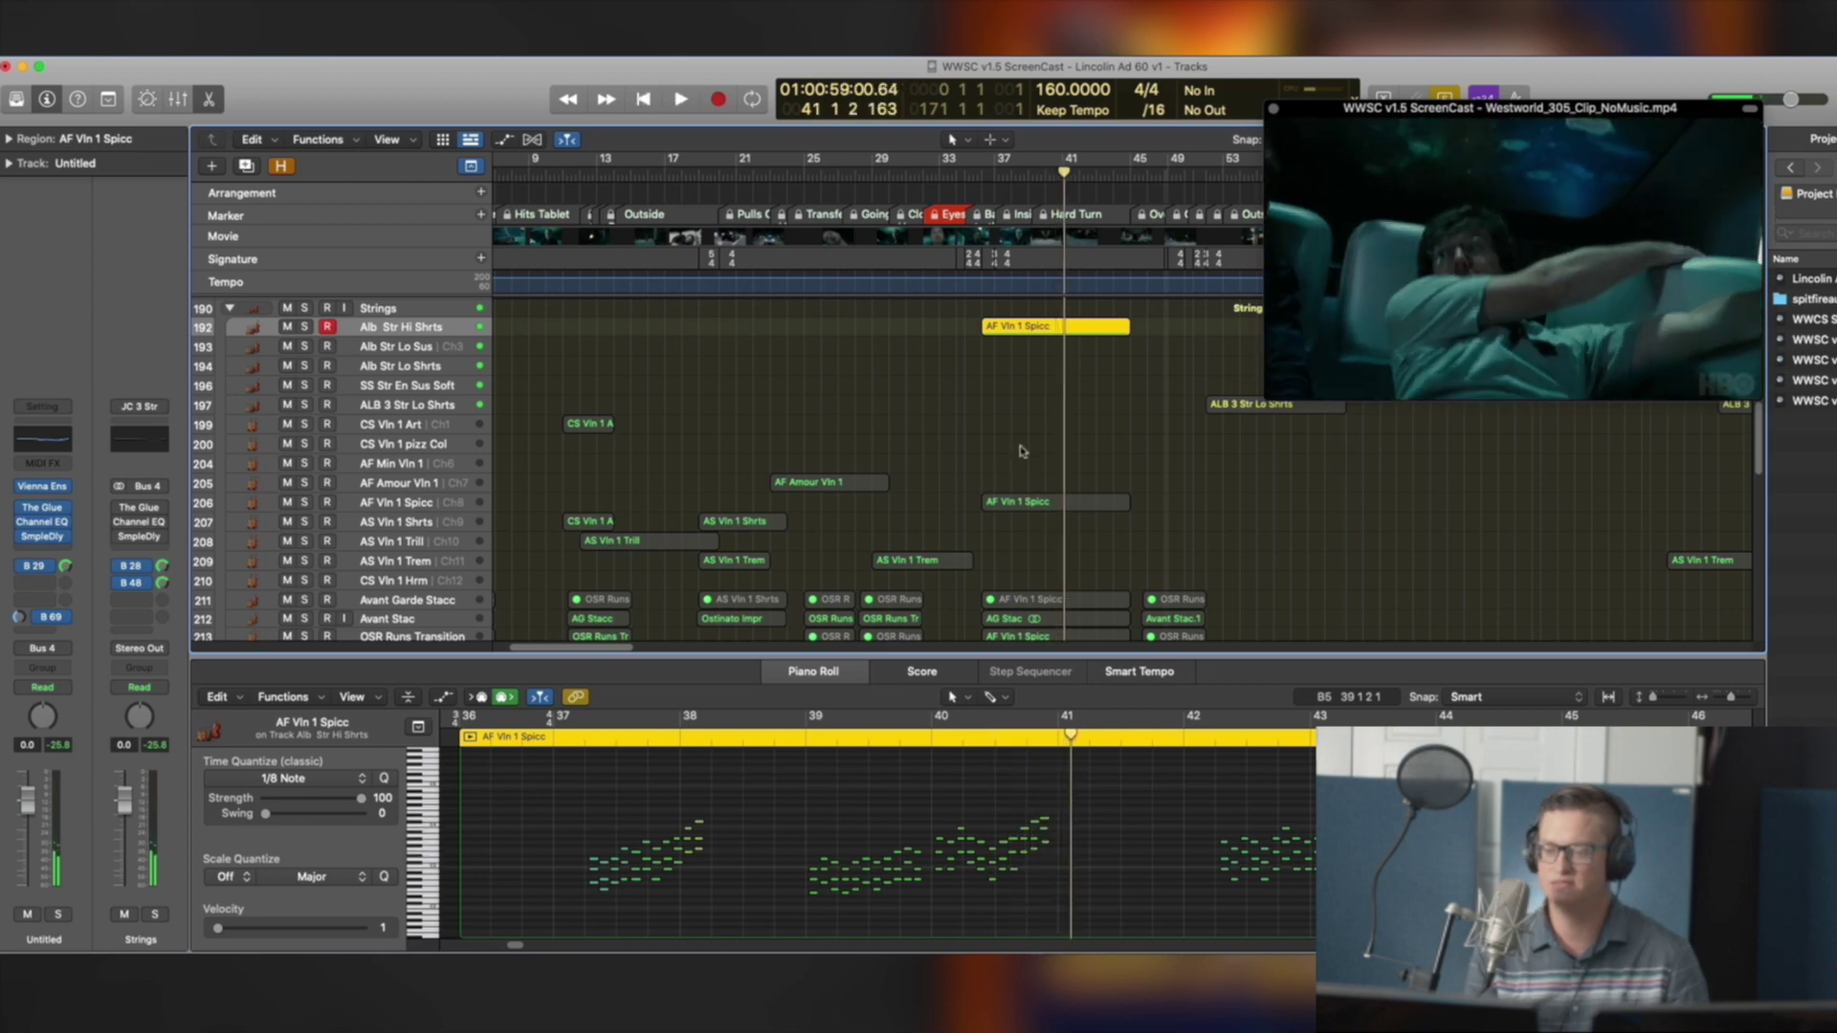
Select the region on the AF Vln 1 Spicc track and audition it soloed from about bar 37 to bar 41
click(1057, 501)
click(598, 729)
key(space)
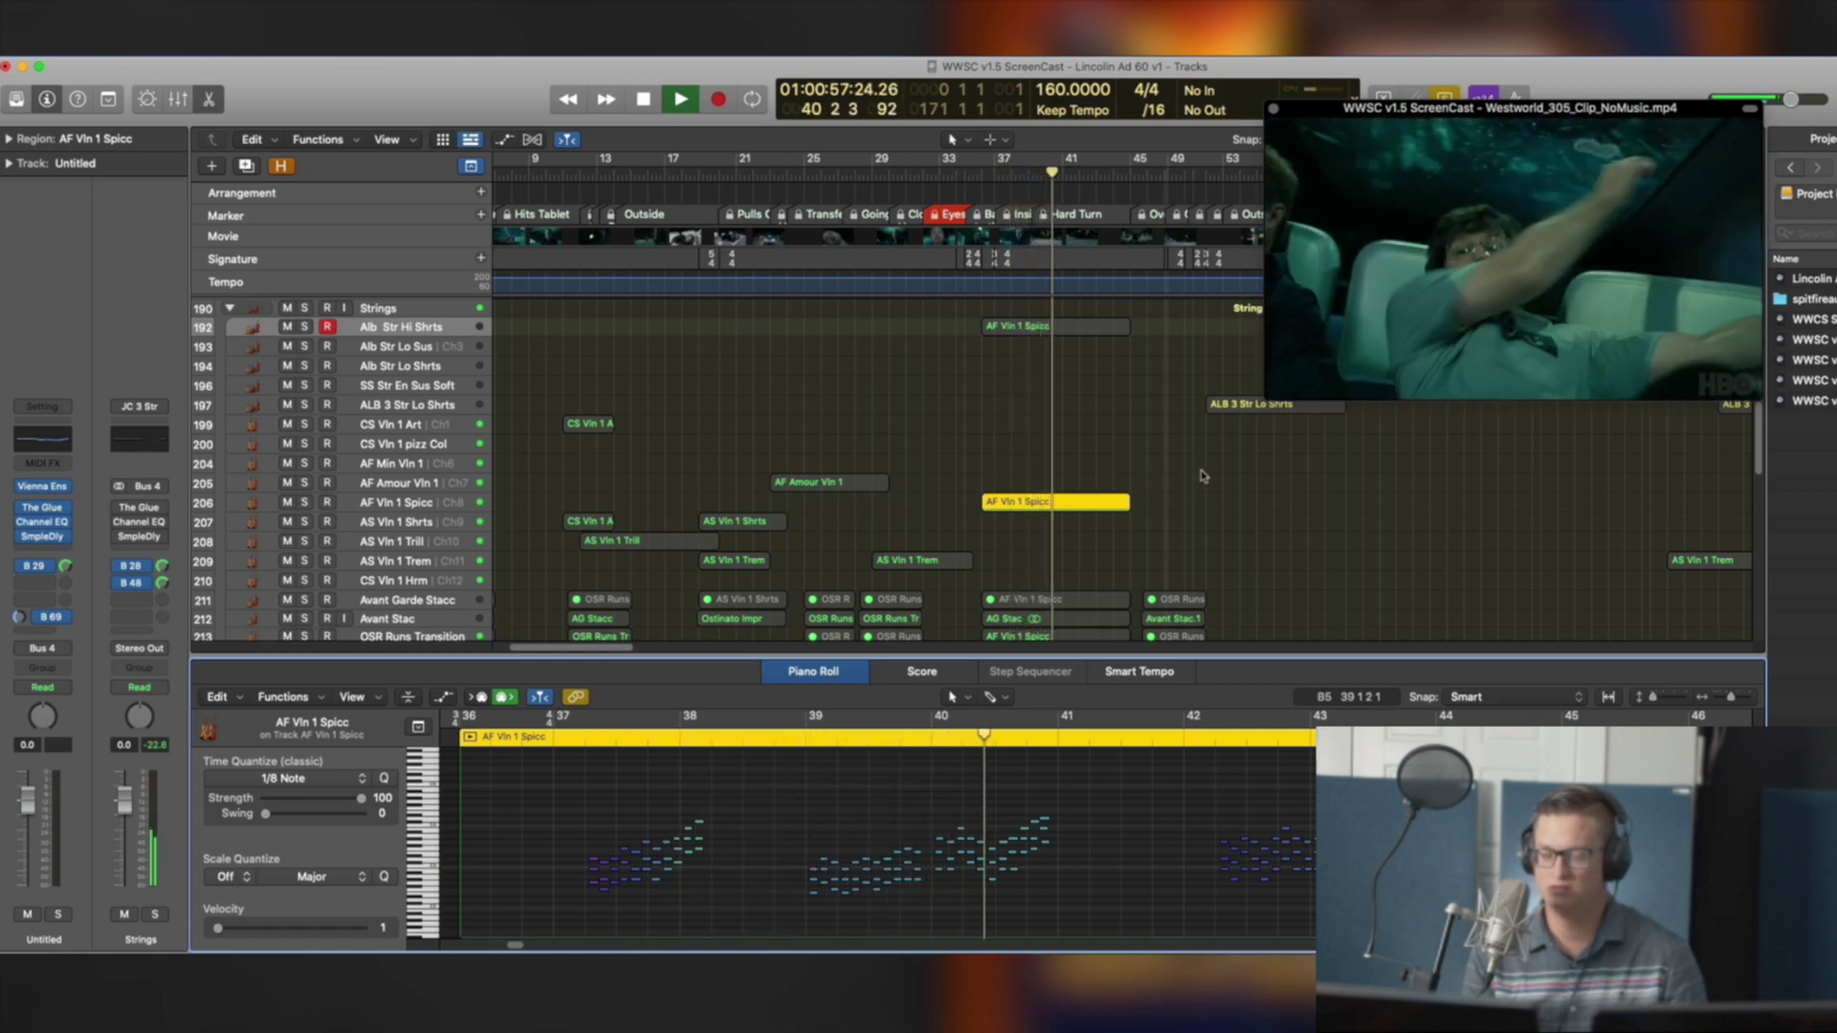
key(space)
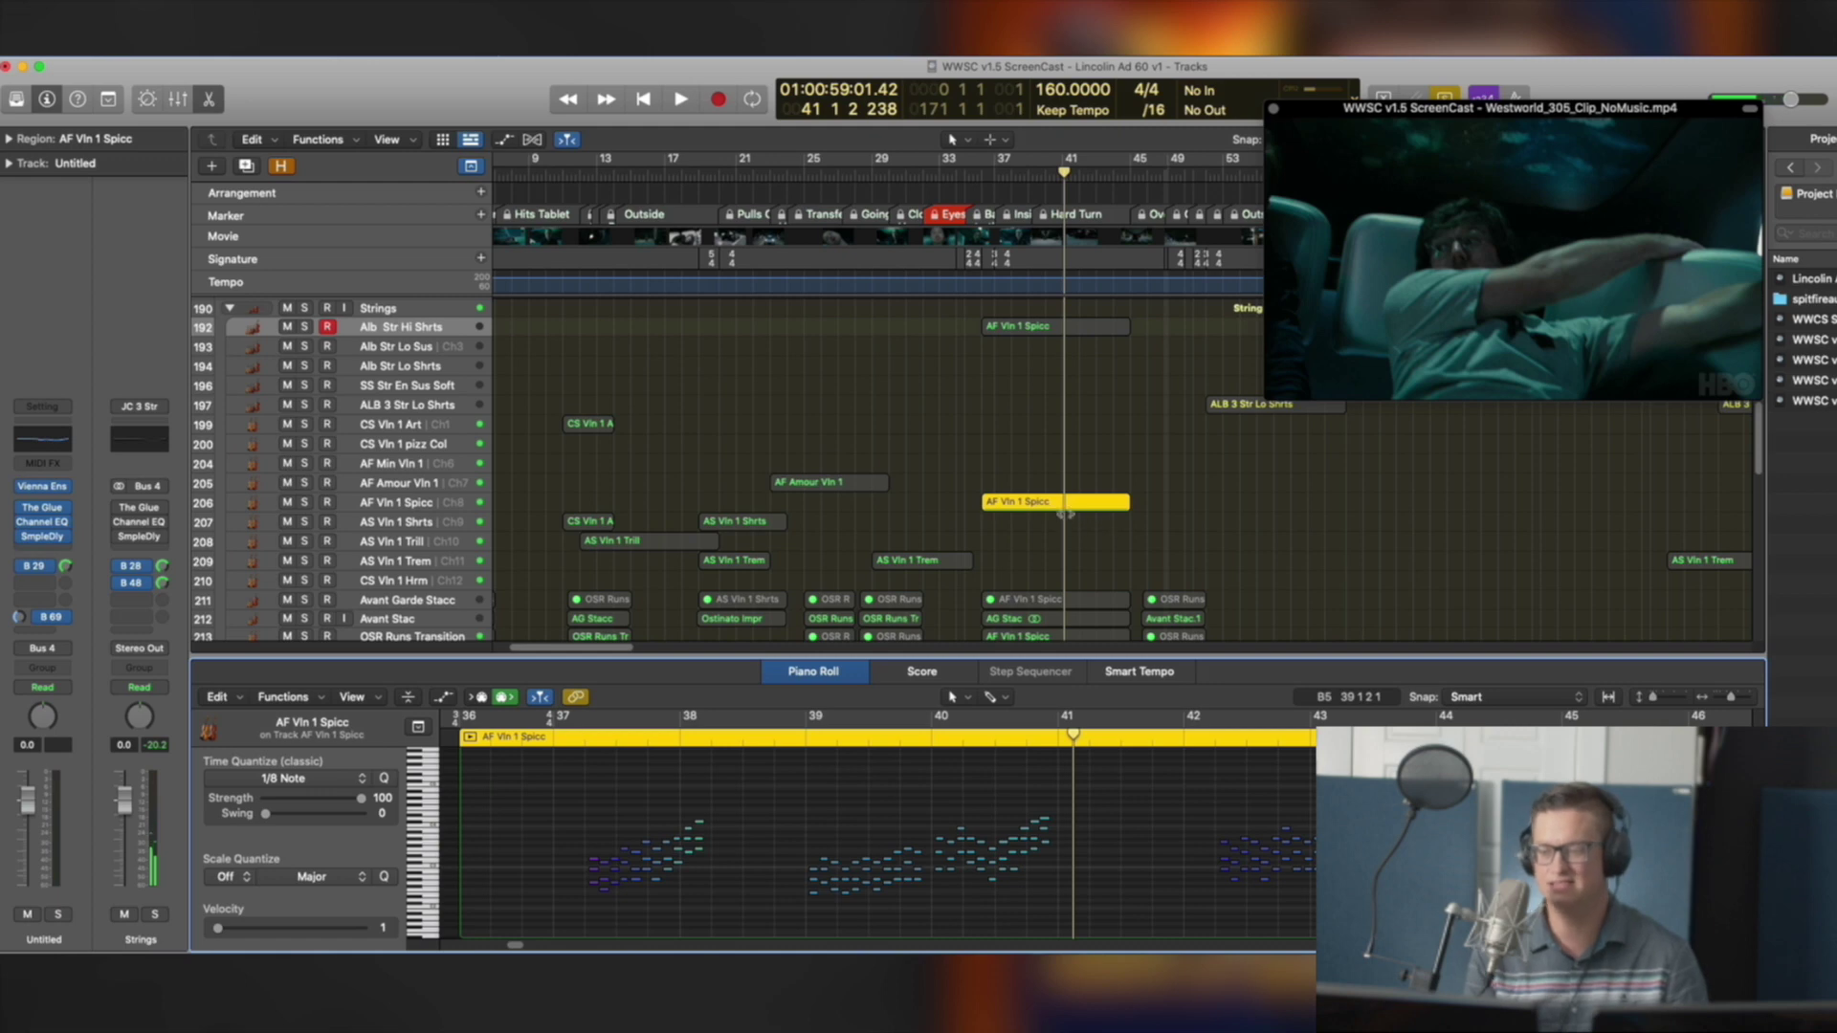
Add the Alb Str Hi Shrts region to the selection and play both AF Vln 1 Spicc regions soloed from just before bar 37
scroll(1040, 571, down, 1)
shift+click(1048, 328)
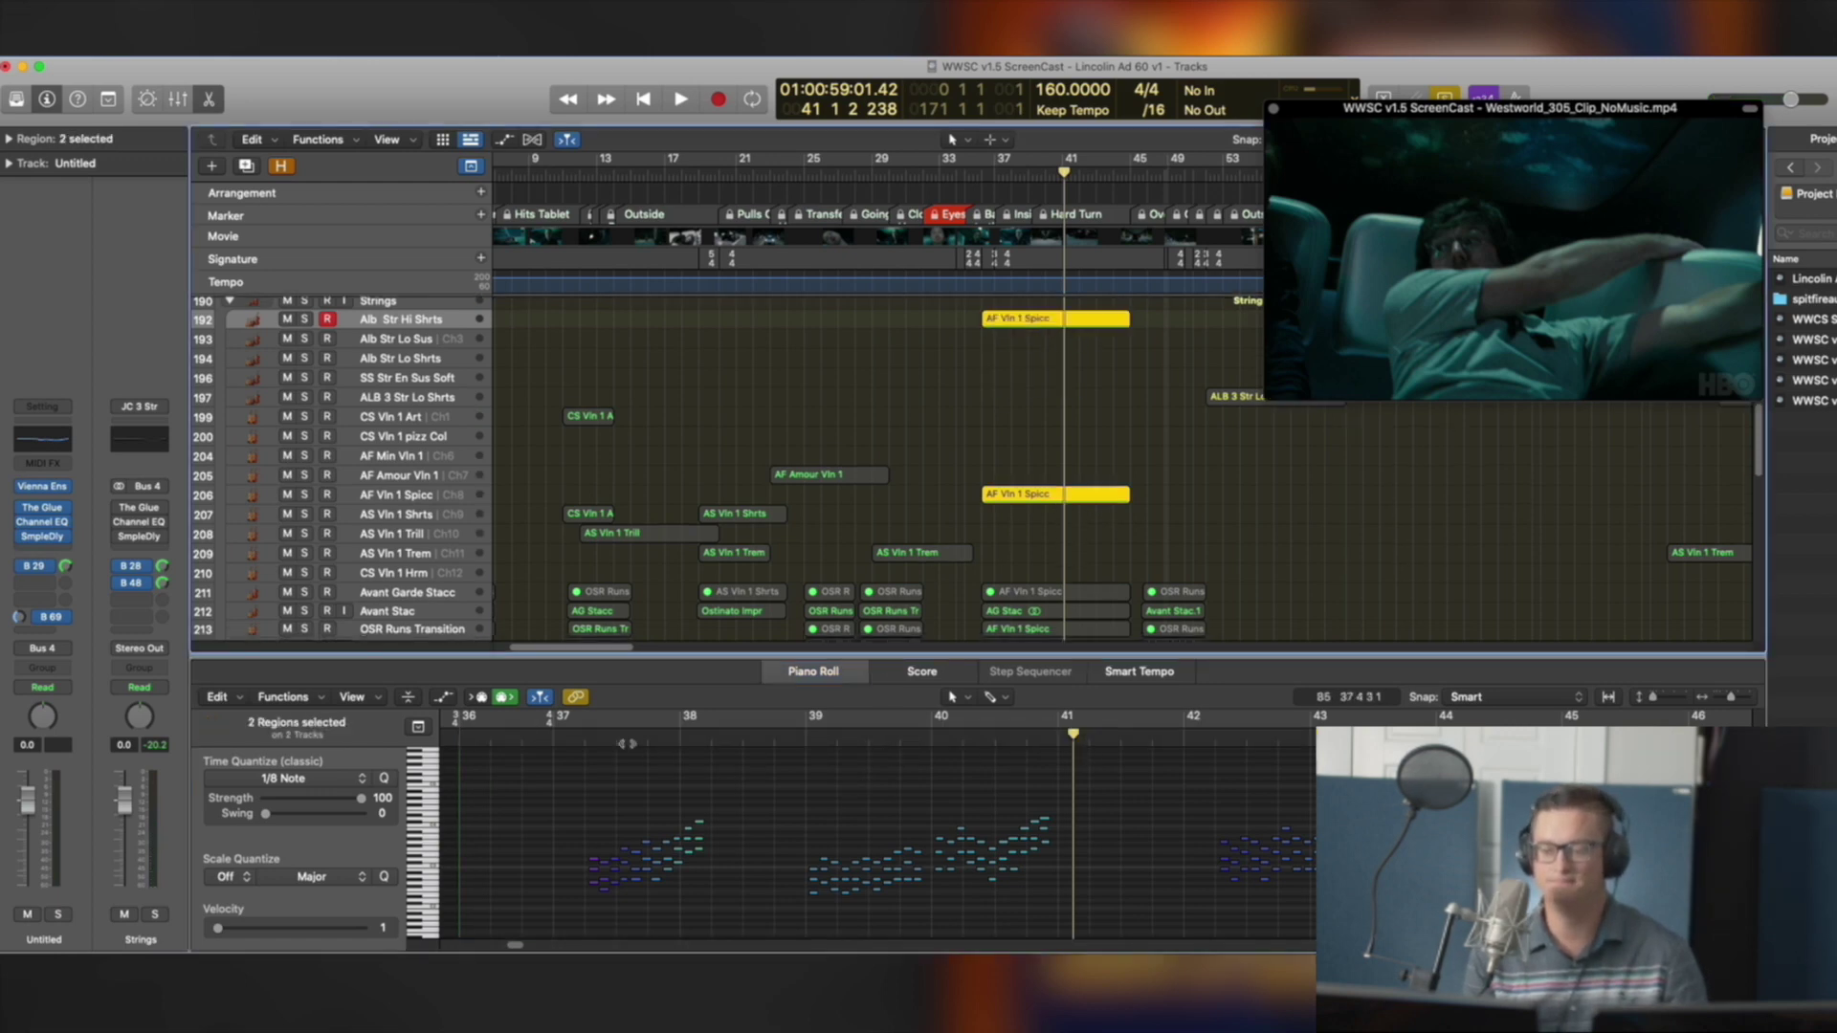
click(536, 736)
key(space)
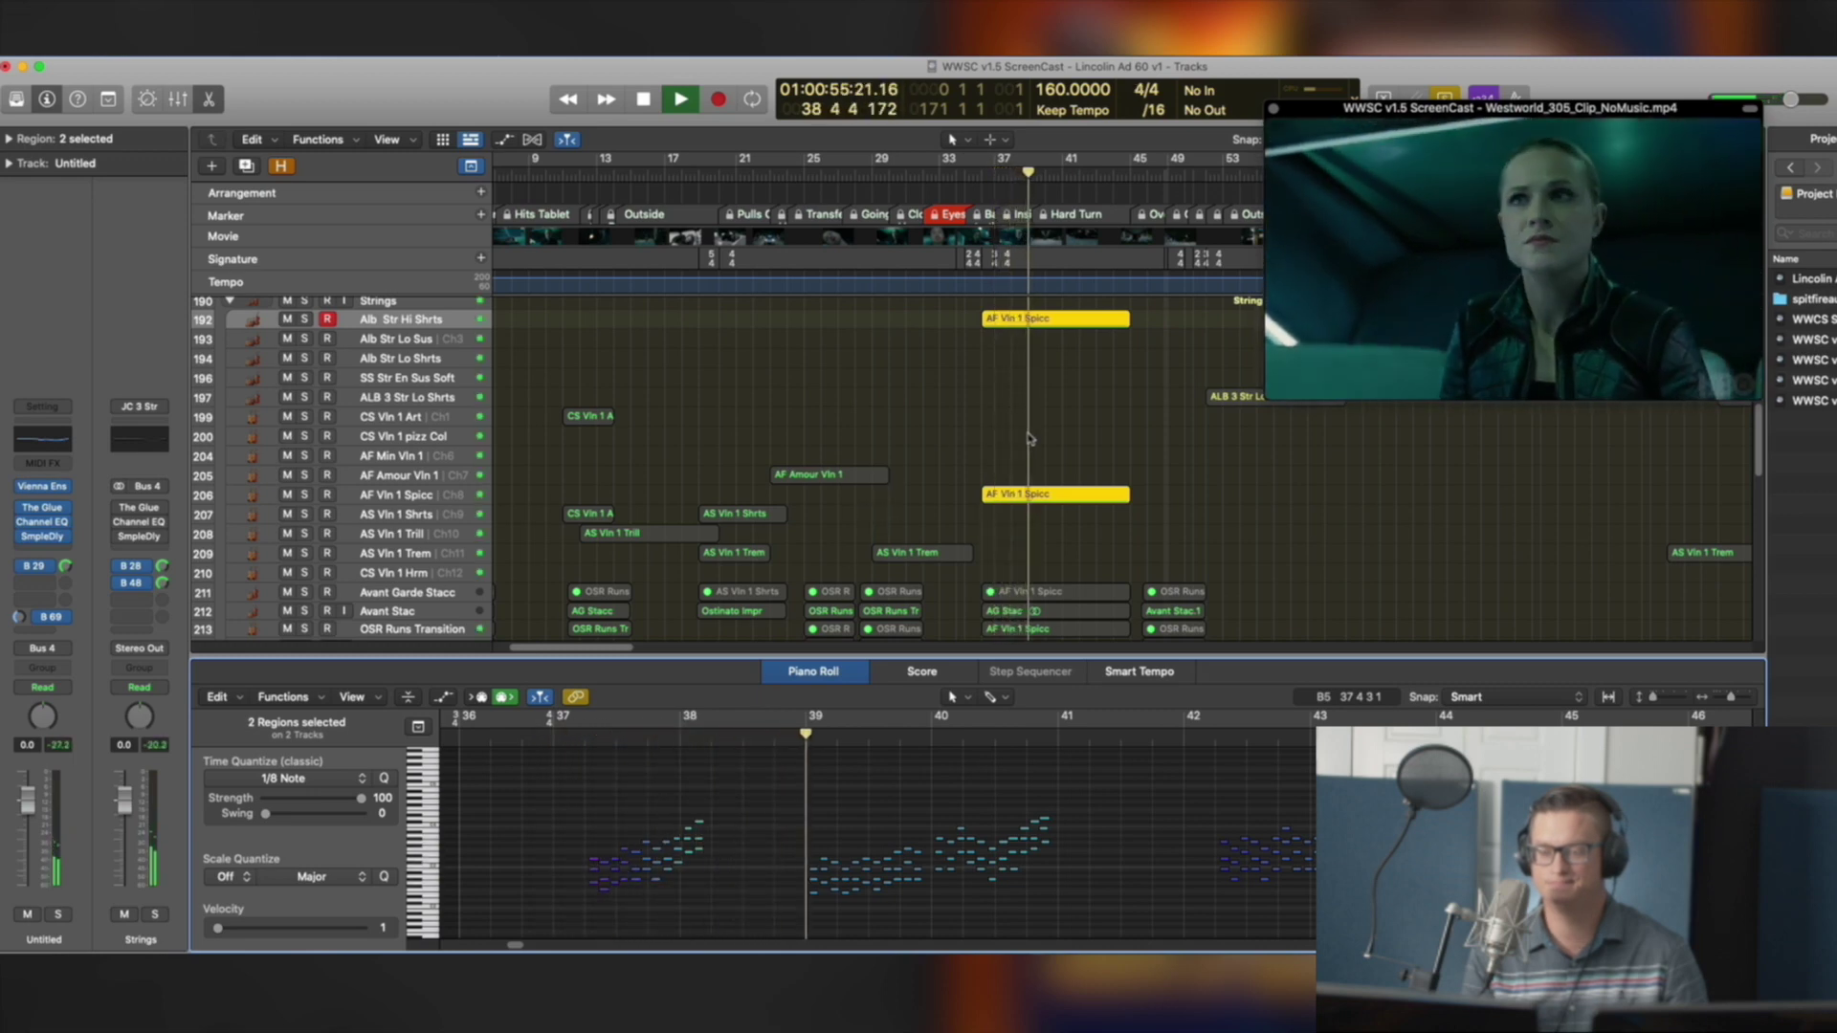
scroll(1053, 517, down, 2)
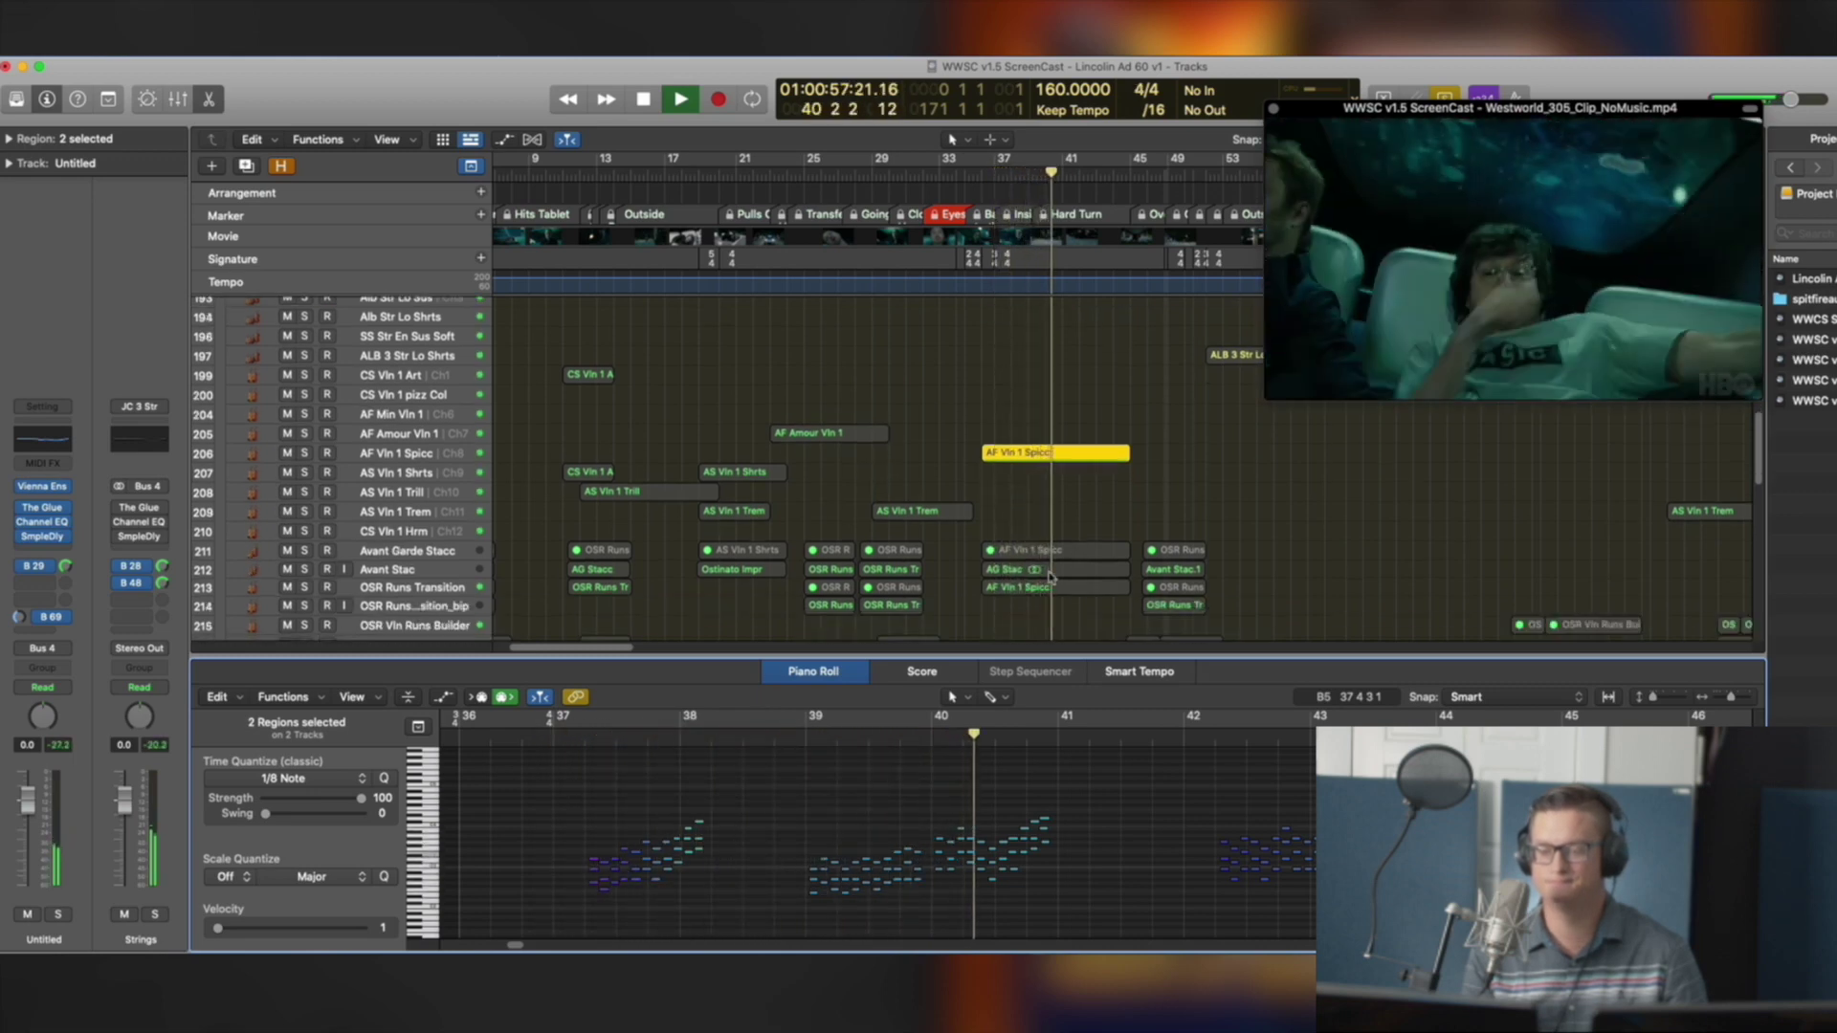
Add the AG Stac region and the OSR Runs Transition AF Vln 1 Spicc region to the selection and audition the layered violins soloed from bar 37 to bar 41
key(space)
shift+click(1048, 572)
shift+click(1042, 589)
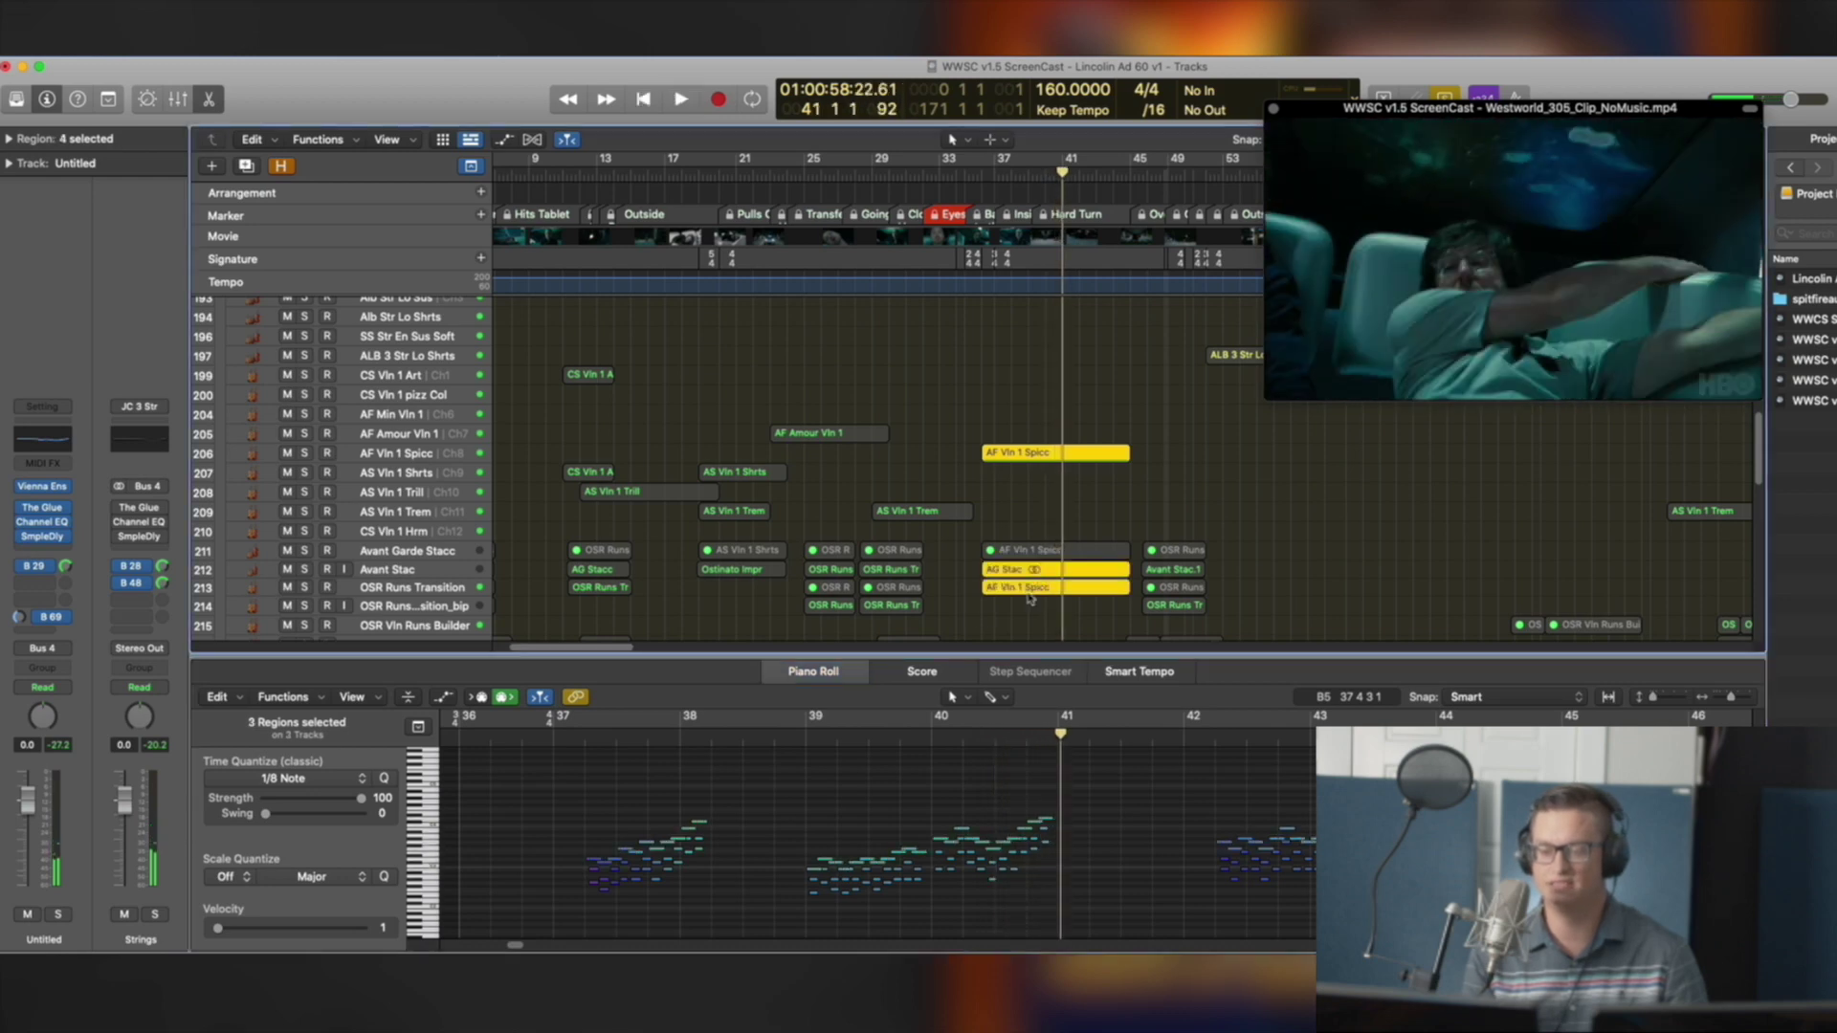
click(543, 735)
key(space)
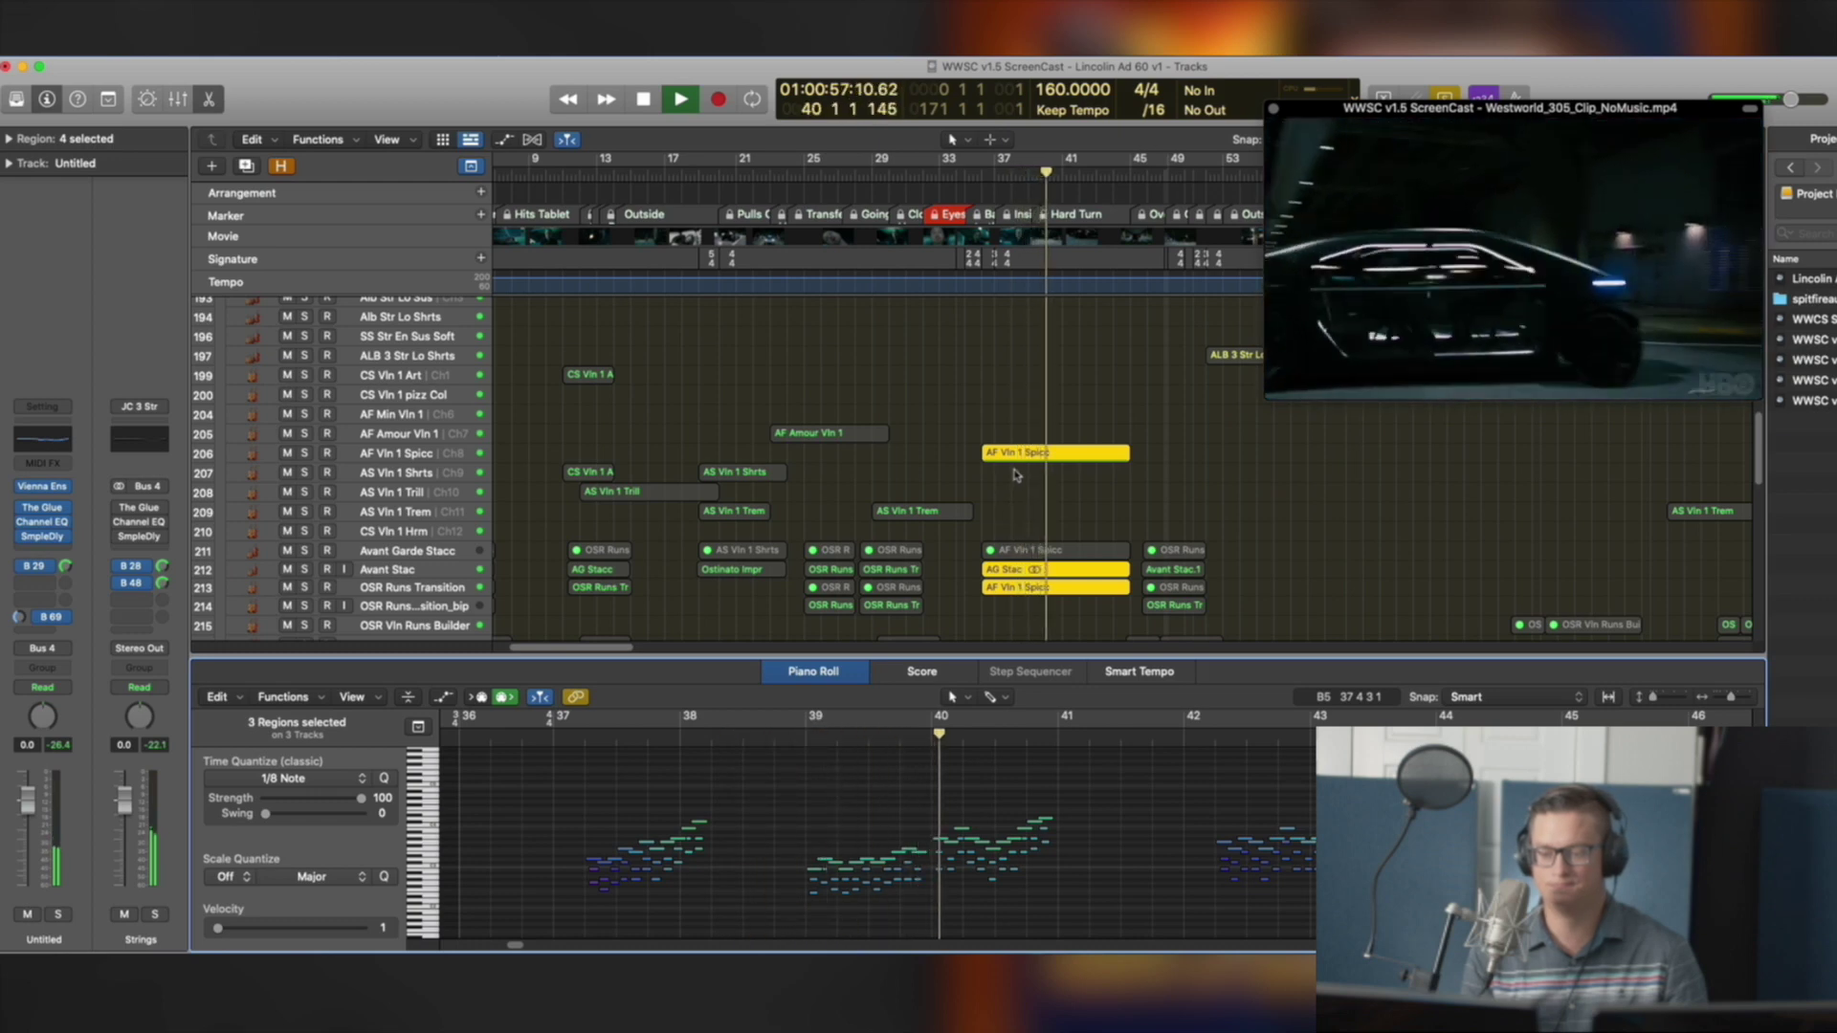
key(space)
Select the AS Vla Shrts regions beginning around bar 37 on the AS Vla Shrts and AS Vla Trem tracks
scroll(1023, 459, down, 5)
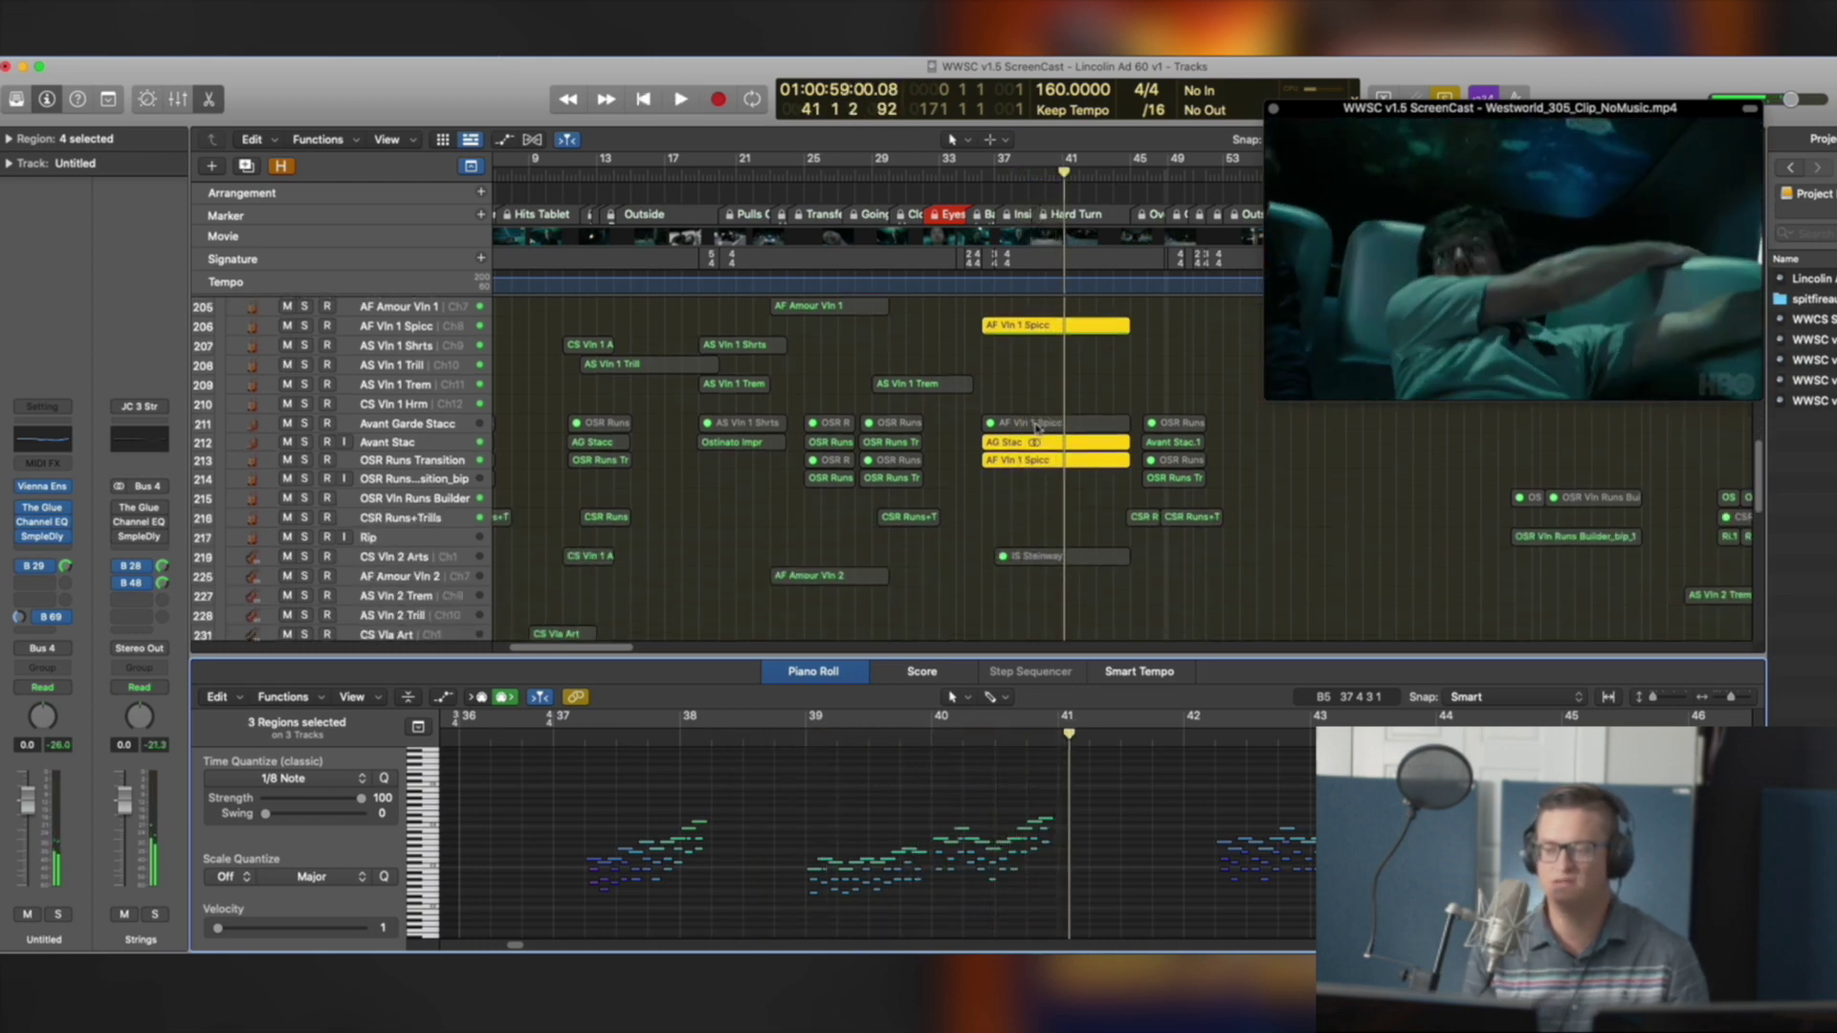
click(1033, 553)
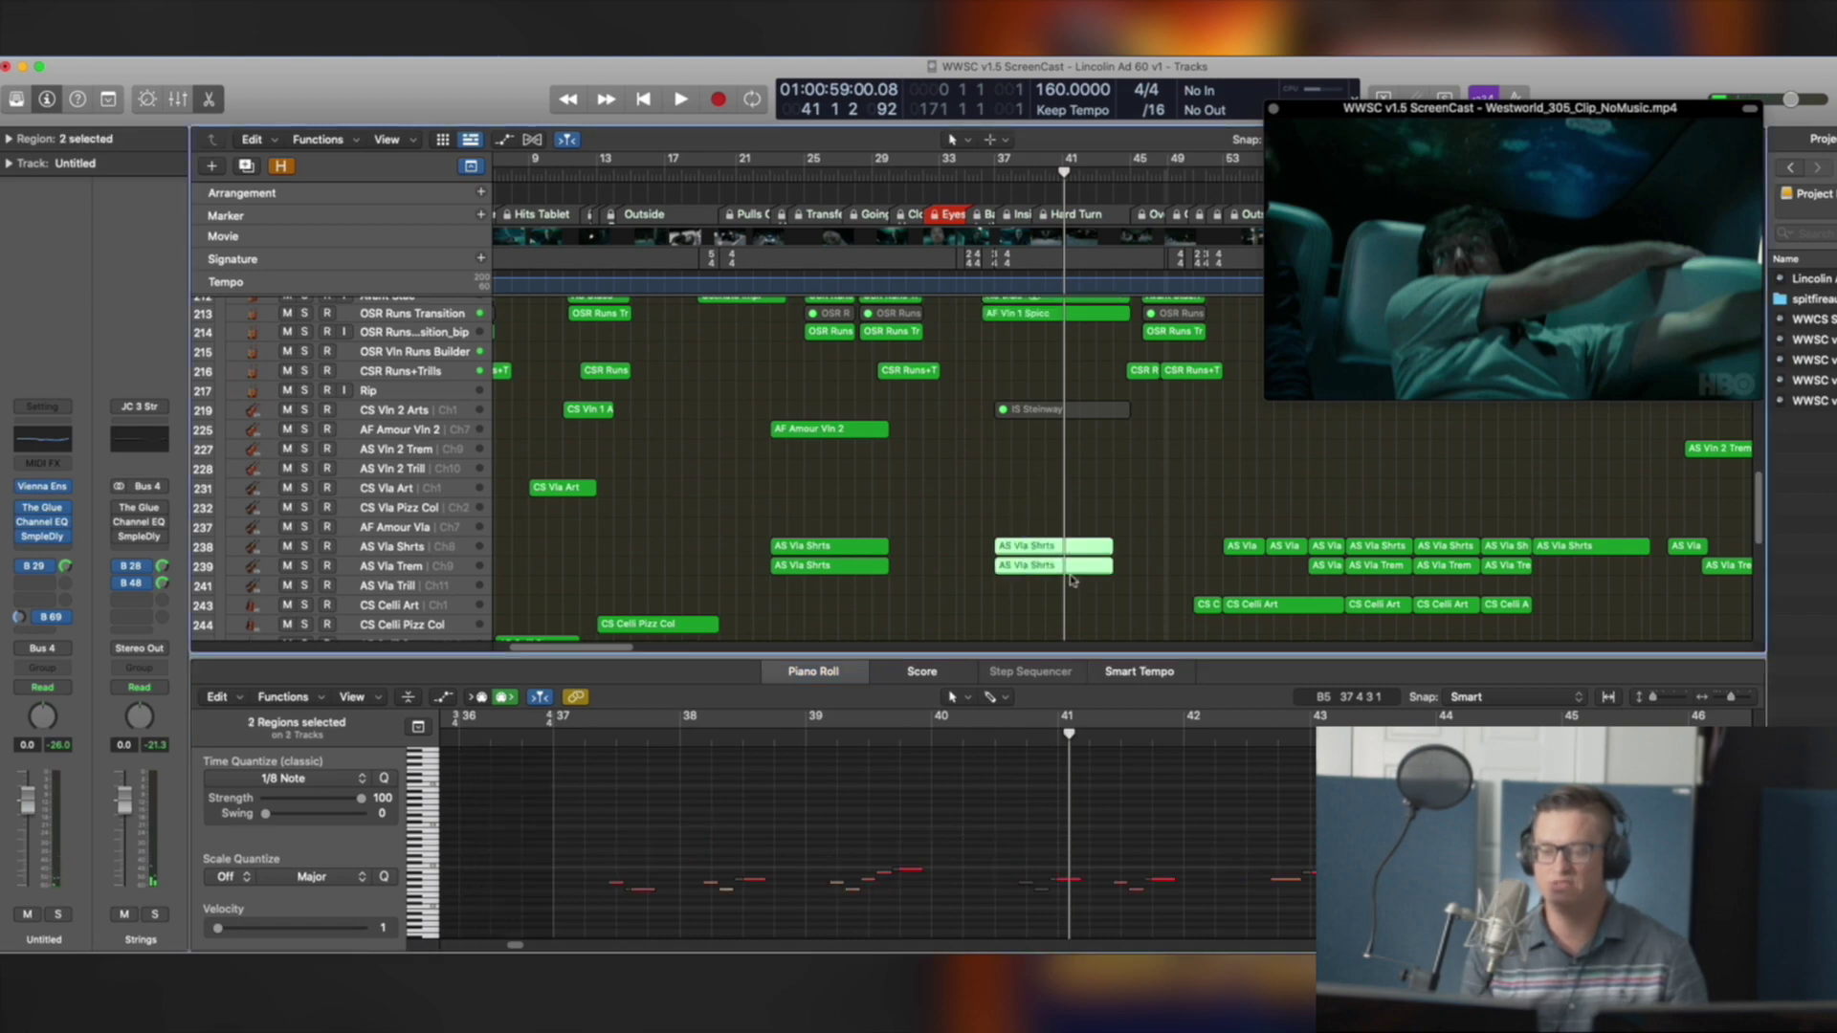
shift+click(1072, 574)
Collapse the Strings track stack and select the AF Vln 1 Spicc region on the Alb WW Hi Sht track
scroll(1072, 580, up, 3)
scroll(1071, 580, up, 2)
scroll(1041, 504, up, 4)
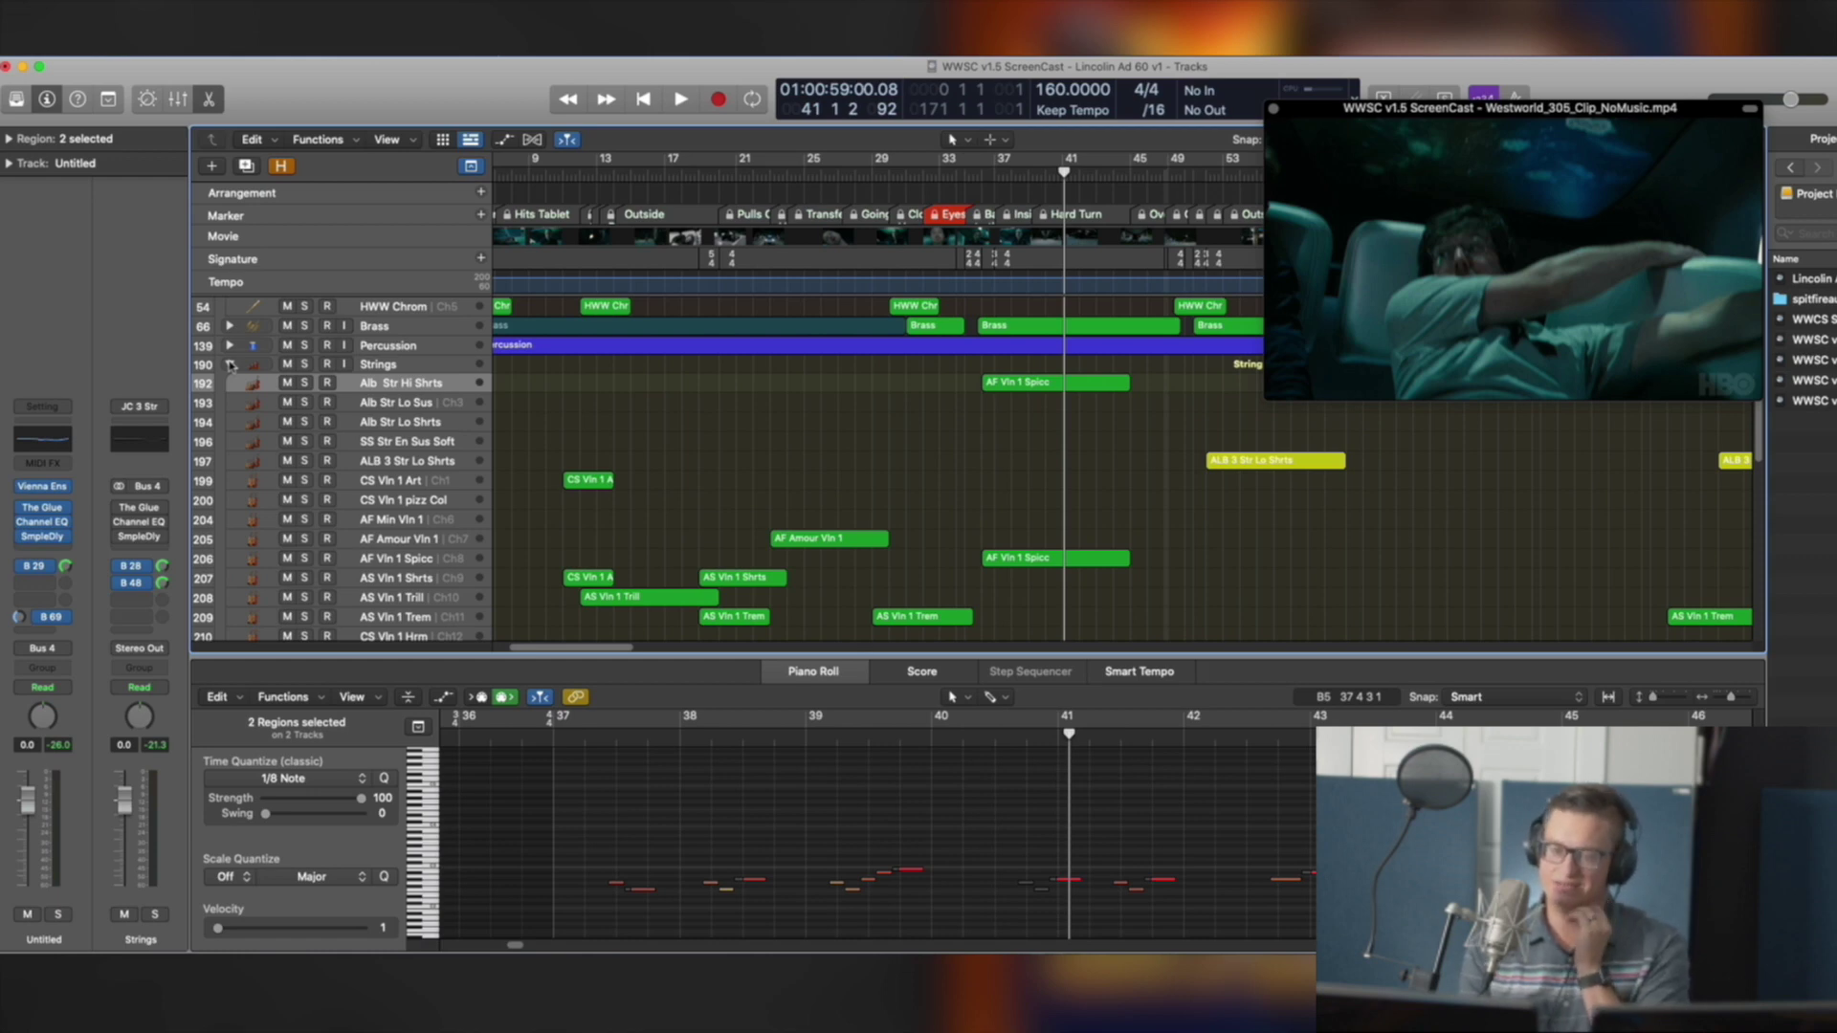
click(229, 364)
scroll(543, 431, up, 5)
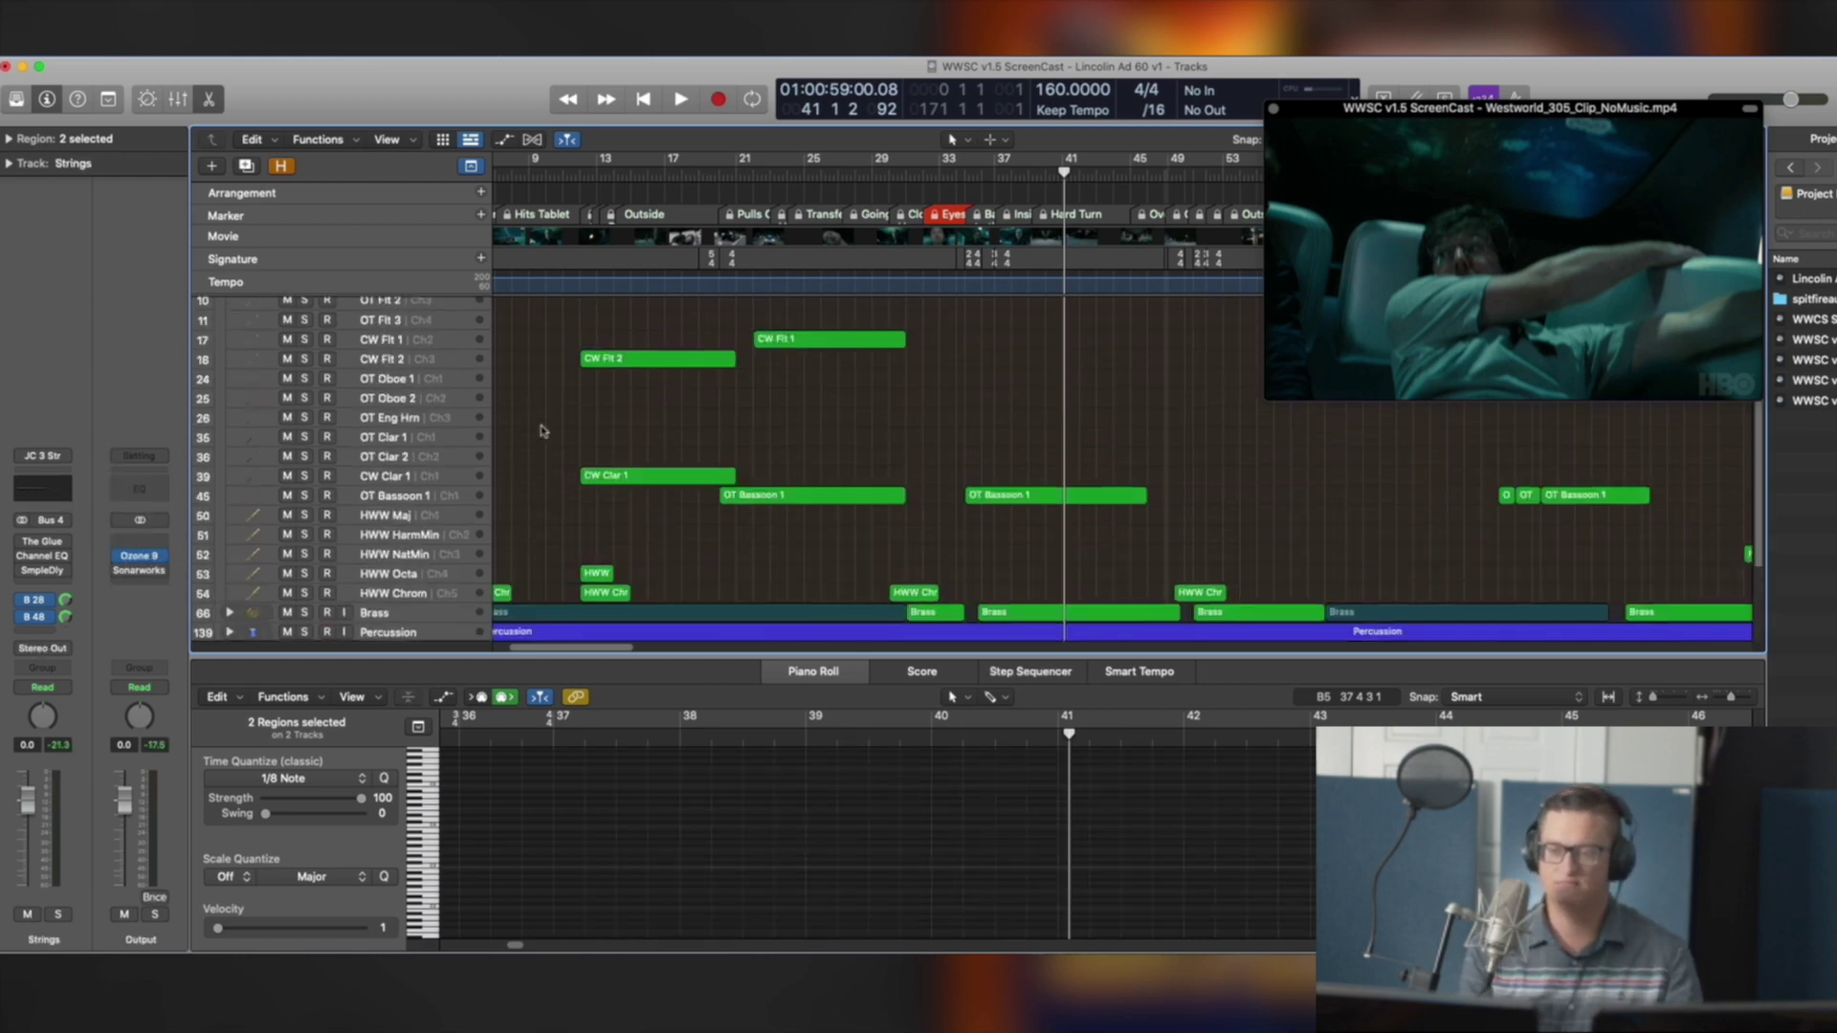
click(1094, 325)
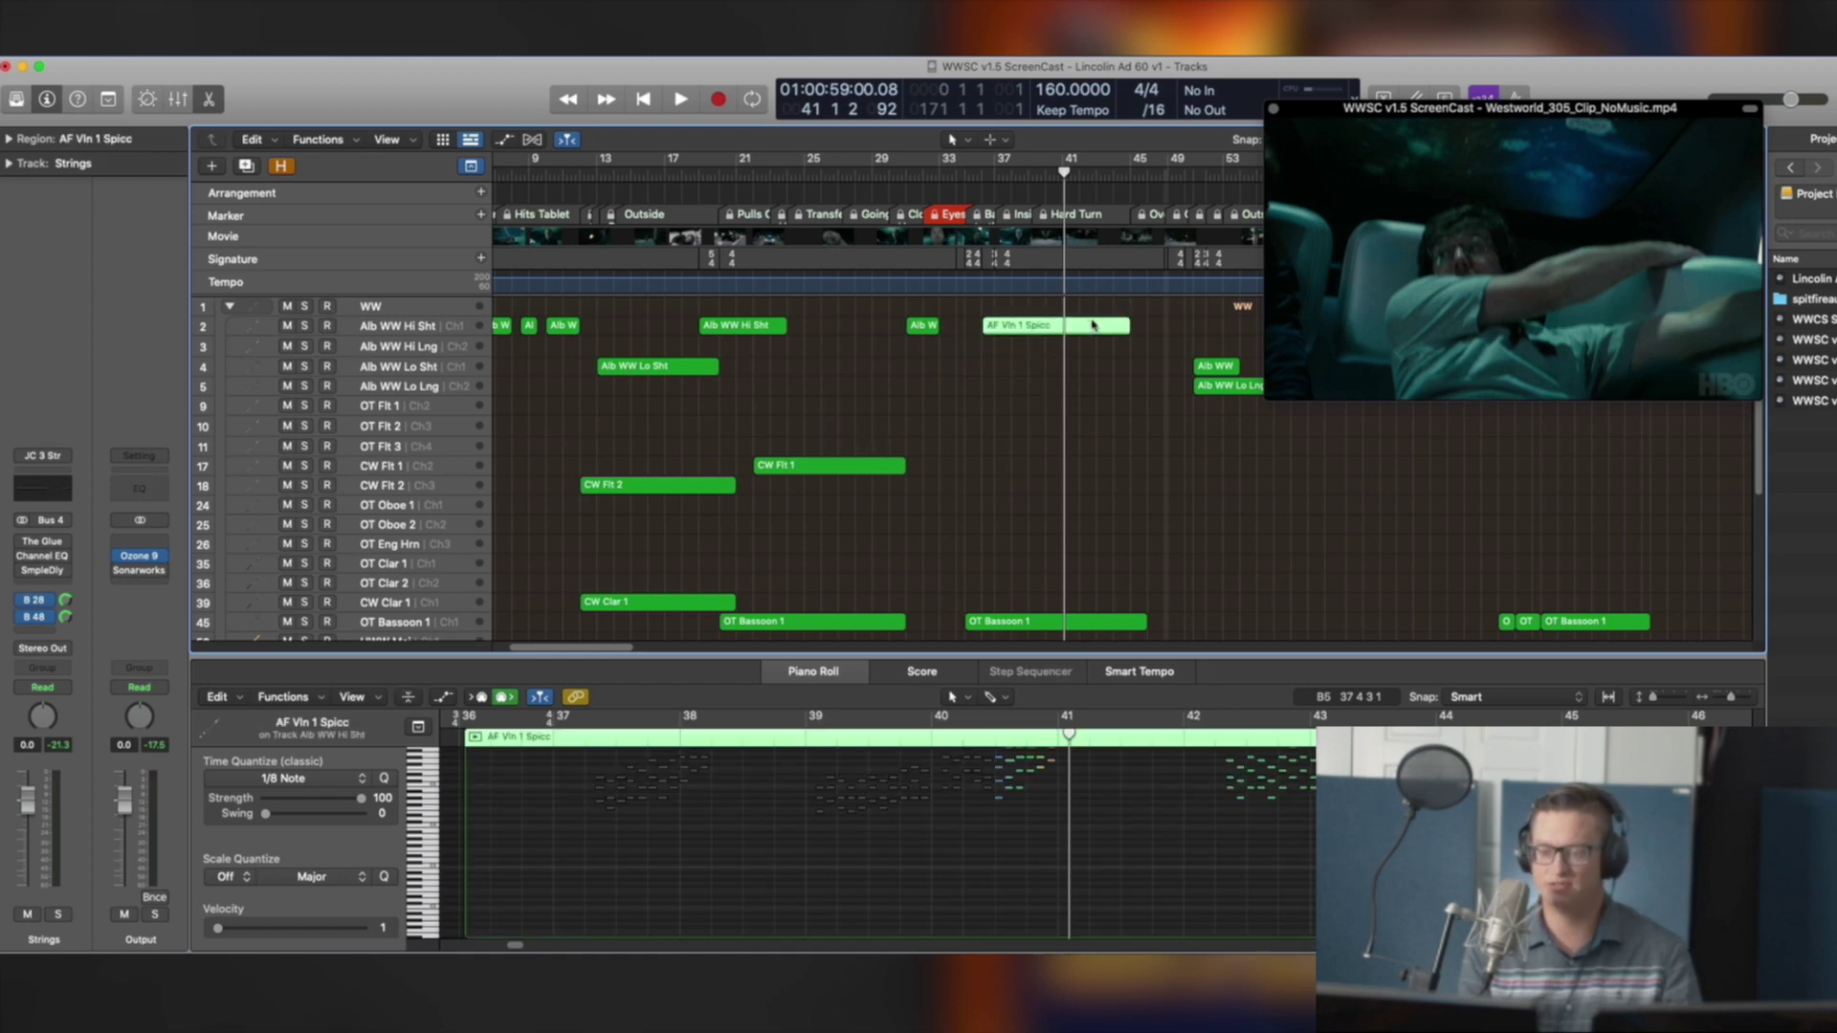
Play the full arrangement from bar 37 to the end of bar 44 and disarm recording on the Strings track
click(551, 741)
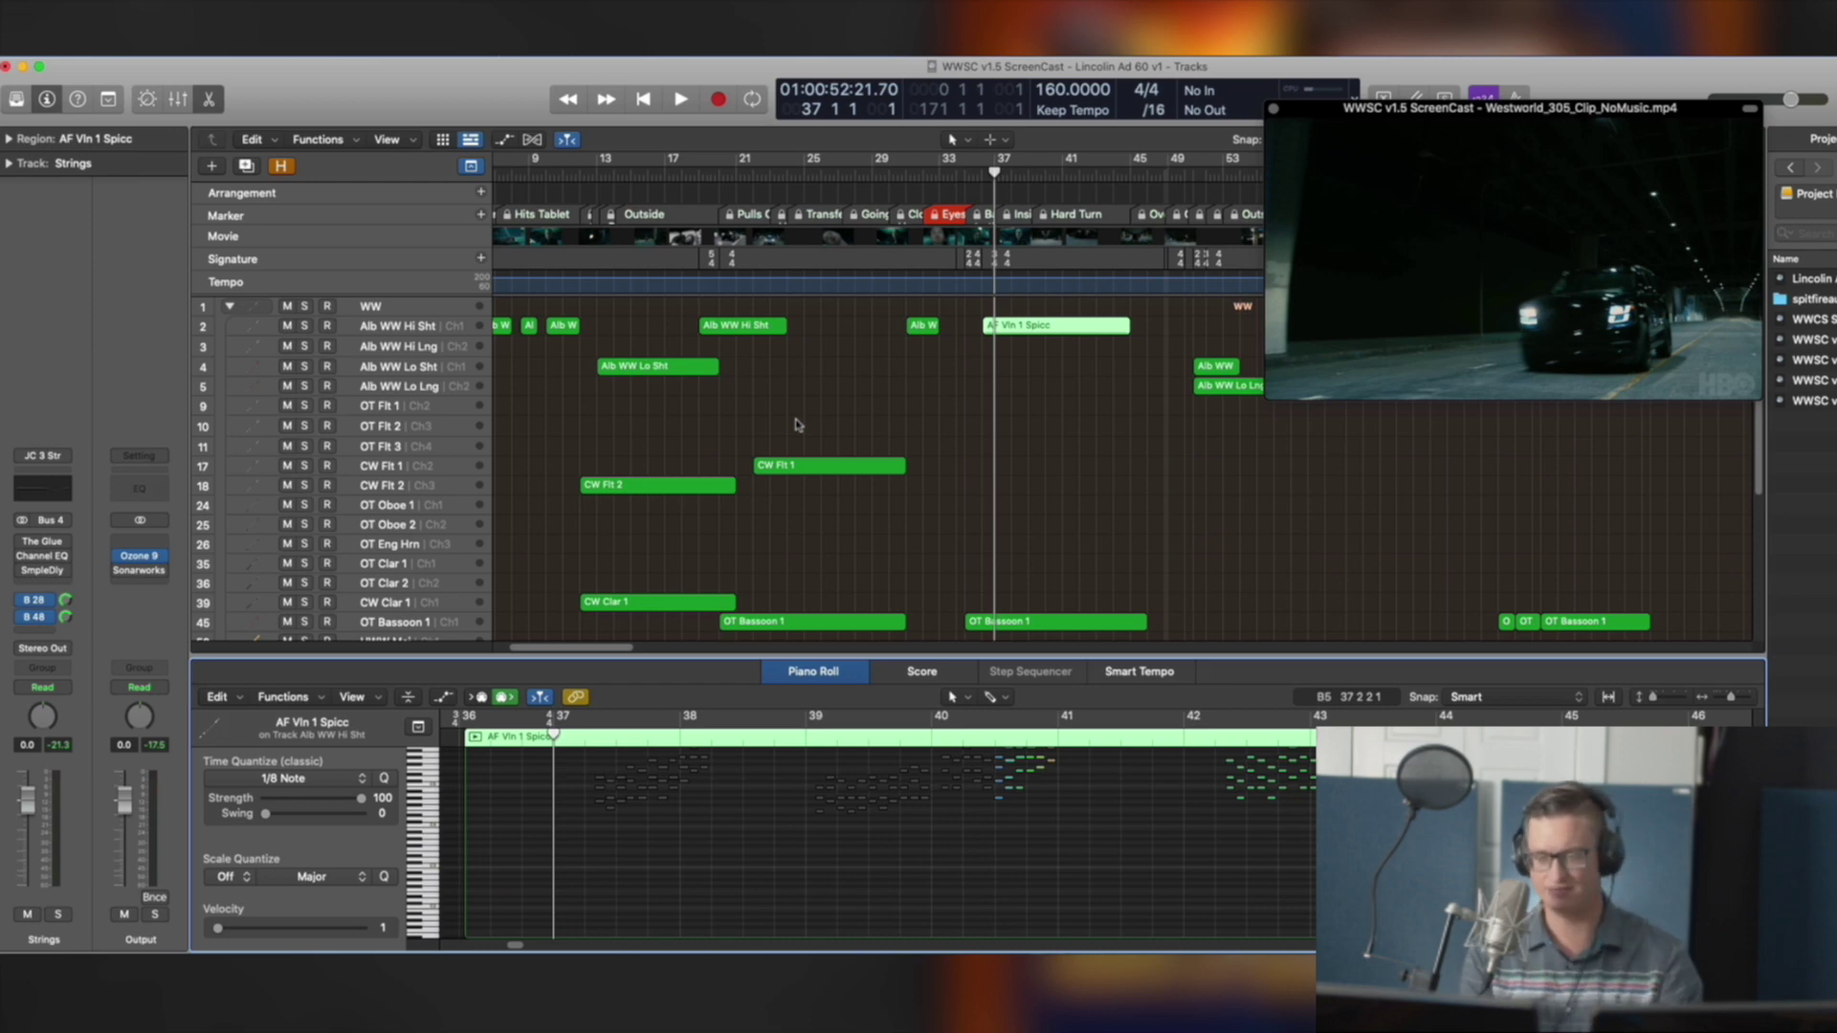
key(space)
scroll(1005, 497, down, 6)
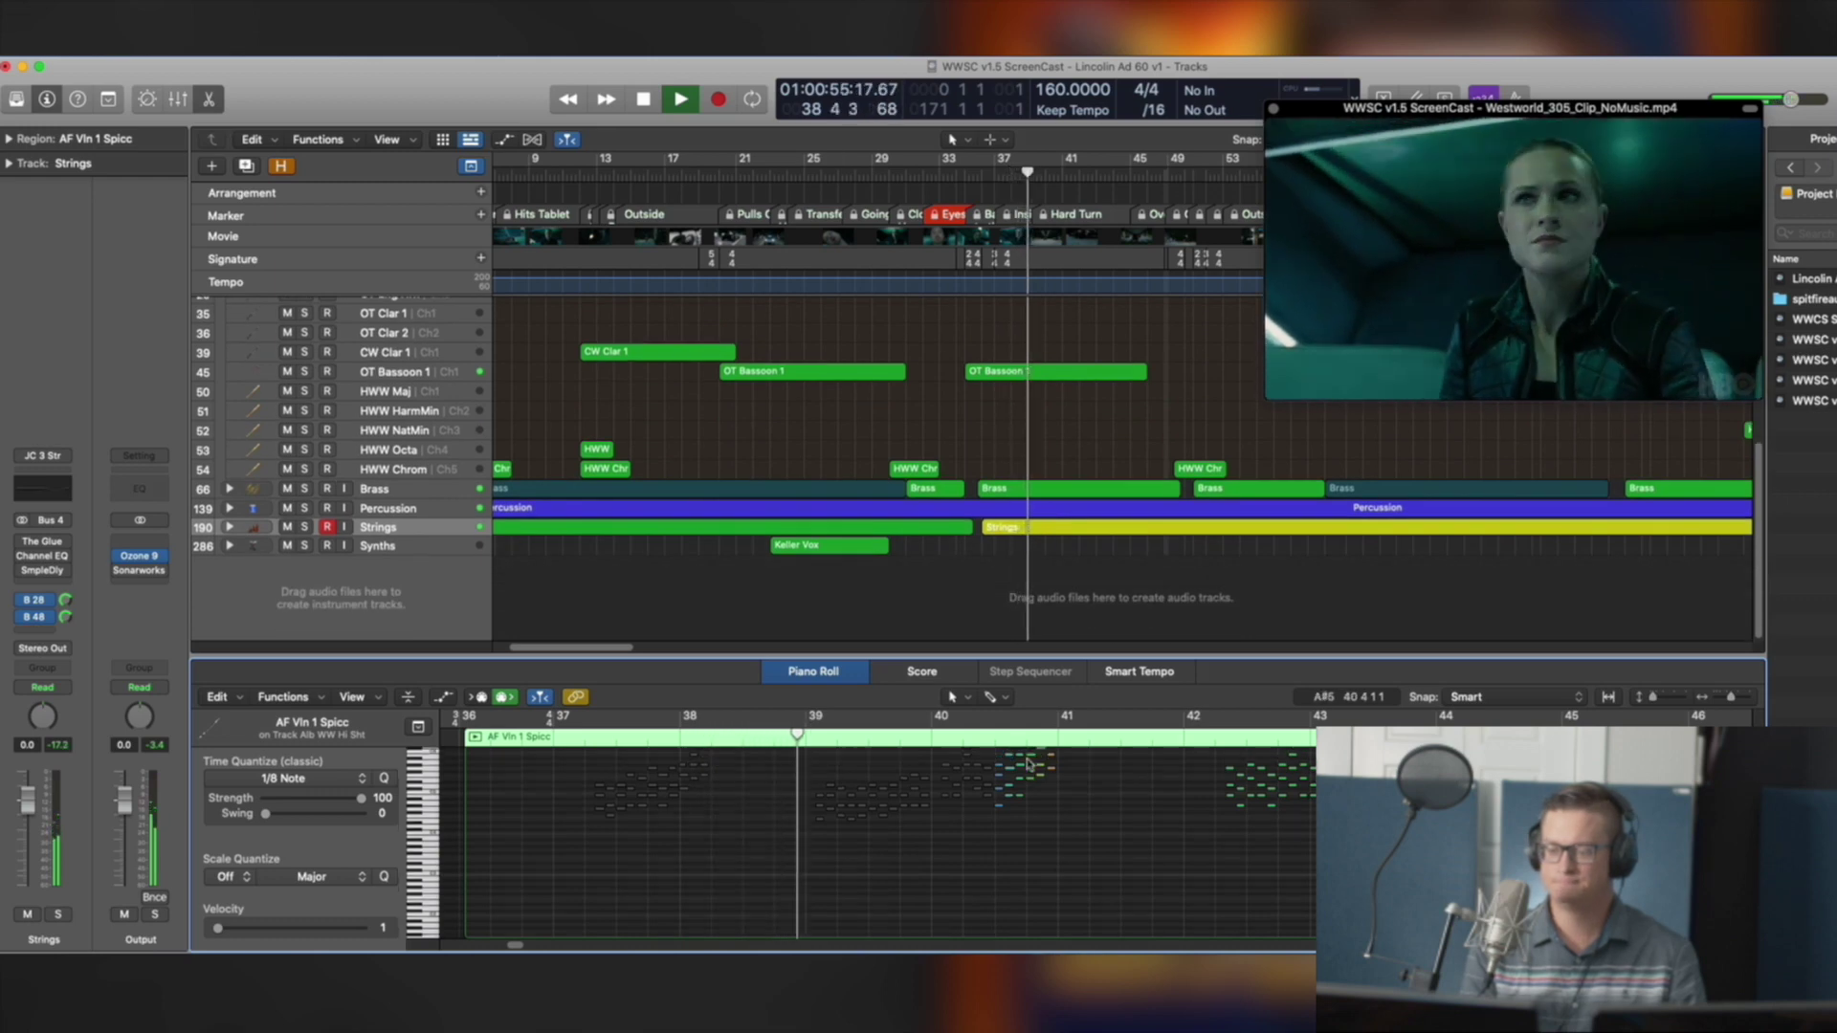
scroll(1052, 813, up, 3)
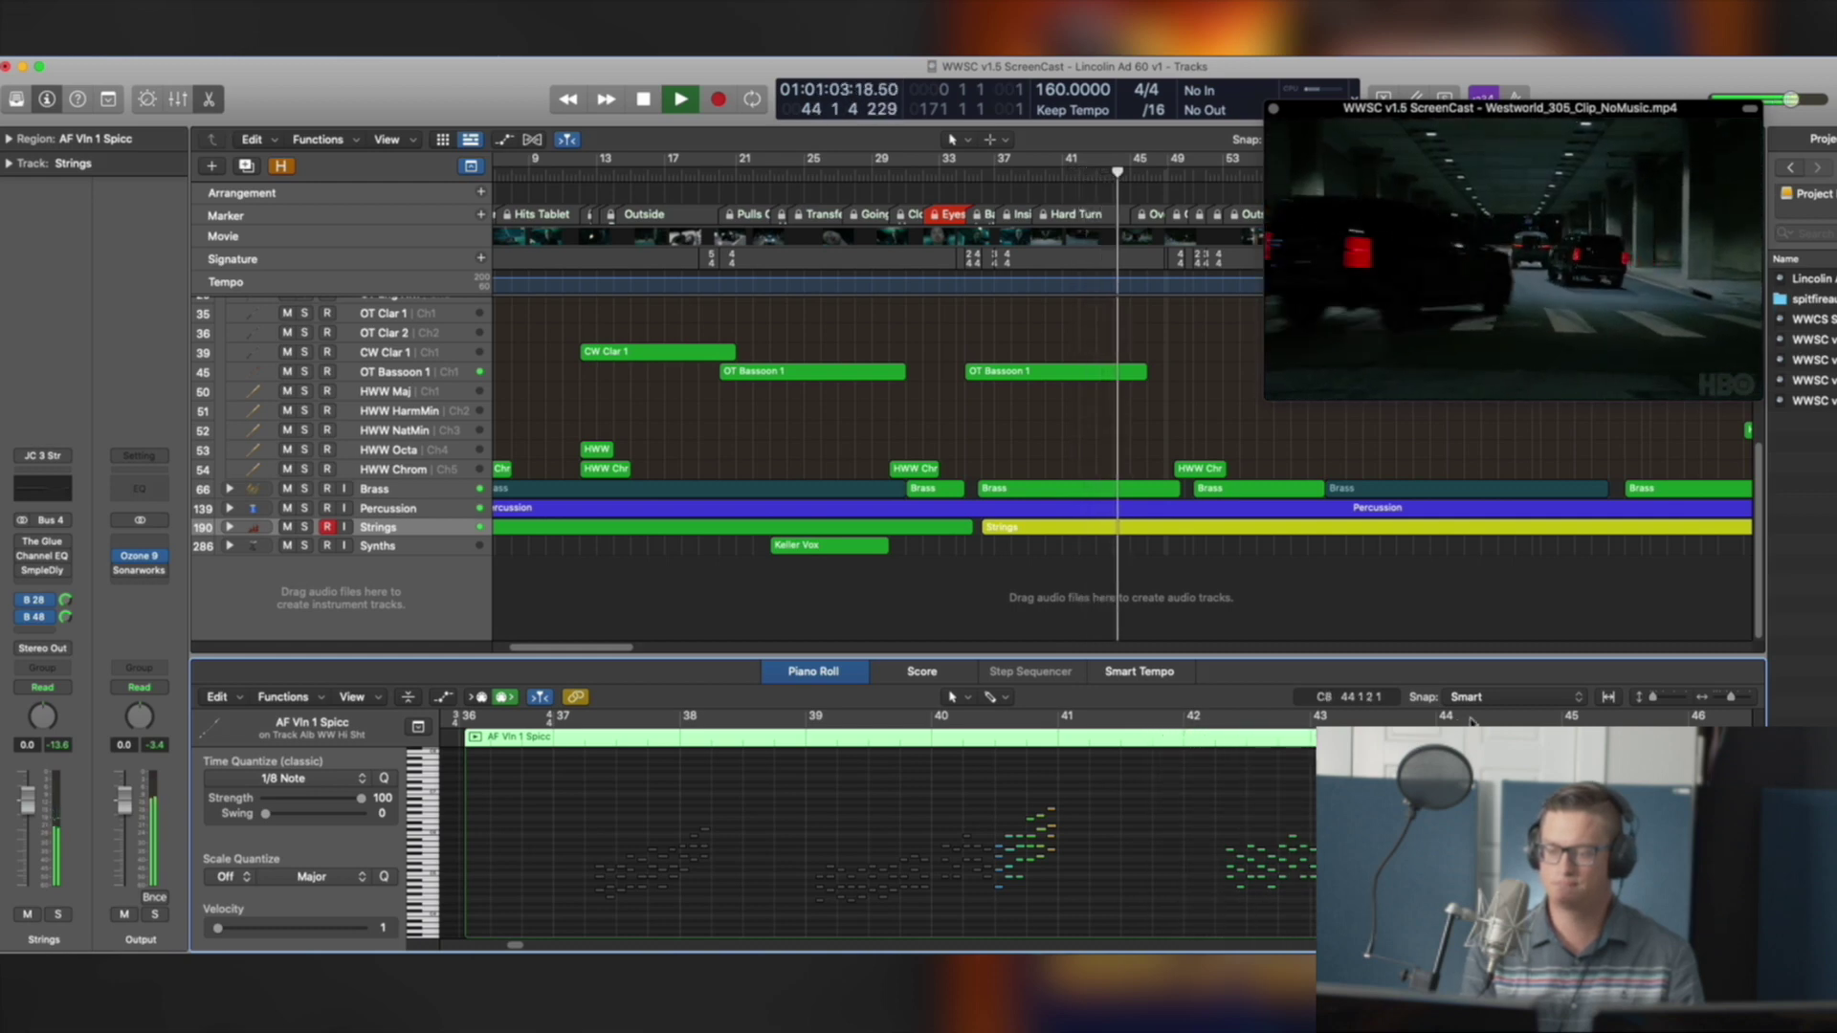
key(space)
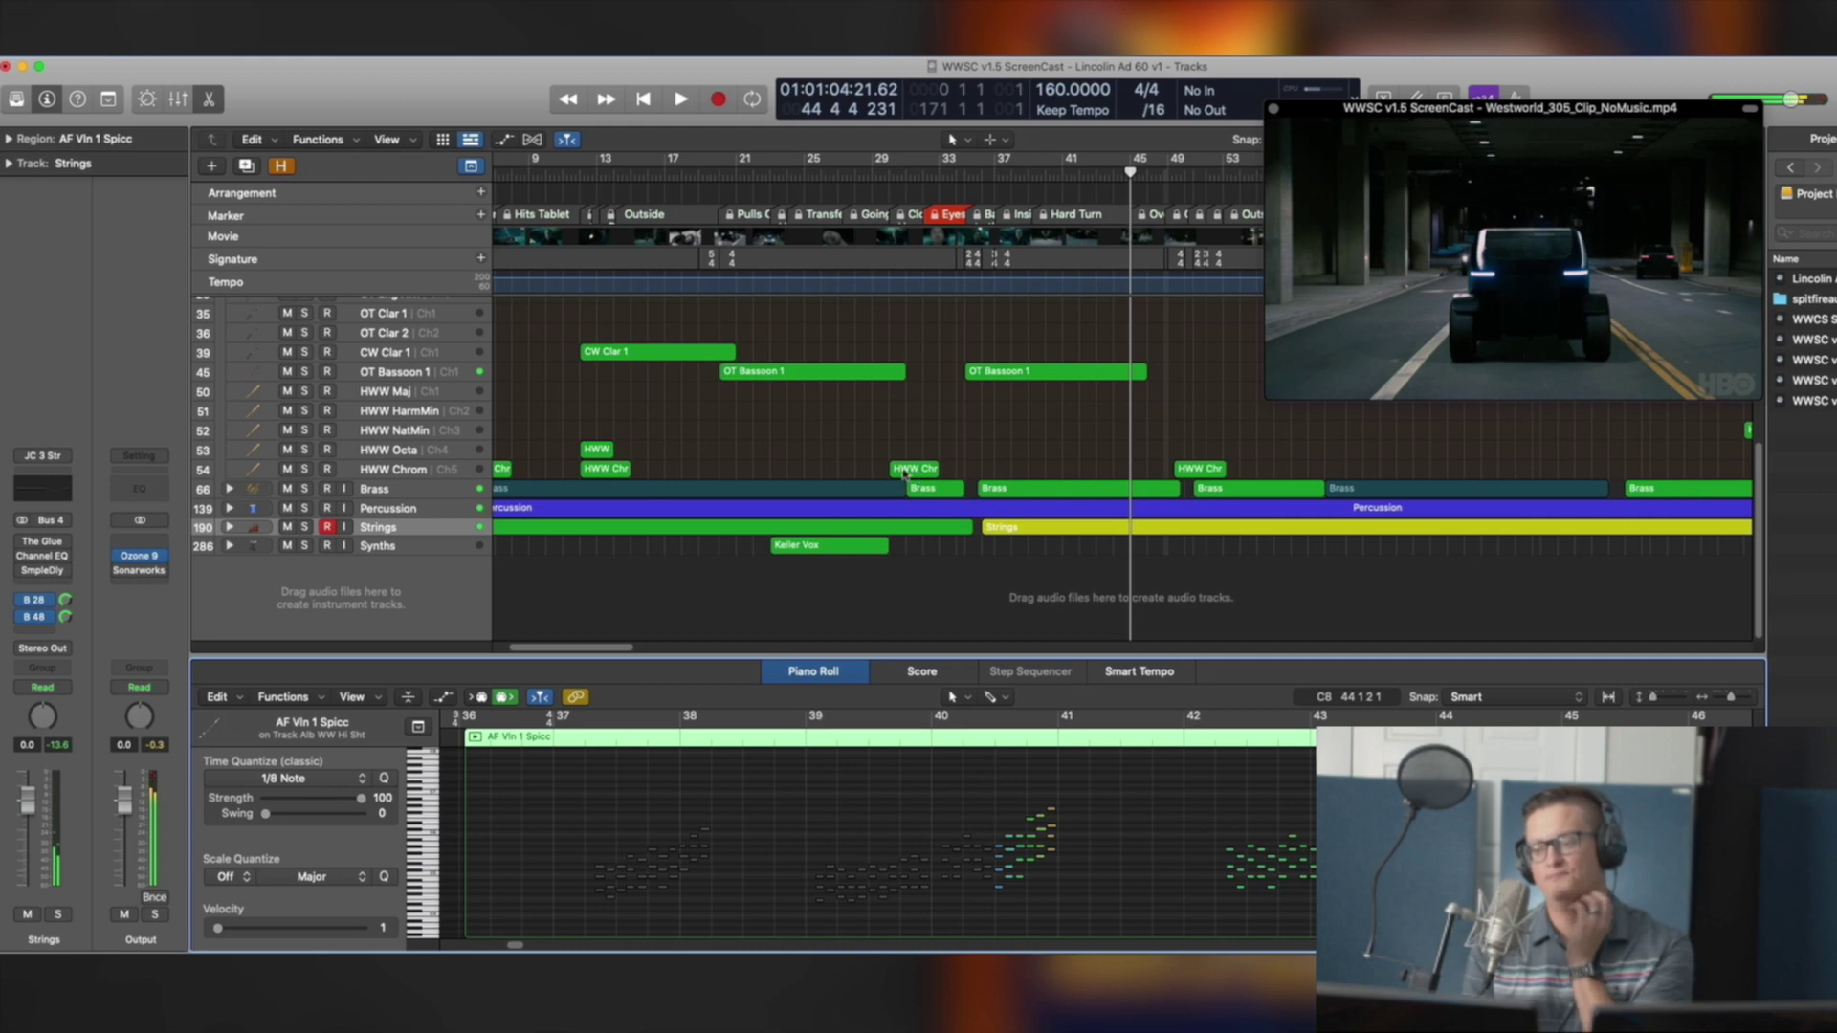
click(328, 528)
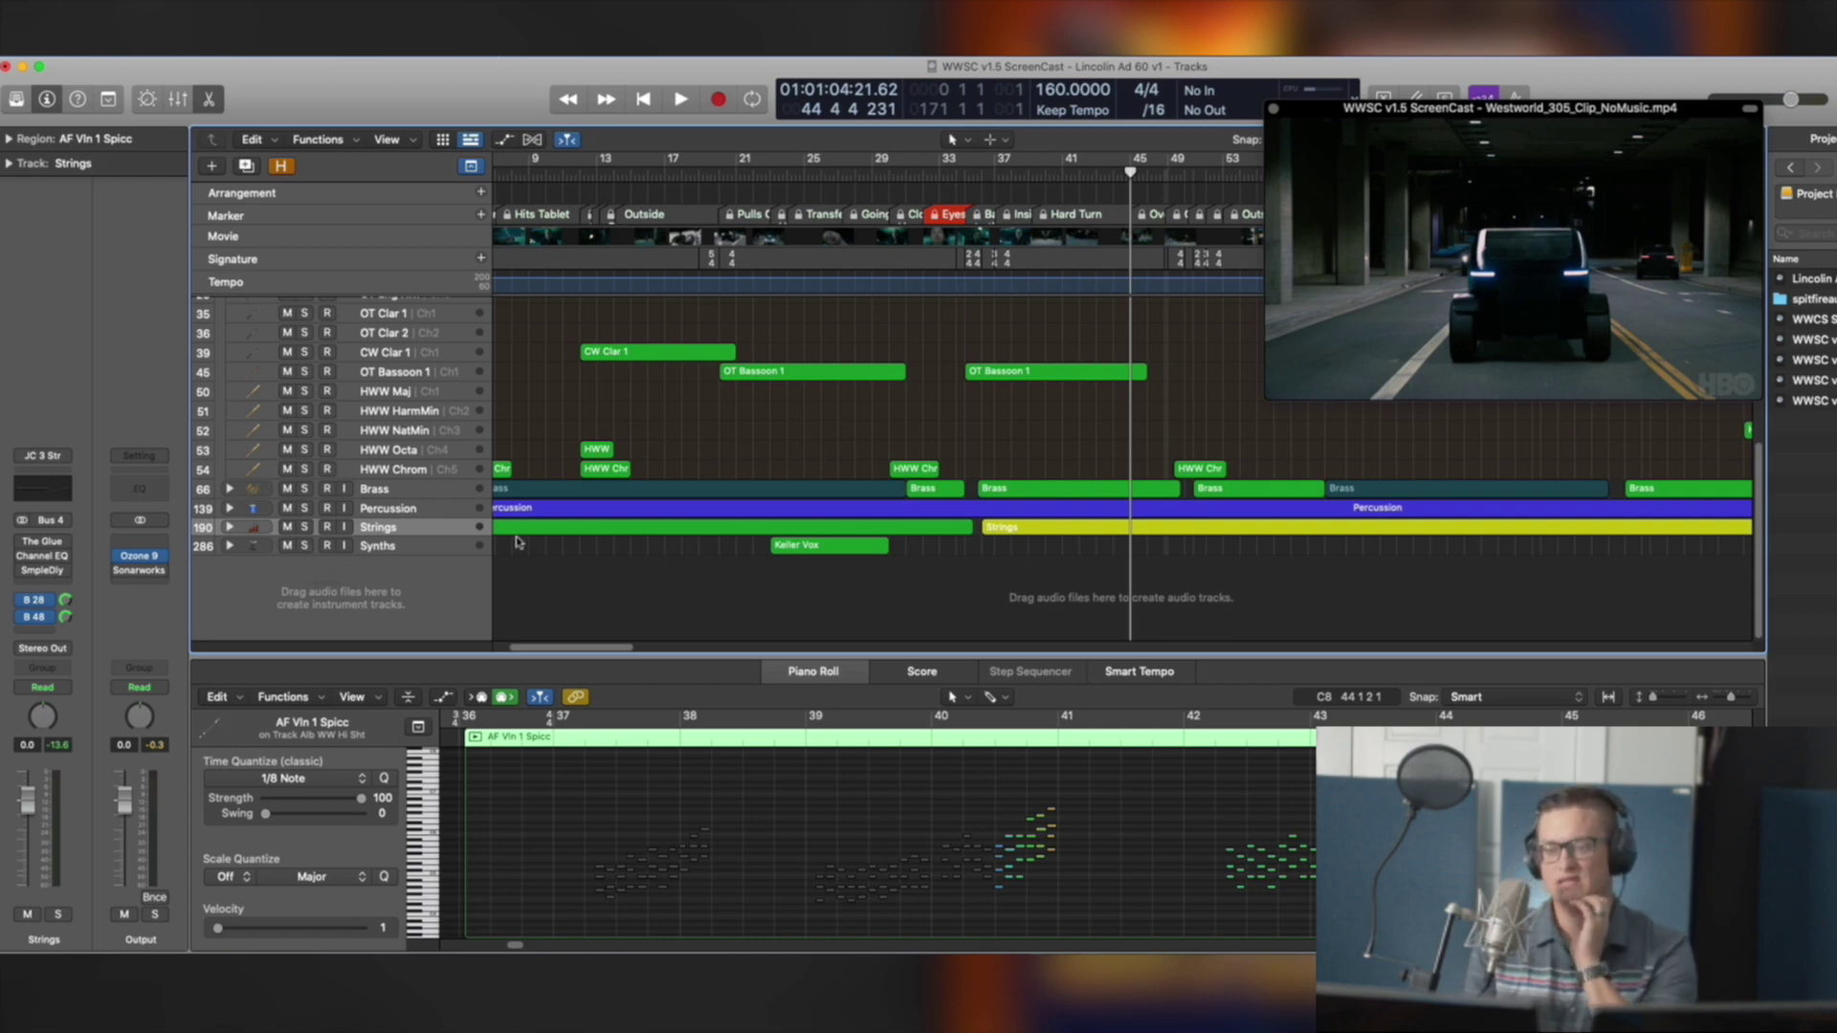
Expand the Brass track stack and select the AF Vln 1 Spicc regions on CB Trpt Muted, CSB 2 Trpts and CSB Solo Trpt
click(229, 489)
scroll(588, 471, down, 5)
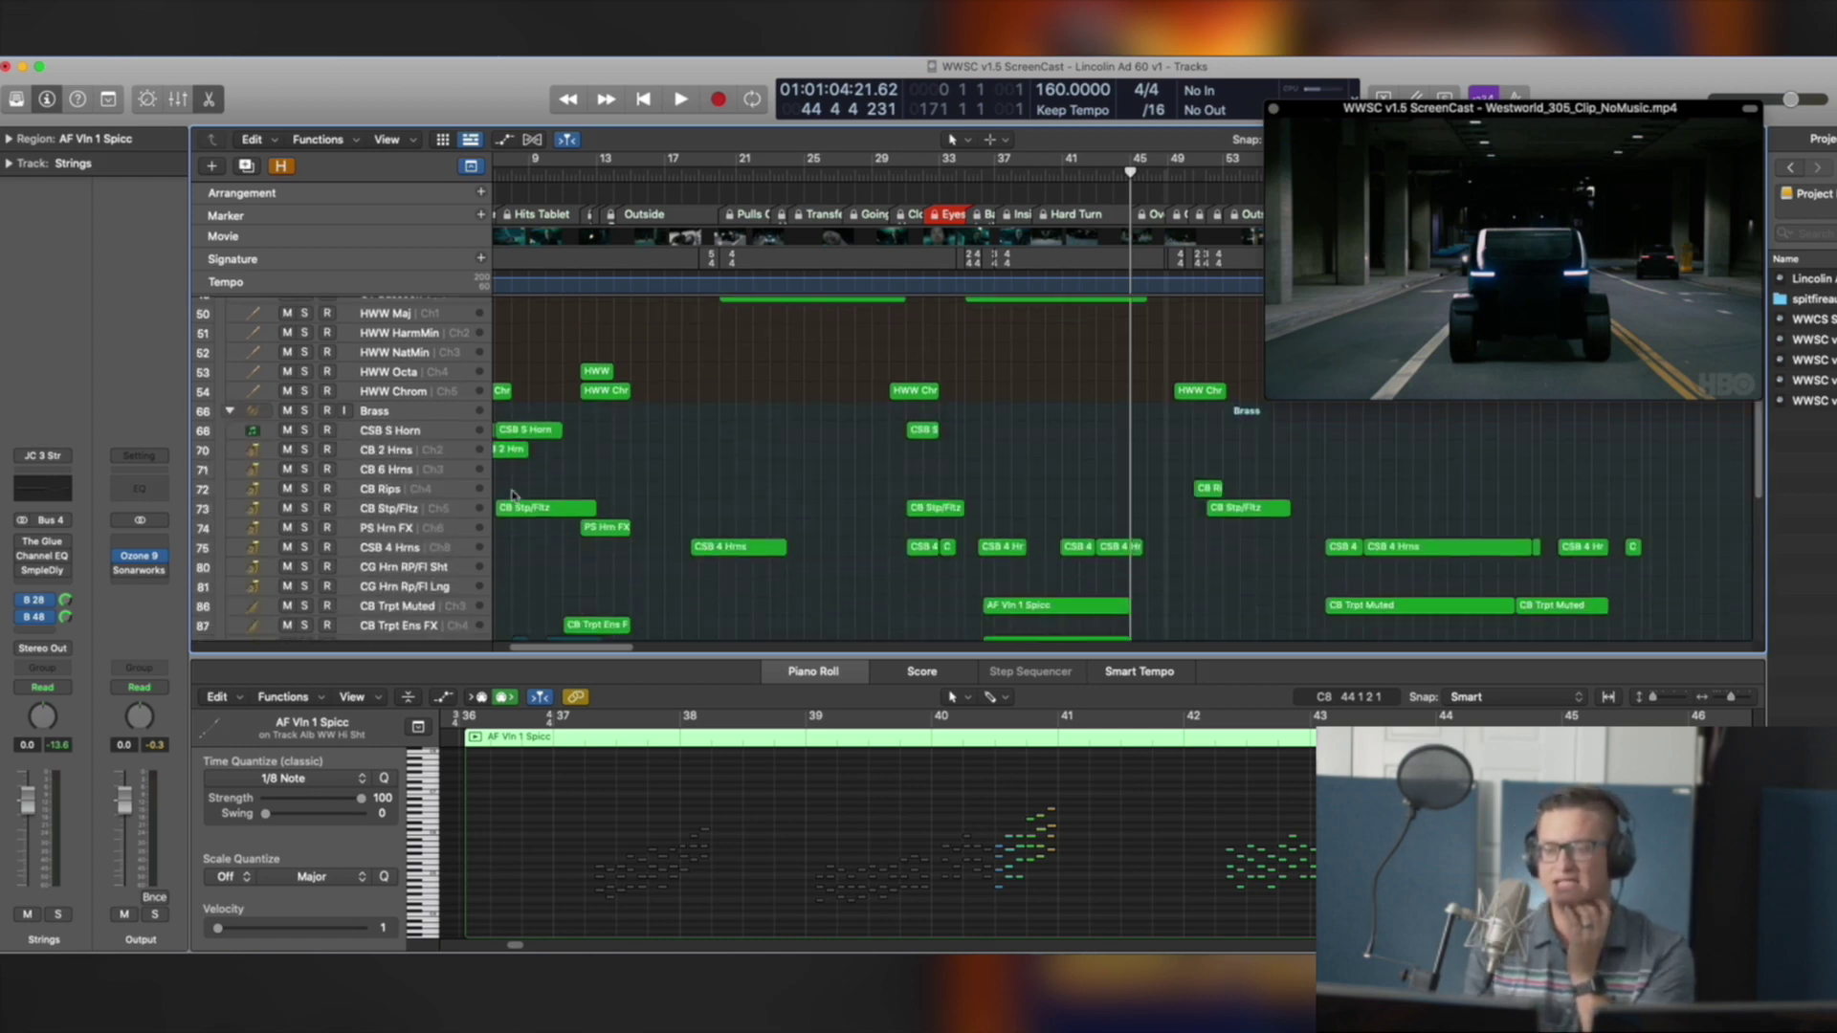
scroll(579, 416, down, 2)
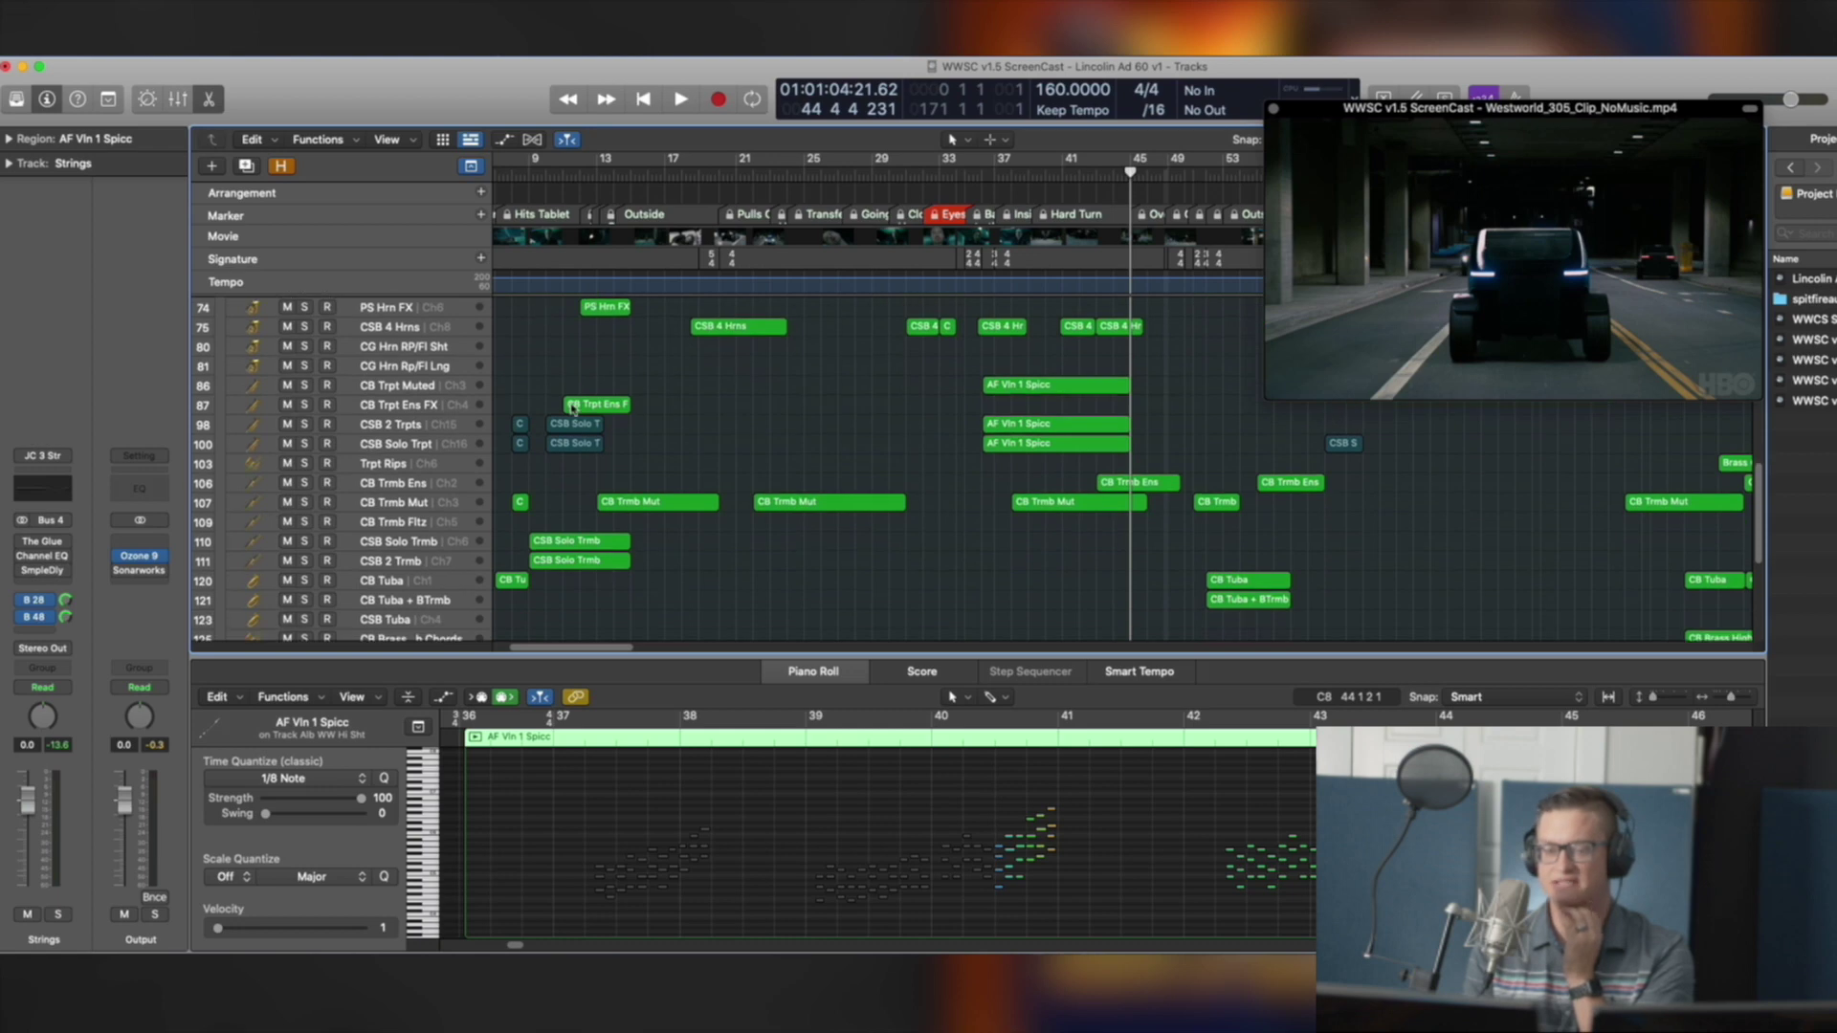
scroll(527, 488, down, 1)
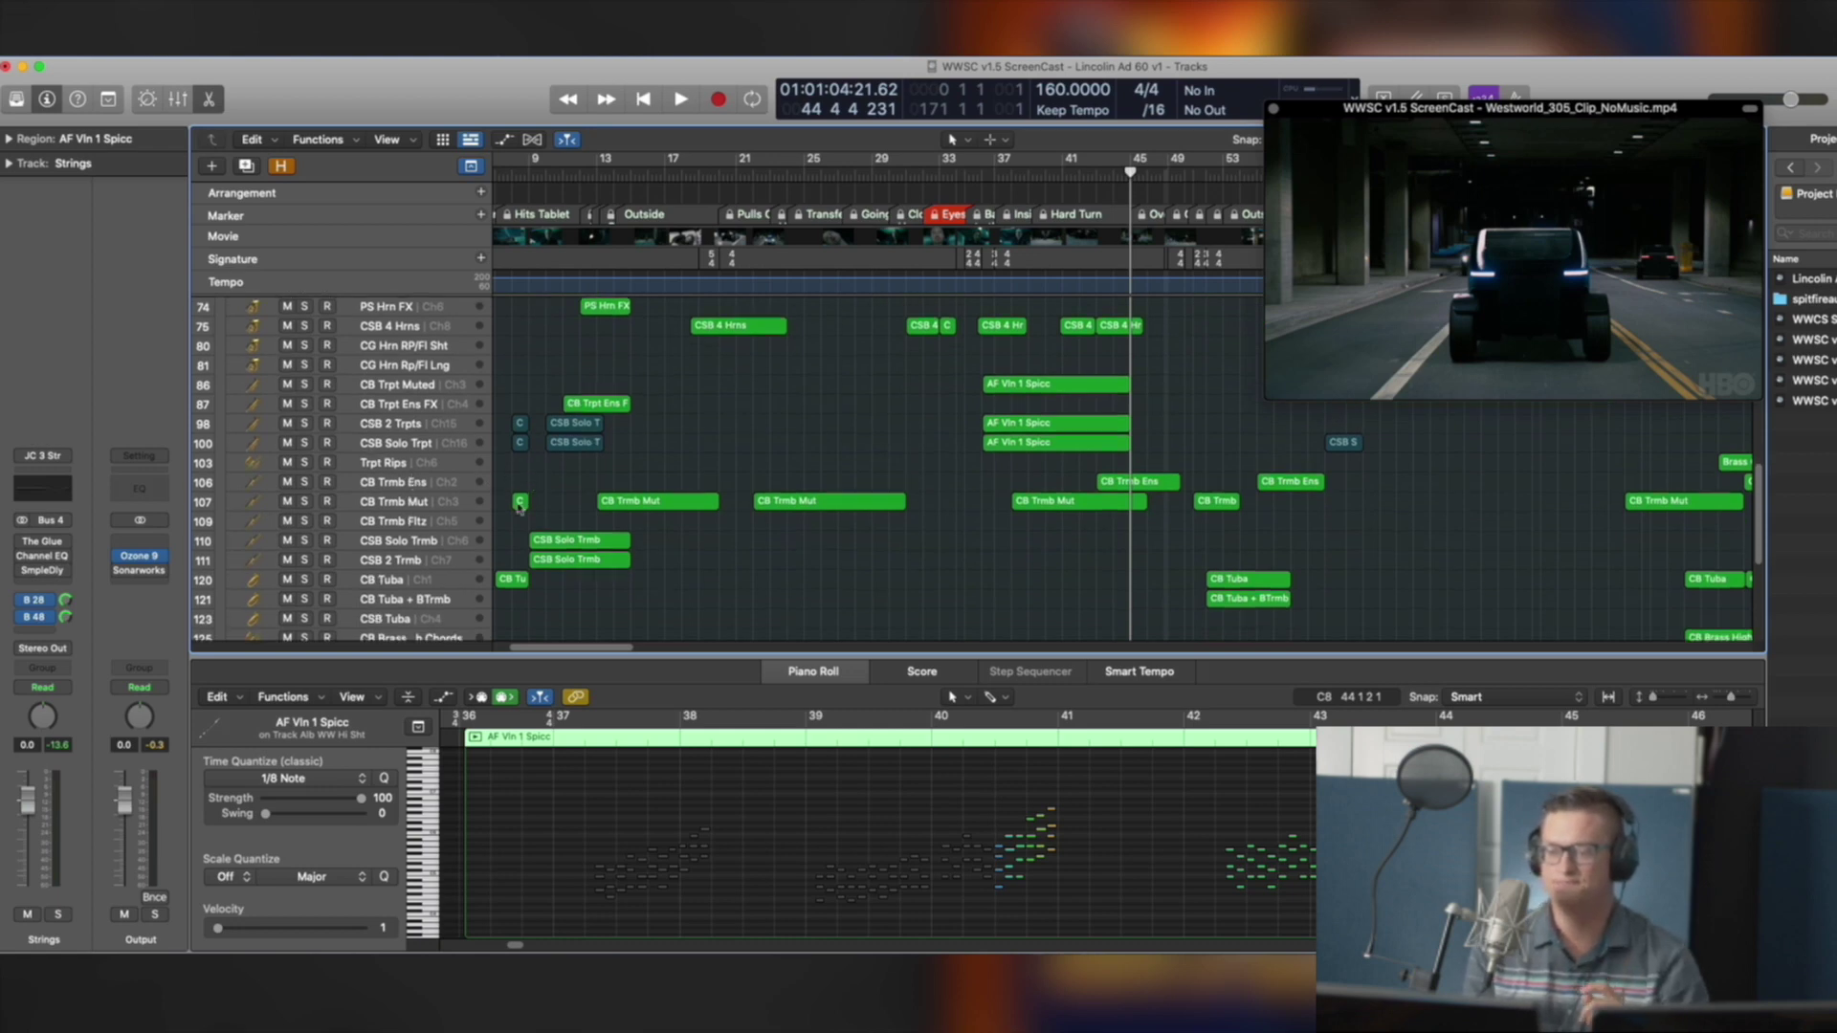
drag(952, 356, 1034, 448)
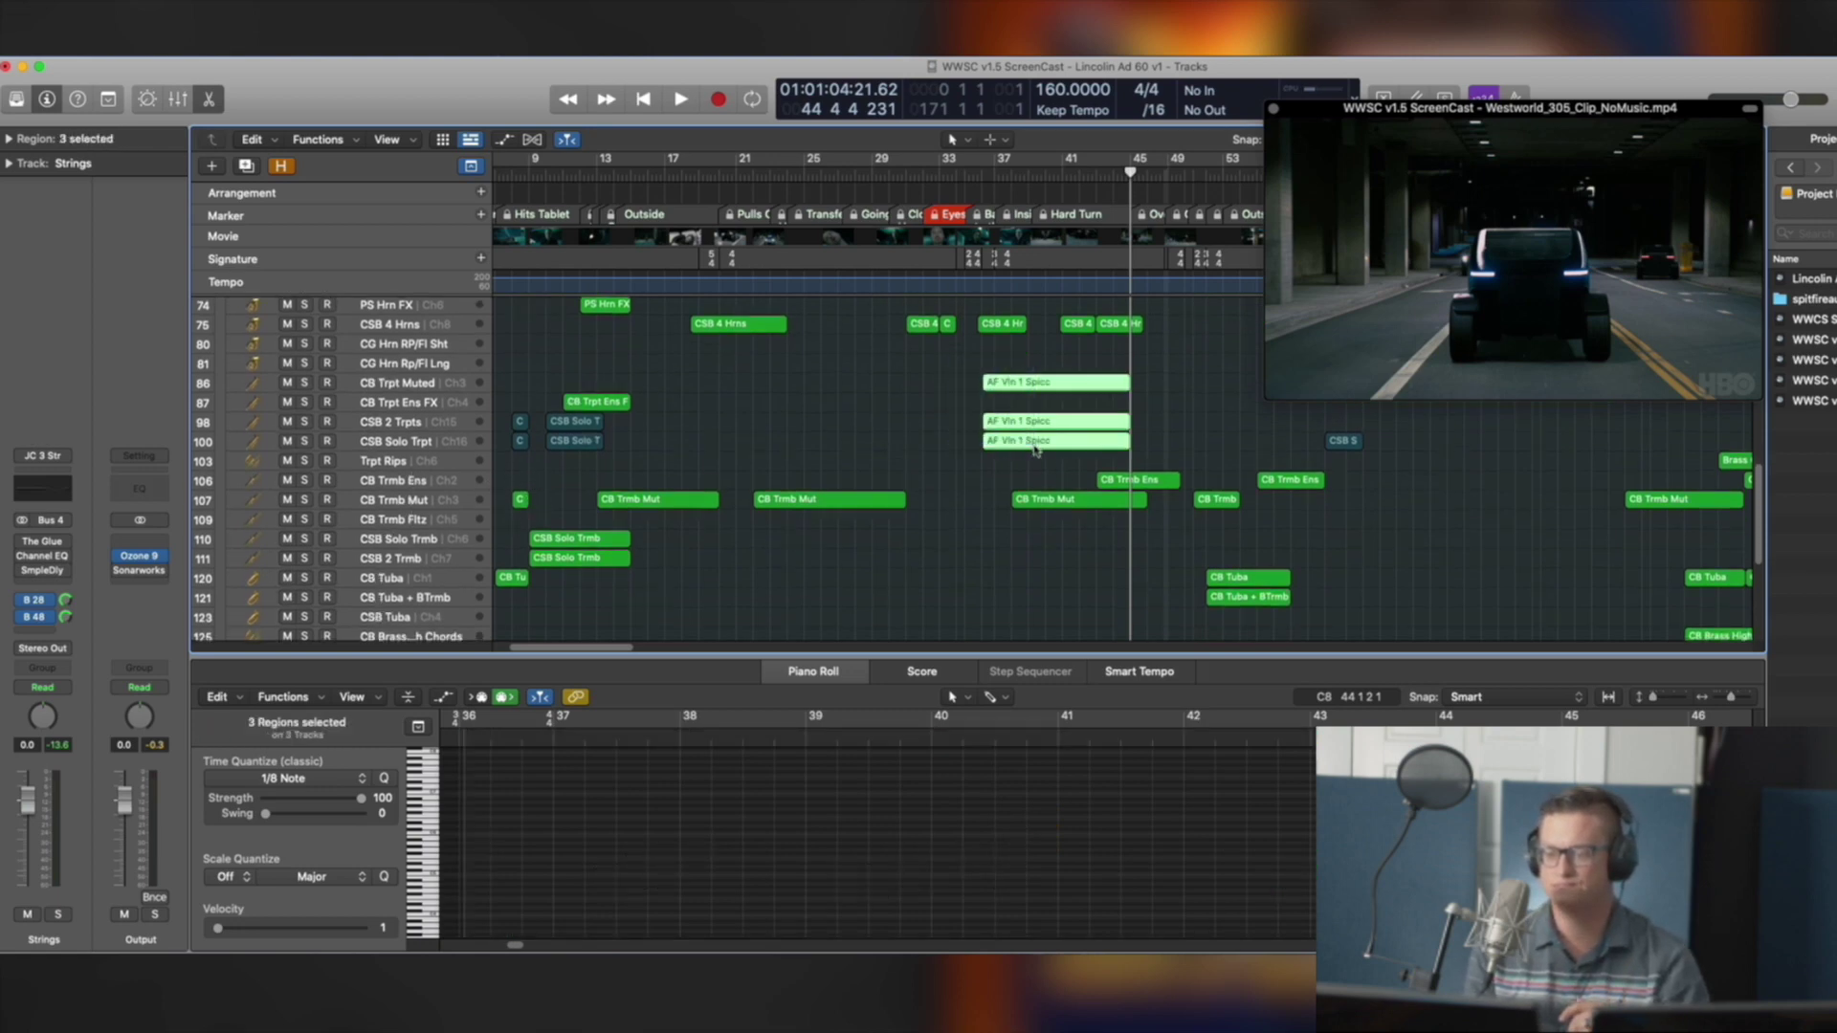
Narrow the selection to the CSB 2 Trpts and CSB Solo Trpt regions and audition them soloed from bar 42 to bar 45
scroll(1033, 448, down, 10)
scroll(712, 432, up, 5)
scroll(459, 404, up, 2)
click(425, 364)
mouse_move(912, 323)
mouse_down()
mouse_move(1097, 391)
mouse_move(910, 369)
mouse_move(1157, 424)
mouse_up()
drag(1159, 492, 1098, 396)
key(ctrl+s)
click(1213, 734)
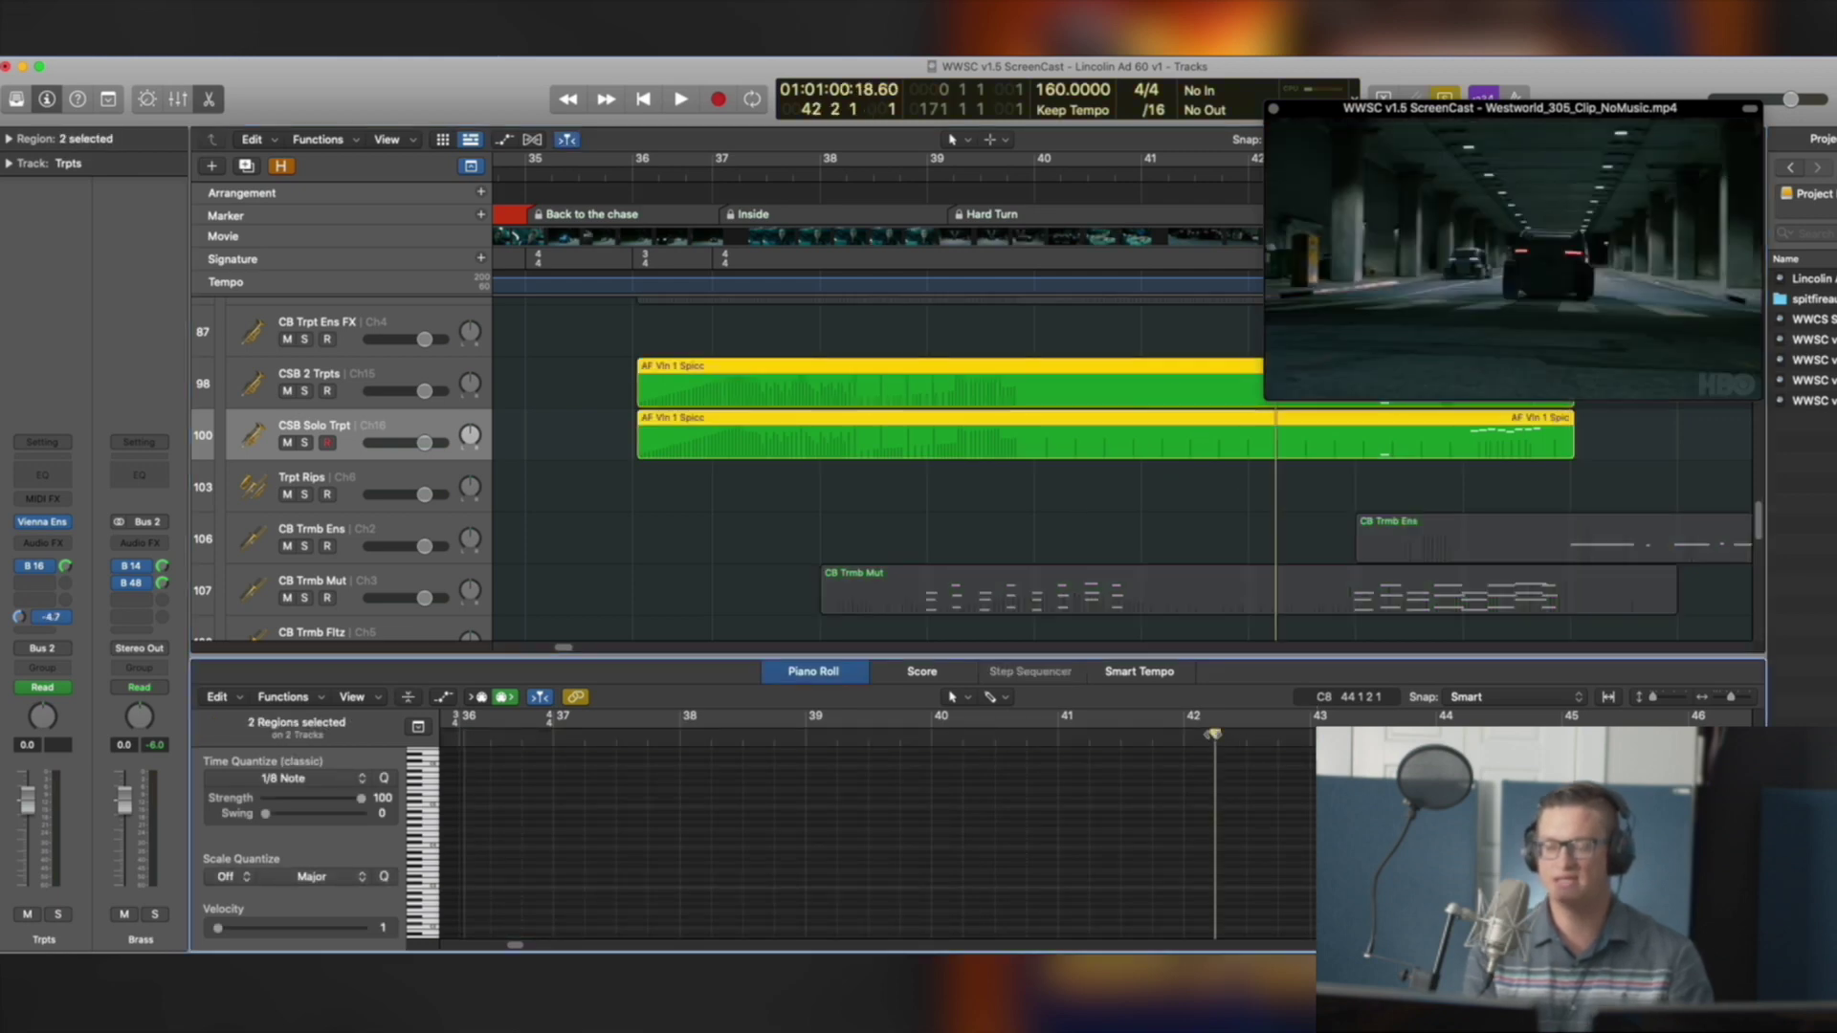
key(space)
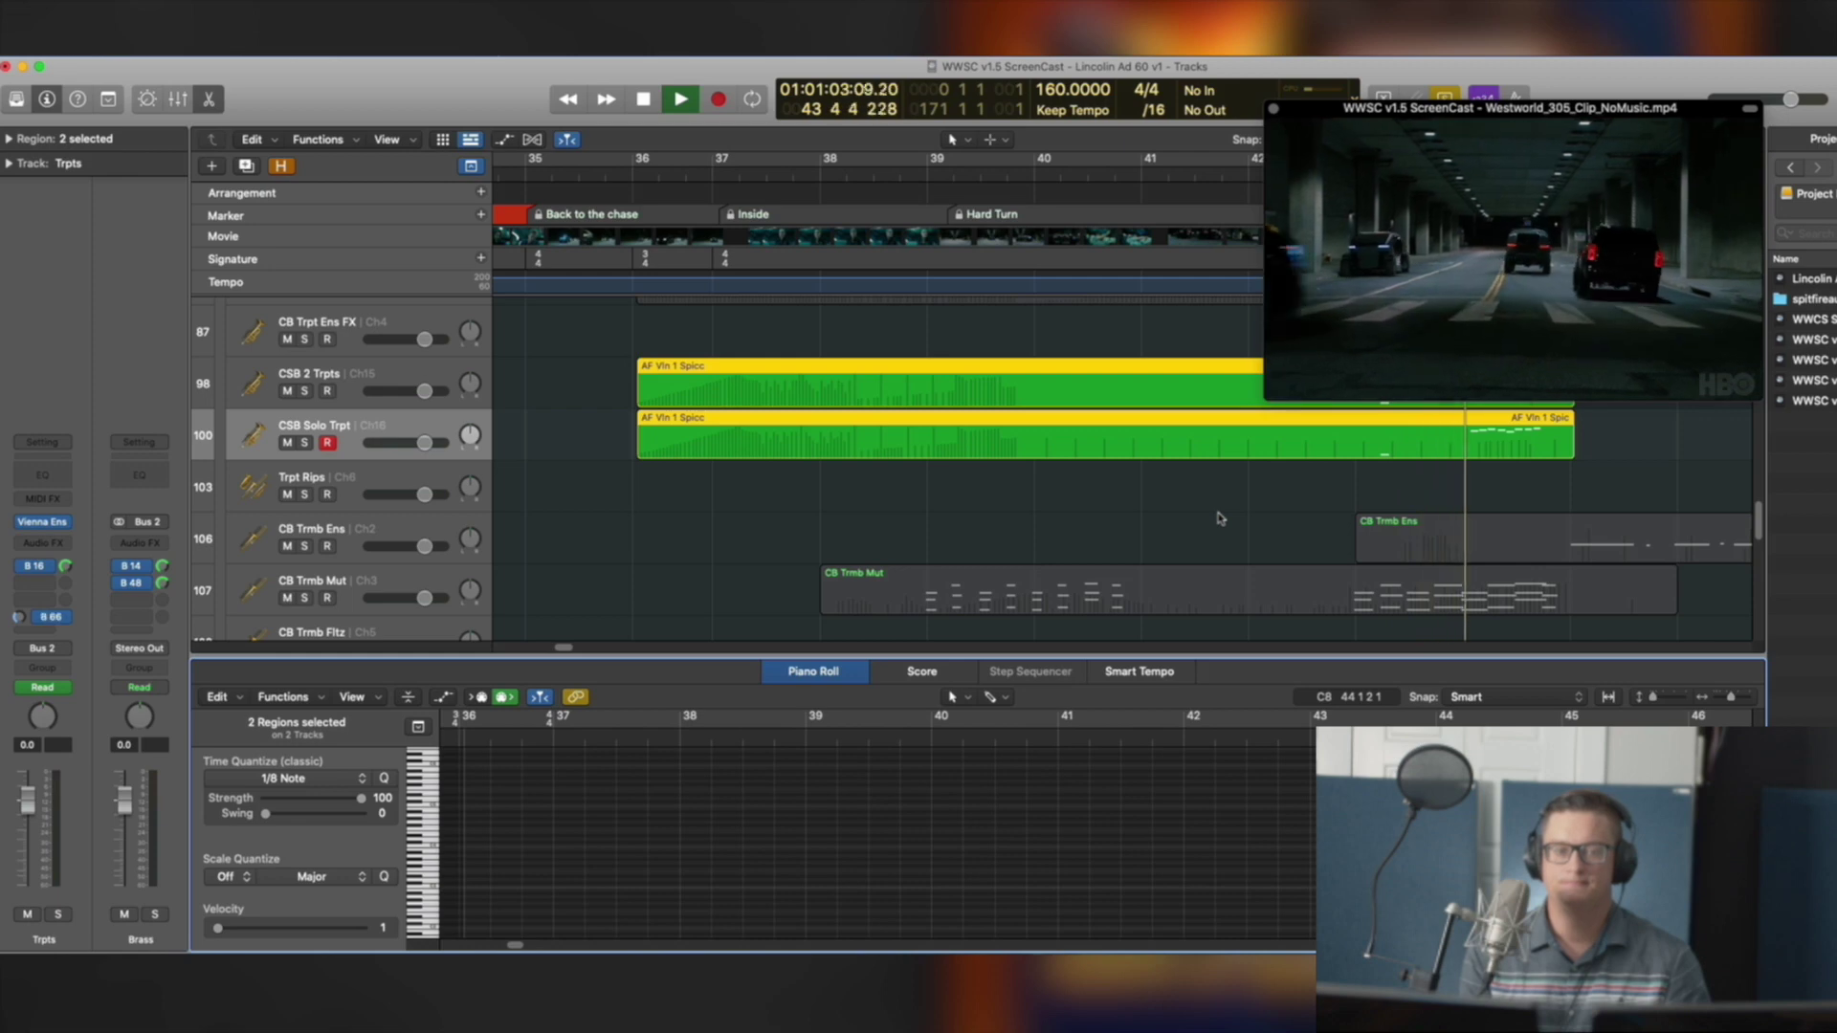
scroll(1234, 522, up, 1)
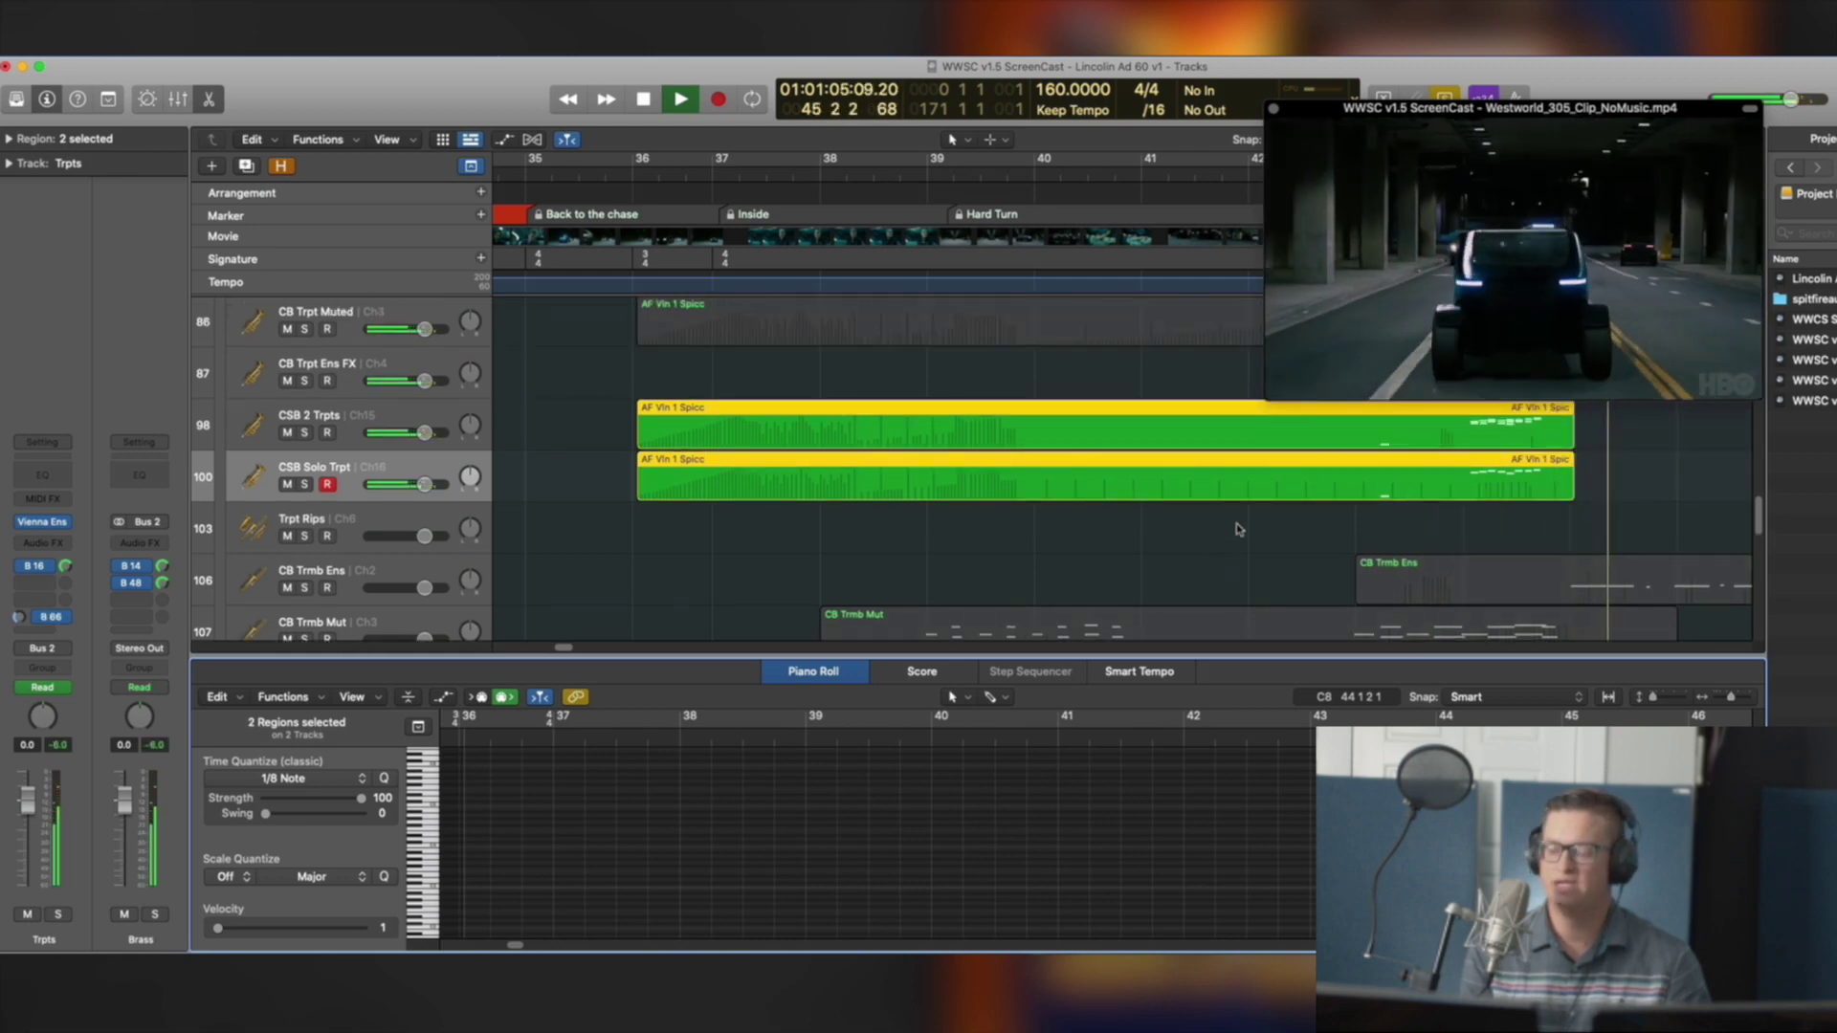
key(space)
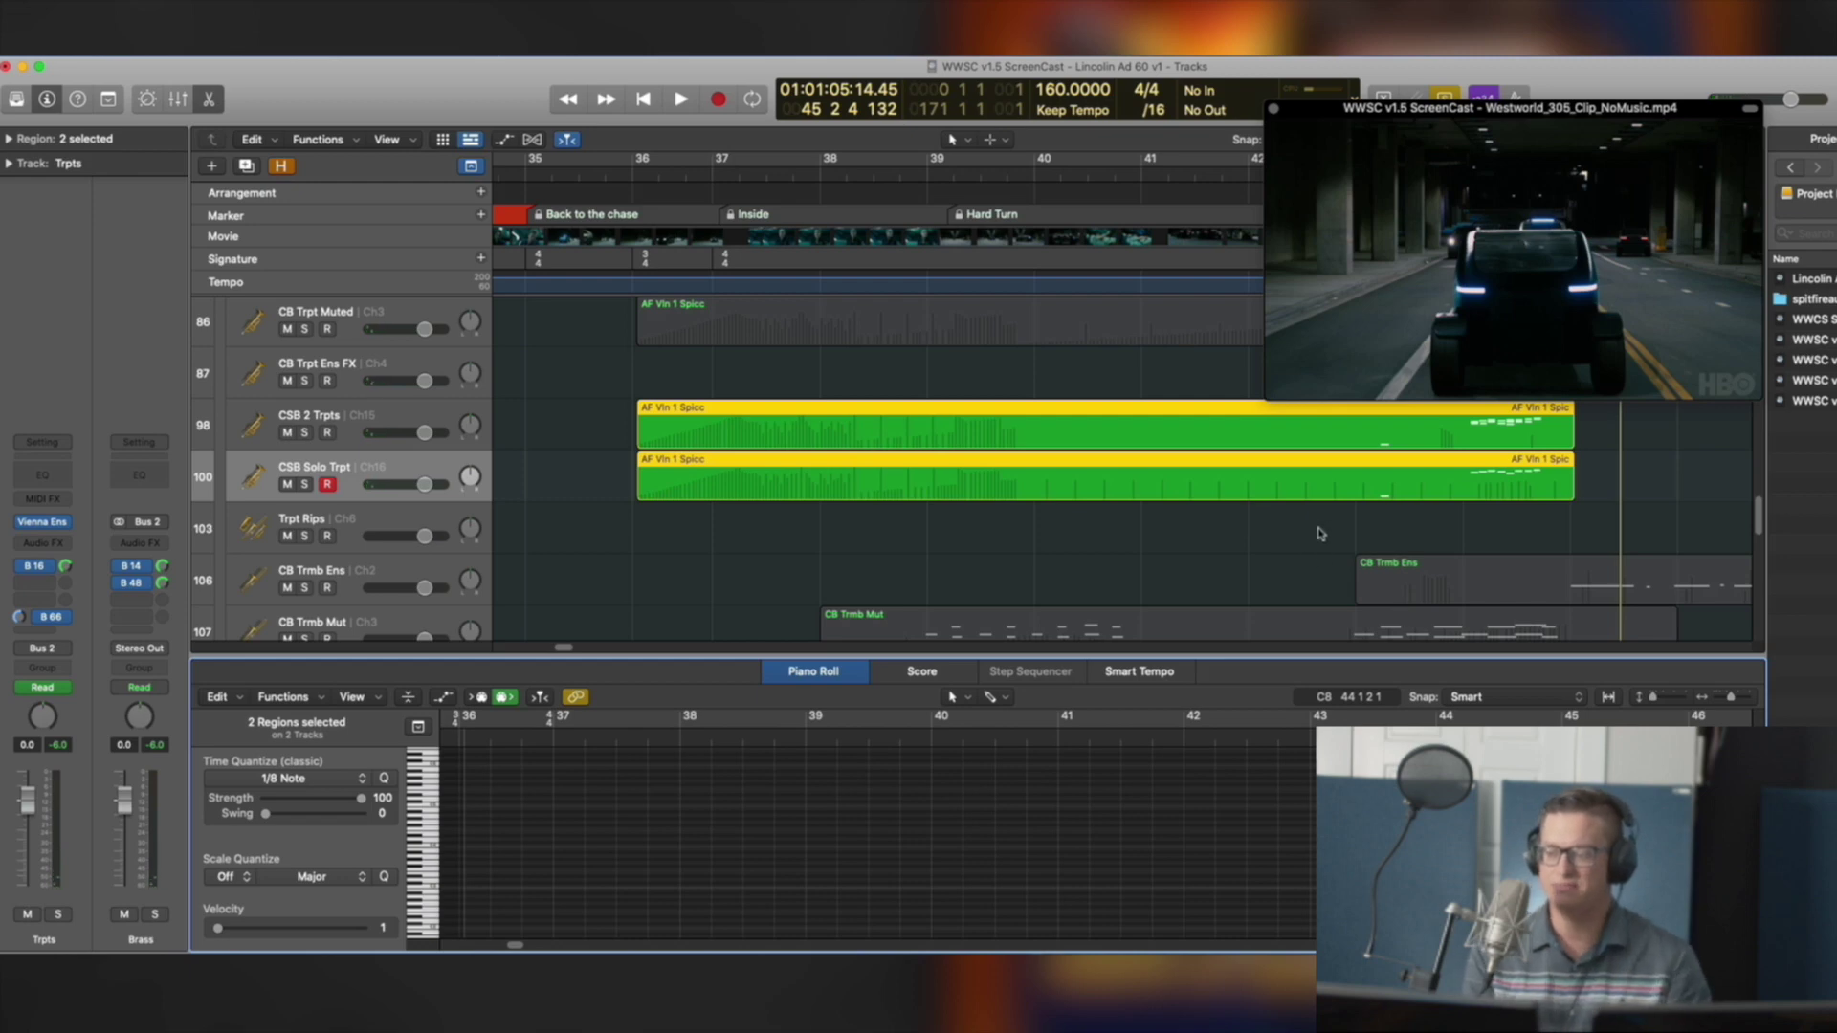
Select only the CSB Solo Trpt region and audition it soloed from about bar 42 to bar 45
click(1321, 483)
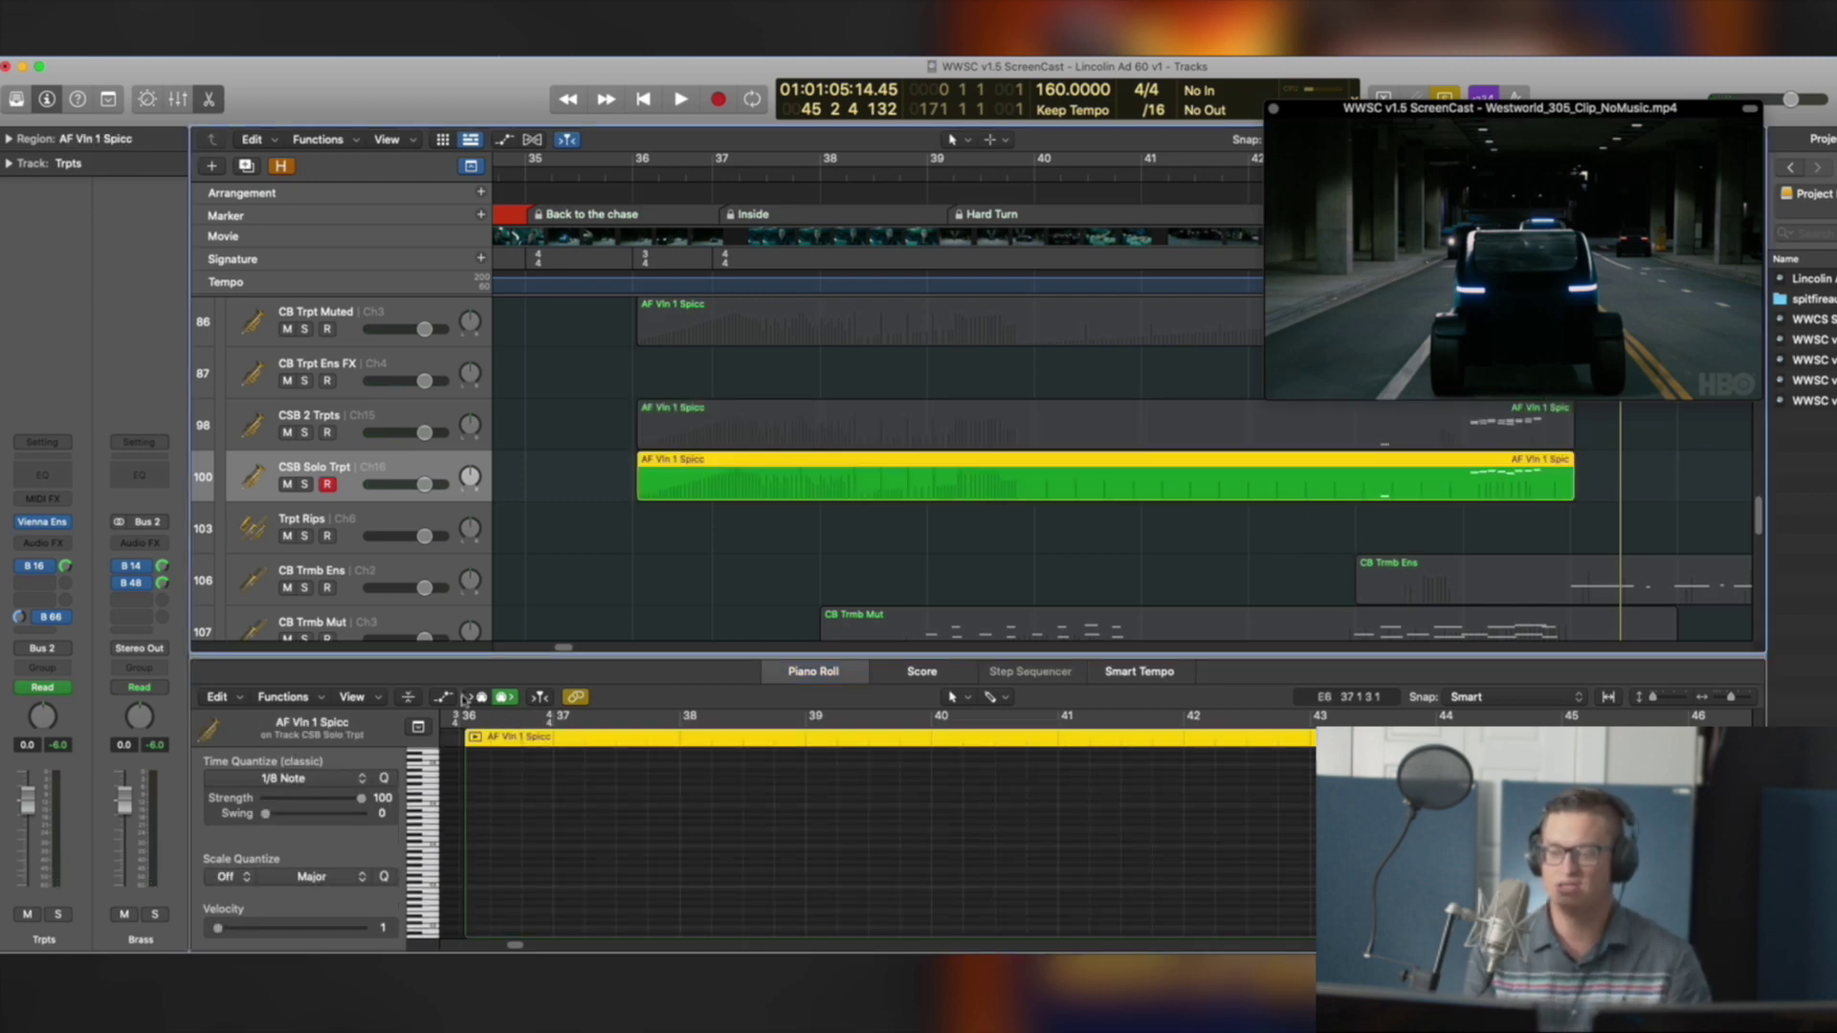
click(1249, 717)
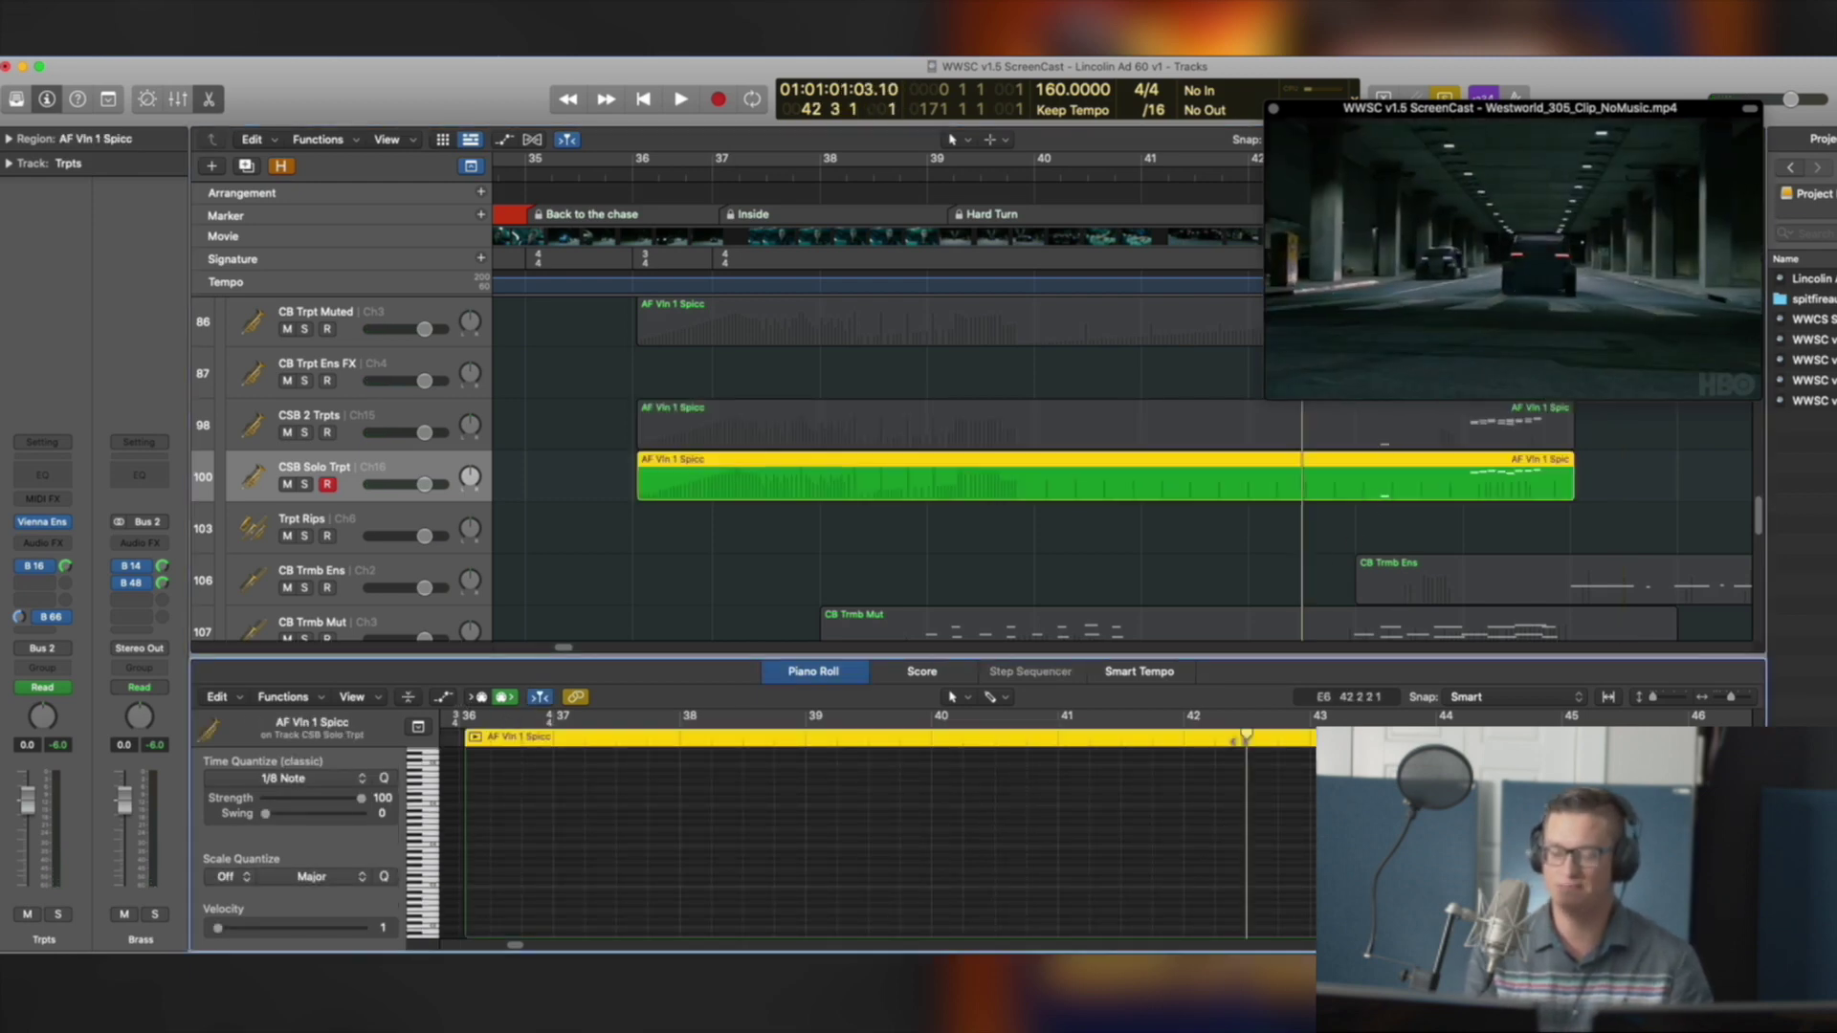
key(space)
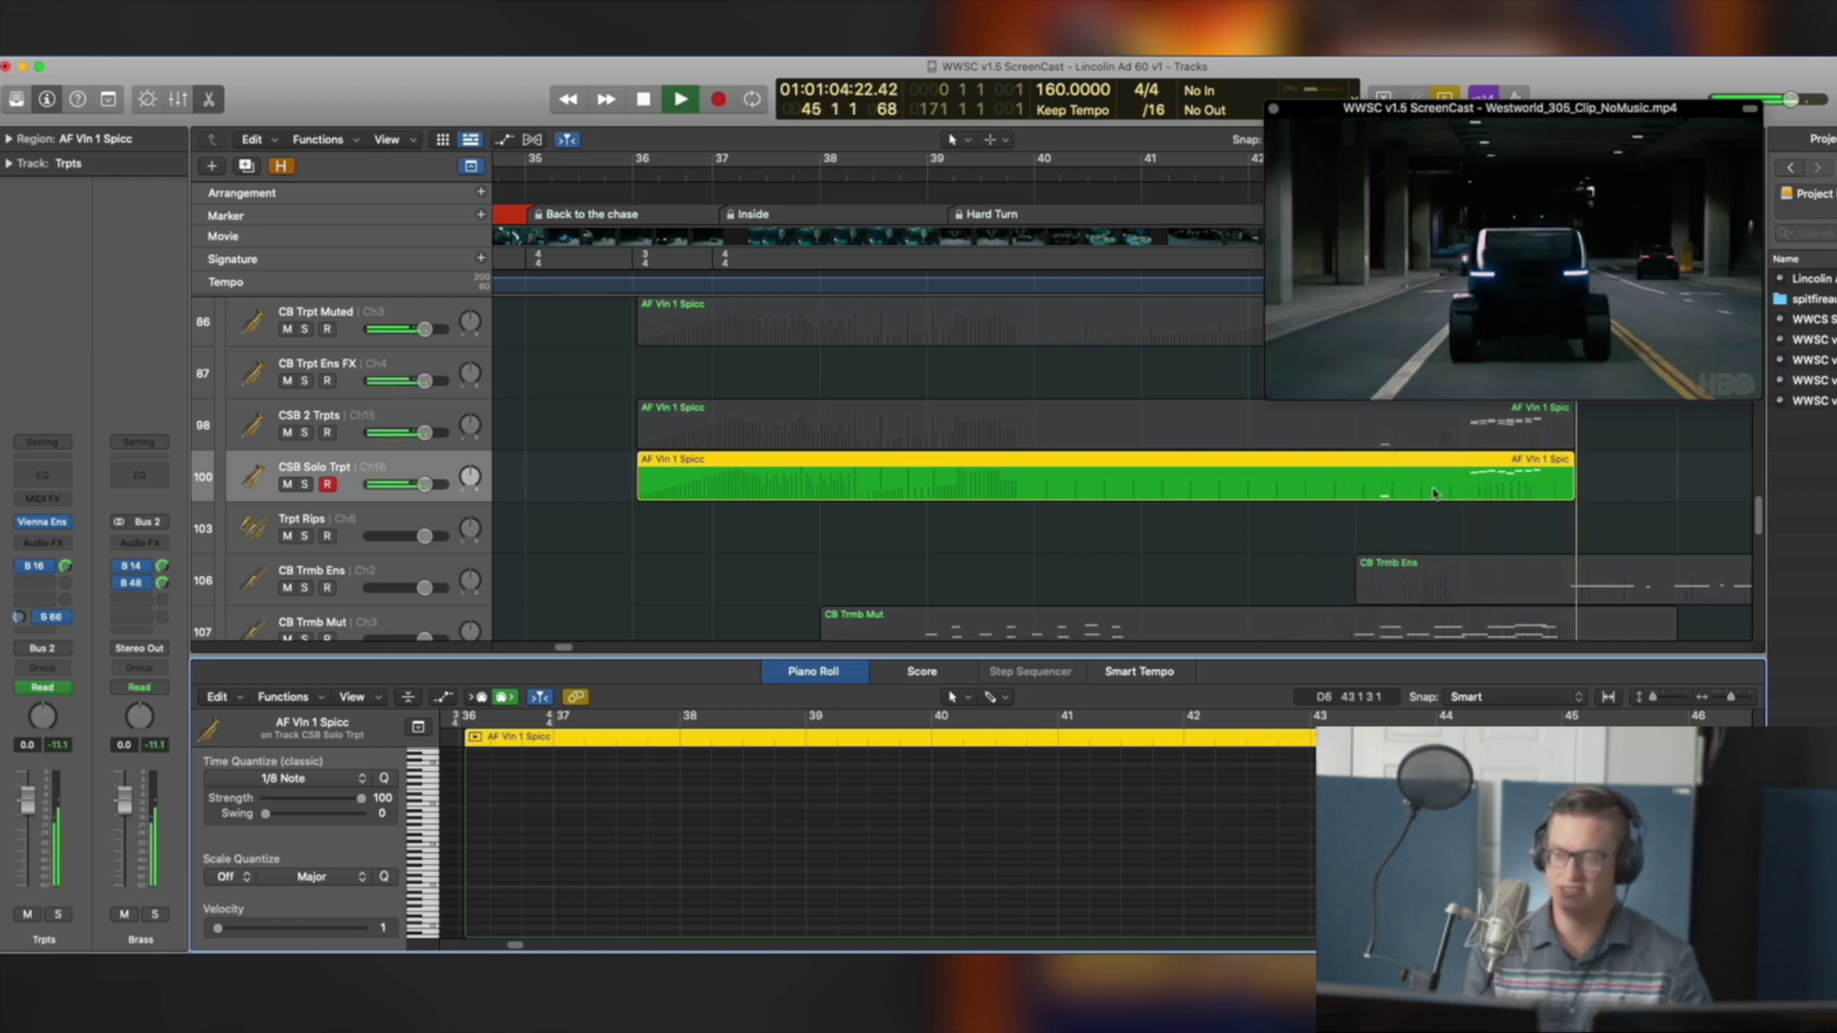
key(space)
Select the CSB 2 Trpts region and audition its run into bar 45 soloed twice
click(1426, 444)
click(1292, 716)
key(space)
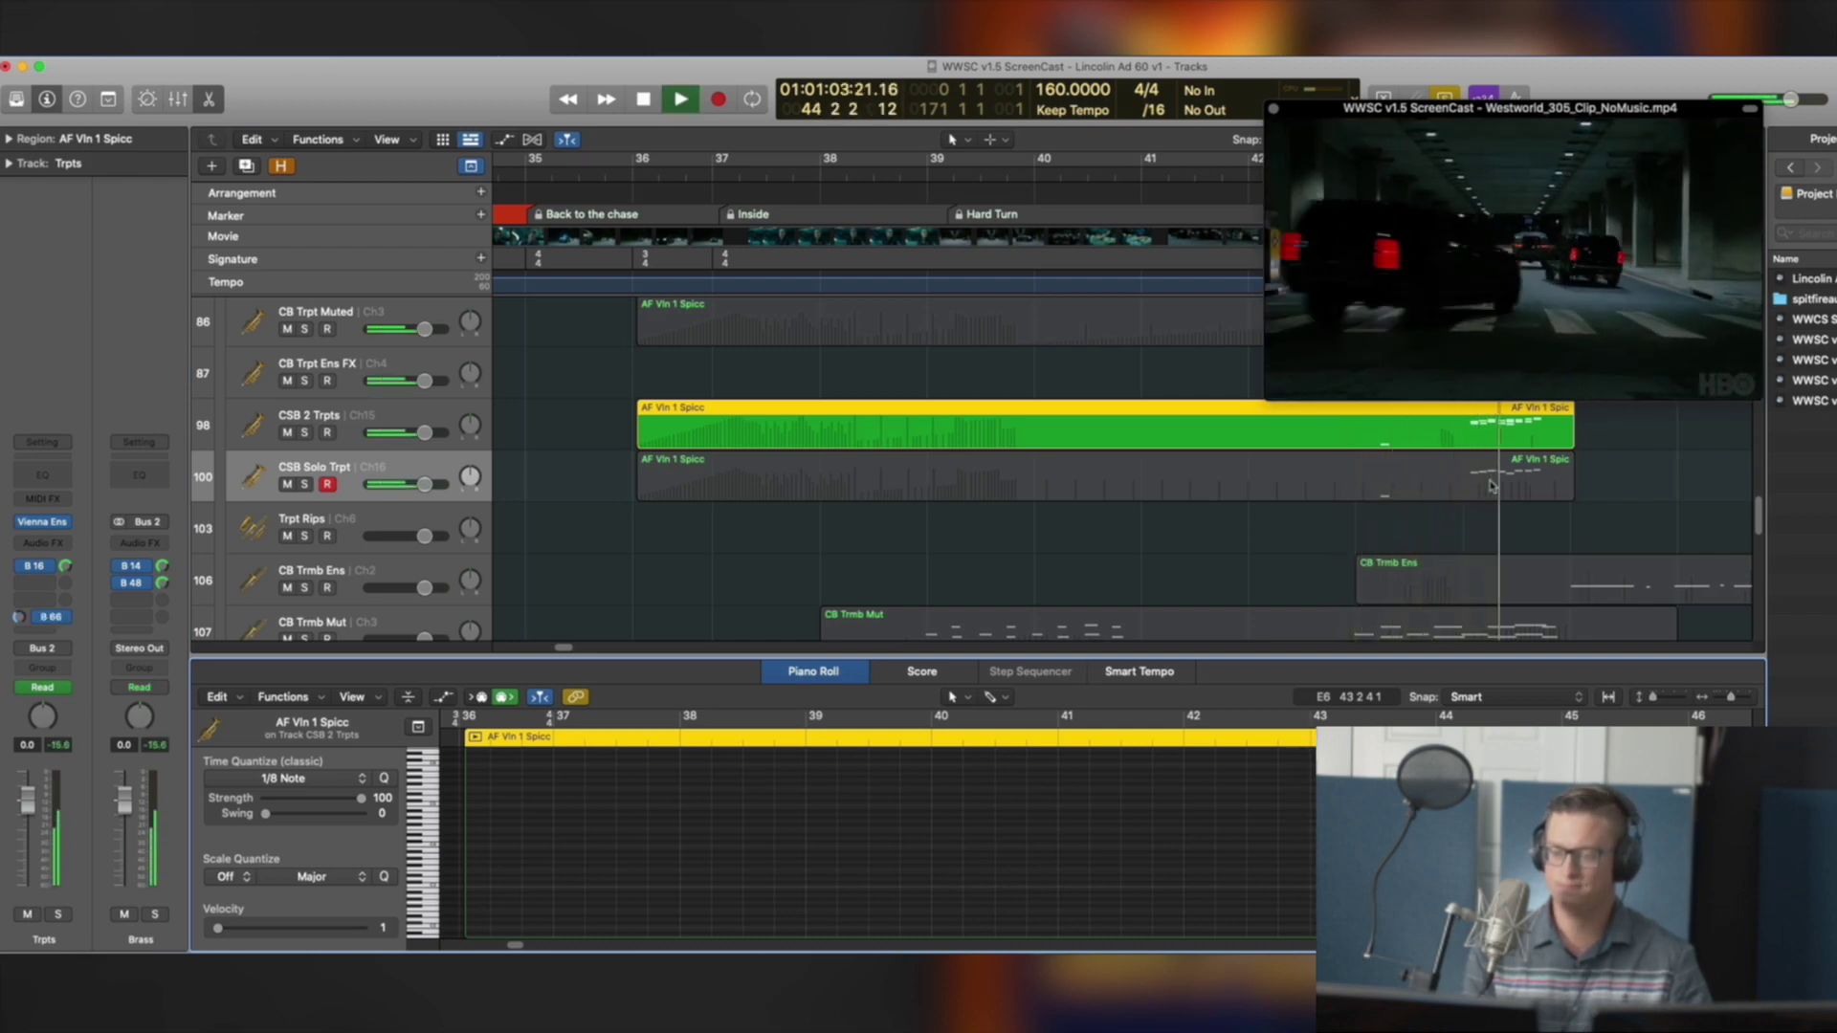
key(space)
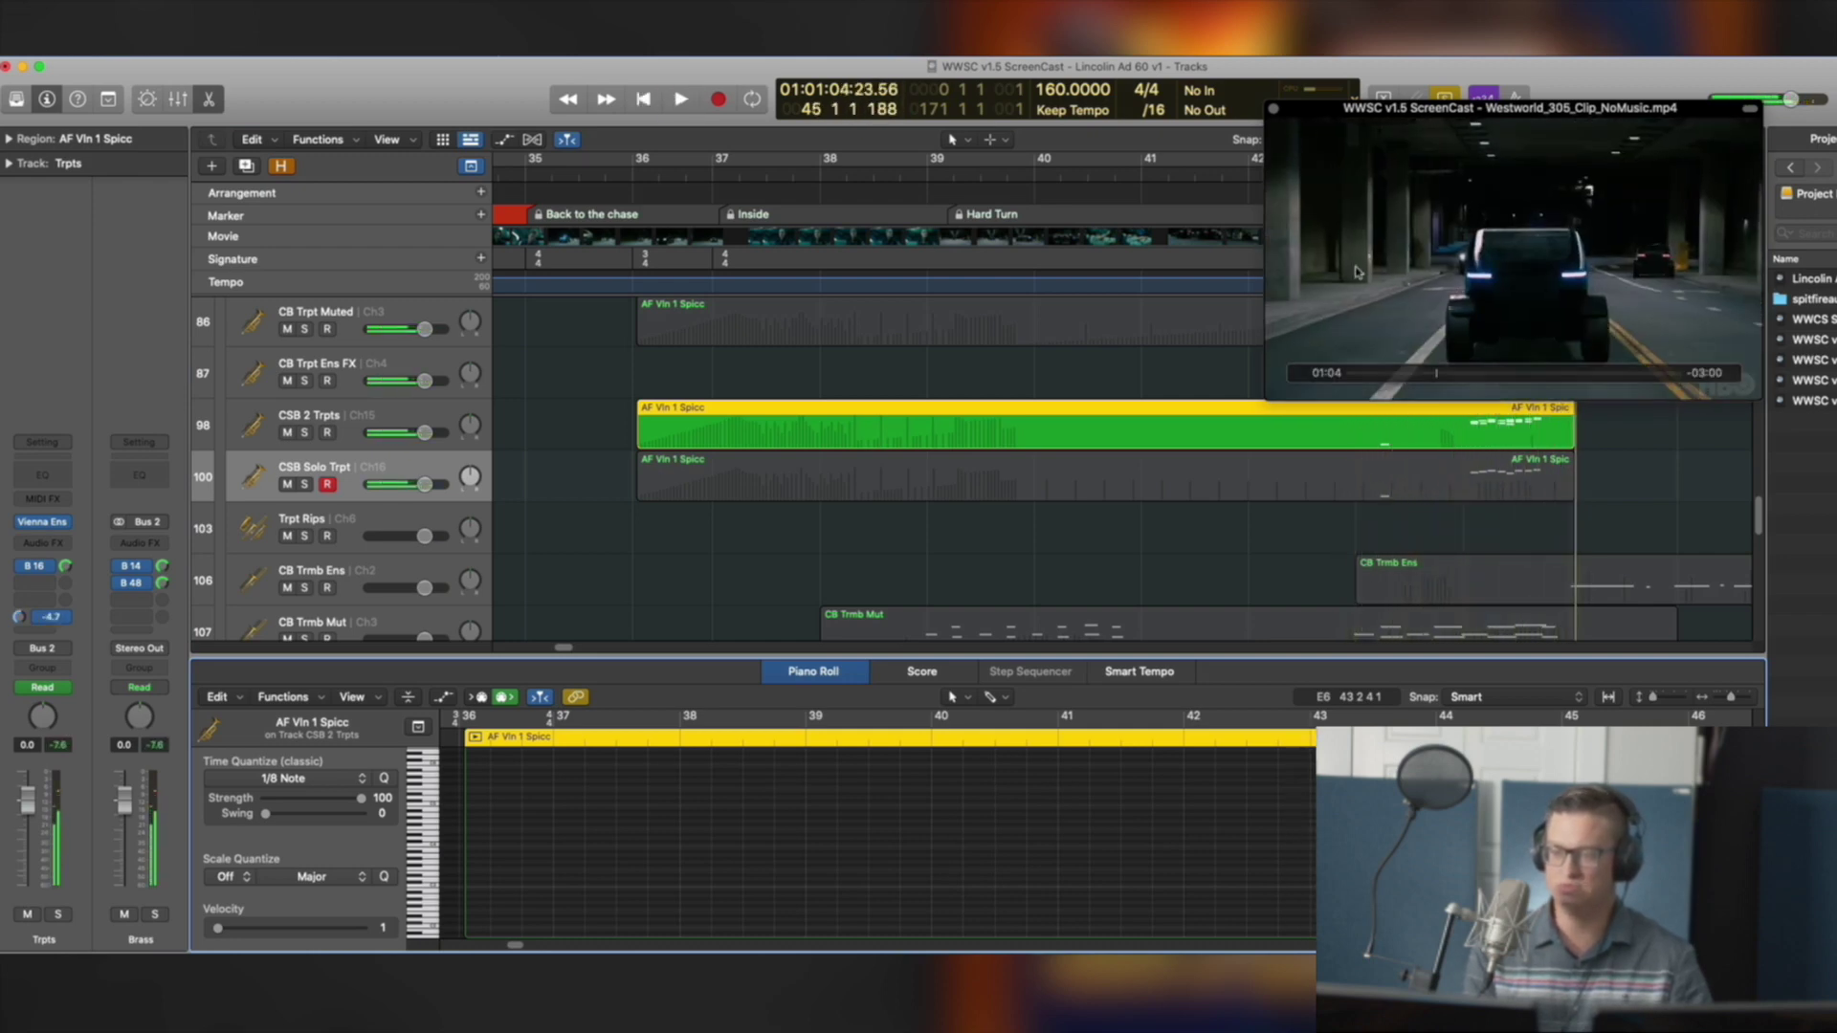
click(1249, 173)
key(space)
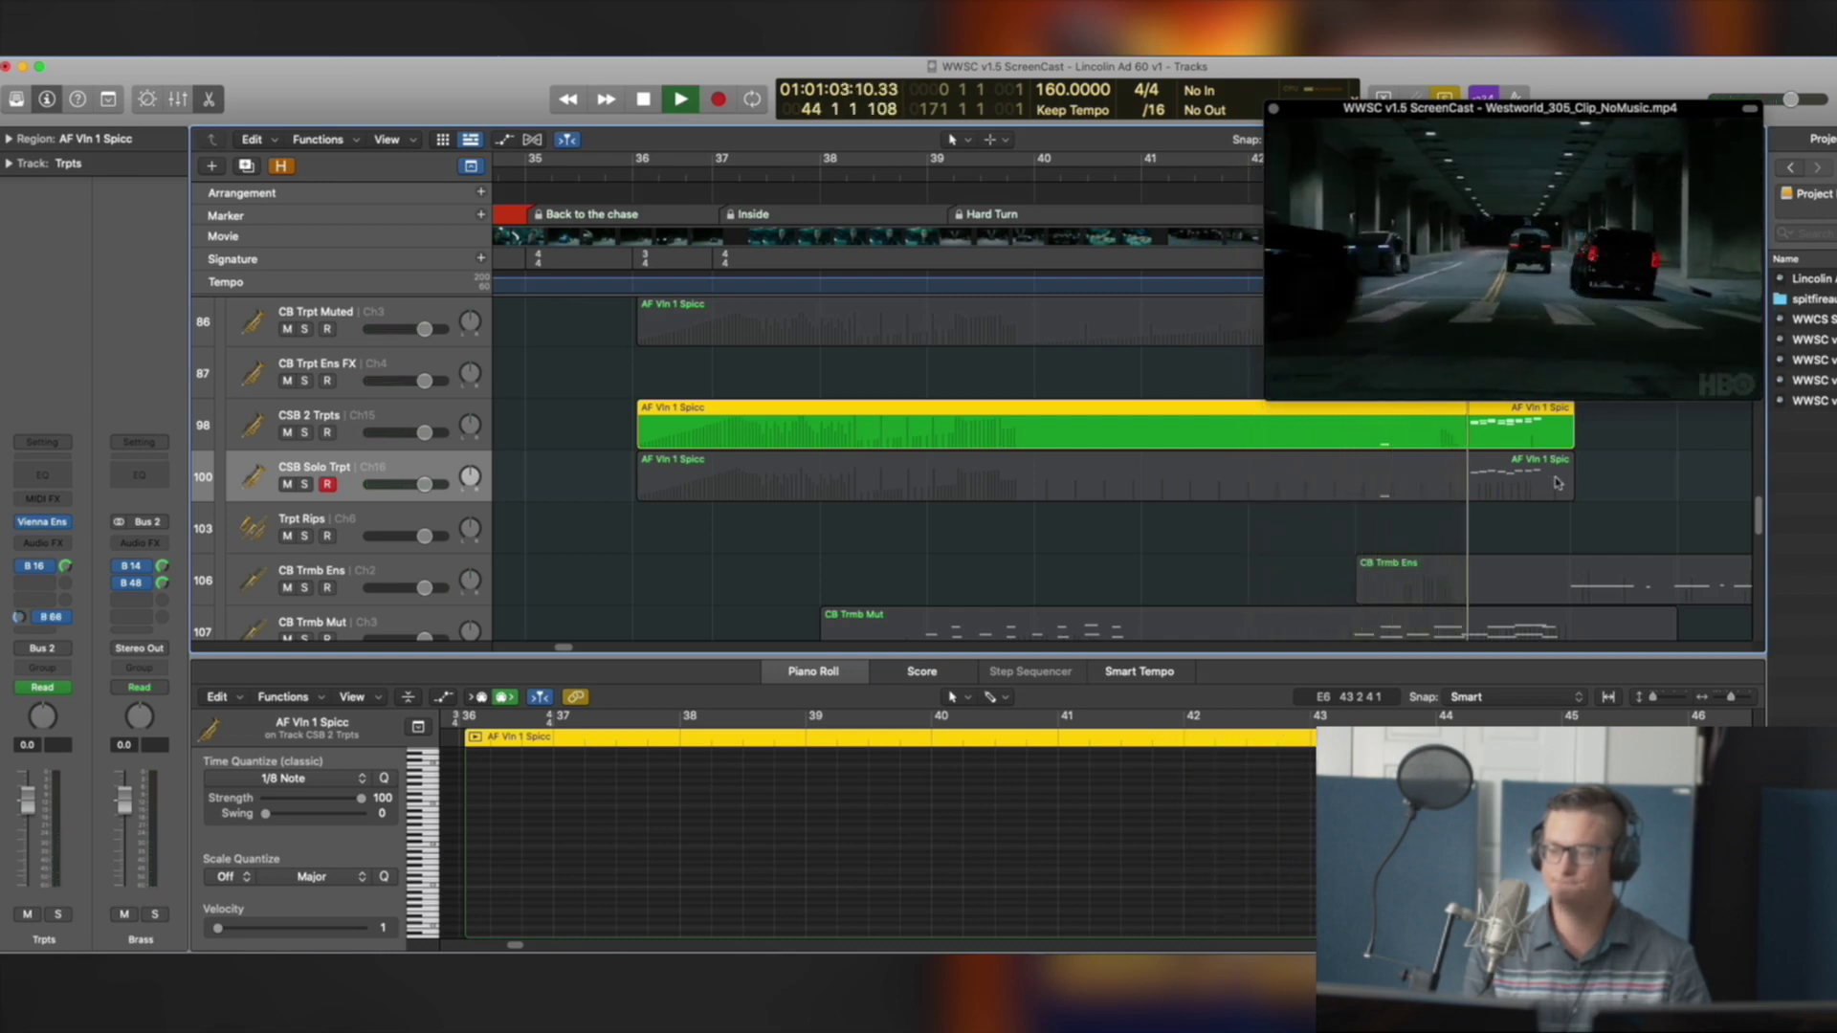
key(space)
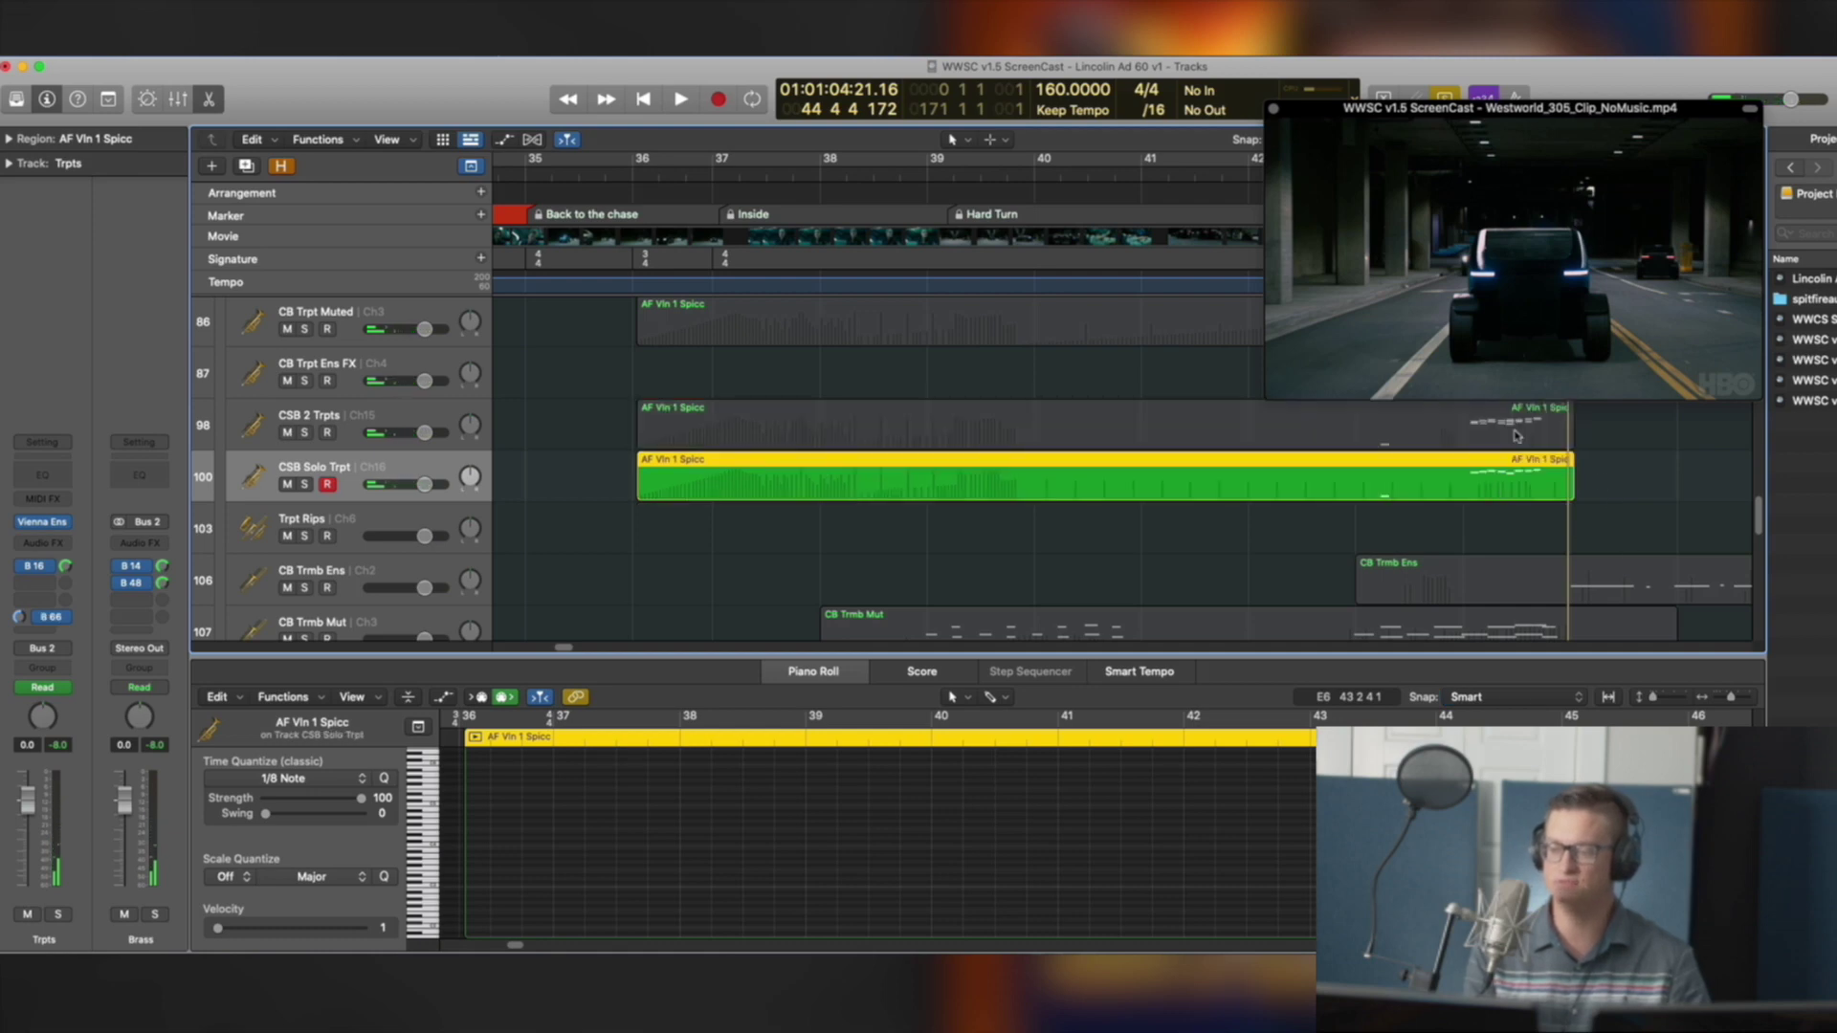
Reselect the CSB 2 Trpts and CSB Solo Trpt regions together and replay their combined run soloed into bar 45
click(1496, 829)
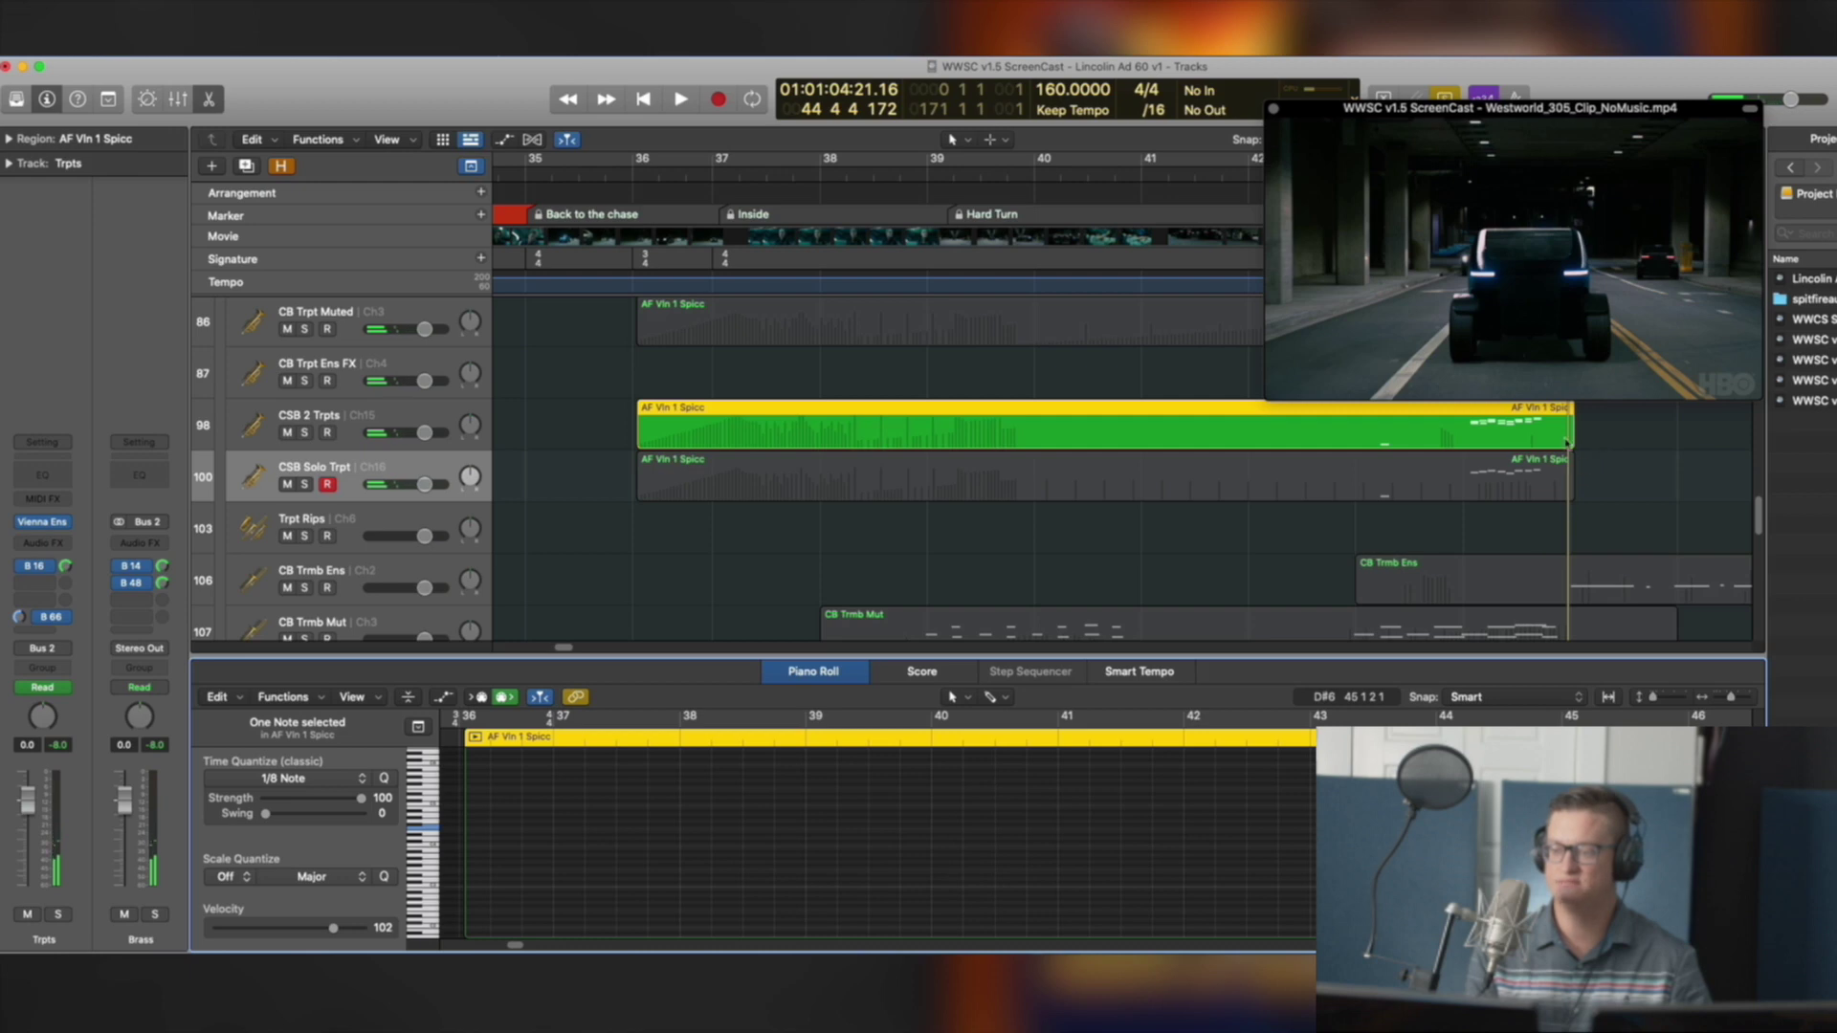
drag(1593, 438, 1359, 515)
key(space)
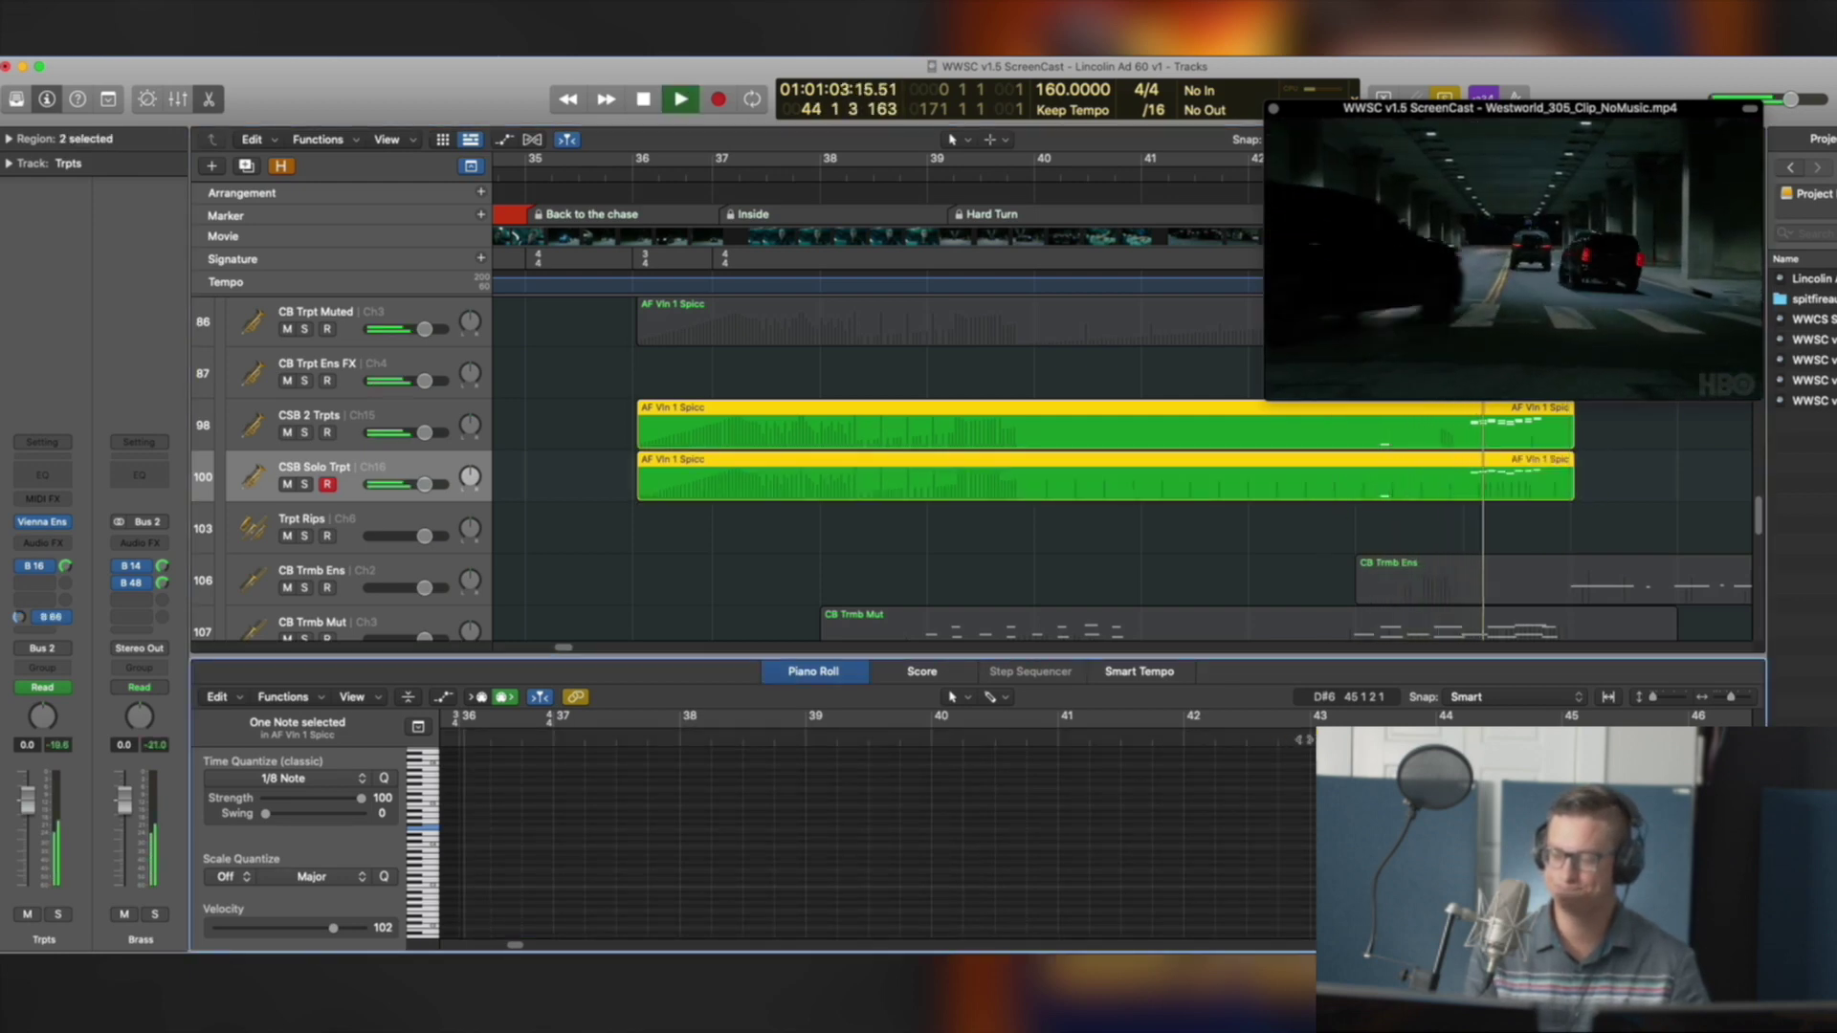
key(space)
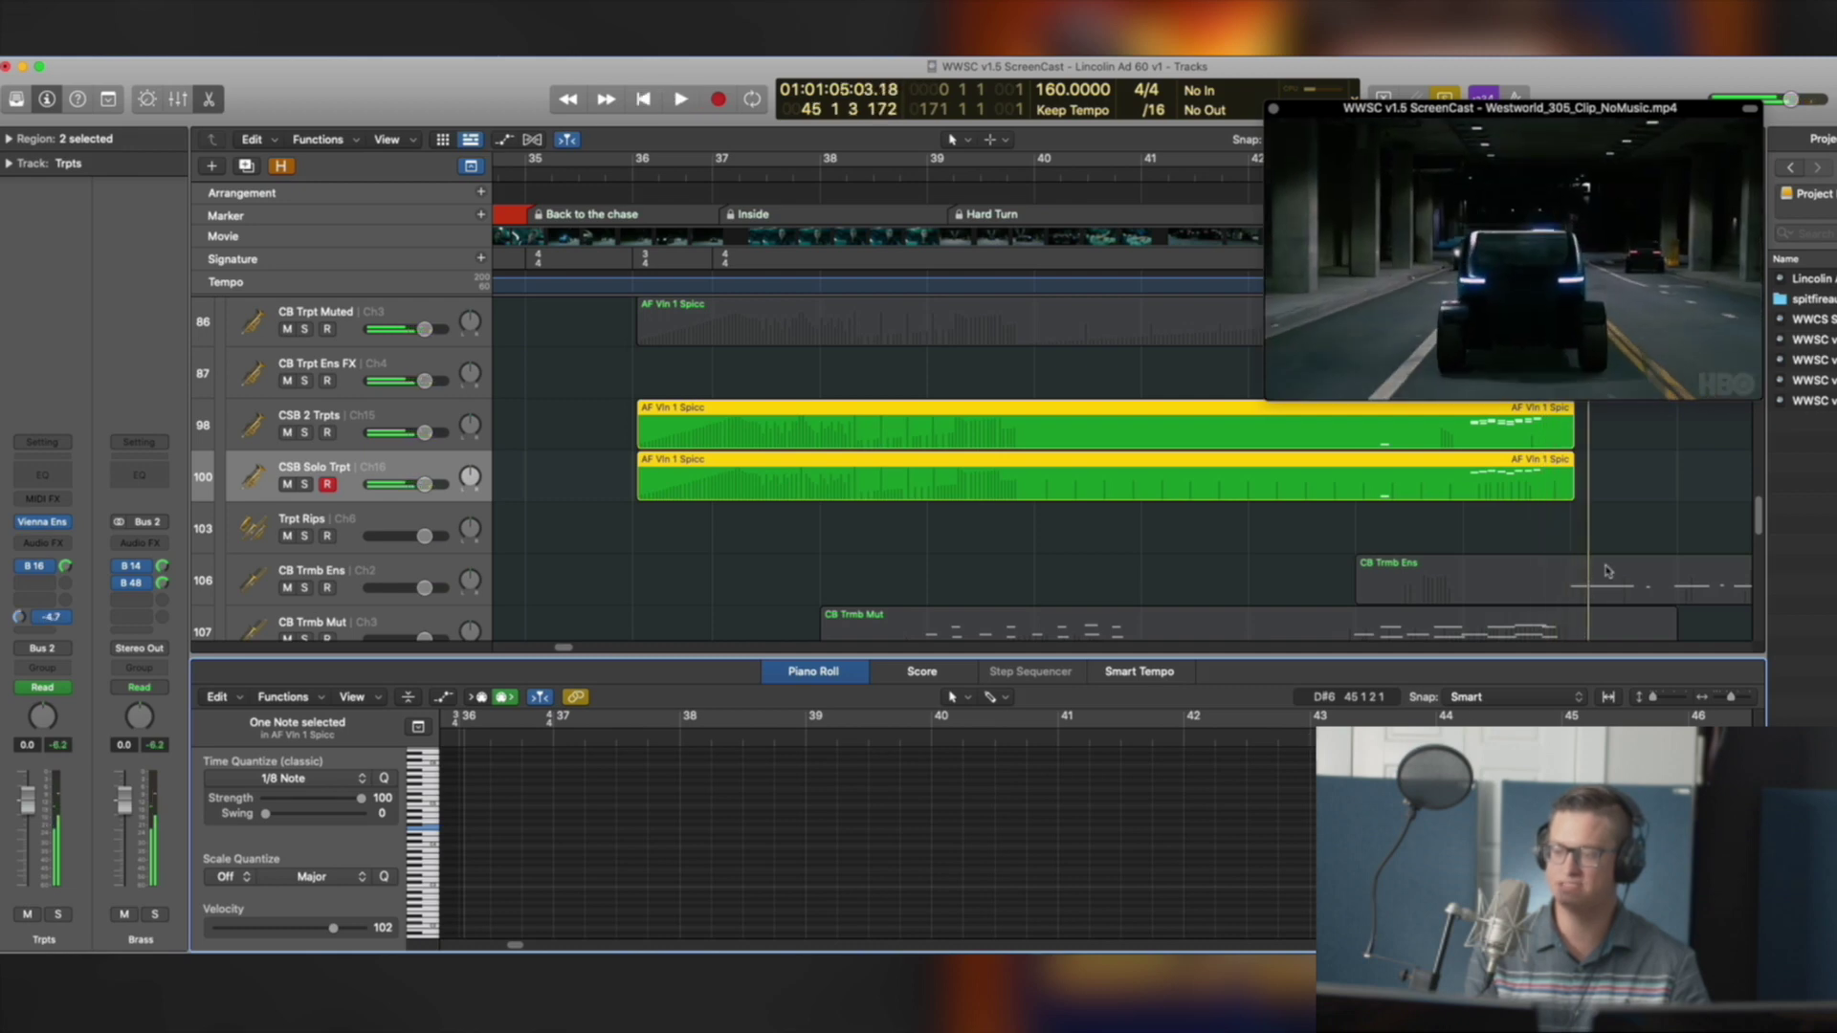
Select only the CSB 2 Trpts region, turn solo off and return to the wider arrangement
click(1498, 488)
click(1528, 442)
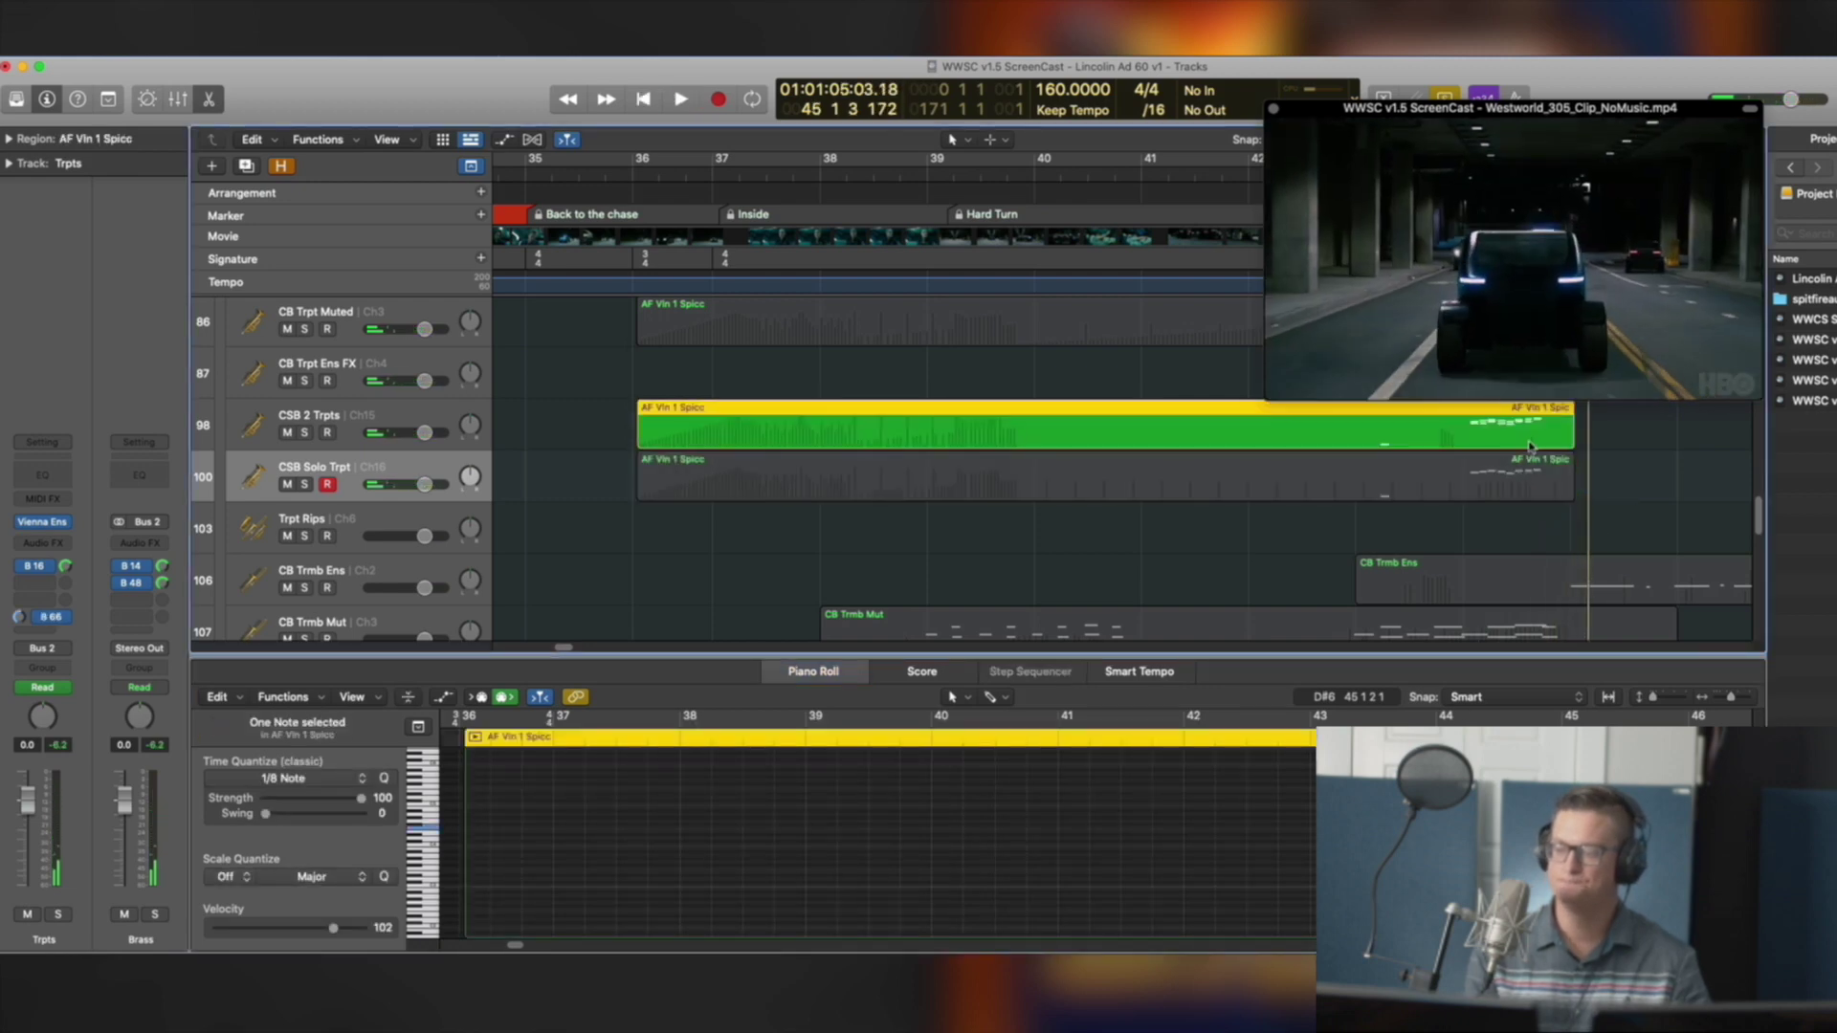
ctrl+alt+click(1632, 496)
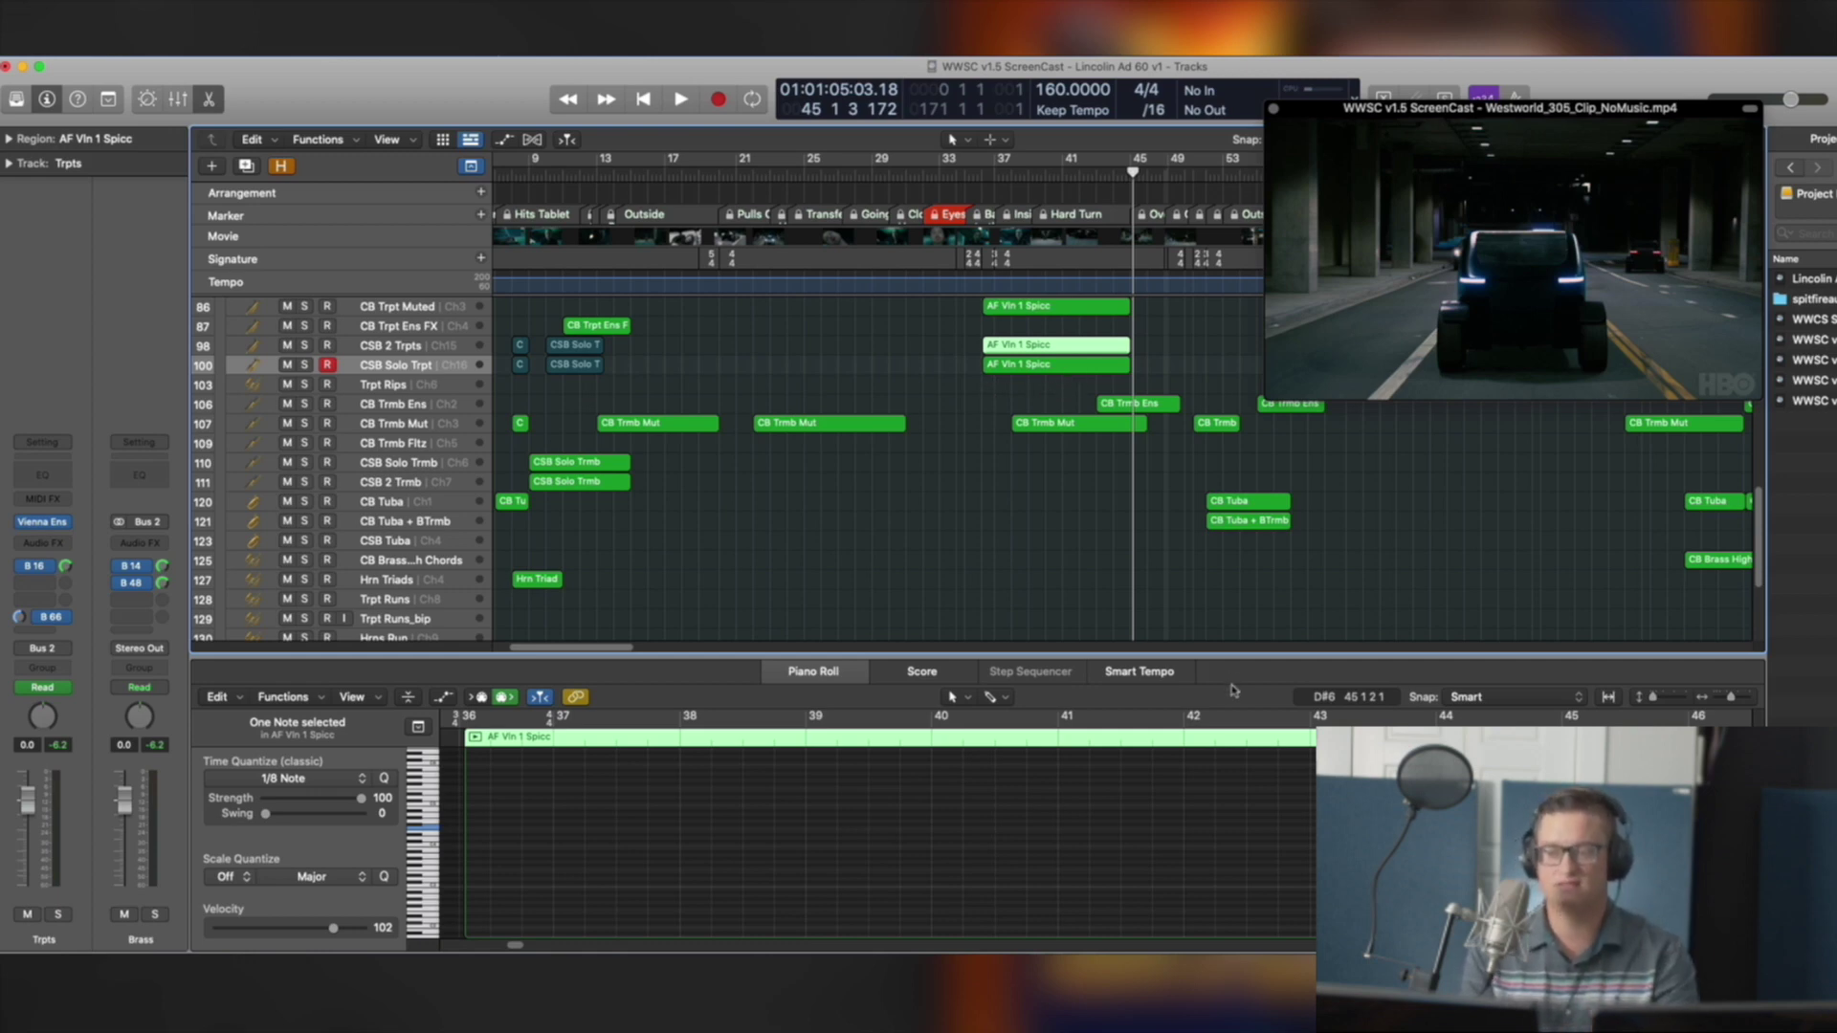
Play the full arrangement against the picture from before bar 38 to bar 55 while surveying the brass and woodwind tracks
key(space)
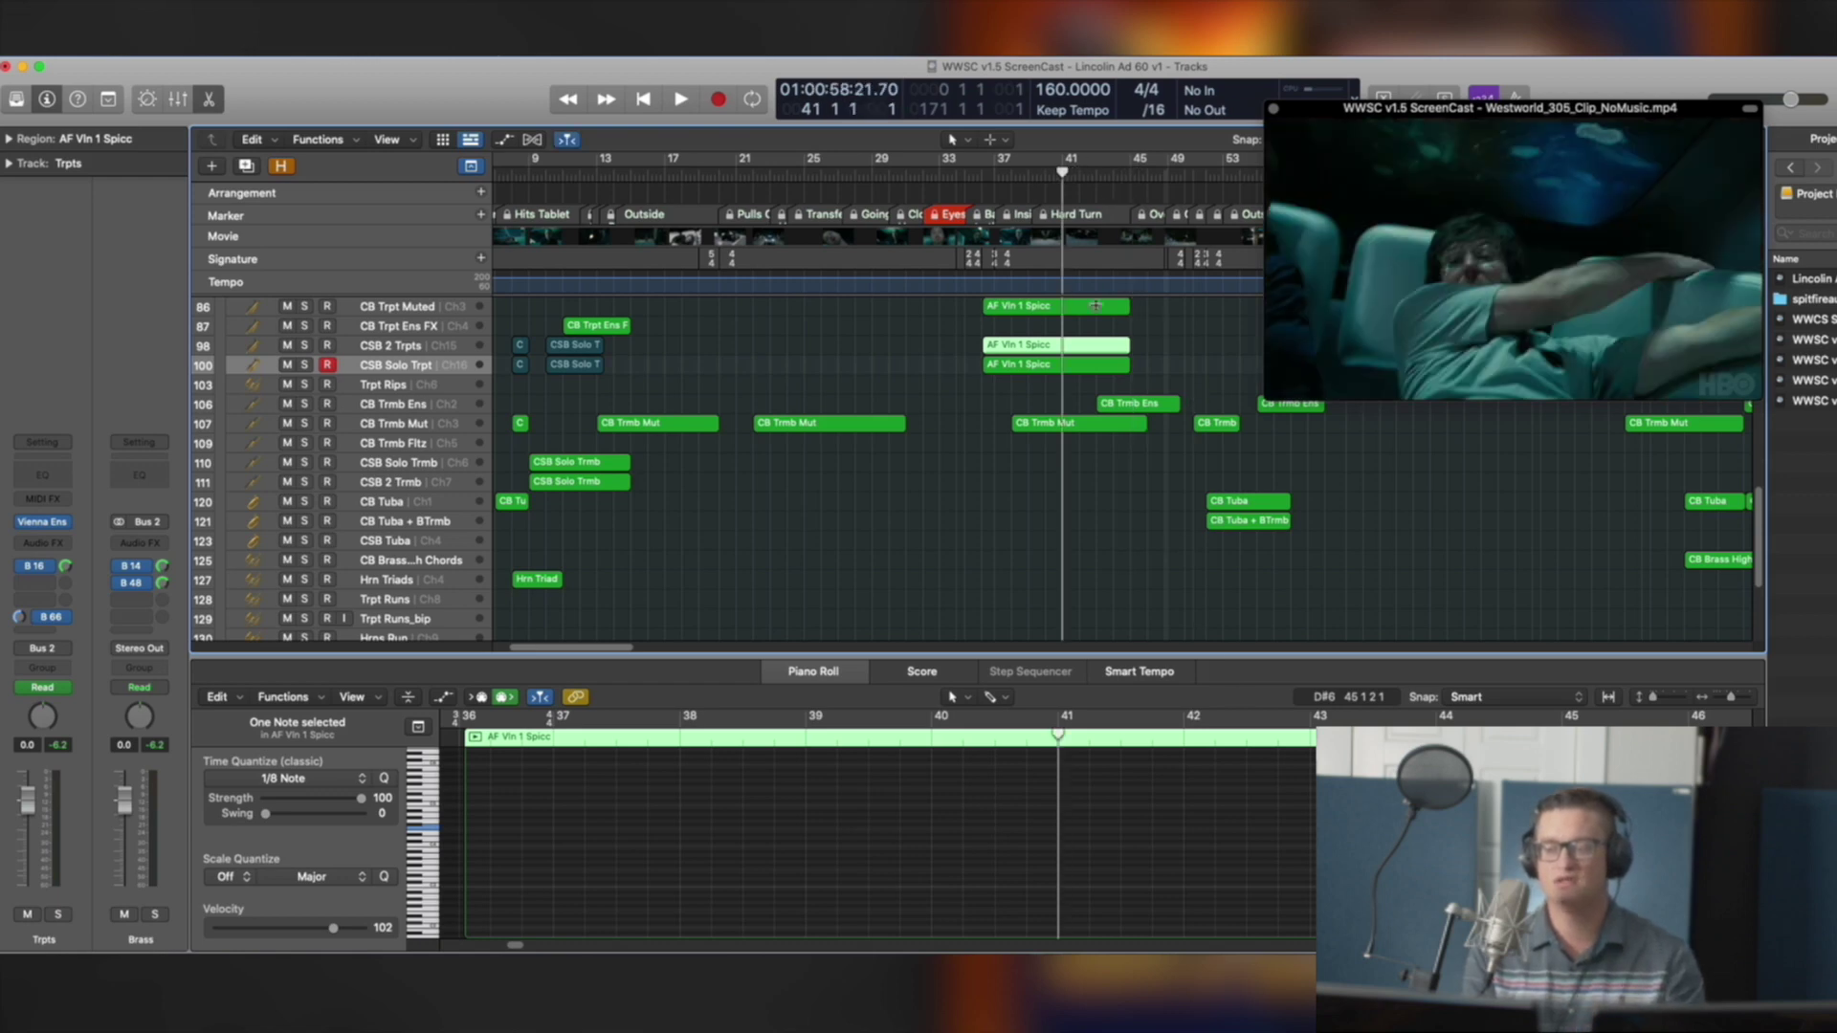
key(shift+space)
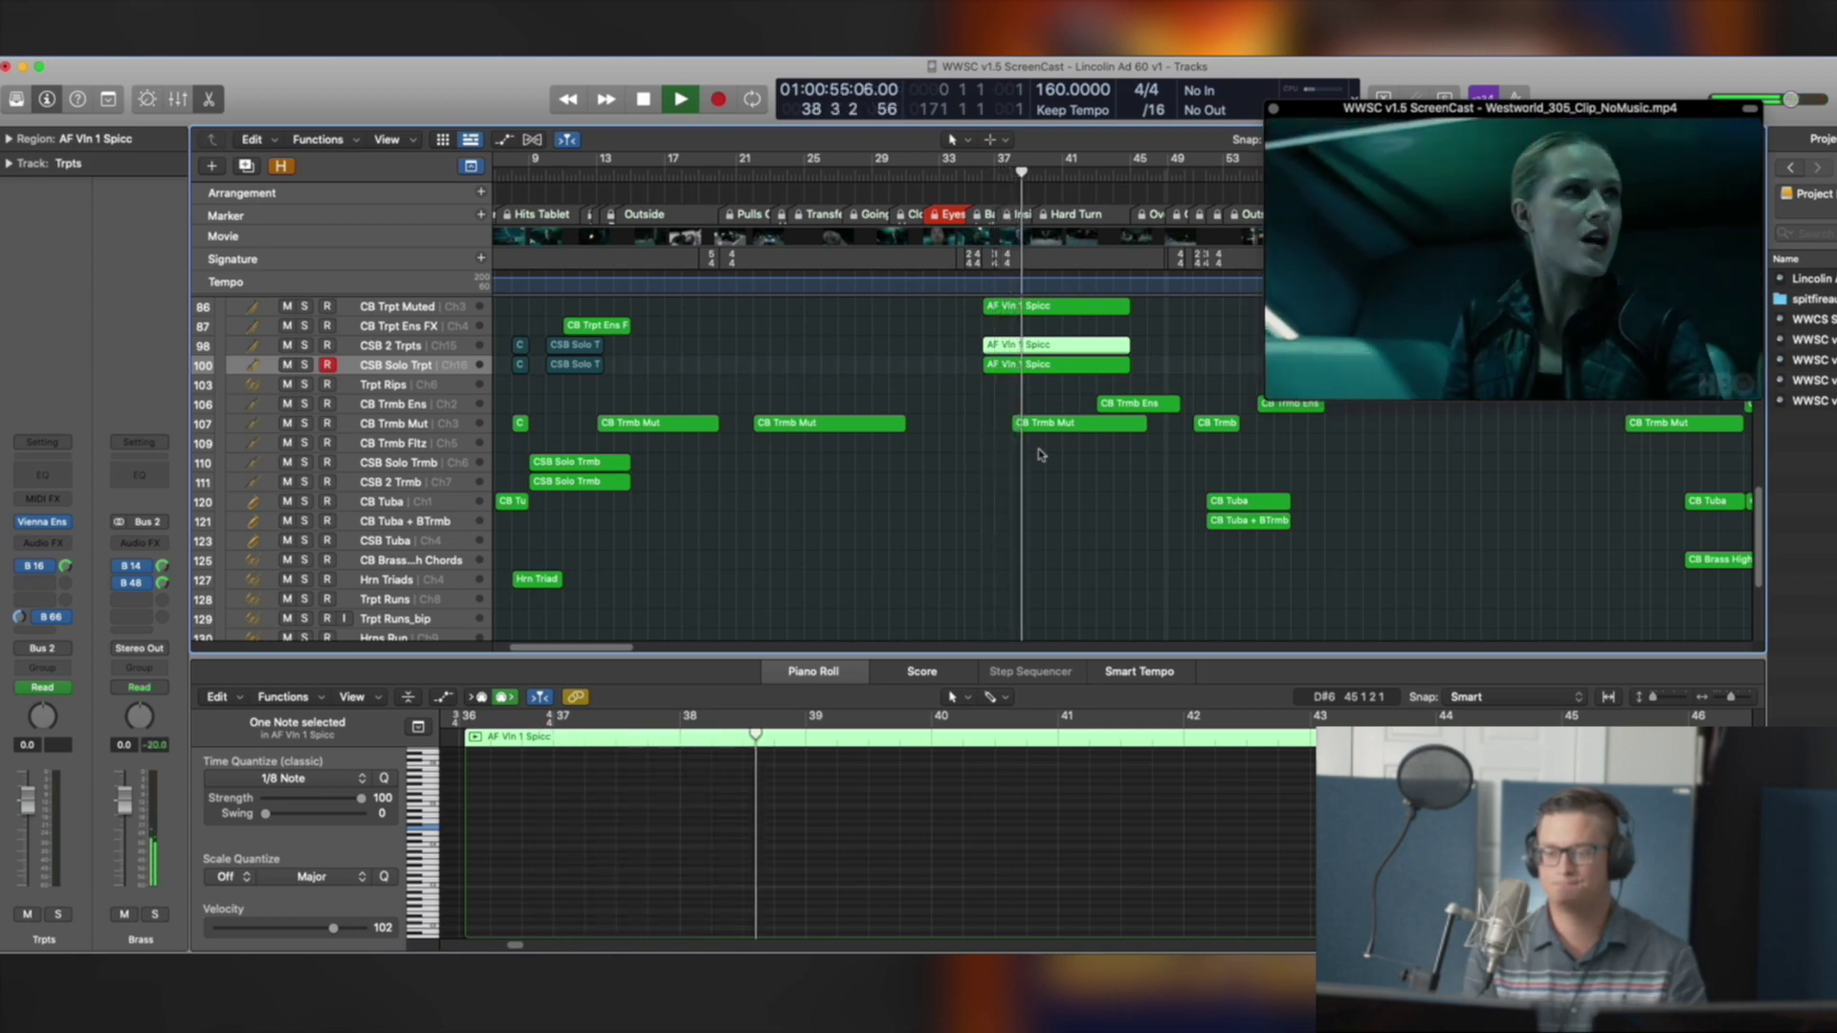
scroll(1042, 455, up, 2)
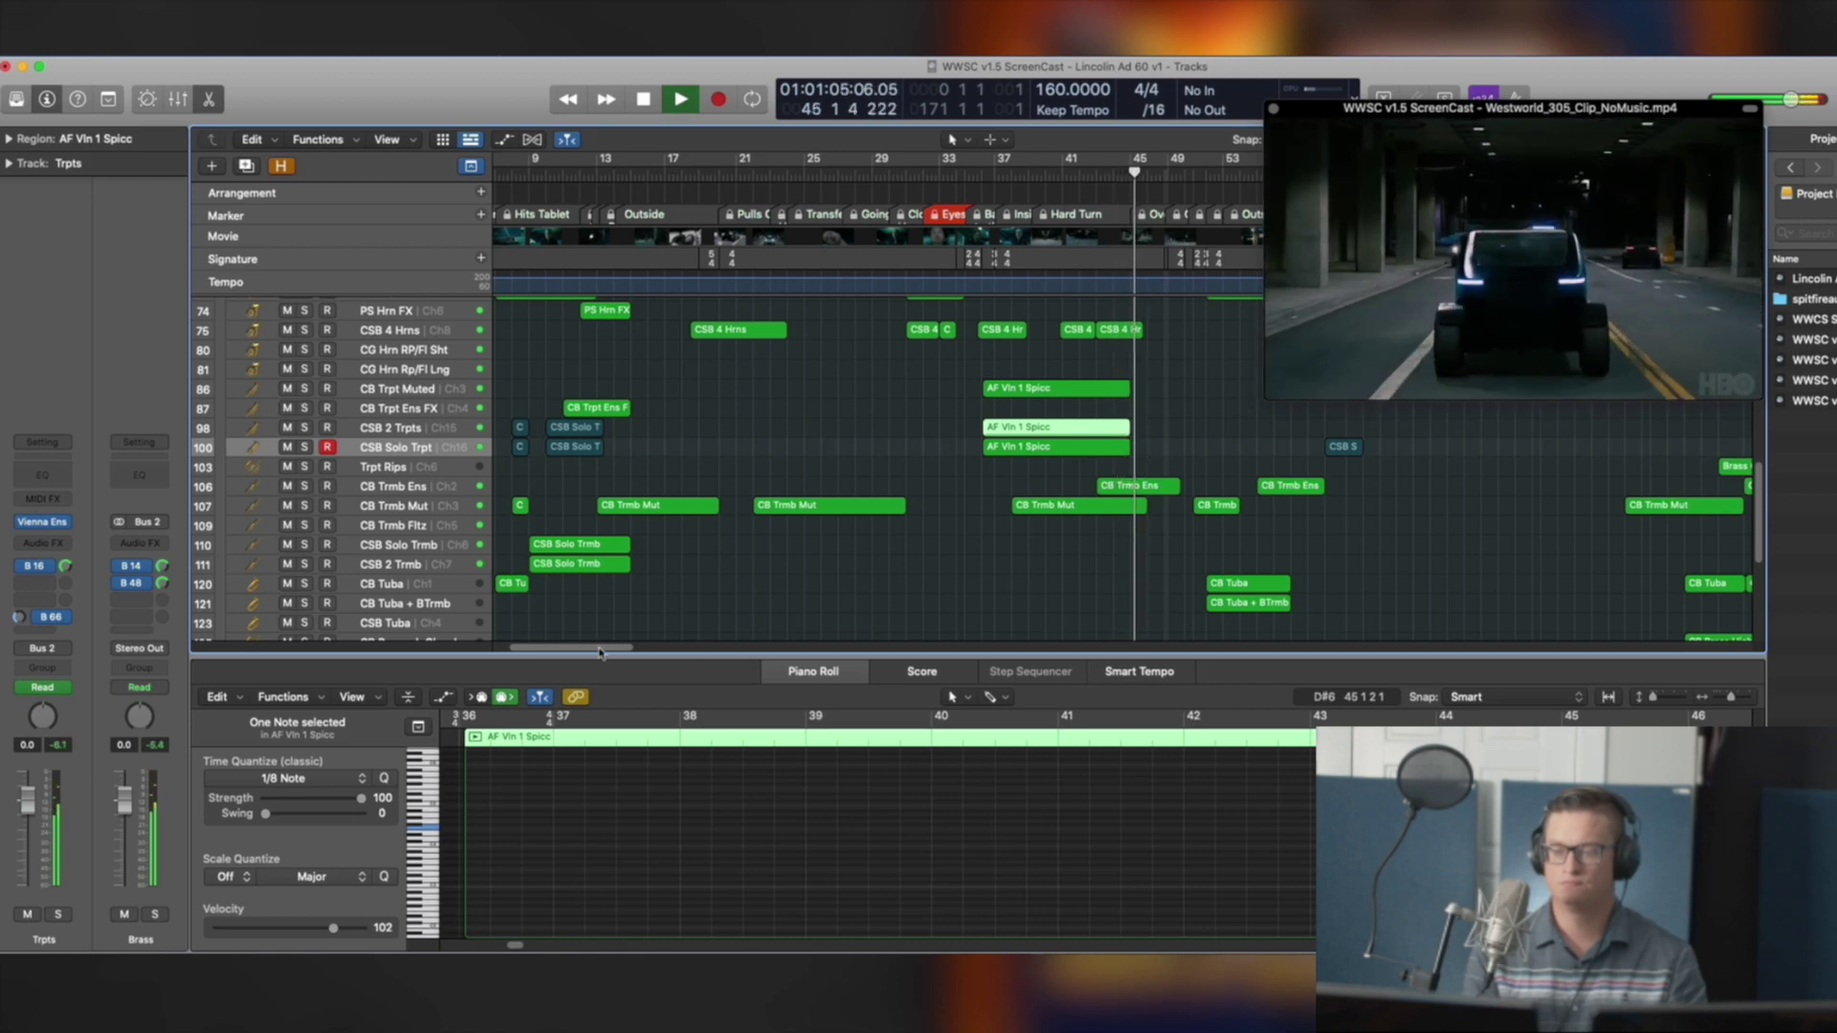
scroll(720, 485, up, 3)
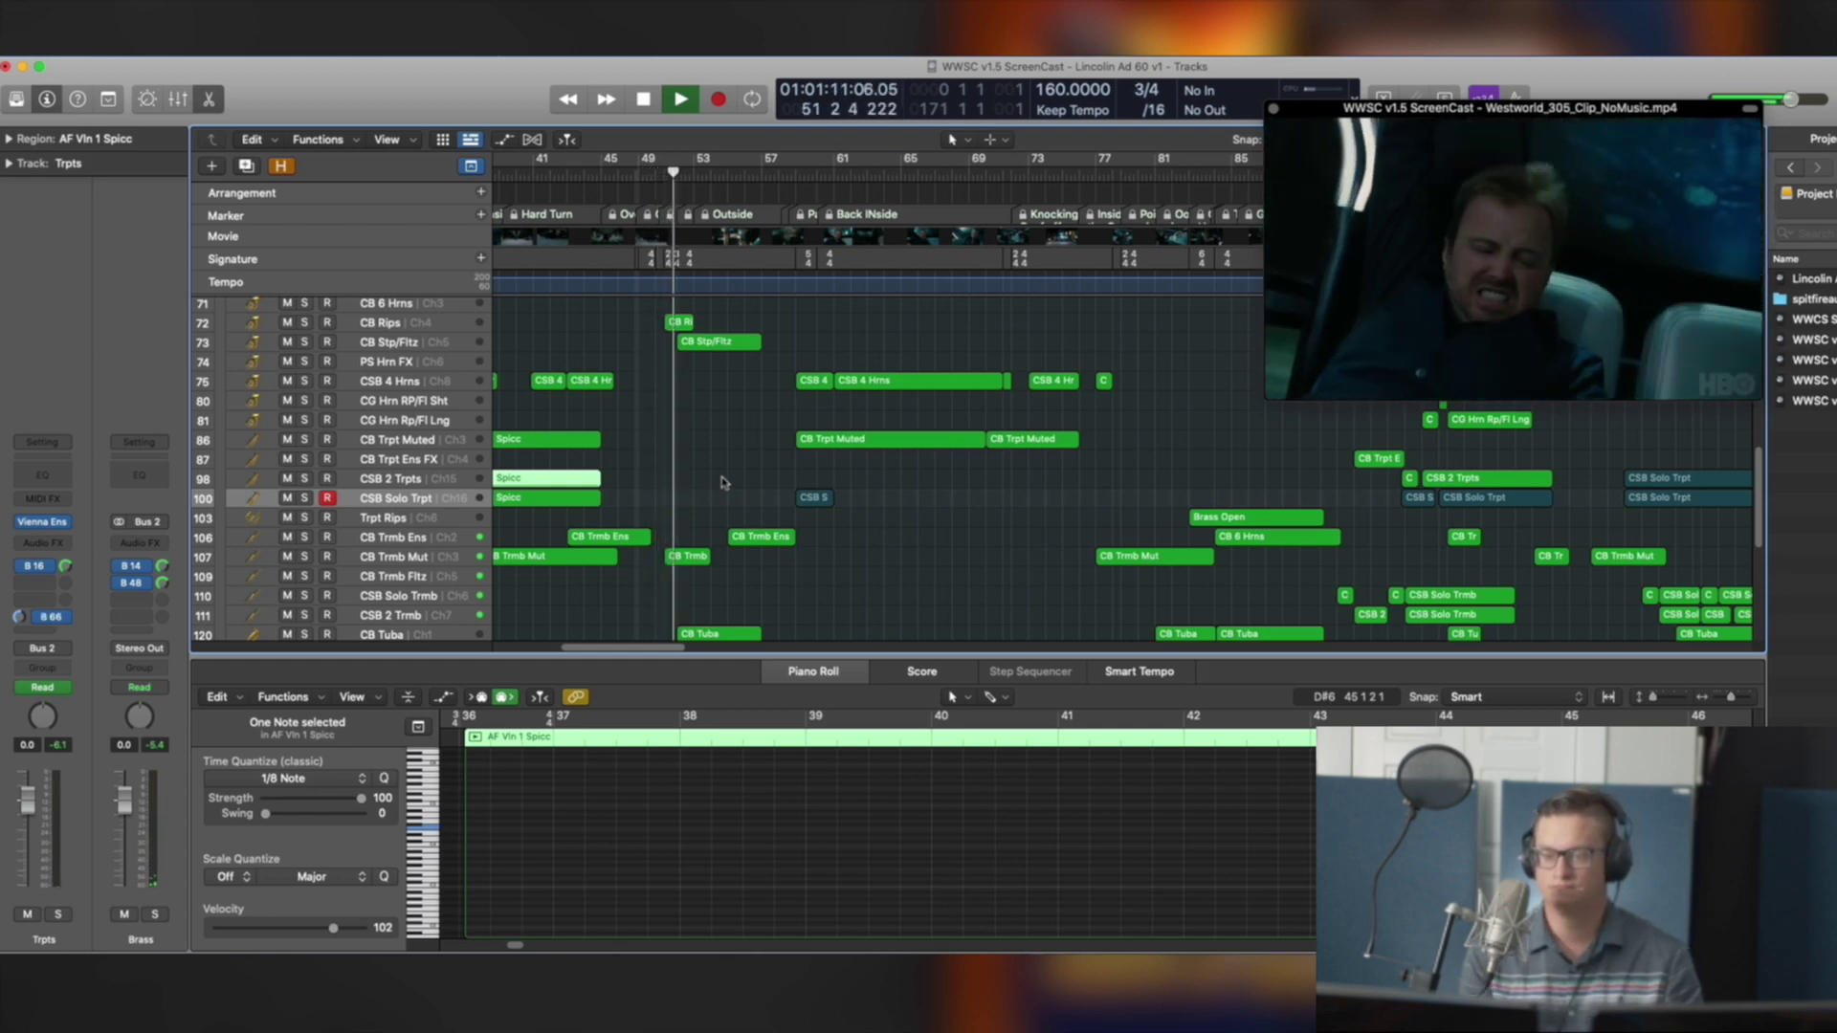
scroll(723, 483, up, 9)
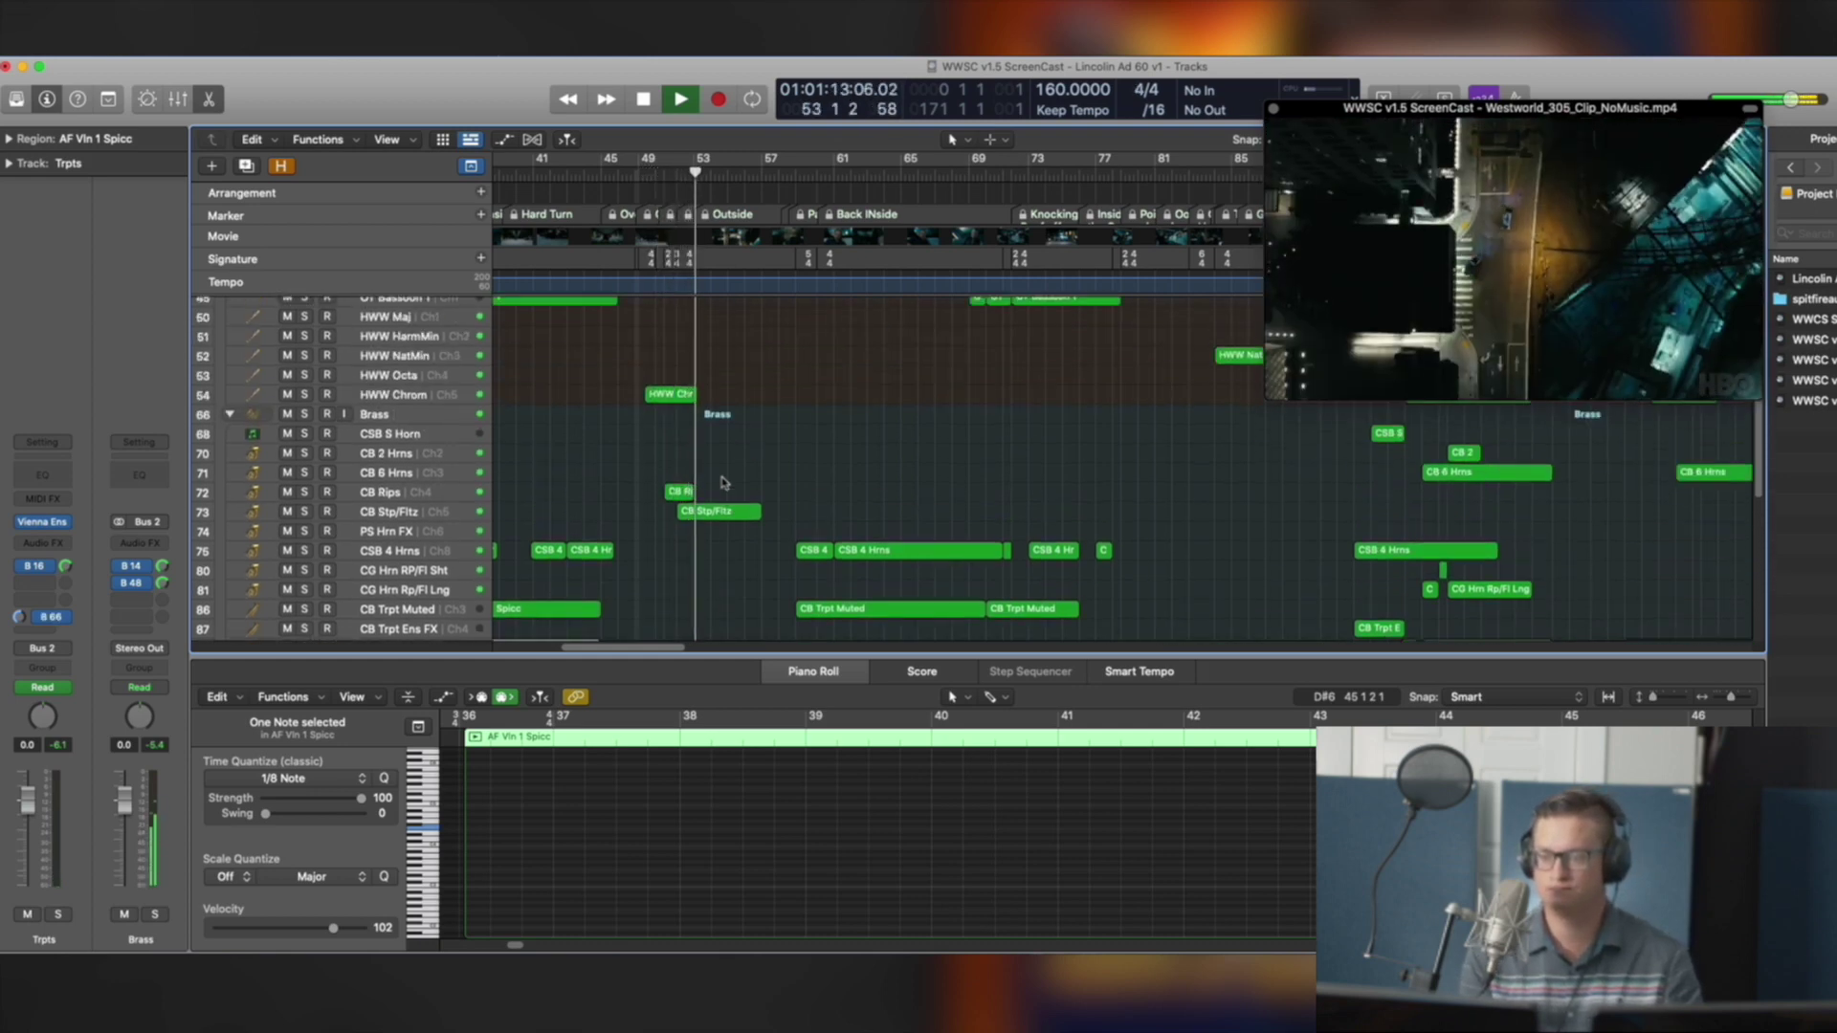
scroll(724, 479, down, 10)
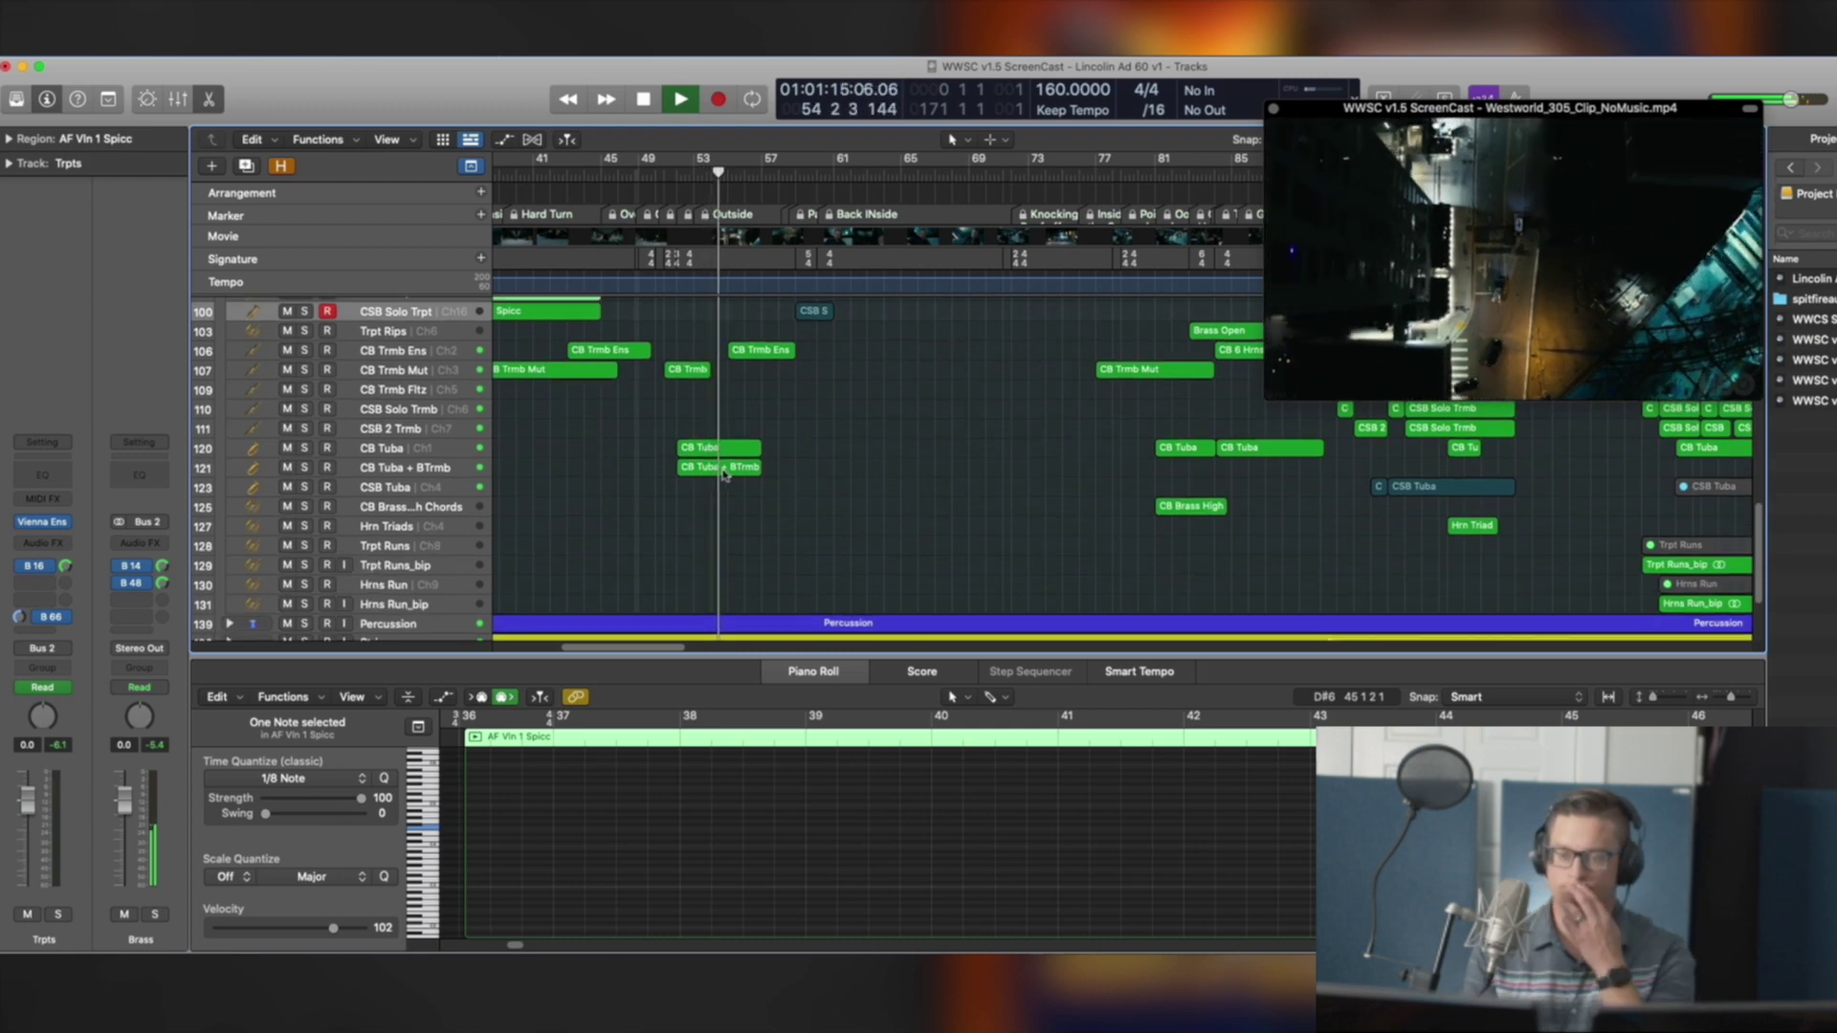
scroll(727, 474, up, 15)
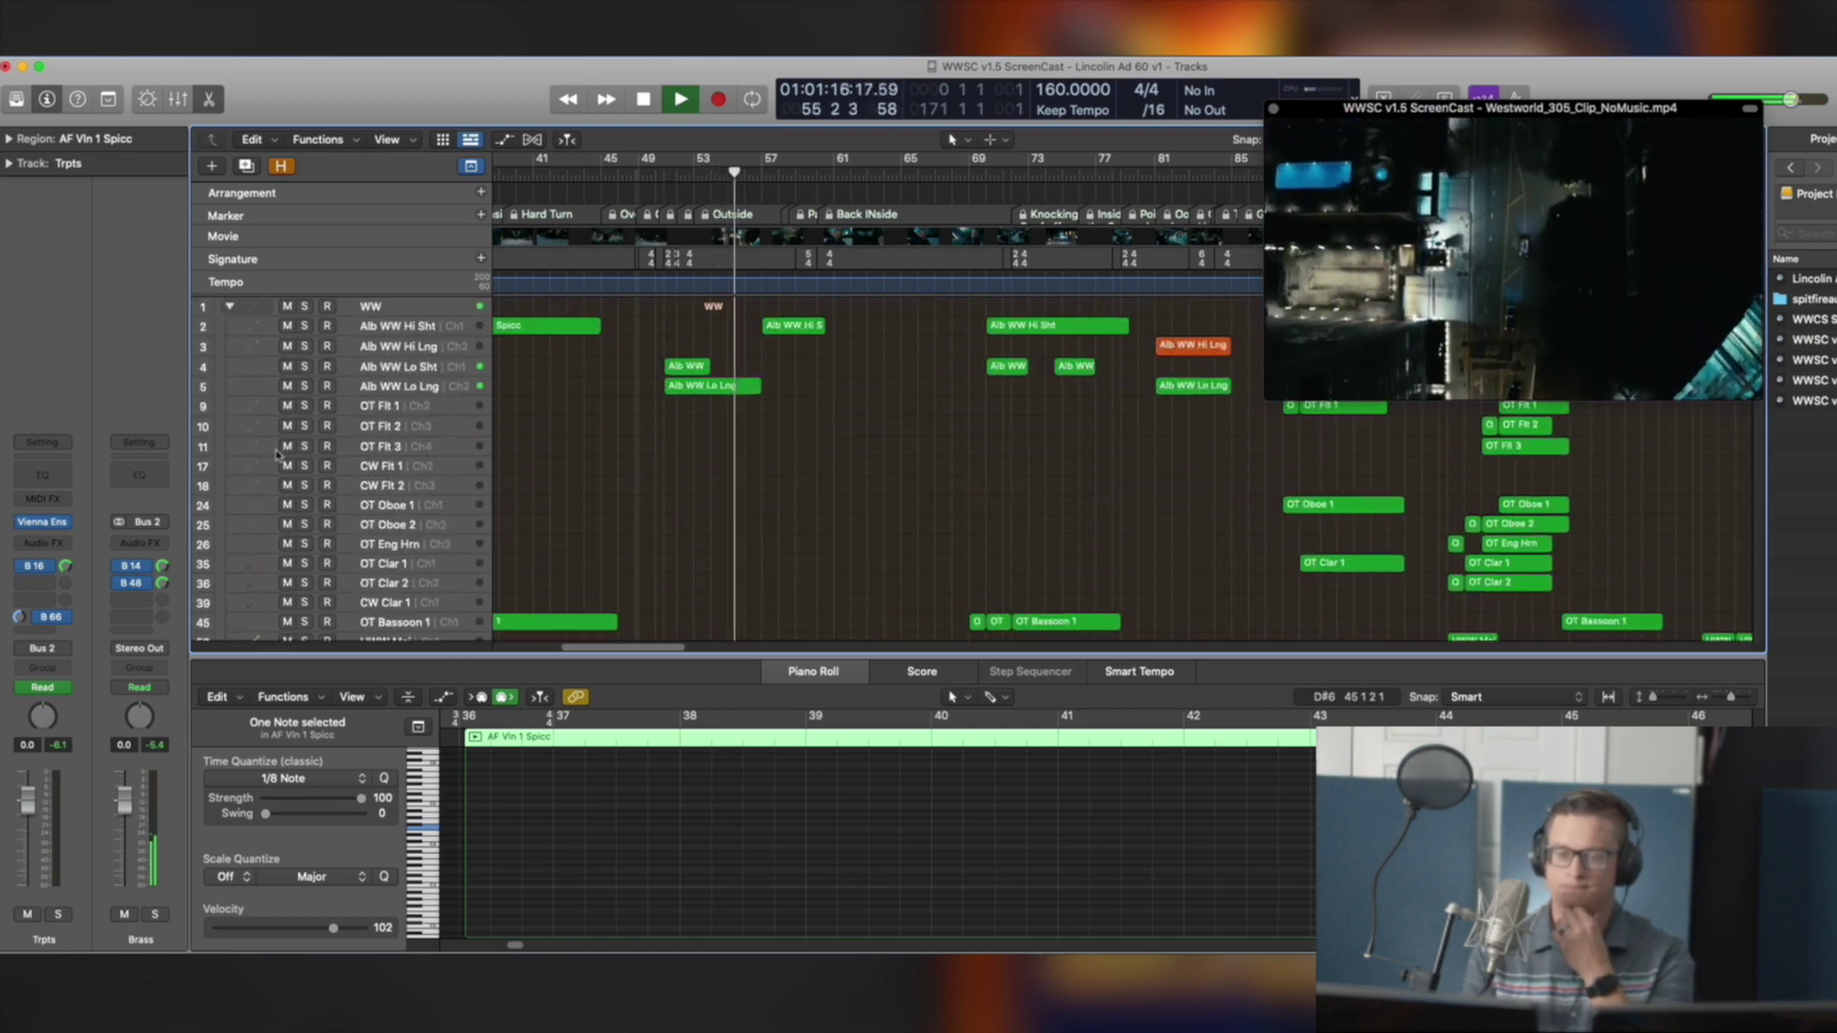
Collapse the WW stack, inspect the CB Trmb Ens and Alb WW Hi Sht regions around bar 57, and stop playback at bar 60
click(230, 306)
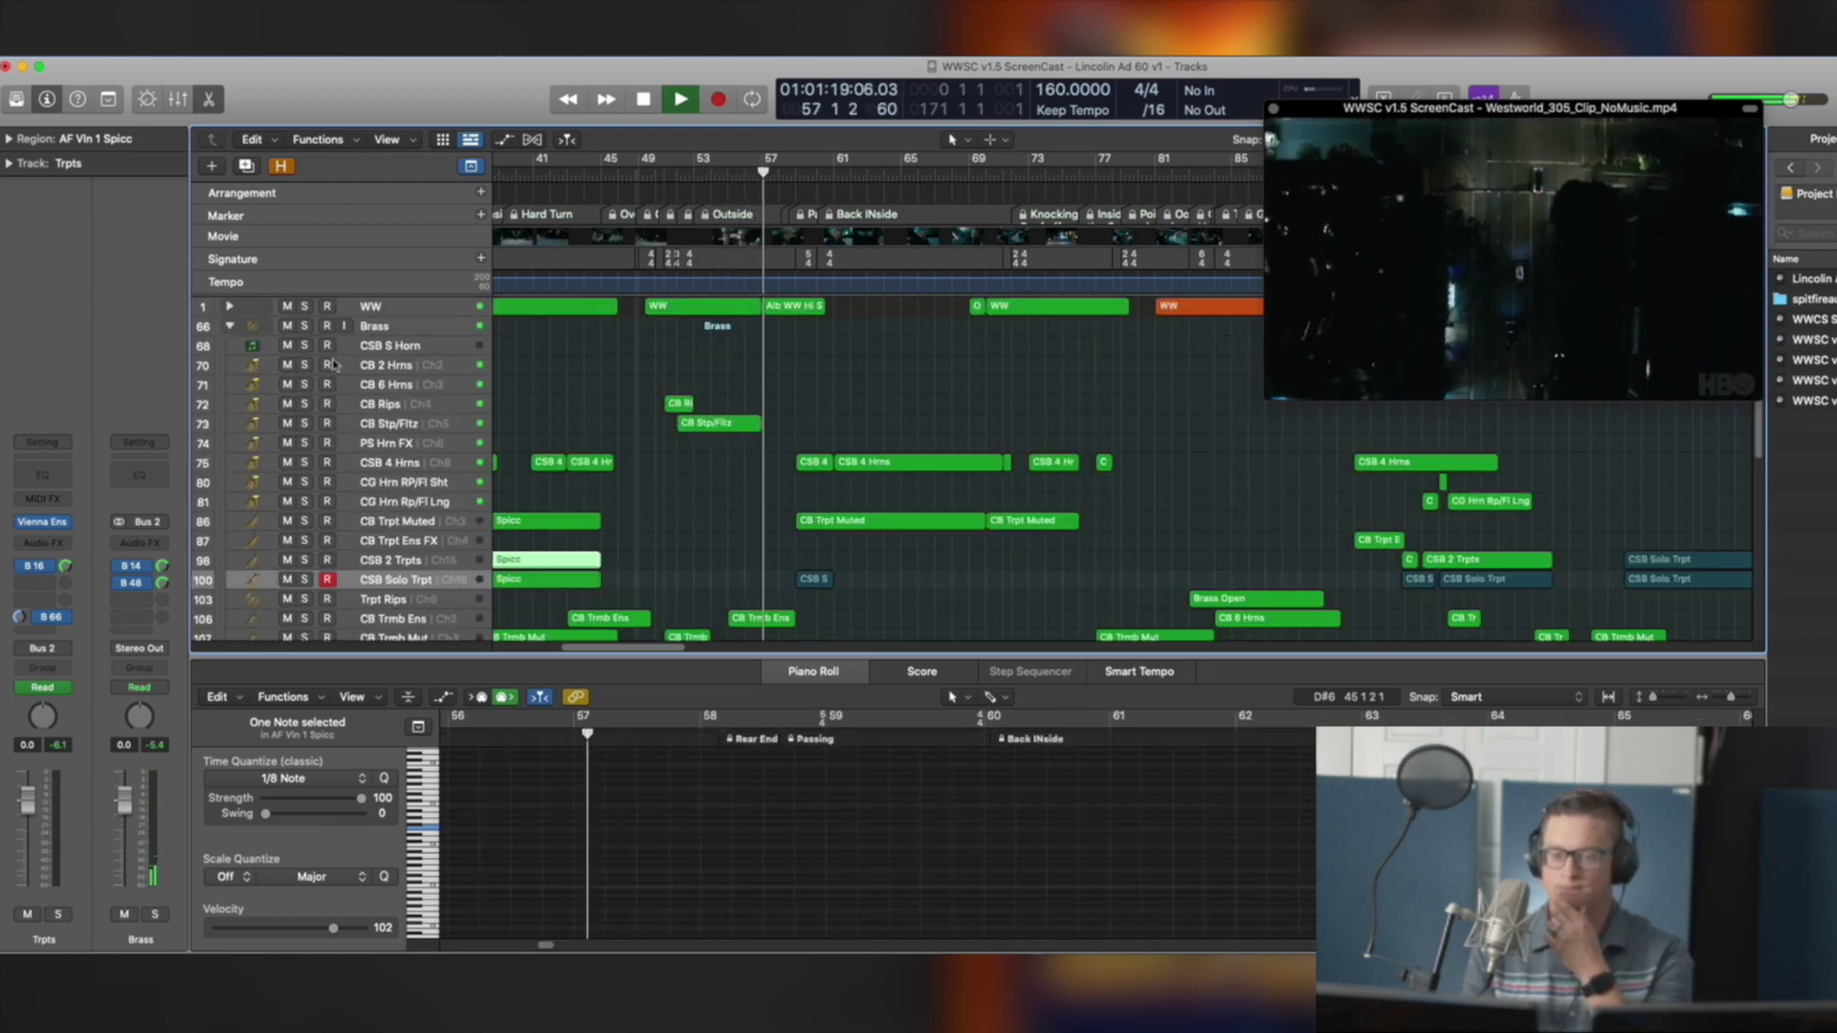
scroll(622, 459, down, 2)
click(762, 530)
scroll(828, 460, up, 2)
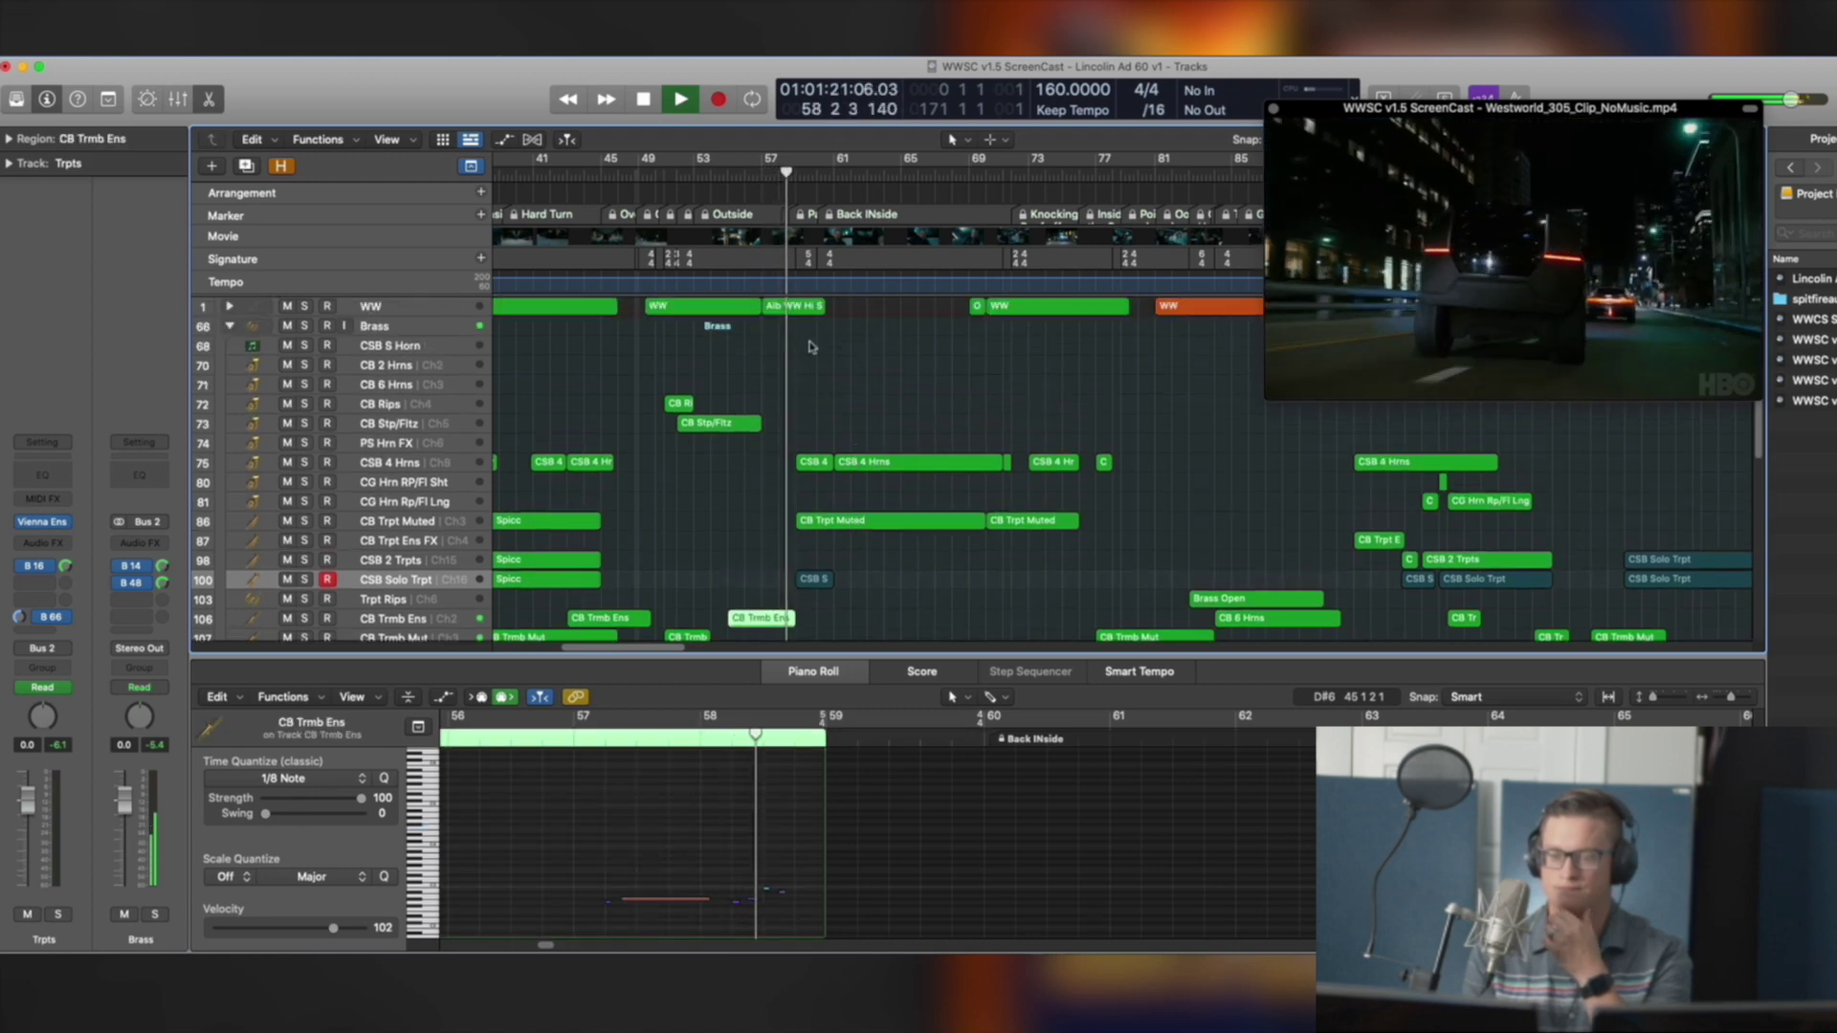
click(793, 306)
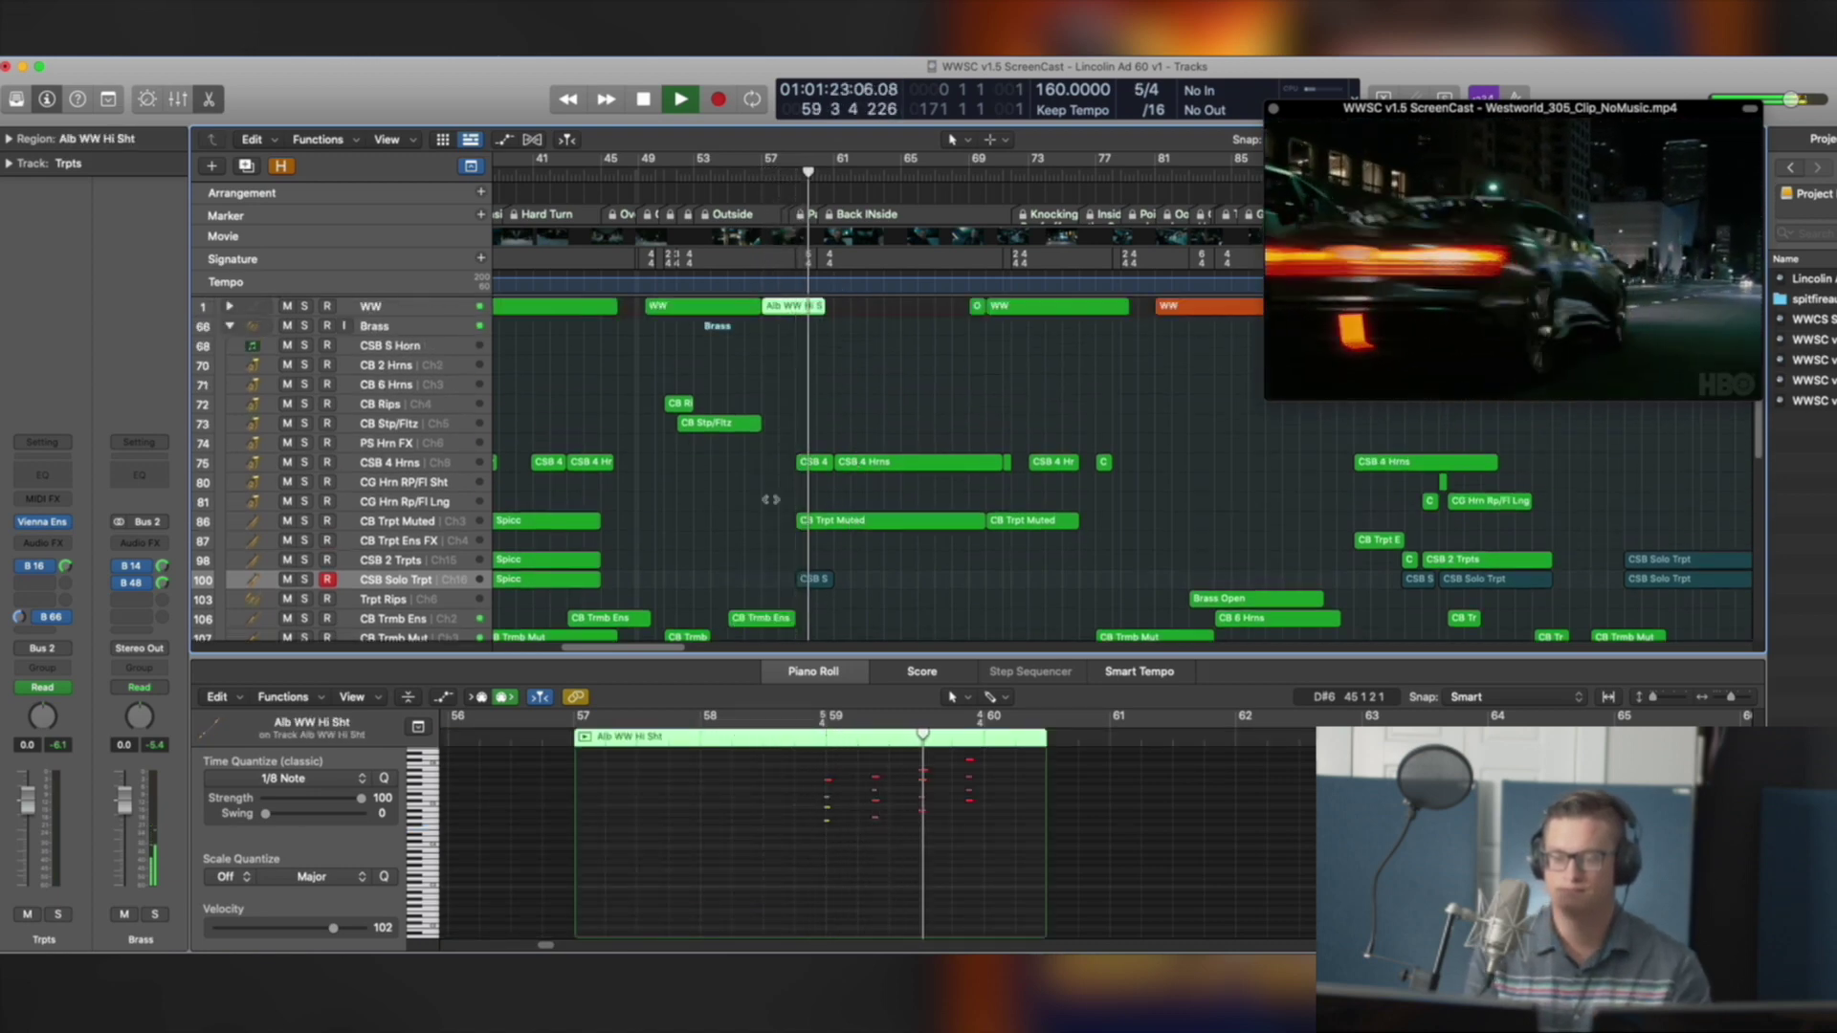
key(space)
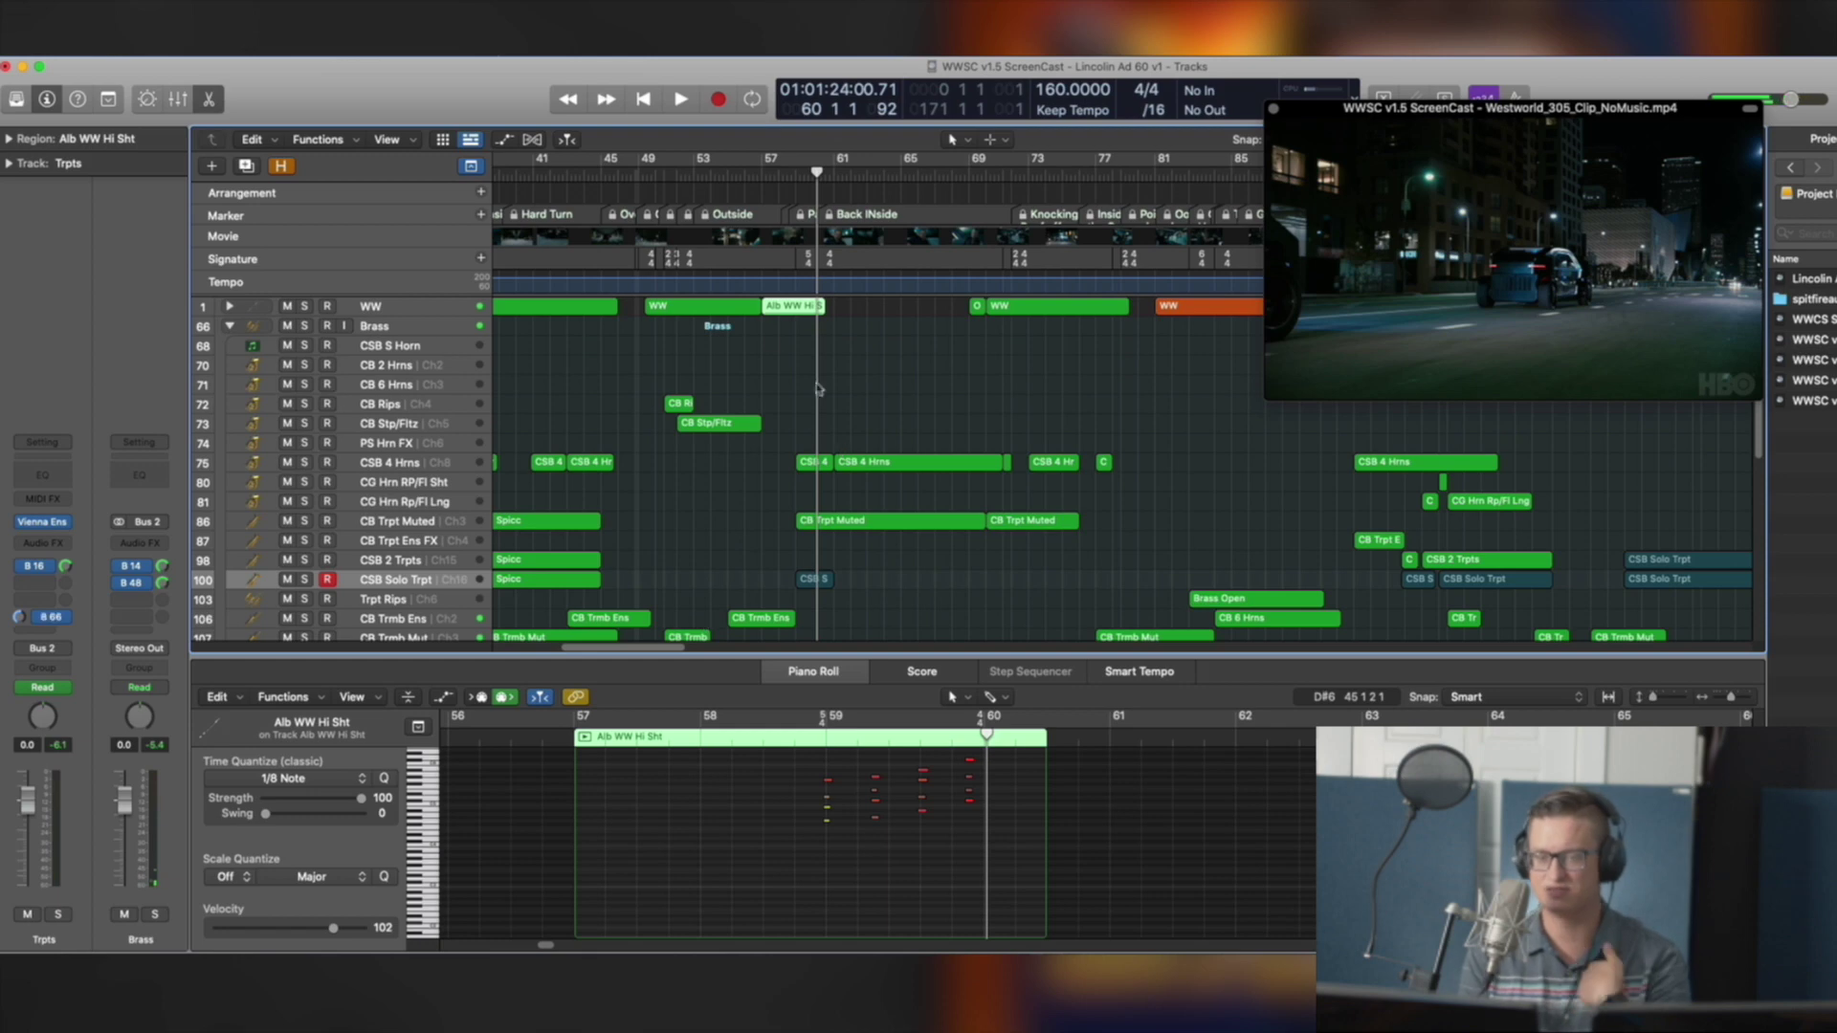
Expand the WW stack, select the Alb WW Hi Sht track and clear the region selection
click(229, 307)
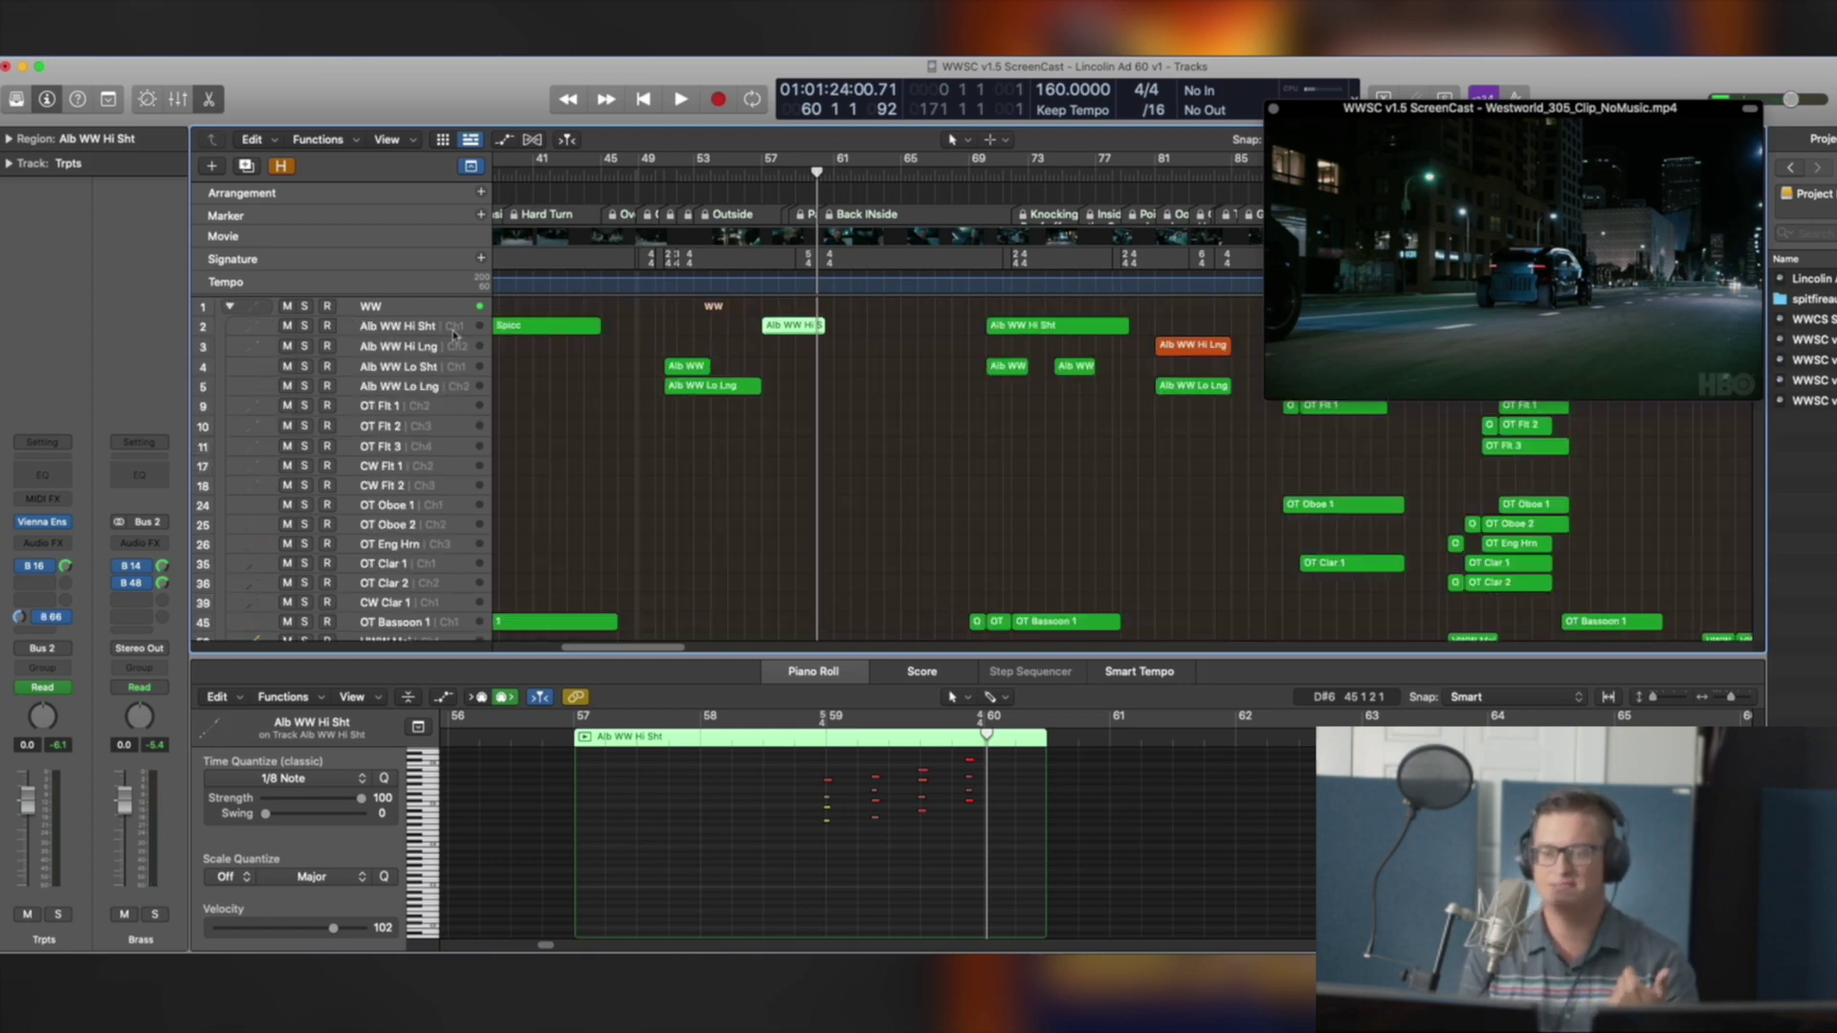
click(391, 327)
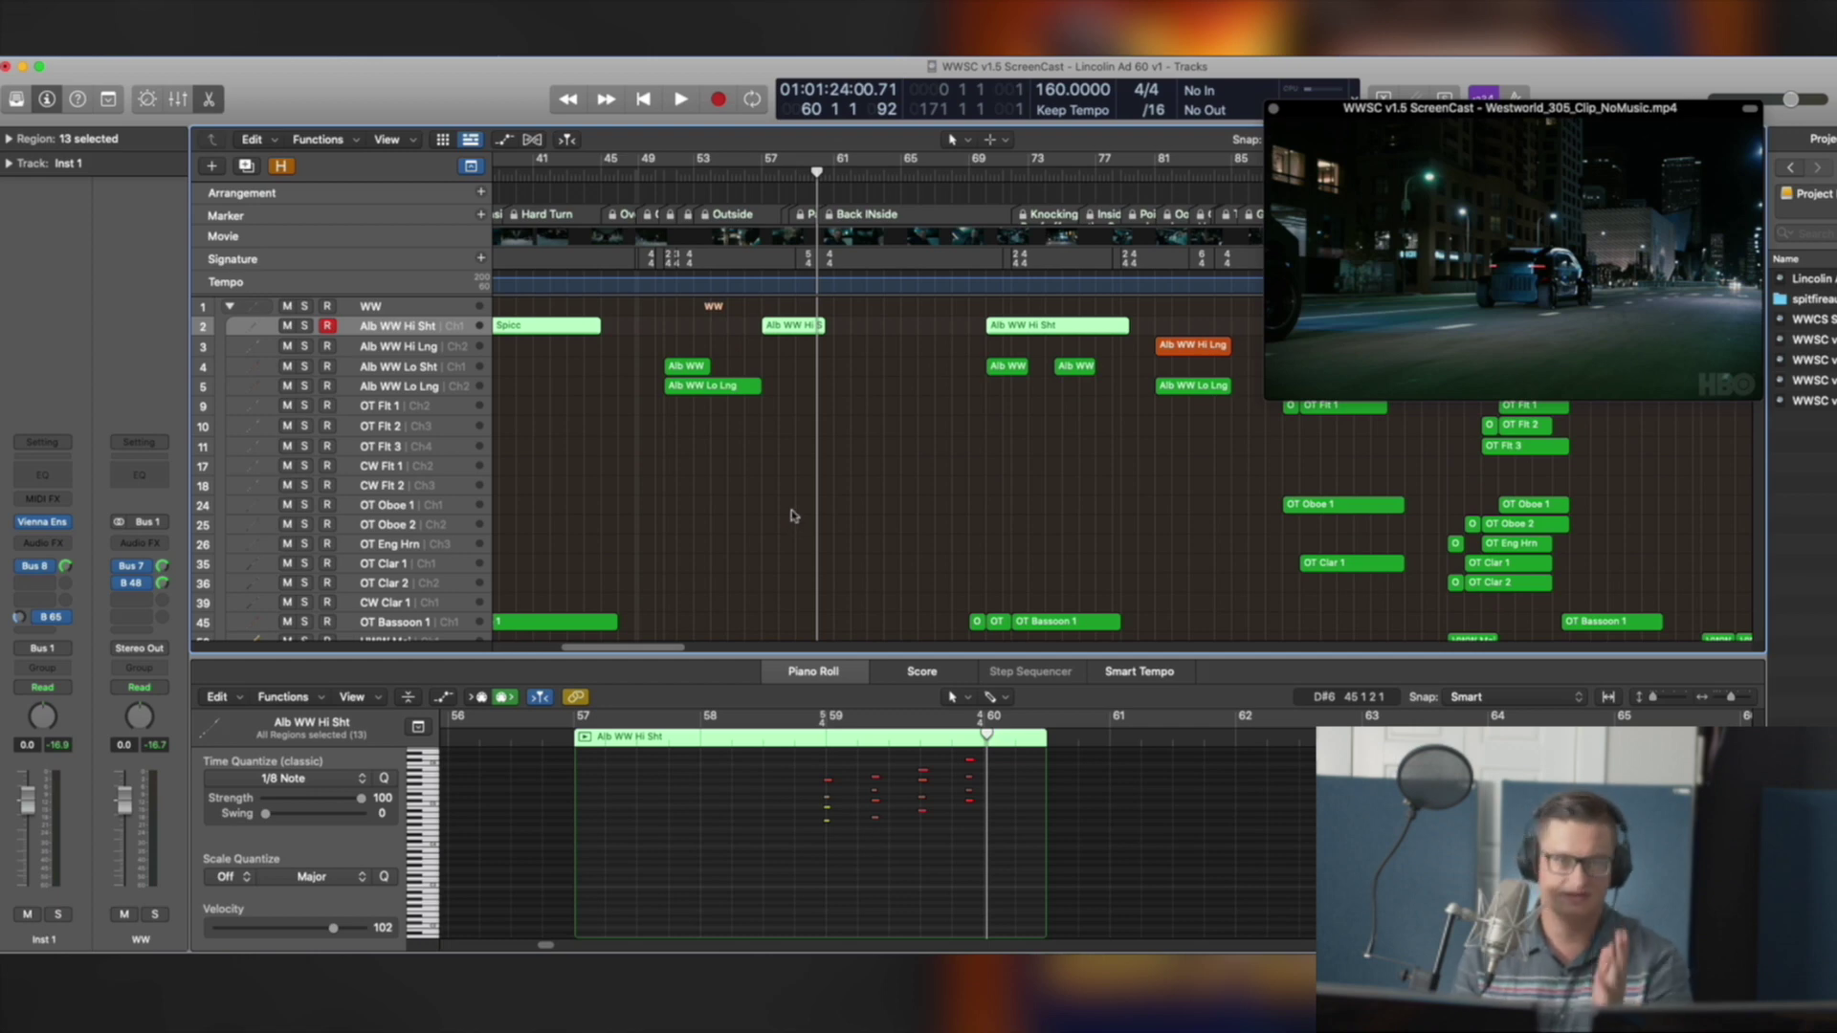
click(844, 497)
Resume full playback from bar 60, select all regions and expand the Strings stack
key(space)
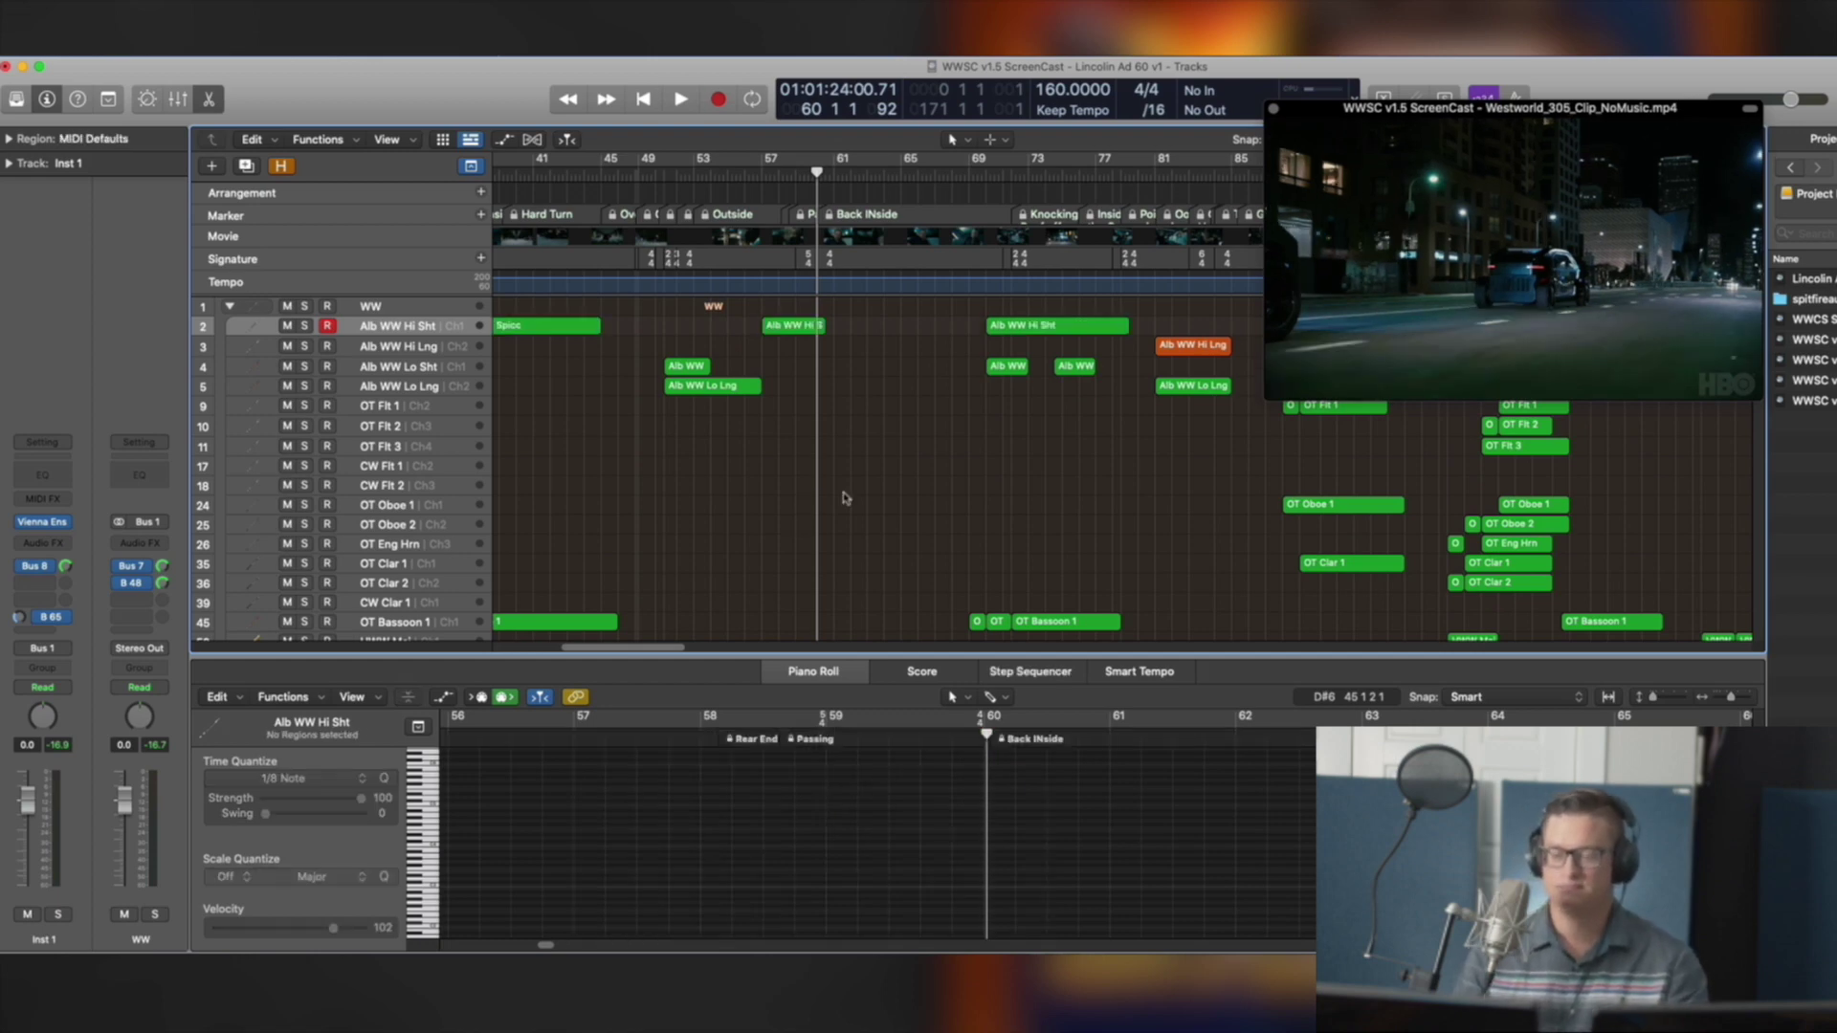
scroll(847, 498, down, 15)
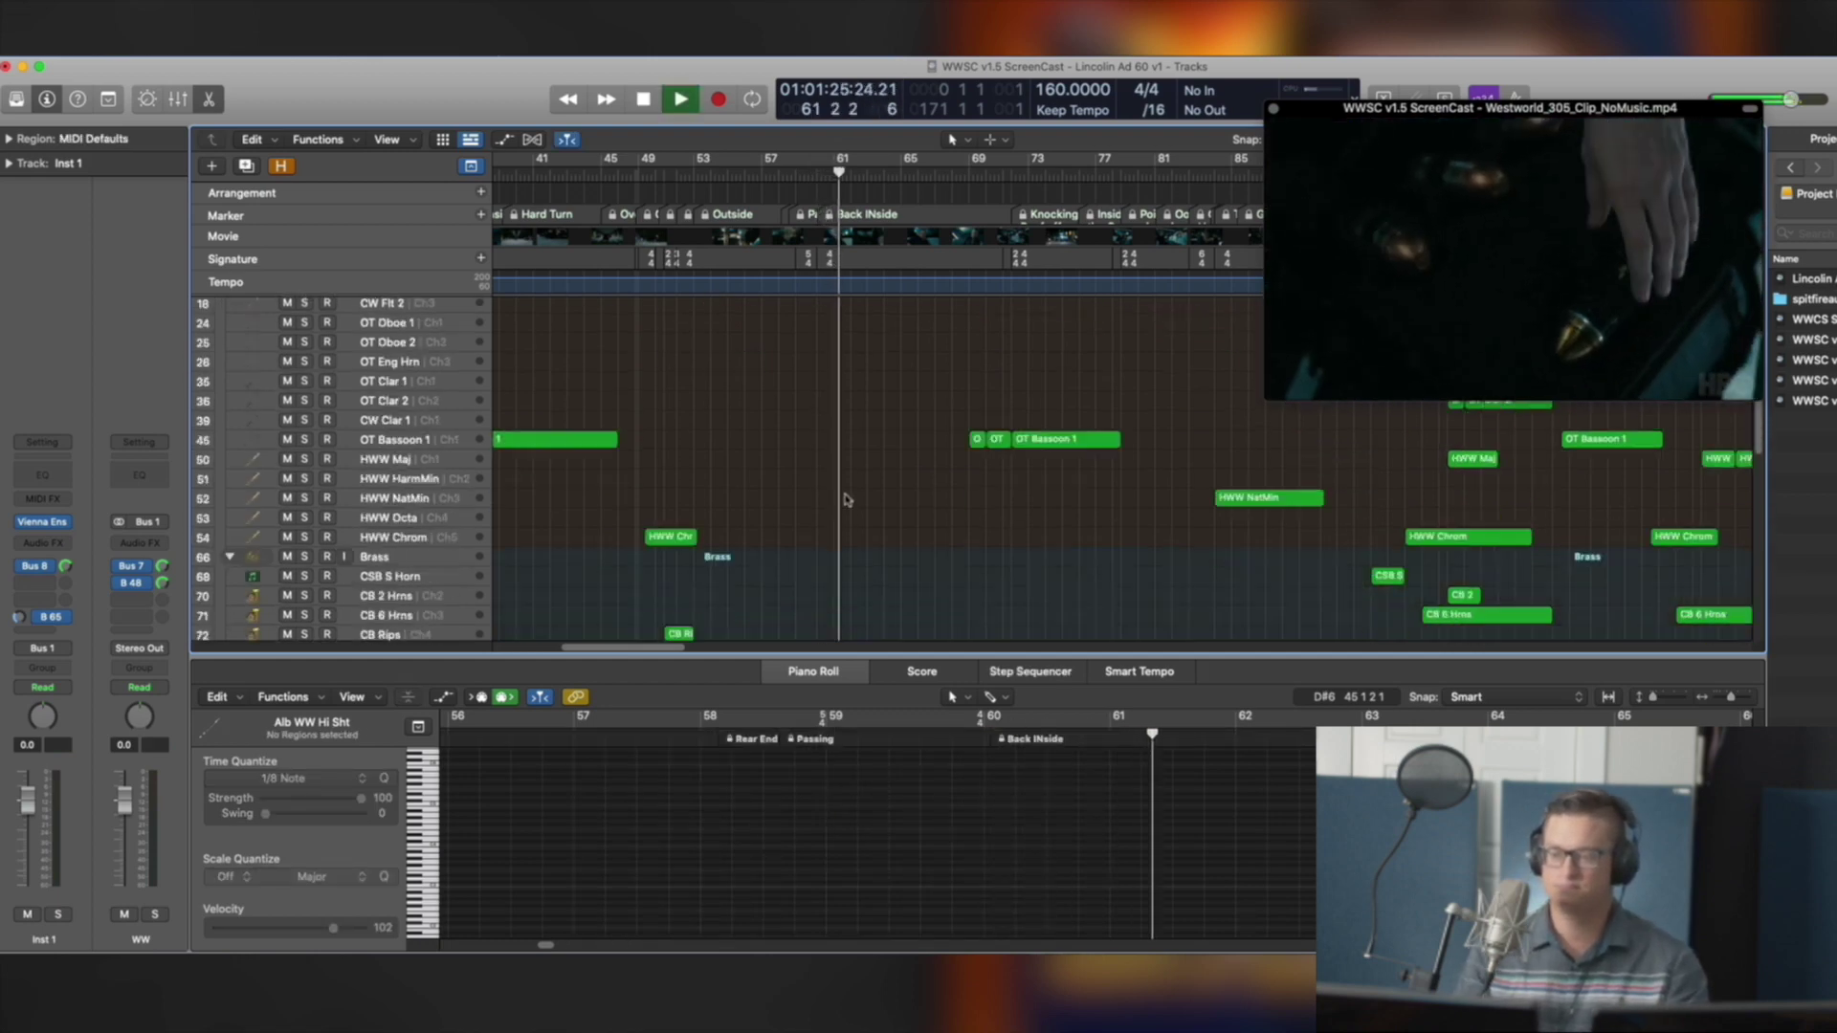
key(super+a)
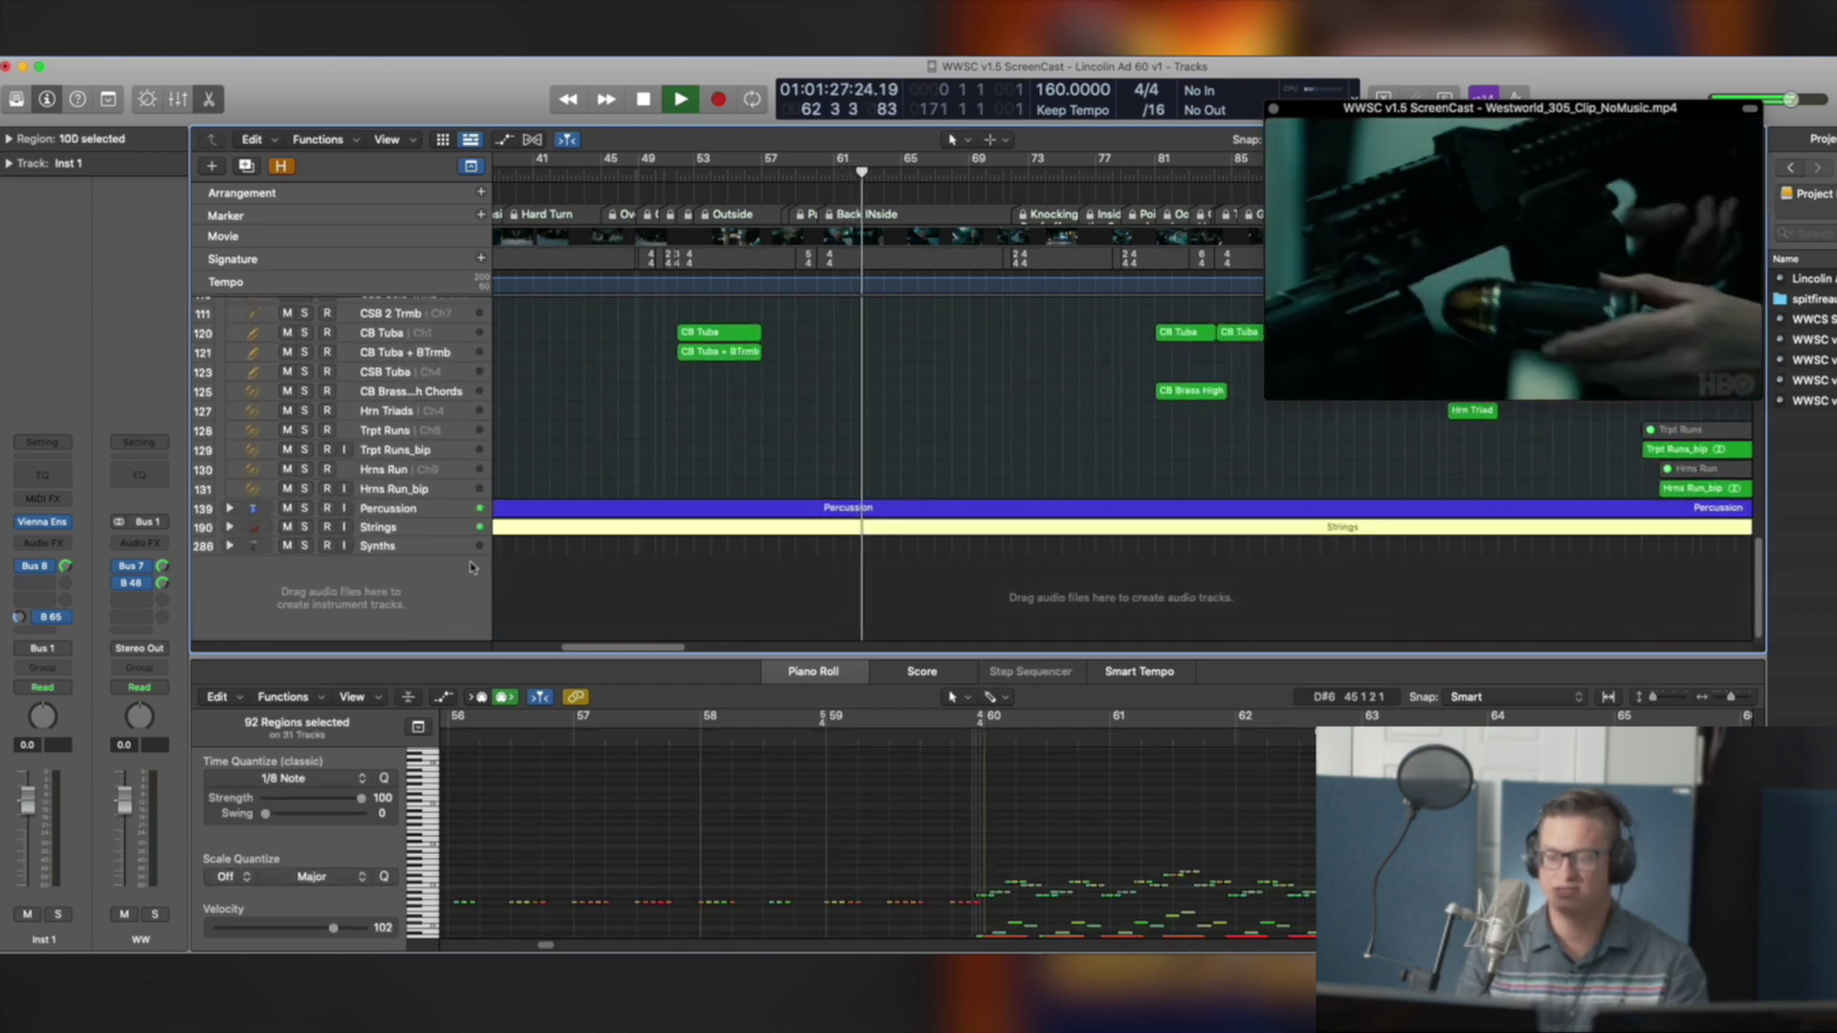
click(230, 527)
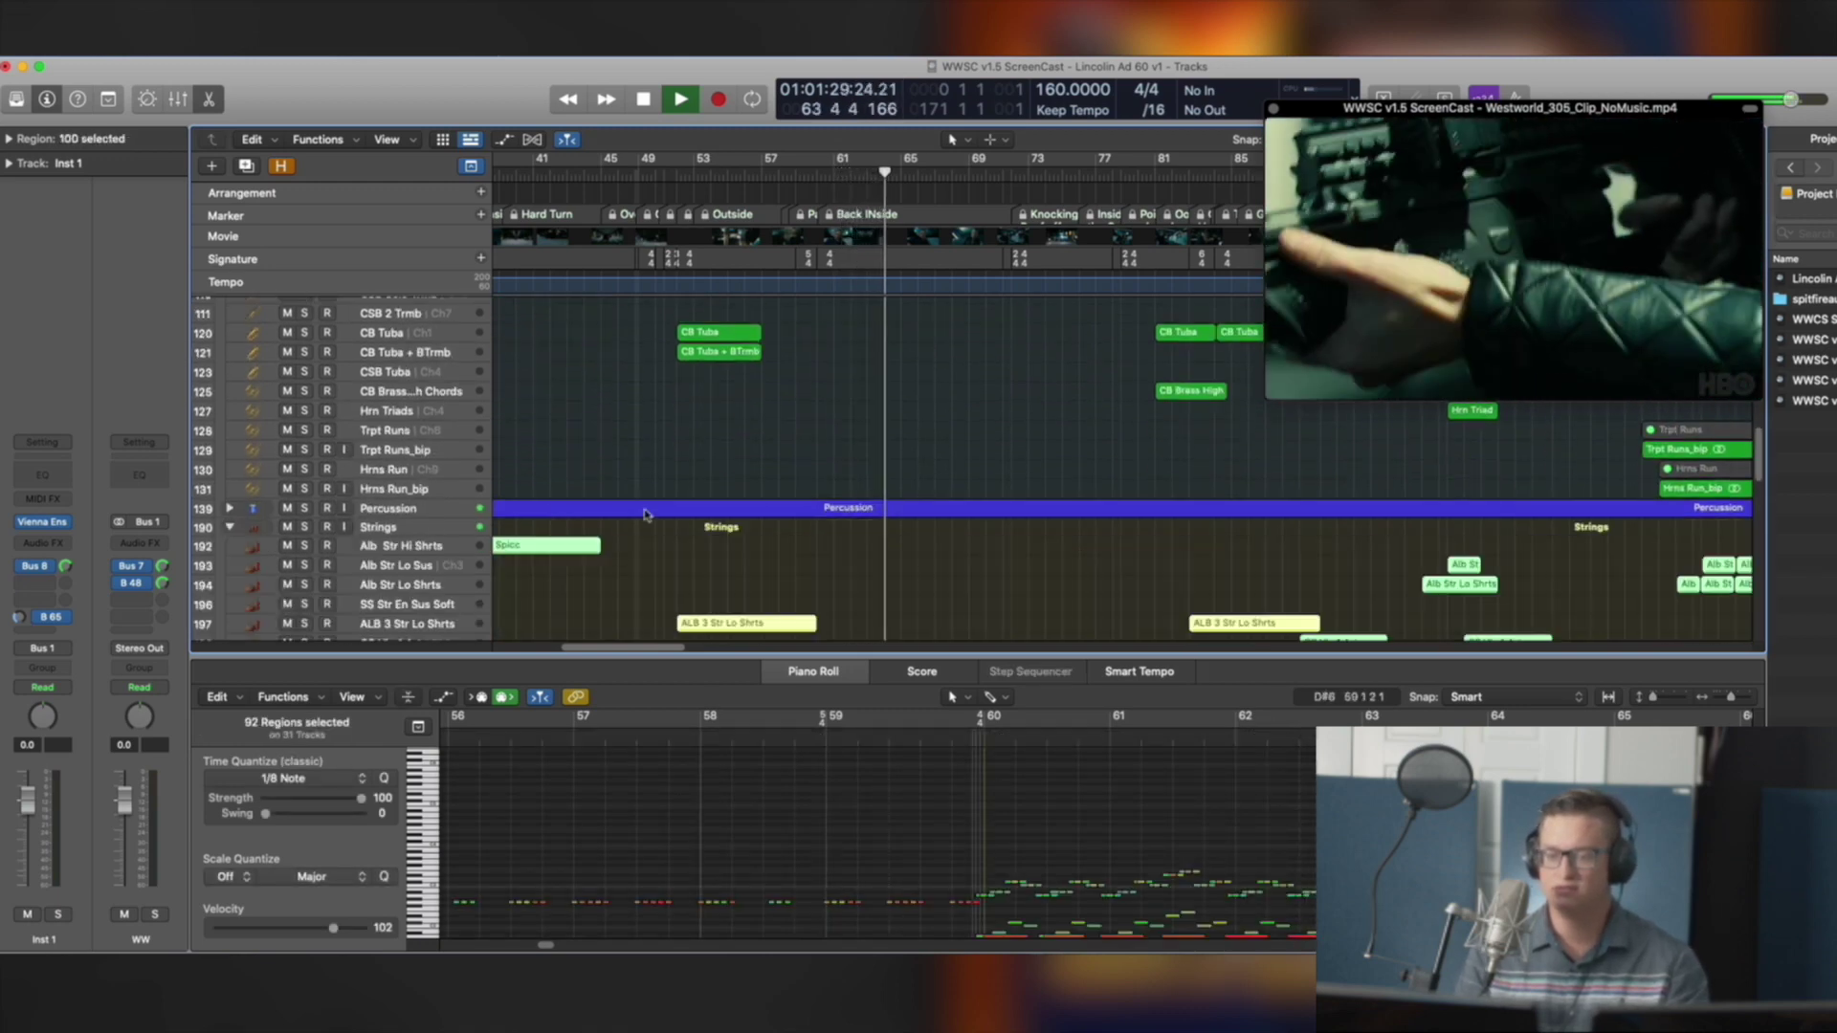
Select the AS Vla Shrts, AS Vla Trem and CS Celli Art regions from bar 60 onward and inspect them up close
scroll(743, 464, down, 10)
scroll(950, 452, down, 2)
drag(815, 435, 1000, 550)
key(z)
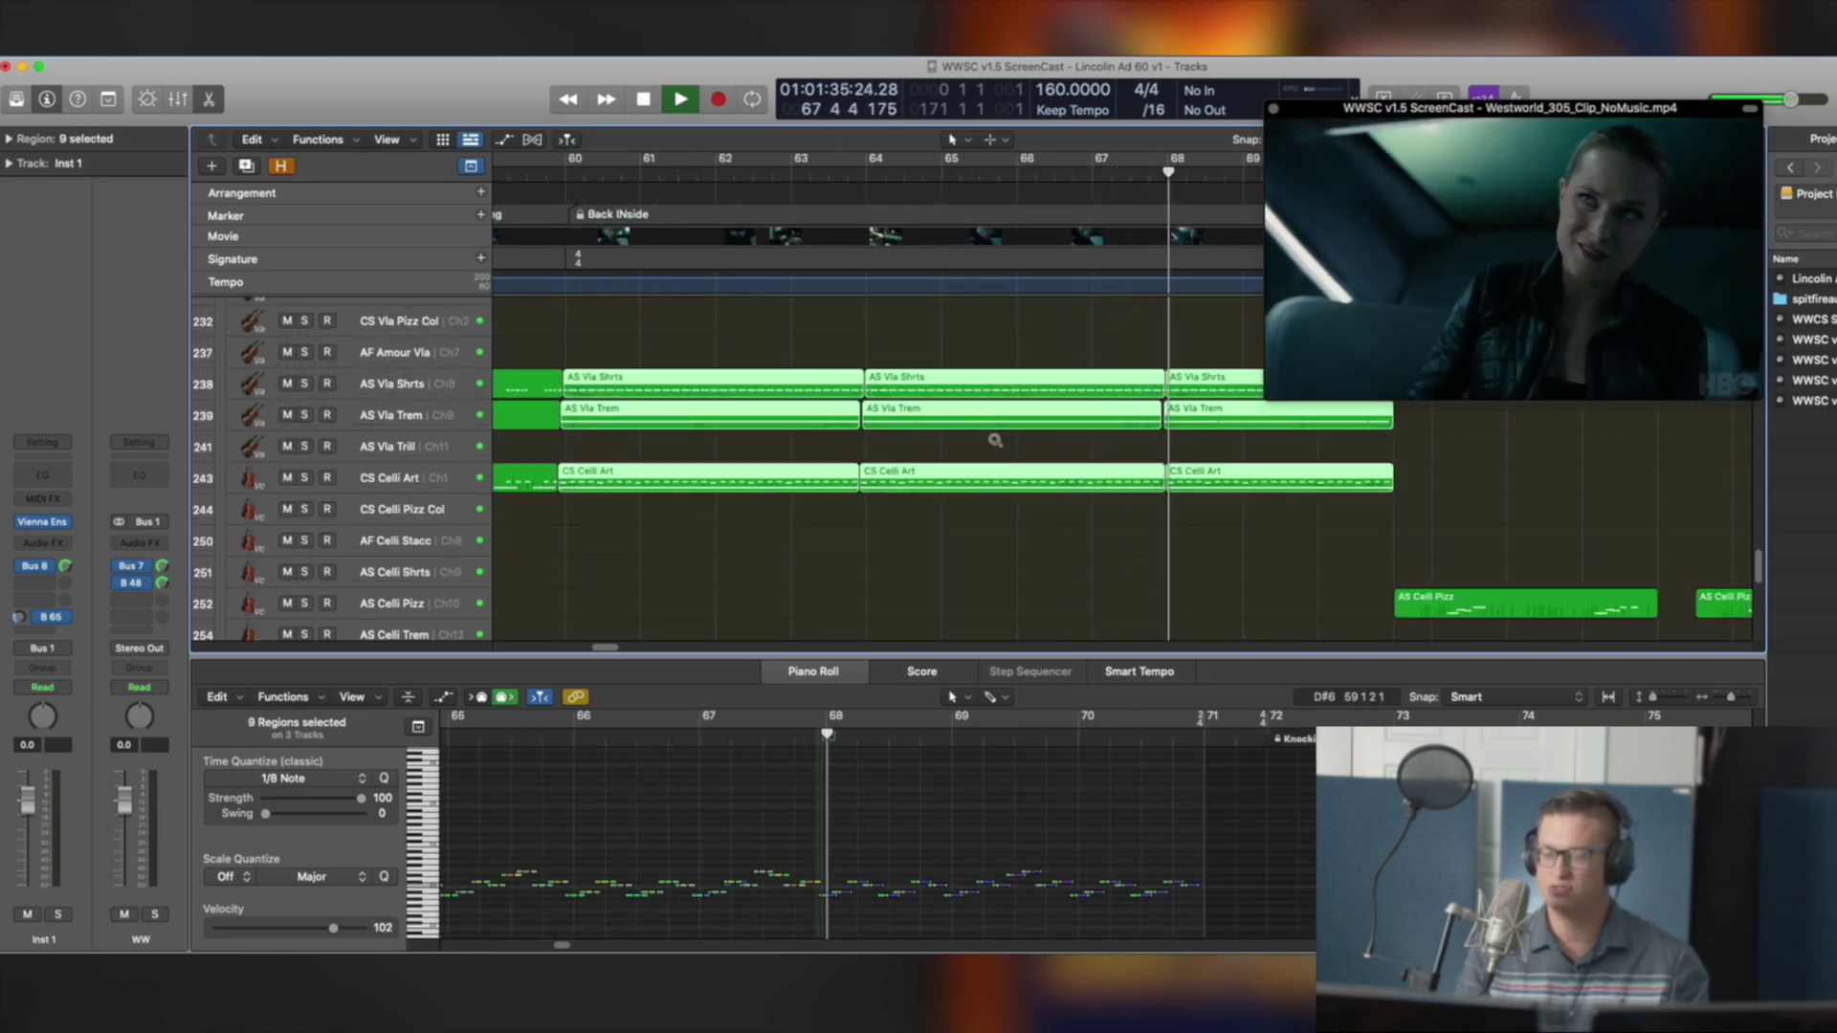
Survey the string, woodwind and brass regions of the whole arrangement while playback continues to about bar 80
key(z)
scroll(973, 447, up, 4)
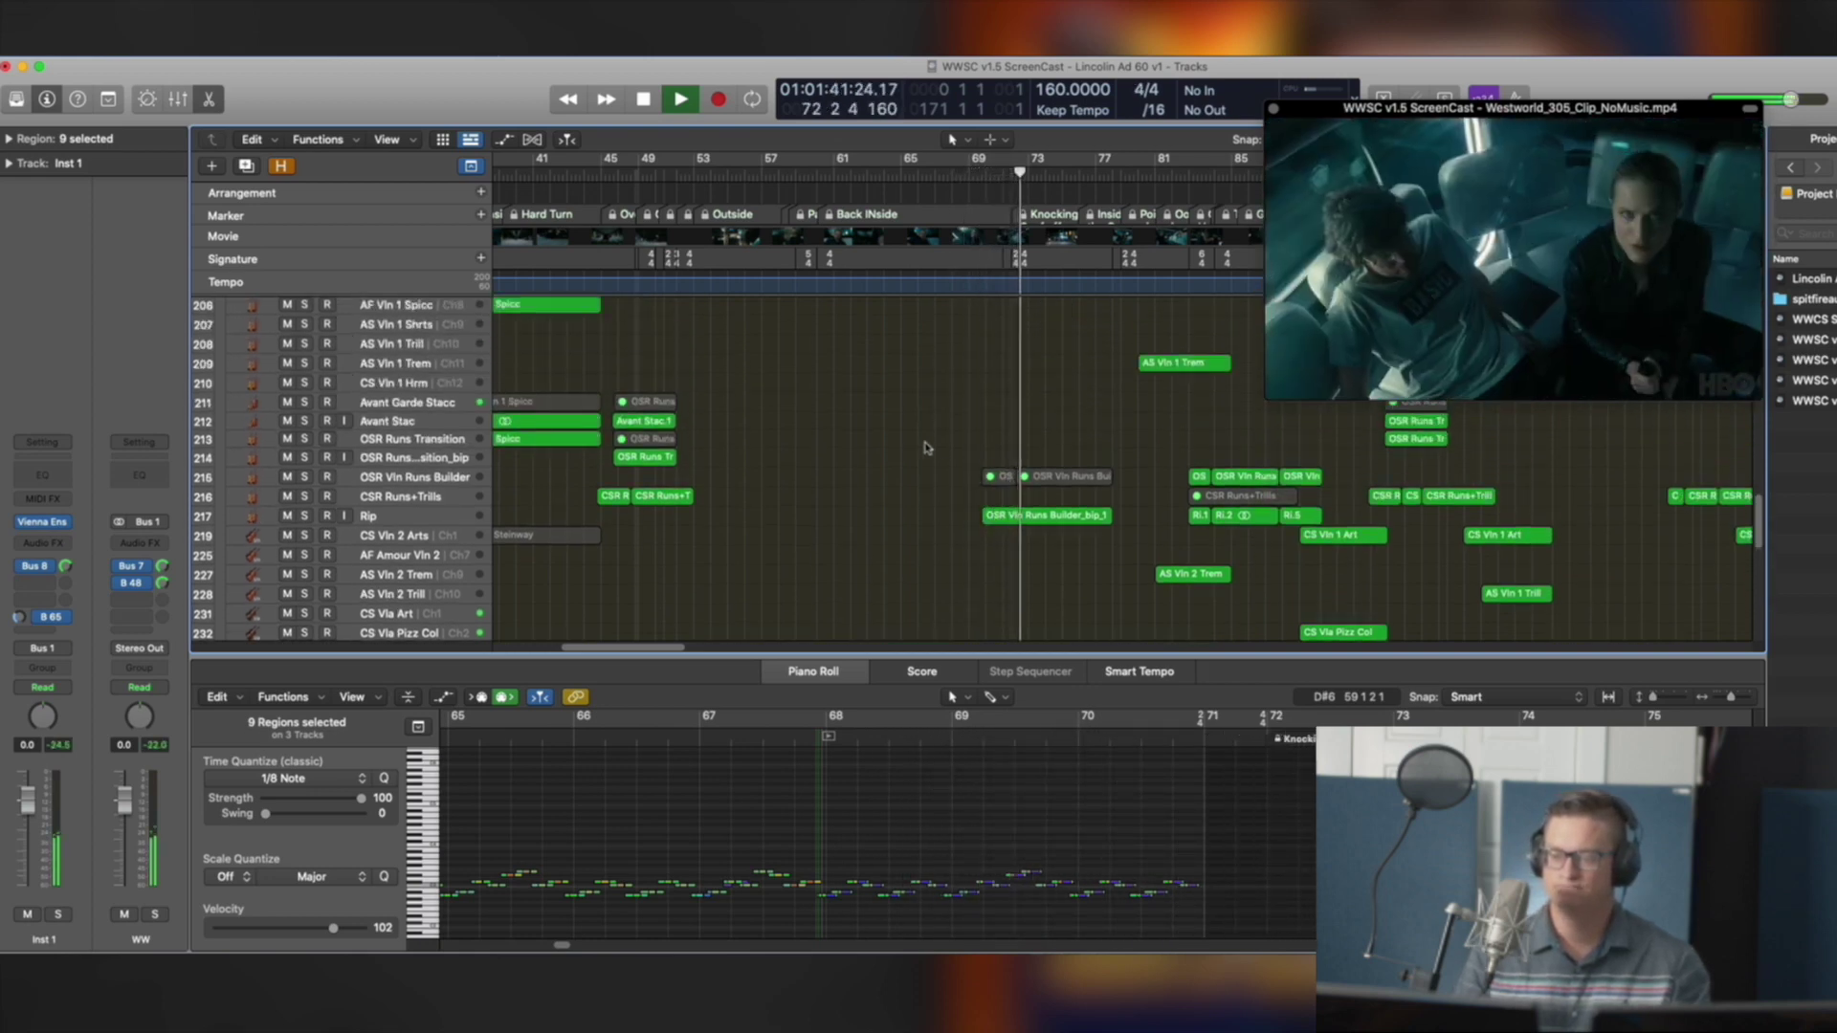
scroll(926, 448, up, 1)
key(z)
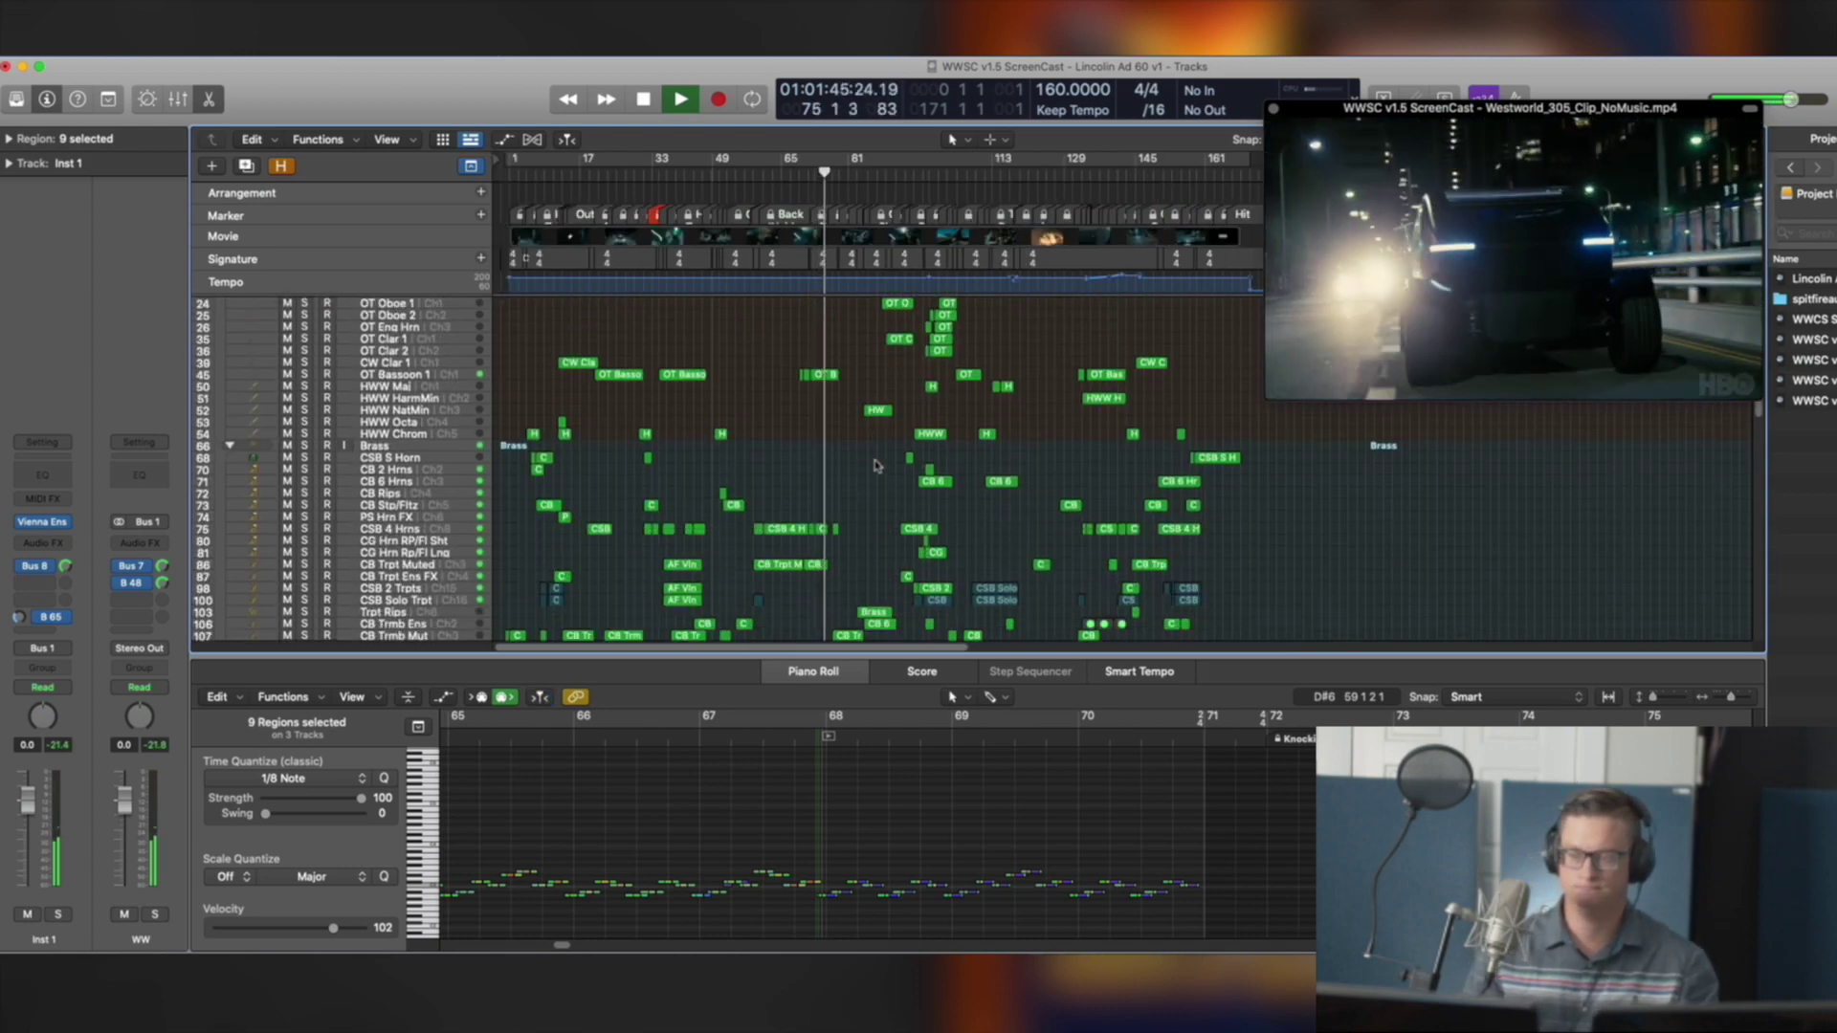
scroll(864, 464, down, 6)
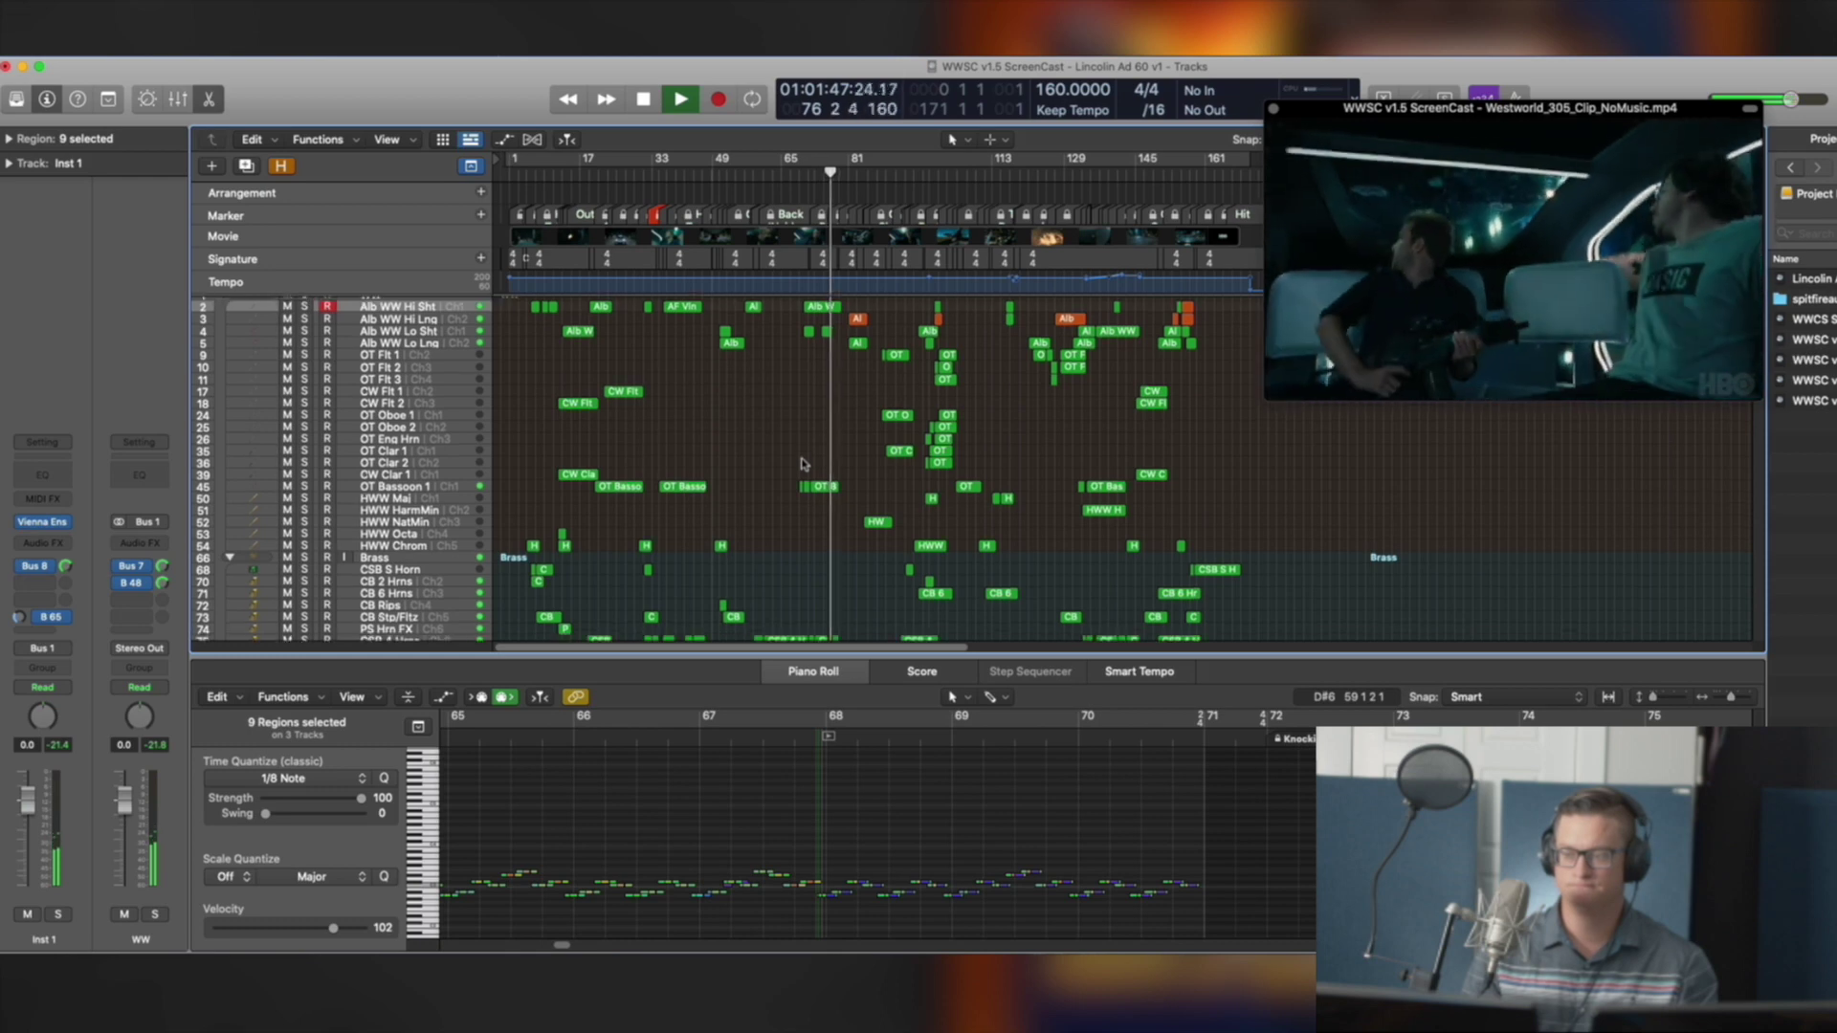
scroll(806, 464, down, 5)
scroll(833, 466, up, 5)
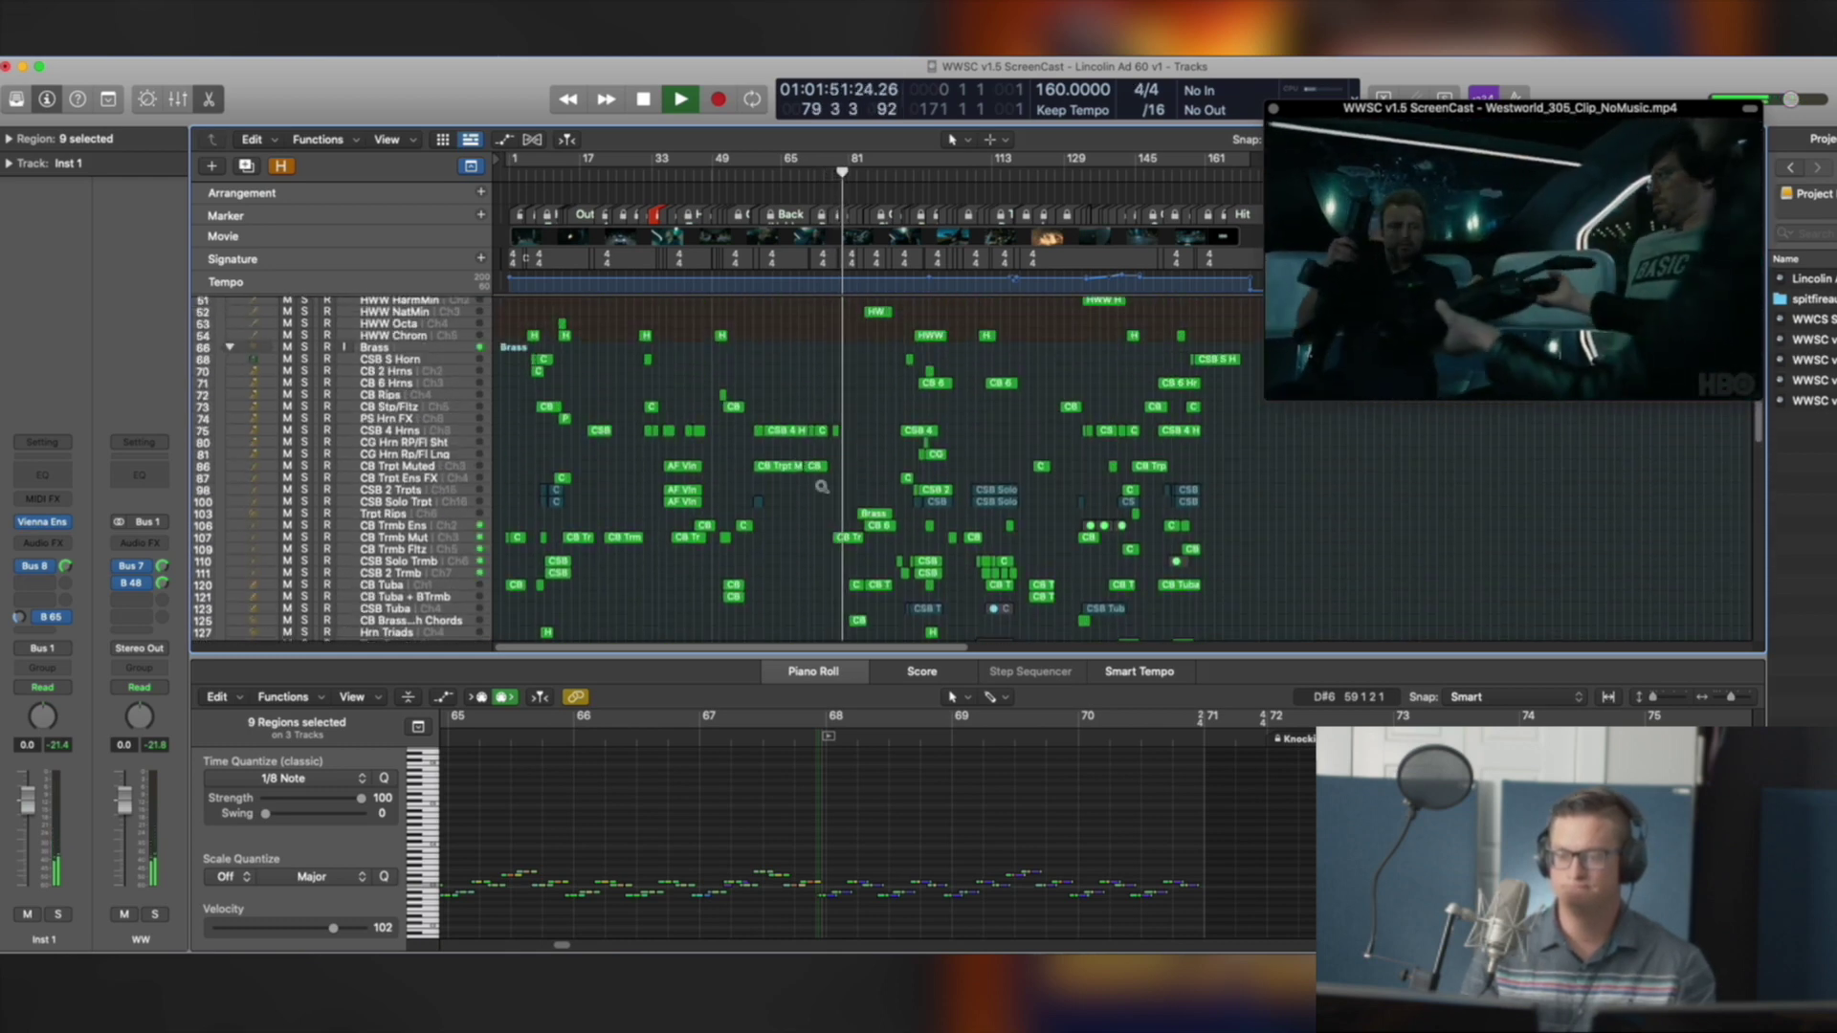
scroll(933, 476, up, 5)
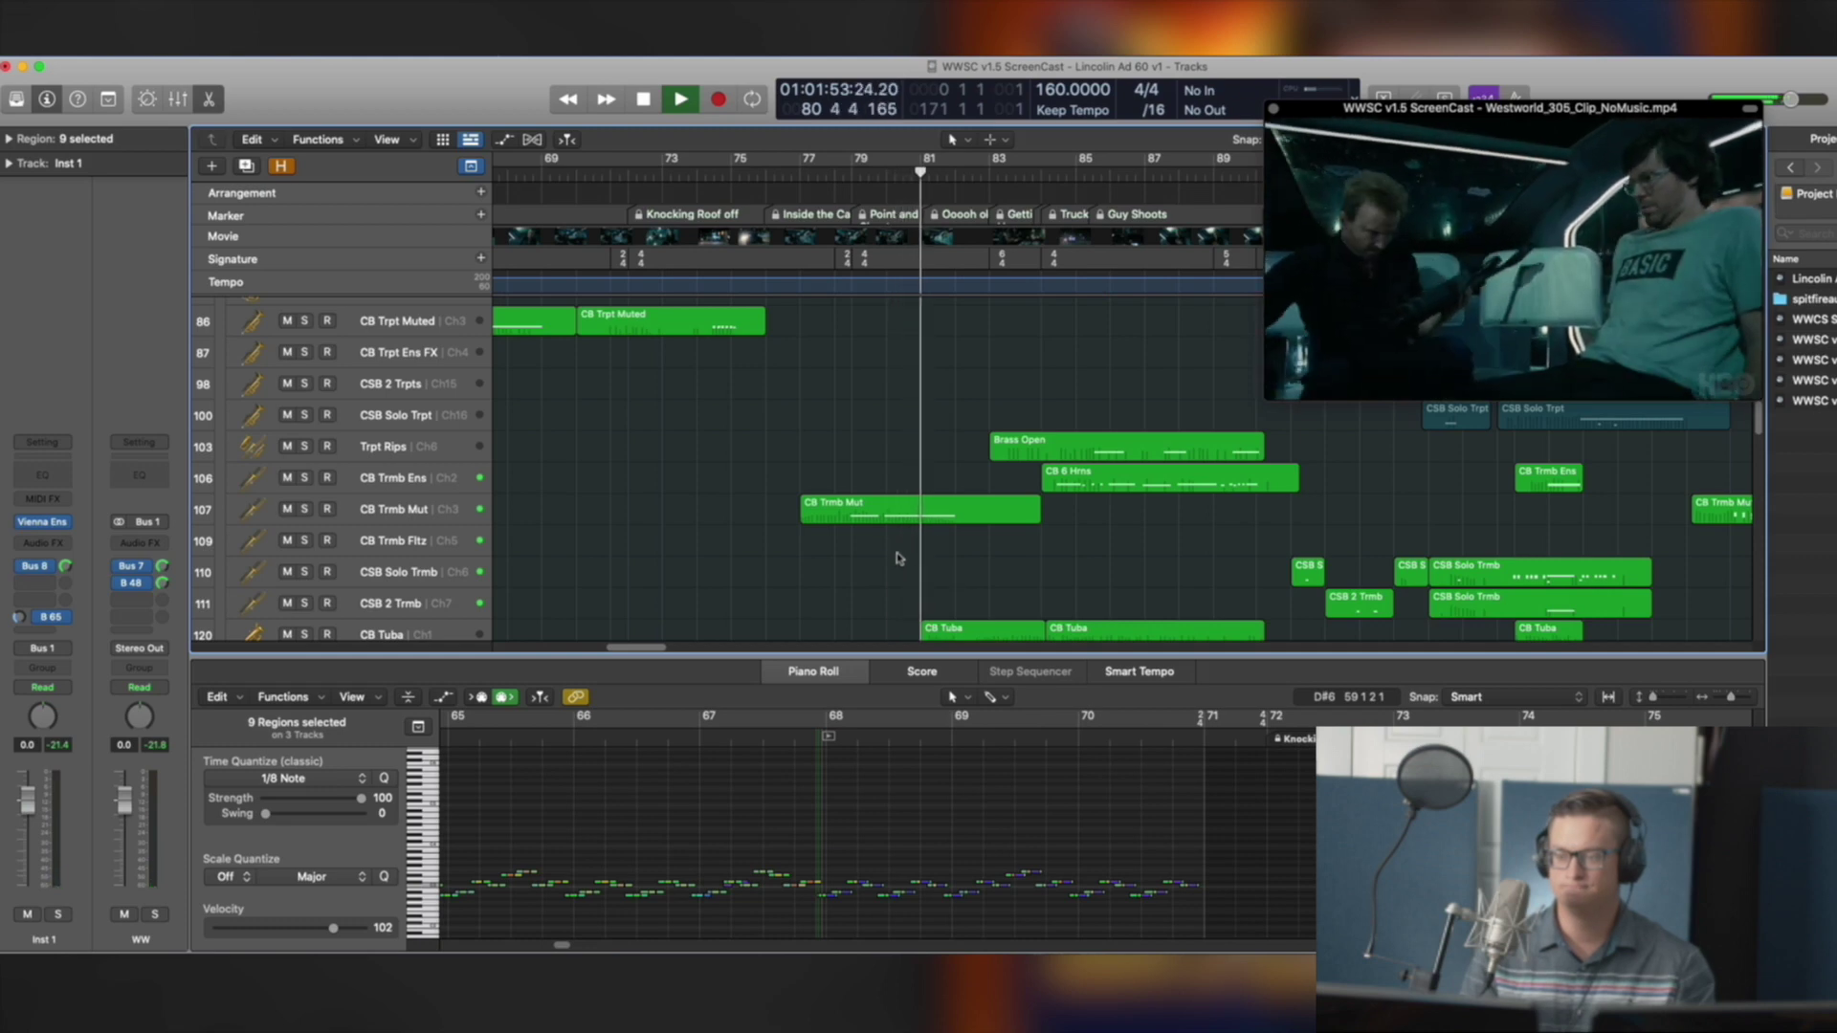
Inspect the CB Trmb Mut region, stop playback at bar 83, and select the first CB Tuba and the CB Brass High Chords regions
click(966, 511)
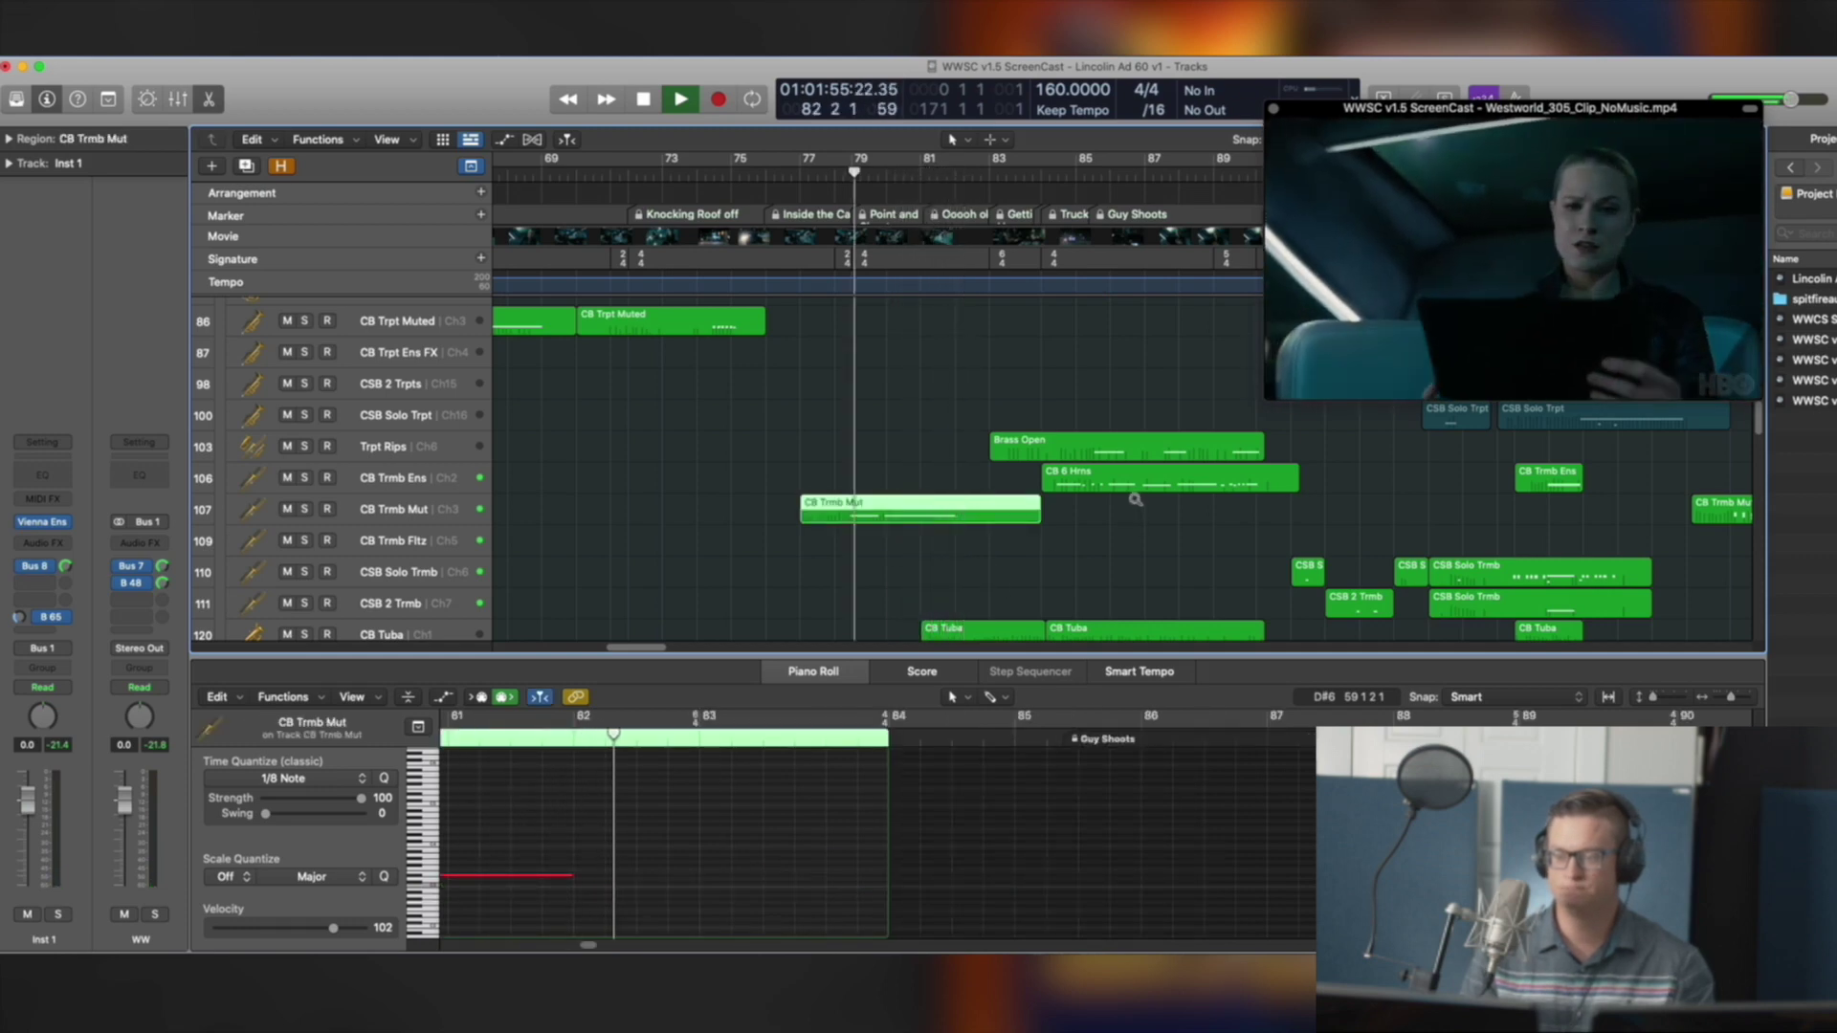
scroll(969, 603, down, 5)
scroll(970, 603, up, 5)
key(space)
drag(621, 421, 813, 550)
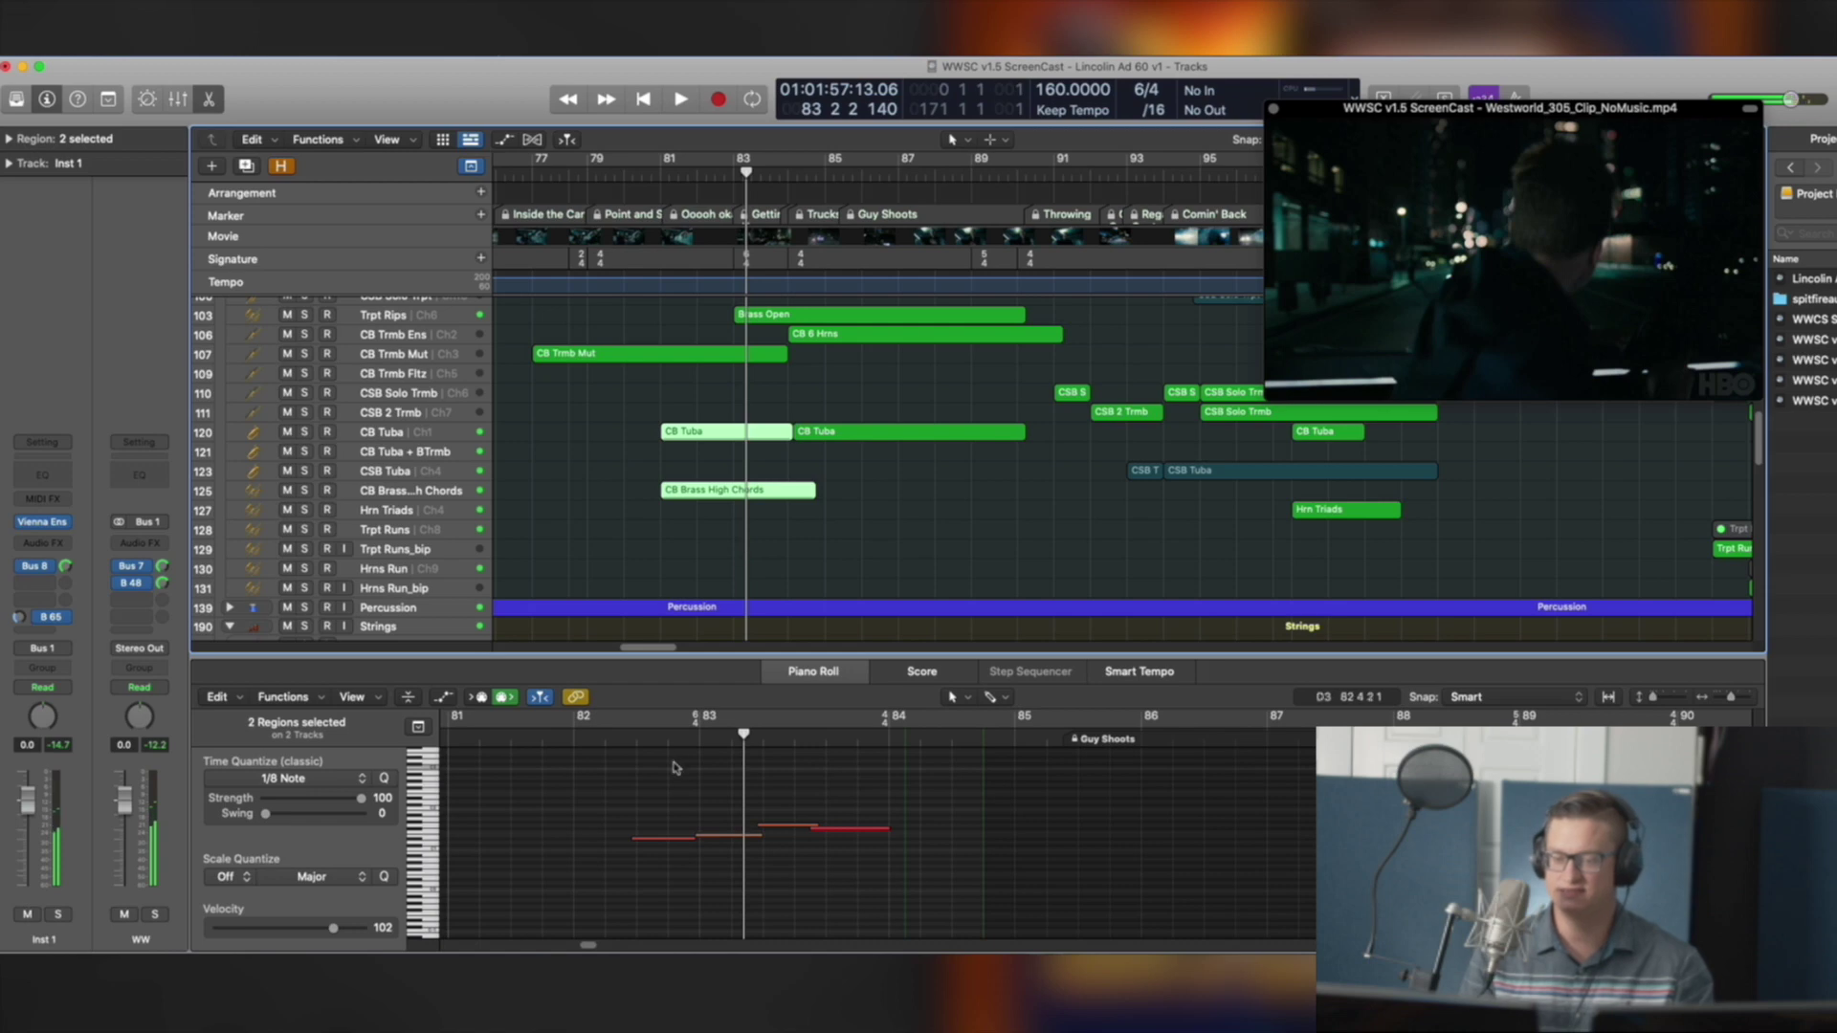
Audition the selected CB Tuba and CB Brass High Chords regions soloed from bar 82 to bar 84
click(578, 727)
scroll(622, 612, up, 4)
scroll(647, 561, down, 5)
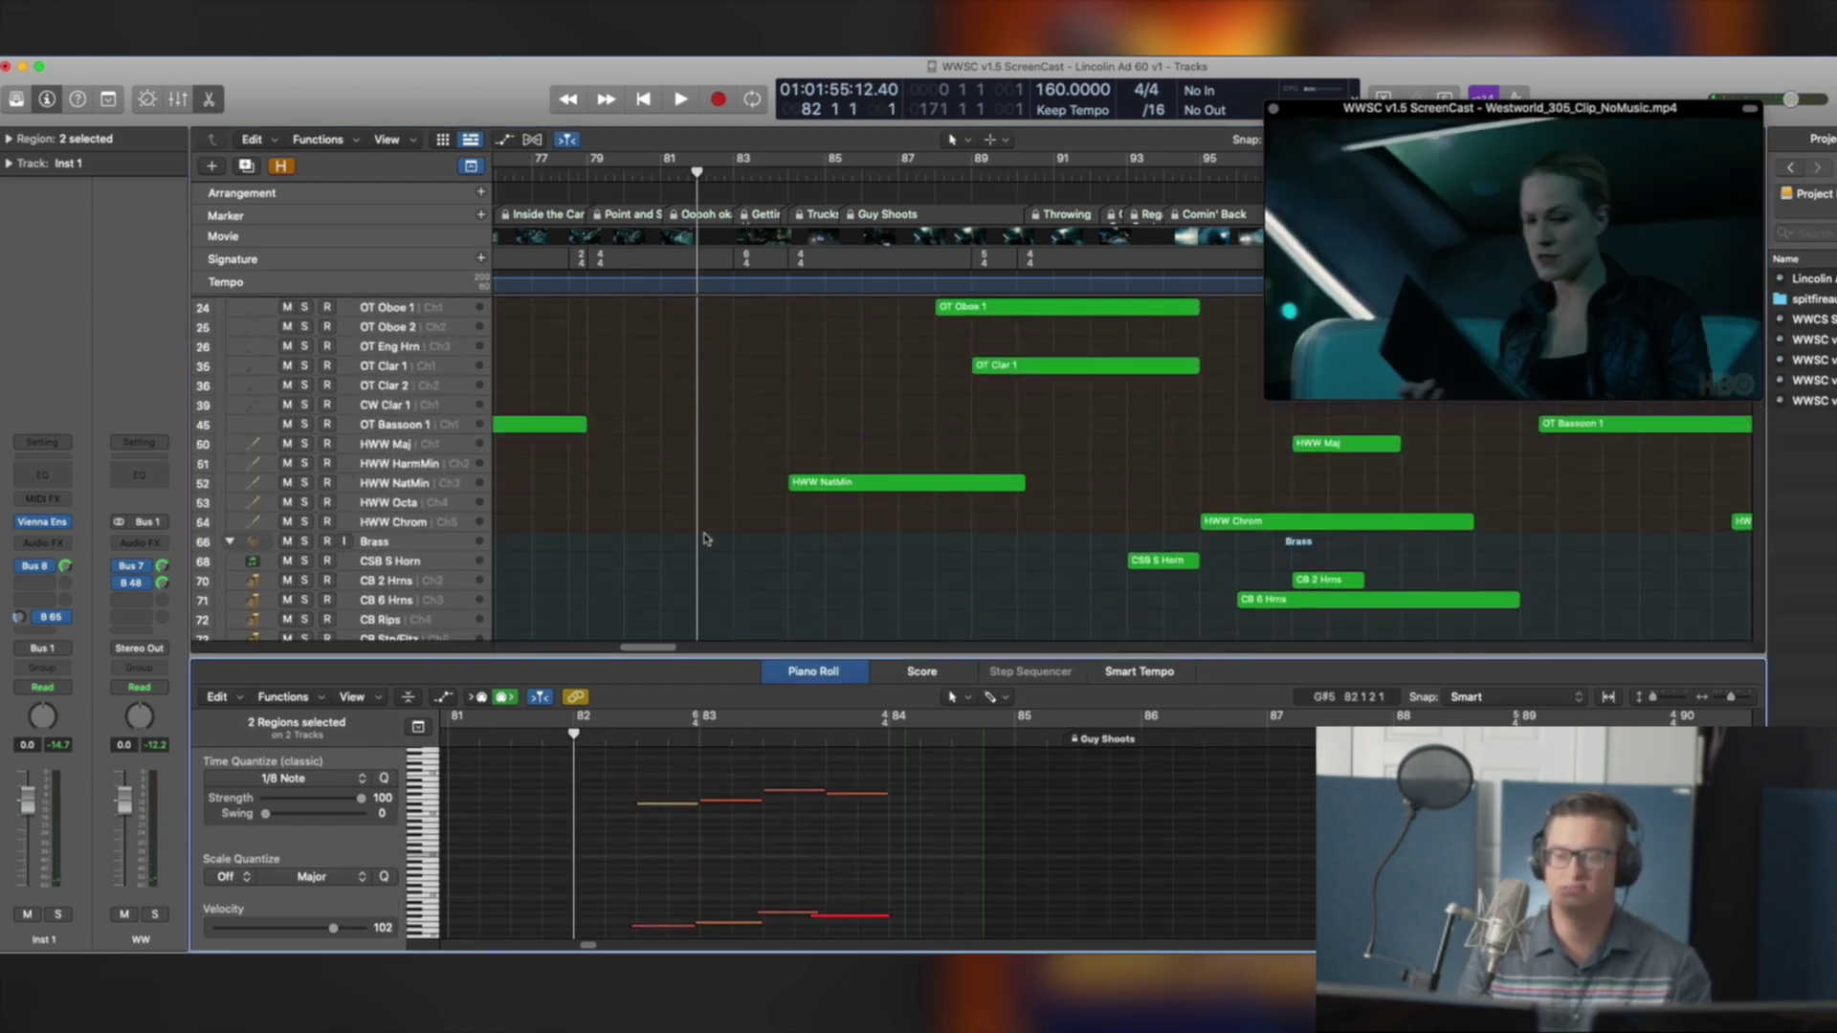
key(Tab)
key(ctrl+s)
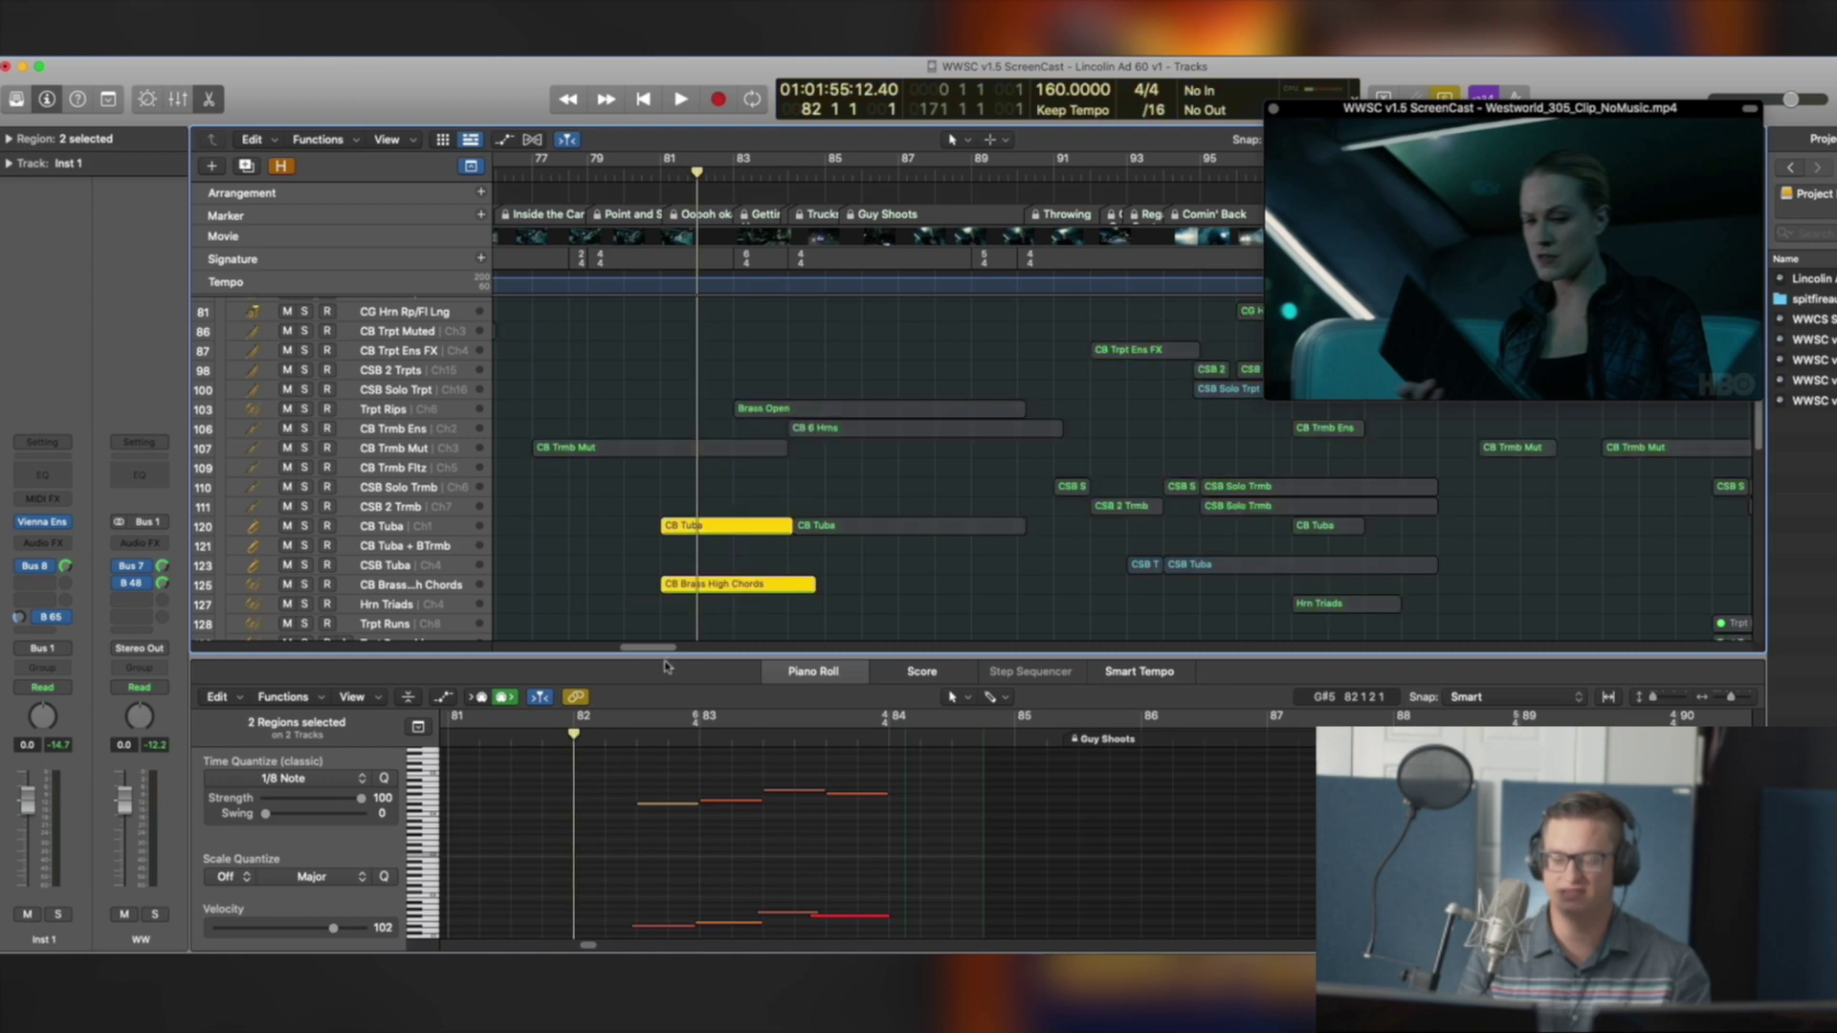
key(space)
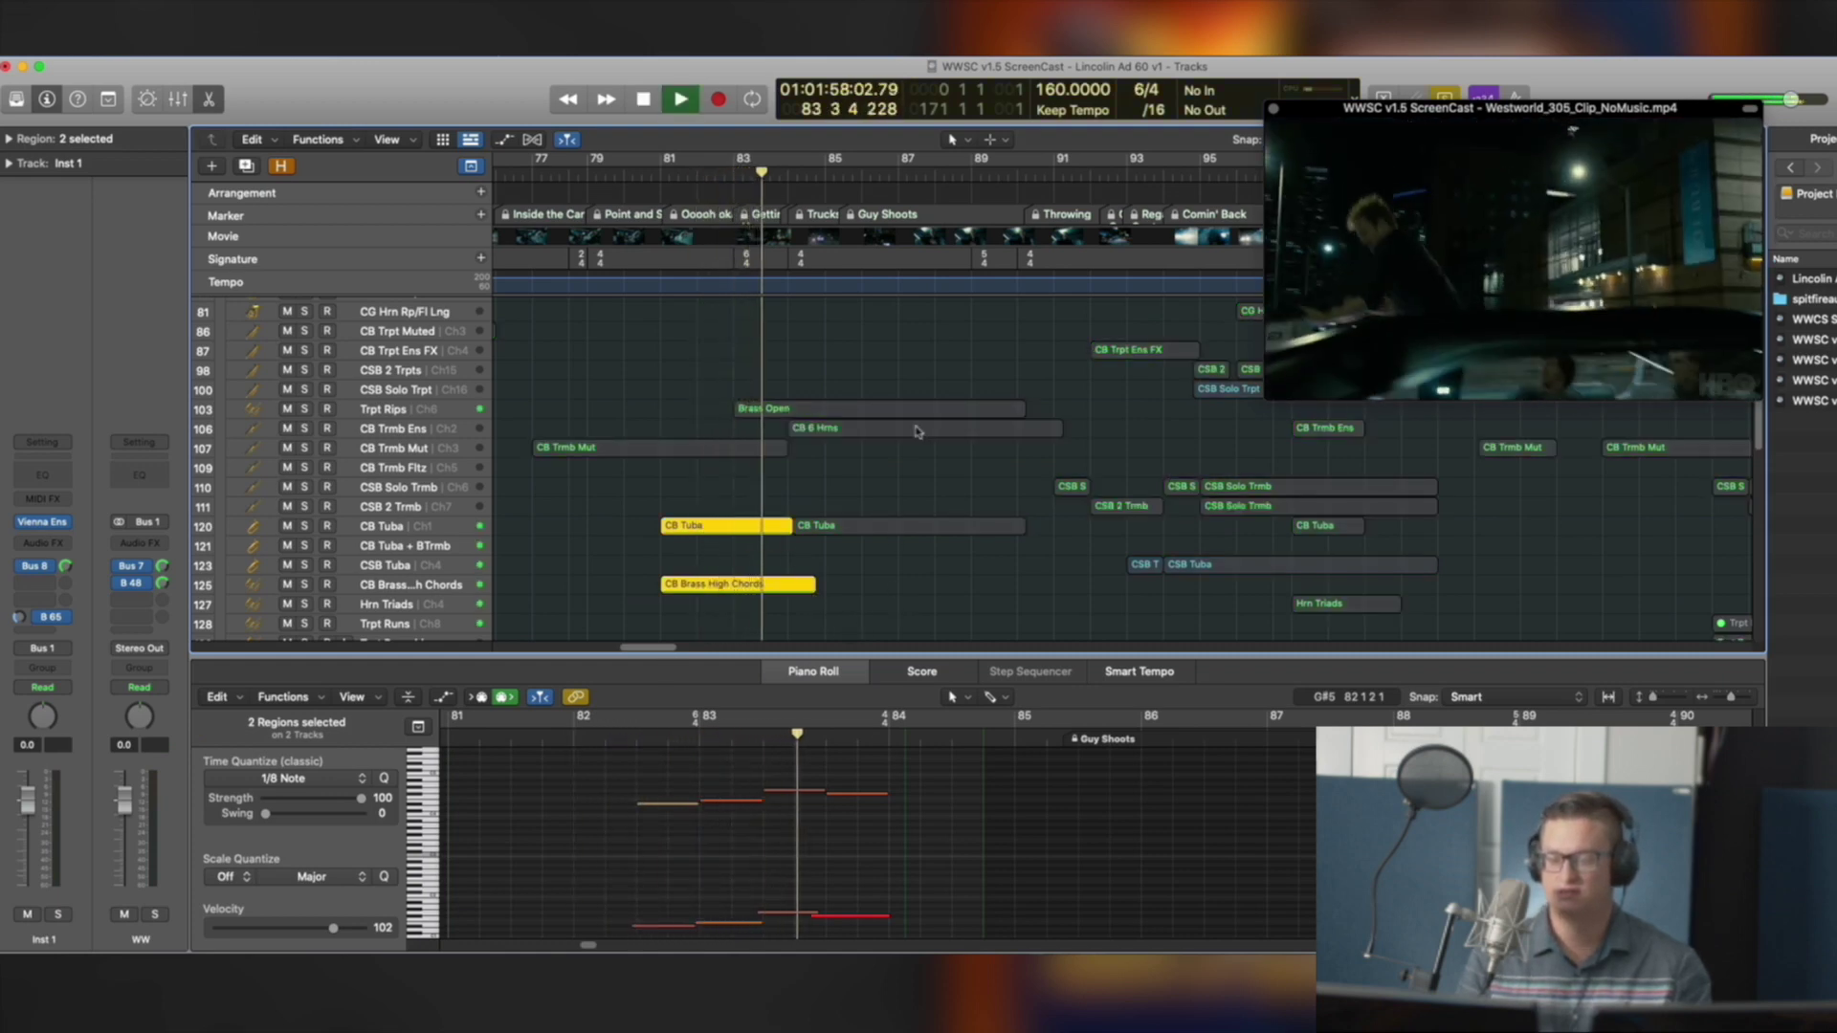
key(space)
Select the AS Vln 1 Trem region at bar 80 and turn solo off
scroll(856, 494, down, 10)
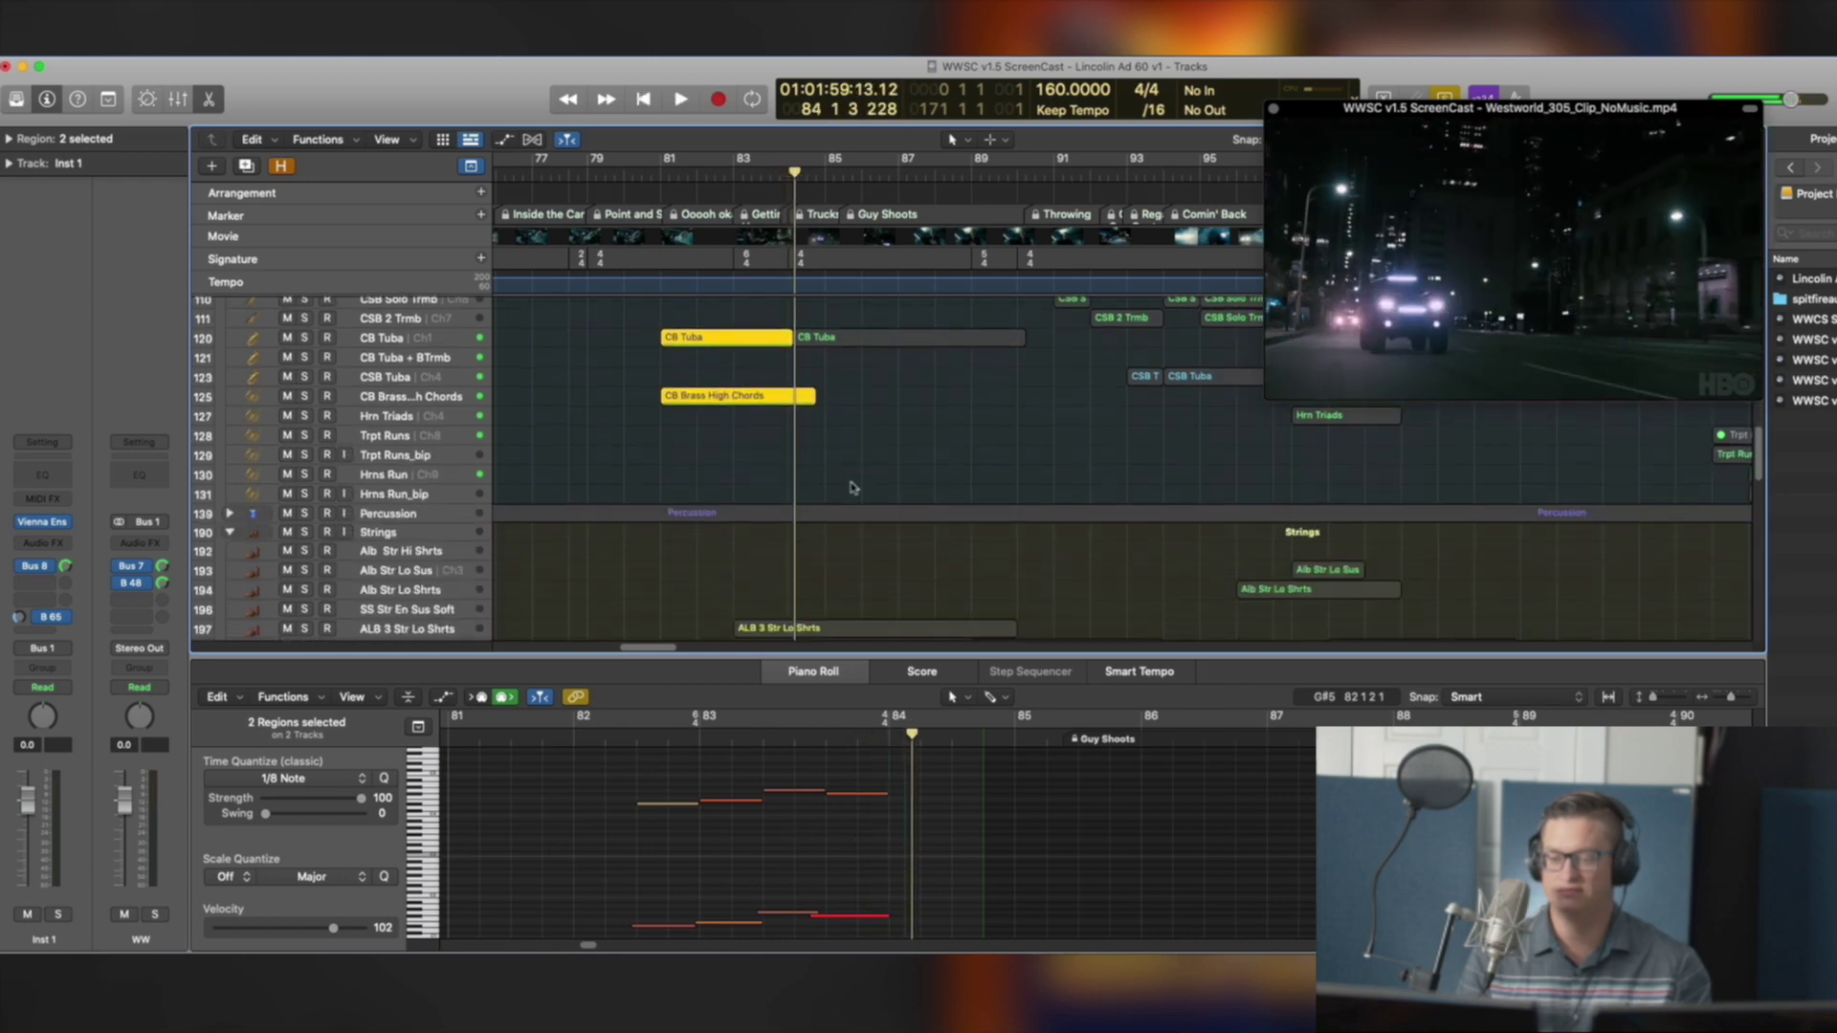
drag(686, 443, 832, 514)
scroll(760, 520, down, 3)
drag(653, 474, 755, 579)
scroll(759, 582, down, 2)
scroll(760, 583, down, 2)
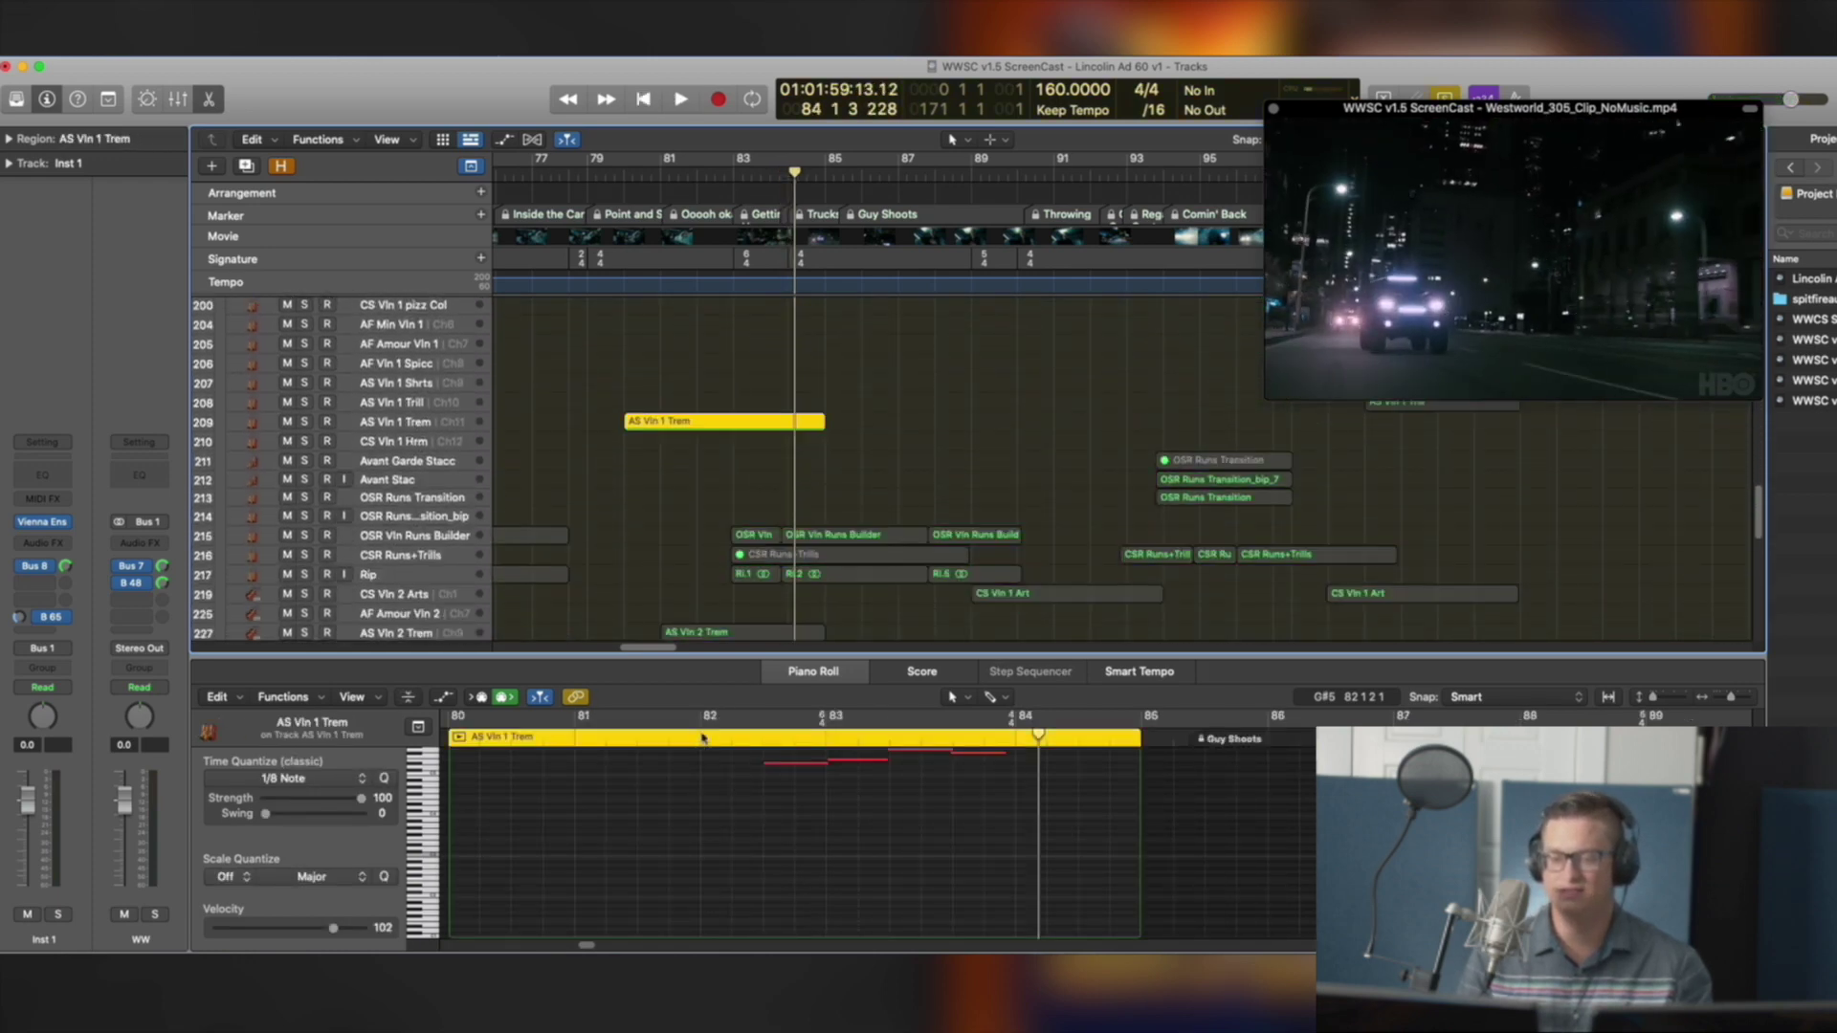
click(854, 511)
key(z)
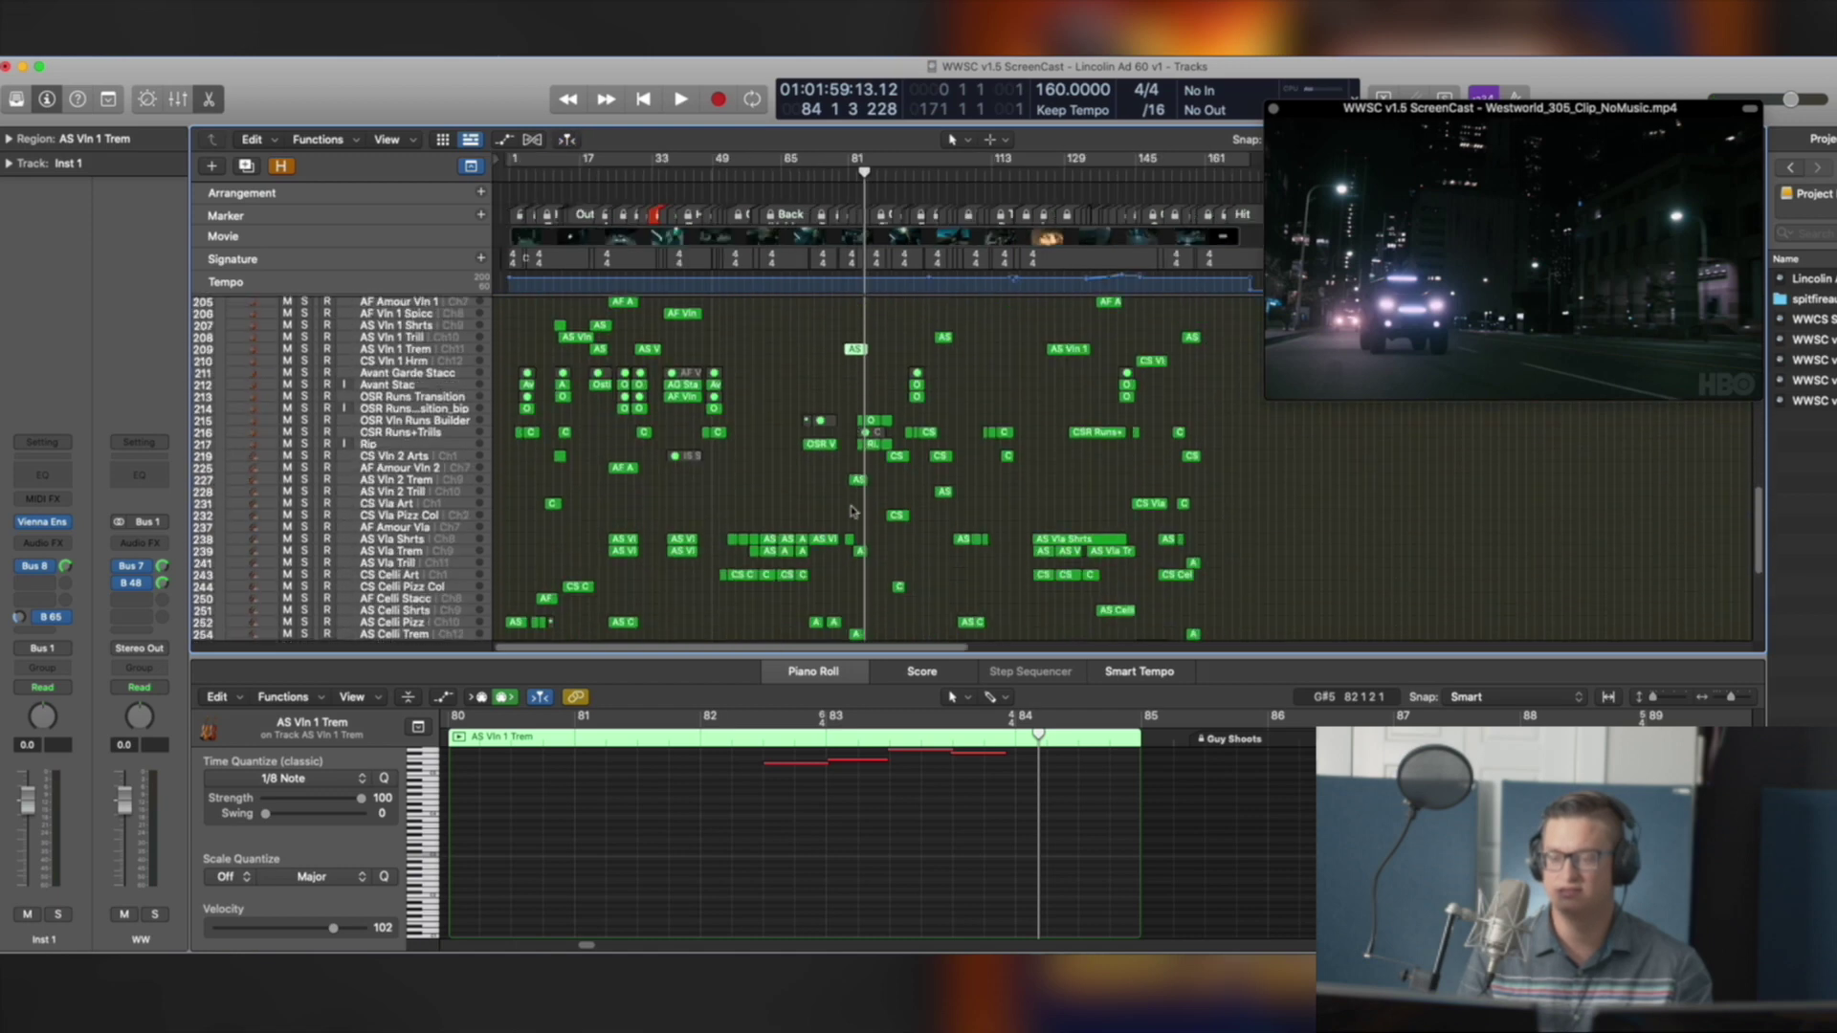
Add the AS Vln 2 Trem, AS Vla Trem, AS Celli Trem and Alb Lo Str Leg regions around bar 81 to the selection
ctrl+alt+click(872, 524)
shift+click(914, 385)
shift+click(928, 523)
scroll(927, 507, up, 4)
scroll(920, 483, down, 8)
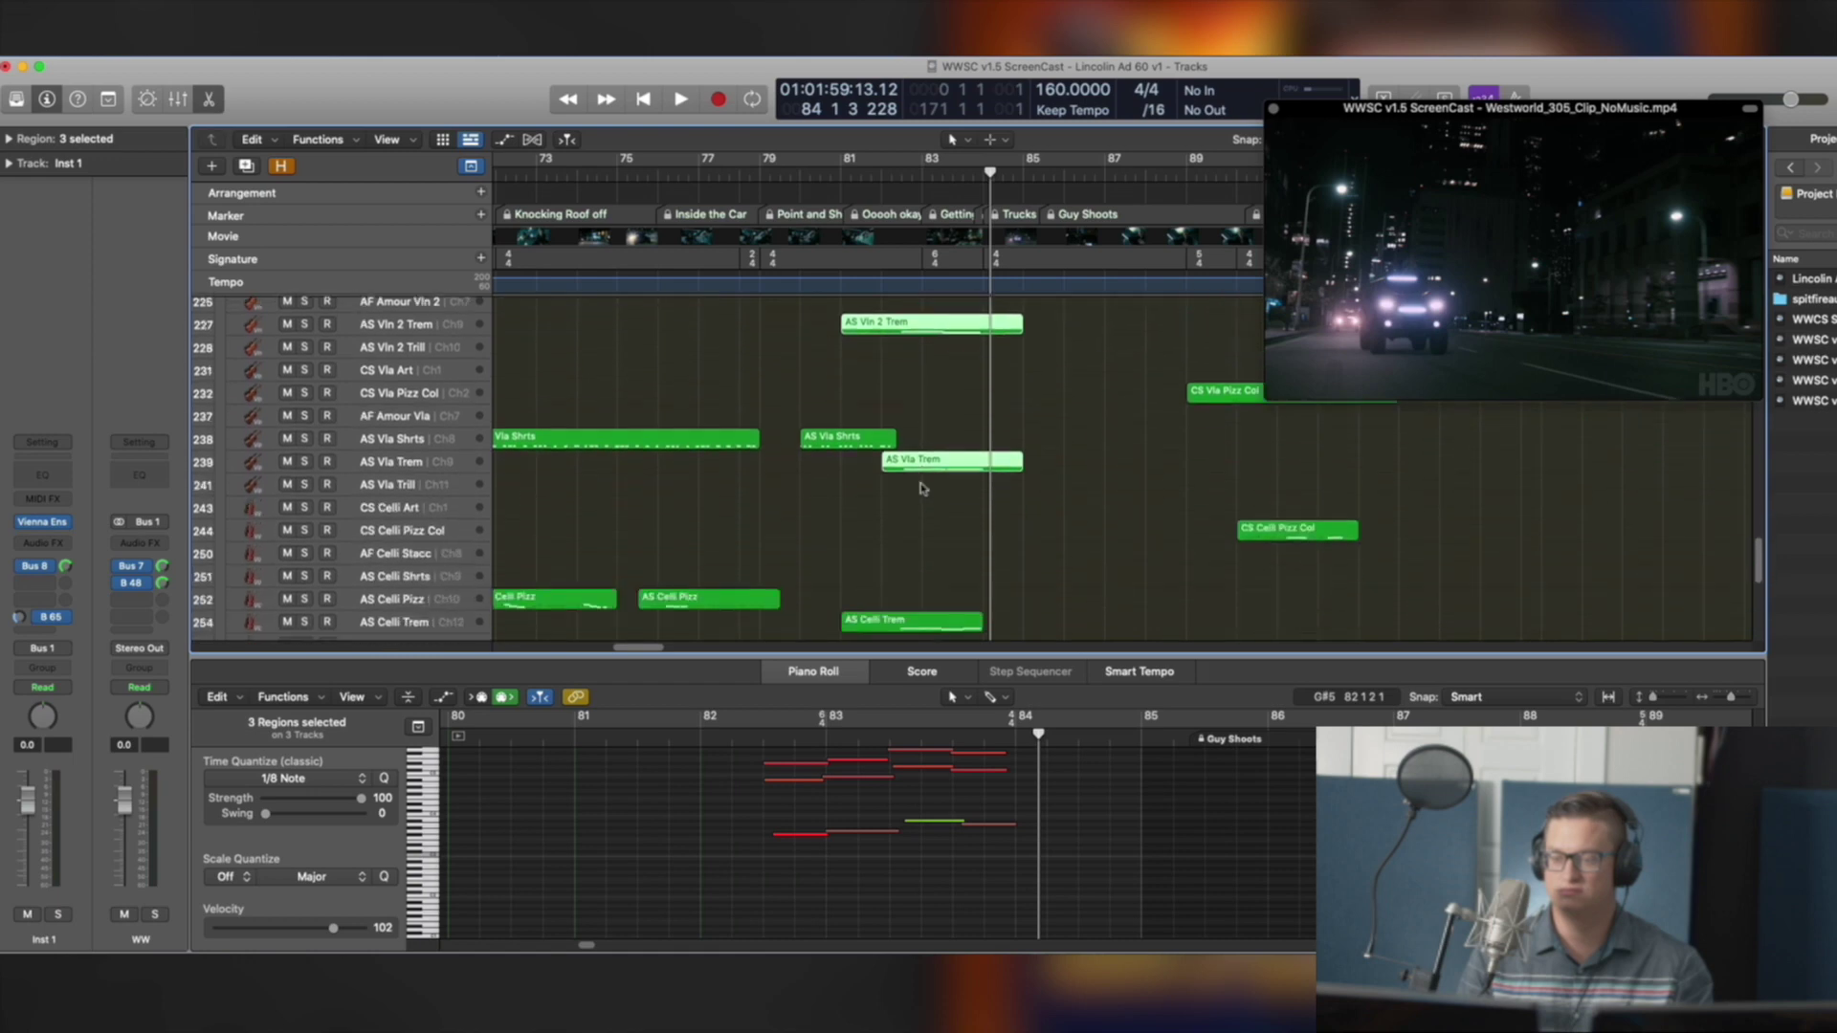
drag(903, 346, 956, 583)
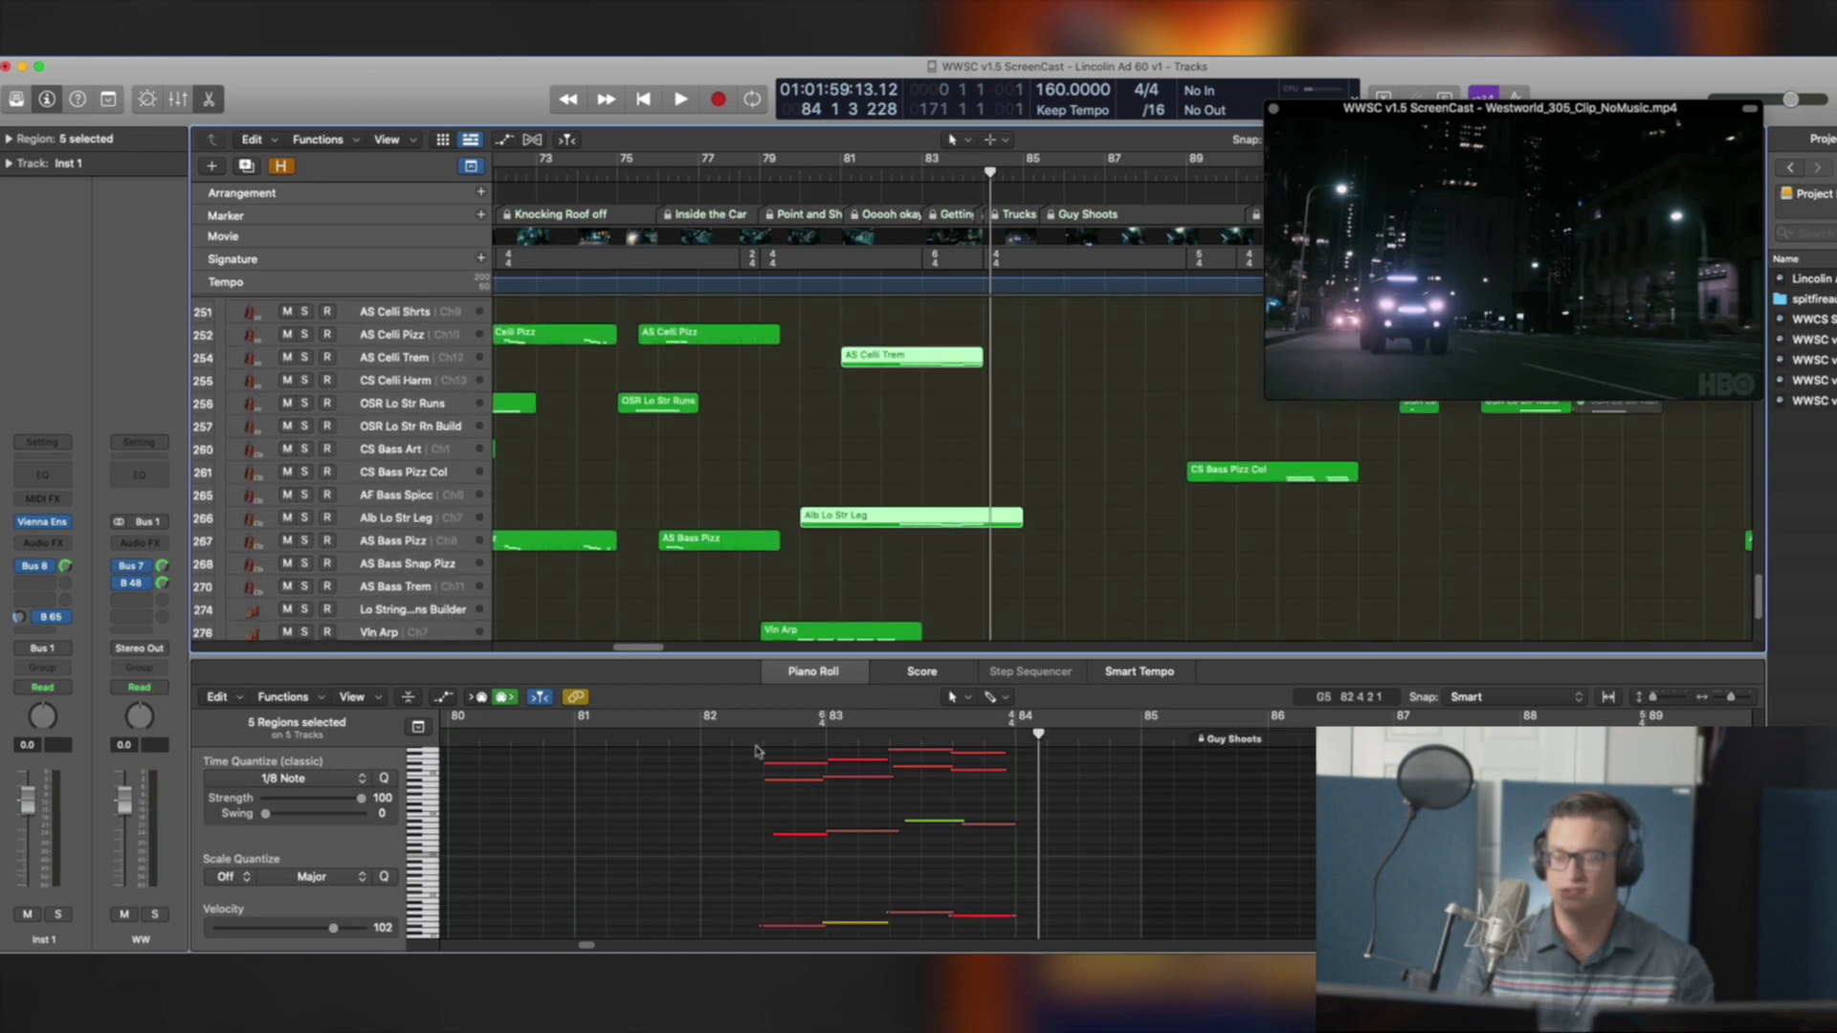
Audition the selected AS tremolo string regions and the Alb Lo Str Leg region soloed through bar 84
key(ctrl+s)
key(space)
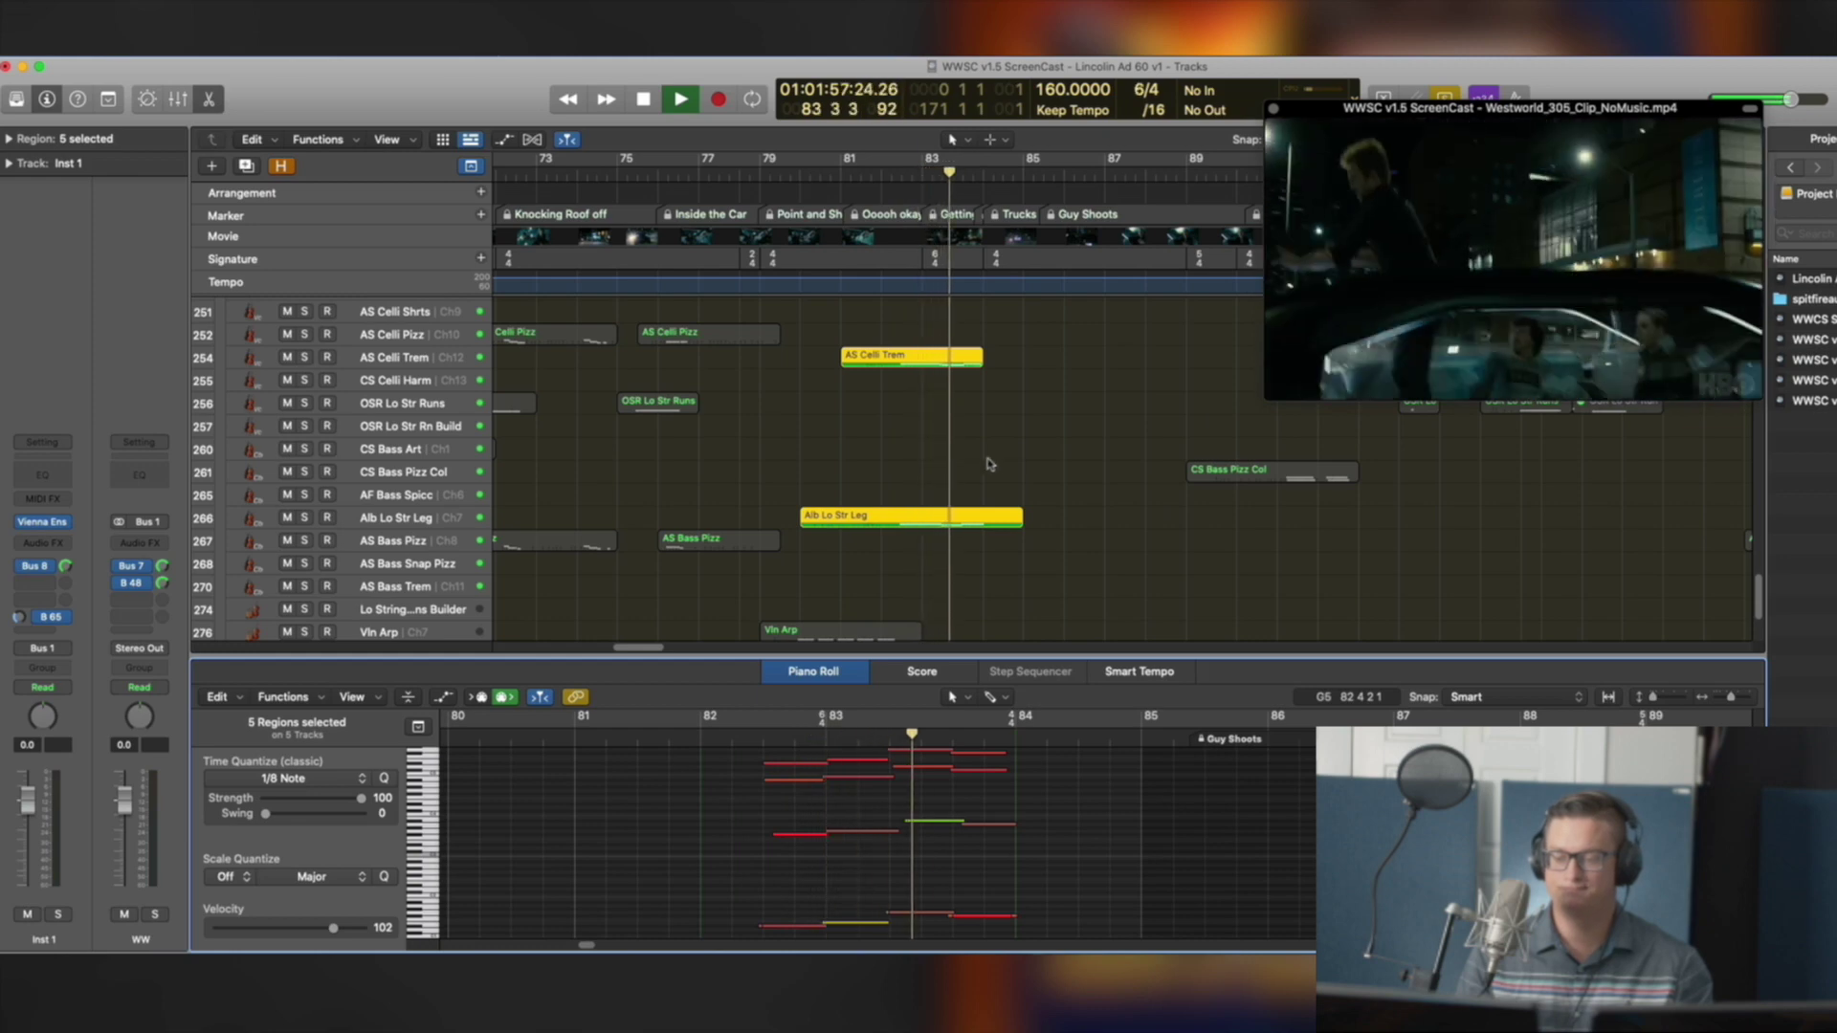
scroll(995, 459, down, 3)
key(space)
Select the Alb WW Hi Lng and Alb WW Lo Lng regions at bar 81 and audition them soloed from bar 82
scroll(1018, 456, up, 10)
scroll(996, 455, up, 15)
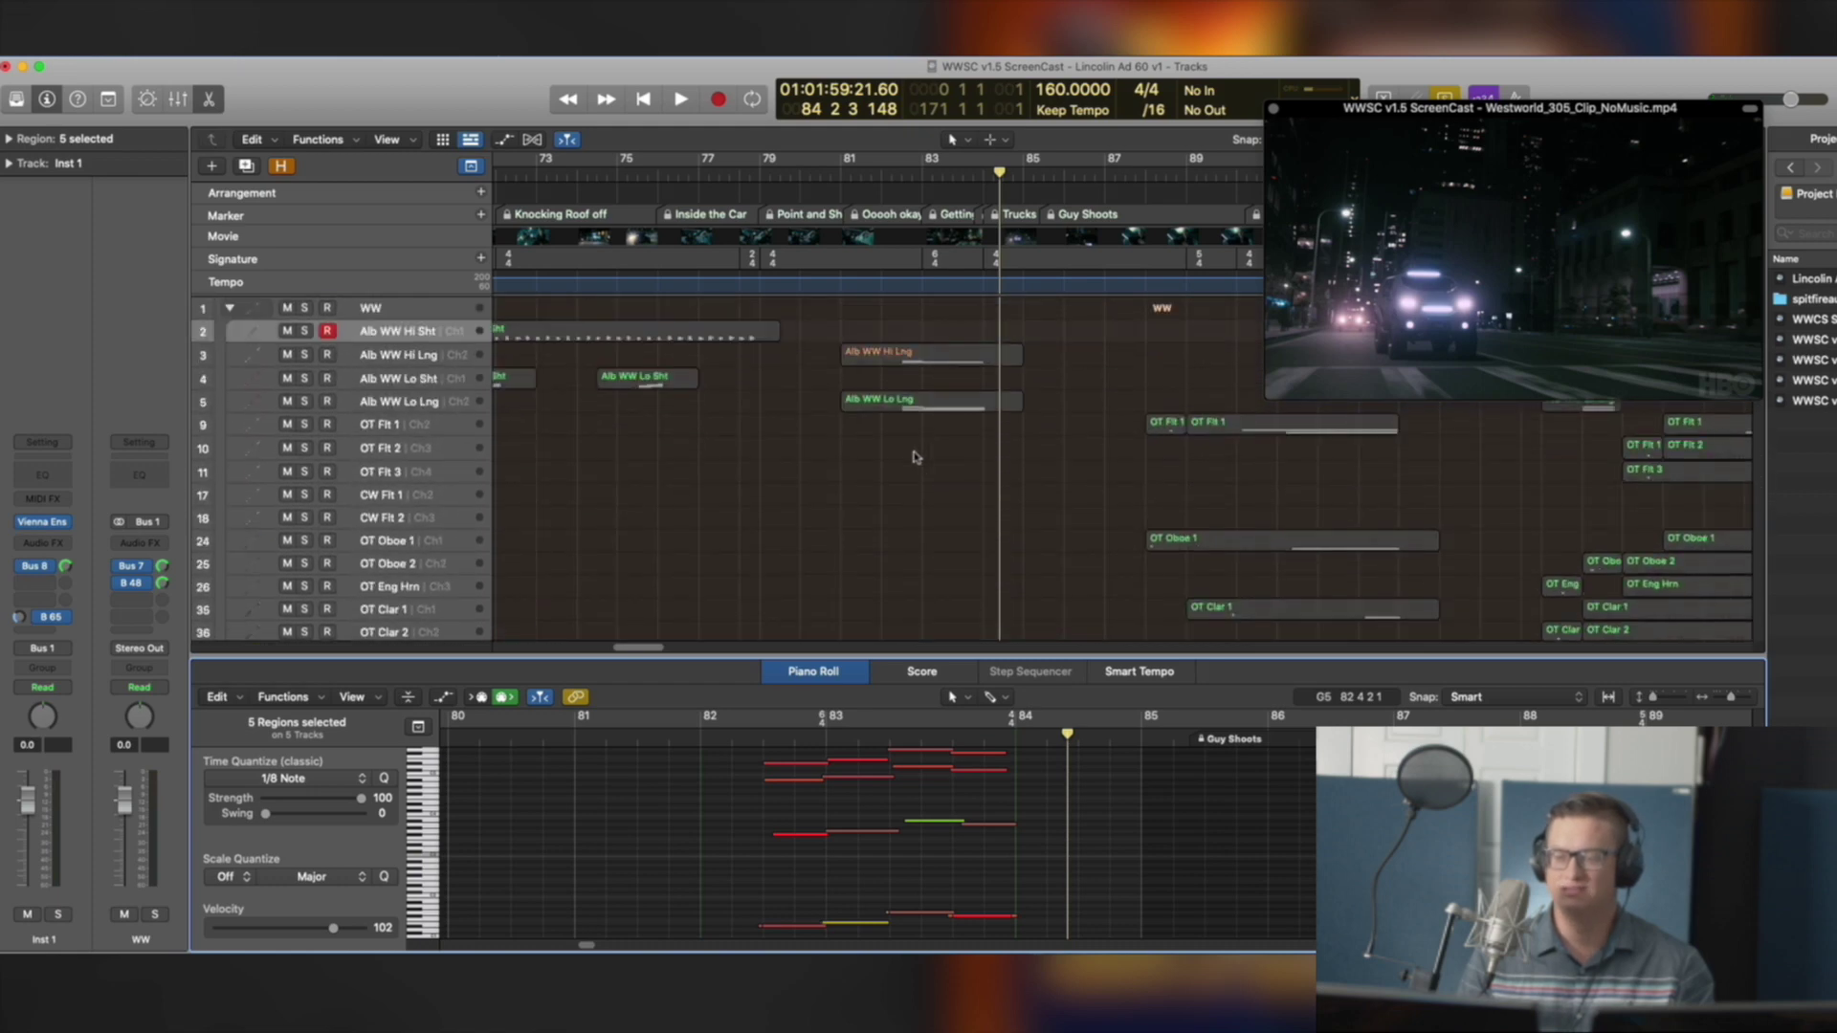
drag(915, 457, 914, 350)
scroll(808, 838, up, 3)
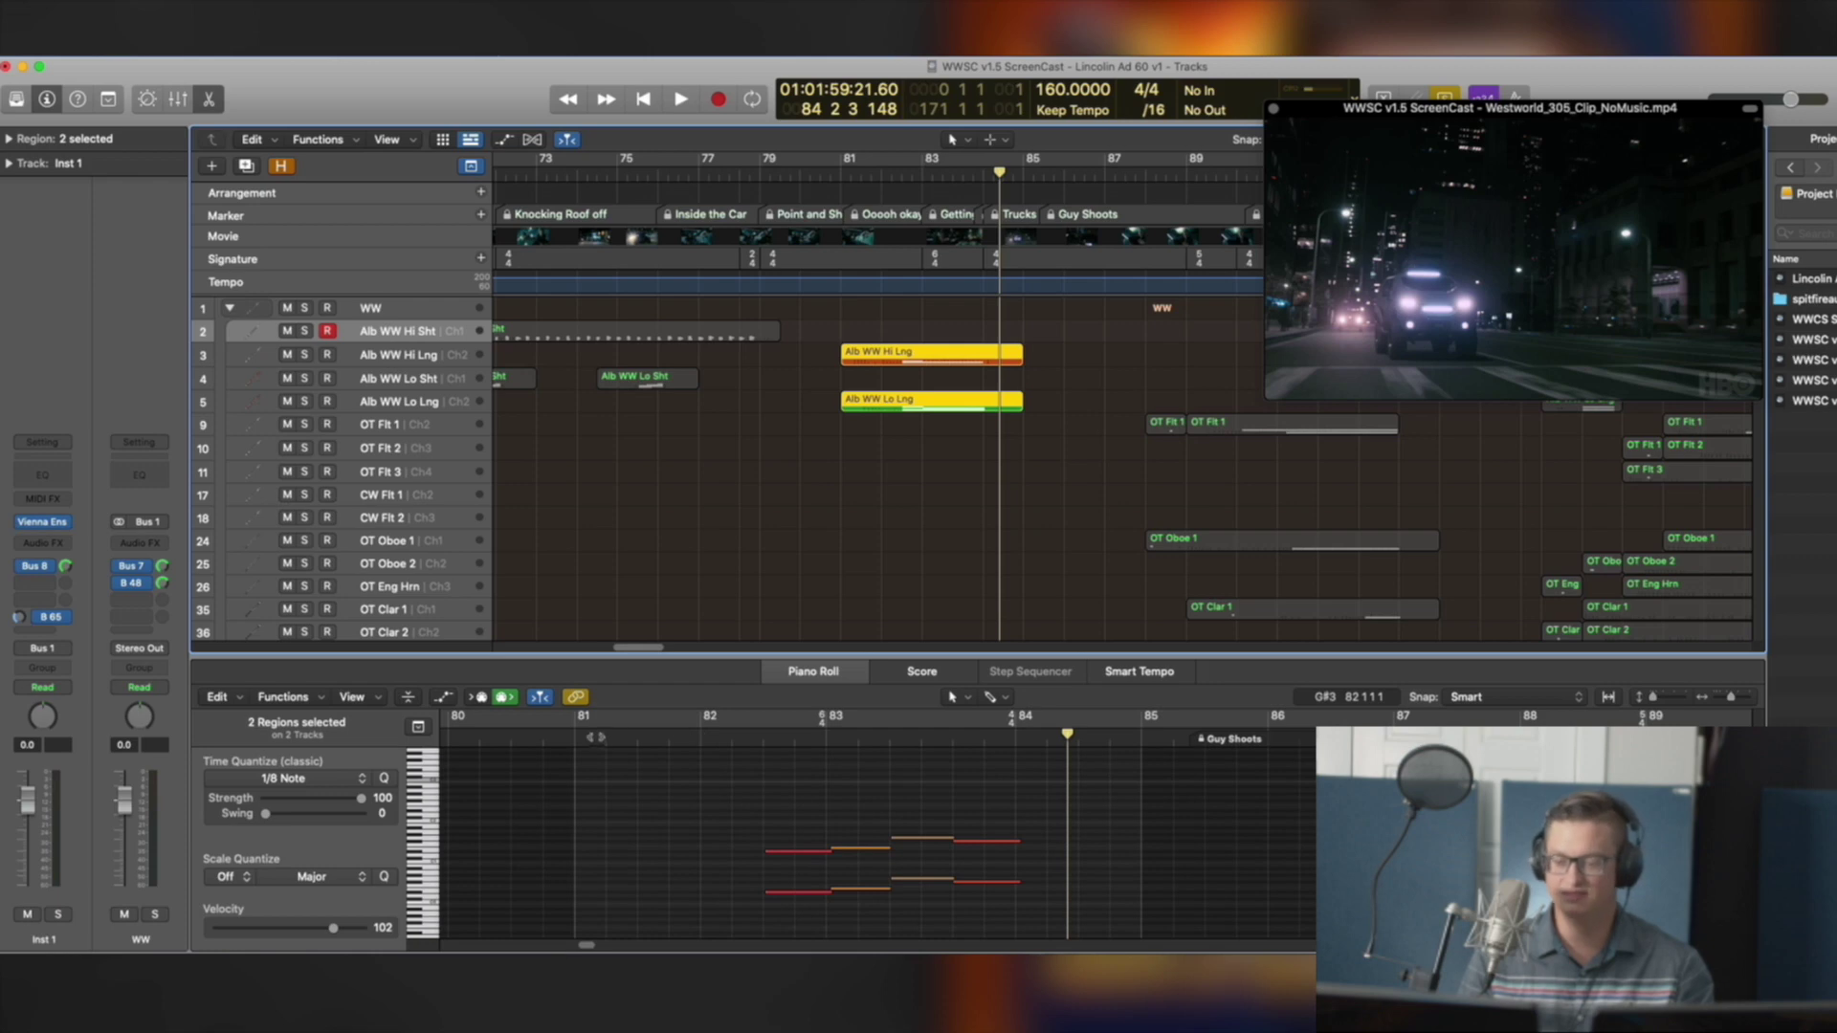
click(717, 772)
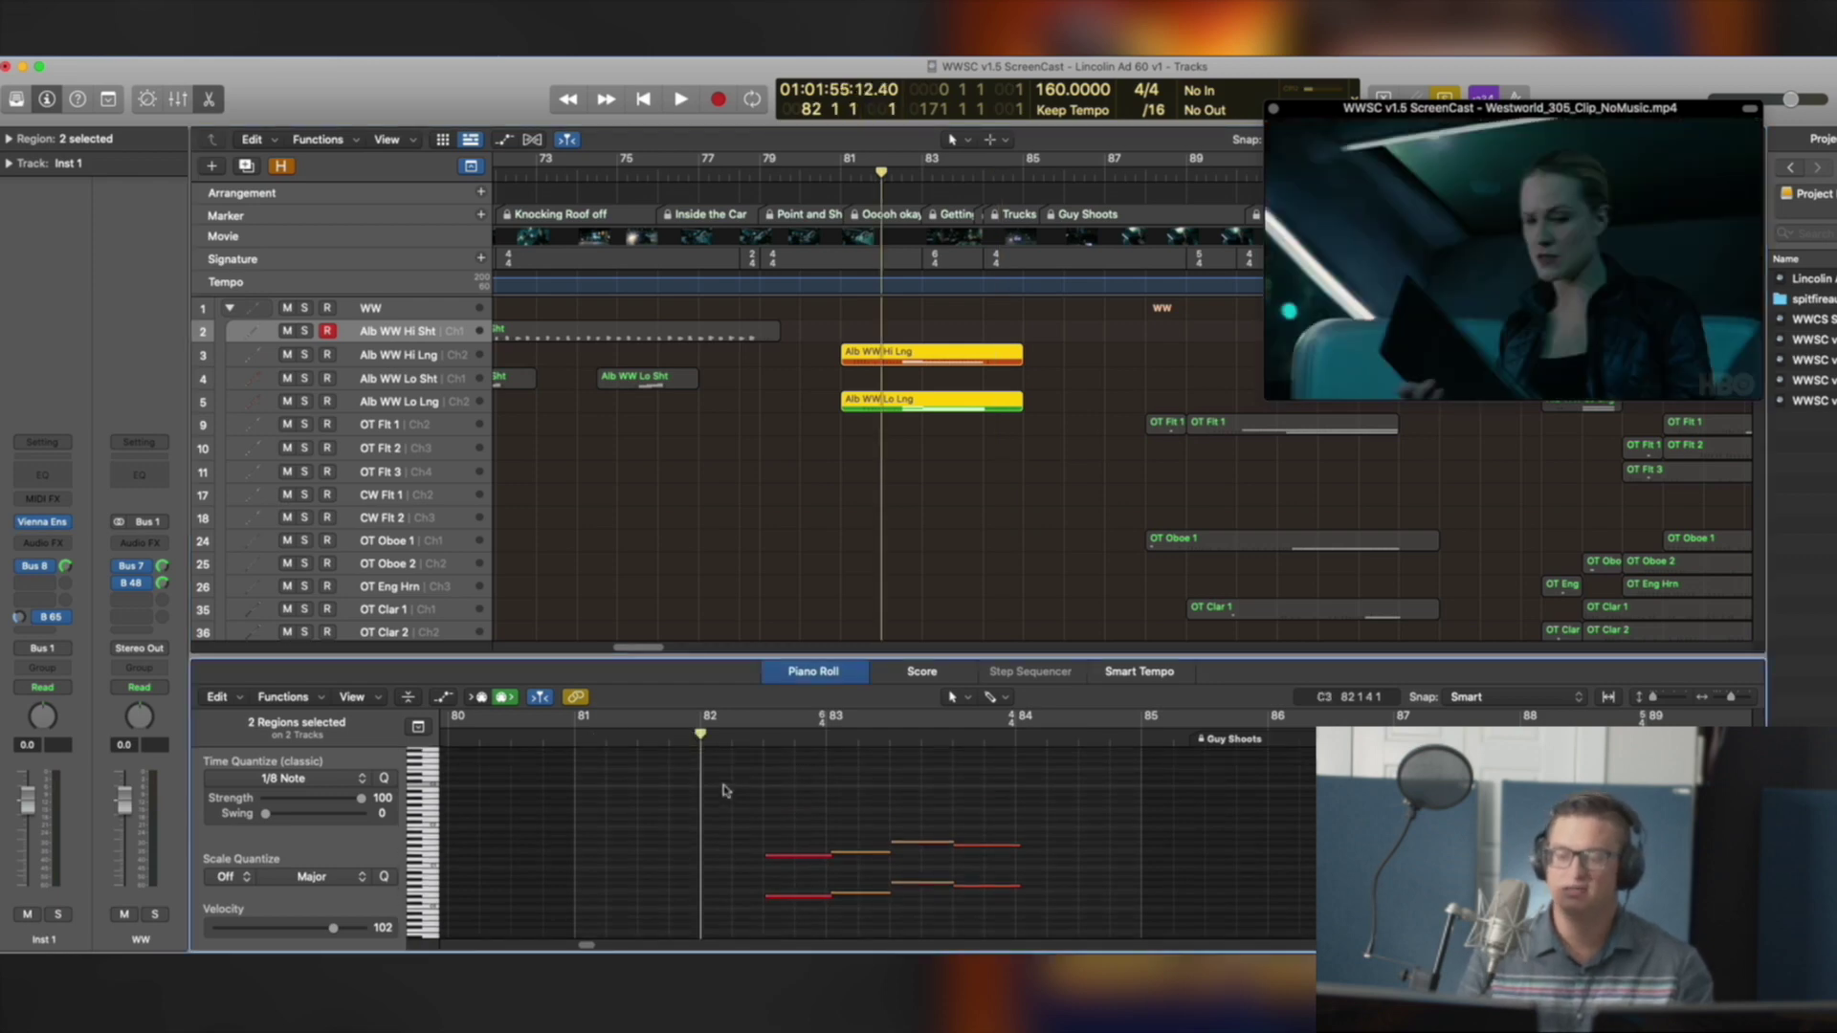
key(space)
scroll(864, 790, up, 2)
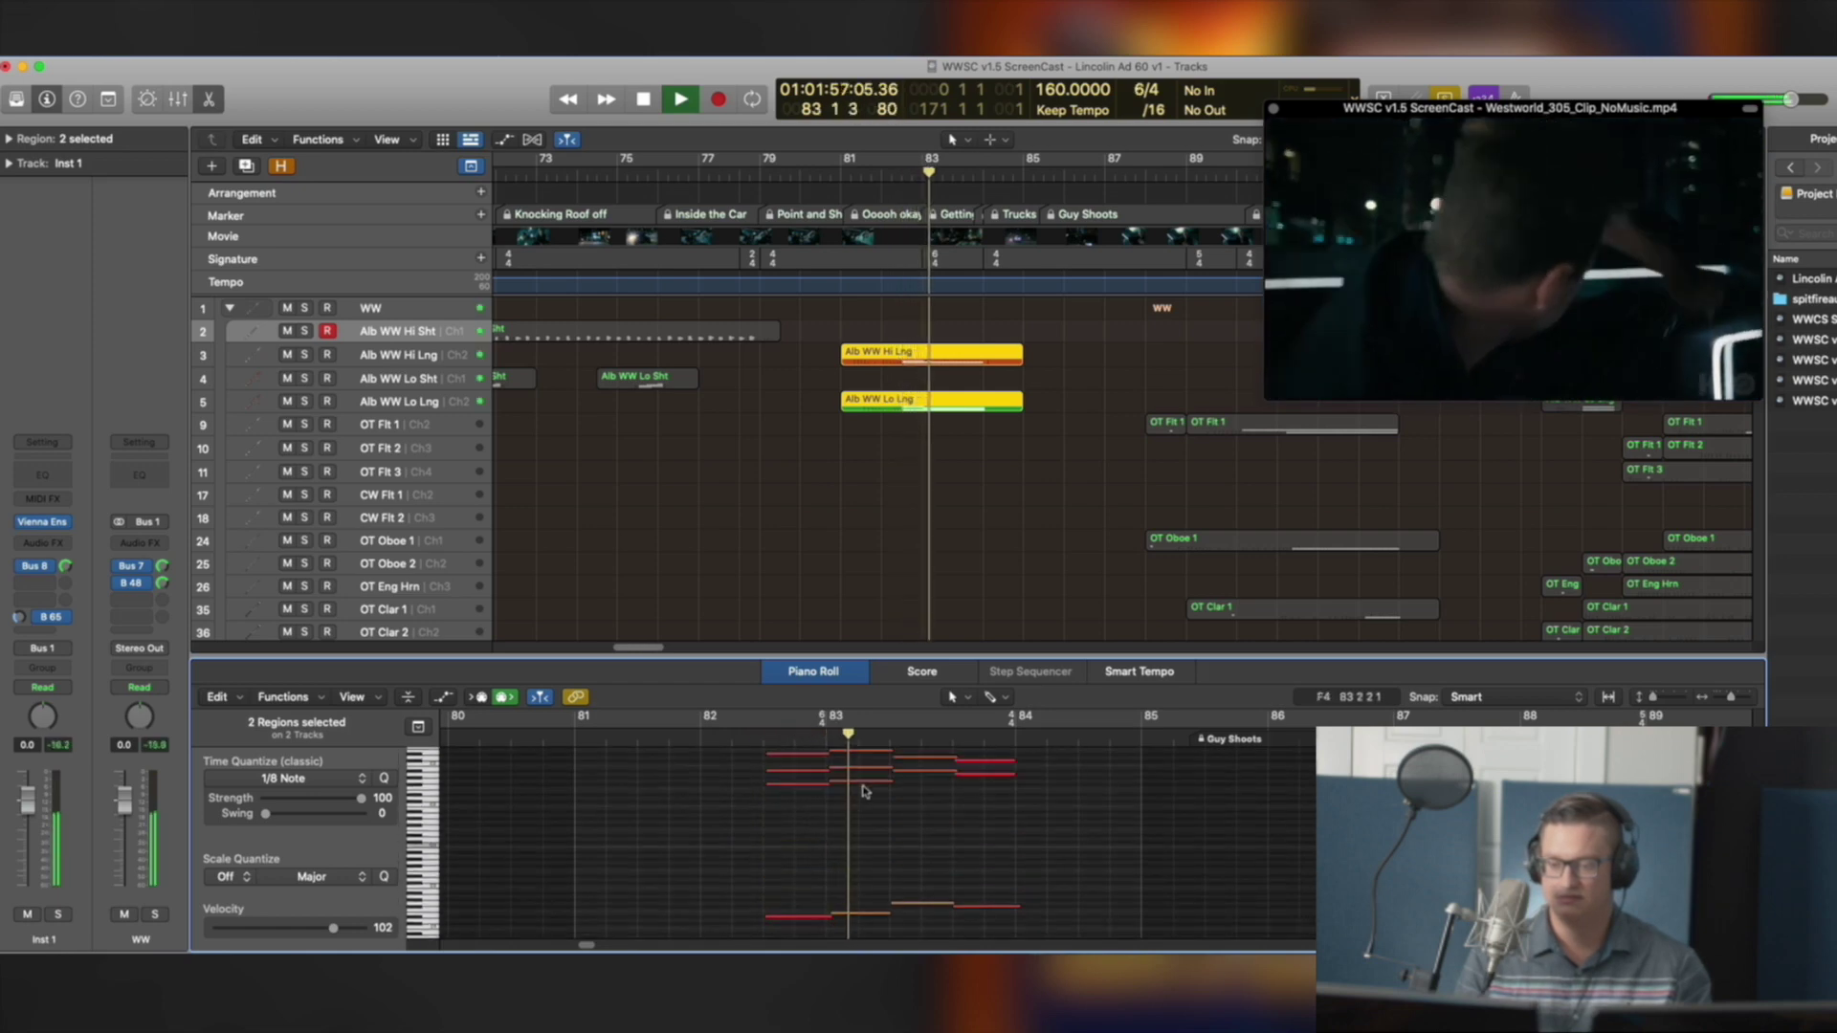
scroll(866, 789, up, 1)
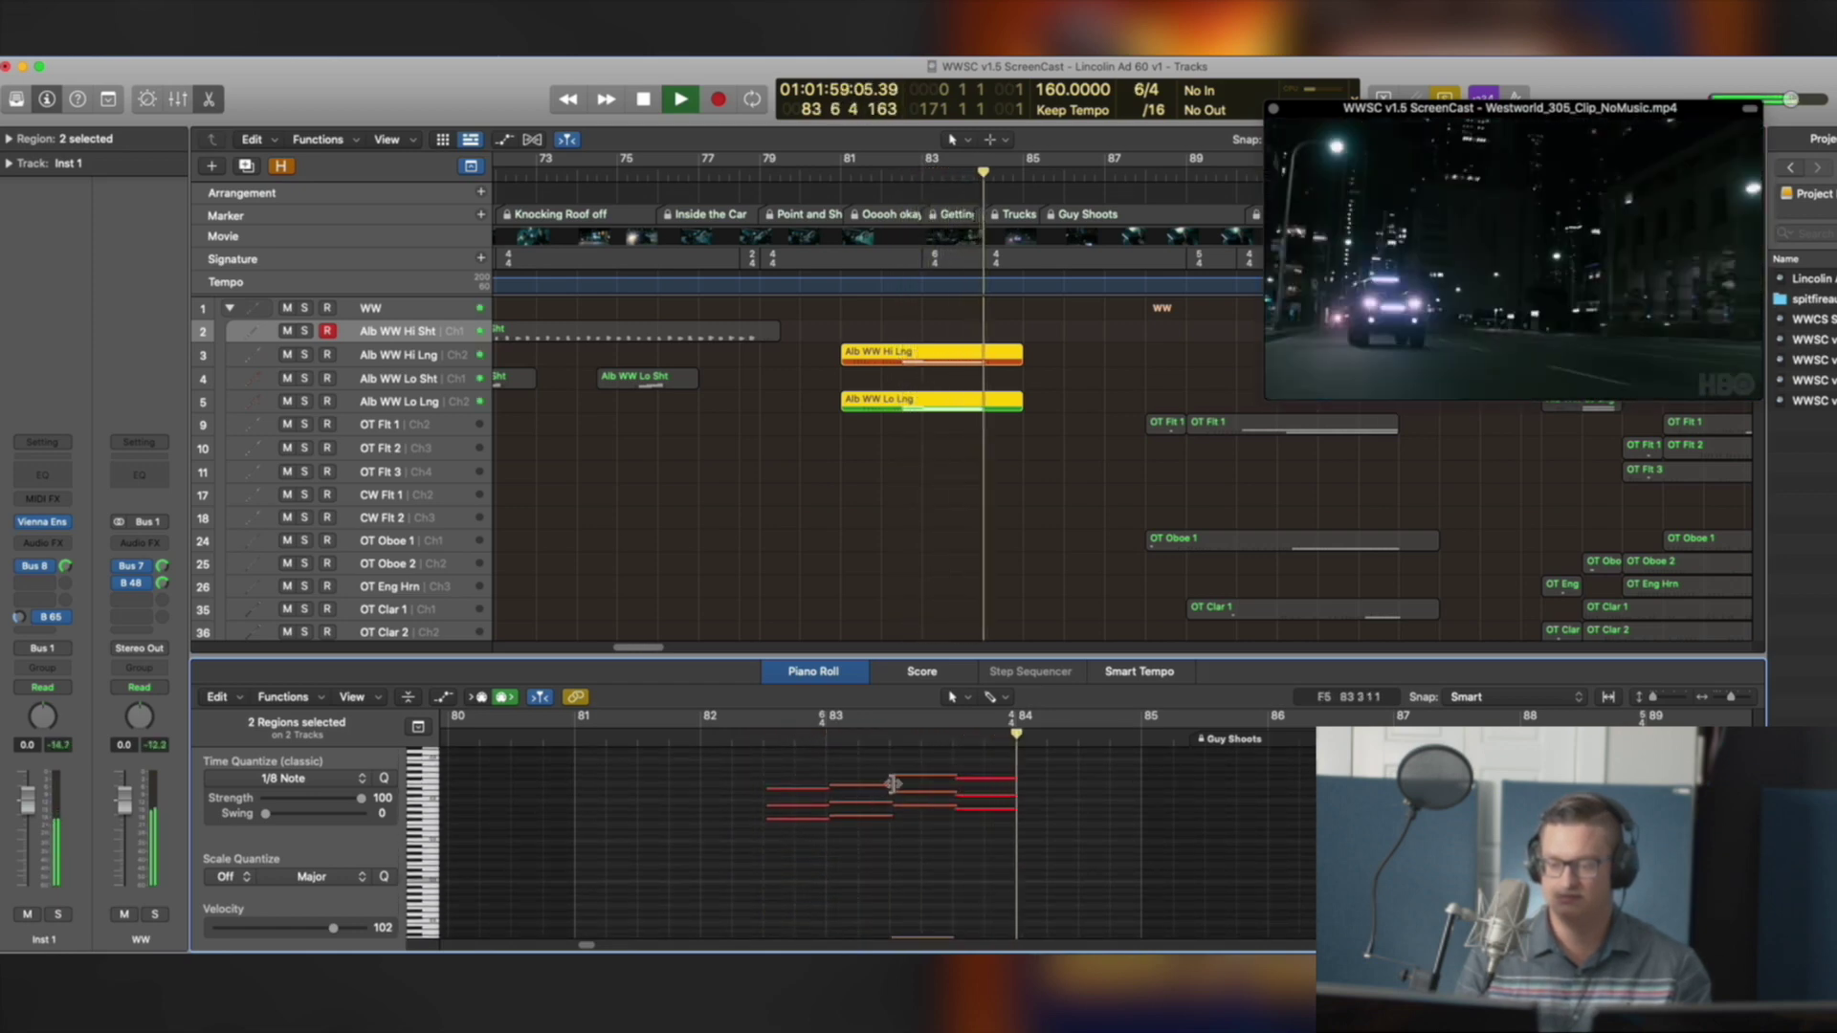
key(space)
Play the full arrangement unsoloed through the Trucks and Guy Shoots markers and stop at bar 88
key(space)
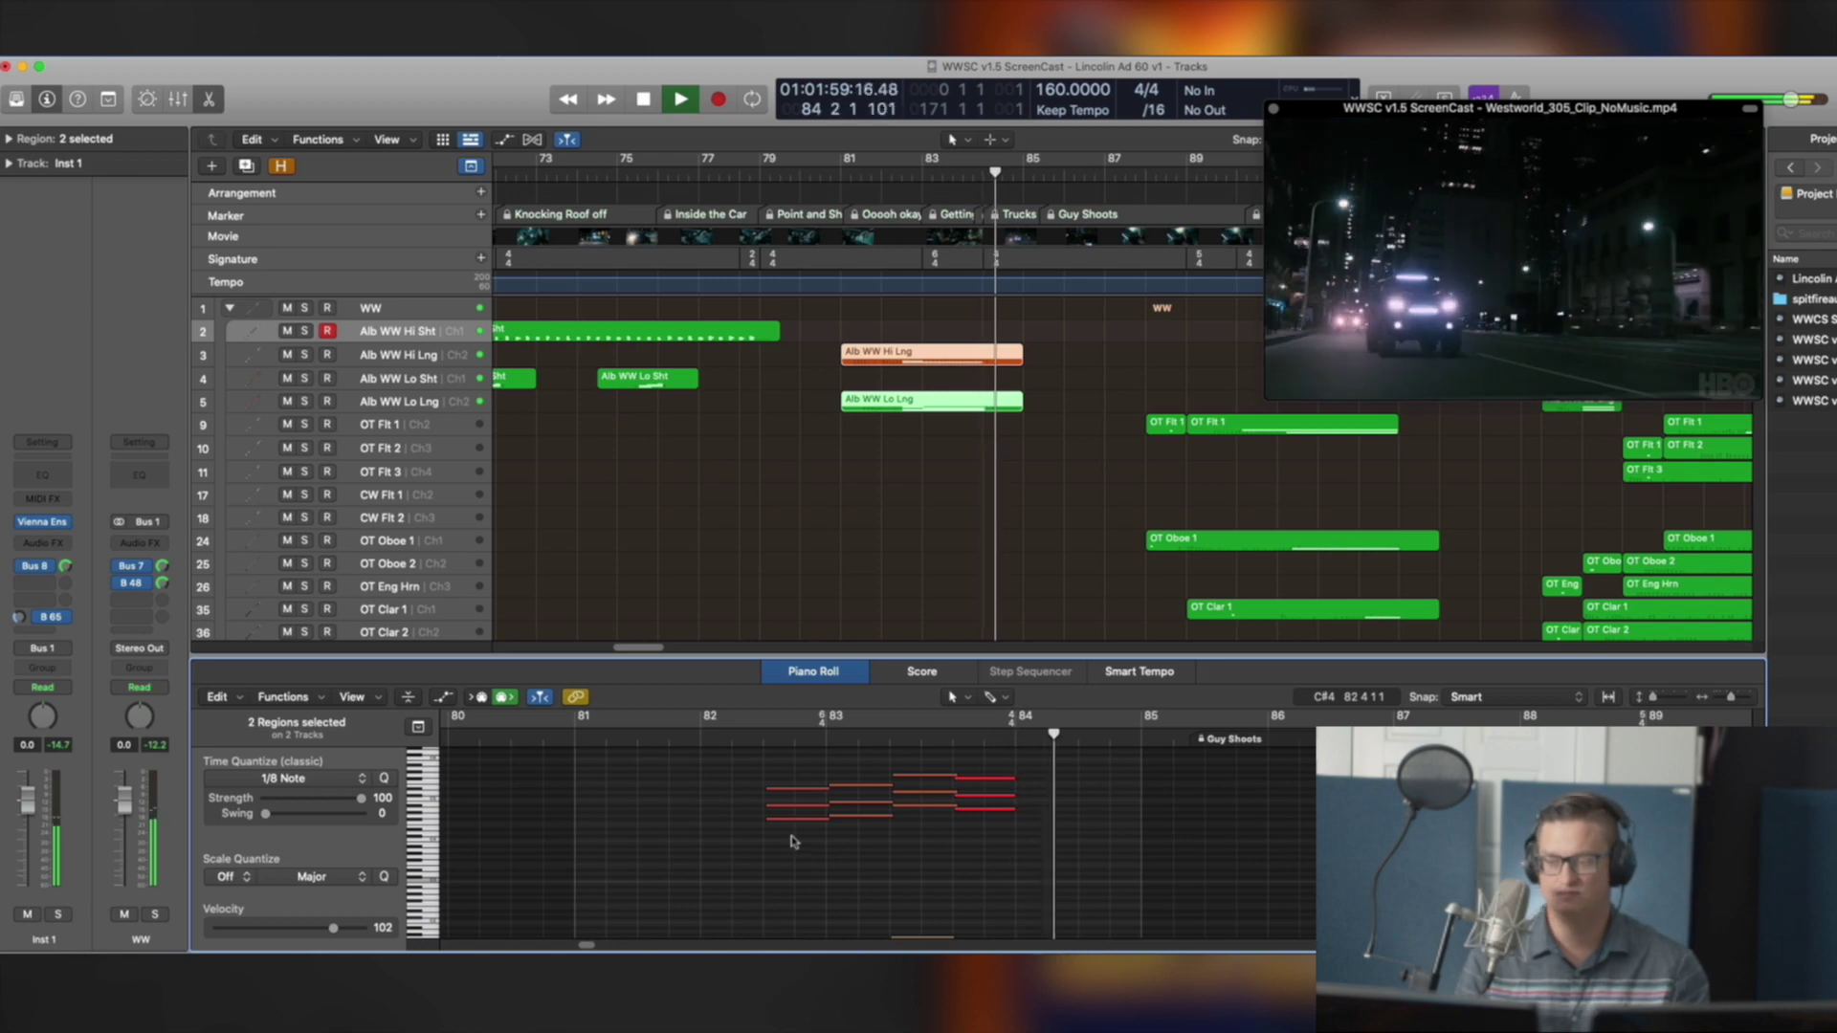
key(z)
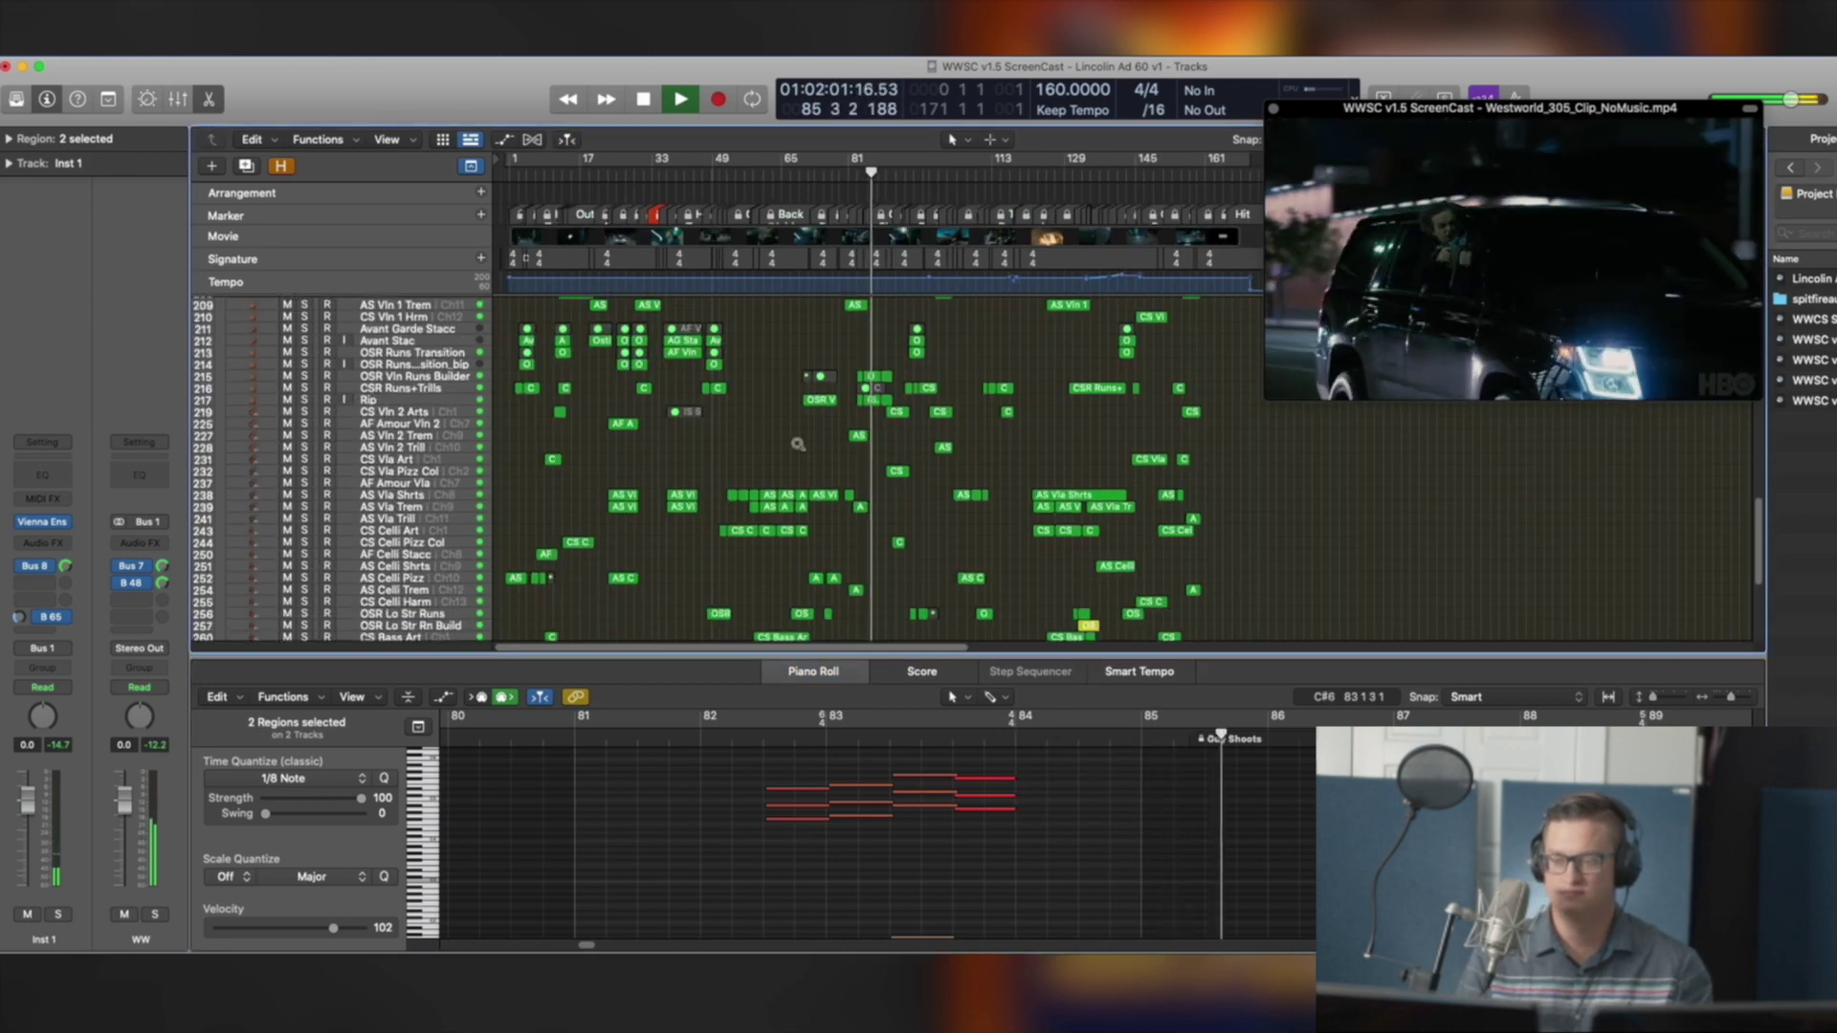
key(z)
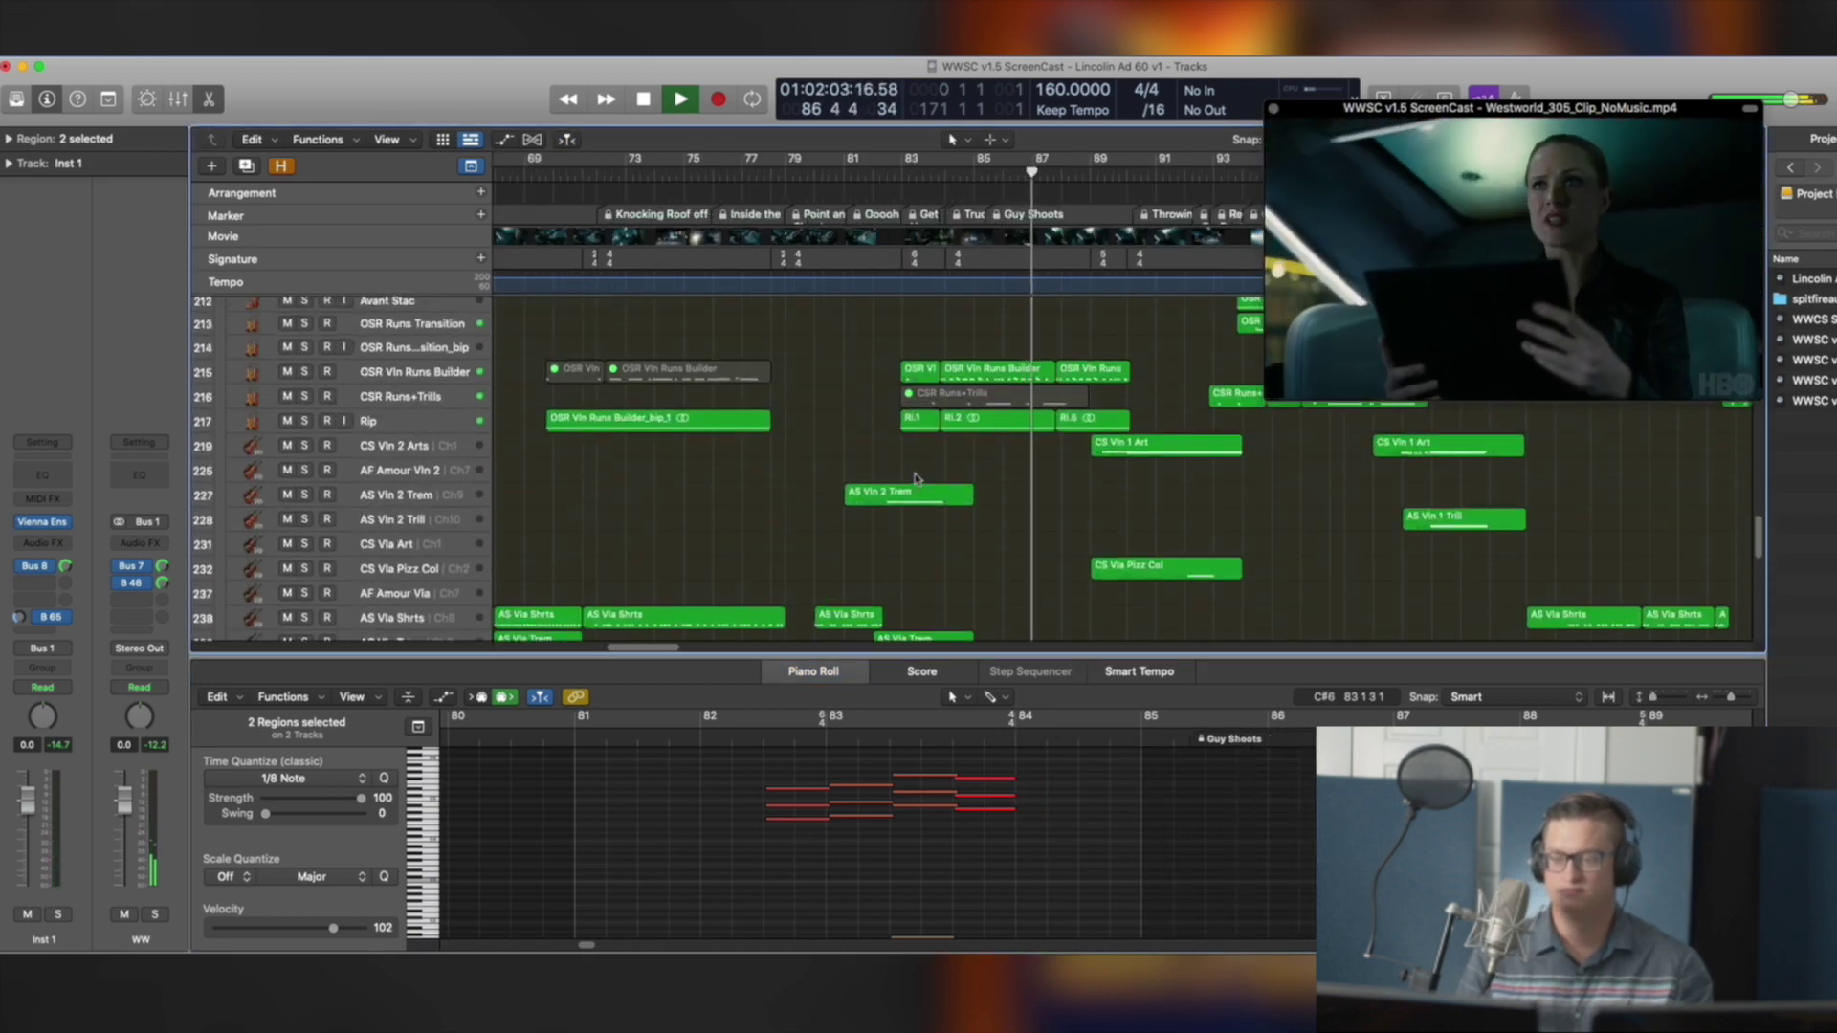
drag(857, 330, 1205, 545)
key(space)
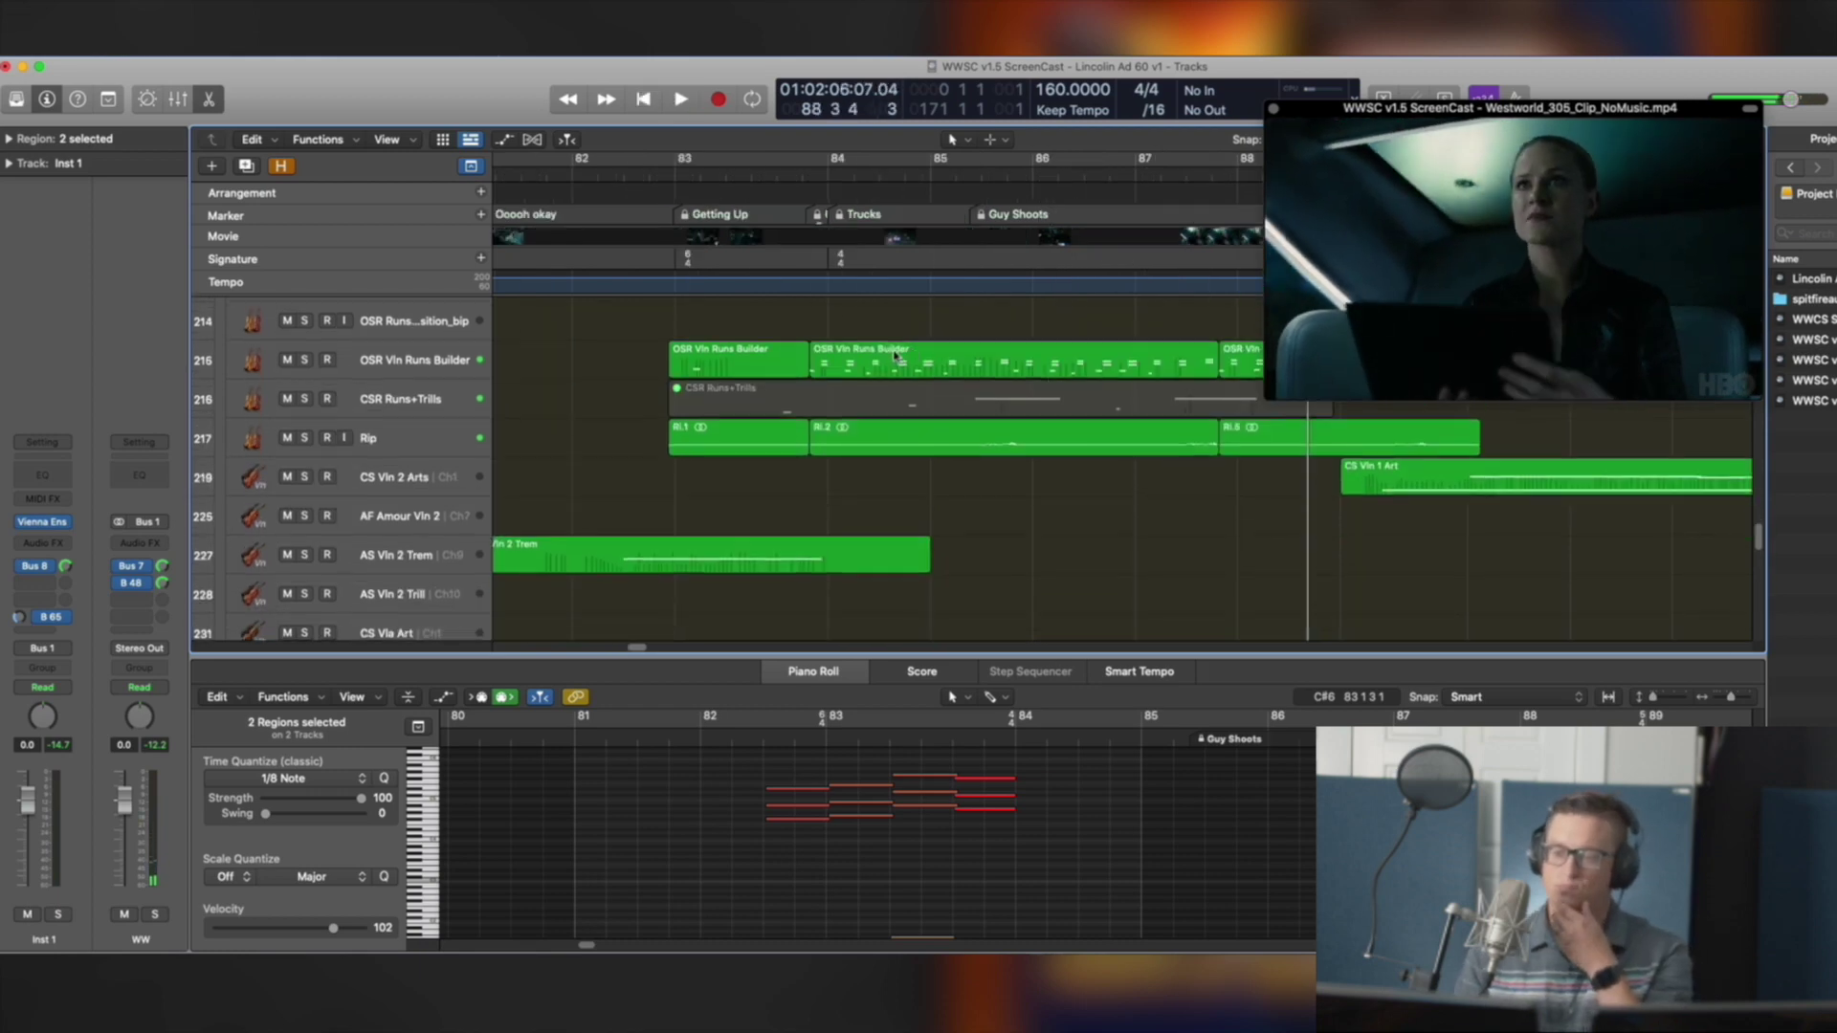
Select the three OSR Vln Runs Builder regions starting at bar 83 and examine their notes in the Piano Roll
click(884, 379)
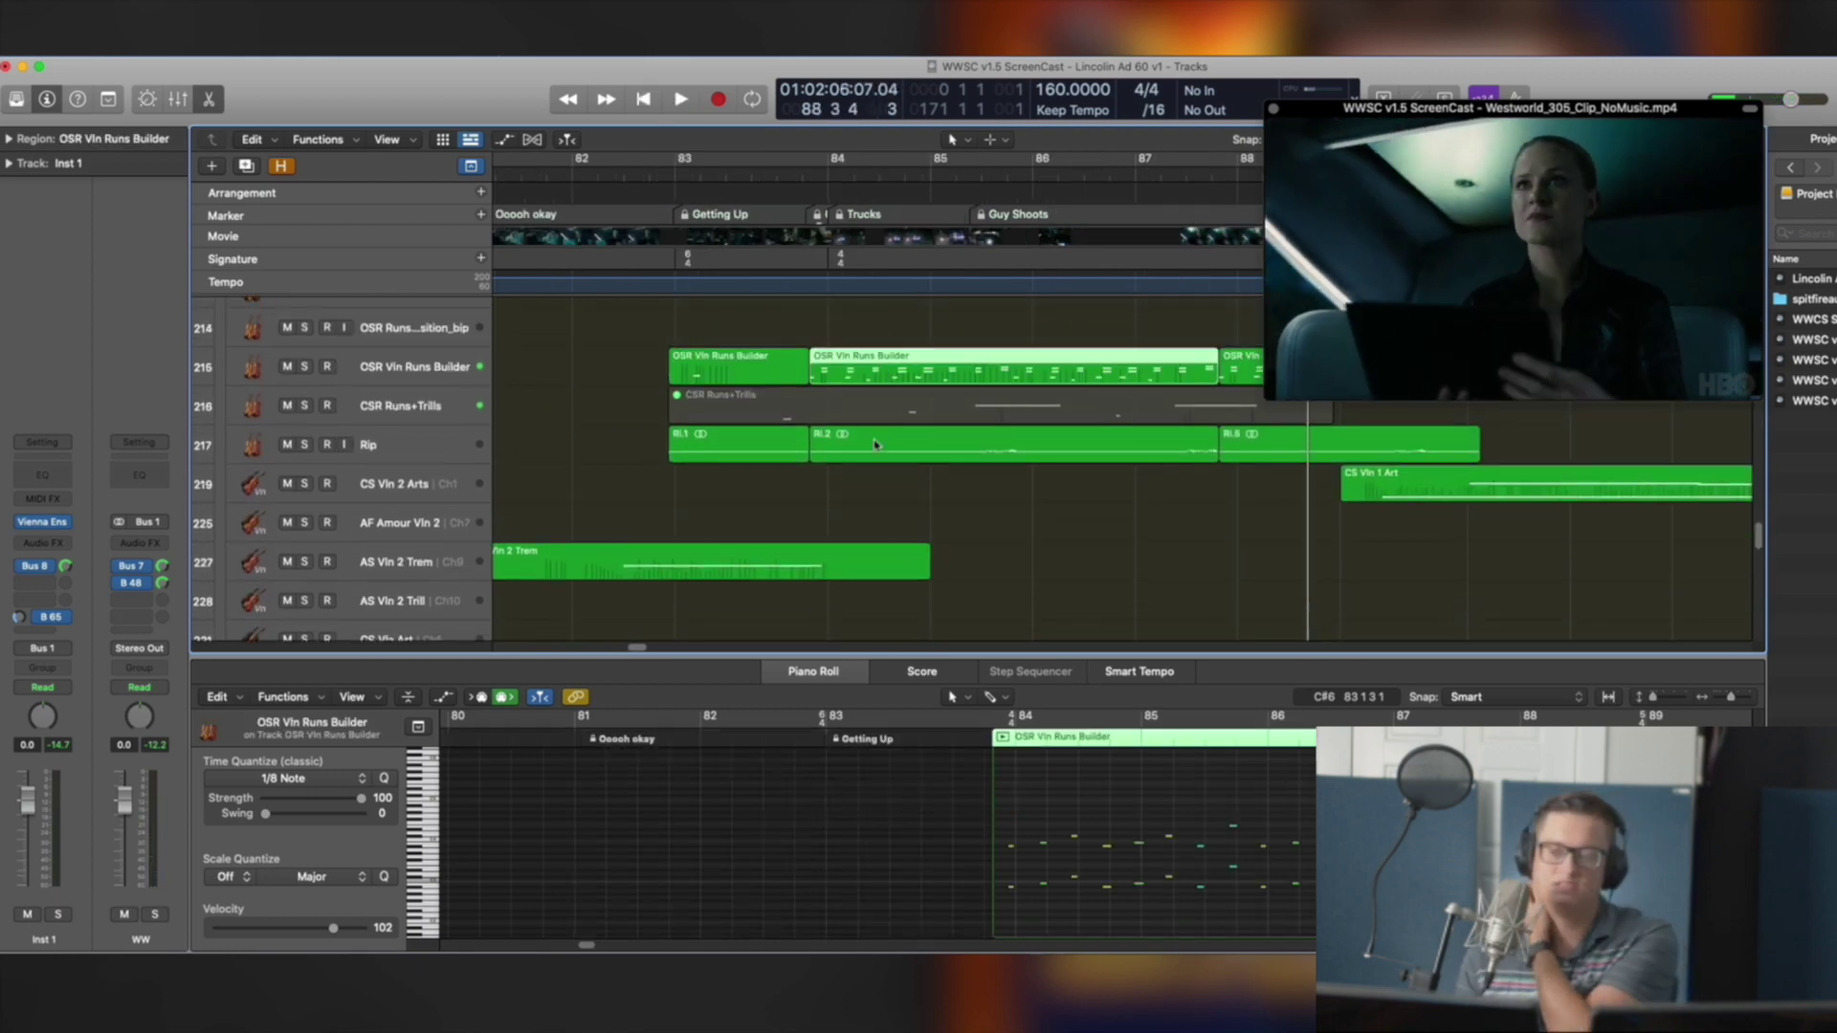
ctrl+alt+click(631, 454)
drag(842, 338, 1139, 385)
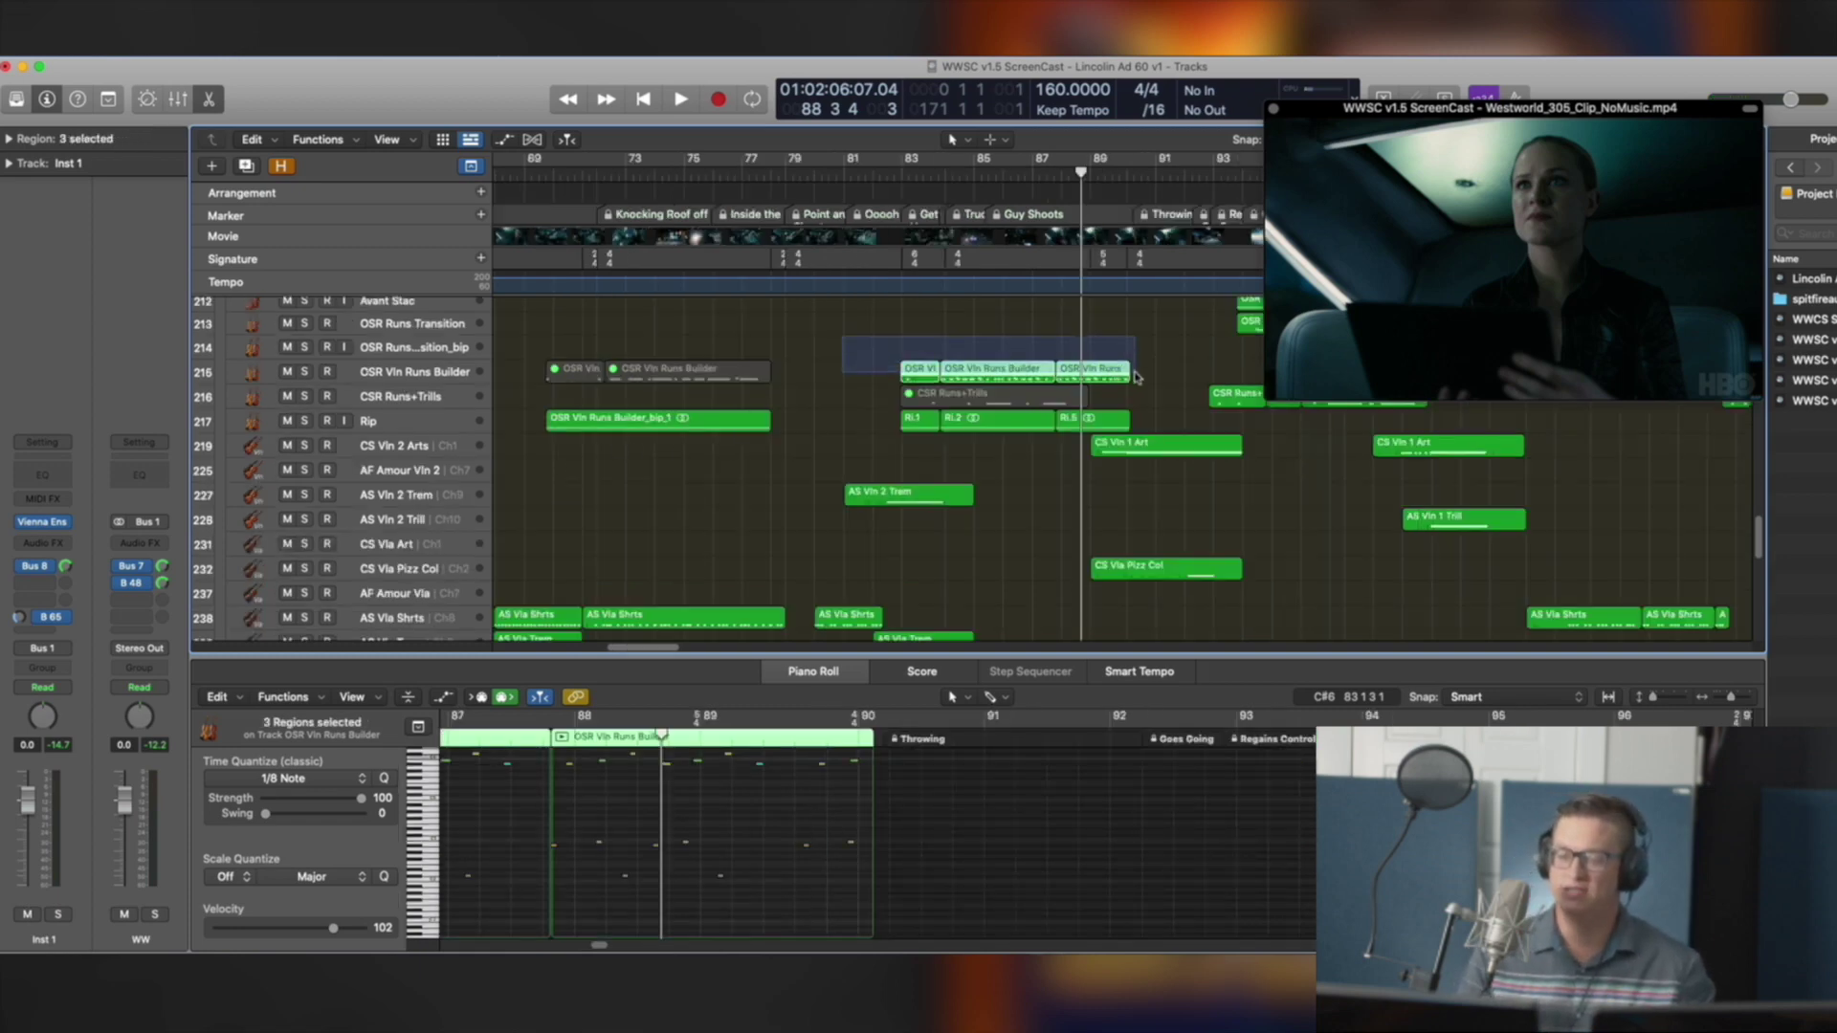
drag(598, 948, 590, 948)
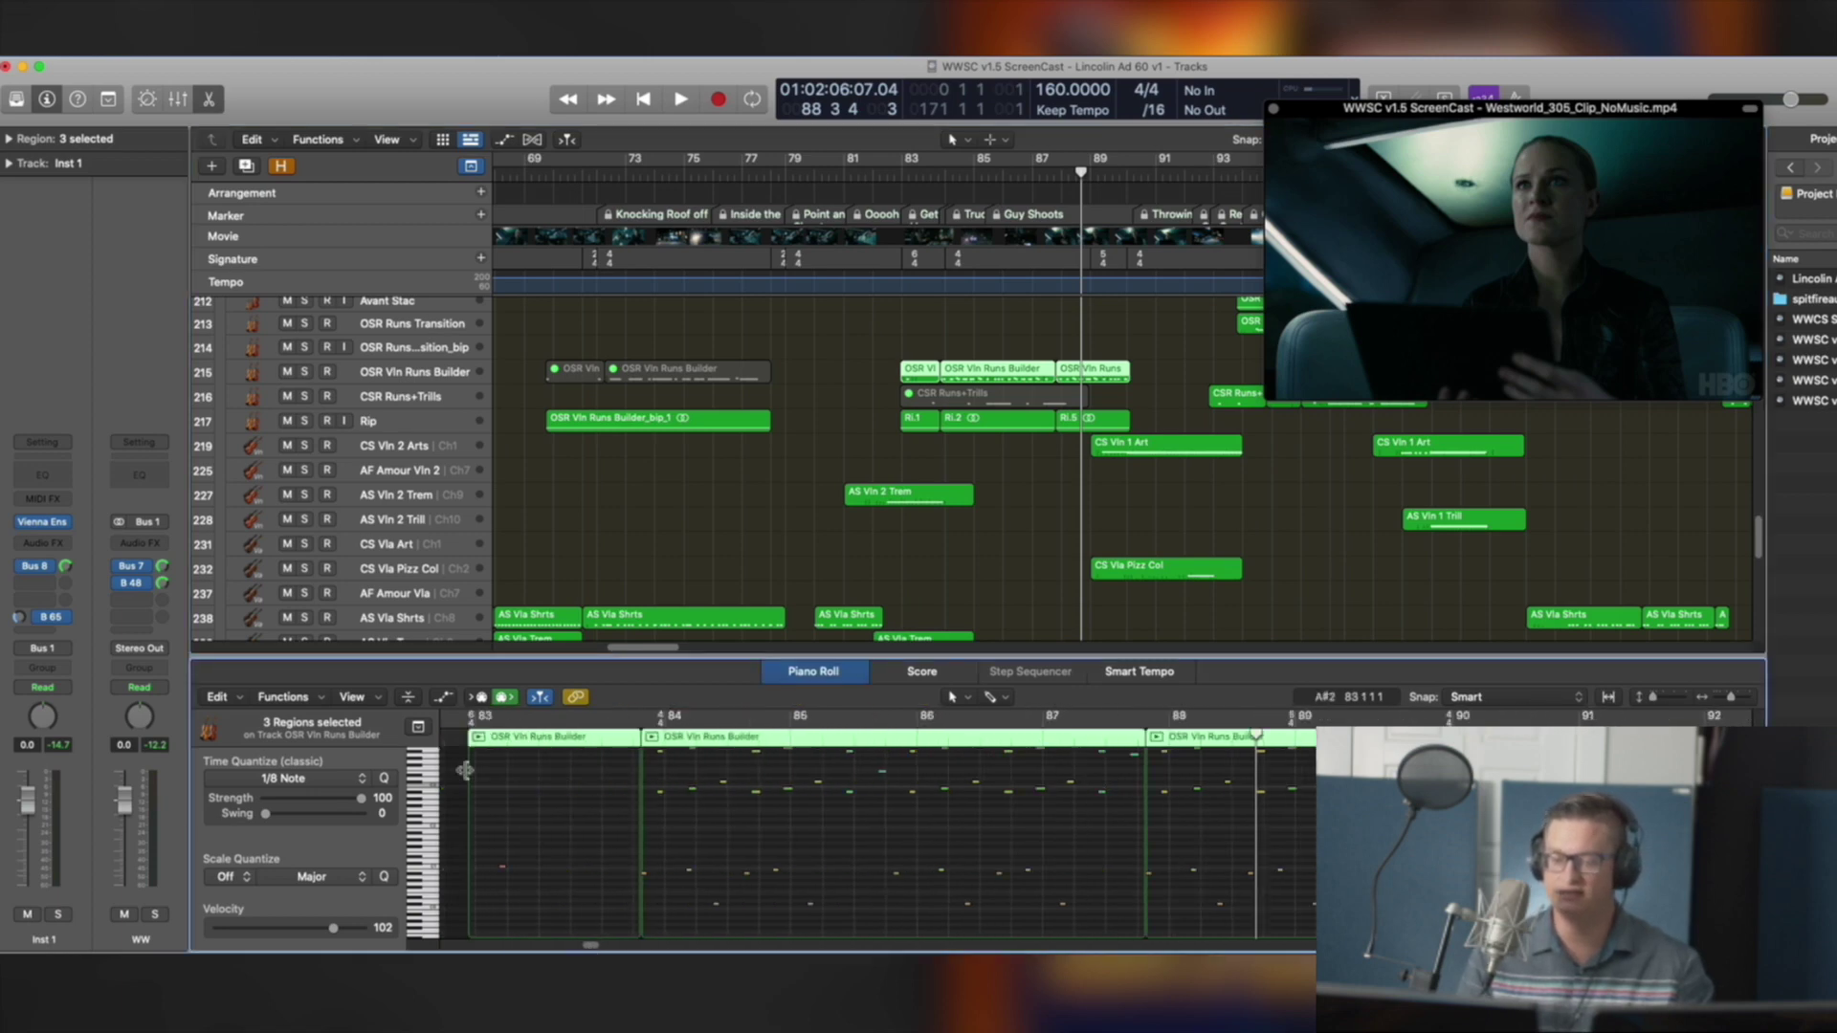
Audition the three selected OSR Vln Runs Builder regions soloed from bar 83 to bar 89, ending with solo off
key(shift+Return)
key(ctrl+s)
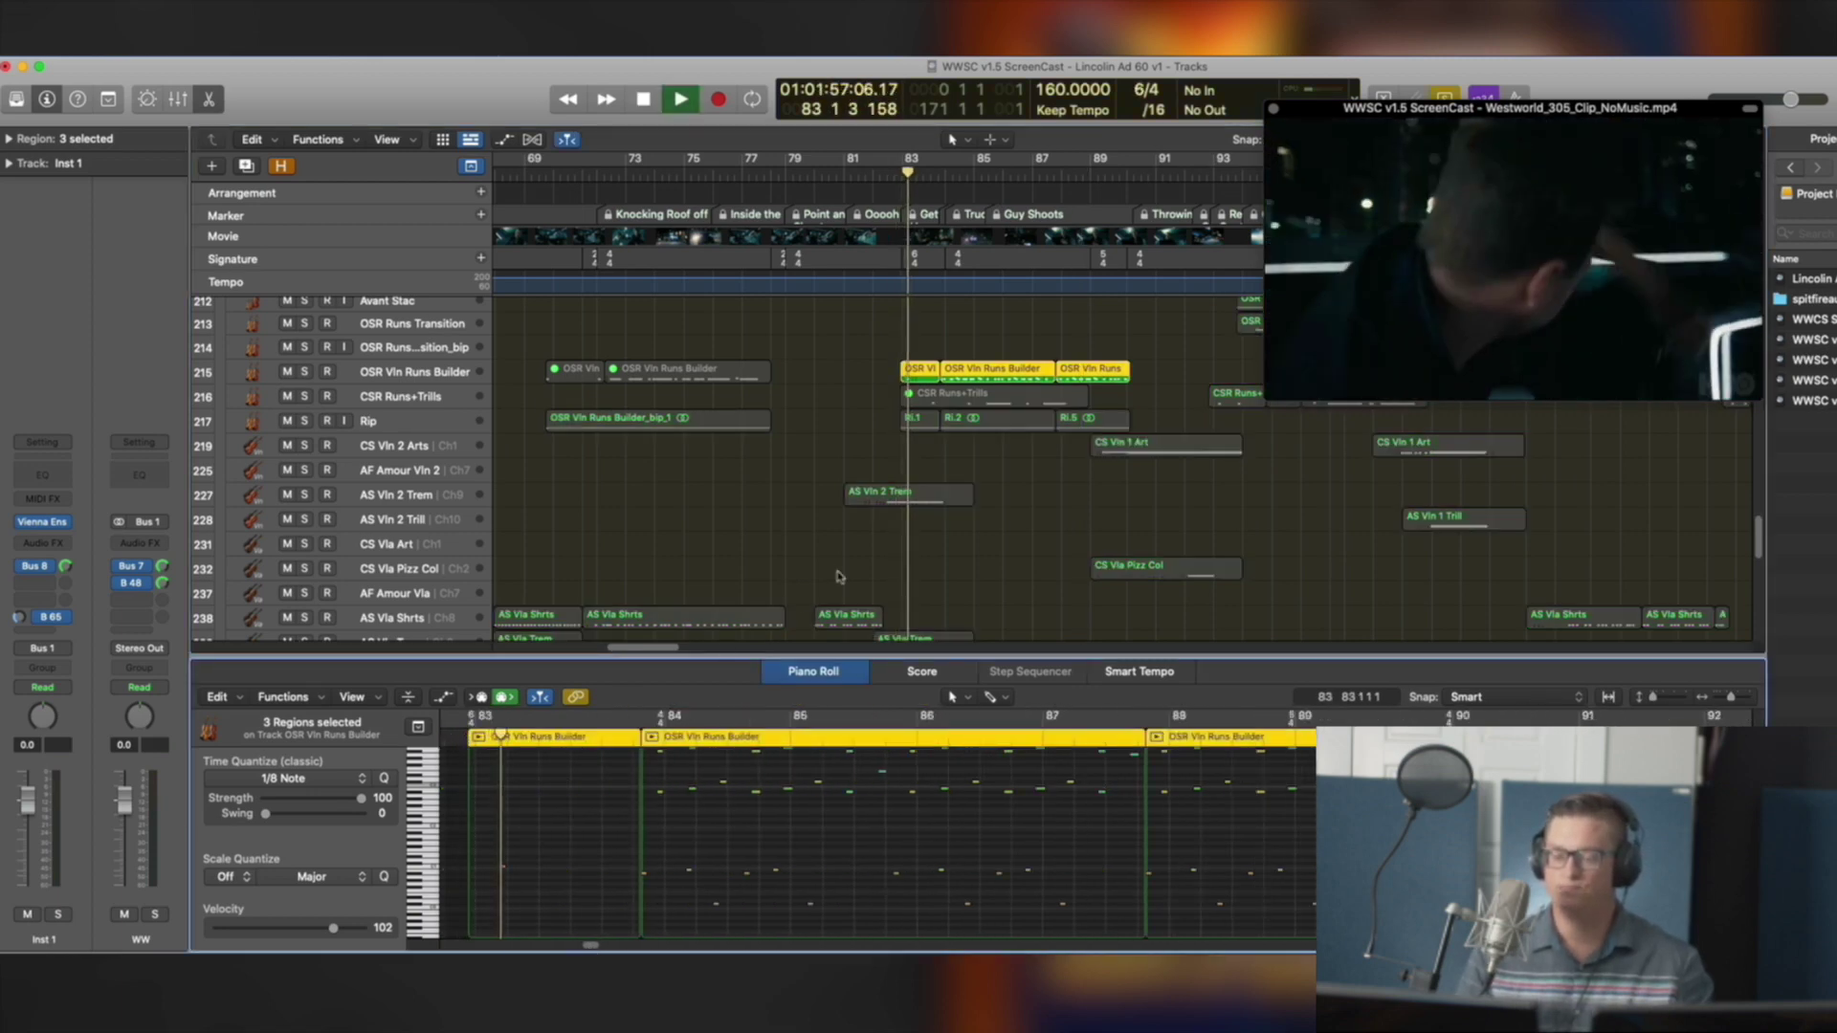
key(space)
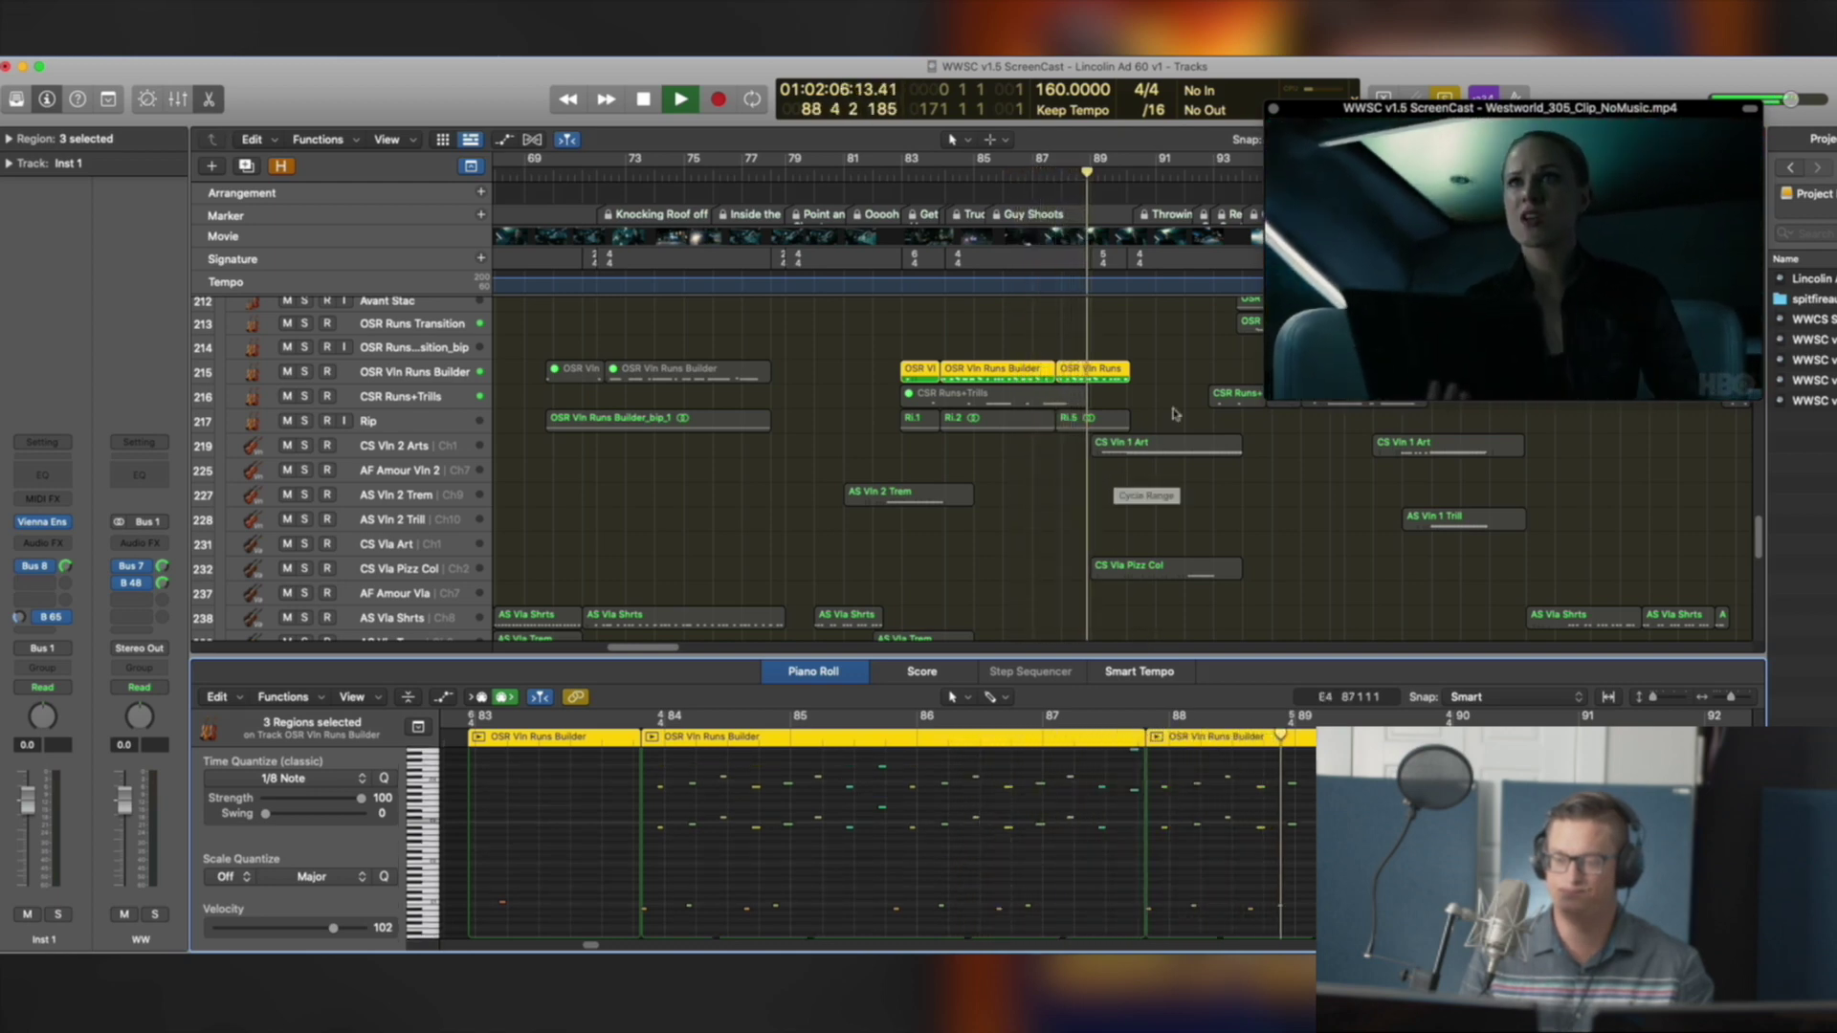
key(space)
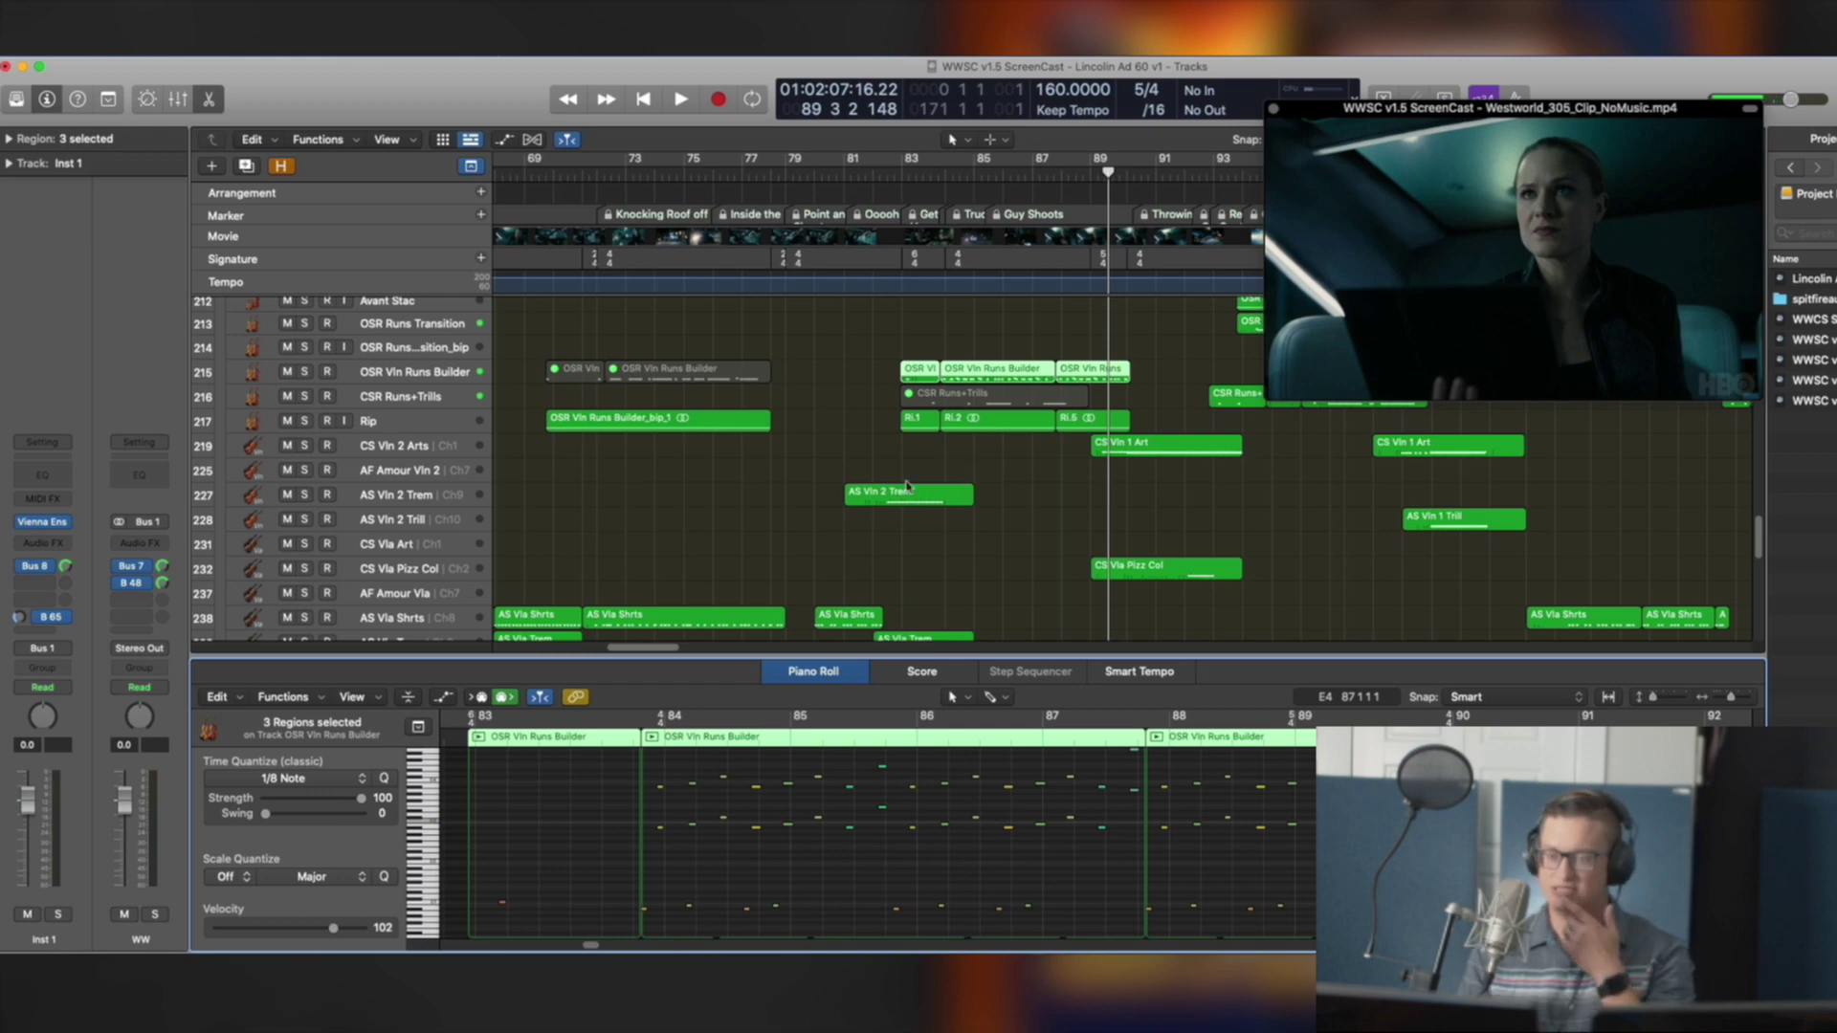
Select the three Rip regions starting at bar 83 and turn solo on
scroll(907, 486, up, 1)
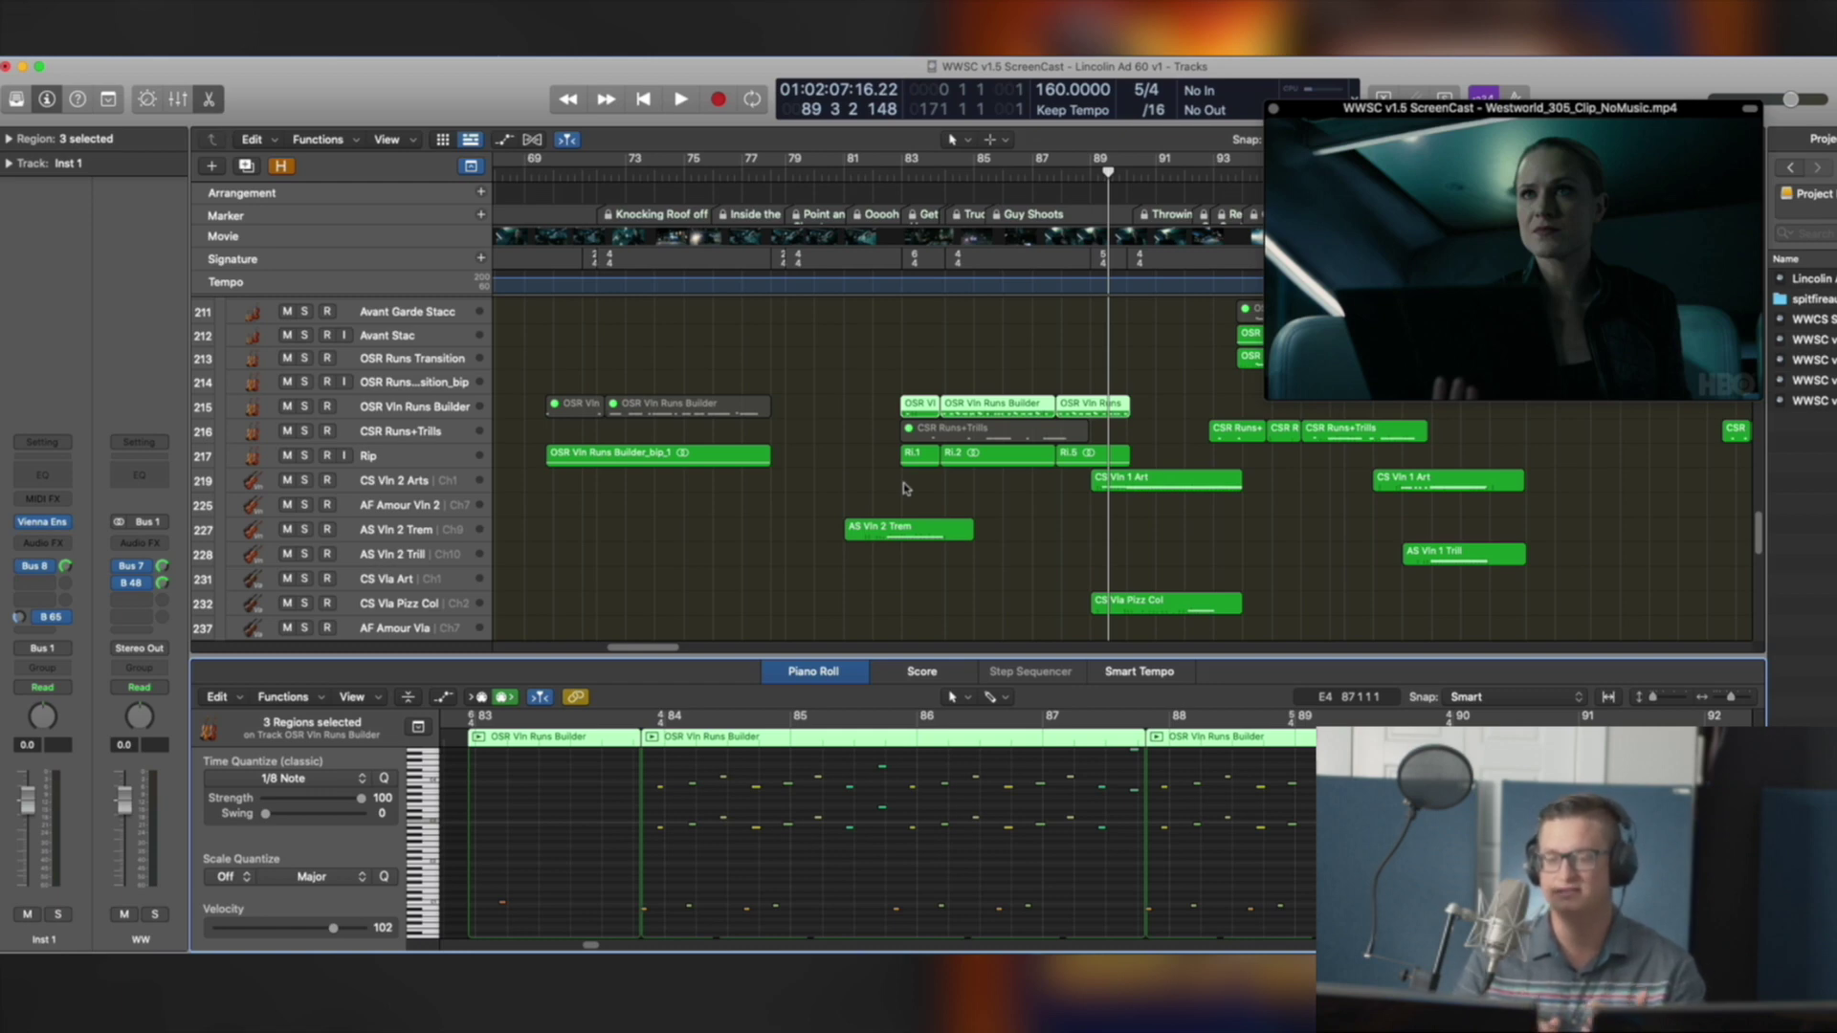
drag(807, 494, 1091, 454)
key(ctrl+s)
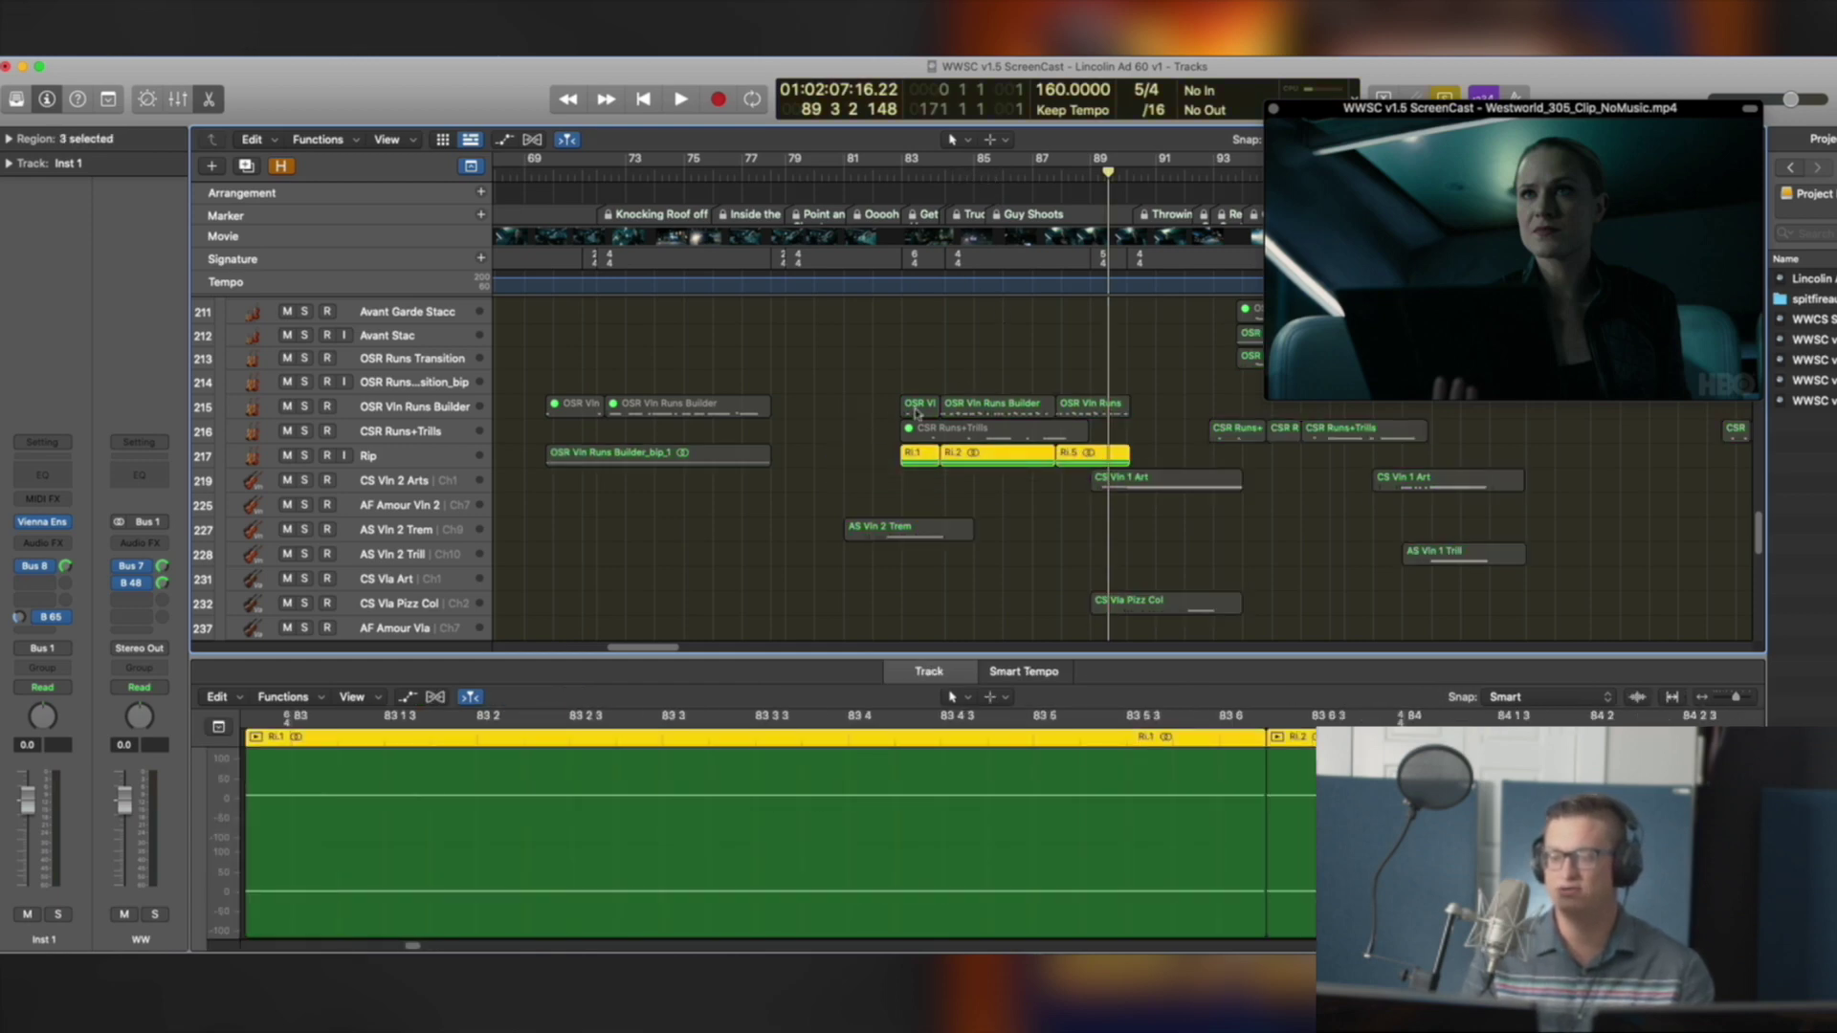
Reselect the three OSR Vln Runs Builder regions, audition them soloed from bar 85 to bar 86, and turn solo off
drag(882, 421, 1139, 400)
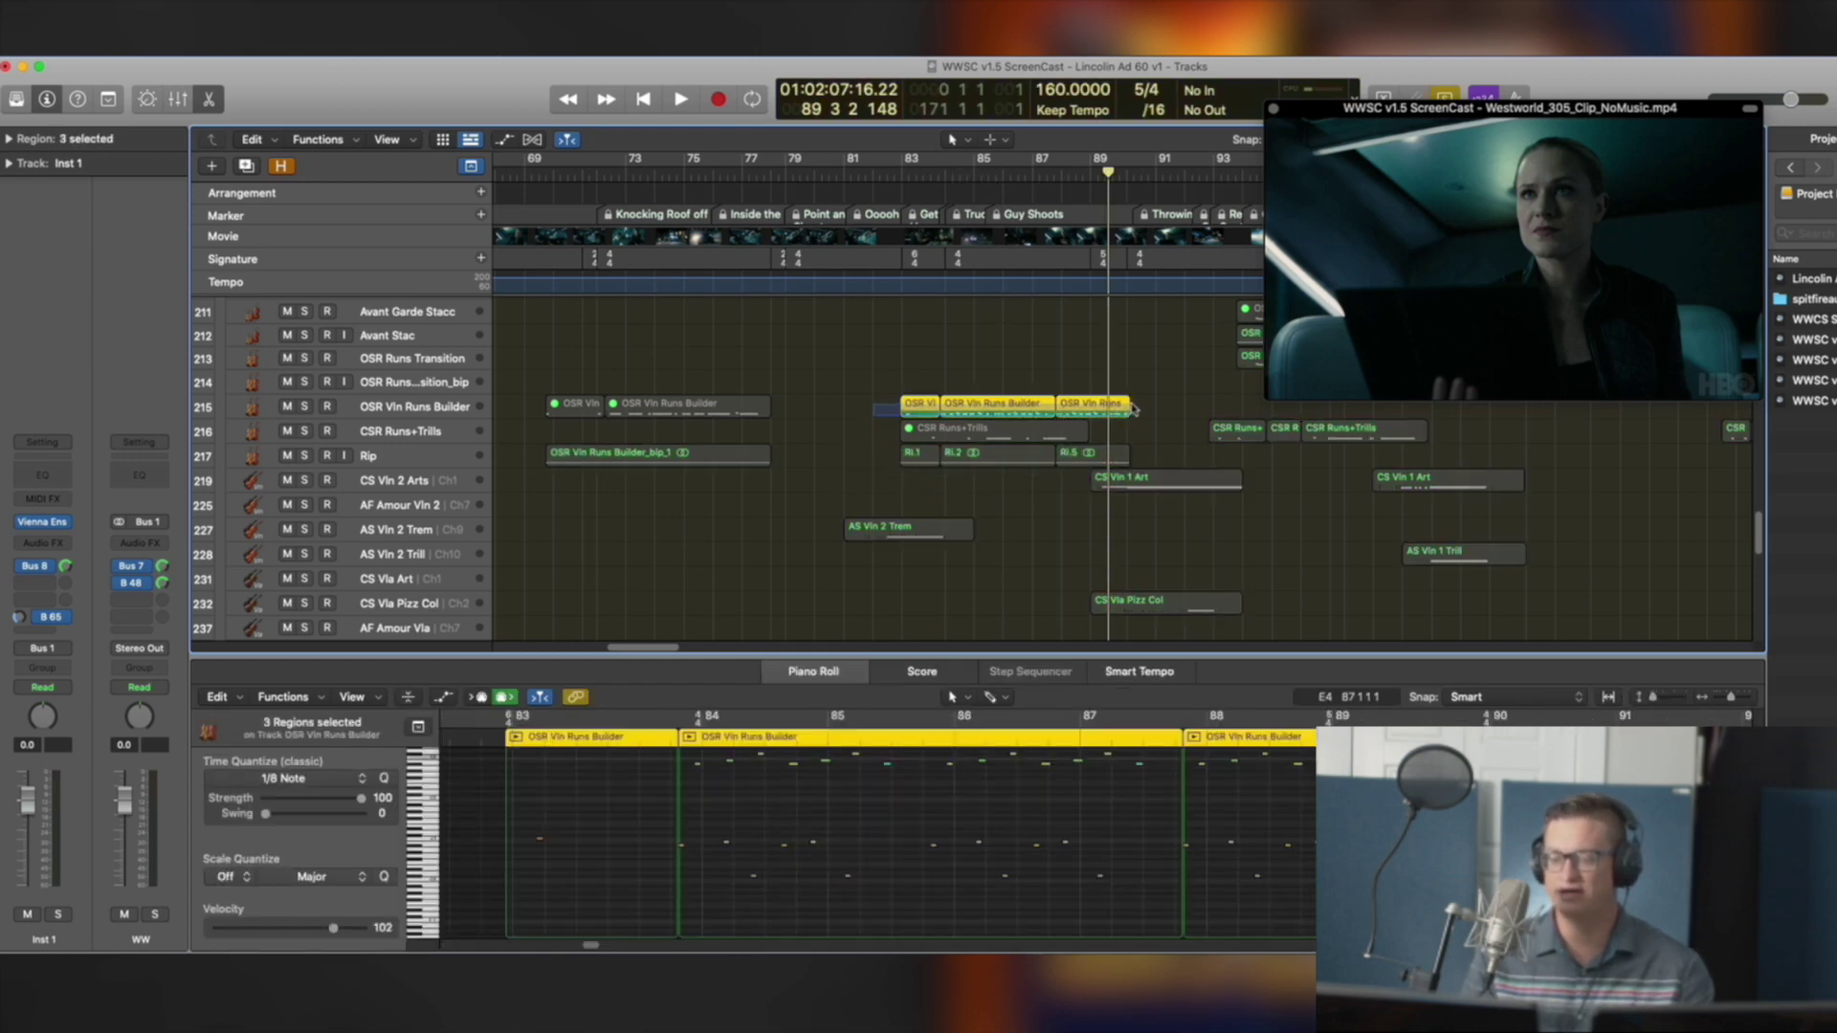
click(859, 737)
key(space)
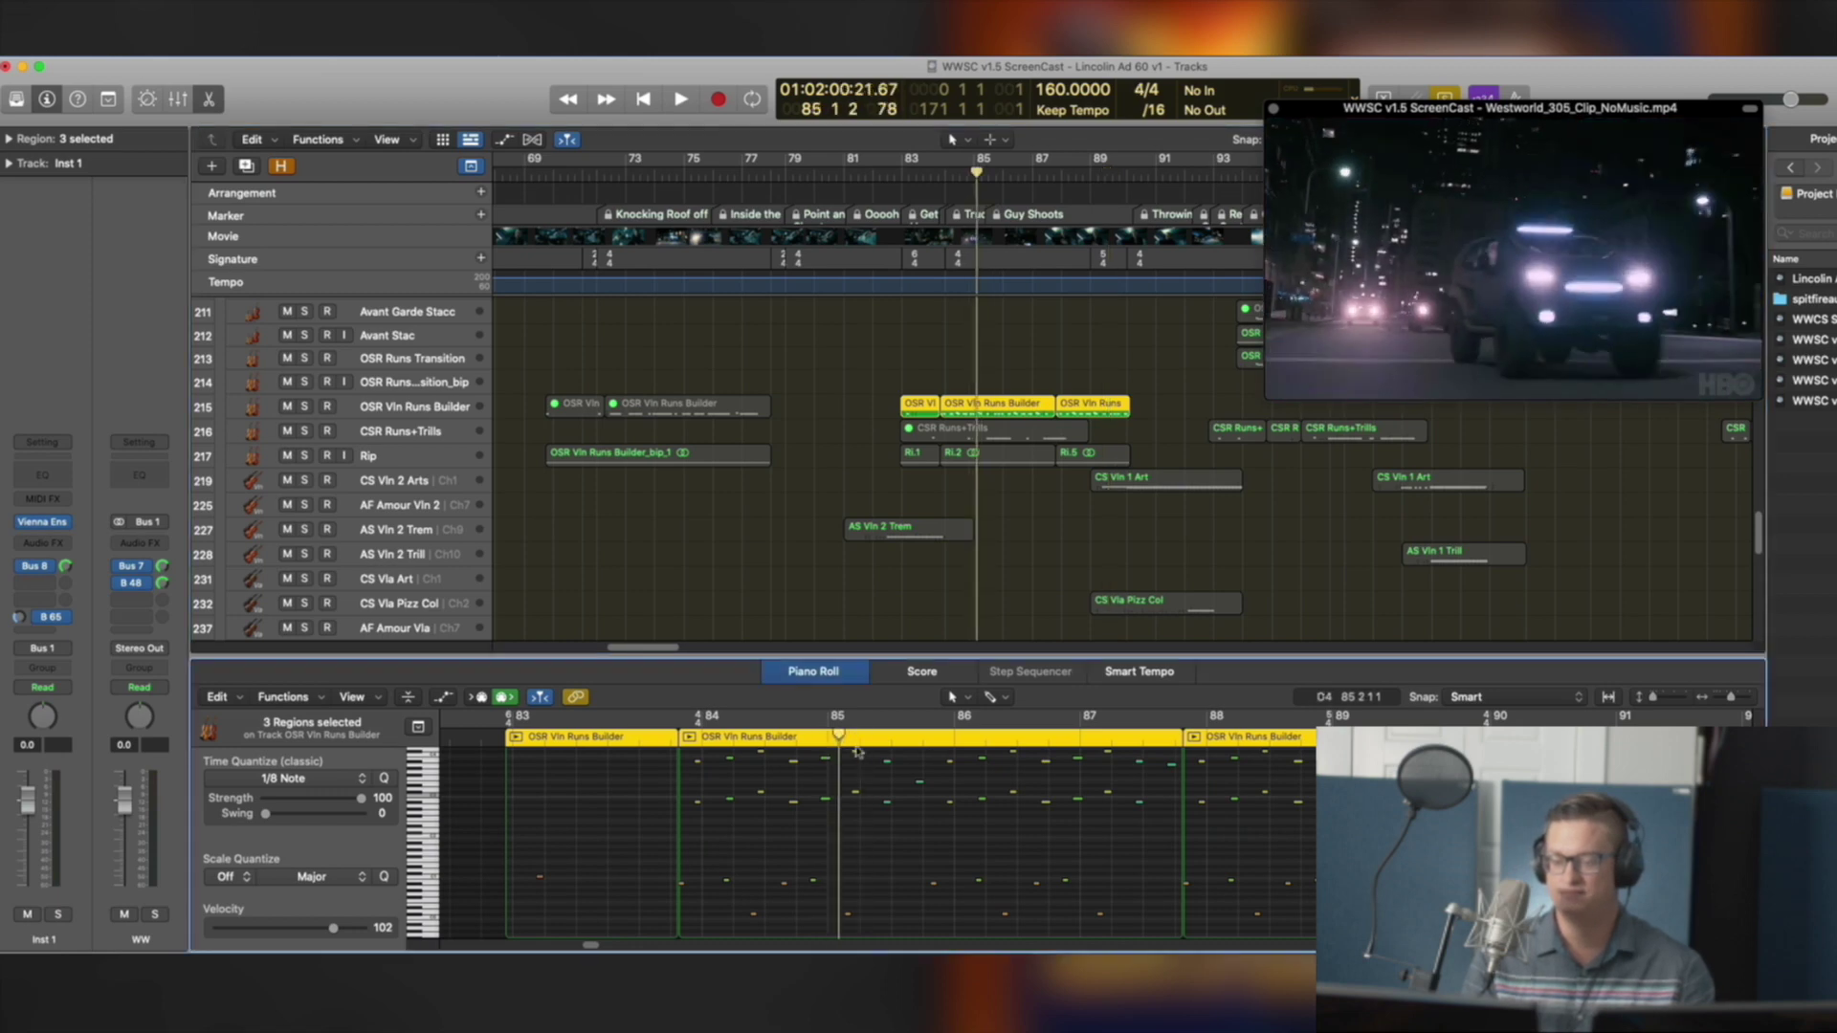
key(space)
key(ctrl+s)
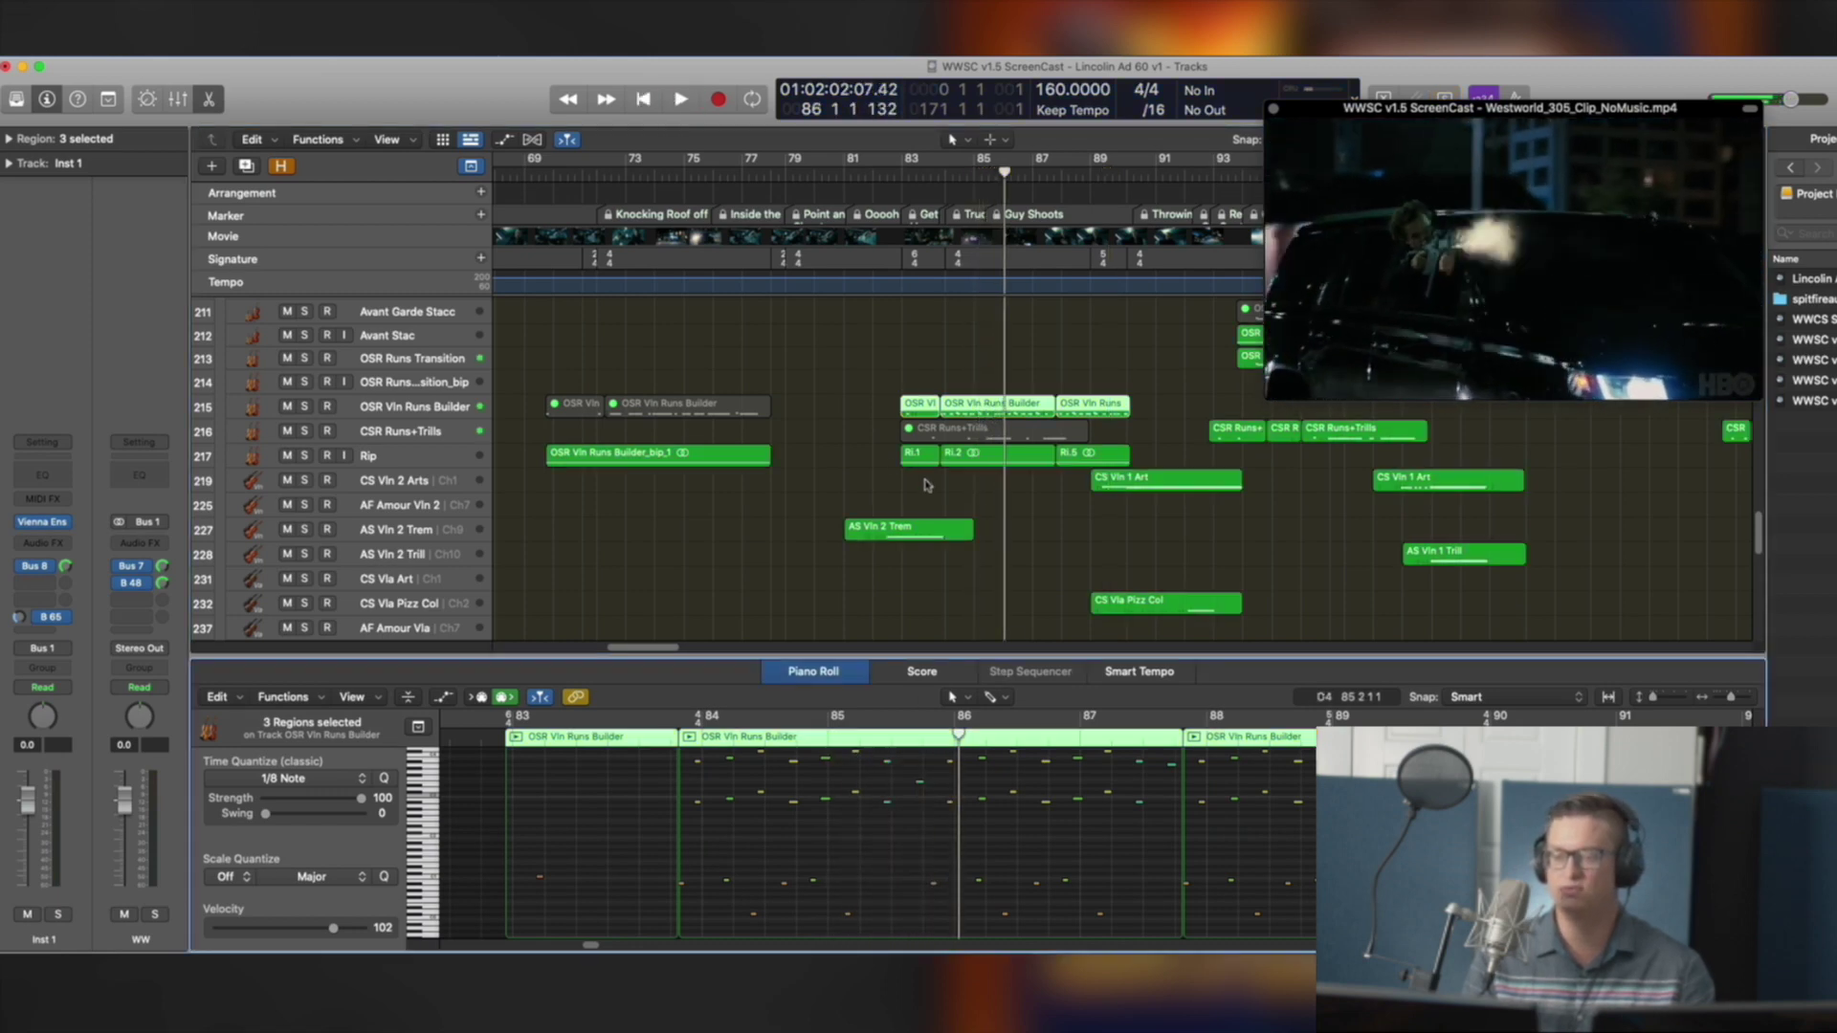
Solo the three Rip regions on track 217, examine their waveforms, and audition them up to bar 86
drag(870, 454, 1134, 463)
key(ctrl+s)
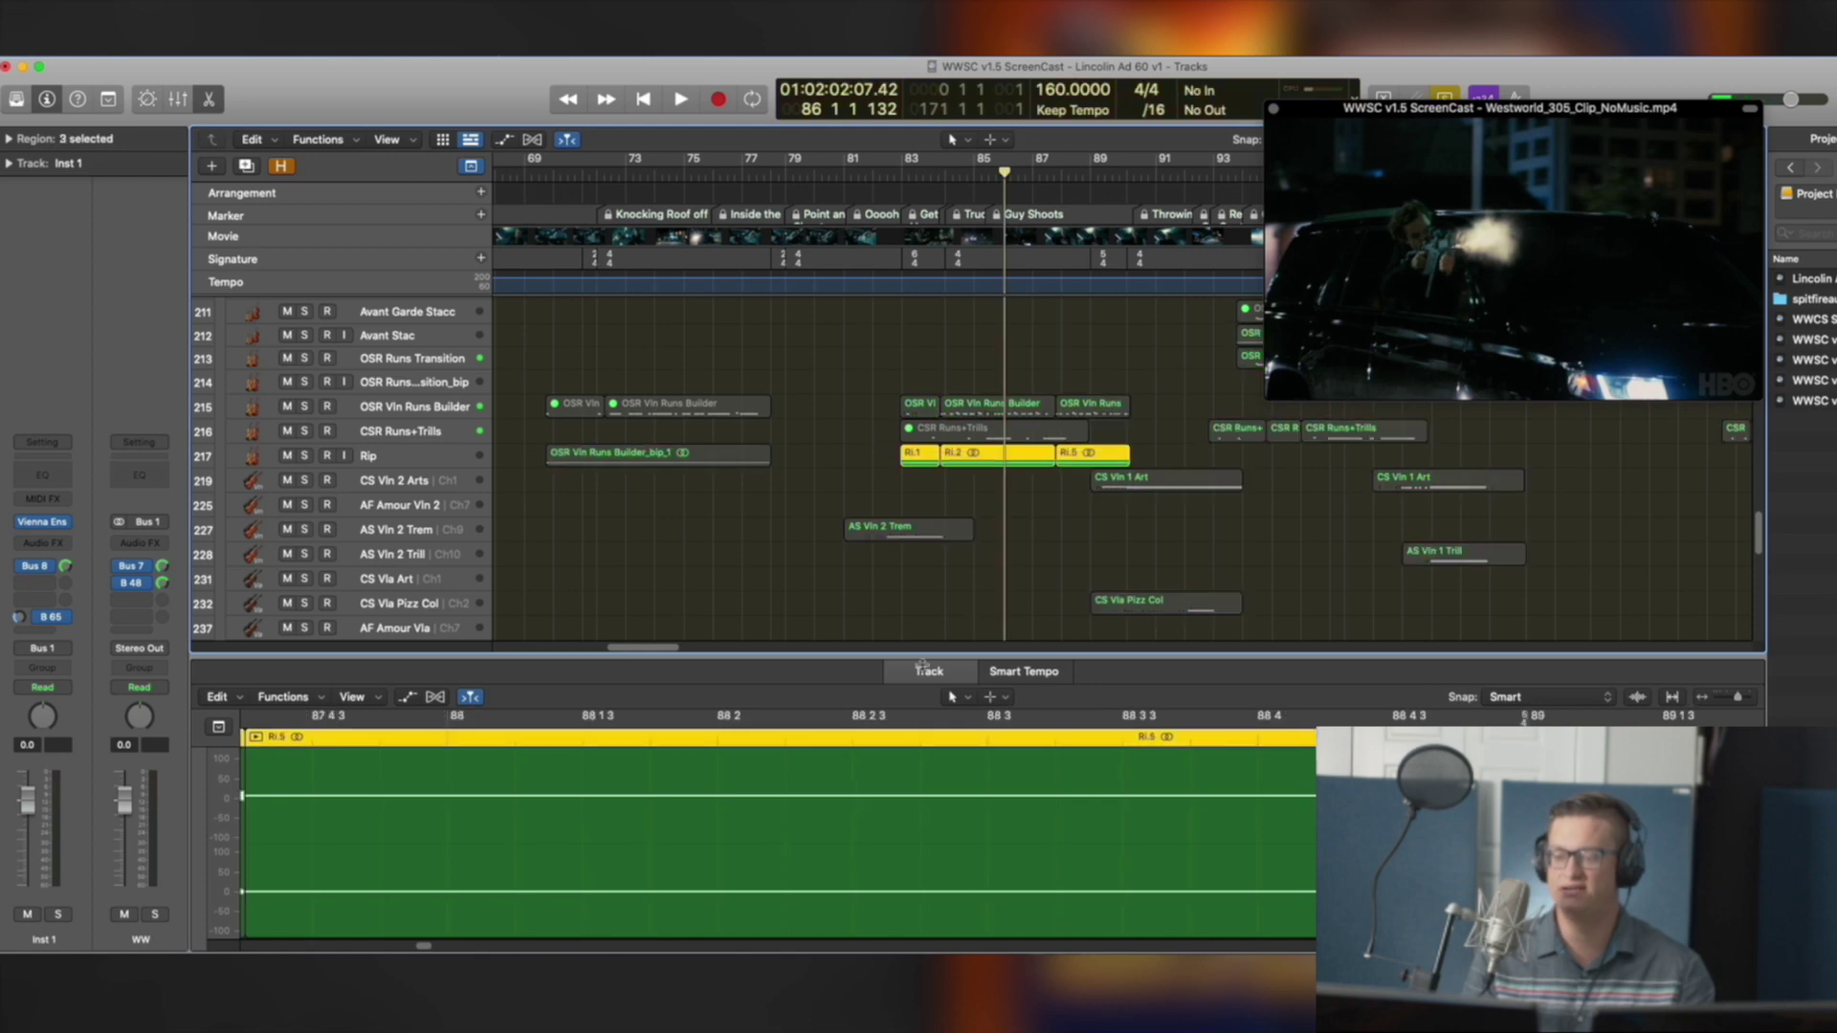
drag(874, 407, 1225, 505)
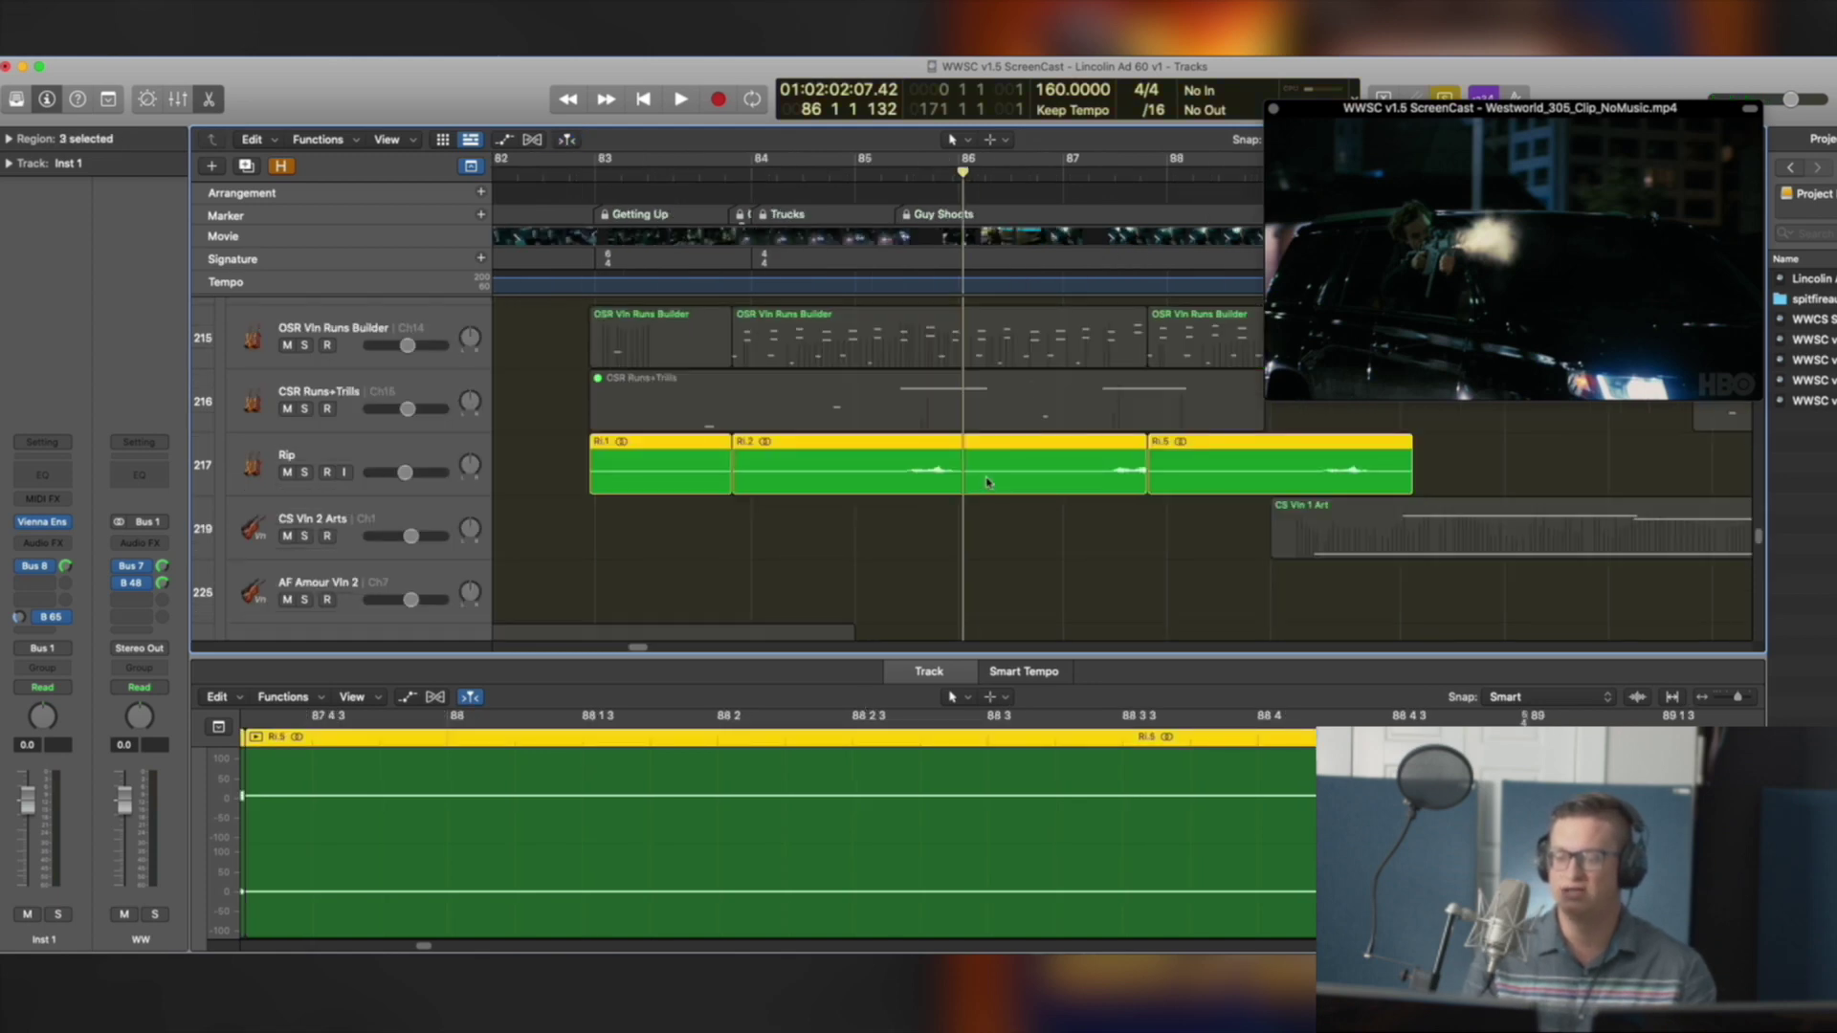
click(897, 803)
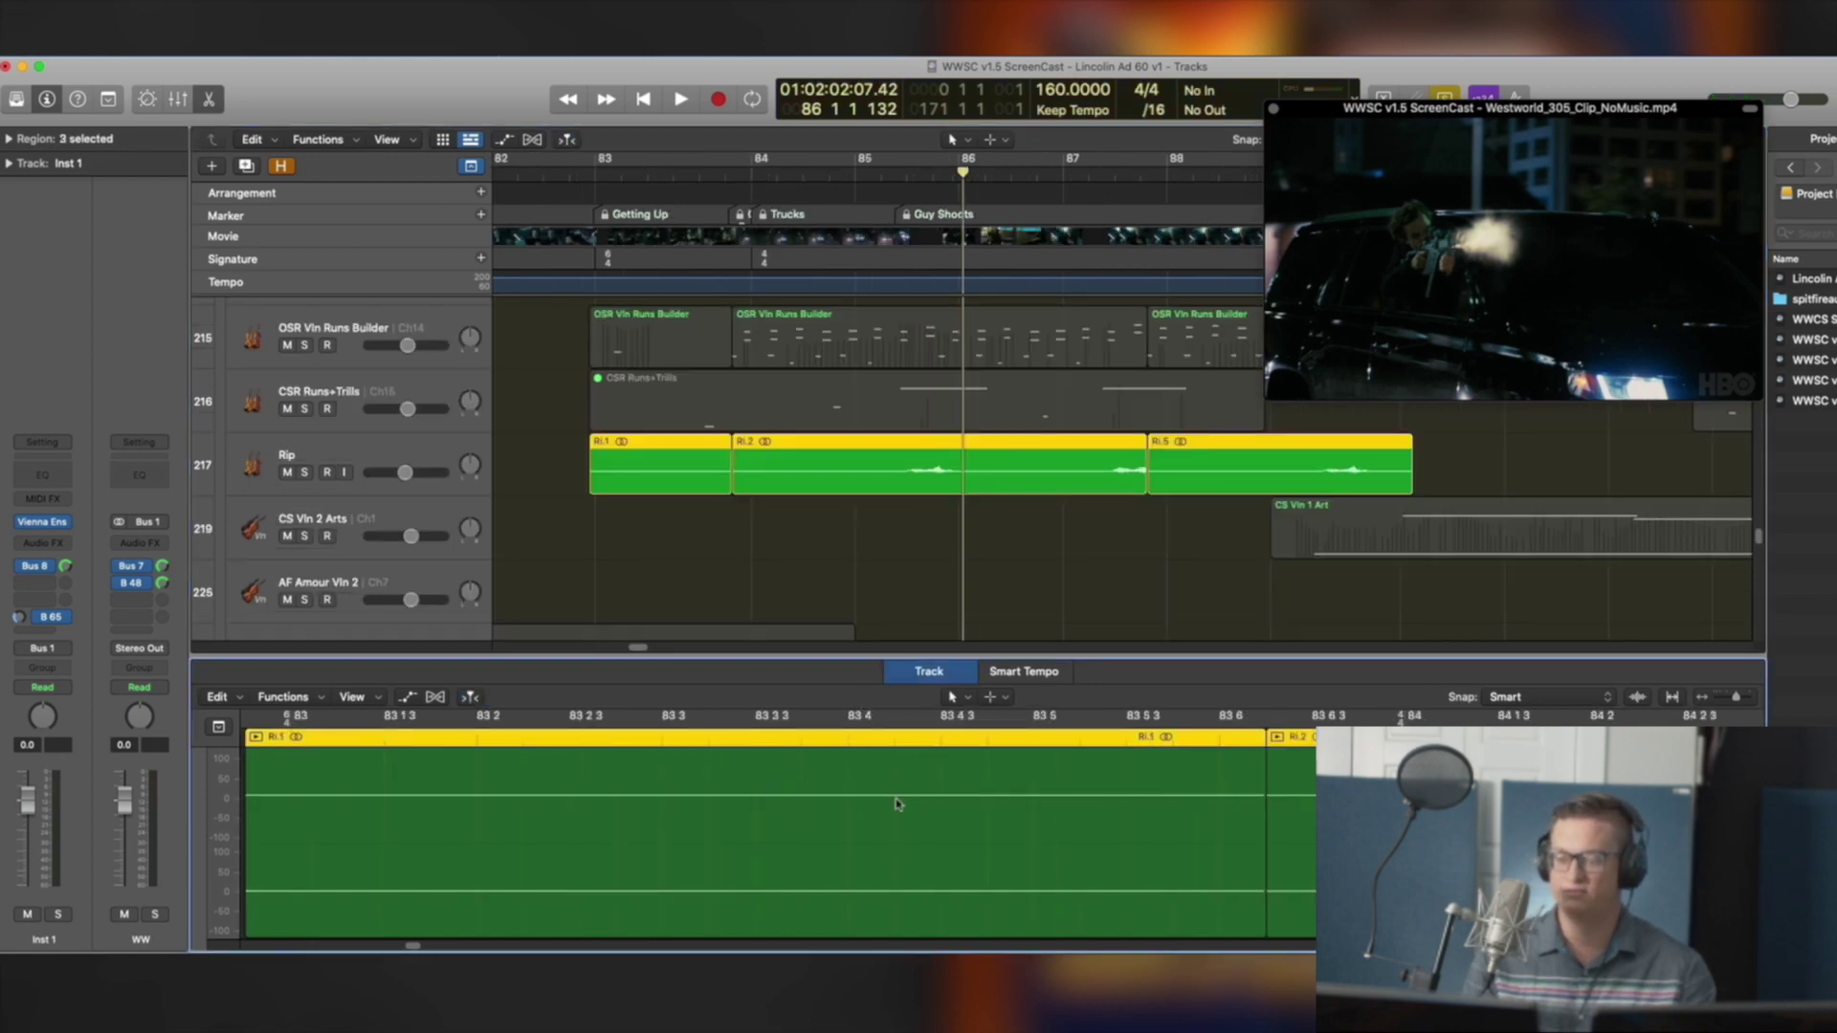
ctrl+alt+click(969, 826)
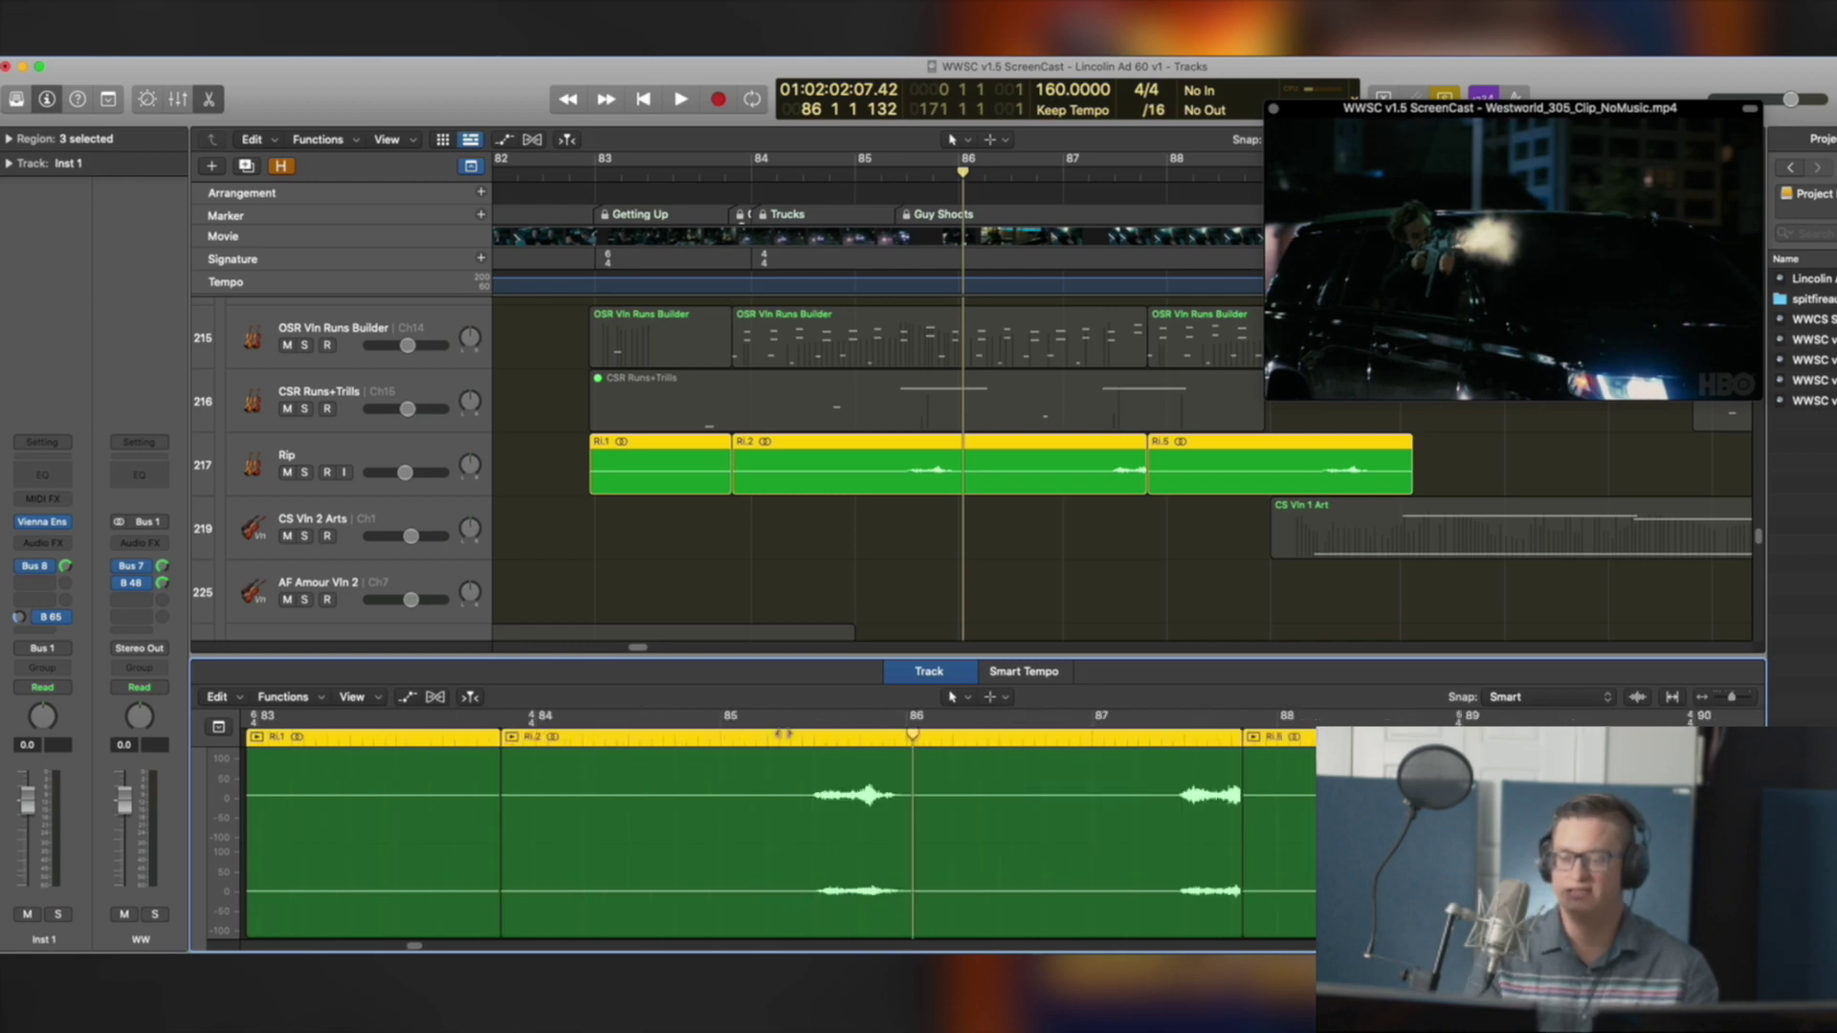
key(space)
key(space)
ctrl+alt+click(552, 323)
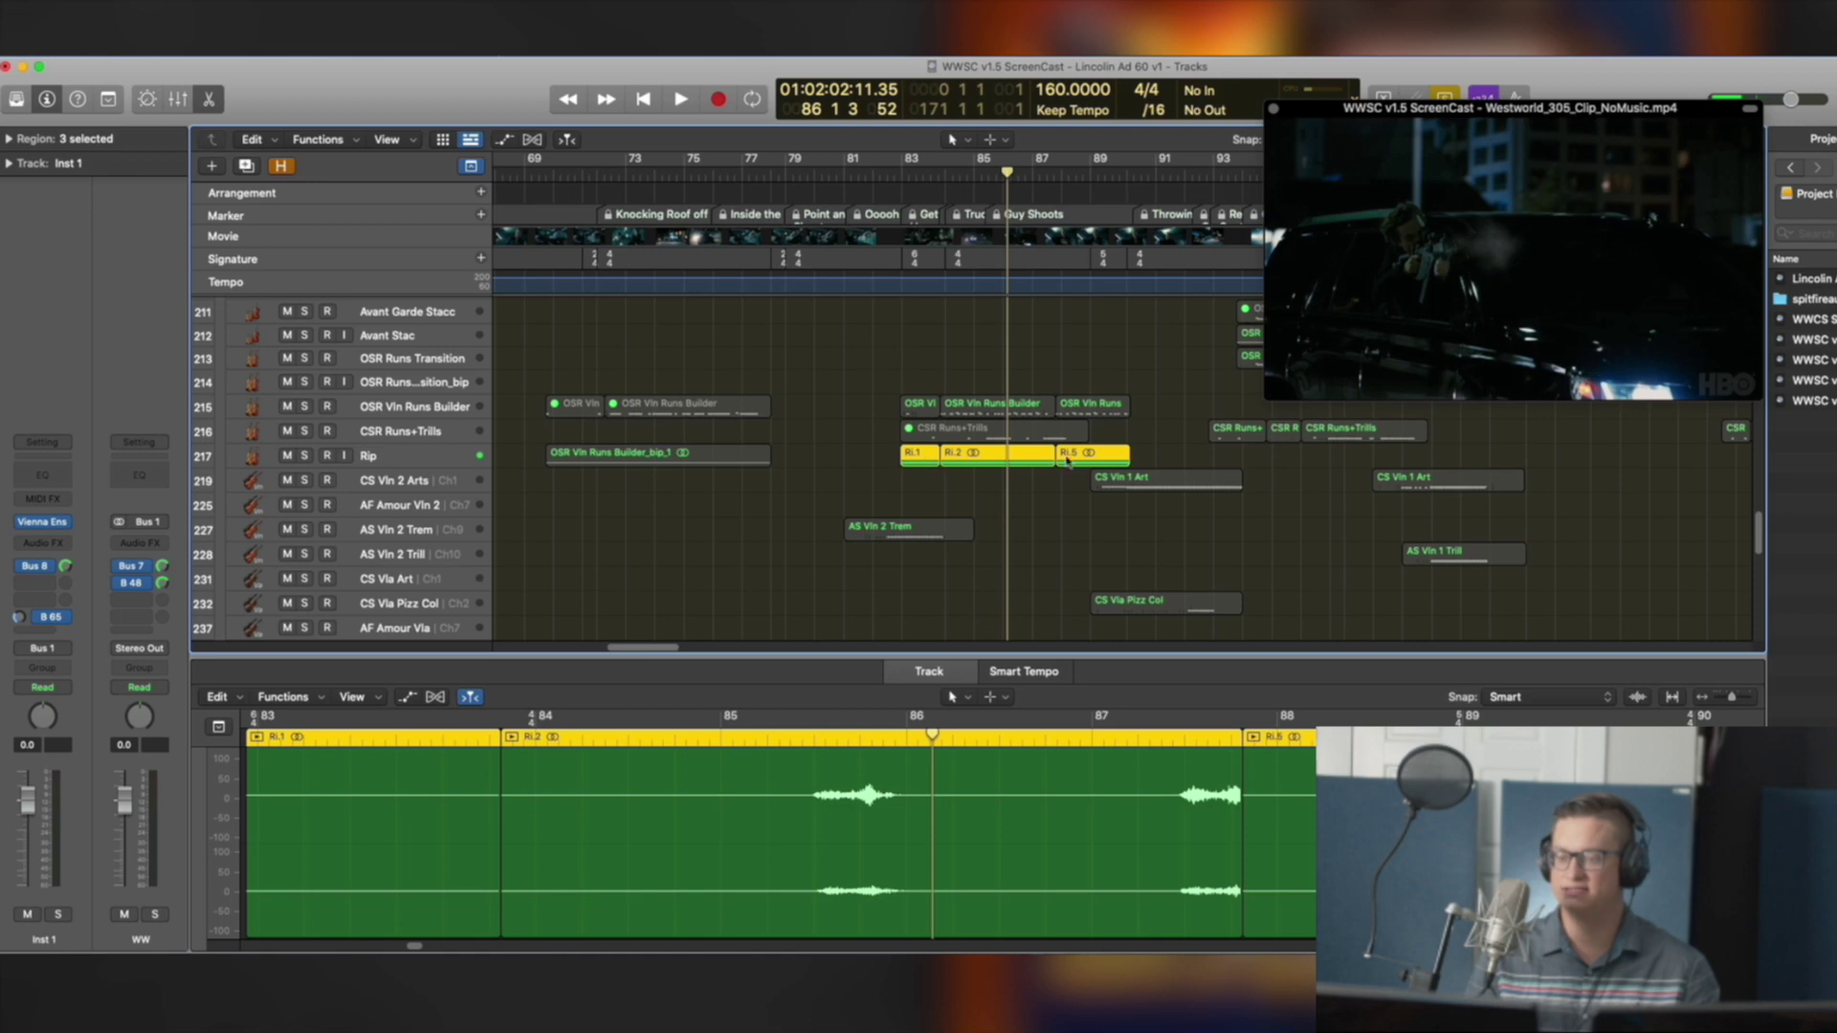
Select the OSR Vln Runs Builder, CSR Runs+Trills and Rip regions from bar 83 and audition them together soloed through bar 89
drag(1024, 446, 1134, 394)
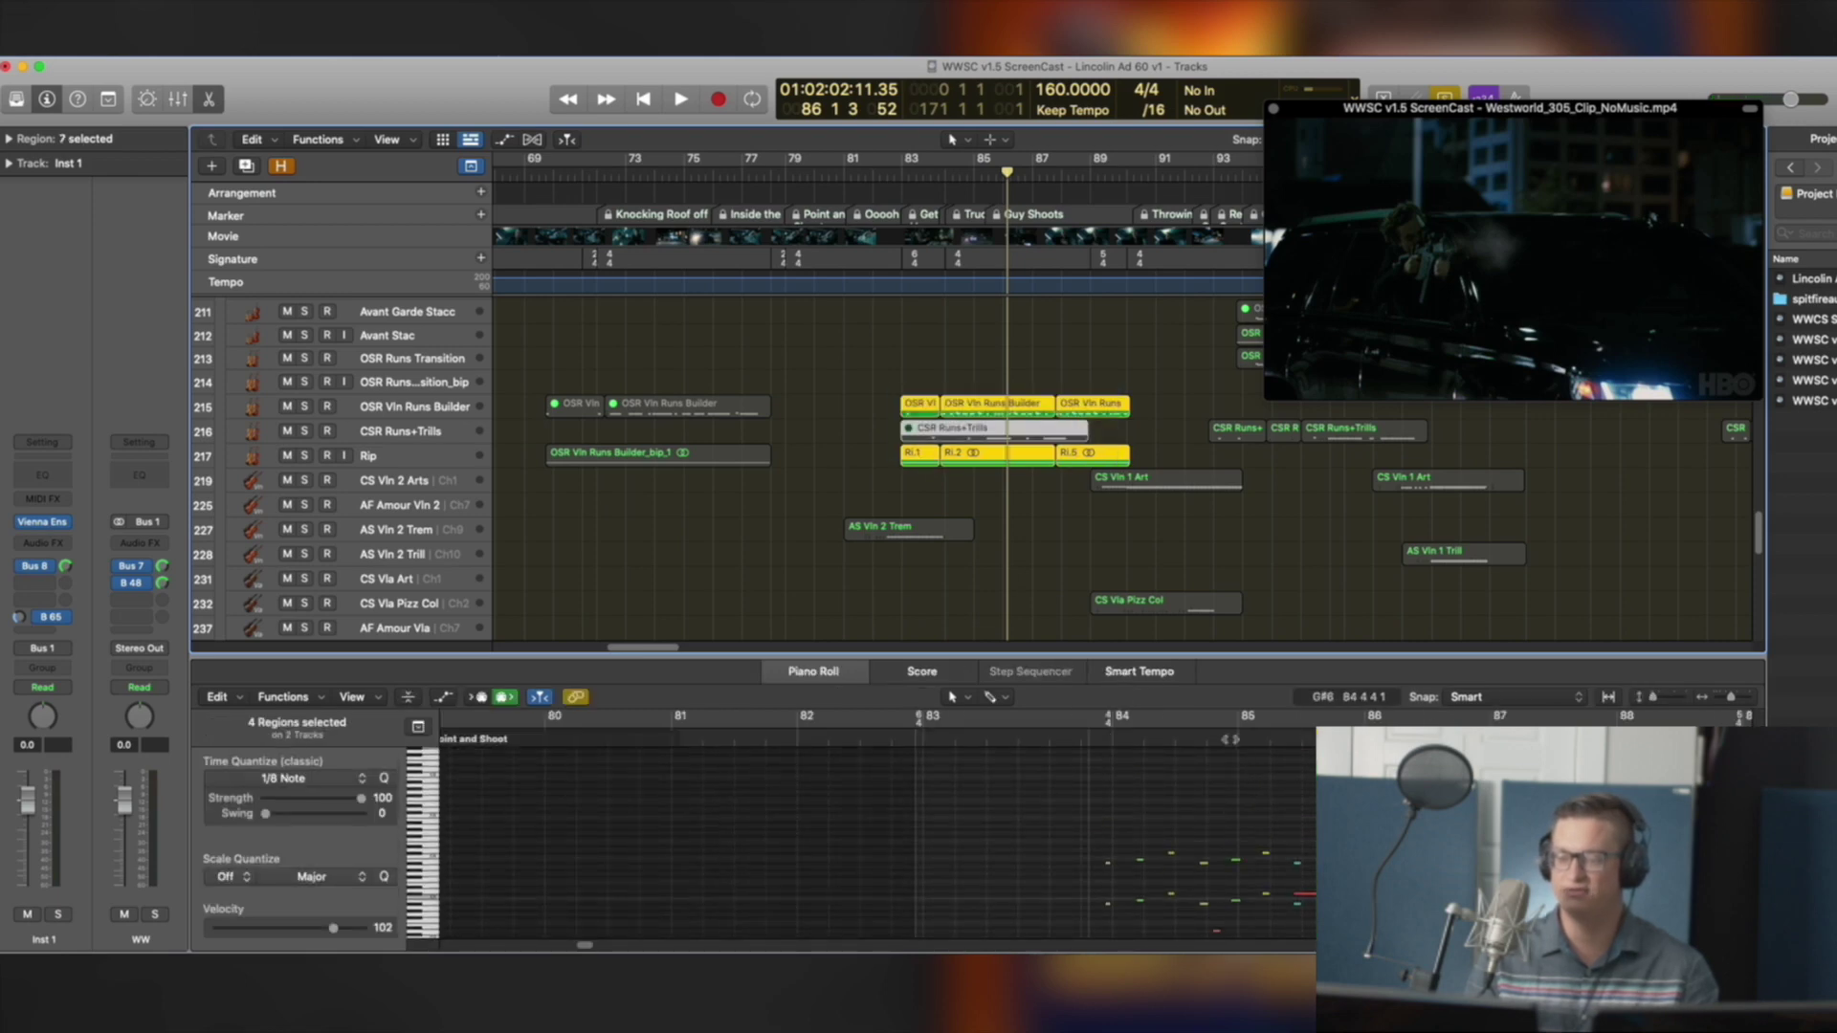
key(space)
scroll(1221, 443, down, 5)
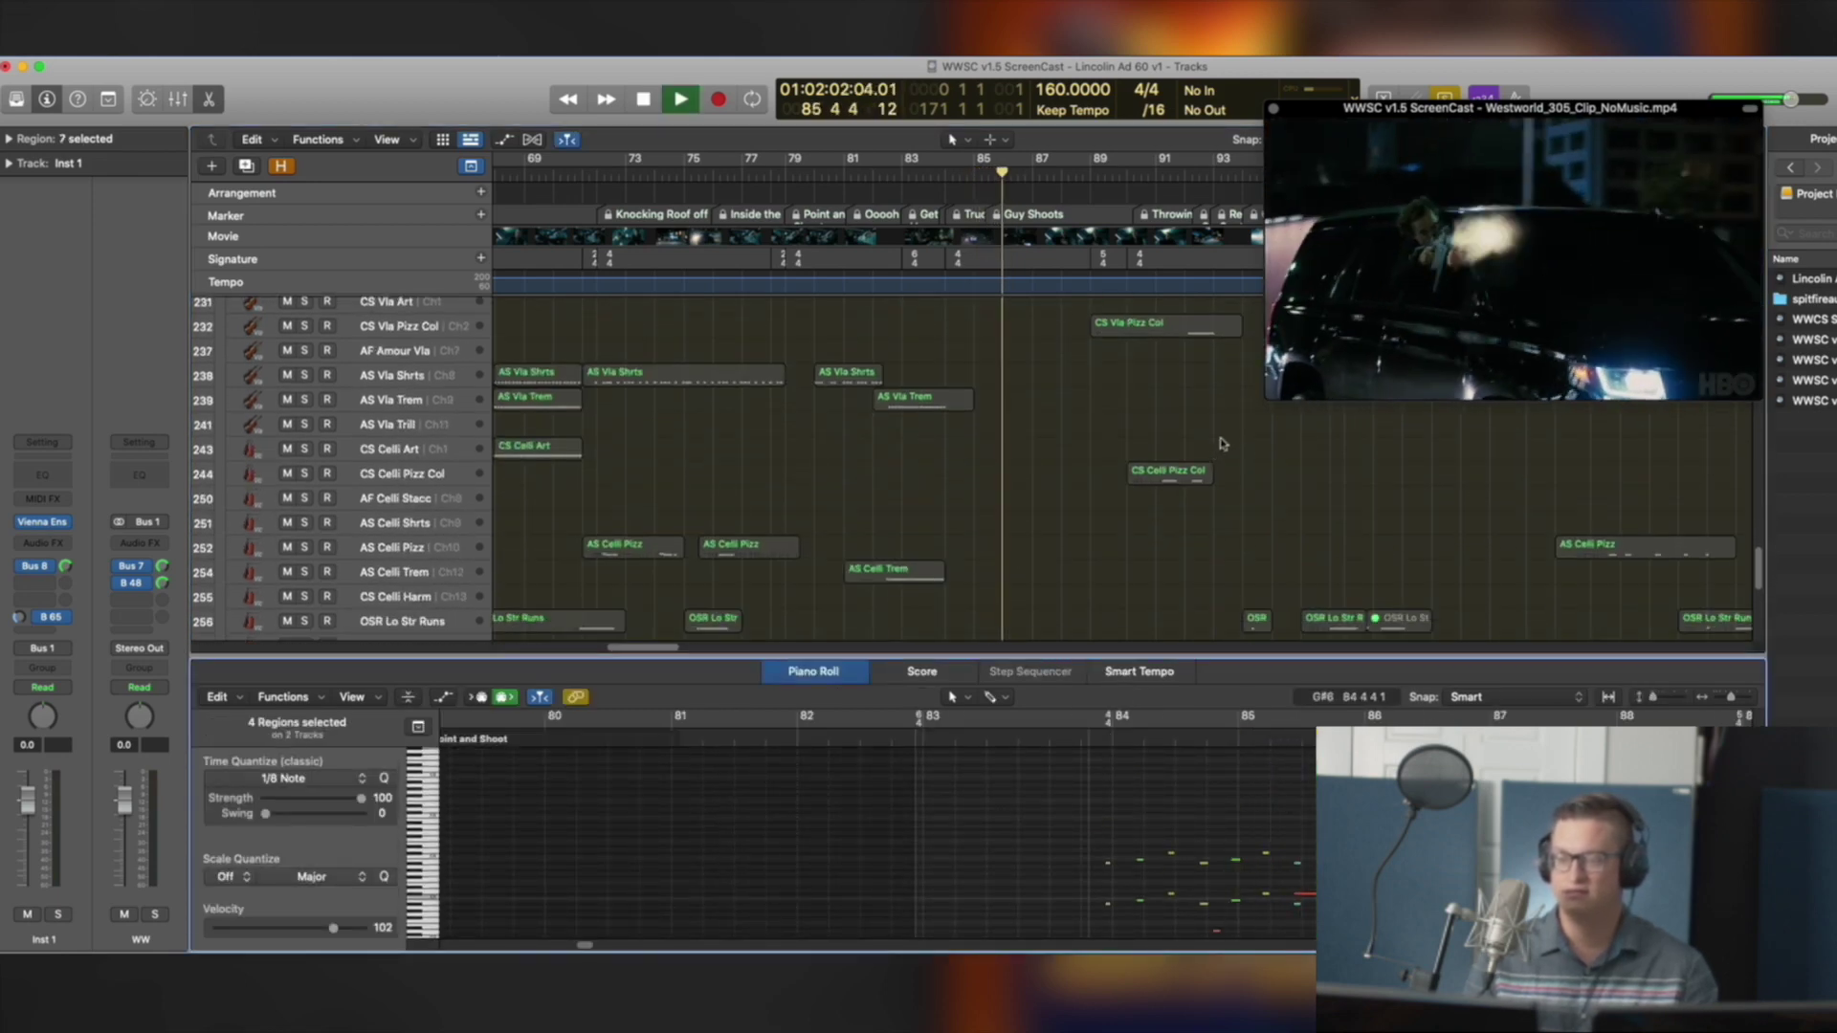
scroll(1139, 421, up, 3)
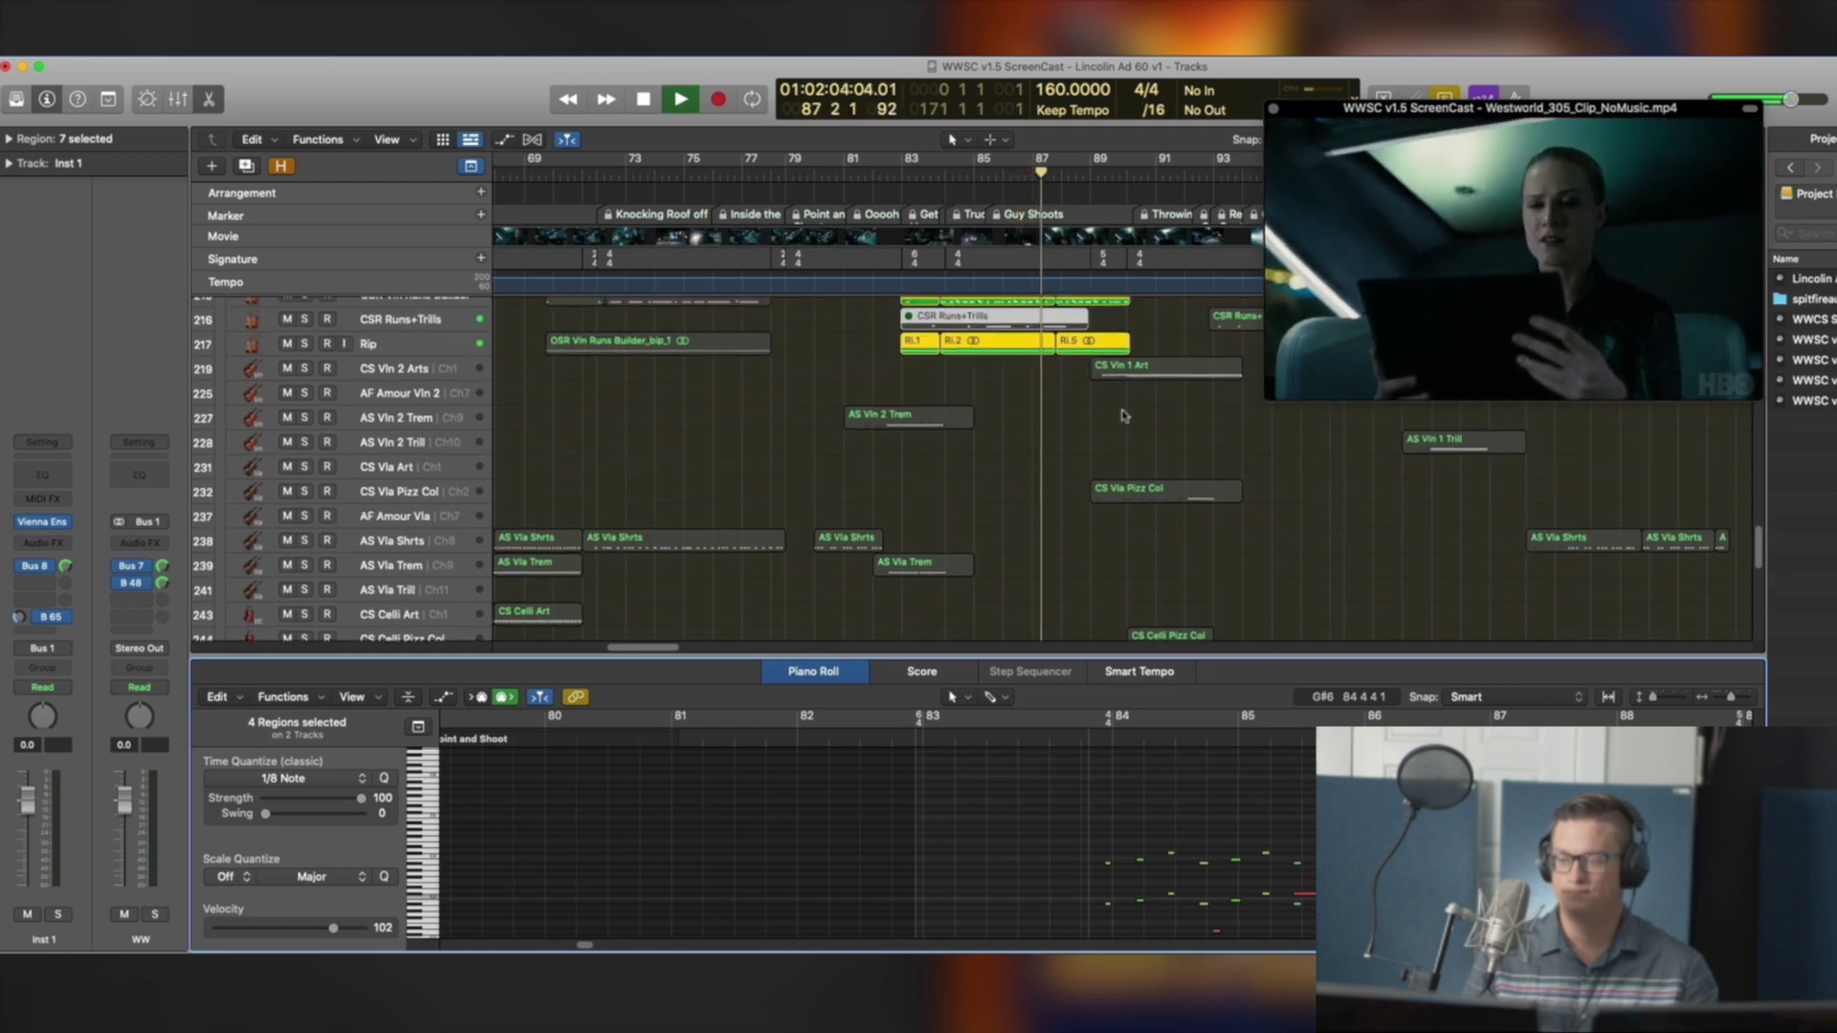
scroll(1017, 405, up, 2)
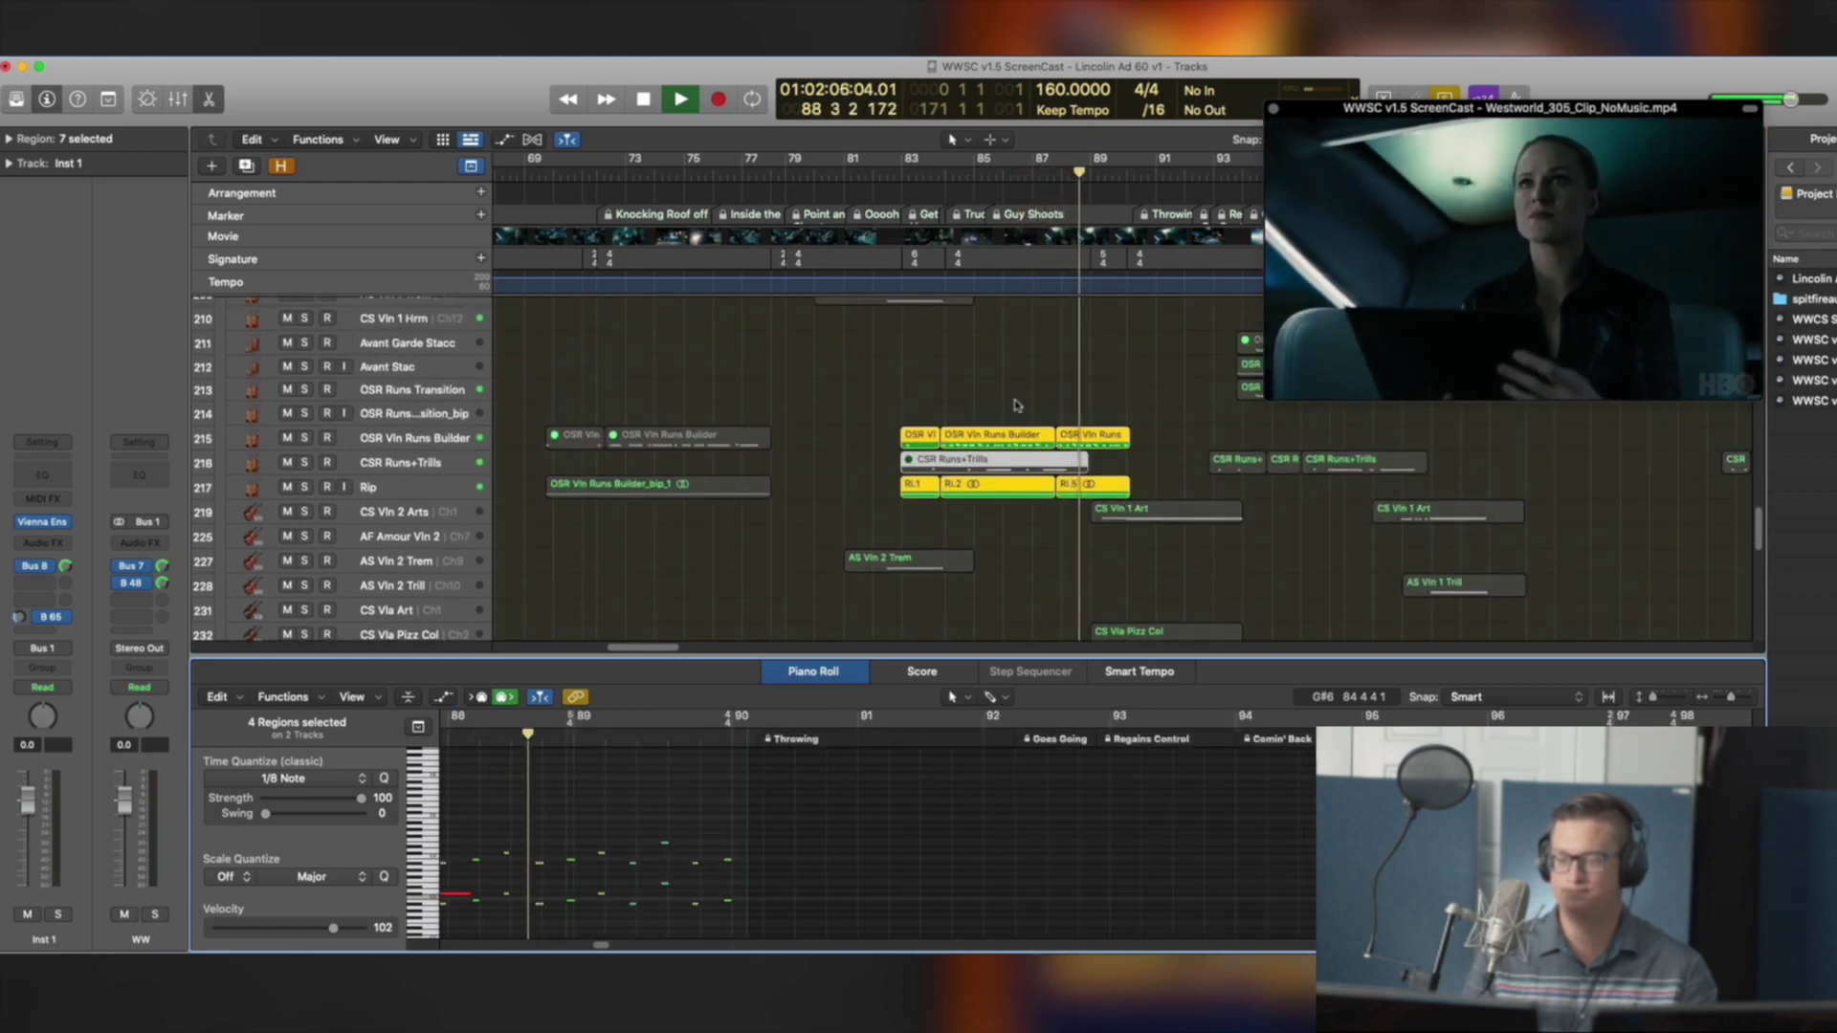
scroll(1016, 404, up, 3)
scroll(1053, 412, down, 2)
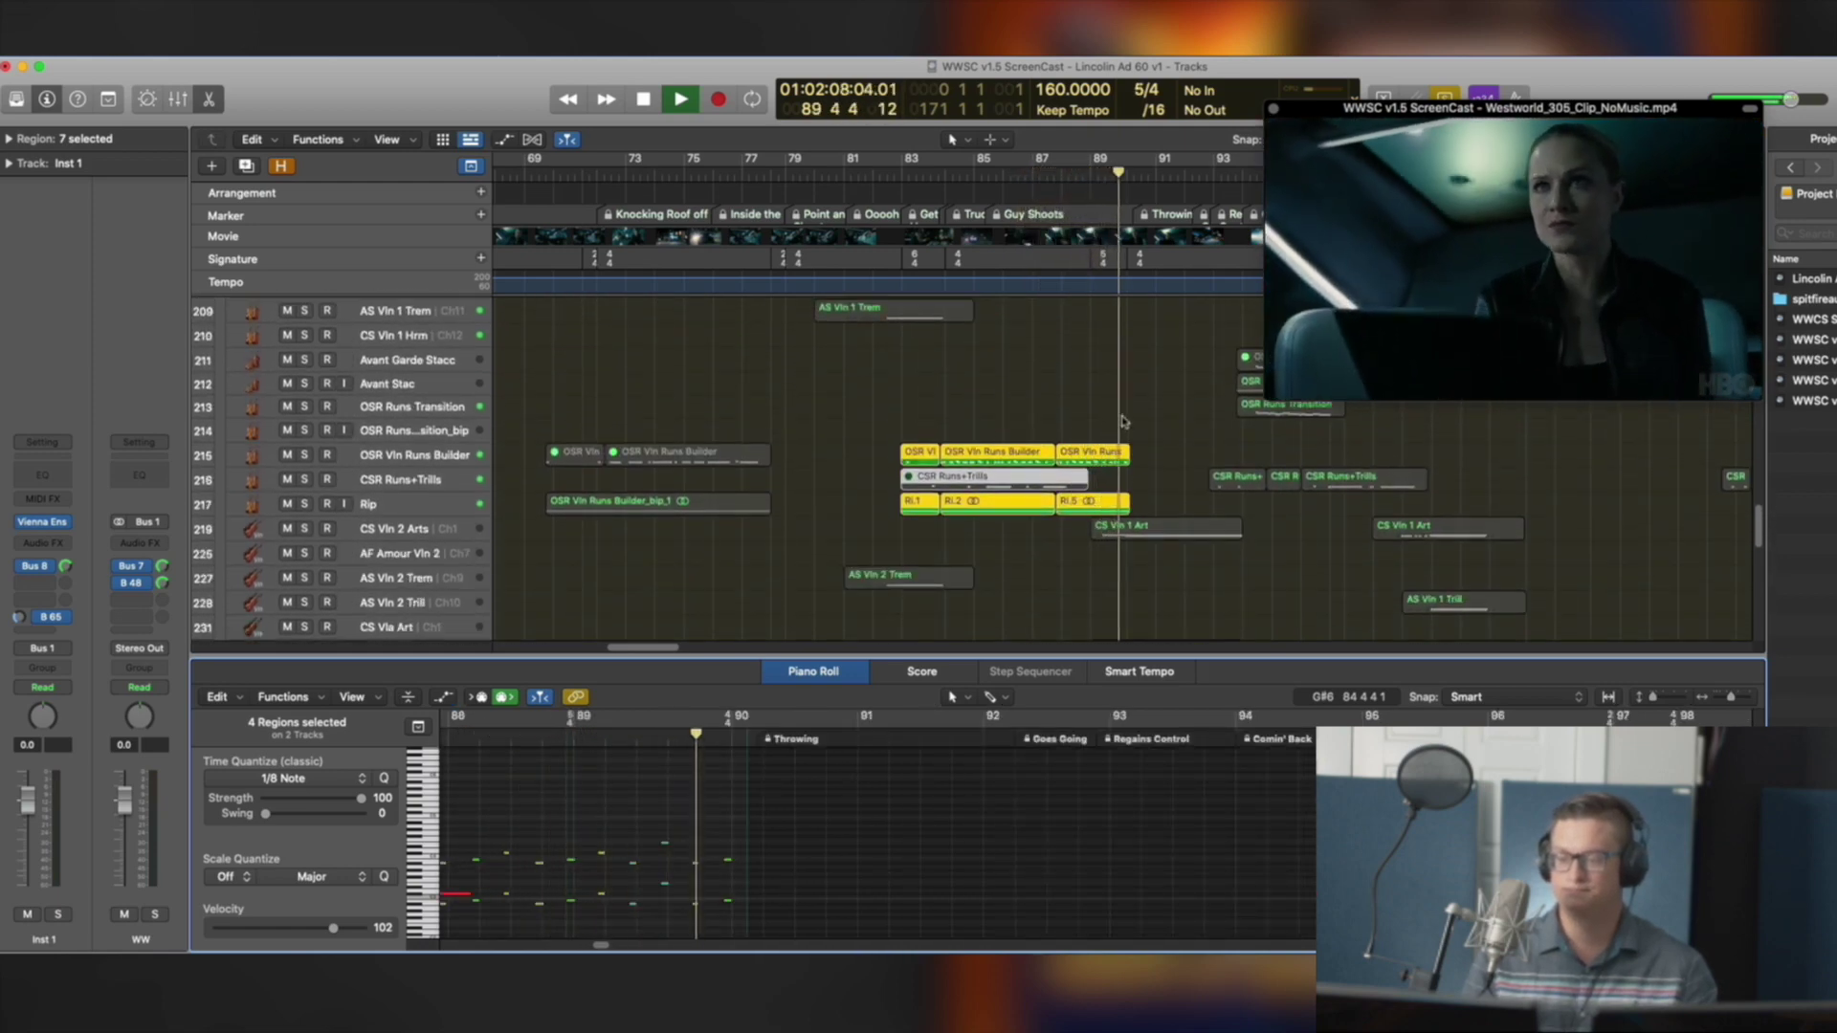
key(space)
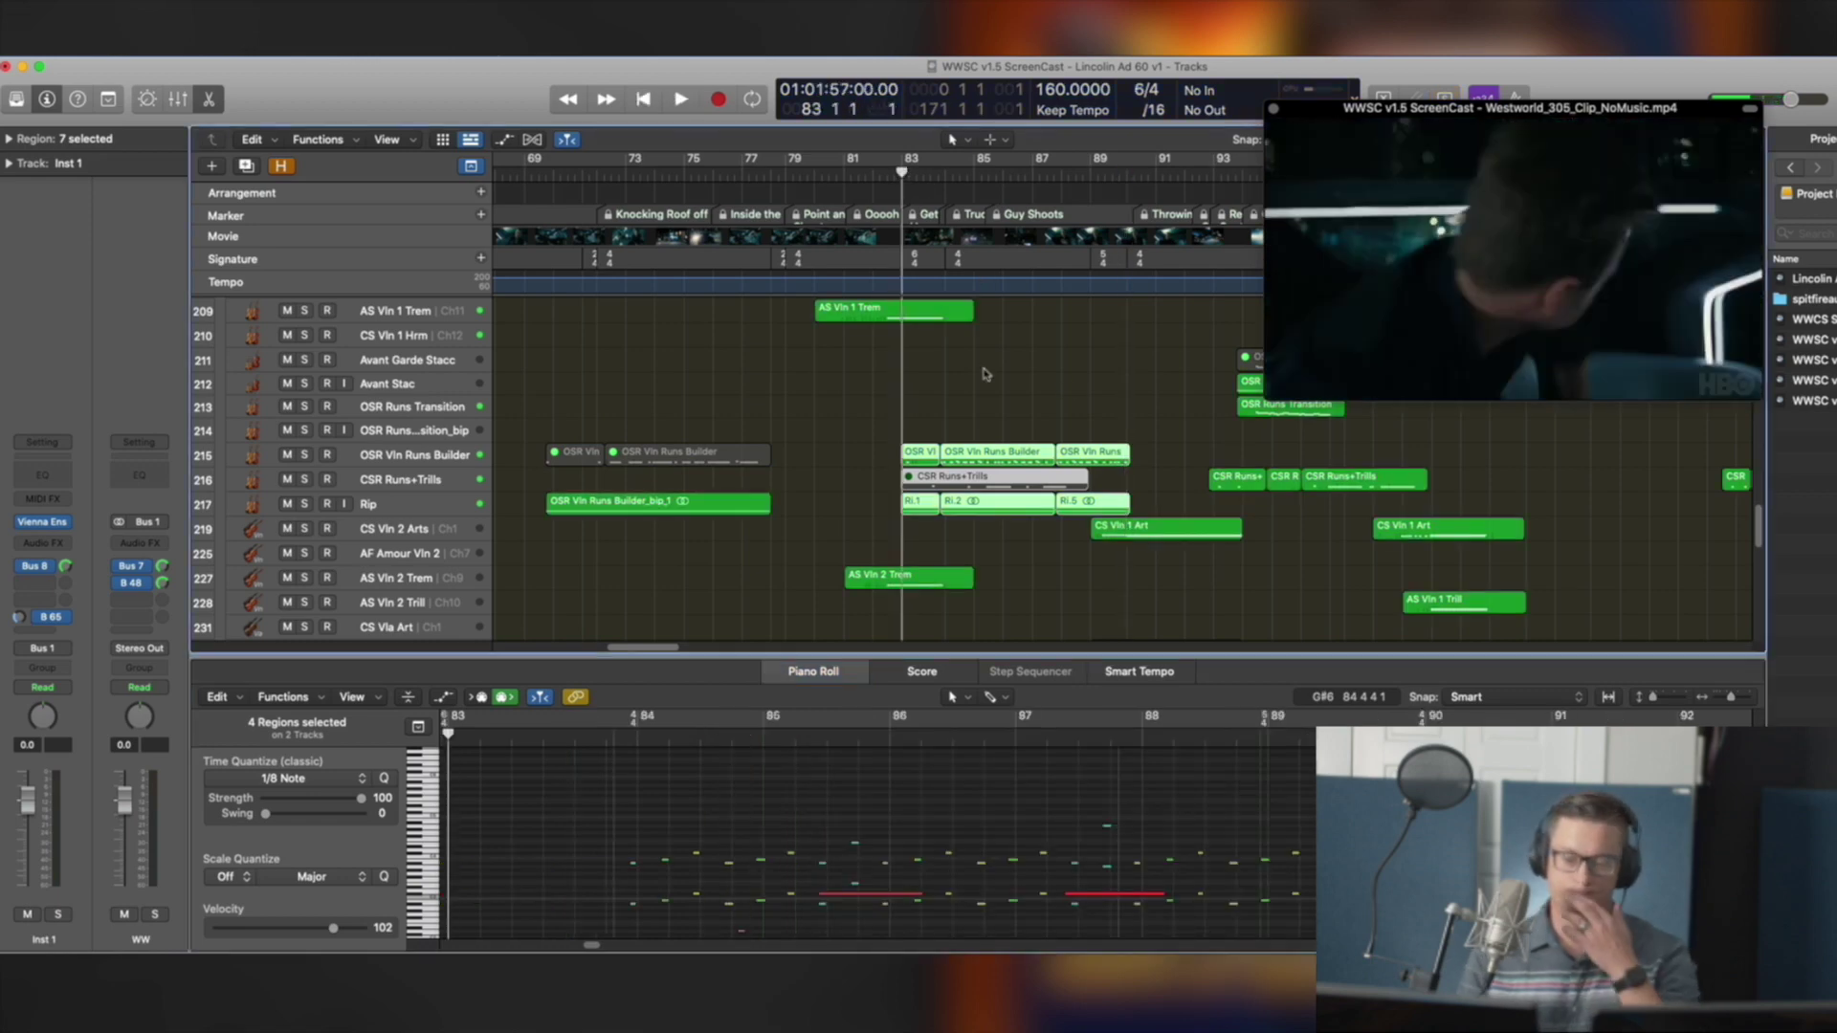
Select the HWW NatMin woodwind region at bar 84 and audition it within the full mix from the end of bar 83 to bar 88
scroll(986, 373, up, 3)
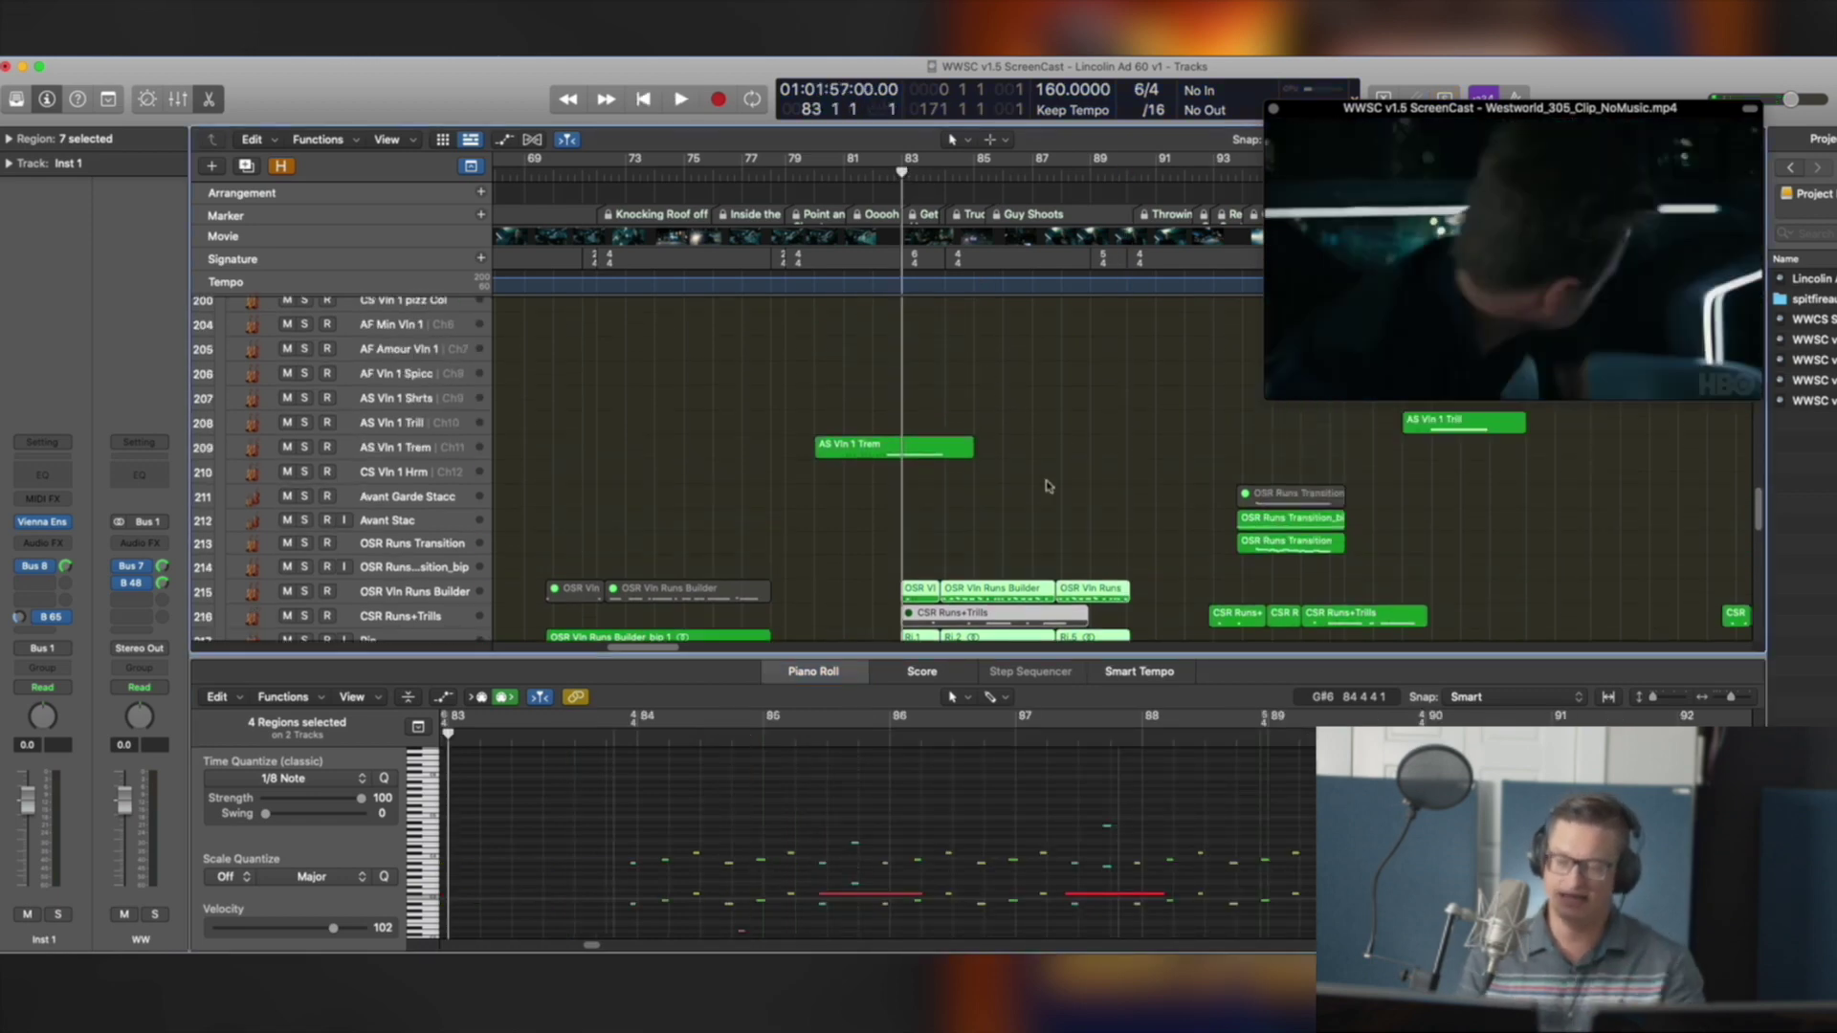
scroll(1049, 486, up, 10)
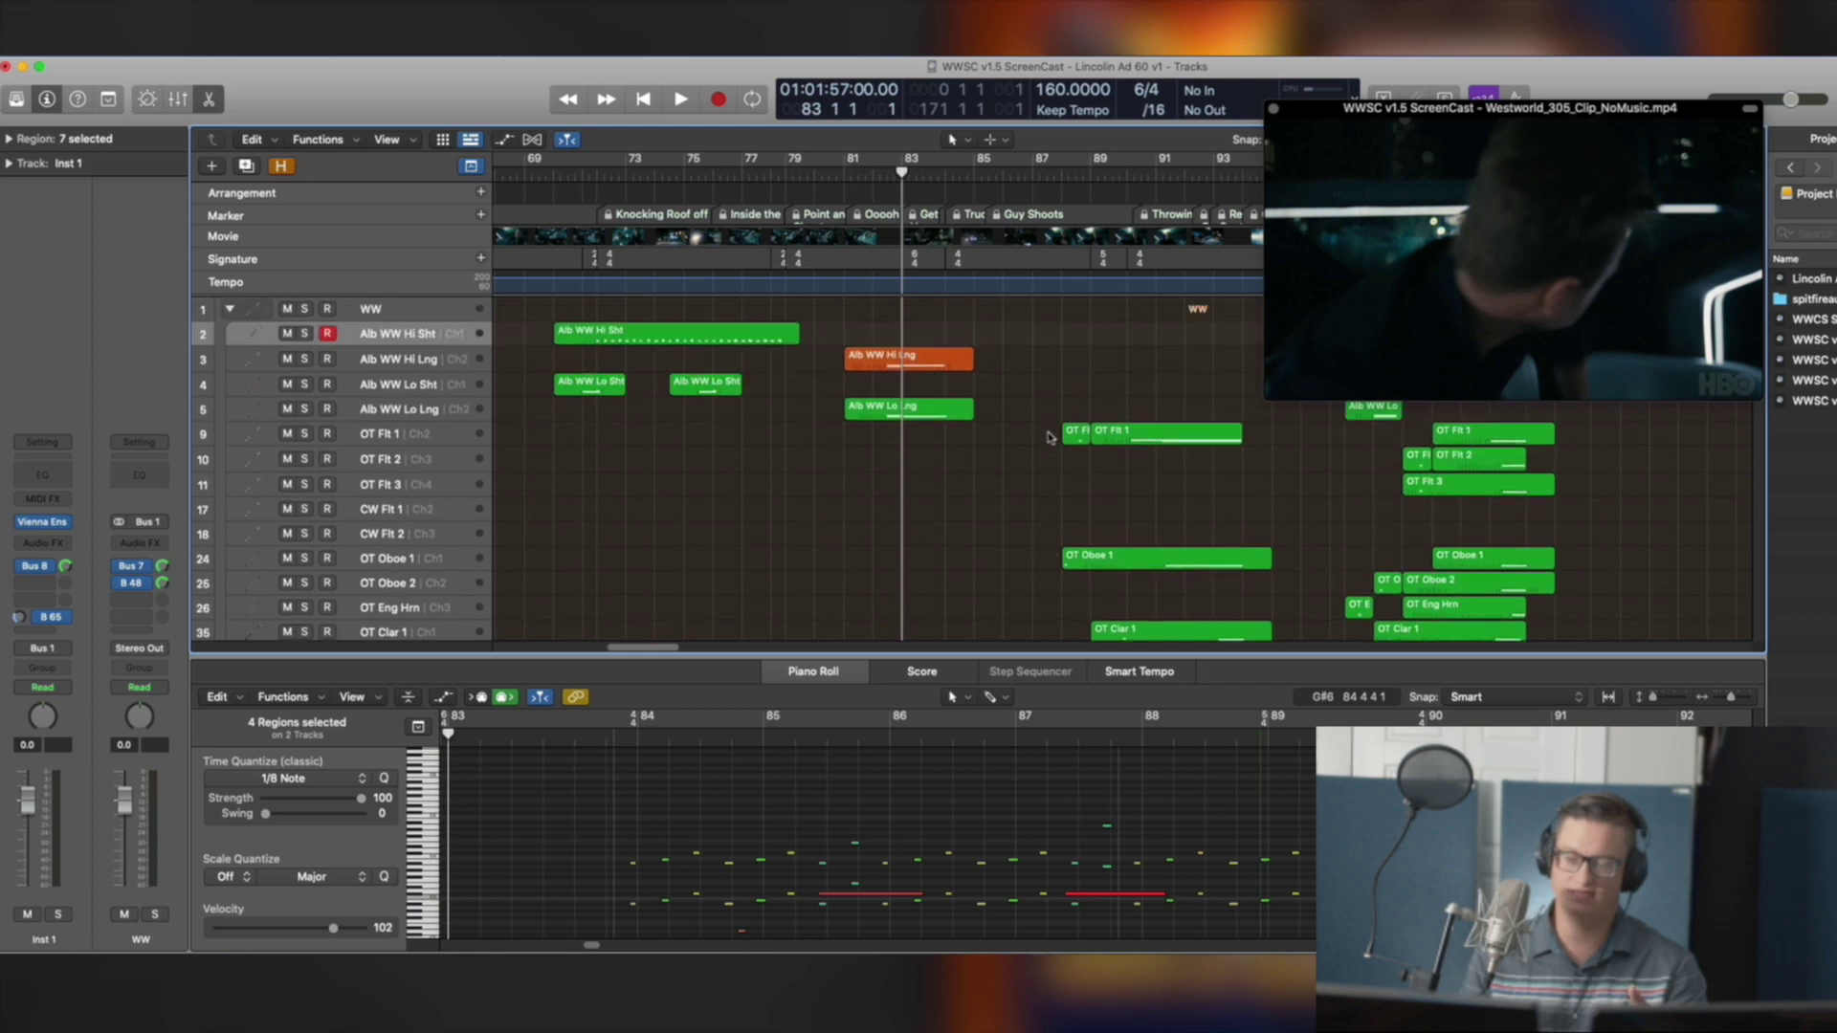
scroll(1013, 427, down, 5)
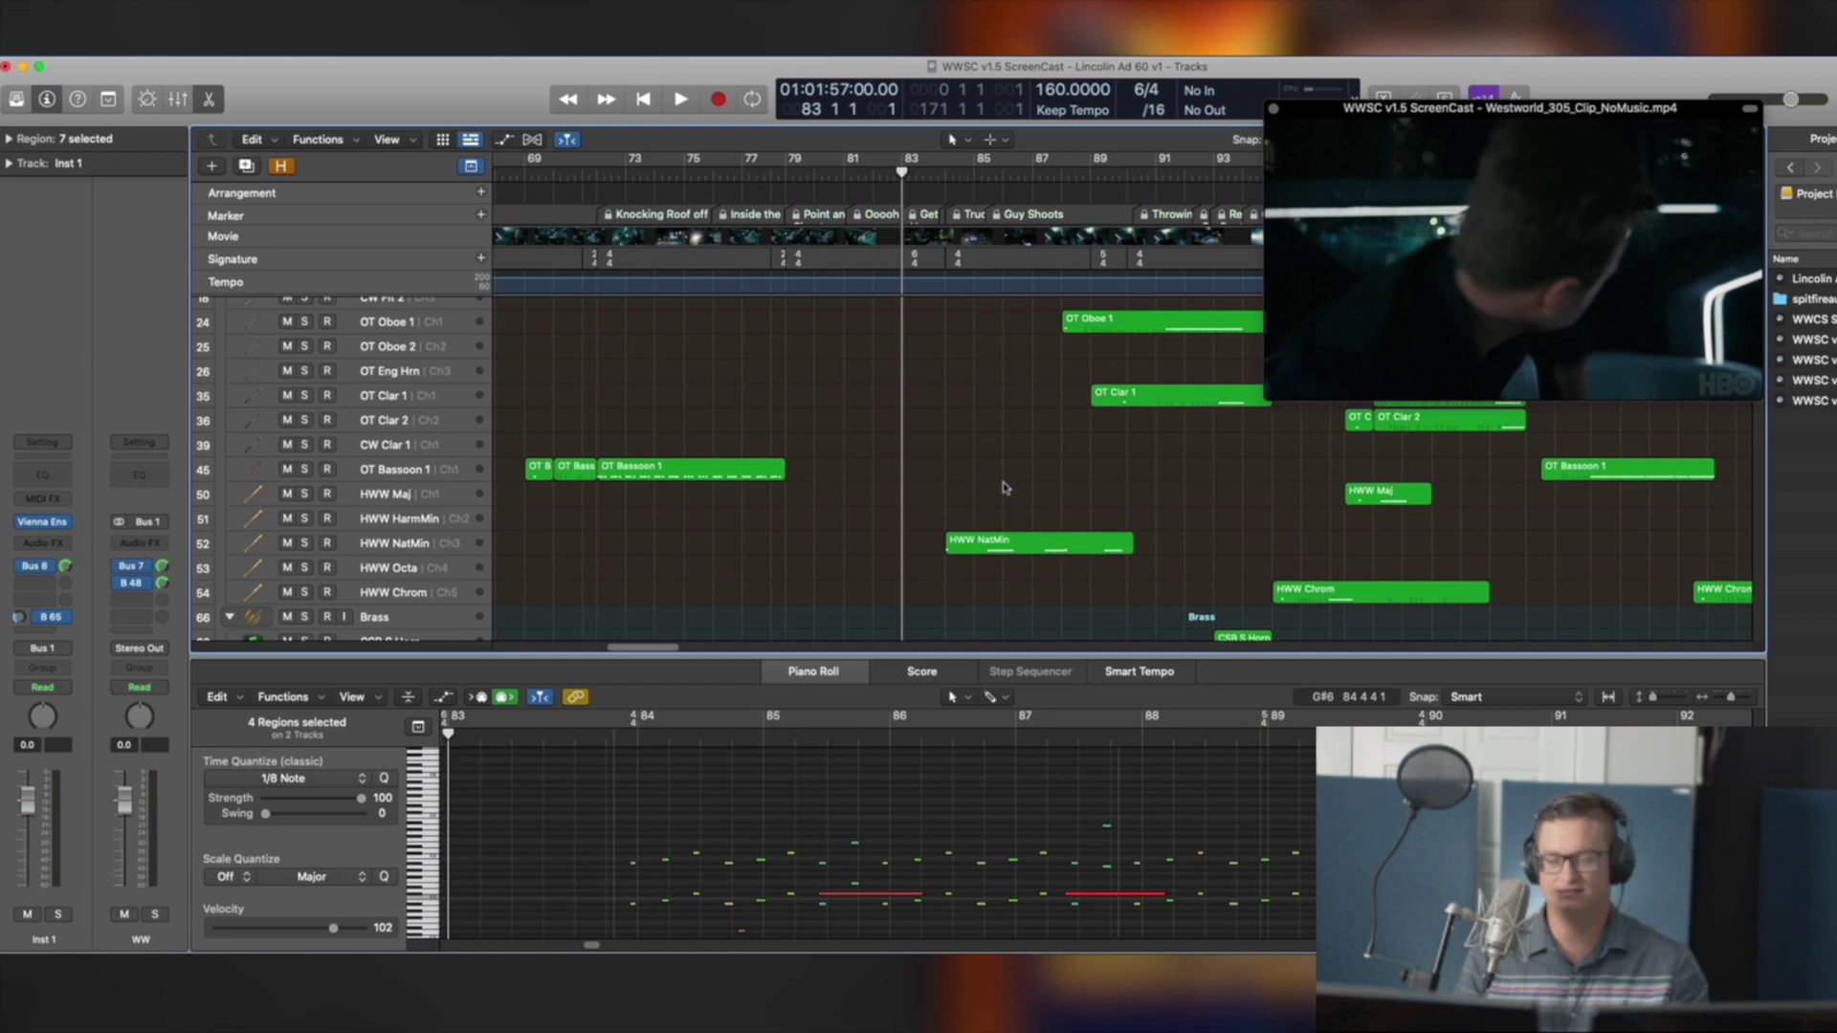
key(period)
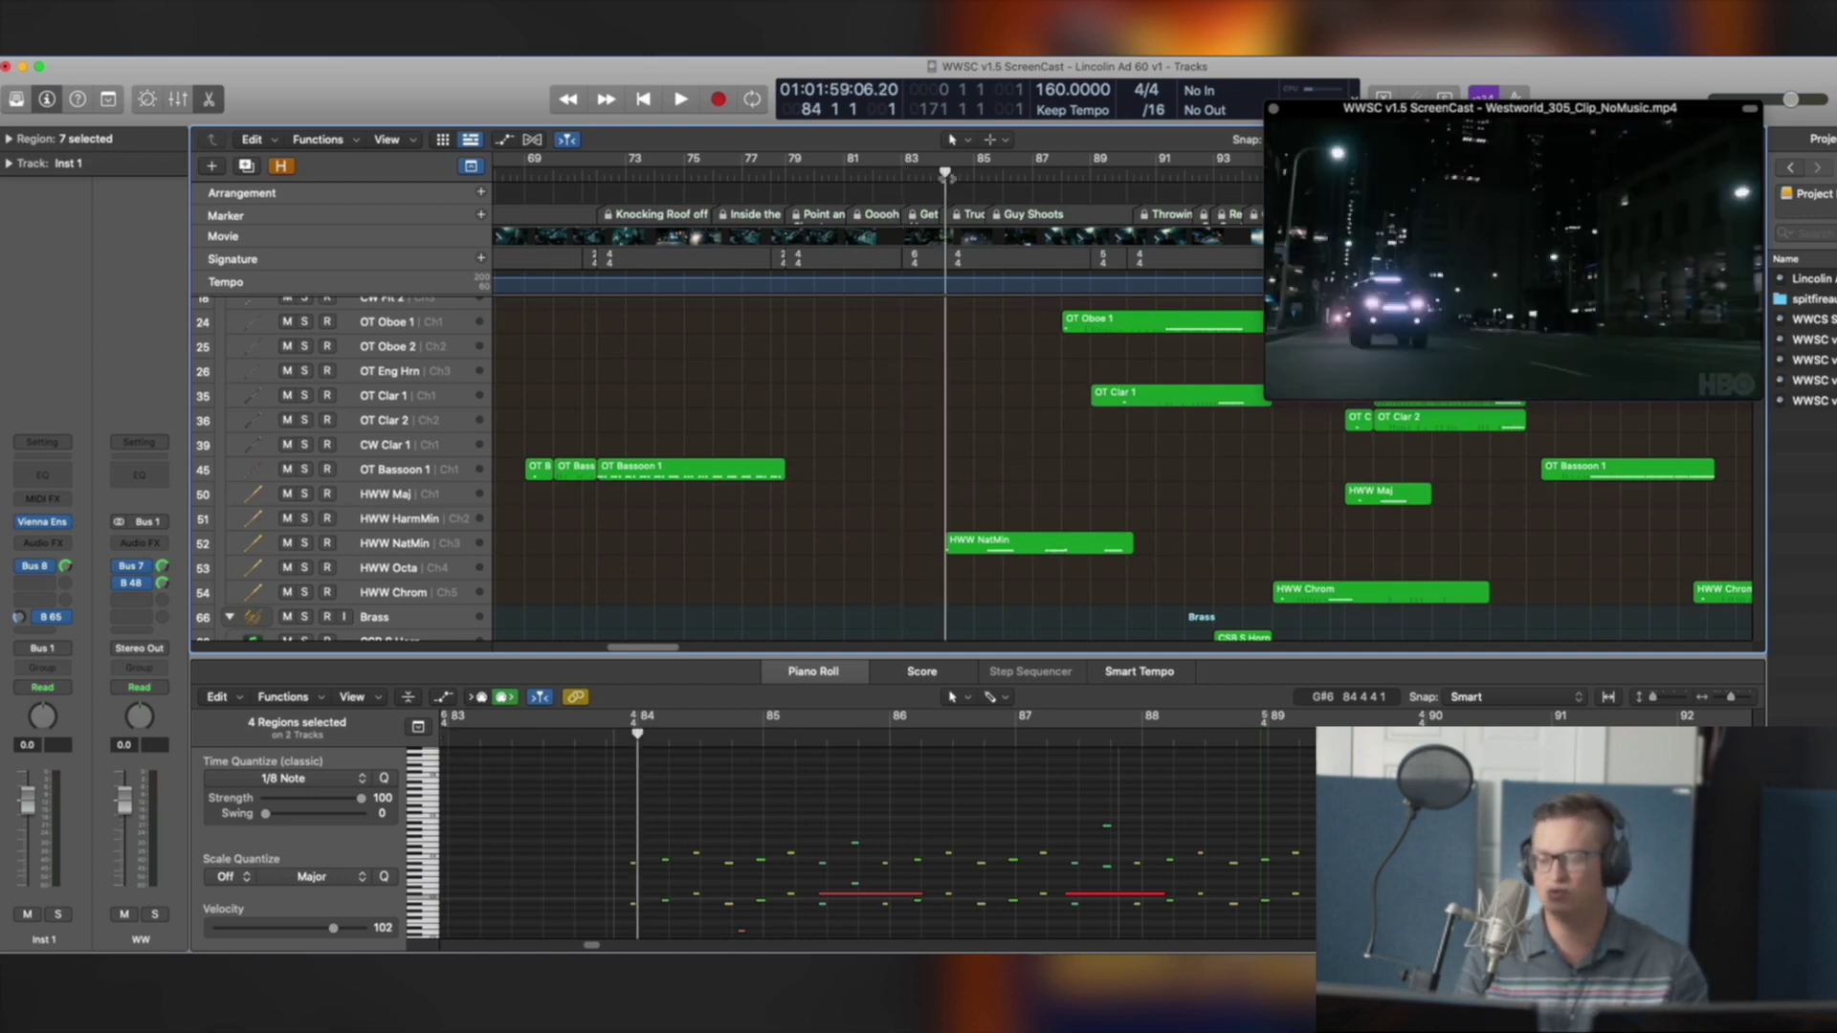
click(1014, 542)
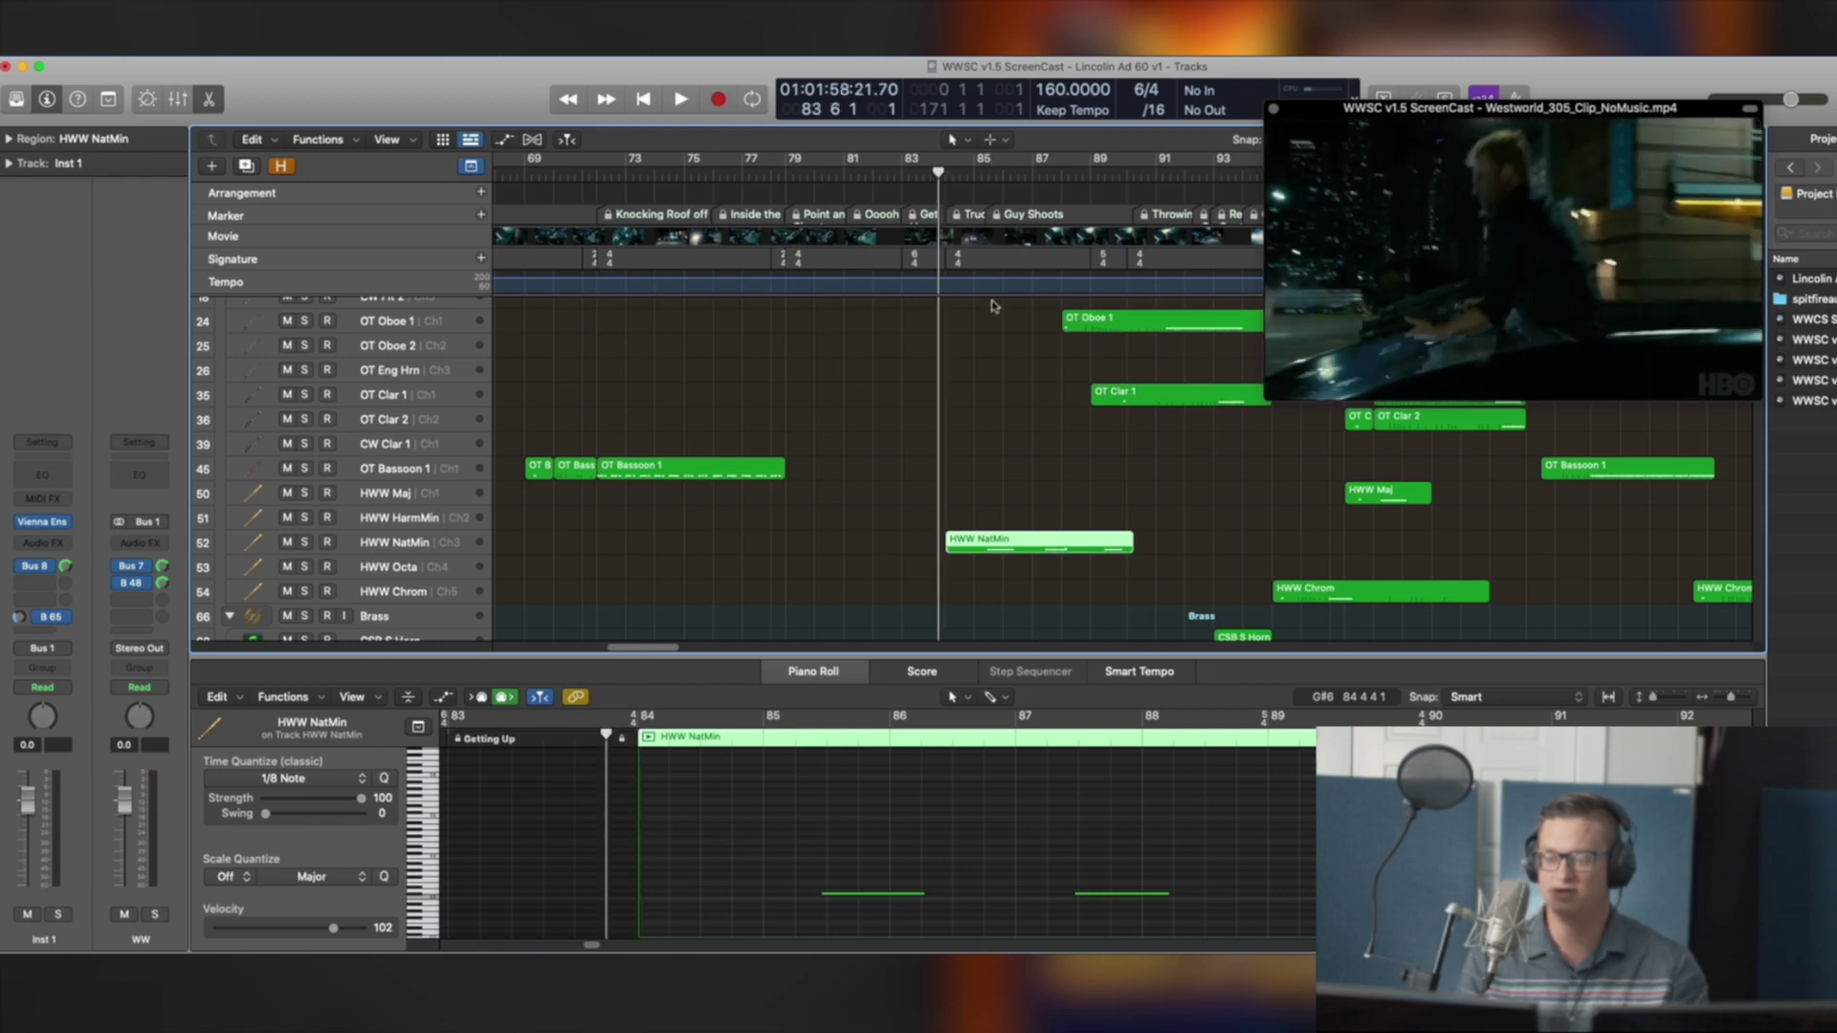
key(space)
scroll(989, 305, down, 5)
scroll(991, 305, up, 2)
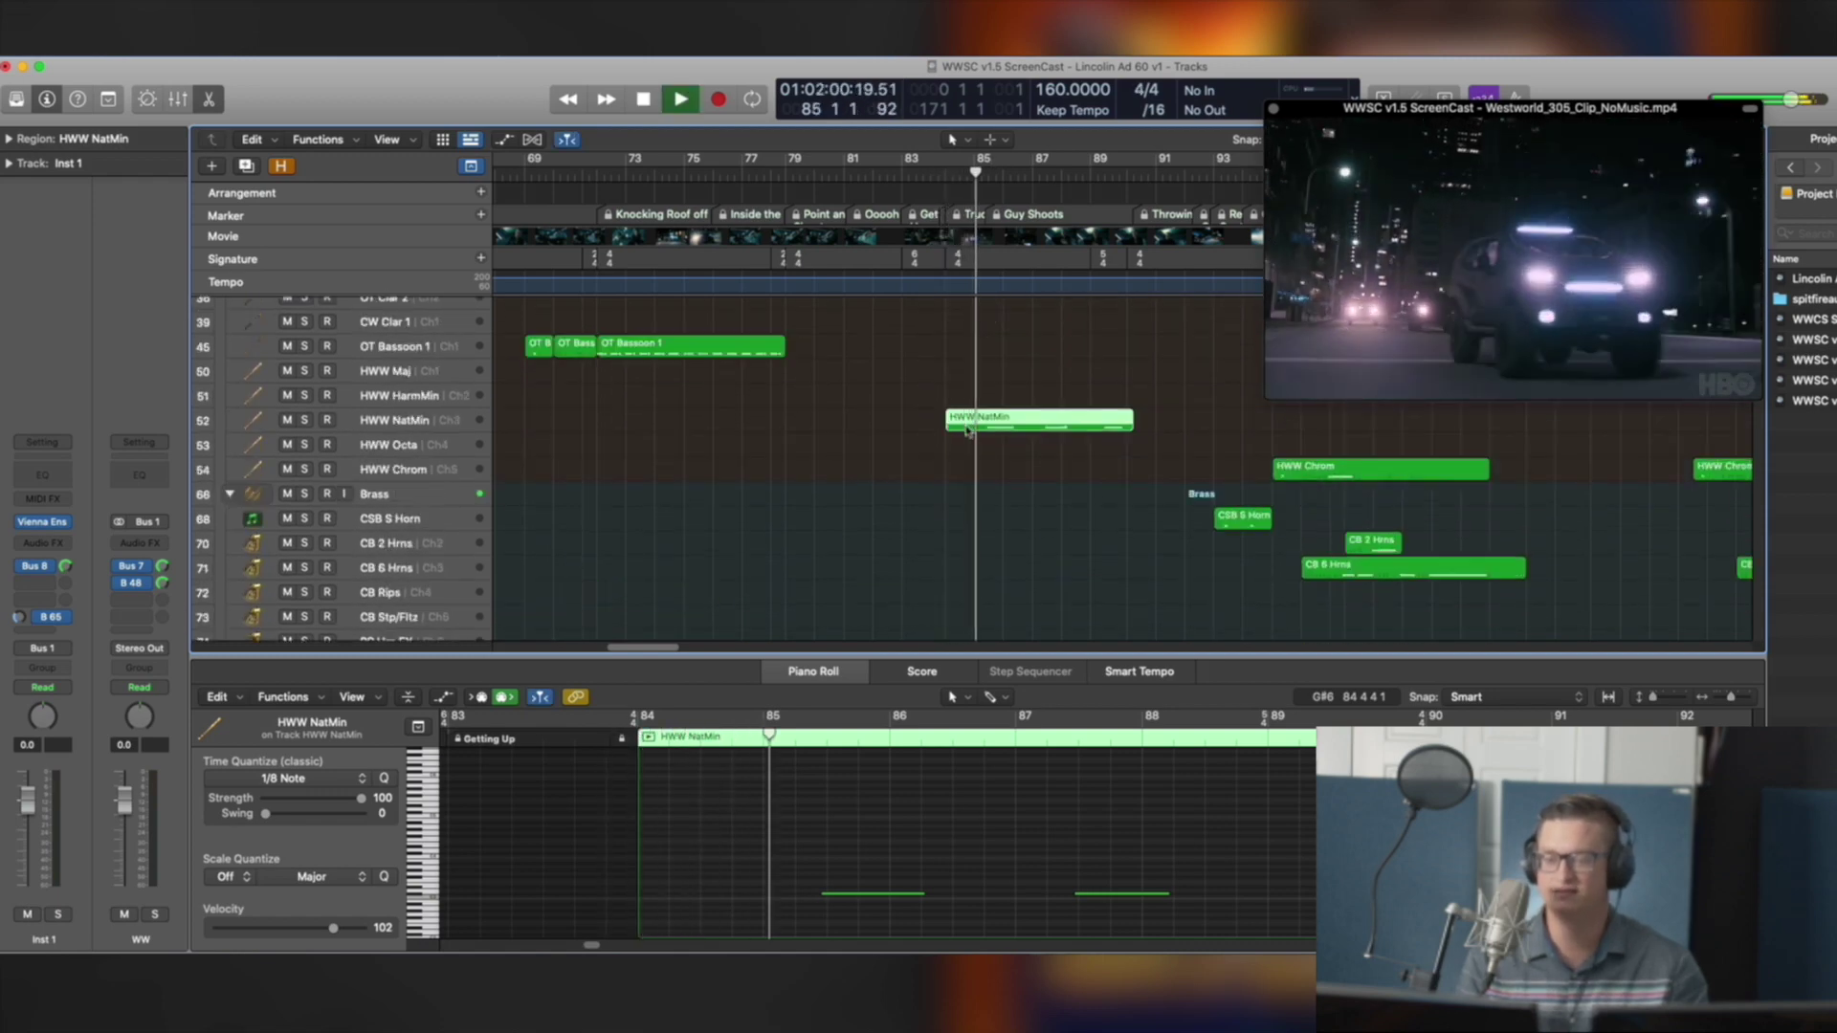
scroll(988, 455, down, 5)
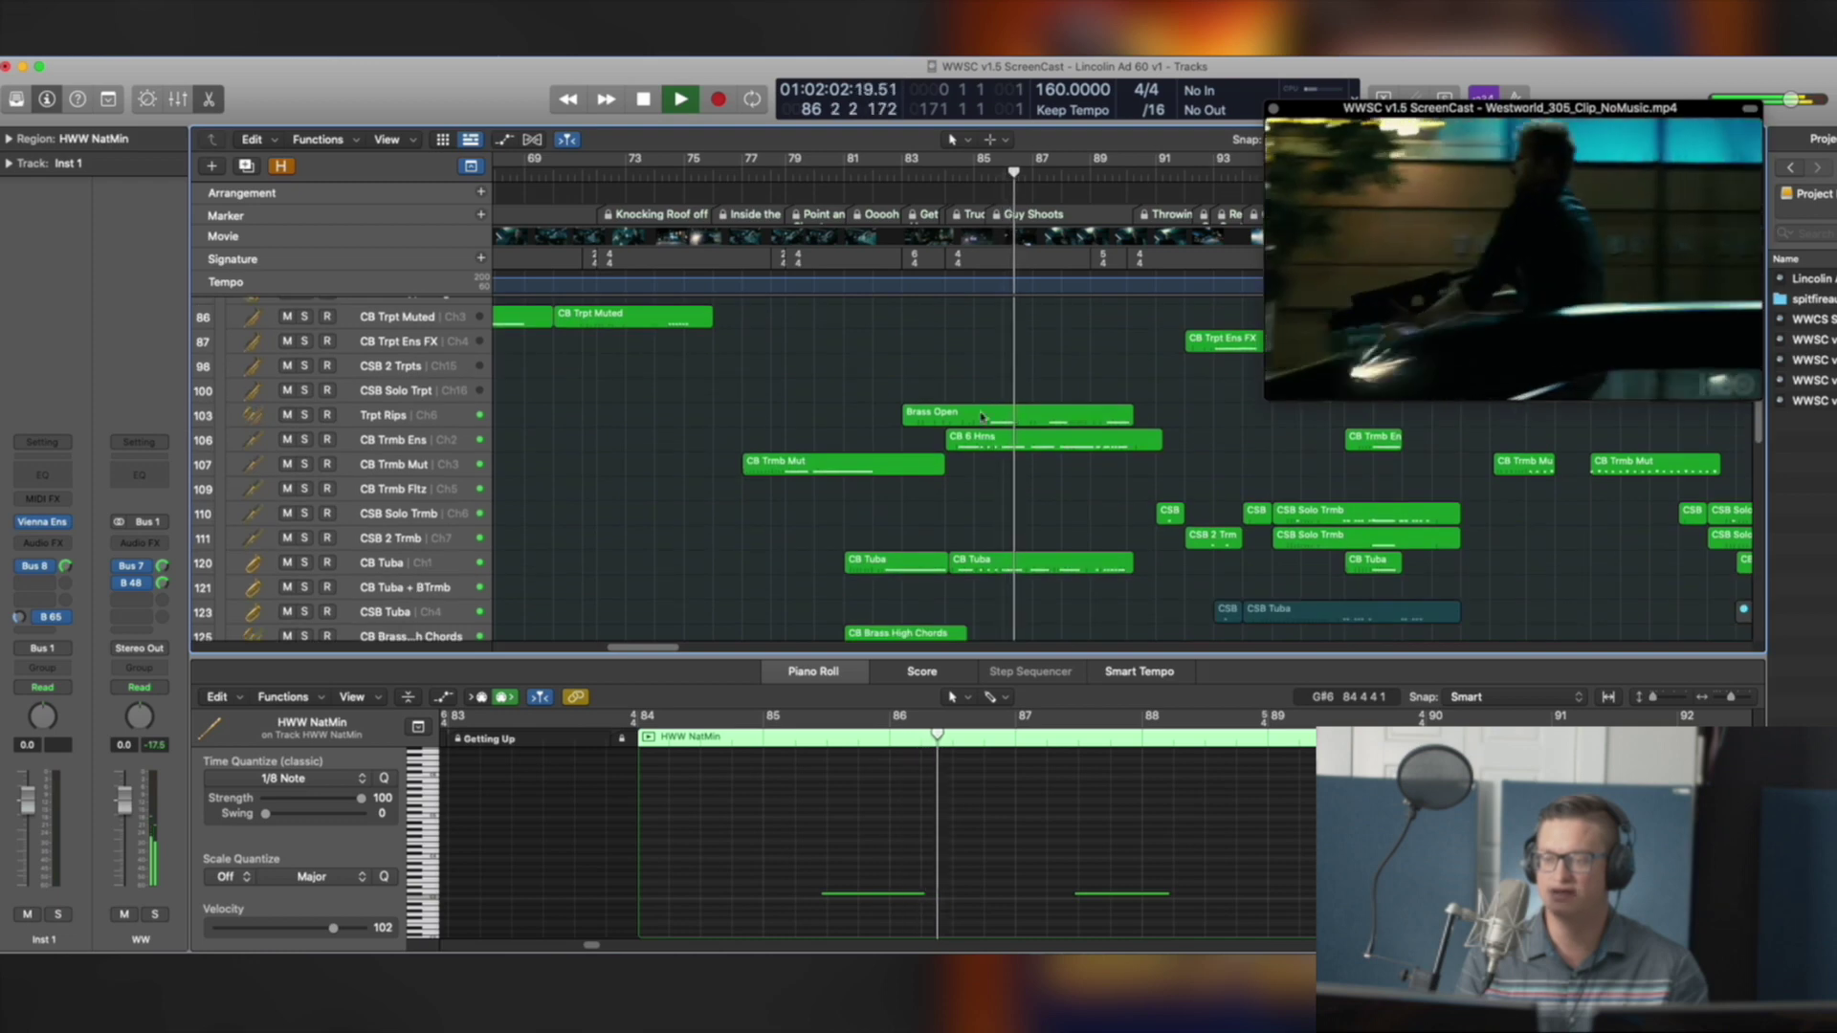
scroll(900, 401, down, 3)
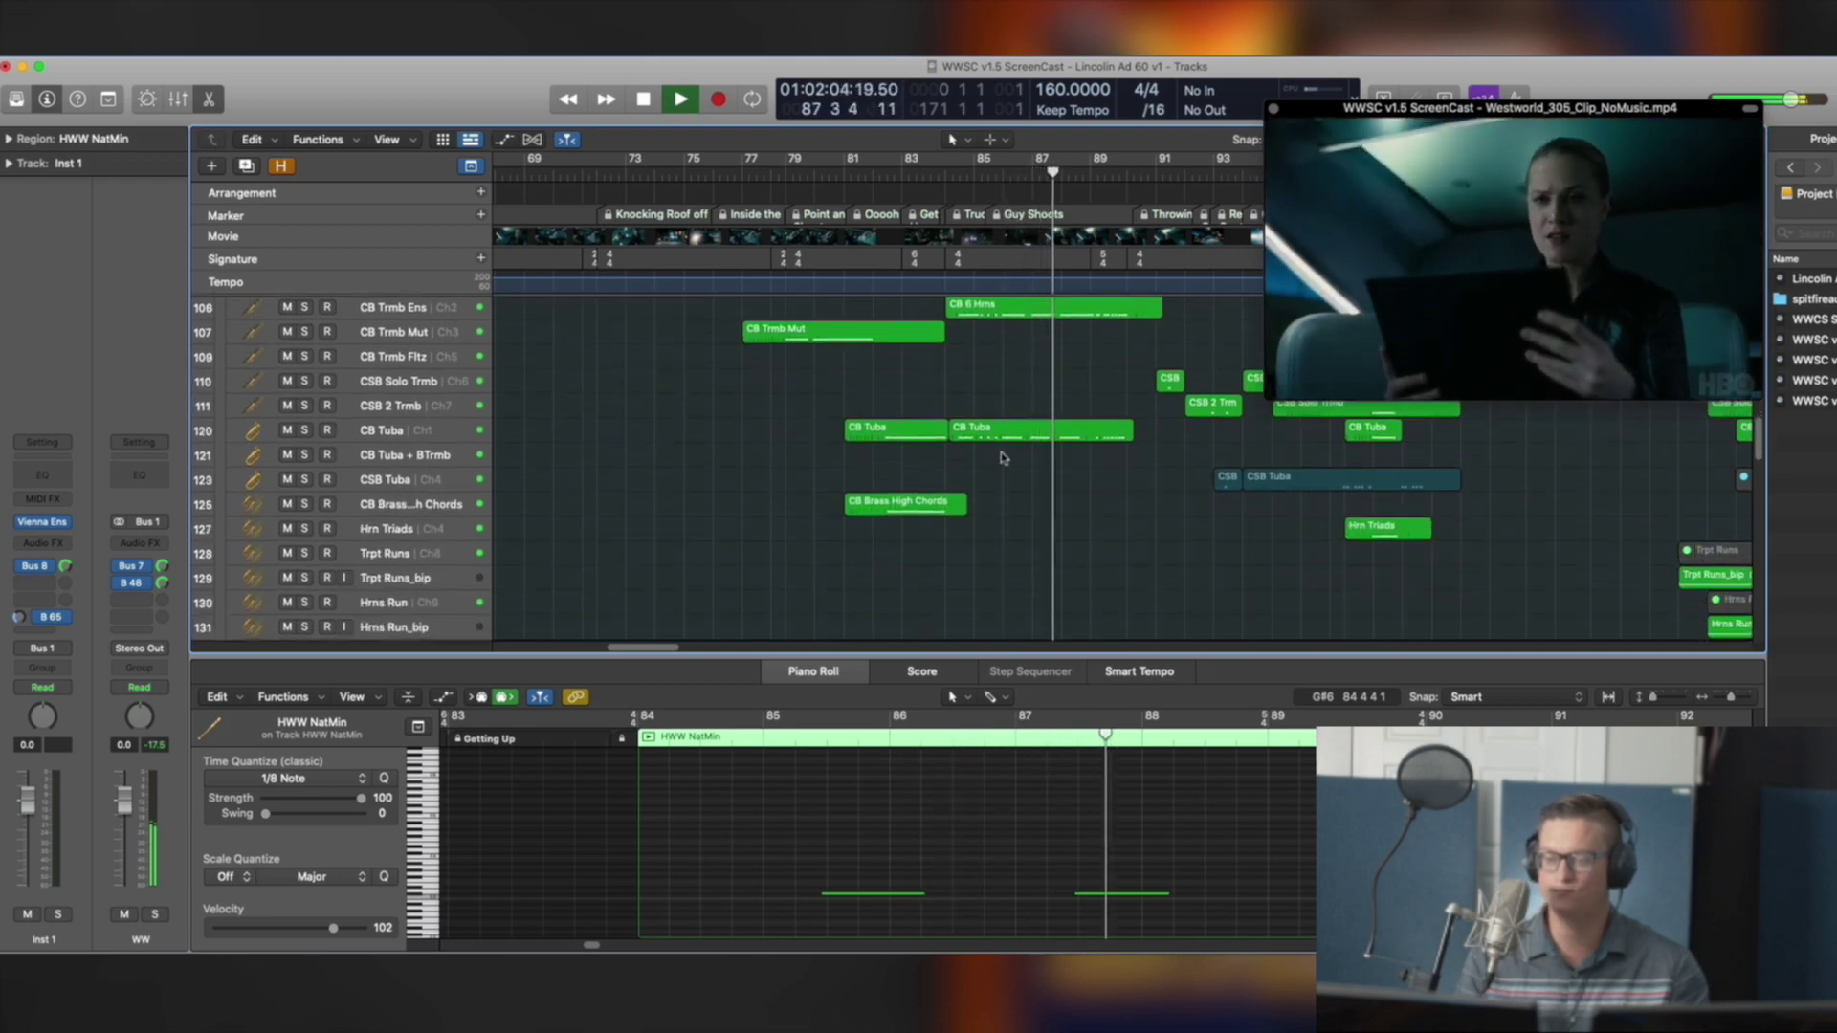
scroll(1003, 458, up, 2)
key(space)
Find the percussion tracks and select the CP Xylophone region starting at bar 84 to view its notes
scroll(1005, 459, up, 10)
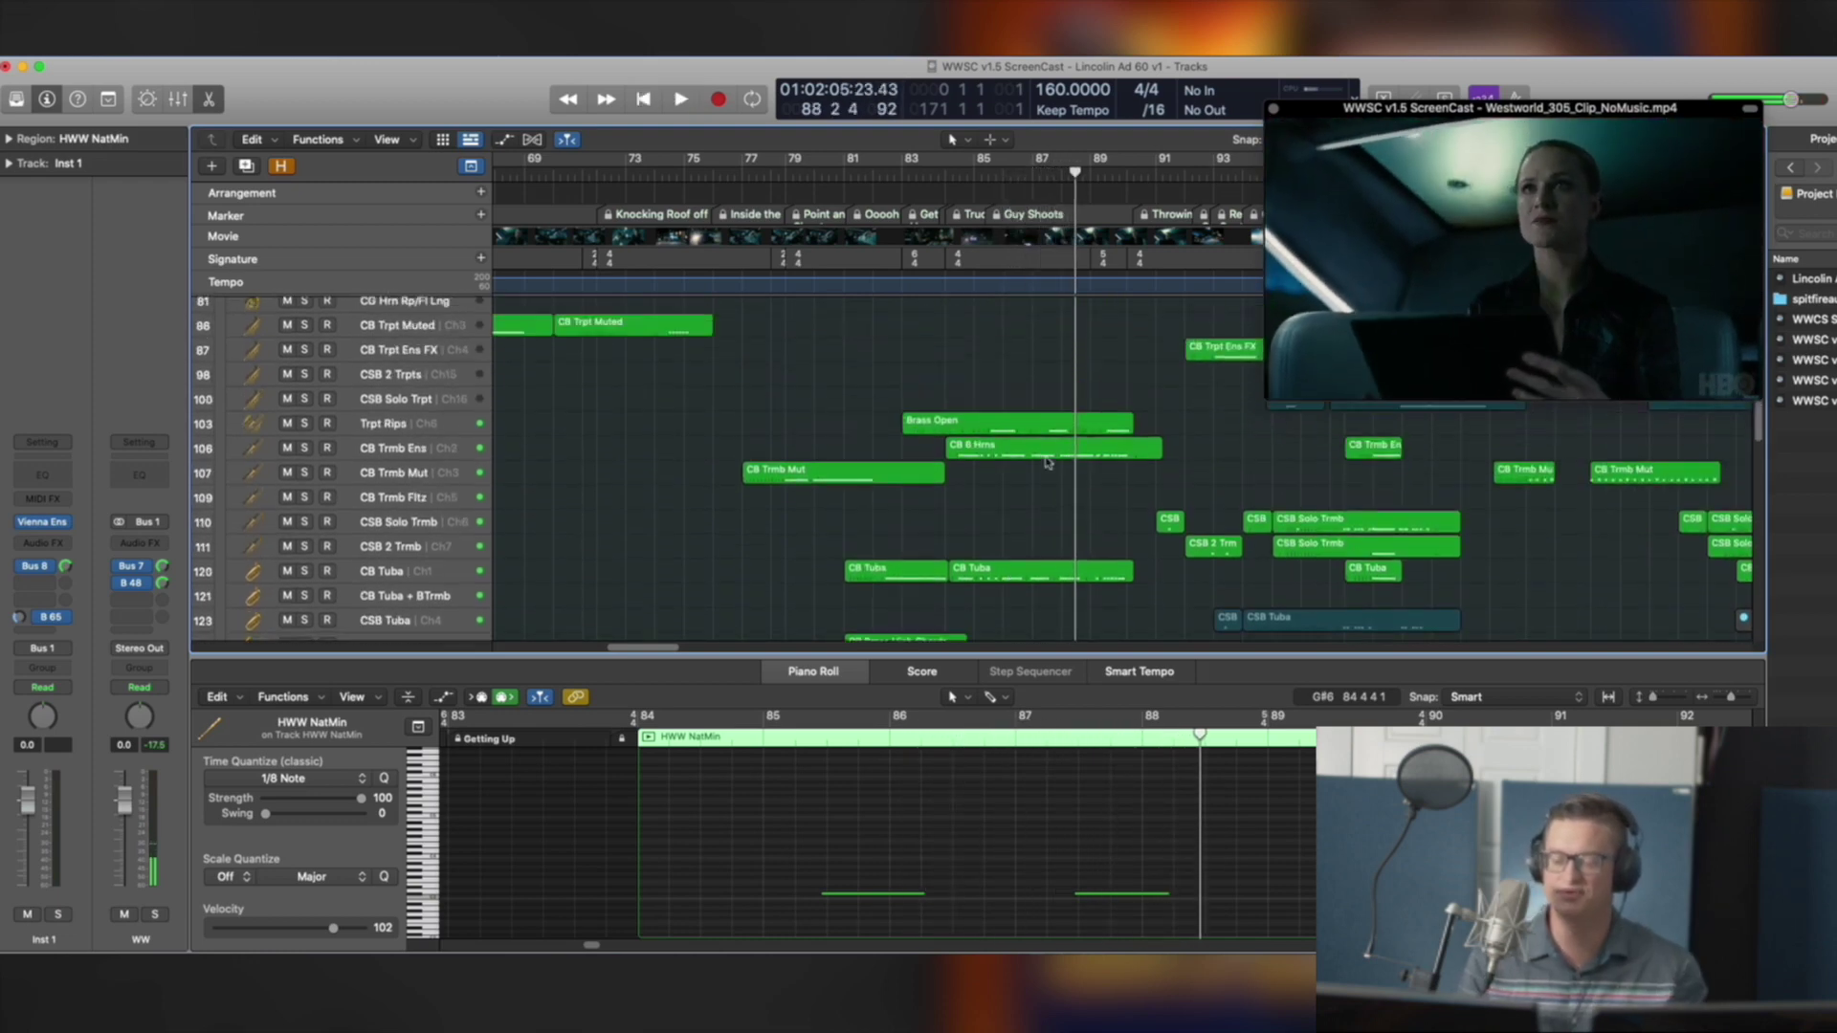
scroll(1010, 463, down, 10)
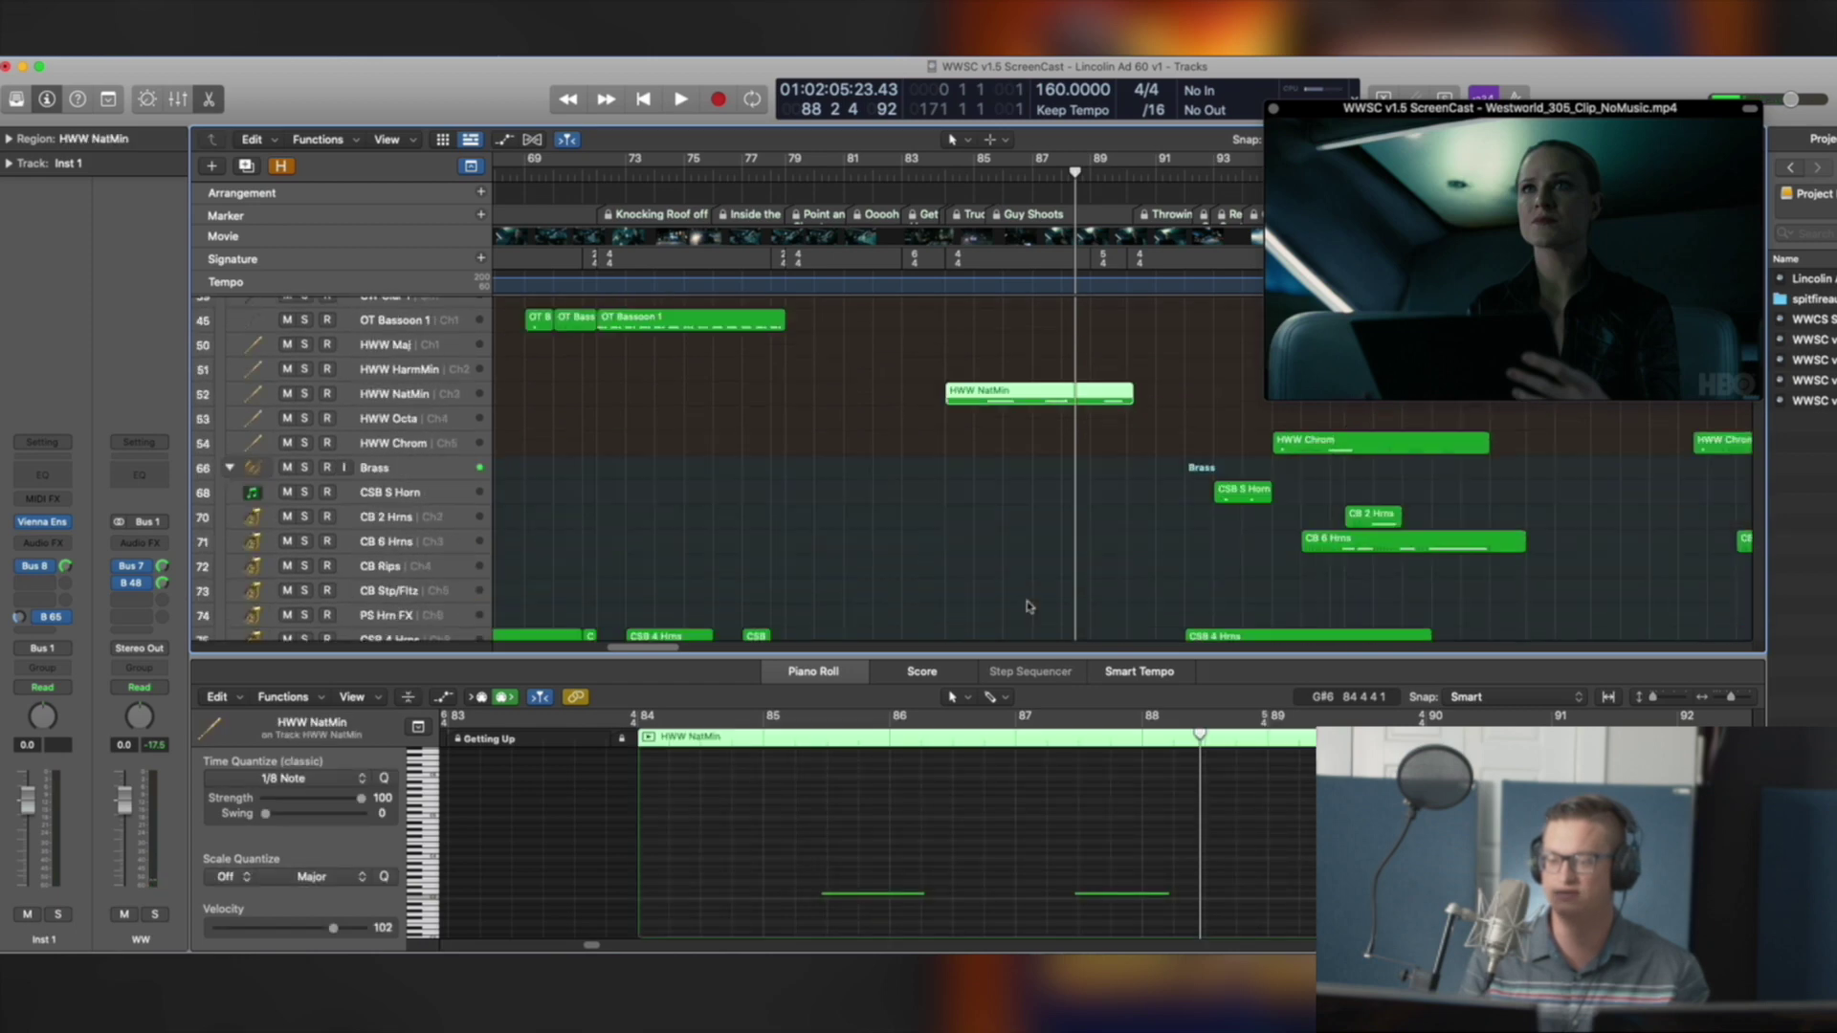
scroll(1057, 518, down, 6)
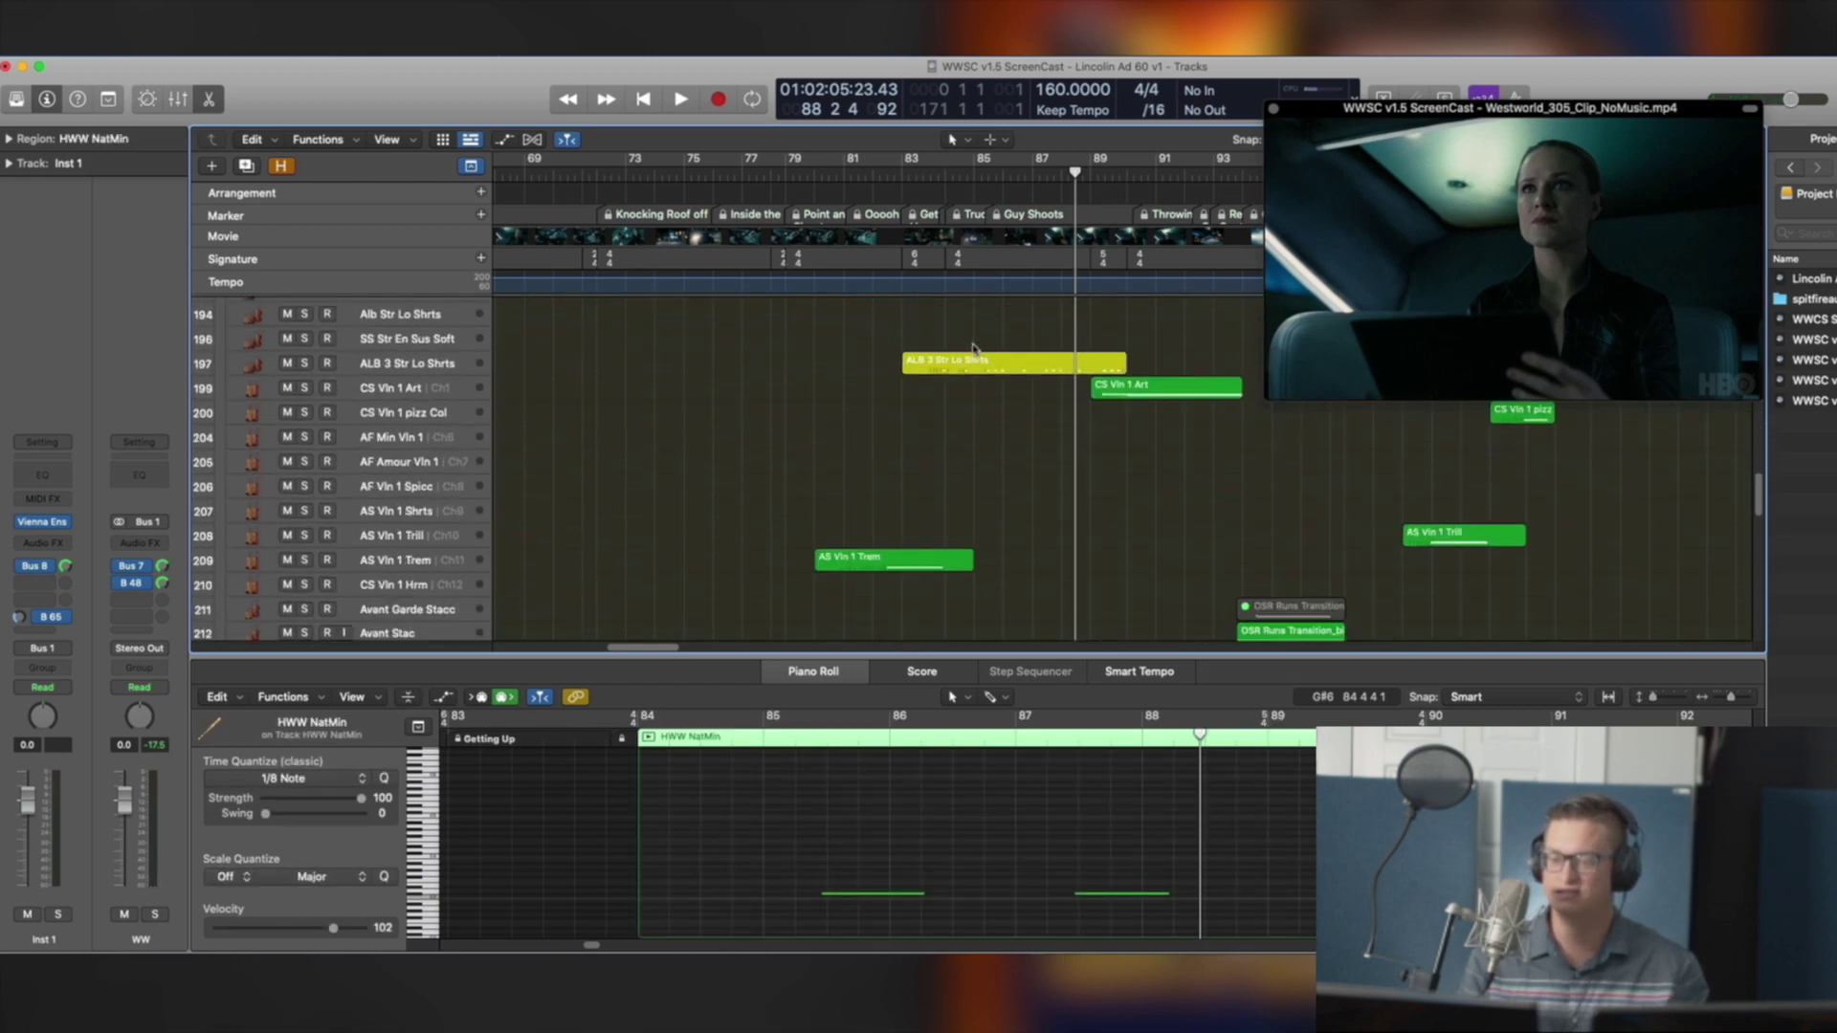
scroll(865, 399, up, 3)
click(228, 557)
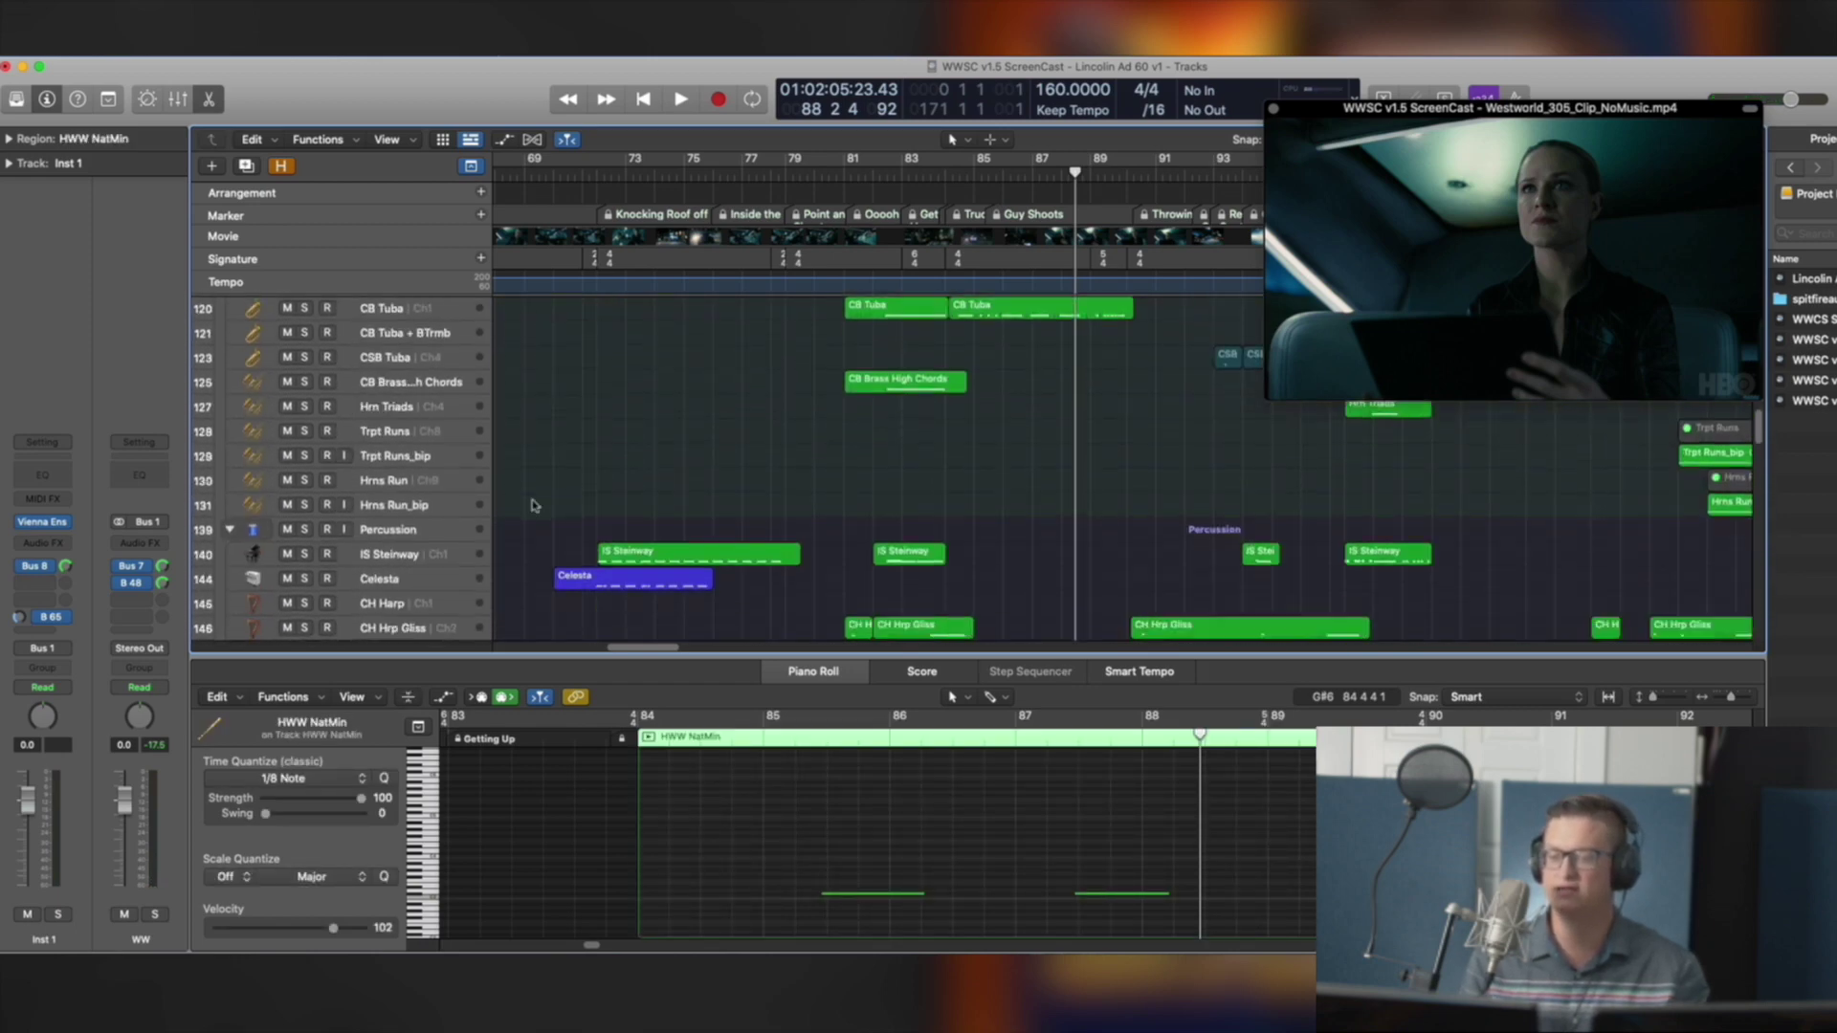
scroll(911, 518, down, 5)
scroll(1004, 411, down, 3)
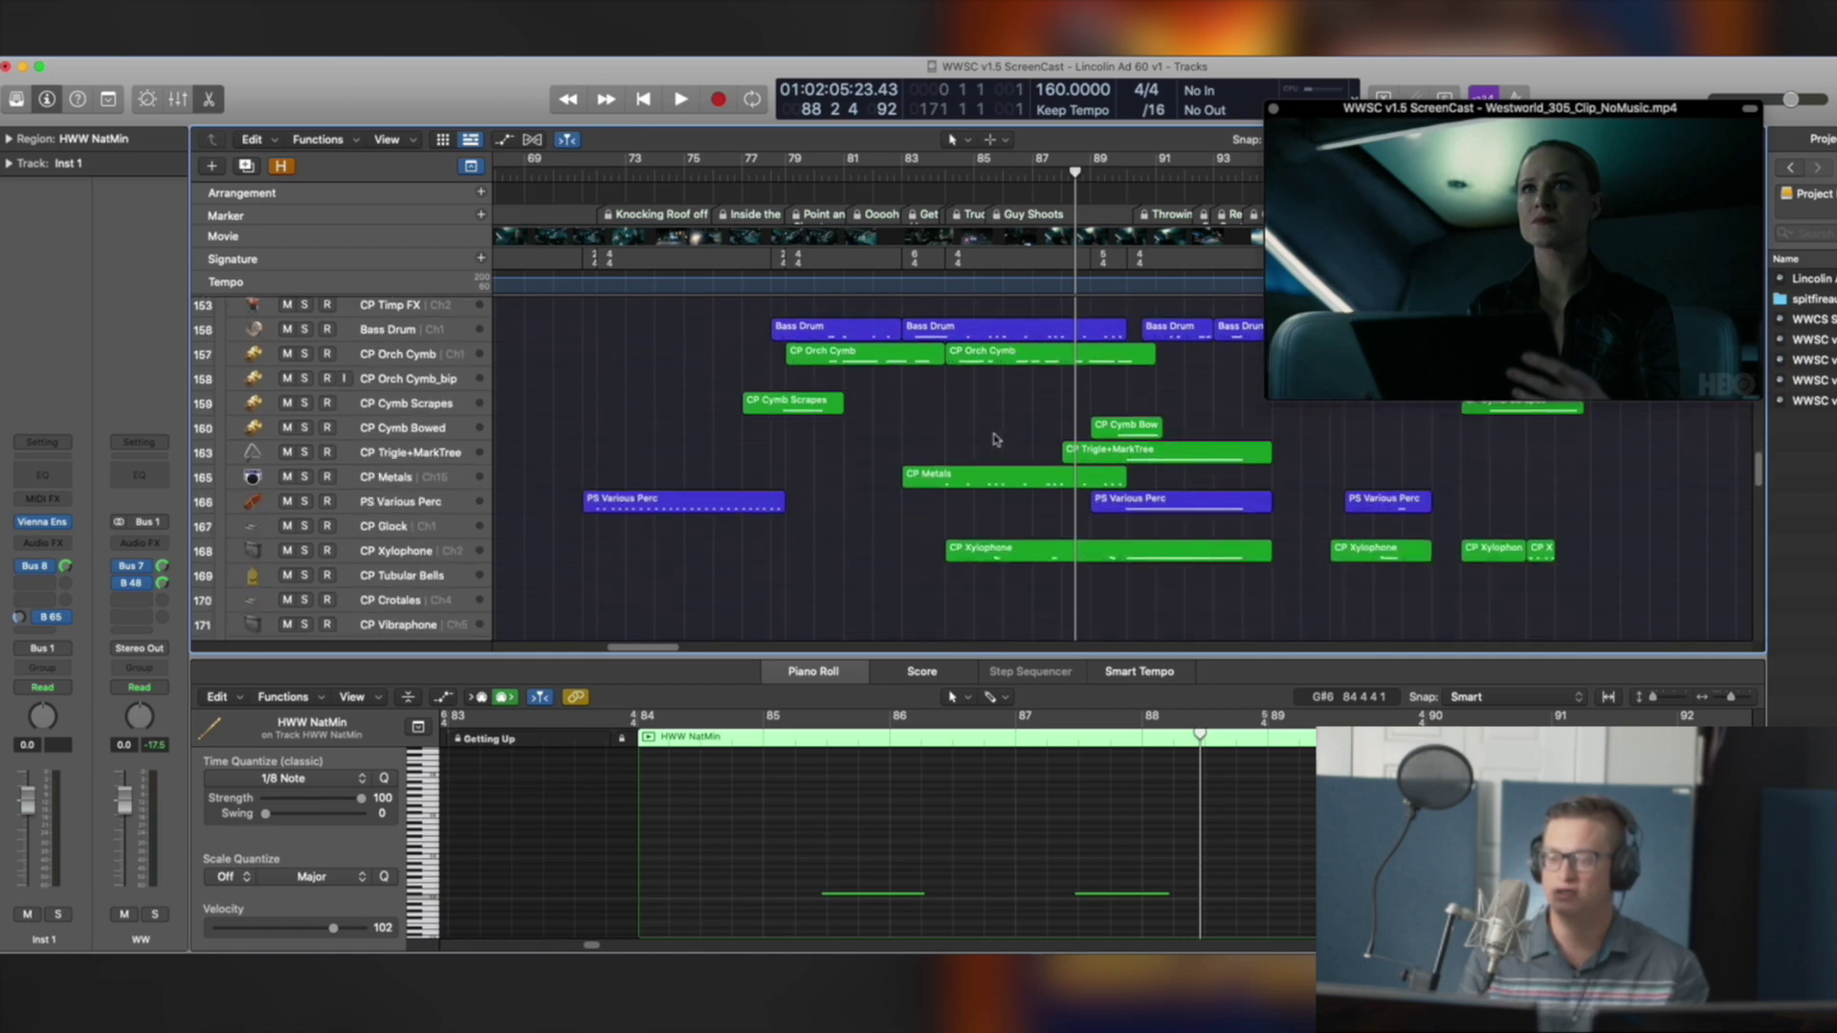
click(991, 476)
drag(1007, 510, 1045, 564)
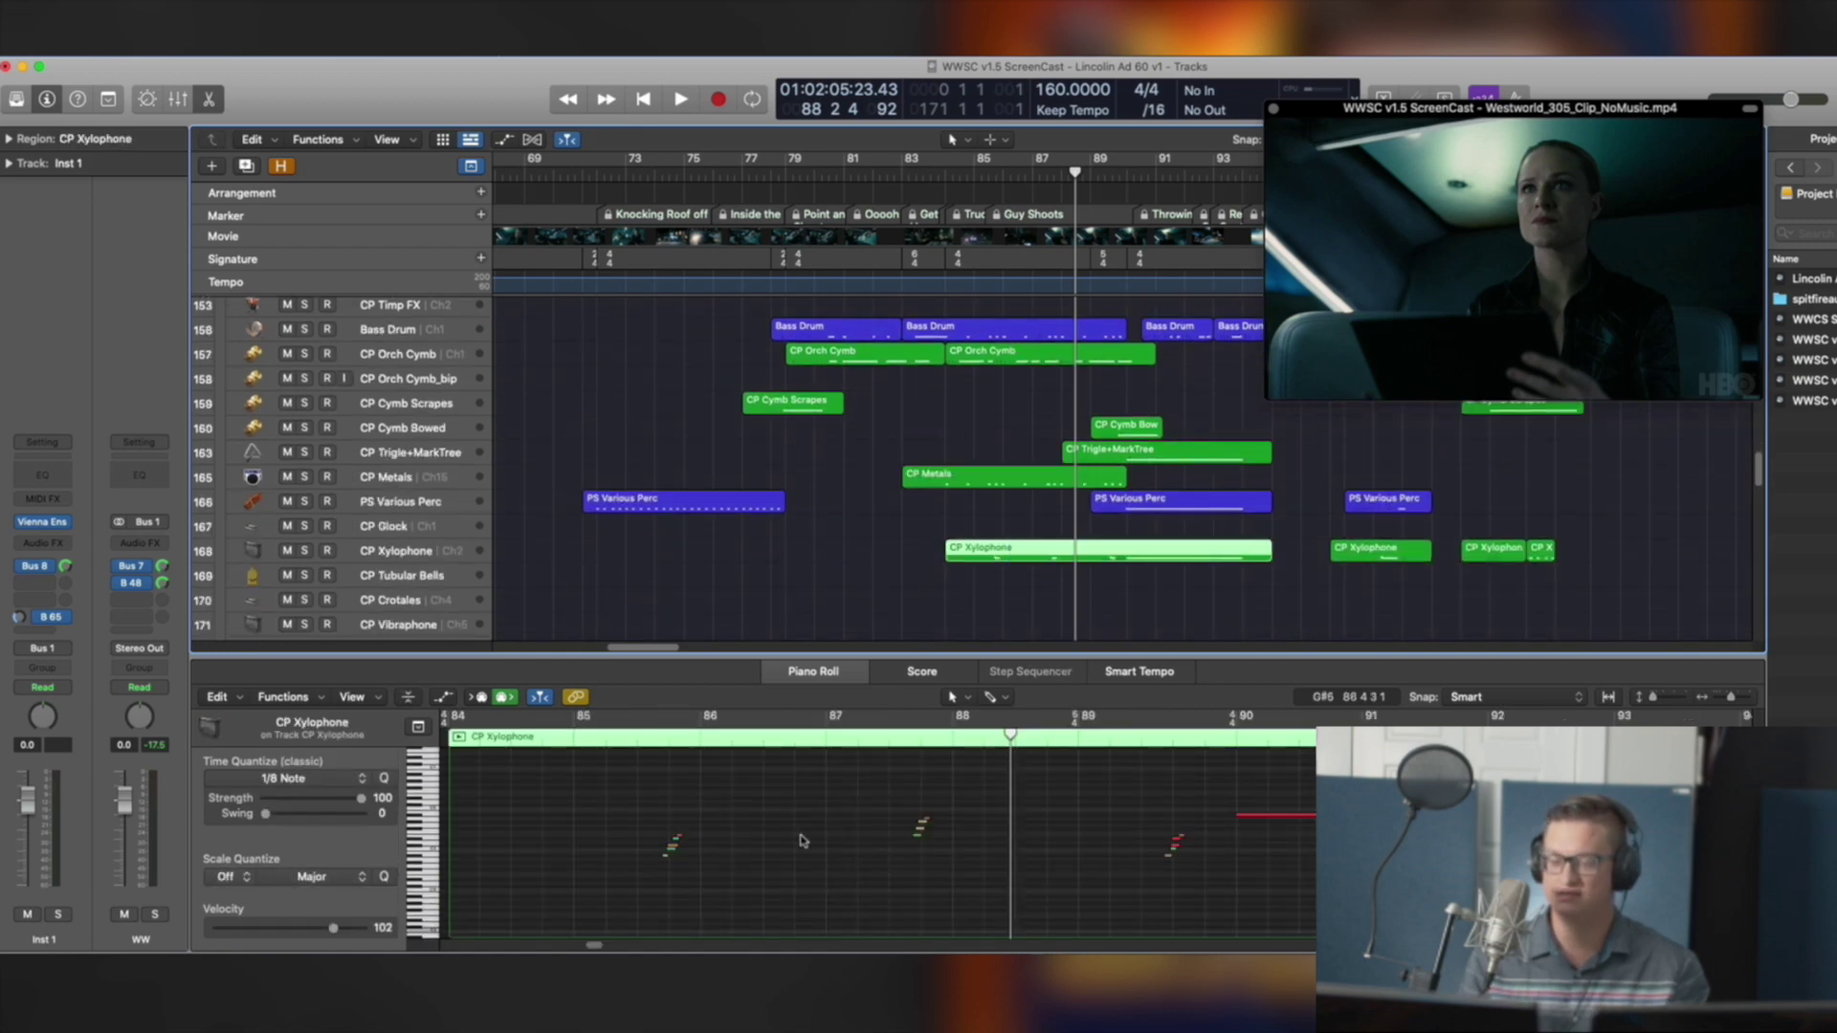
Audition the CP Xylophone runs within the full mix from bar 85 to bar 89
click(638, 745)
key(space)
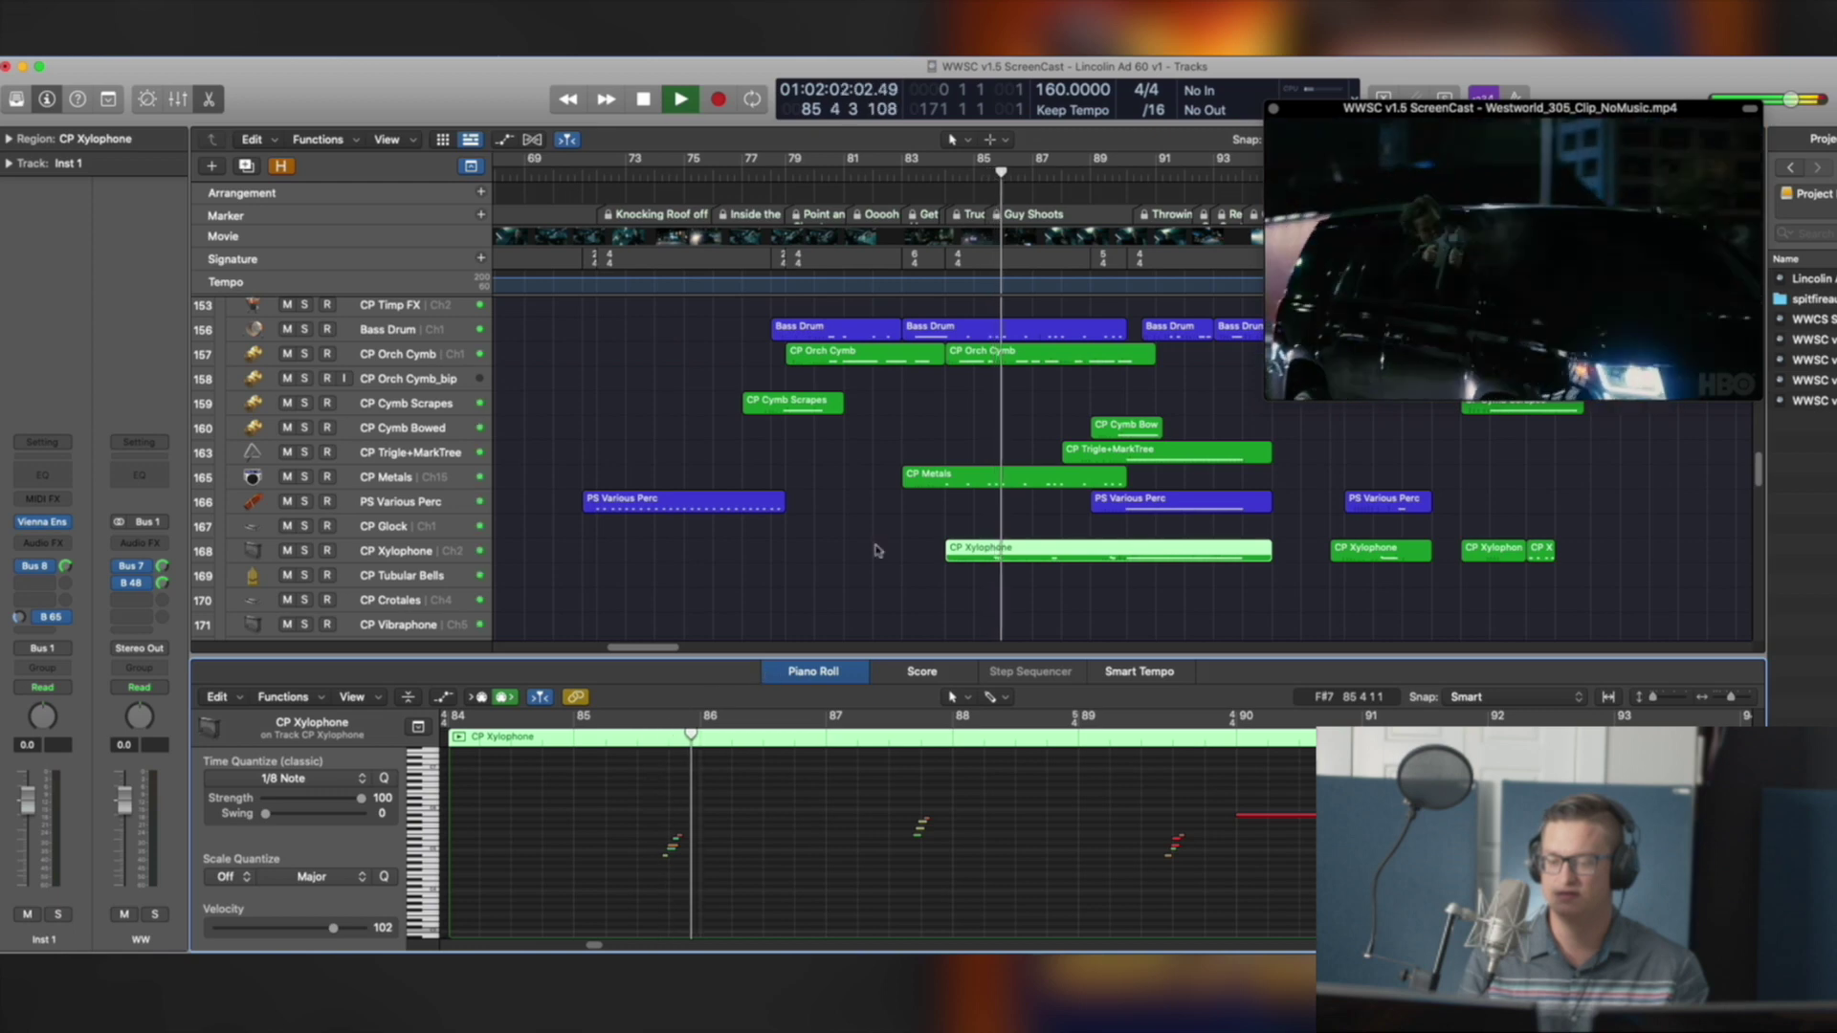
scroll(998, 512, down, 3)
scroll(1000, 512, down, 10)
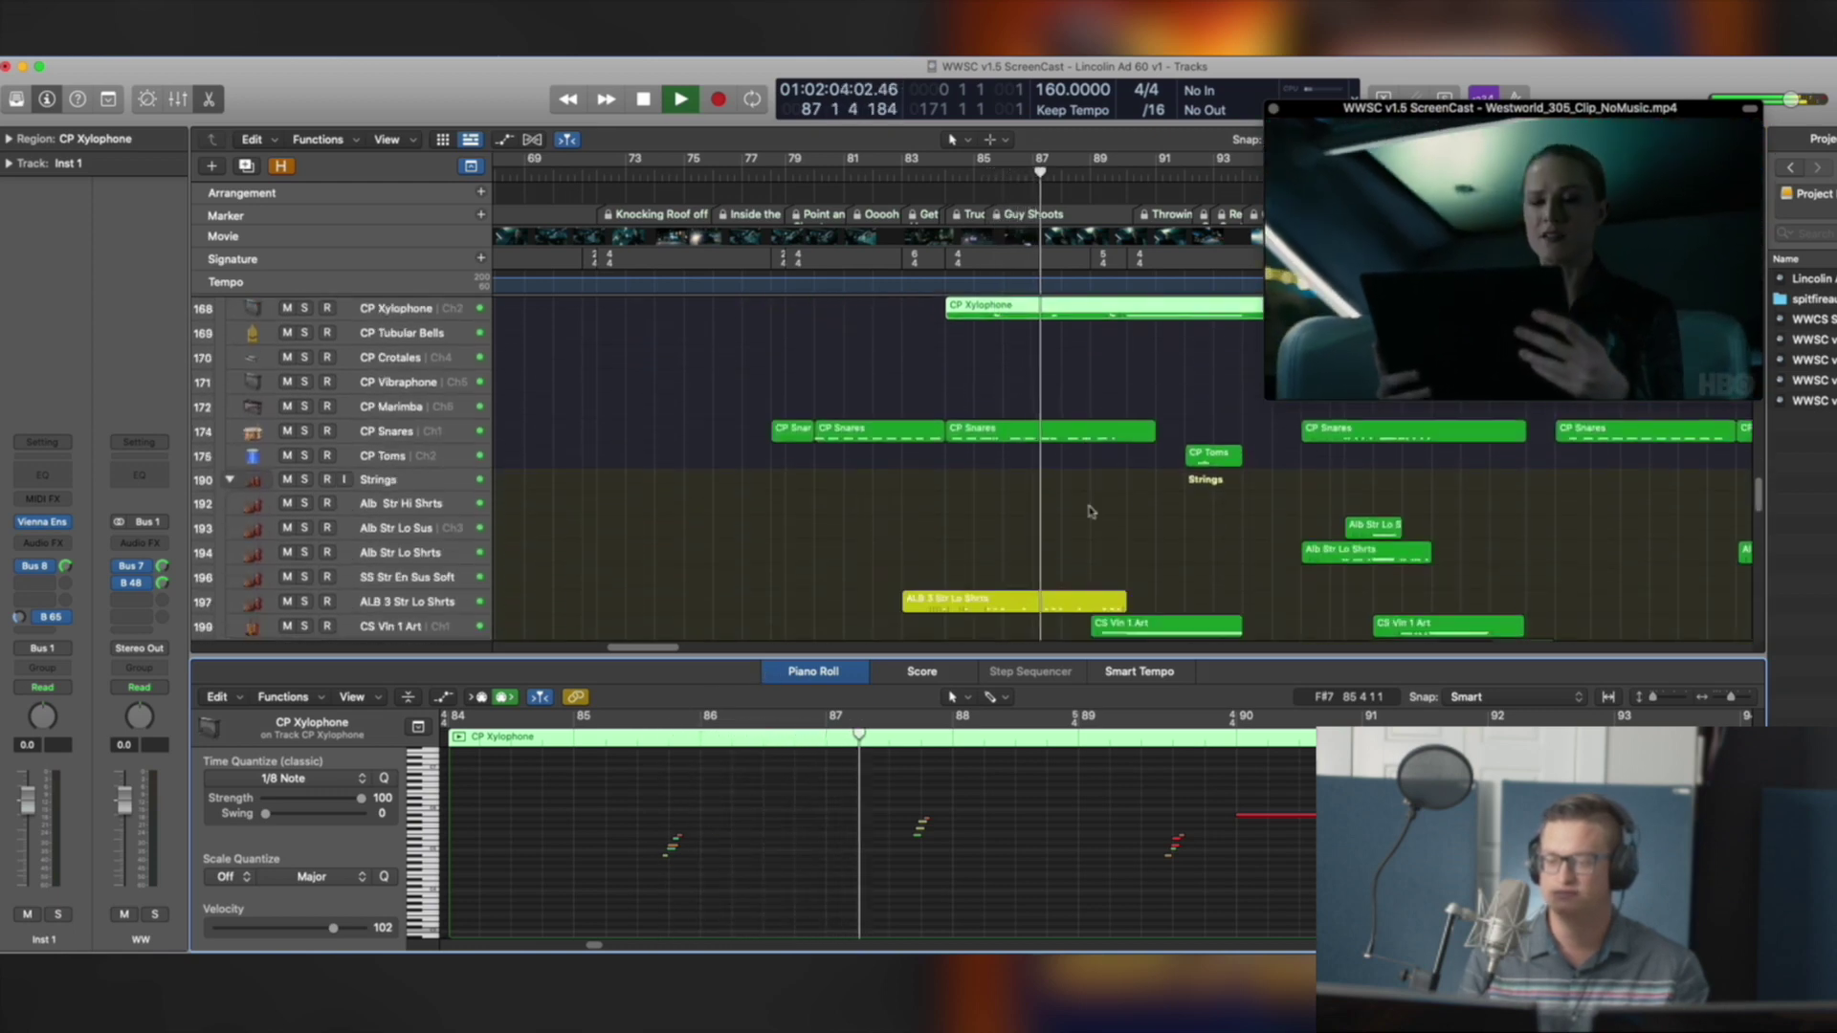
scroll(1091, 497, down, 8)
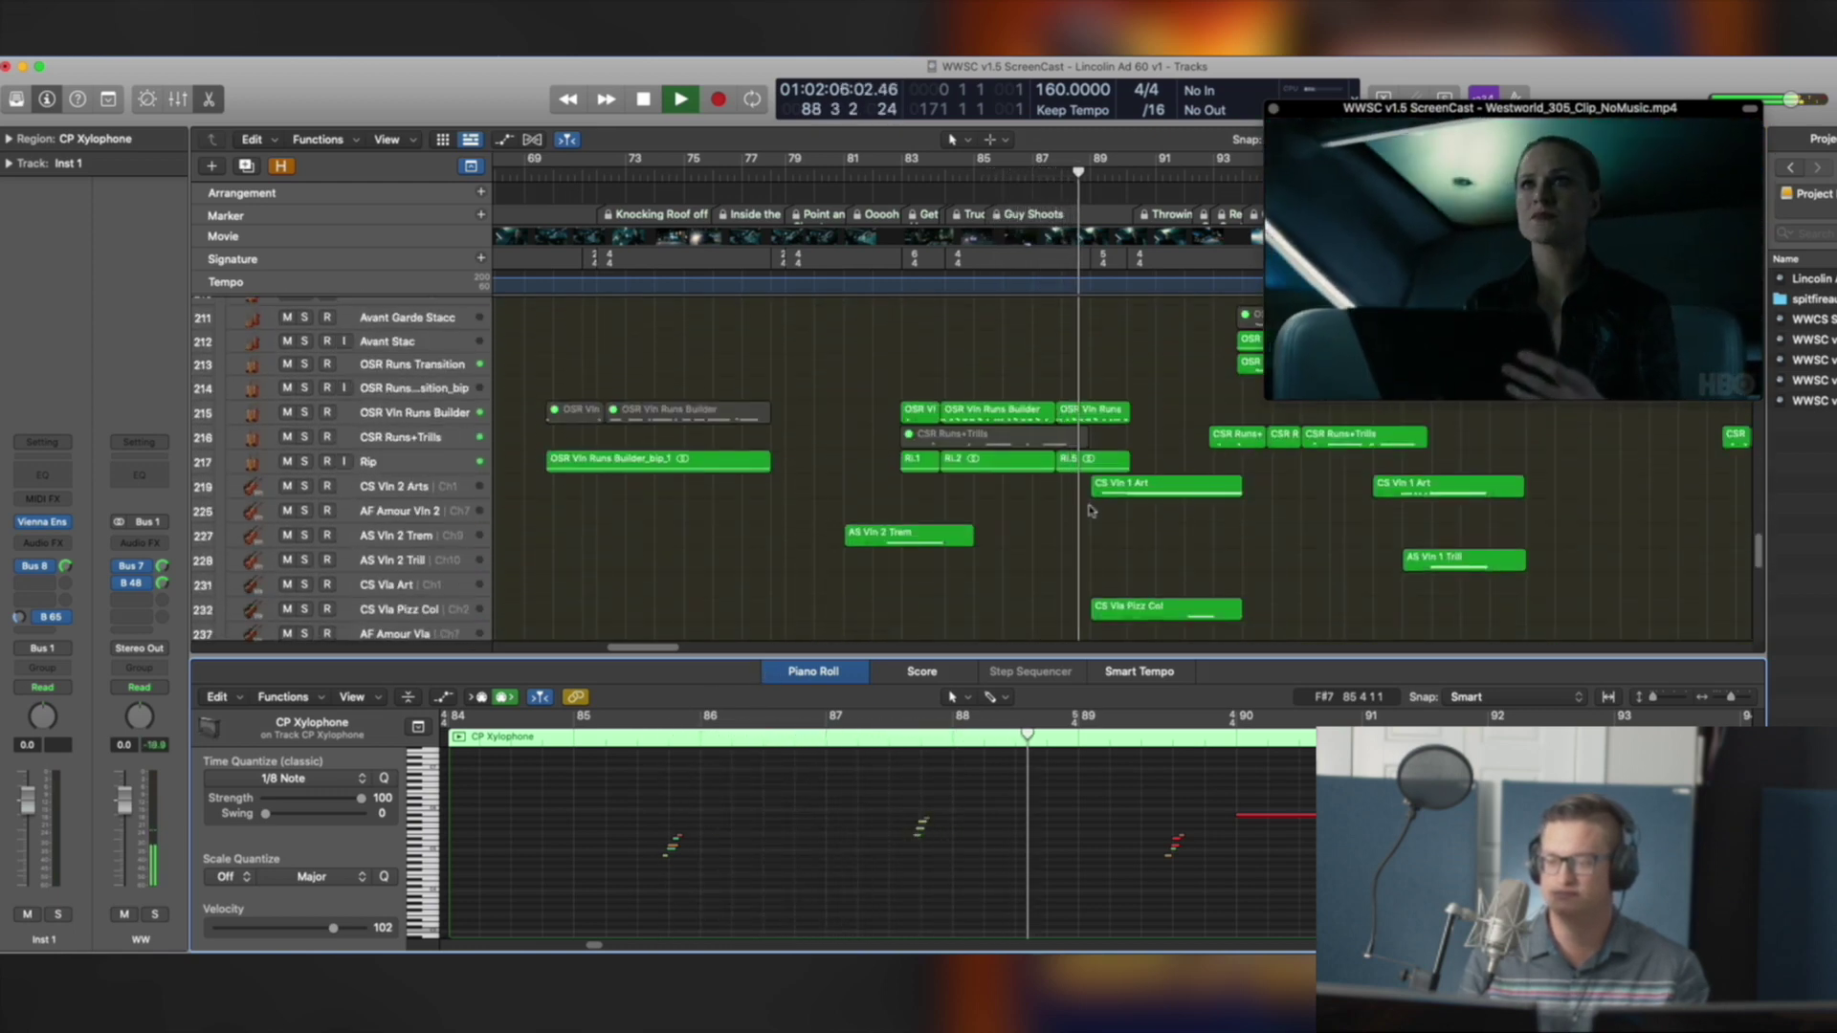
key(space)
Play the full mix from bar 83 into bar 90, selecting the HWW NatMin region and reviewing the brass tracks during playback
scroll(1110, 464, up, 5)
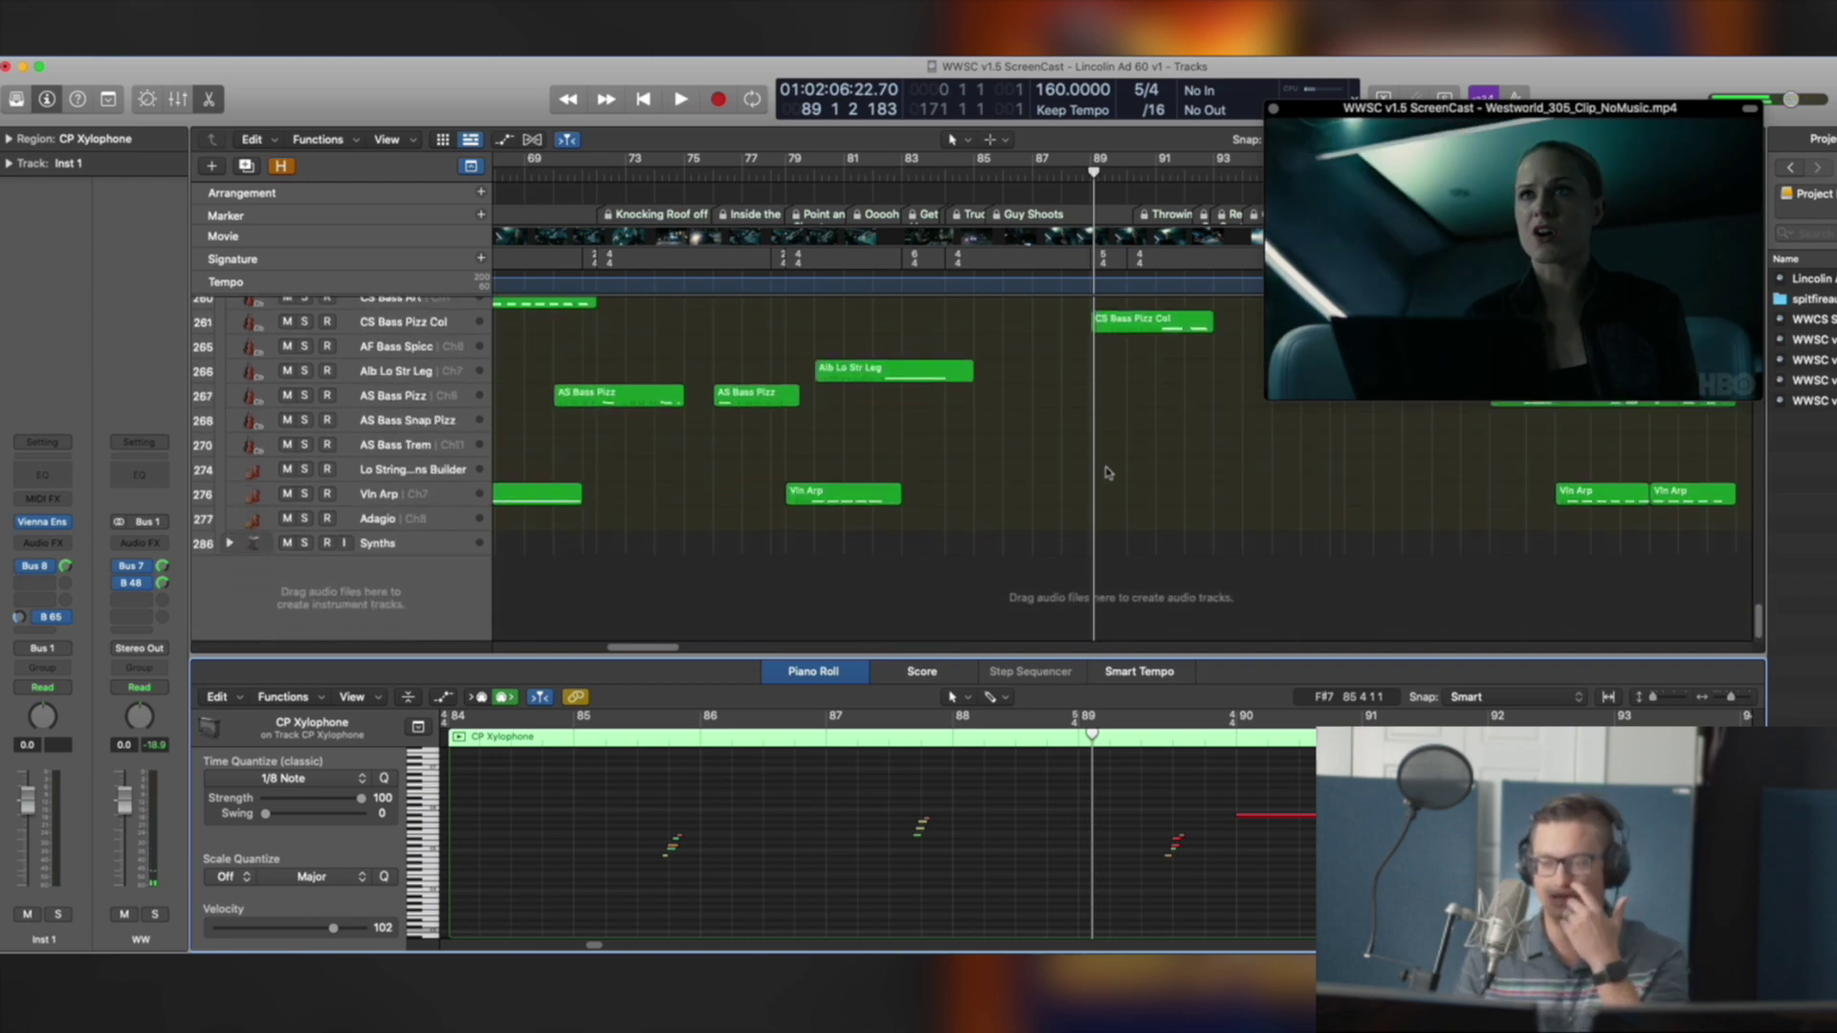
scroll(1098, 475, up, 15)
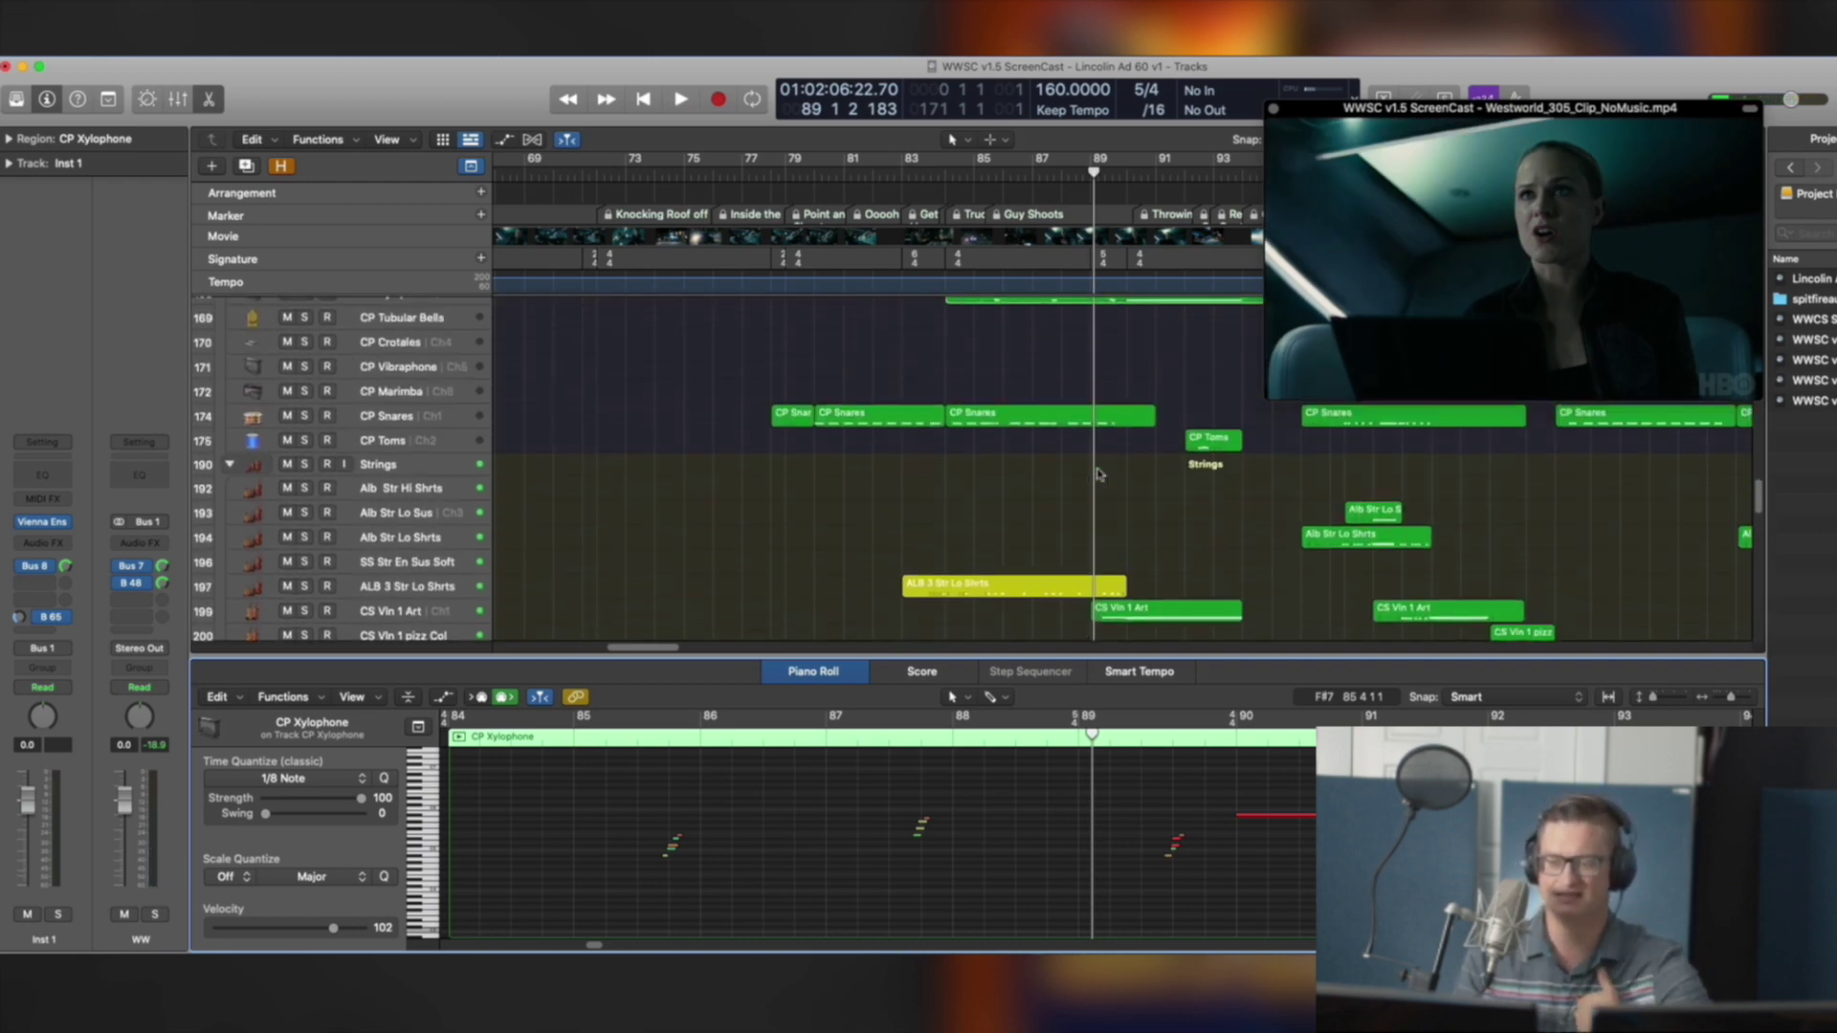
scroll(1029, 453, up, 15)
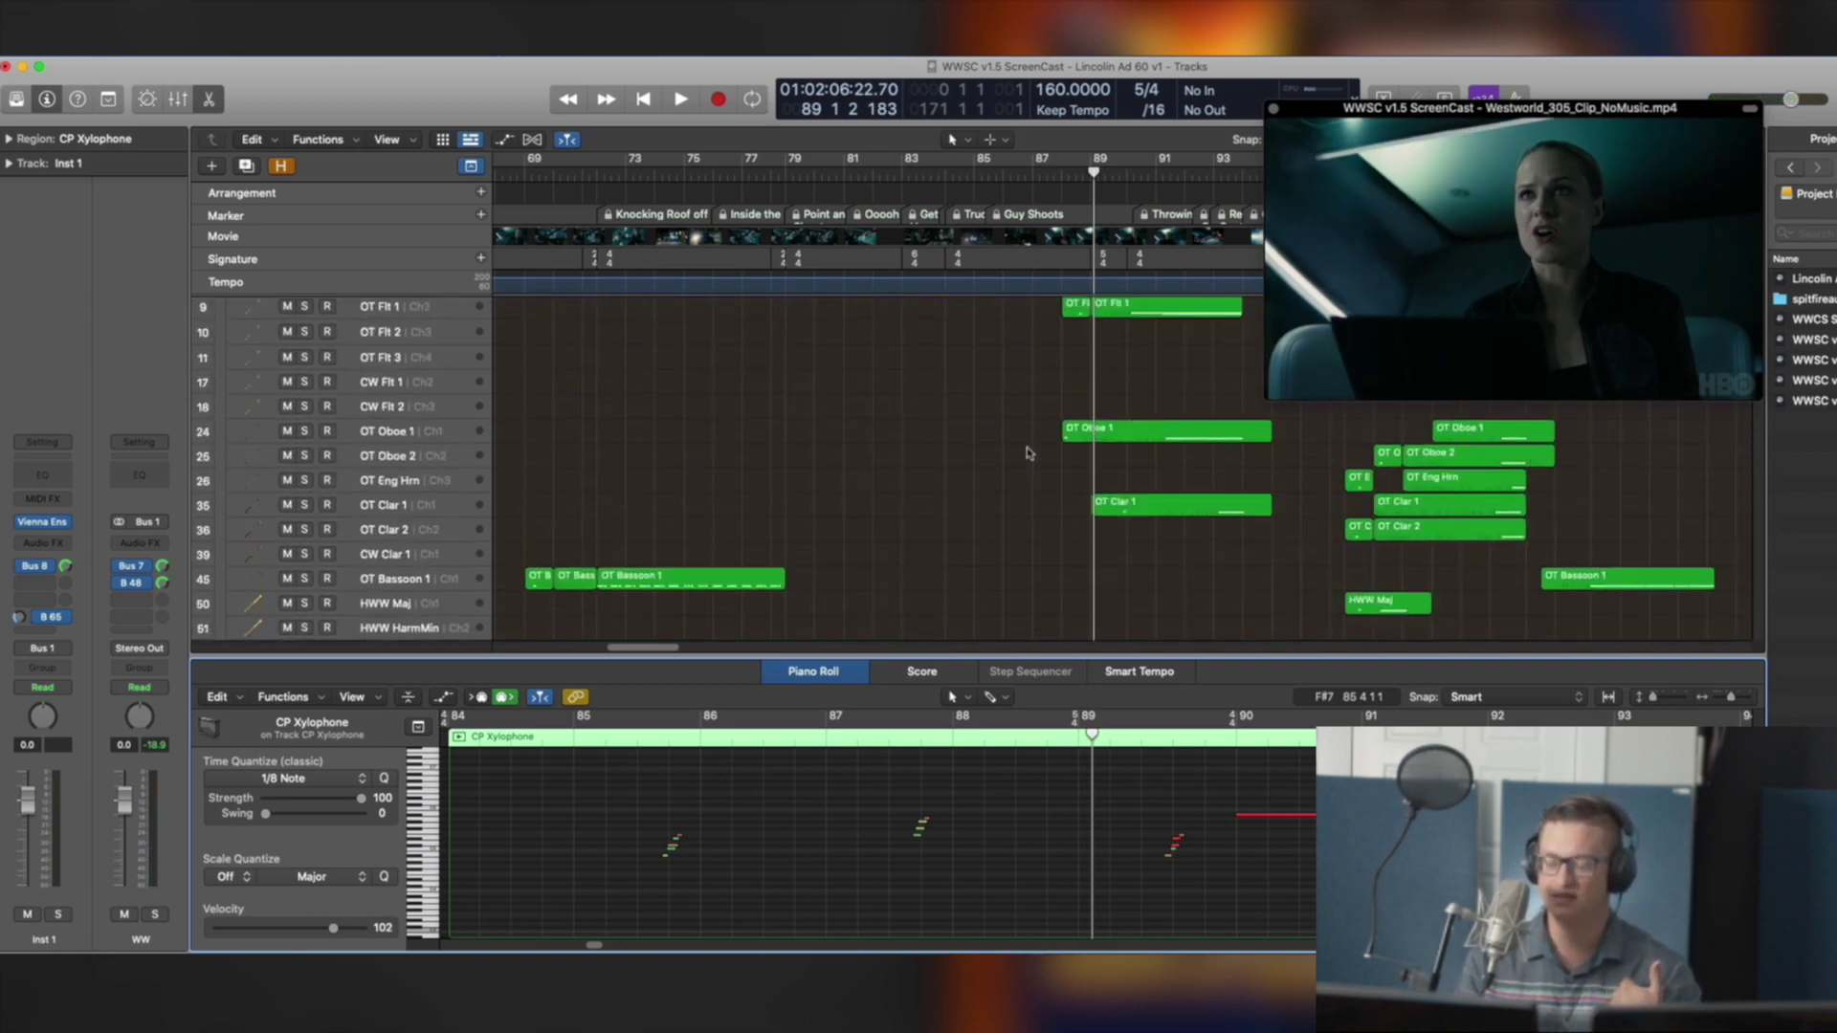
scroll(1031, 449, up, 5)
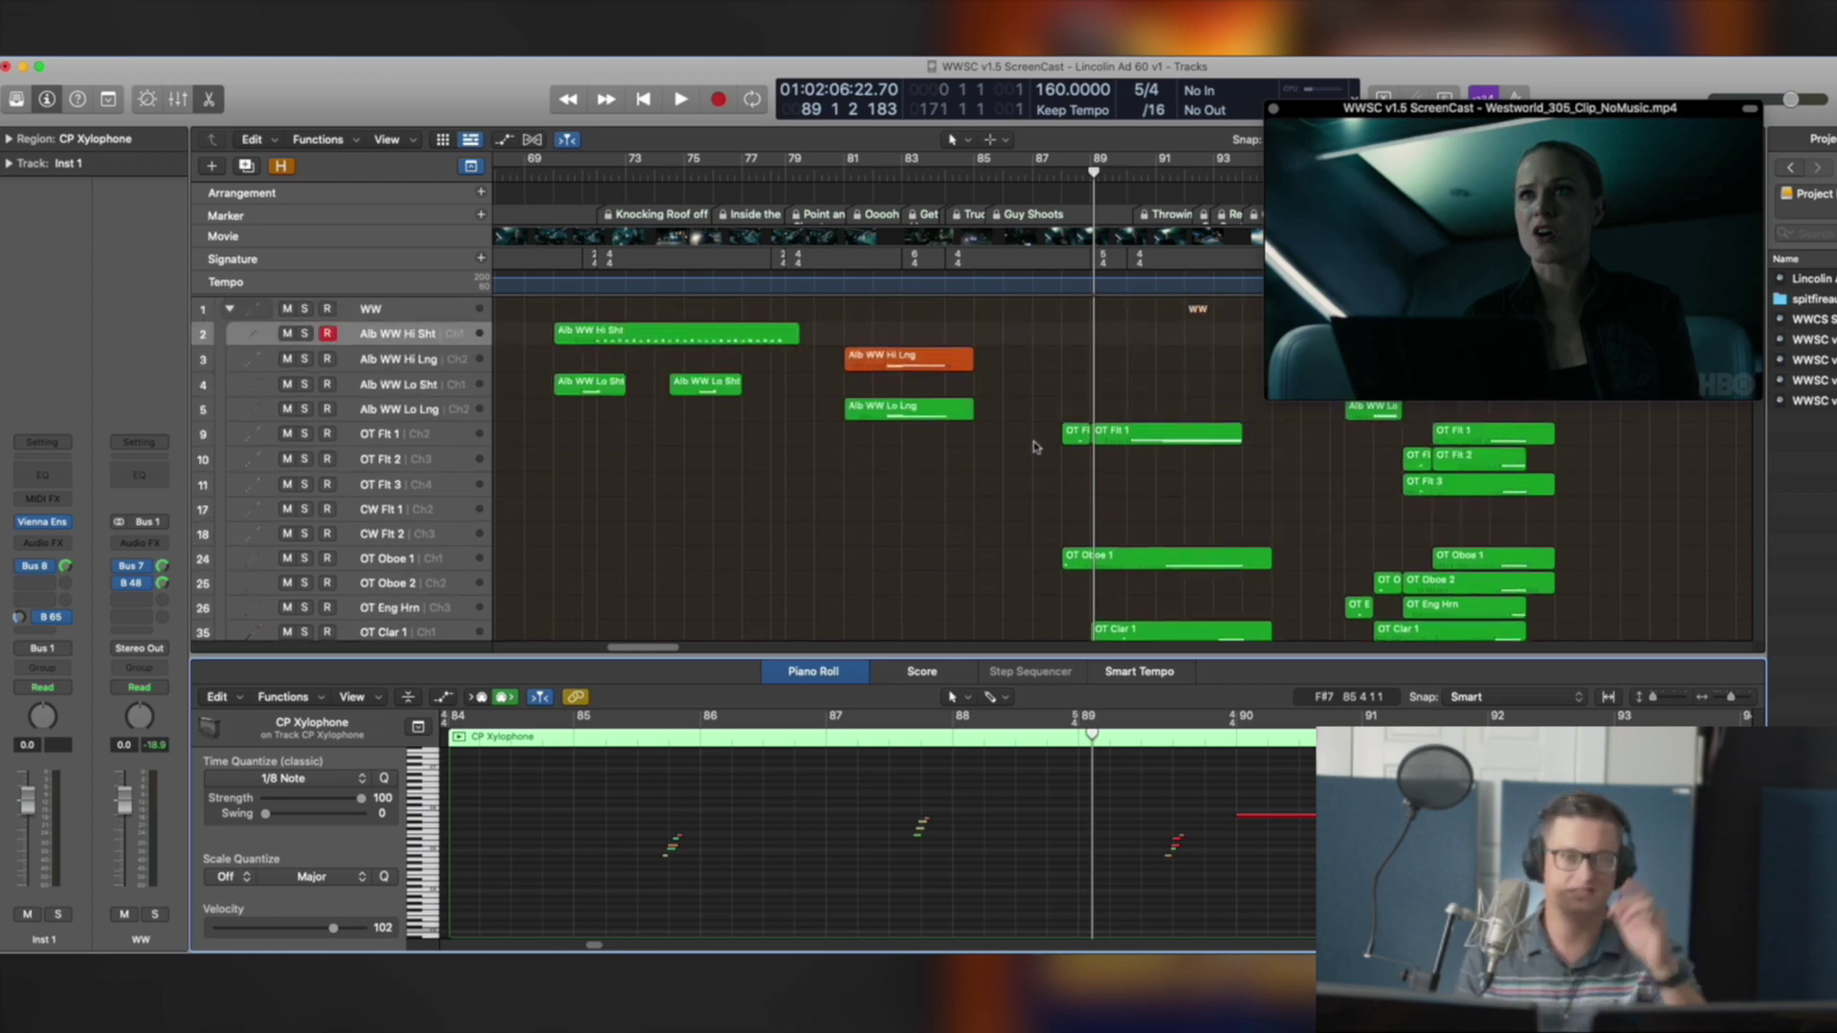
scroll(1031, 445, down, 5)
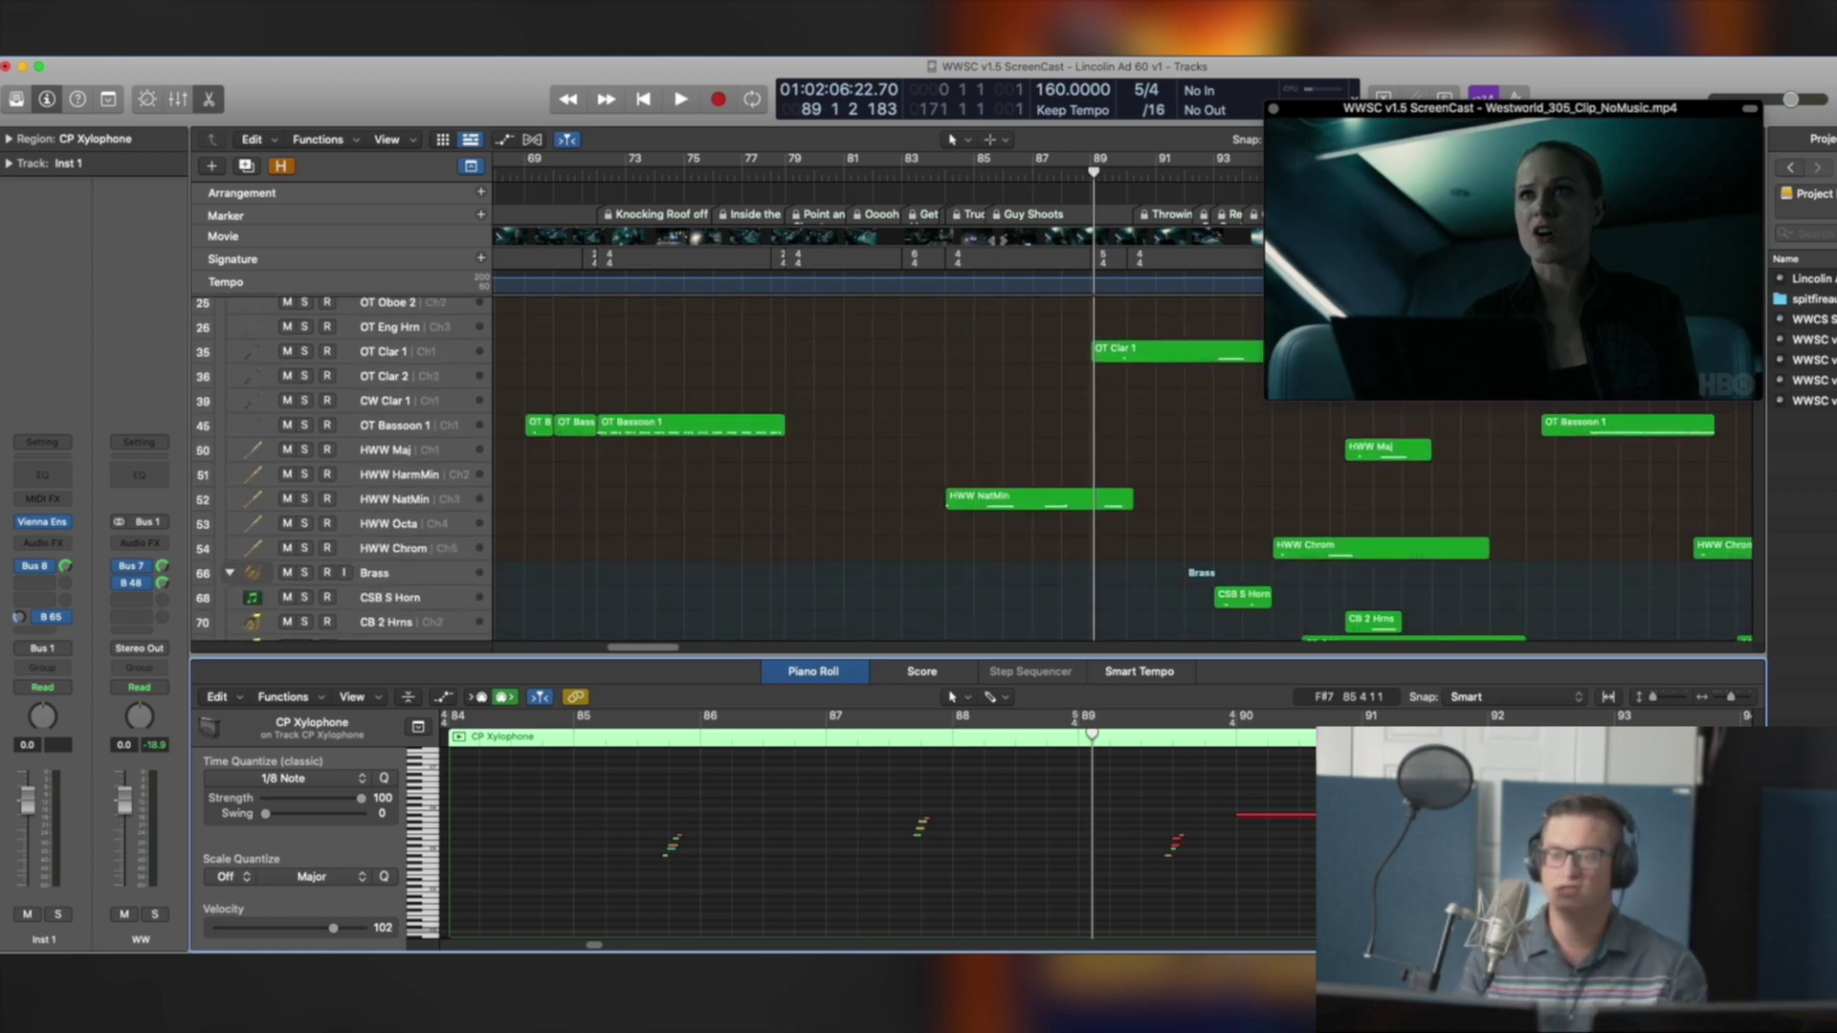
click(921, 184)
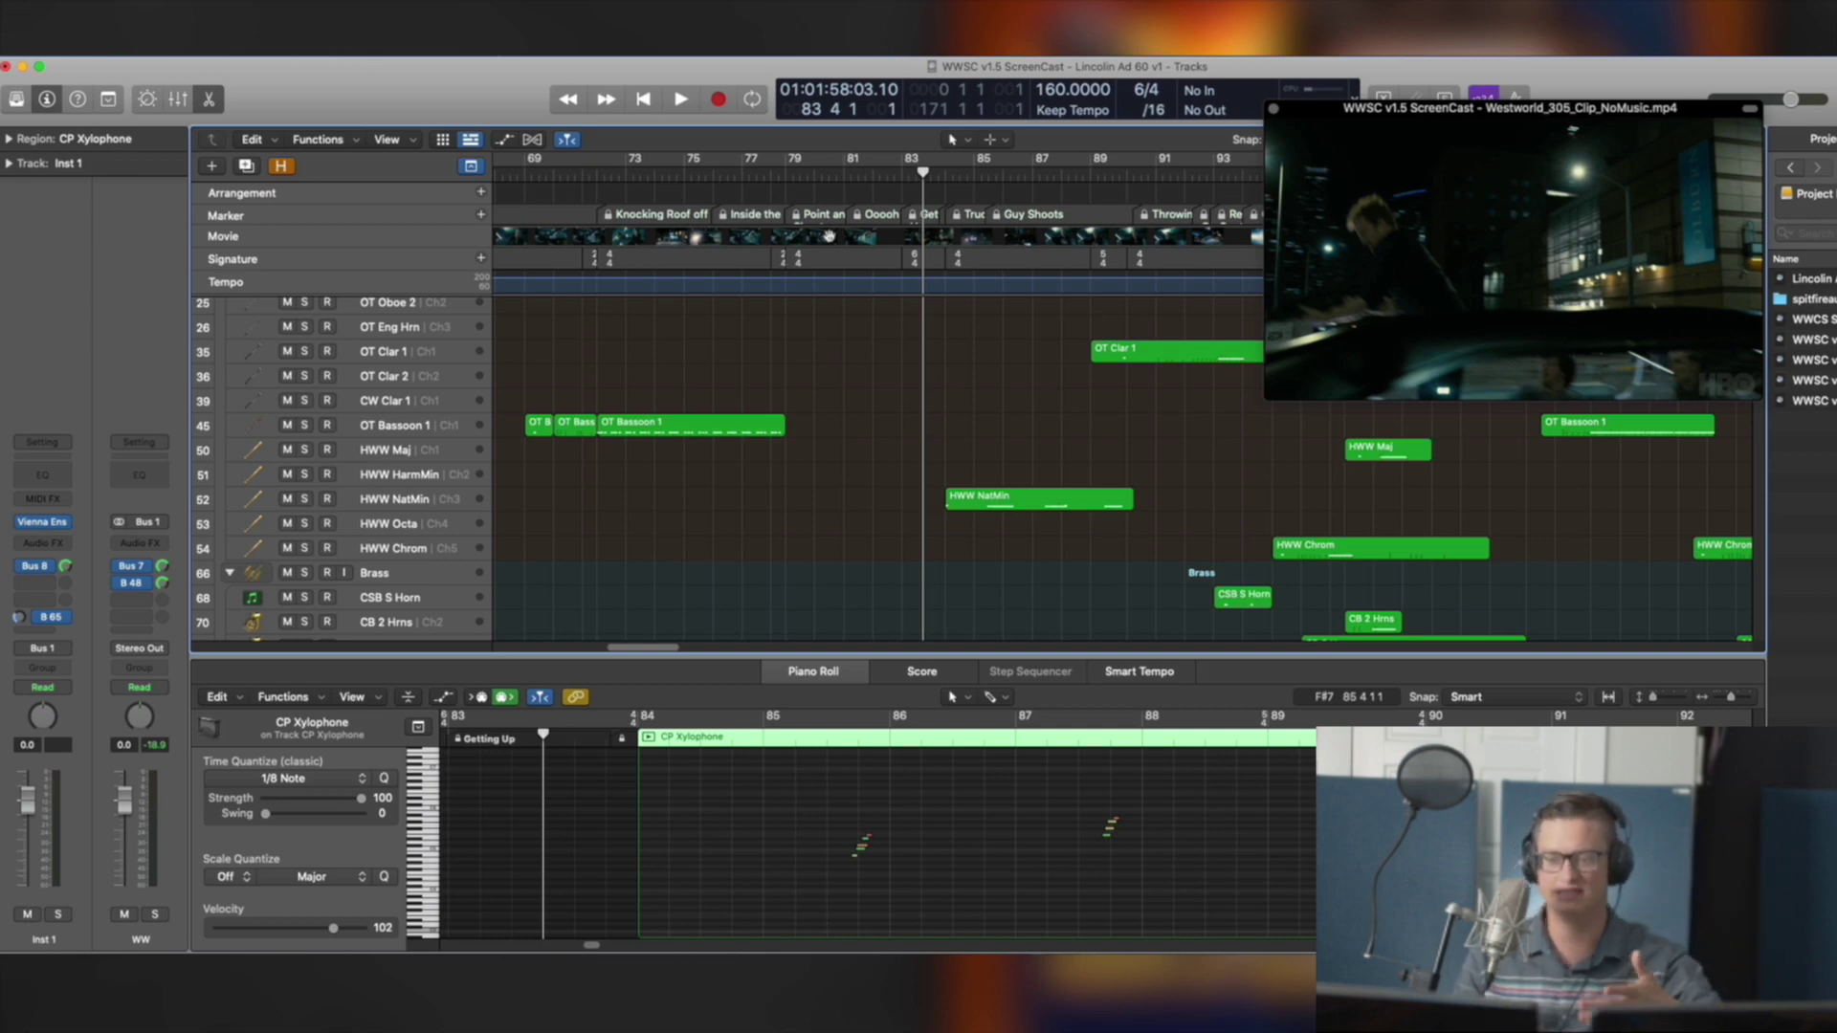
key(space)
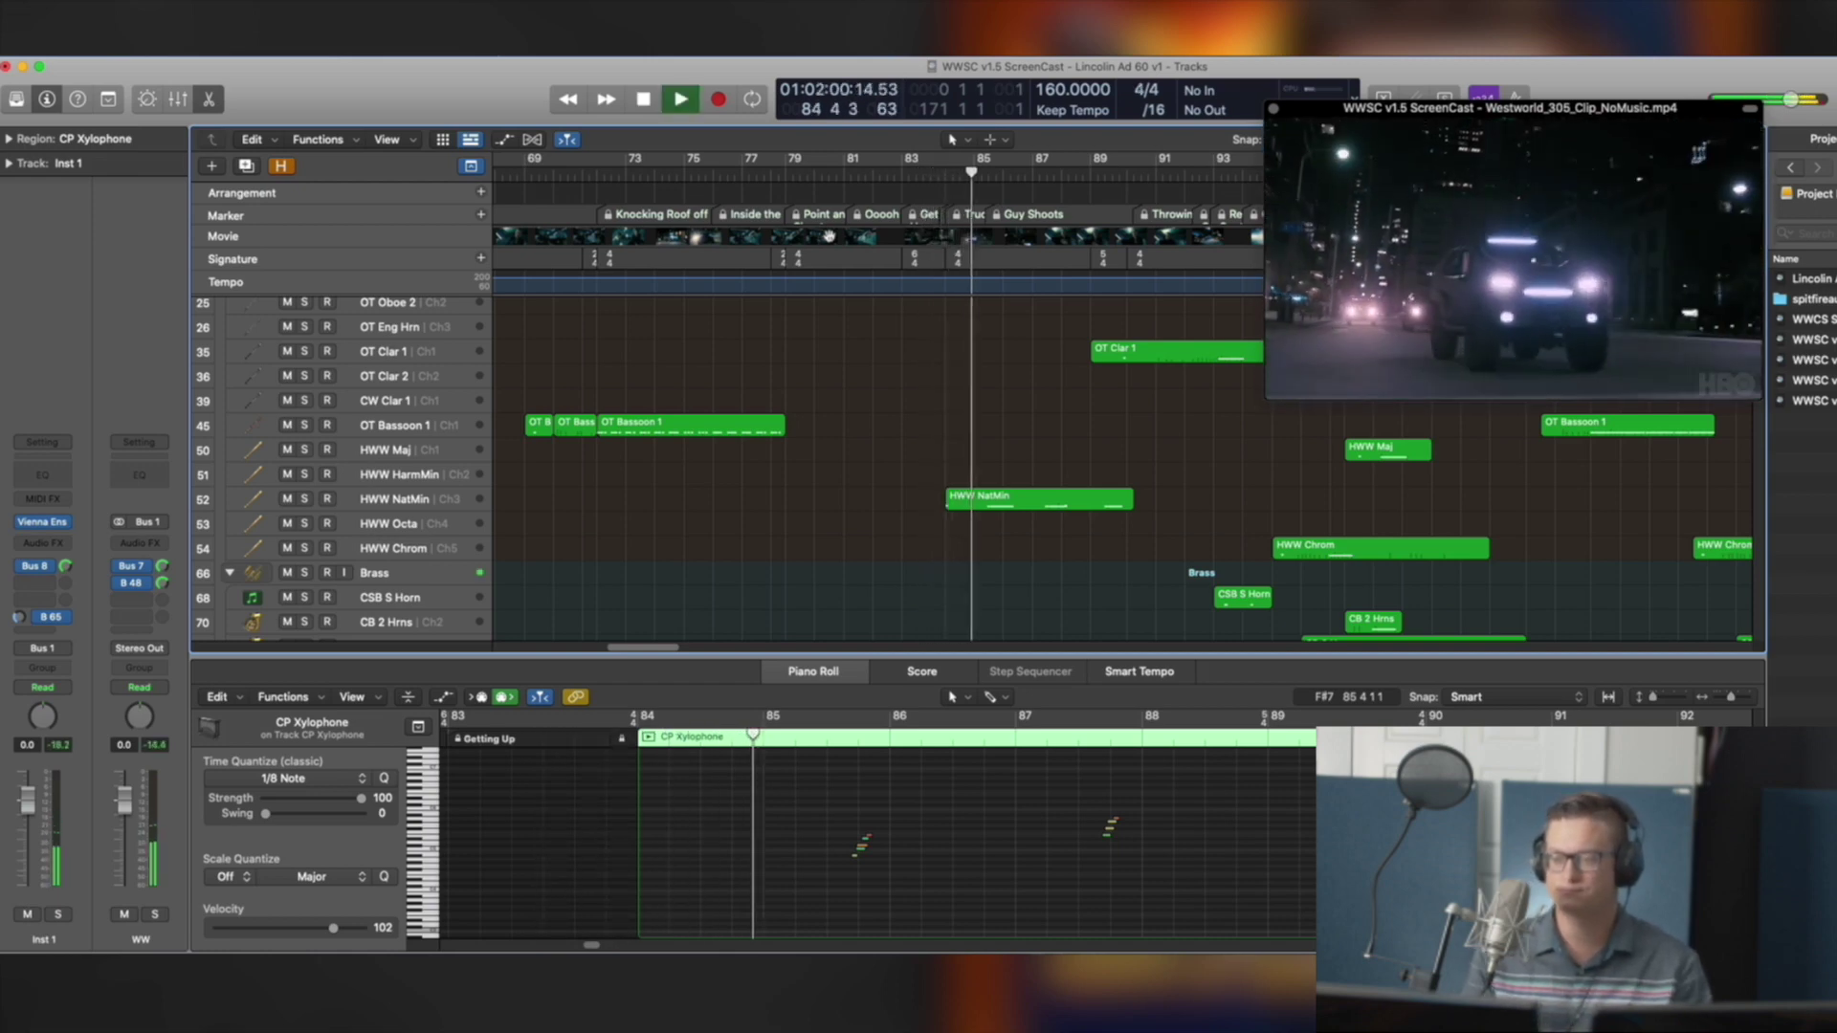
click(521, 498)
scroll(672, 550, down, 5)
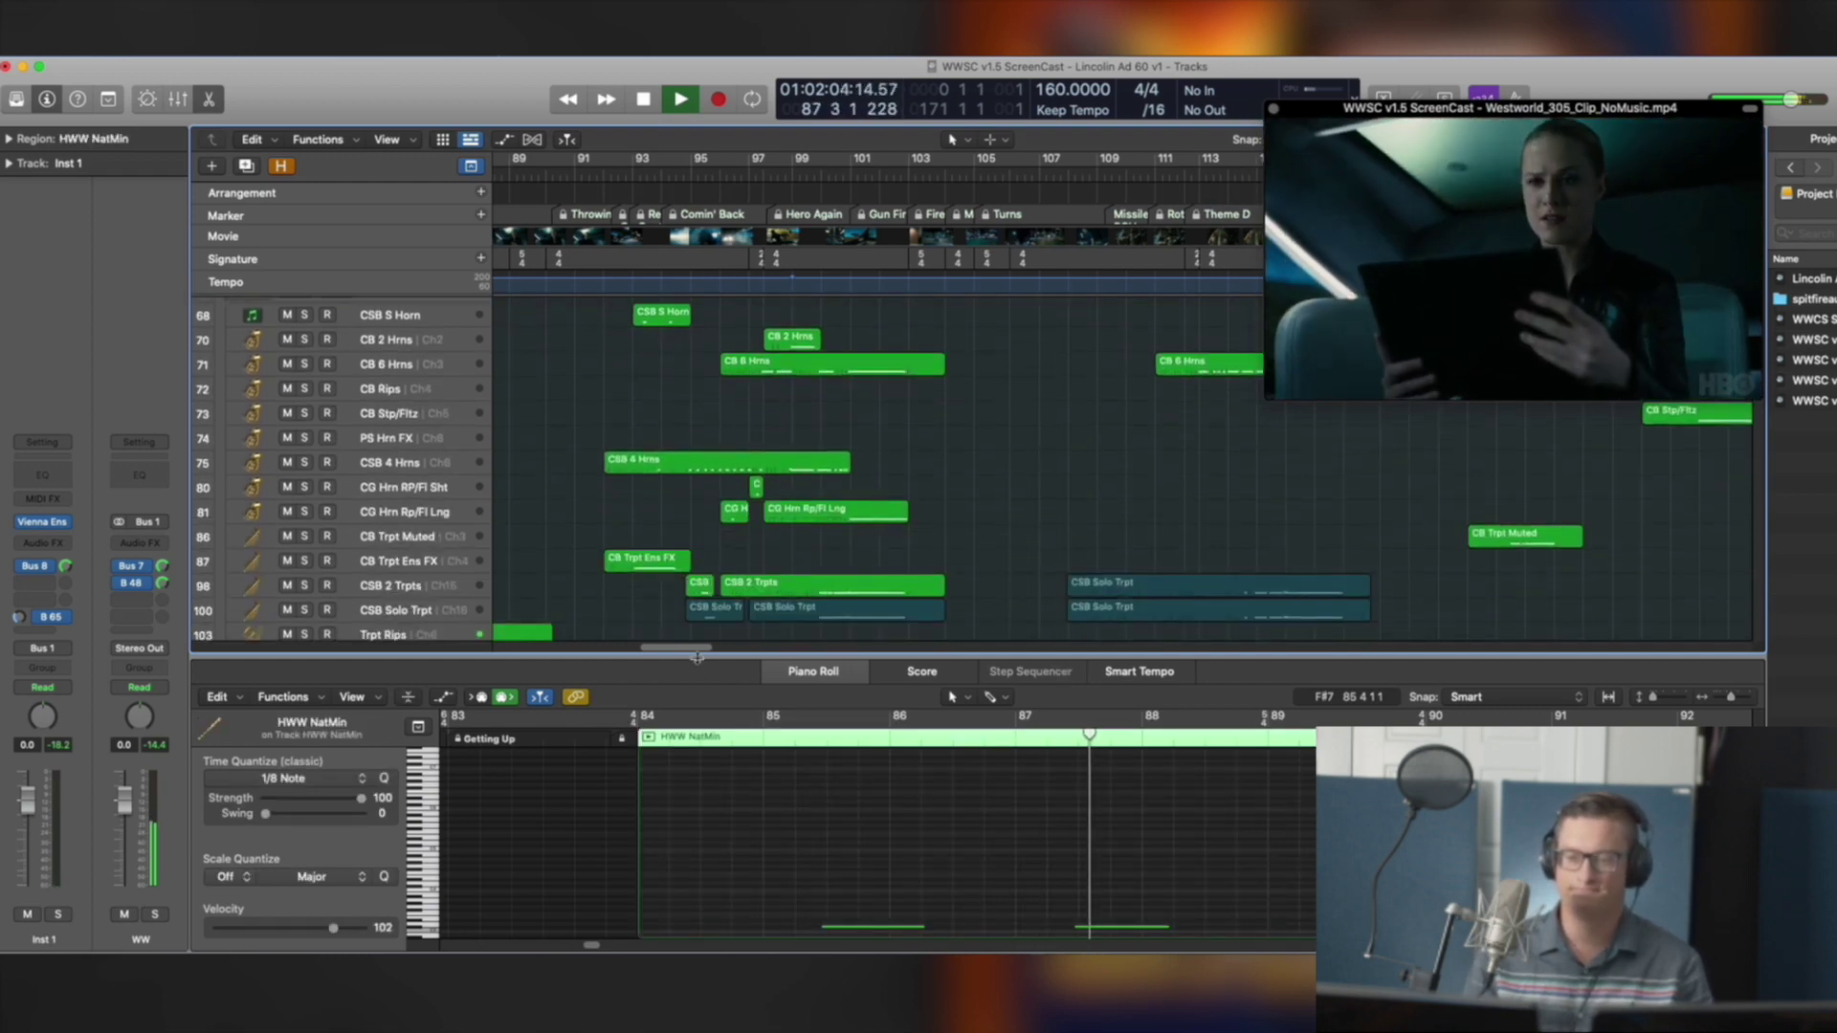
scroll(832, 578, down, 5)
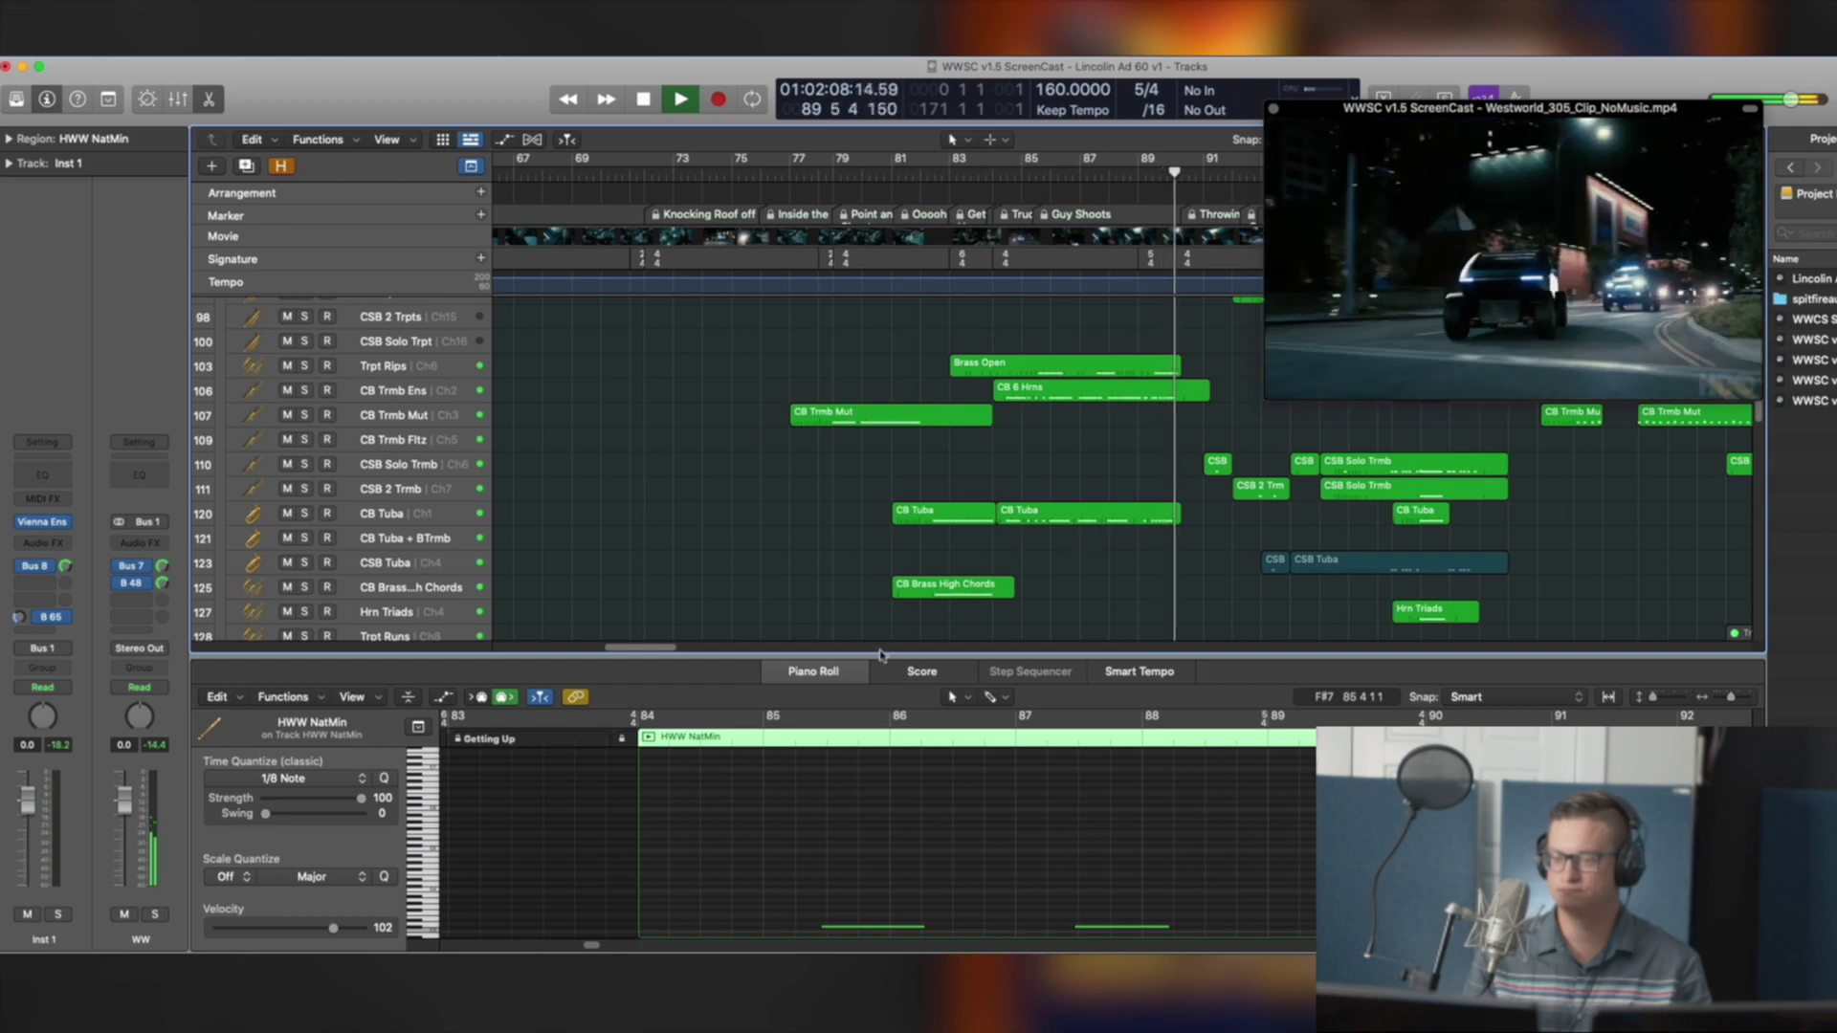
Solo the CB 6 Hrns and CB Tuba regions starting at bar 84 and audition them together into bar 90
drag(1069, 592, 1165, 421)
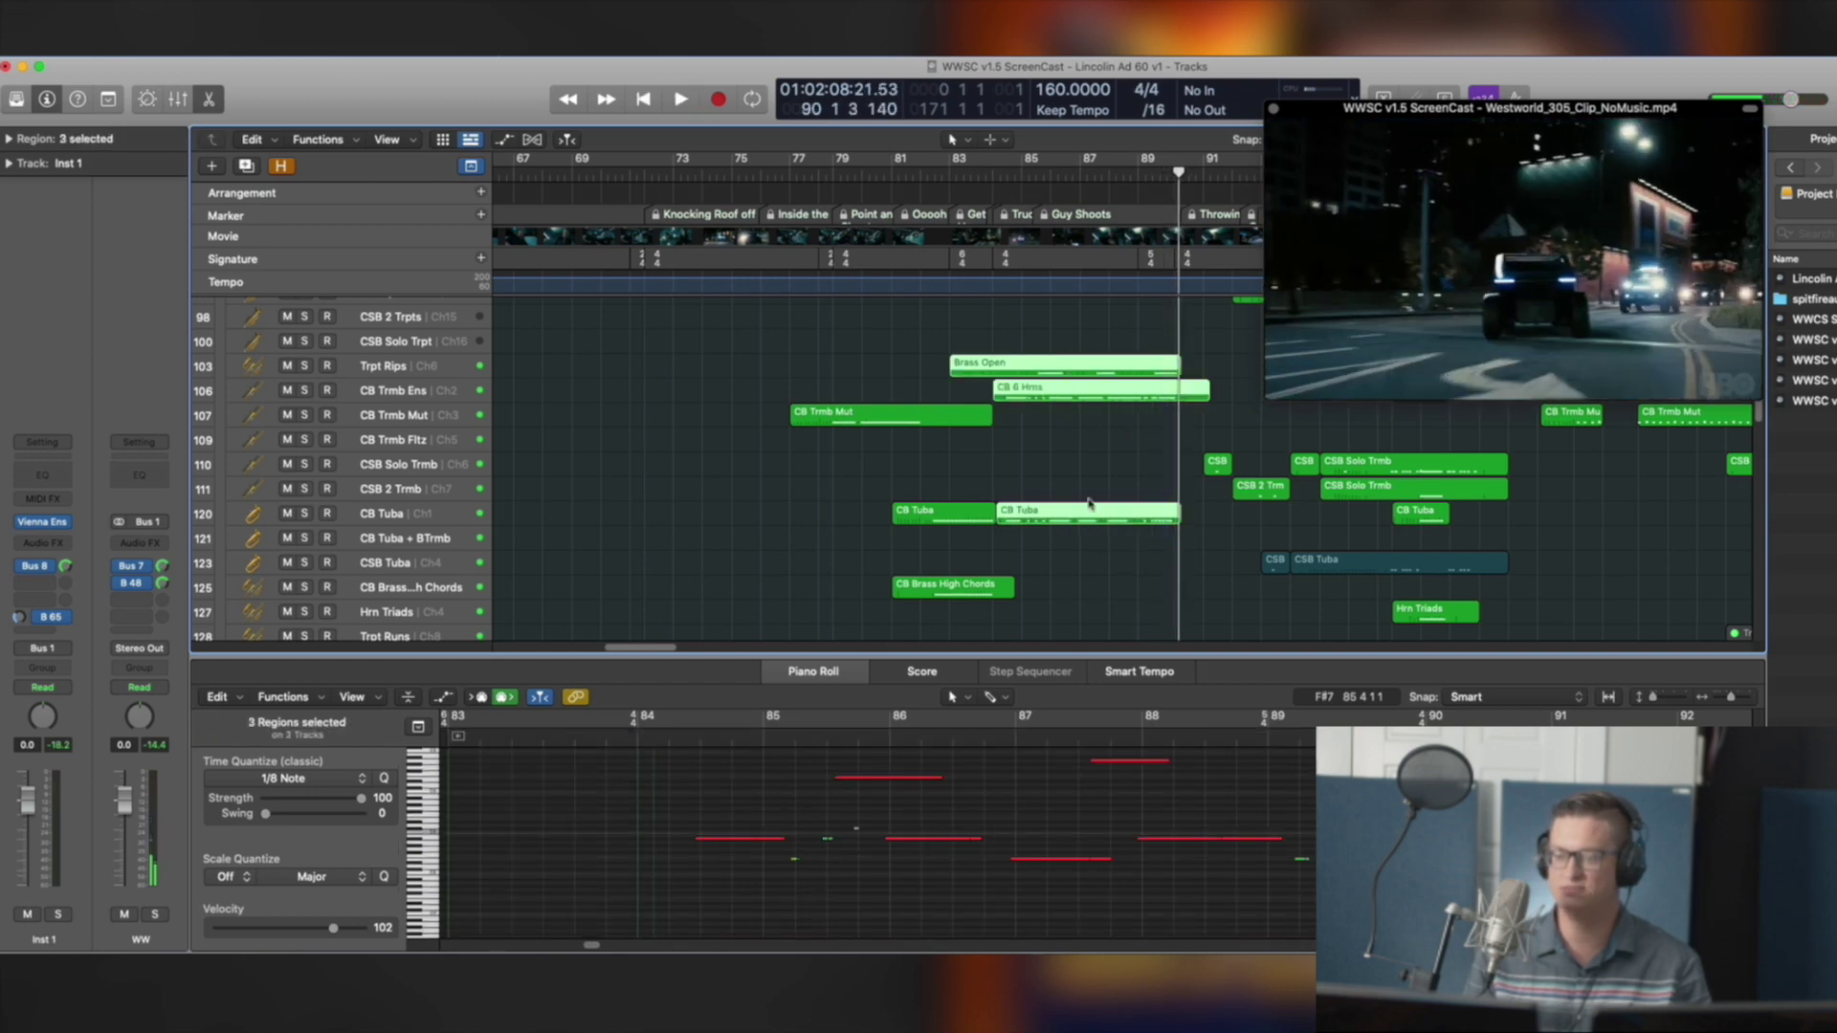
drag(995, 394, 1113, 543)
scroll(1113, 544, up, 5)
scroll(1113, 544, down, 5)
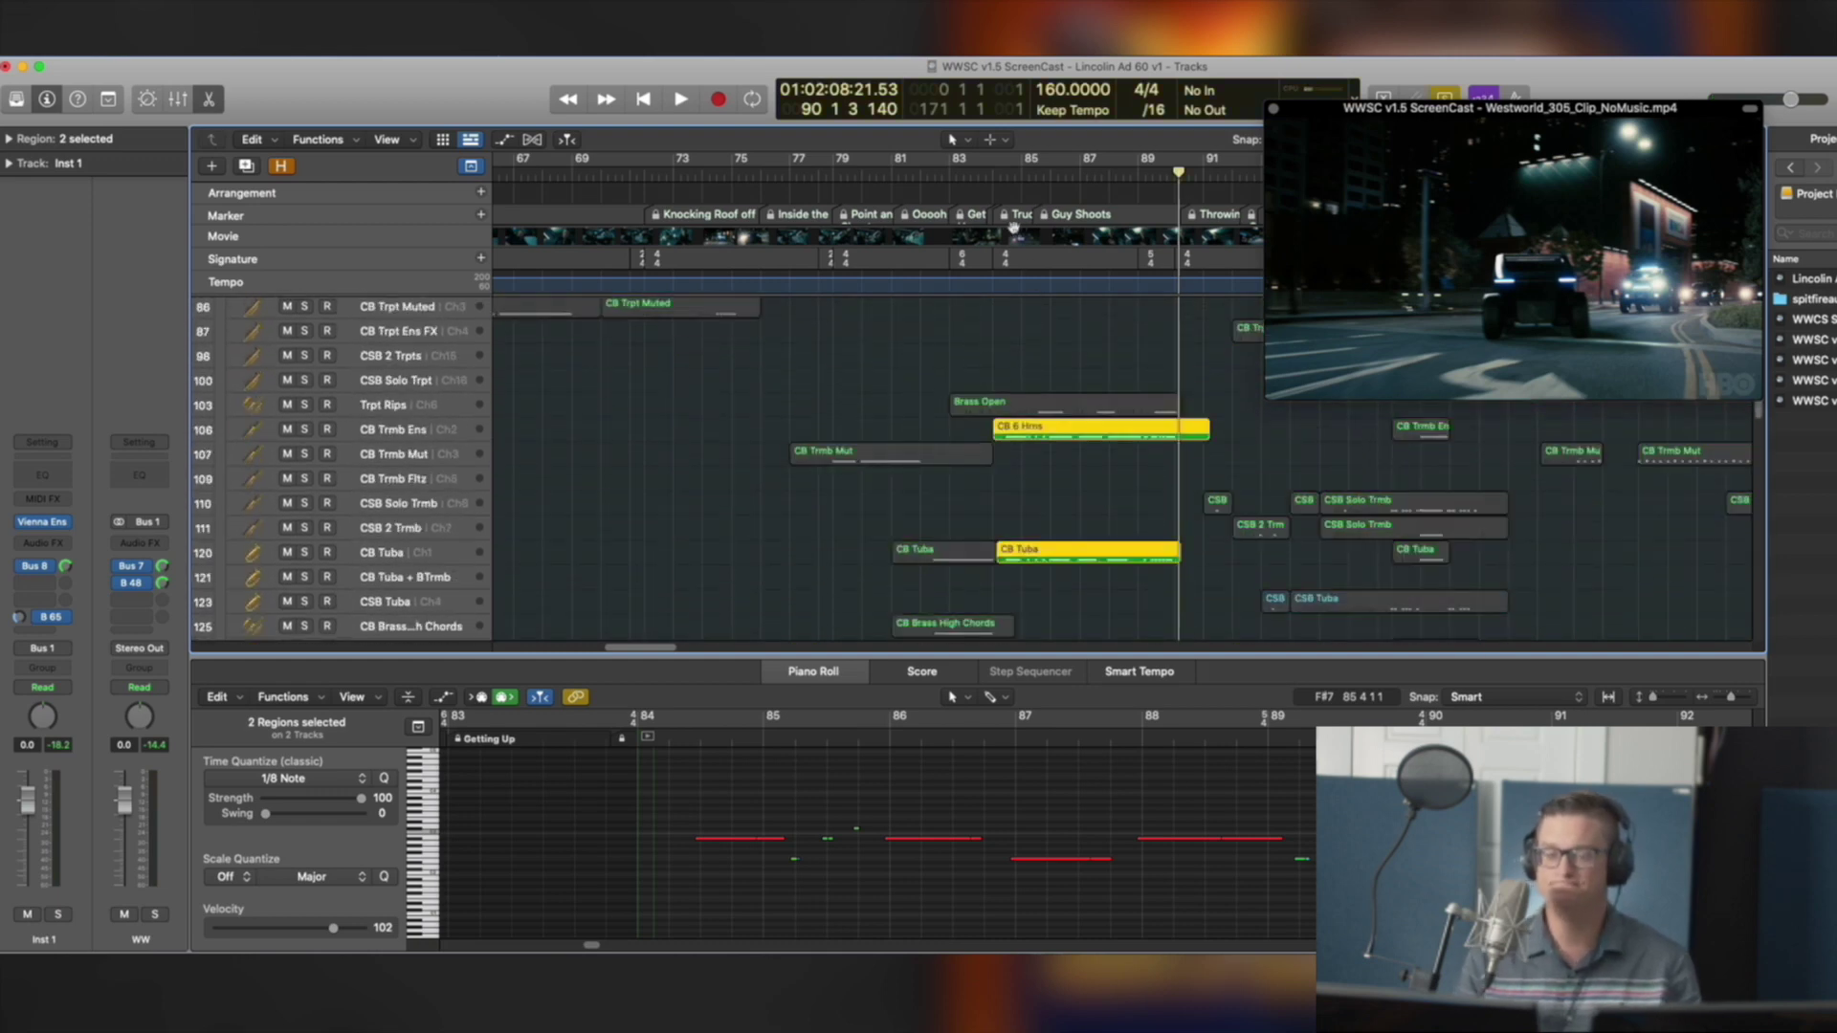
click(984, 184)
key(space)
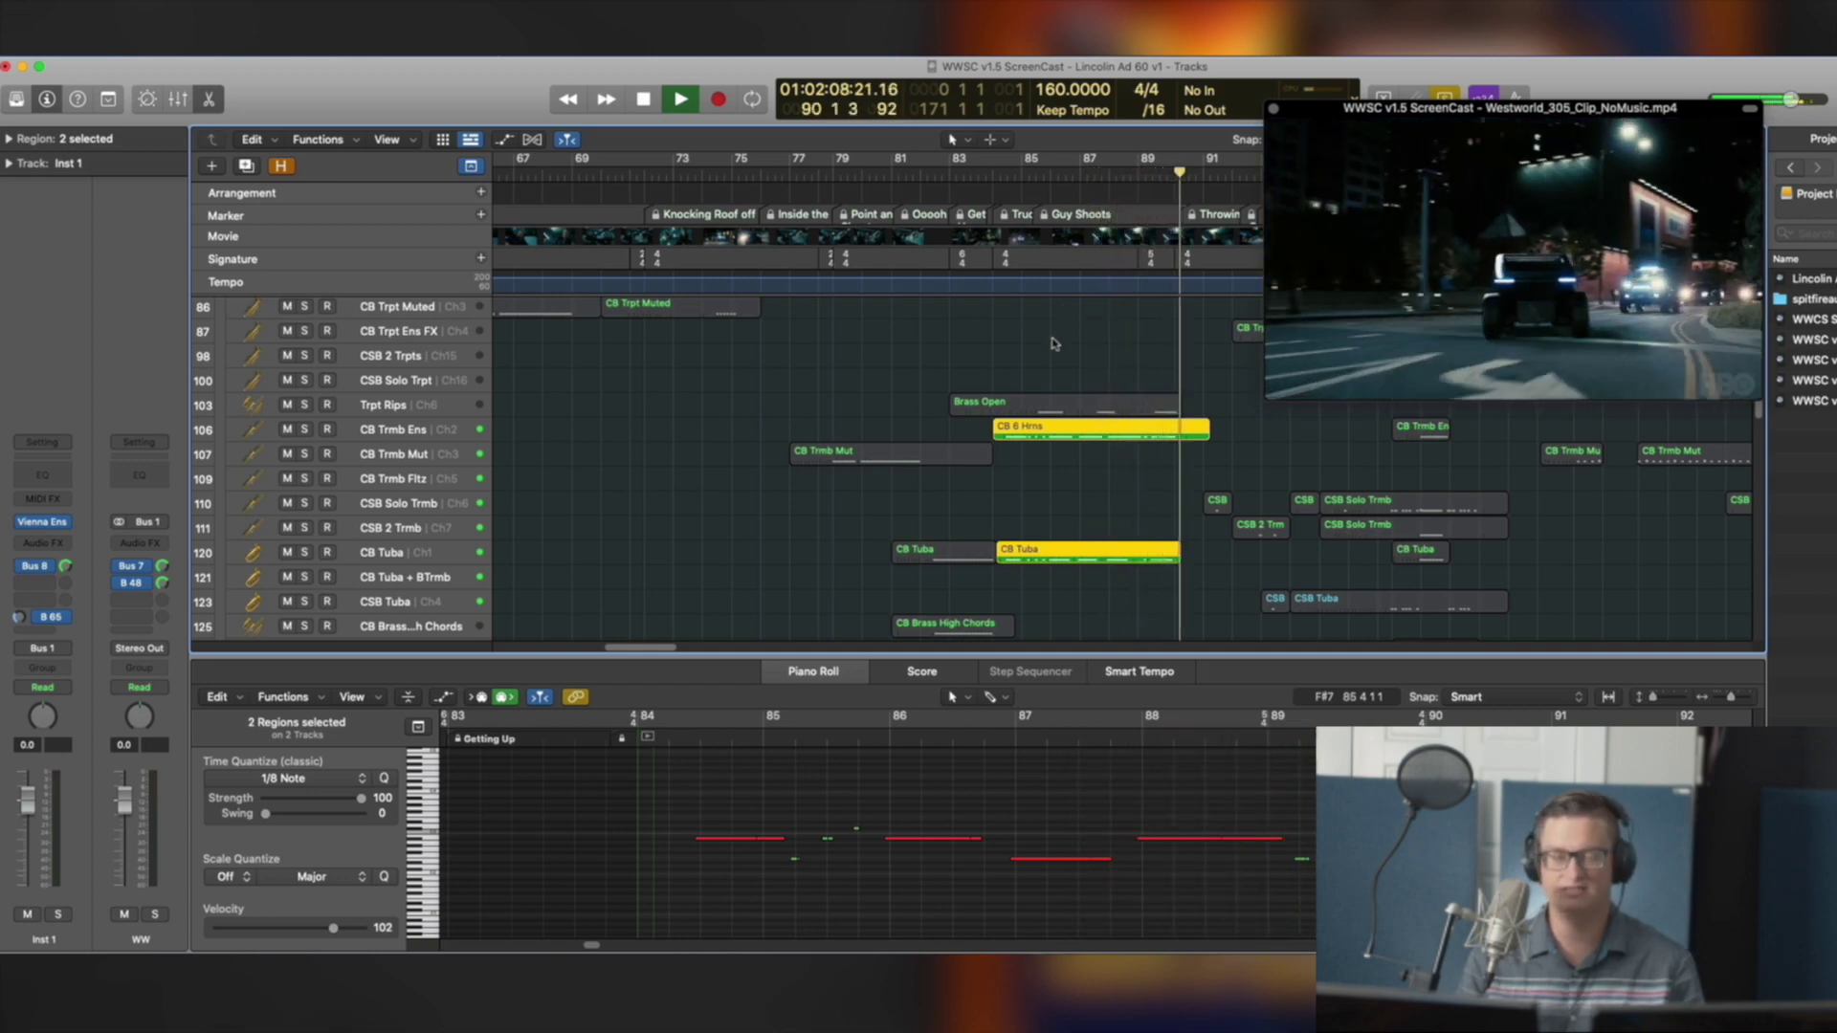
key(space)
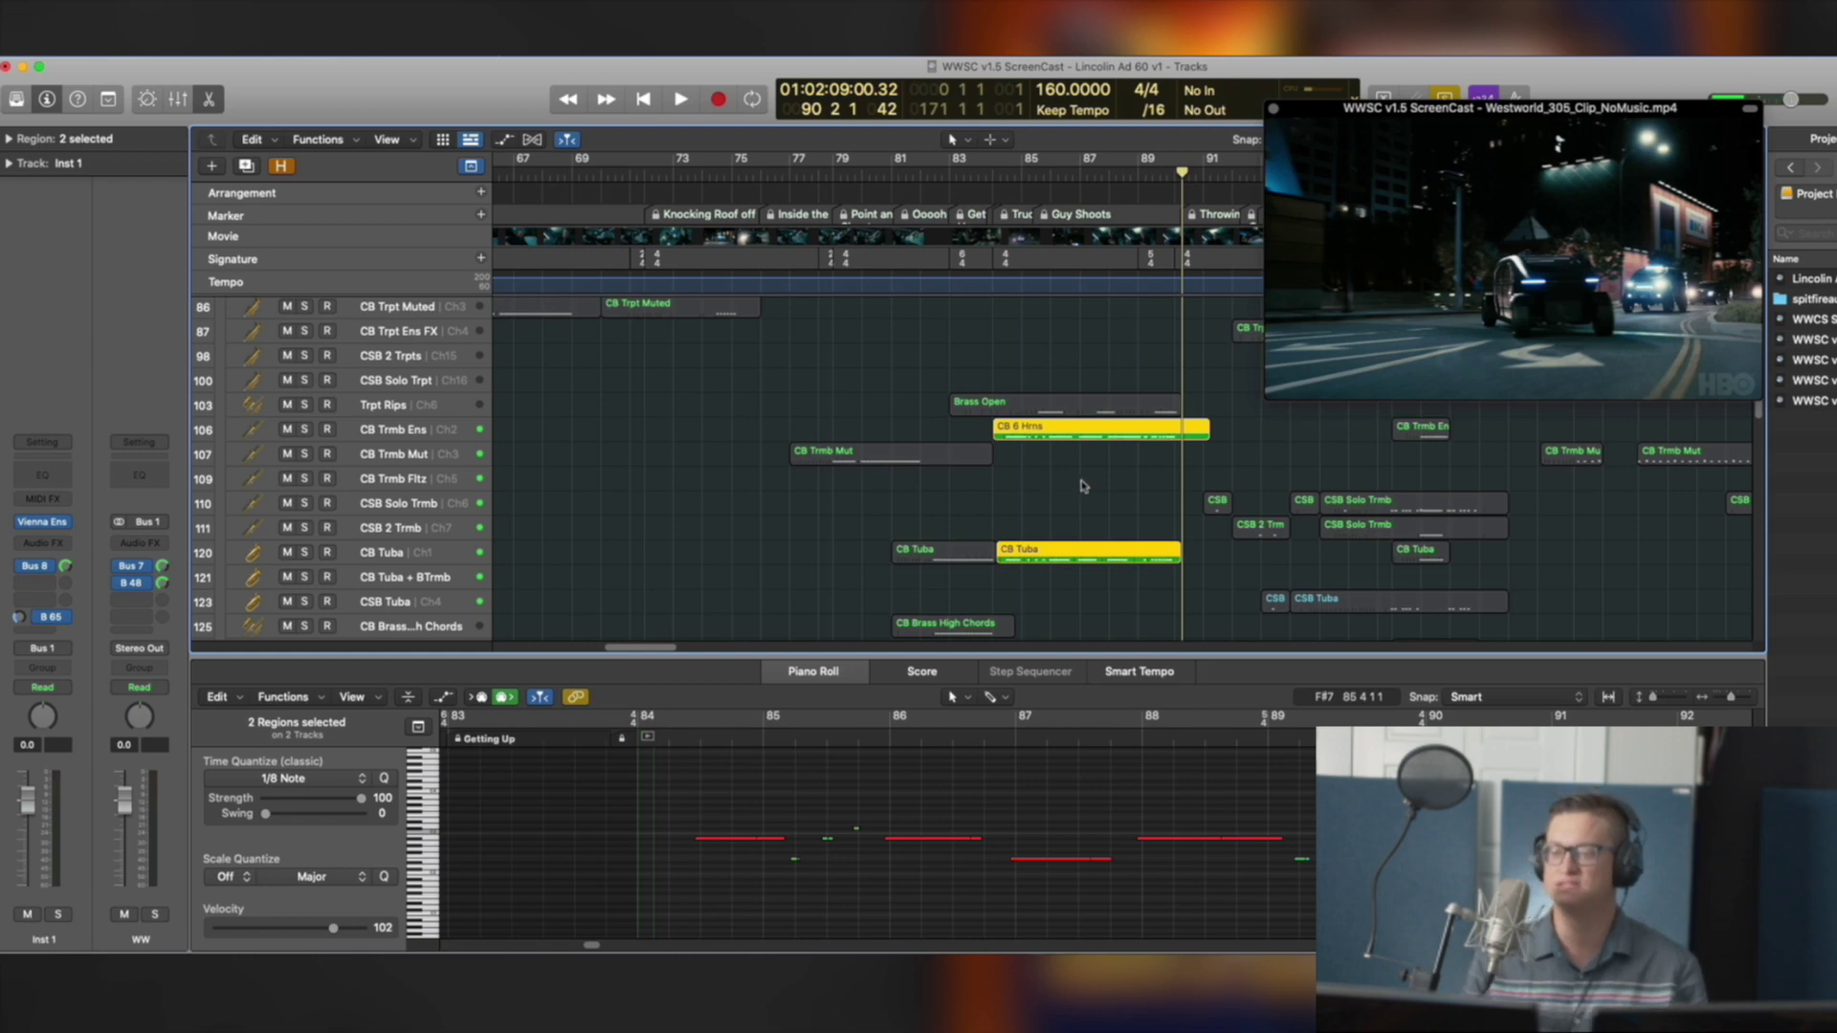
Turn solo off, reframe the arrangement around bars 81 to 109, and examine the violin, viola, cello and bass tracks near bar 90
key(super+a)
key(z)
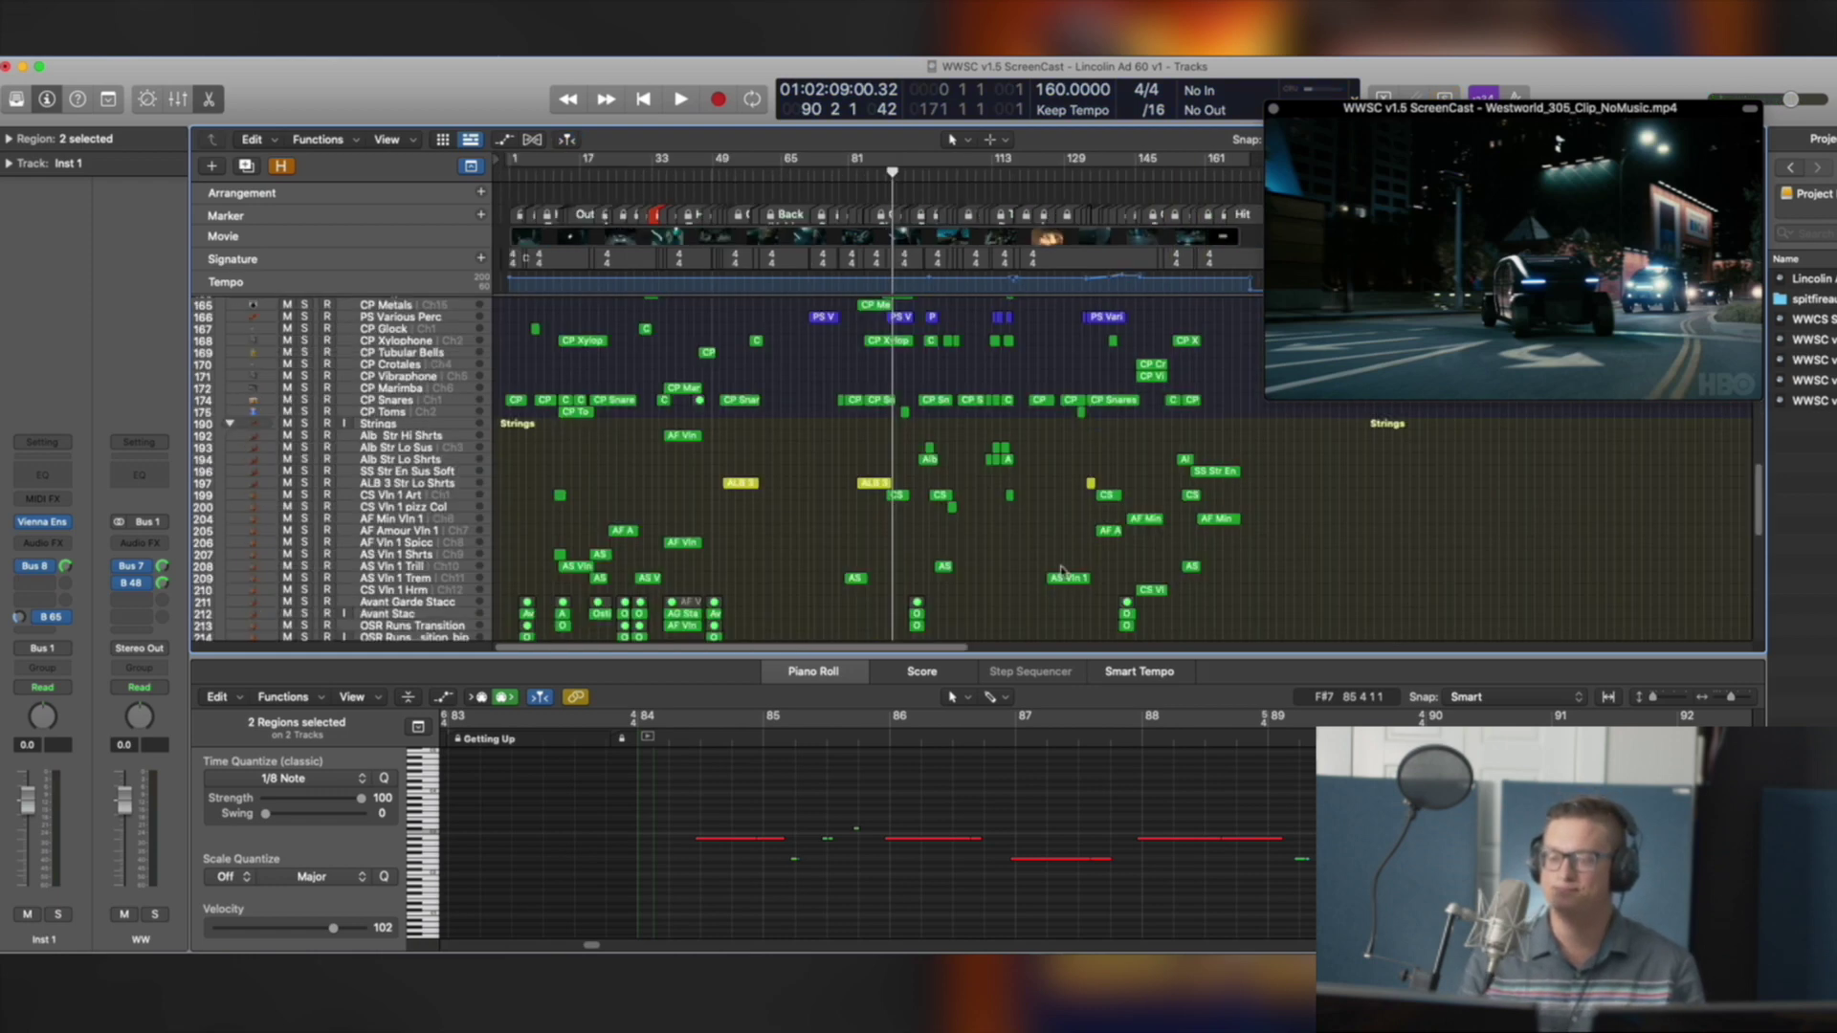
ctrl+alt+click(833, 452)
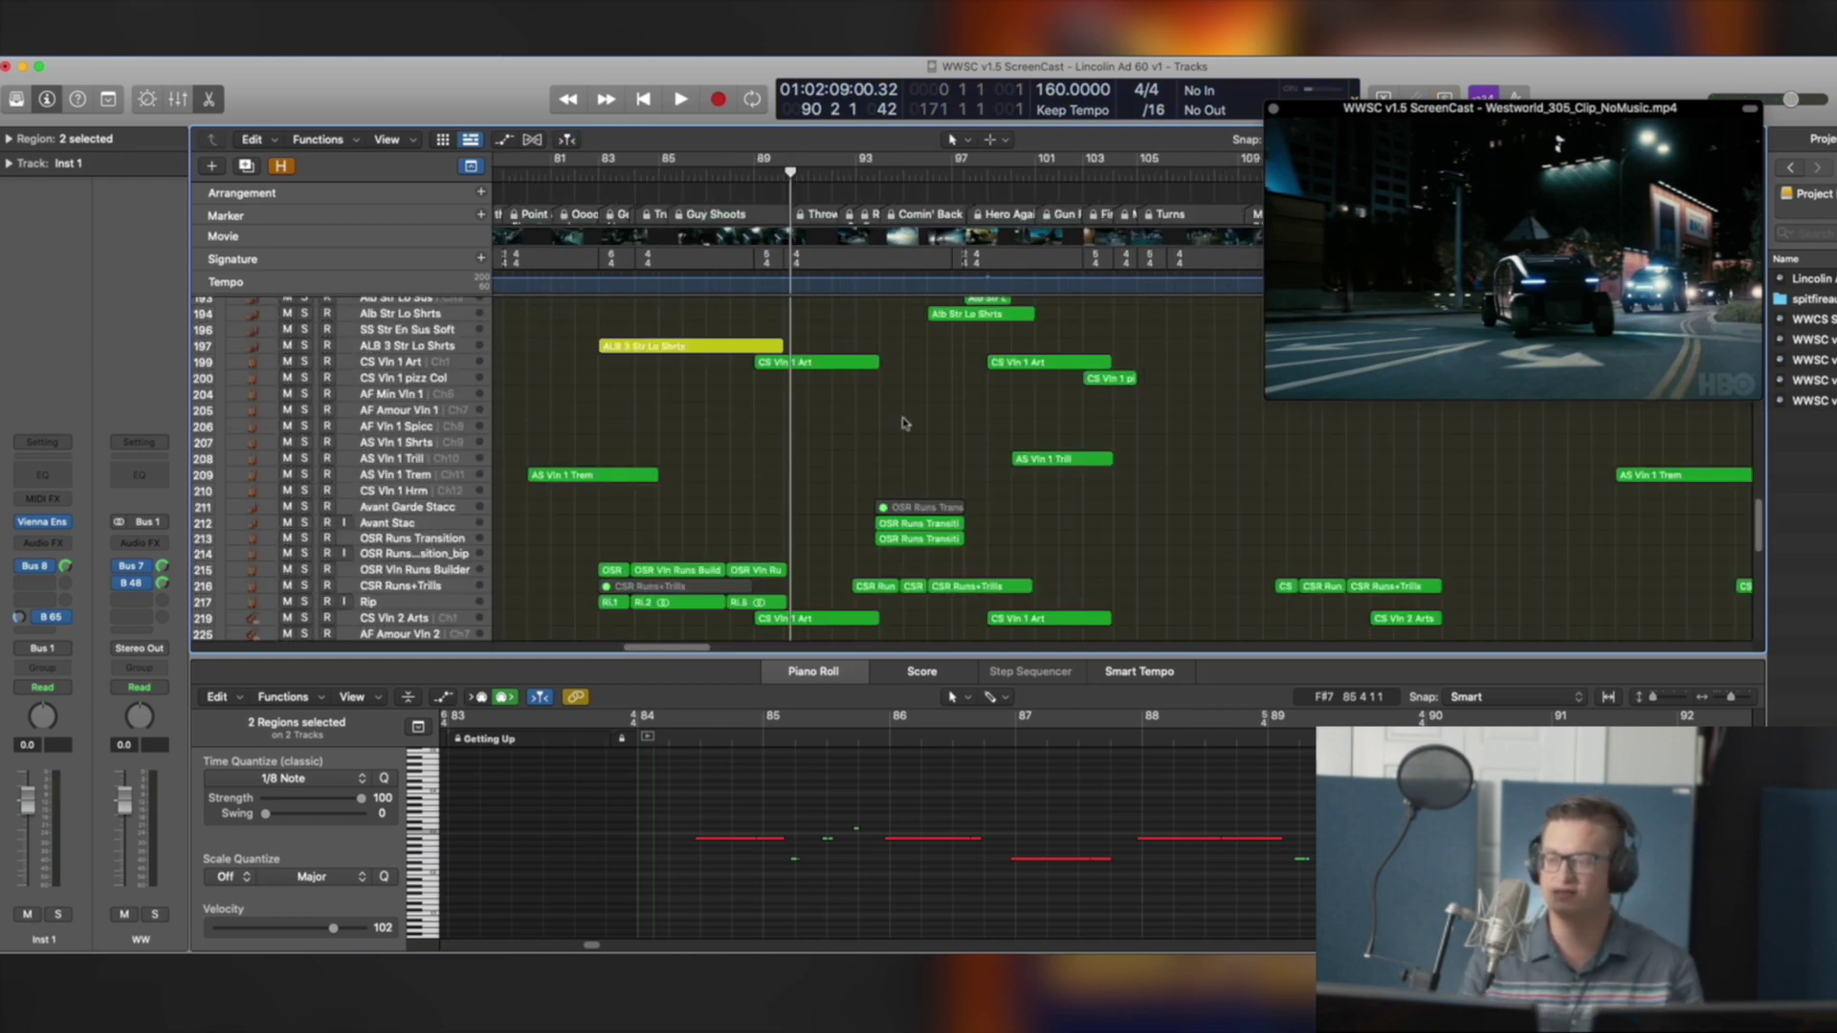
scroll(909, 424, down, 5)
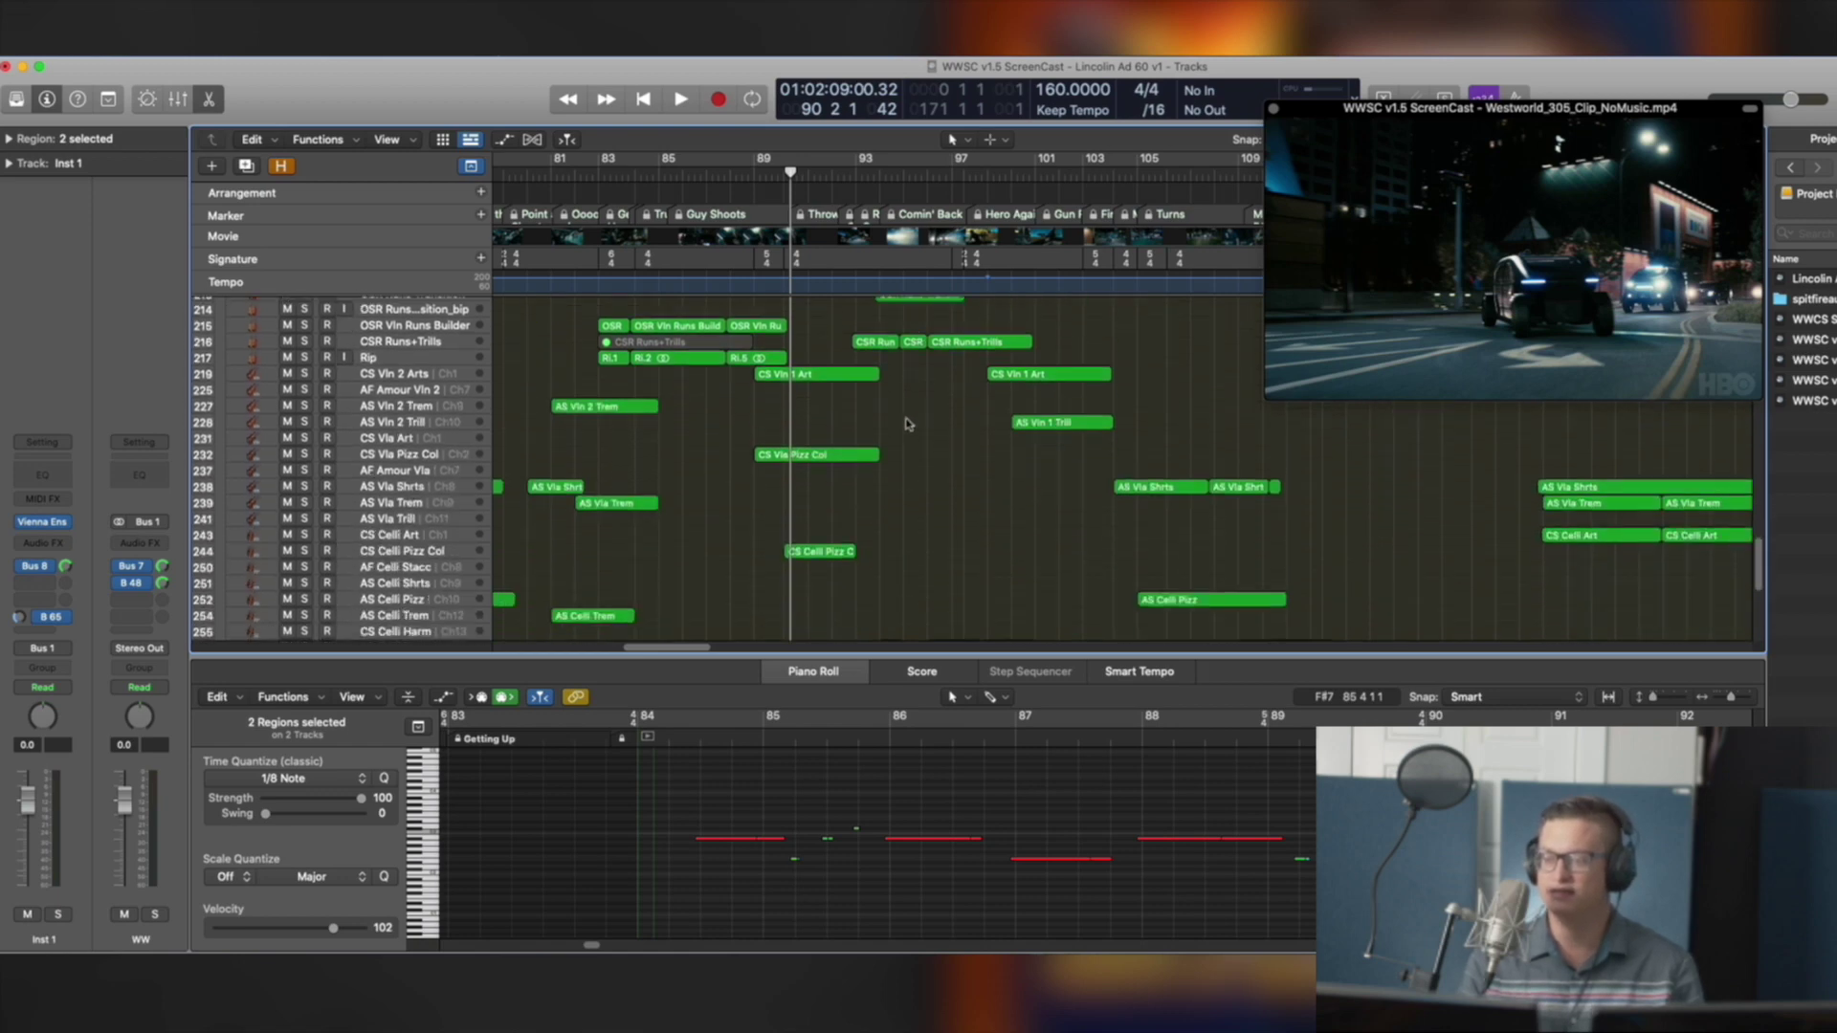
scroll(909, 424, down, 4)
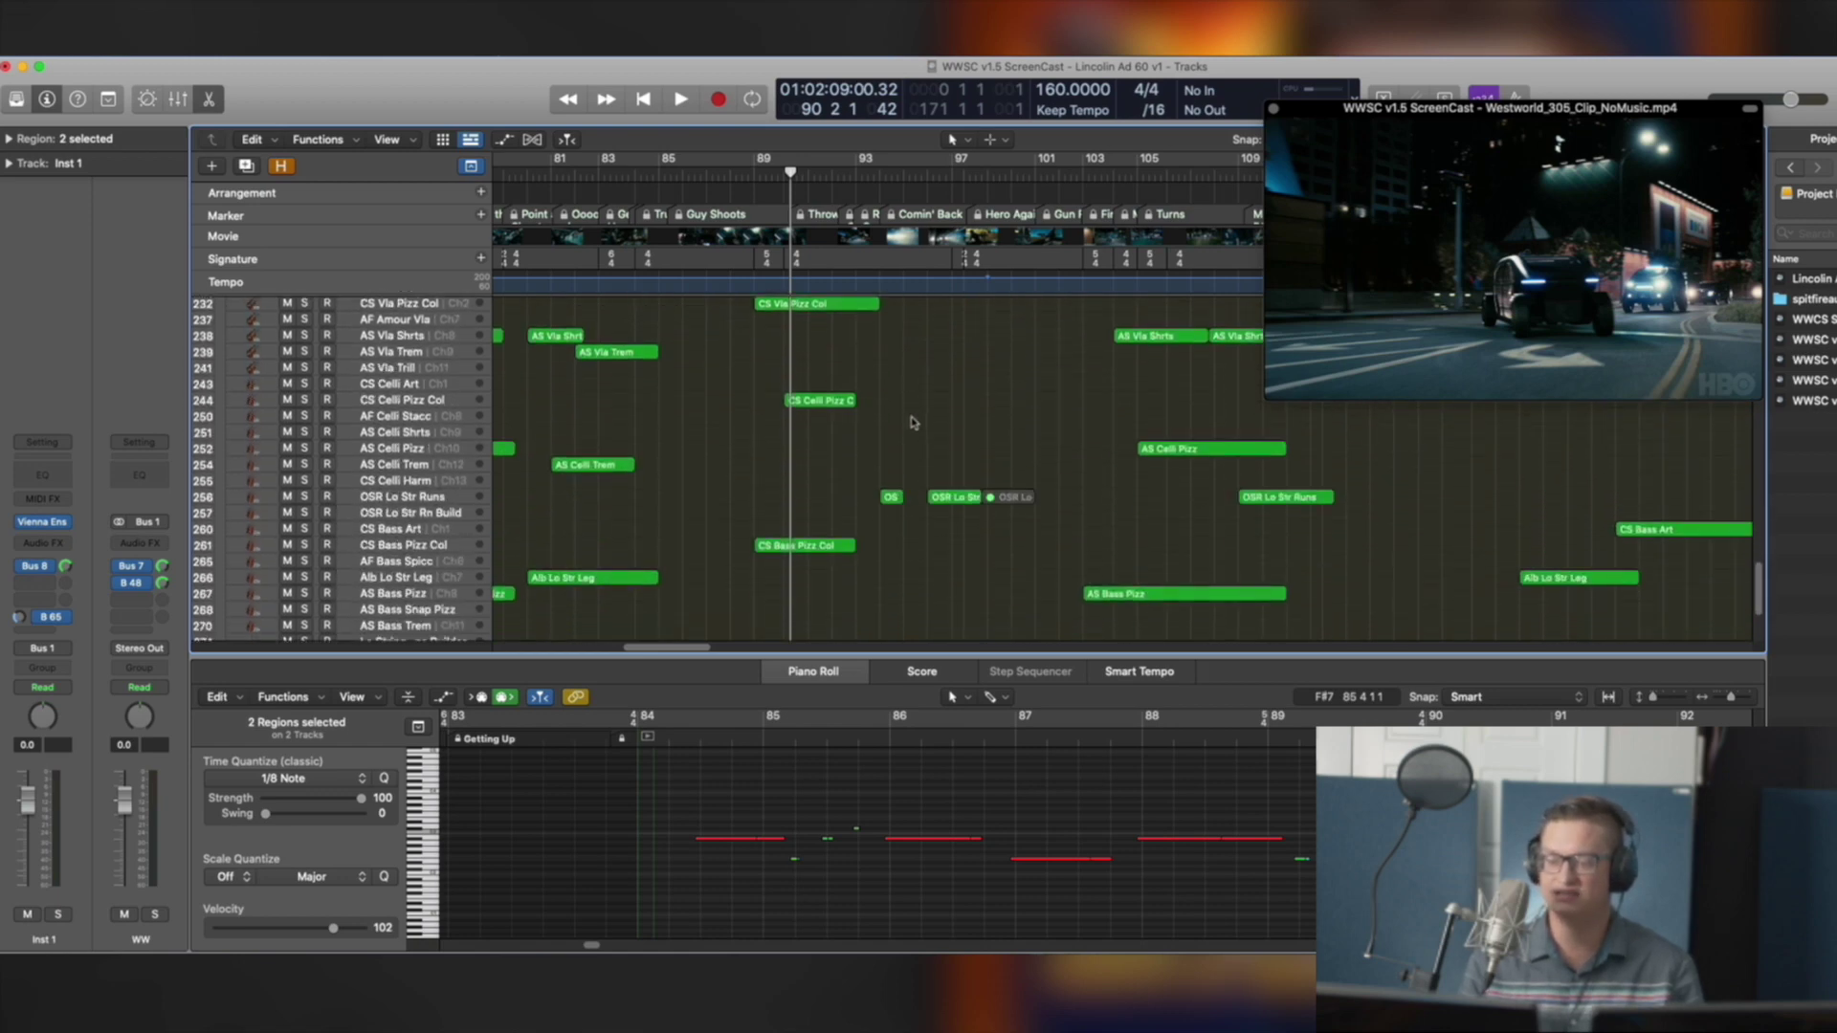
scroll(850, 508, up, 3)
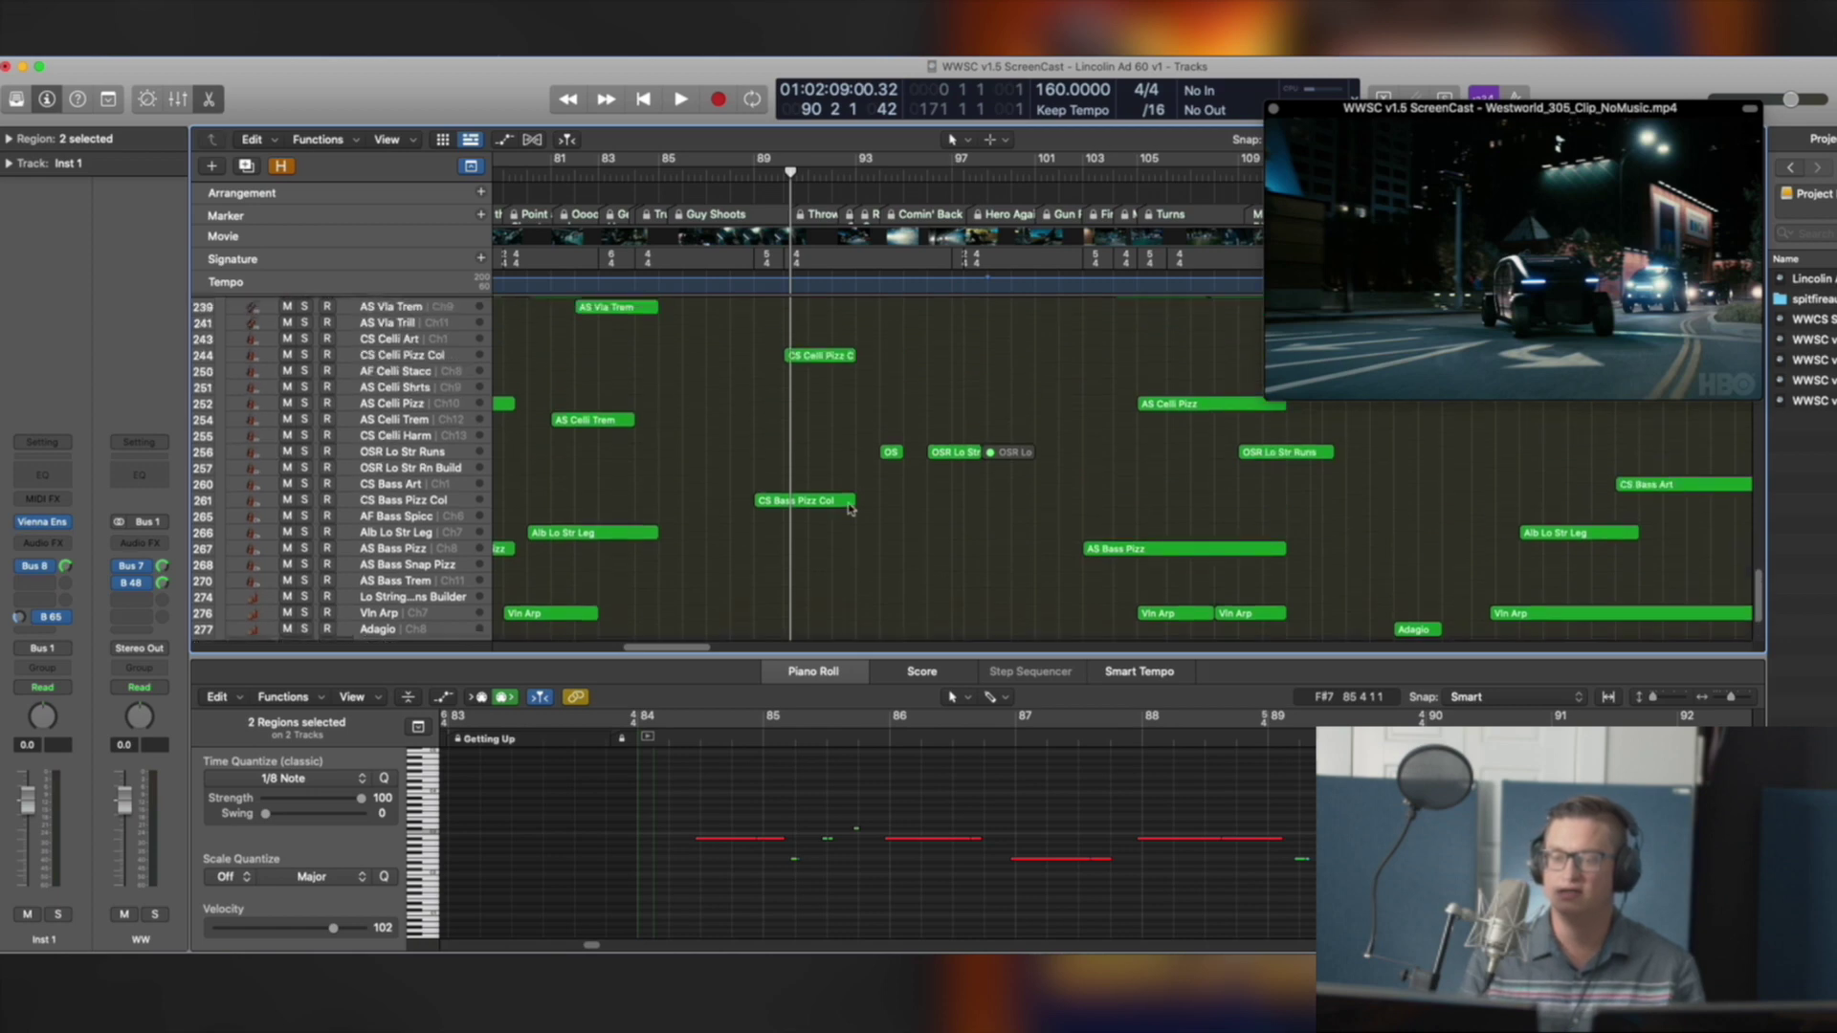
Play the full mix from bar 88 into bar 103, reviewing the string tracks during playback
key(space)
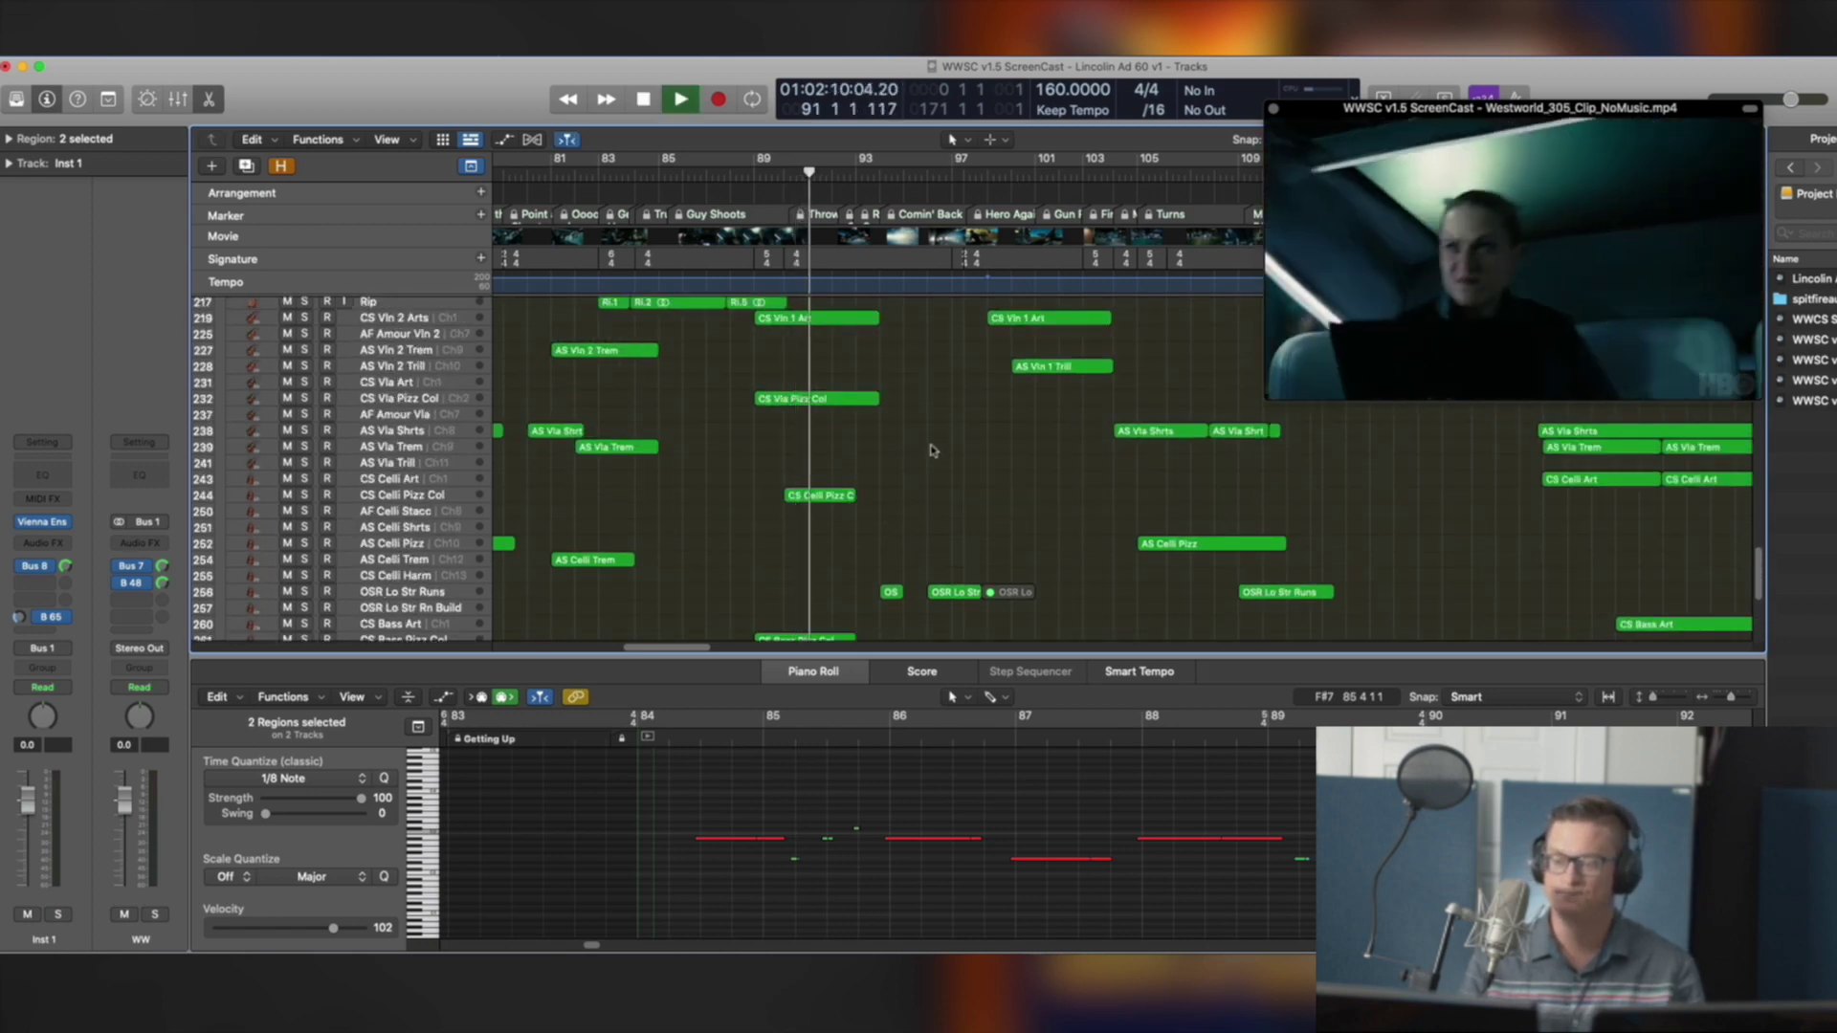
key(space)
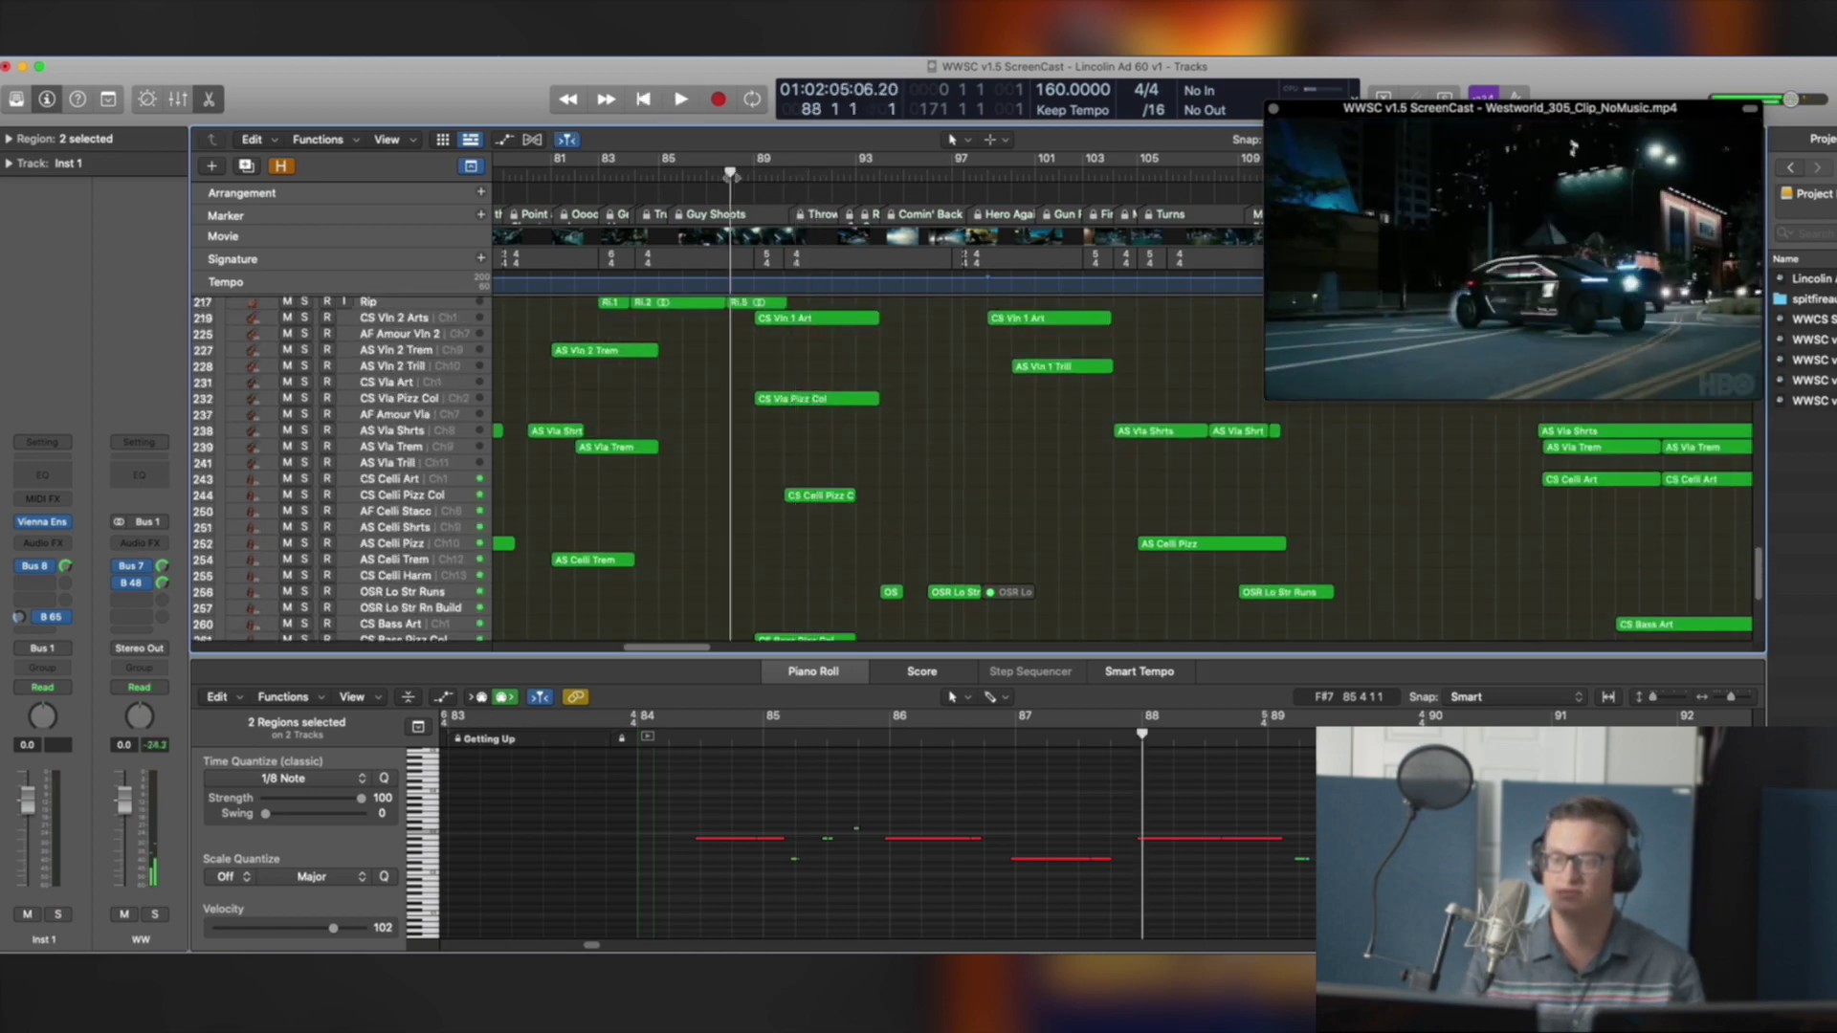
key(space)
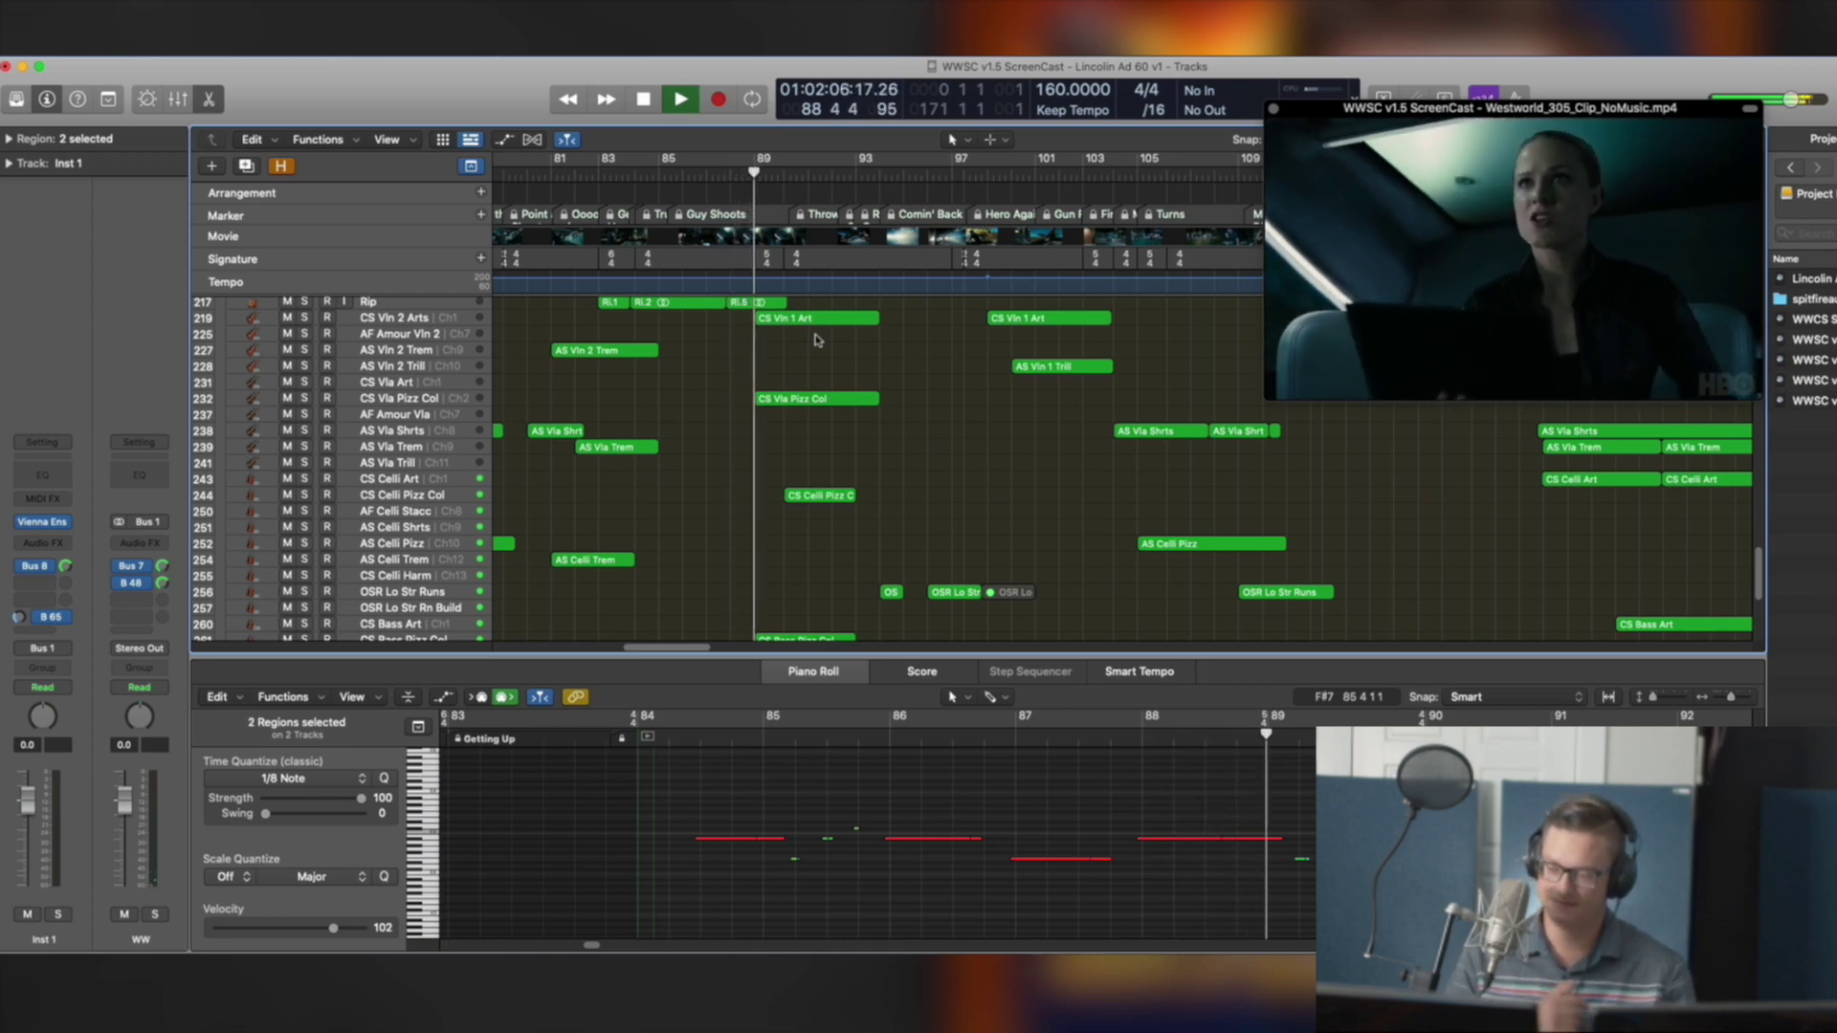
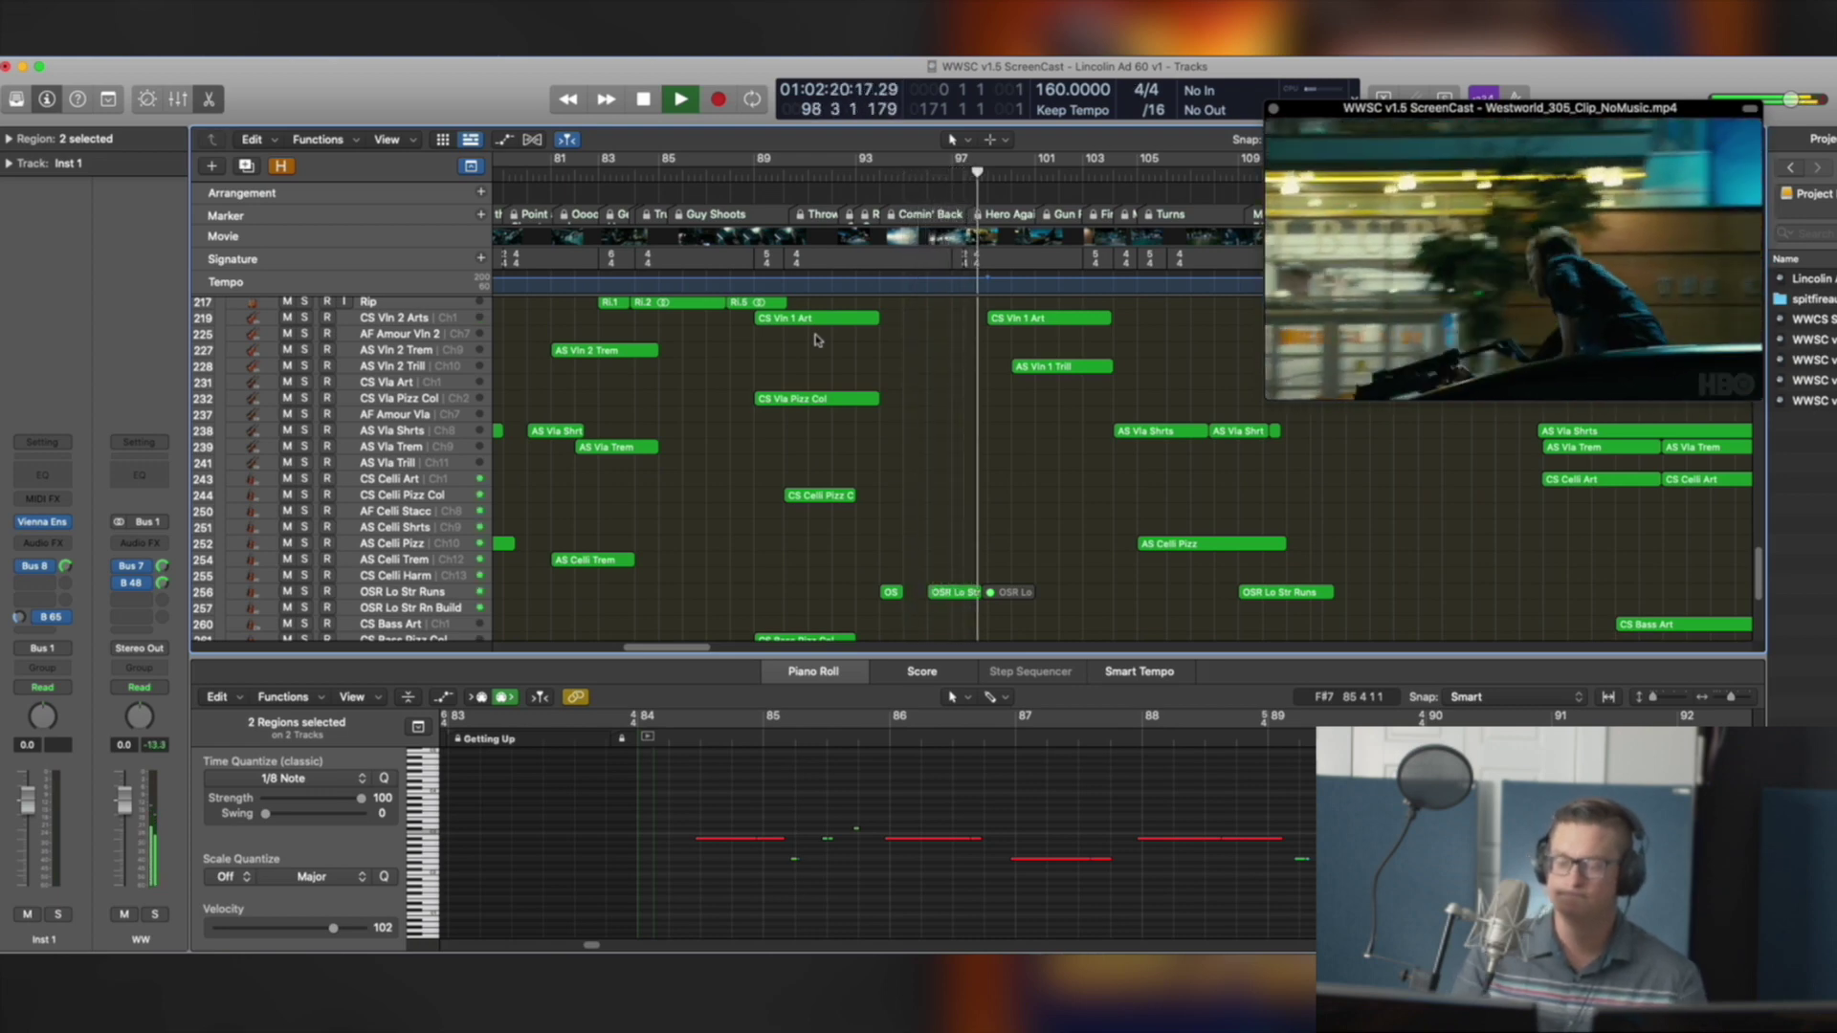
scroll(922, 354, up, 6)
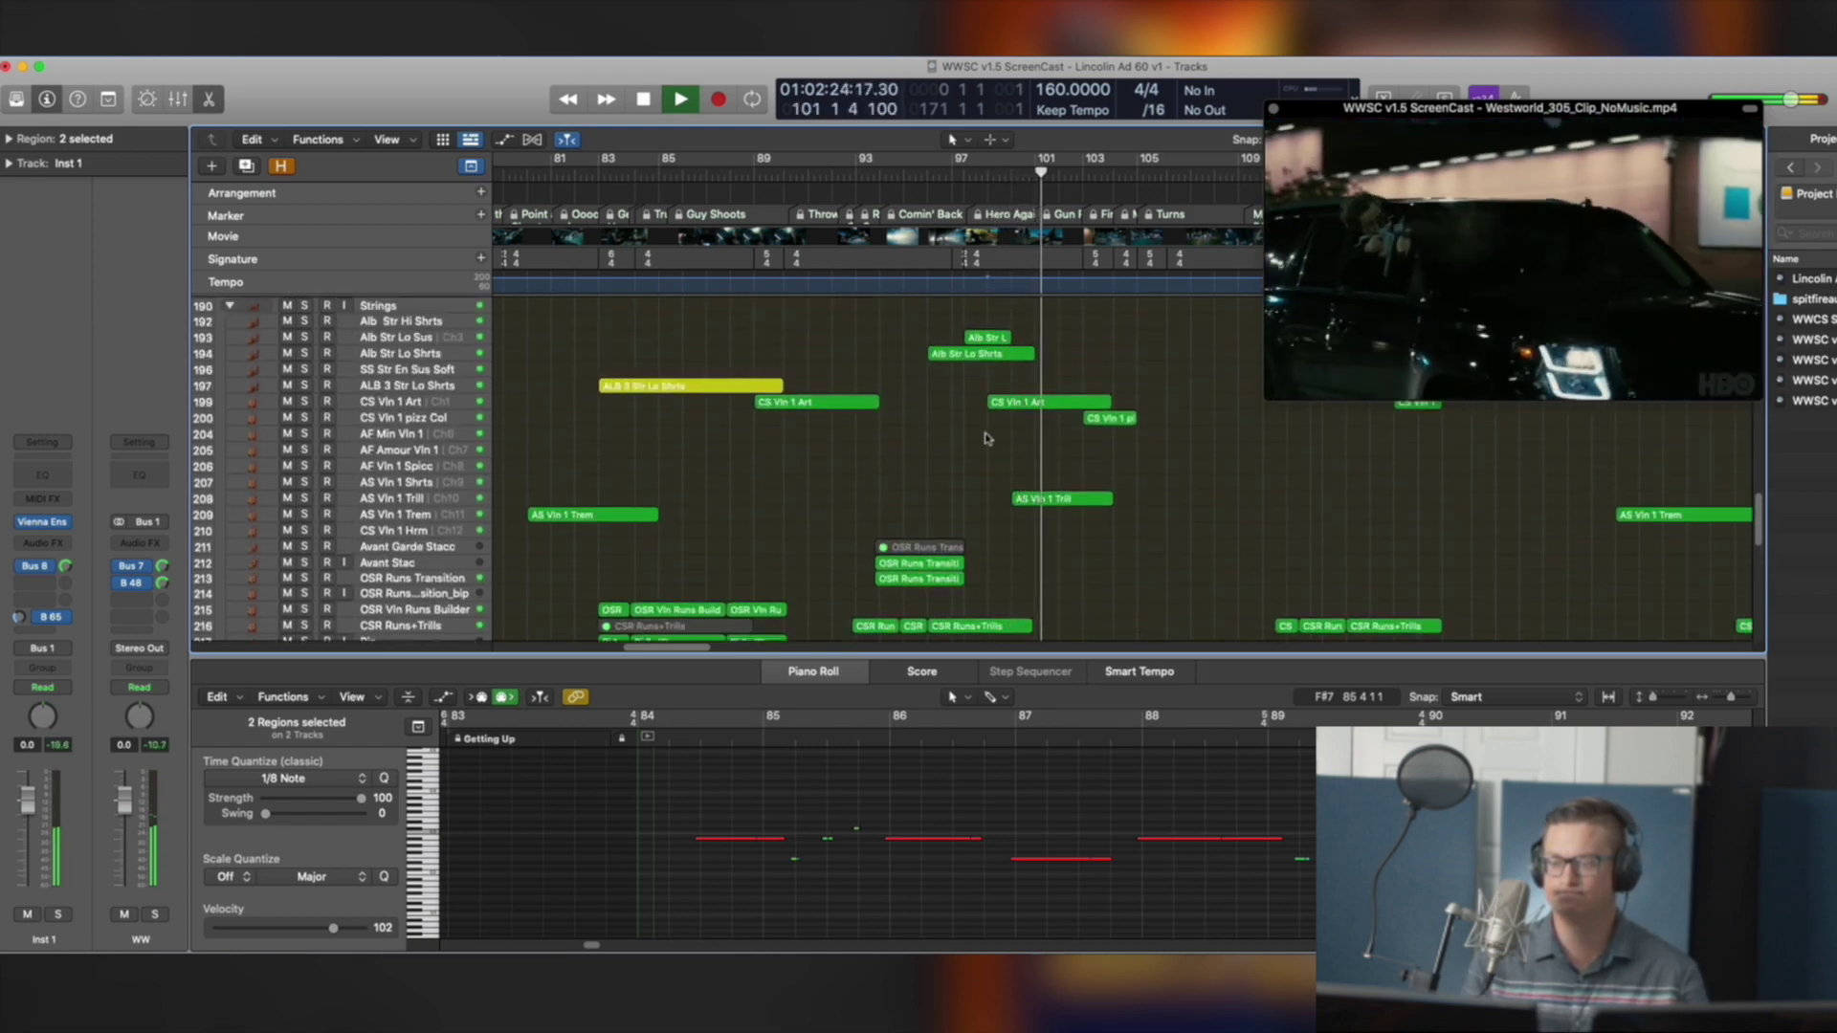
scroll(947, 416, up, 2)
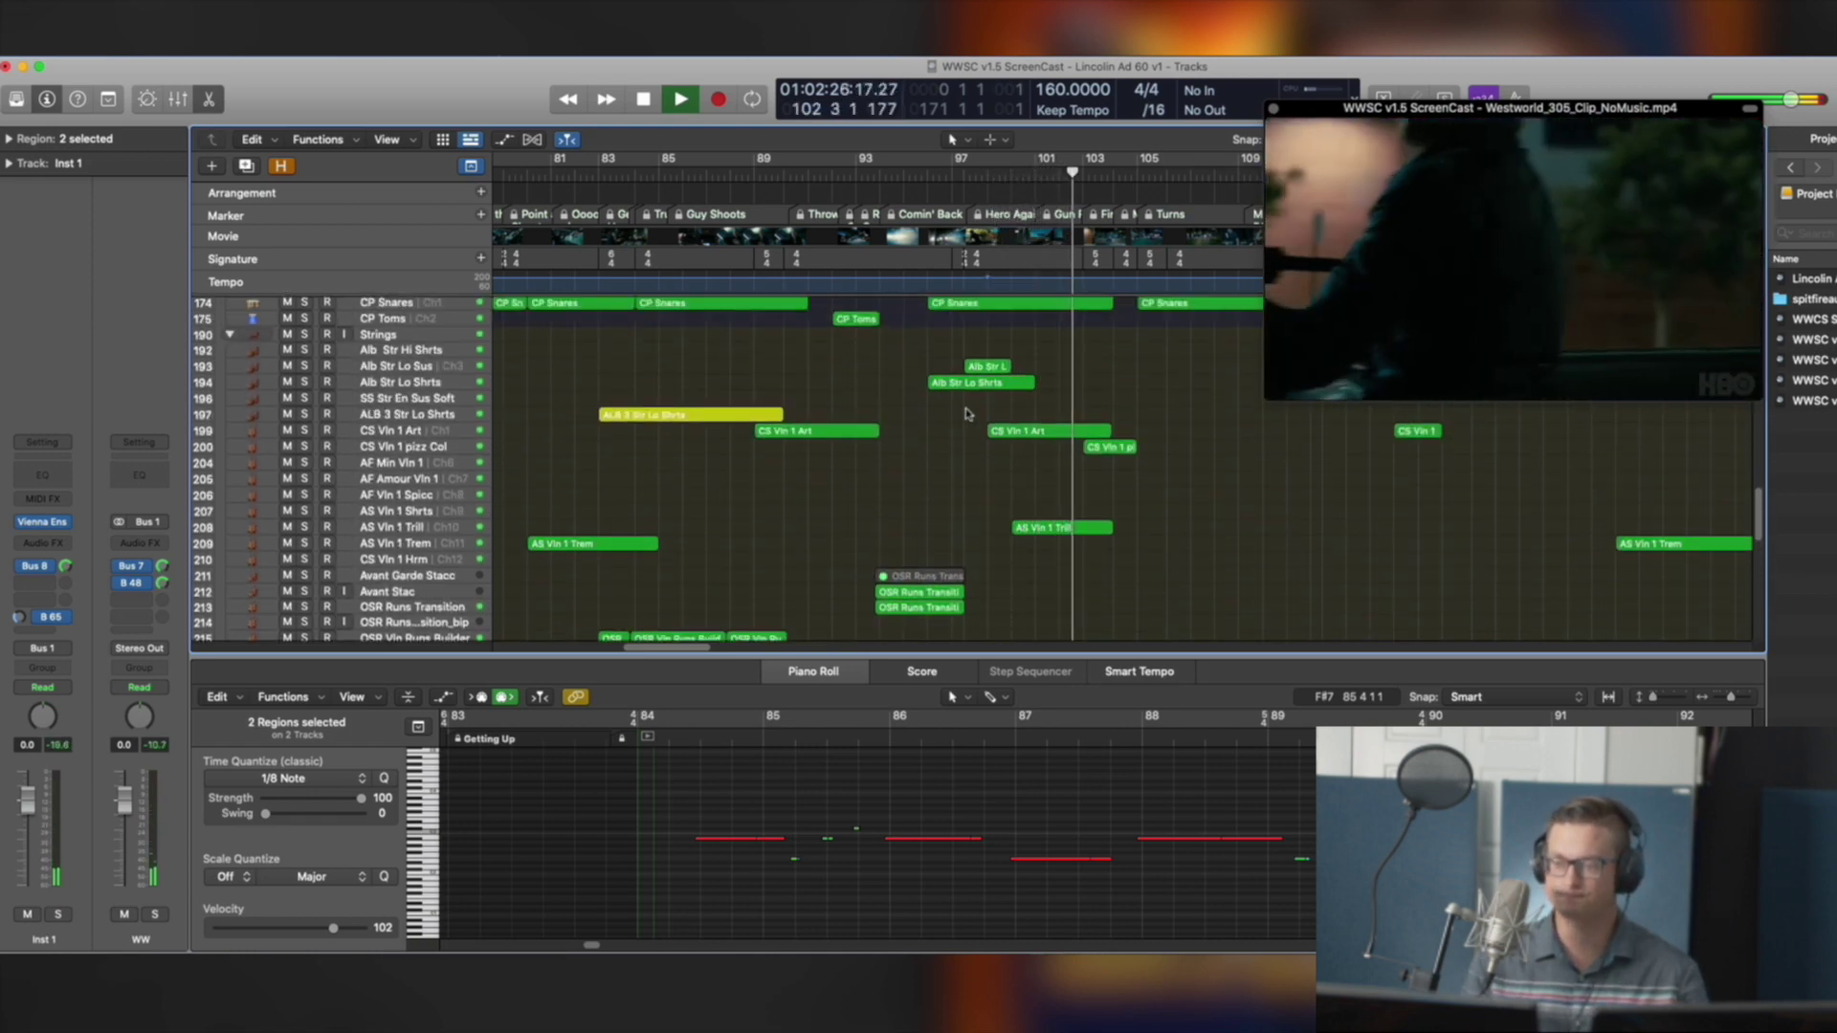
scroll(966, 413, up, 3)
key(space)
Examine the string, percussion and brass tracks around bars 93 to 103, including the notes of the long CG Hrn Rp/Fl Lng region
scroll(1015, 459, down, 10)
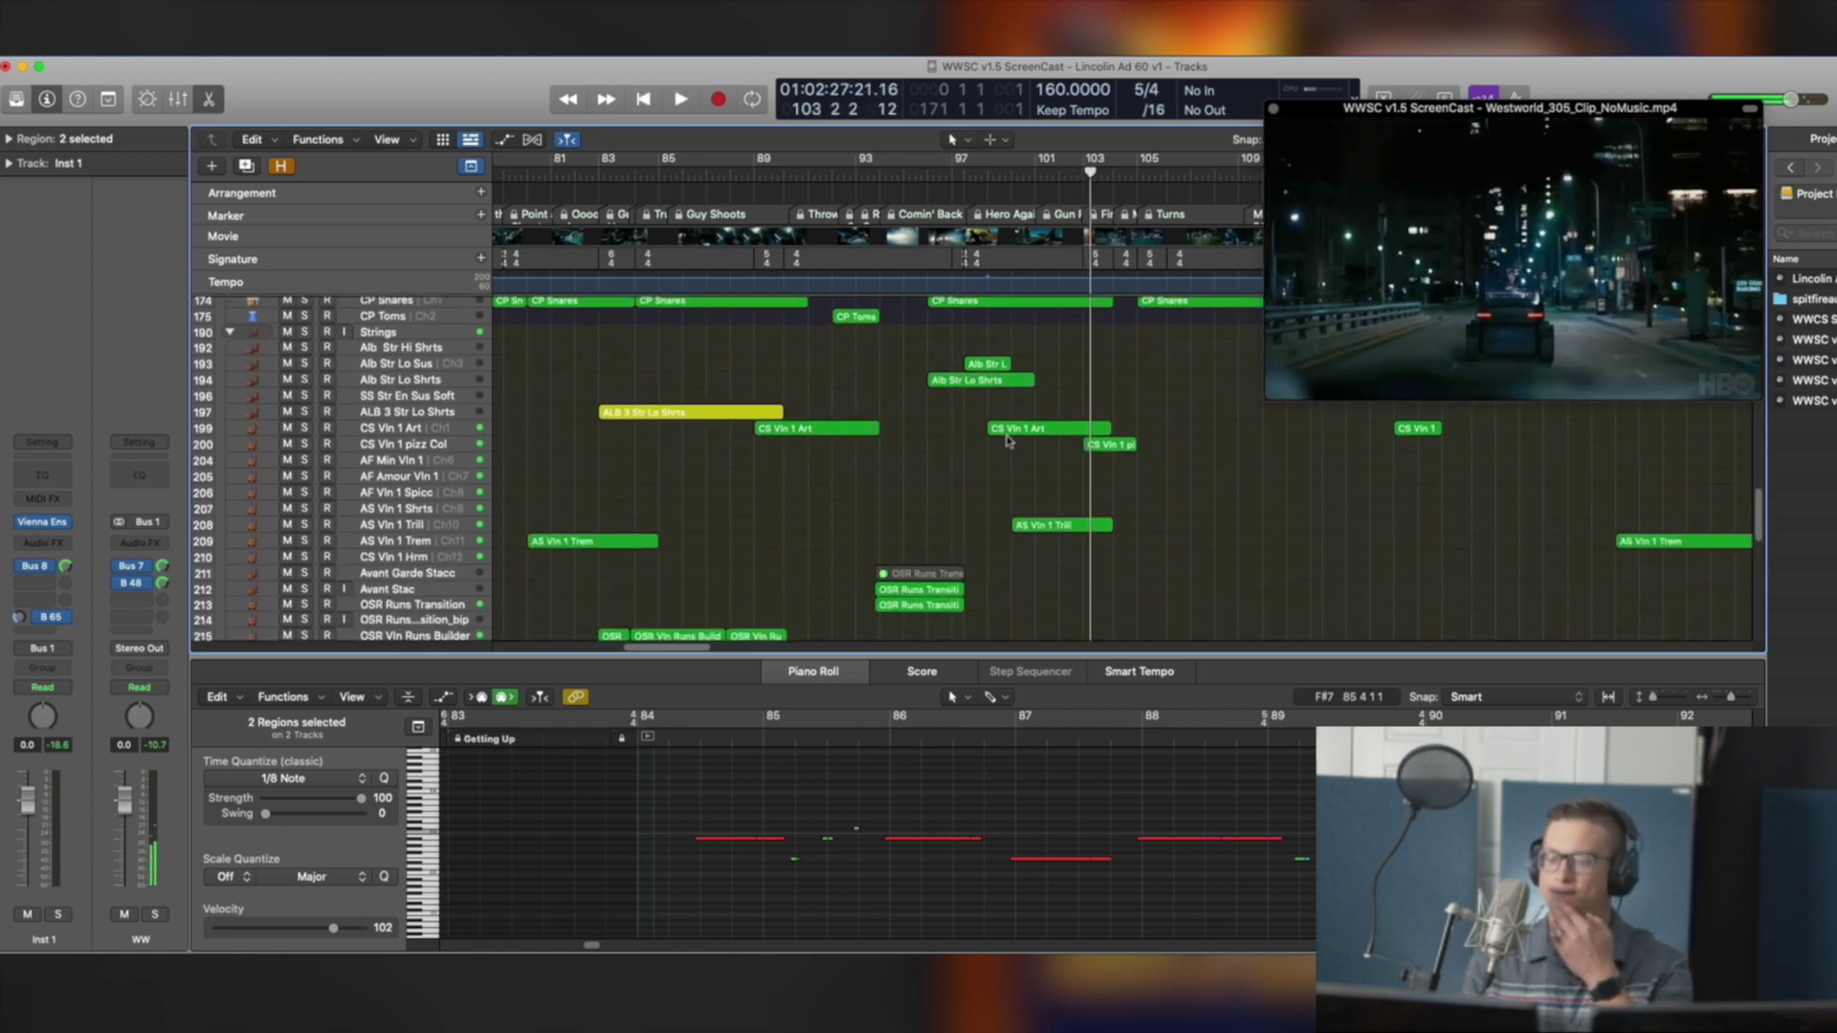
scroll(1004, 452, up, 5)
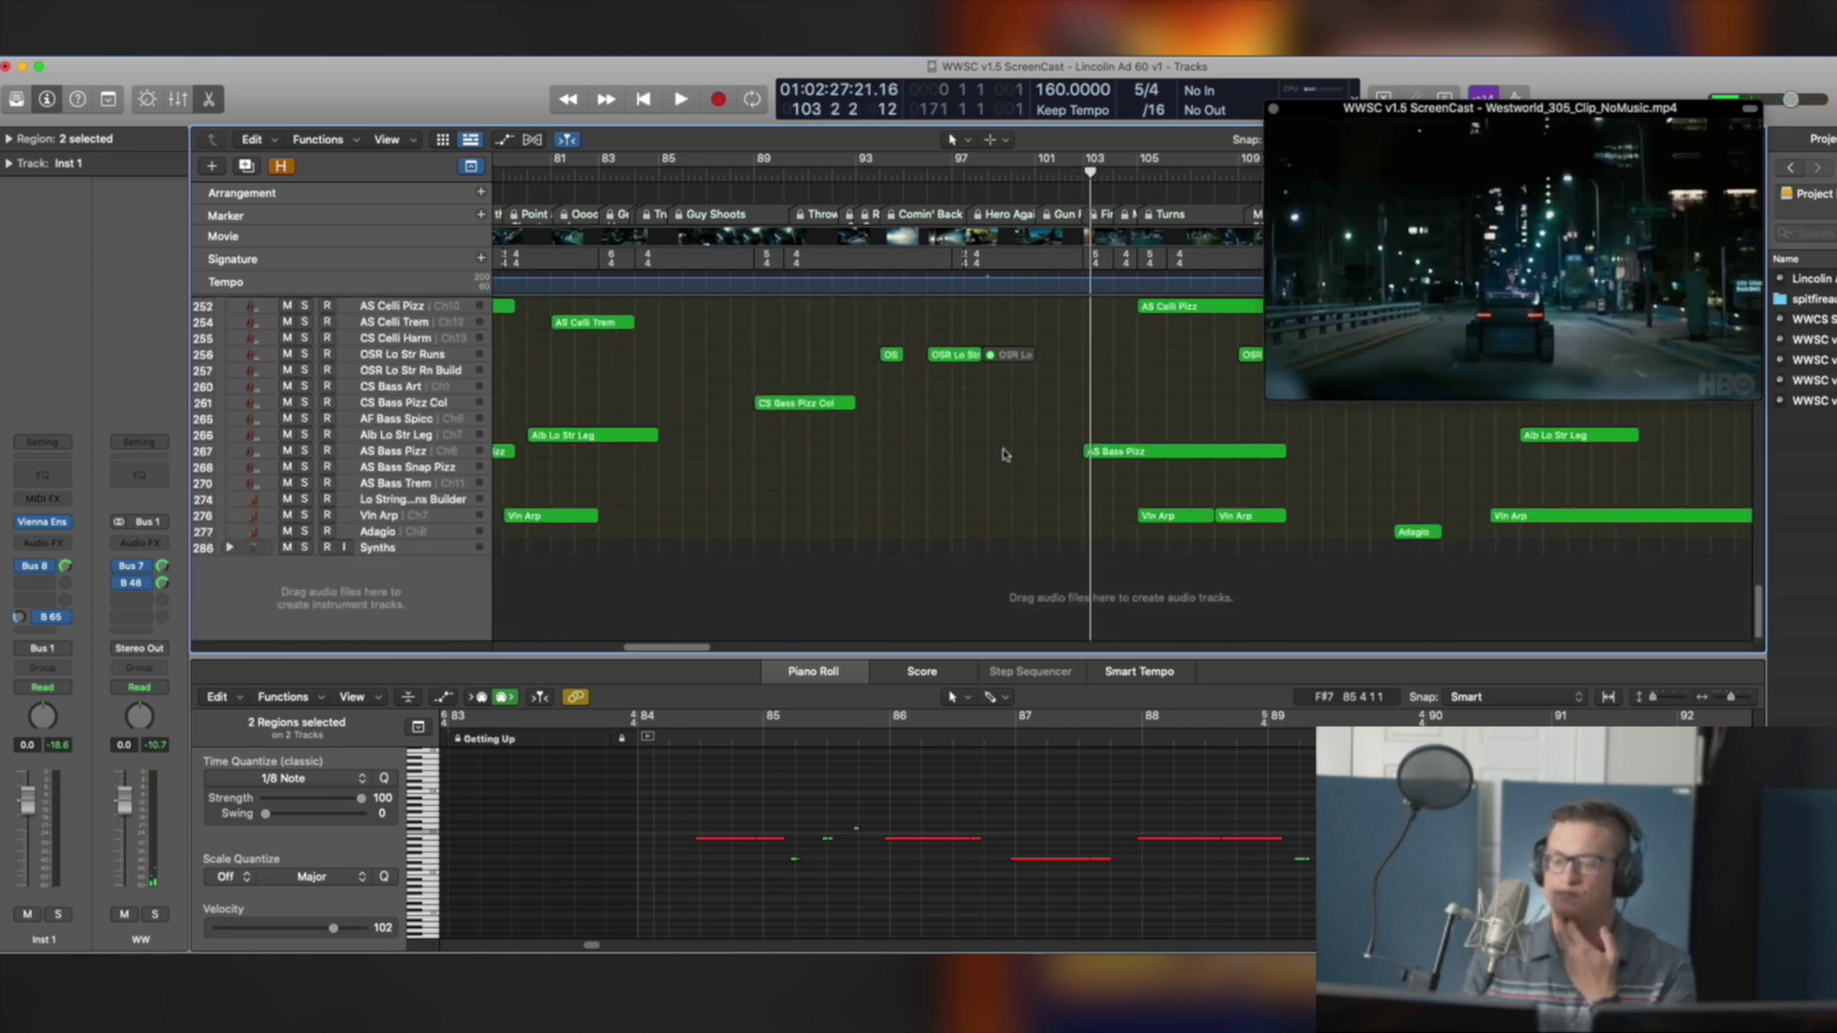
scroll(1009, 452, up, 15)
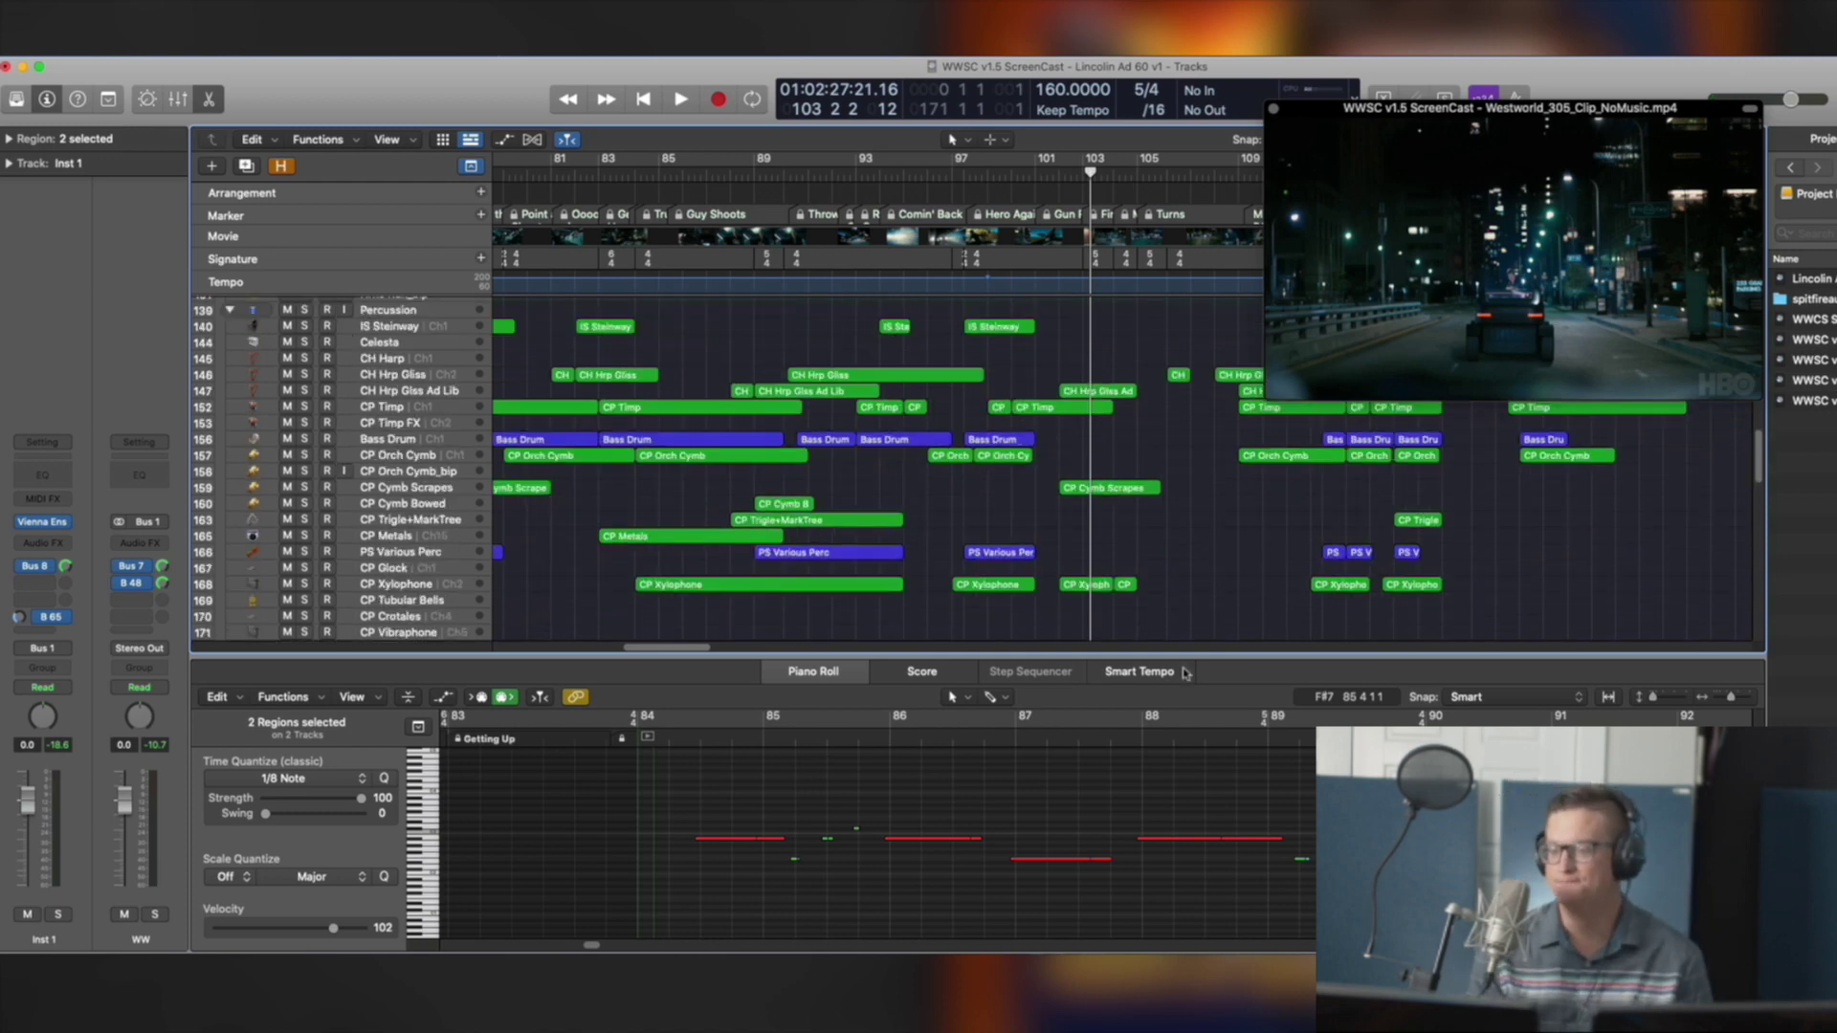
scroll(1004, 470, down, 8)
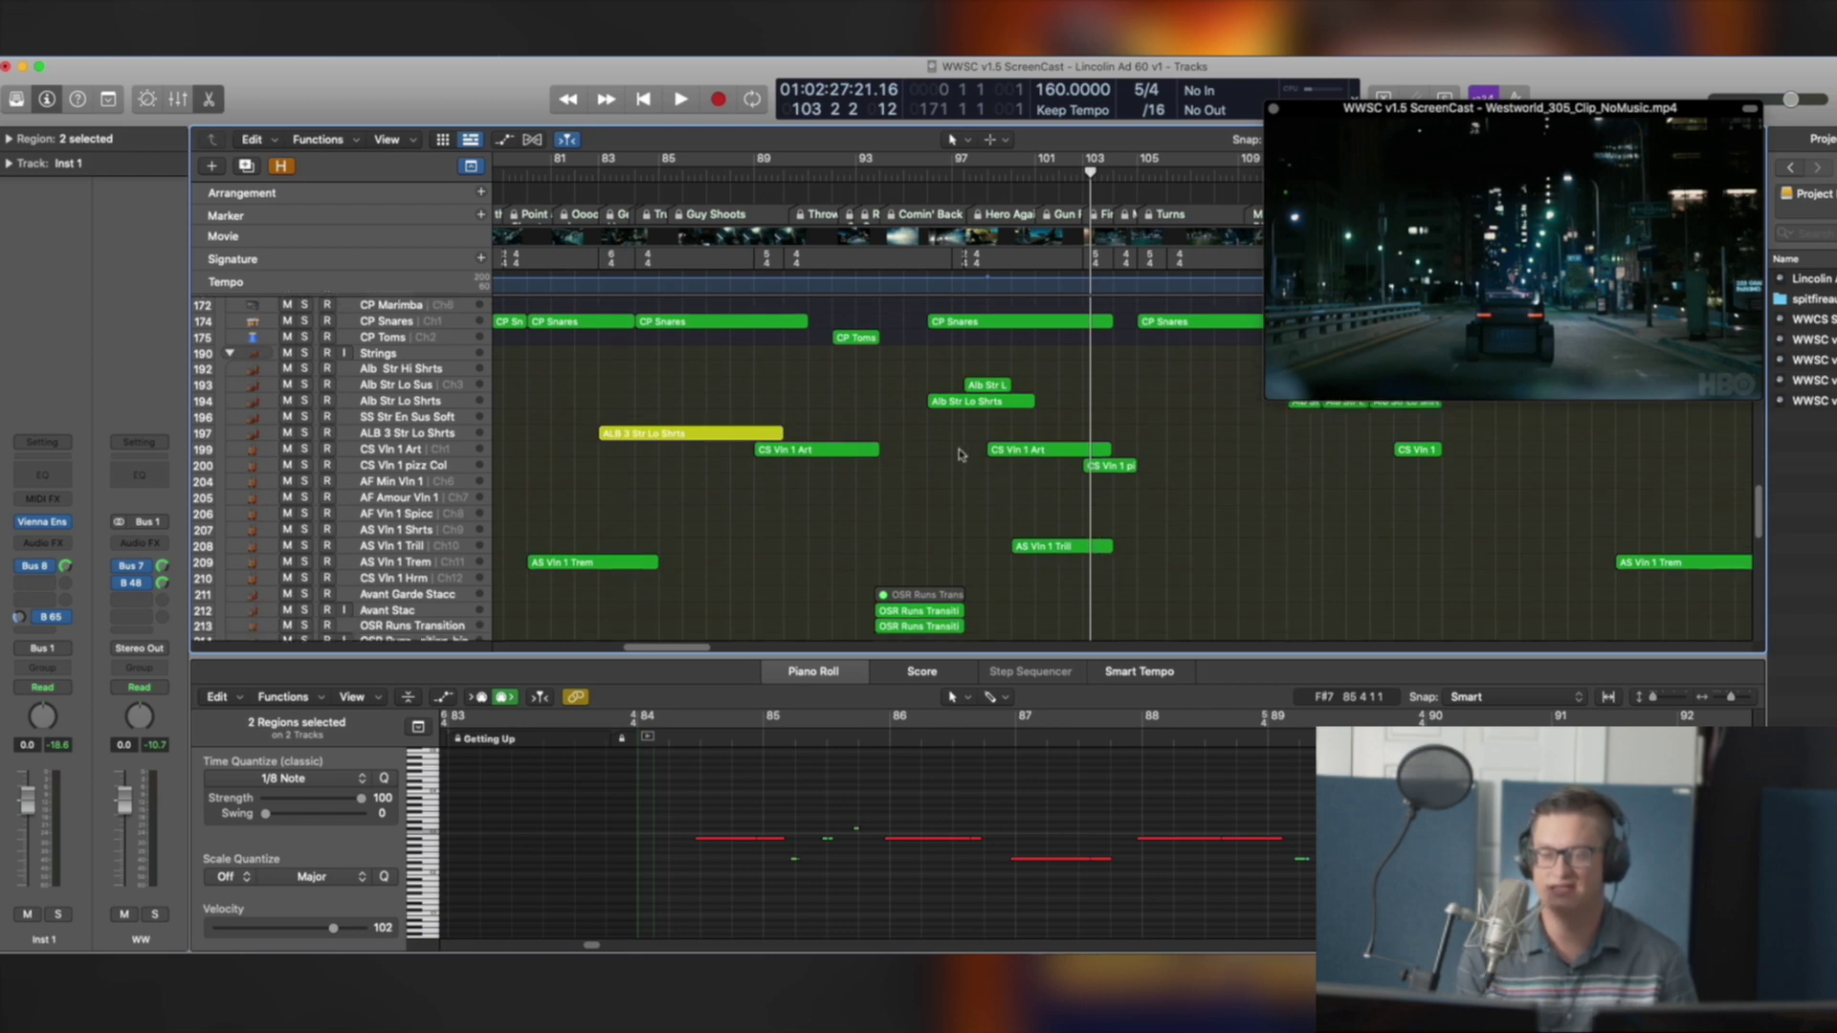
scroll(961, 455, up, 2)
scroll(613, 496, up, 20)
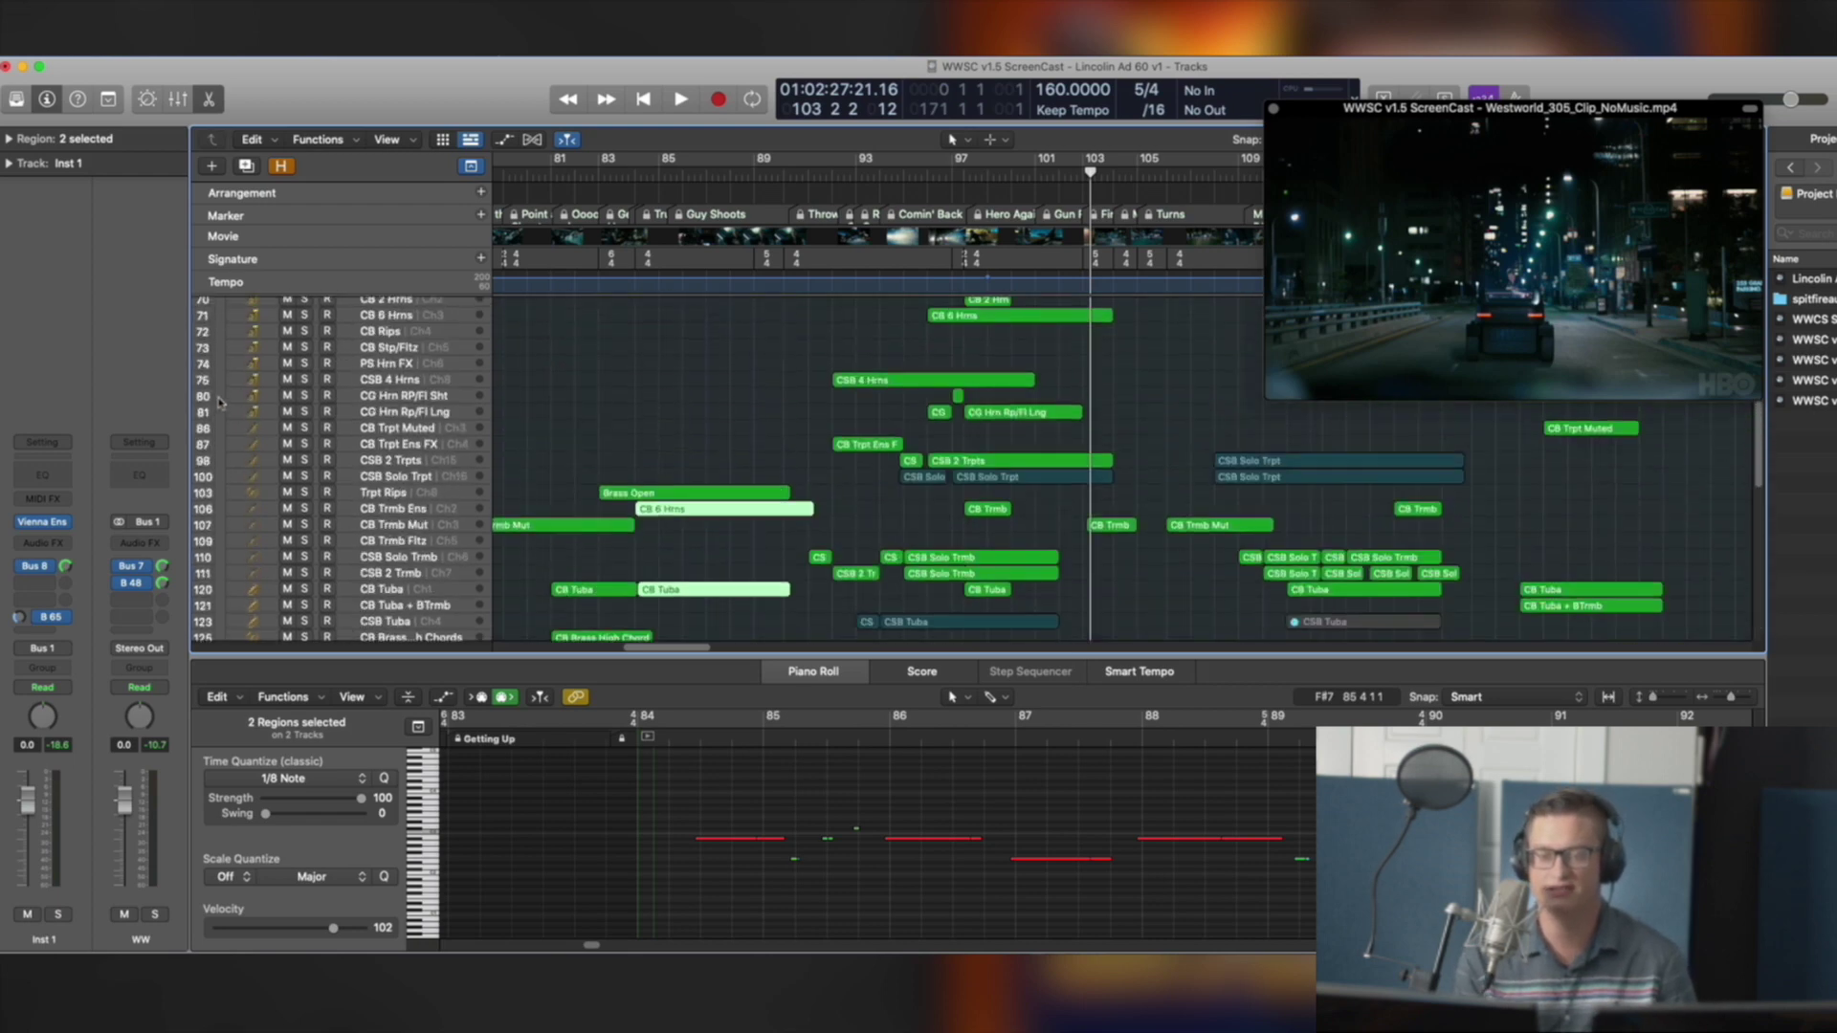
scroll(728, 503, down, 2)
click(1052, 508)
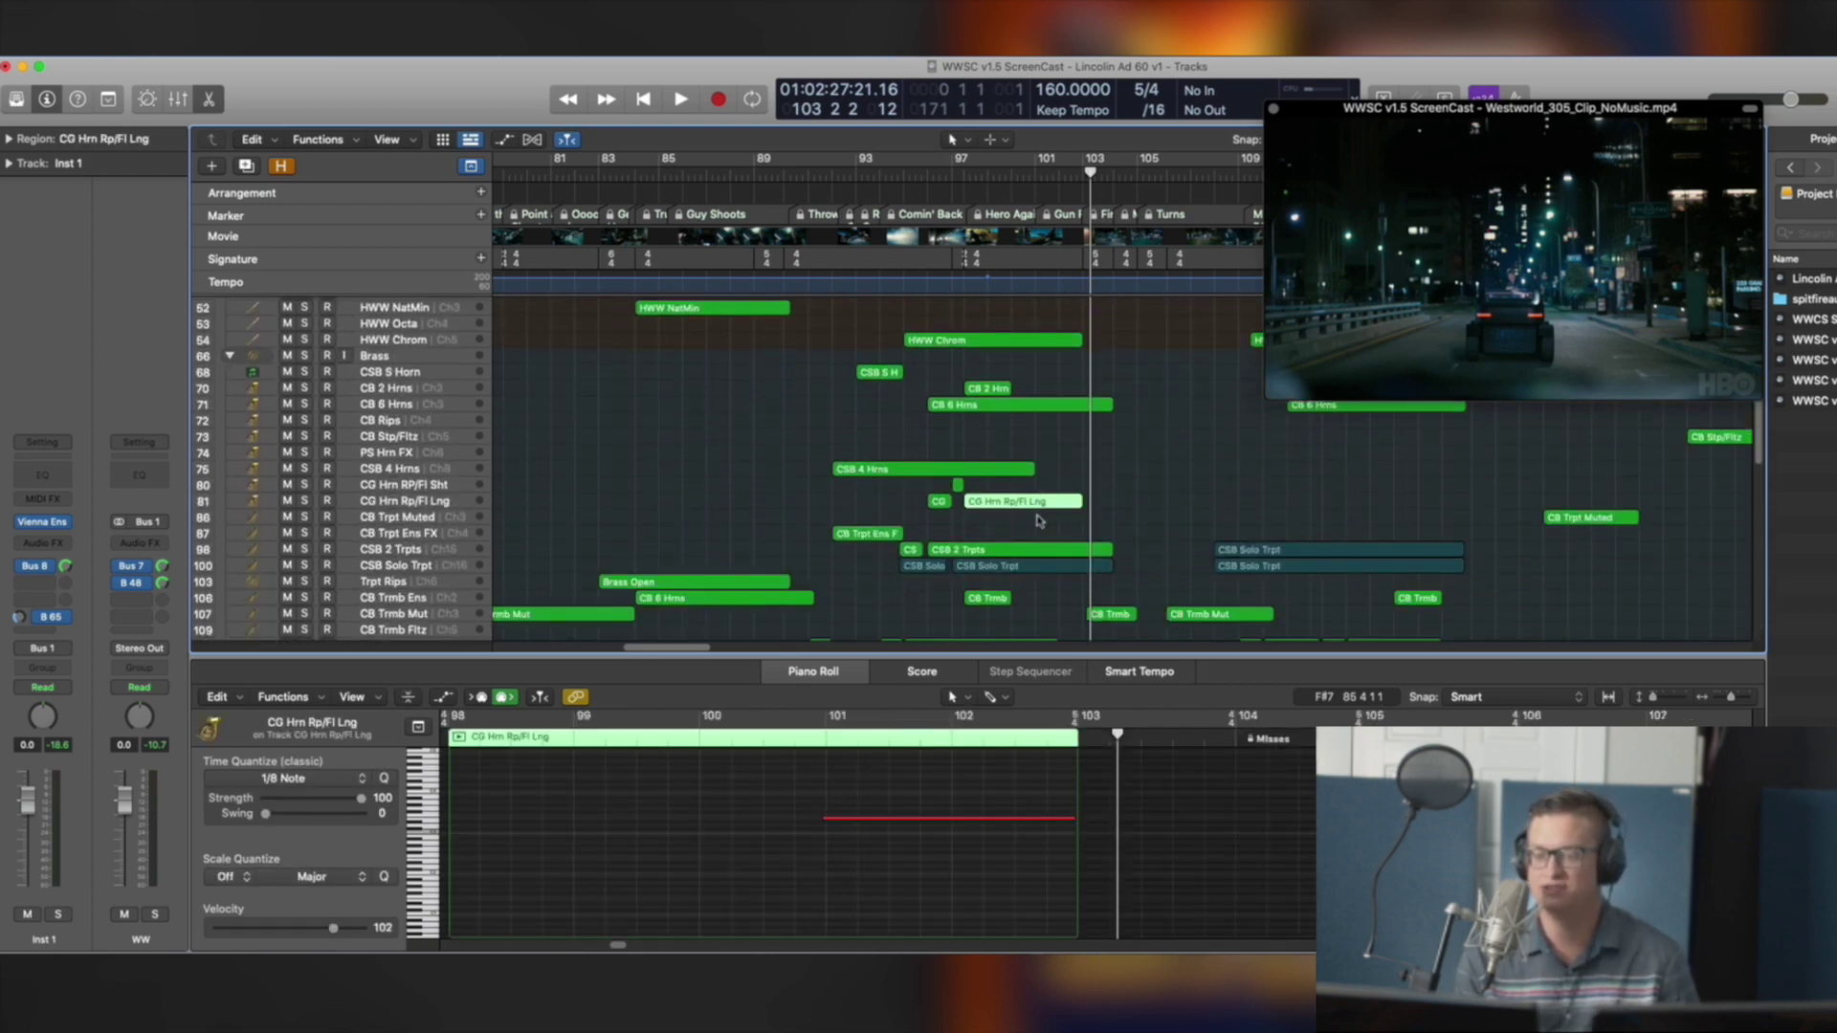
scroll(995, 460, down, 3)
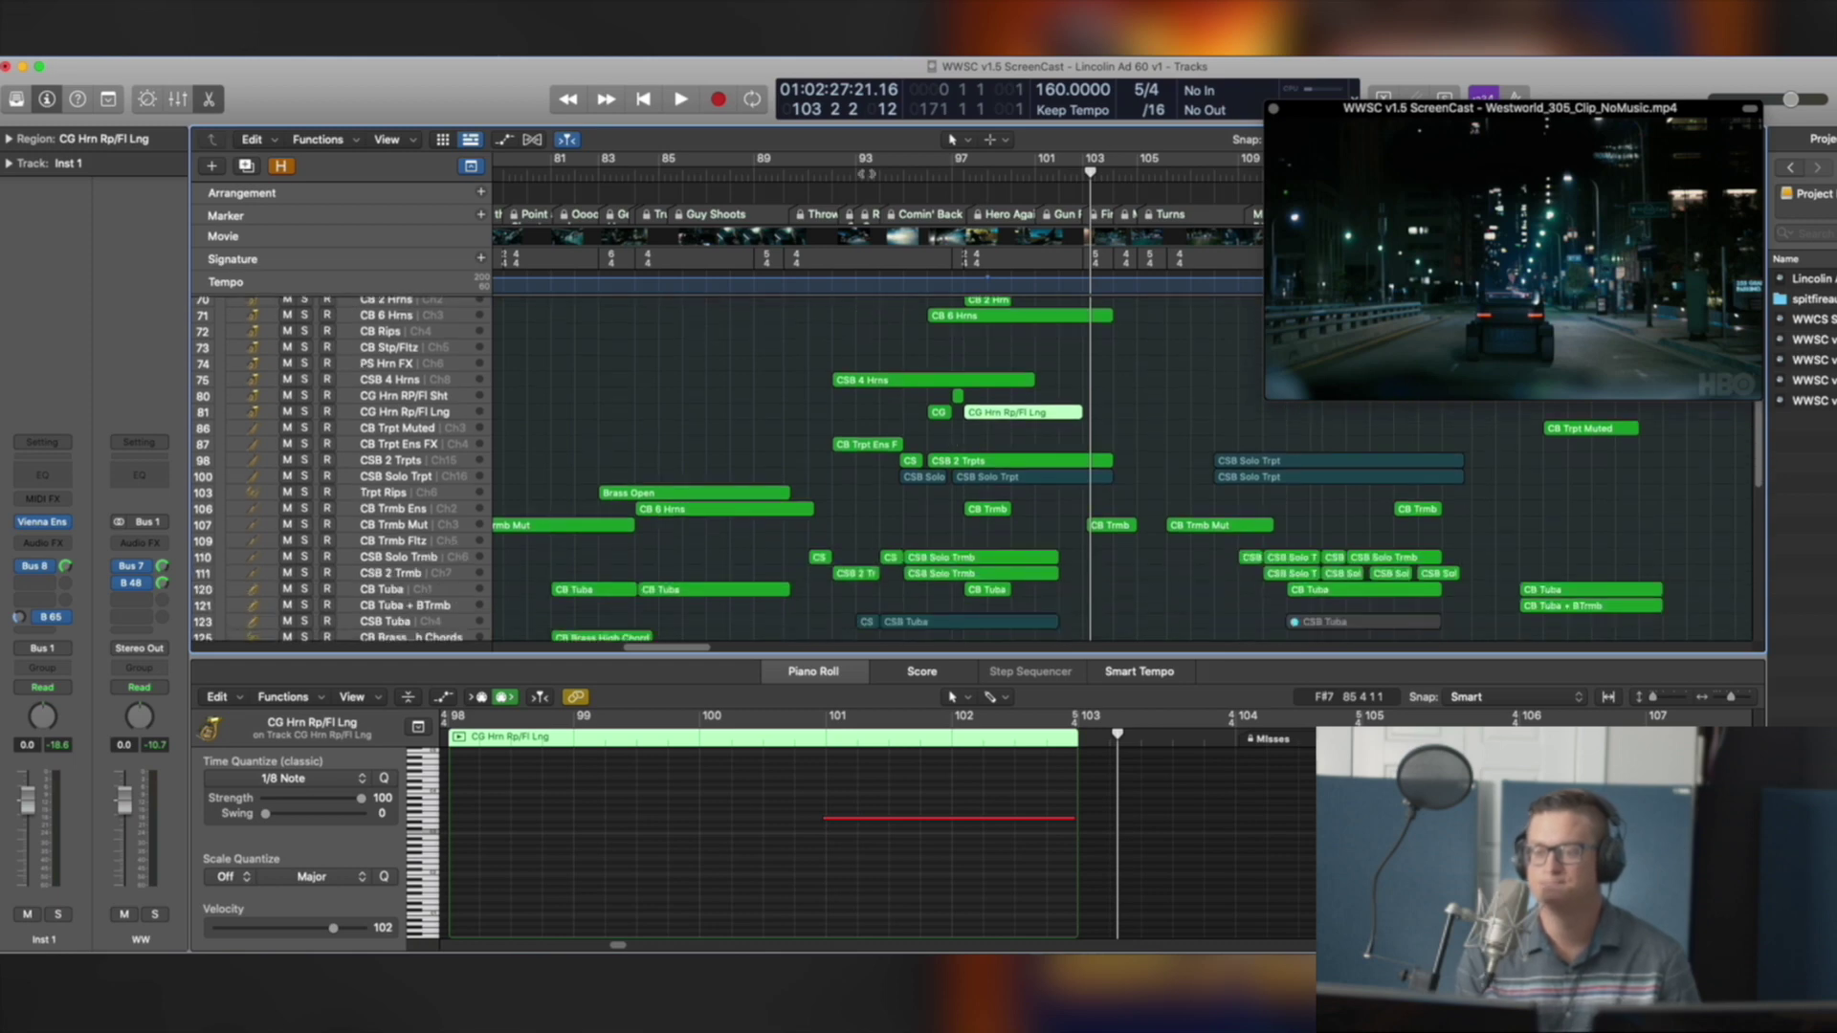
Play the full mix from around bar 93 while viewing the CSB 4 Hrns, CSB 2 Trpts, CSB Solo Trpt and CB 6 Hrns notes
double_click(851, 175)
click(905, 381)
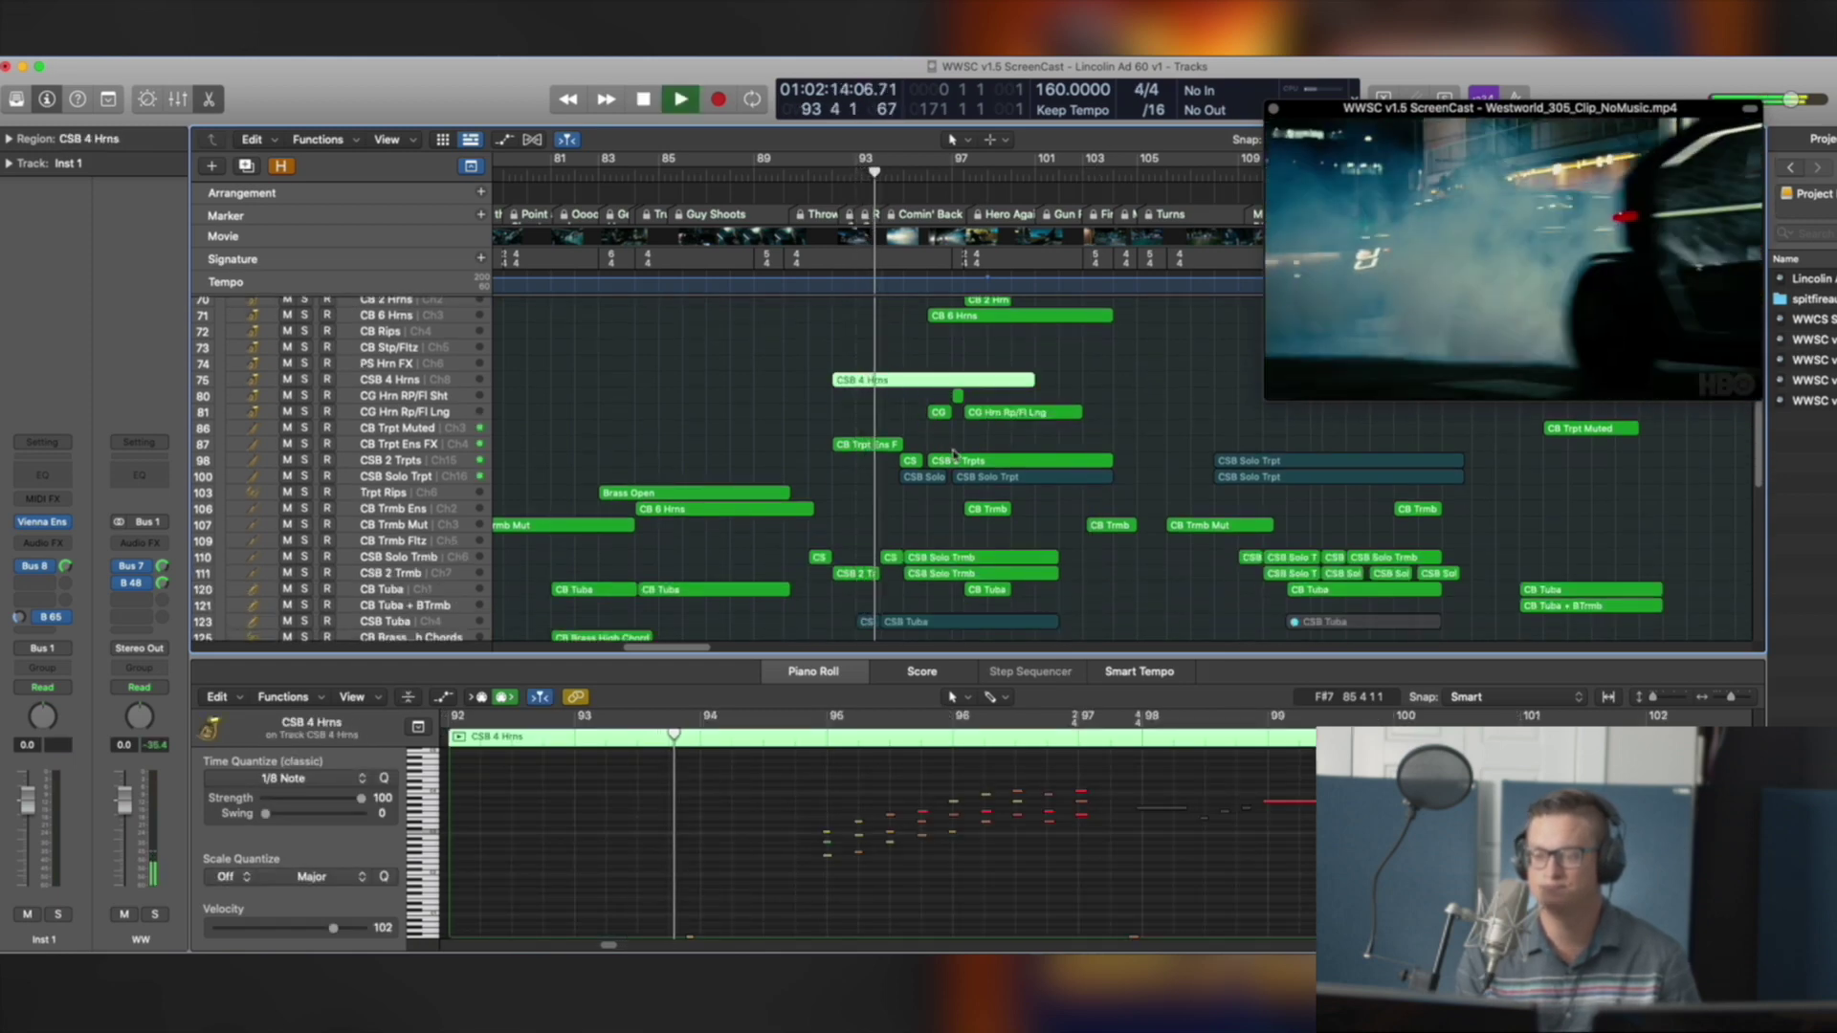
scroll(966, 498, up, 2)
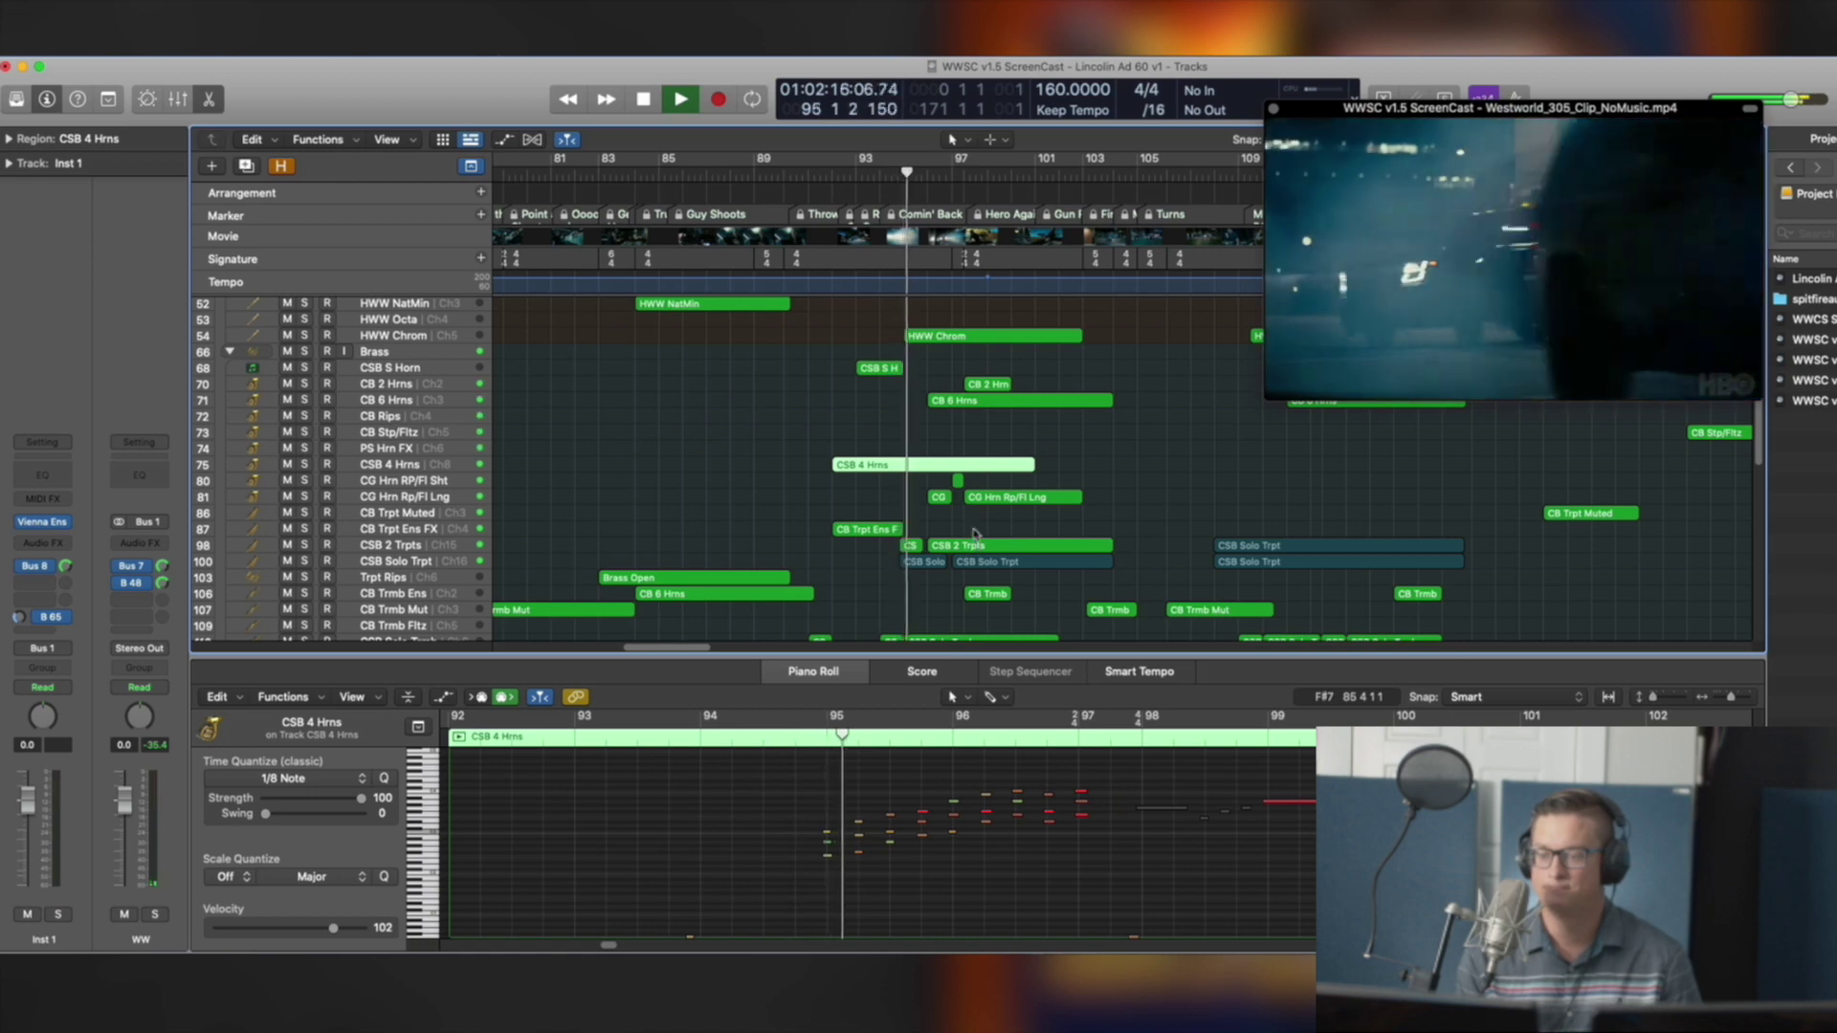
drag(974, 534, 985, 567)
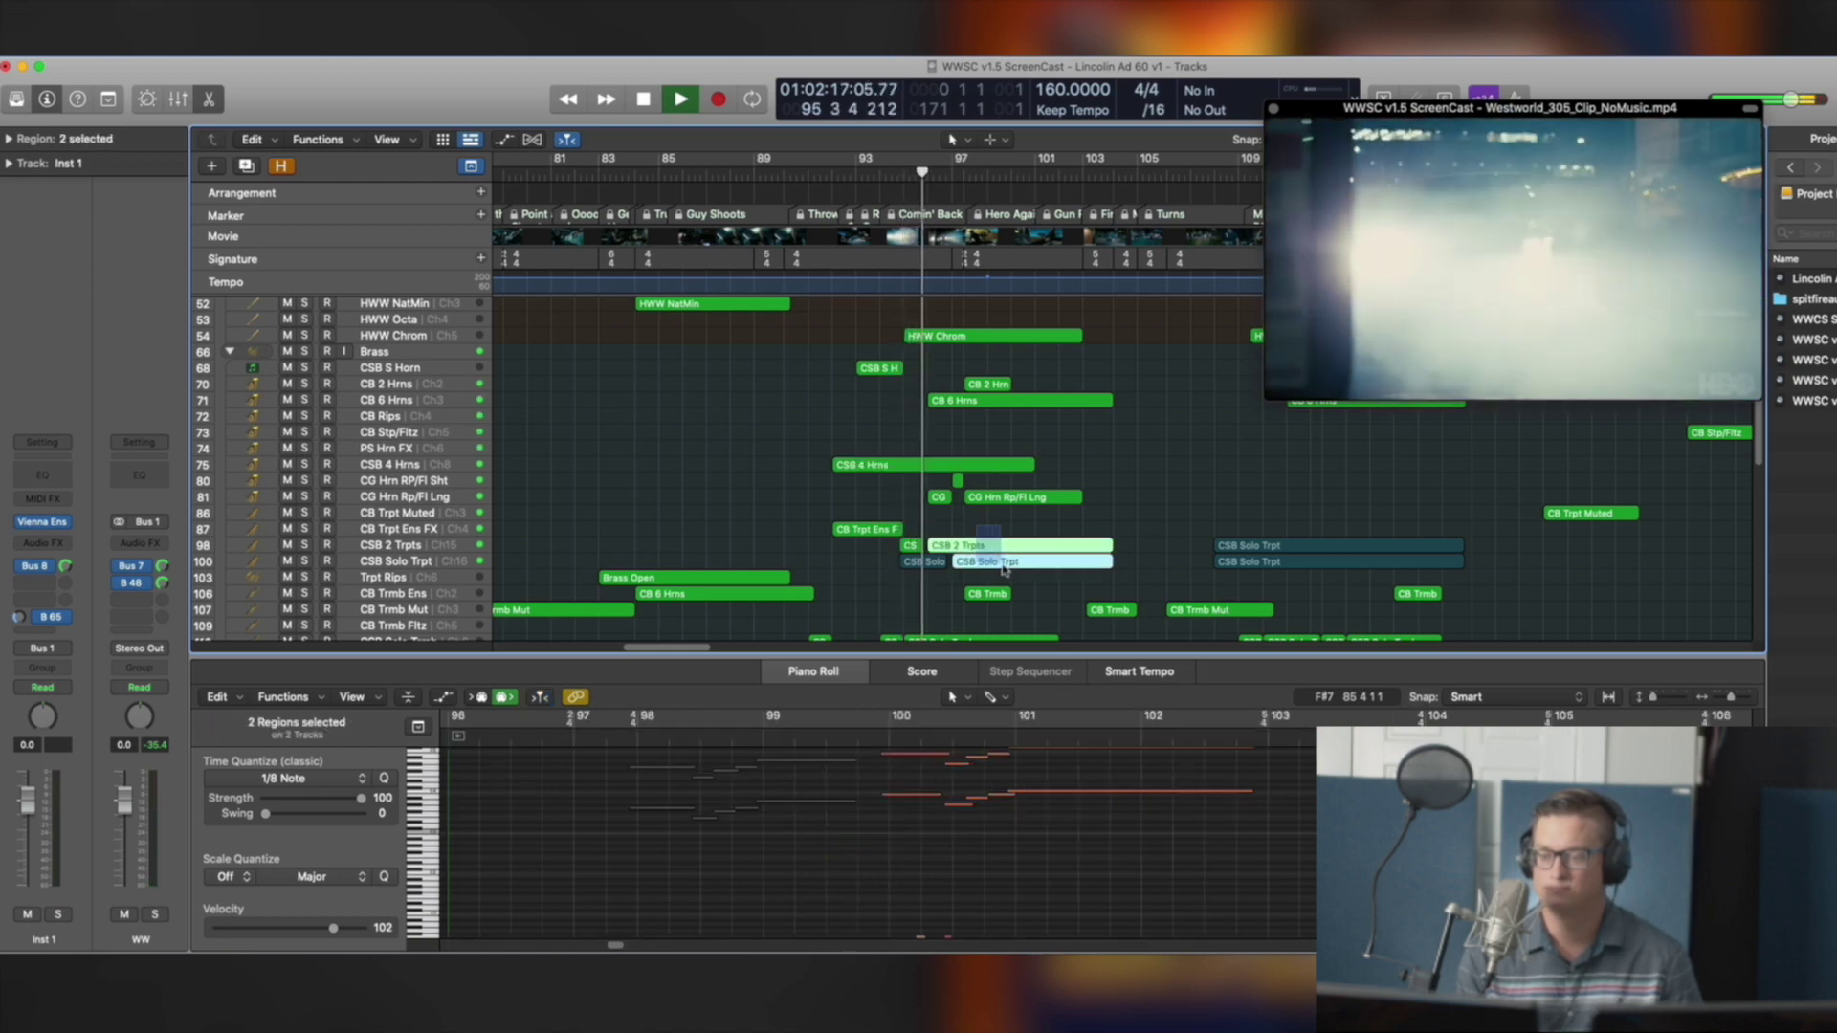
shift+click(986, 400)
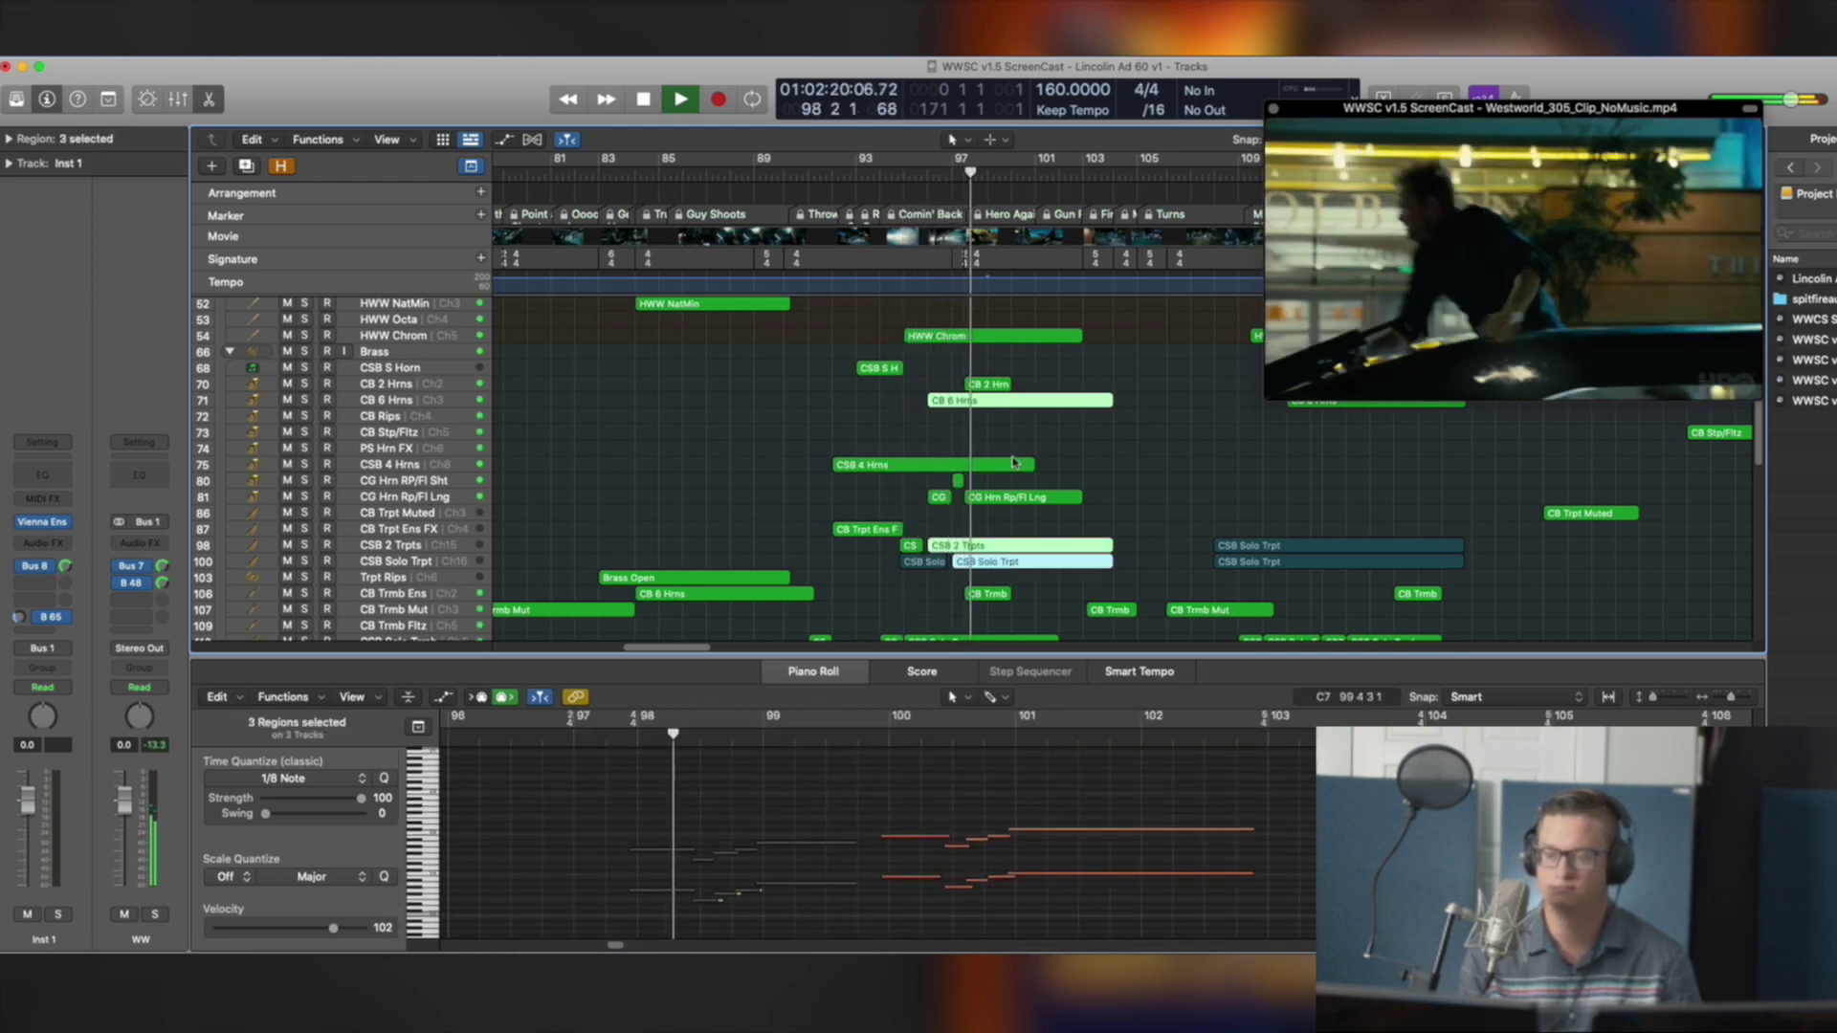
Solo the CB 6 Hrns region and audition it around bar 98, adding the CB 2 Hrns region for a second pass
click(1015, 402)
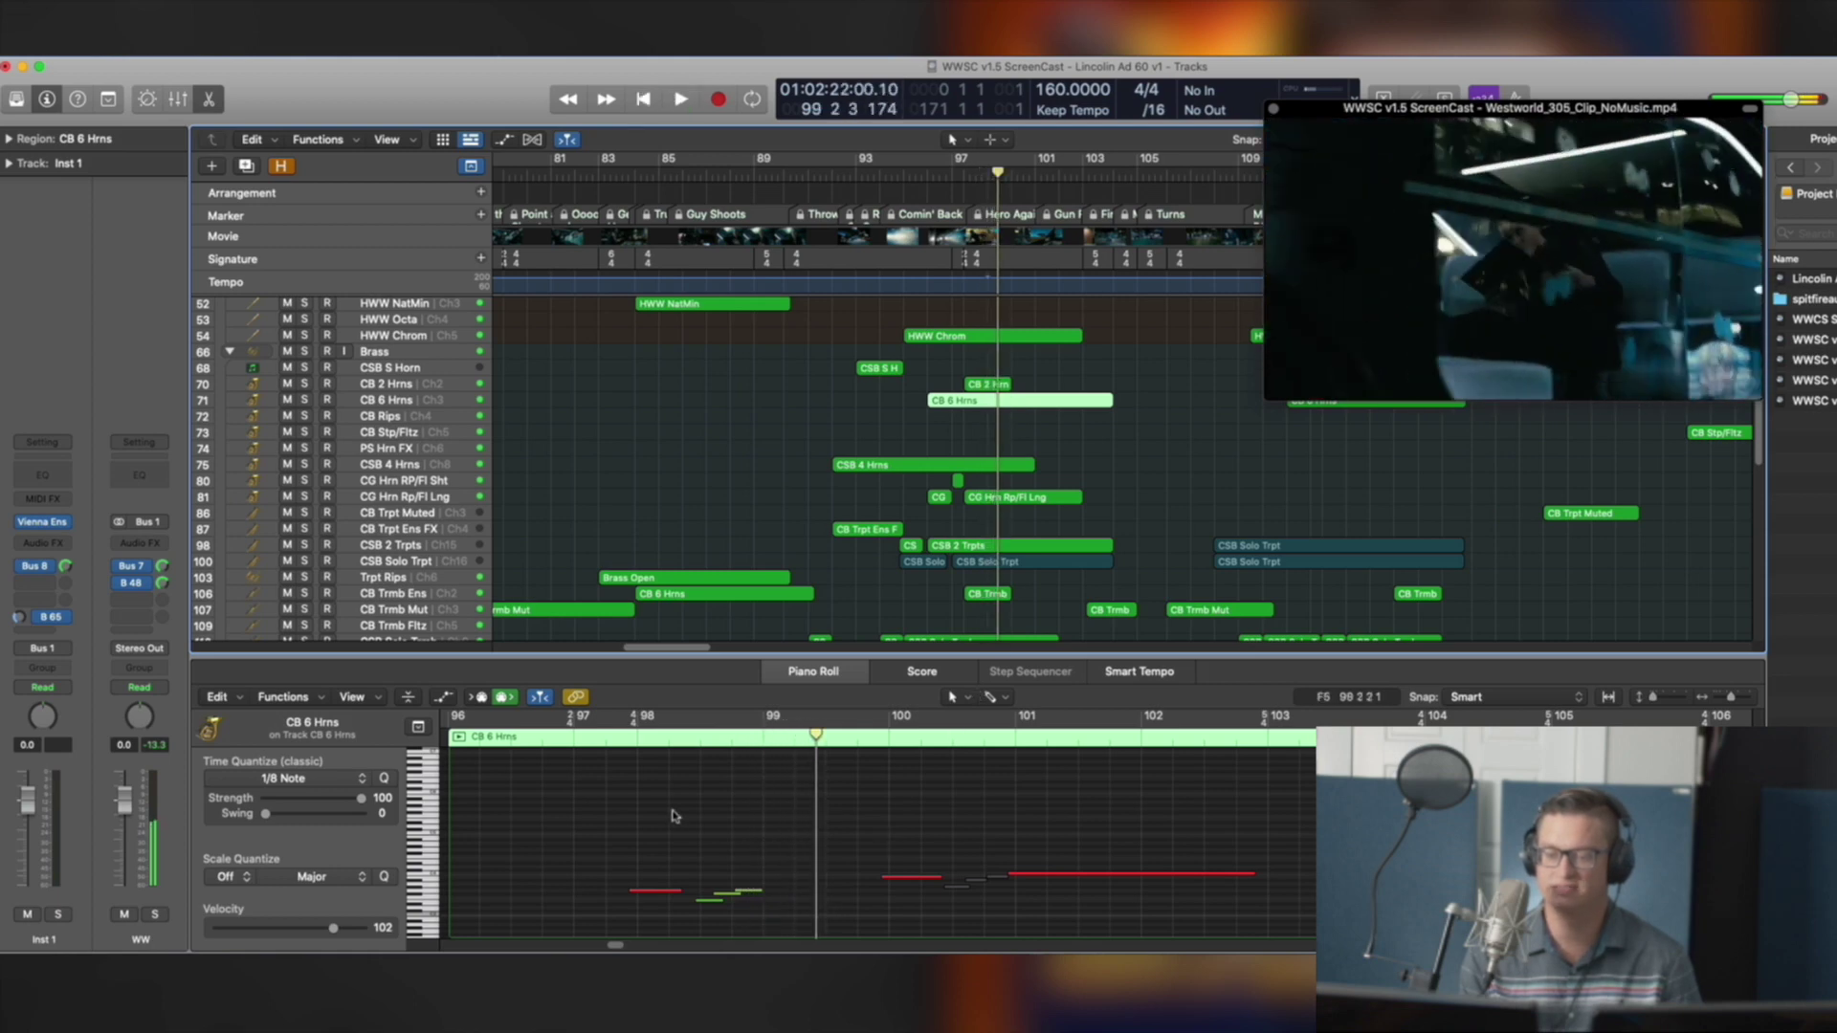
key(ctrl+s)
key(space)
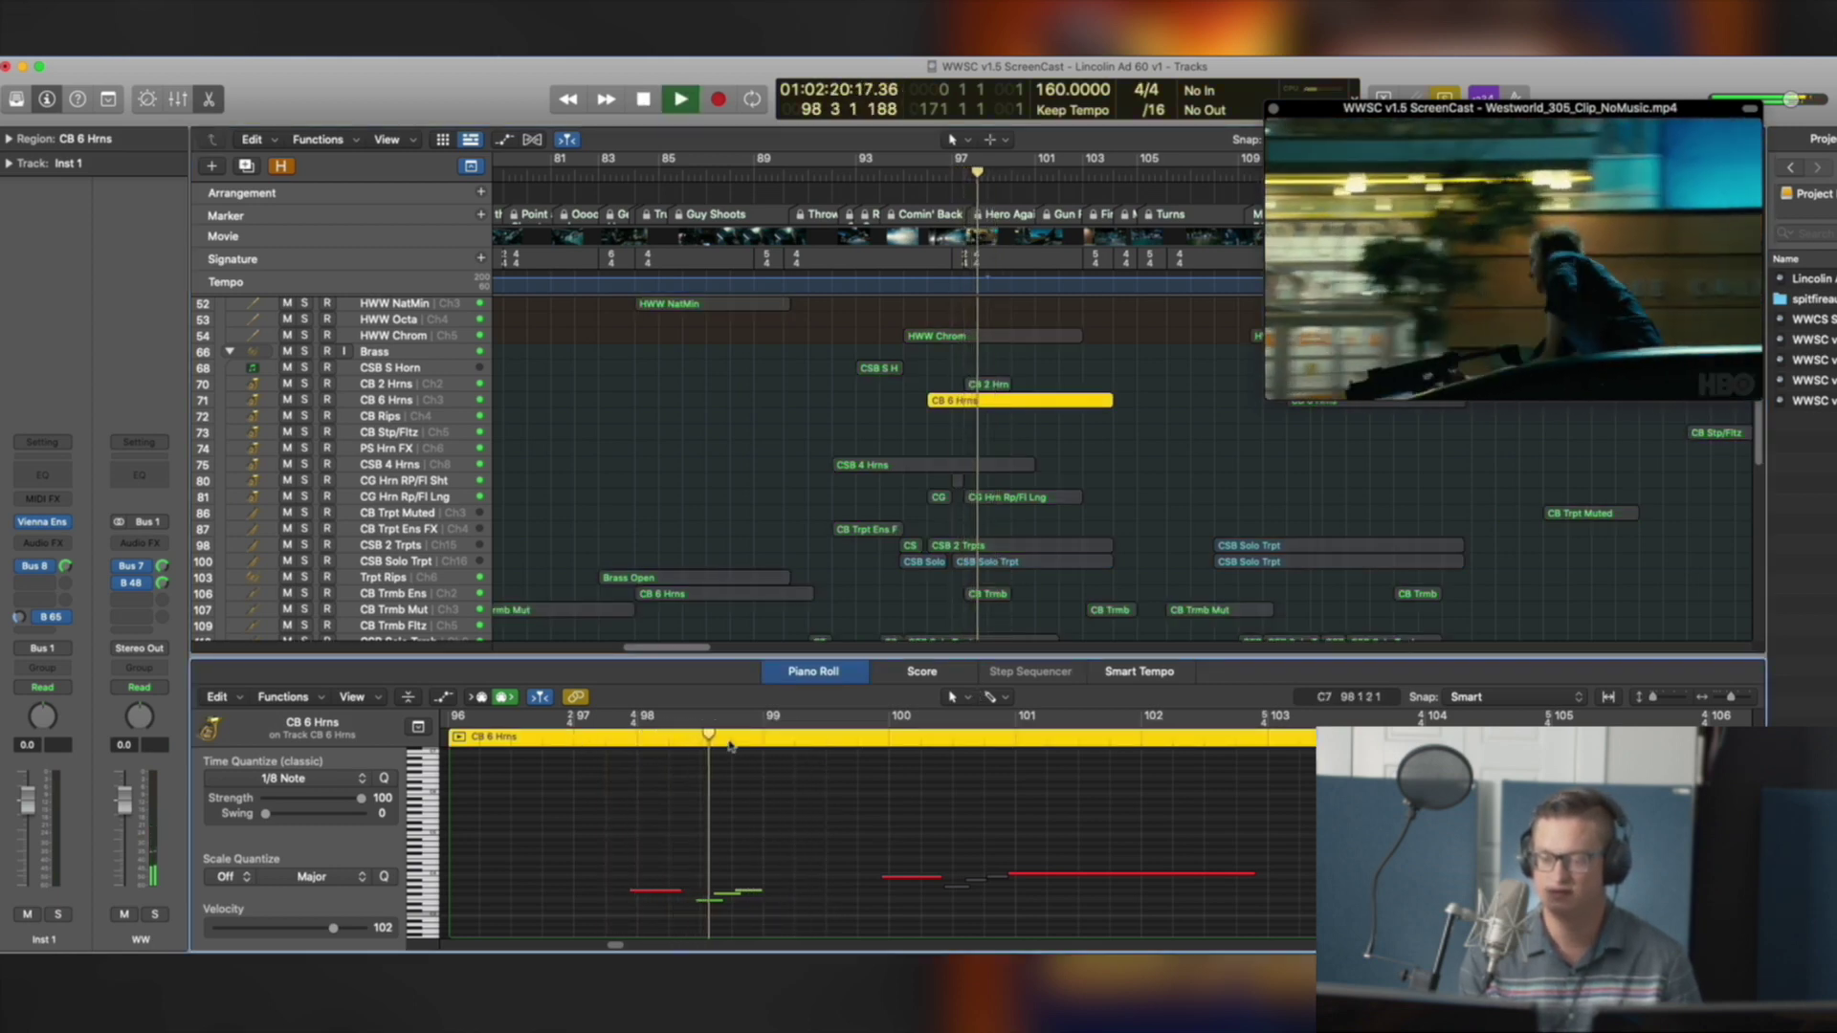
shift+click(985, 391)
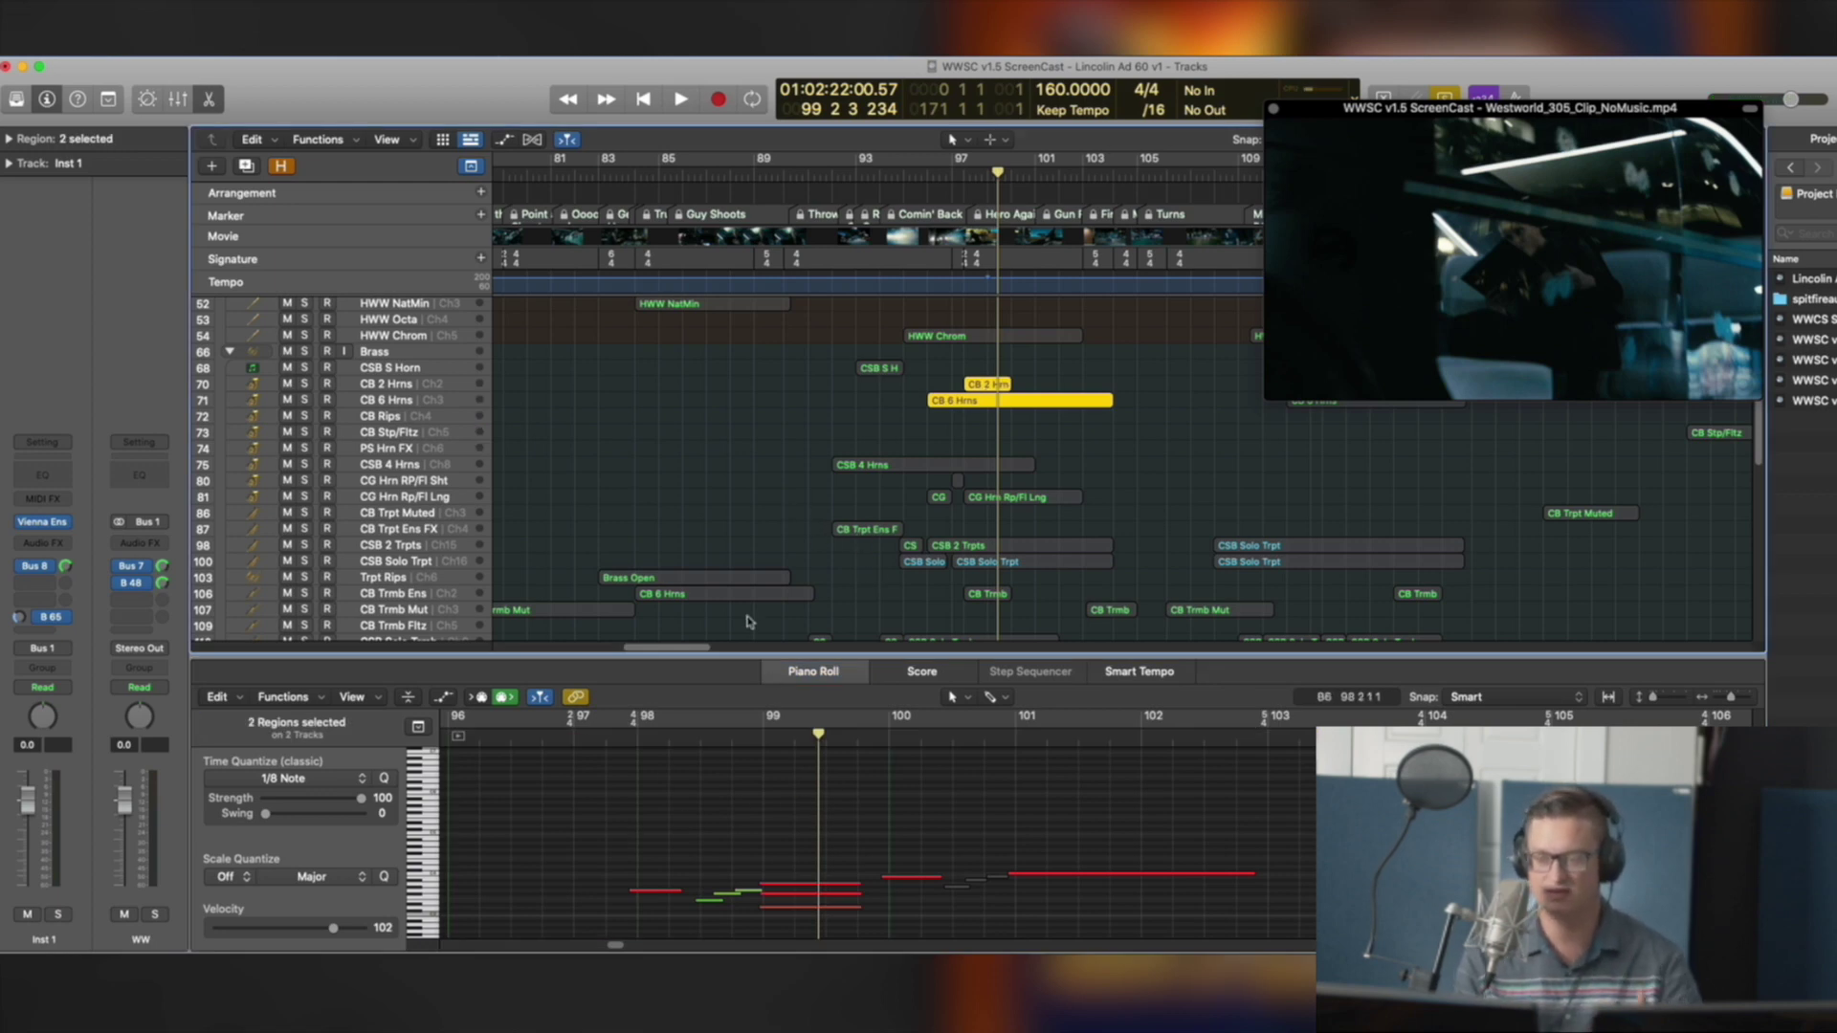
double_click(574, 736)
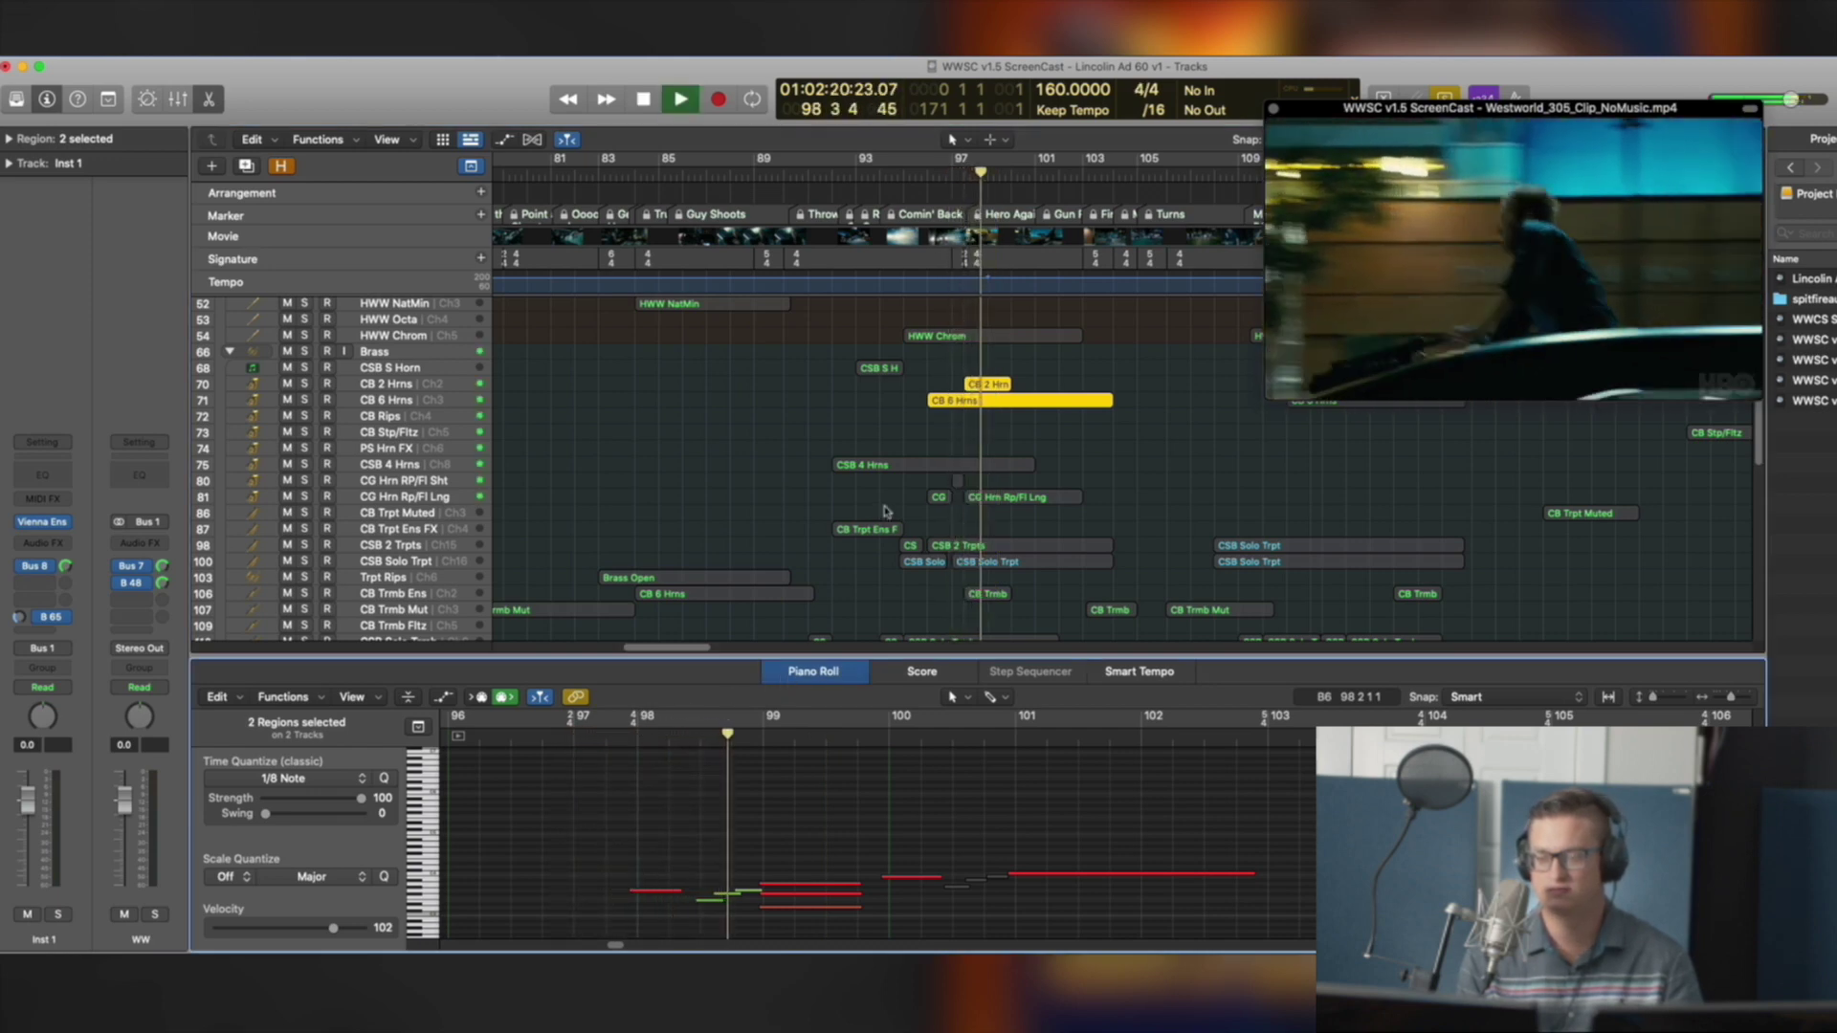
key(space)
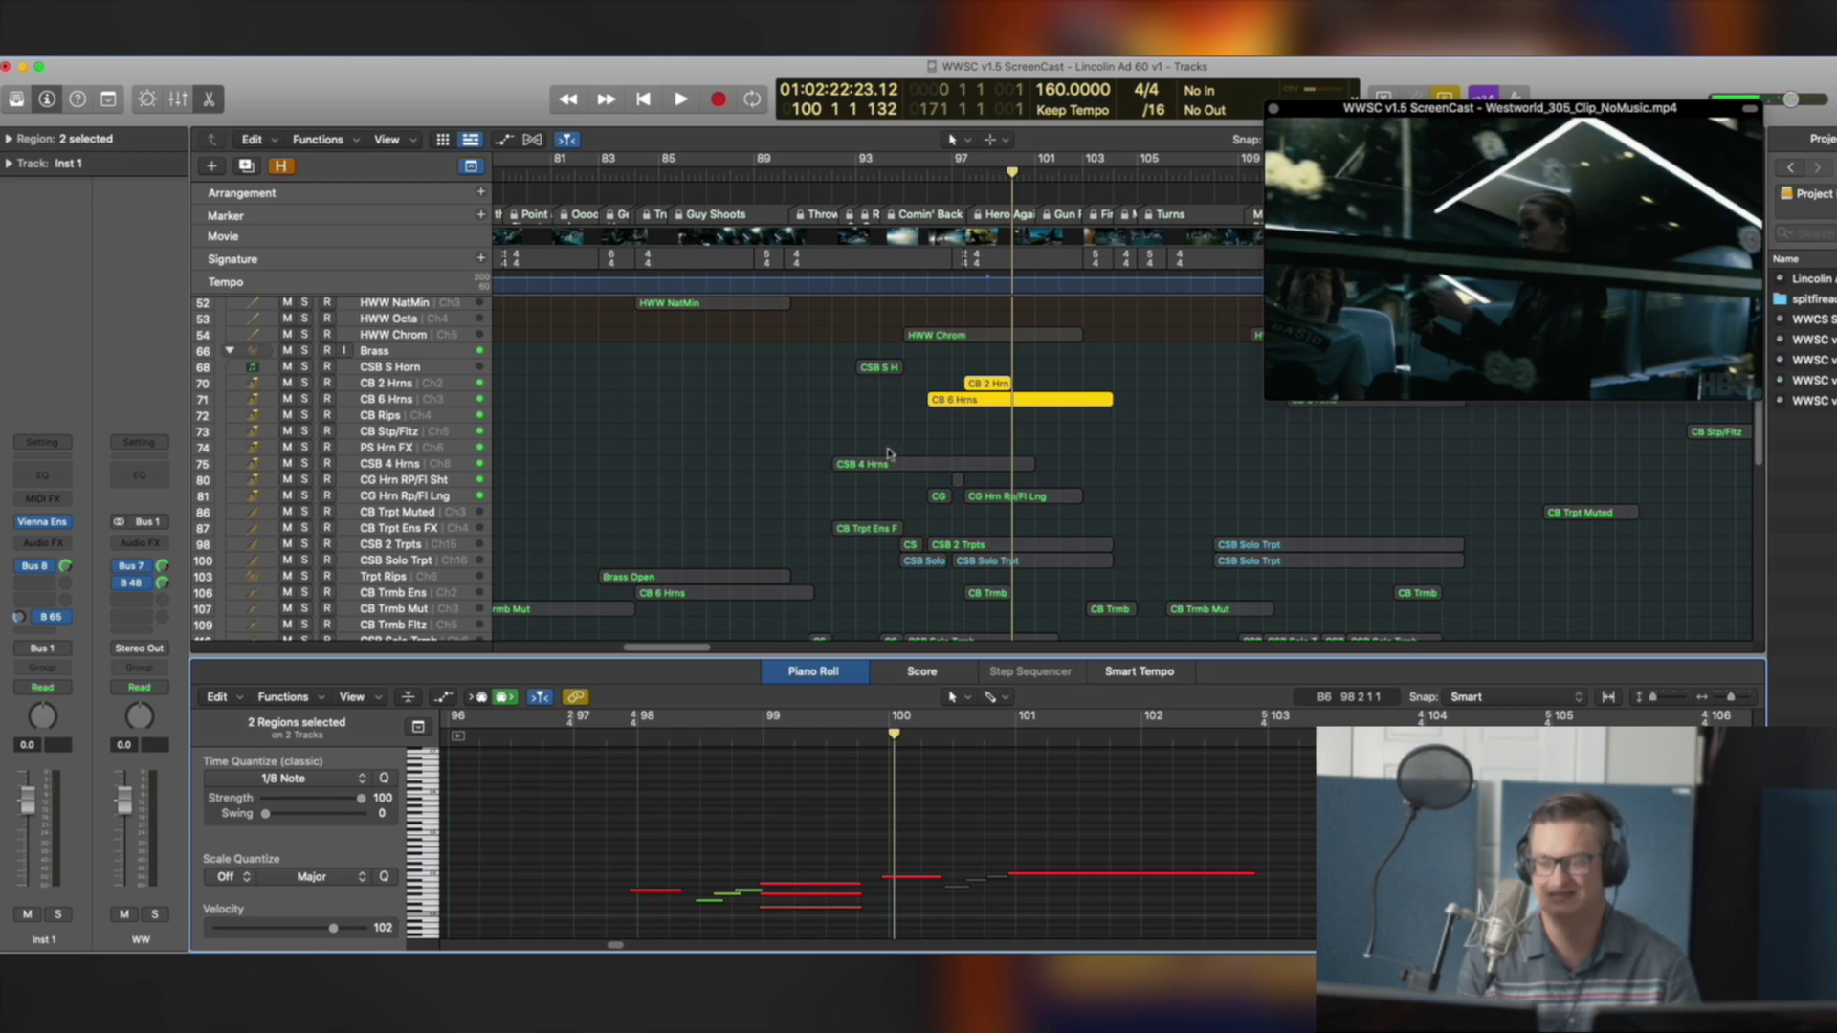
Examine the CSB 4 Hrns region and its notes up close around bars 96 to 100
click(892, 464)
scroll(1036, 406, down, 2)
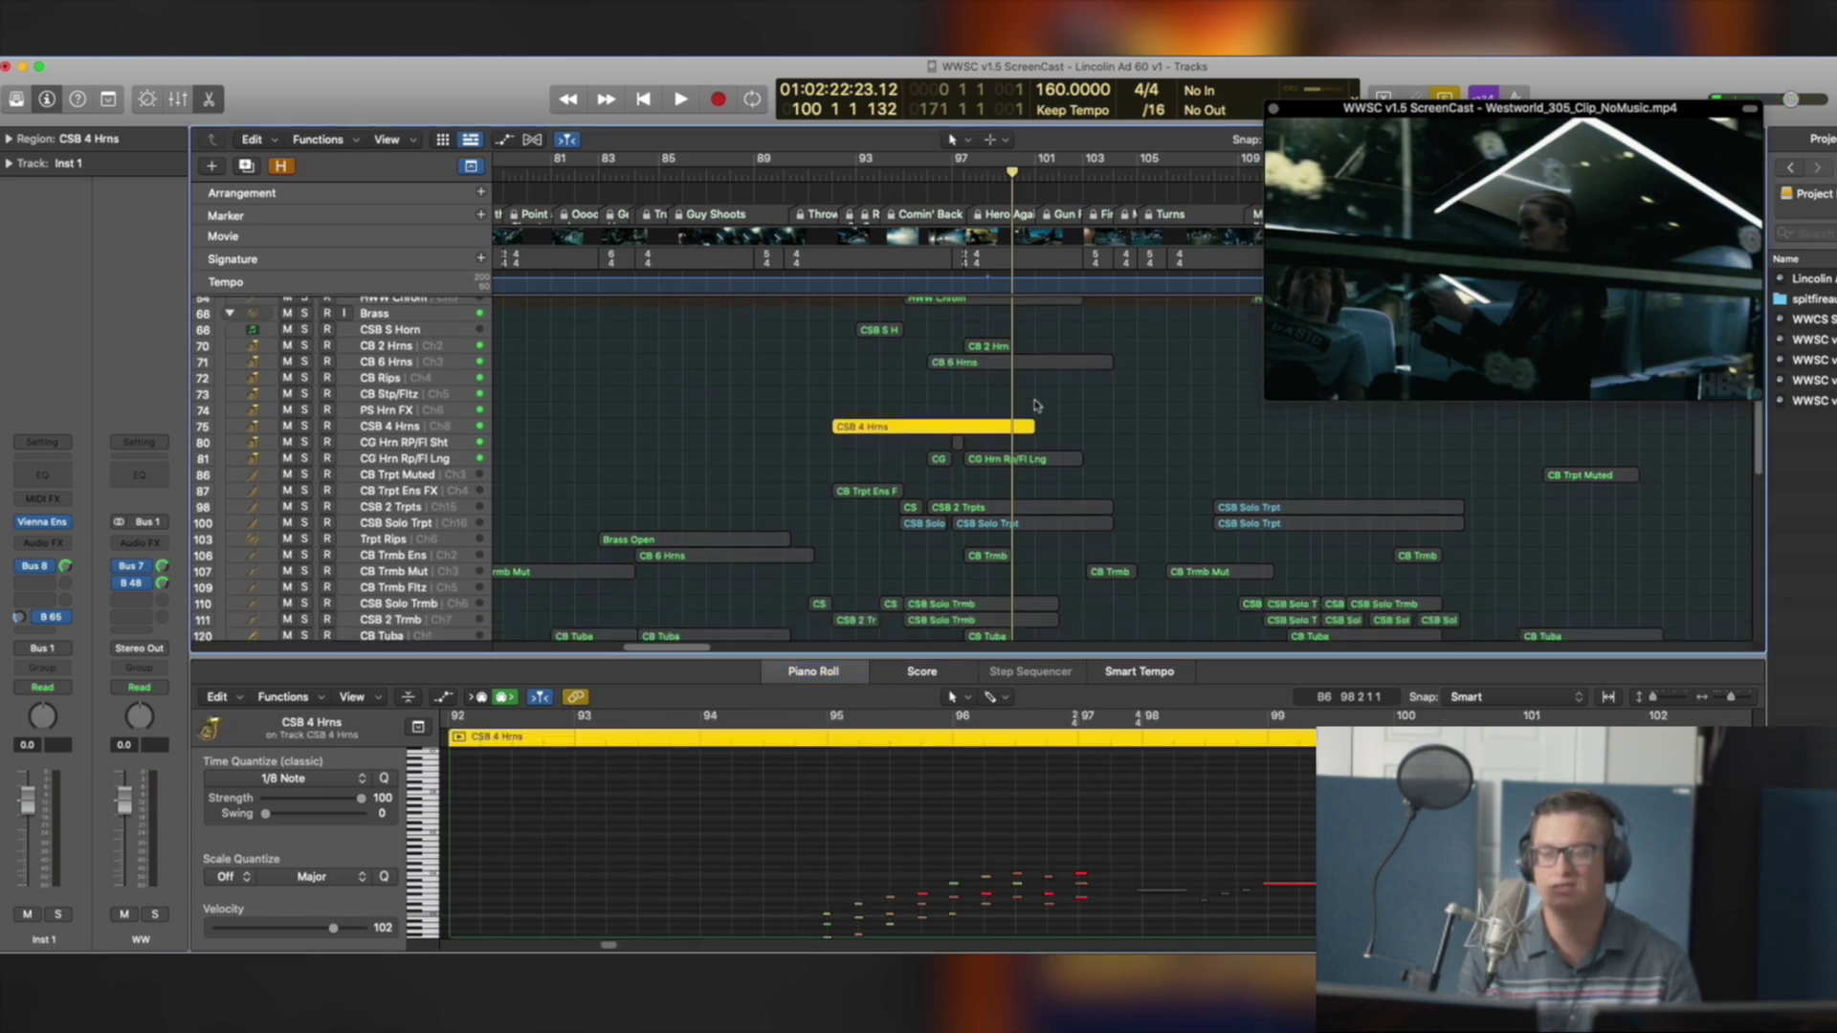
ctrl+alt+click(942, 422)
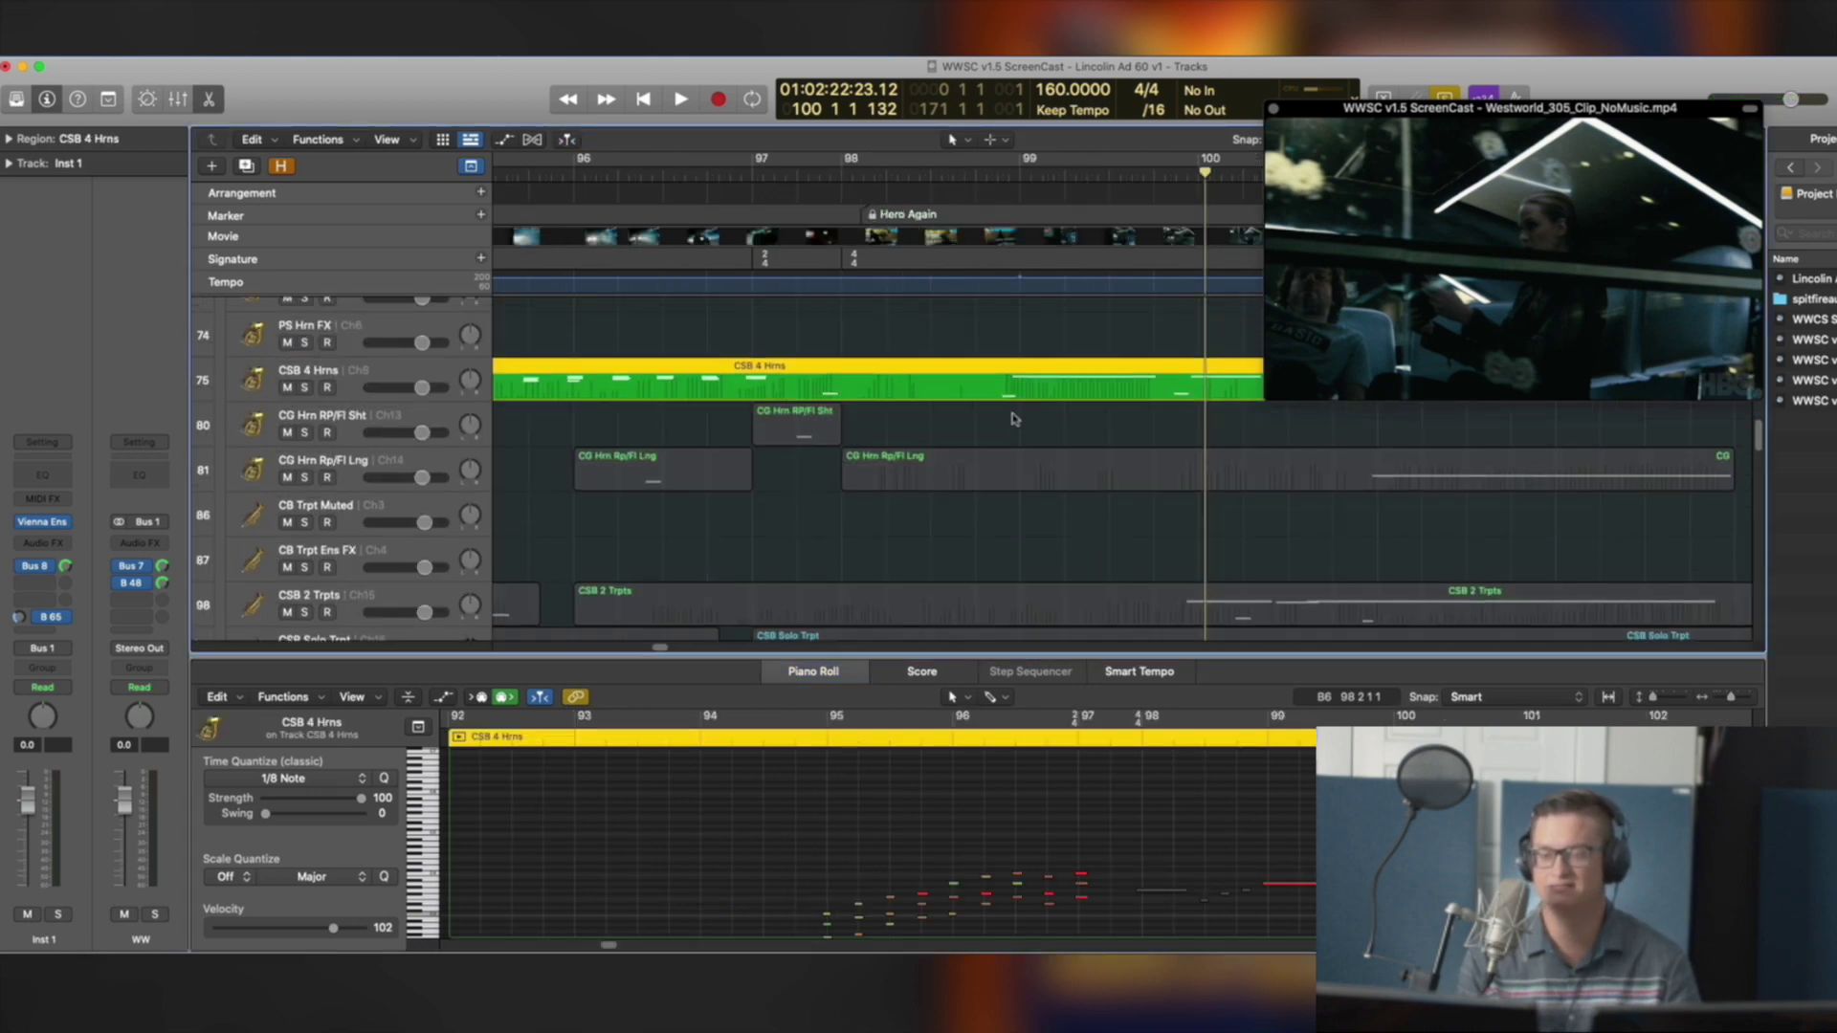
Audition the soloed CB 2 Hrns and CB 6 Hrns regions together through bar 99, and turn solo off
drag(864, 454, 1003, 381)
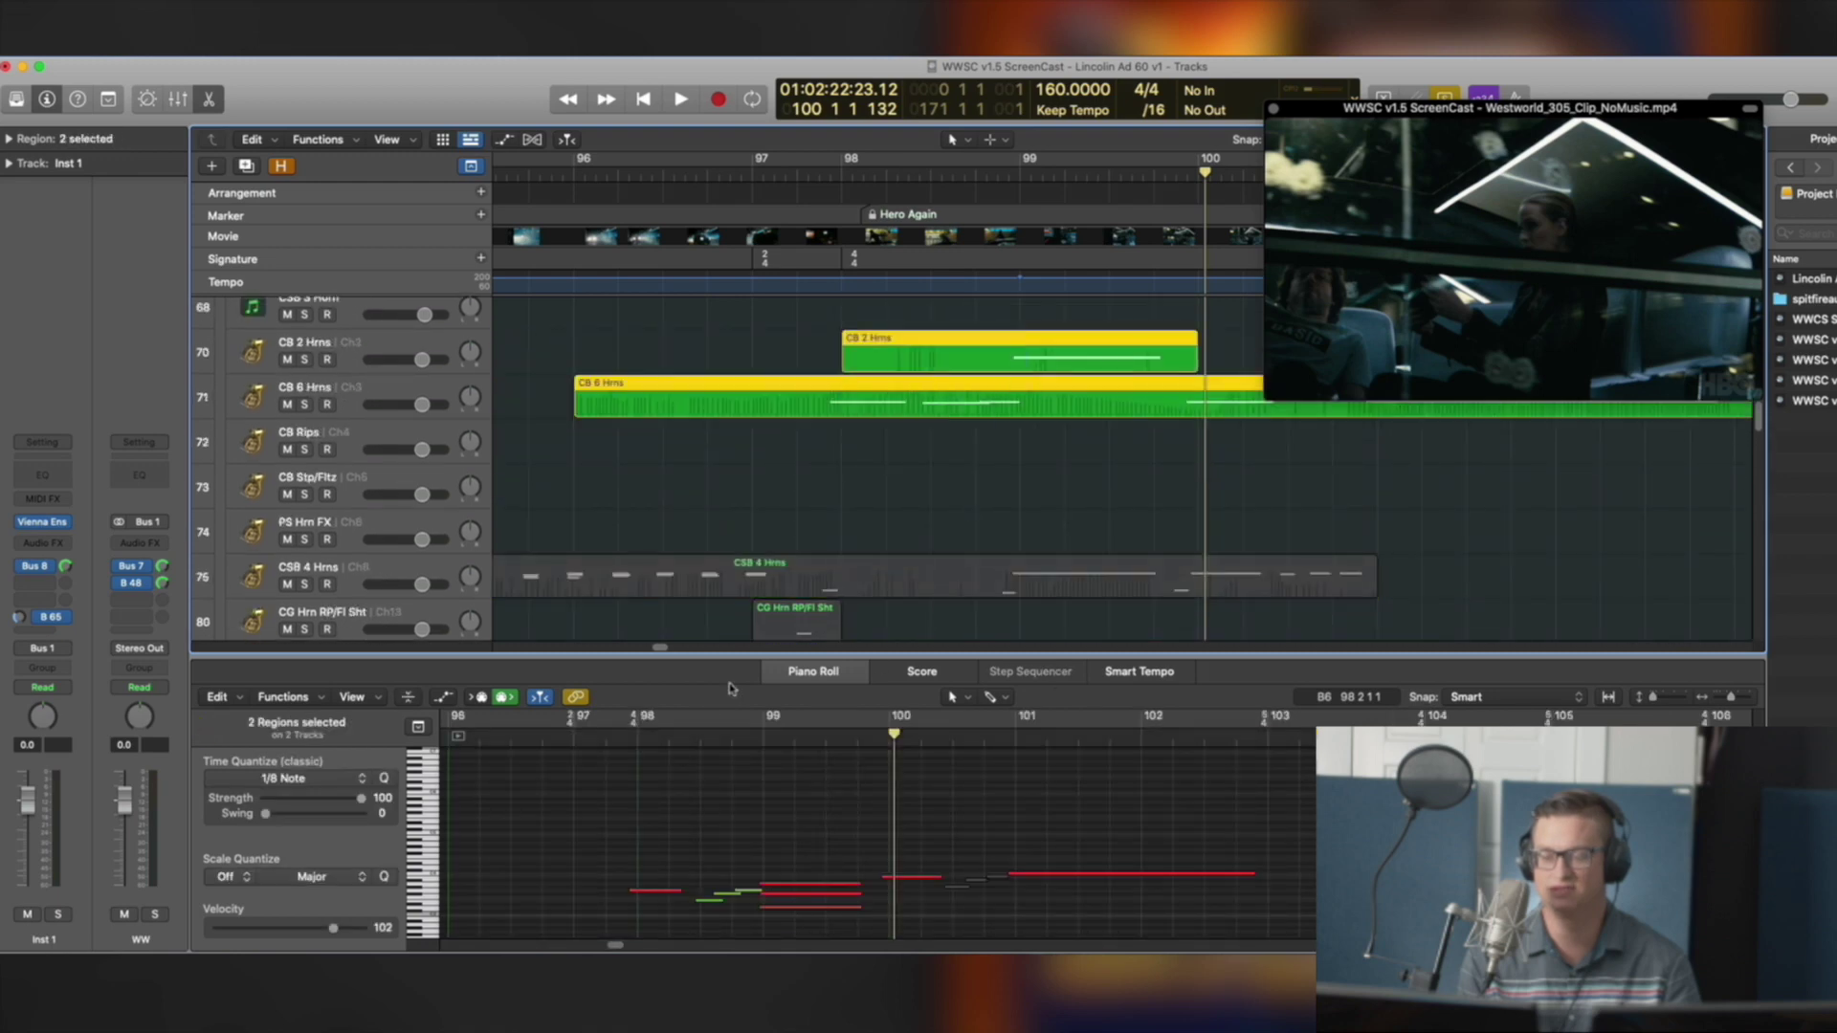
key(shift+Return)
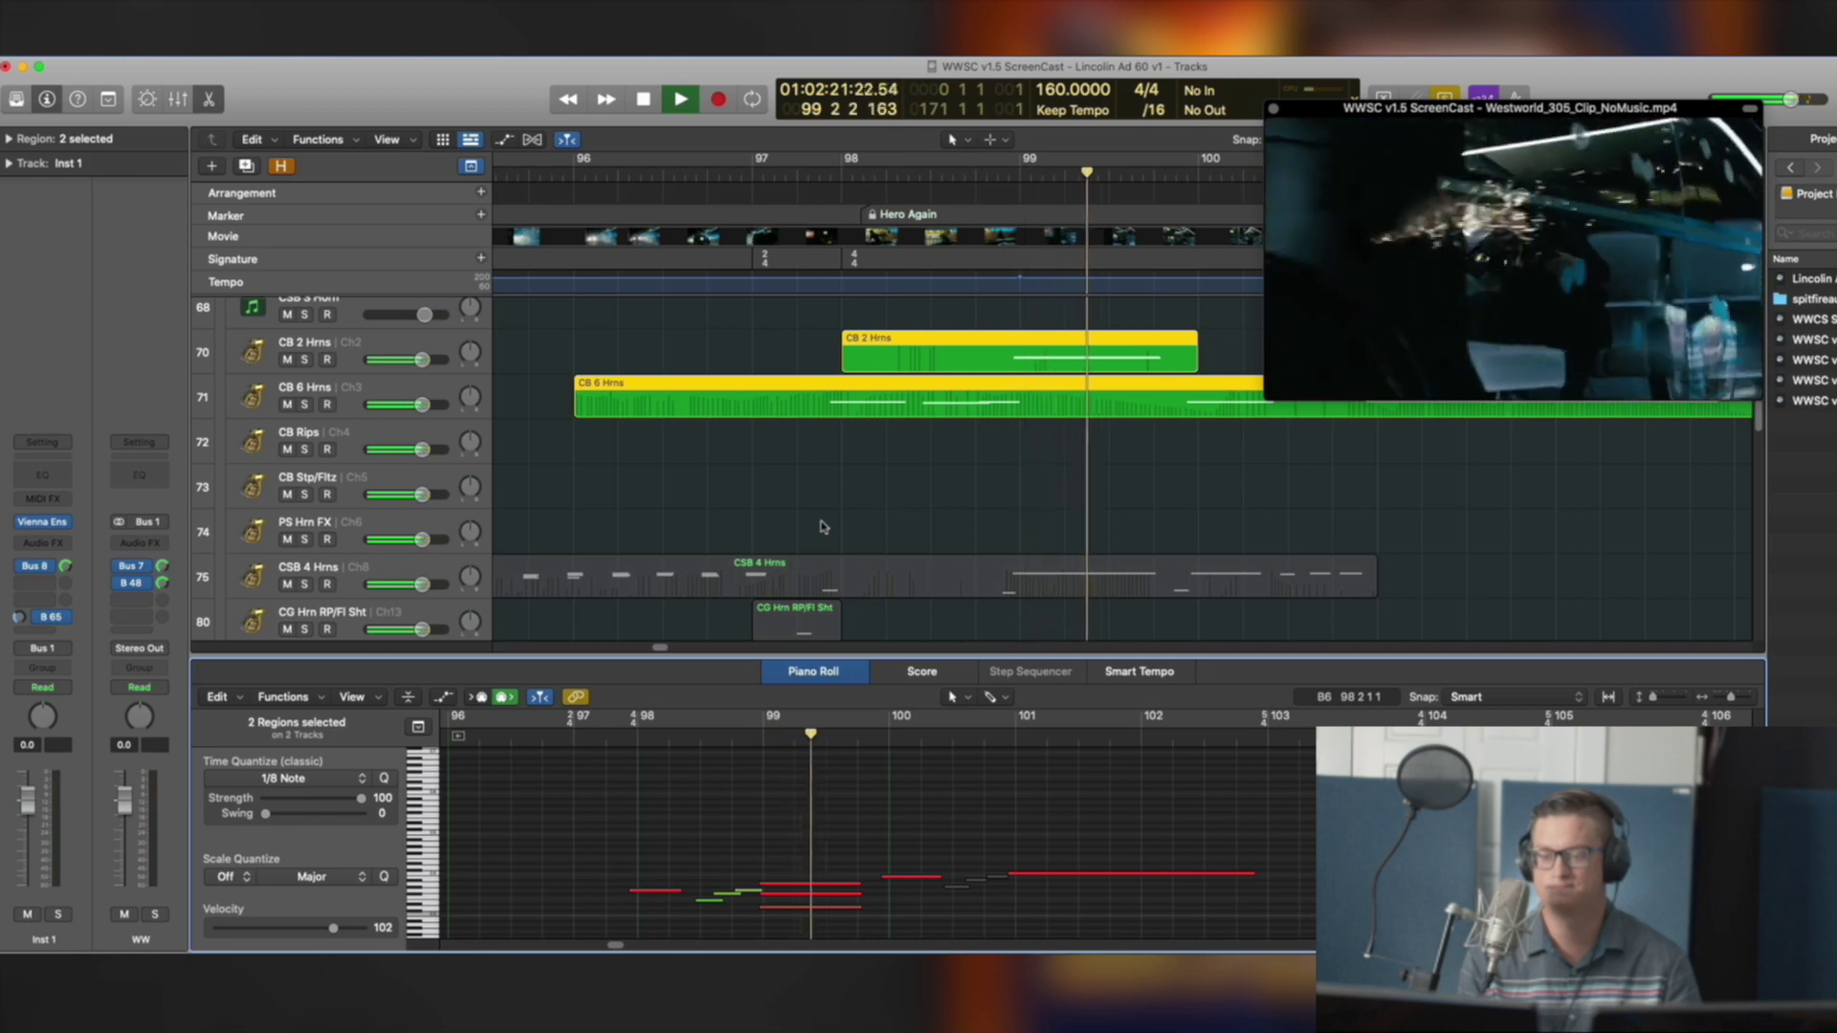
key(space)
key(z)
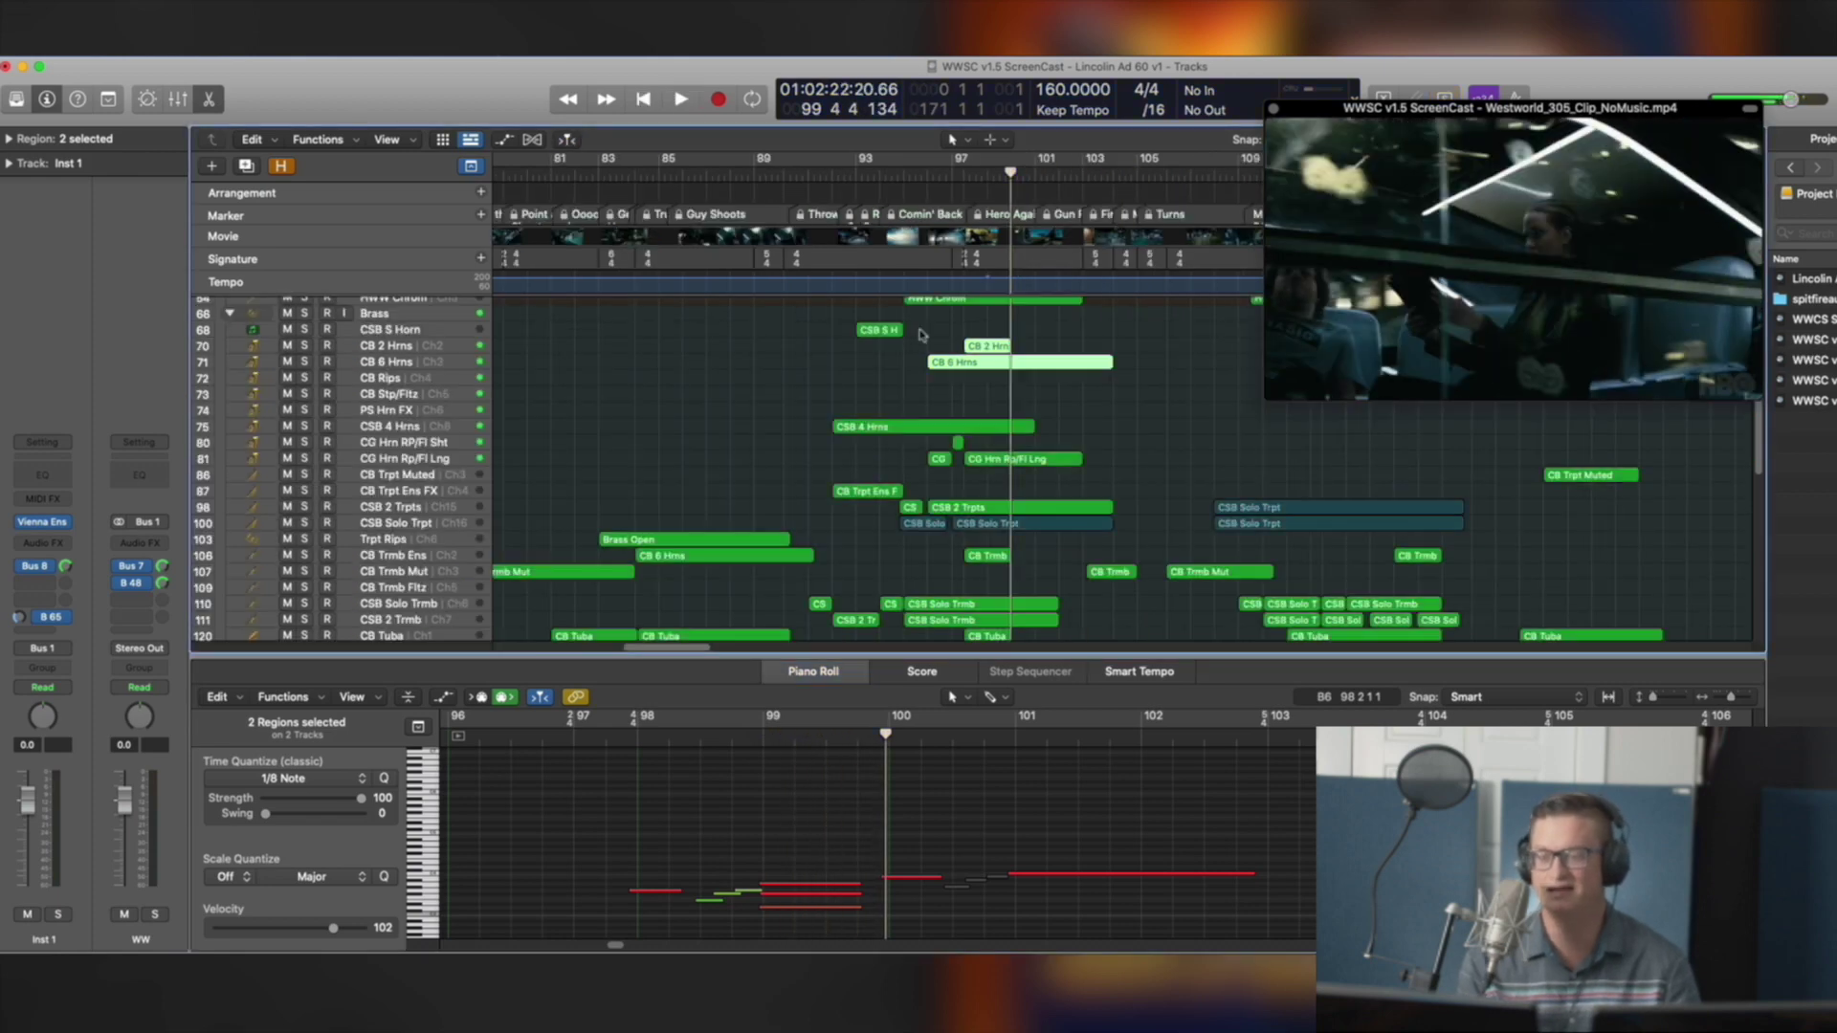
Play the passage around bars 98 to 99 with the two selected horn regions, and clear the region selection
key(shift+space)
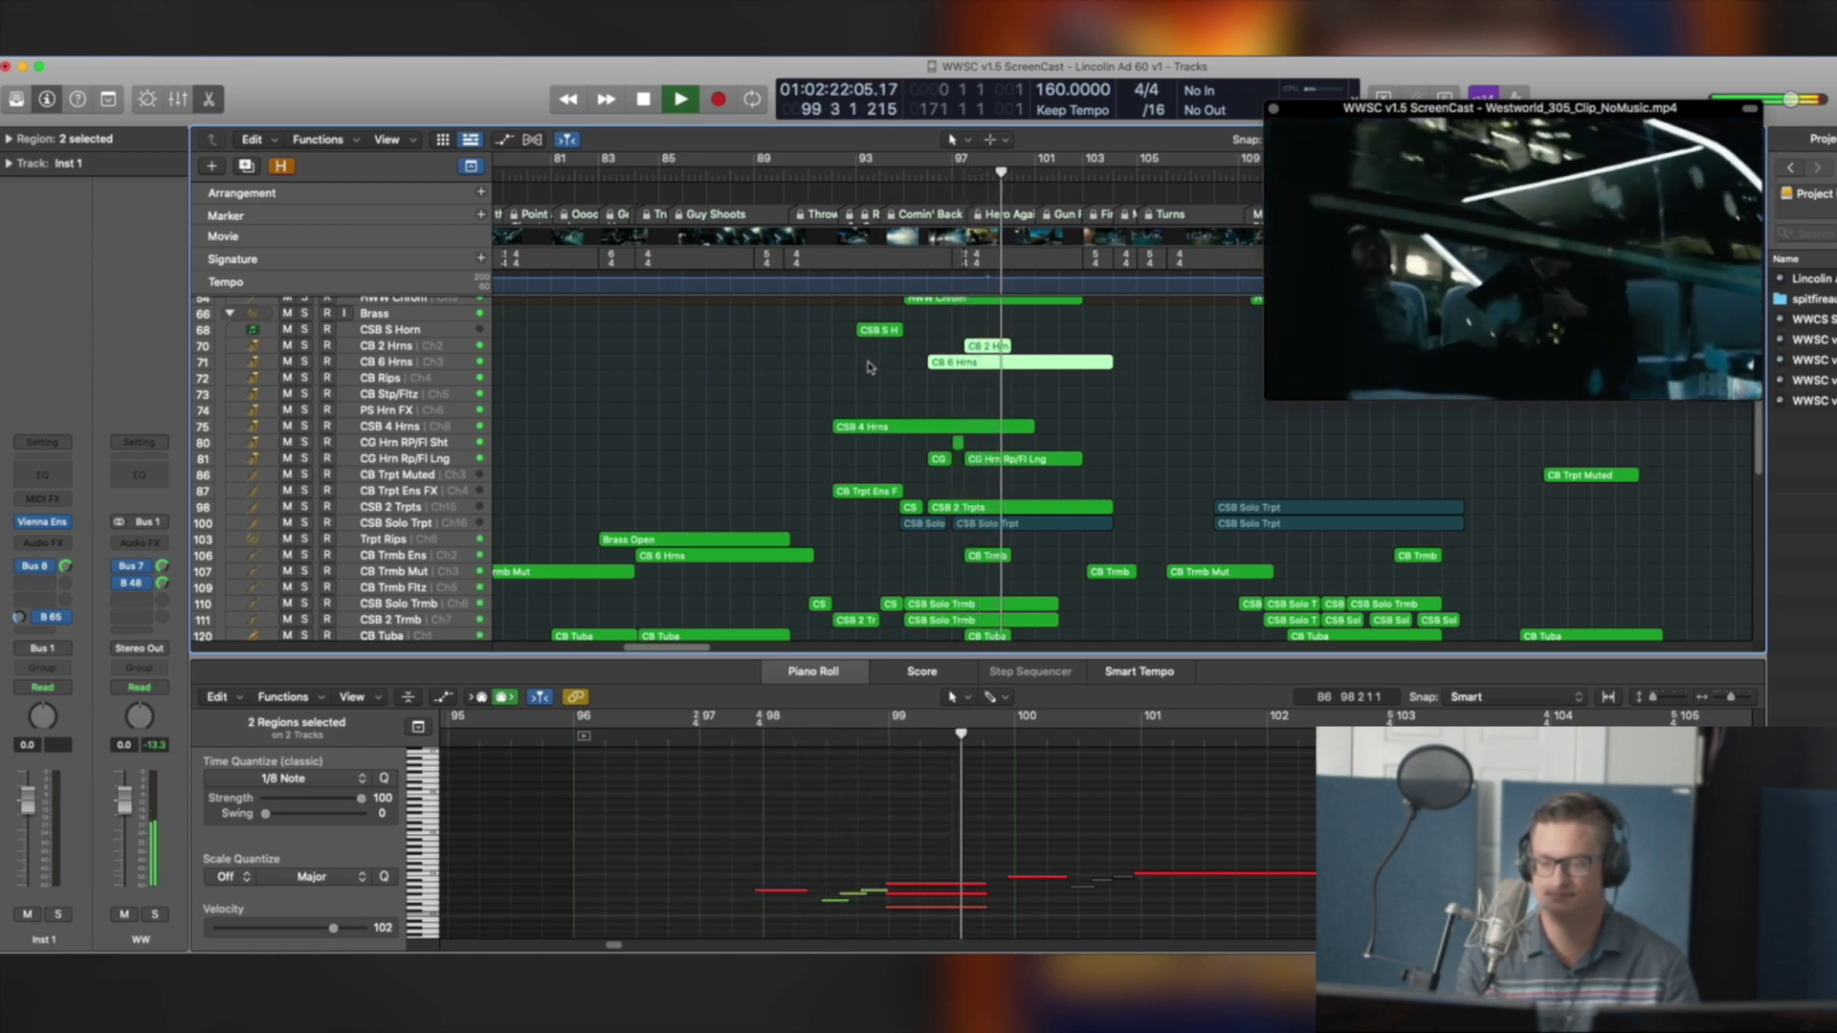
key(space)
key(super+shift+a)
Inspect the notes of the CG Hrn Rp/Fl Lng and CSB 4 Hrns regions, and audition the passage from bar 97
click(1053, 459)
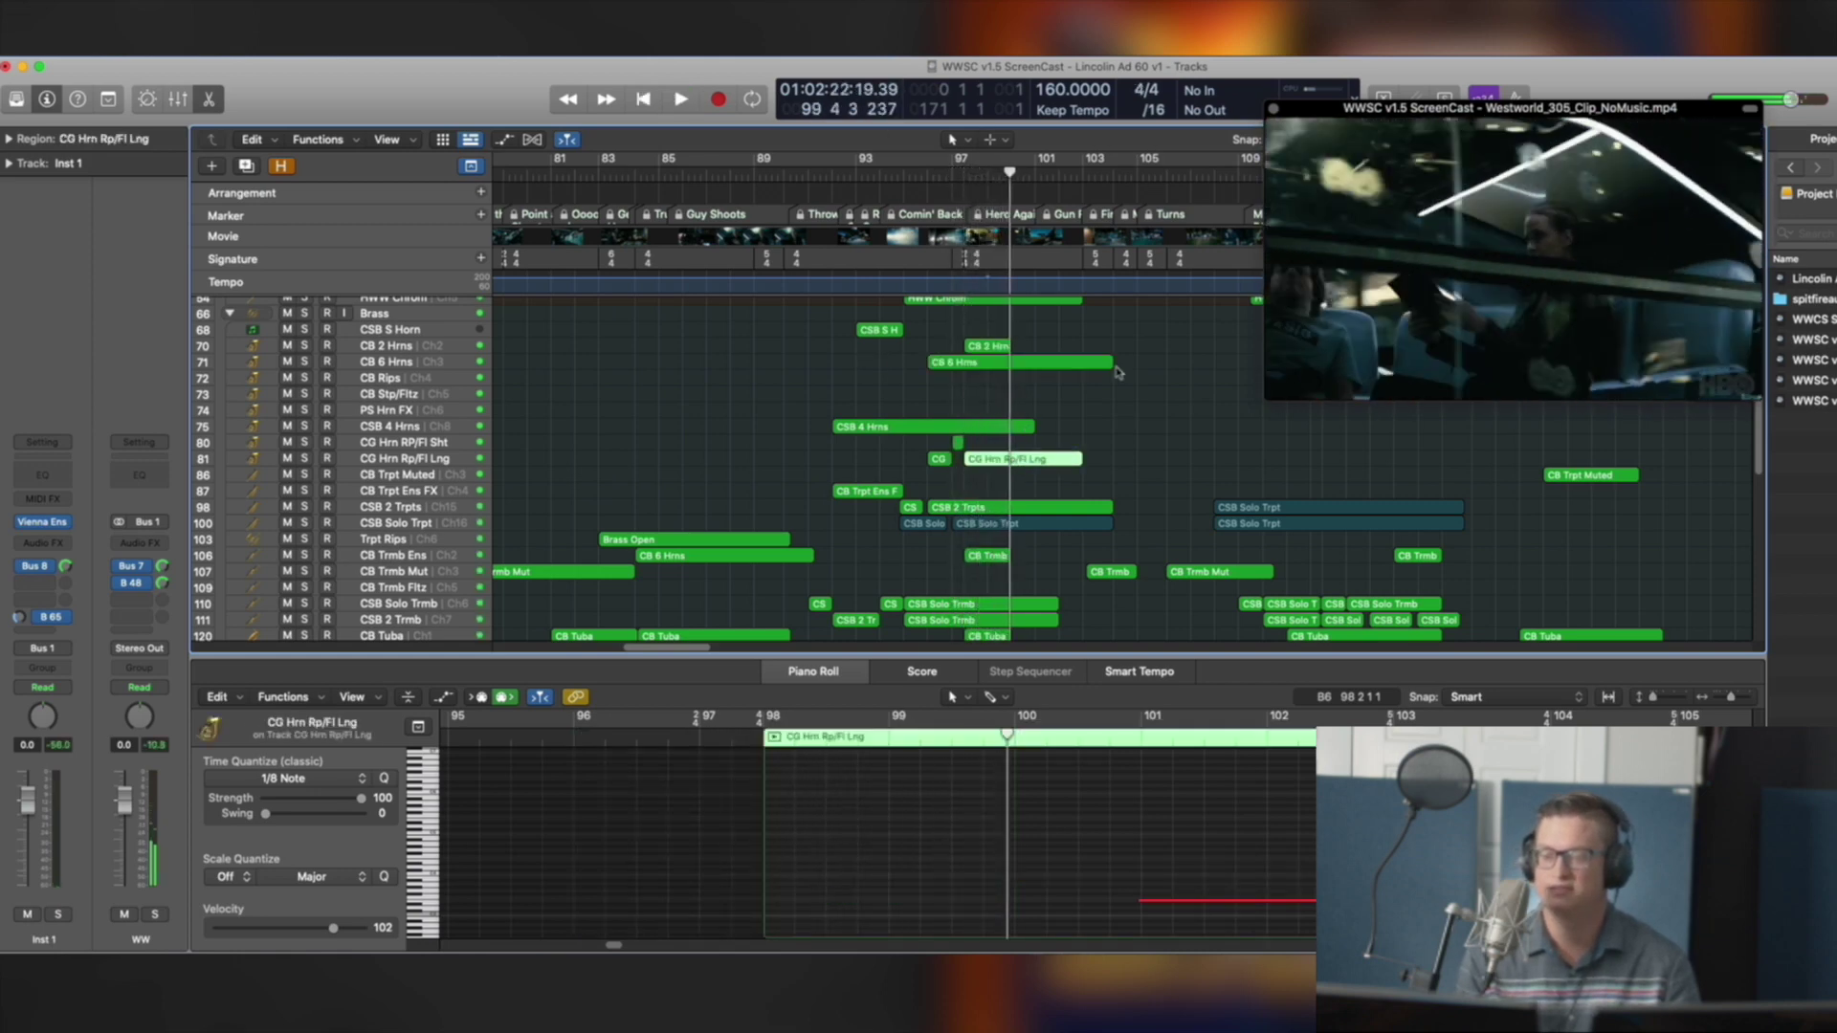
click(1004, 427)
scroll(1211, 815, down, 5)
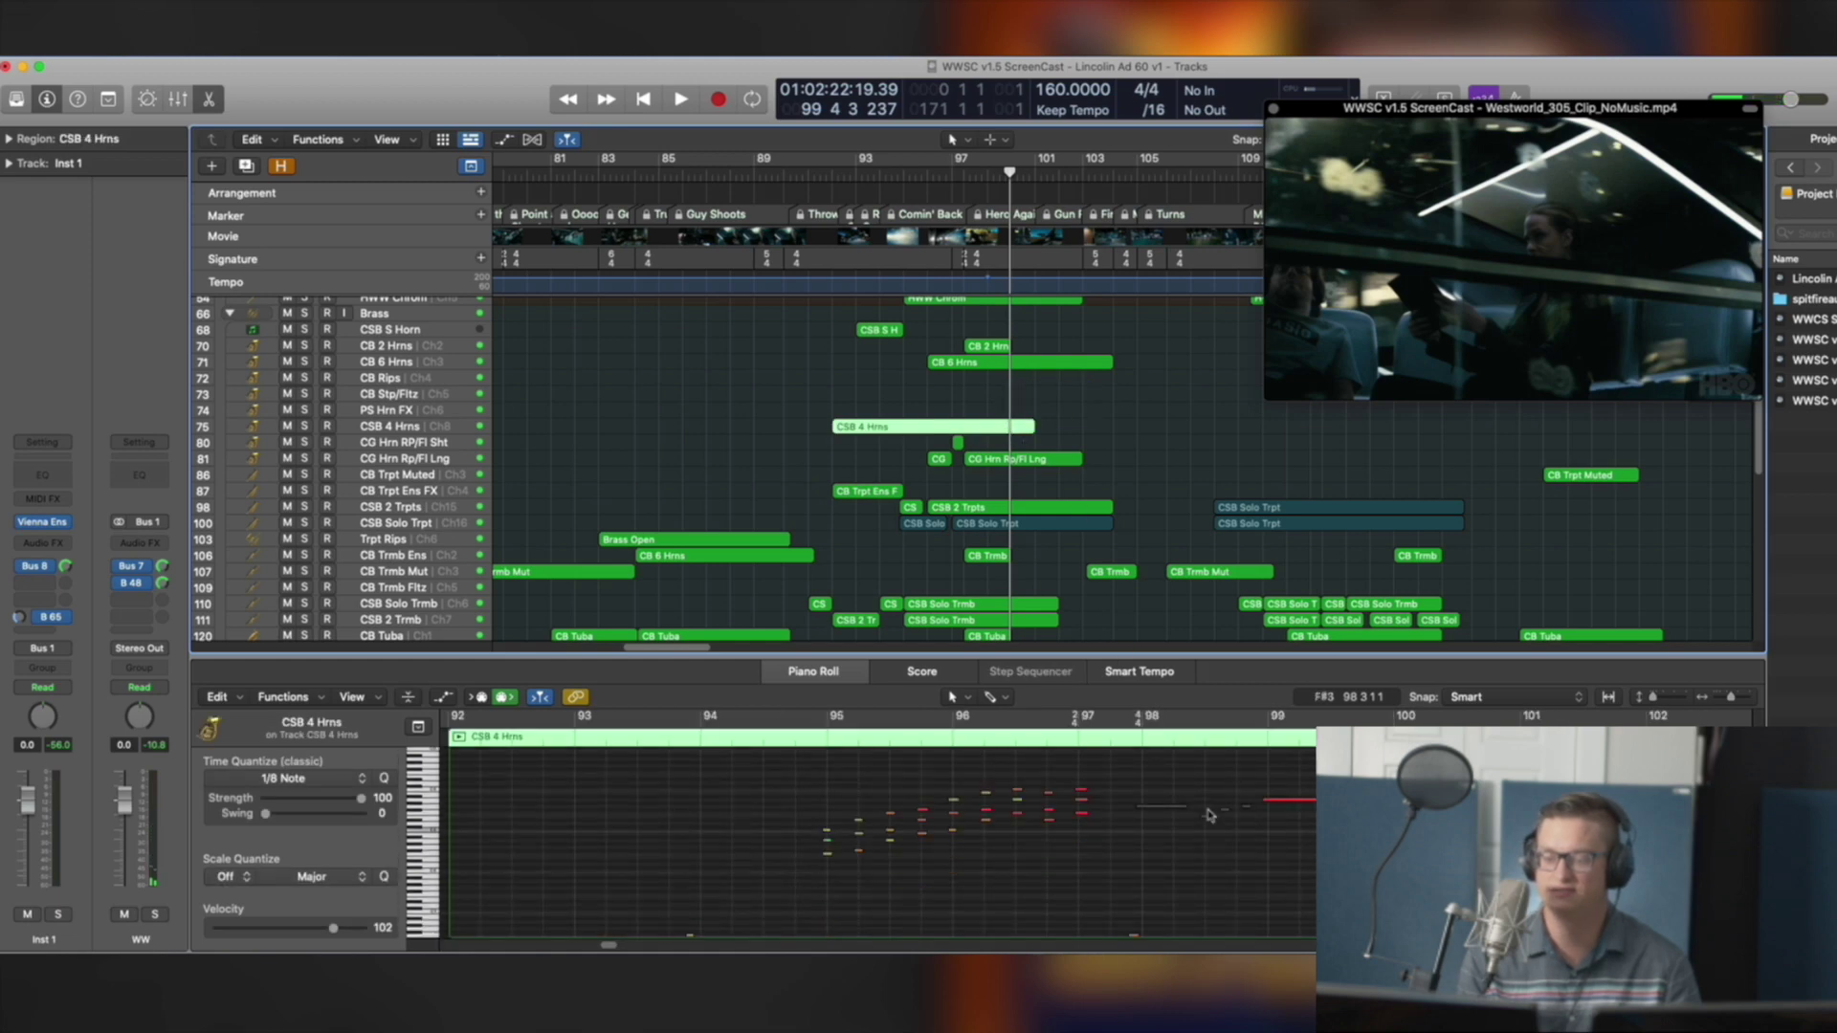
click(1111, 735)
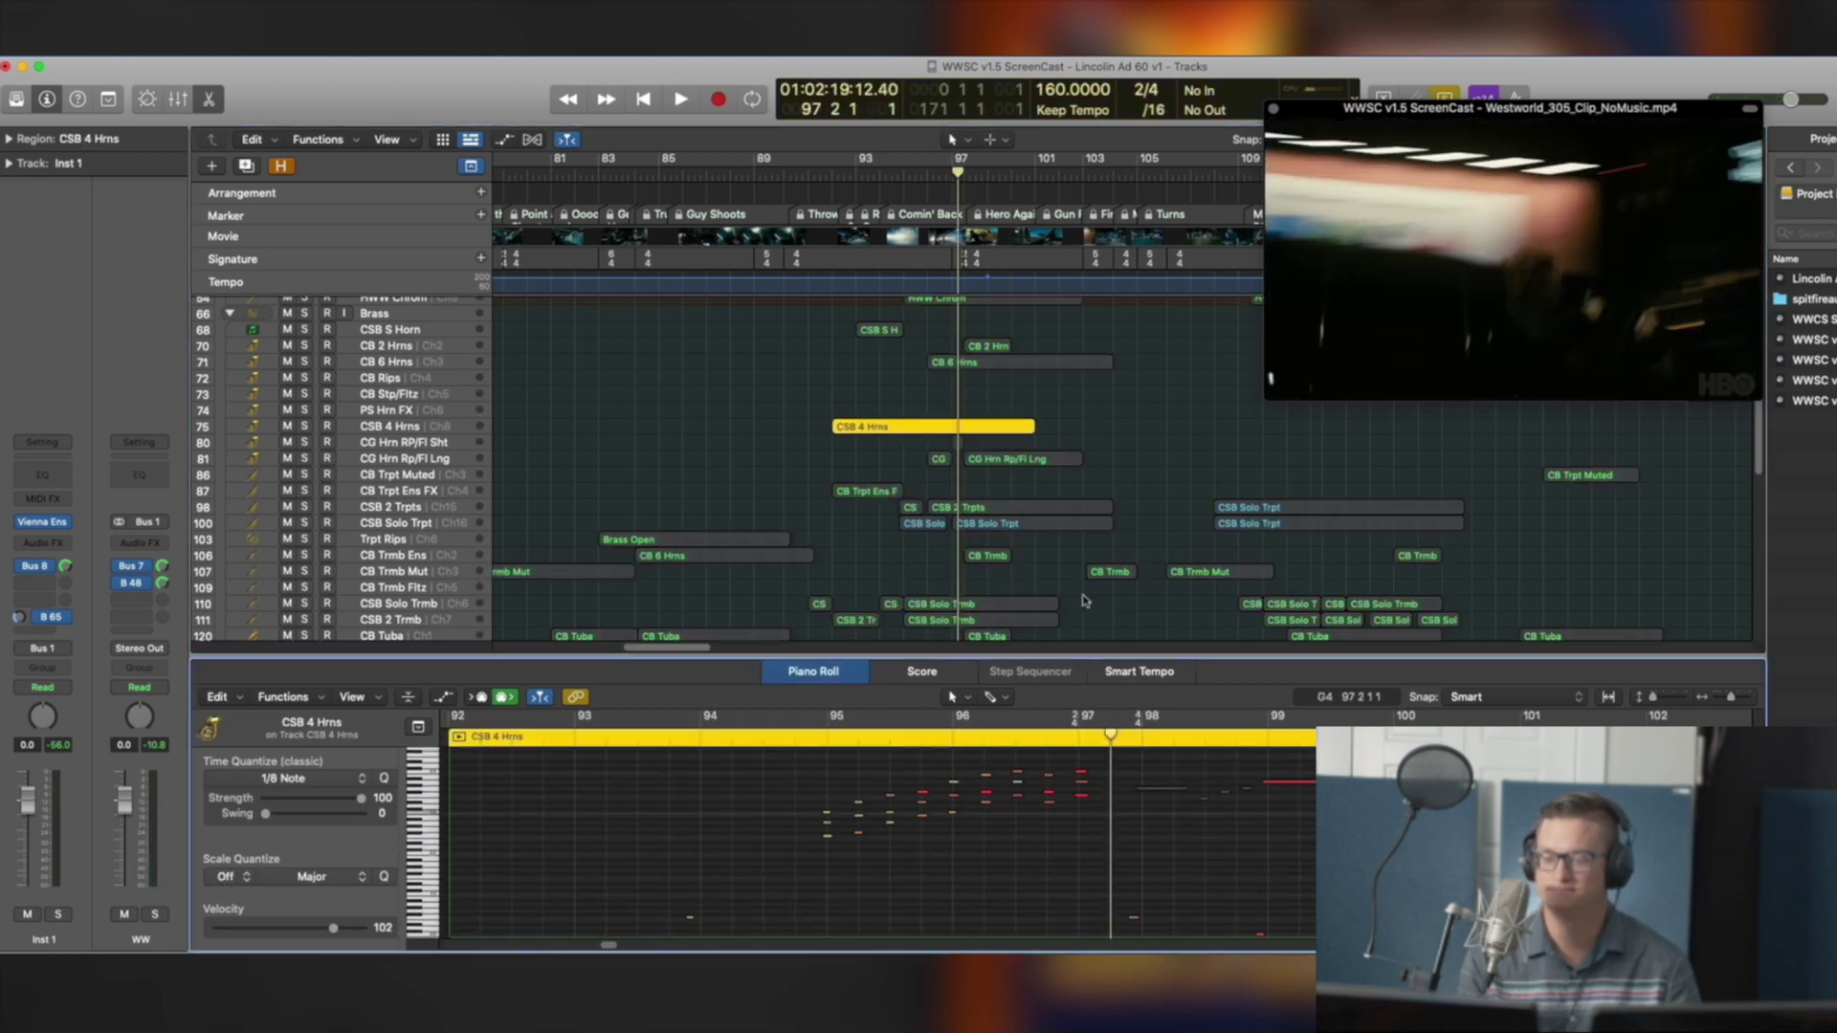
key(space)
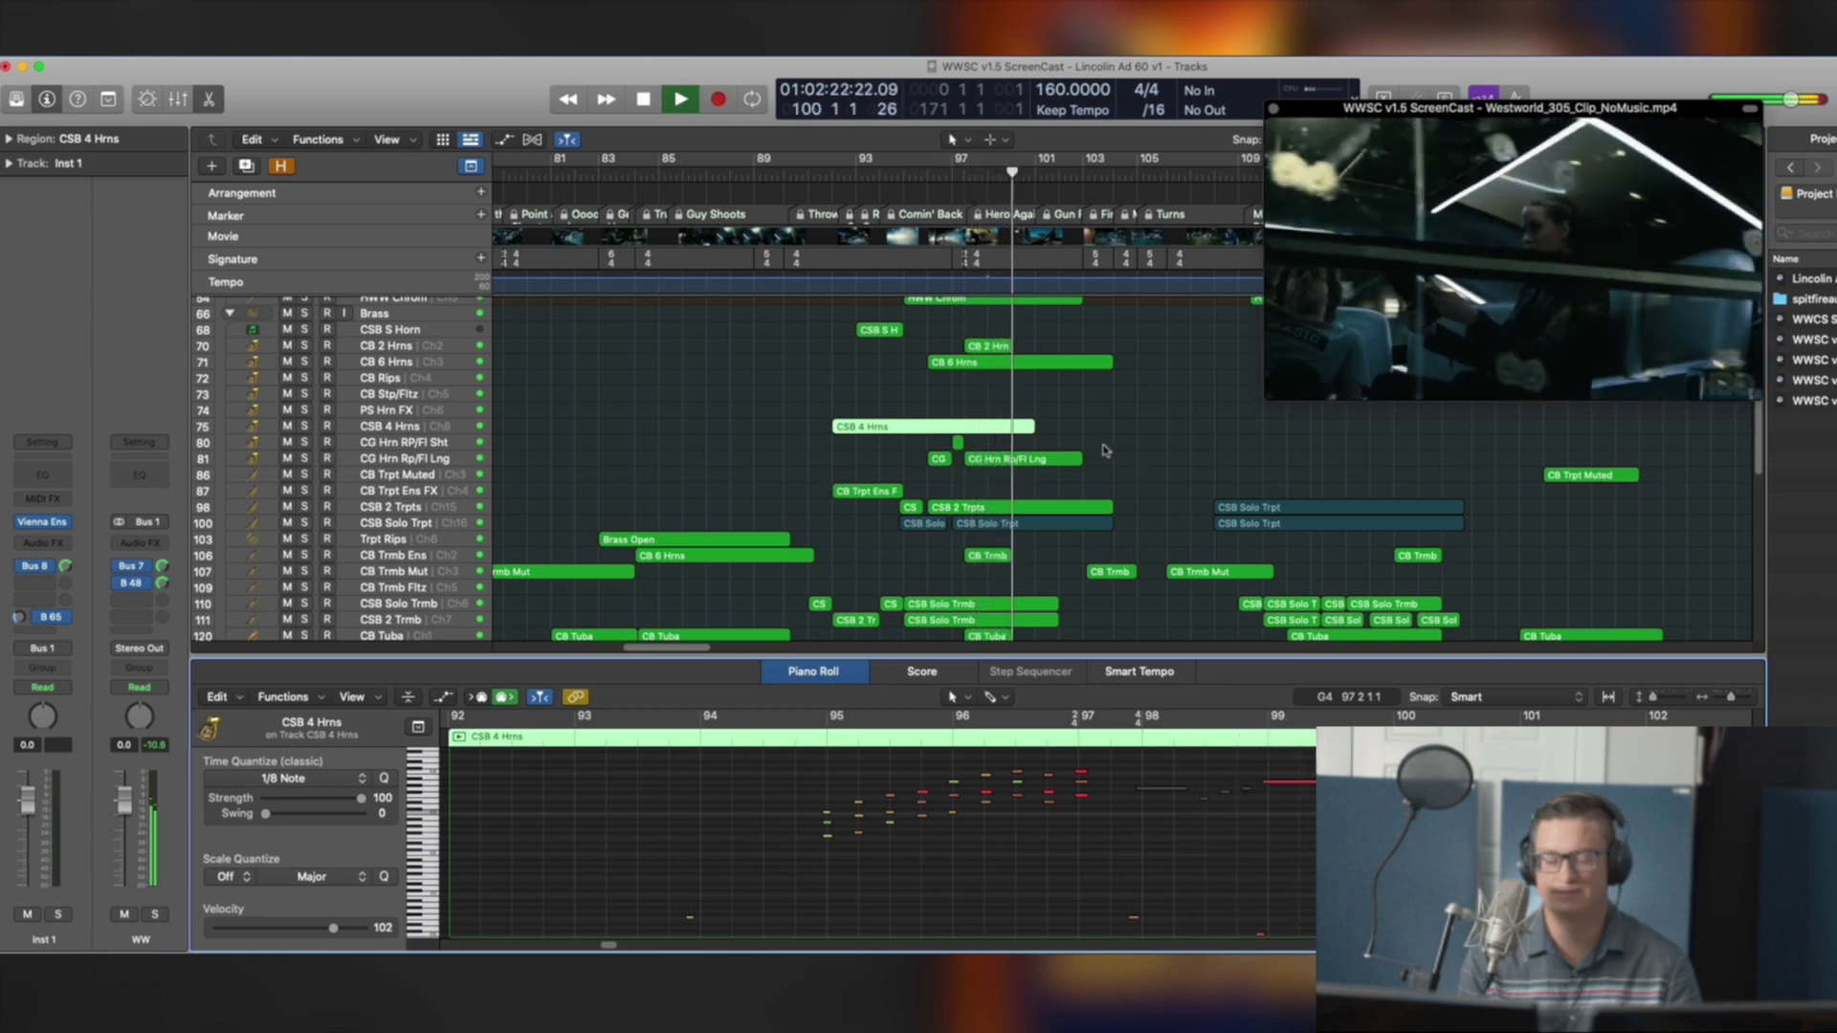
scroll(1066, 497, down, 1)
key(space)
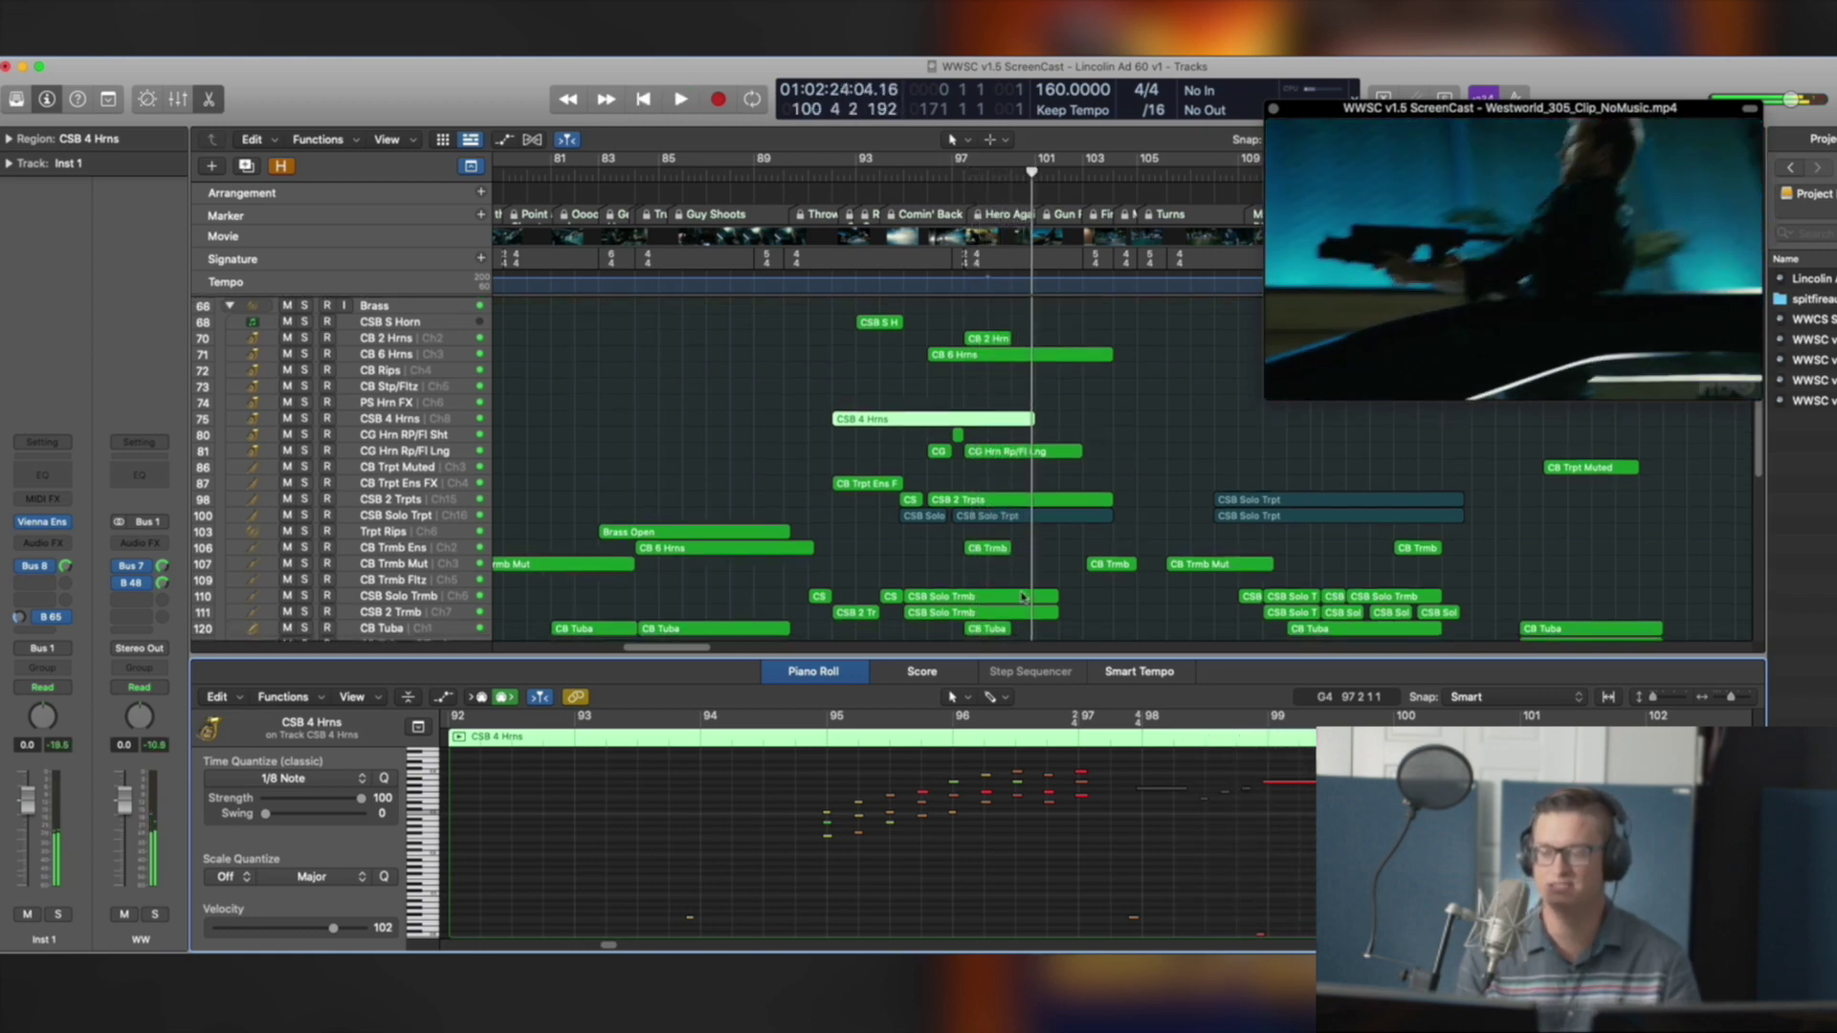
Select both long CSB Solo Trmb regions and audition them soloed from bar 97
drag(1068, 585, 1020, 617)
click(1079, 735)
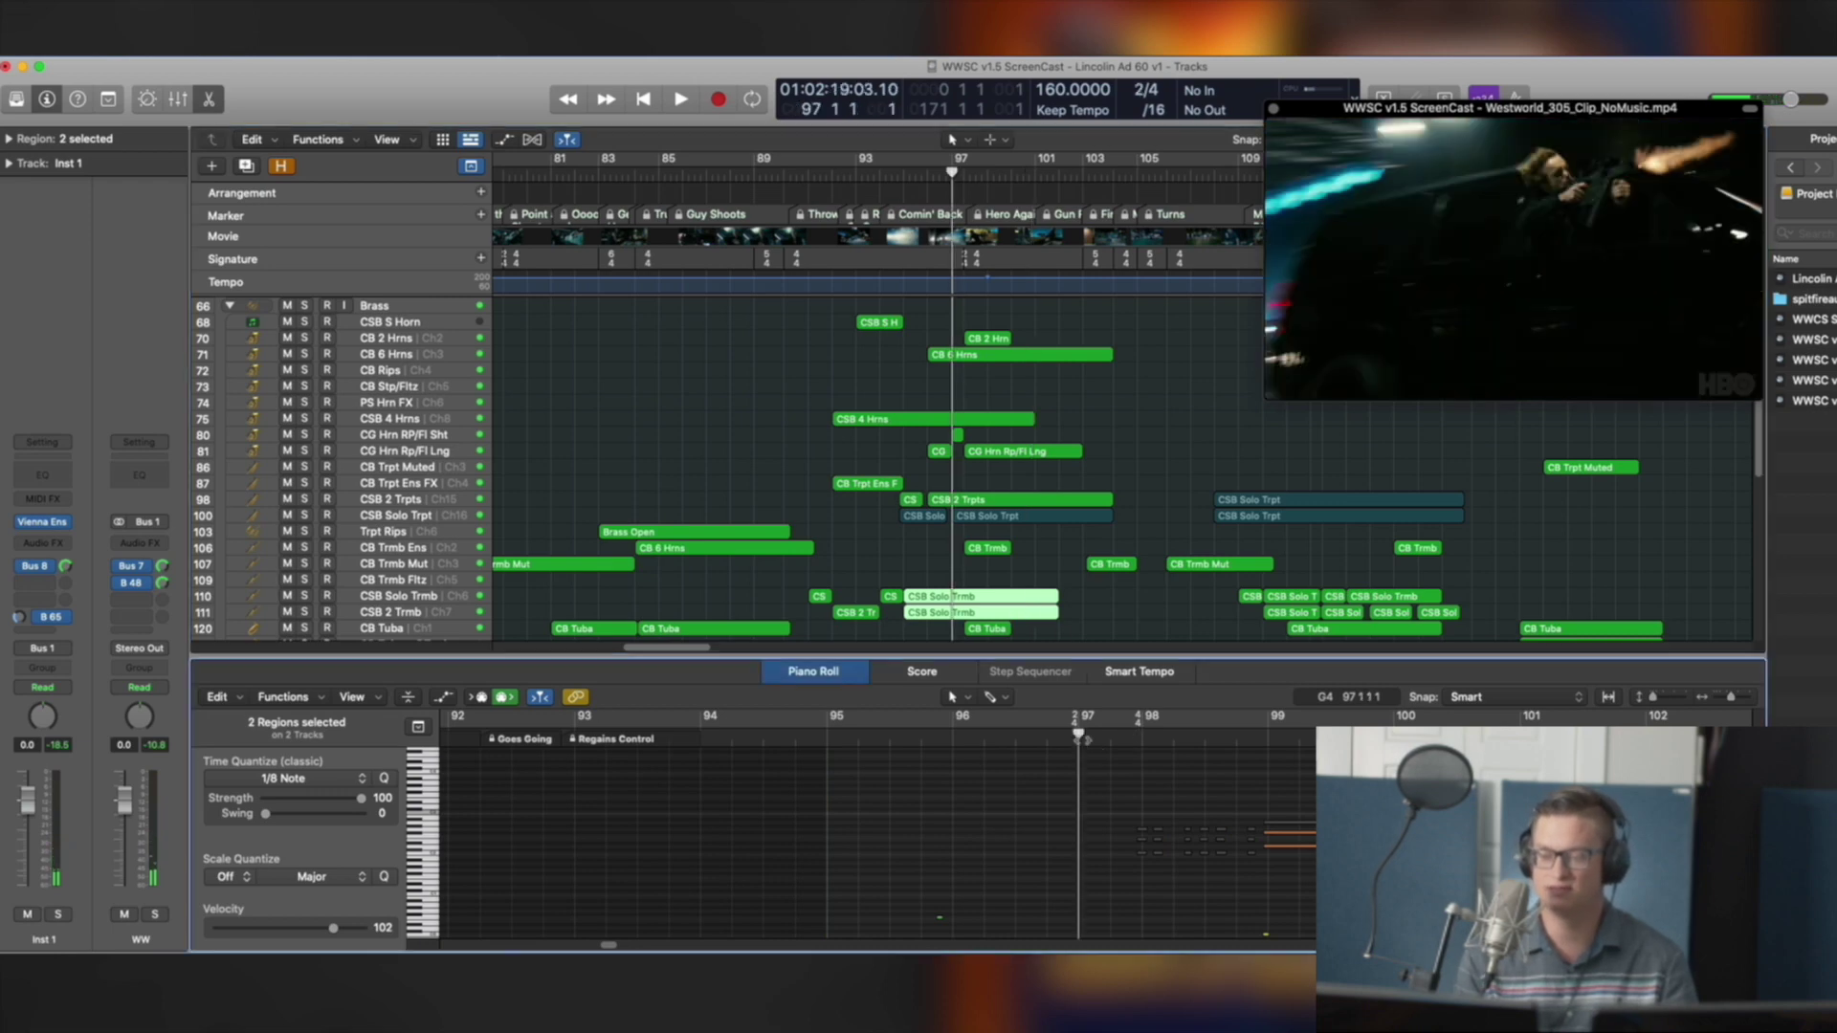
key(ctrl+s)
key(space)
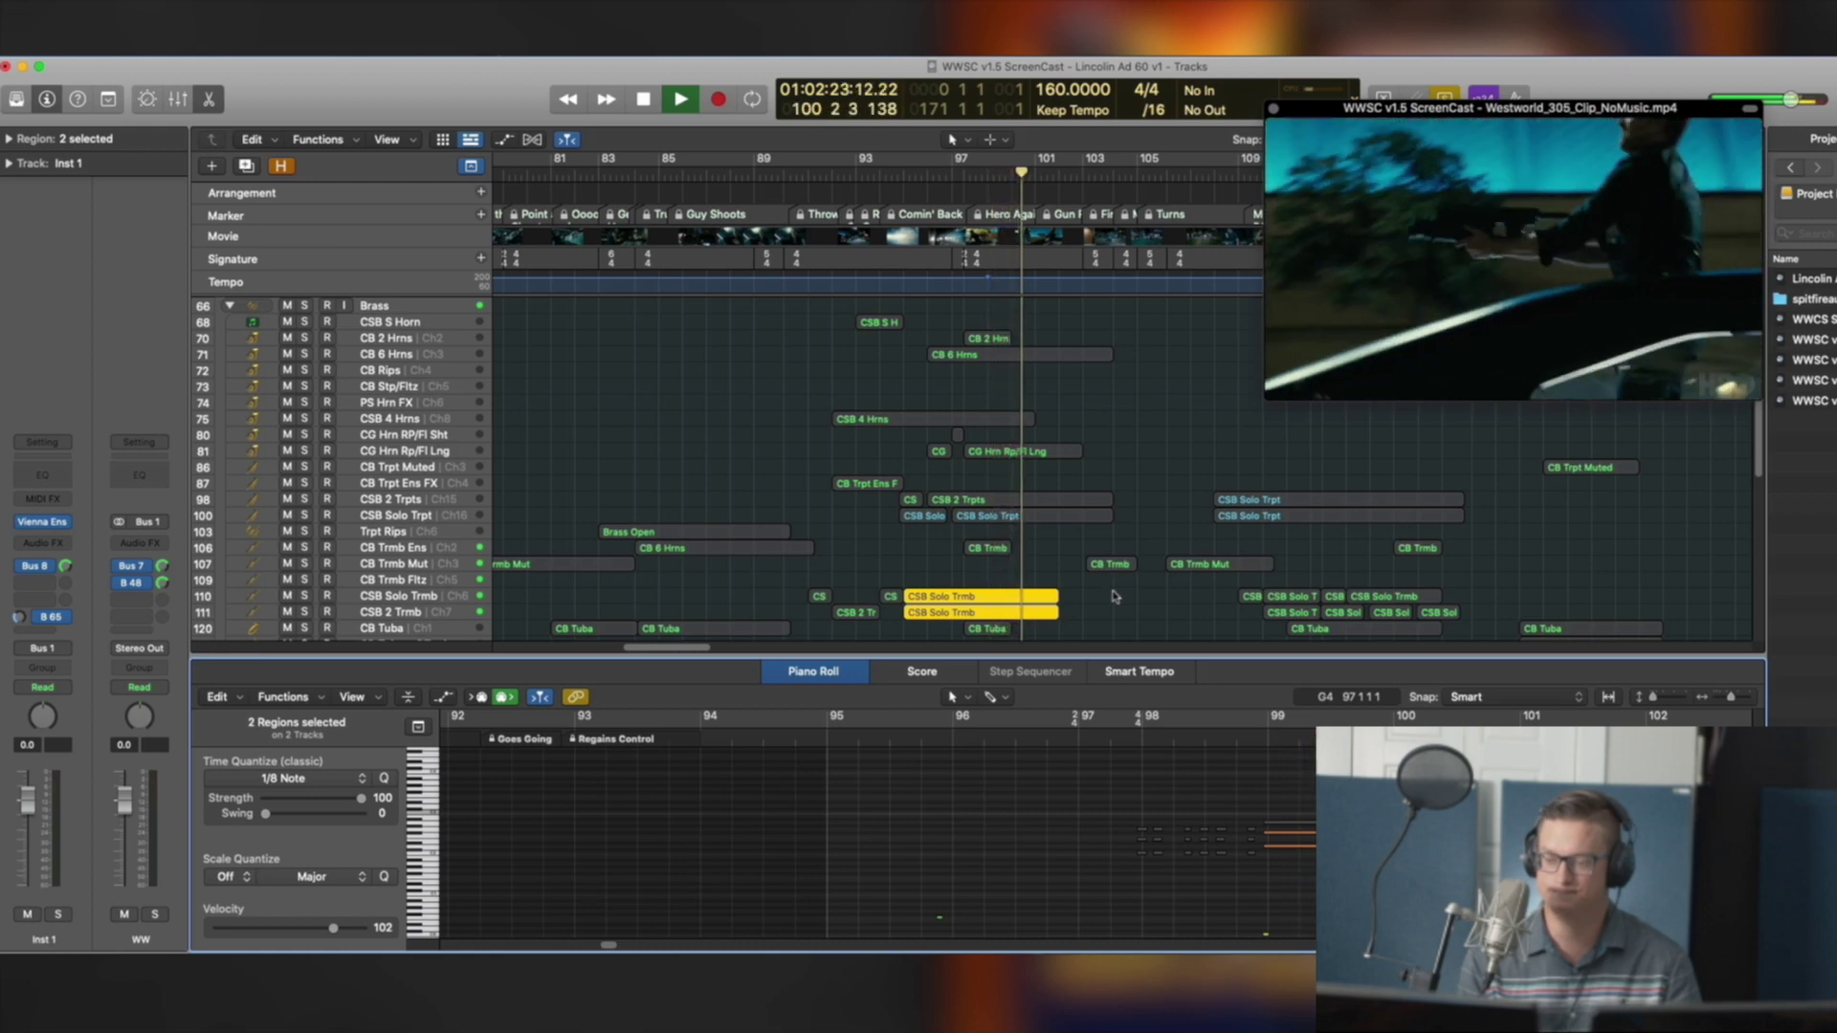
key(space)
key(ctrl+s)
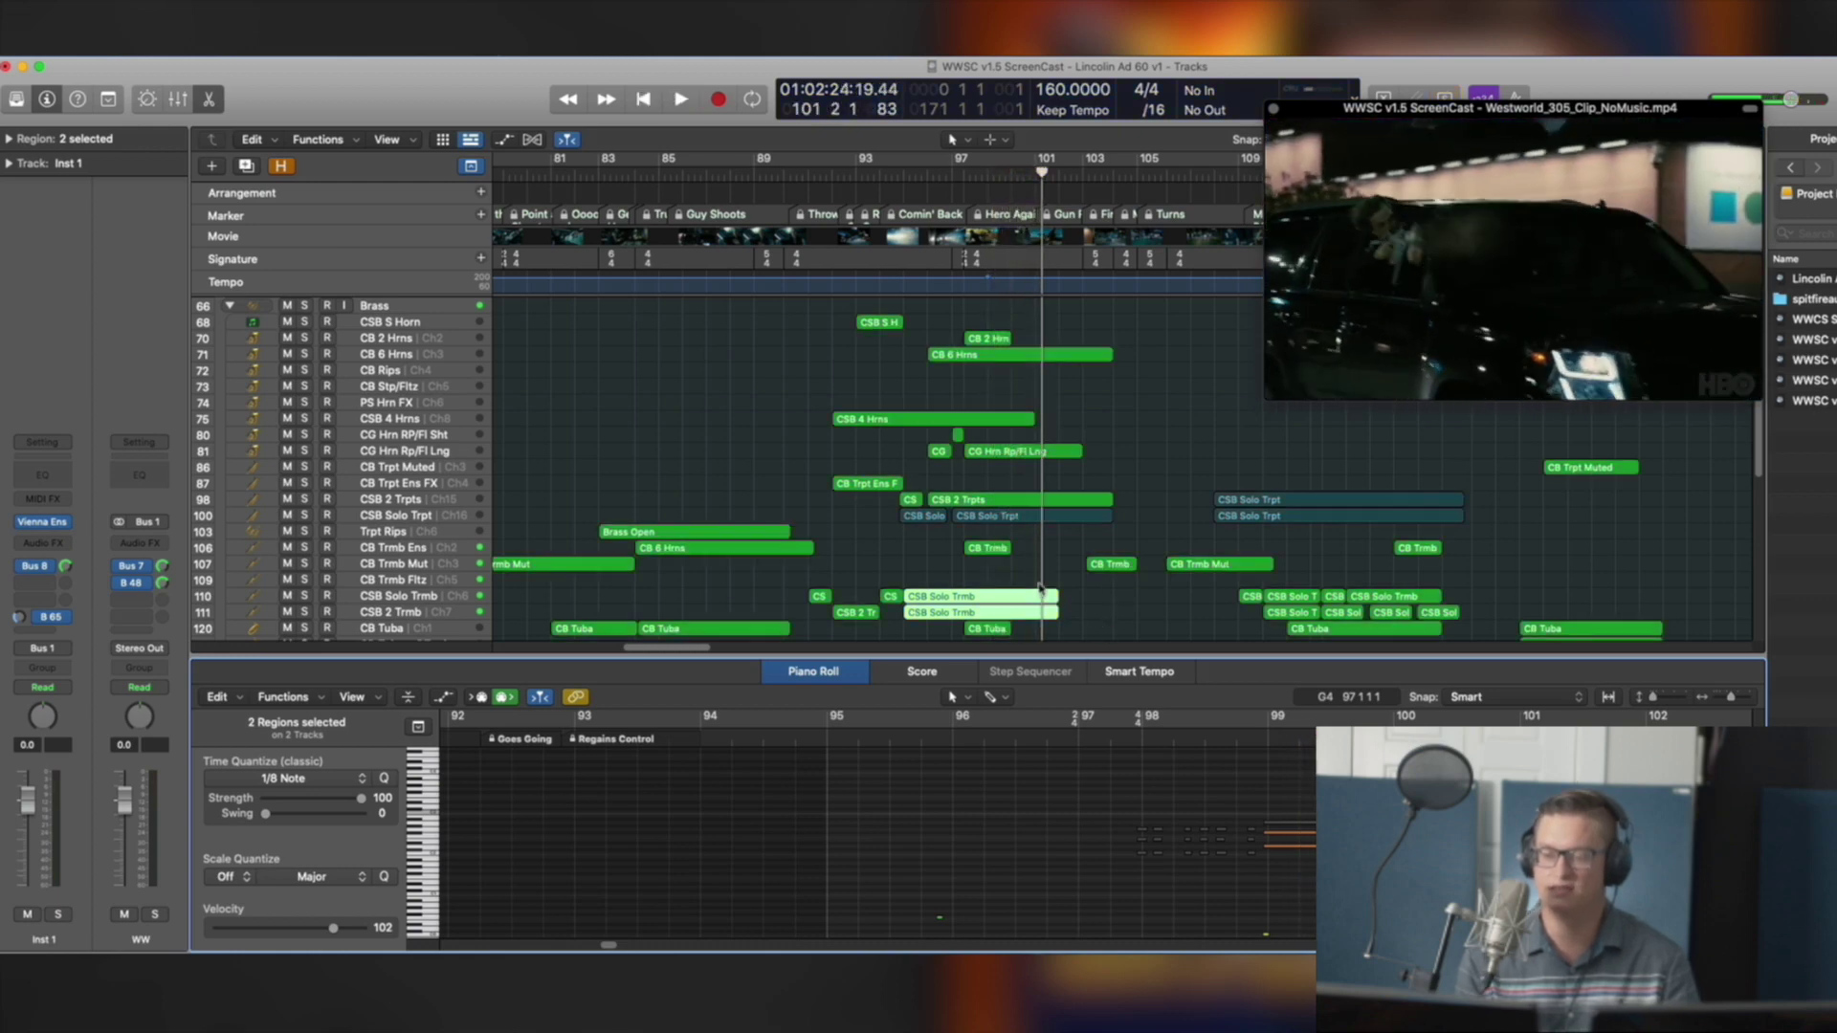
Inspect the notes of the Alb WW Lo Sht and Lo Lng regions near bar 97, and select the Alb WW Lo Sht track
scroll(1041, 585, up, 8)
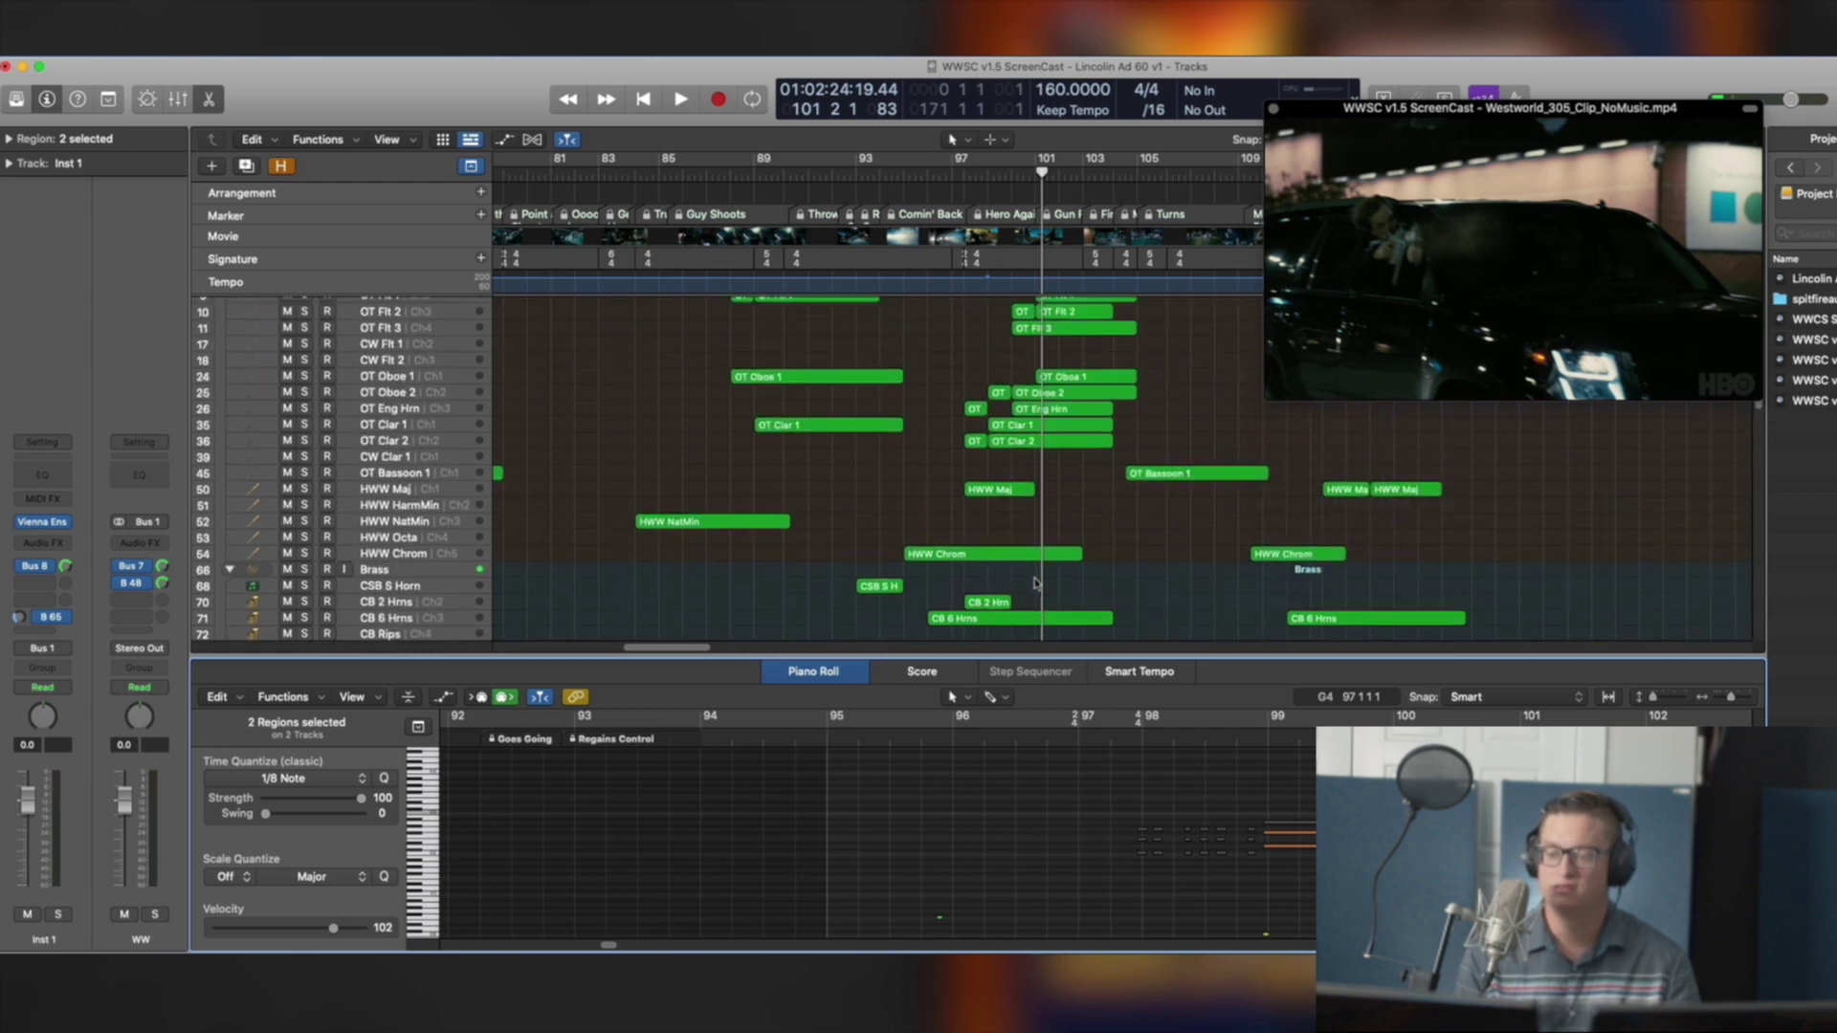
scroll(1005, 542, up, 3)
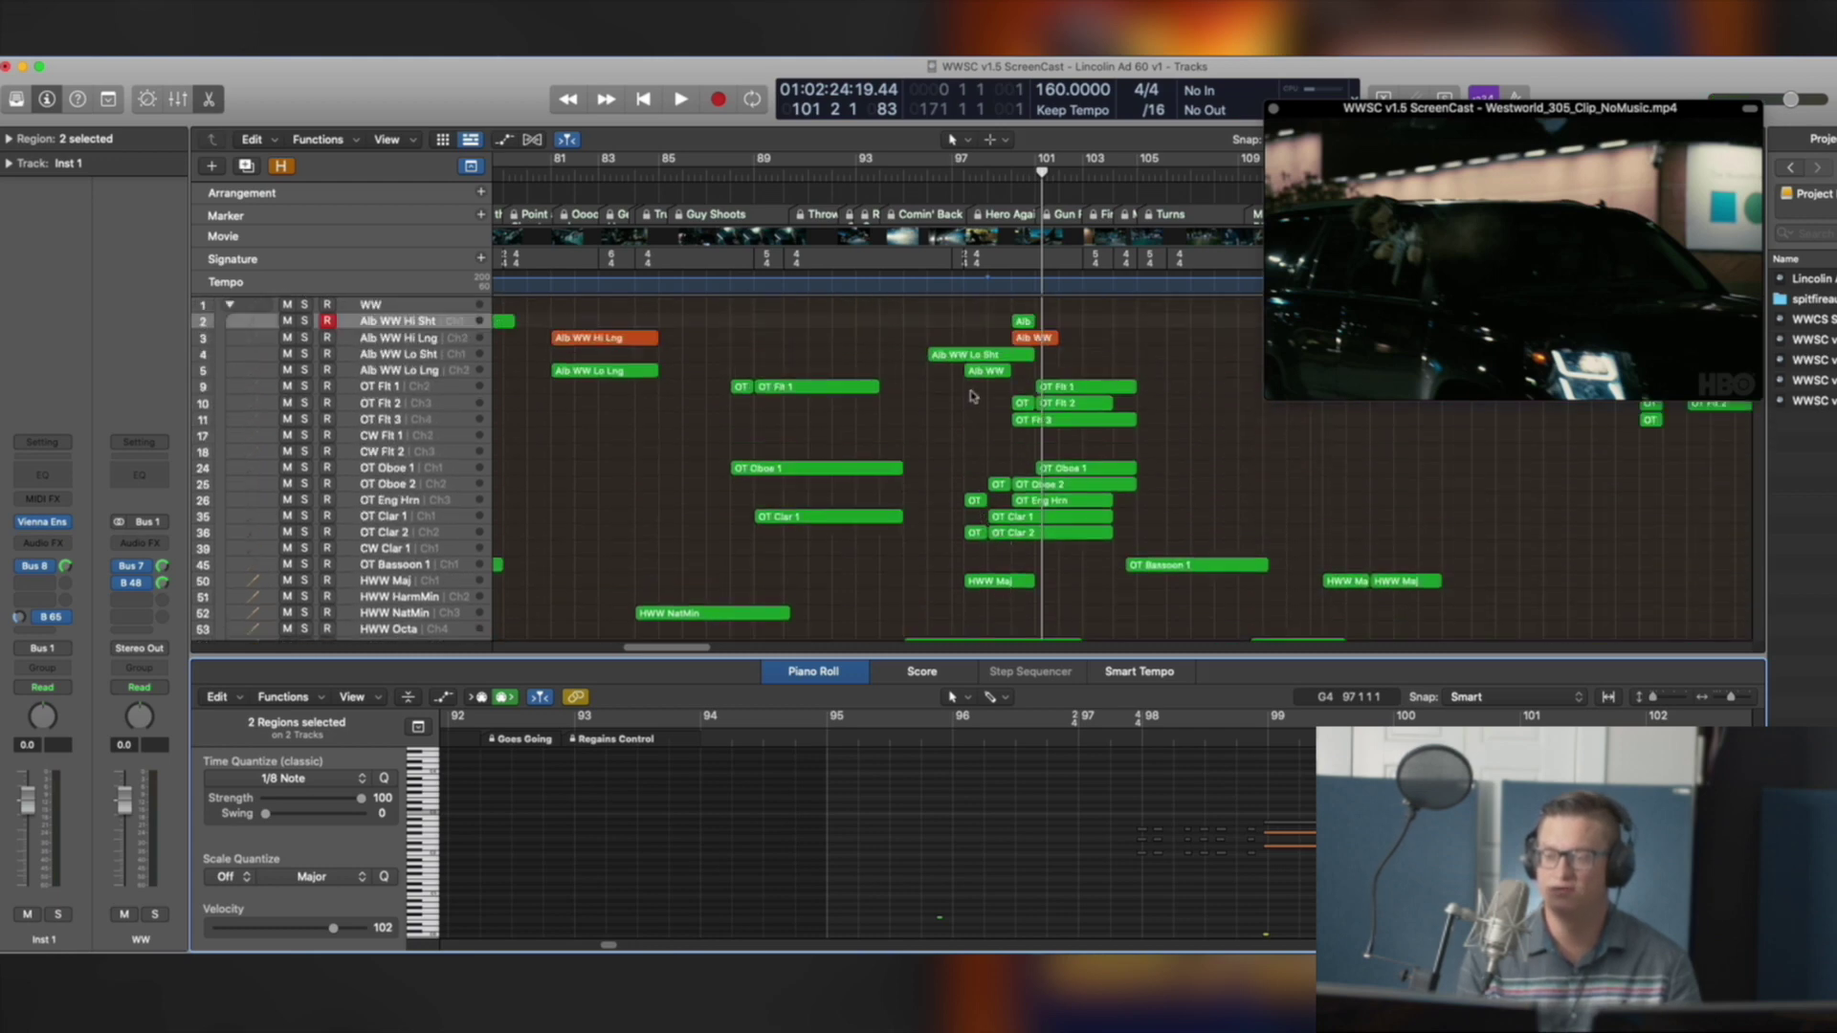
drag(948, 407, 995, 352)
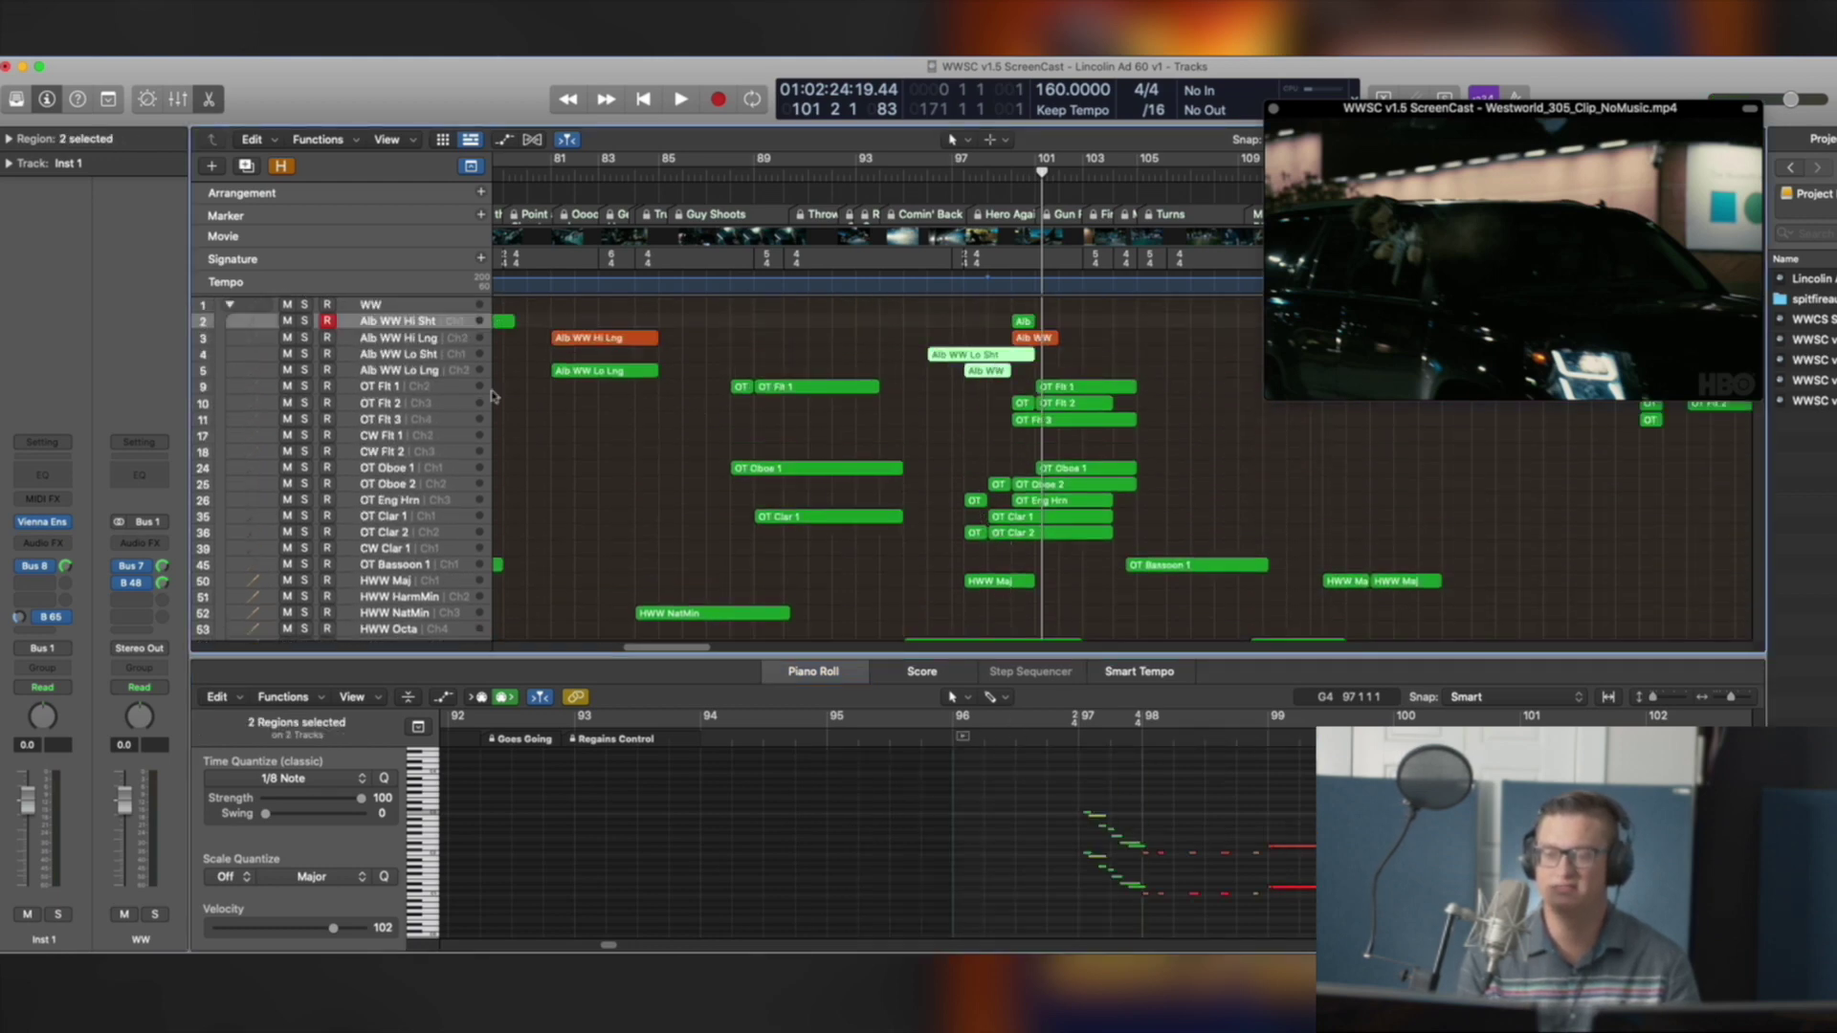
click(432, 357)
Expand the Strings stack, select the two OSR Lo Str Runs regions before bar 98, and audition them soloed
scroll(954, 470, down, 12)
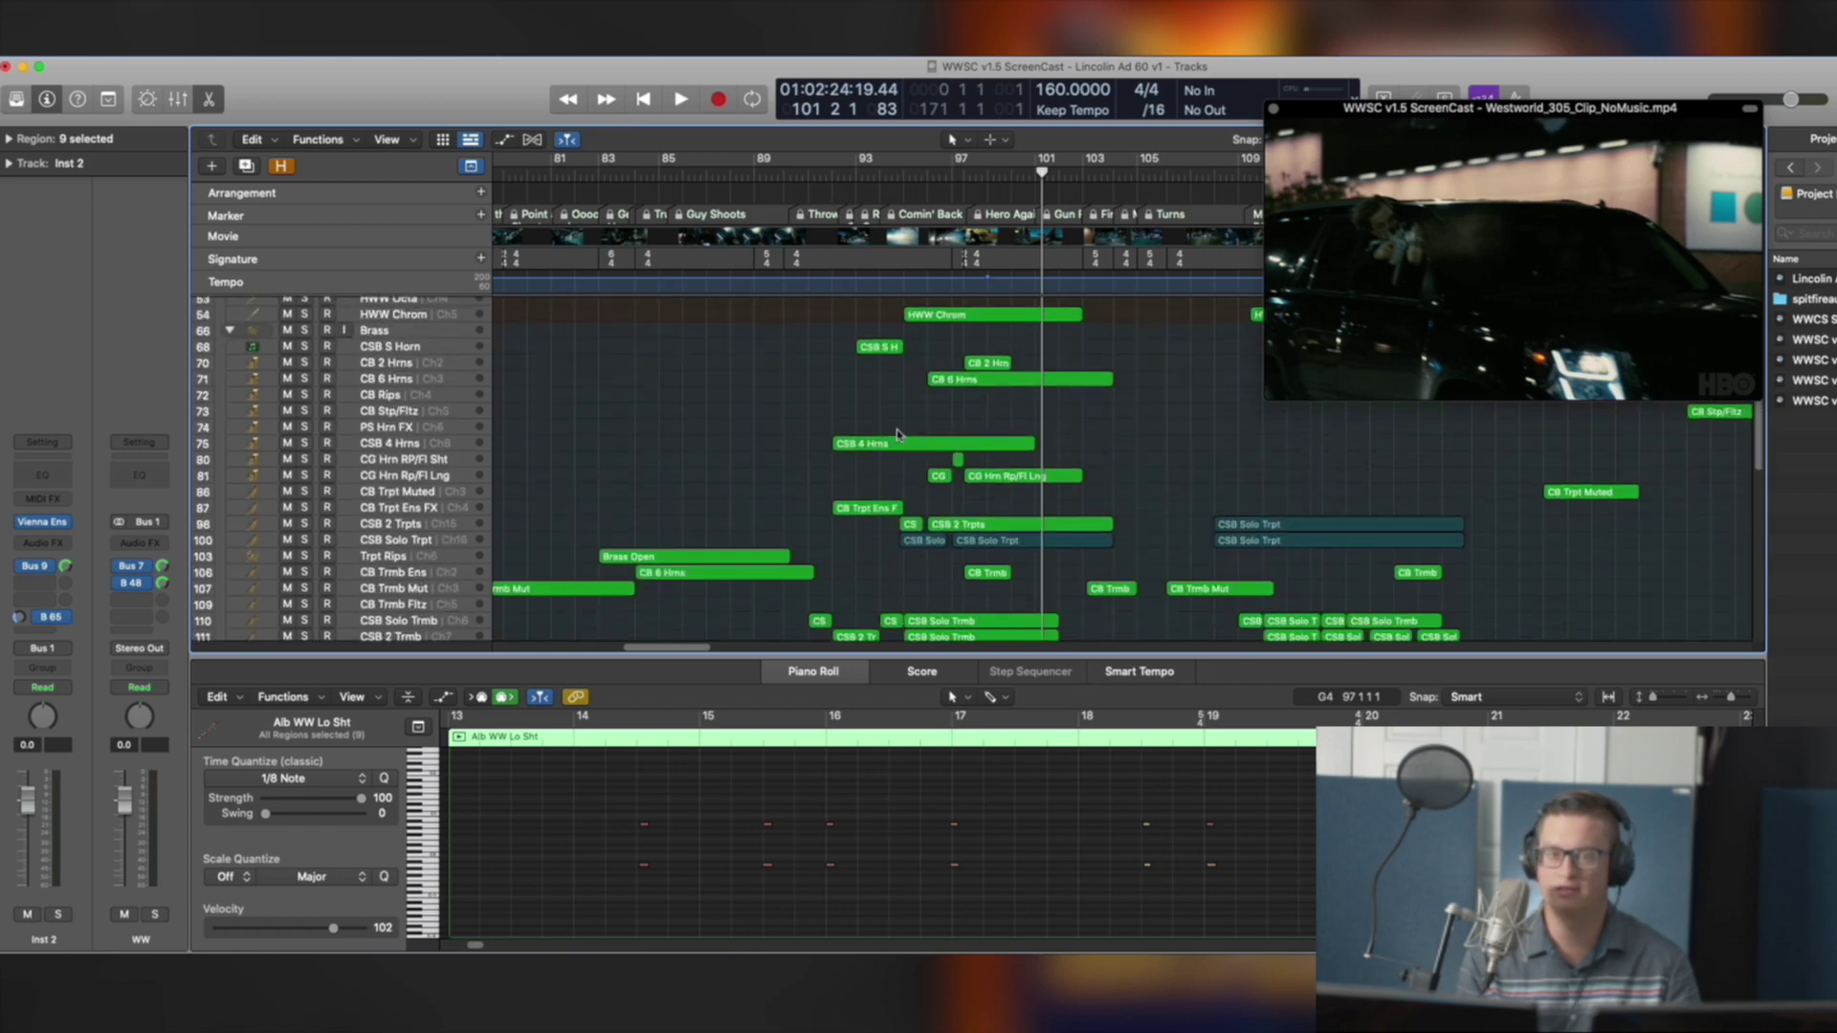
scroll(954, 471, down, 10)
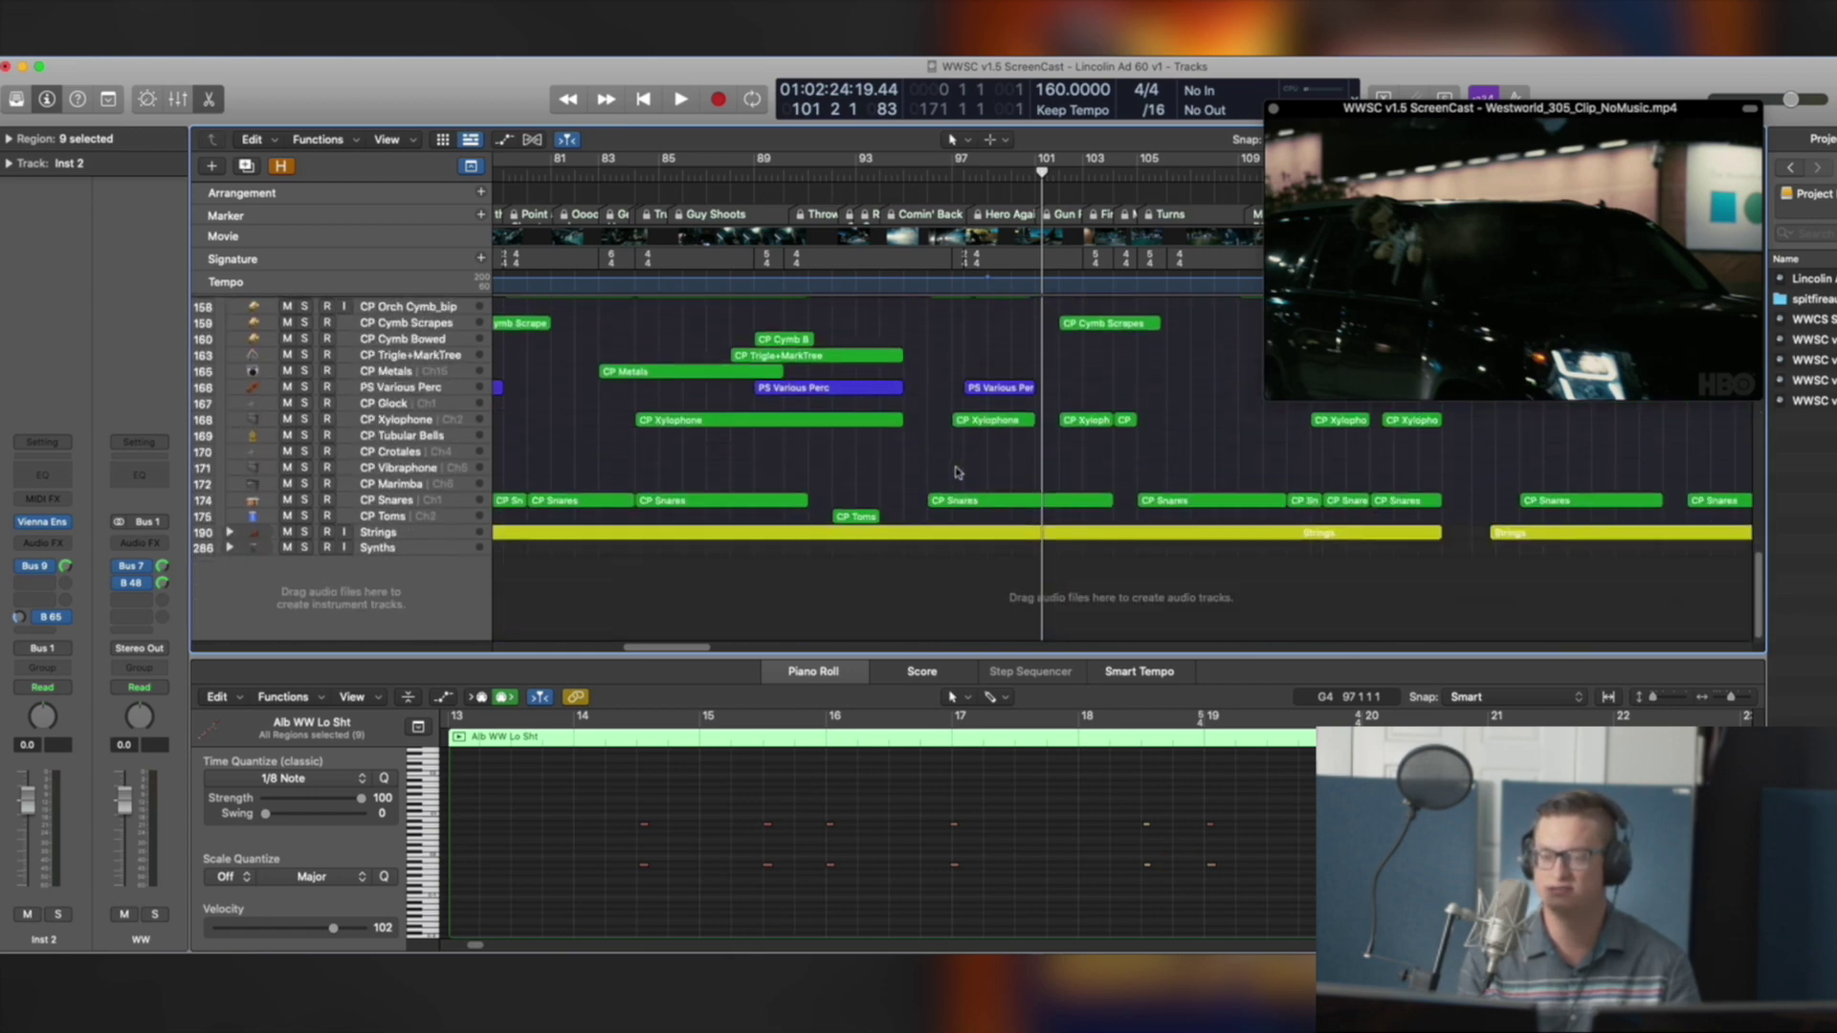
click(230, 533)
scroll(945, 500, down, 8)
scroll(947, 483, down, 4)
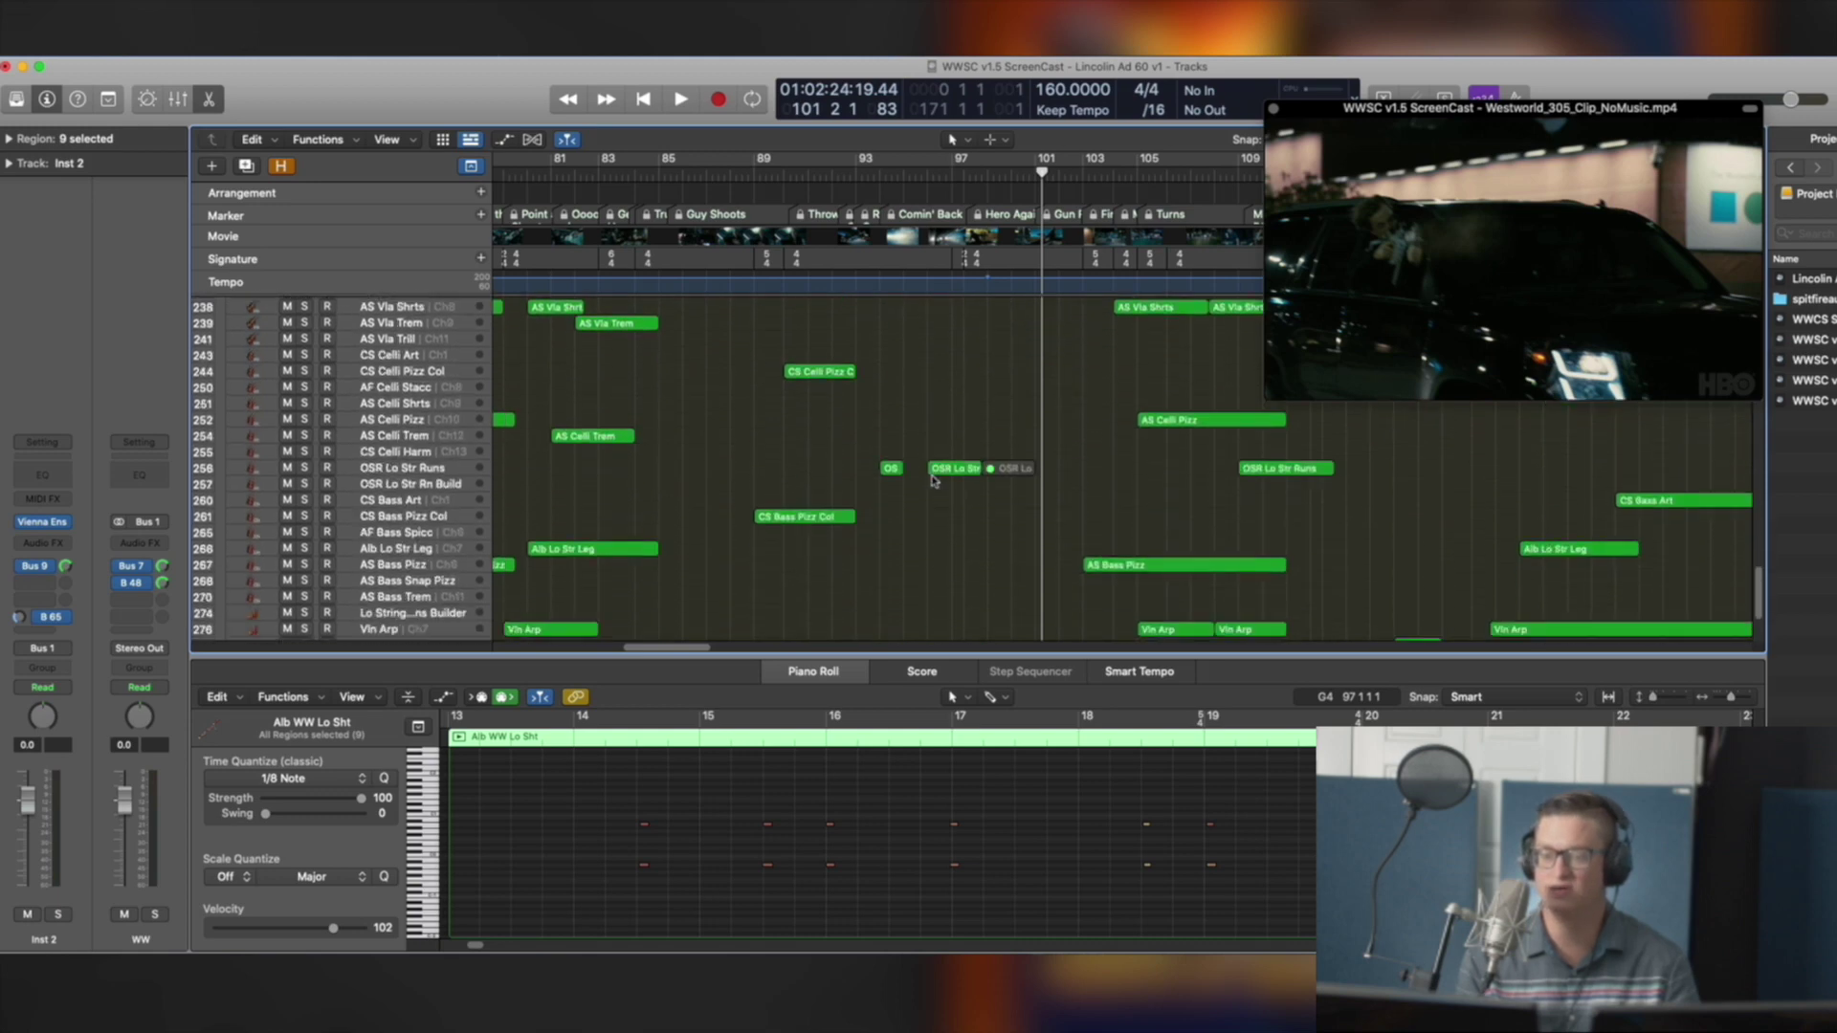
click(951, 469)
drag(841, 442, 980, 492)
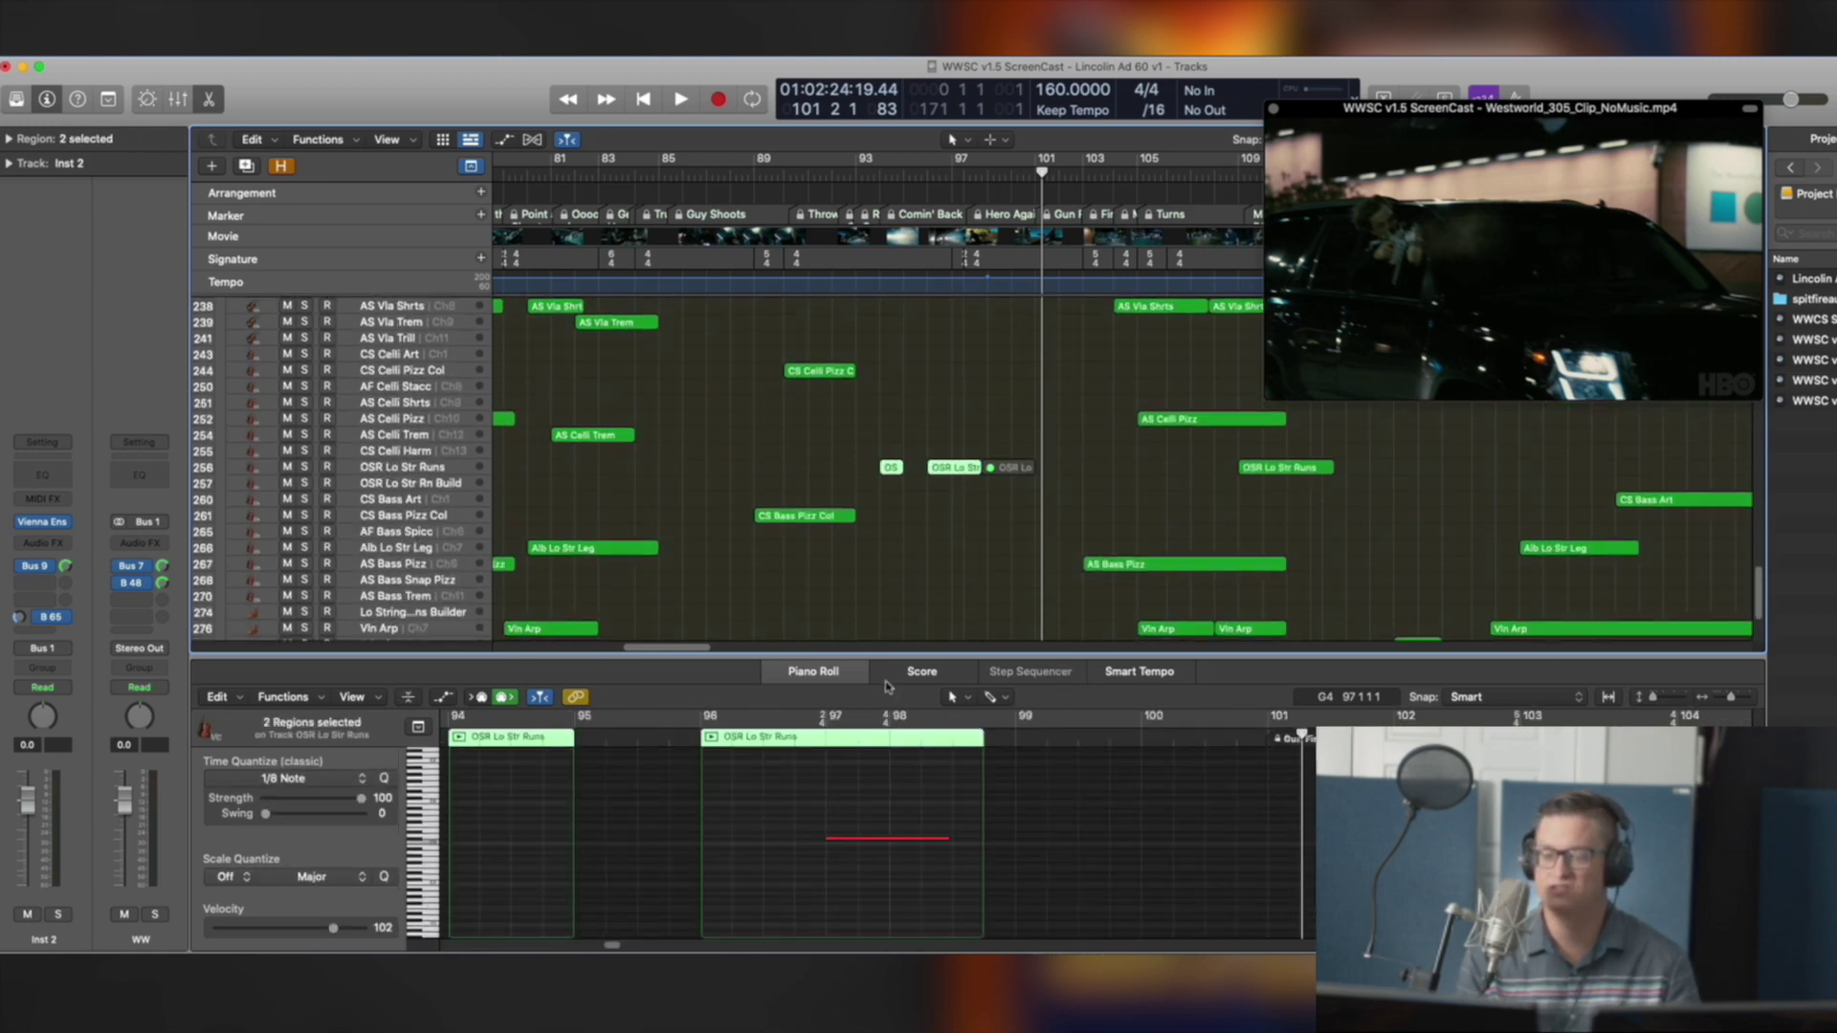
key(space)
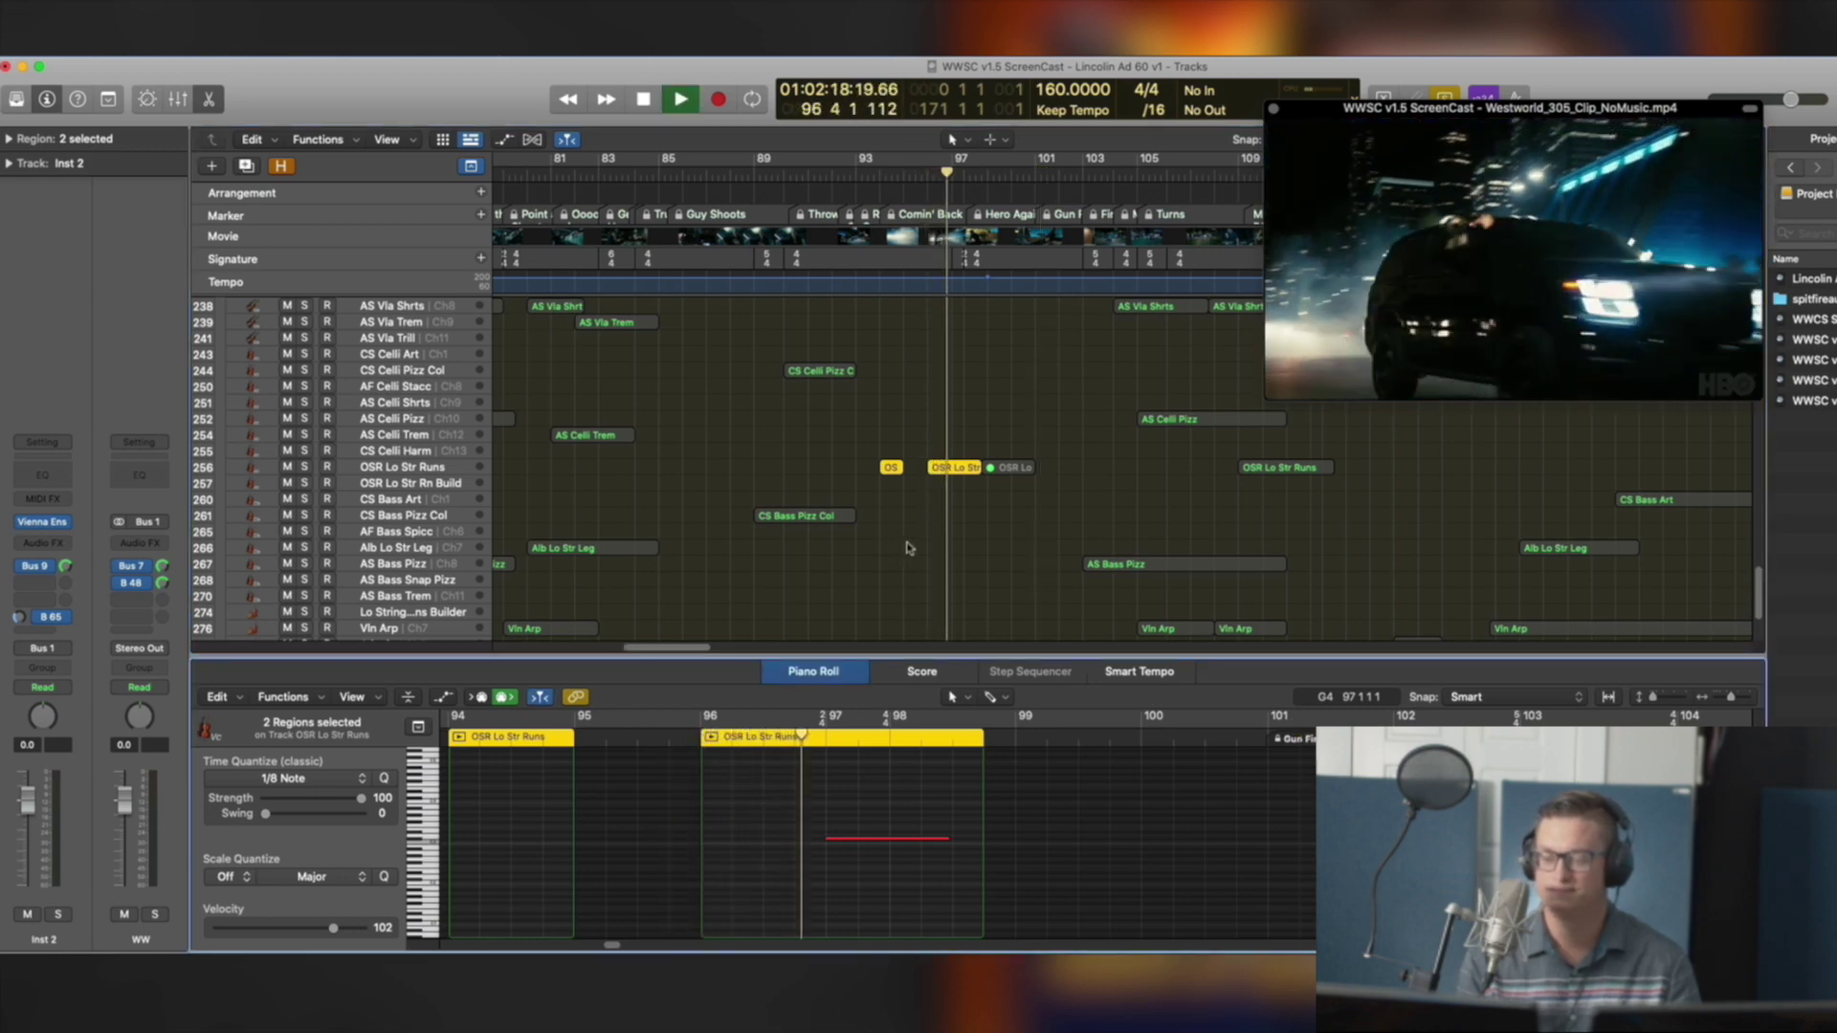
key(space)
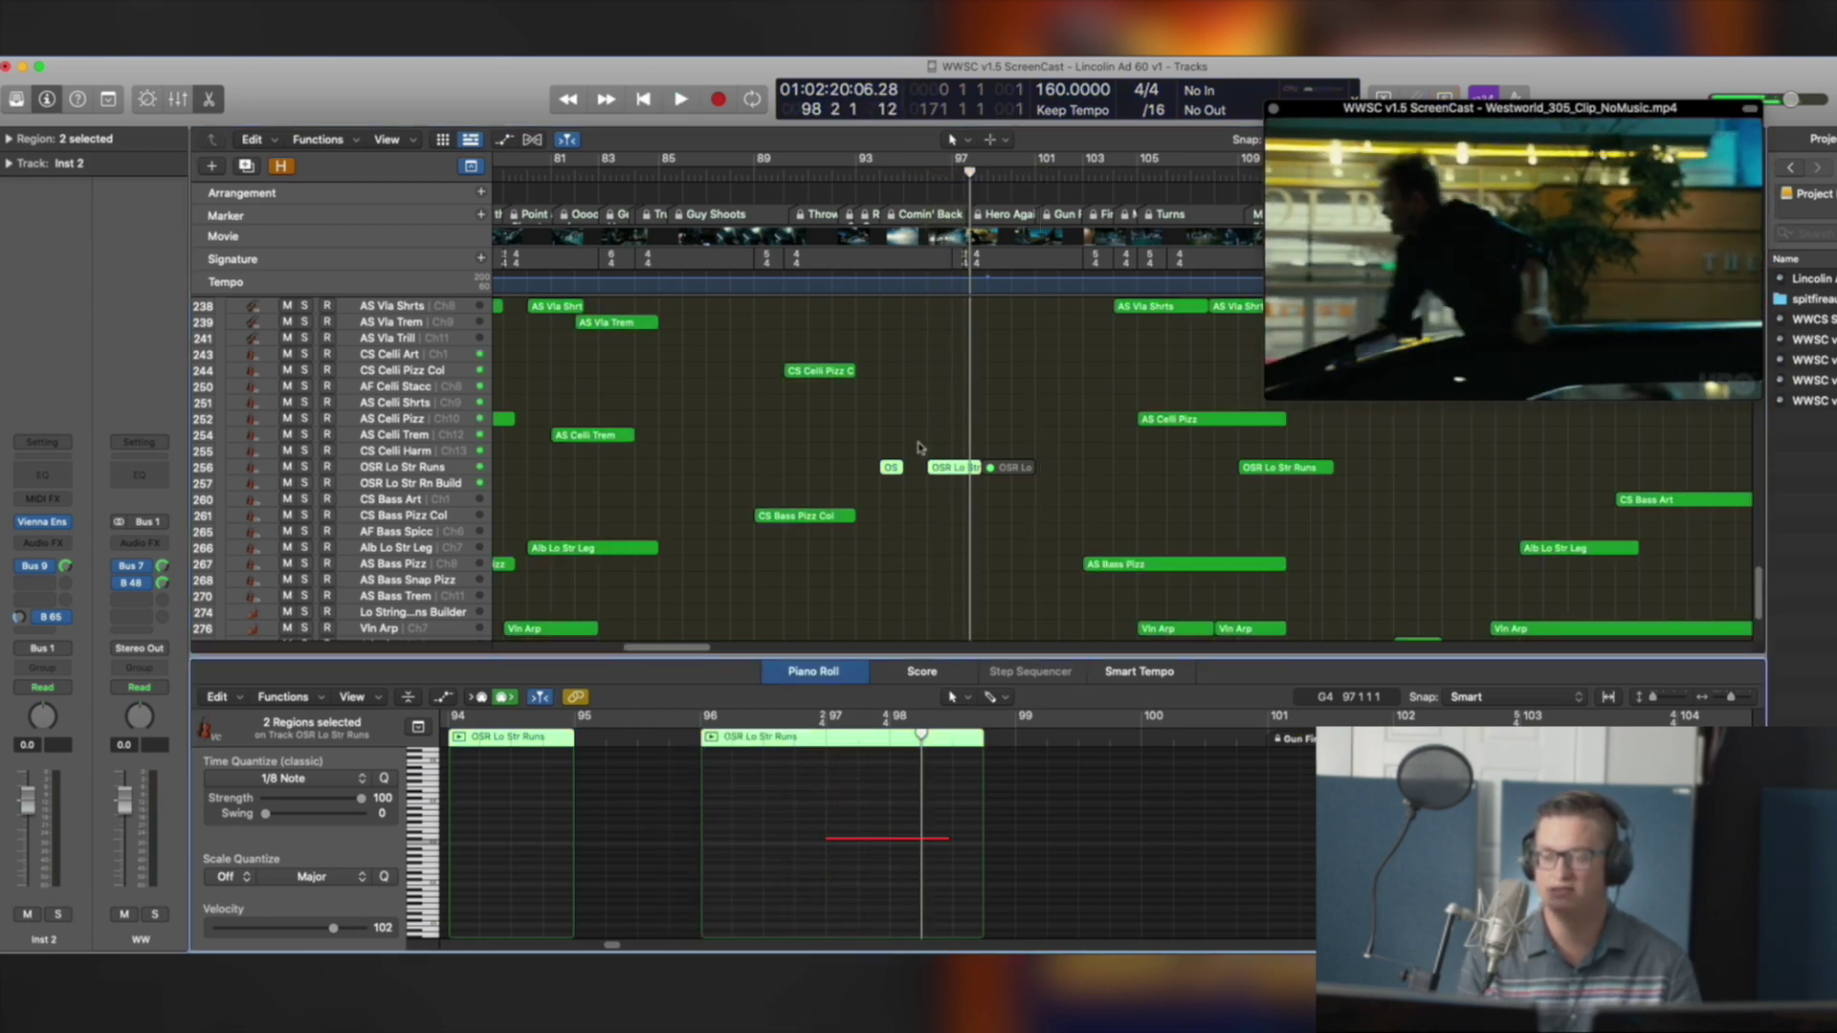
Add the Alb WW Lo Sht region near bar 97 to the selected string runs and audition them soloed from bar 96
scroll(990, 431, up, 15)
scroll(998, 427, up, 3)
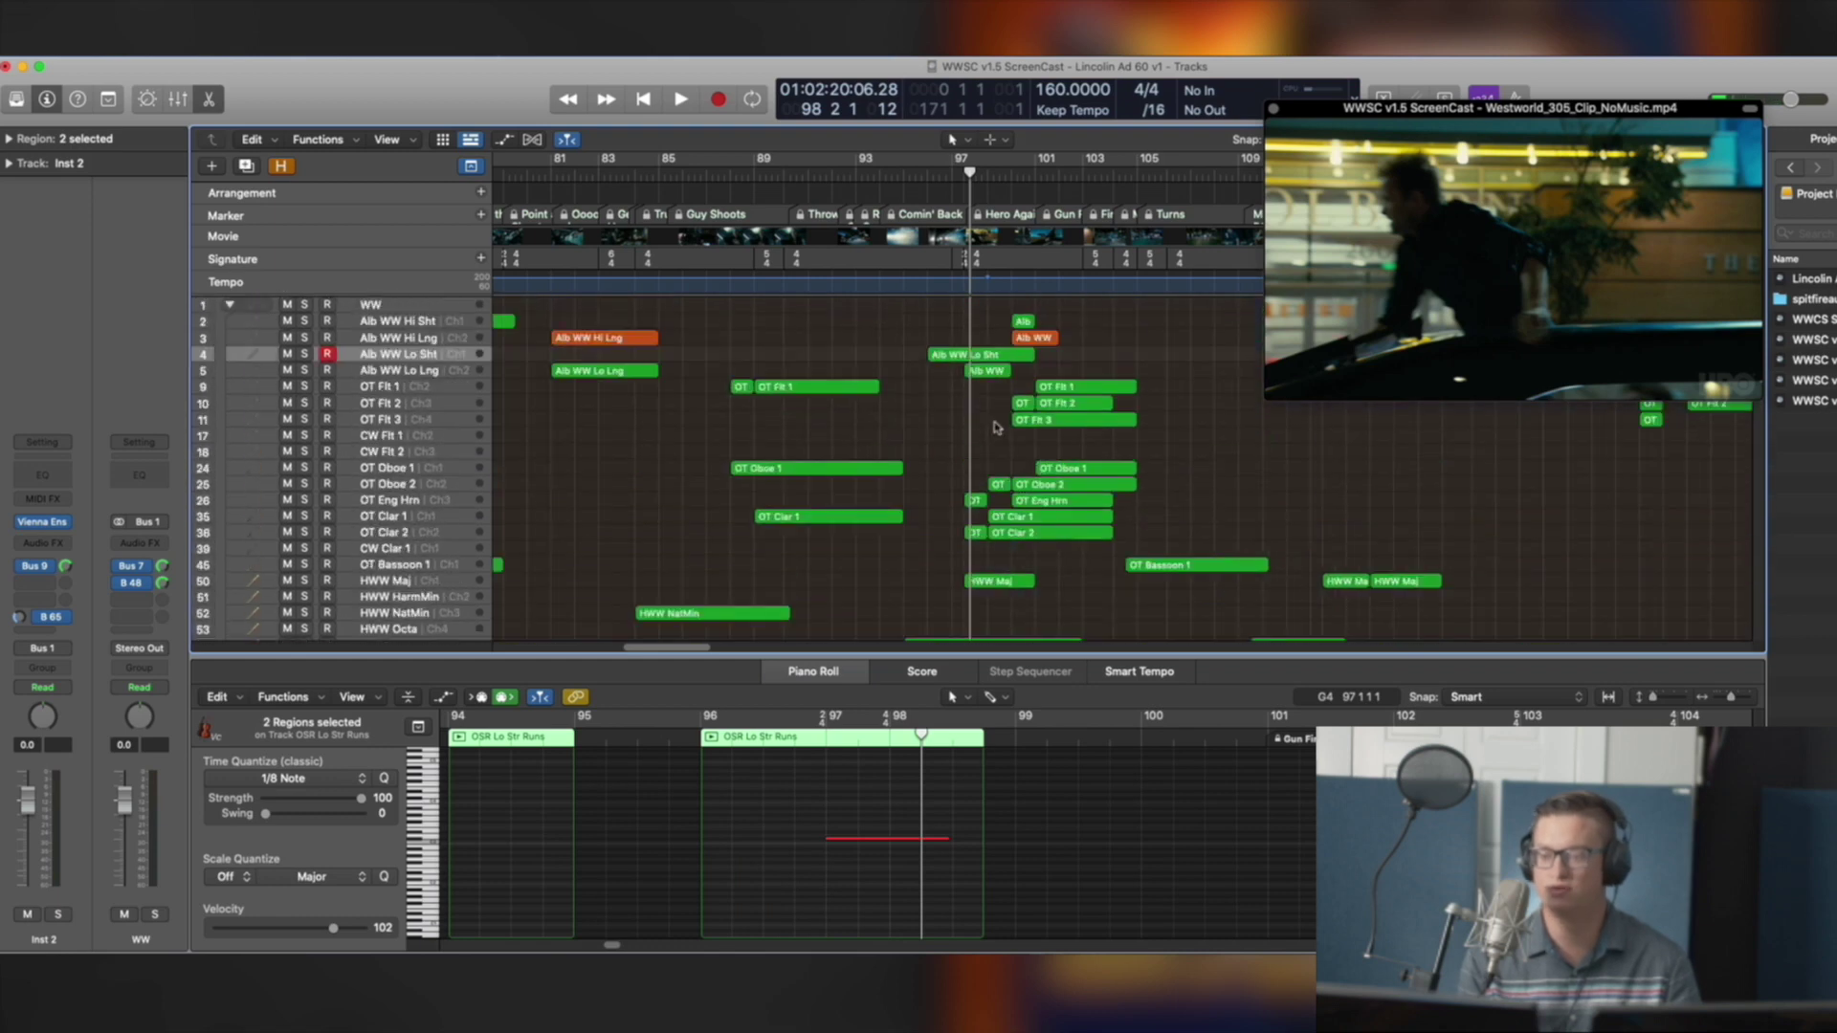
shift+click(957, 354)
key(ctrl+s)
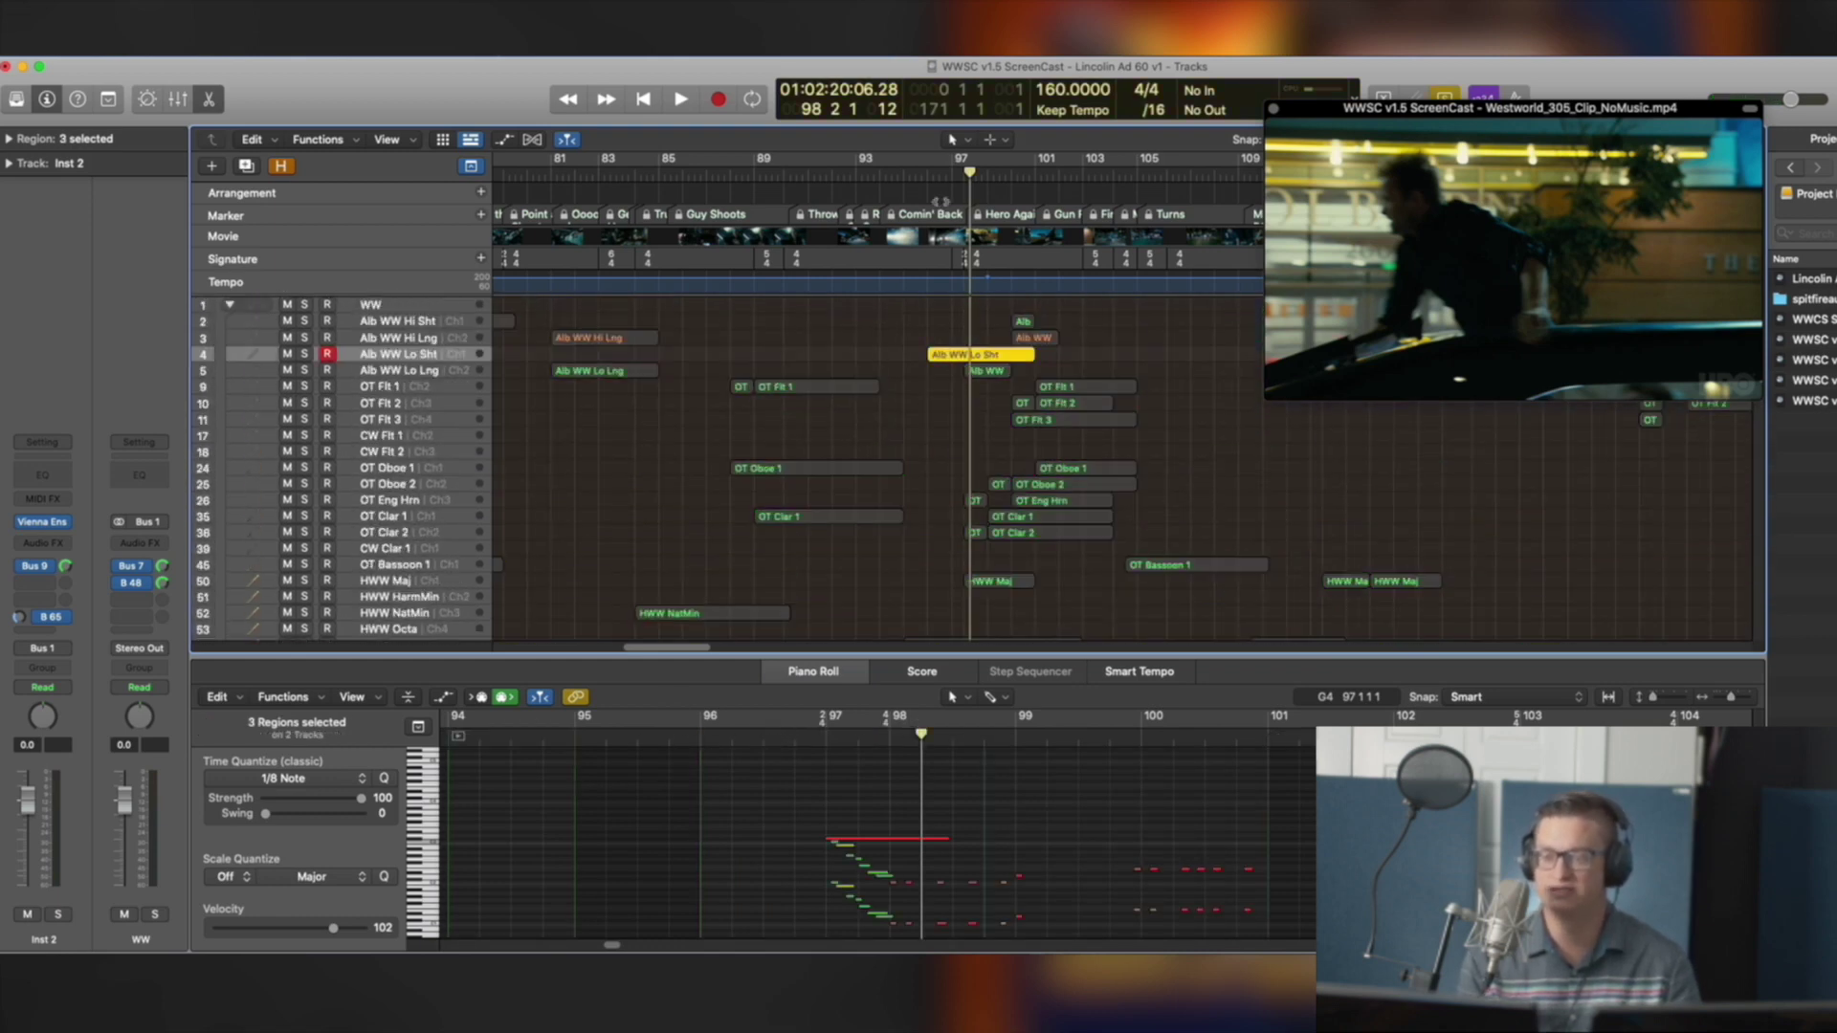
key(space)
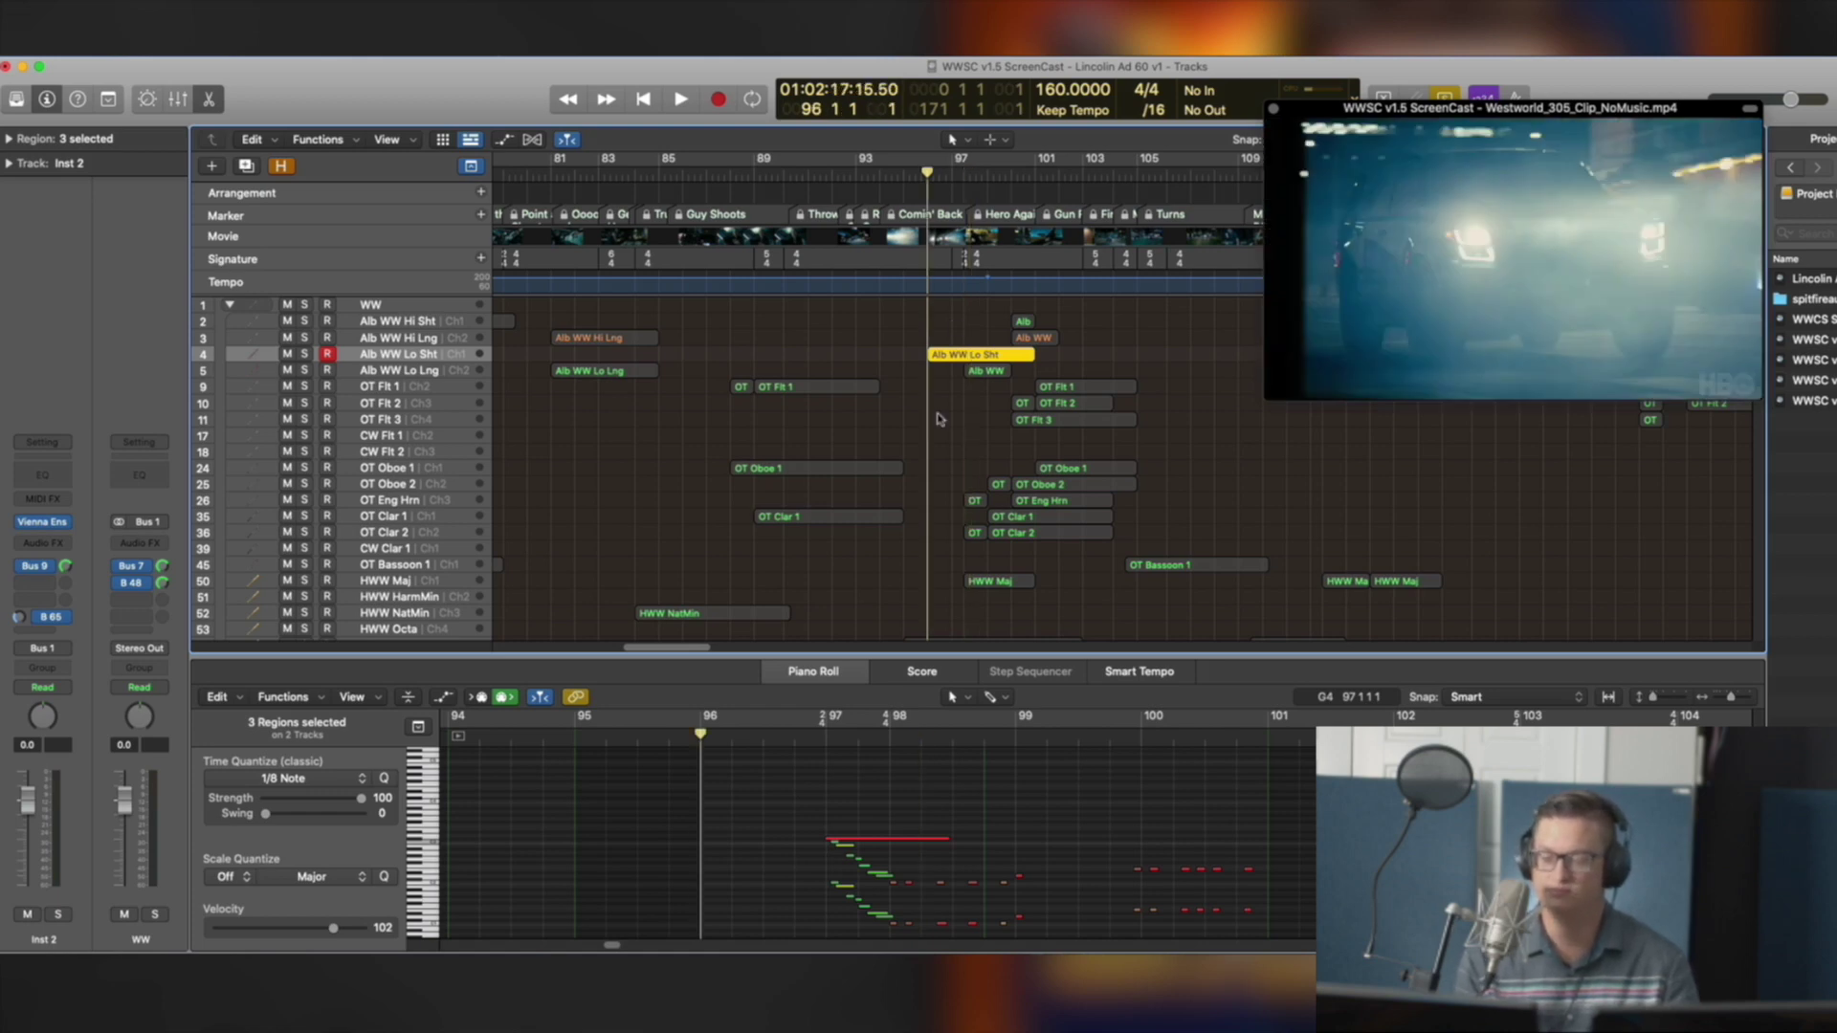
key(space)
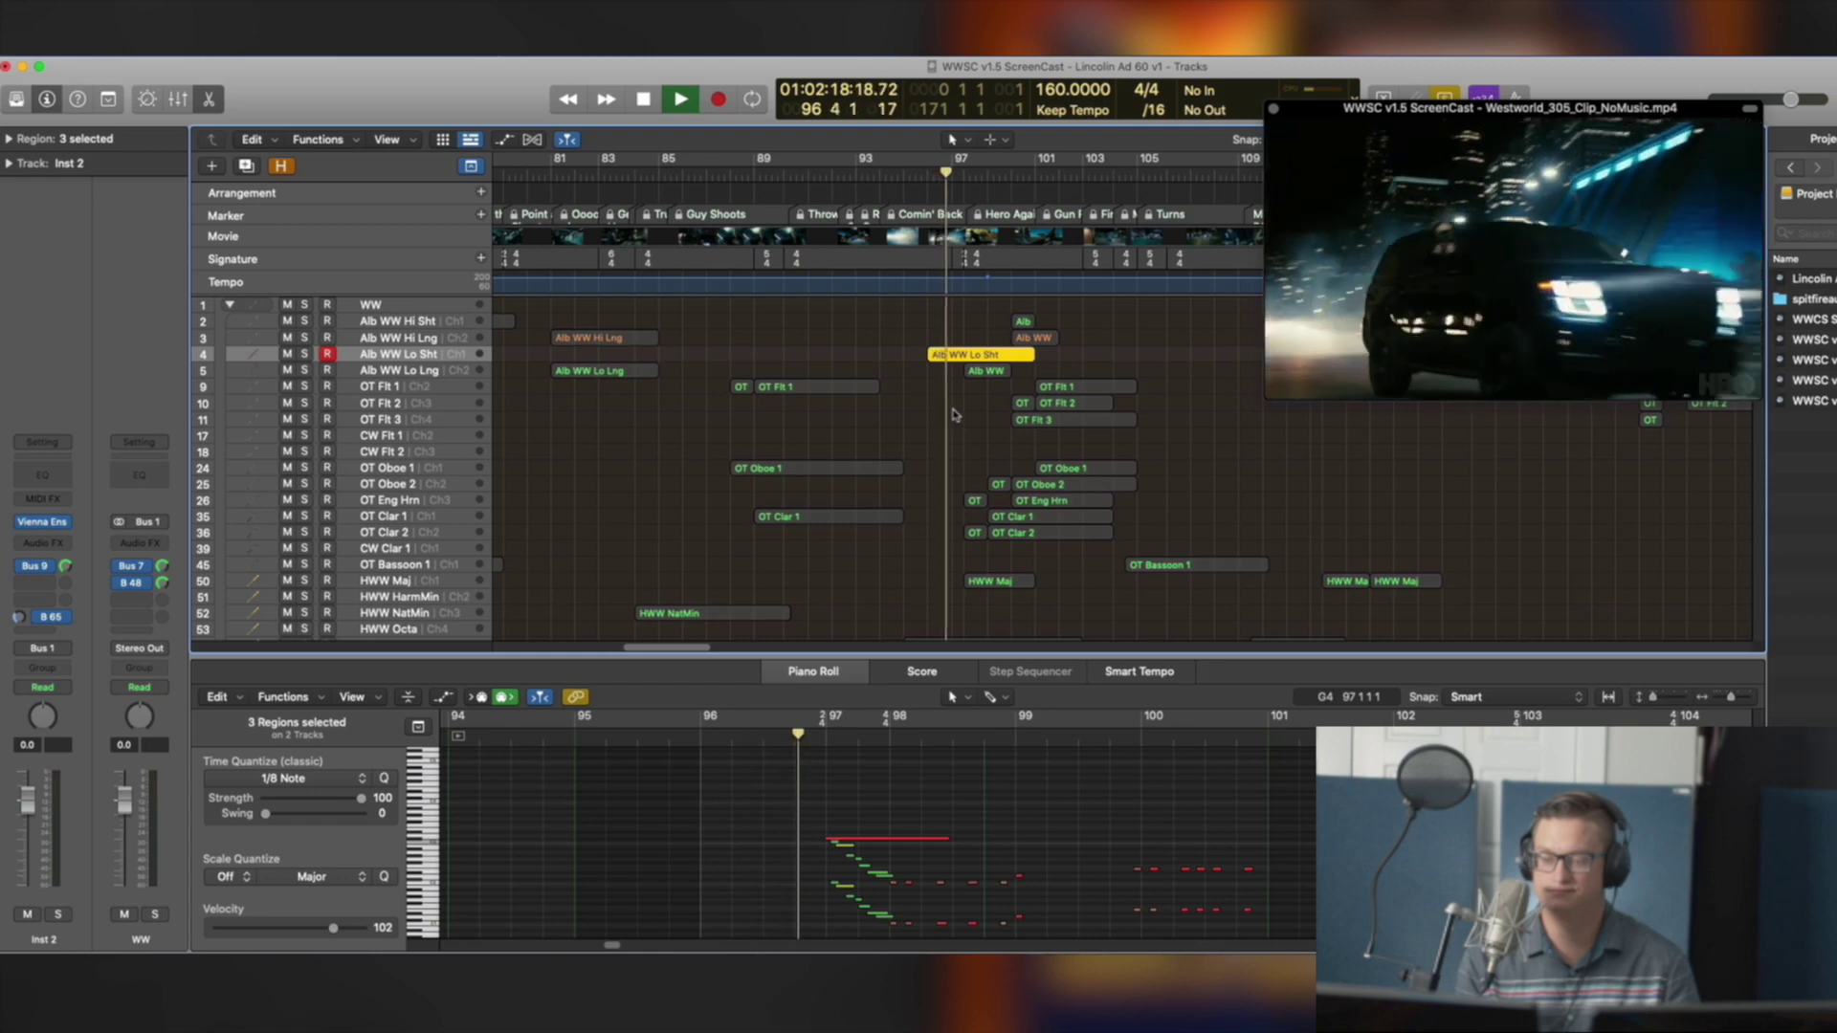
key(space)
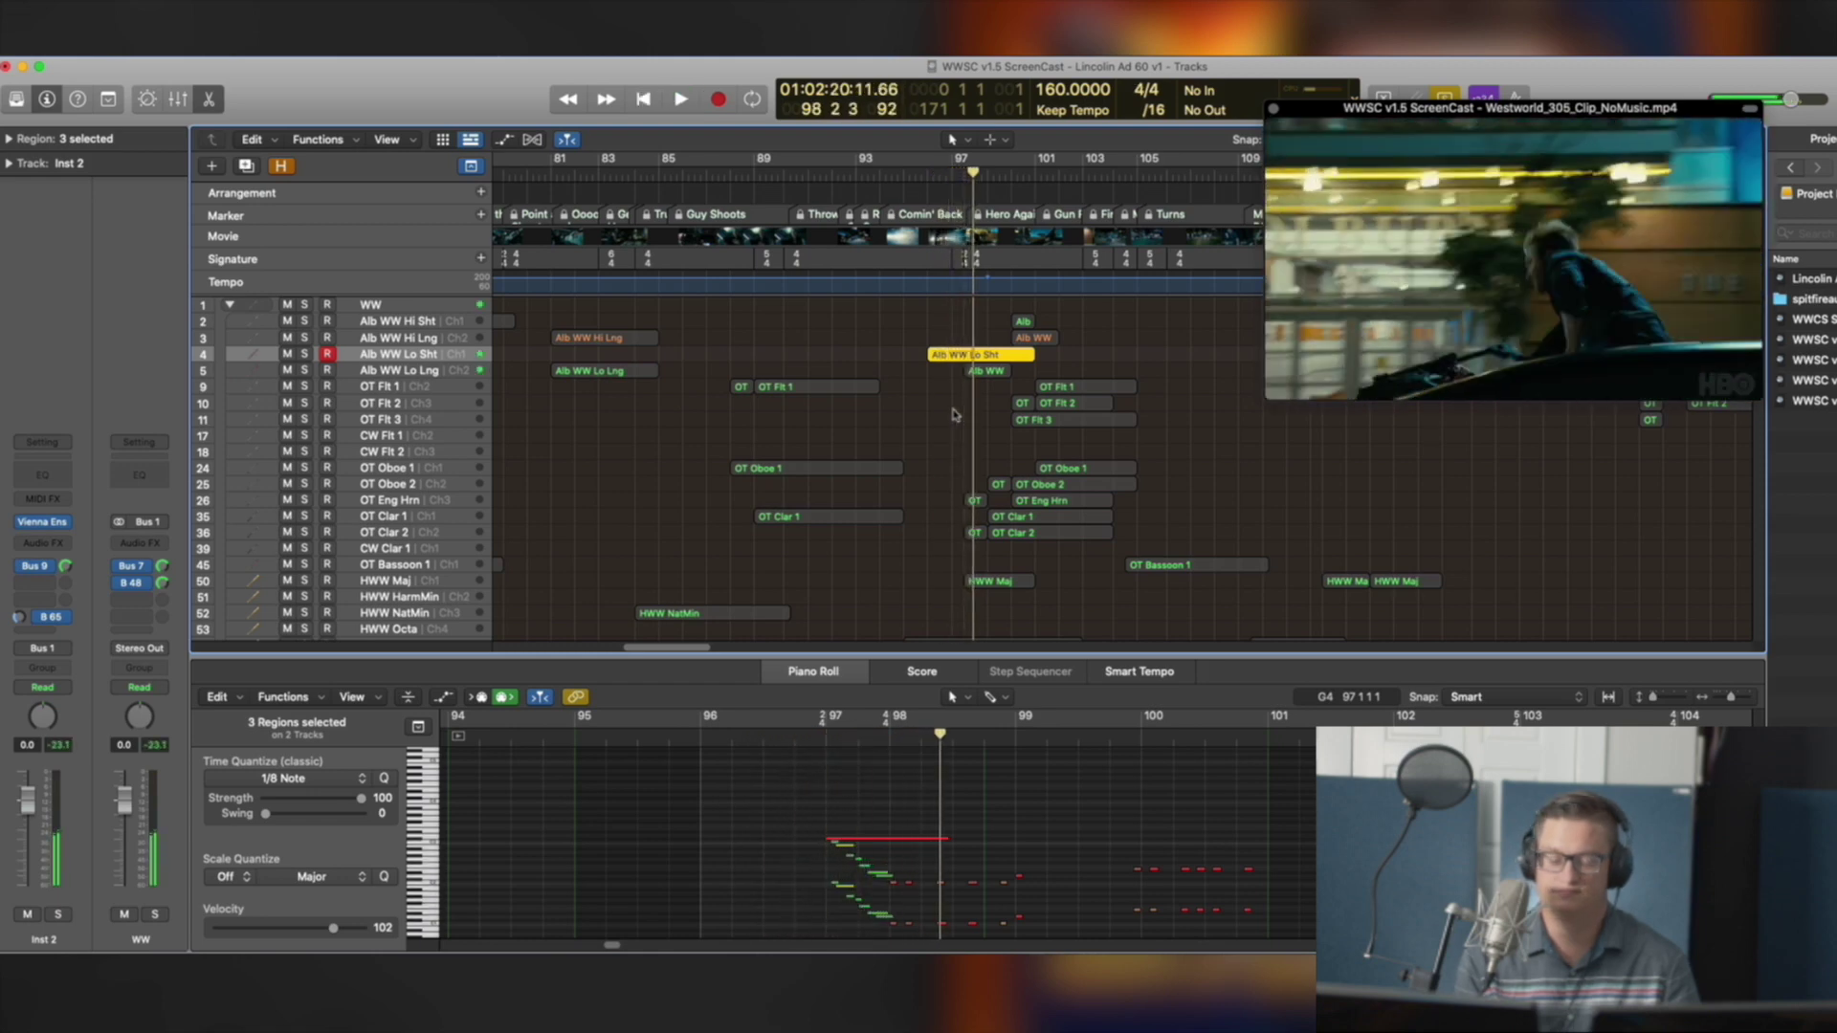
click(953, 414)
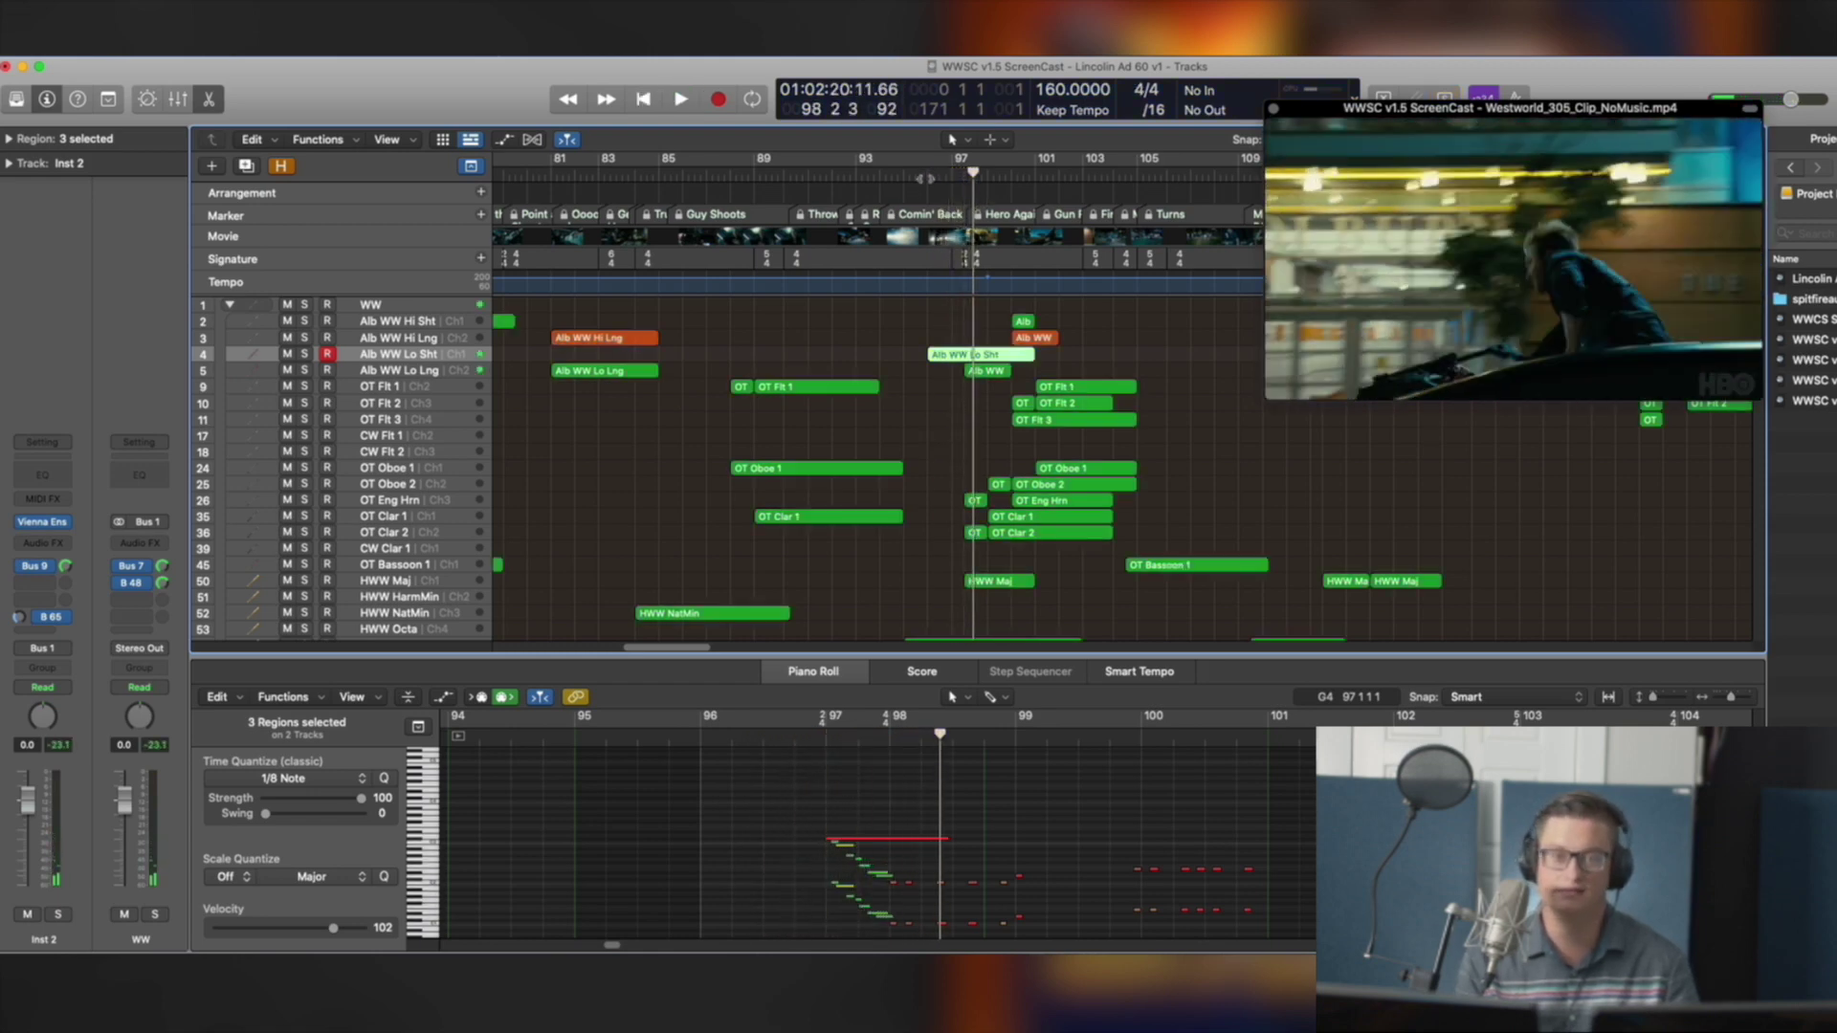
Play the full arrangement from bar 96 with solo off
click(927, 177)
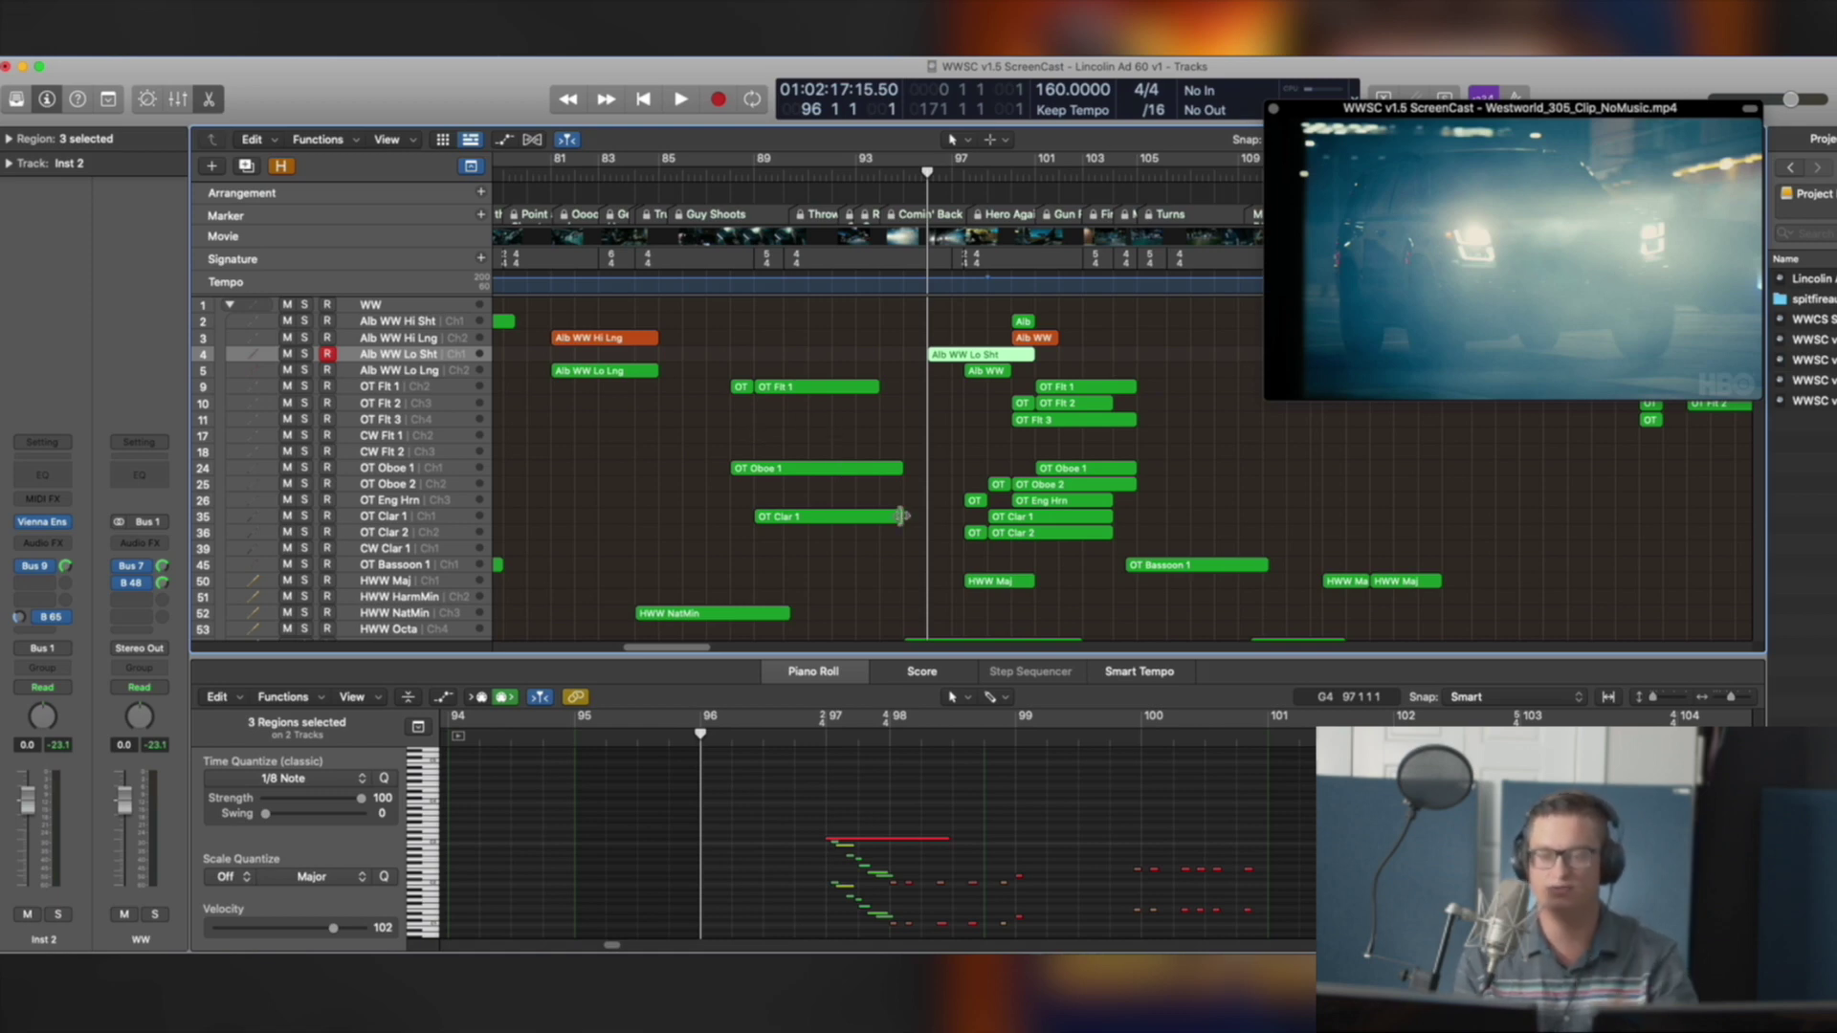
key(space)
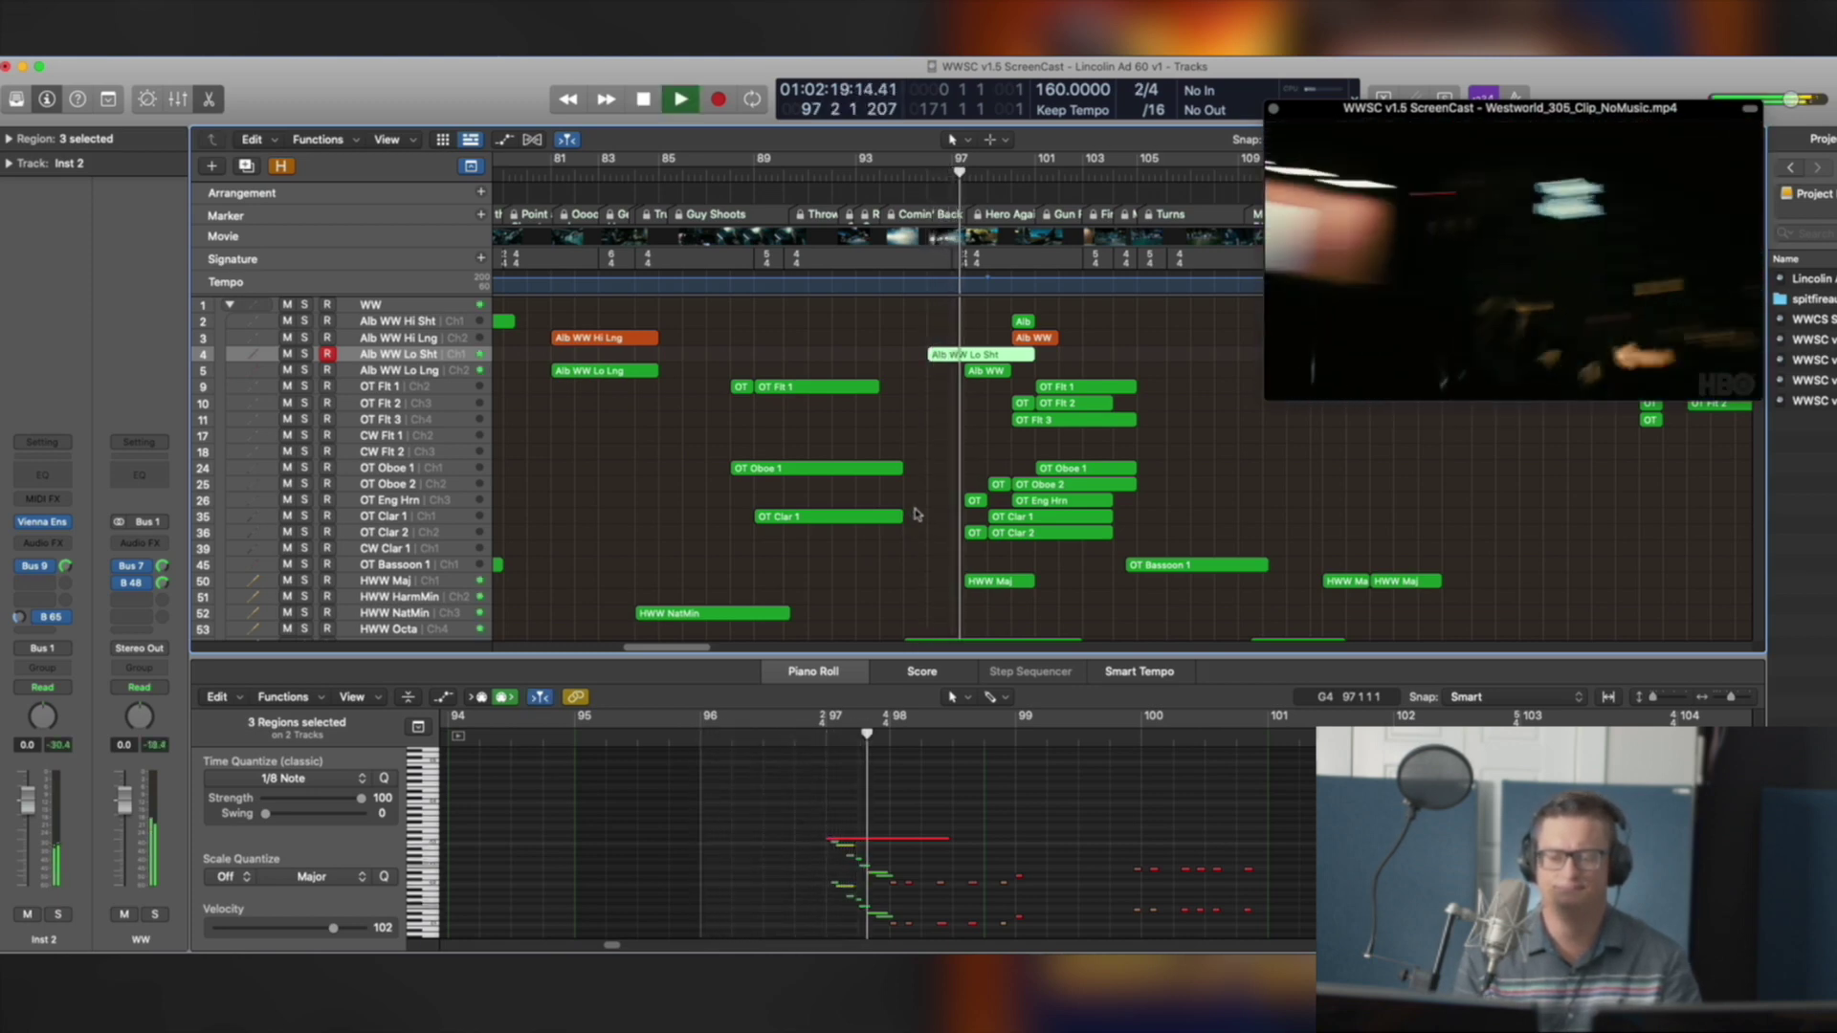
key(space)
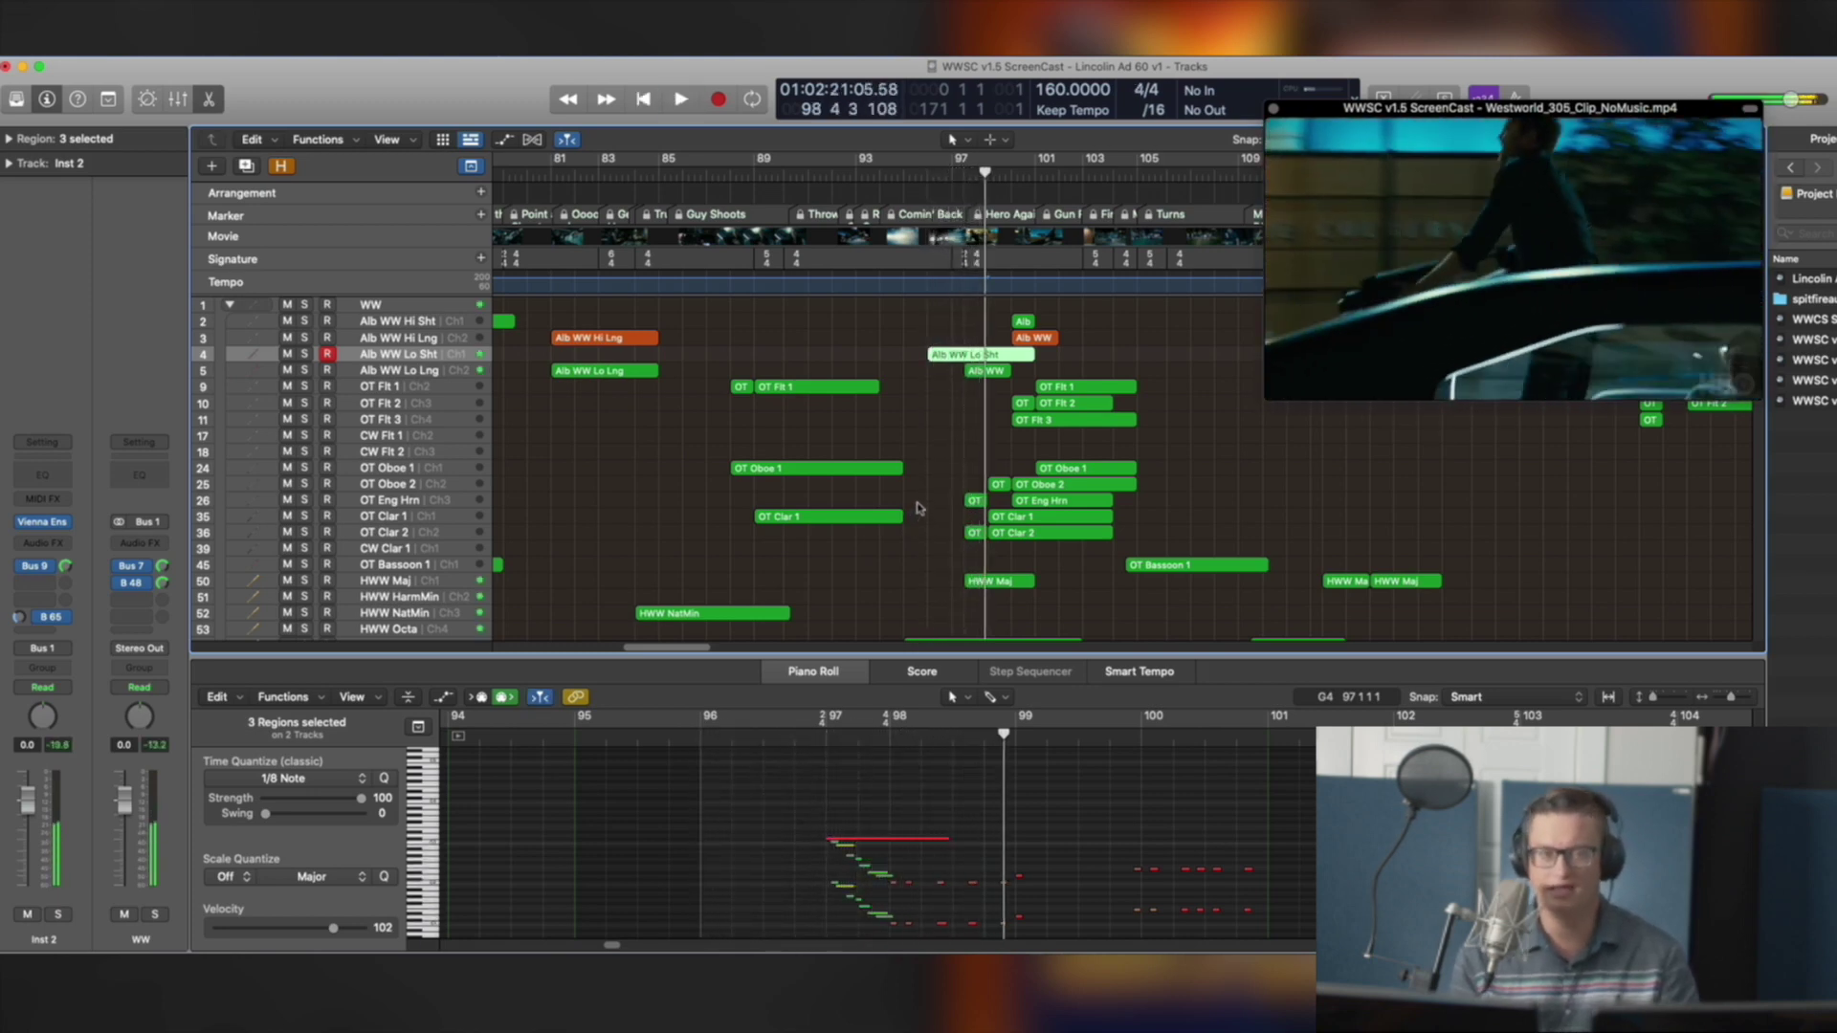
Look over the low woodwind, brass and percussion regions around bars 97 to 101
scroll(921, 505, down, 10)
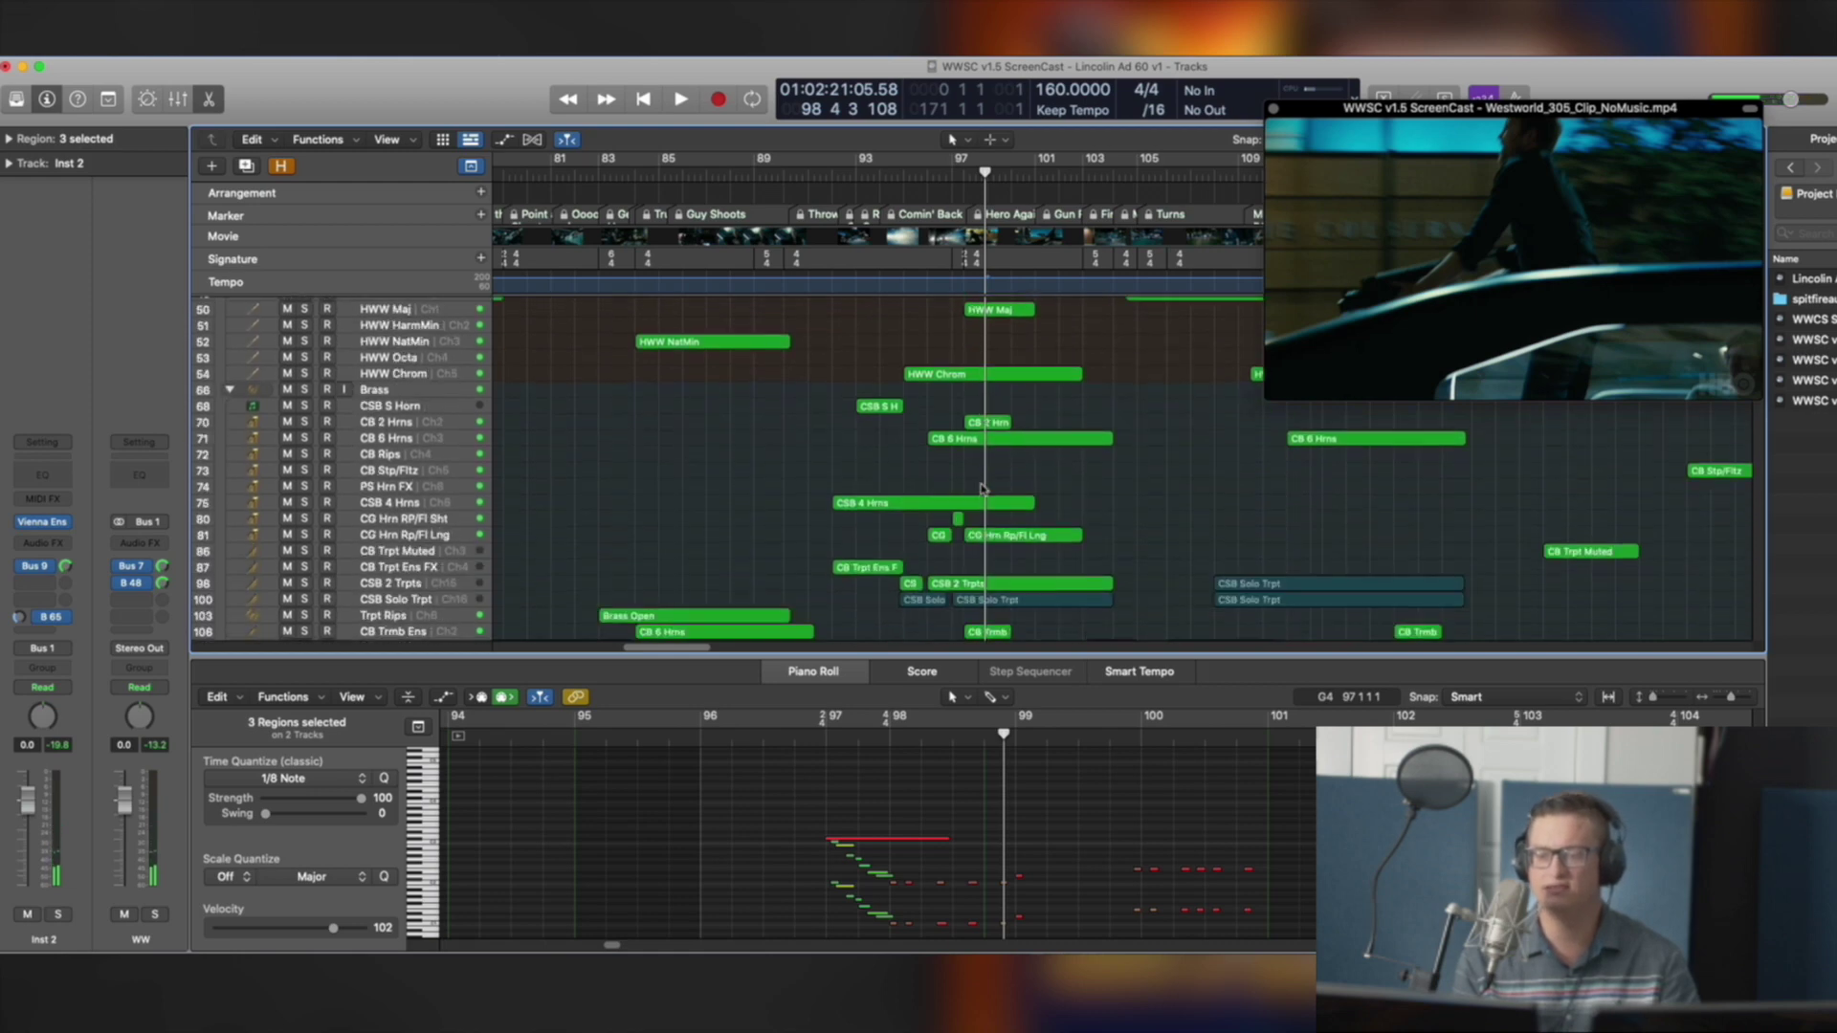
scroll(986, 484, down, 3)
scroll(986, 480, down, 2)
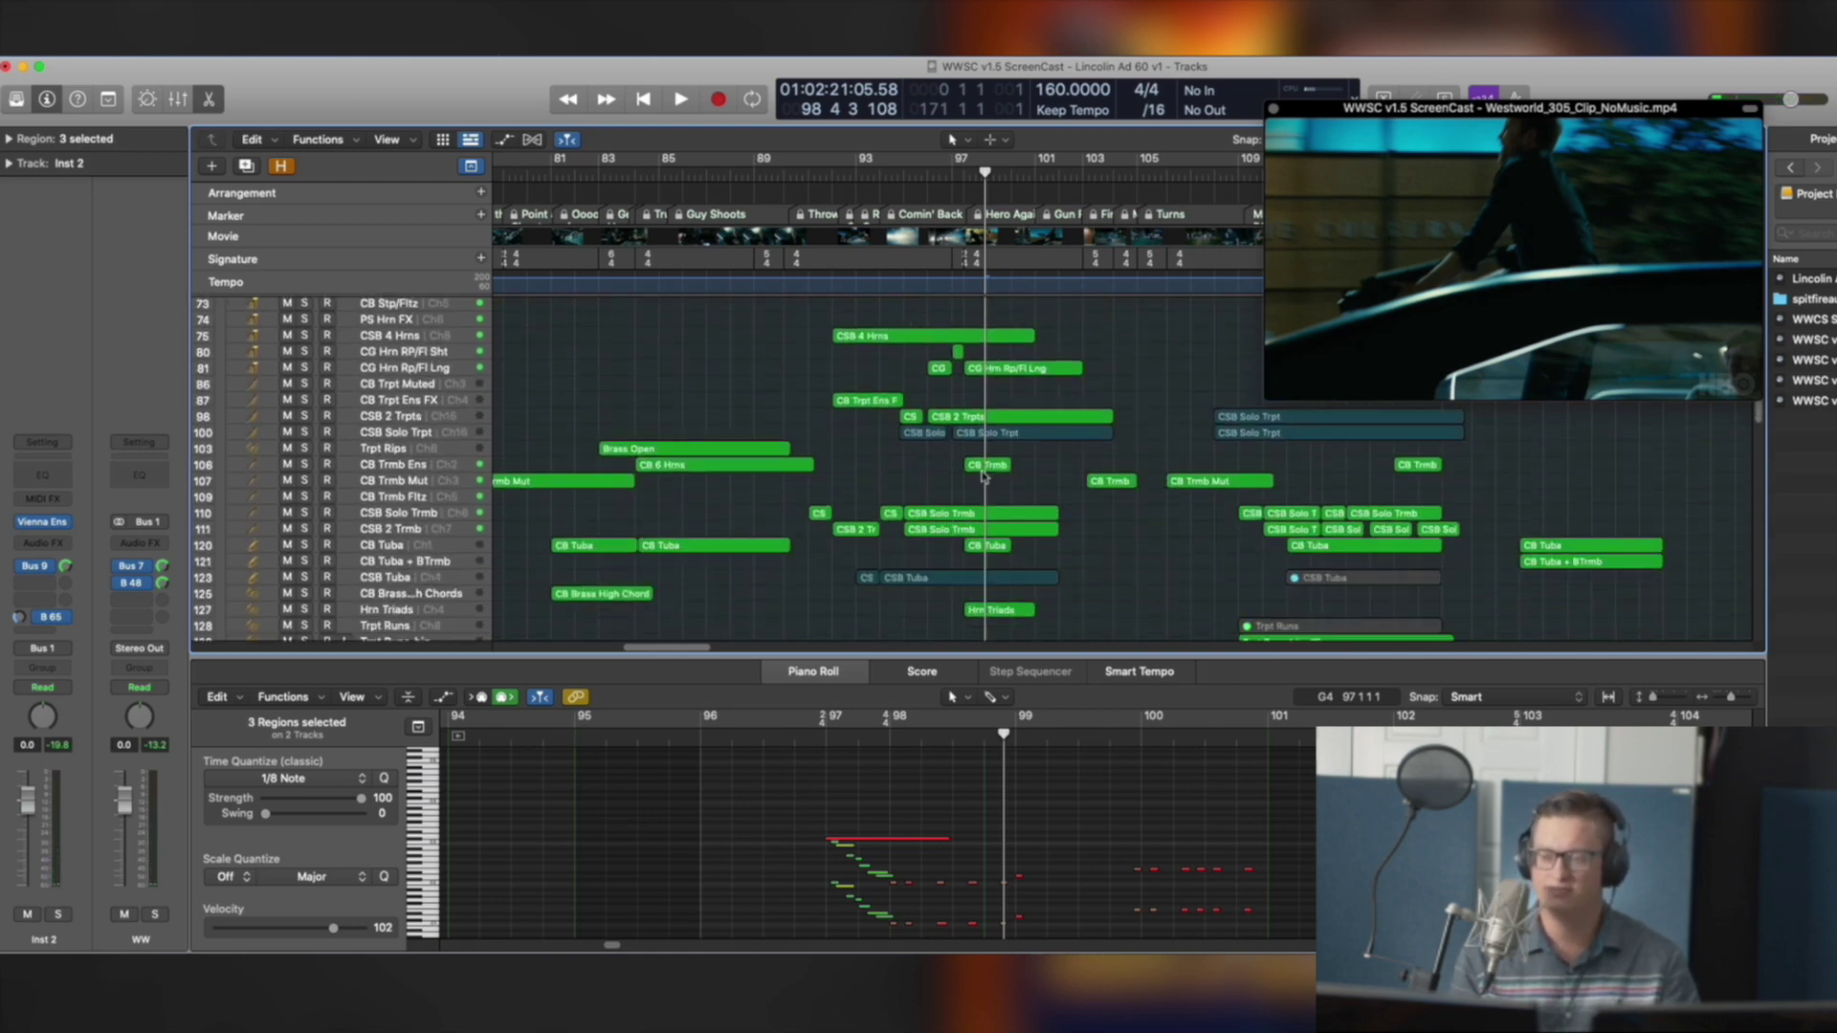
scroll(964, 466, down, 3)
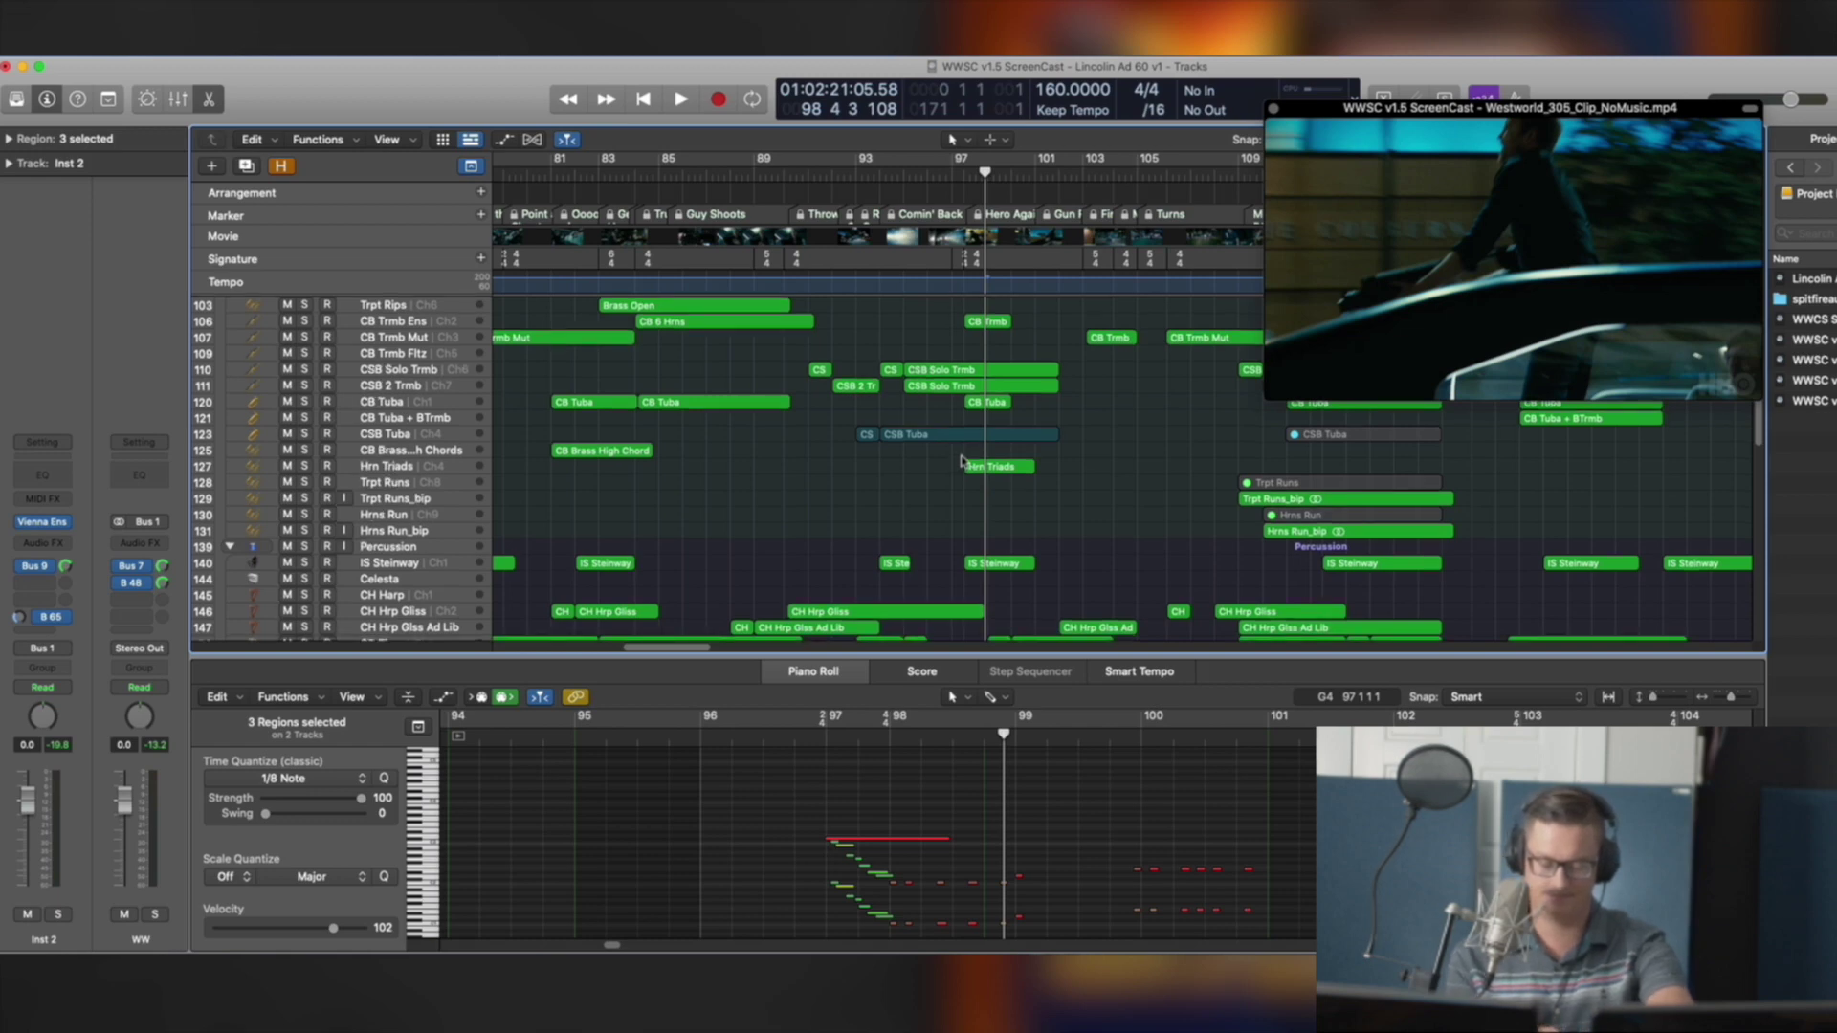
scroll(1024, 462, down, 4)
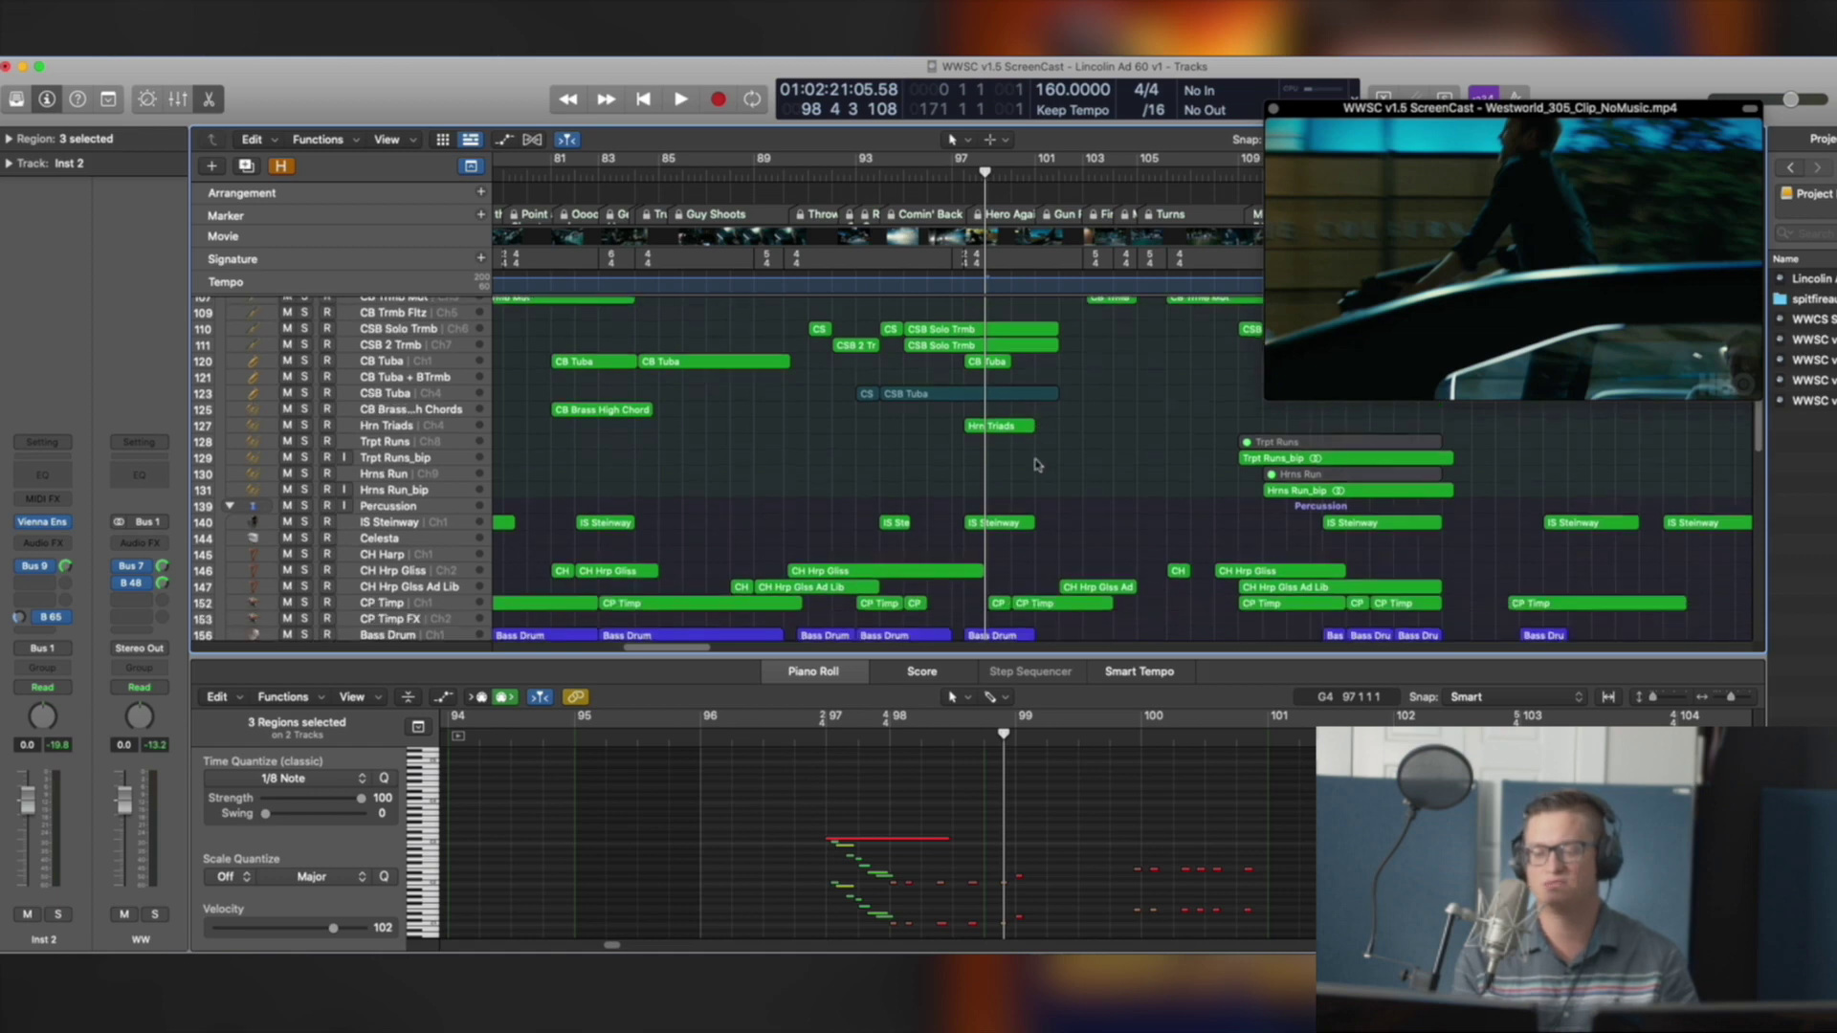
Play the full arrangement from bar 96 to about bar 110 while following the percussion and string regions
click(794, 735)
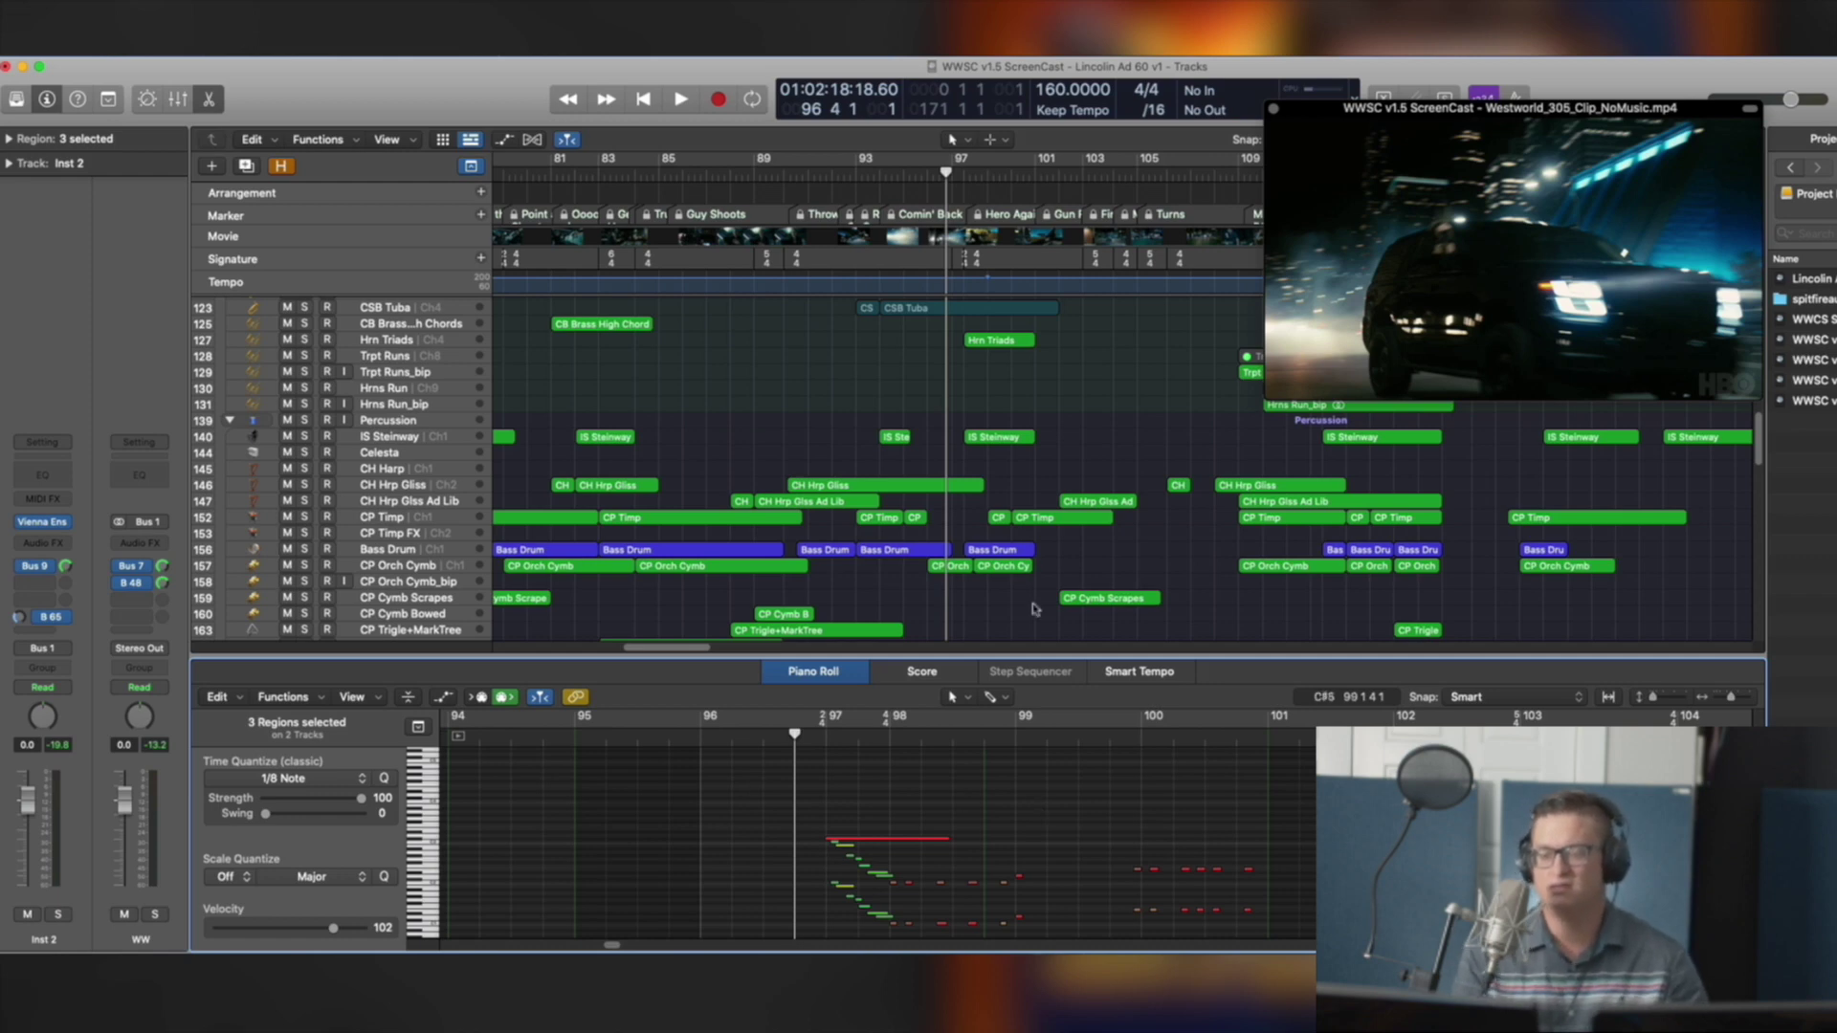
scroll(1008, 507, down, 3)
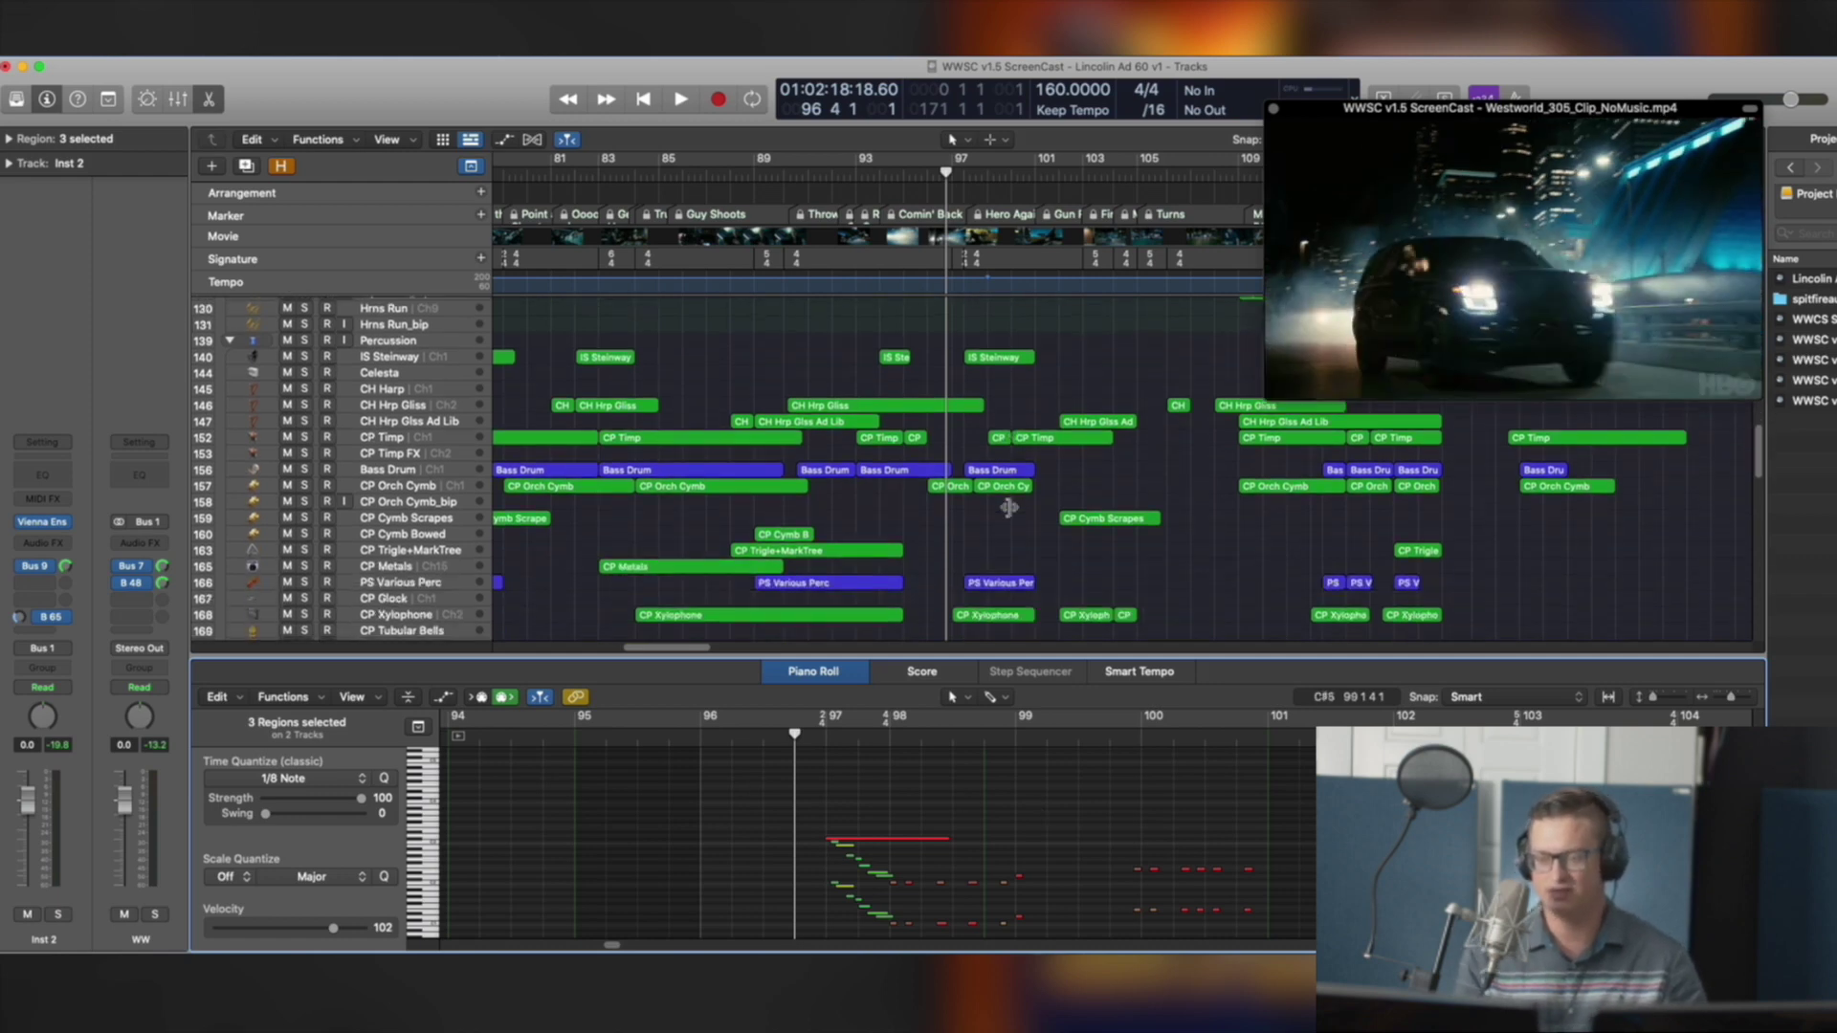
key(space)
scroll(1005, 527, down, 7)
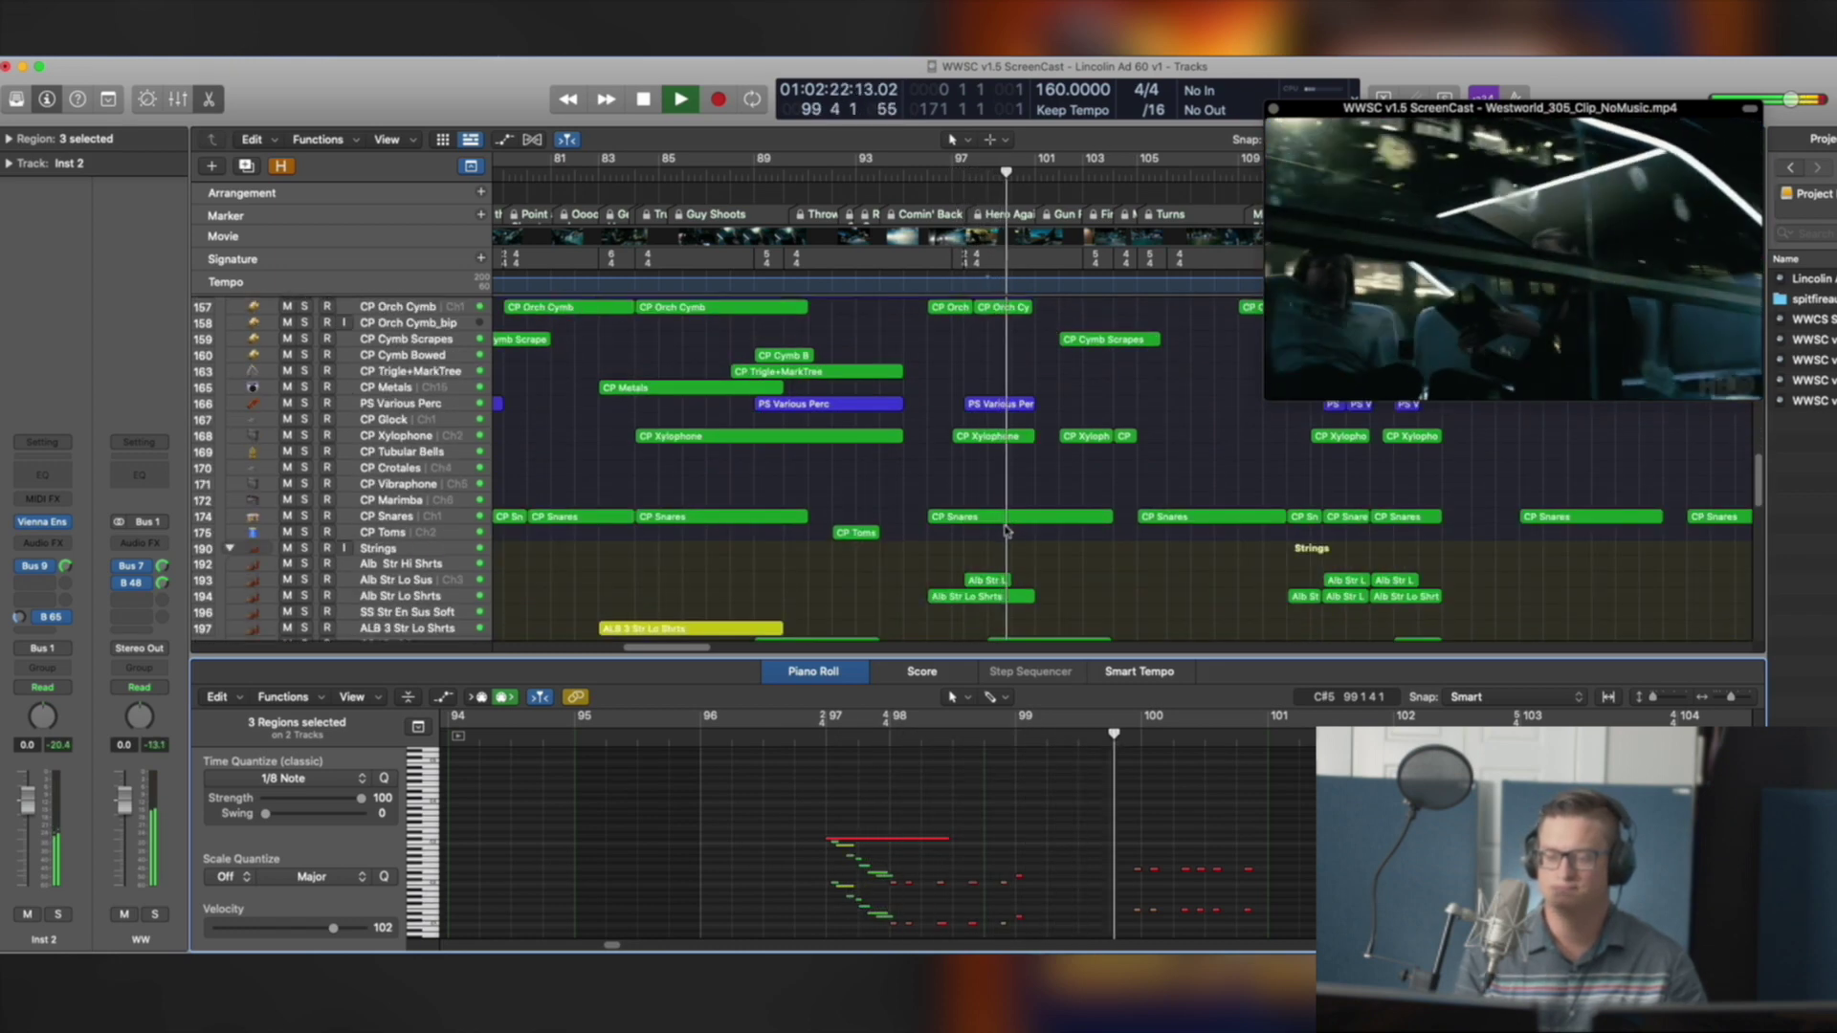
scroll(1007, 532, down, 2)
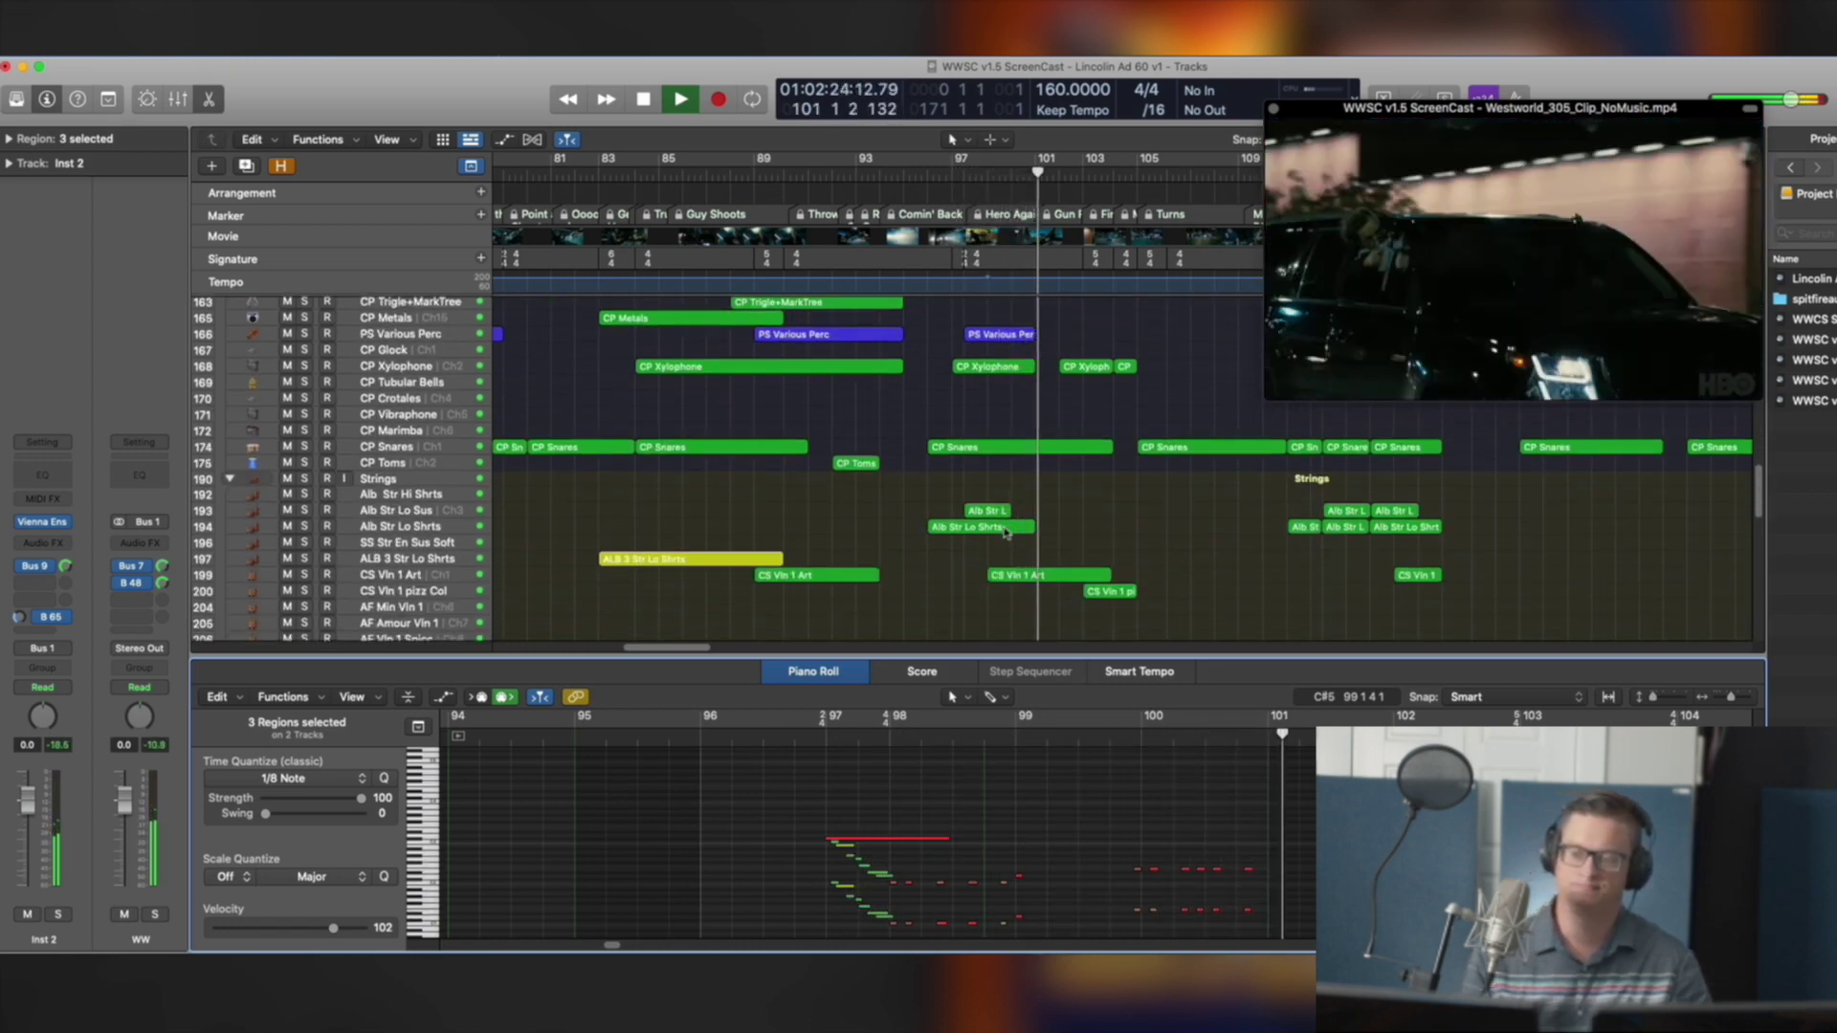
scroll(1006, 533, up, 5)
scroll(1006, 533, up, 4)
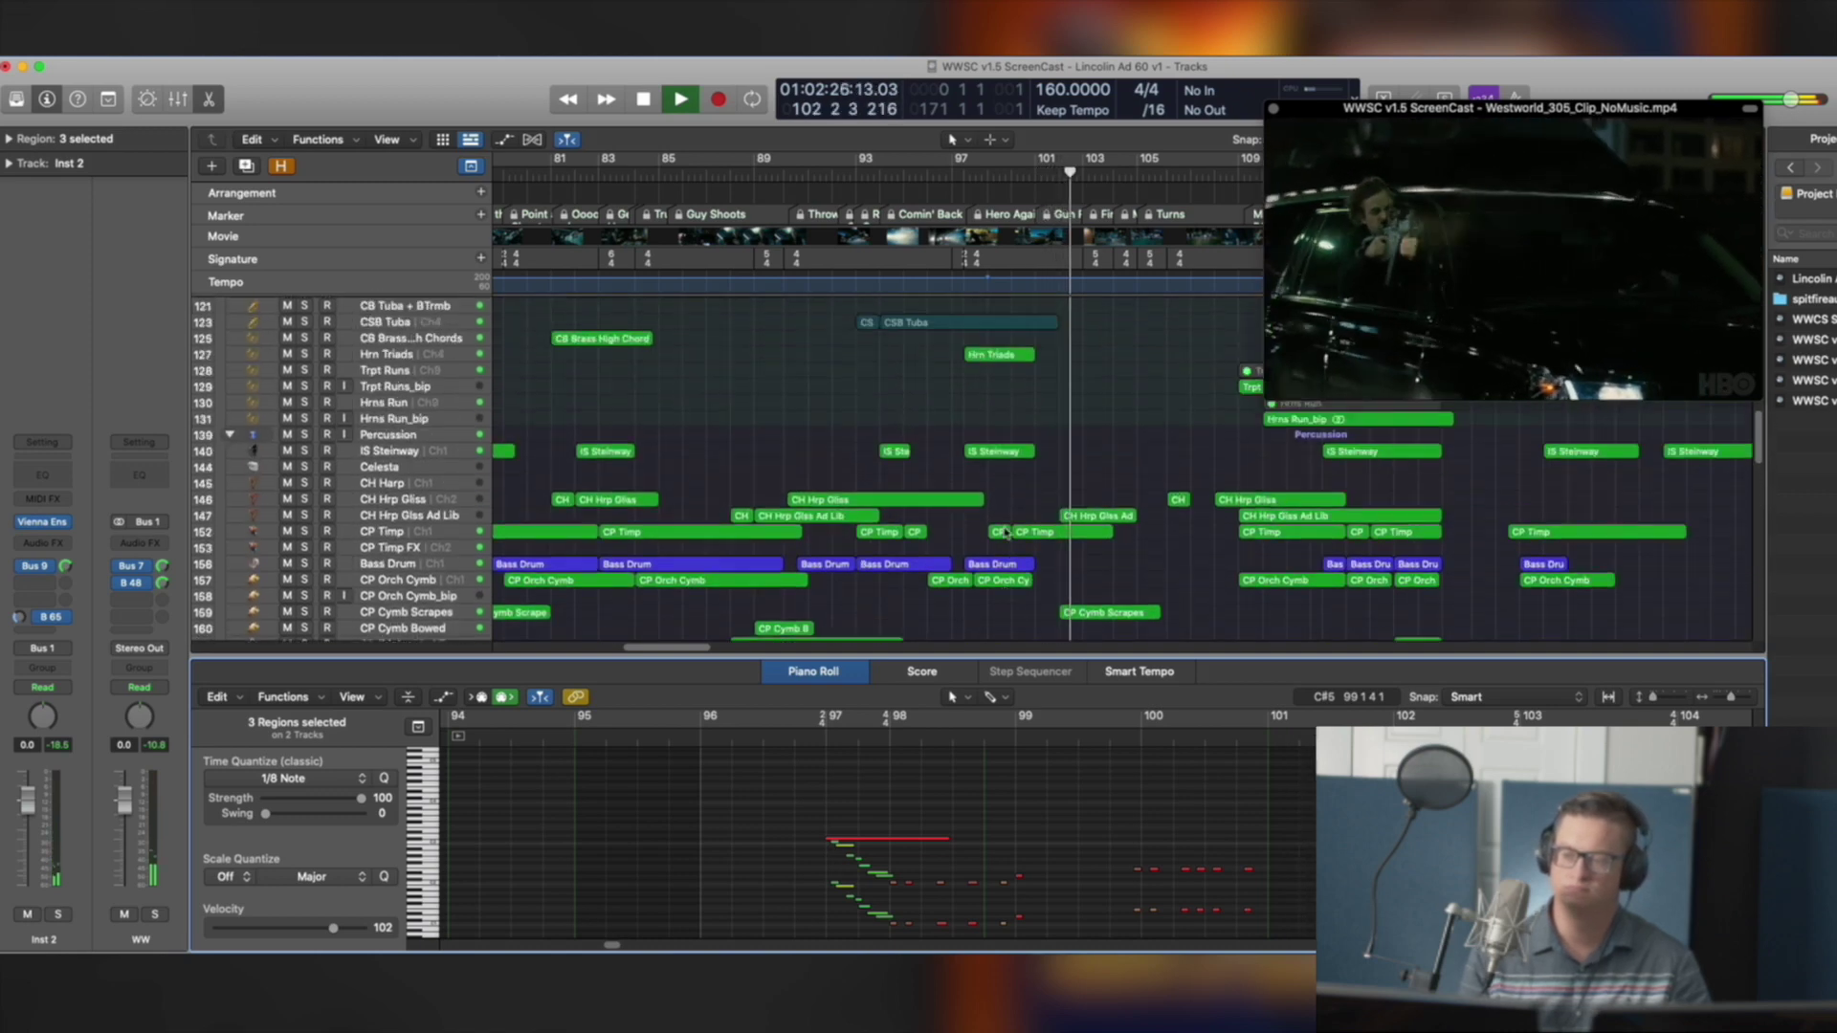
scroll(1006, 532, down, 5)
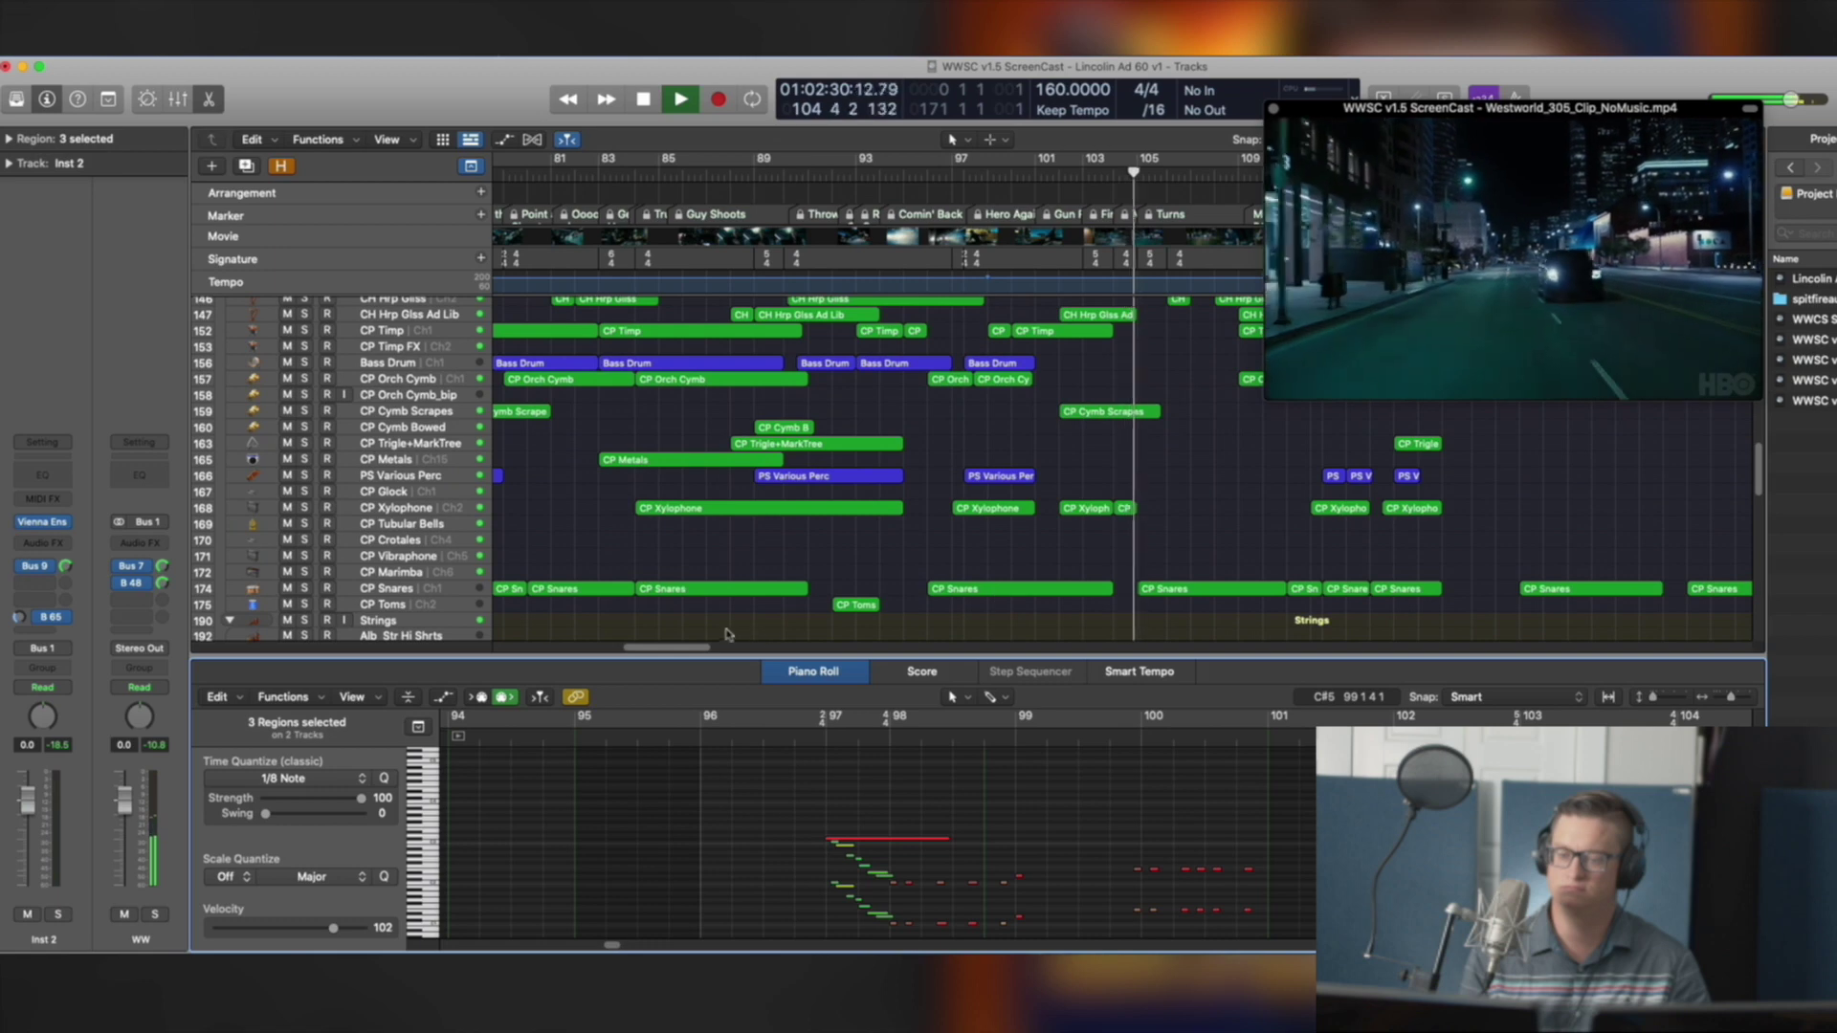
scroll(995, 536, up, 5)
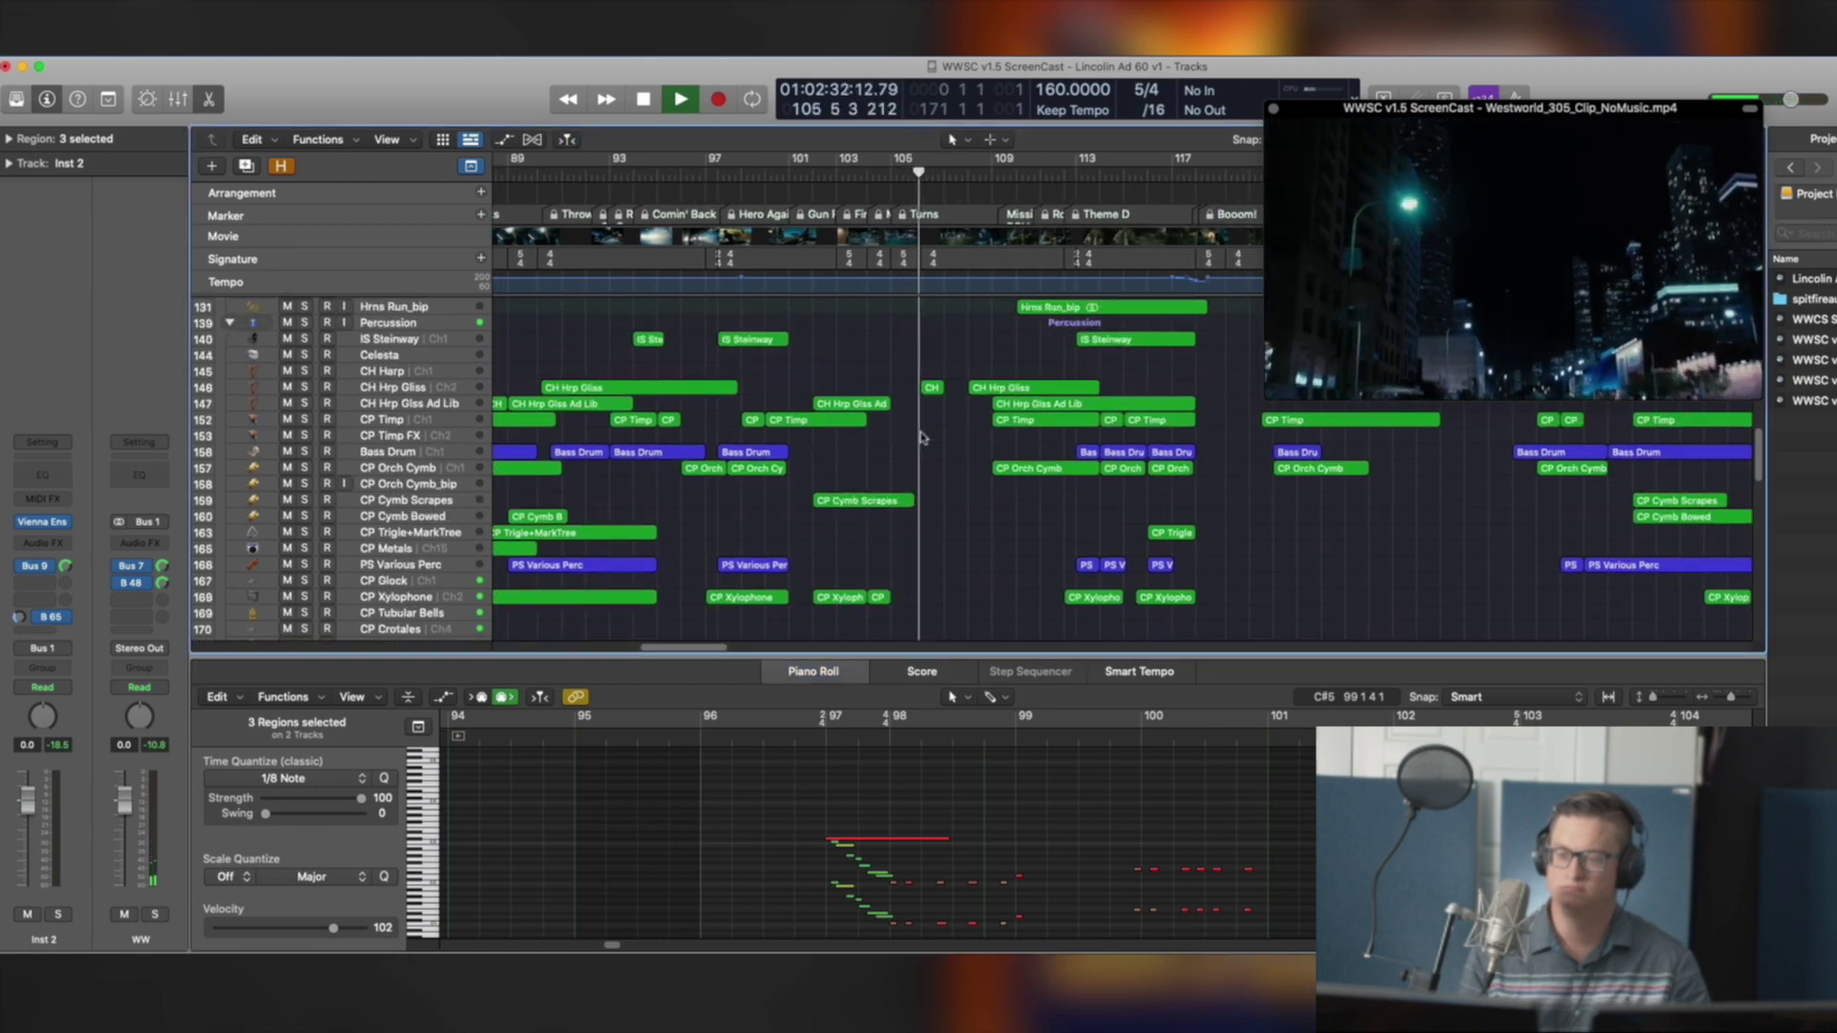
scroll(976, 448, down, 2)
scroll(962, 440, up, 1)
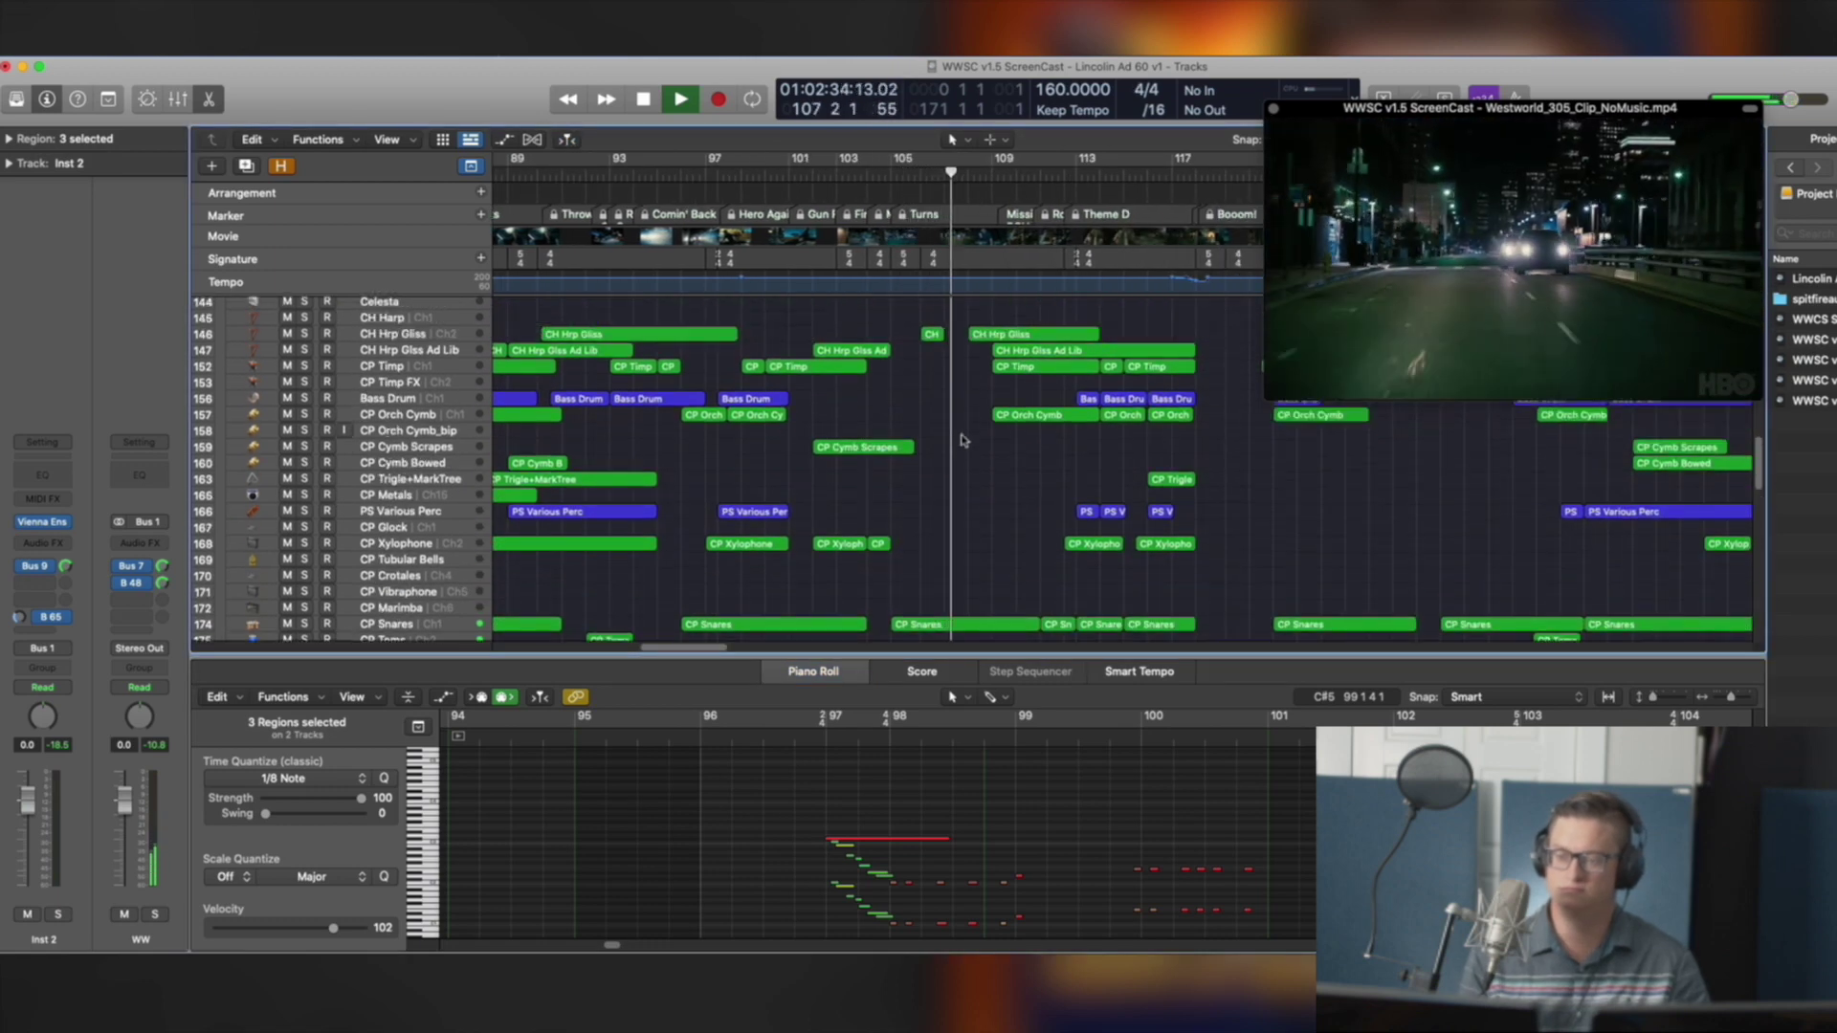
scroll(968, 438, up, 2)
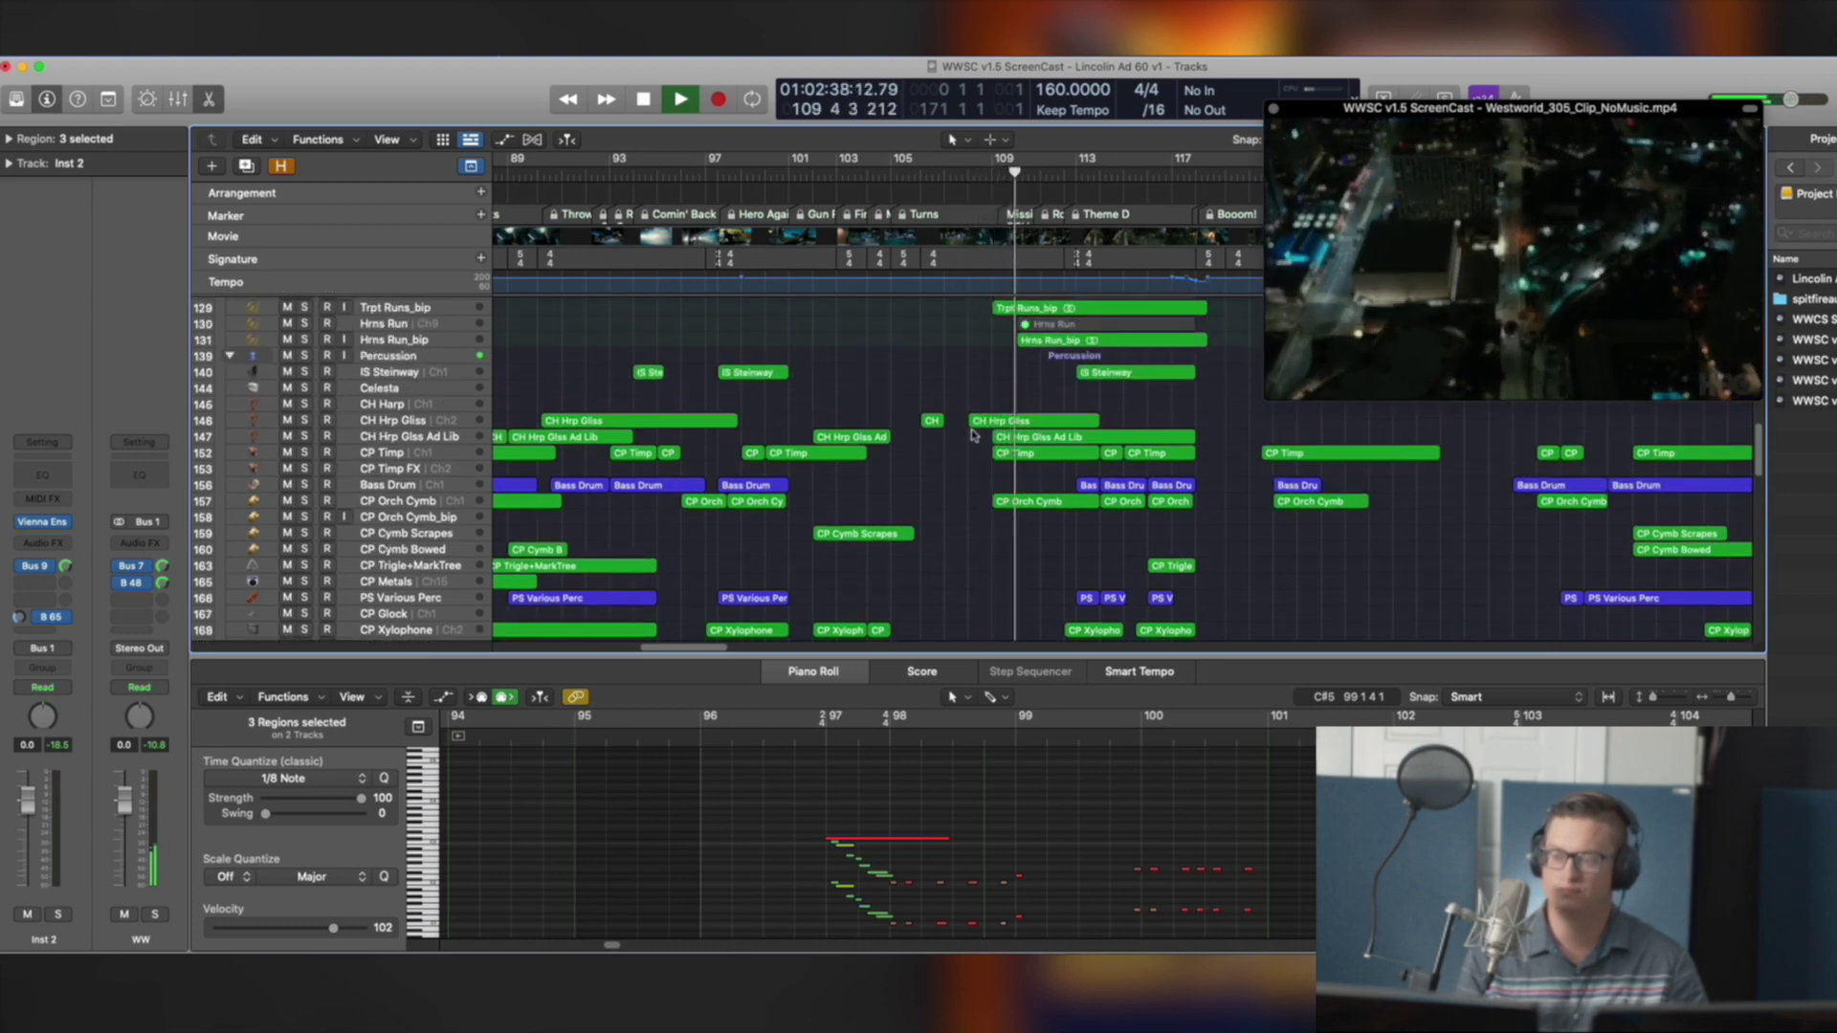
key(space)
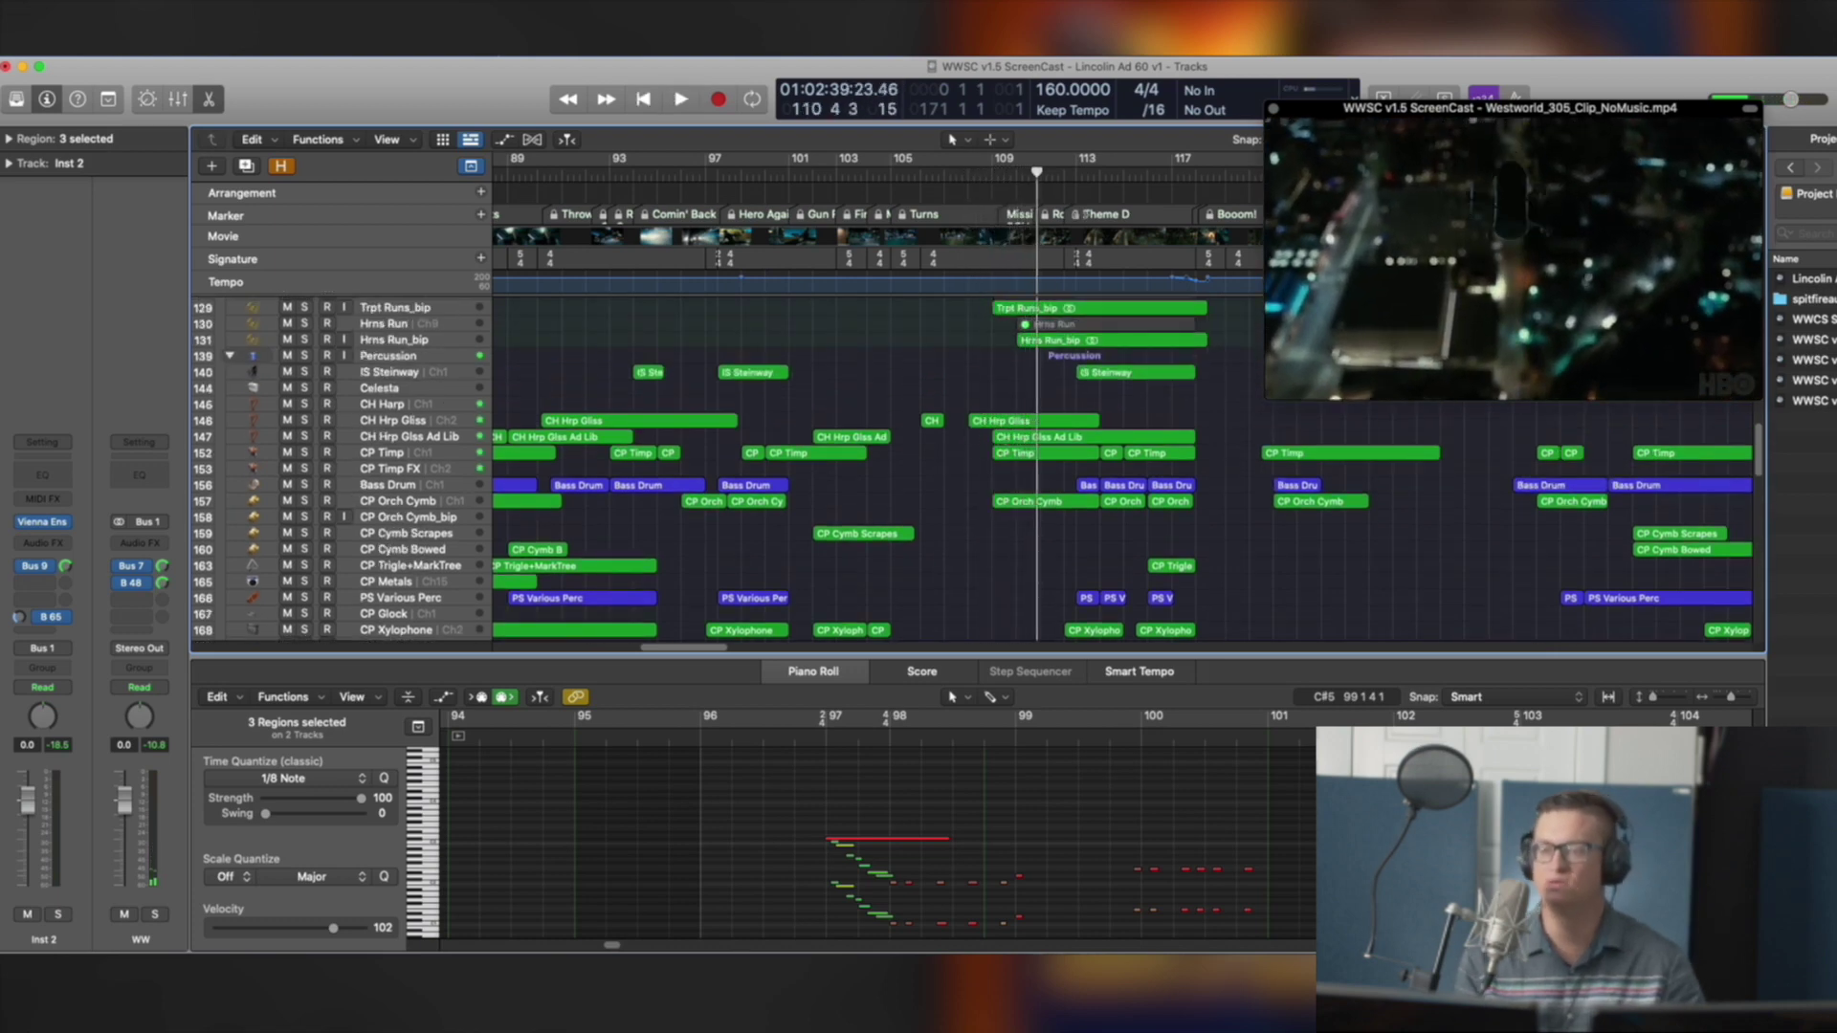
Replay the passage against picture from about bar 100 to bar 106, pausing once near bar 104
drag(1036, 174, 848, 172)
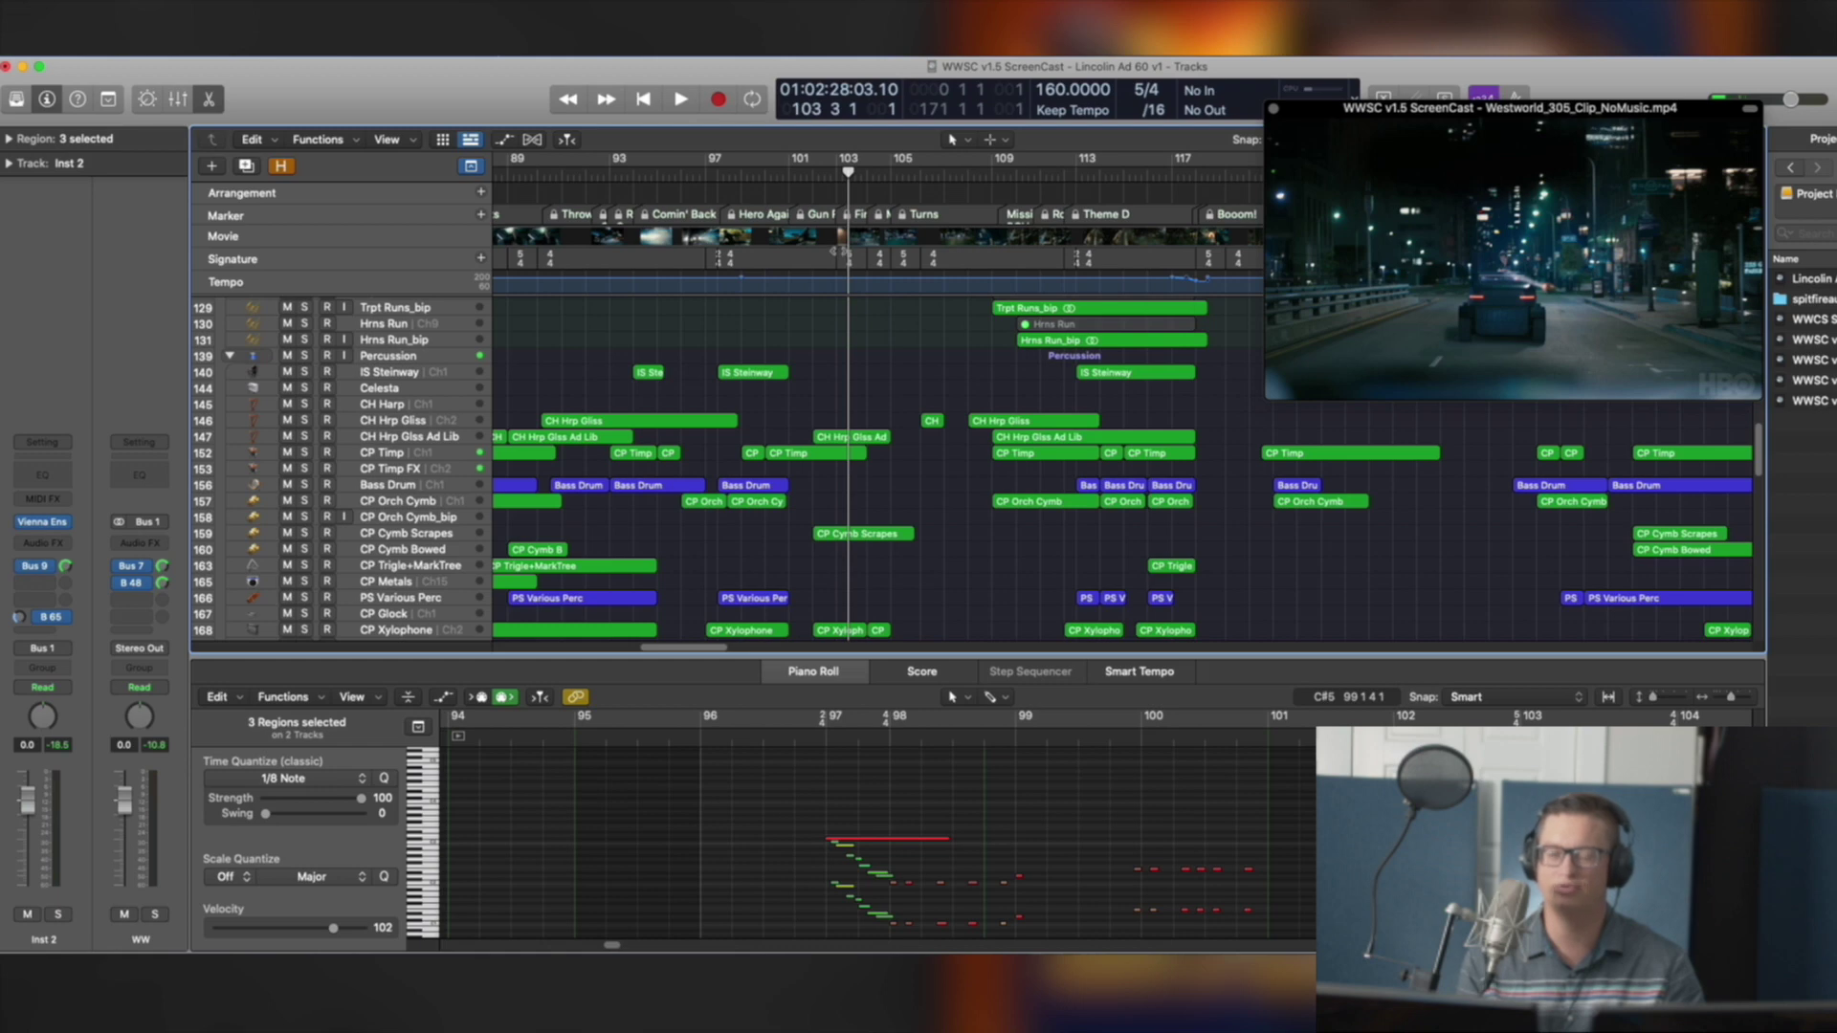
drag(848, 171, 783, 174)
key(space)
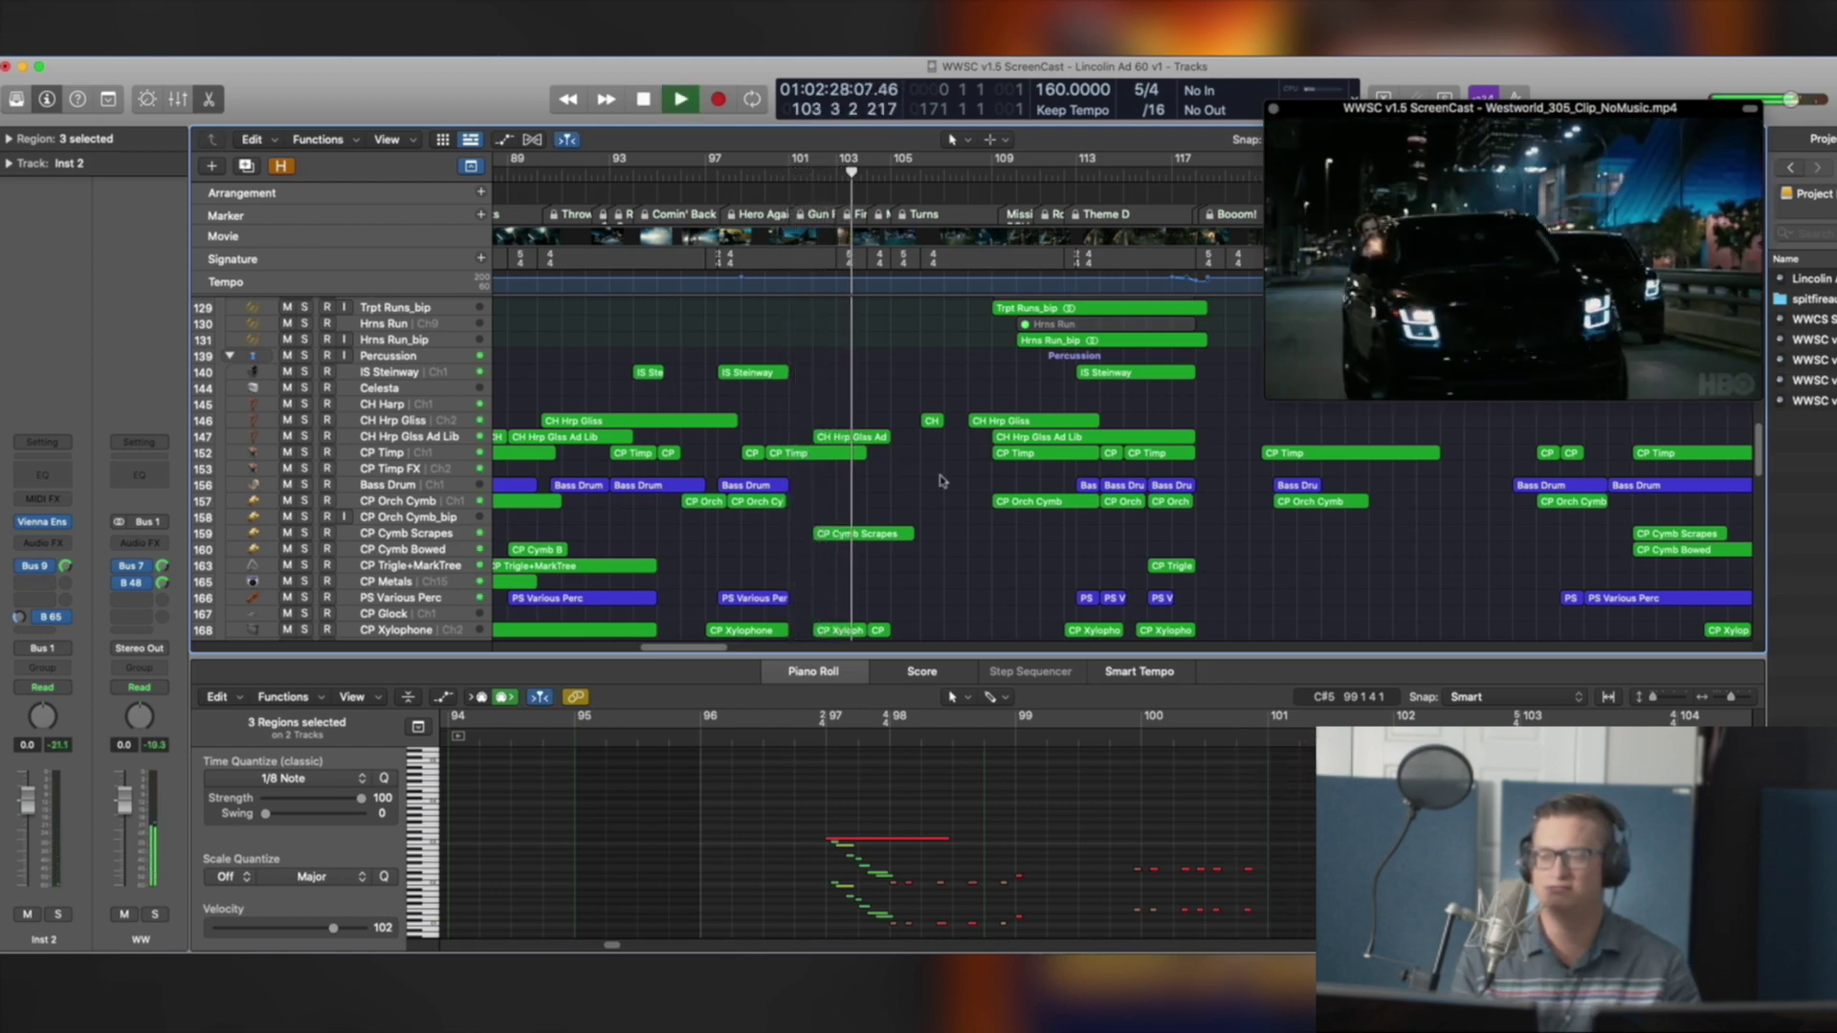
key(space)
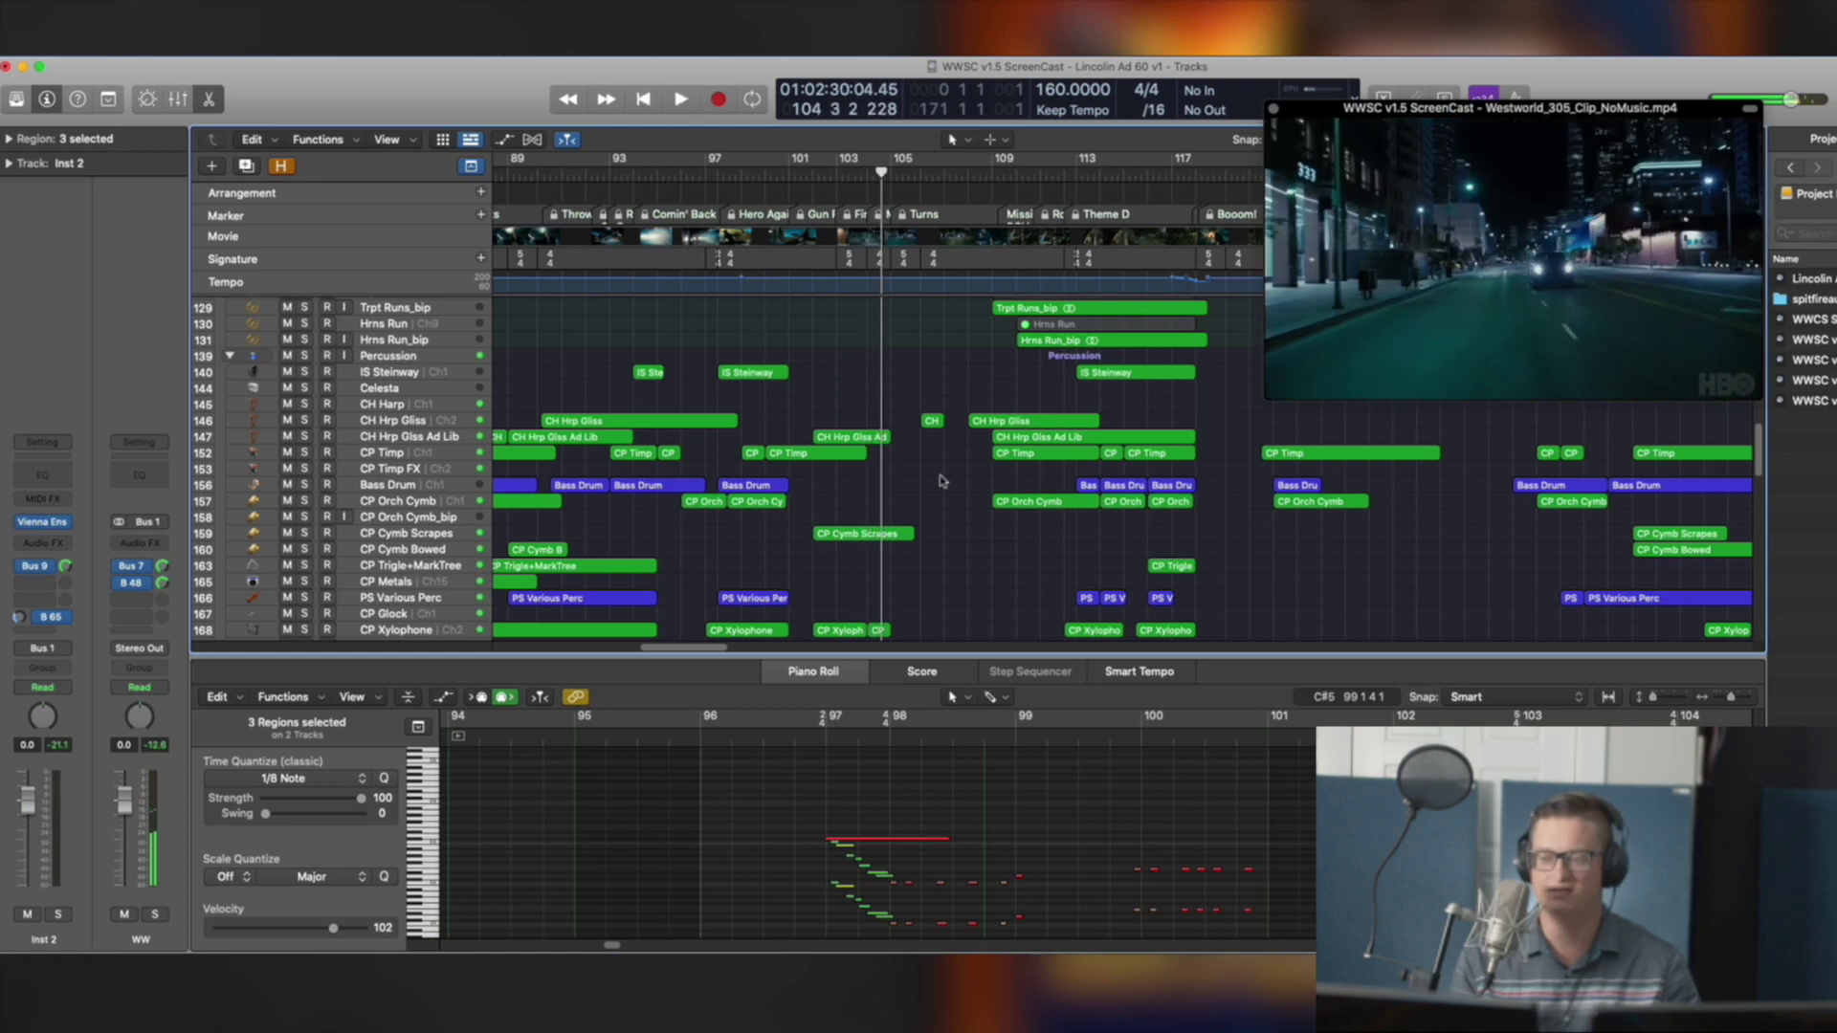
key(space)
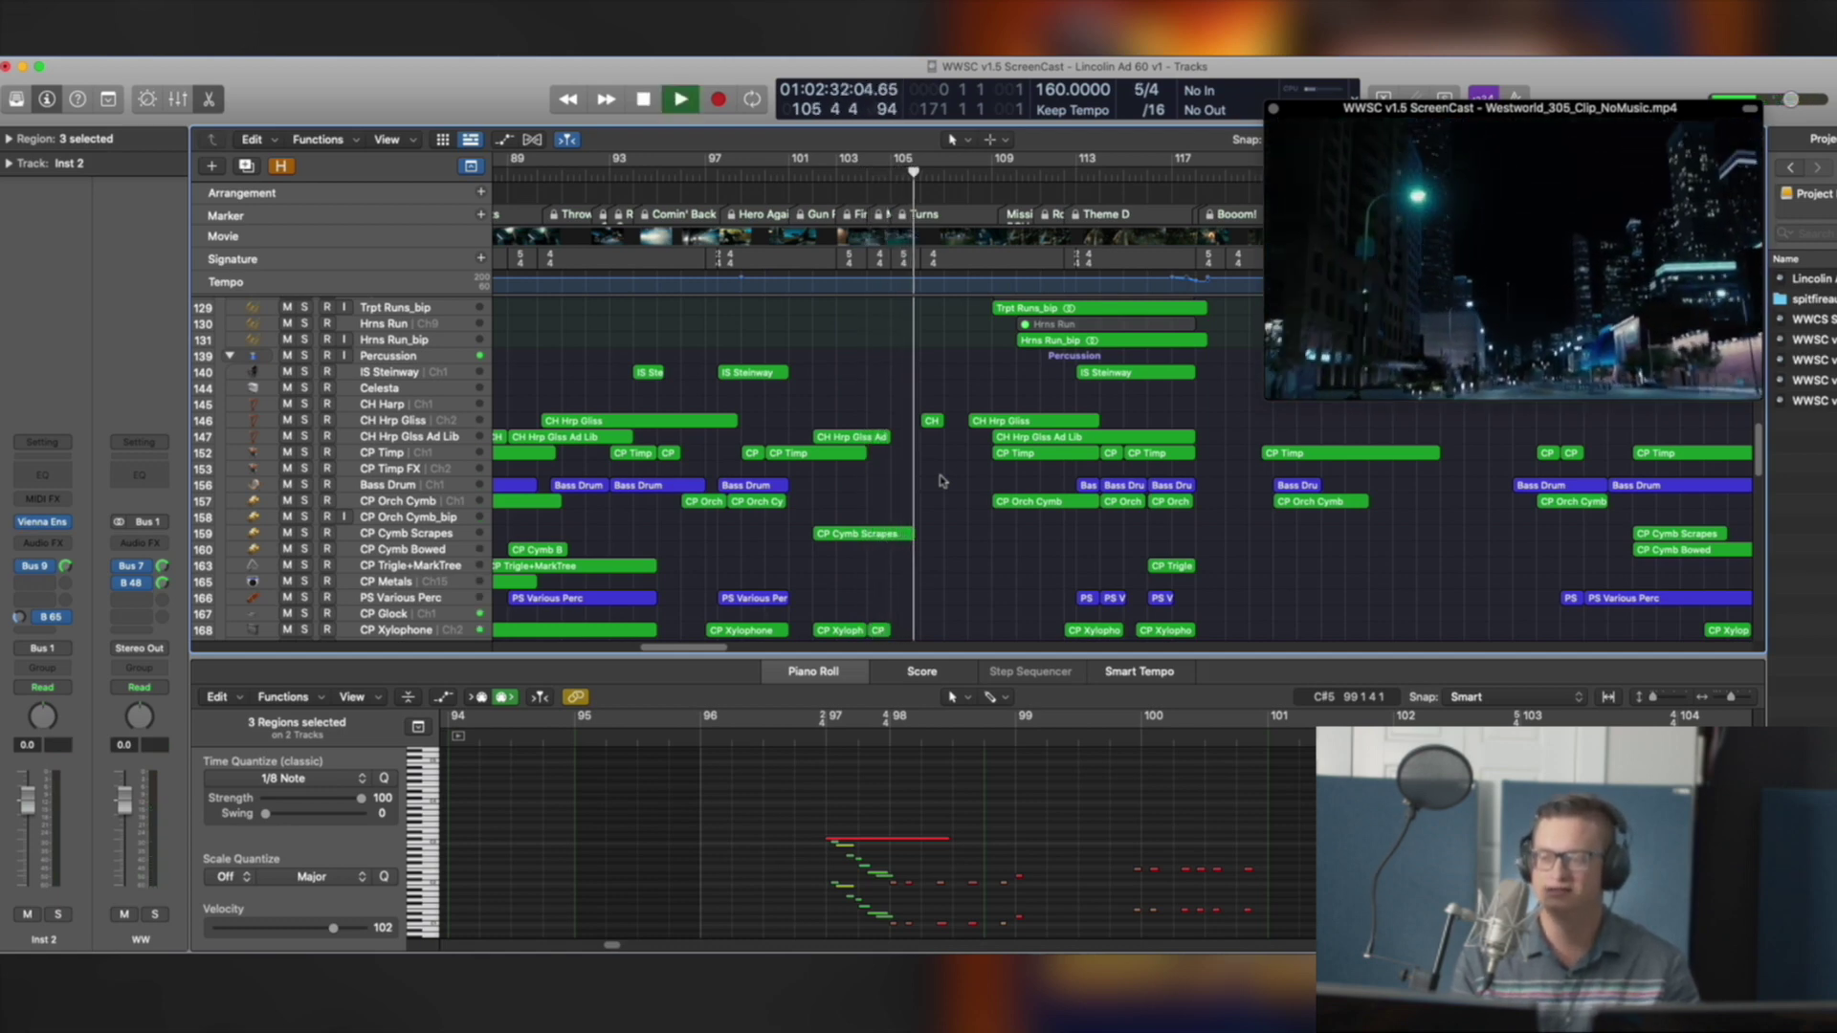
key(space)
Return the playhead to bar 104 and look over the percussion and upper string regions there
scroll(941, 482, down, 5)
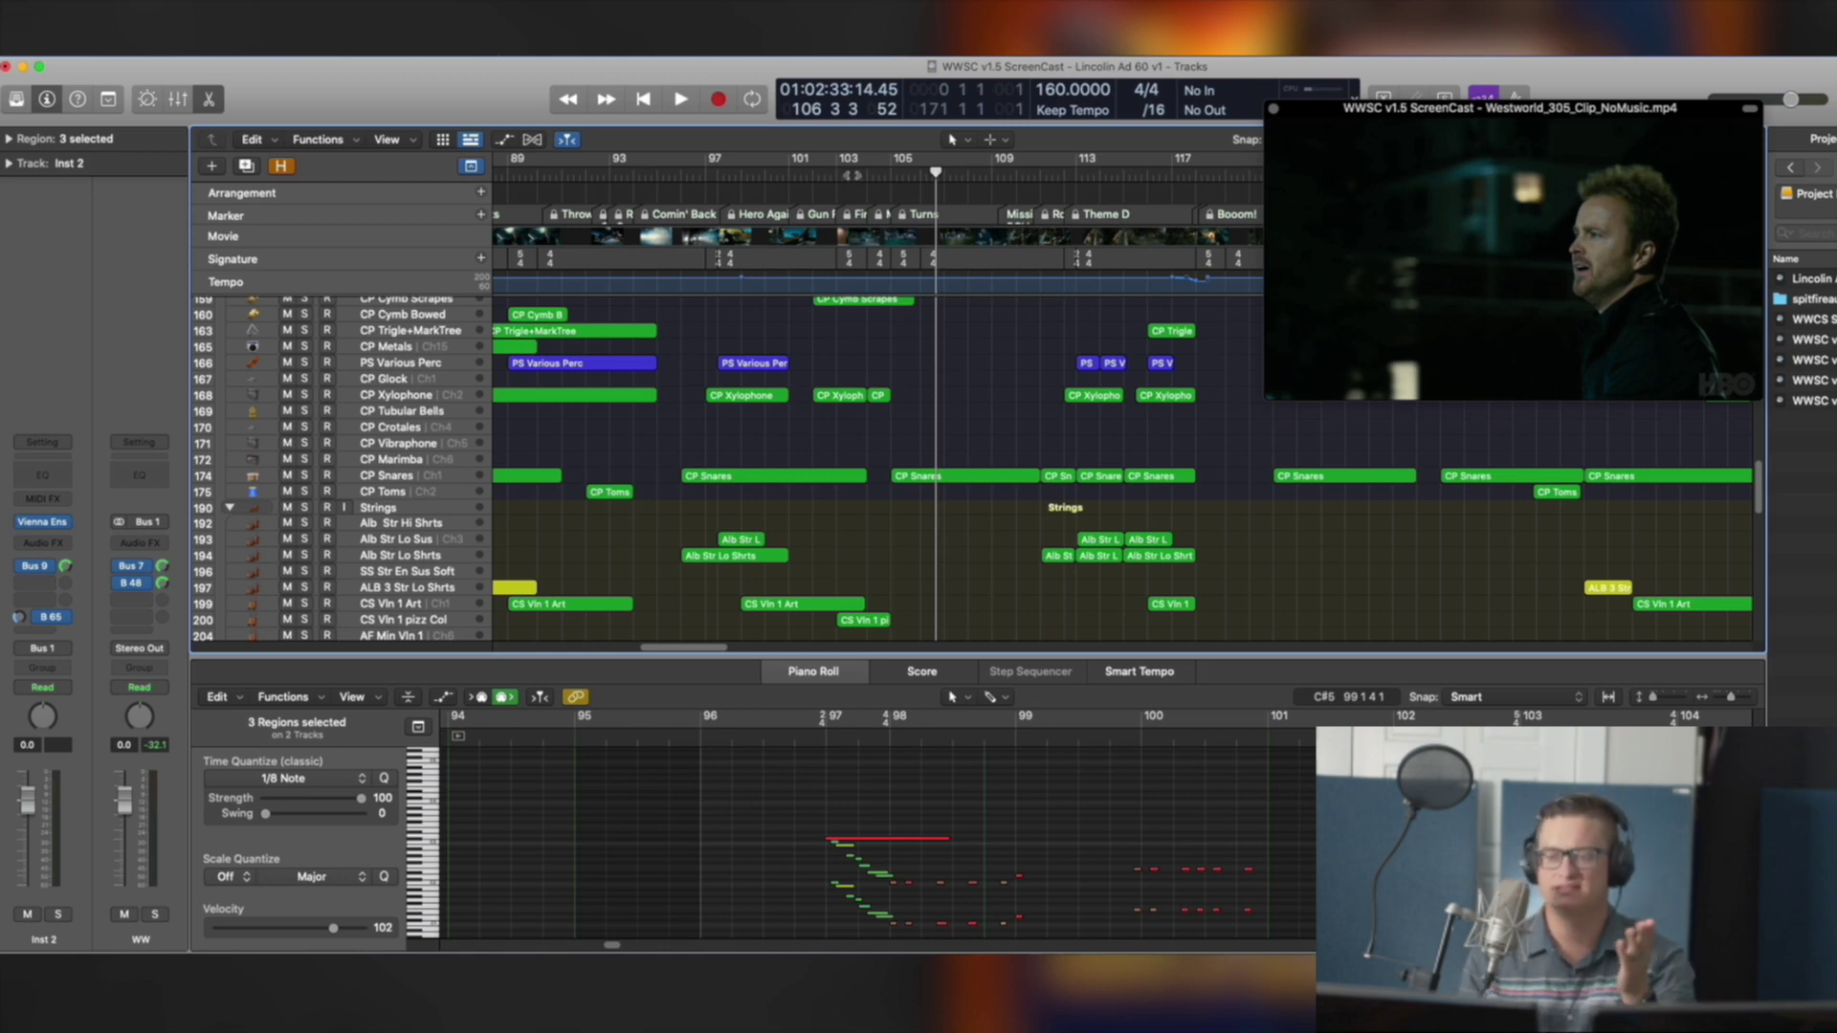
key(alt+comma)
key(period)
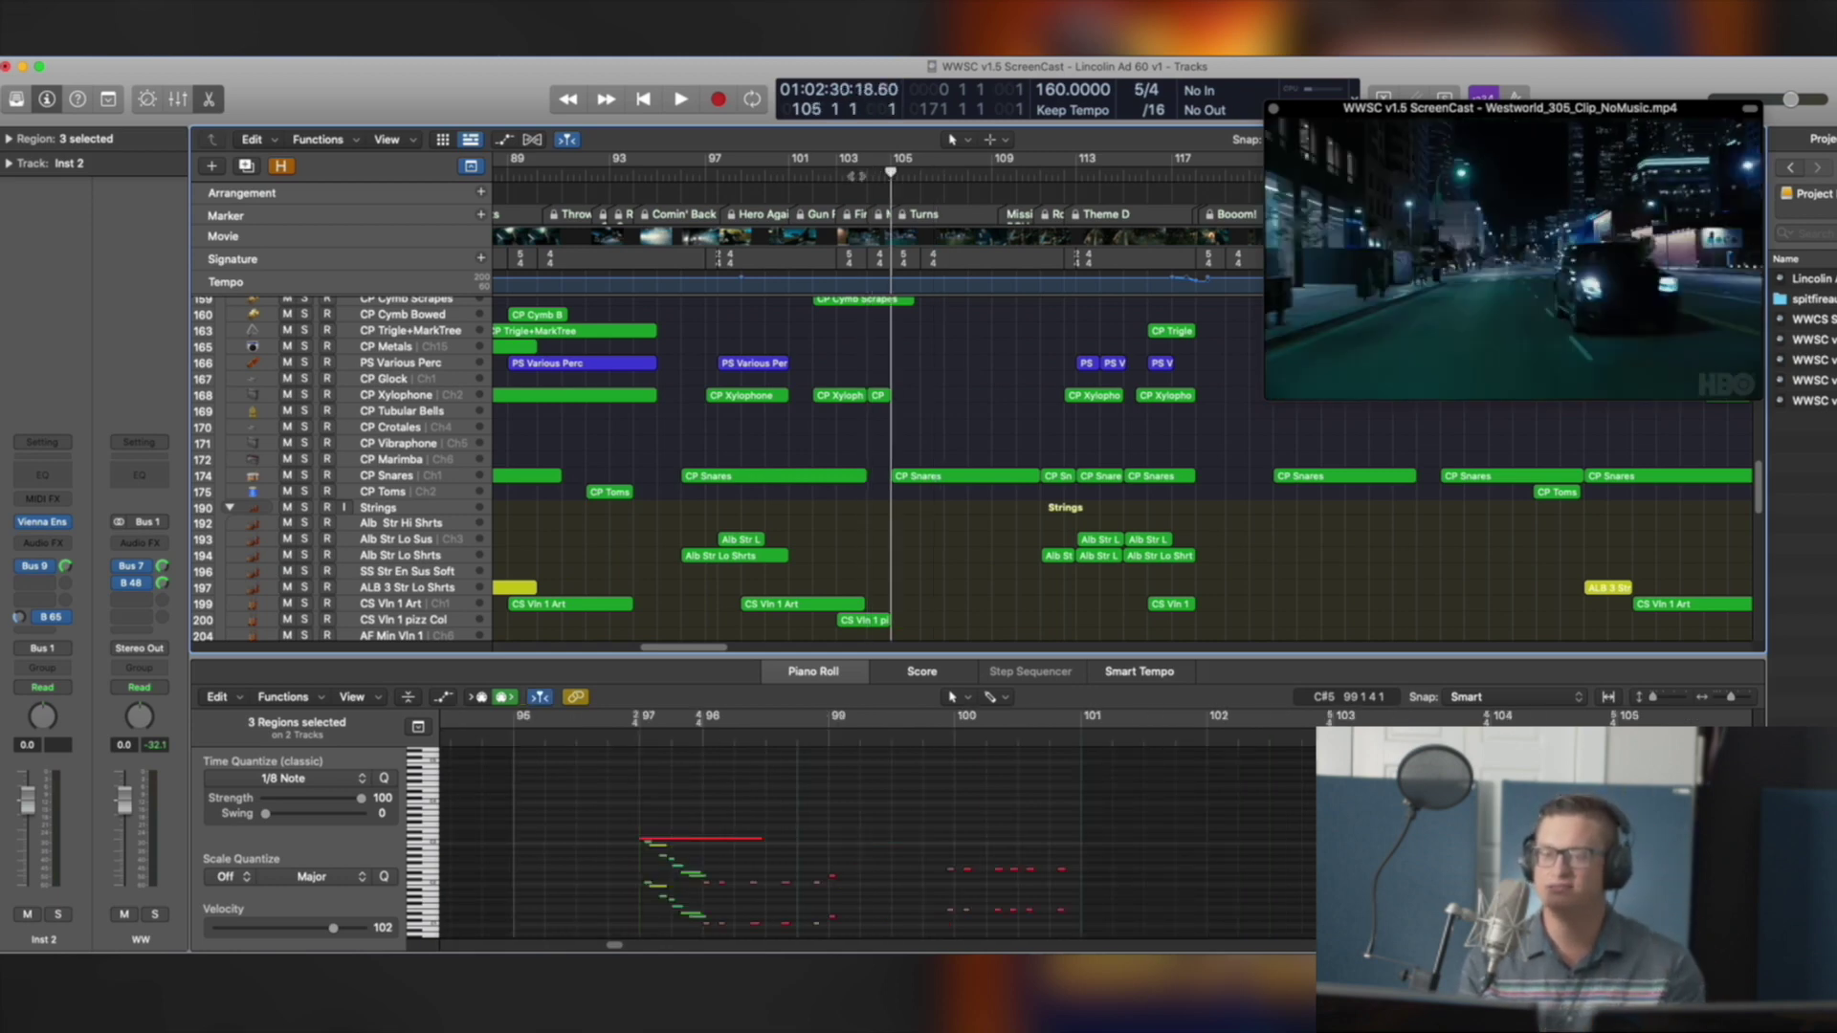
key(comma)
scroll(928, 402, up, 5)
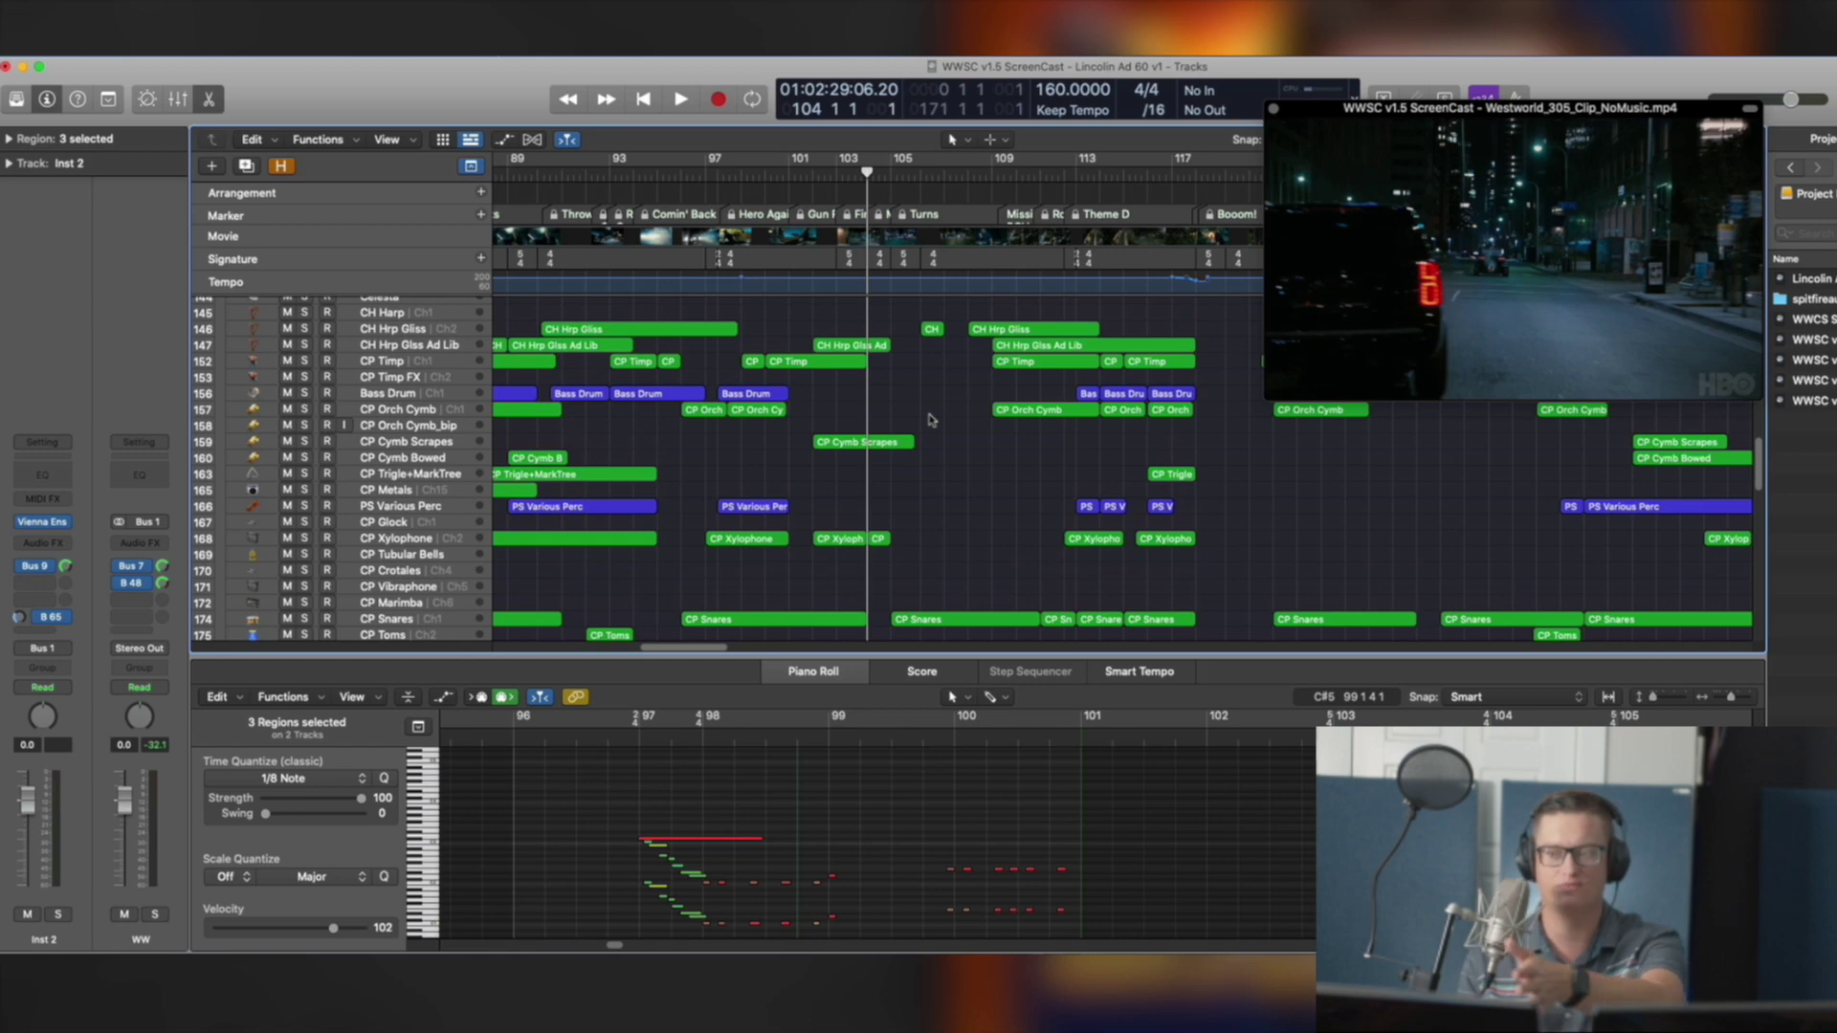
Locate the aerial shot near the missile marker and play the arrangement against picture from bar 109 to bar 111
click(981, 174)
mouse_move(981, 173)
mouse_down()
mouse_move(1040, 177)
mouse_move(1017, 177)
mouse_up()
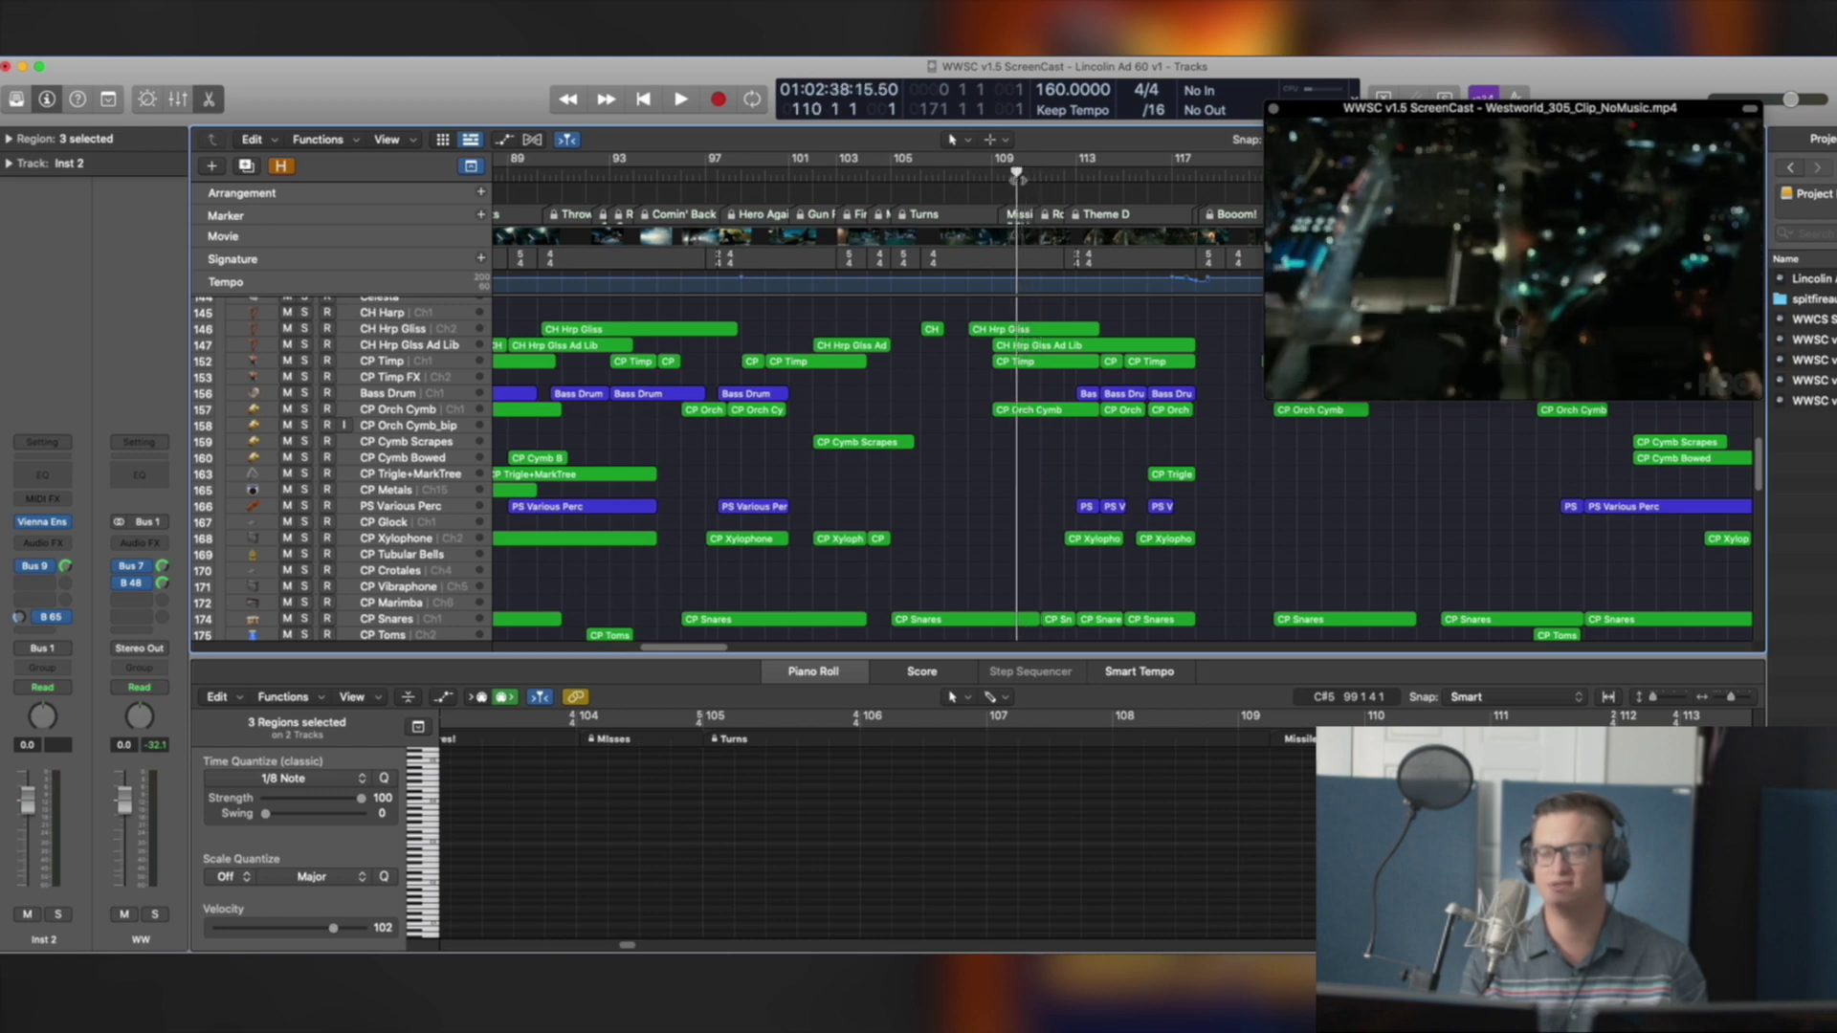
right_click(1406, 269)
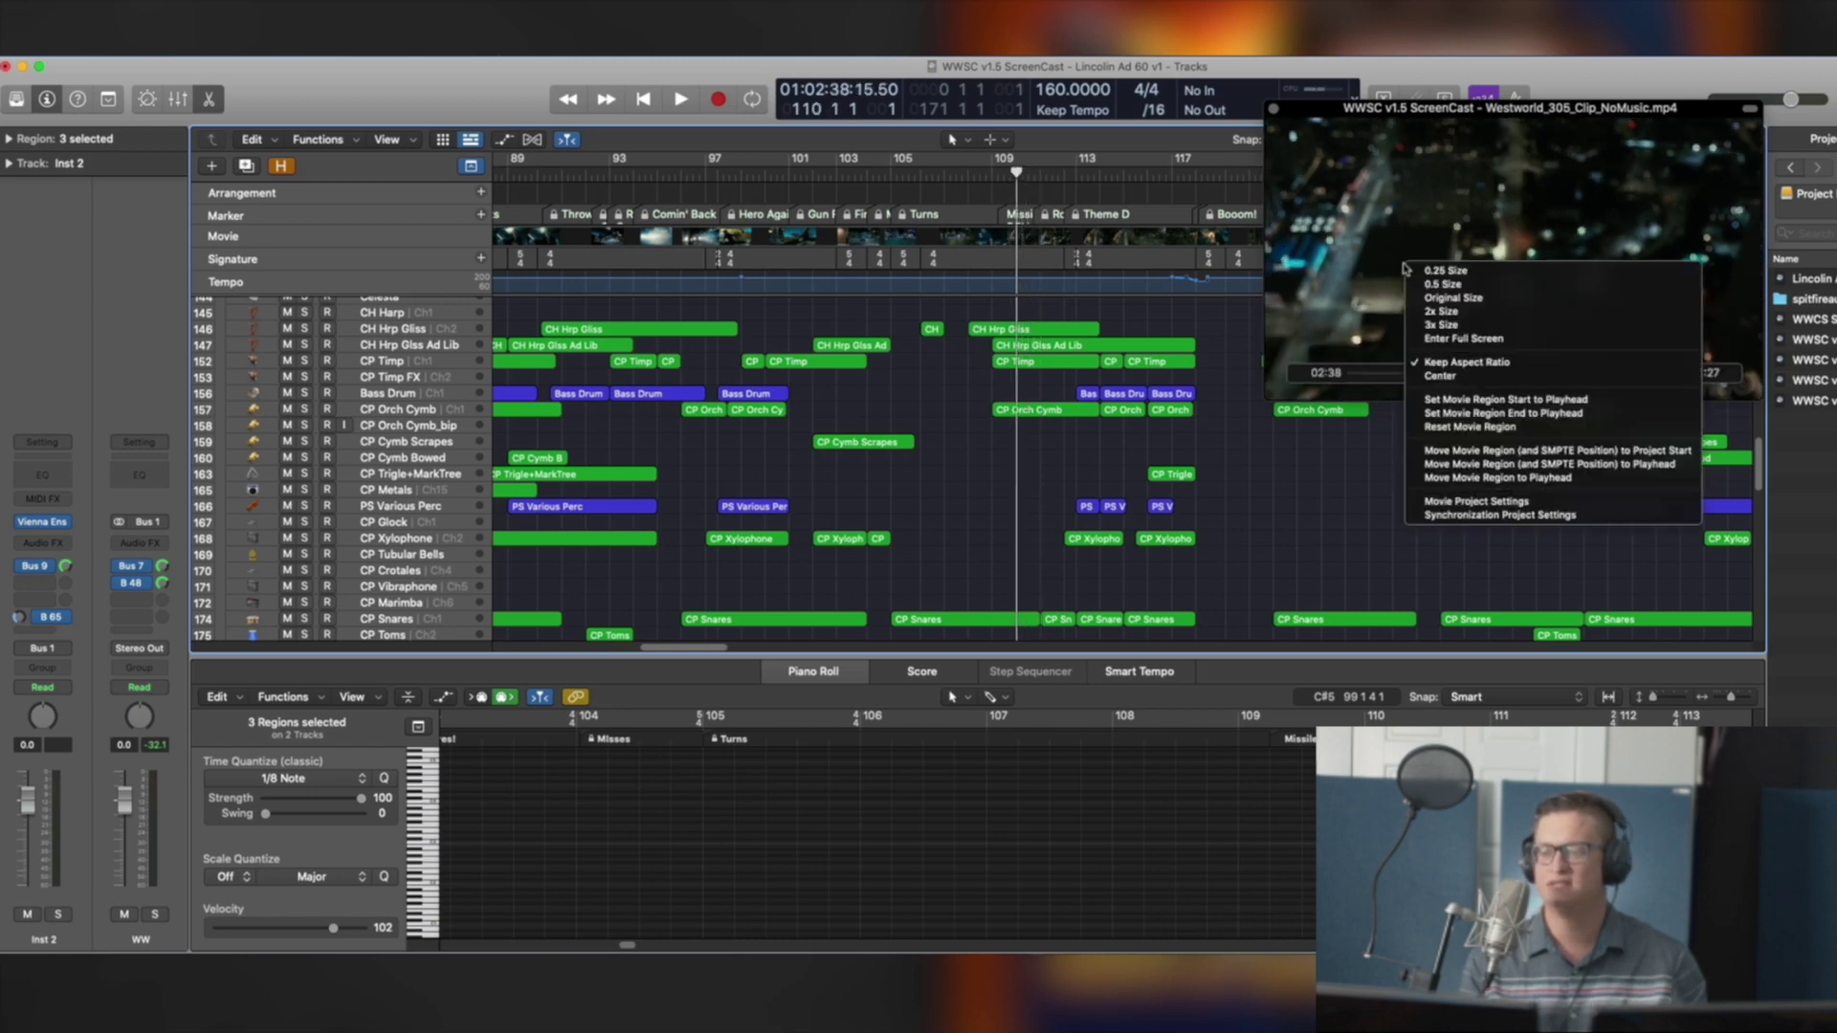
click(1493, 515)
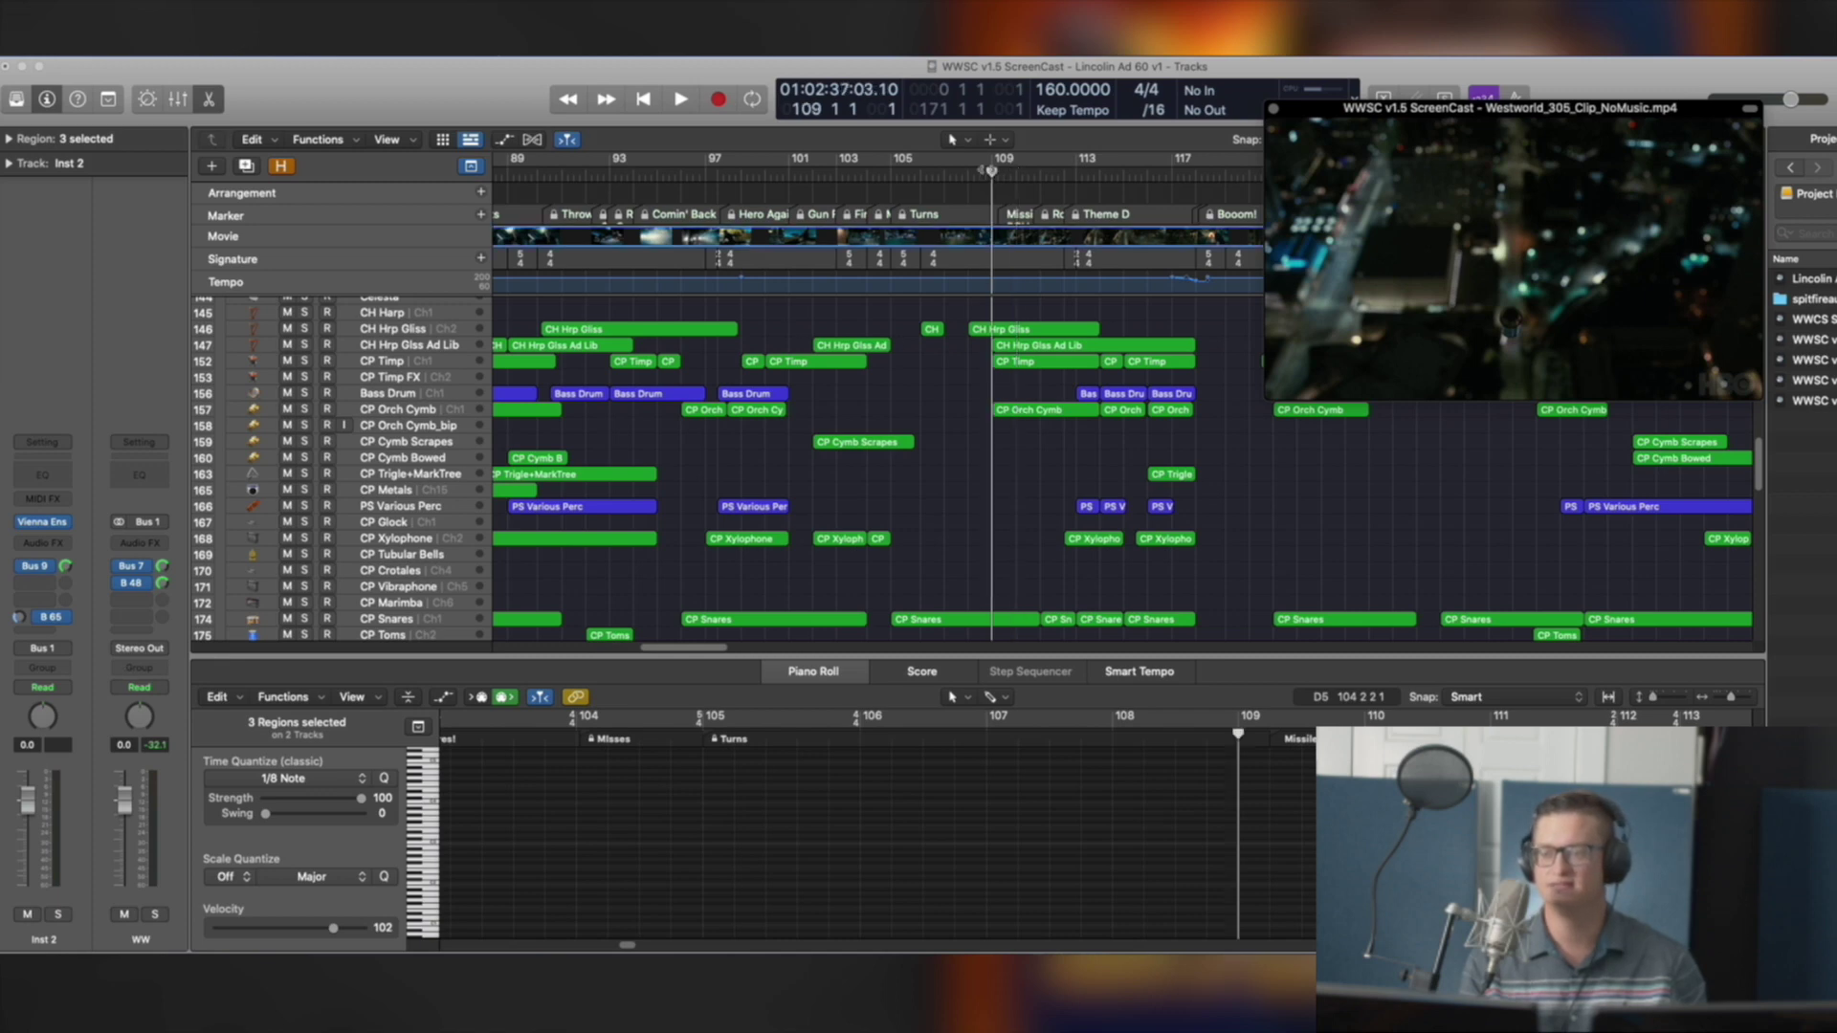
click(992, 171)
key(space)
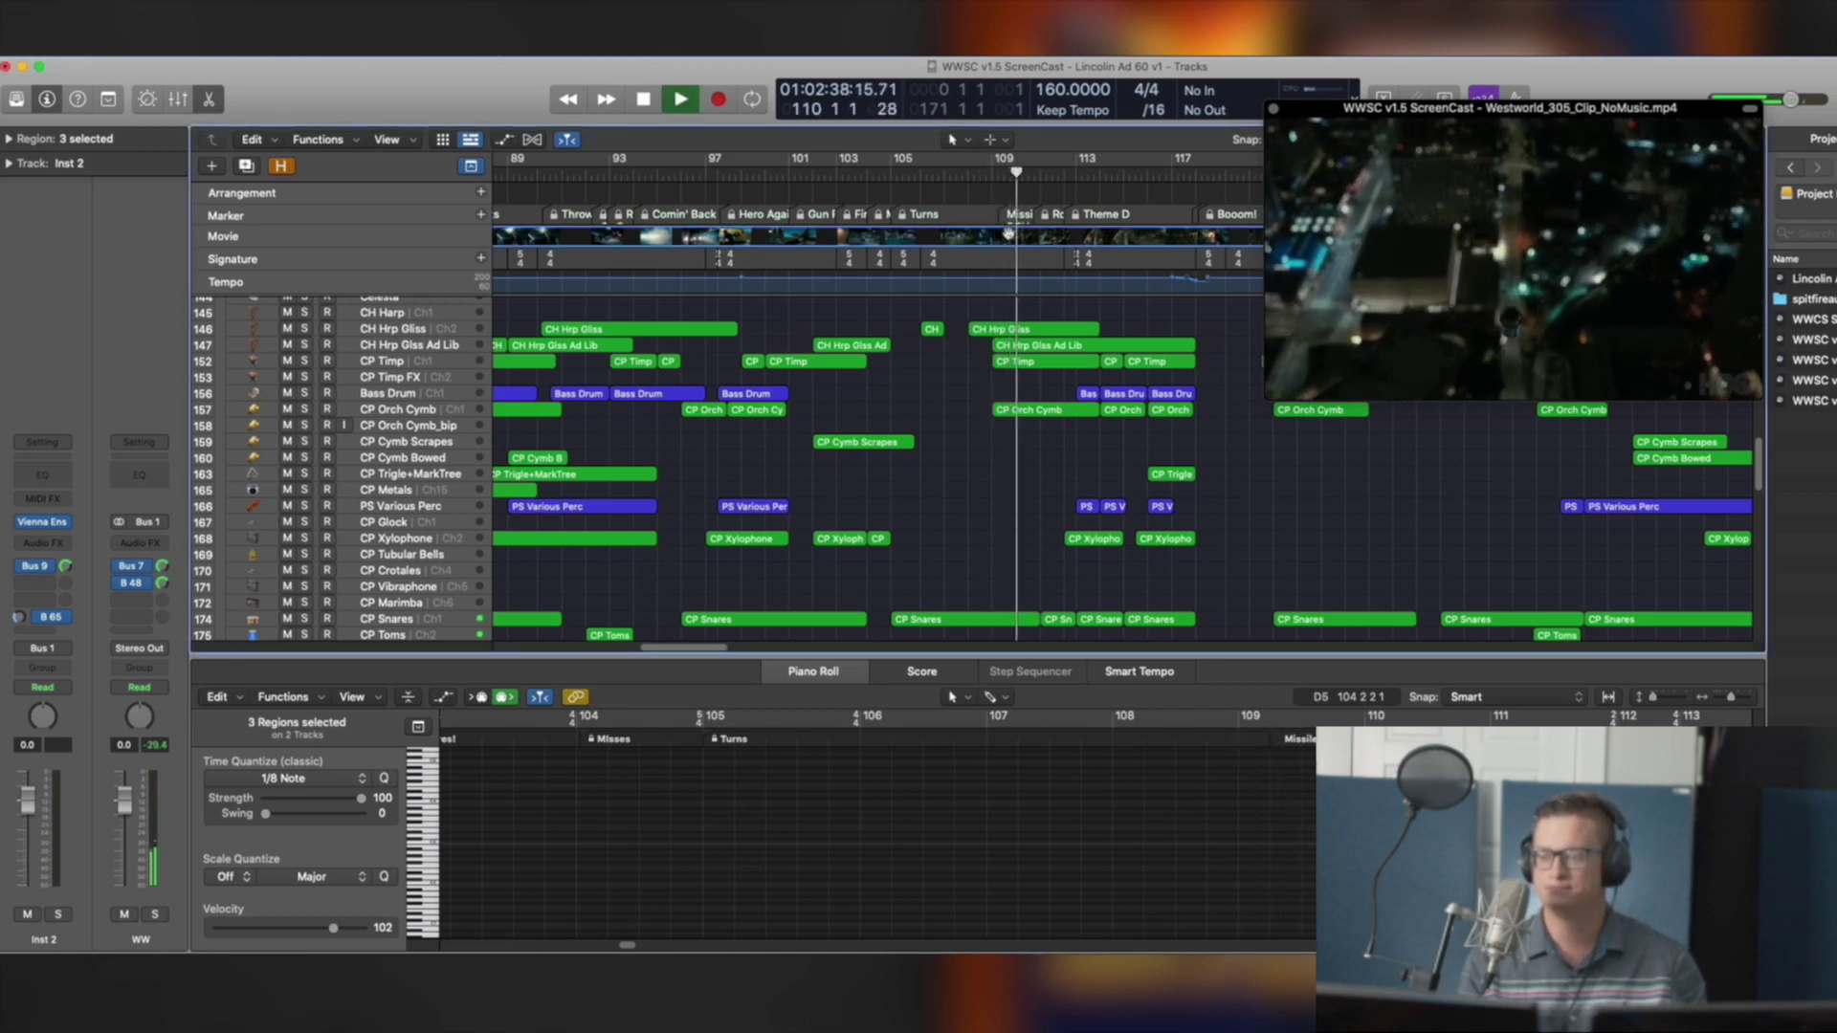
key(space)
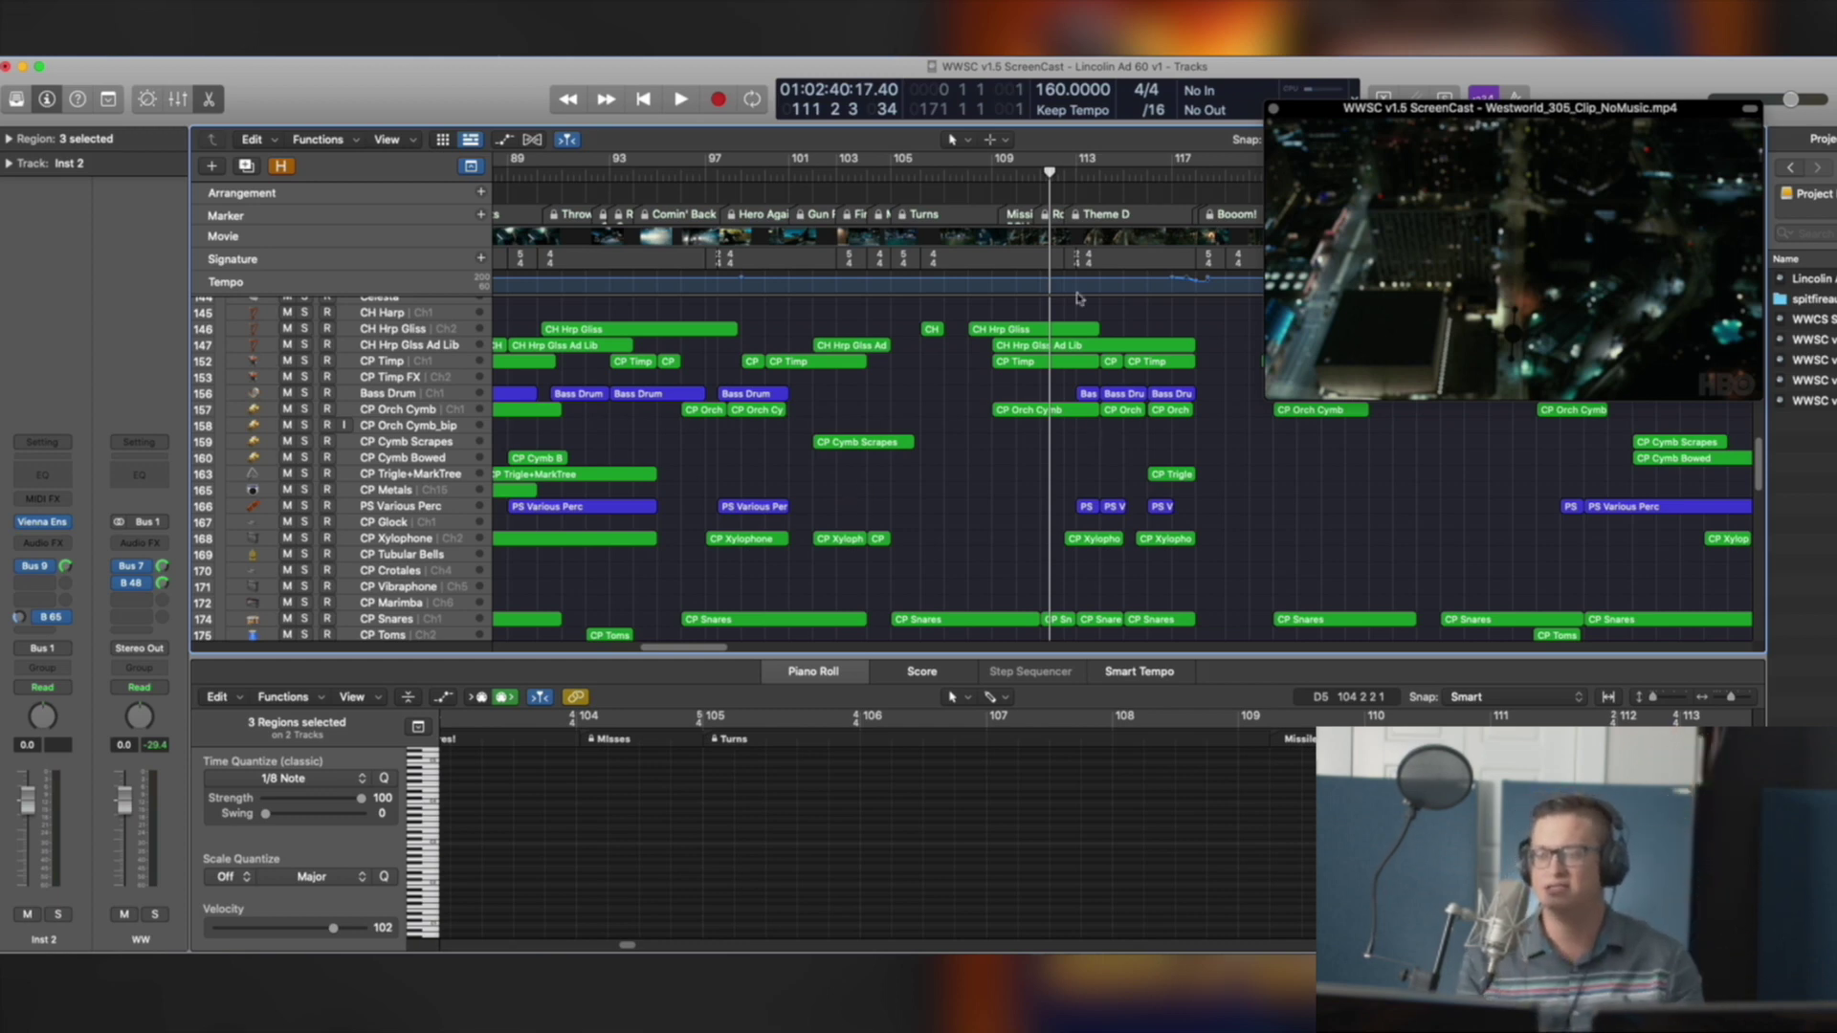
Select the first AS Vla Shrts region near bar 105 together with the AS Bass Pizz region and turn on solo
key(alt+comma)
key(alt+comma)
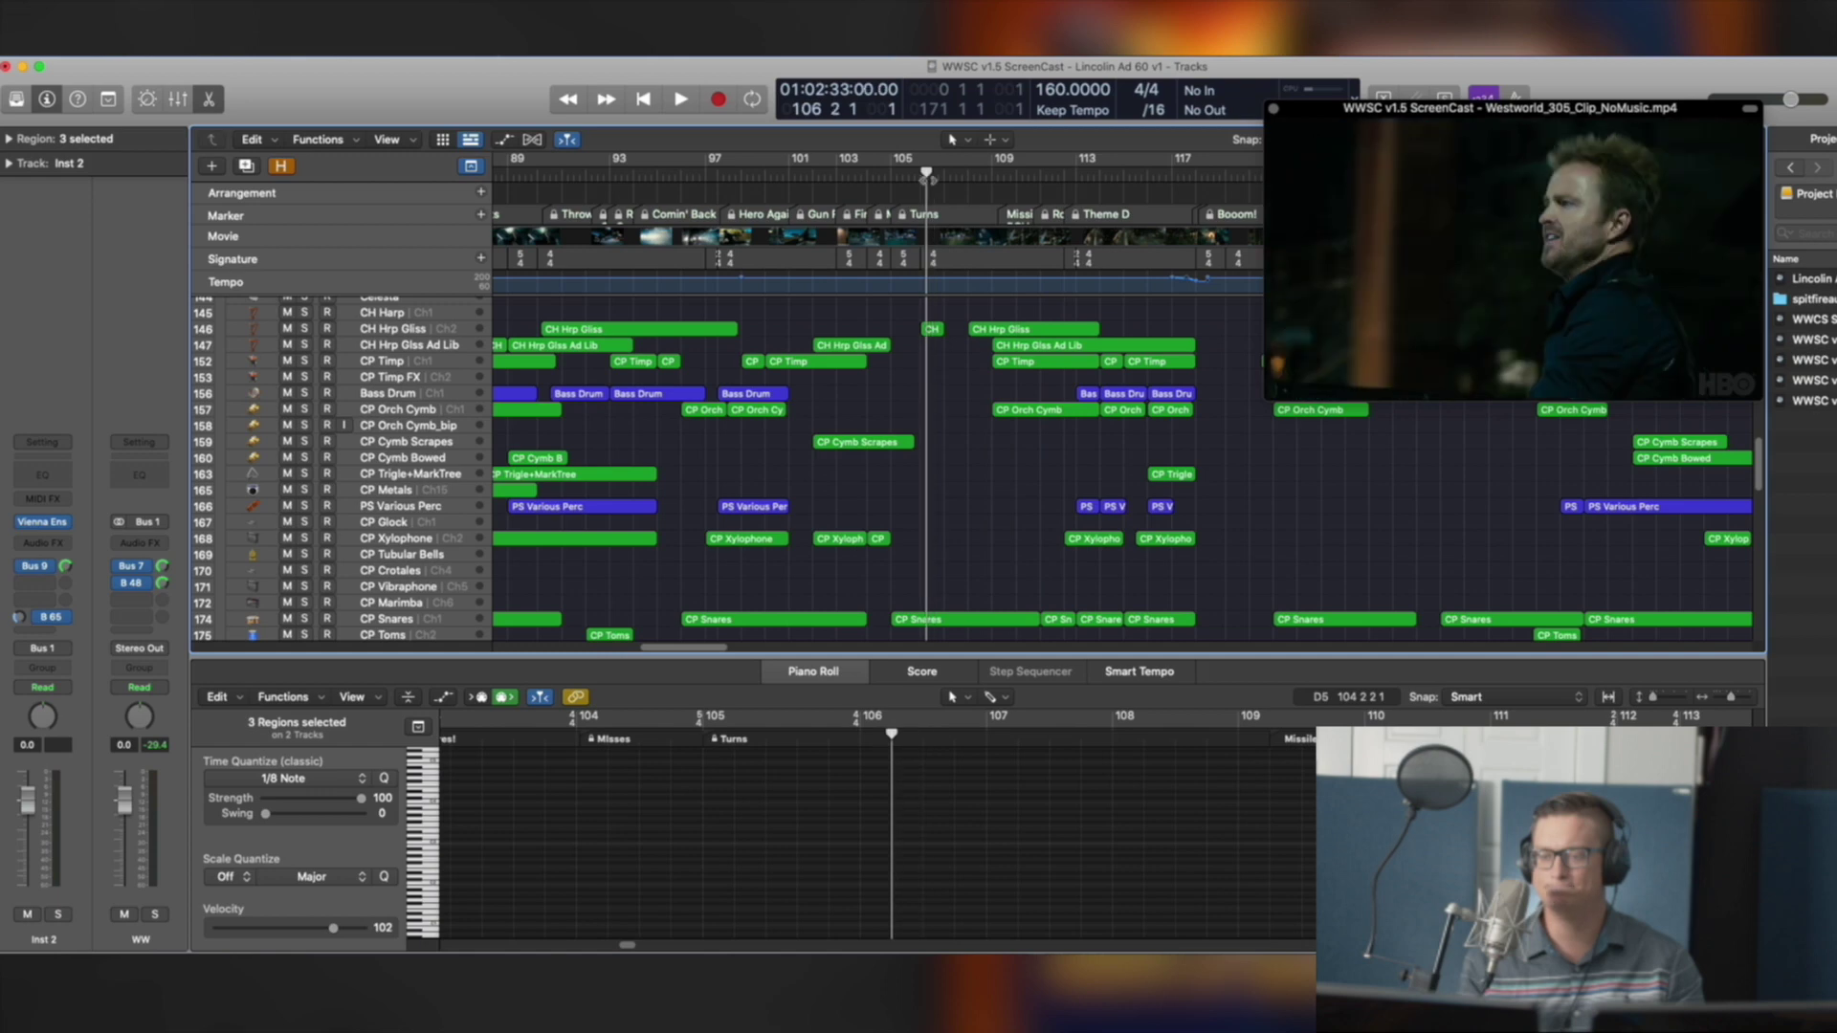
scroll(965, 481, down, 10)
scroll(965, 481, down, 8)
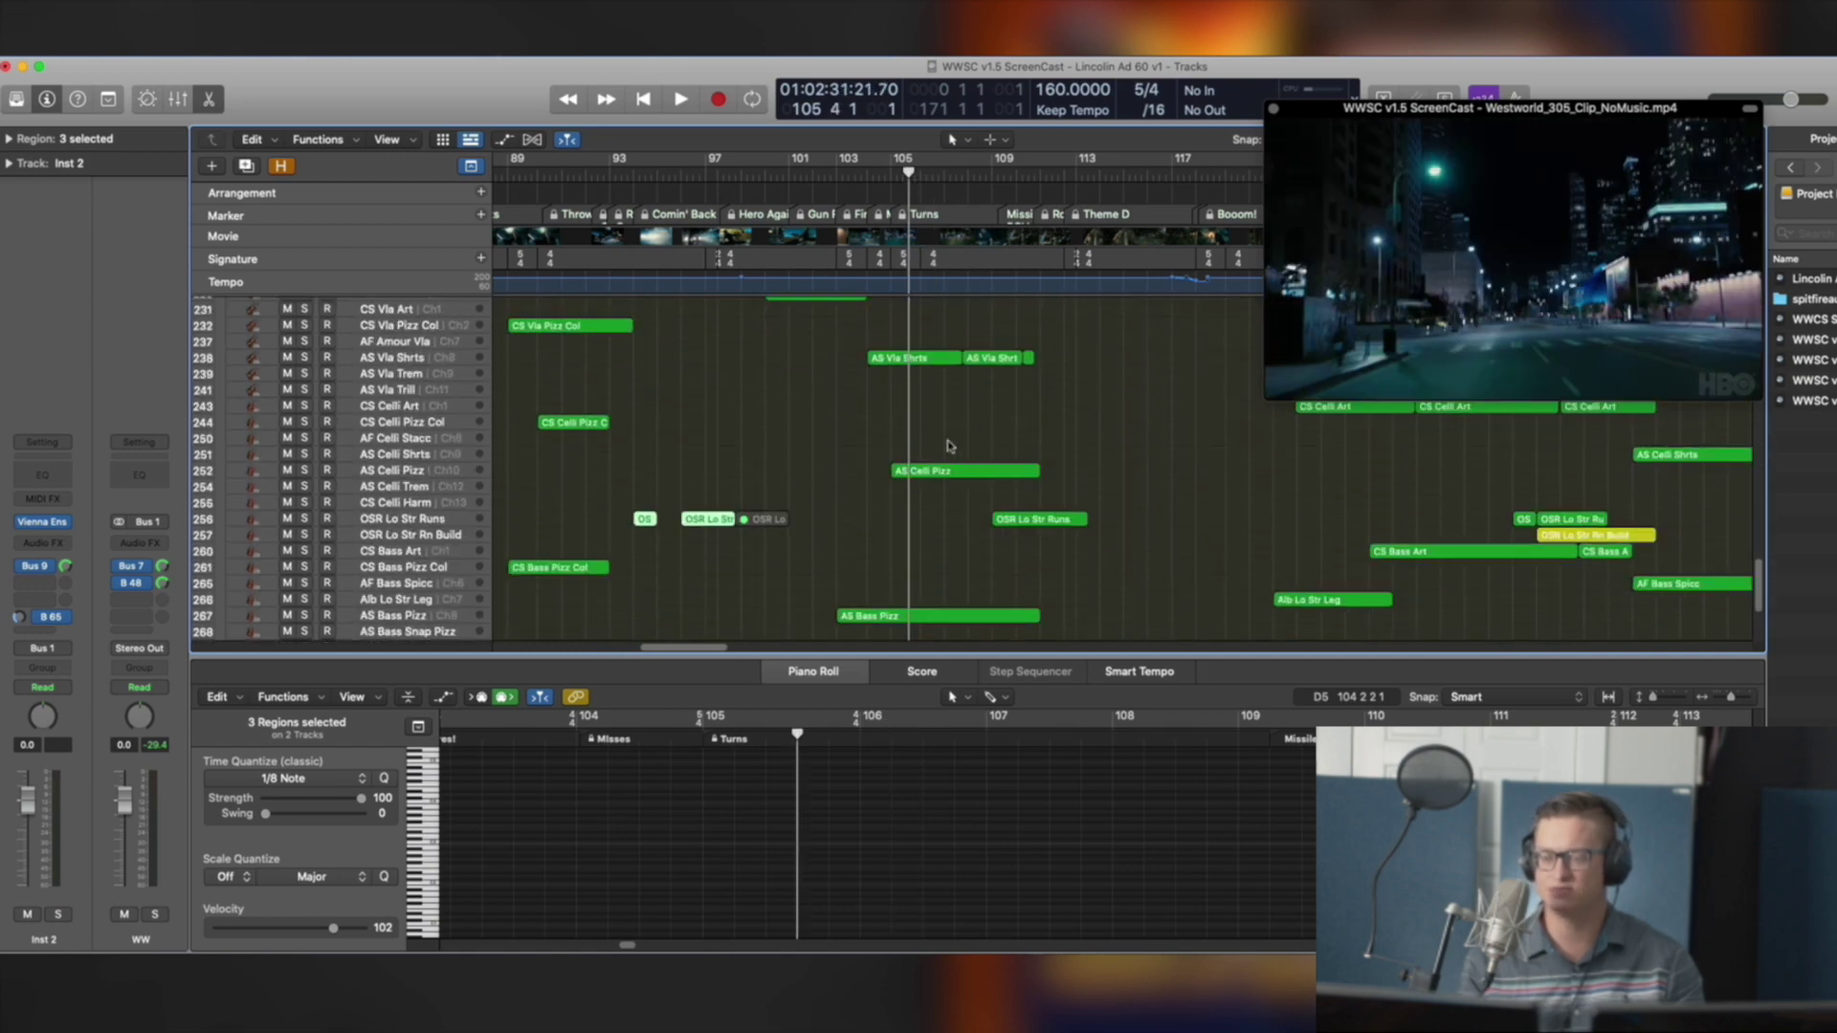
drag(835, 409, 965, 308)
scroll(923, 400, down, 3)
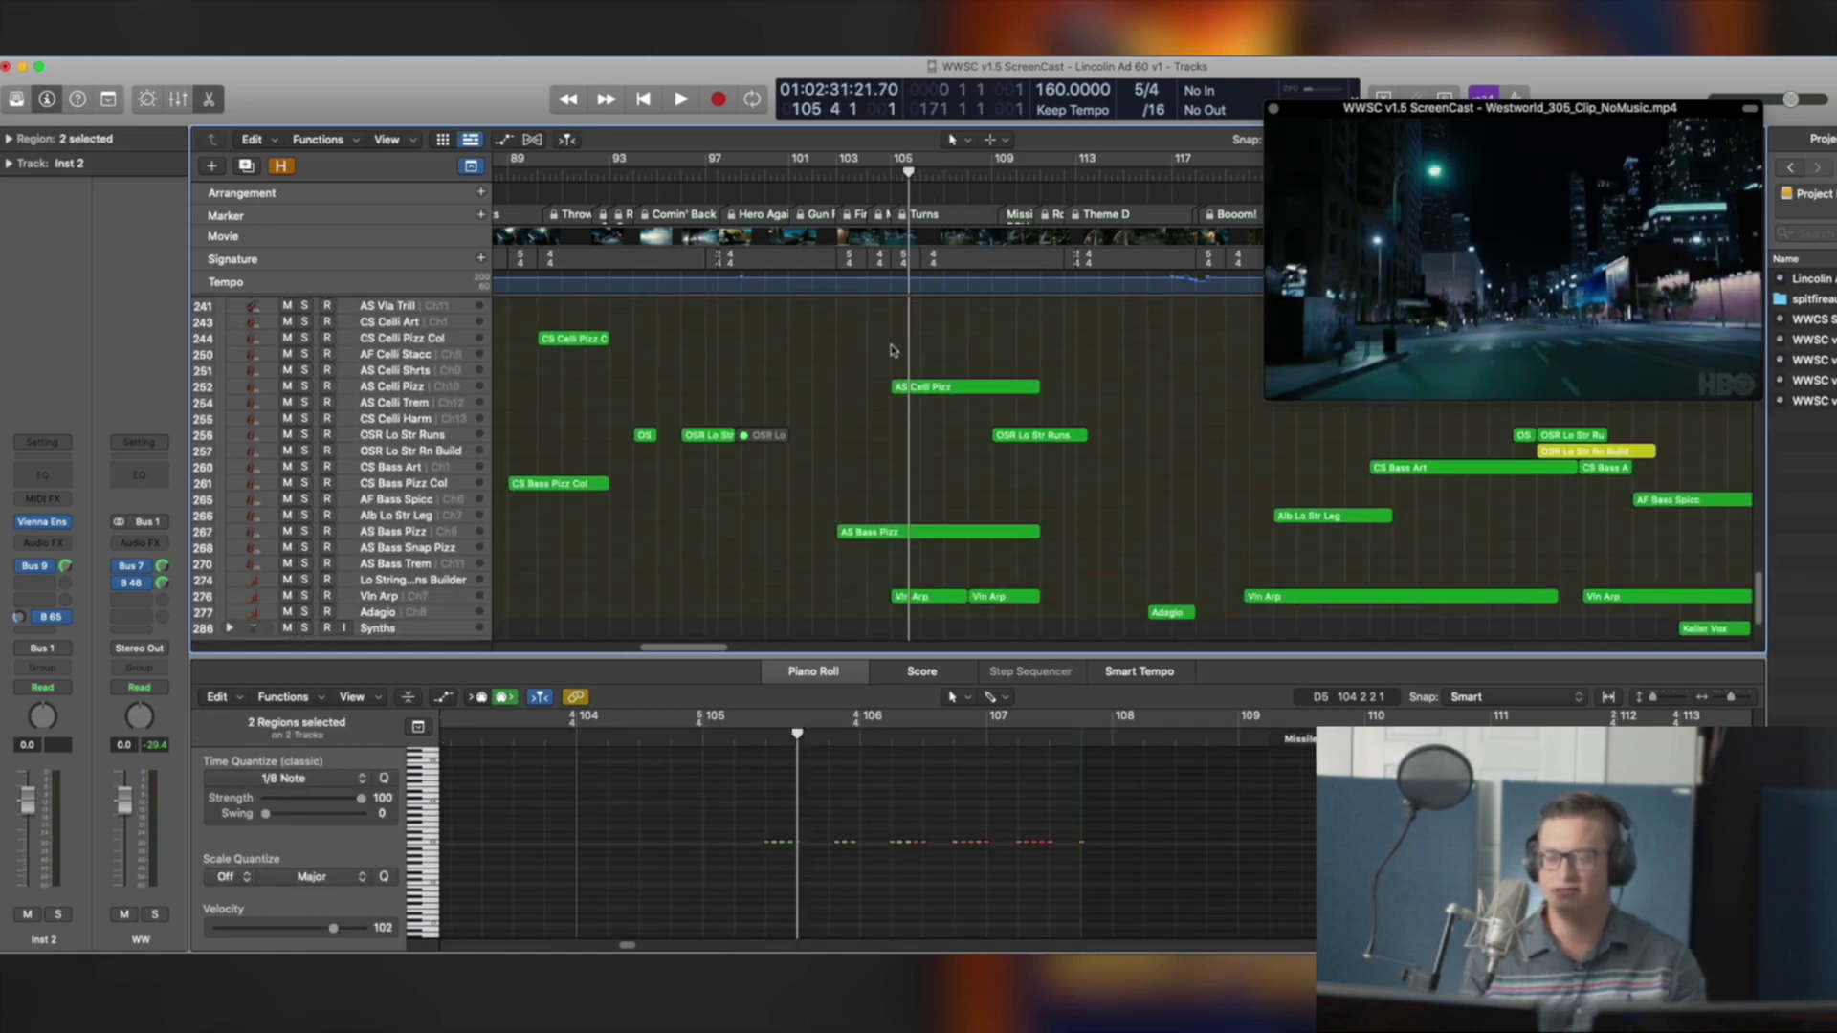
click(921, 386)
scroll(920, 337, up, 2)
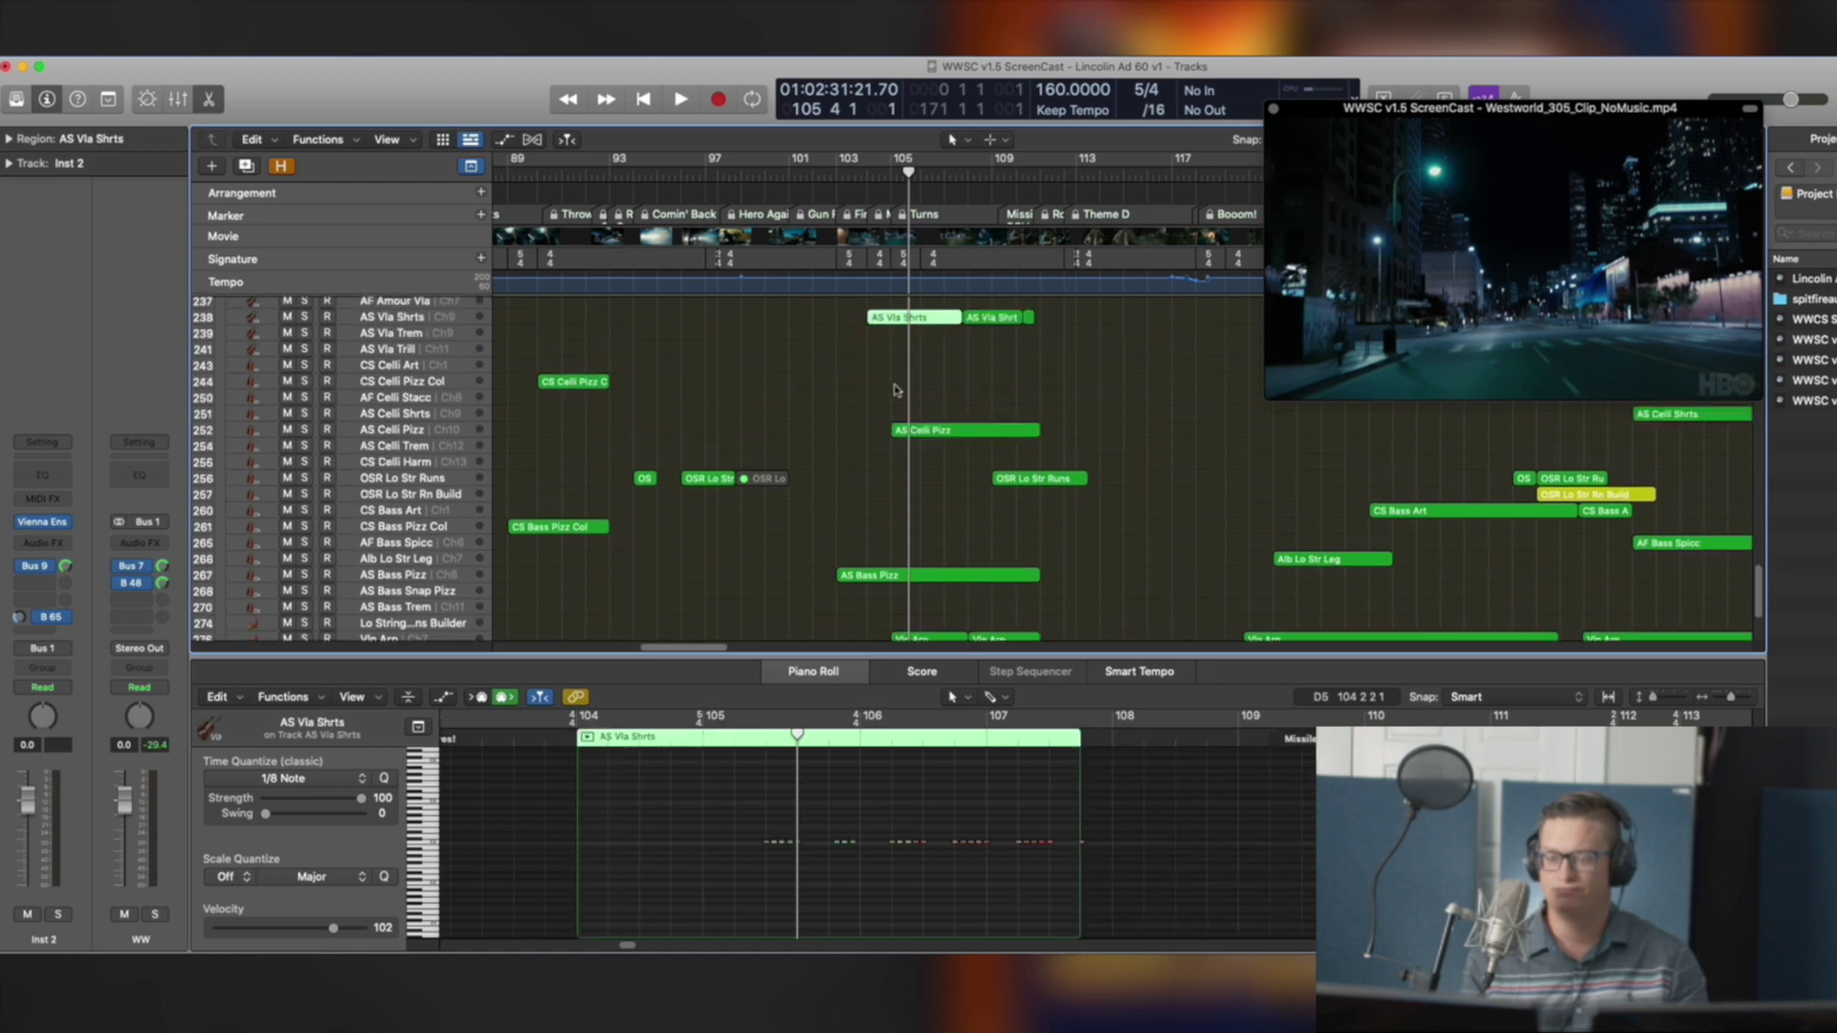
scroll(861, 378, down, 4)
shift+drag(850, 455, 888, 514)
key(ctrl+s)
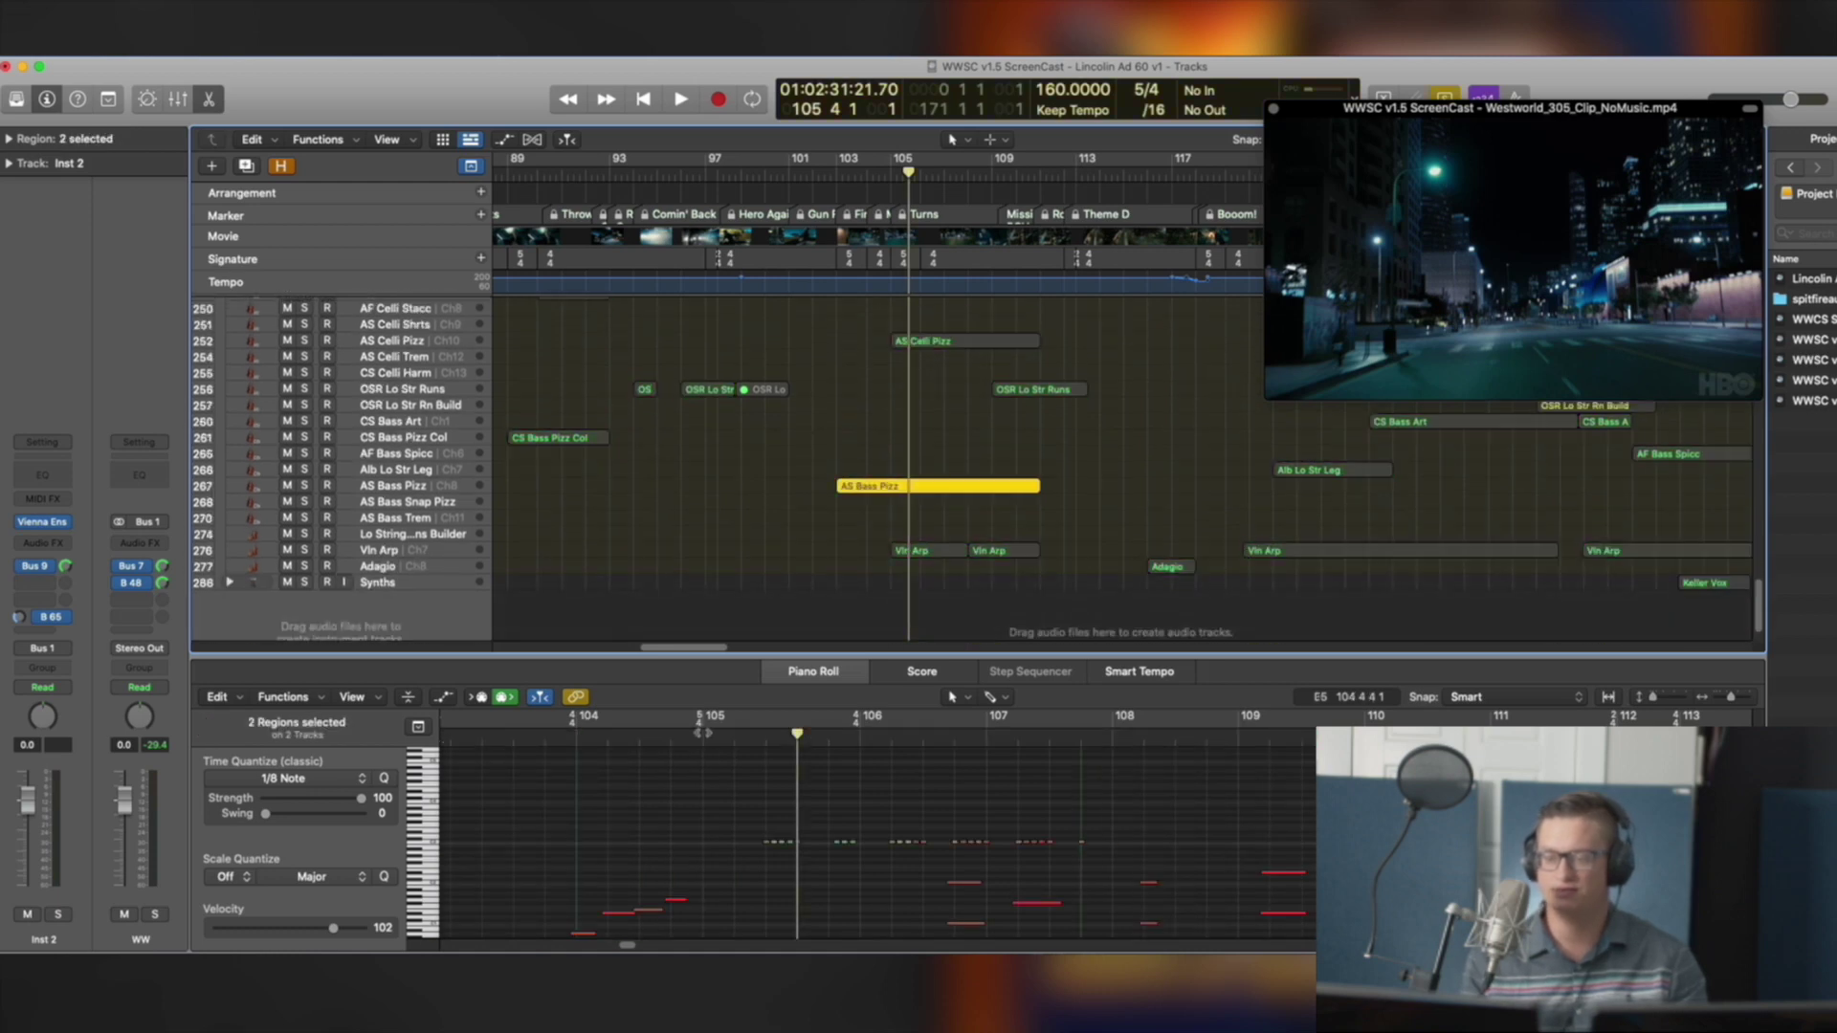
Select the two Vln Arp and two AS Vla Shrts regions after bar 104 and audition them soloed from bar 105
click(705, 733)
drag(917, 526, 1004, 567)
scroll(946, 542, up, 5)
shift+drag(918, 397, 1004, 360)
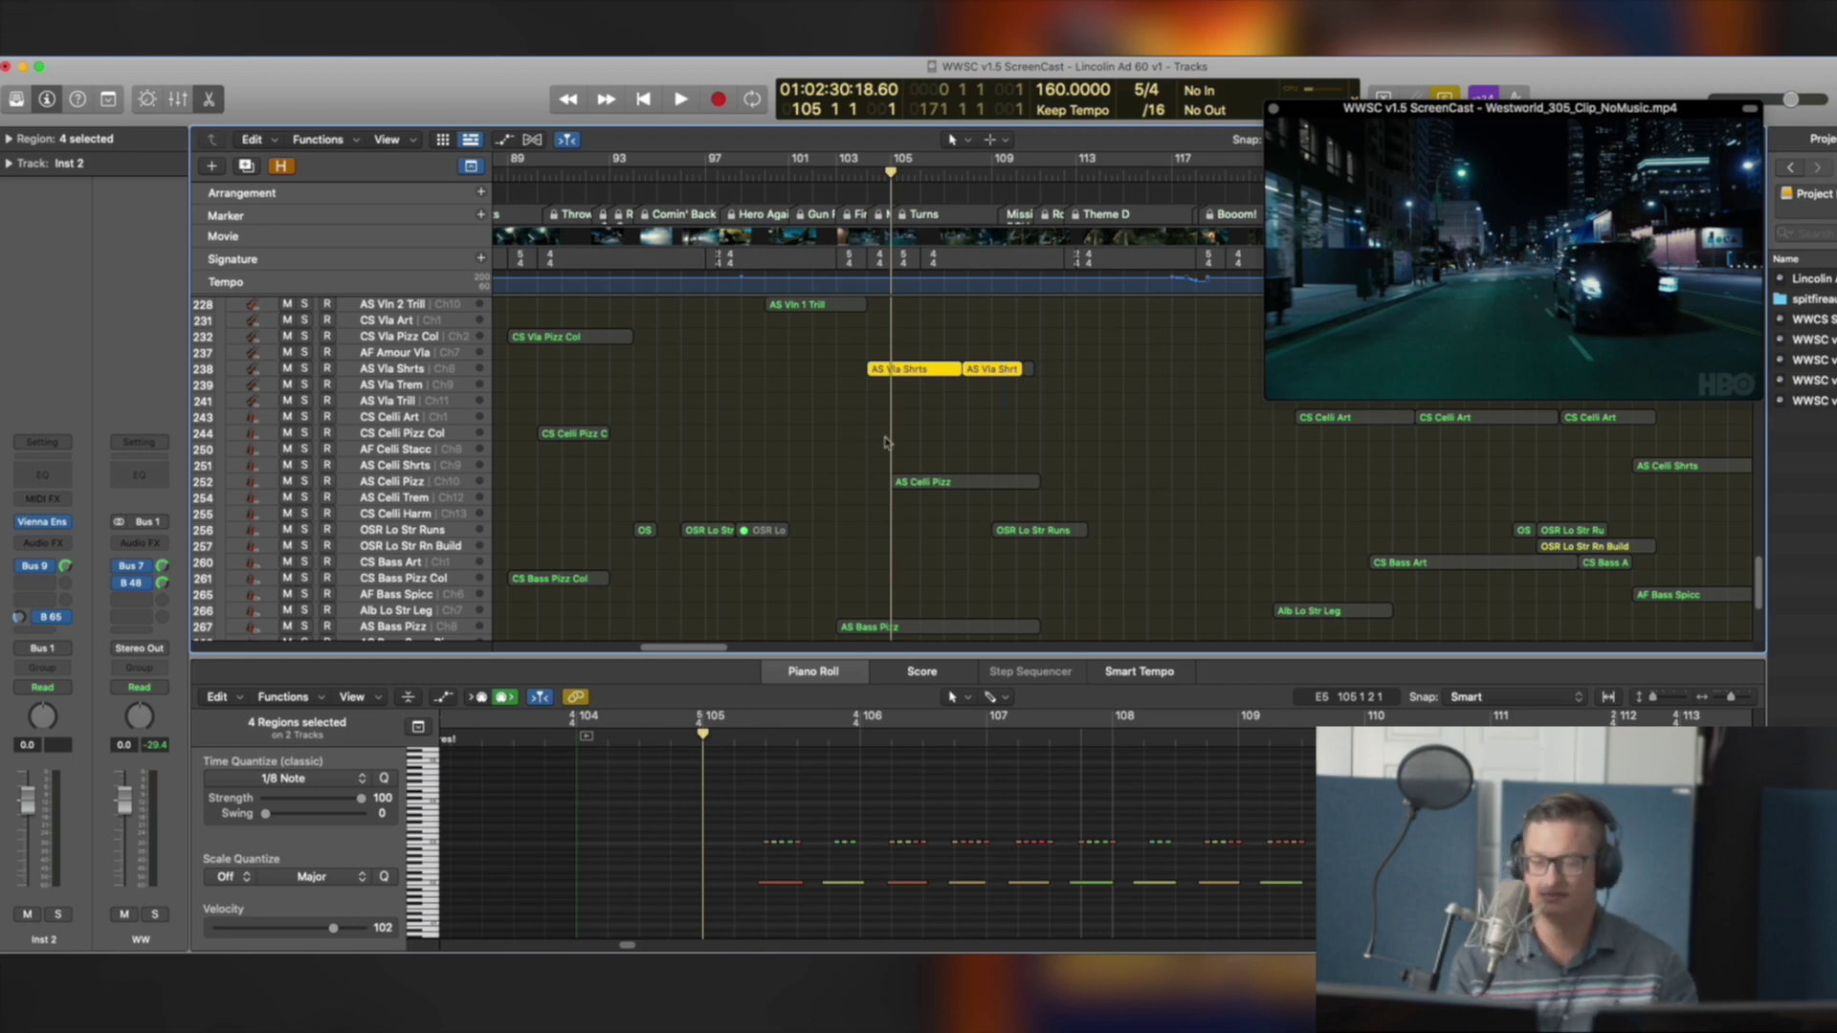
key(space)
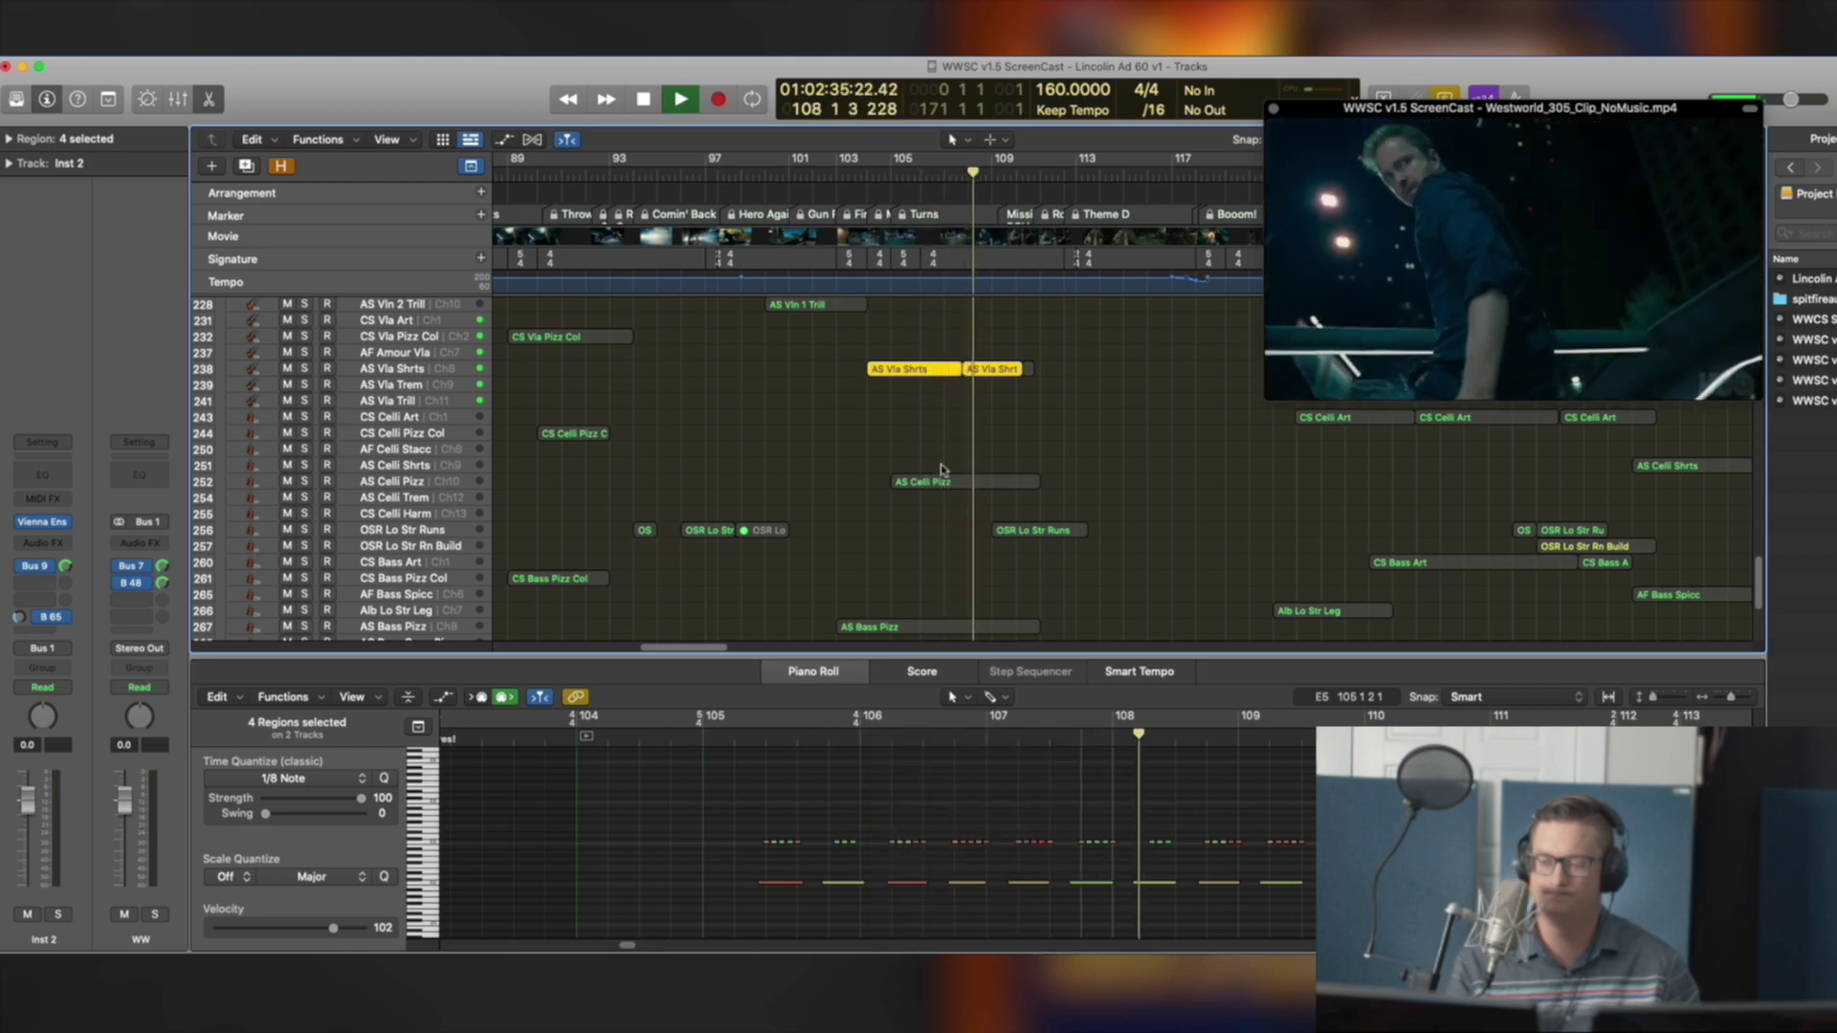
key(space)
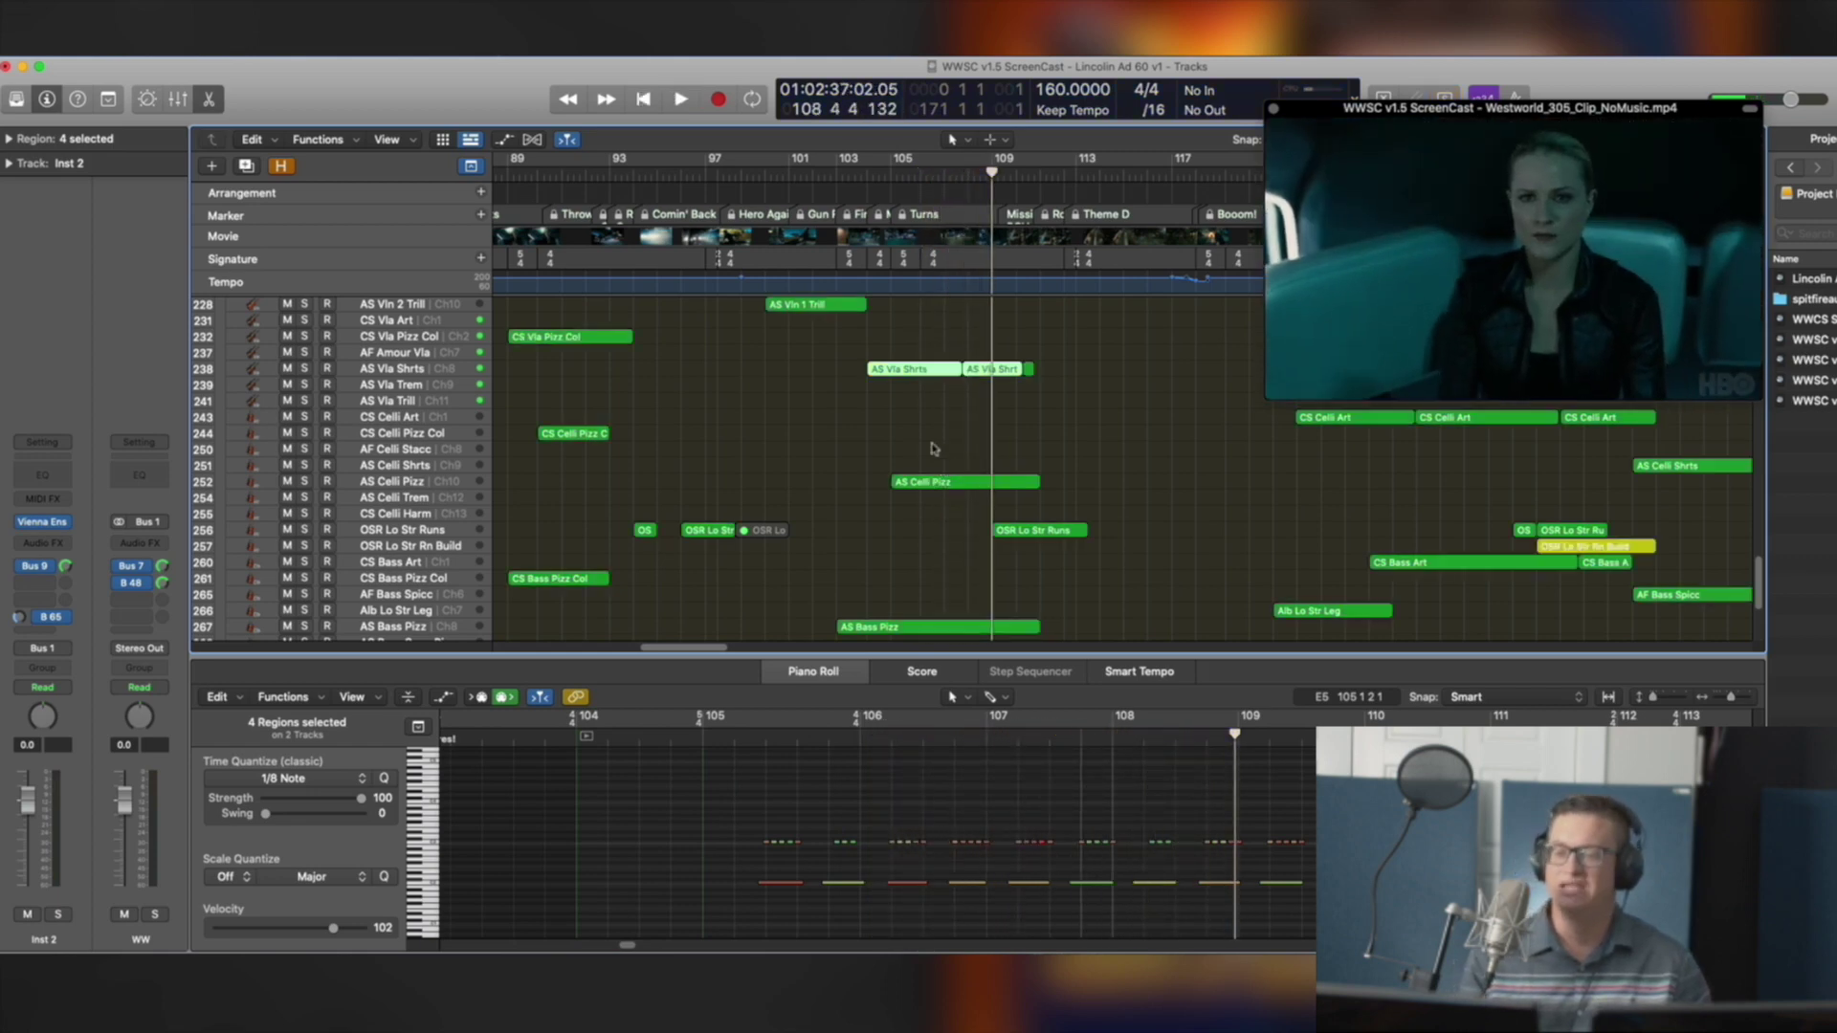
scroll(943, 402, up, 5)
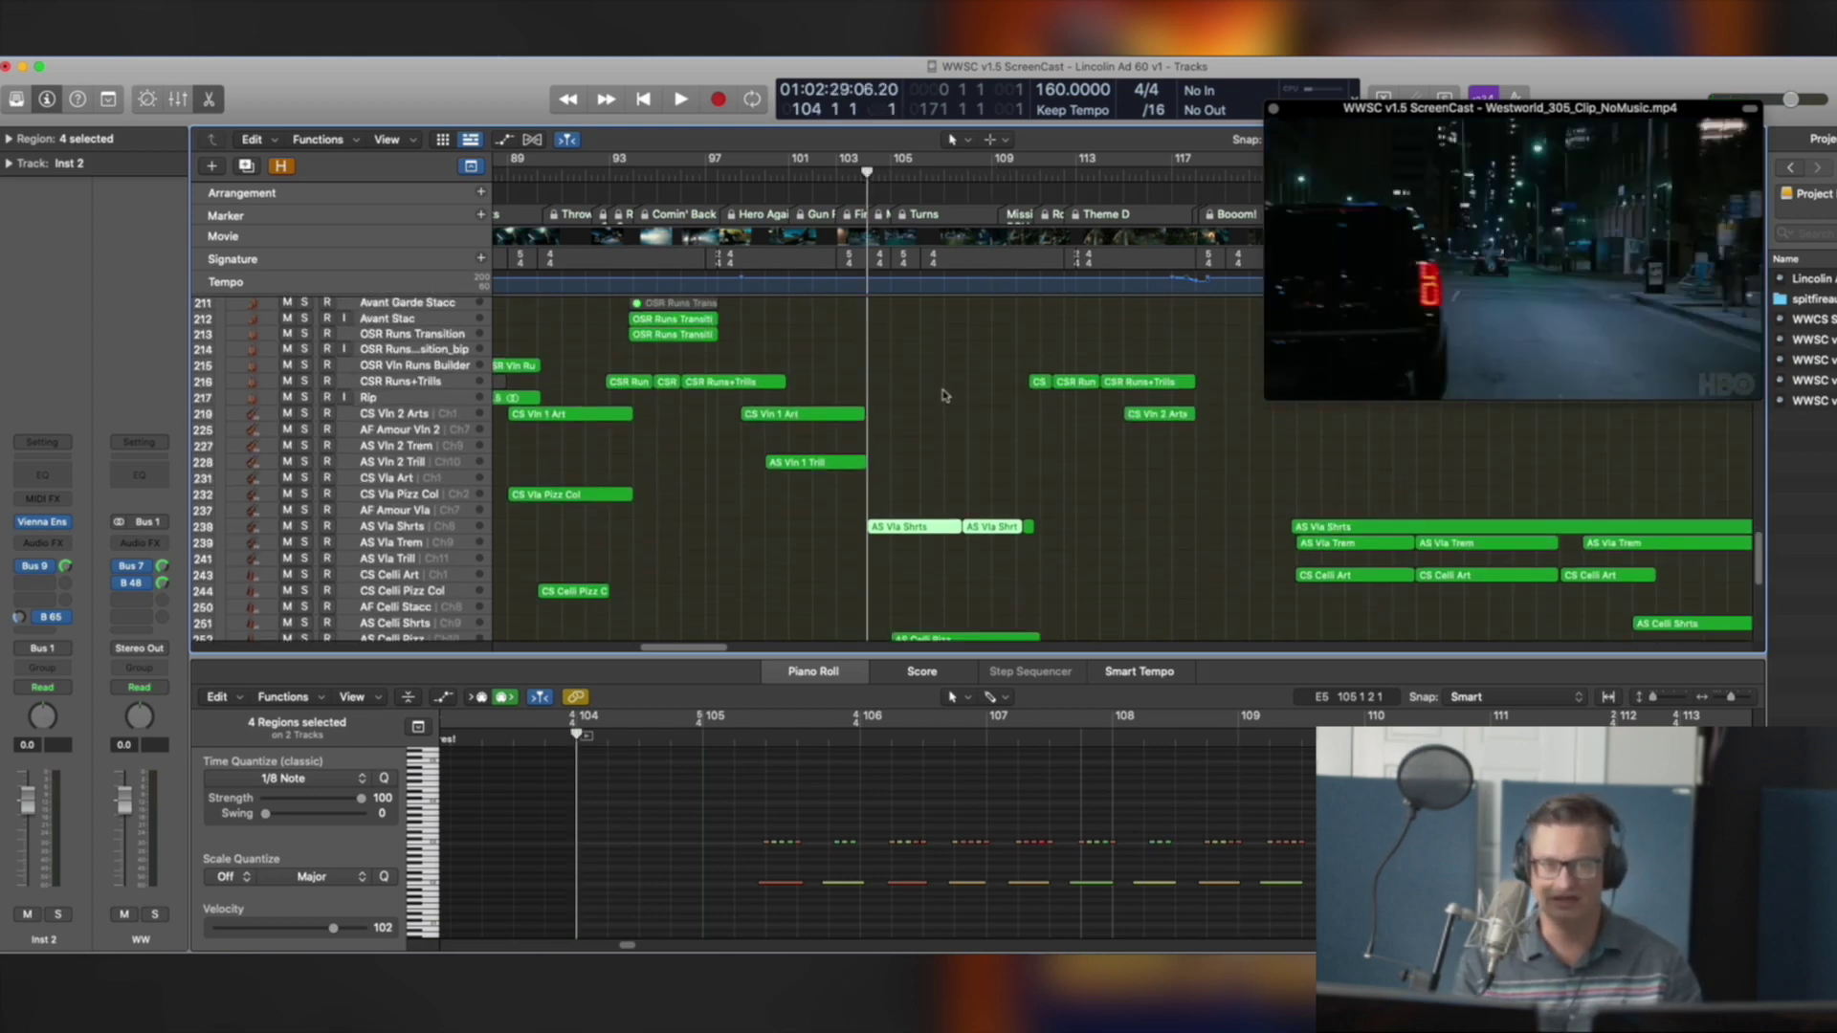
Play the full arrangement against picture from bar 104 to bar 107, and clear the string region selection
key(space)
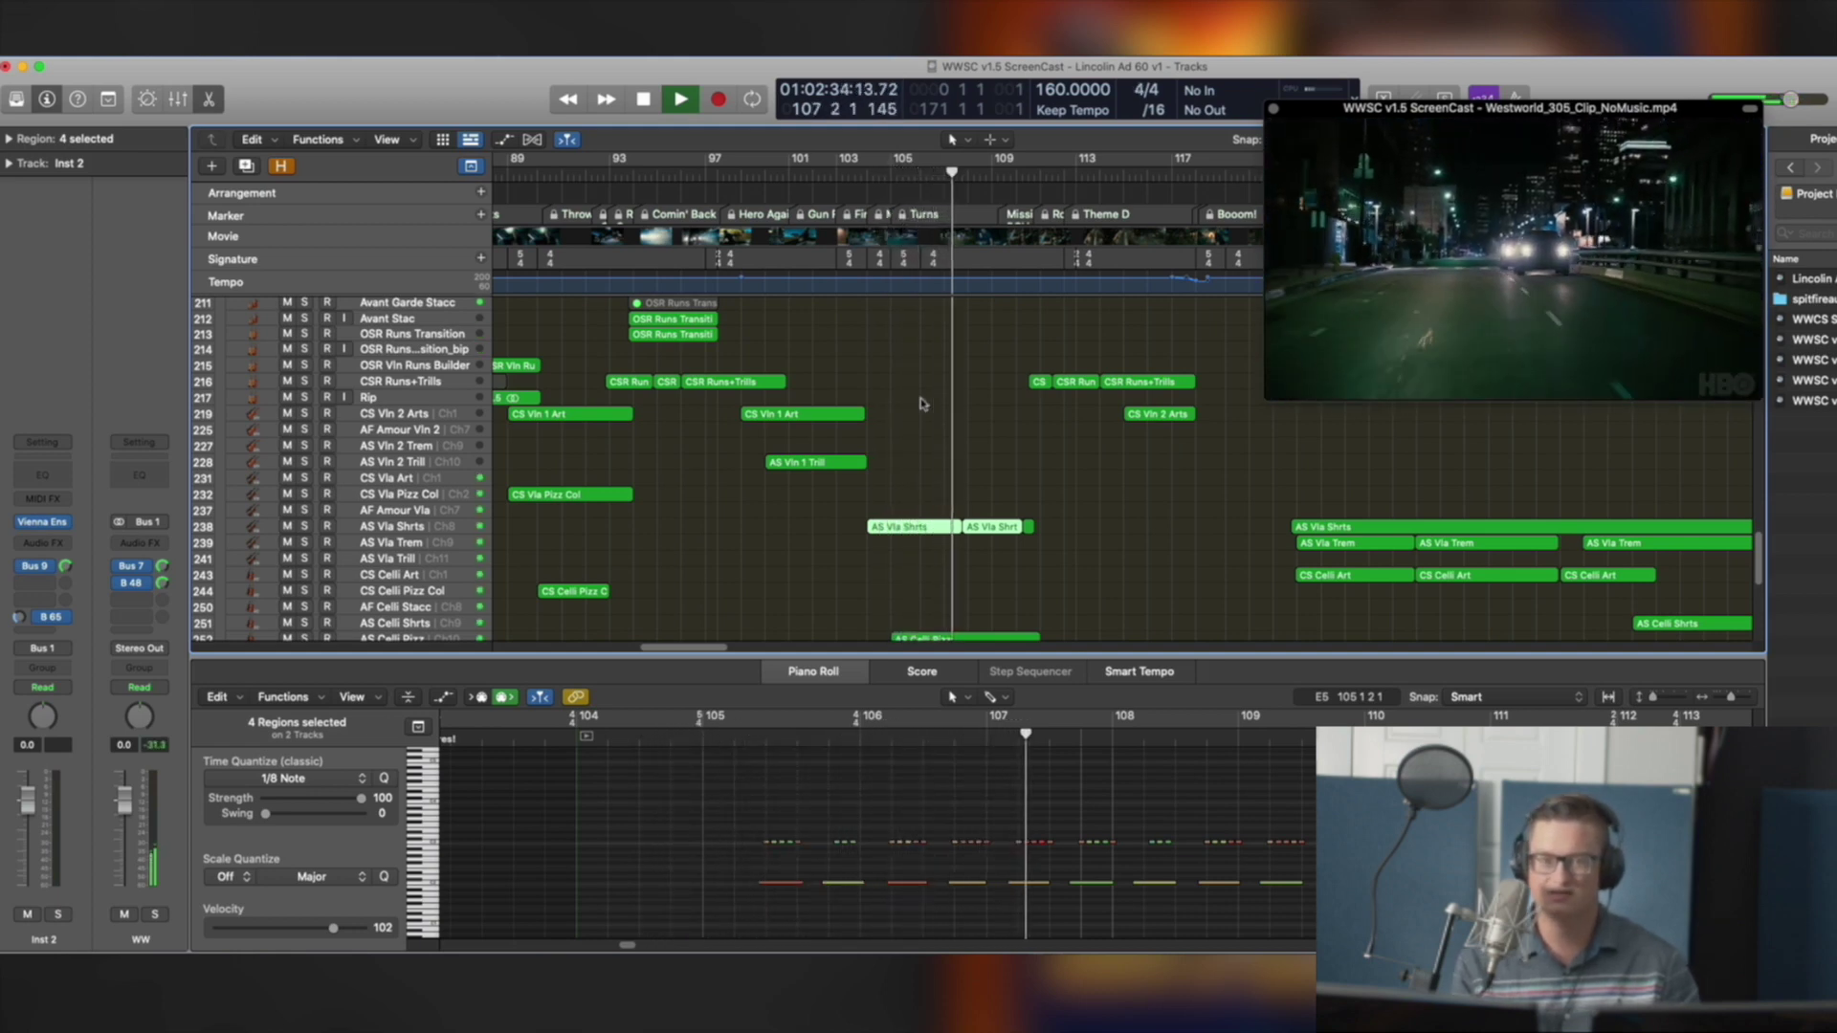
key(space)
click(964, 418)
scroll(966, 418, up, 3)
scroll(965, 419, down, 5)
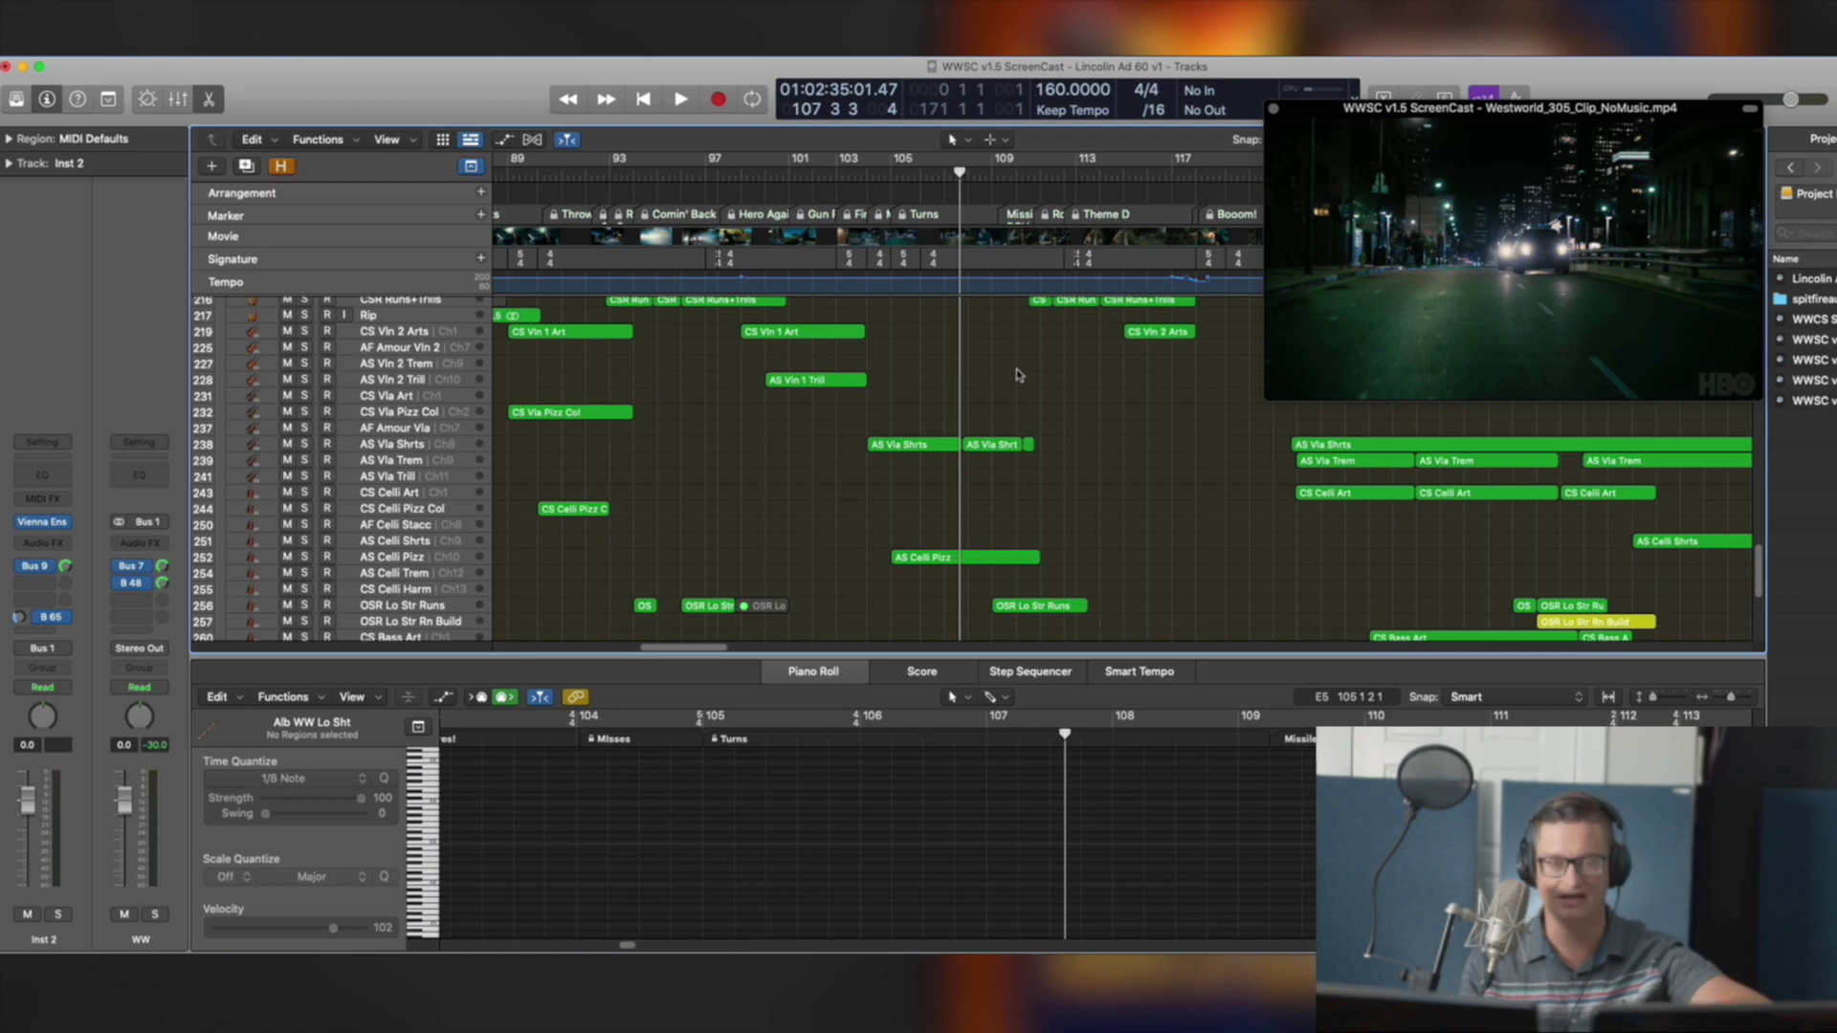
Play the arrangement against picture through the Theme D section up to bar 118, just before the Booom! marker
scroll(1018, 376, up, 5)
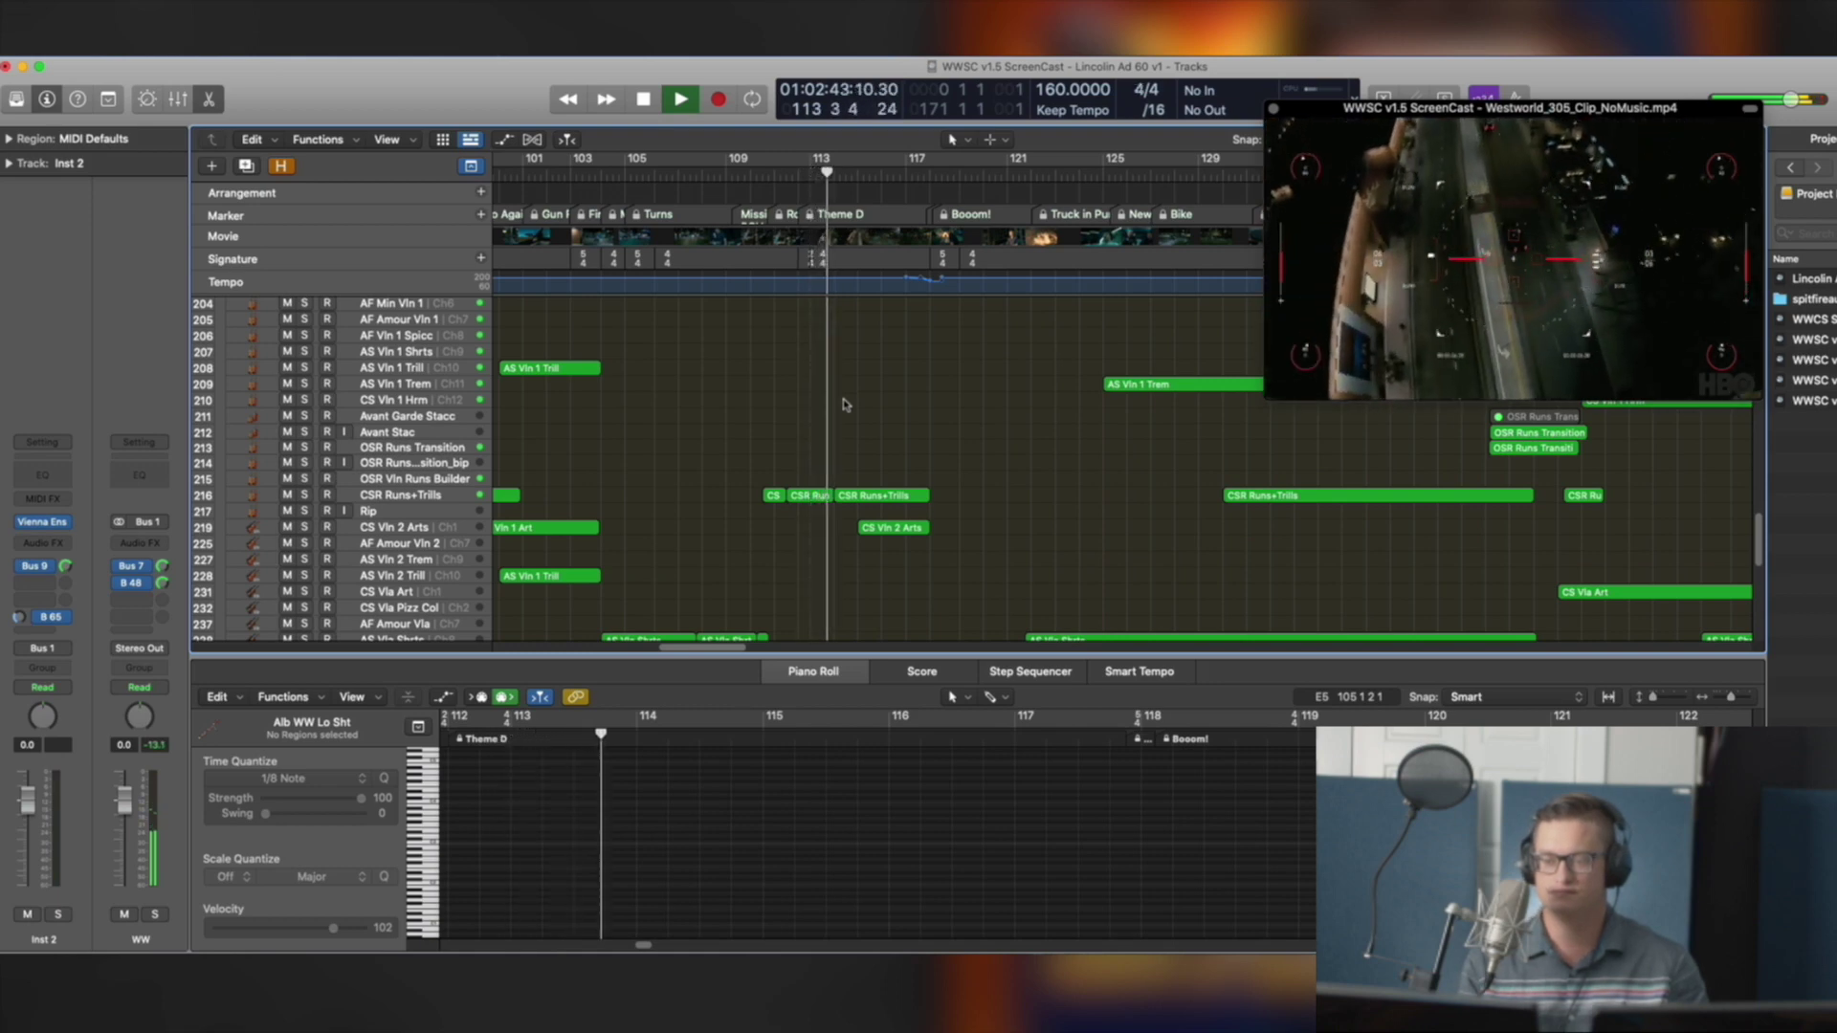
scroll(846, 404, up, 3)
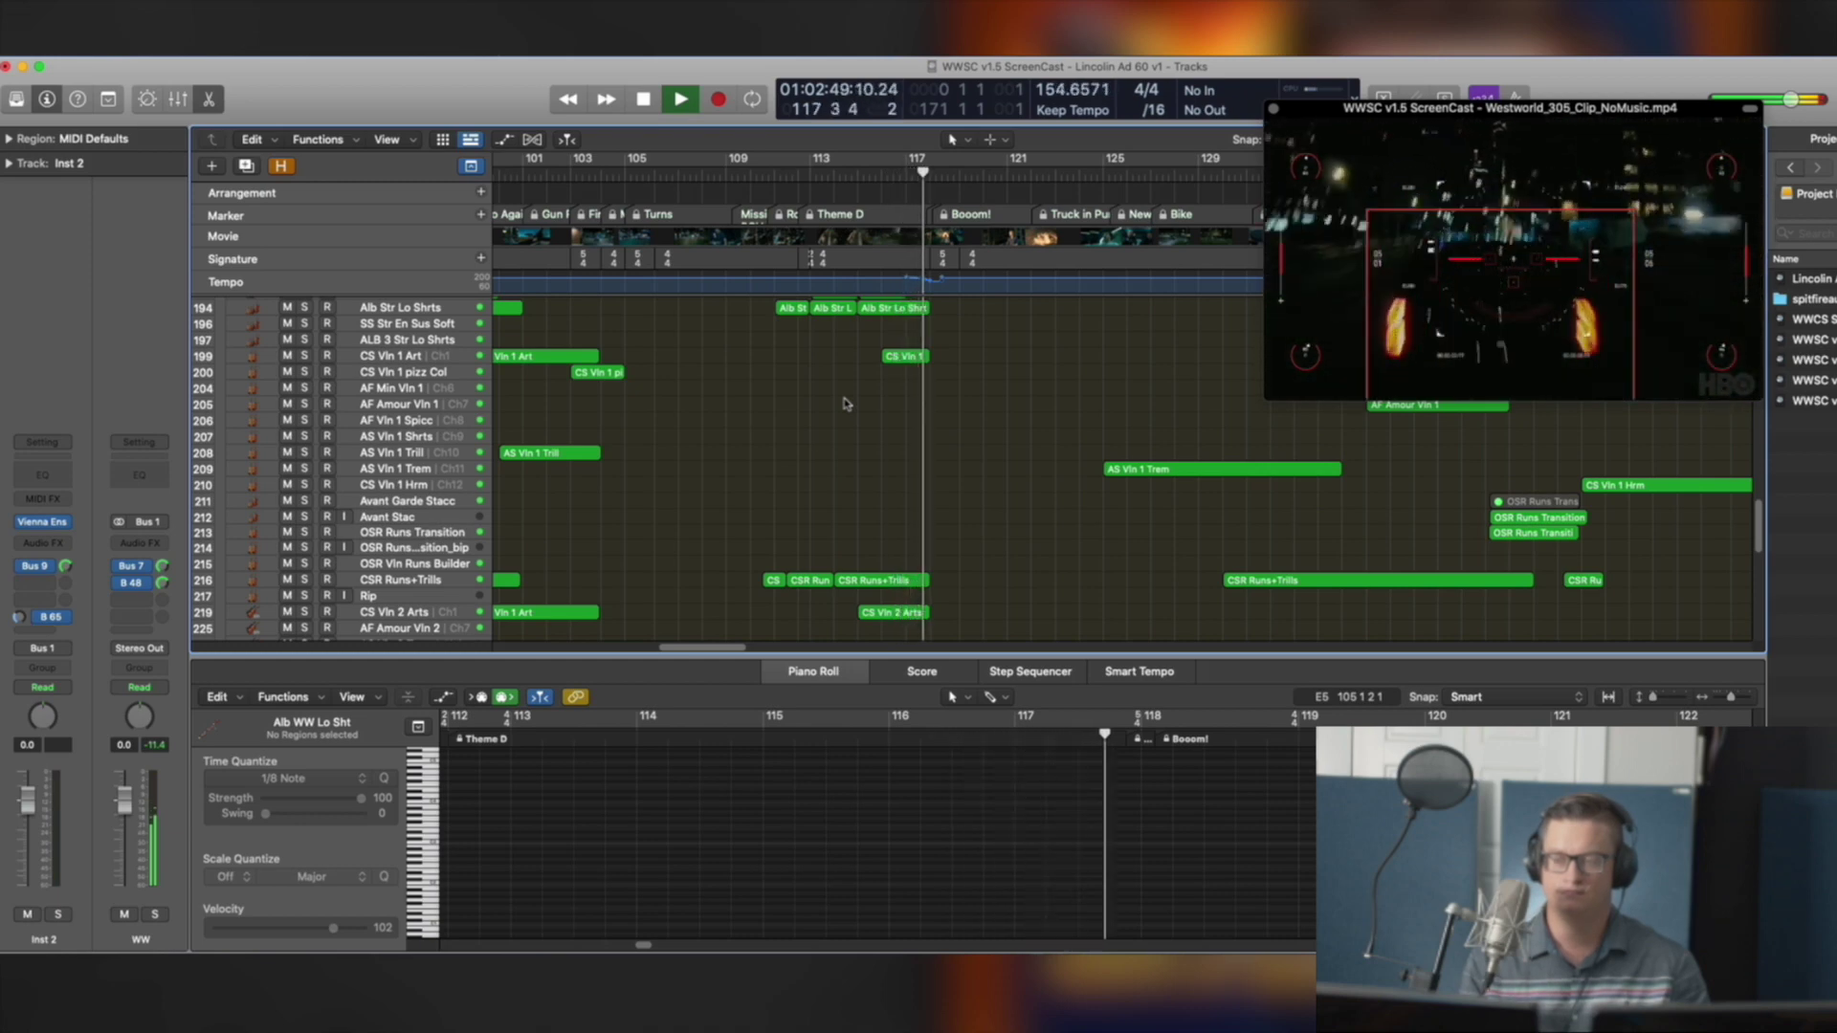
key(space)
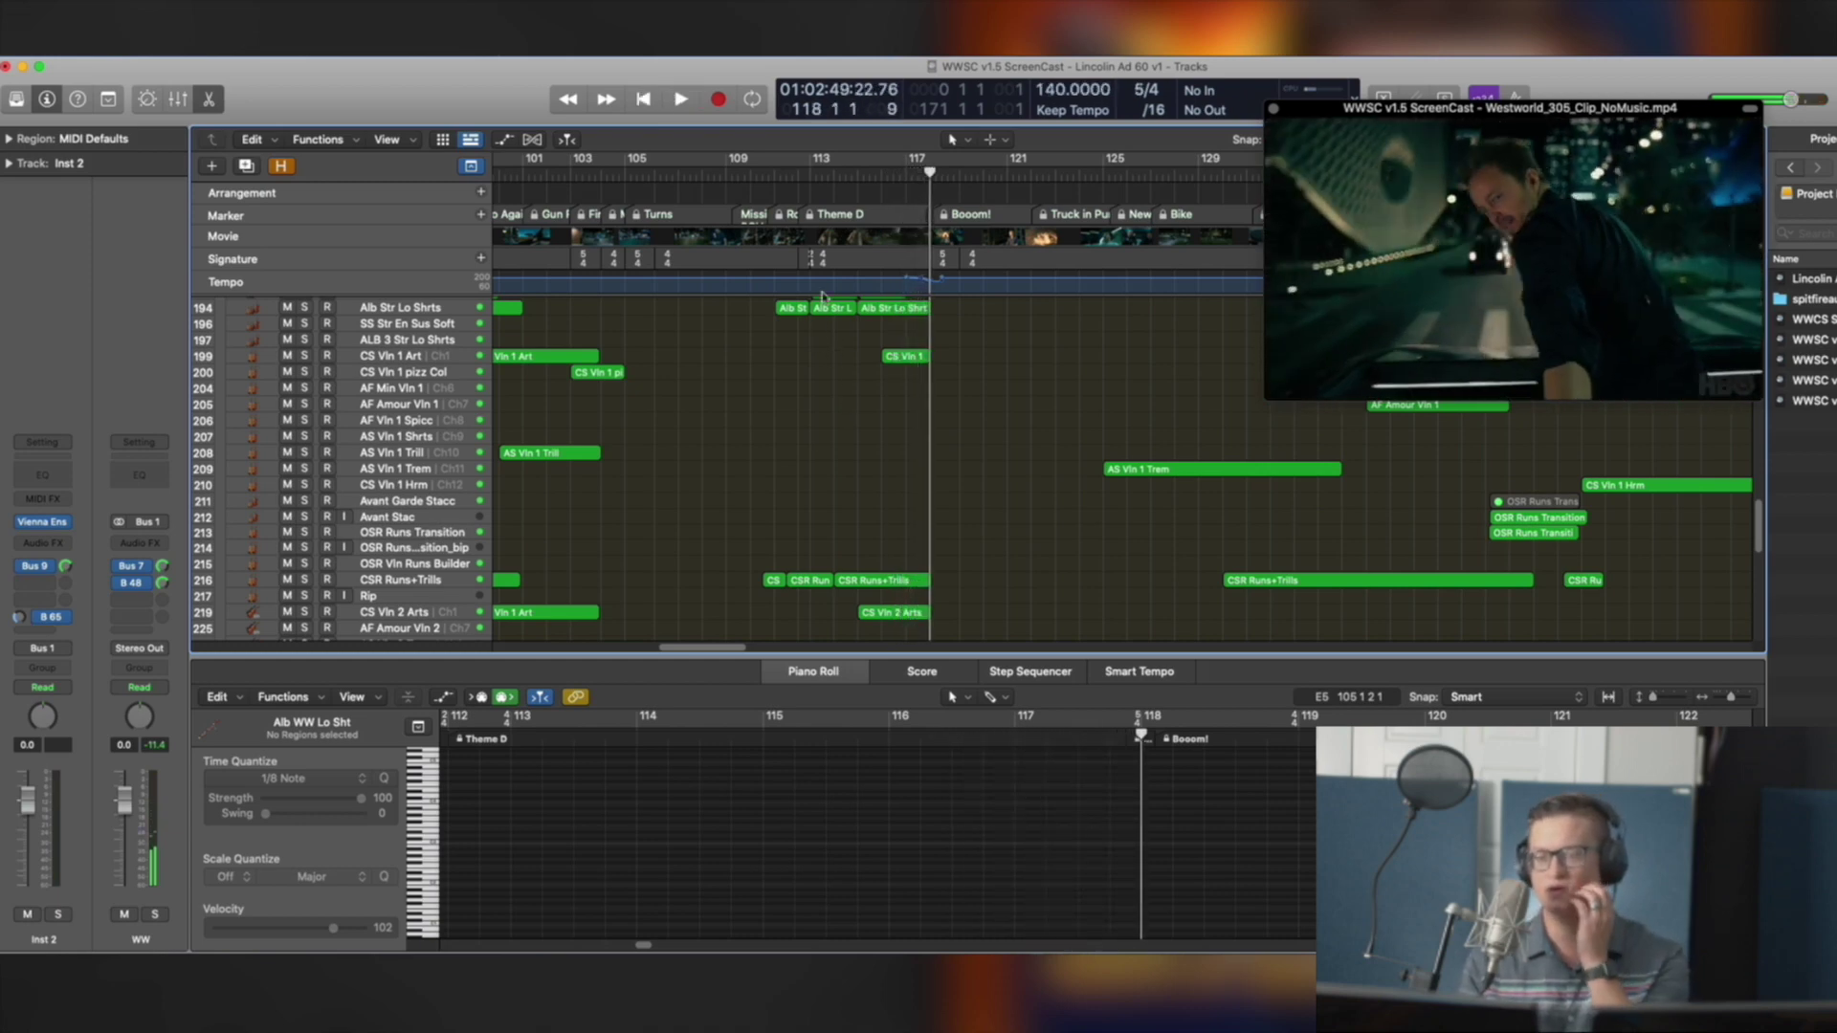
Move the playhead back to bar 117 beat 3 and open the movie project settings
mouse_move(930, 175)
mouse_down()
mouse_move(914, 172)
mouse_move(985, 172)
mouse_move(907, 172)
mouse_move(1024, 172)
mouse_move(916, 172)
mouse_up()
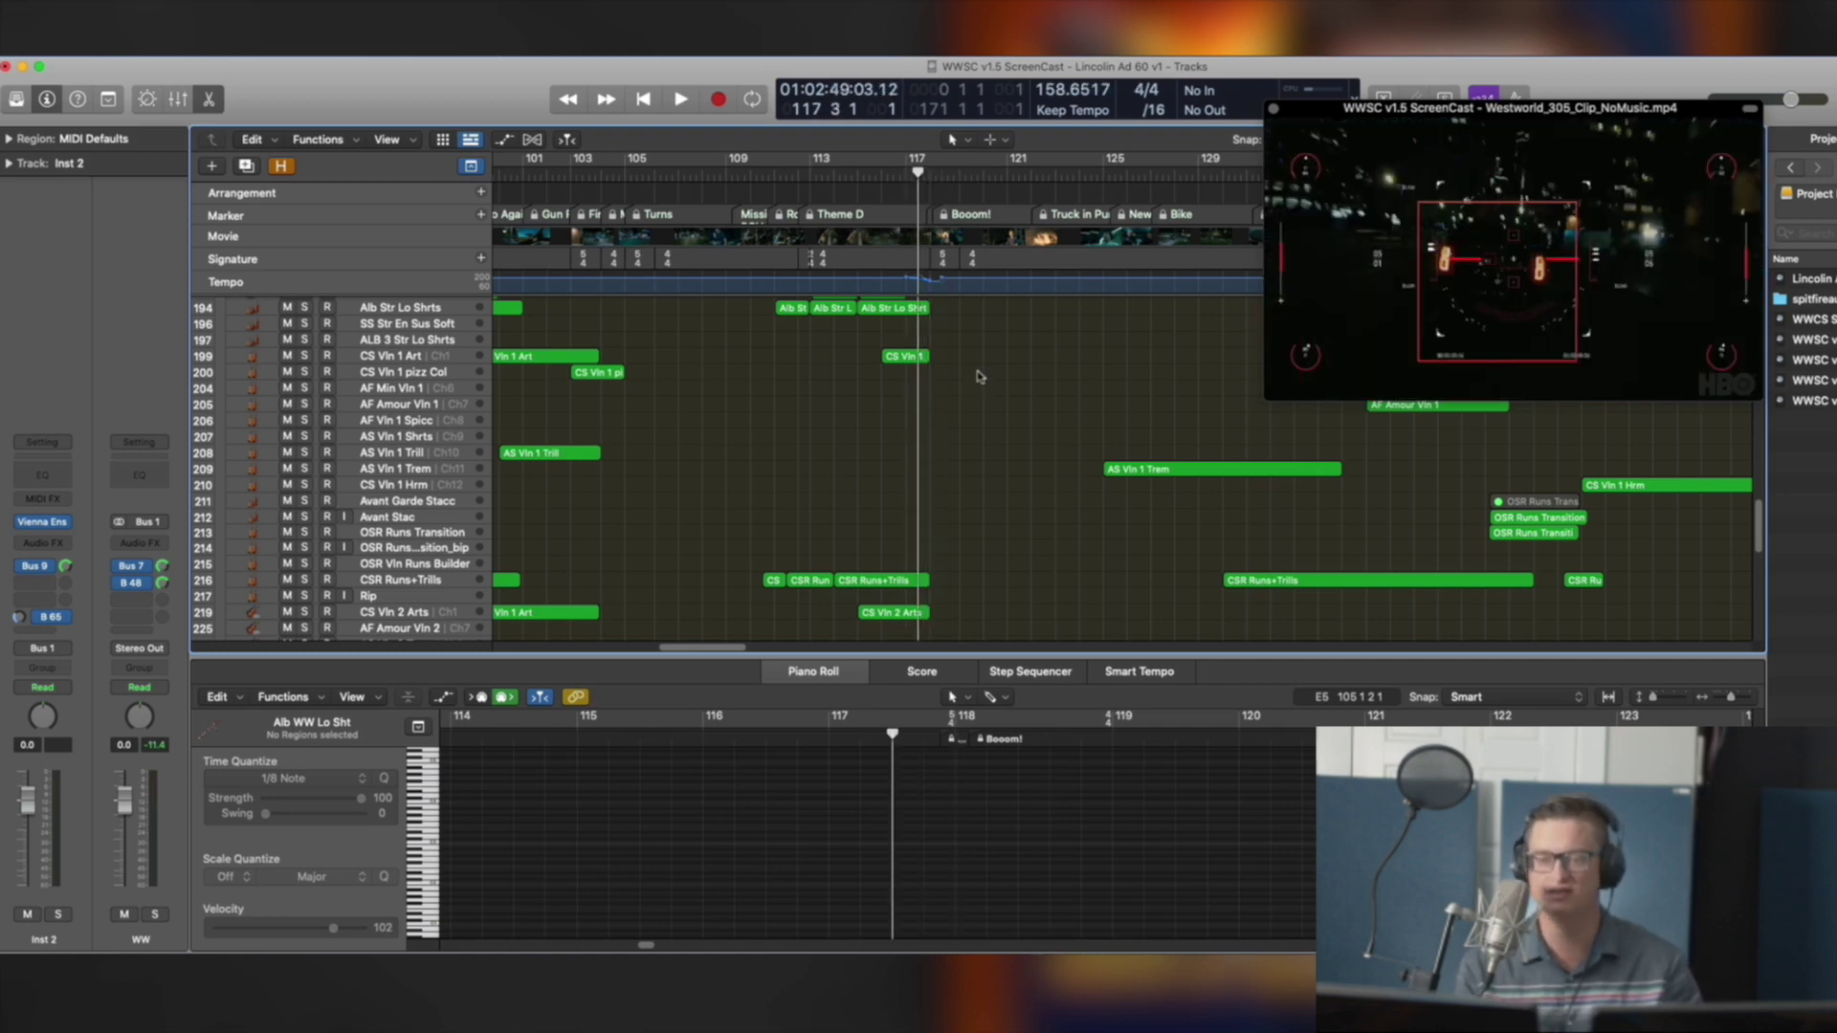
right_click(1424, 213)
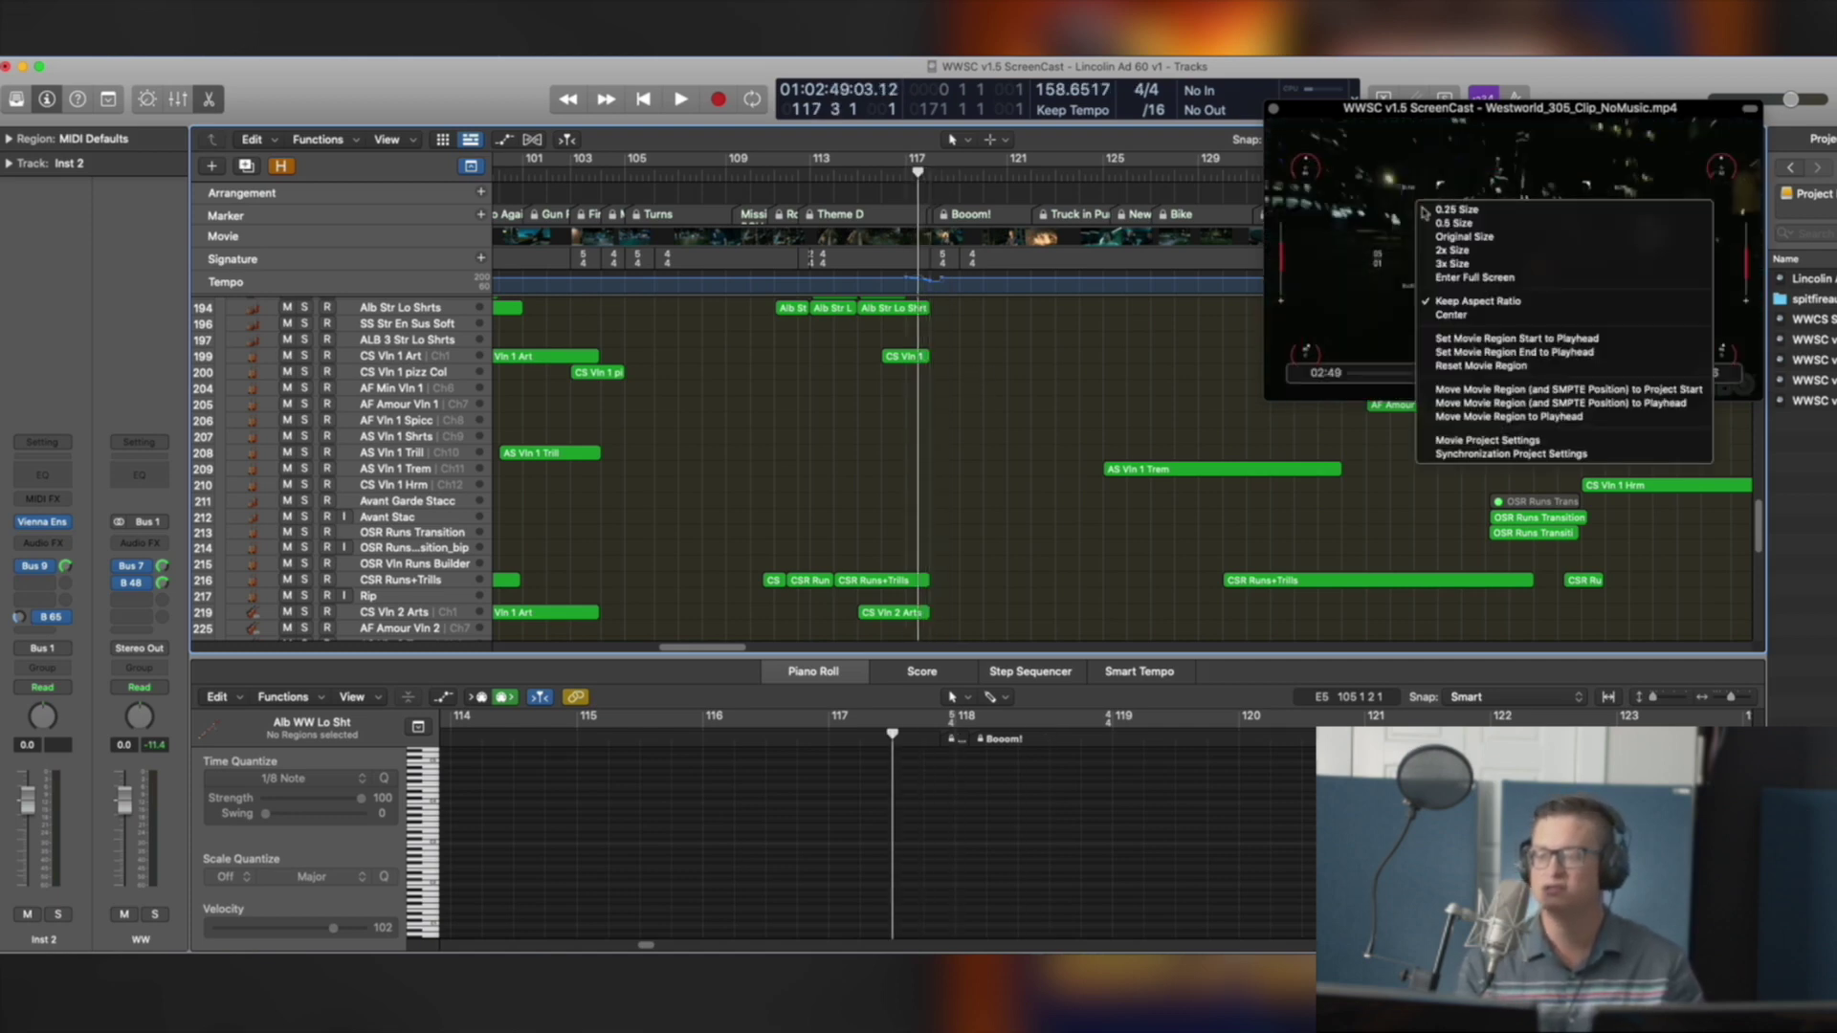
click(1488, 441)
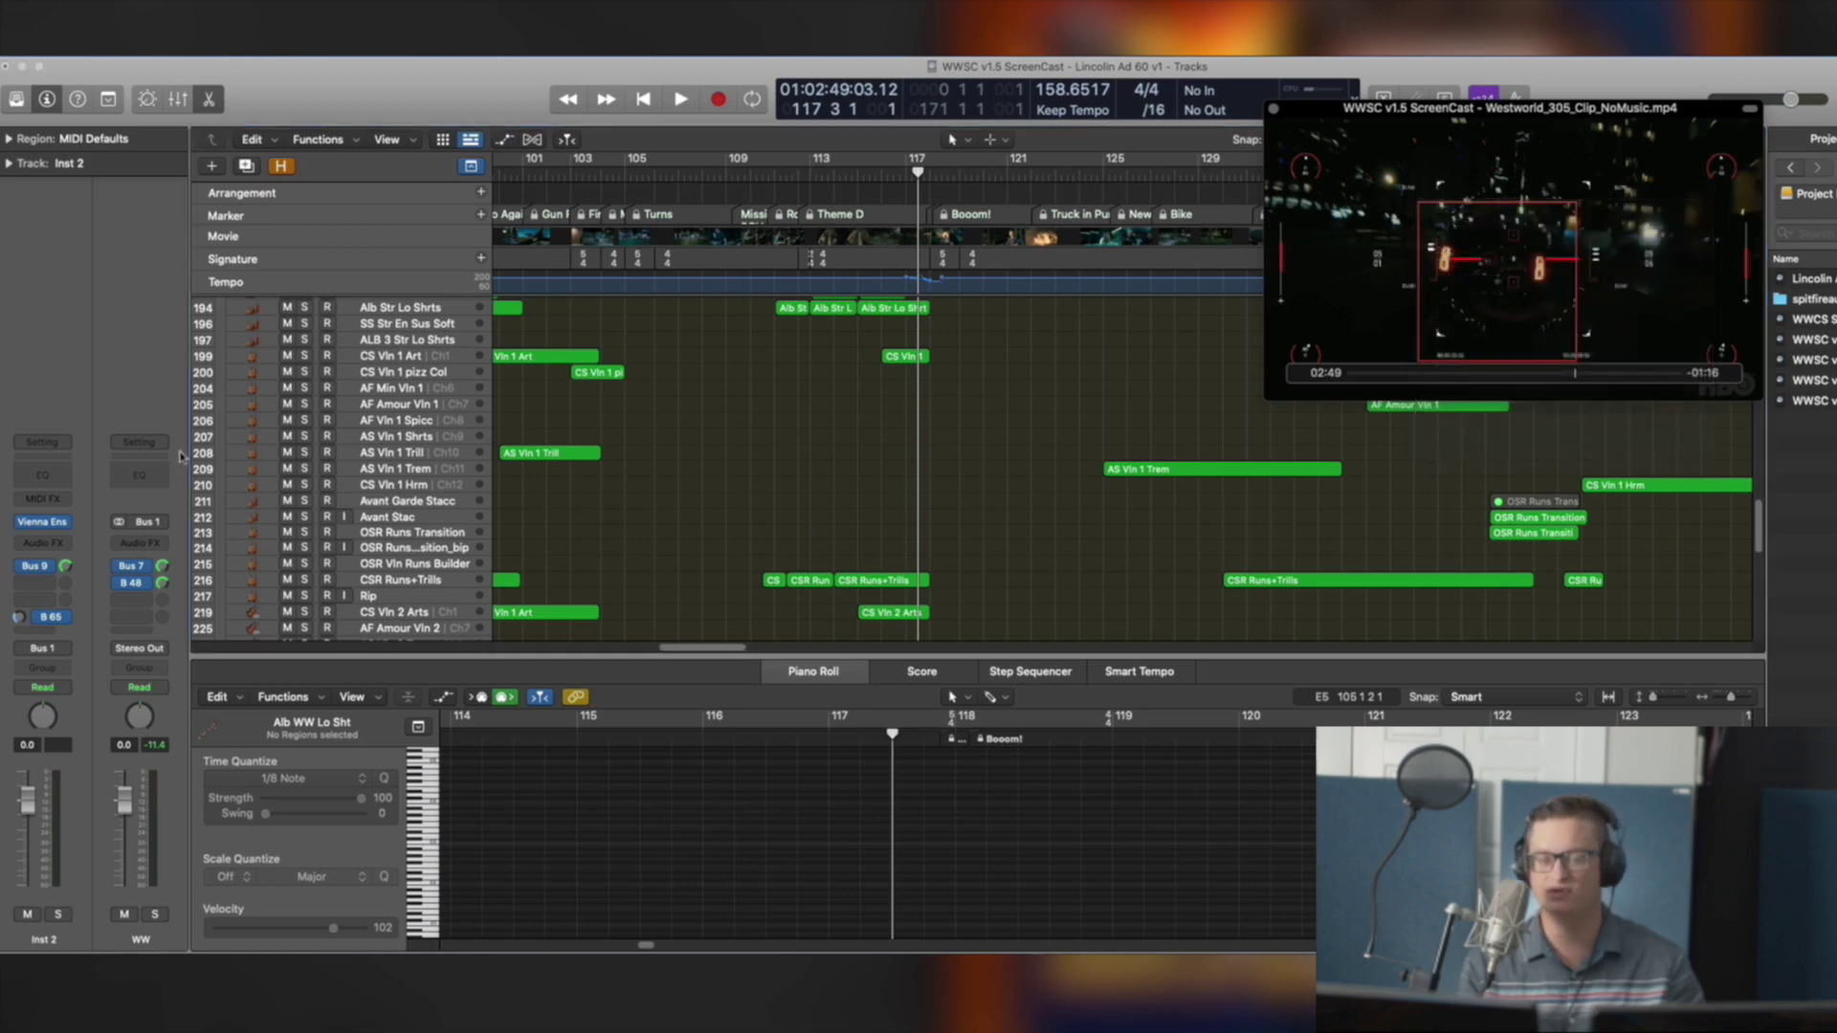
Play against picture from bar 117 to bar 120, and locate the fire shot at bar 122
click(904, 174)
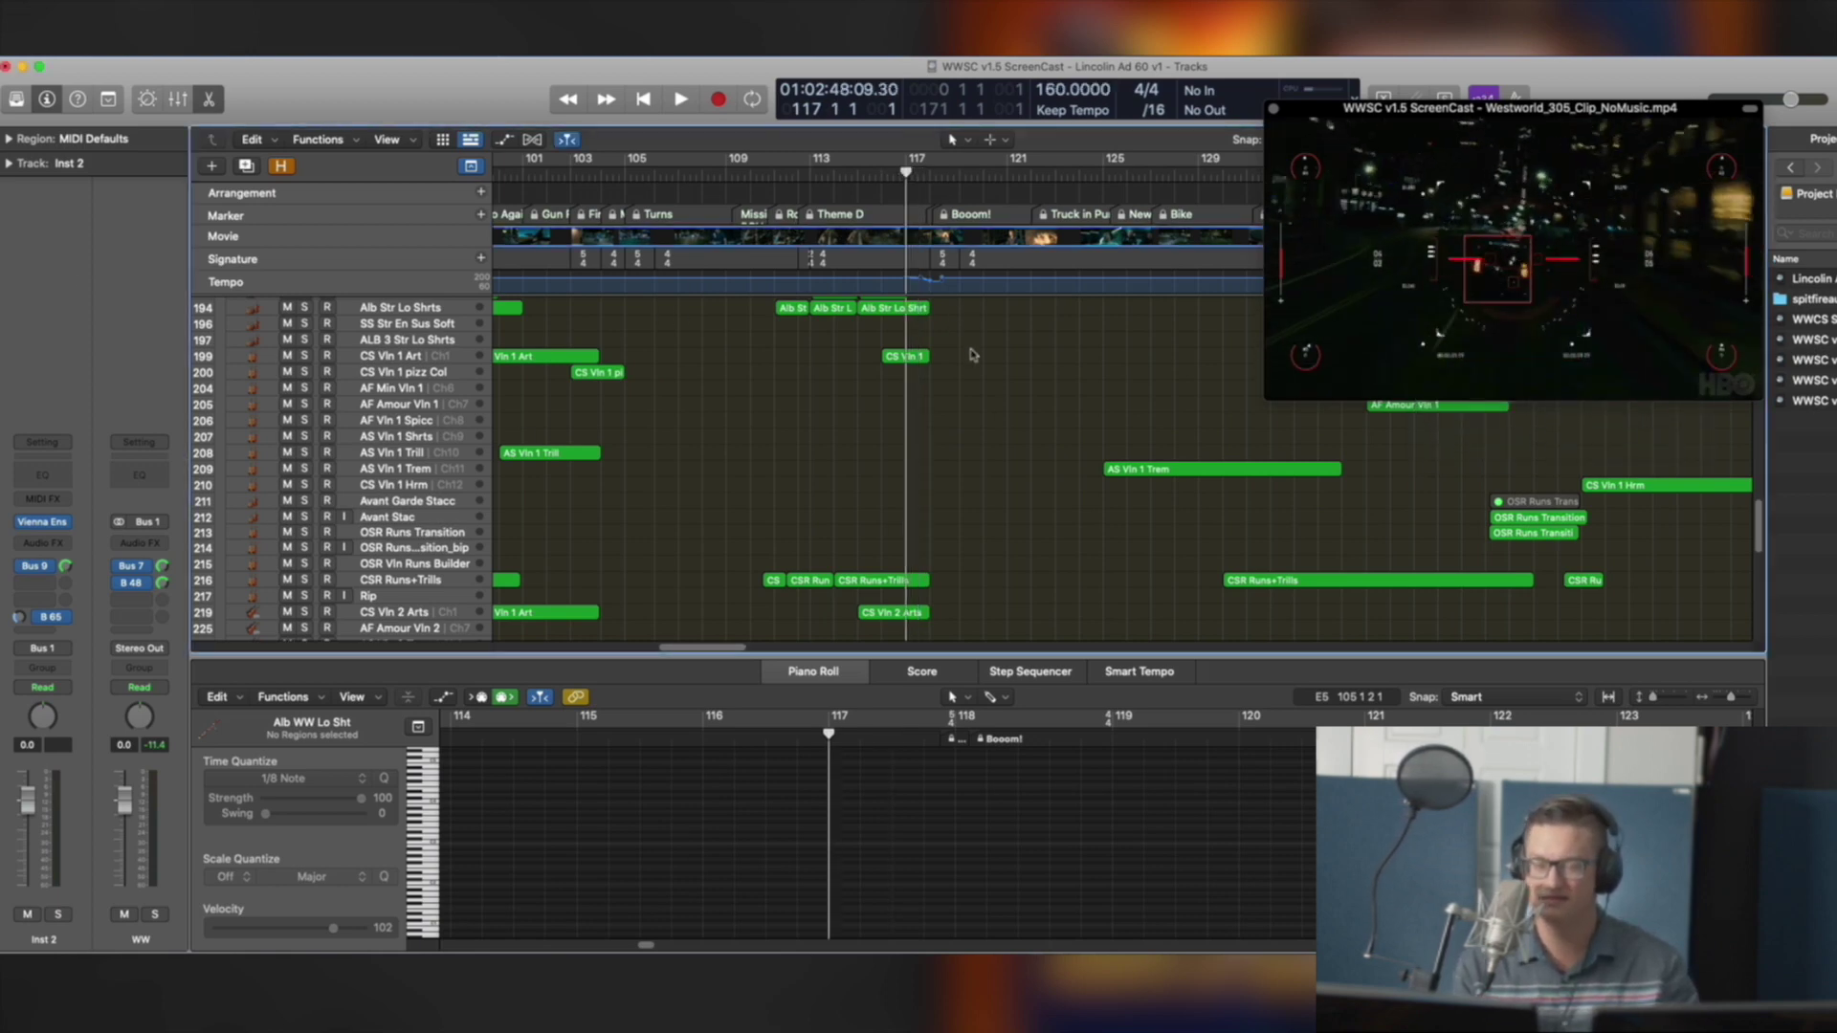
key(space)
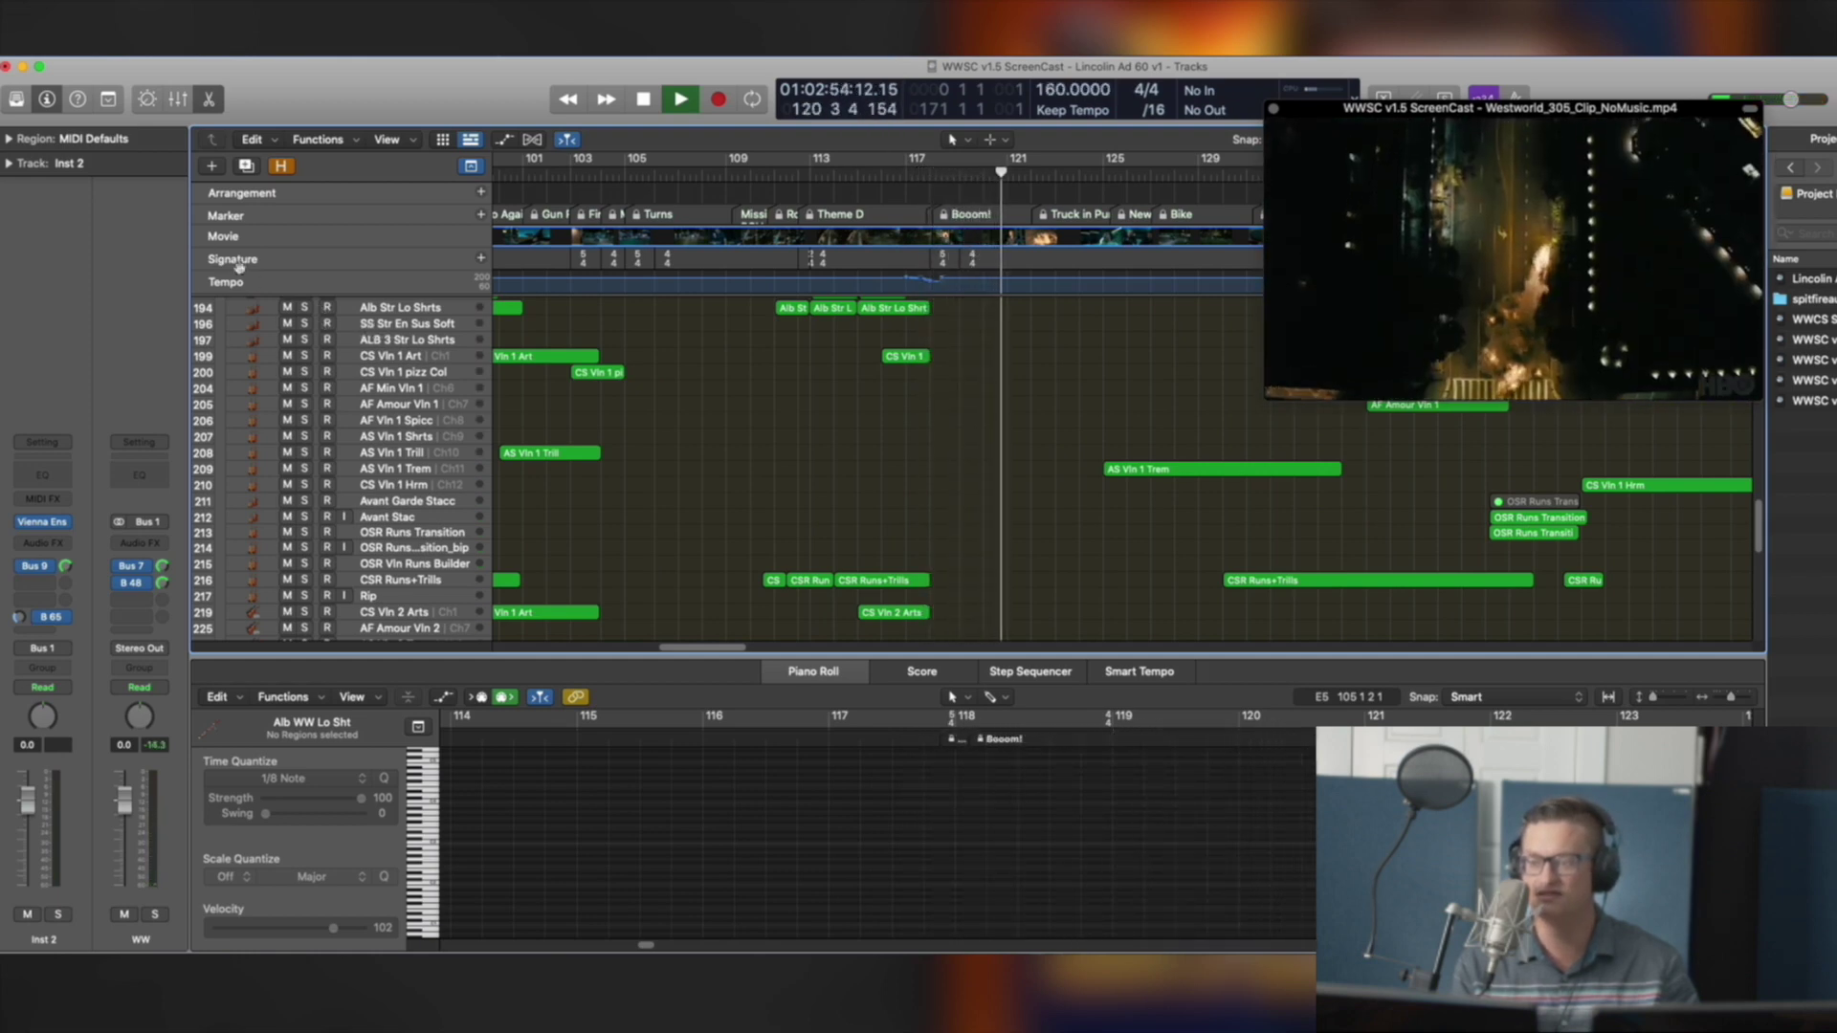
key(space)
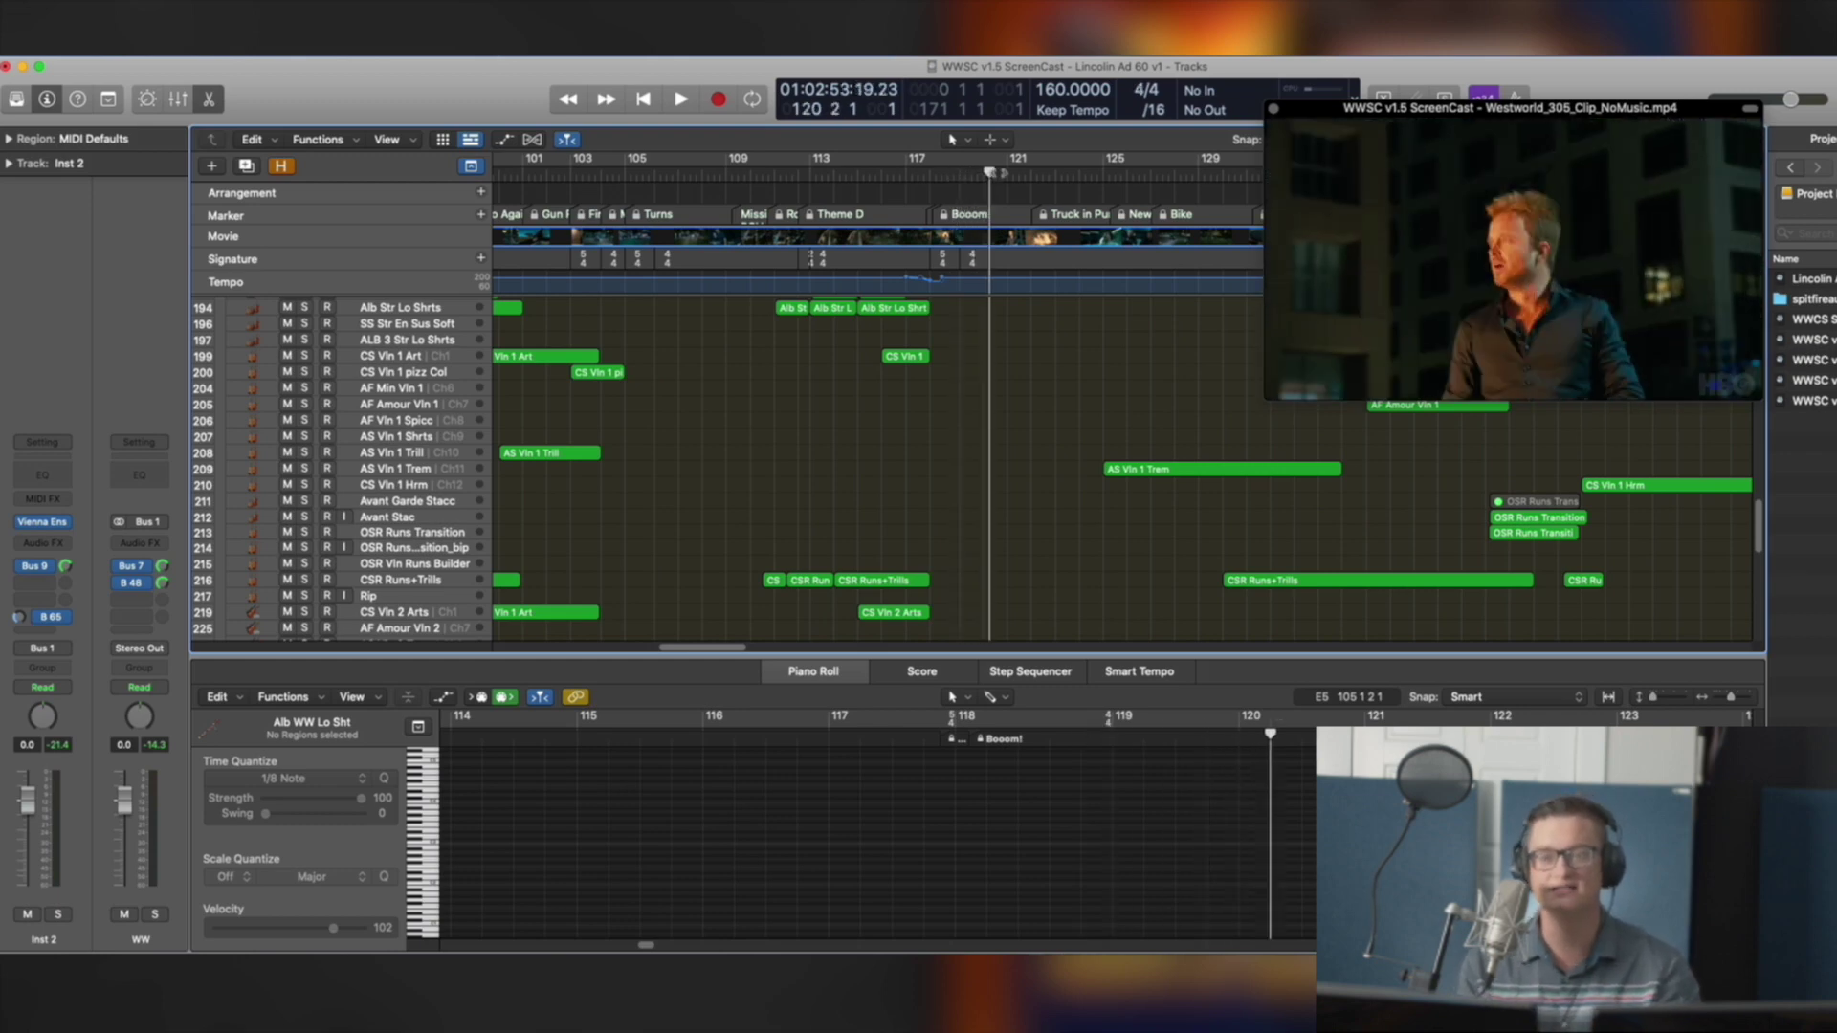
mouse_move(1007, 174)
mouse_down()
mouse_move(1022, 173)
mouse_move(931, 173)
mouse_move(1031, 173)
mouse_up()
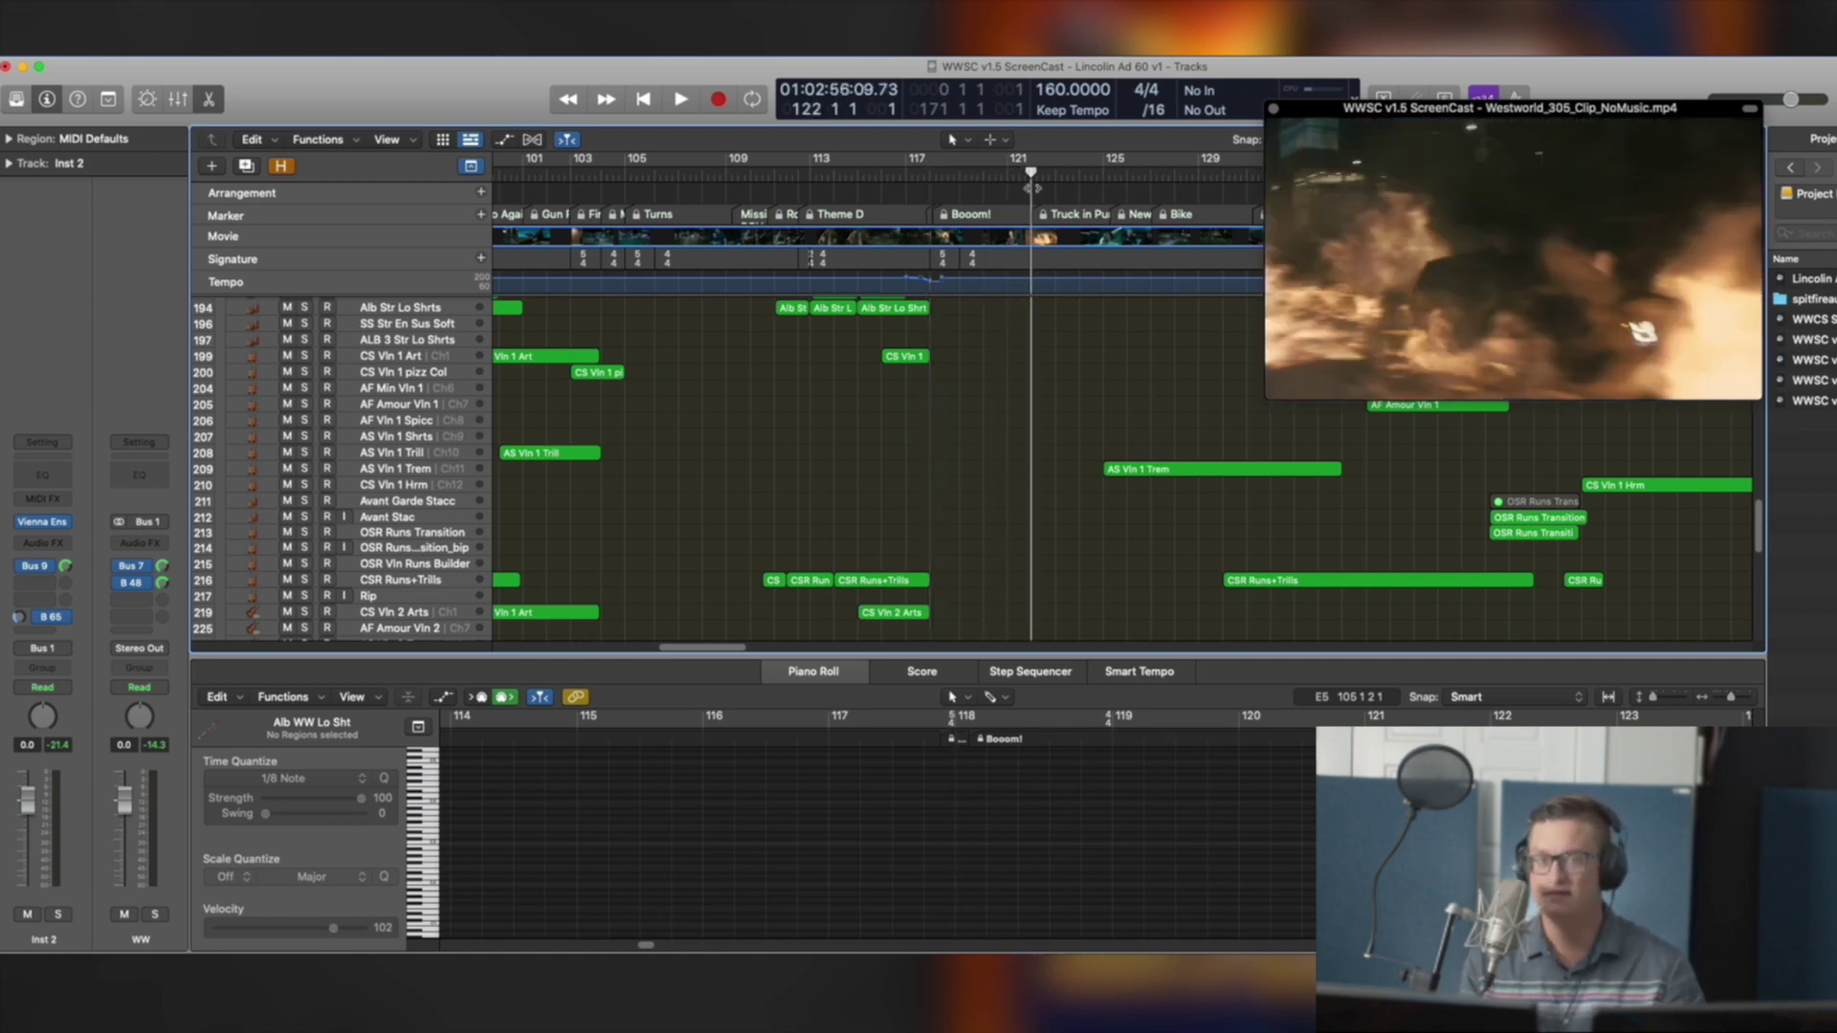
mouse_move(1031, 174)
mouse_down()
mouse_move(595, 174)
mouse_move(861, 174)
mouse_move(921, 198)
mouse_move(1048, 204)
mouse_move(1032, 201)
mouse_up()
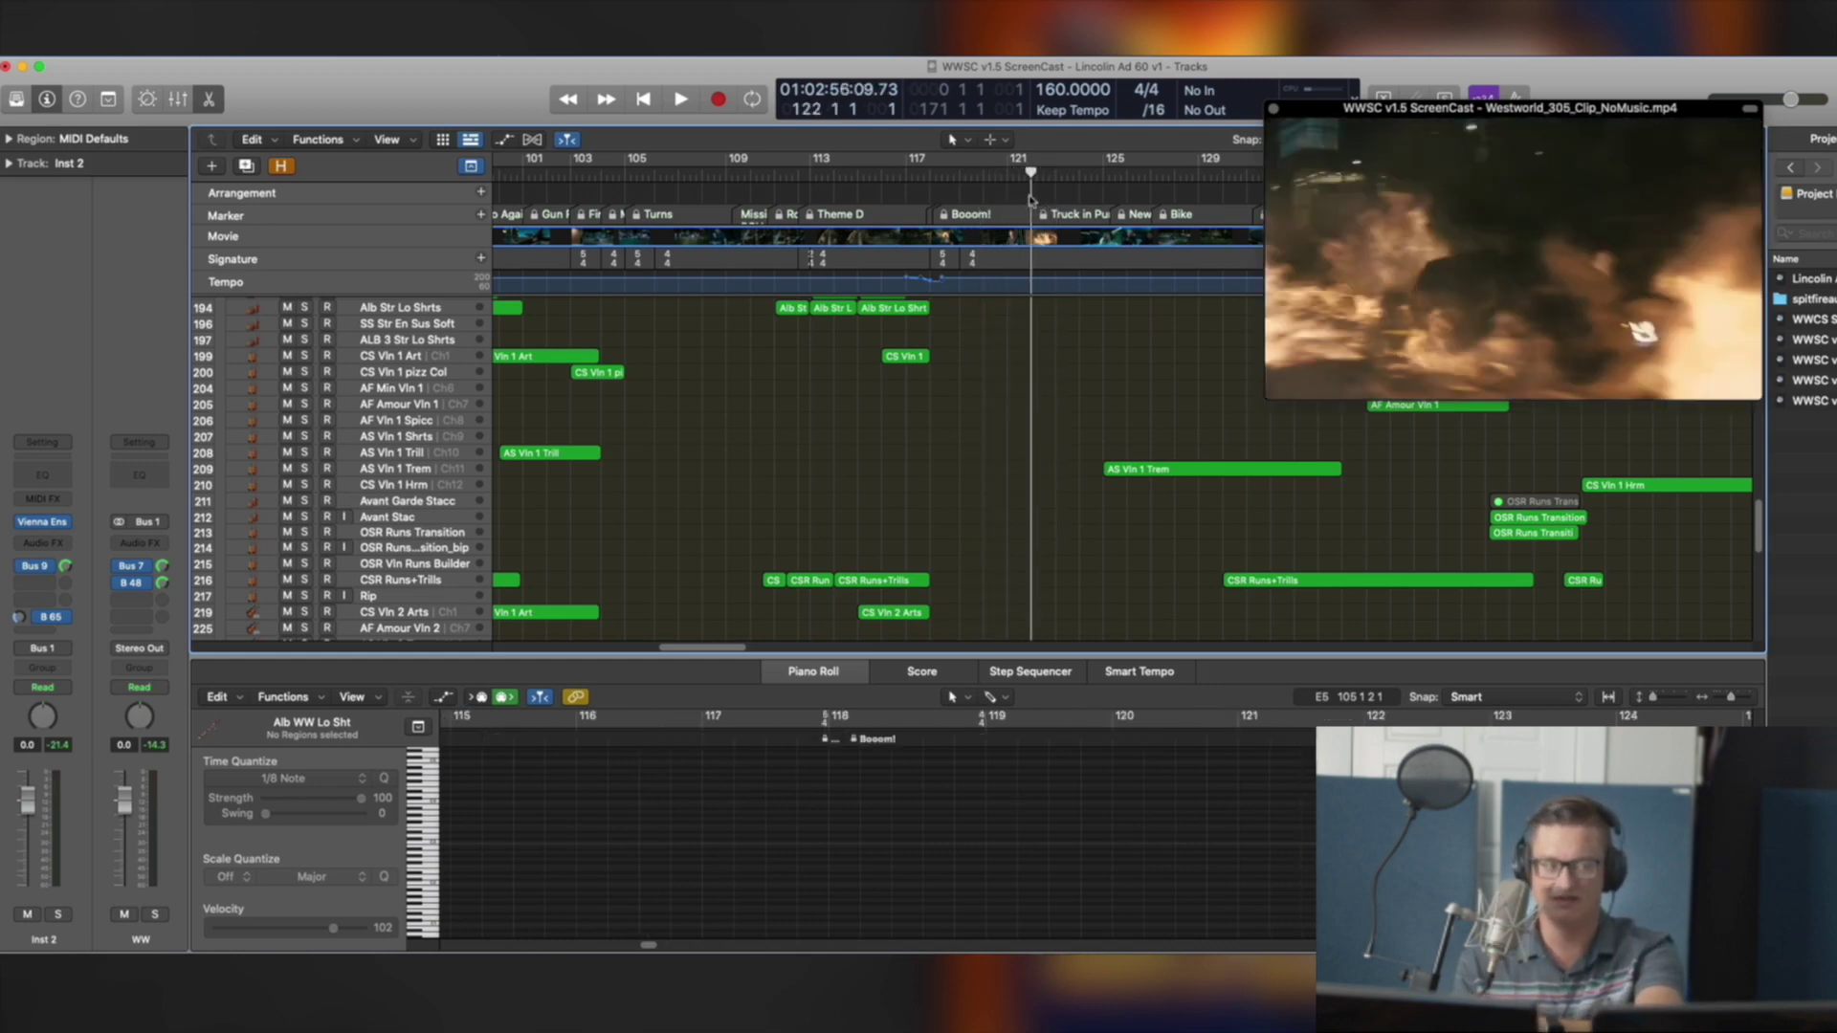
Locate bar 111, select the Trpt Runs and Hrns Run regions with their bounced versions, and audition them soloed to bar 114
drag(1031, 199, 773, 187)
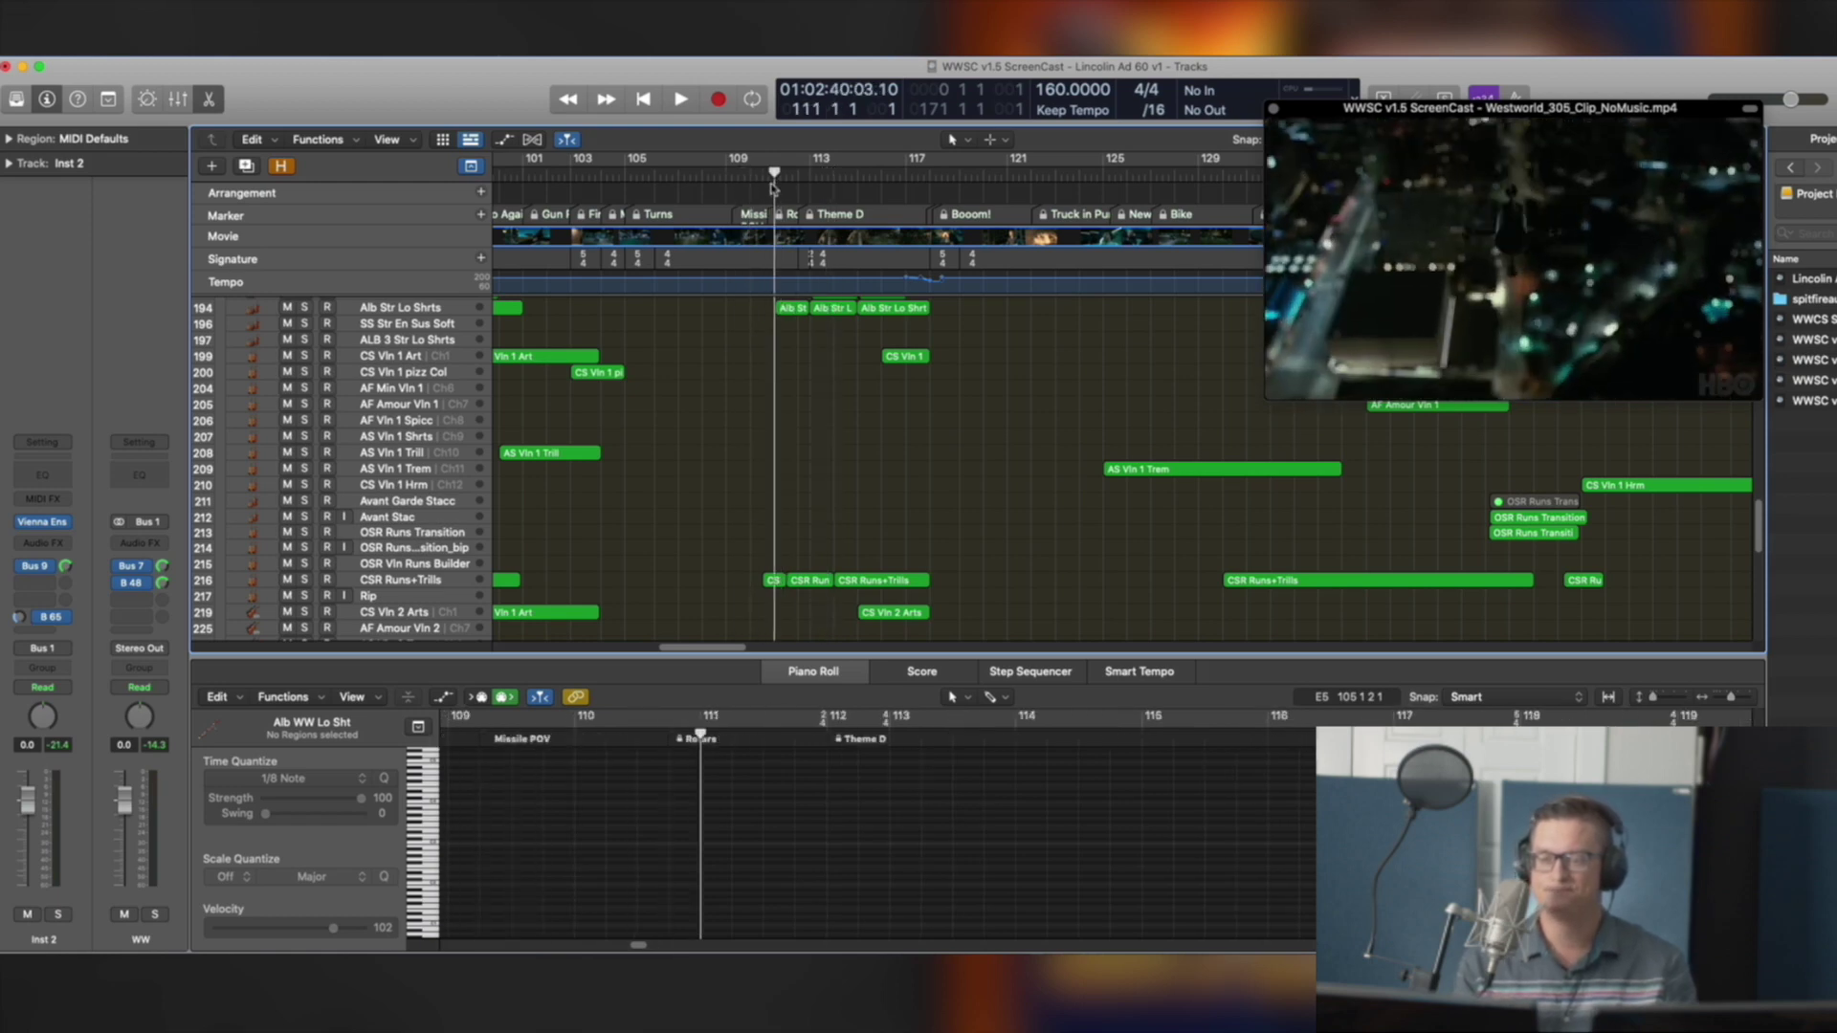
scroll(802, 401, up, 15)
click(783, 489)
scroll(783, 498, down, 5)
drag(732, 458, 879, 408)
scroll(828, 471, down, 3)
drag(827, 469, 829, 546)
scroll(832, 521, down, 8)
drag(690, 348, 786, 416)
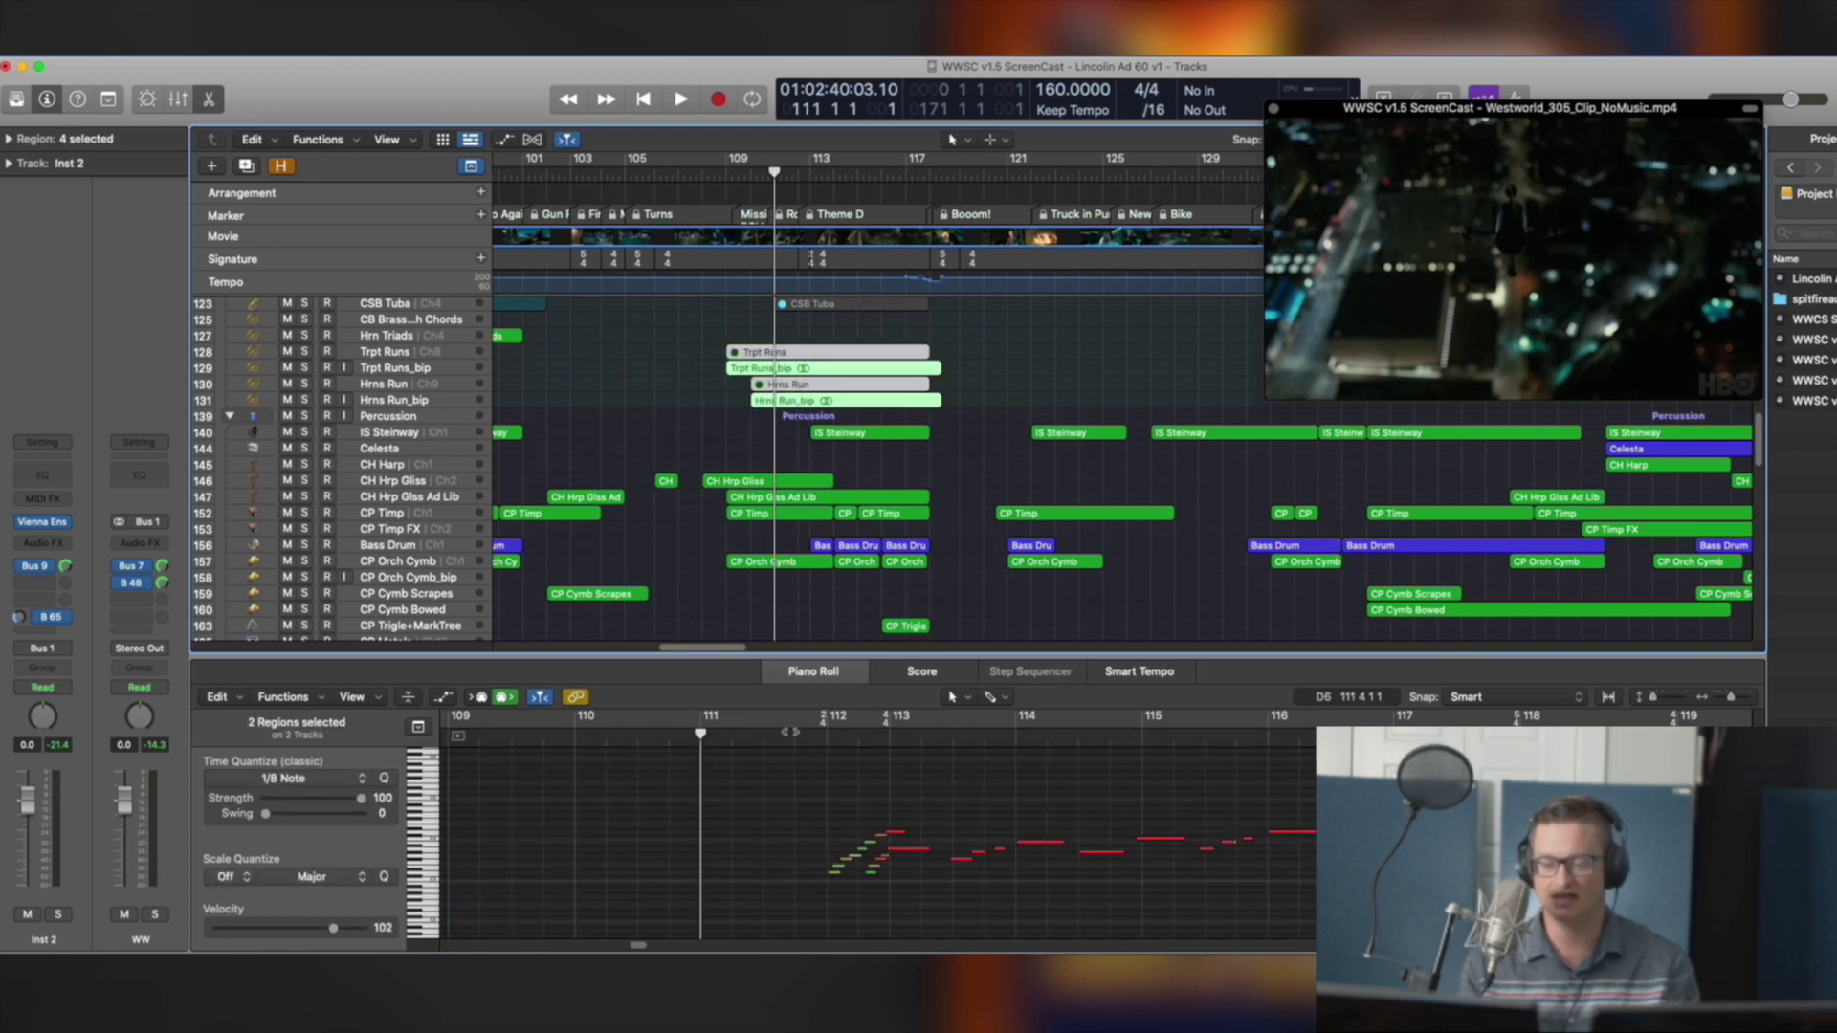
key(ctrl+s)
key(space)
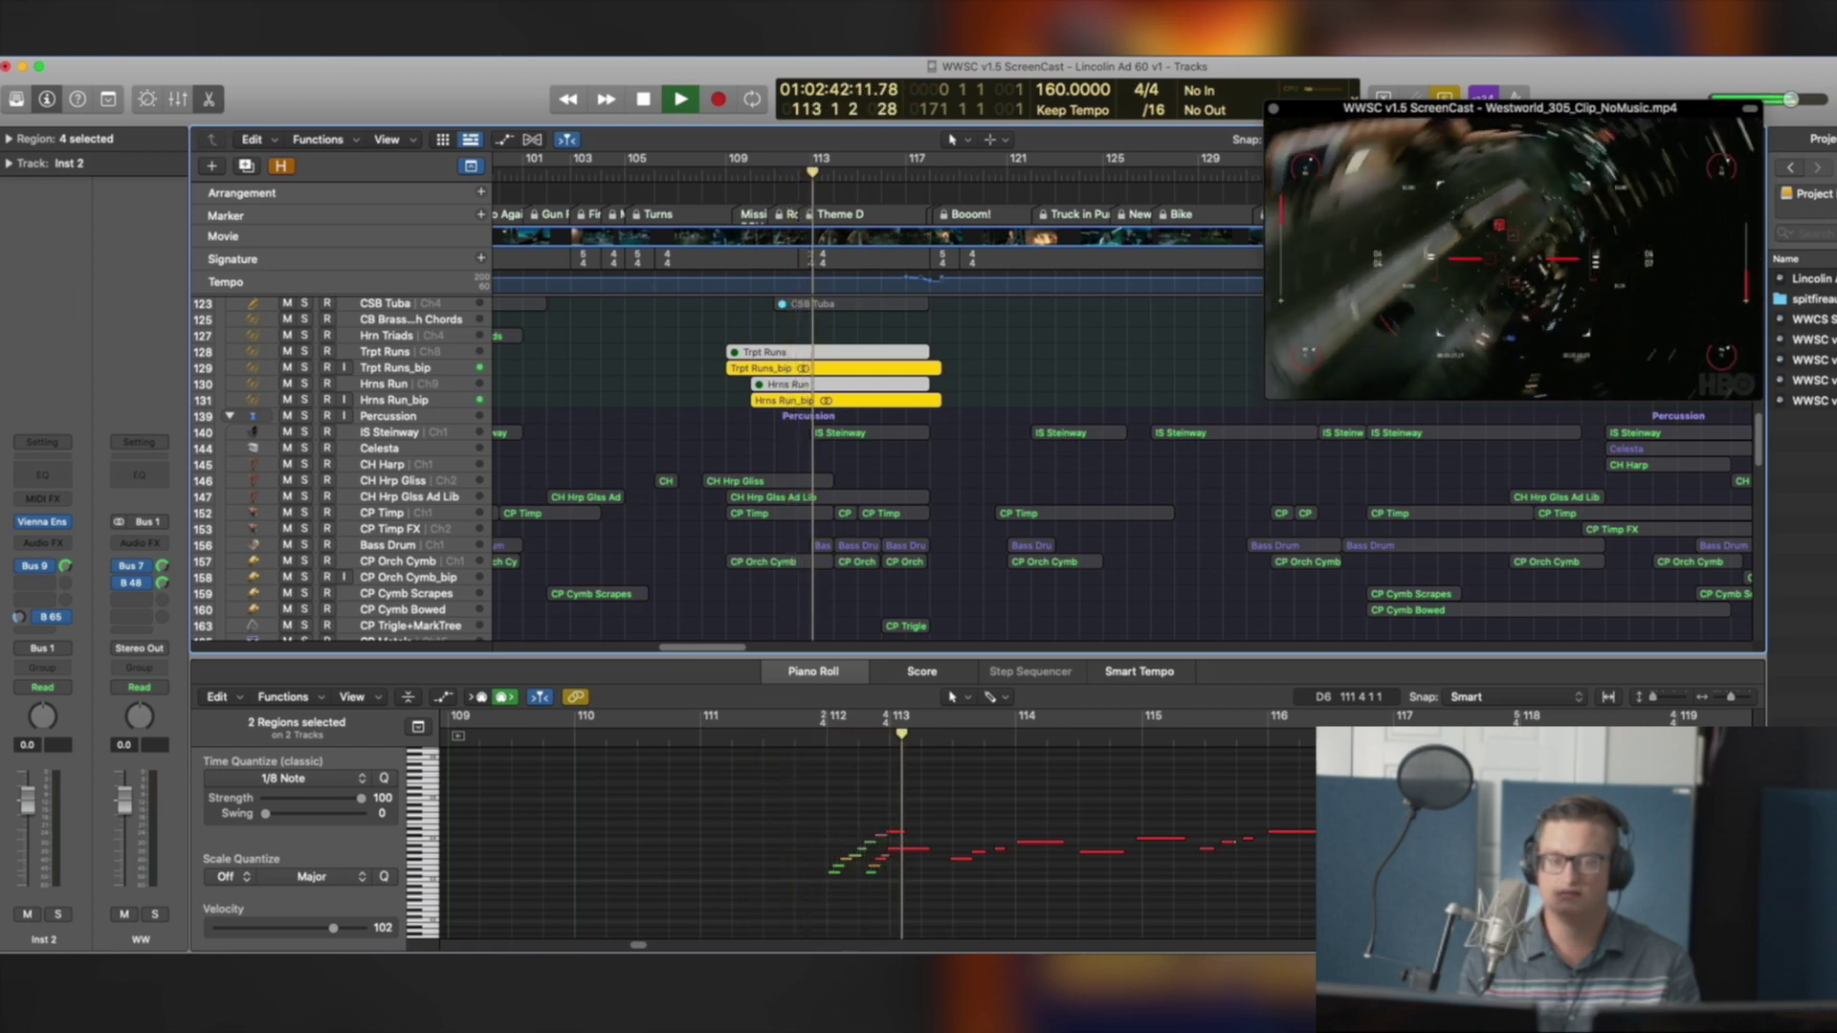
key(space)
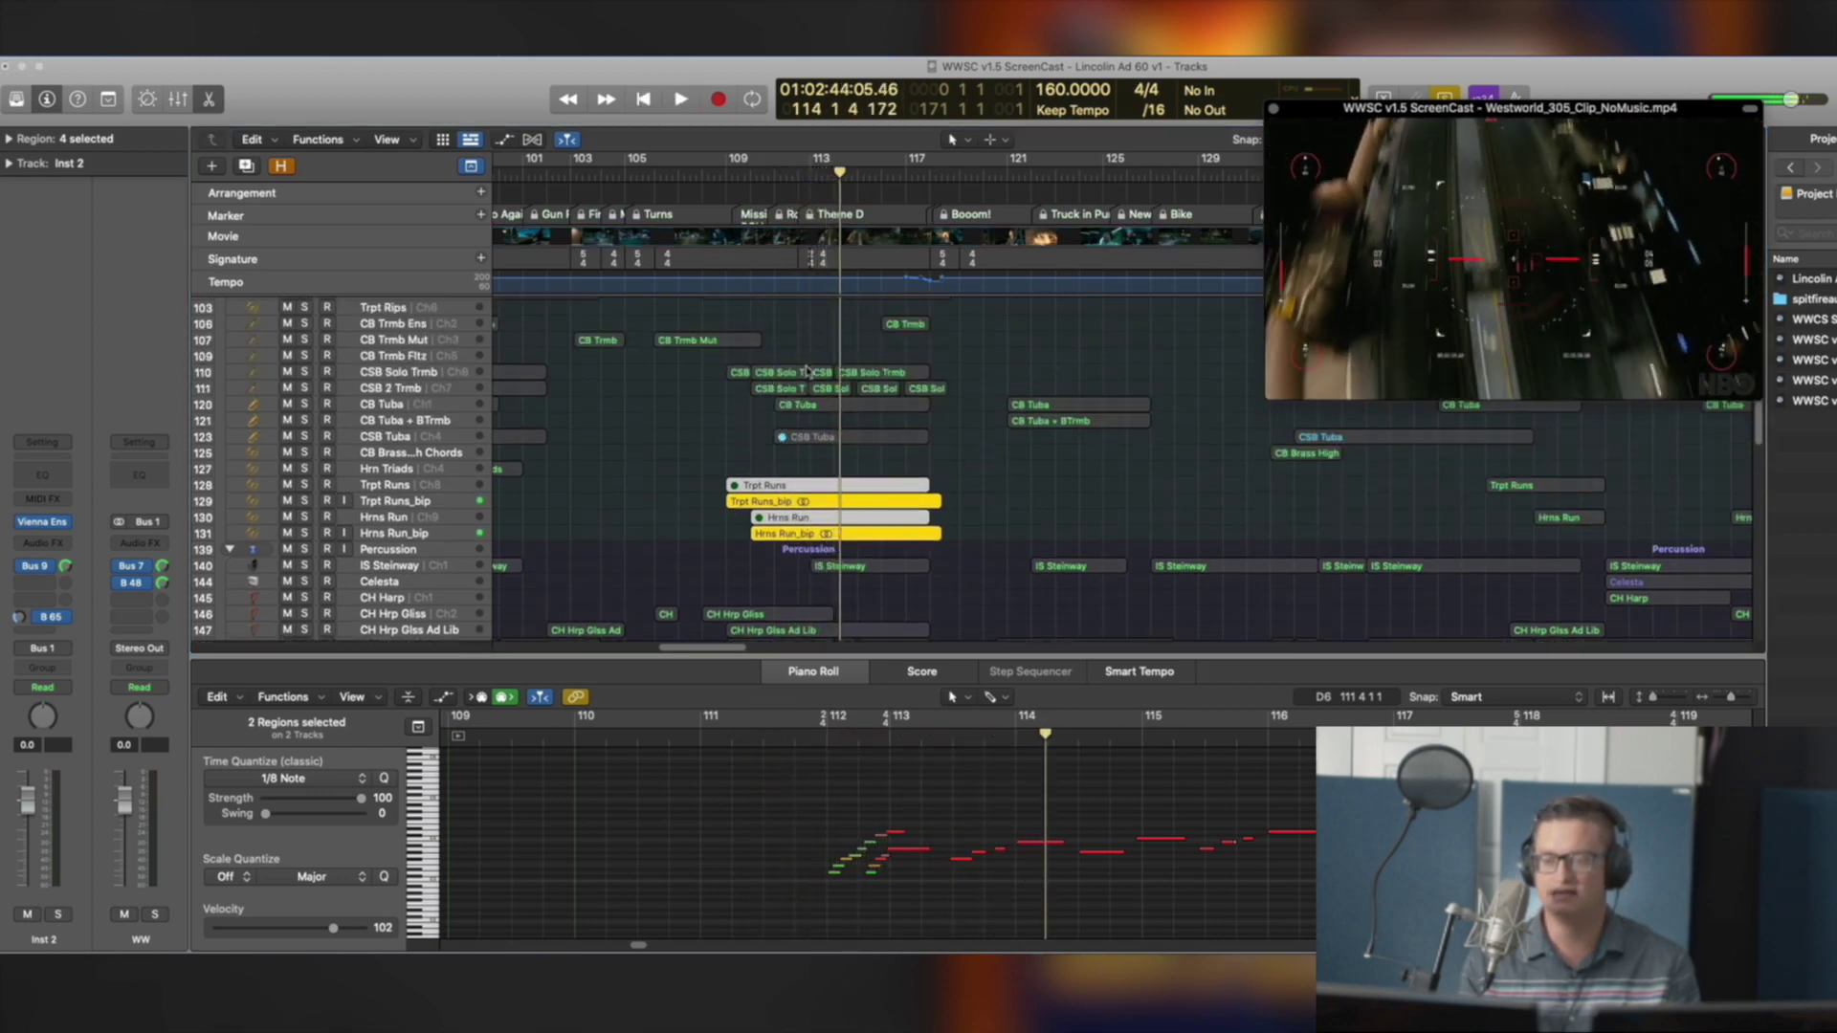
Add the two CSB Solo Trpt regions to the selected trumpet and horn runs and audition them soloed from bar 111
scroll(738, 494, up, 5)
drag(812, 373, 732, 536)
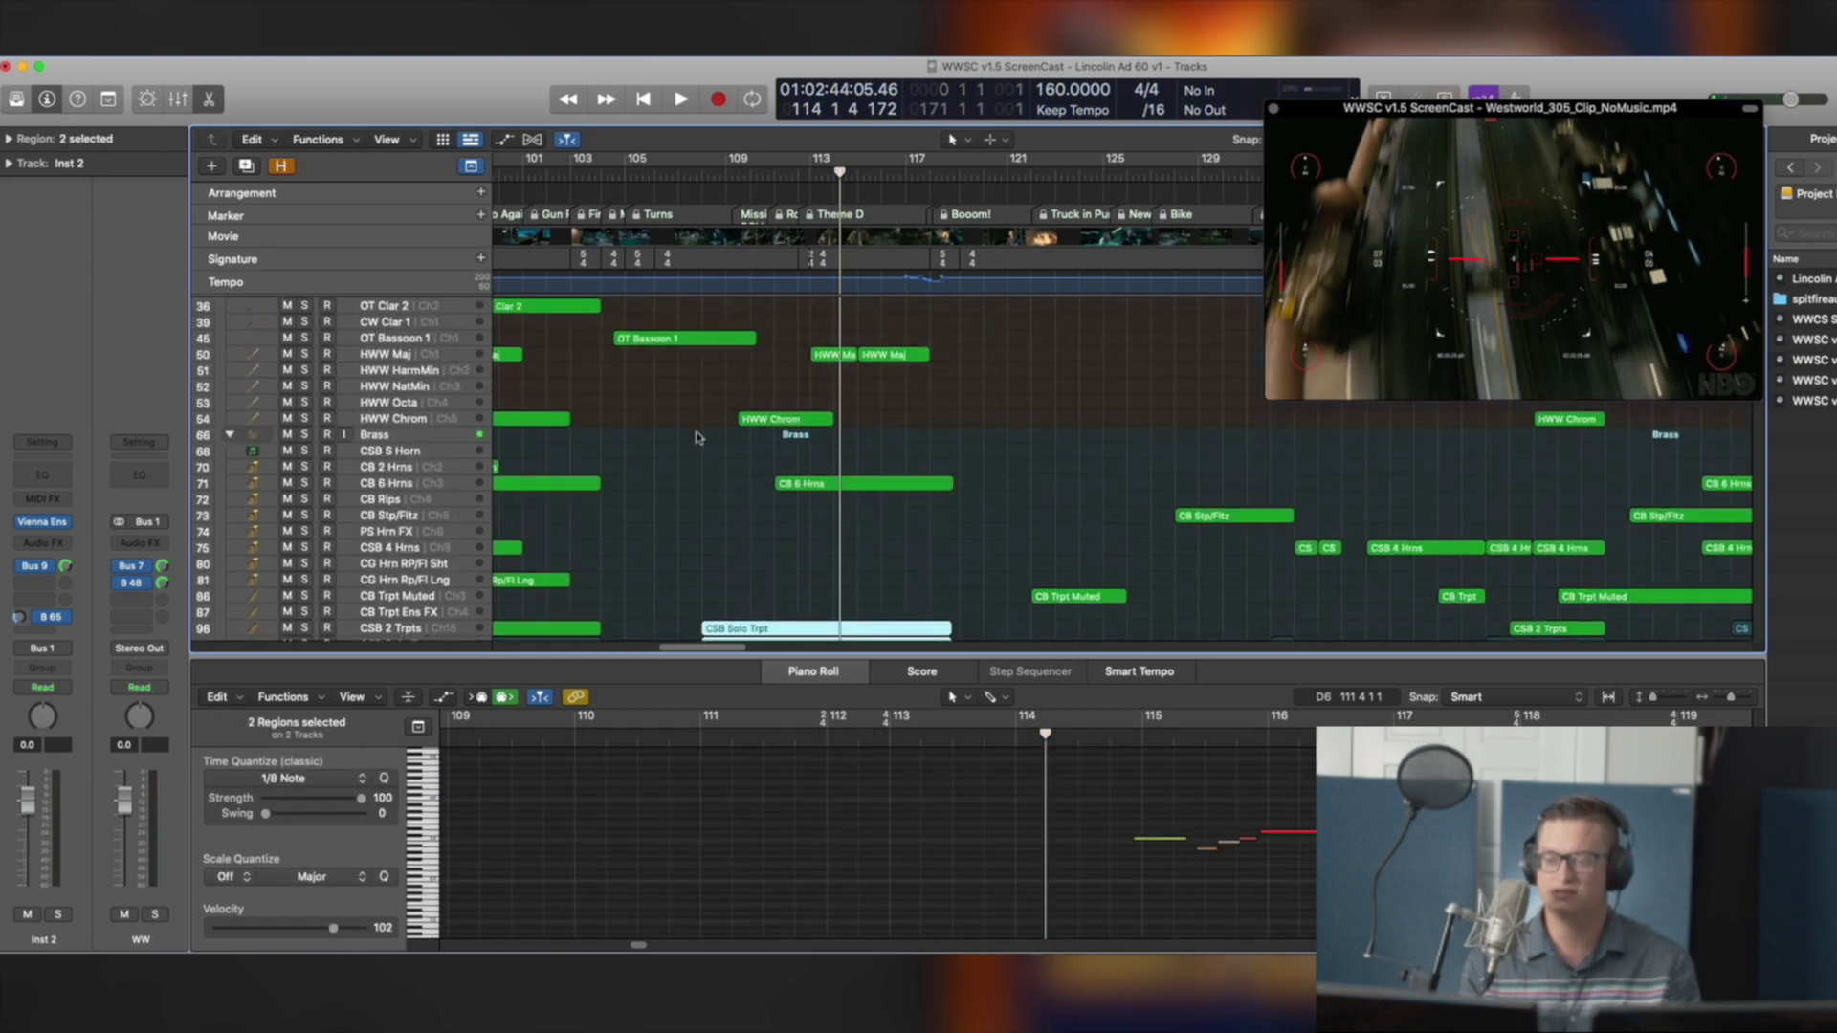
scroll(834, 479, down, 2)
drag(689, 571, 943, 629)
click(735, 708)
key(space)
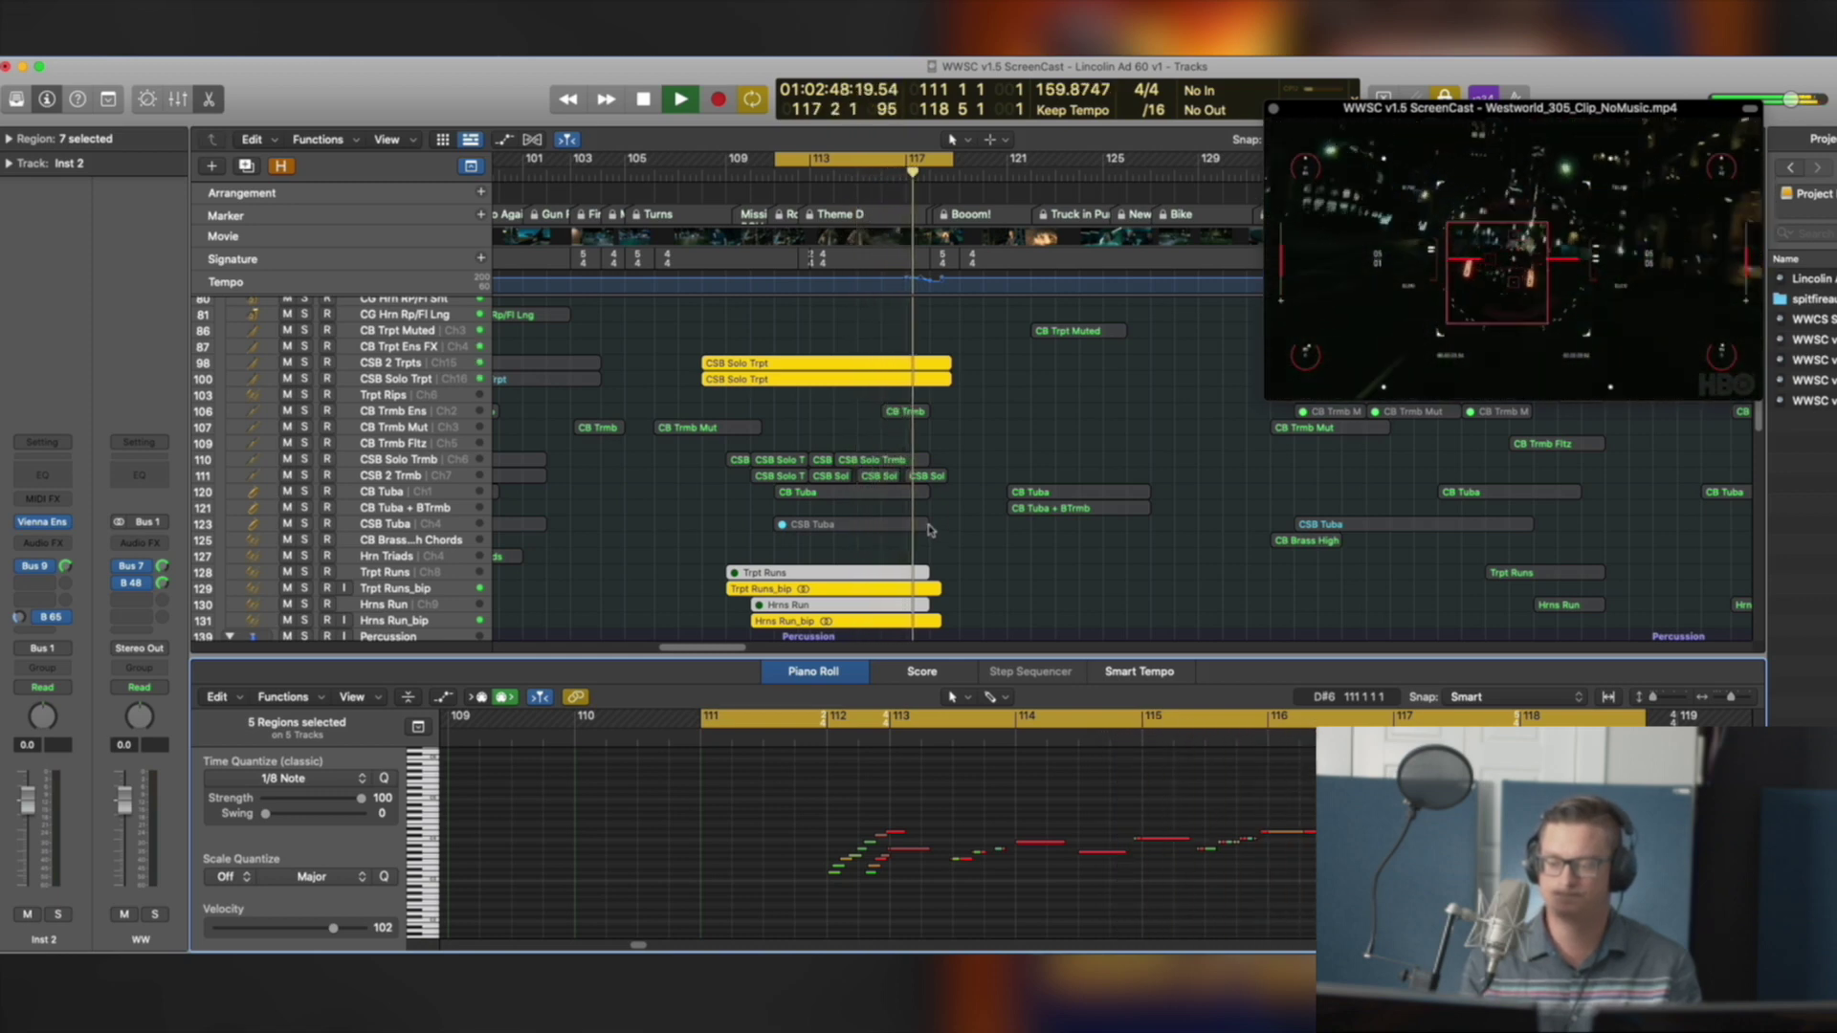
key(space)
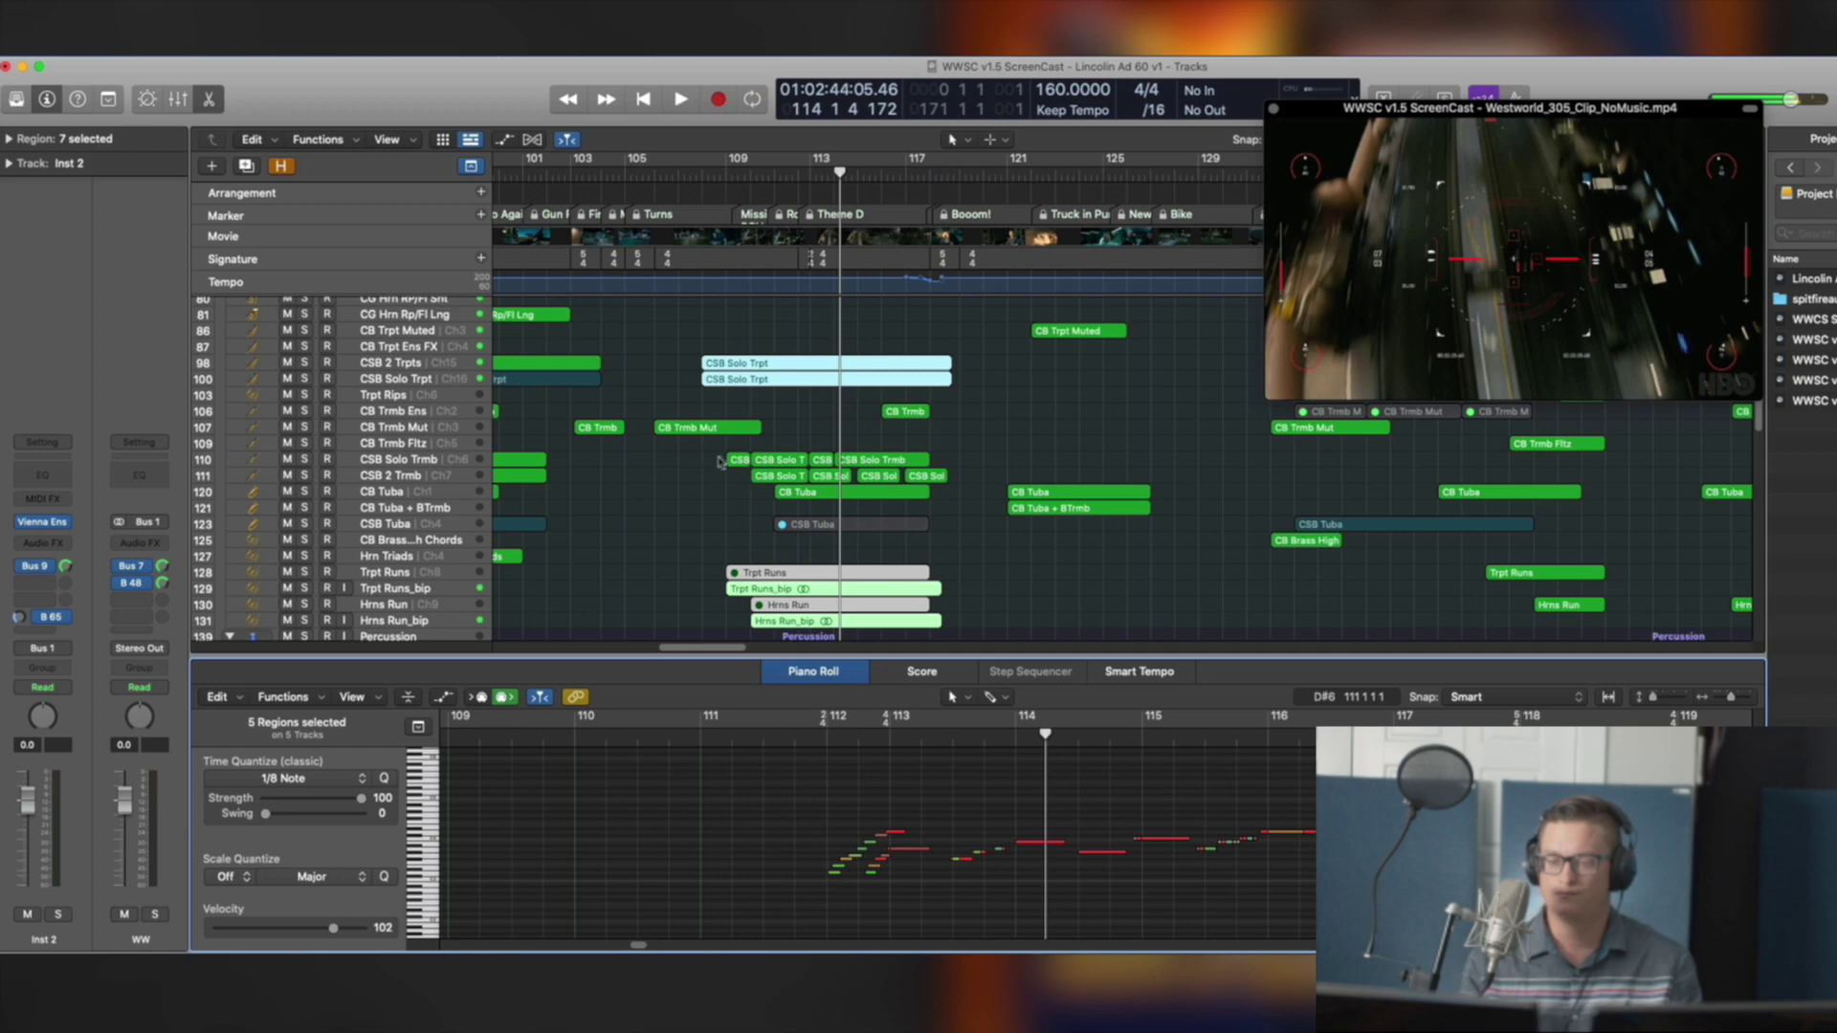
Add the CSB Solo Trmb, CSB 2 Trmb and CB Tuba regions, audition the soloed brass to bar 118, and select the CB Trmb Ens region
drag(719, 462, 946, 500)
click(809, 736)
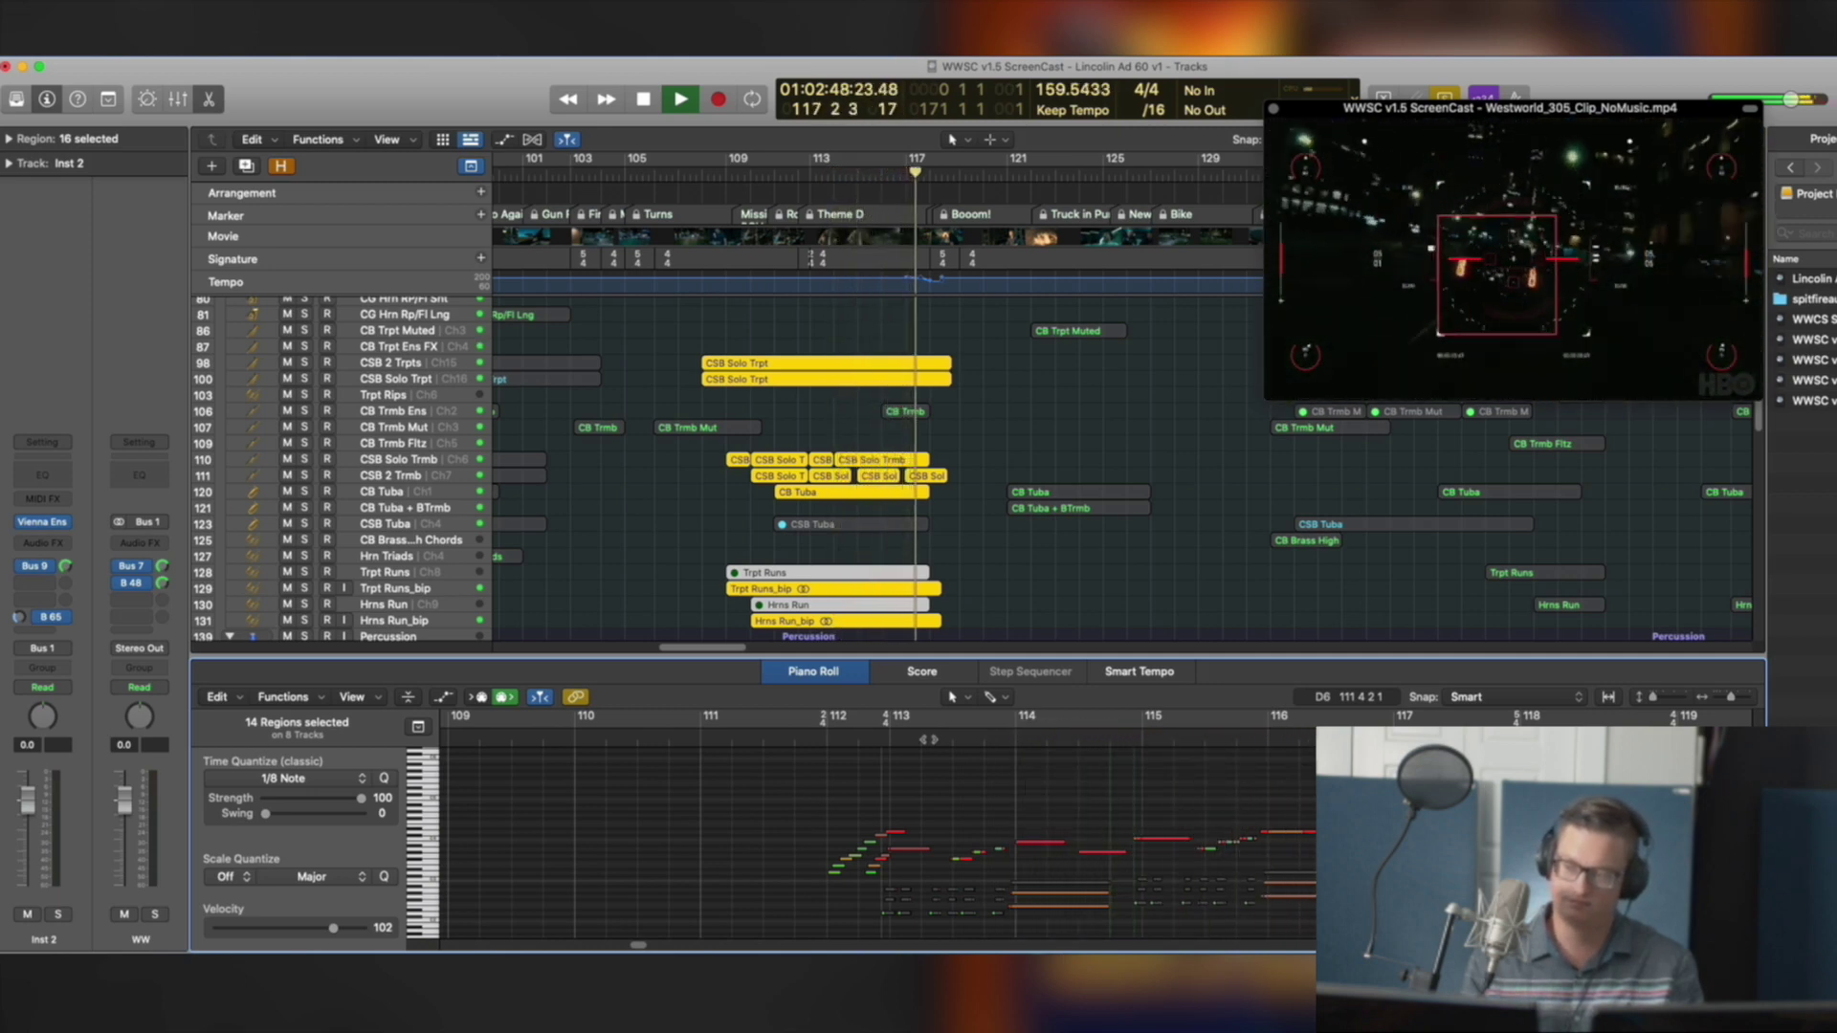
key(space)
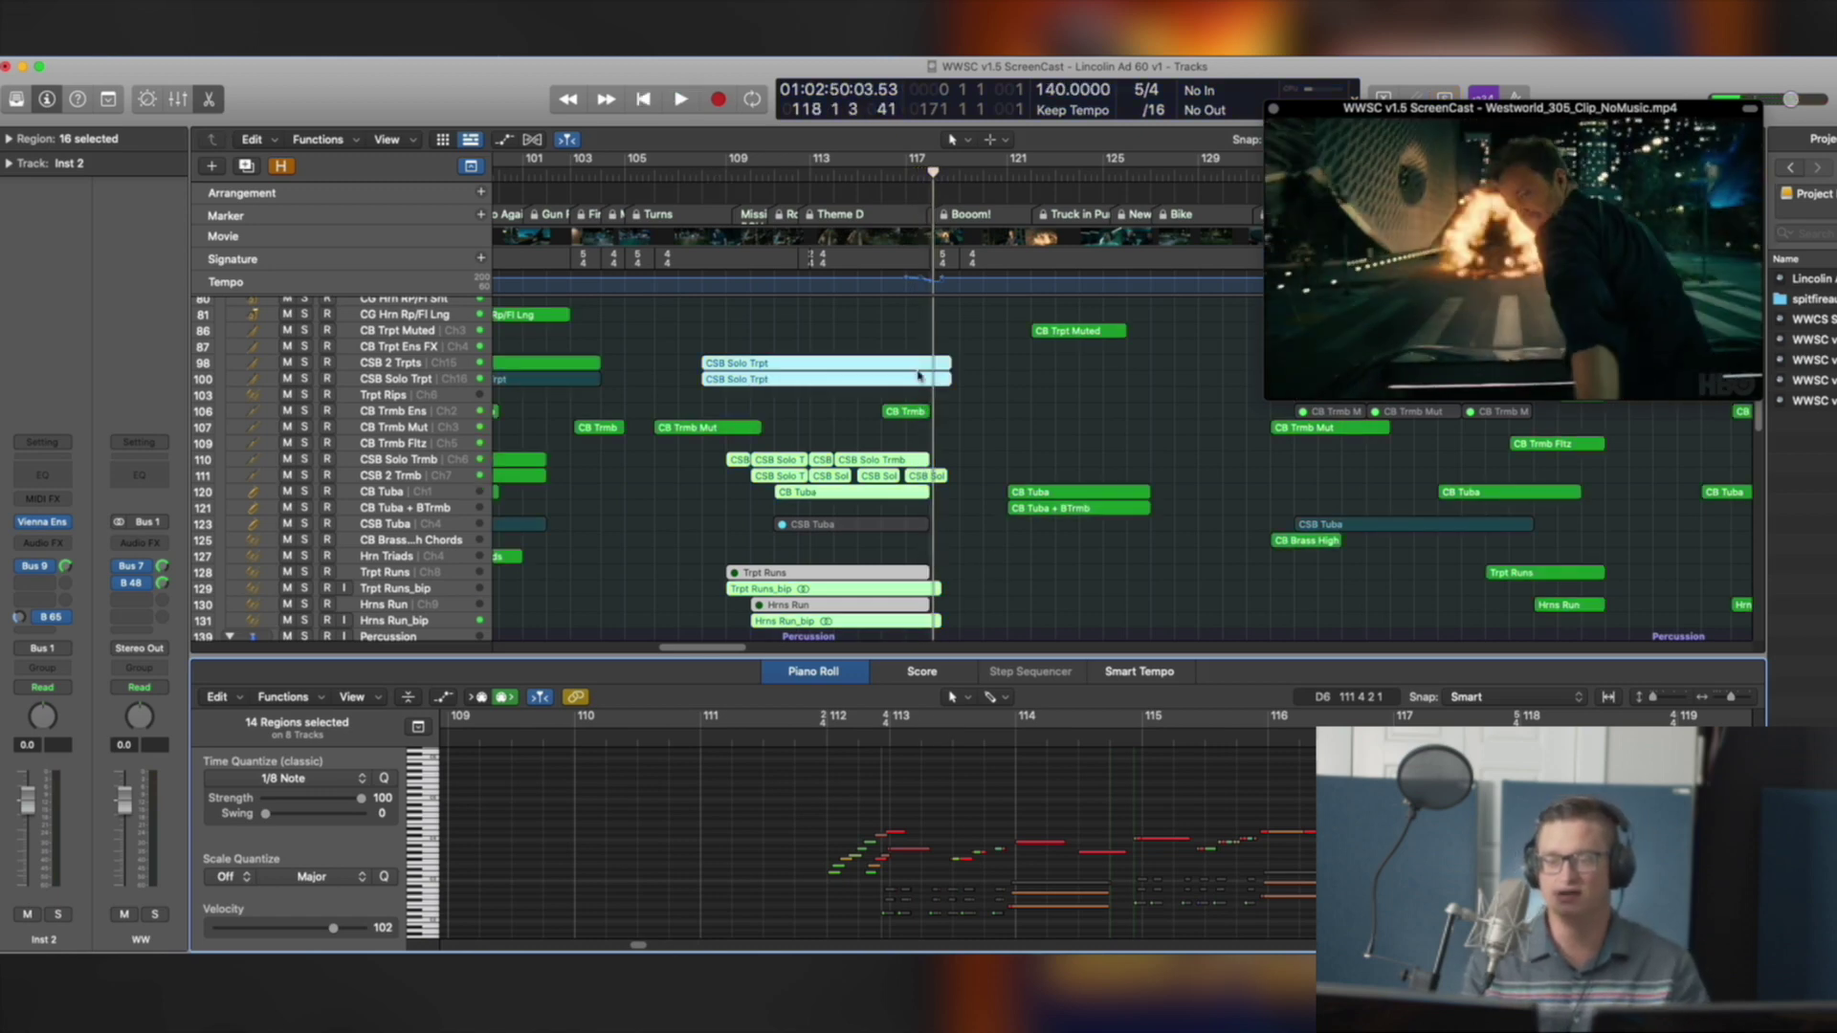
click(916, 411)
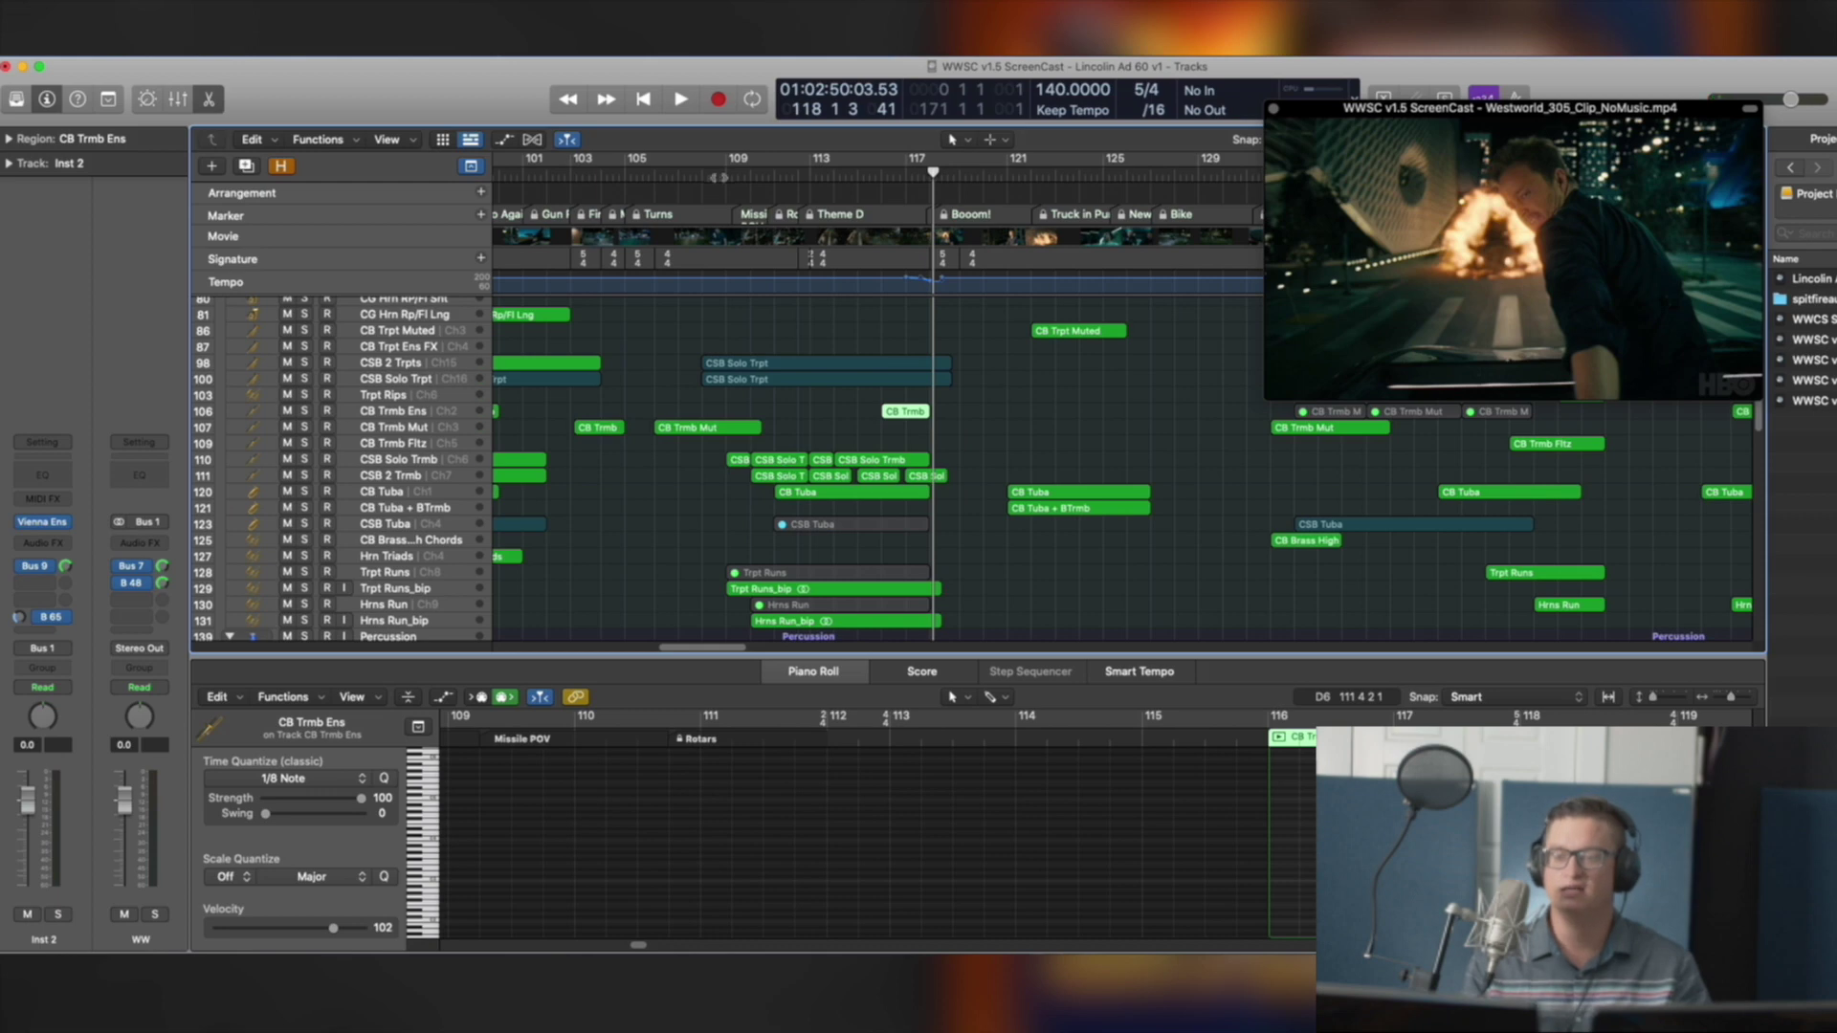
Return the playhead to bar 109 and look over the percussion, string, brass and woodwind regions around it
click(721, 178)
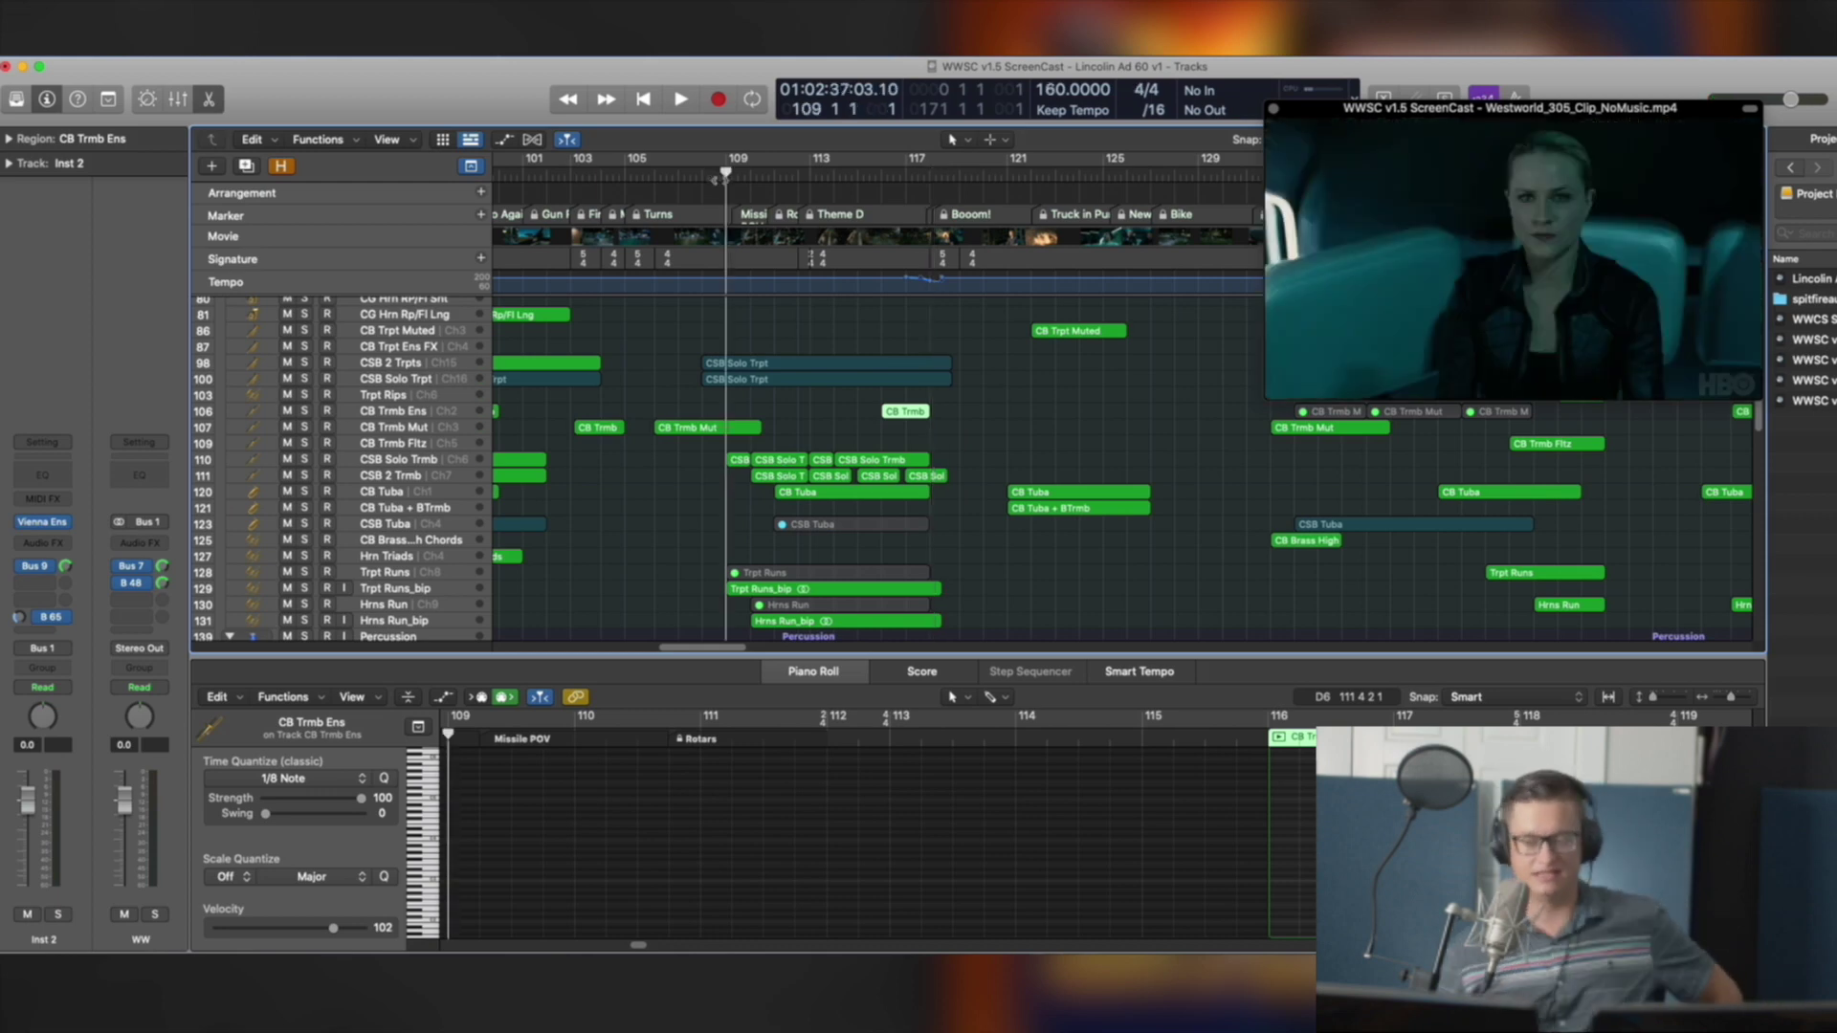
scroll(723, 452, down, 15)
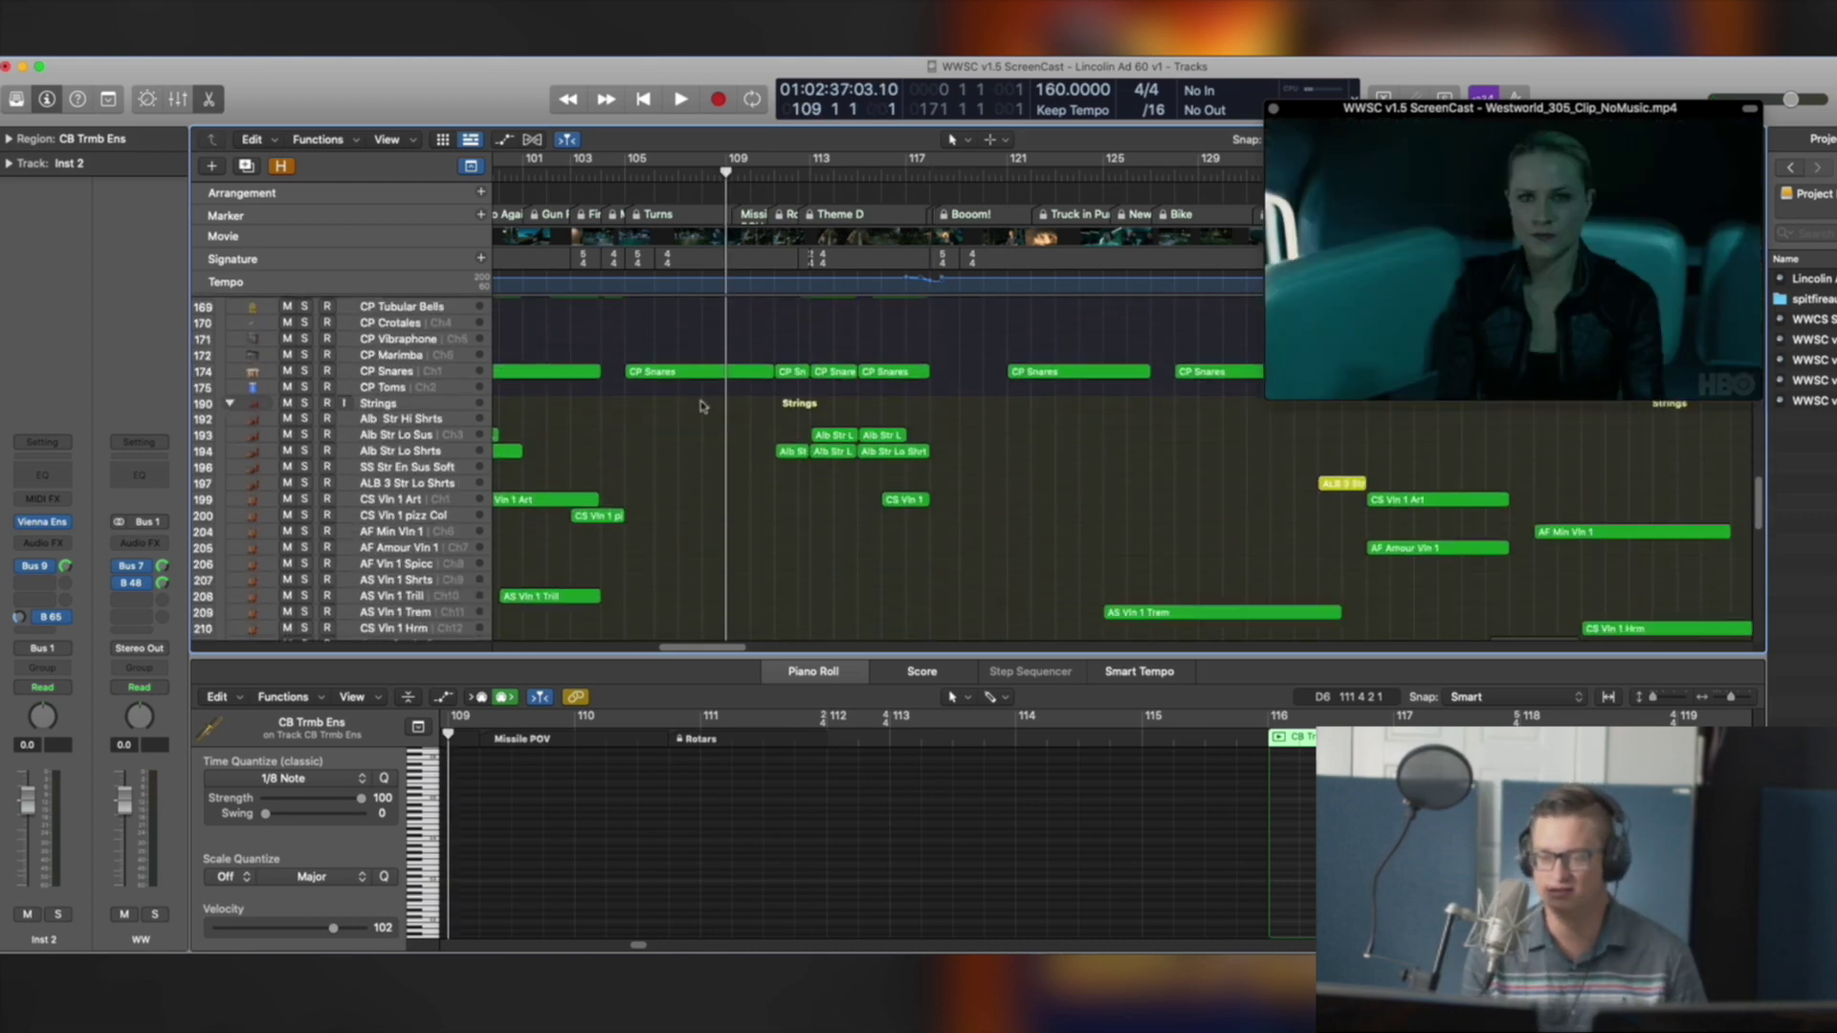
scroll(722, 451, down, 2)
scroll(617, 516, down, 5)
scroll(663, 507, up, 20)
scroll(665, 459, down, 10)
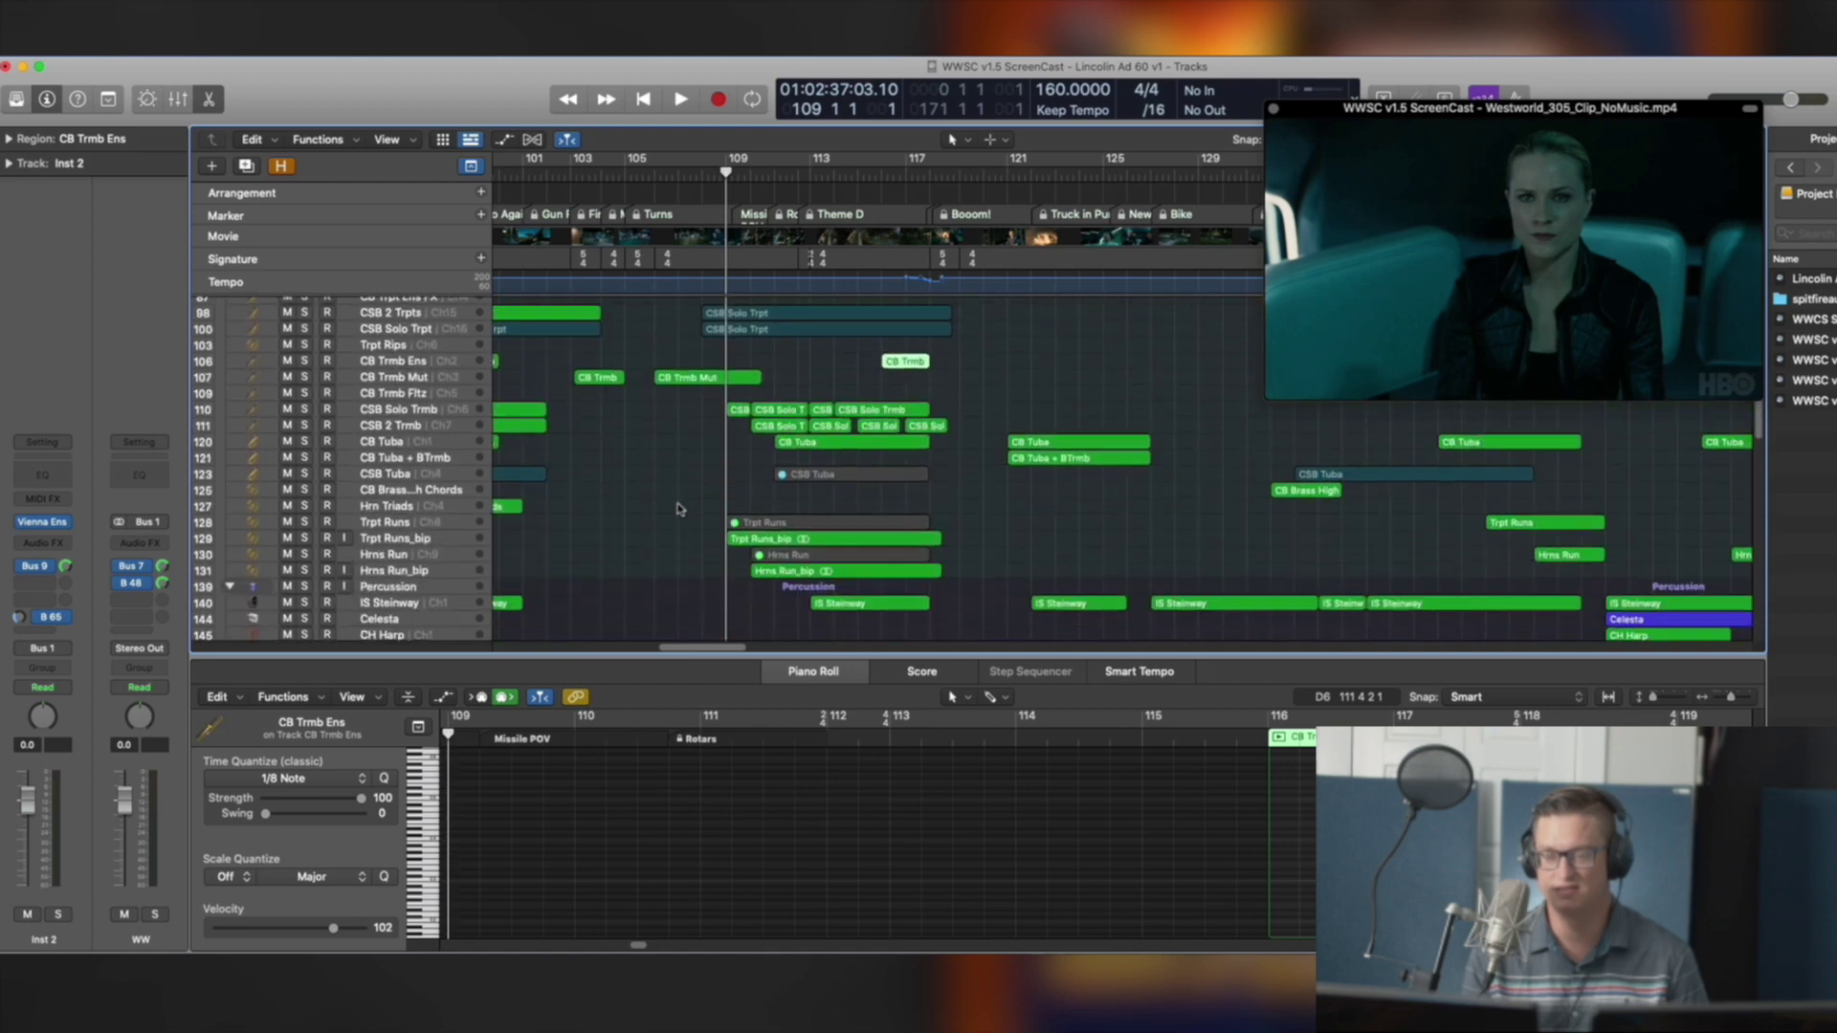
scroll(669, 502, up, 6)
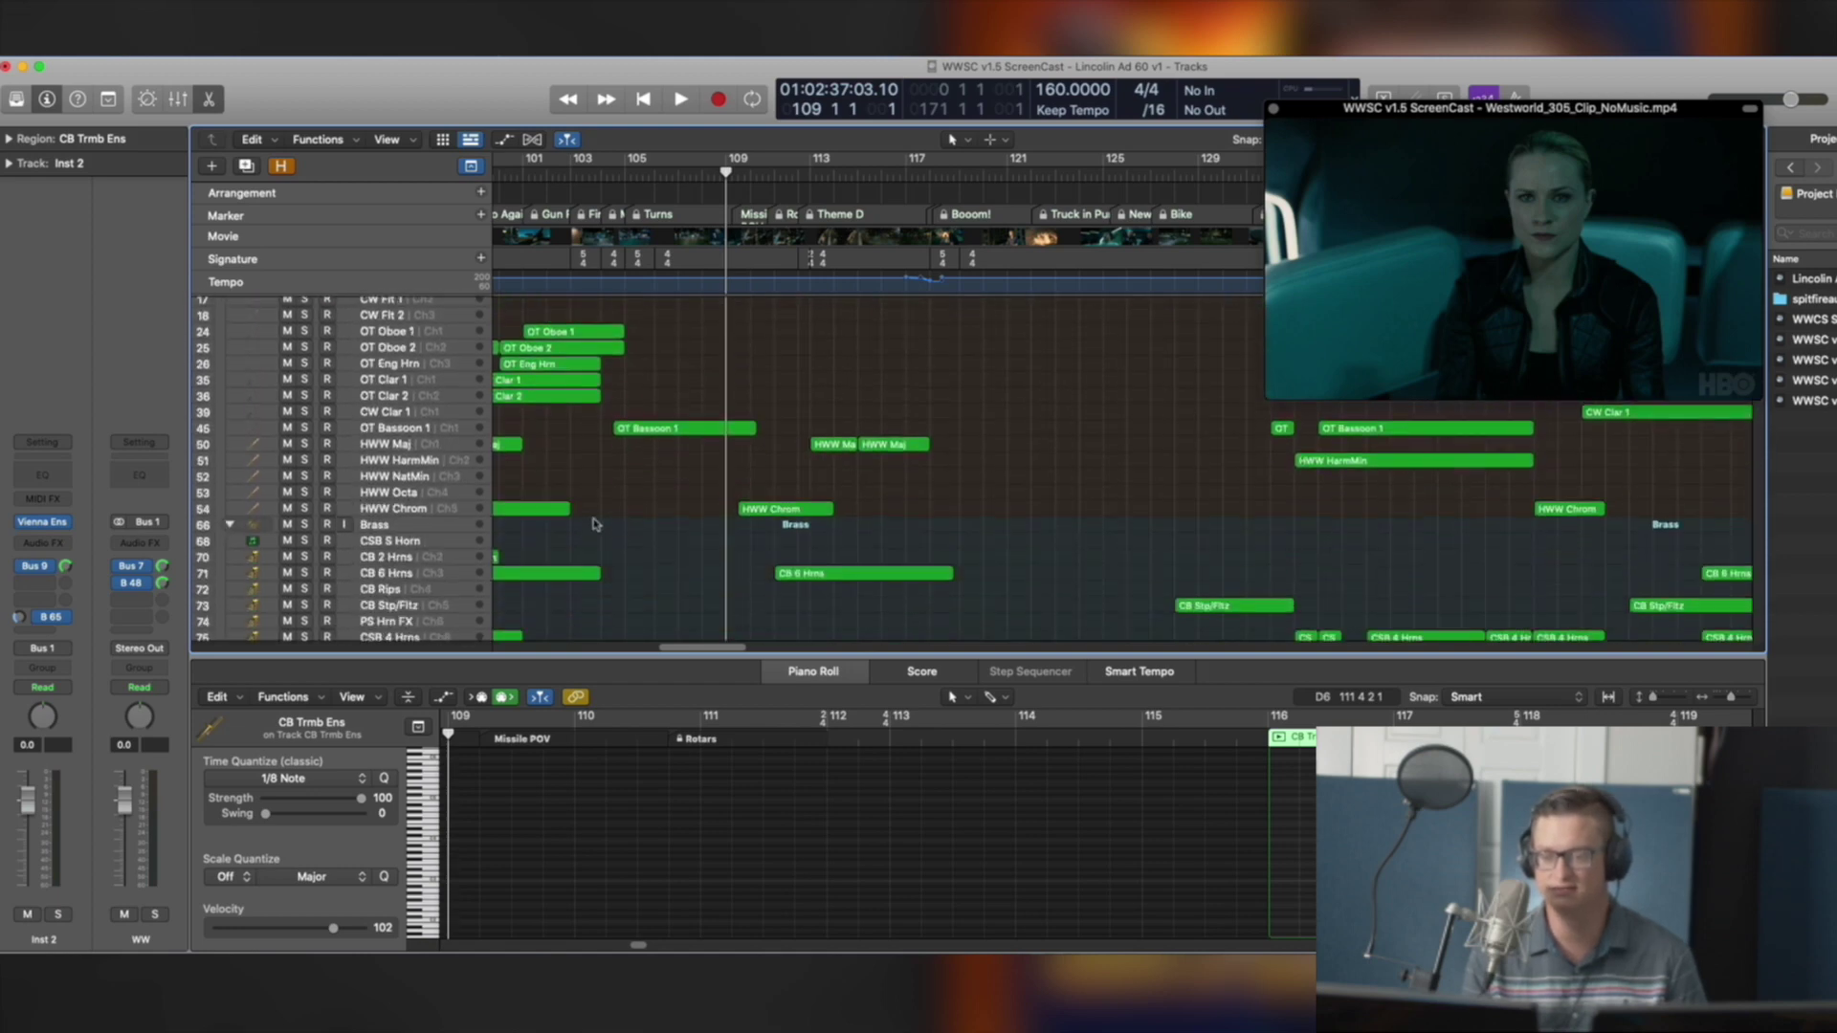
scroll(595, 524, up, 3)
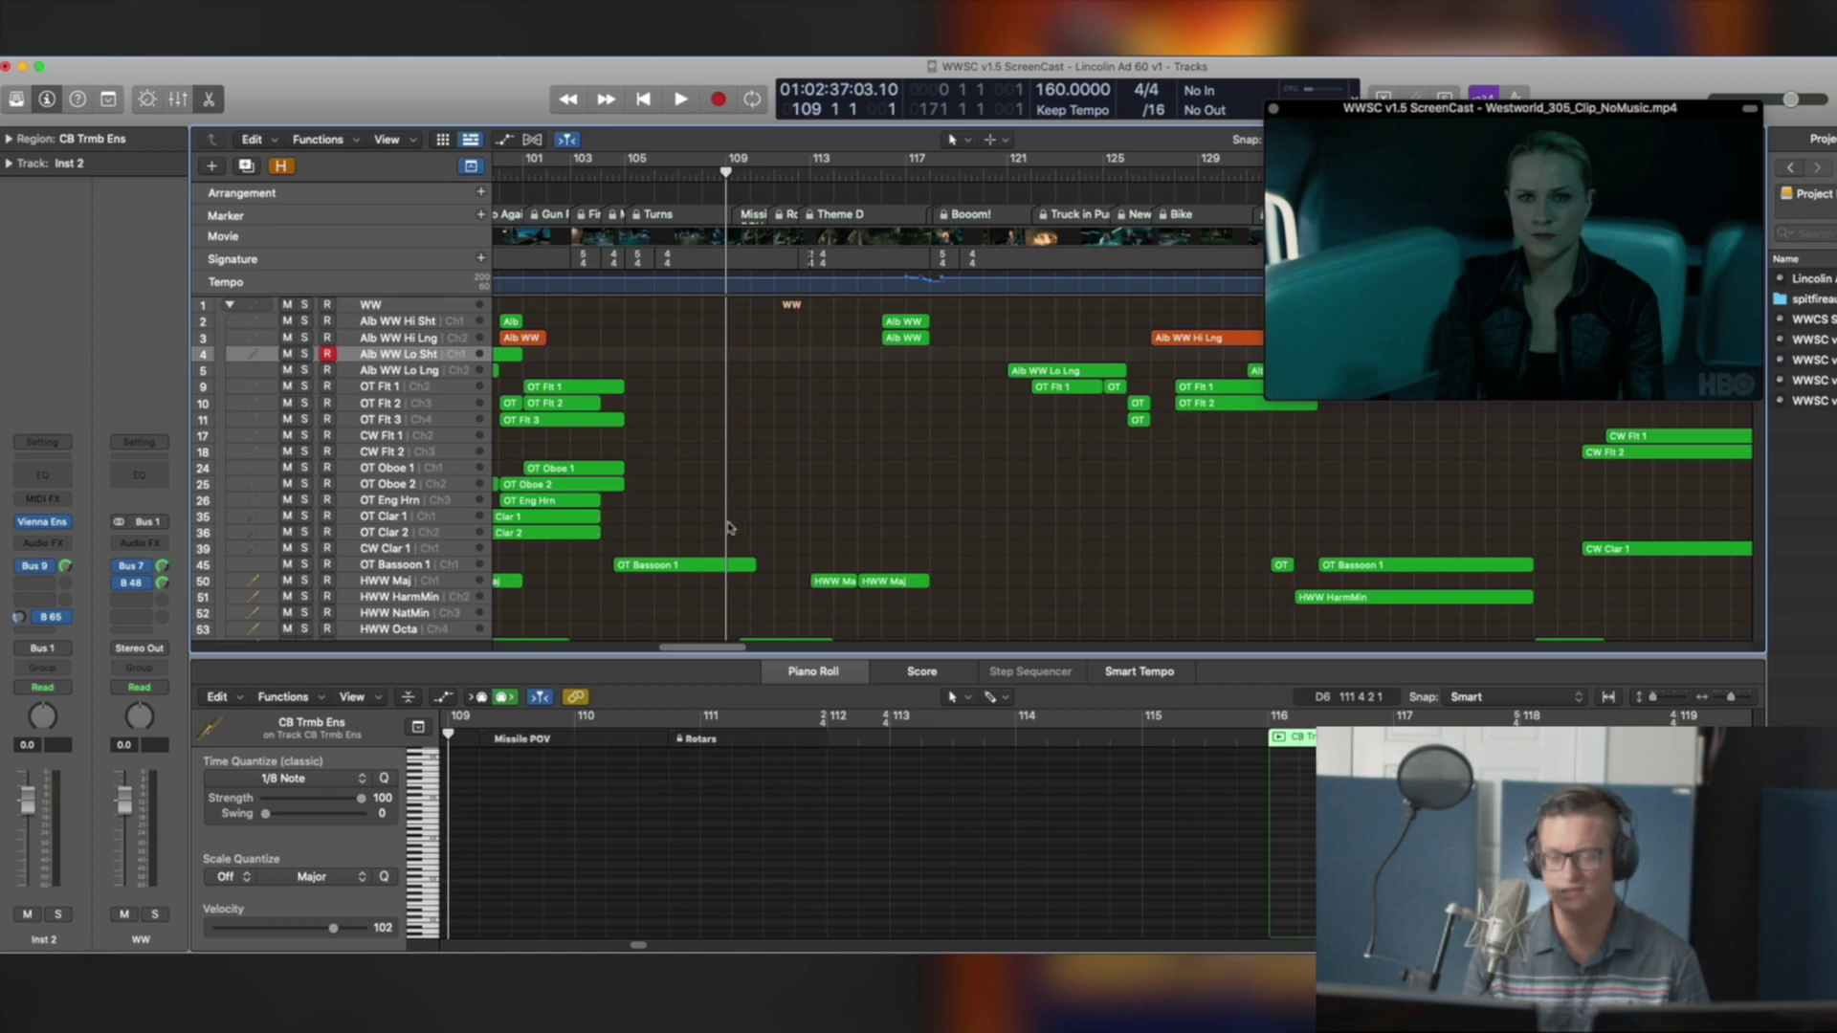
Collapse the WW, Brass, Percussion and Strings track stacks
click(230, 305)
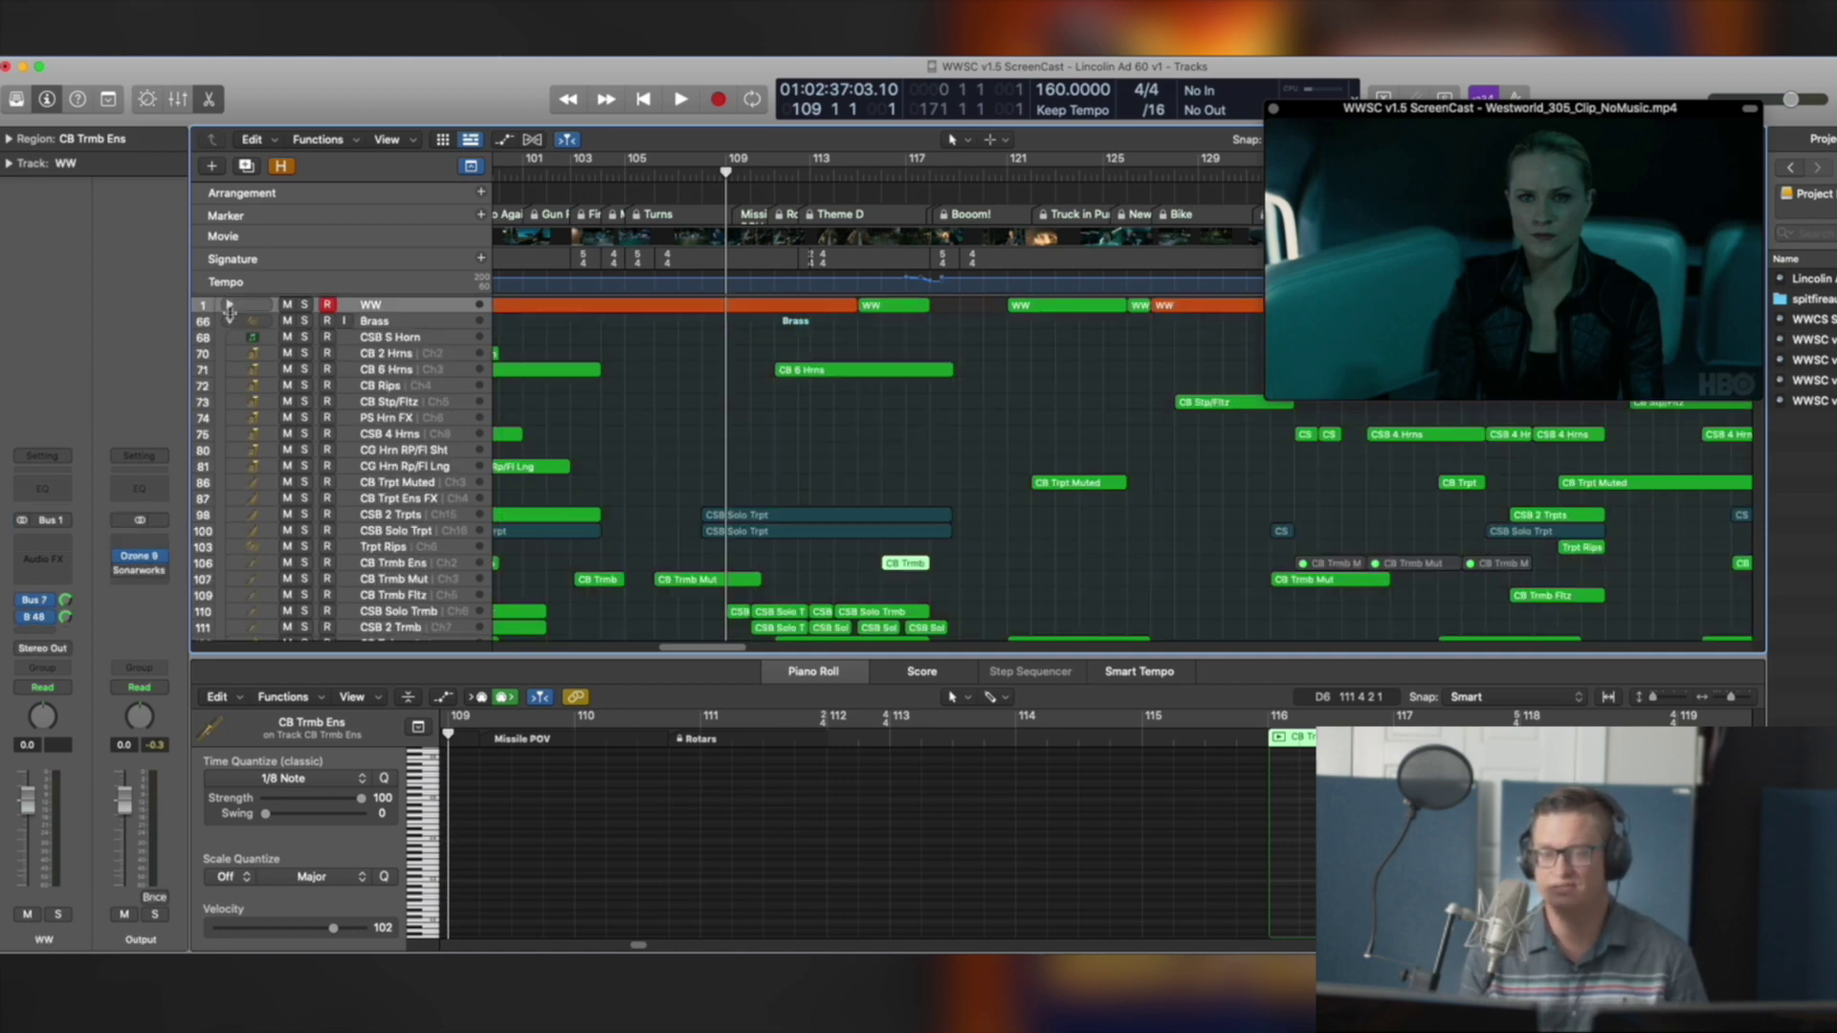
click(229, 322)
click(231, 338)
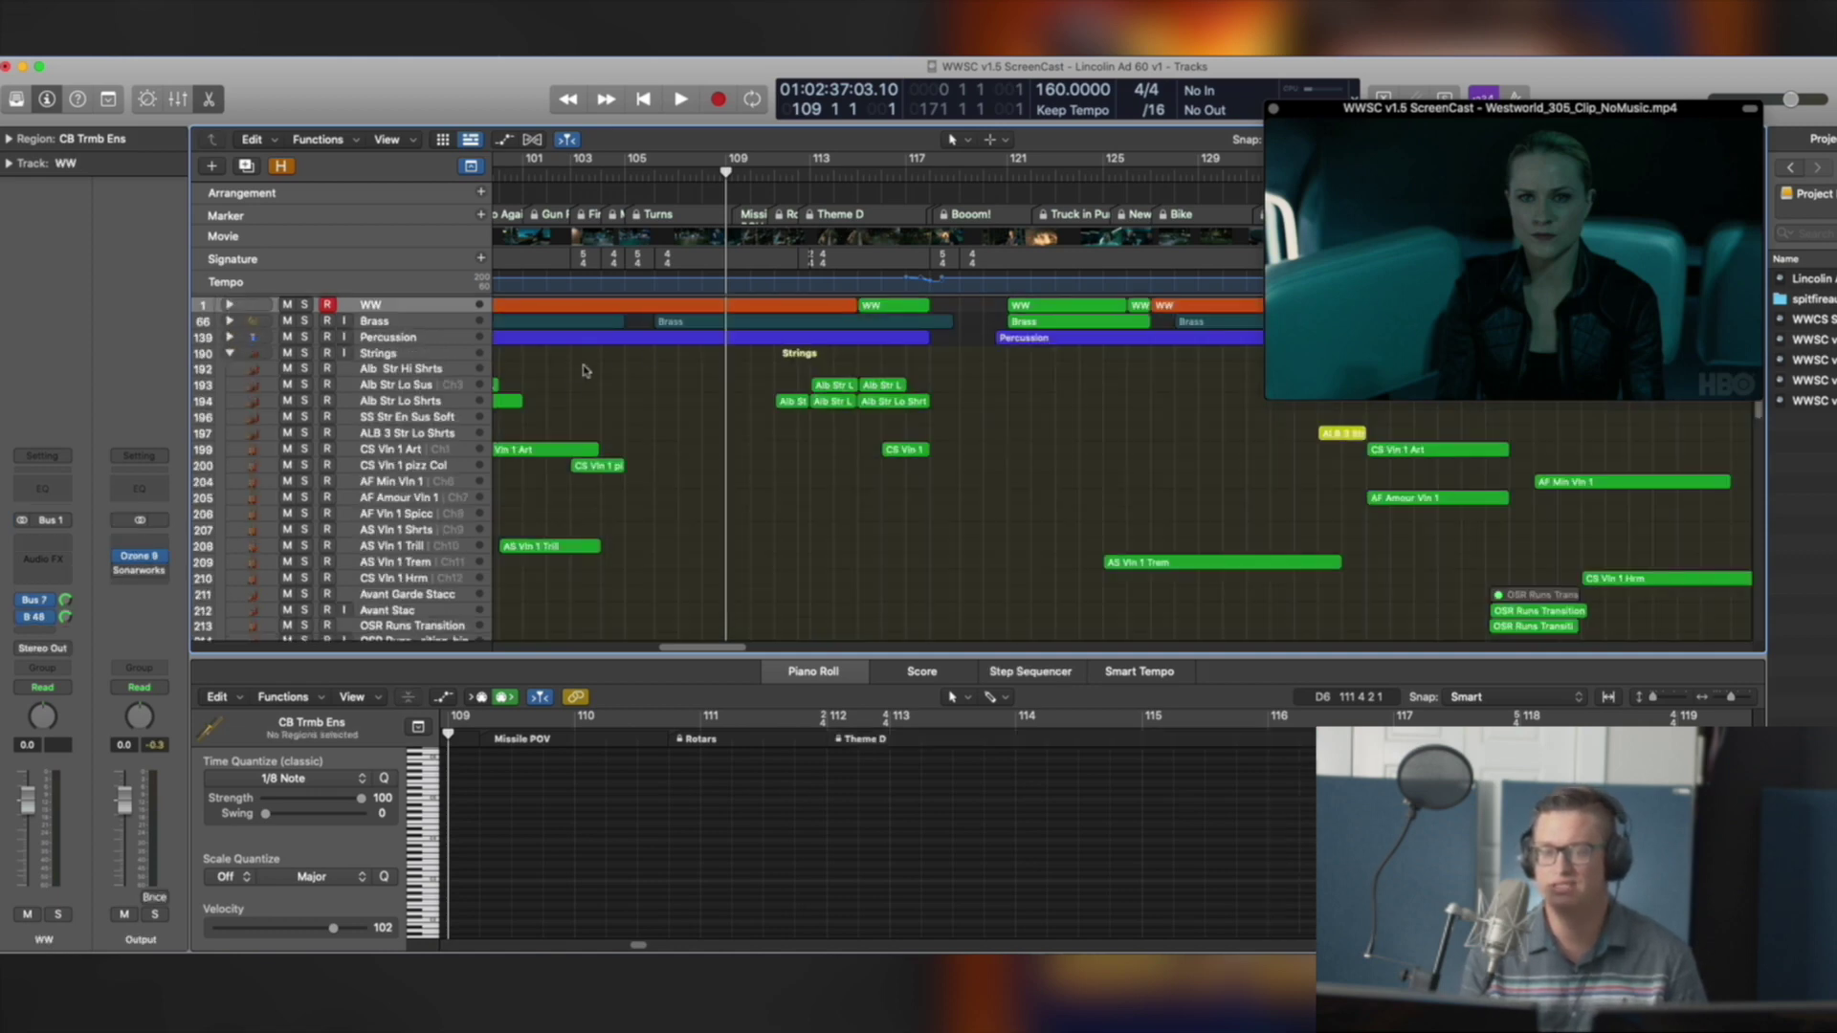
click(230, 353)
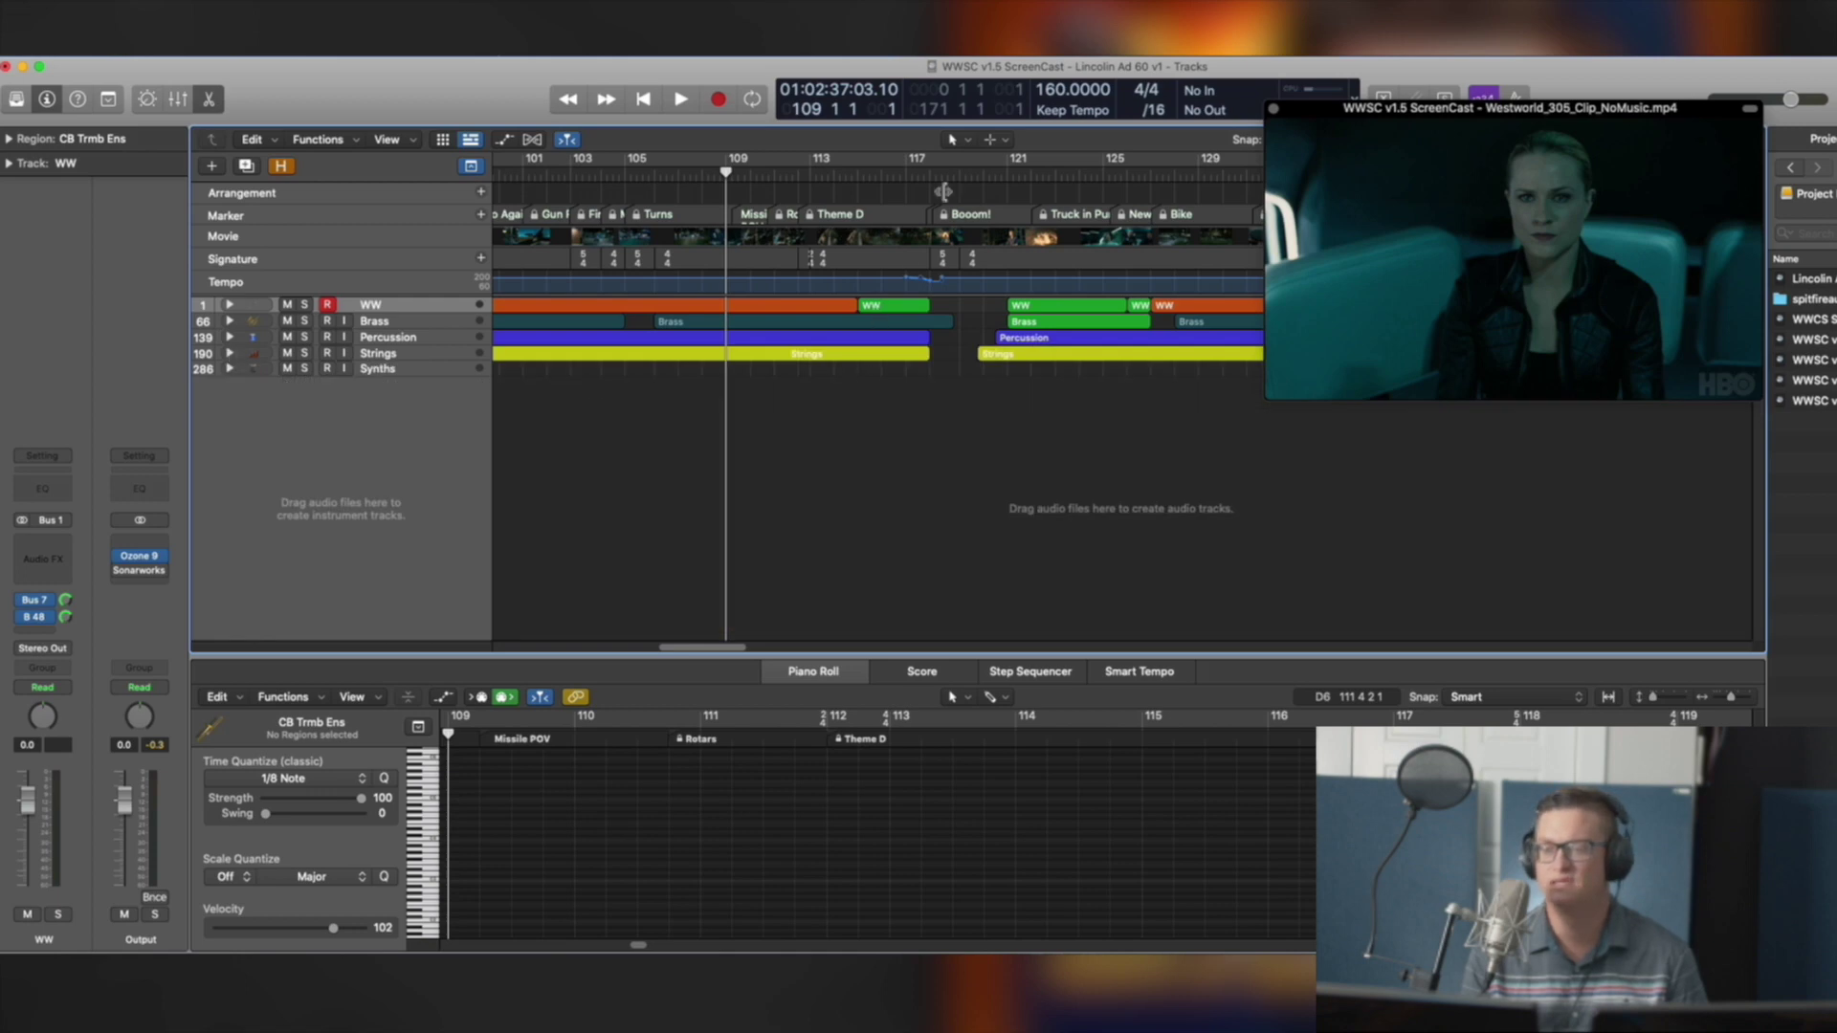
Enlarge the global tracks and play the tempo dip from just before bar 117 into the Booom! marker
click(906, 174)
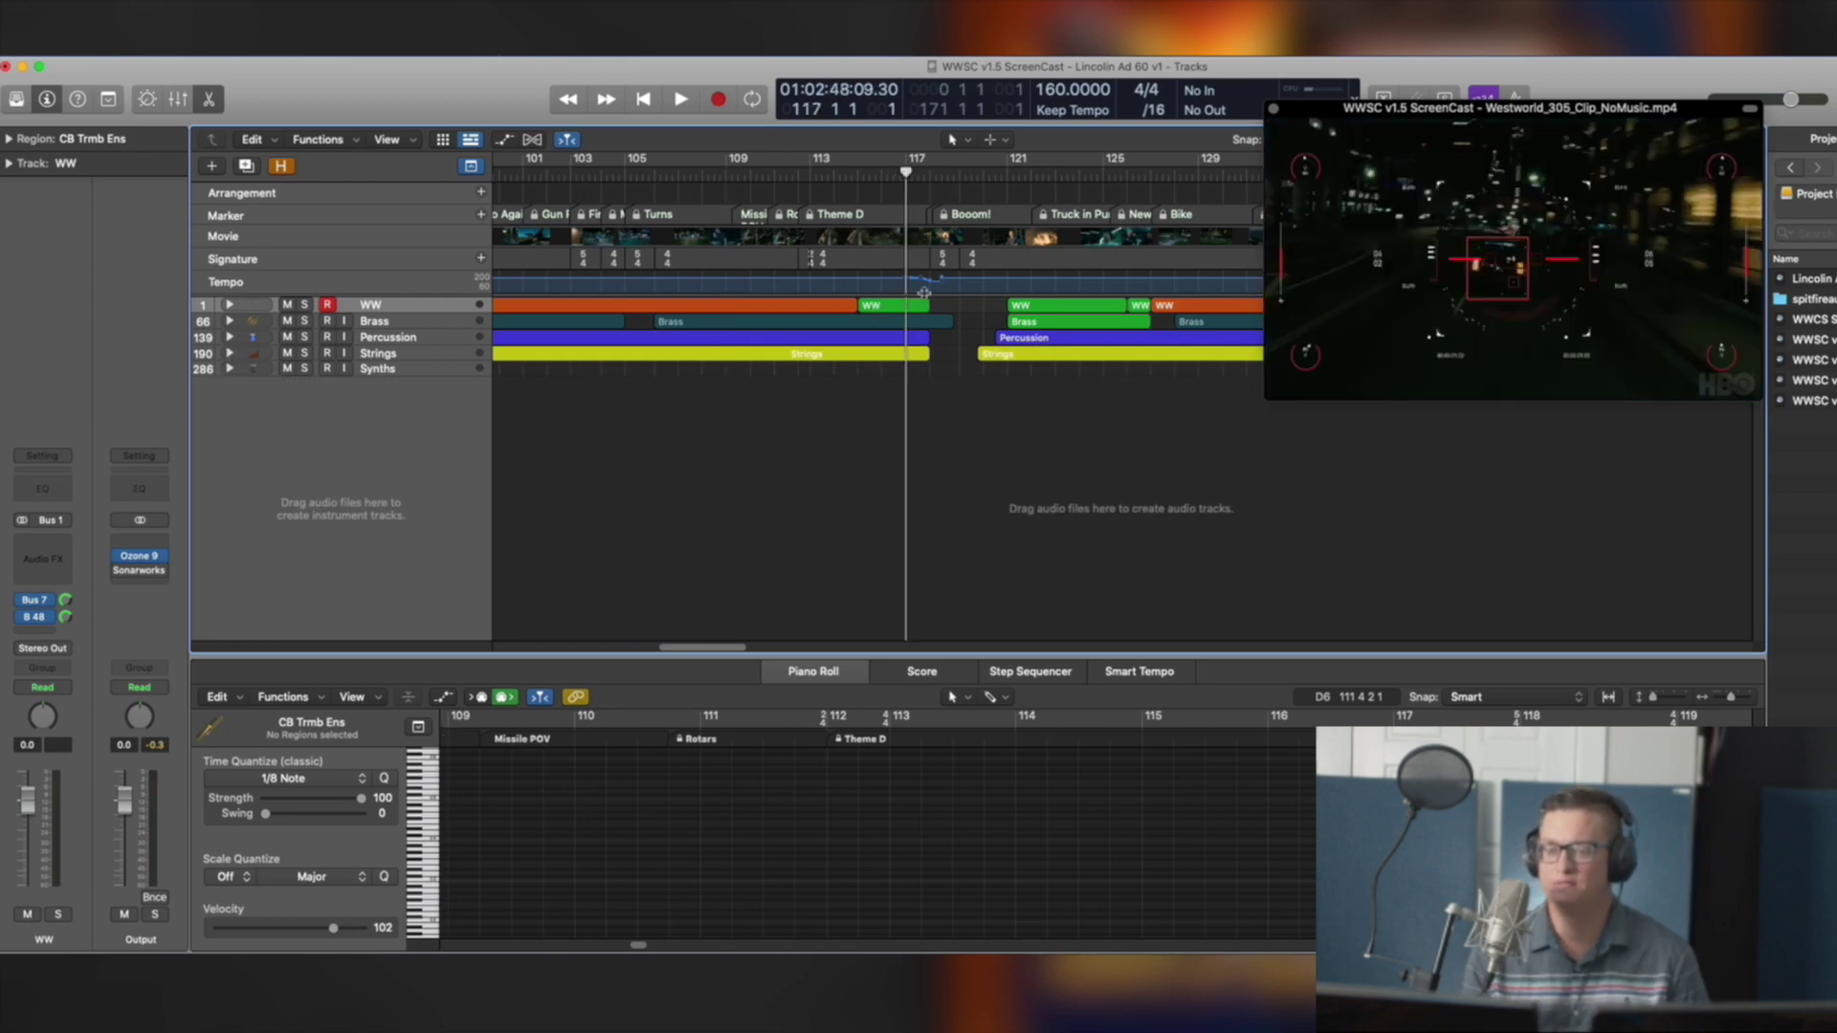
drag(927, 295, 935, 424)
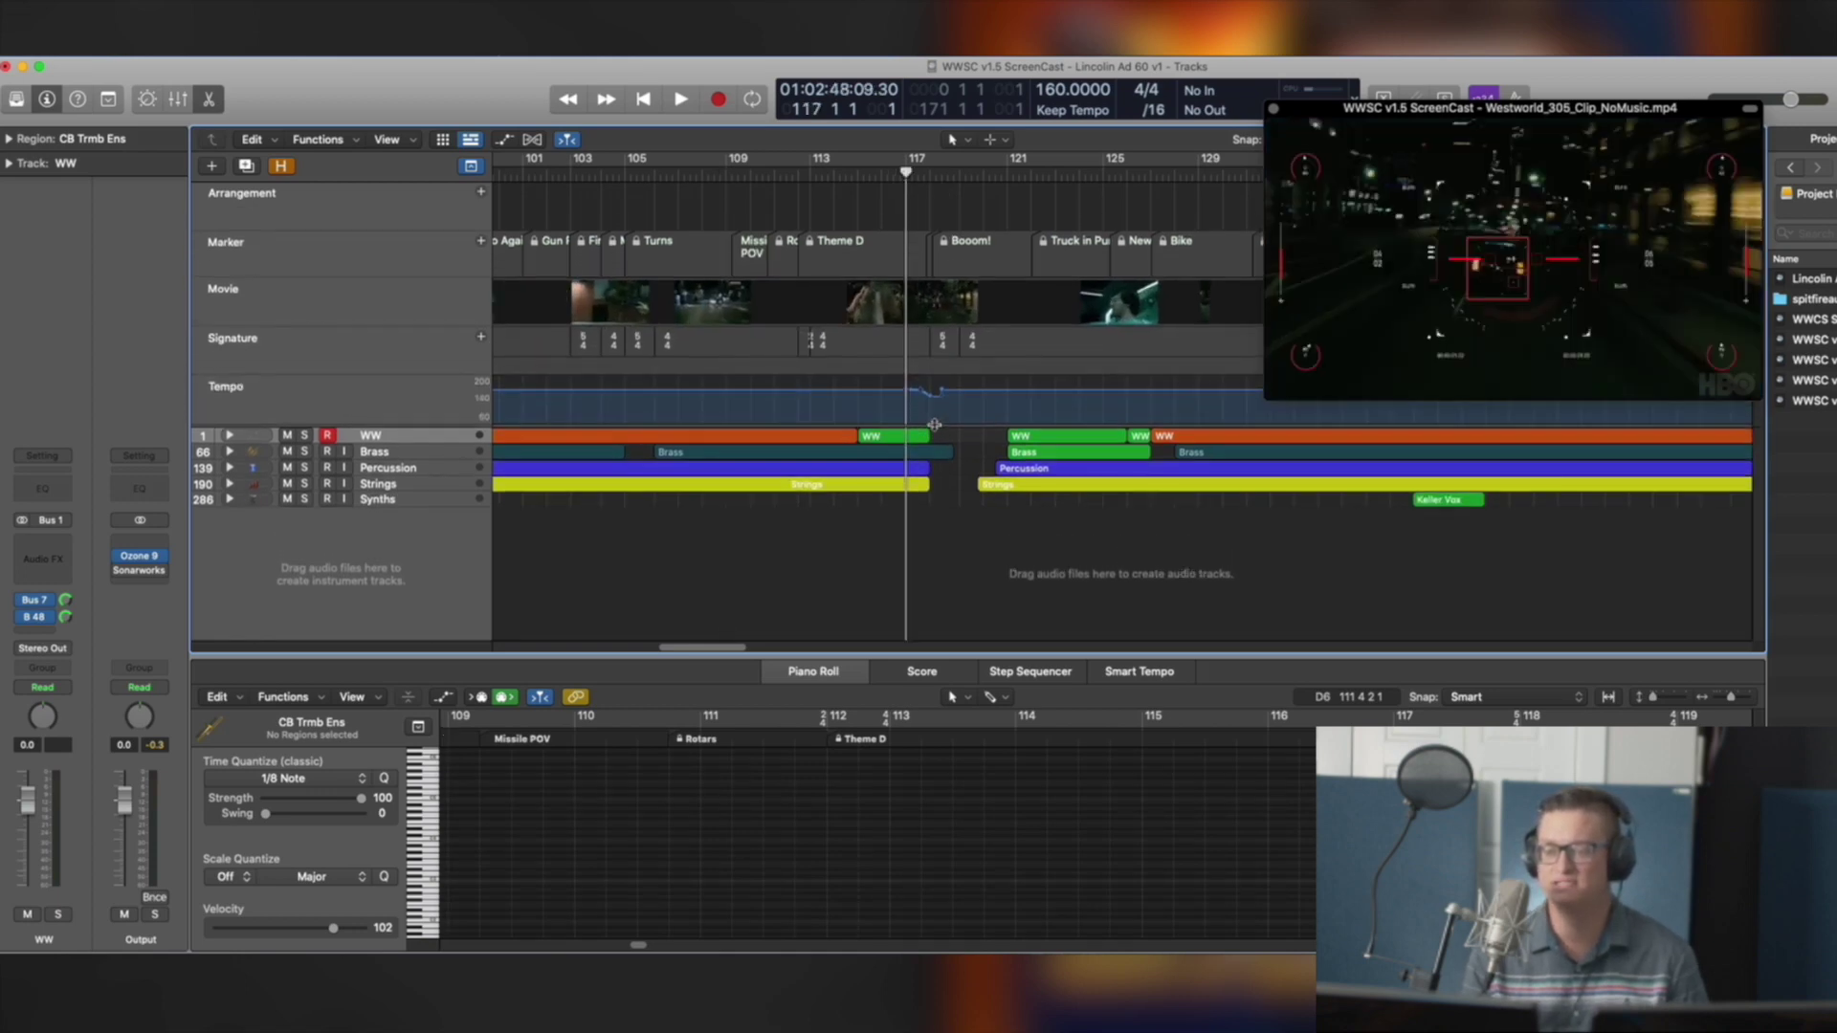
mouse_move(906, 174)
mouse_down()
mouse_move(926, 180)
mouse_move(891, 192)
mouse_up()
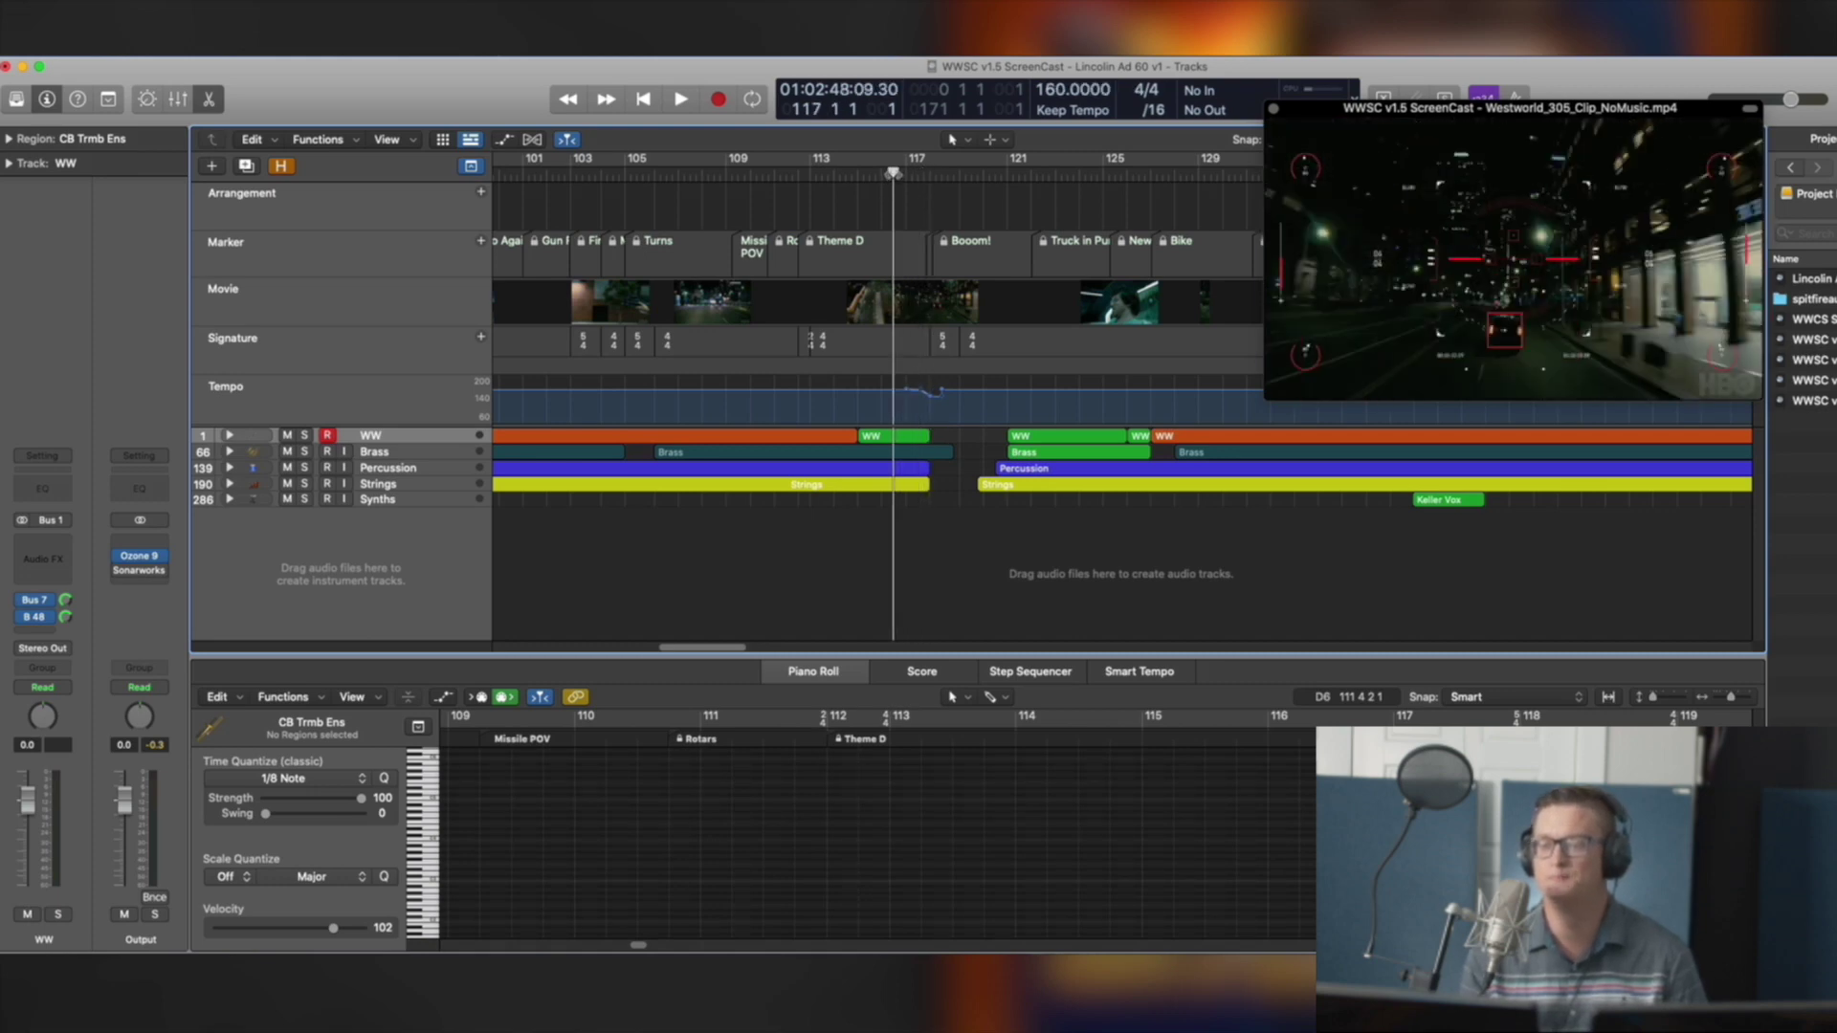
key(space)
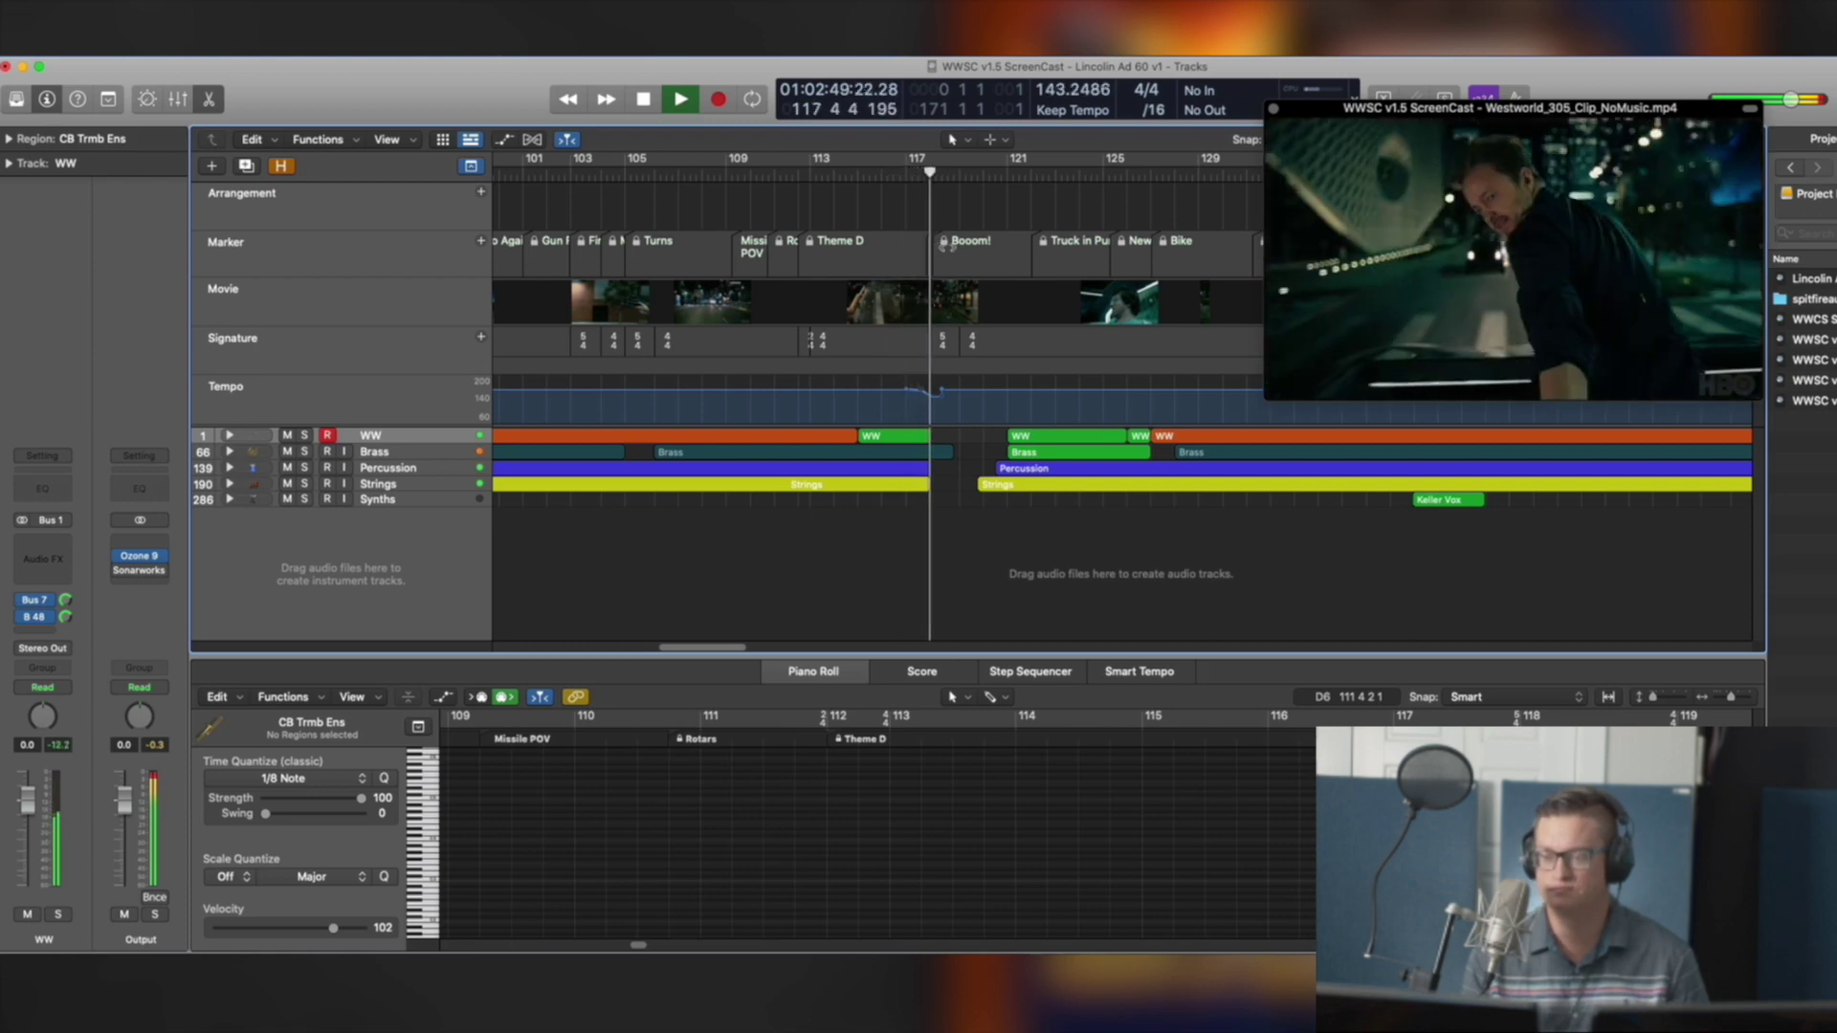
Zoom in on bars 117 to 122 and play the explosion passage from bar 117 beat 3
drag(713, 648, 734, 650)
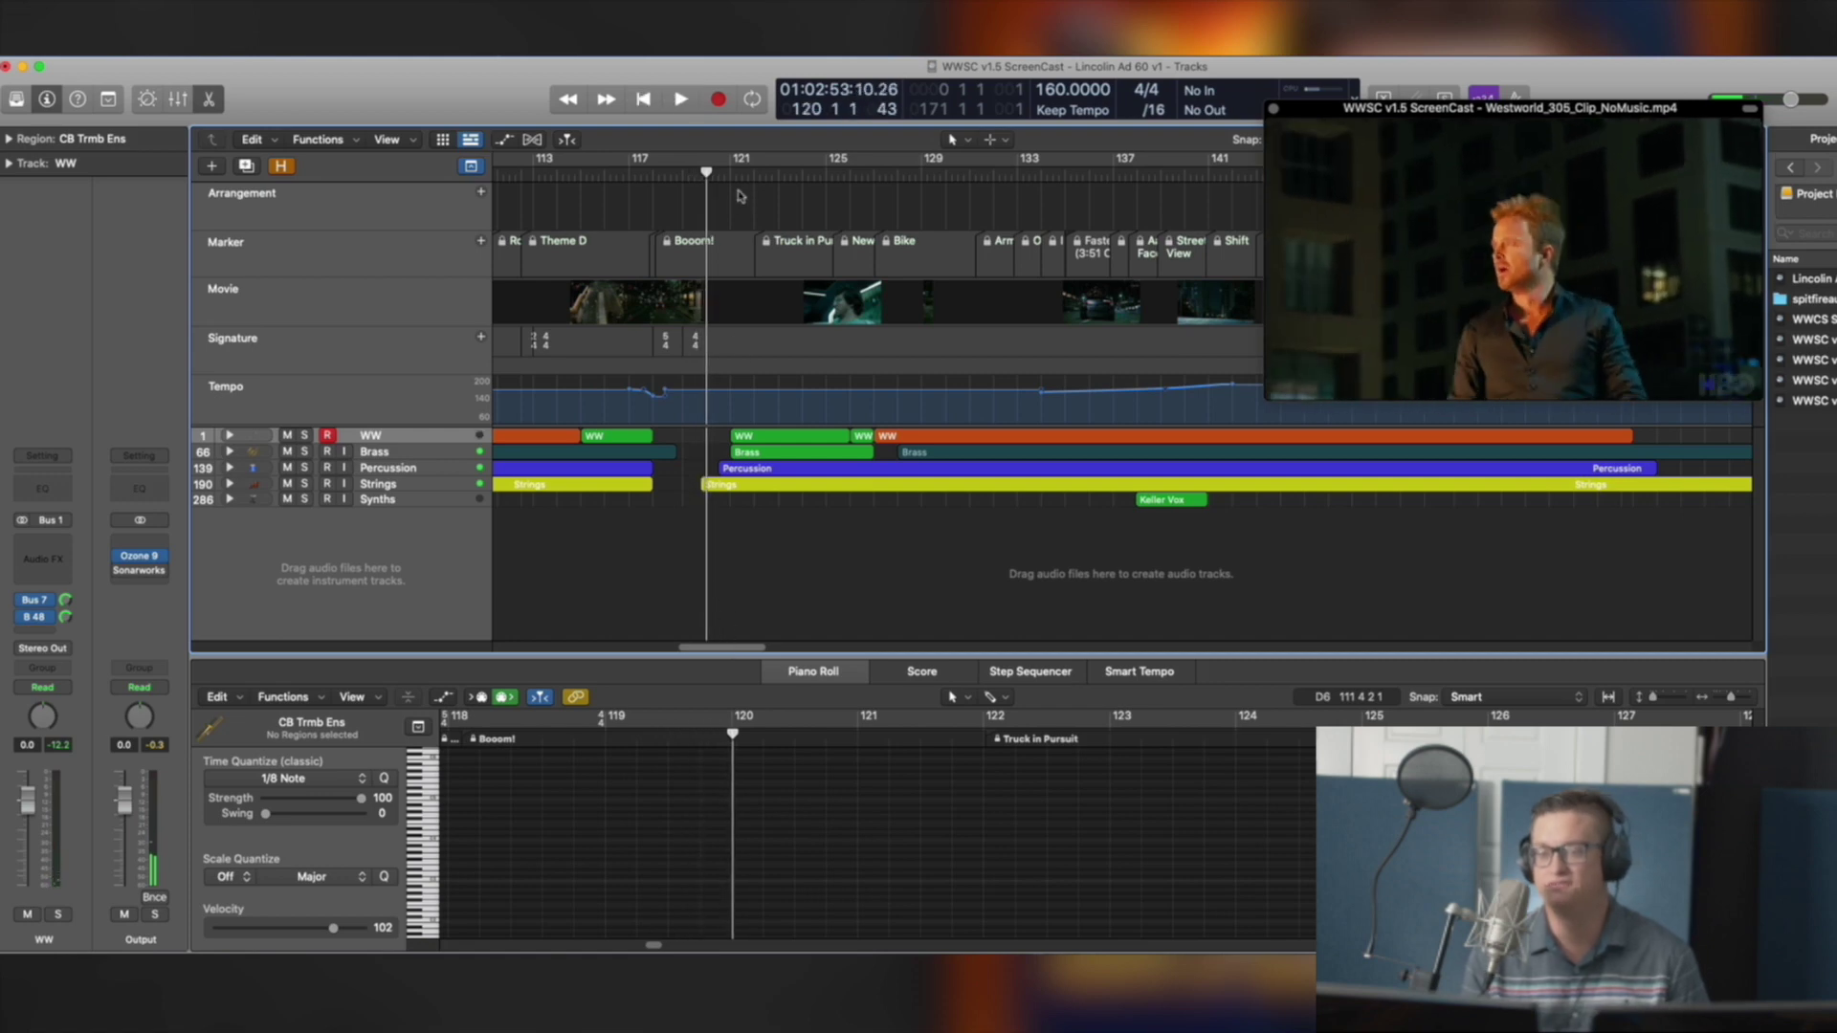
click(1512, 253)
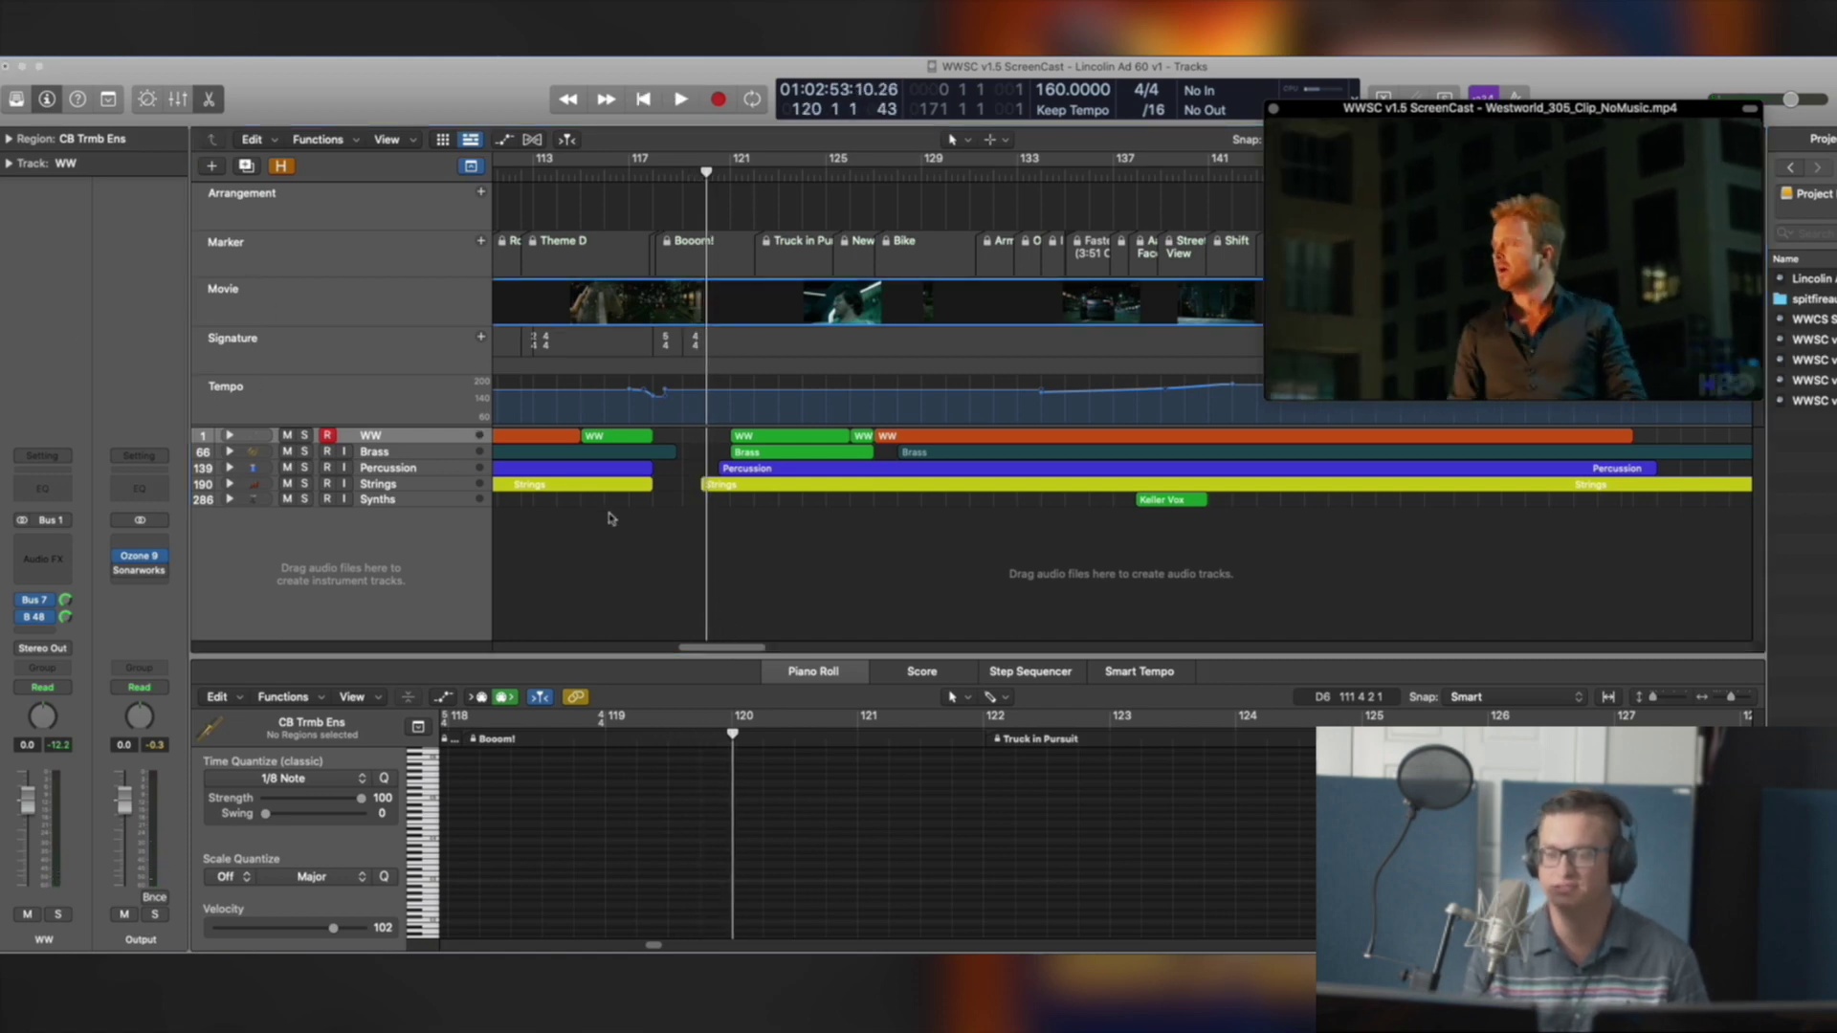
drag(599, 514, 846, 397)
click(805, 170)
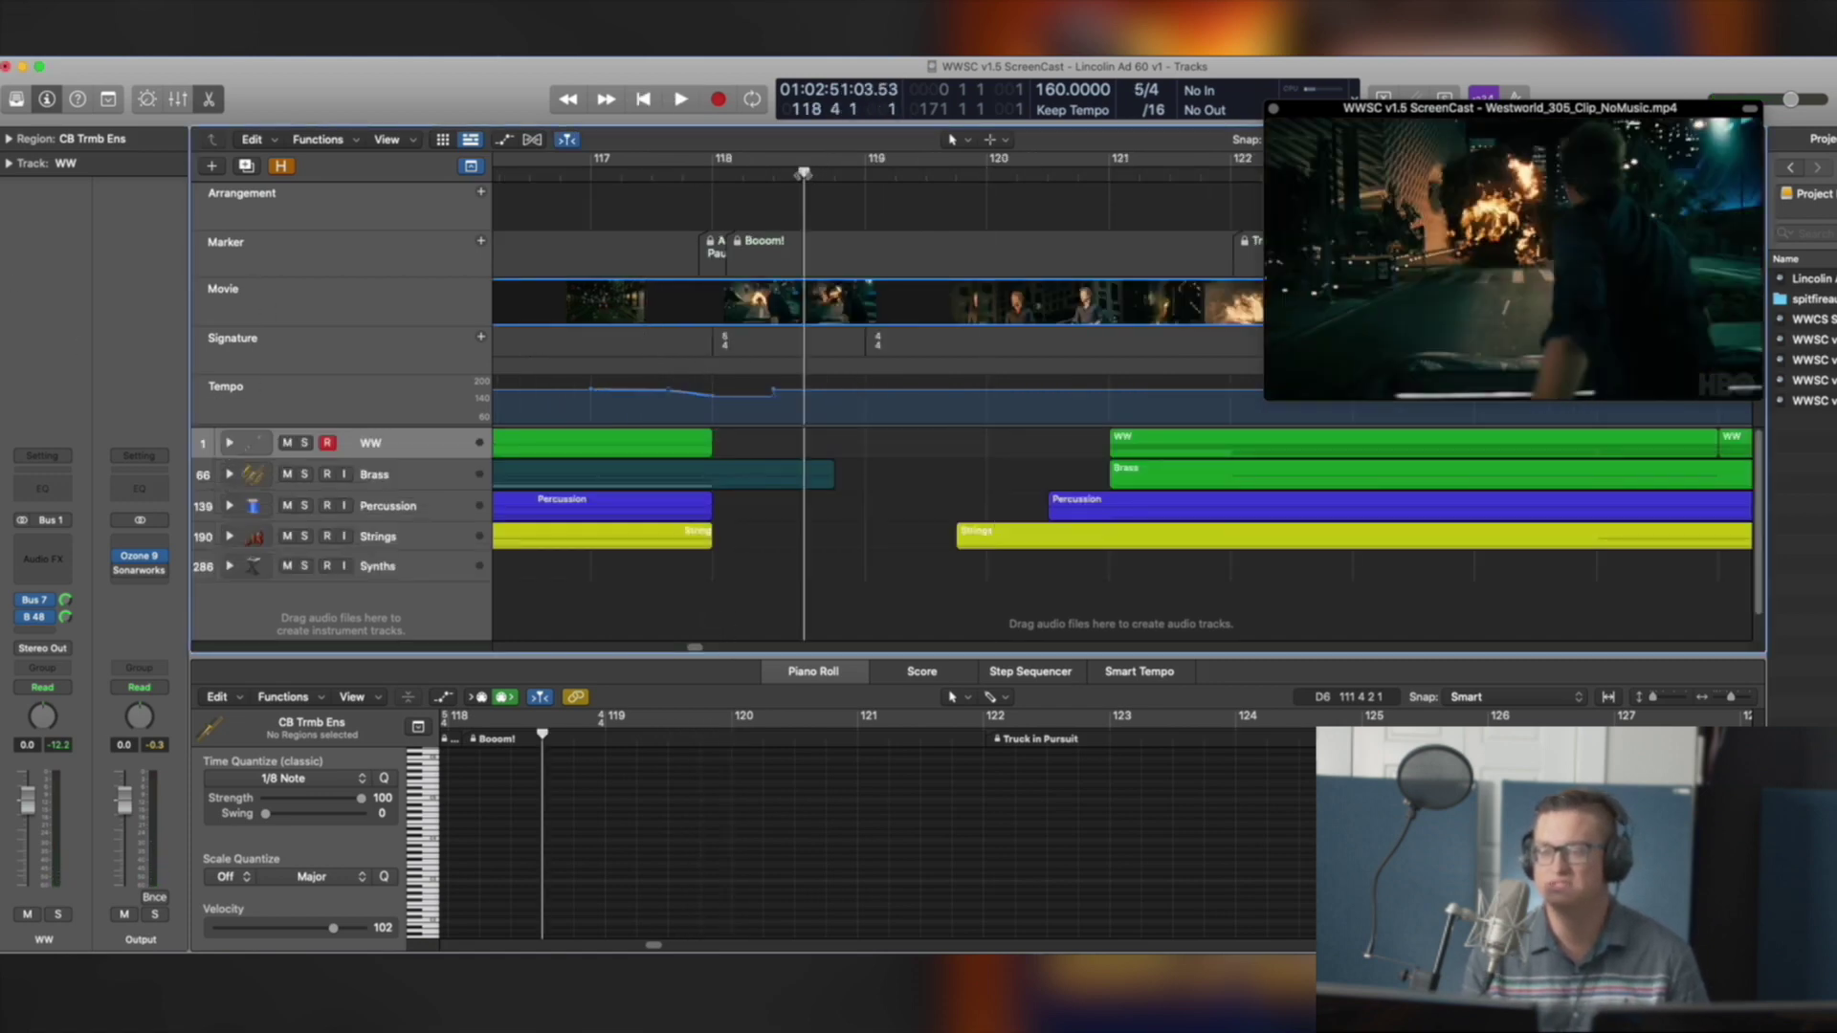
mouse_move(805, 173)
mouse_down()
mouse_move(754, 176)
mouse_move(829, 206)
mouse_move(651, 187)
mouse_up()
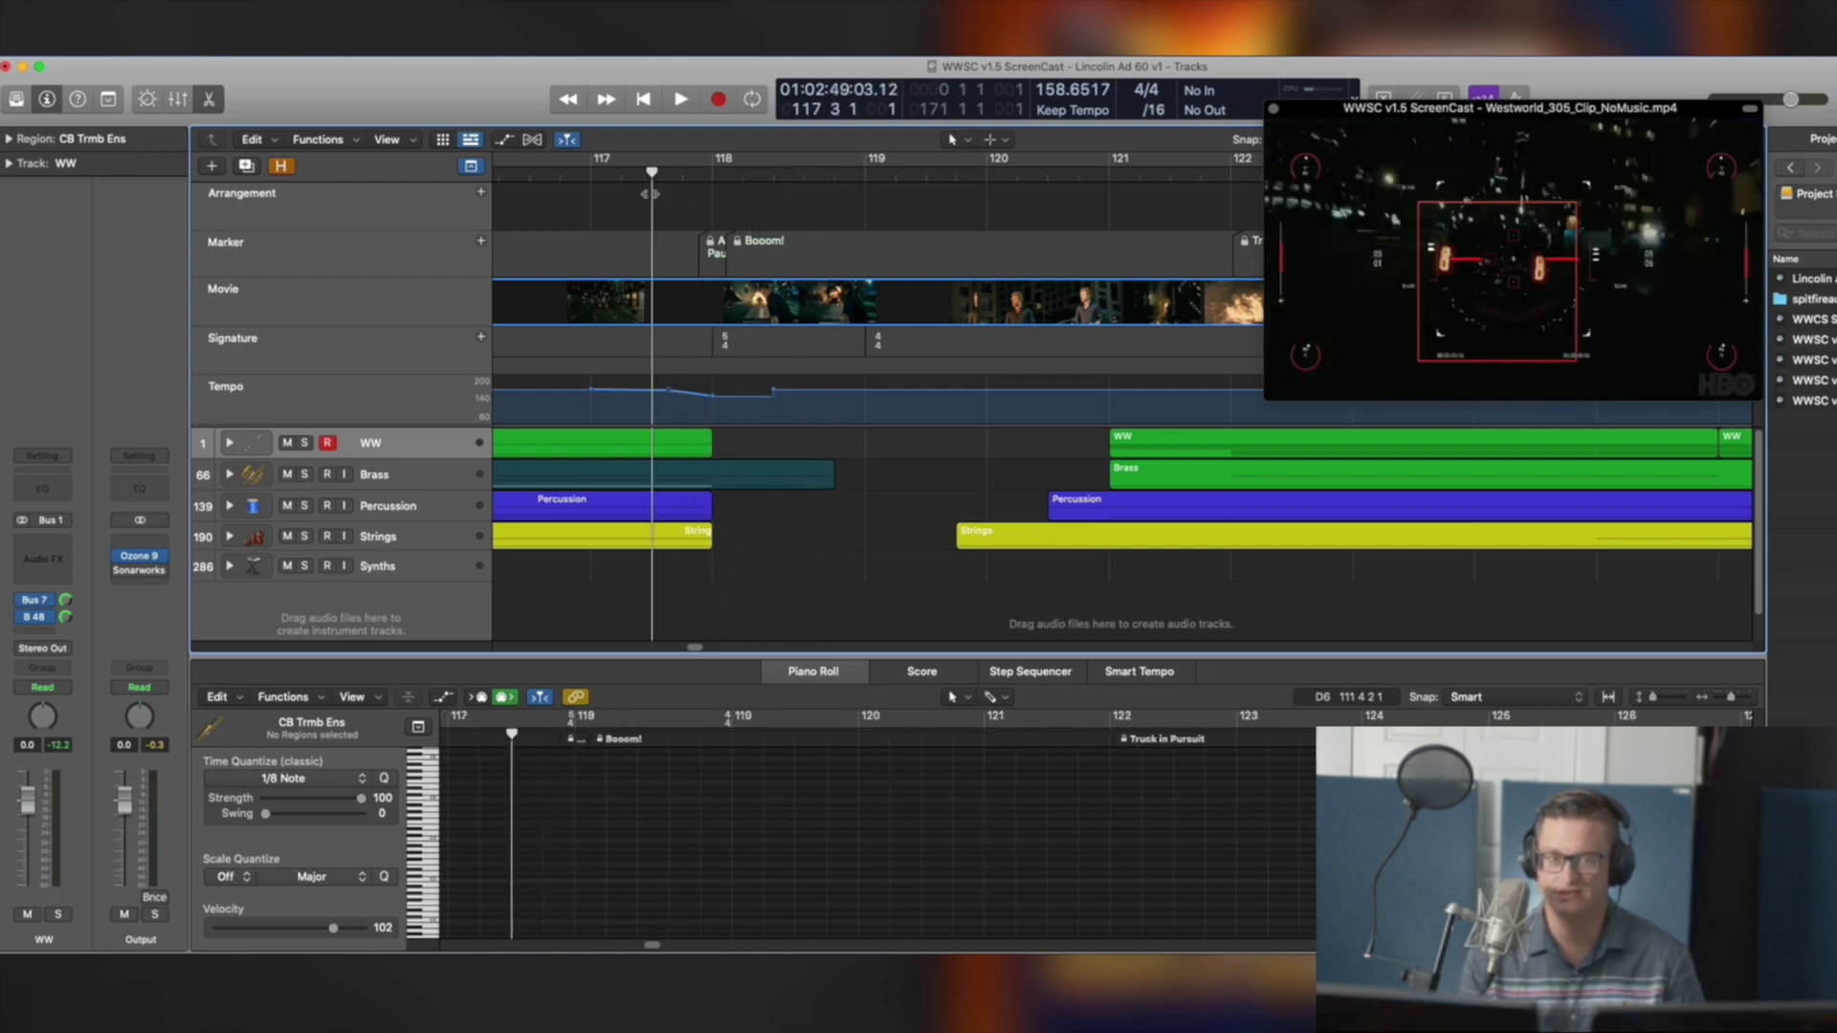
key(space)
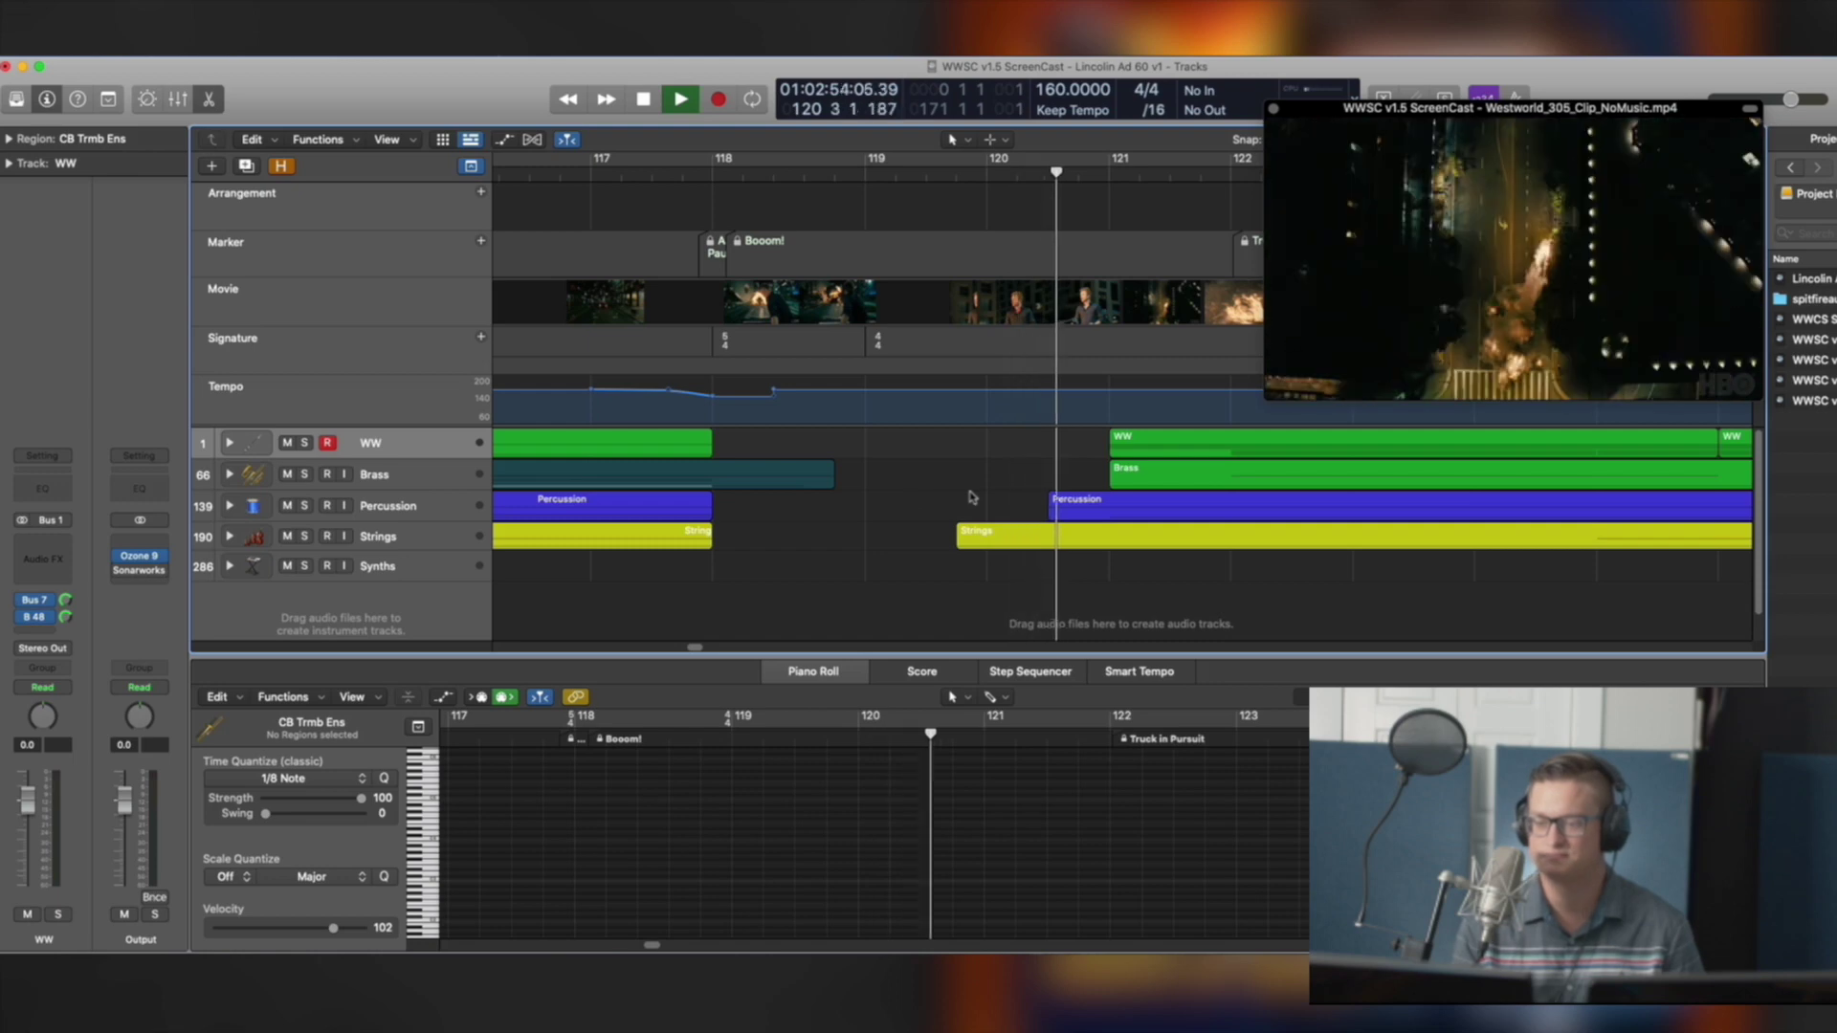
Select the Percussion regions after the Booom! marker, look over the expanded Percussion stack during playback, collapse it and stop at bar 135
click(1074, 510)
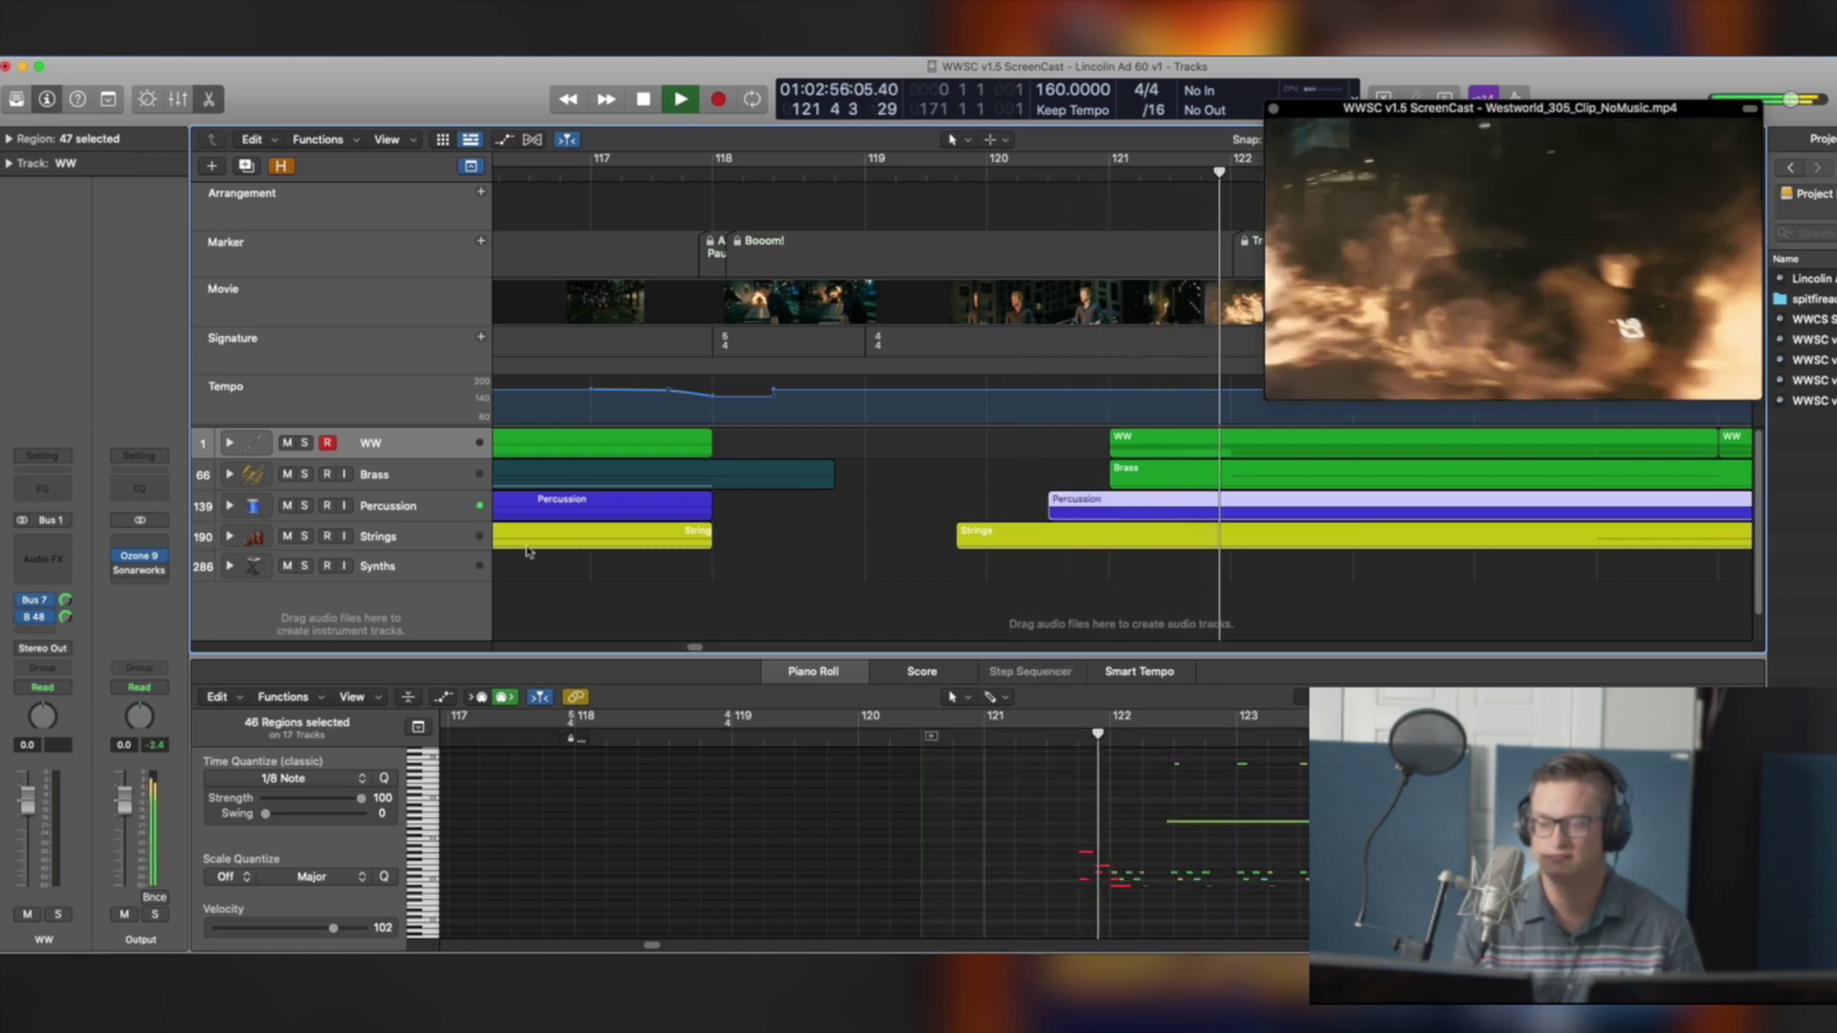
ctrl+alt+click(836, 571)
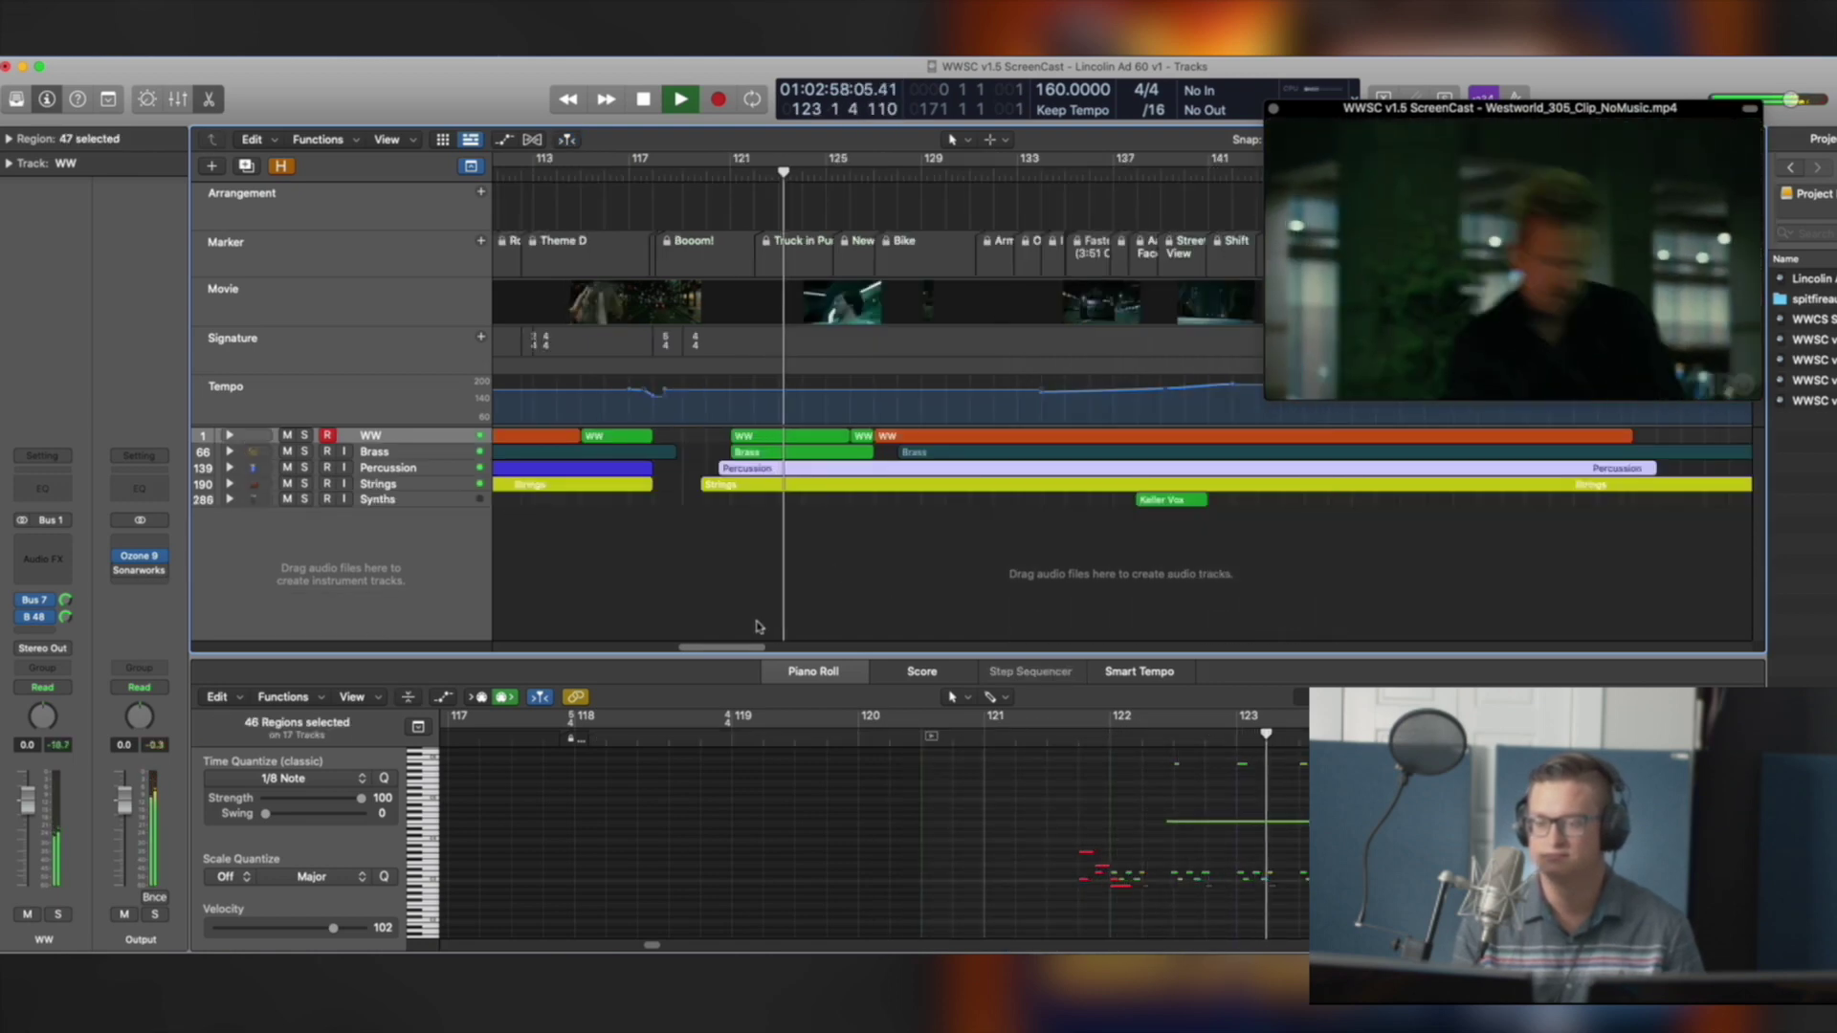
drag(759, 654, 758, 663)
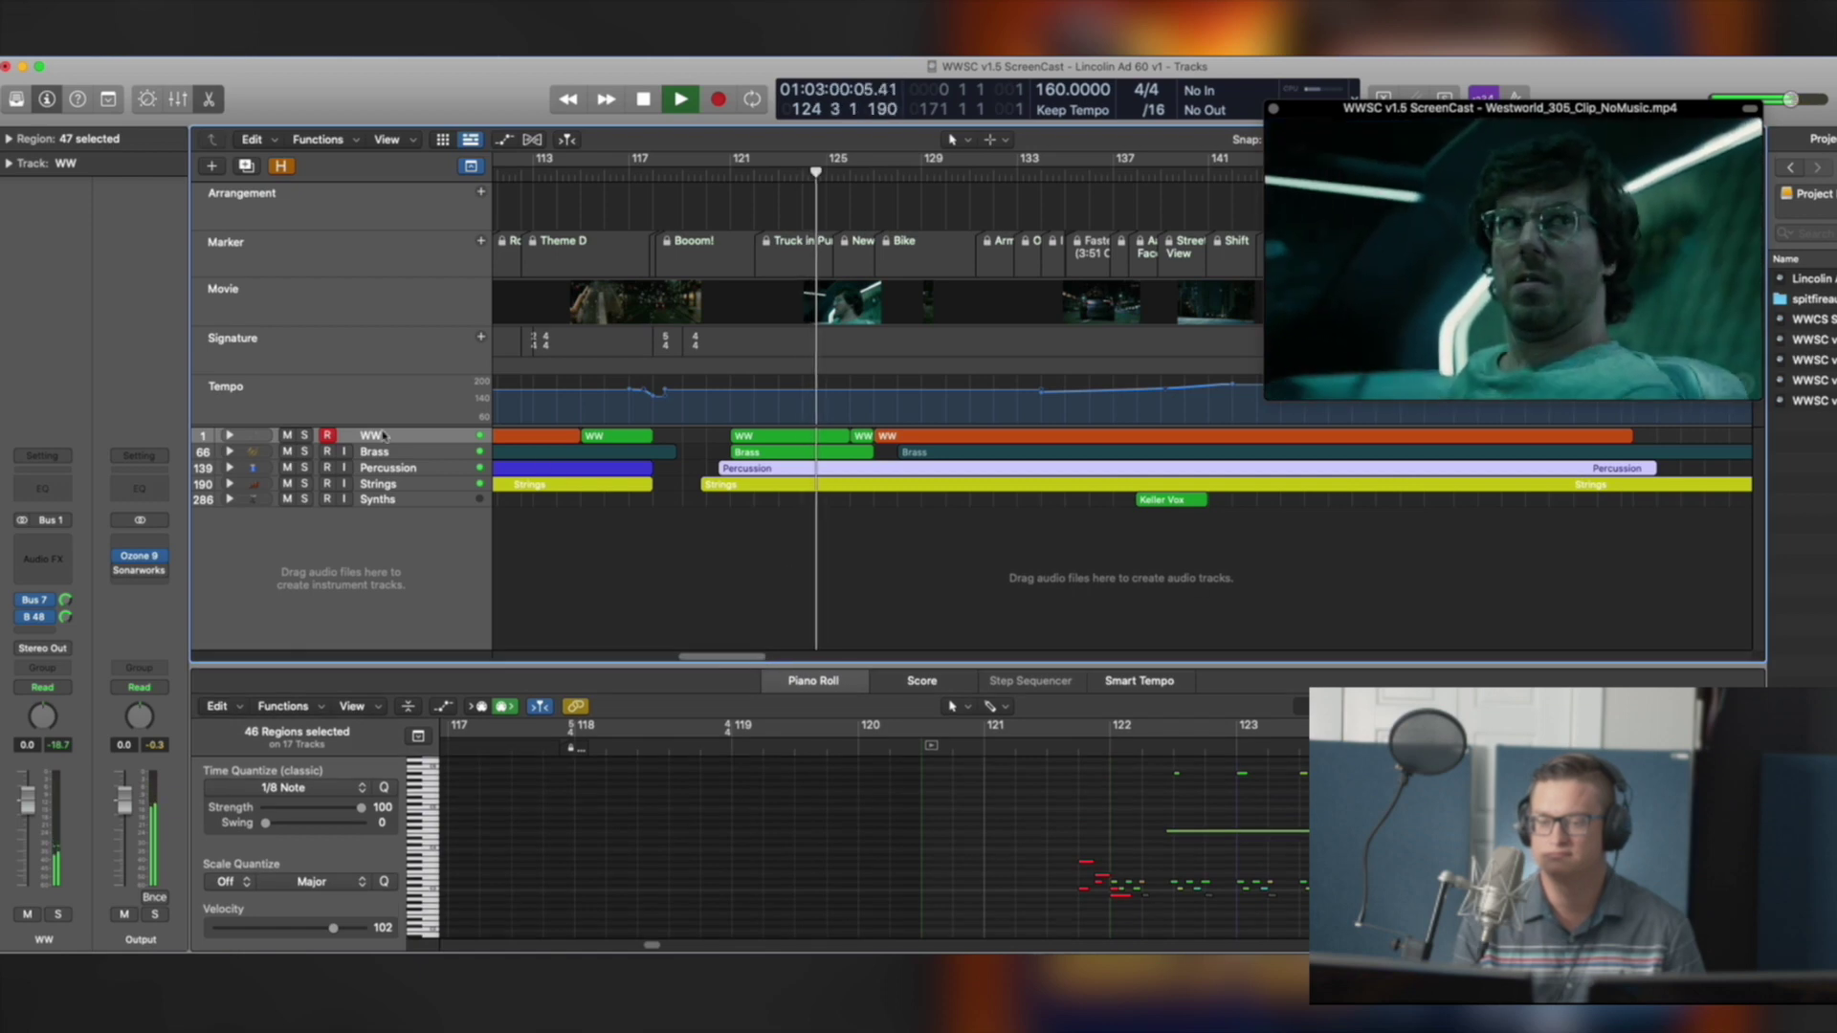
click(230, 468)
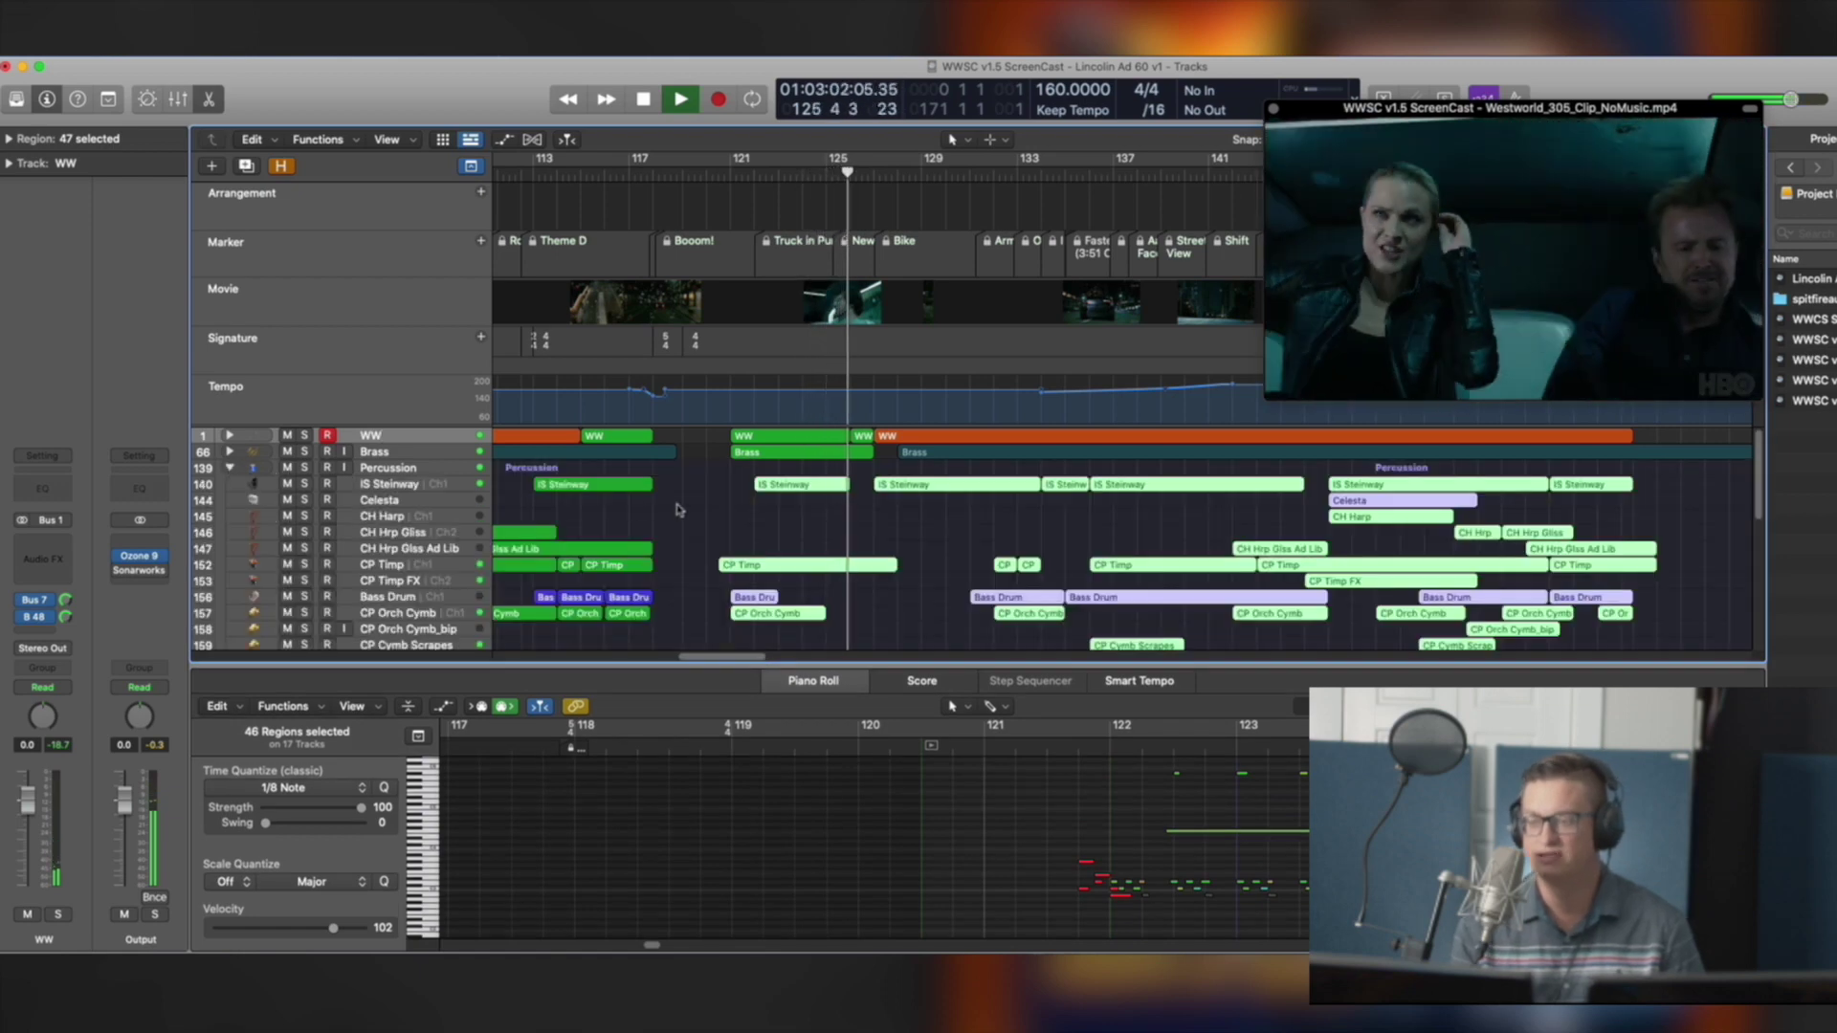
scroll(836, 521, down, 5)
scroll(836, 520, up, 5)
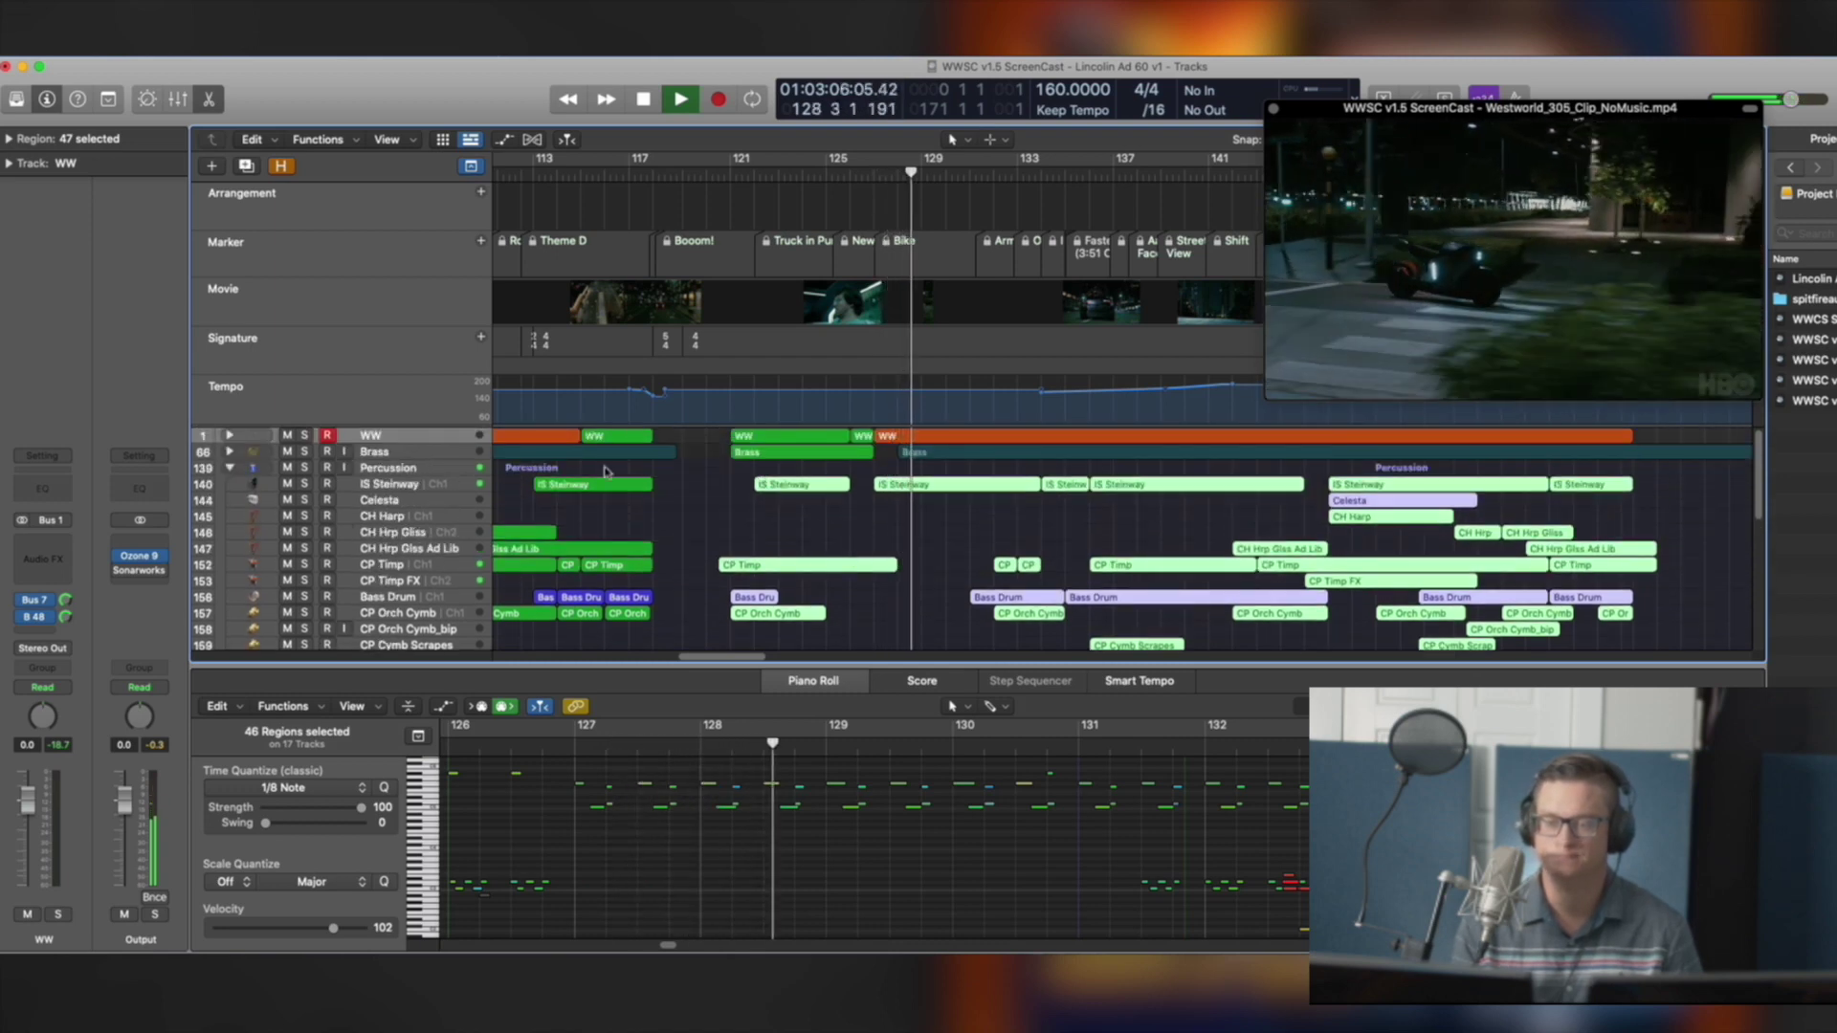
click(230, 468)
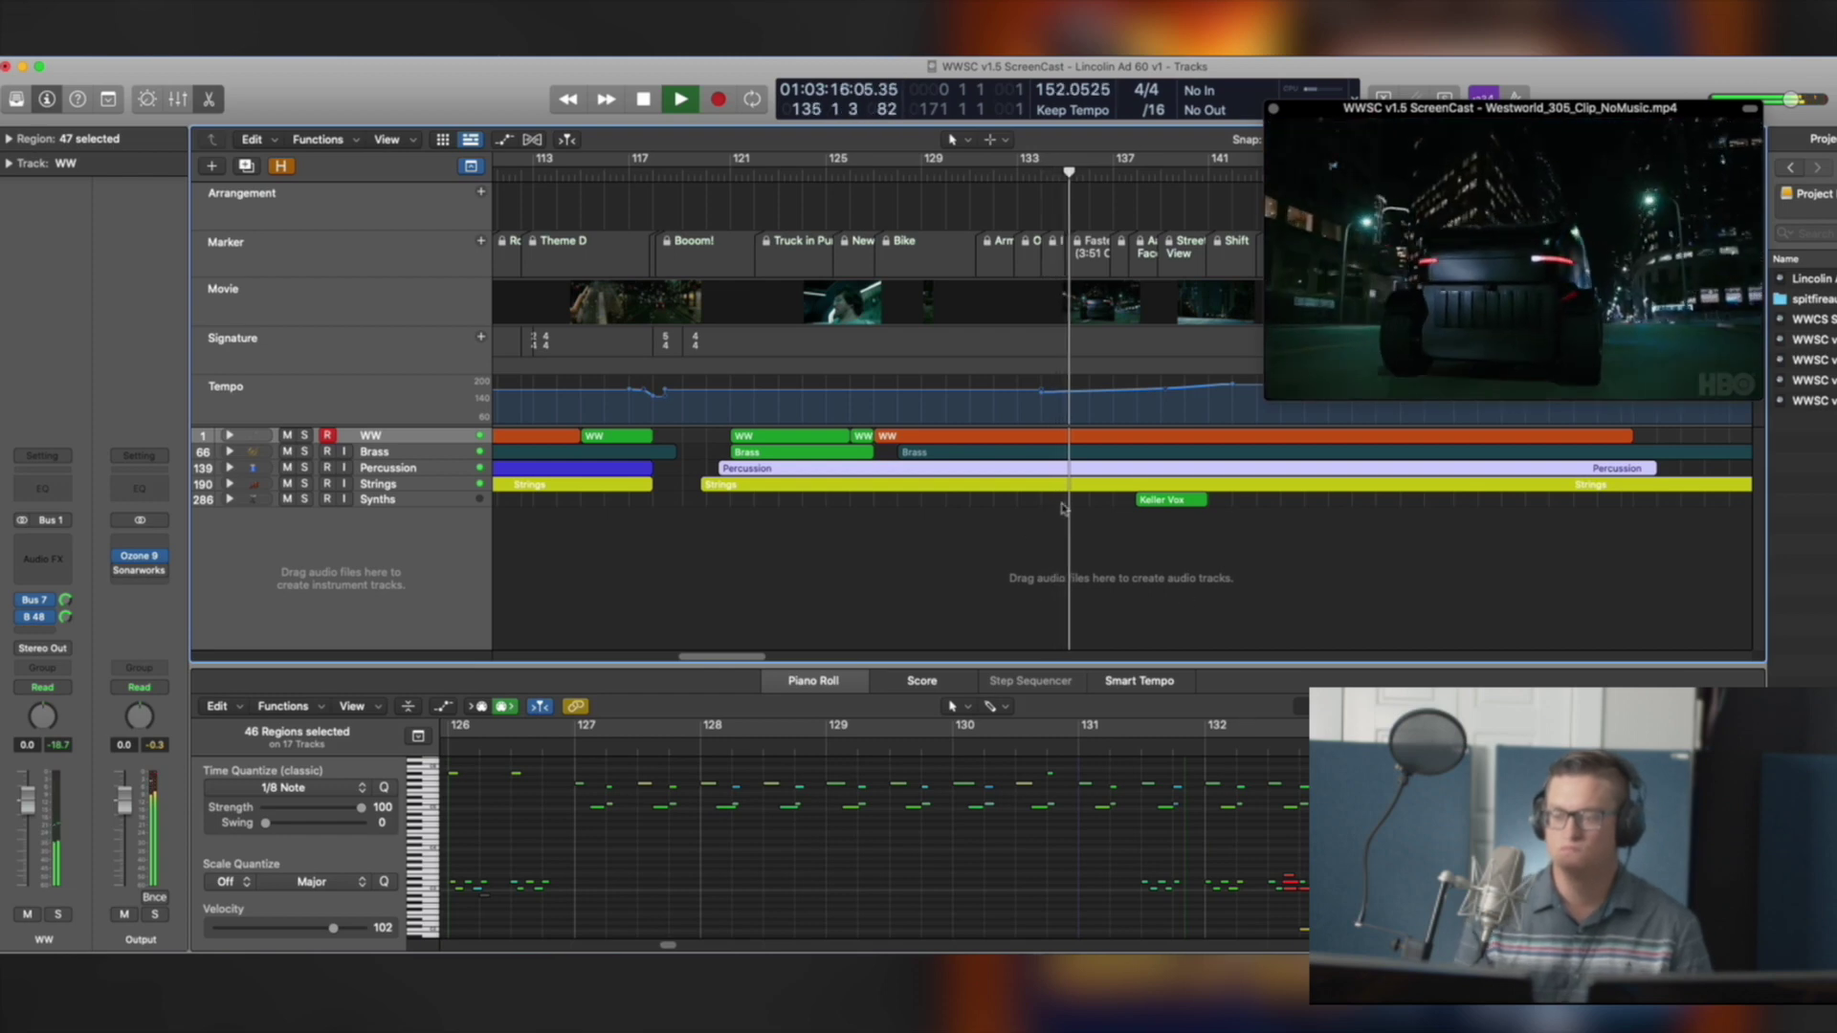
key(space)
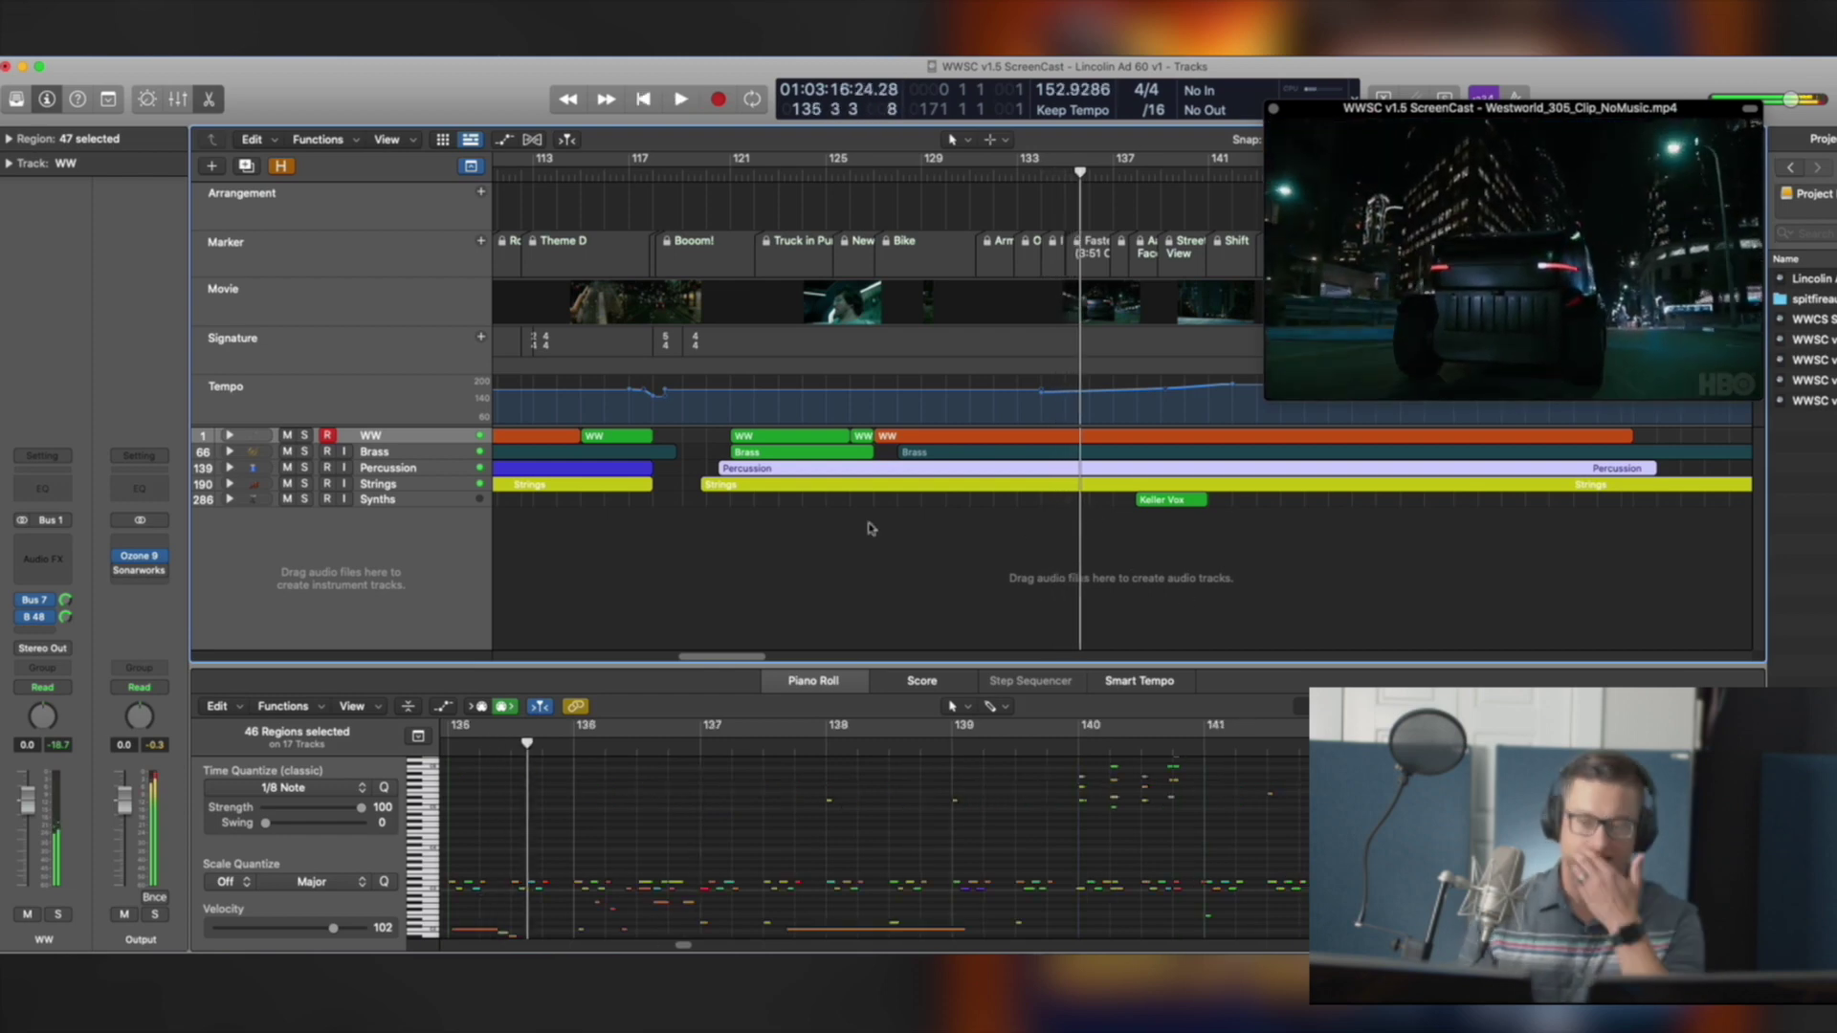
Expand the WW and Strings track stacks and select the ALB 3 Str Lo Shrts region at bar 134
click(228, 436)
scroll(560, 486, down, 10)
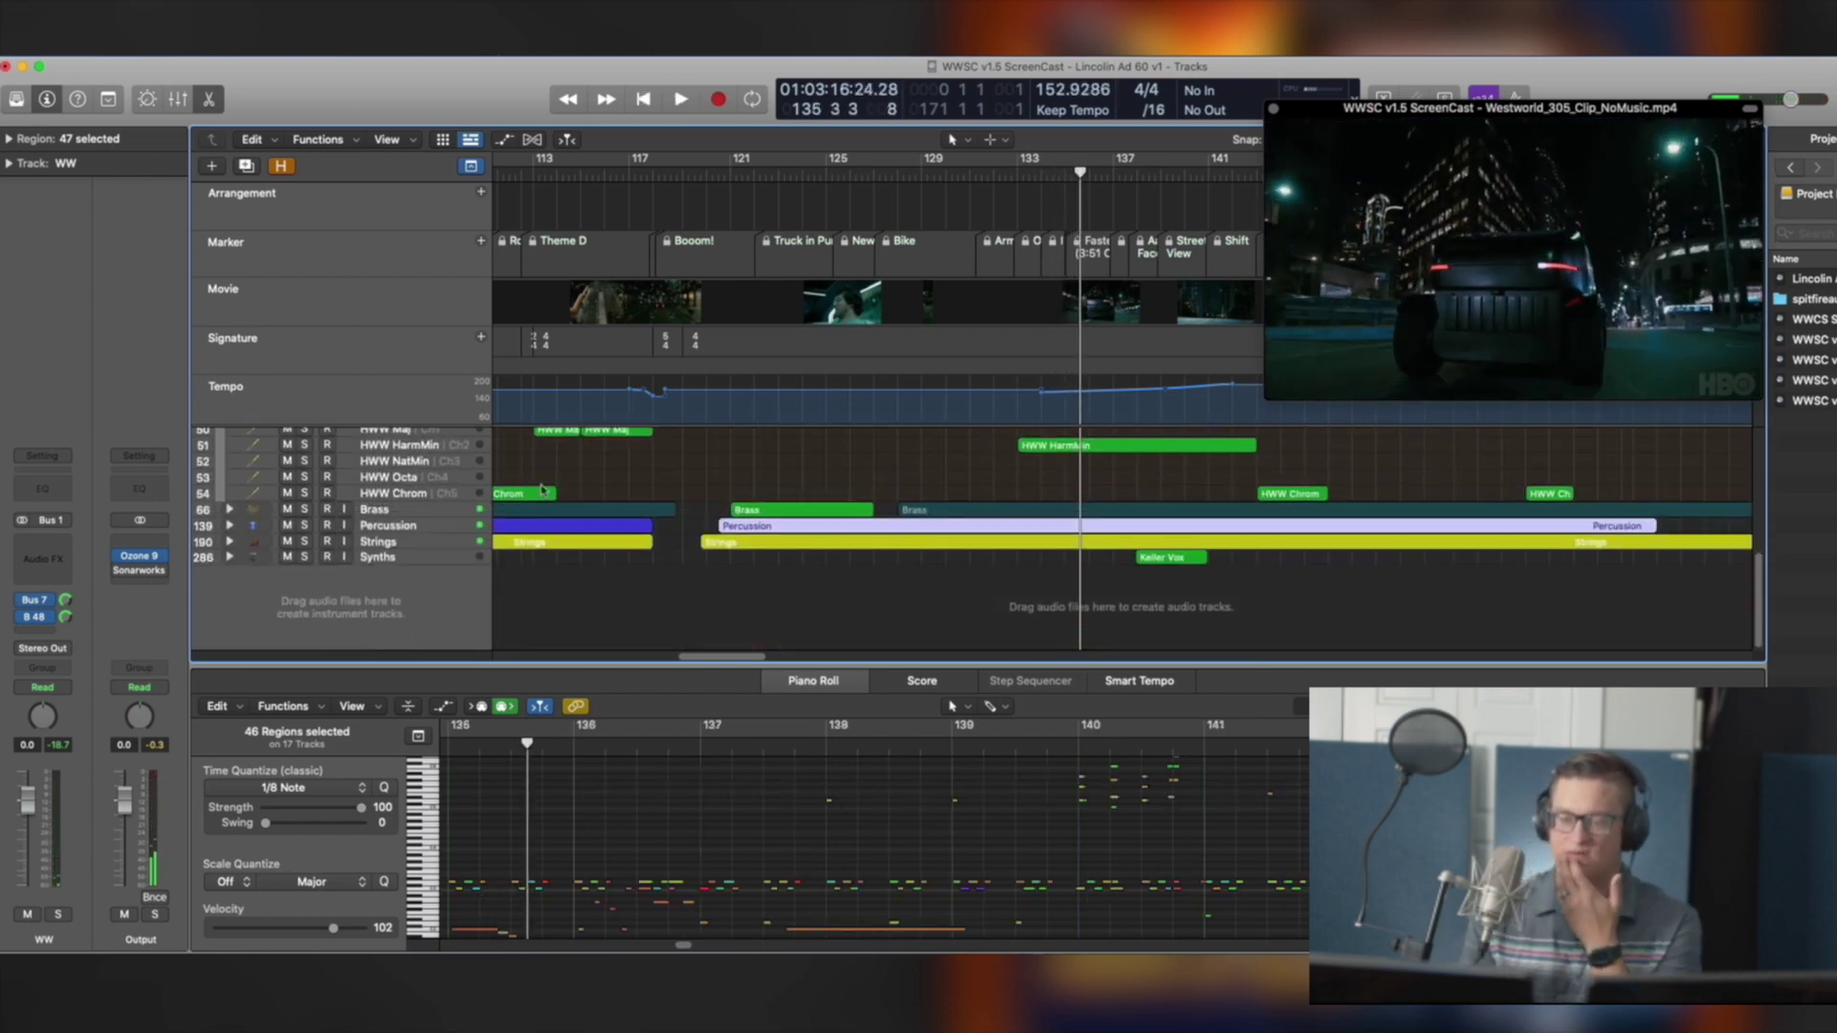
click(228, 541)
scroll(861, 536, down, 5)
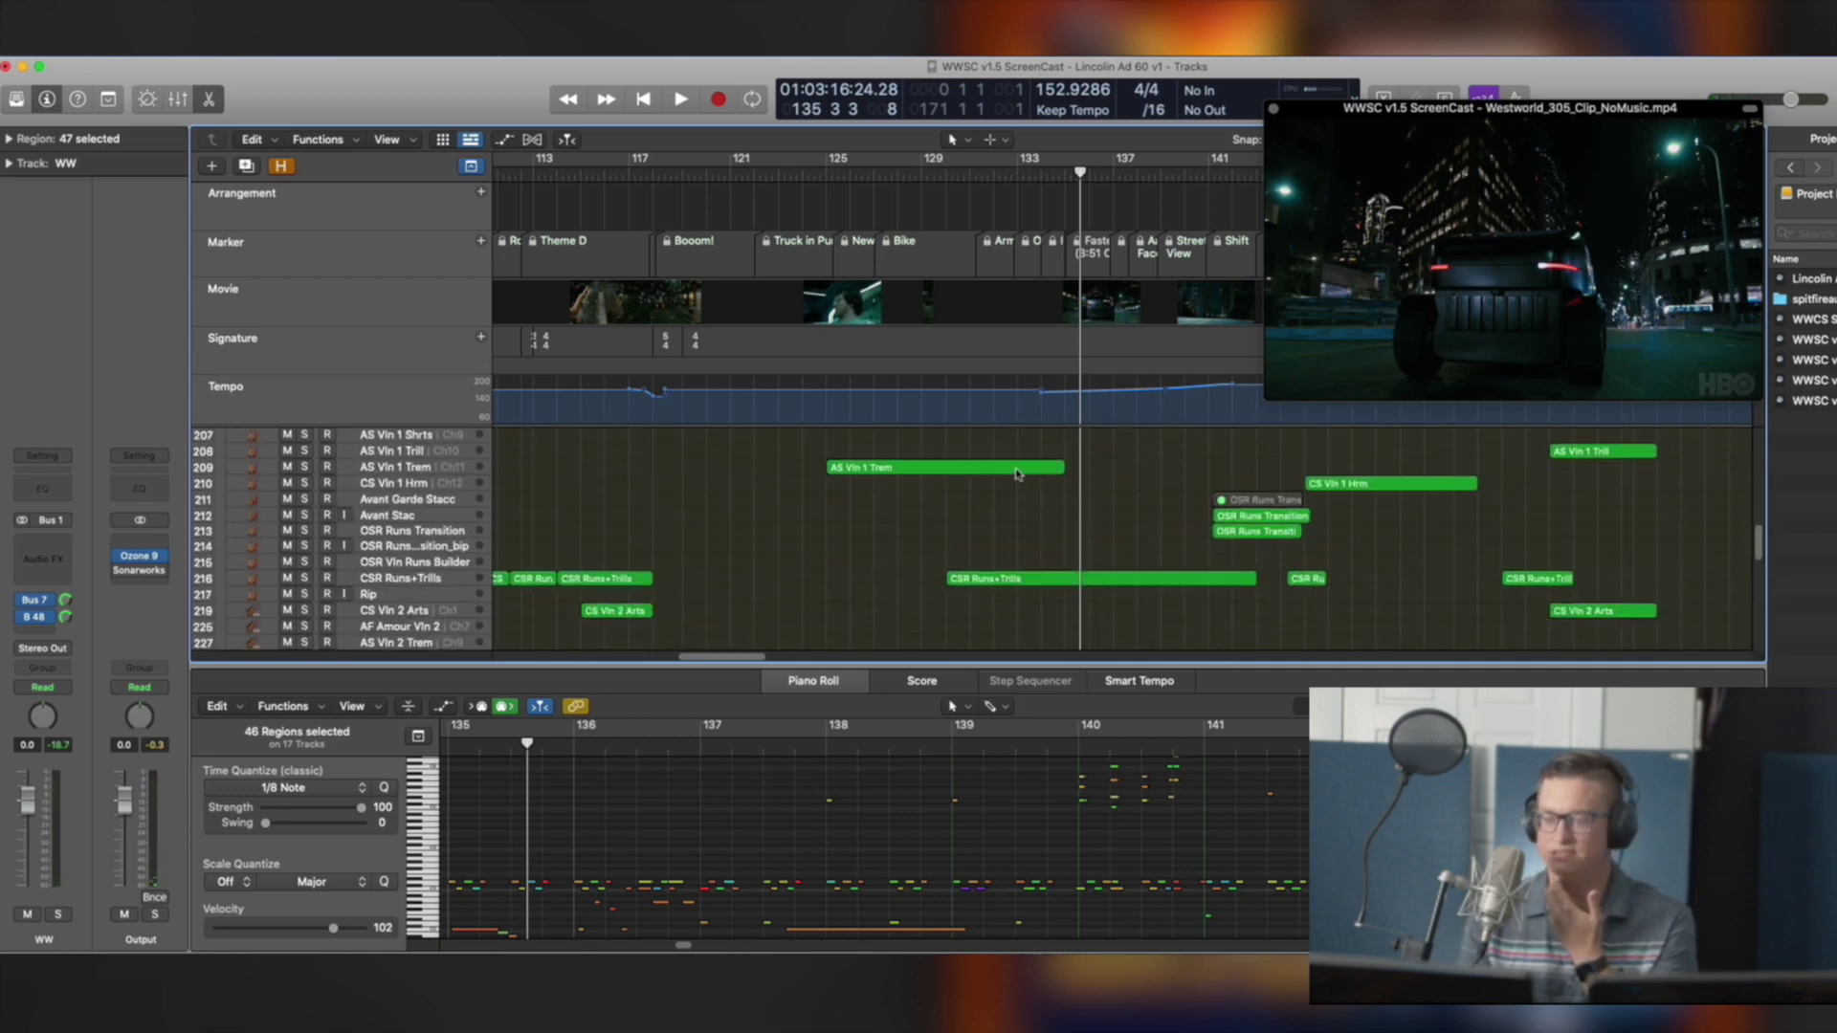
scroll(861, 536, up, 5)
drag(957, 593, 1065, 630)
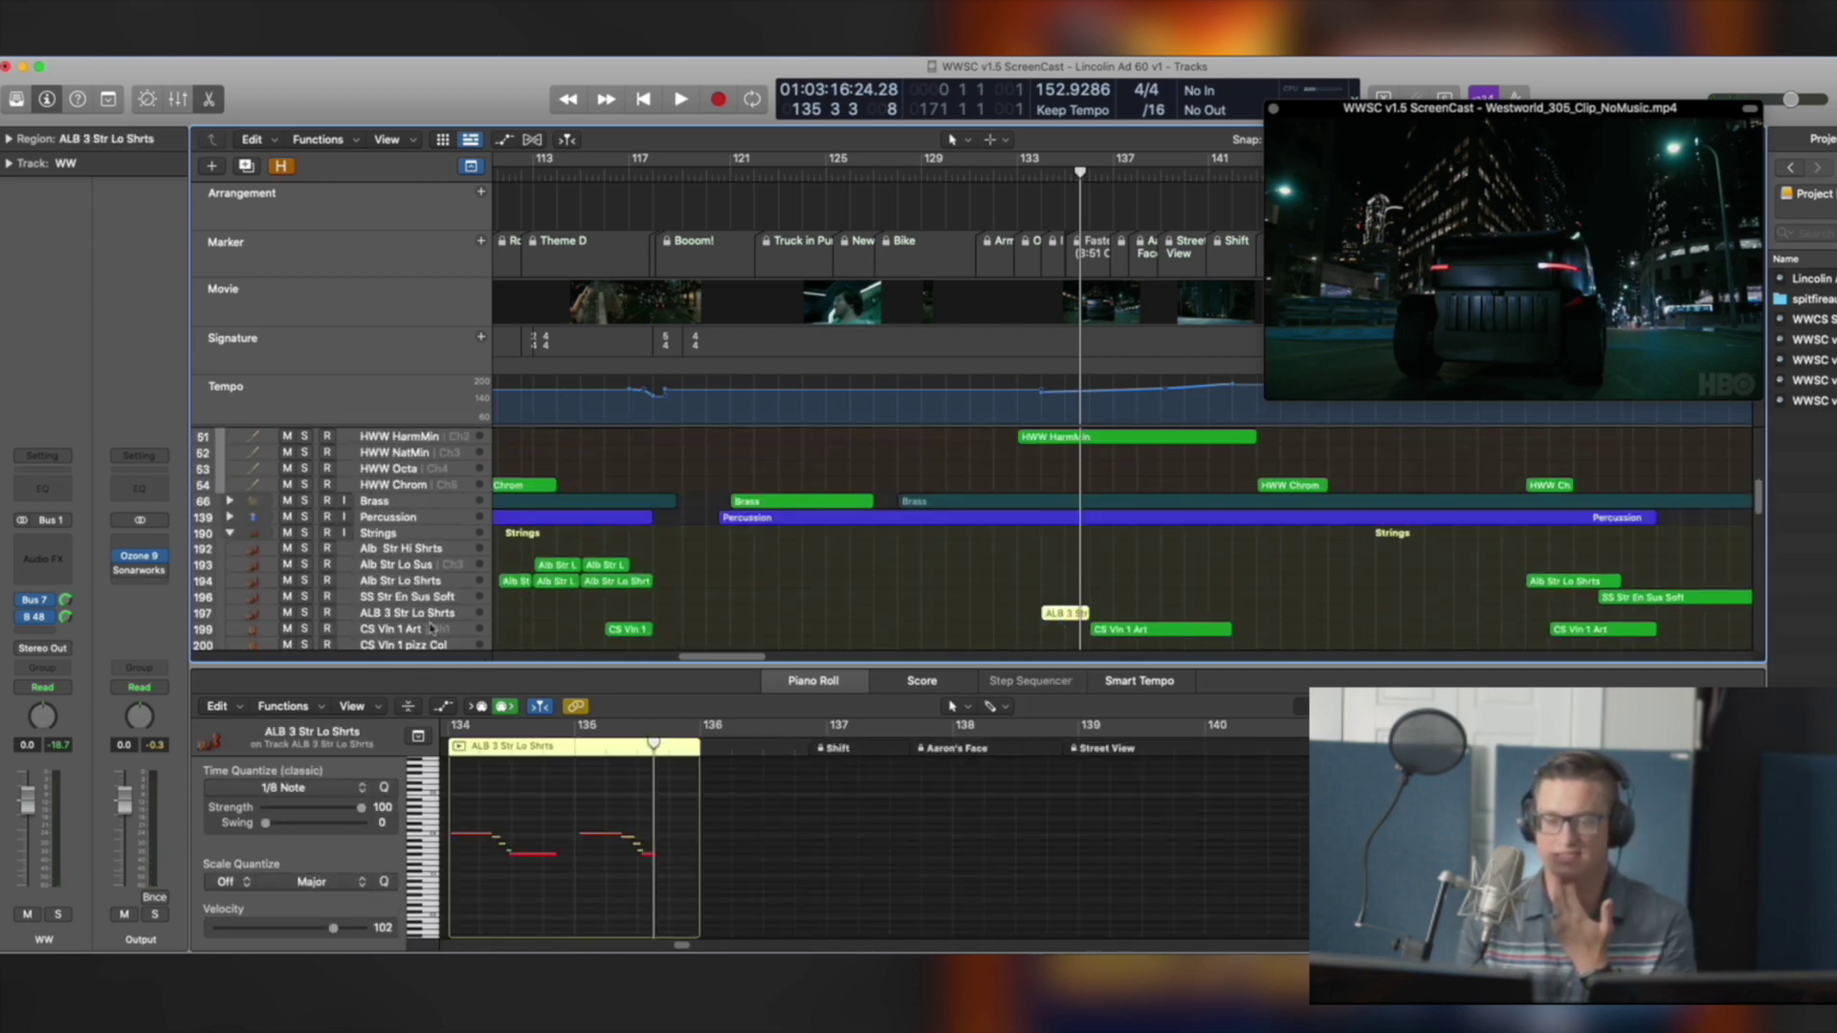
Select the ALB 3 Str Lo Shrts track and audition its bar 134 region soloed from bar 133 beat 4
click(408, 582)
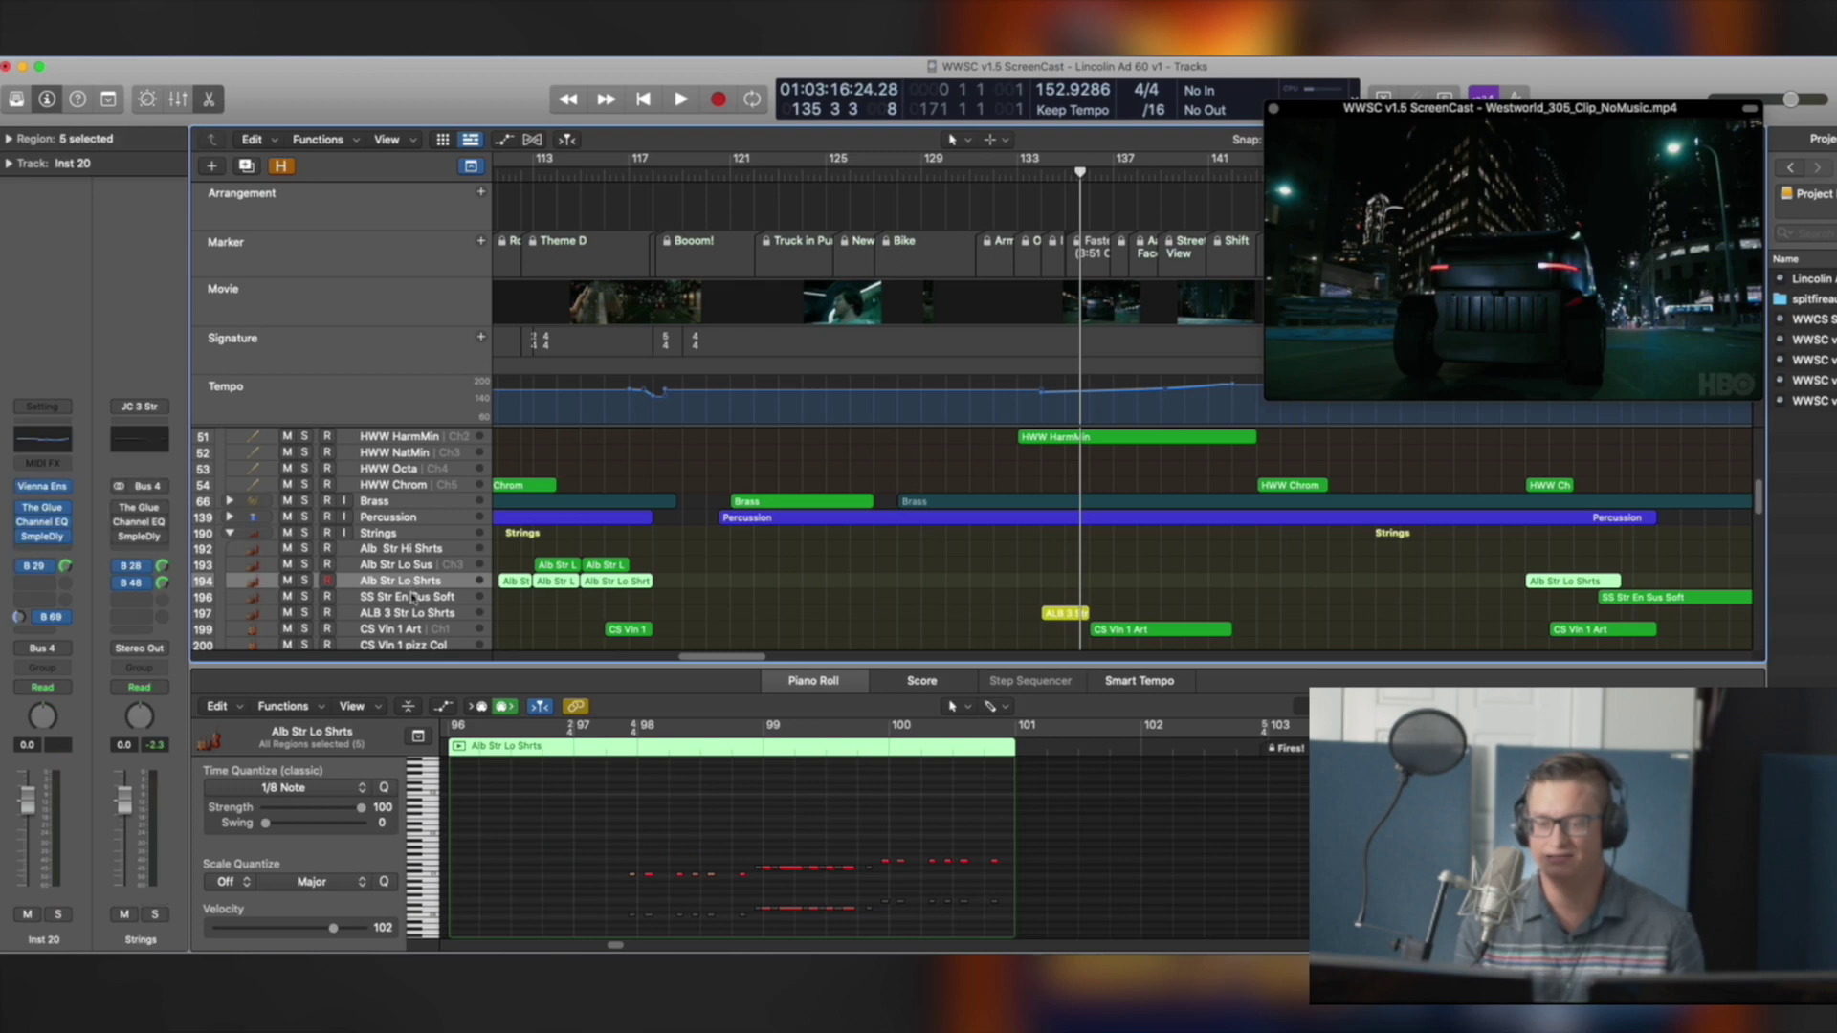
click(411, 613)
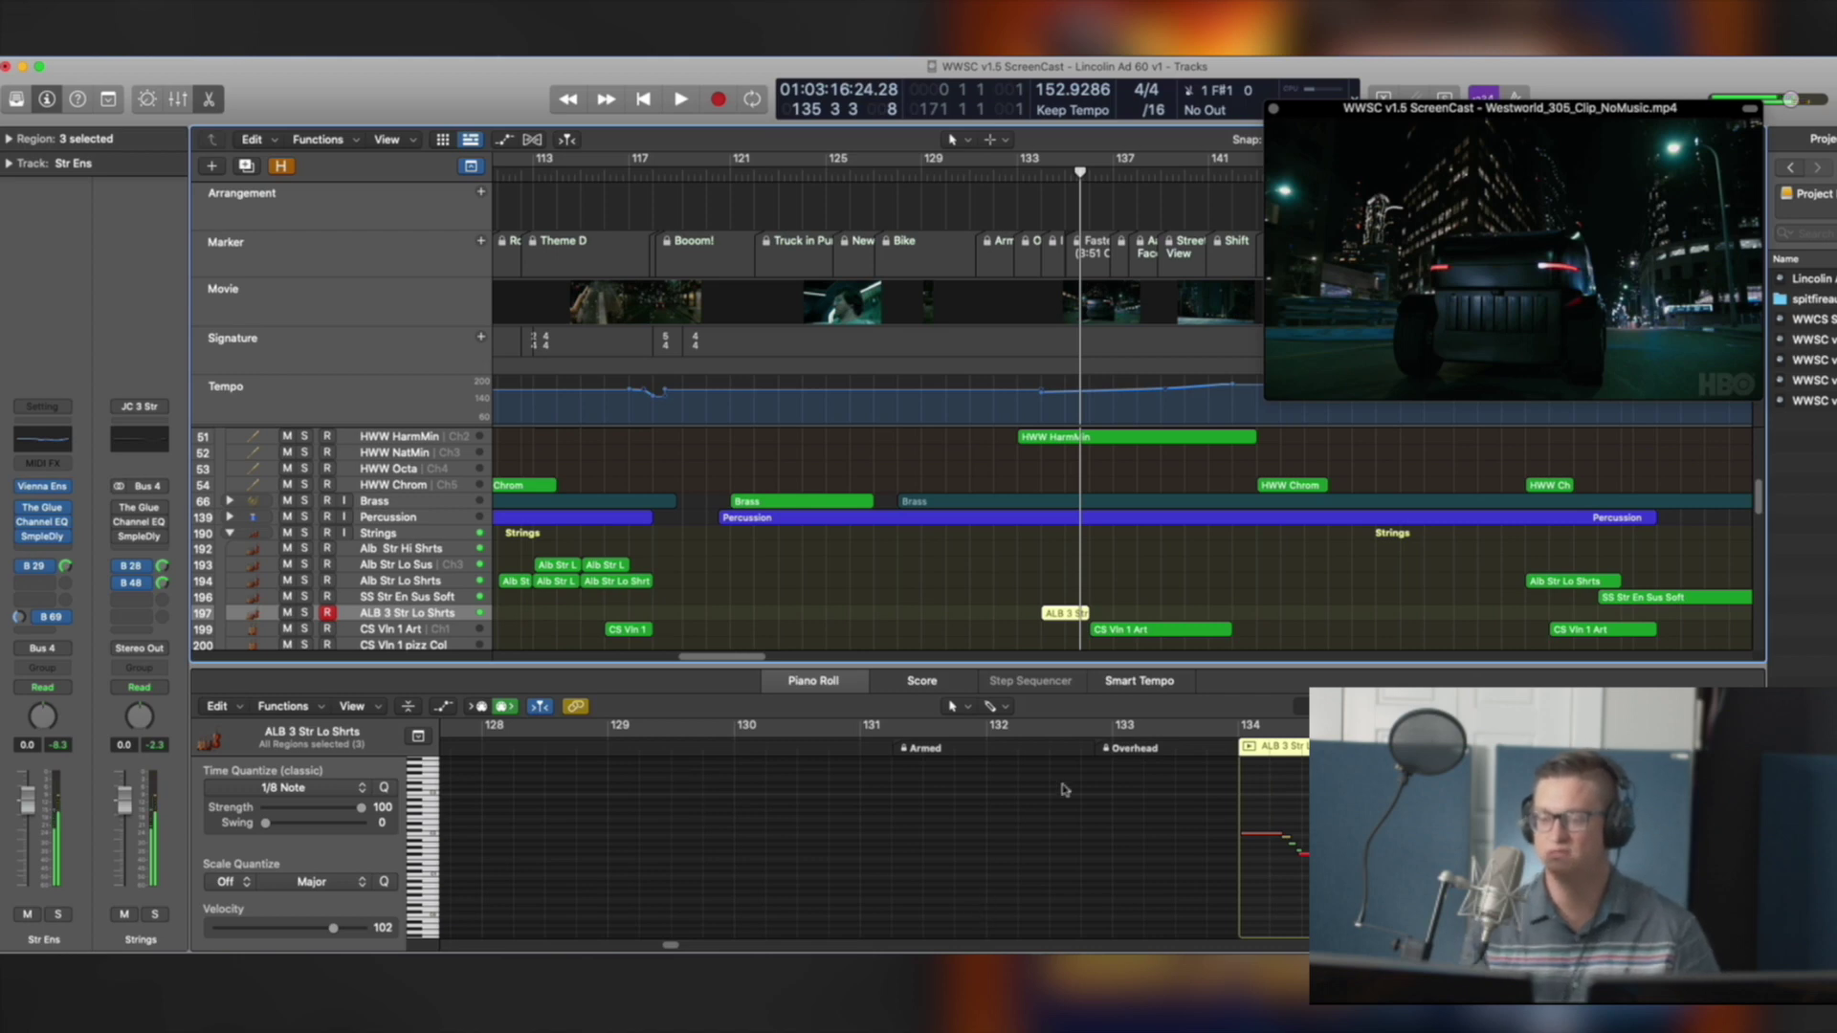
click(1052, 615)
click(1207, 747)
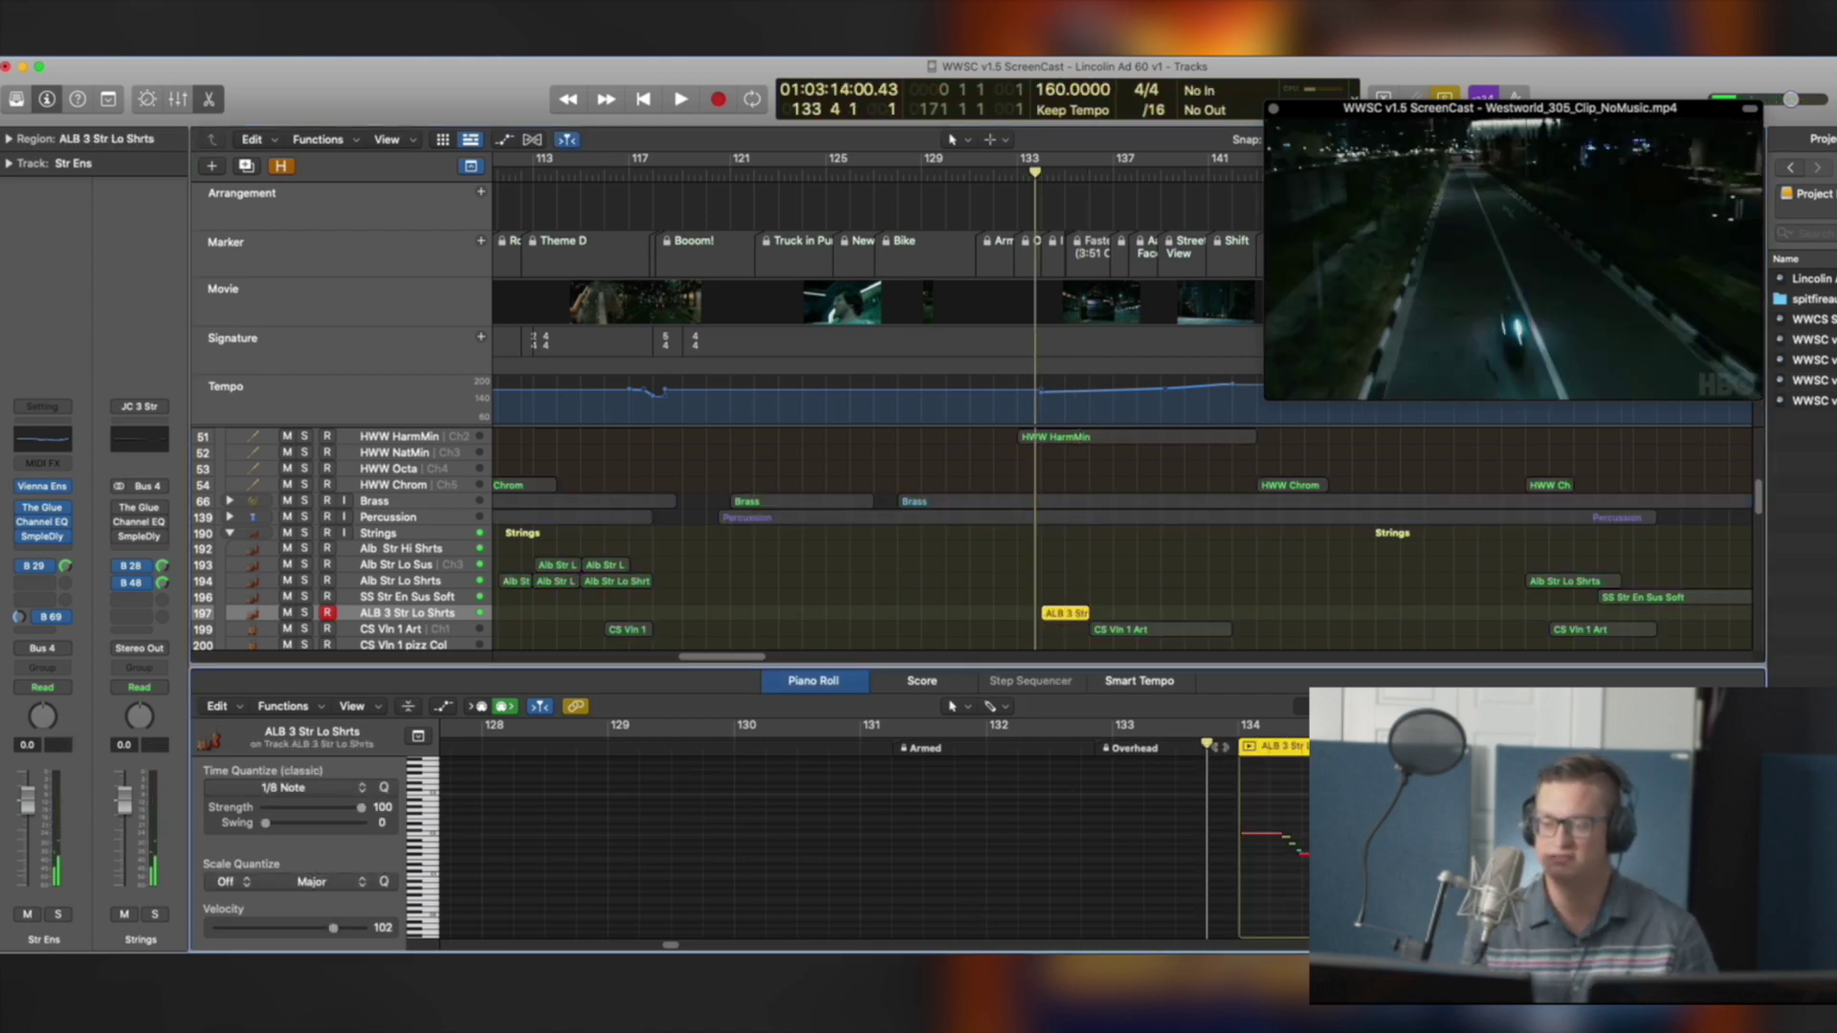
key(space)
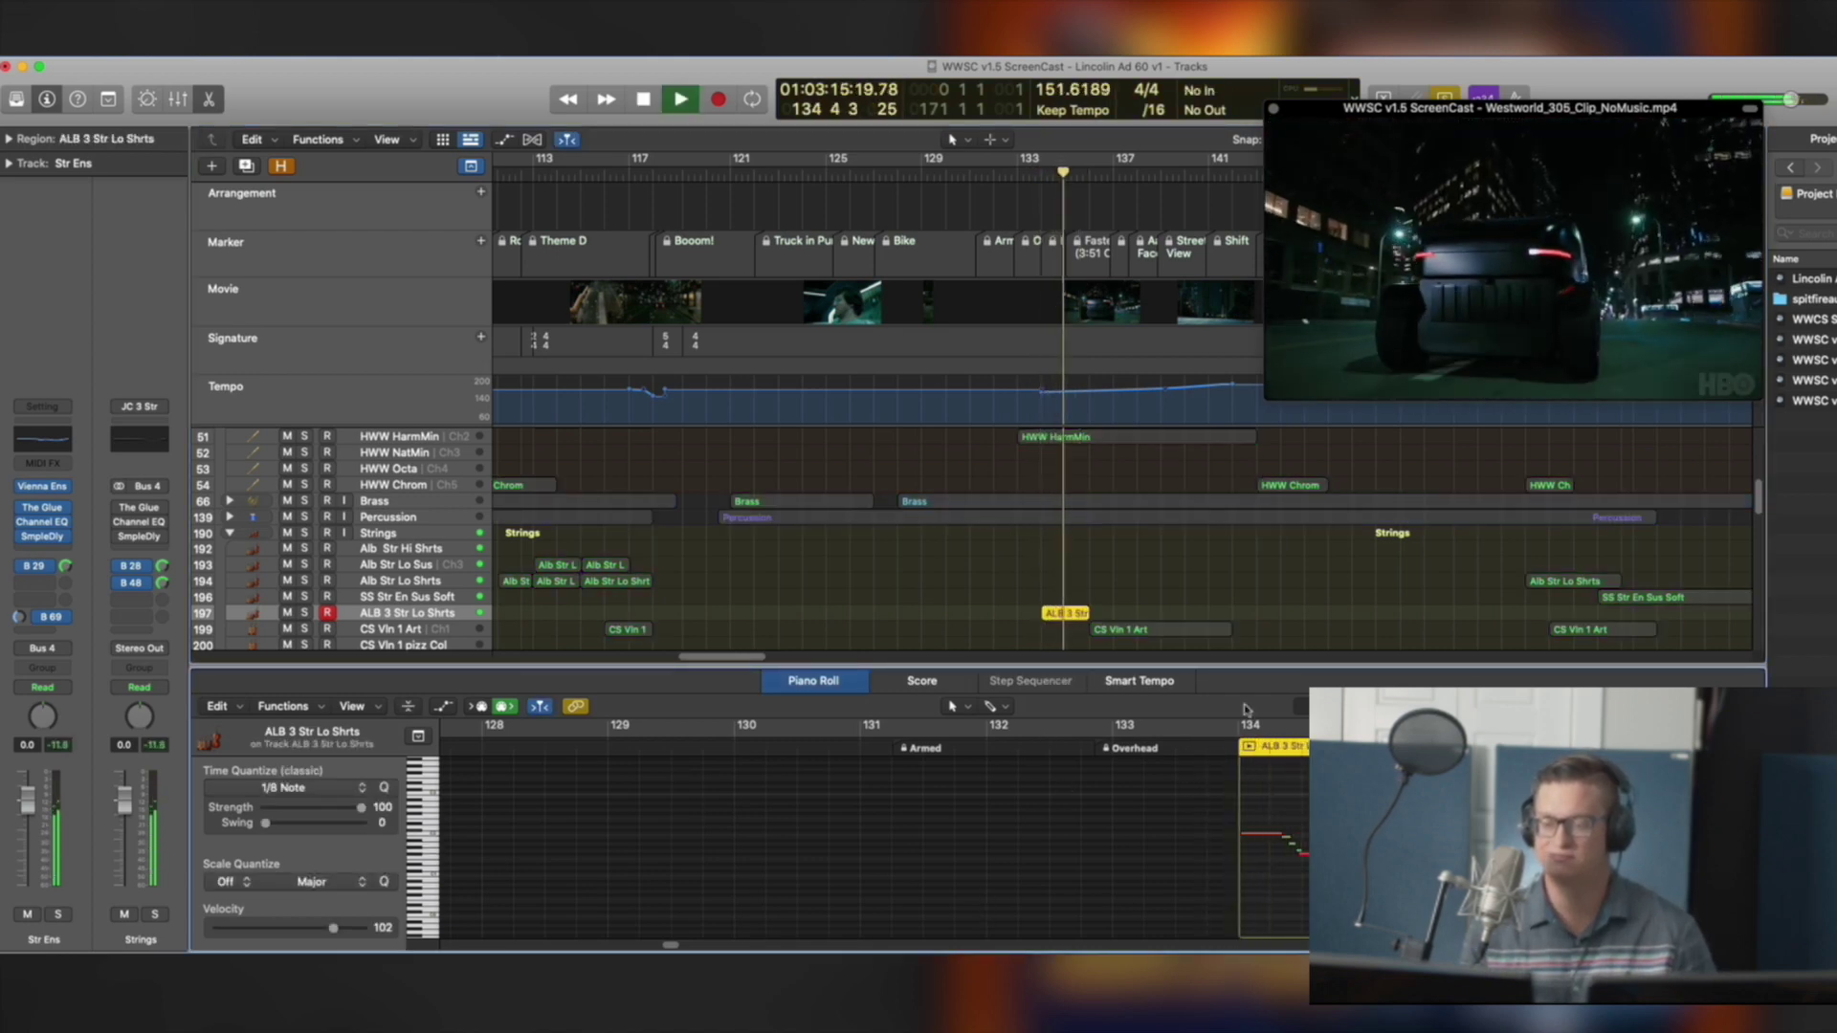
key(space)
Select the long CSR Runs+Trills region spanning bar 135 to inspect its notes in the Piano Roll
scroll(1088, 579, down, 5)
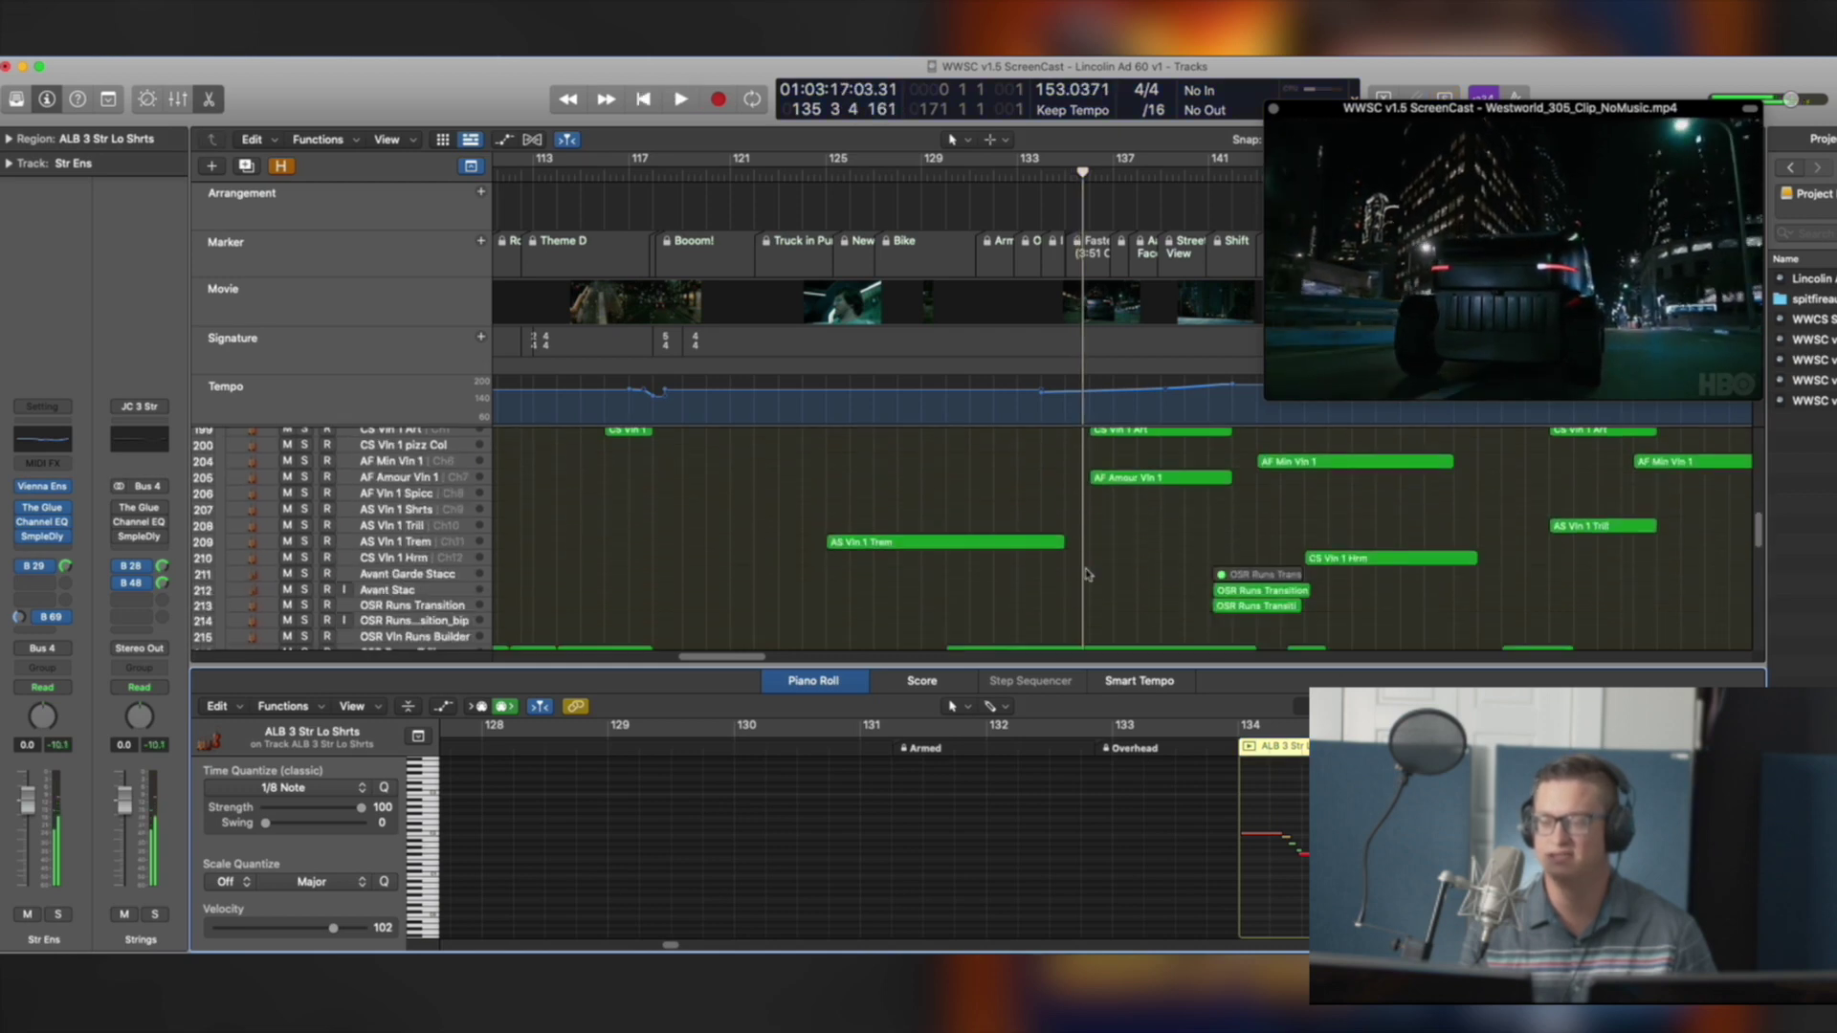
scroll(1088, 579, down, 3)
click(1088, 563)
scroll(1088, 584, down, 3)
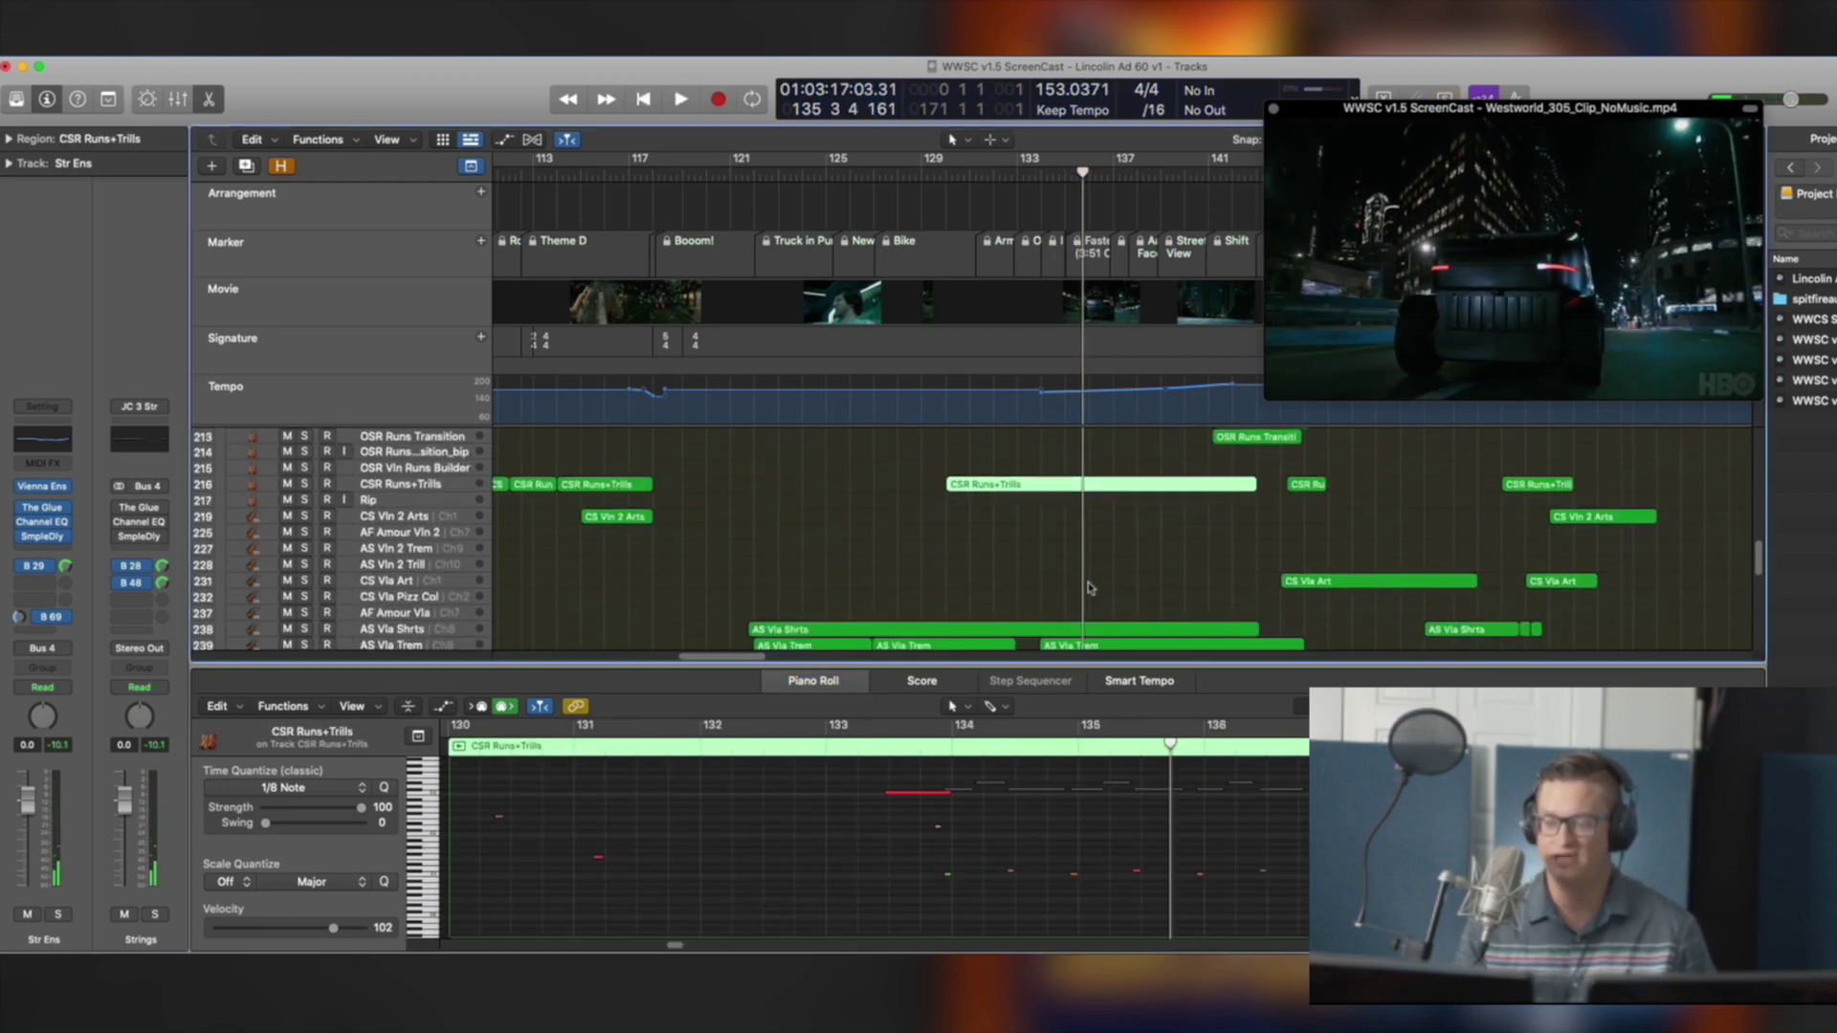
Select the CS Celli Art, CS Bass Art and OSR Lo Str Rn Build regions around bar 134
scroll(1088, 594, down, 2)
click(1045, 632)
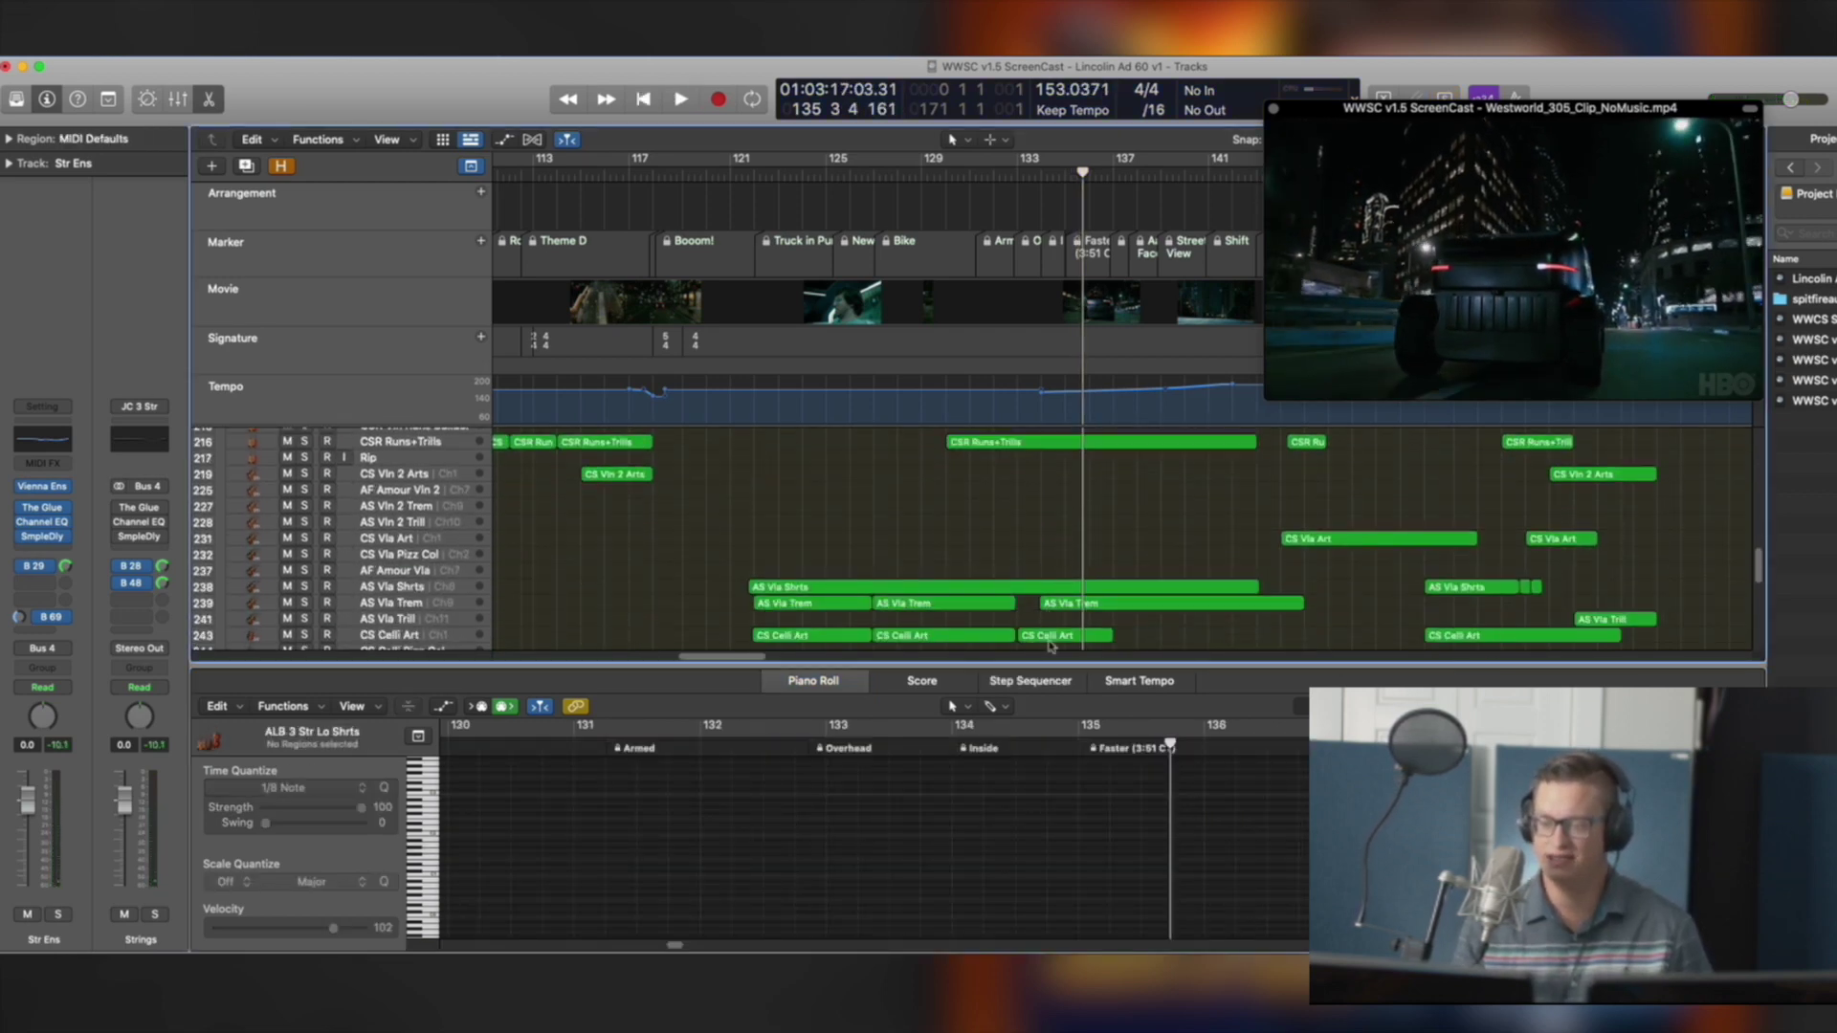
scroll(980, 842, down, 1)
scroll(1094, 535, down, 8)
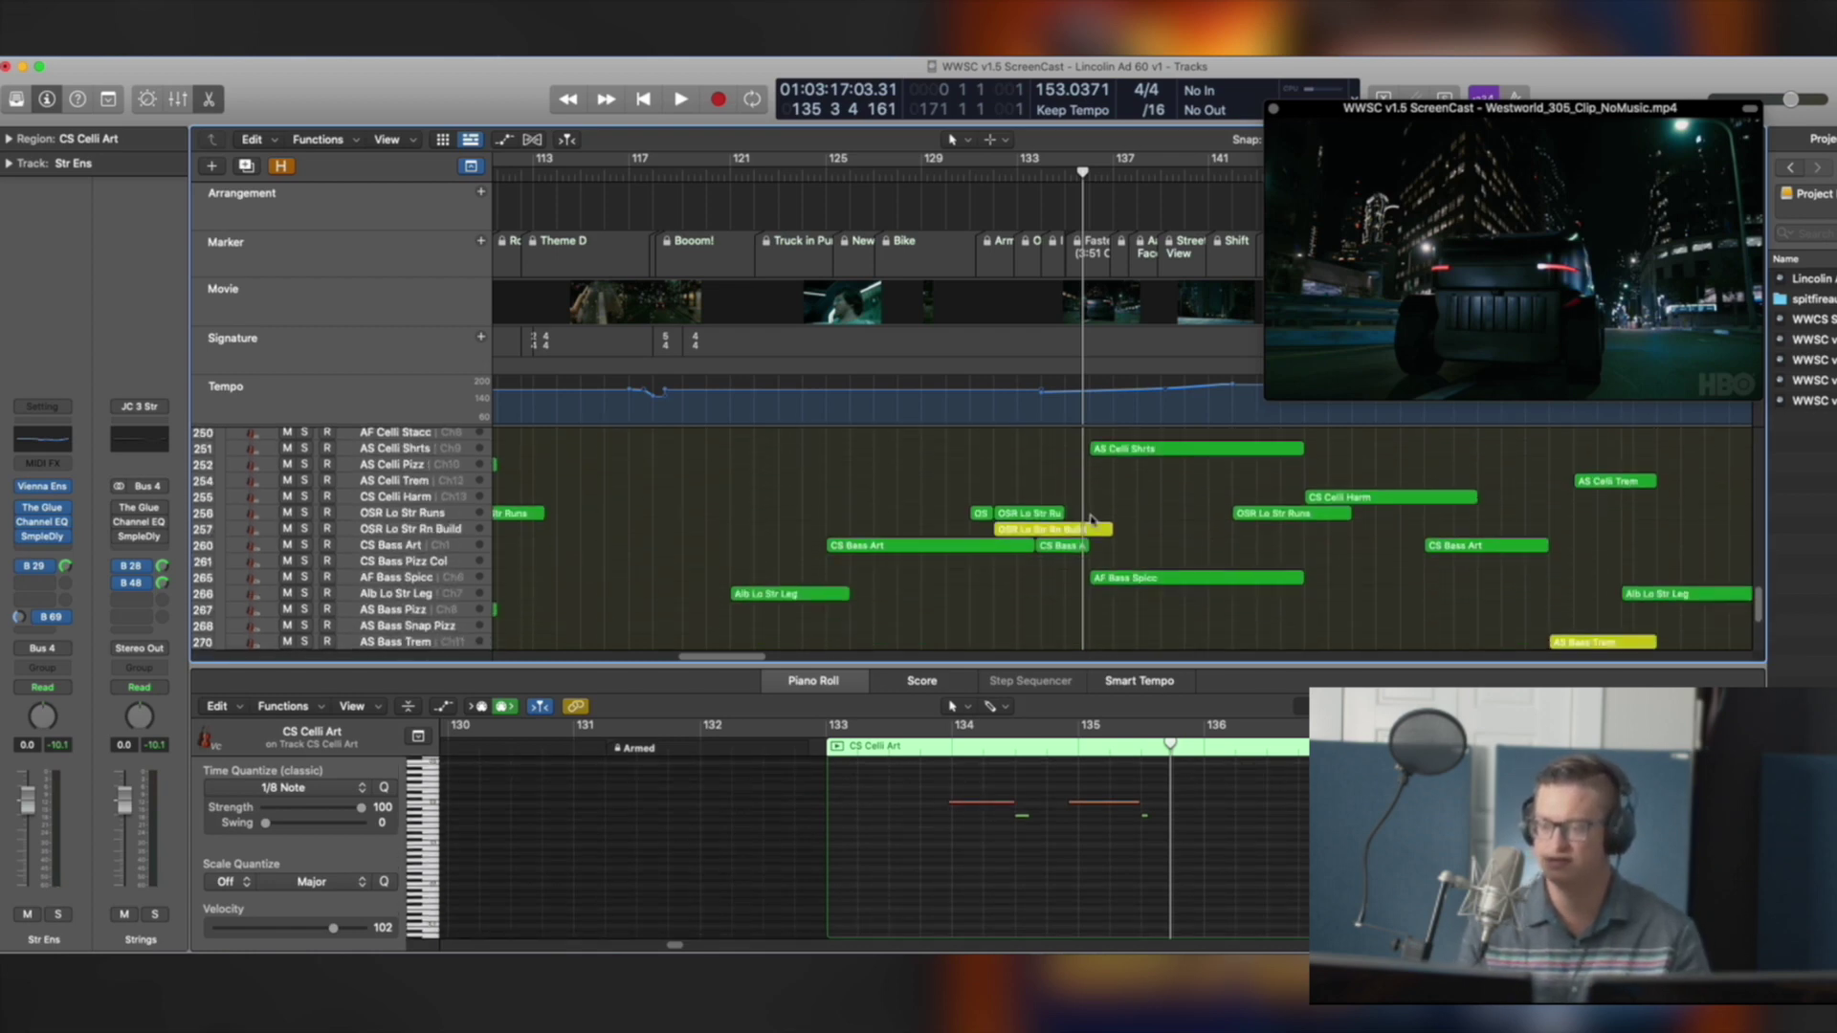
scroll(1141, 575, up, 3)
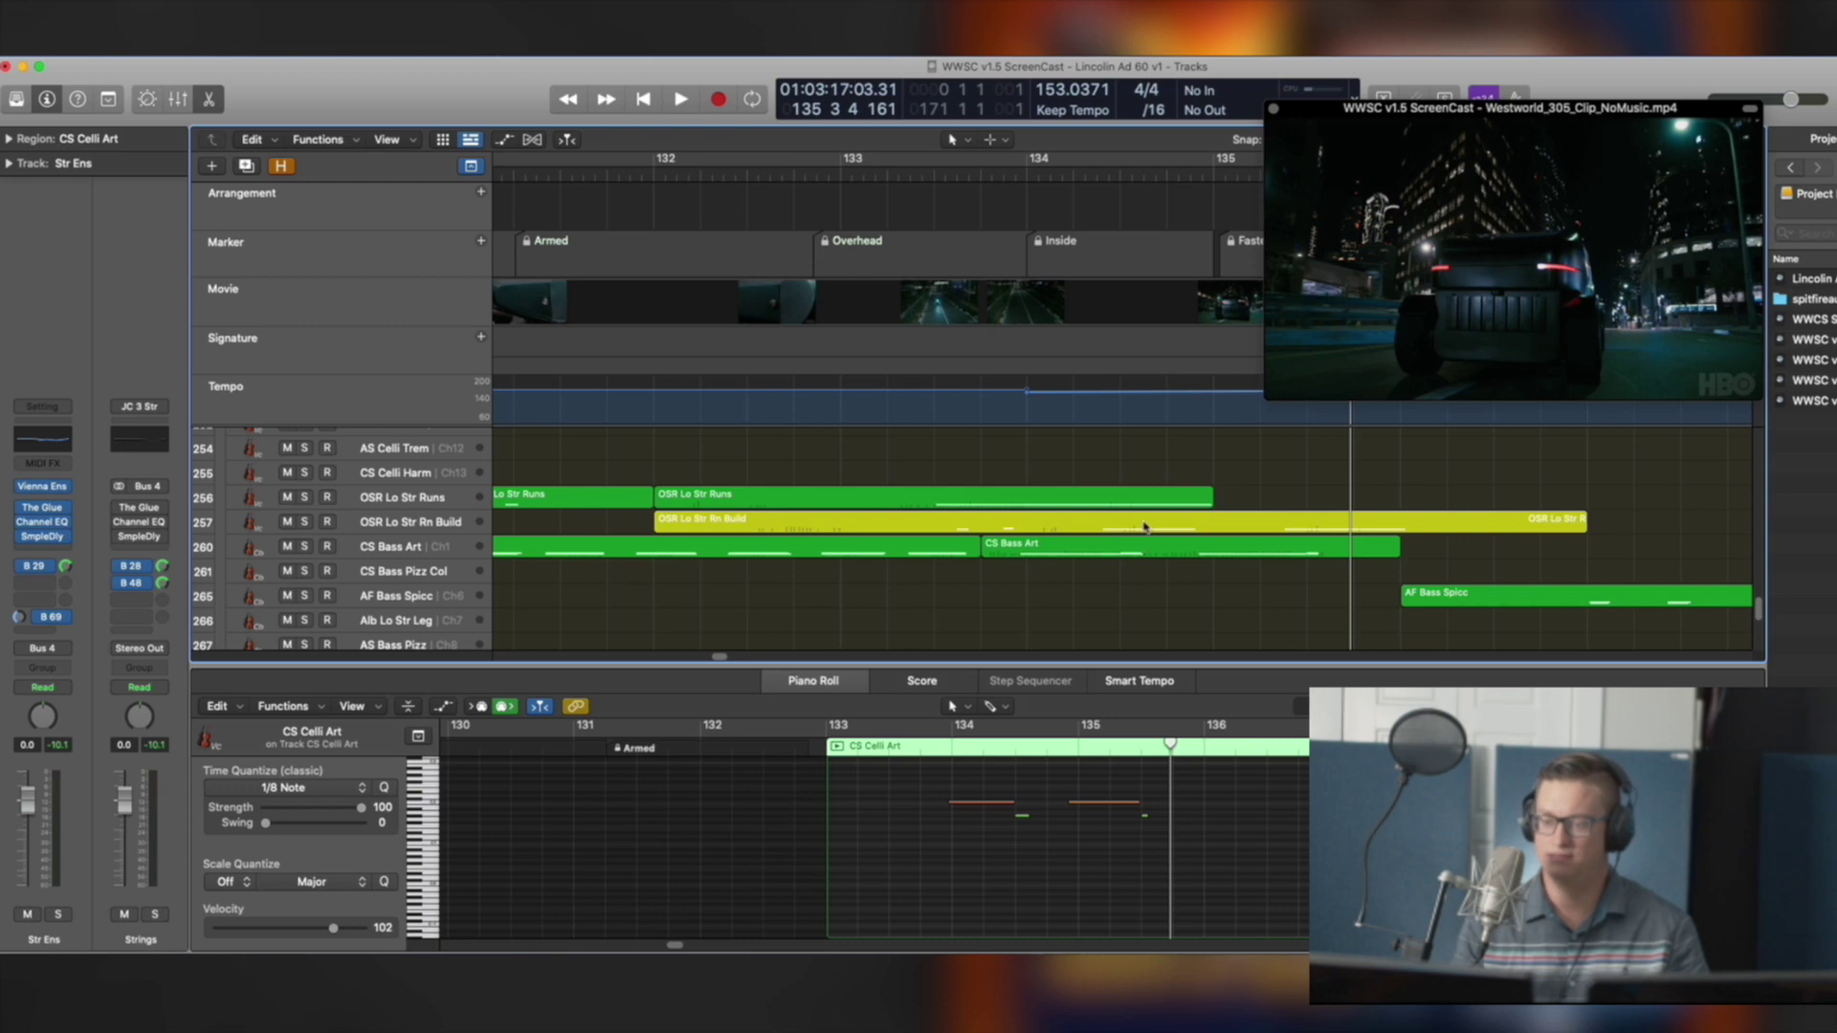
shift+click(1134, 553)
shift+click(1136, 527)
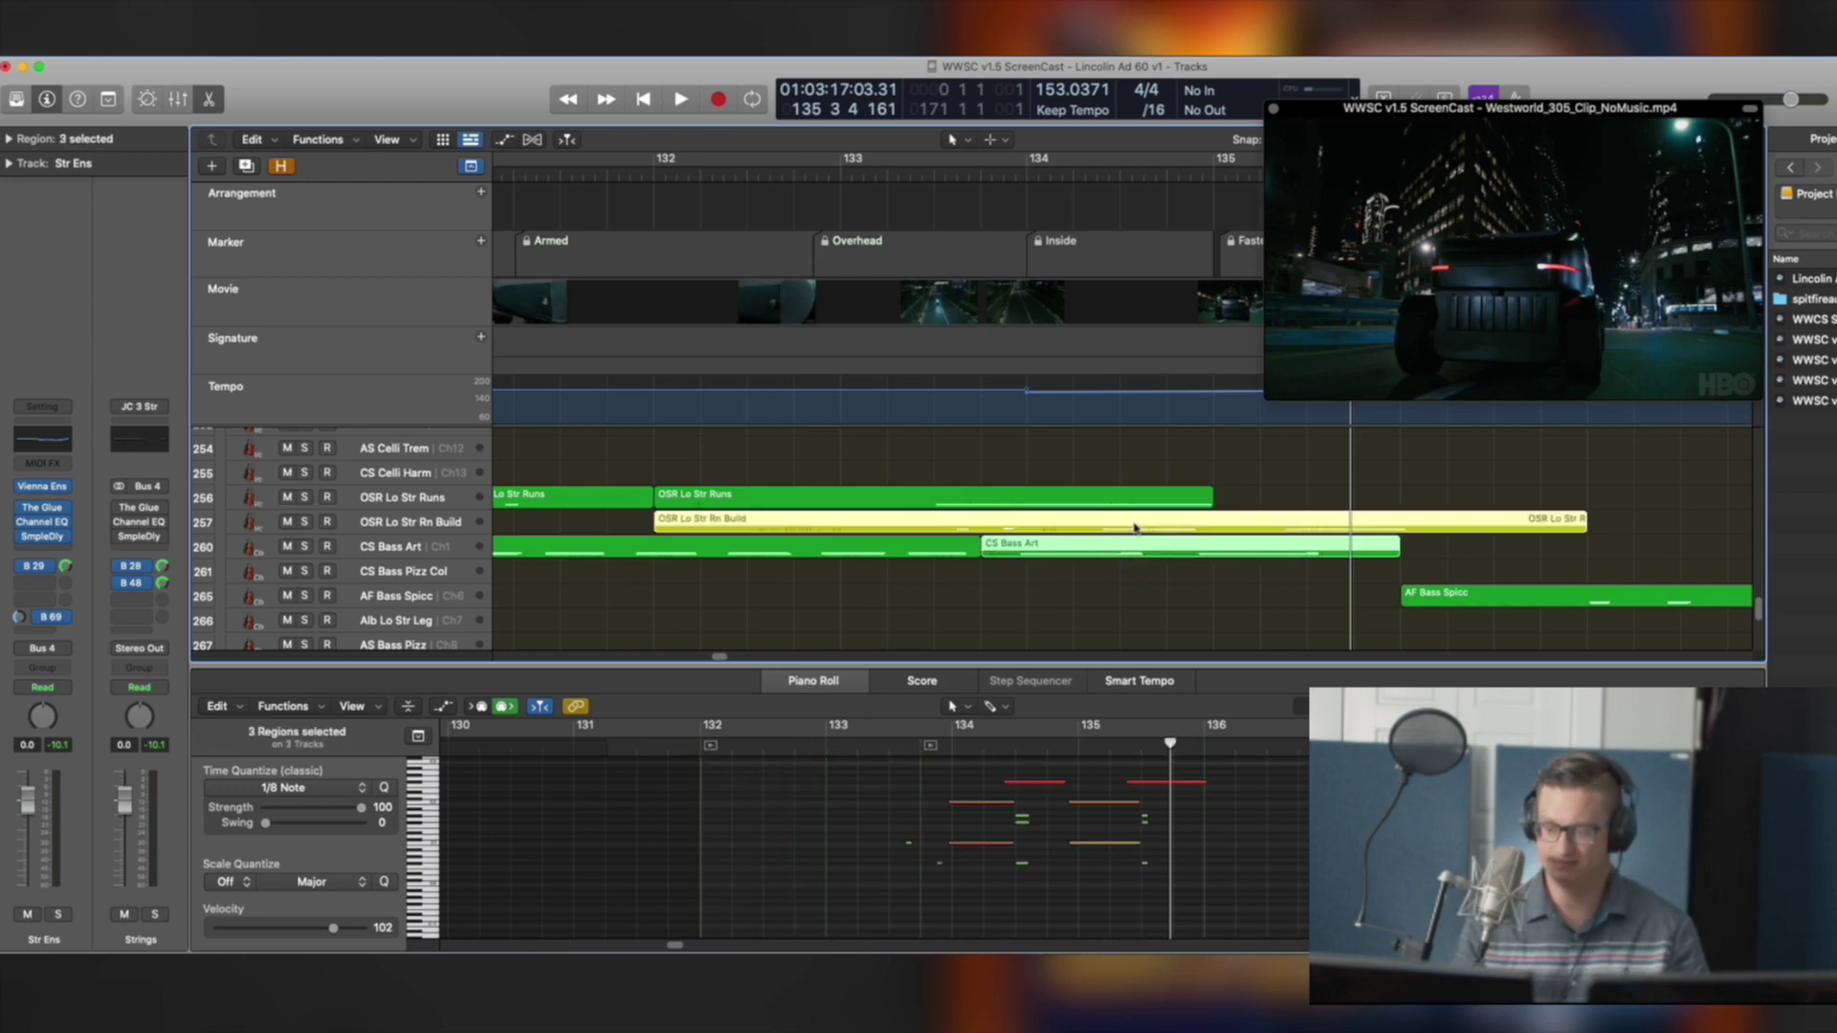
Add the ALB 3 Str Lo Shrts region to the selected low strings and audition them soloed from bar 133
click(855, 735)
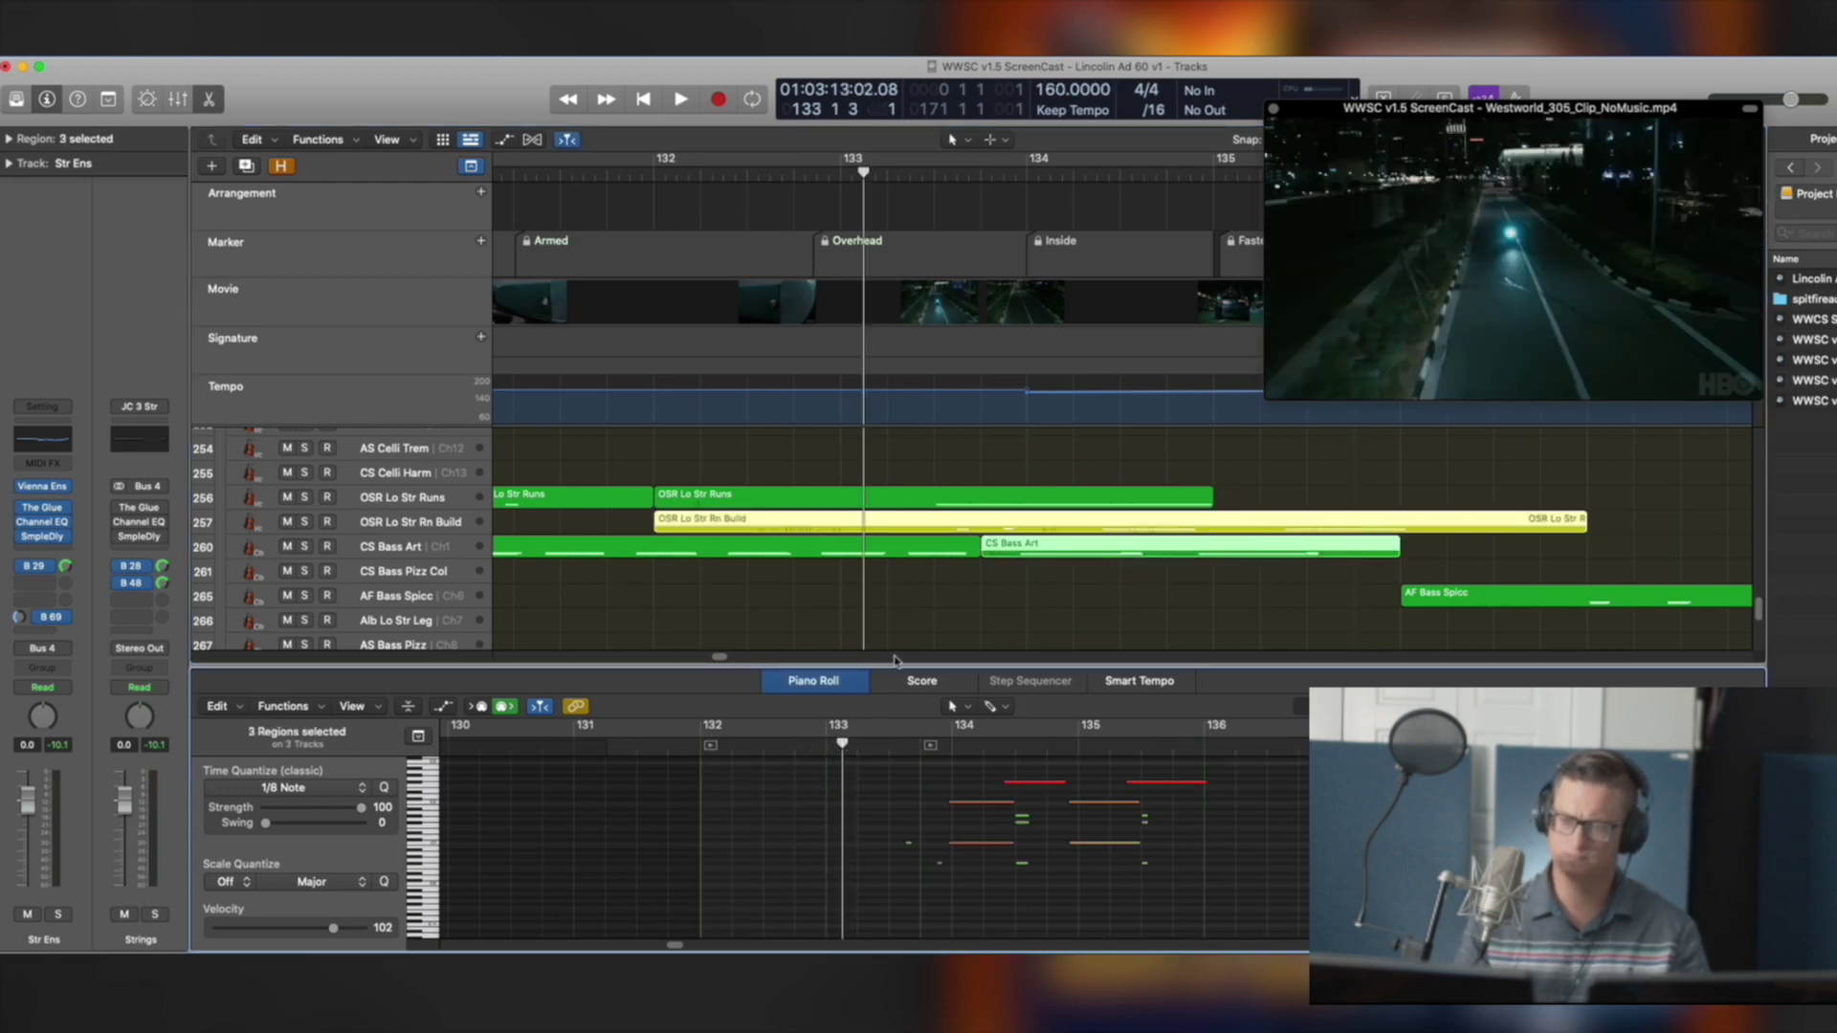
scroll(1020, 537, down, 5)
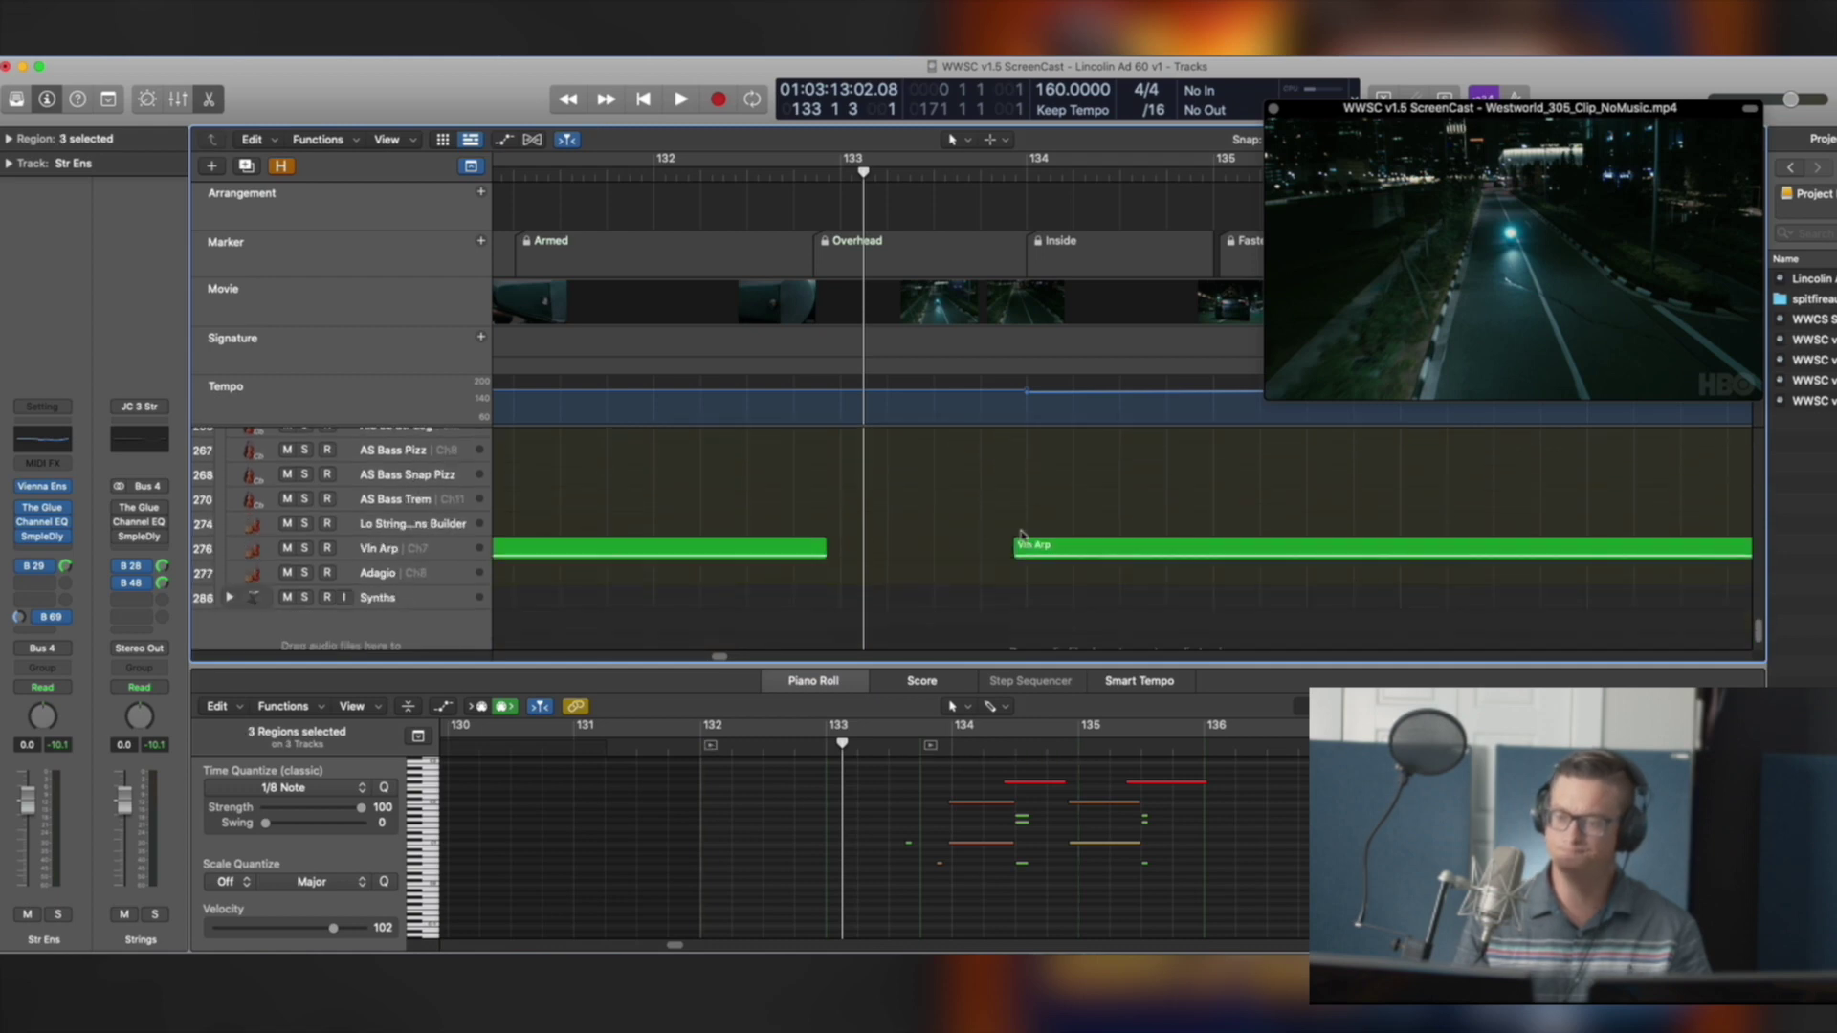
scroll(1021, 534, up, 8)
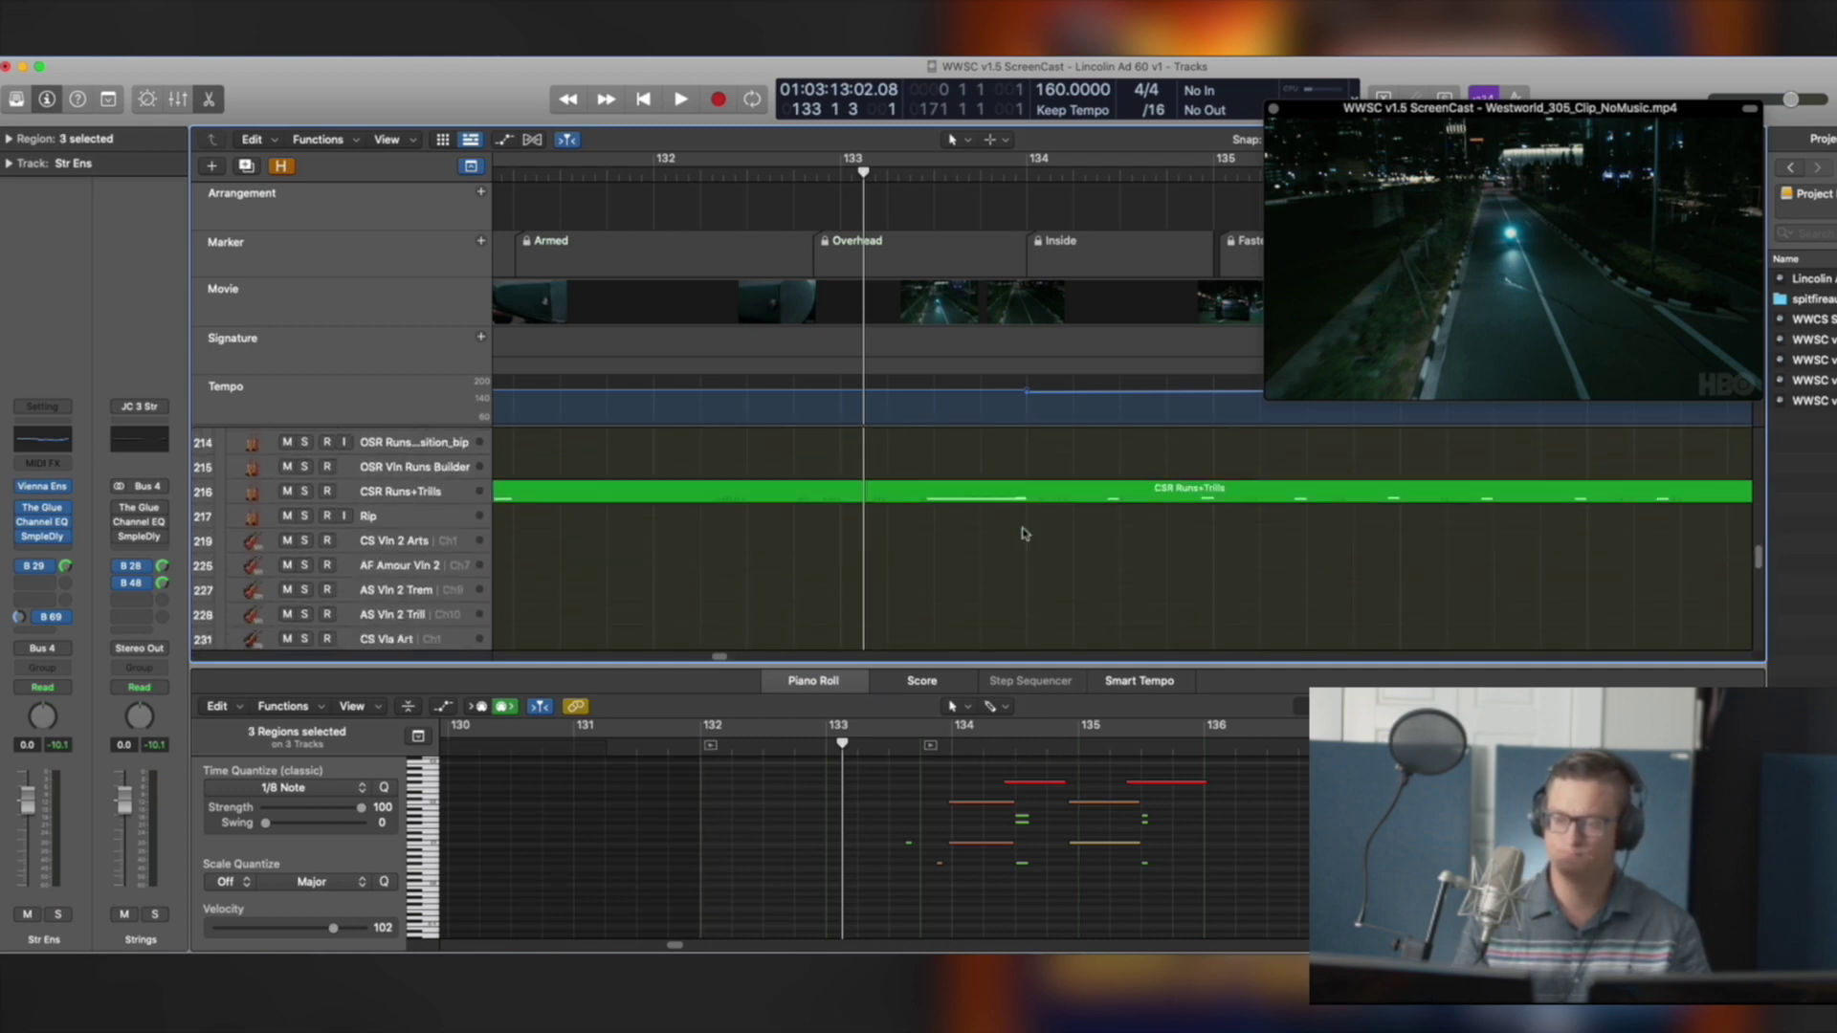
scroll(1024, 534, down, 4)
scroll(1024, 534, up, 6)
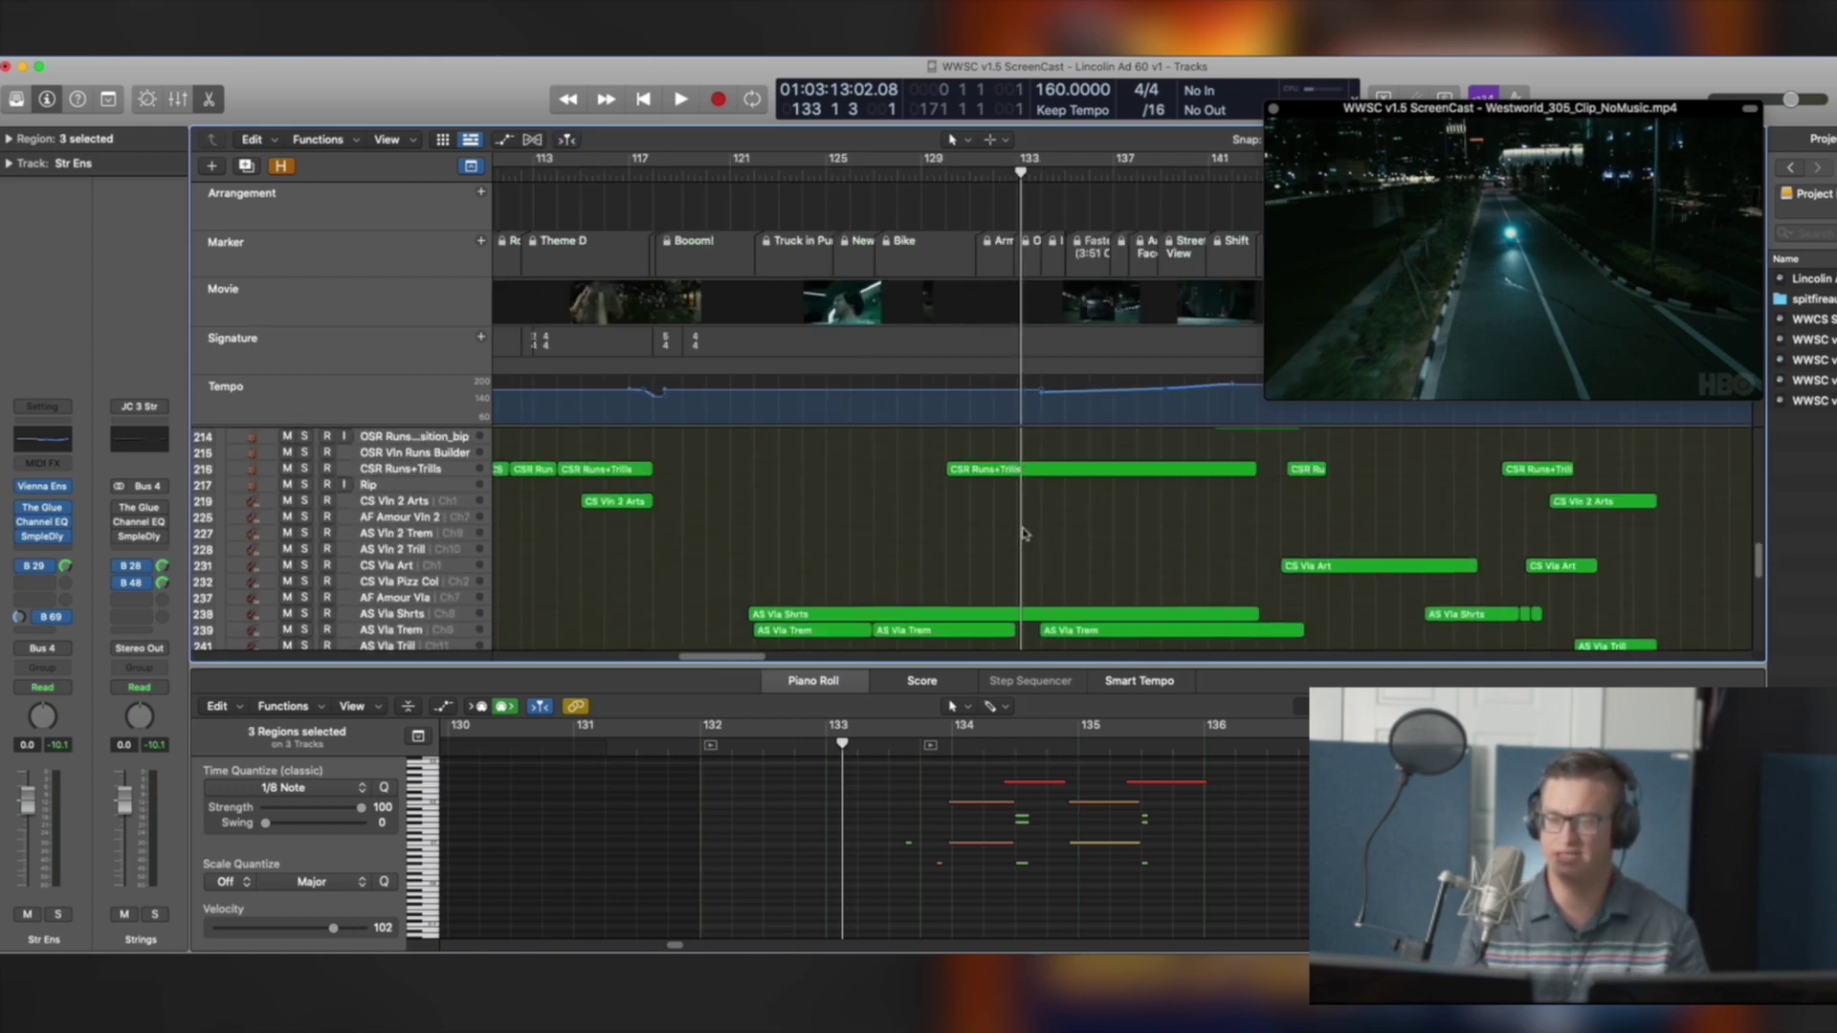
scroll(967, 533, up, 5)
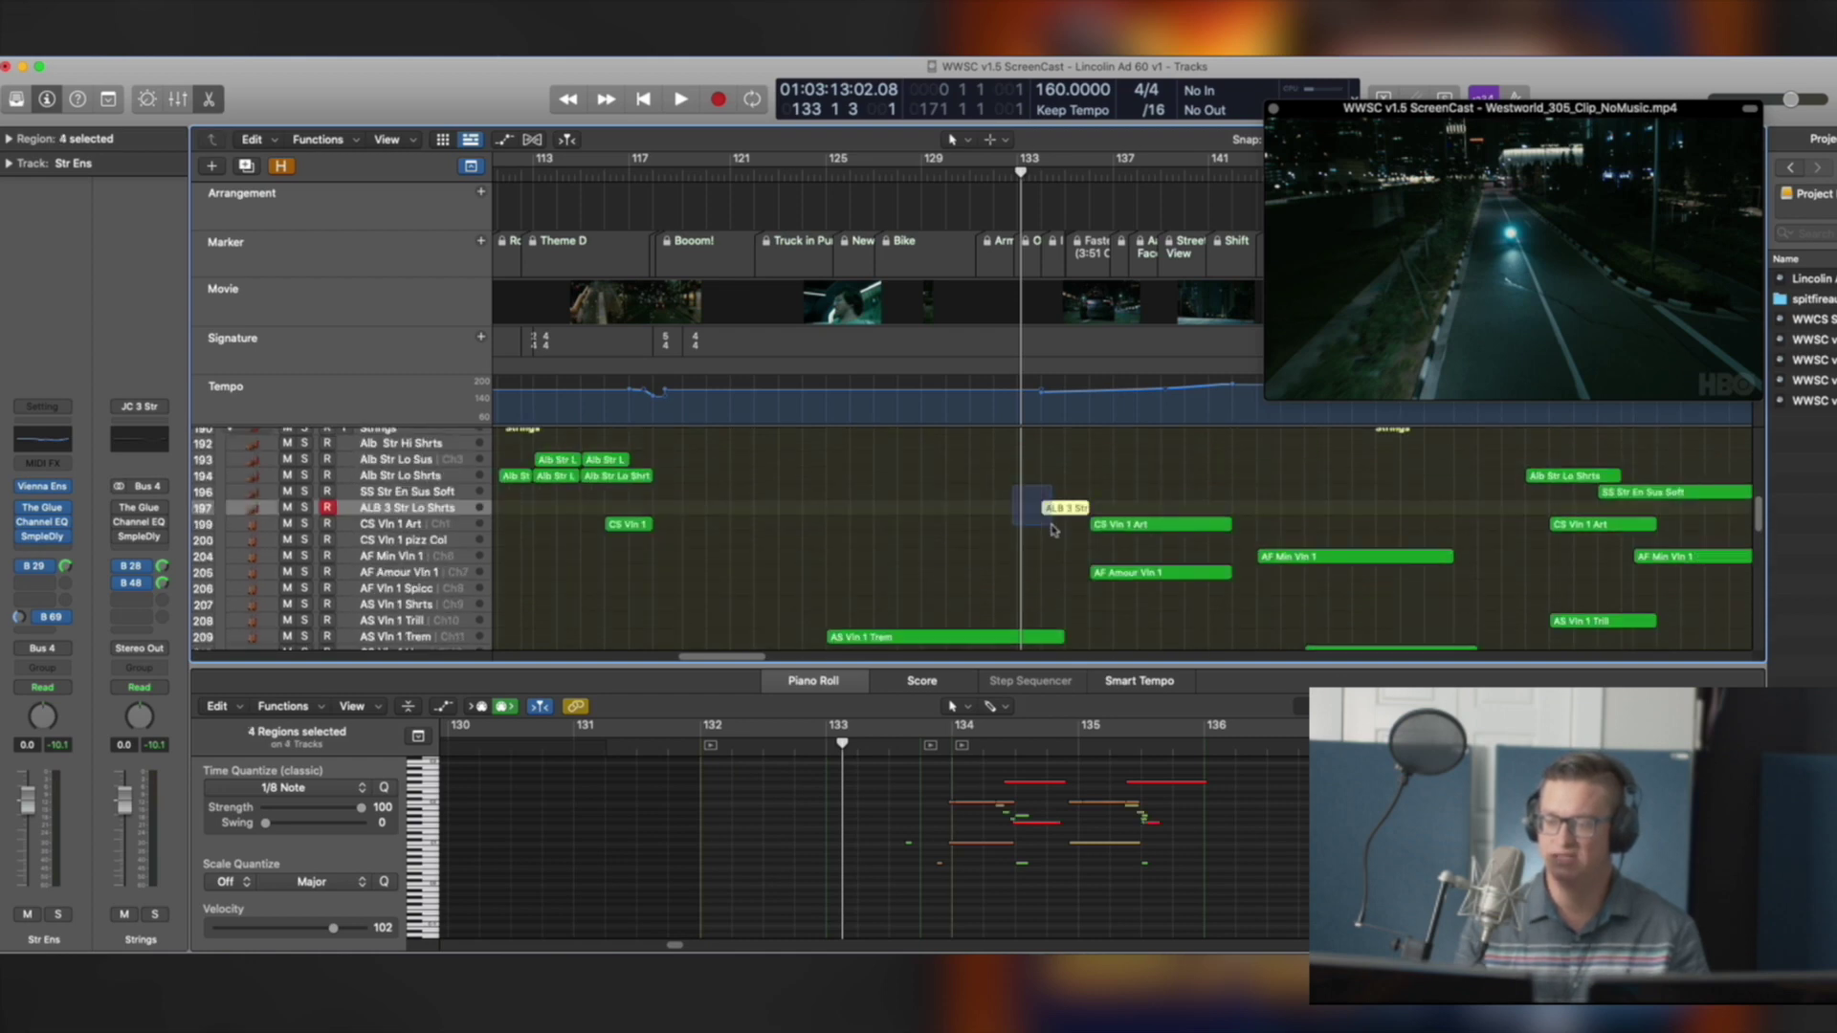
drag(1052, 529, 1053, 528)
key(space)
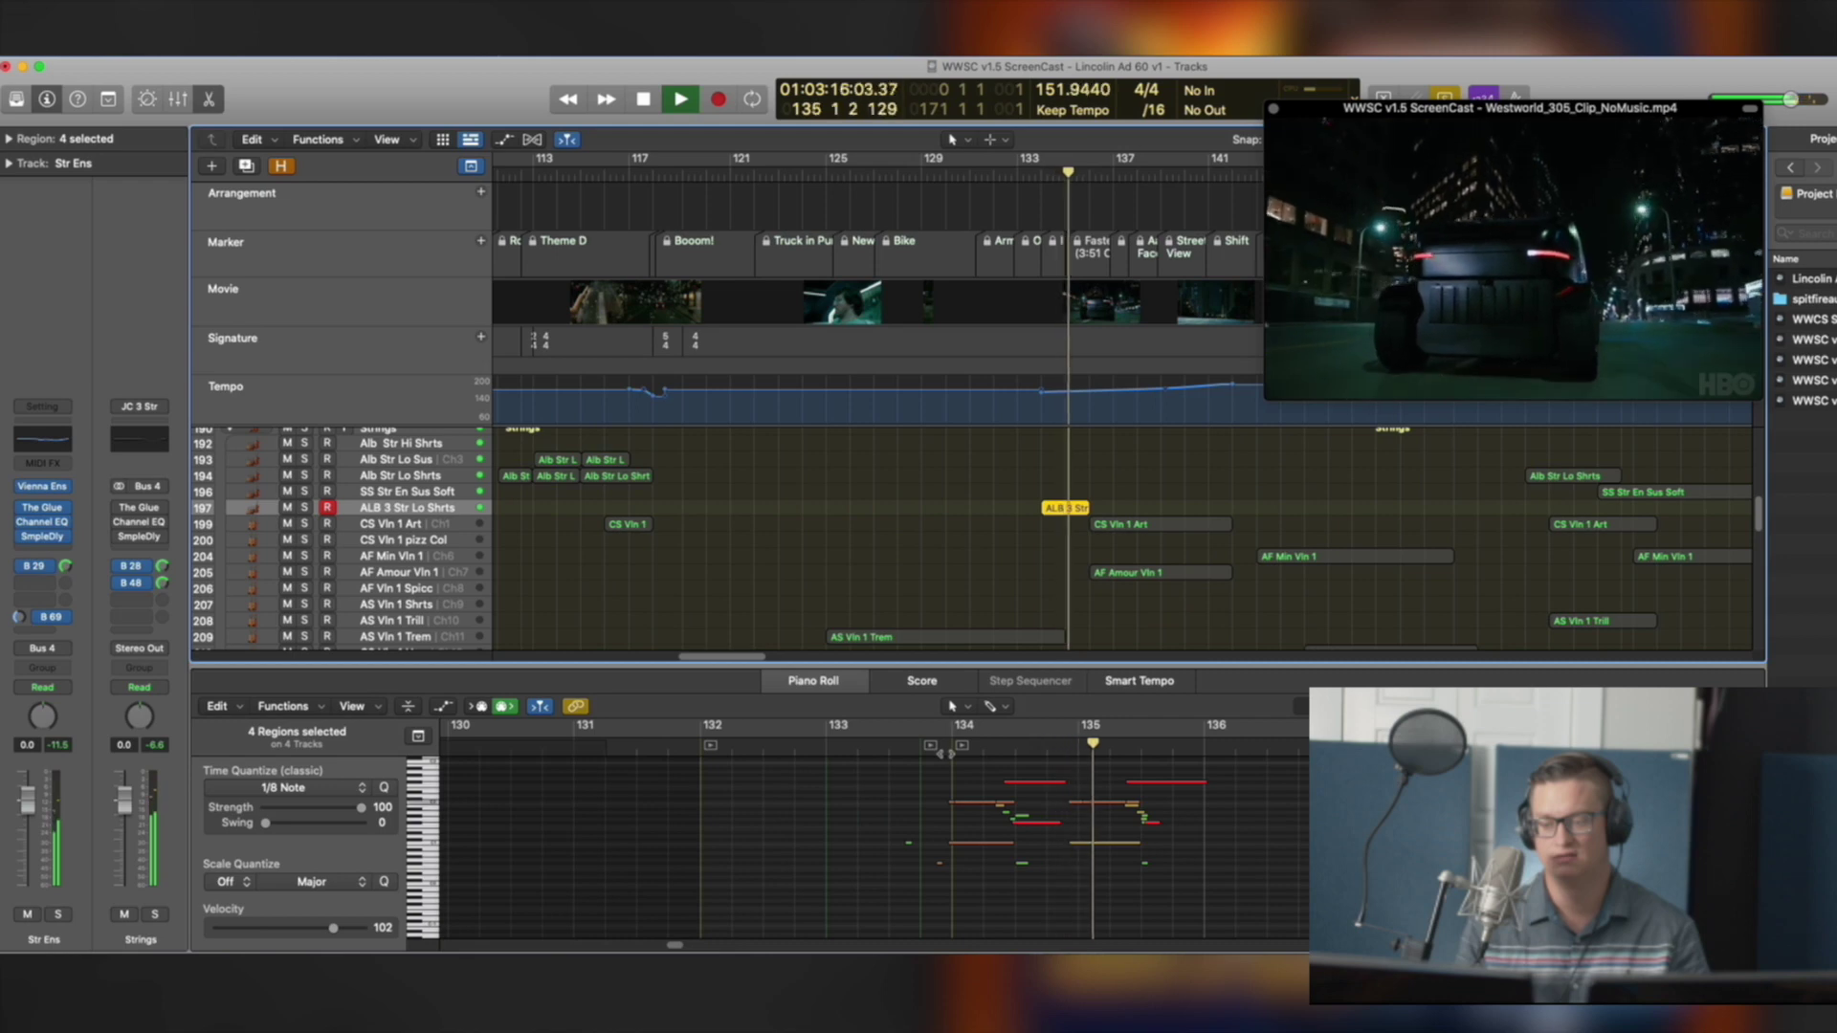
Stop the low strings audition and select the OT Bassoon 1 region at bar 134 to inspect its notes in the Piano Roll
click(1070, 529)
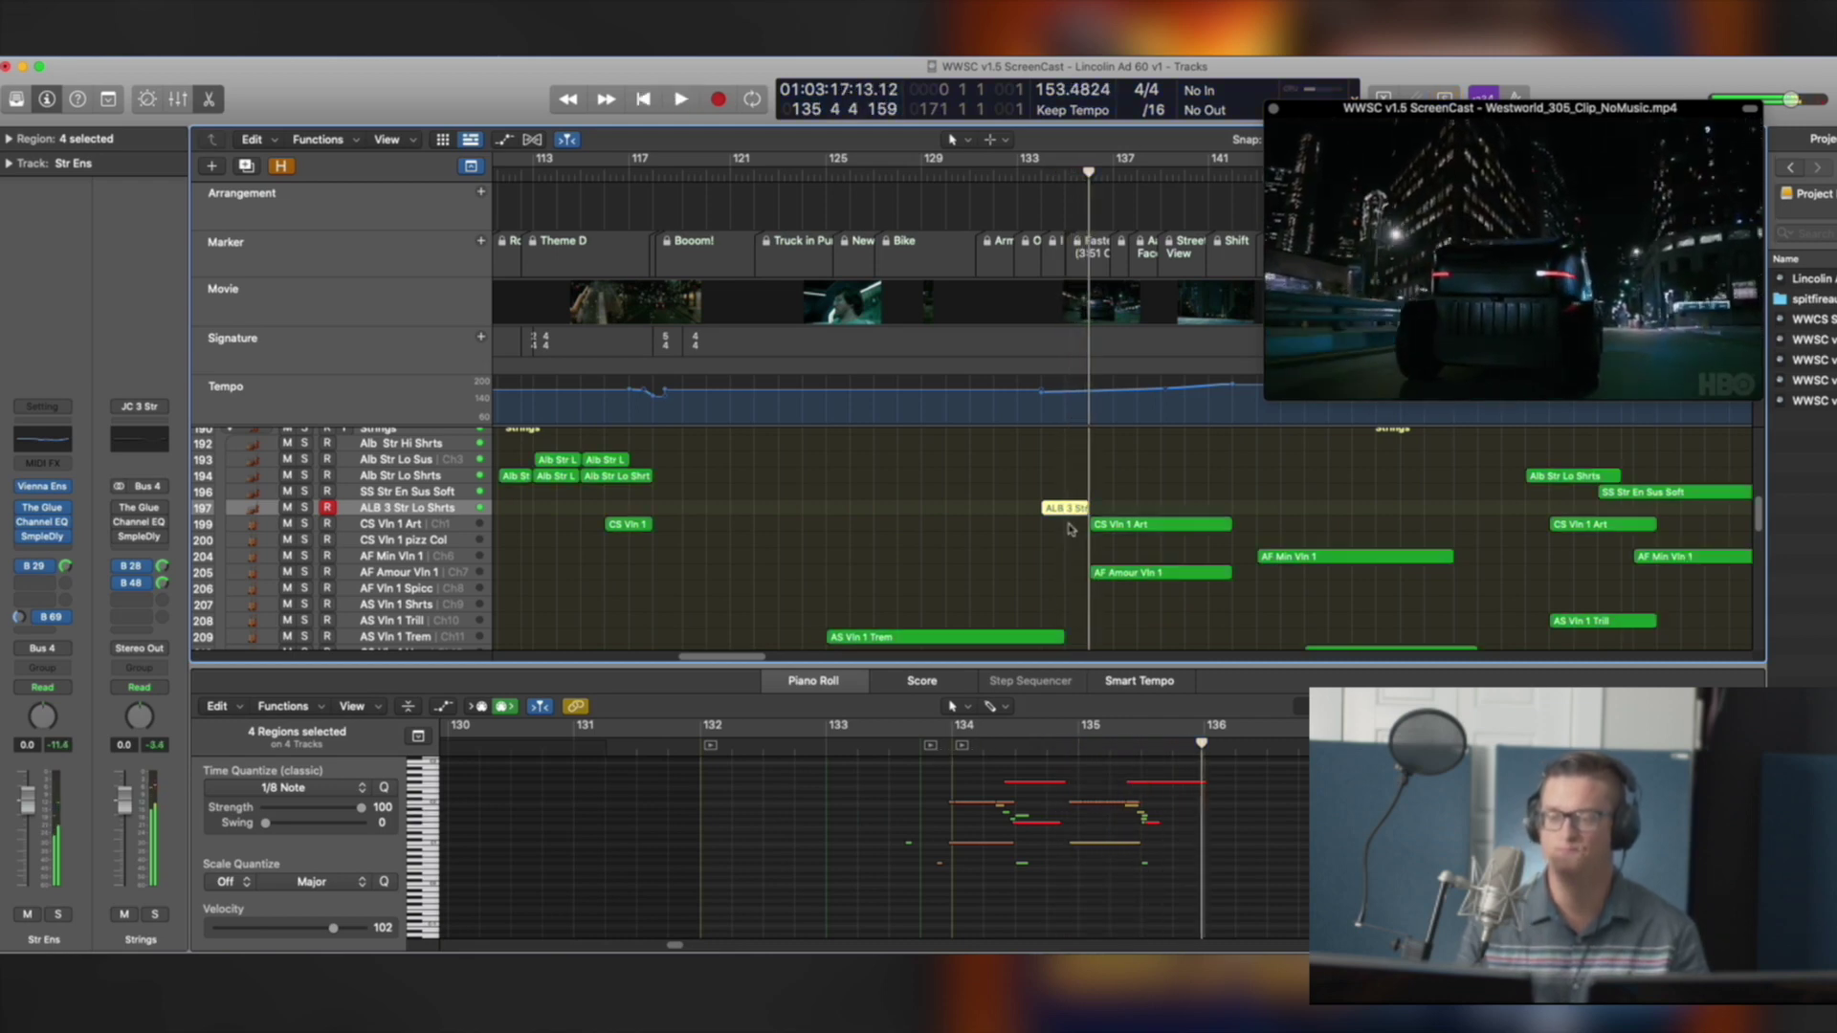
scroll(1043, 521, up, 10)
scroll(1021, 517, down, 2)
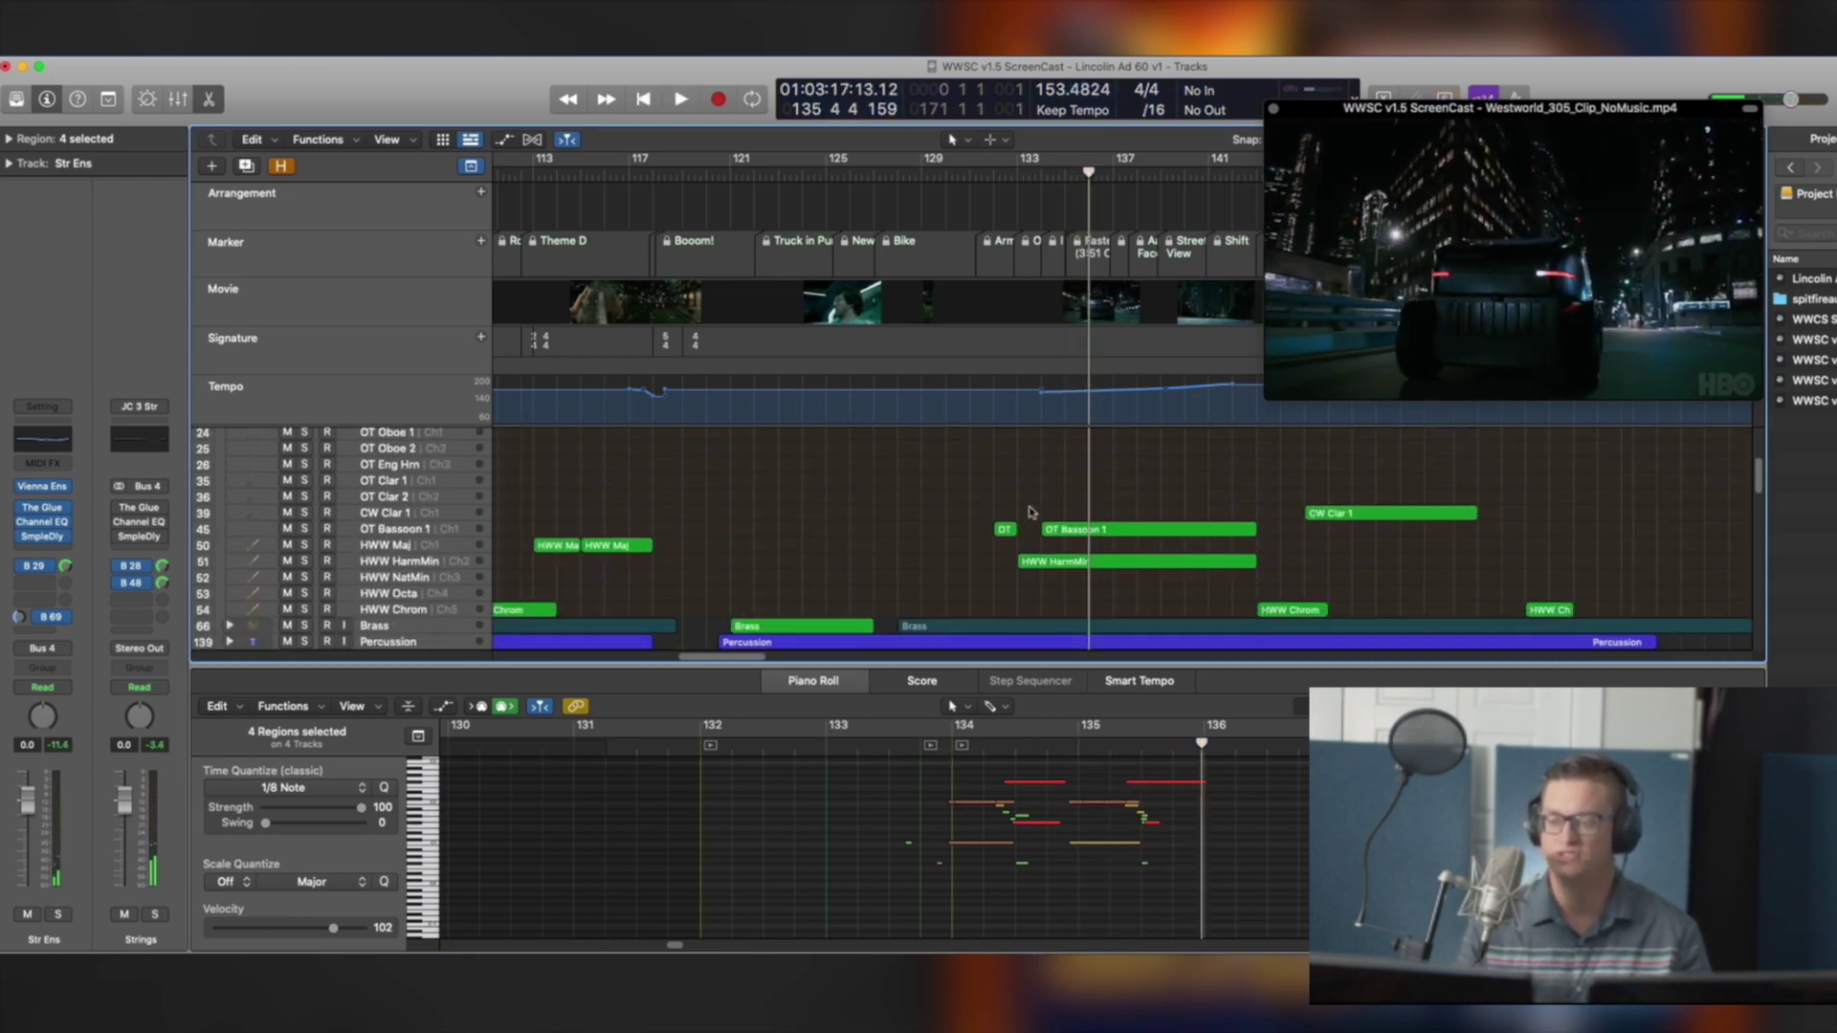
drag(1033, 501, 1082, 536)
scroll(1057, 520, up, 8)
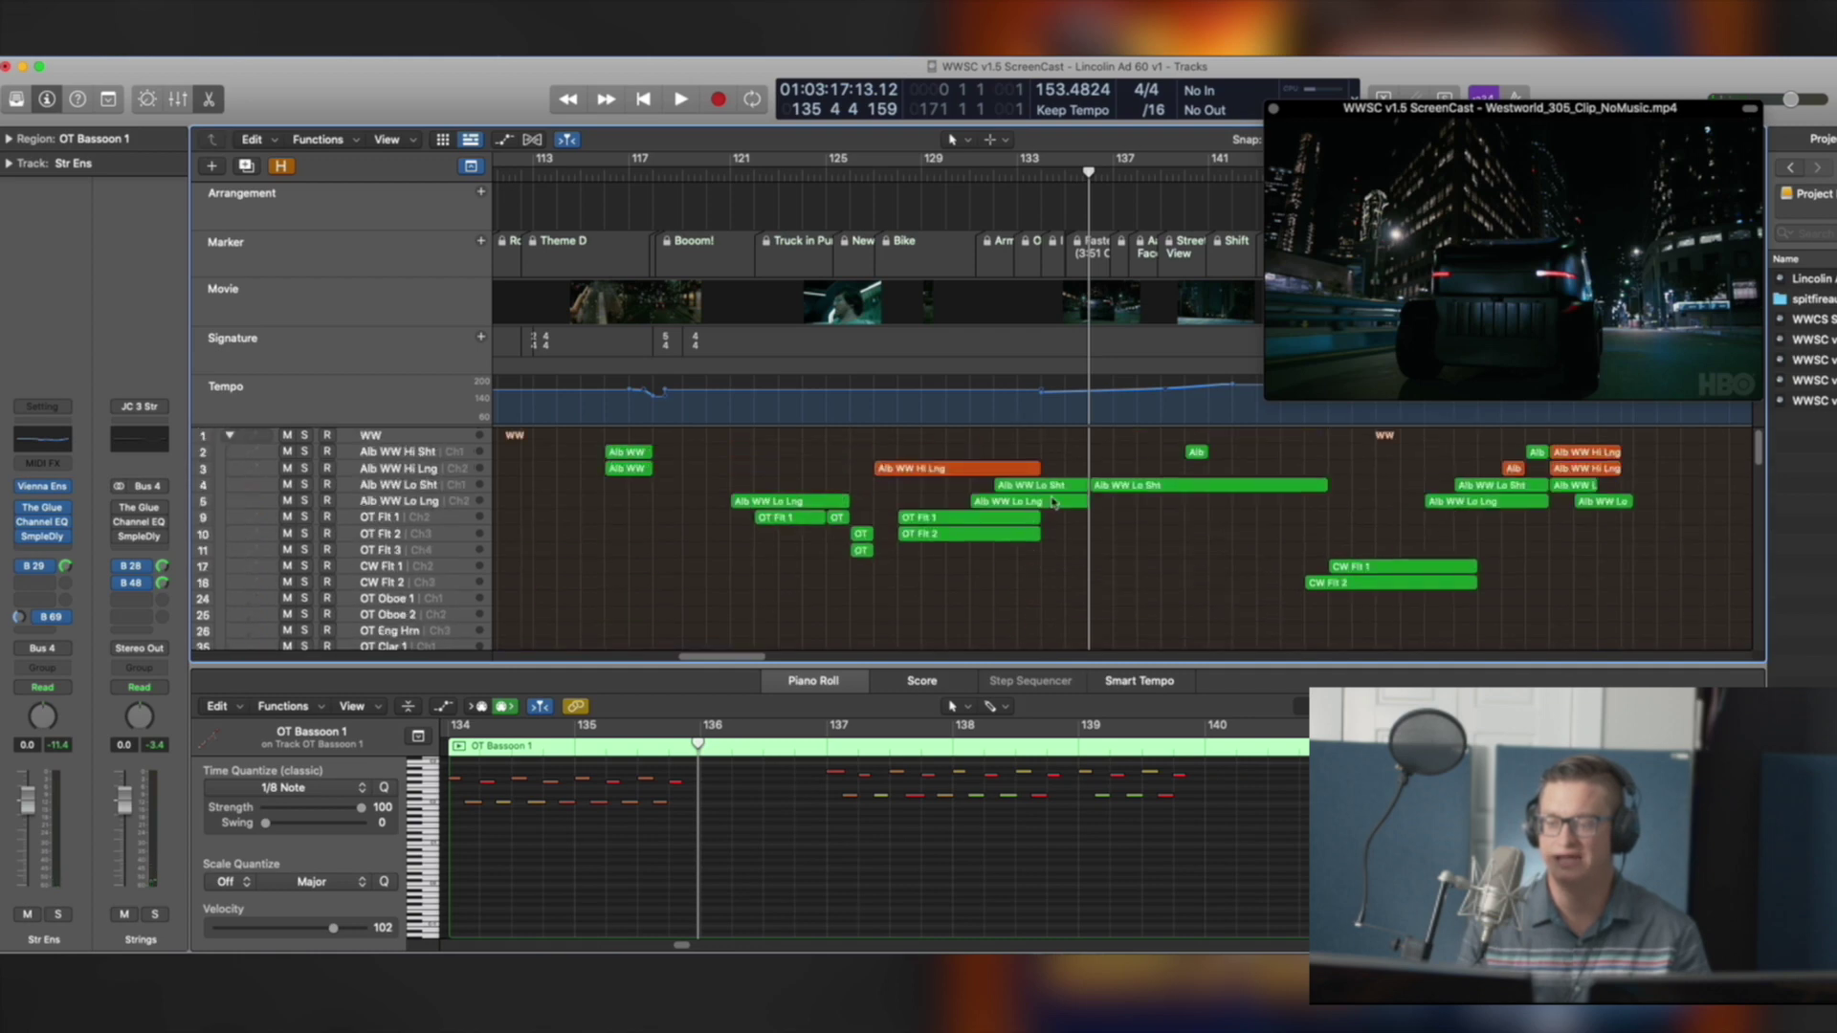
Select the Alb WW Lo Sht and Alb WW Lo Lng regions ending at bar 136 and audition them soloed
click(1065, 488)
drag(1079, 424, 1053, 507)
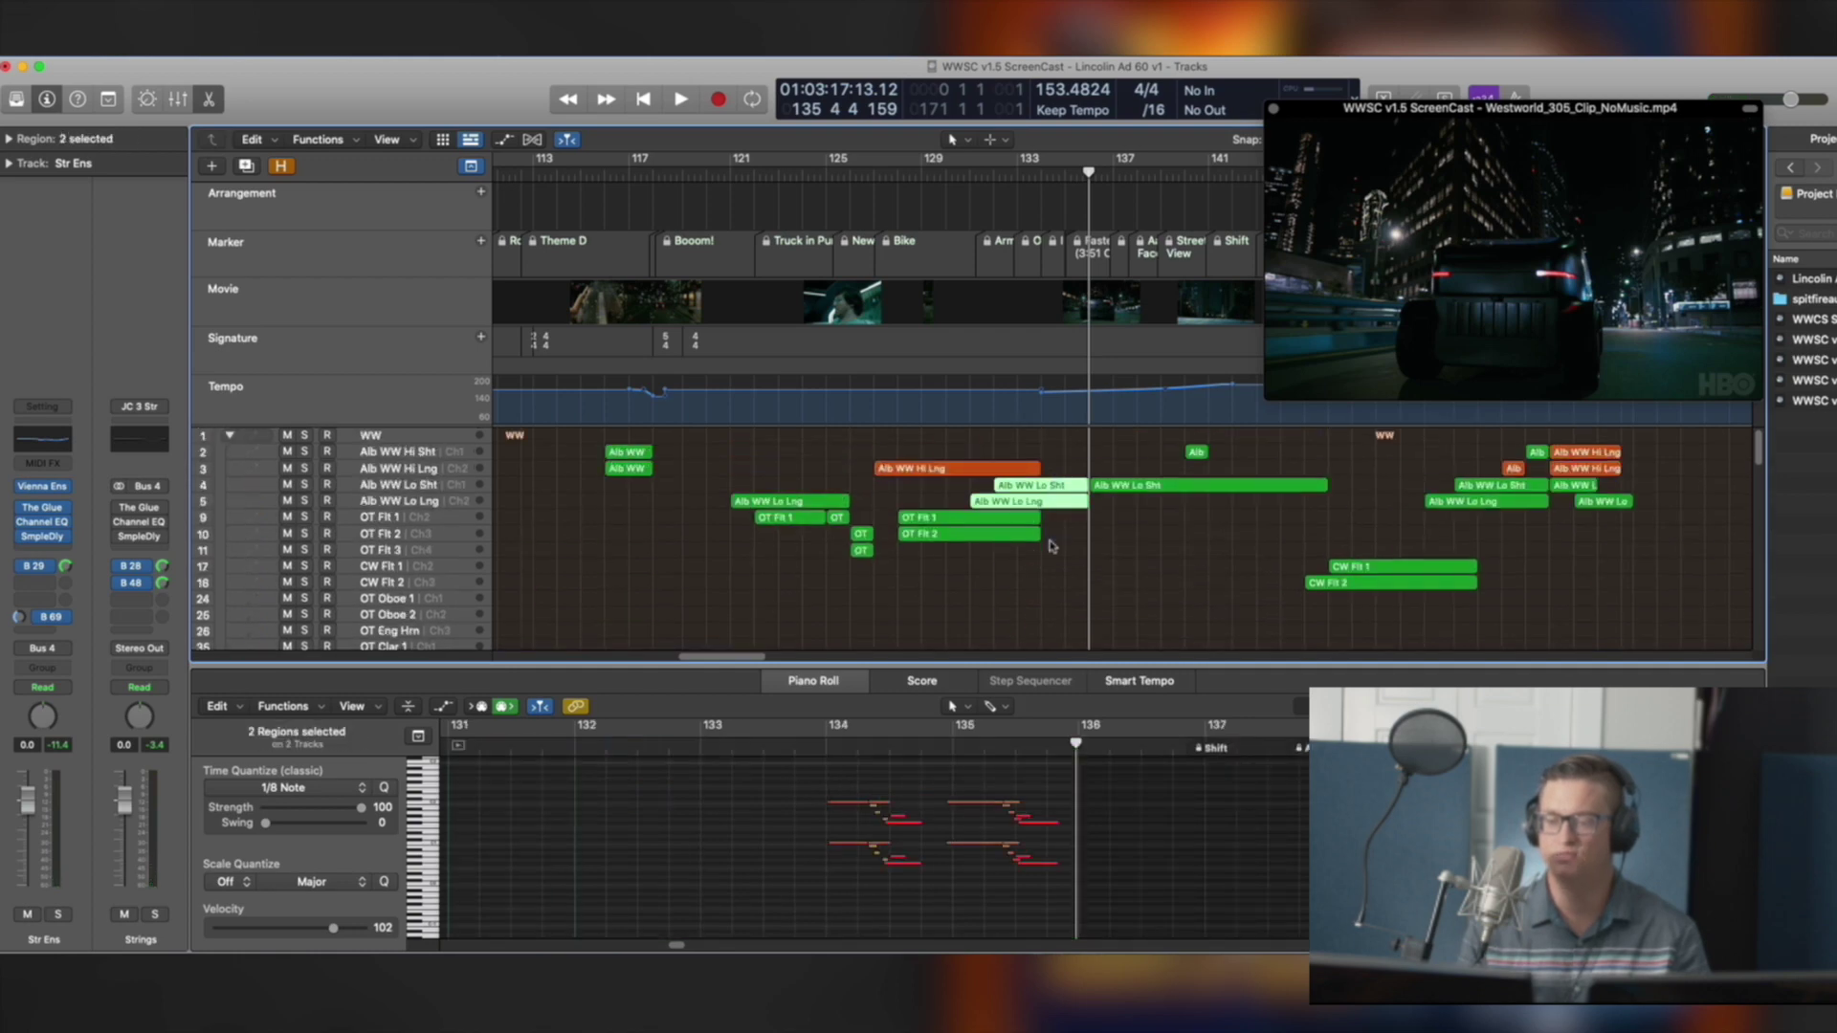
key(ctrl+s)
double_click(804, 747)
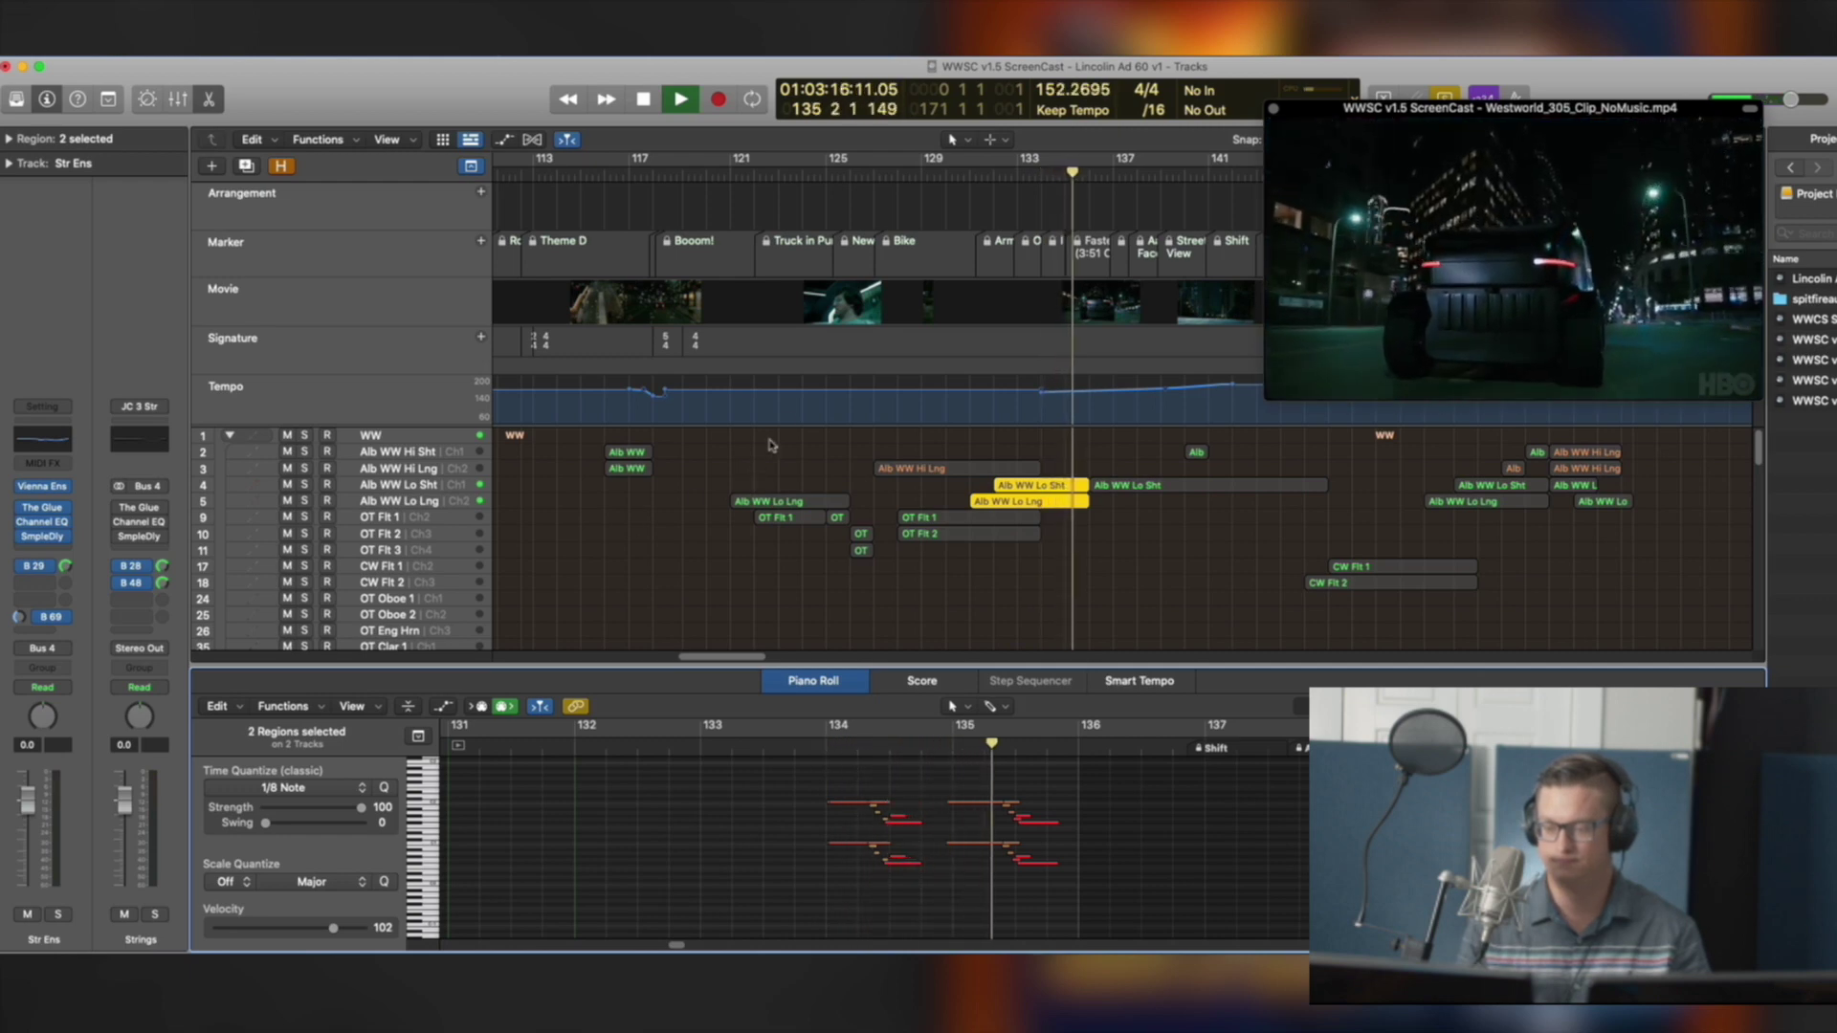
key(space)
Expand the Brass stack, select the CSB Tuba region starting at bar 133, and audition it soloed
scroll(965, 424, down, 2)
scroll(964, 424, down, 10)
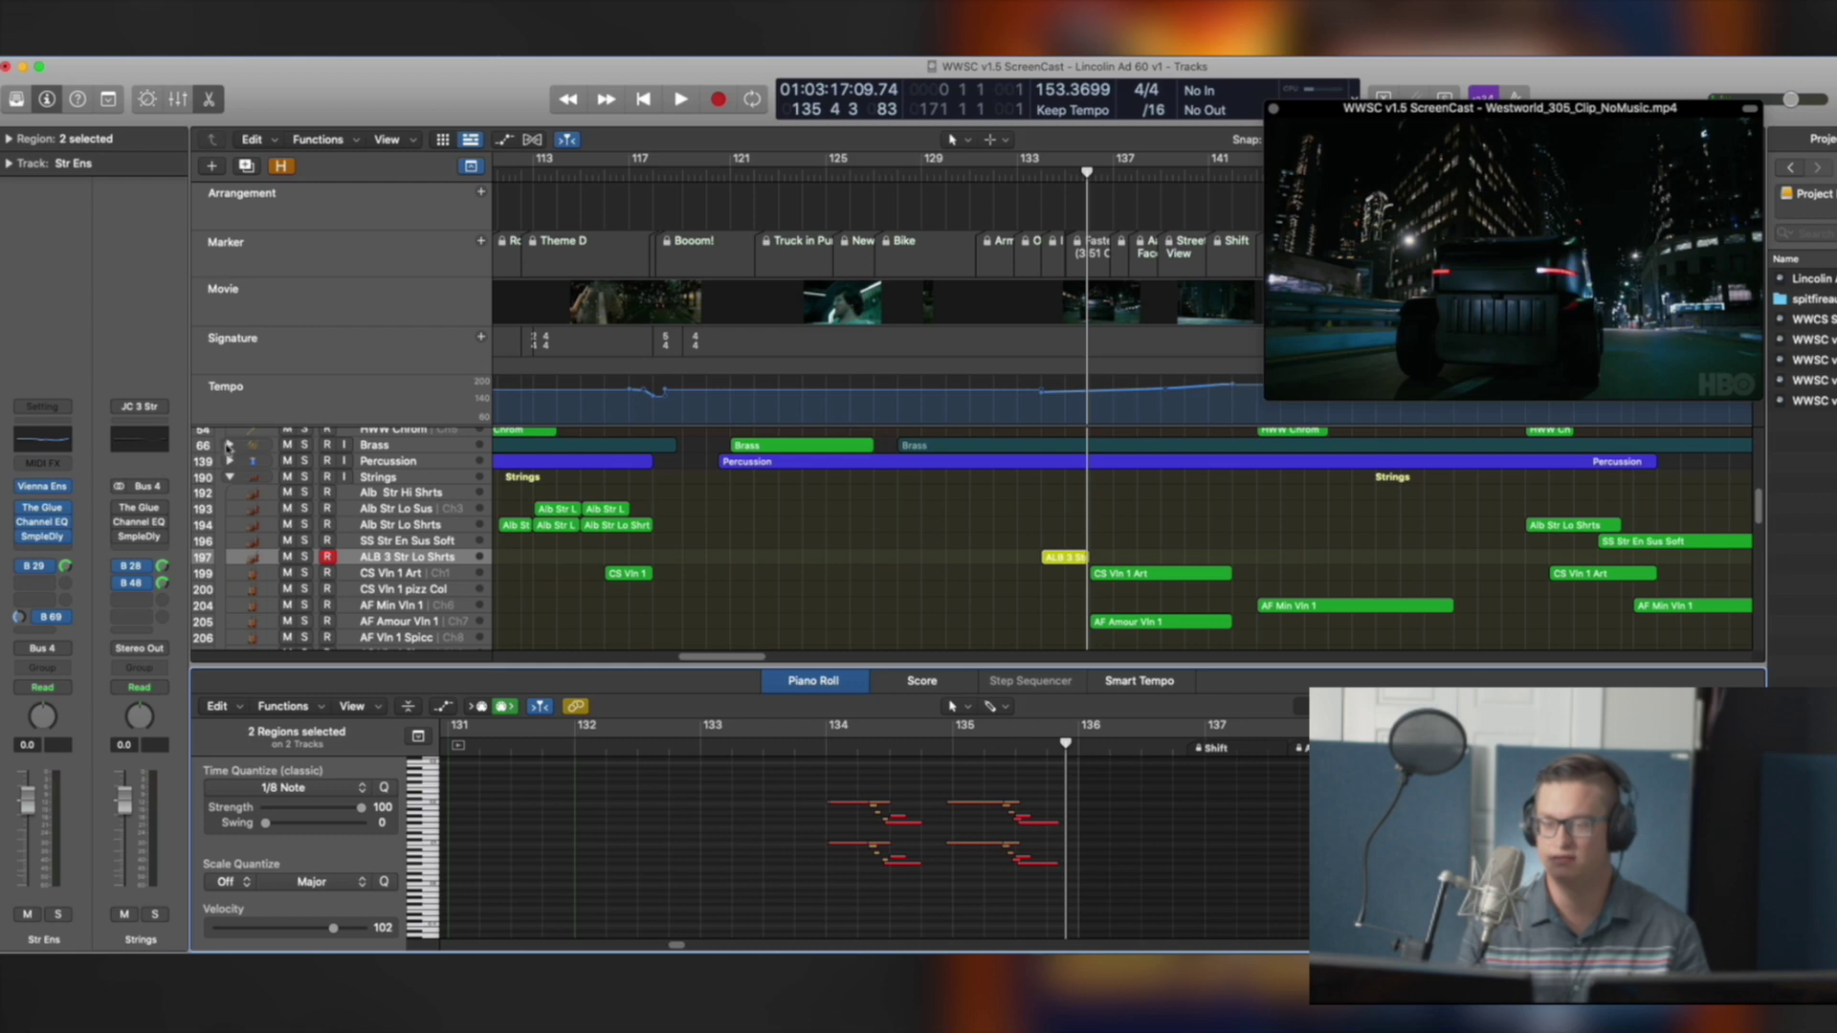
click(228, 446)
scroll(1012, 479, down, 5)
click(1043, 525)
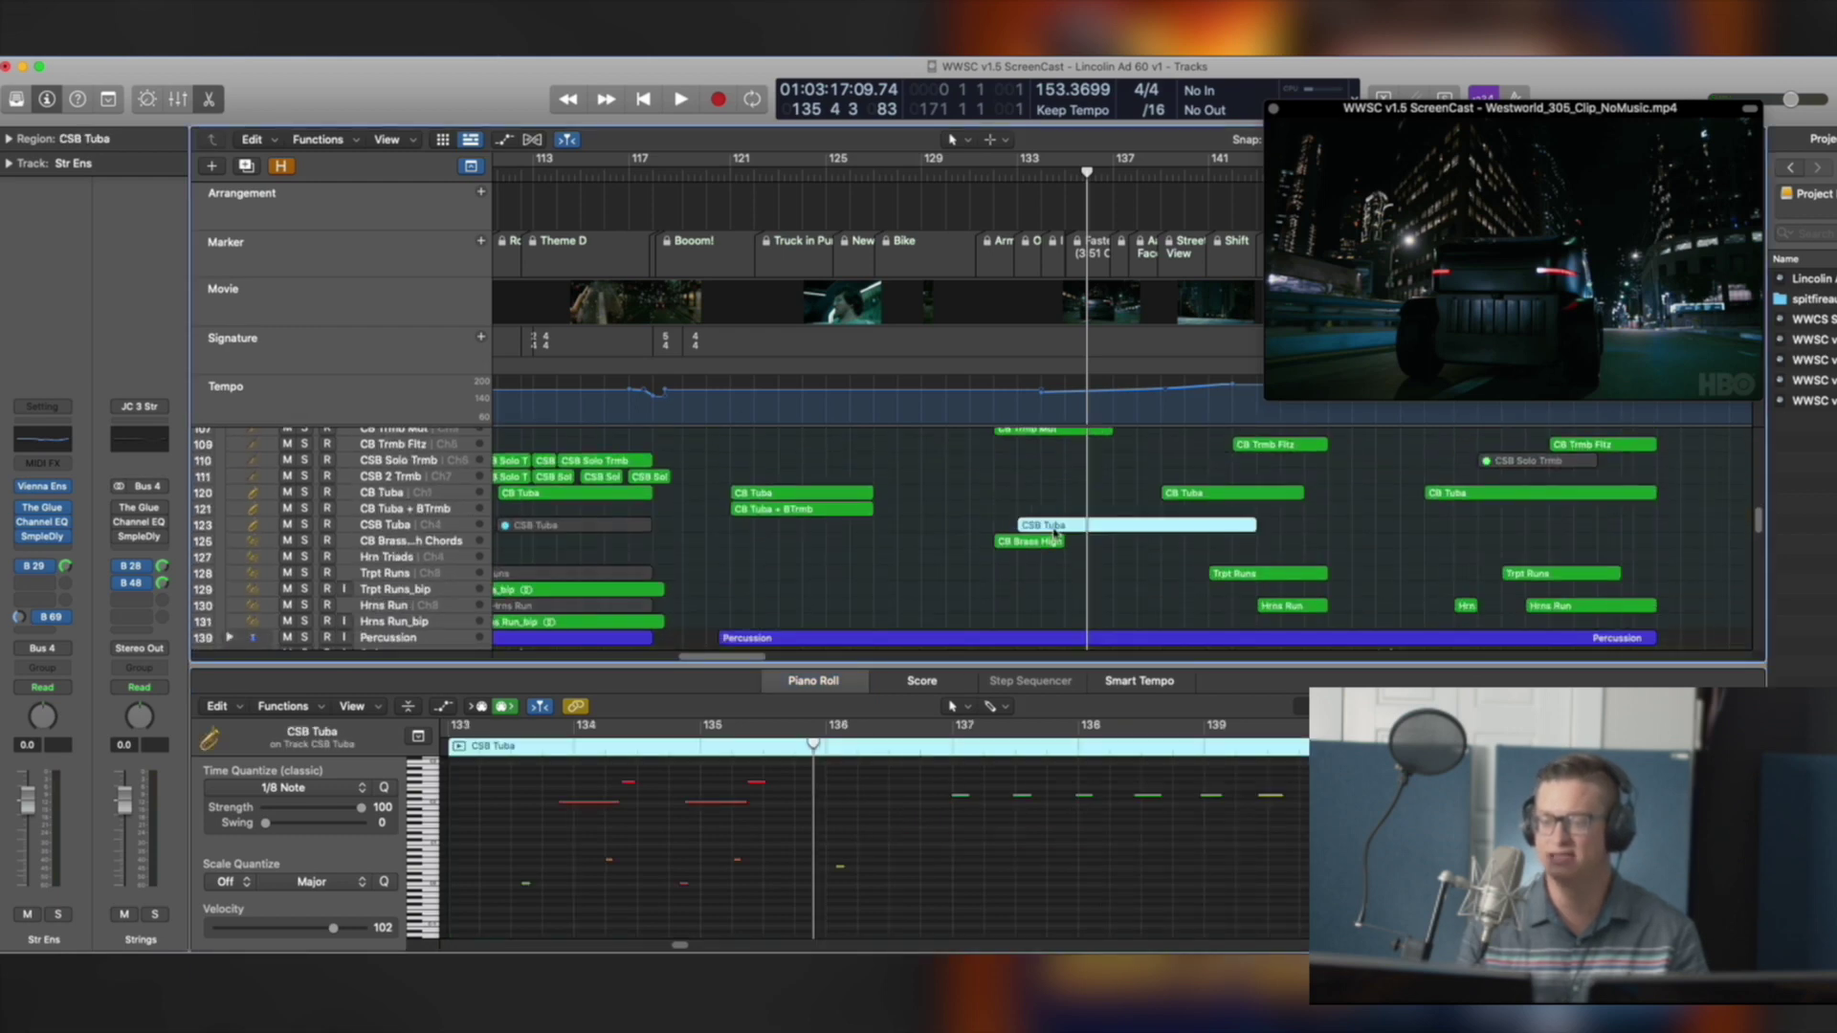
scroll(957, 536, up, 3)
click(502, 751)
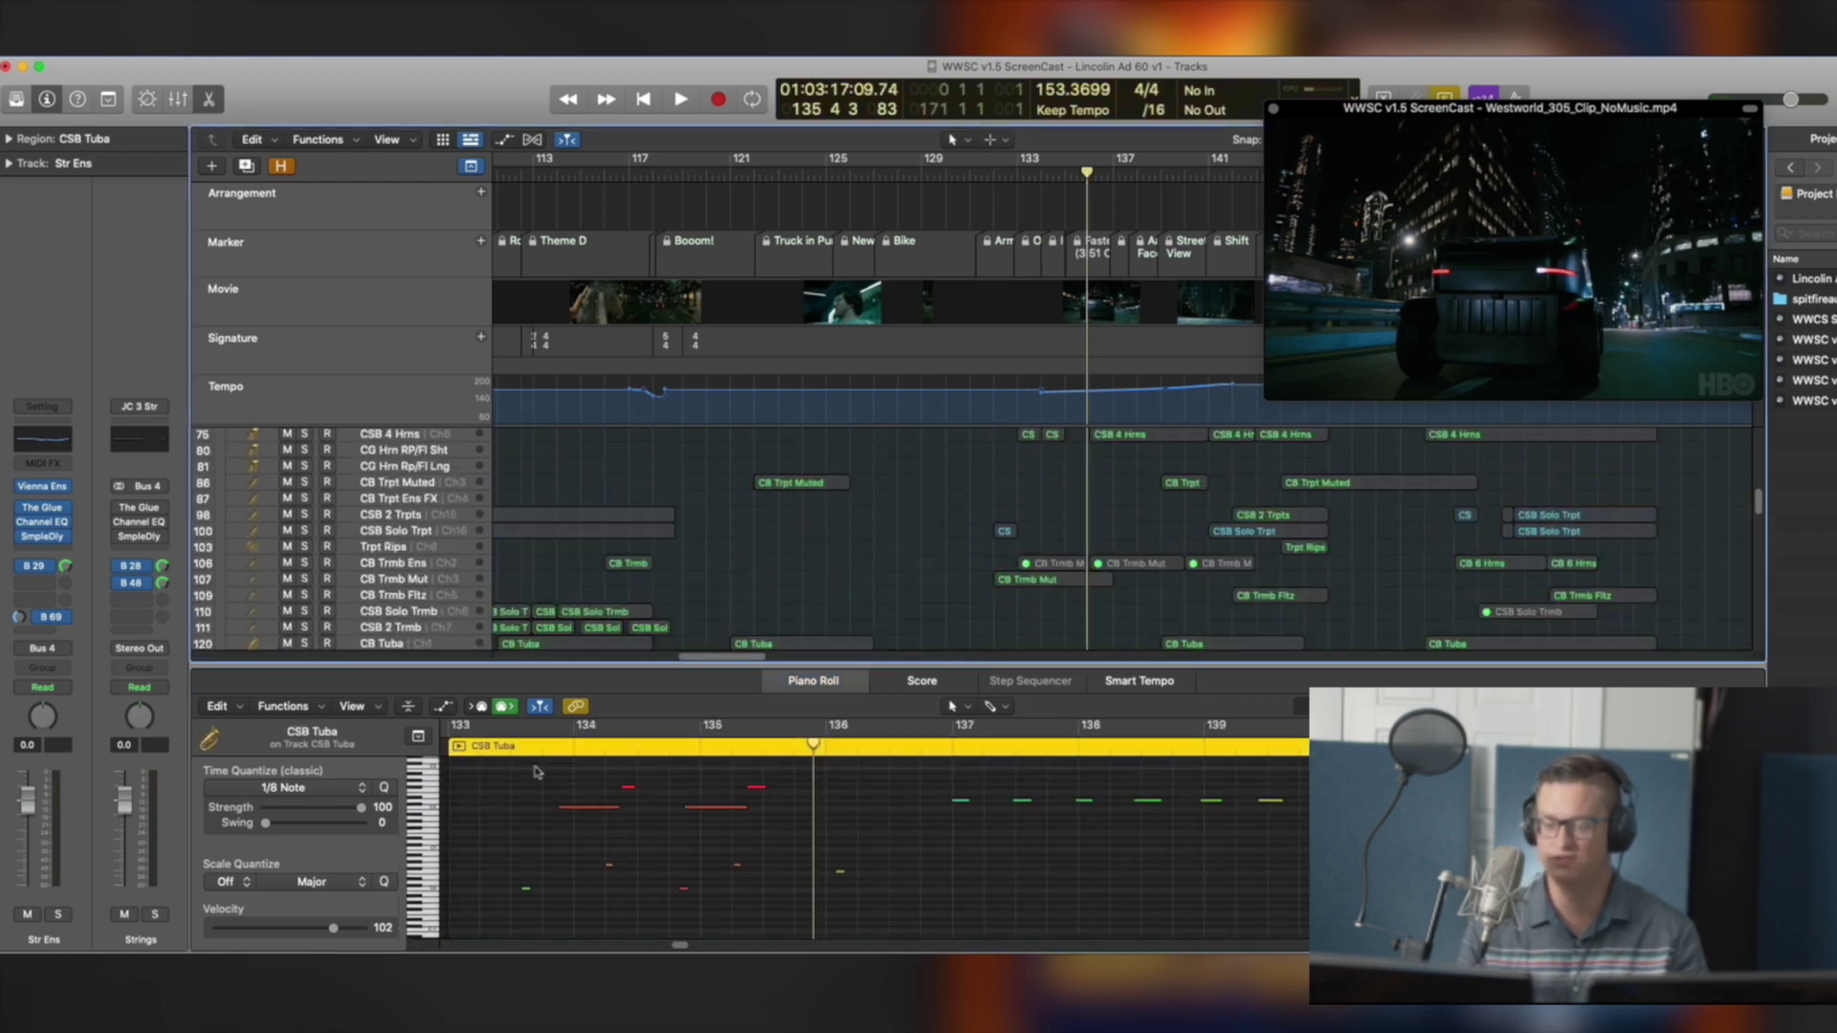
key(shift+space)
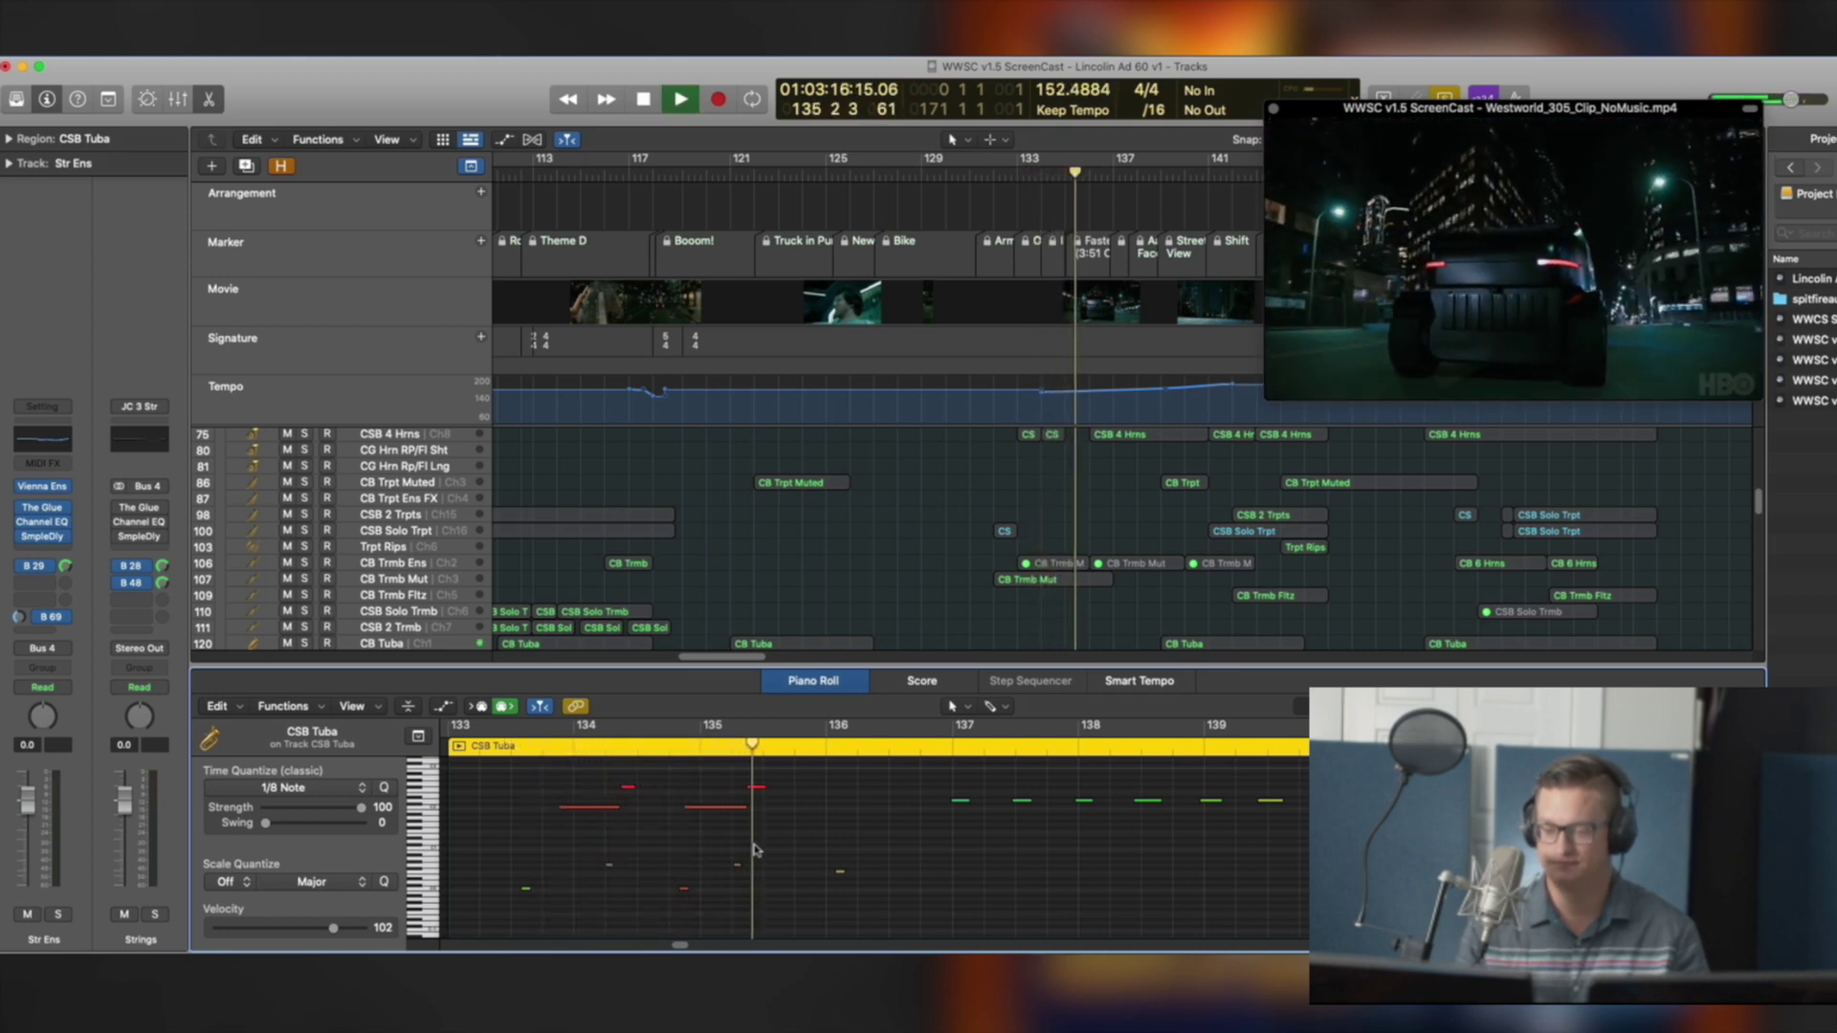
key(space)
Expand the Percussion stack, select the two IS Steinway regions meeting at bar 134, and audition them soloed
scroll(1060, 575, down, 5)
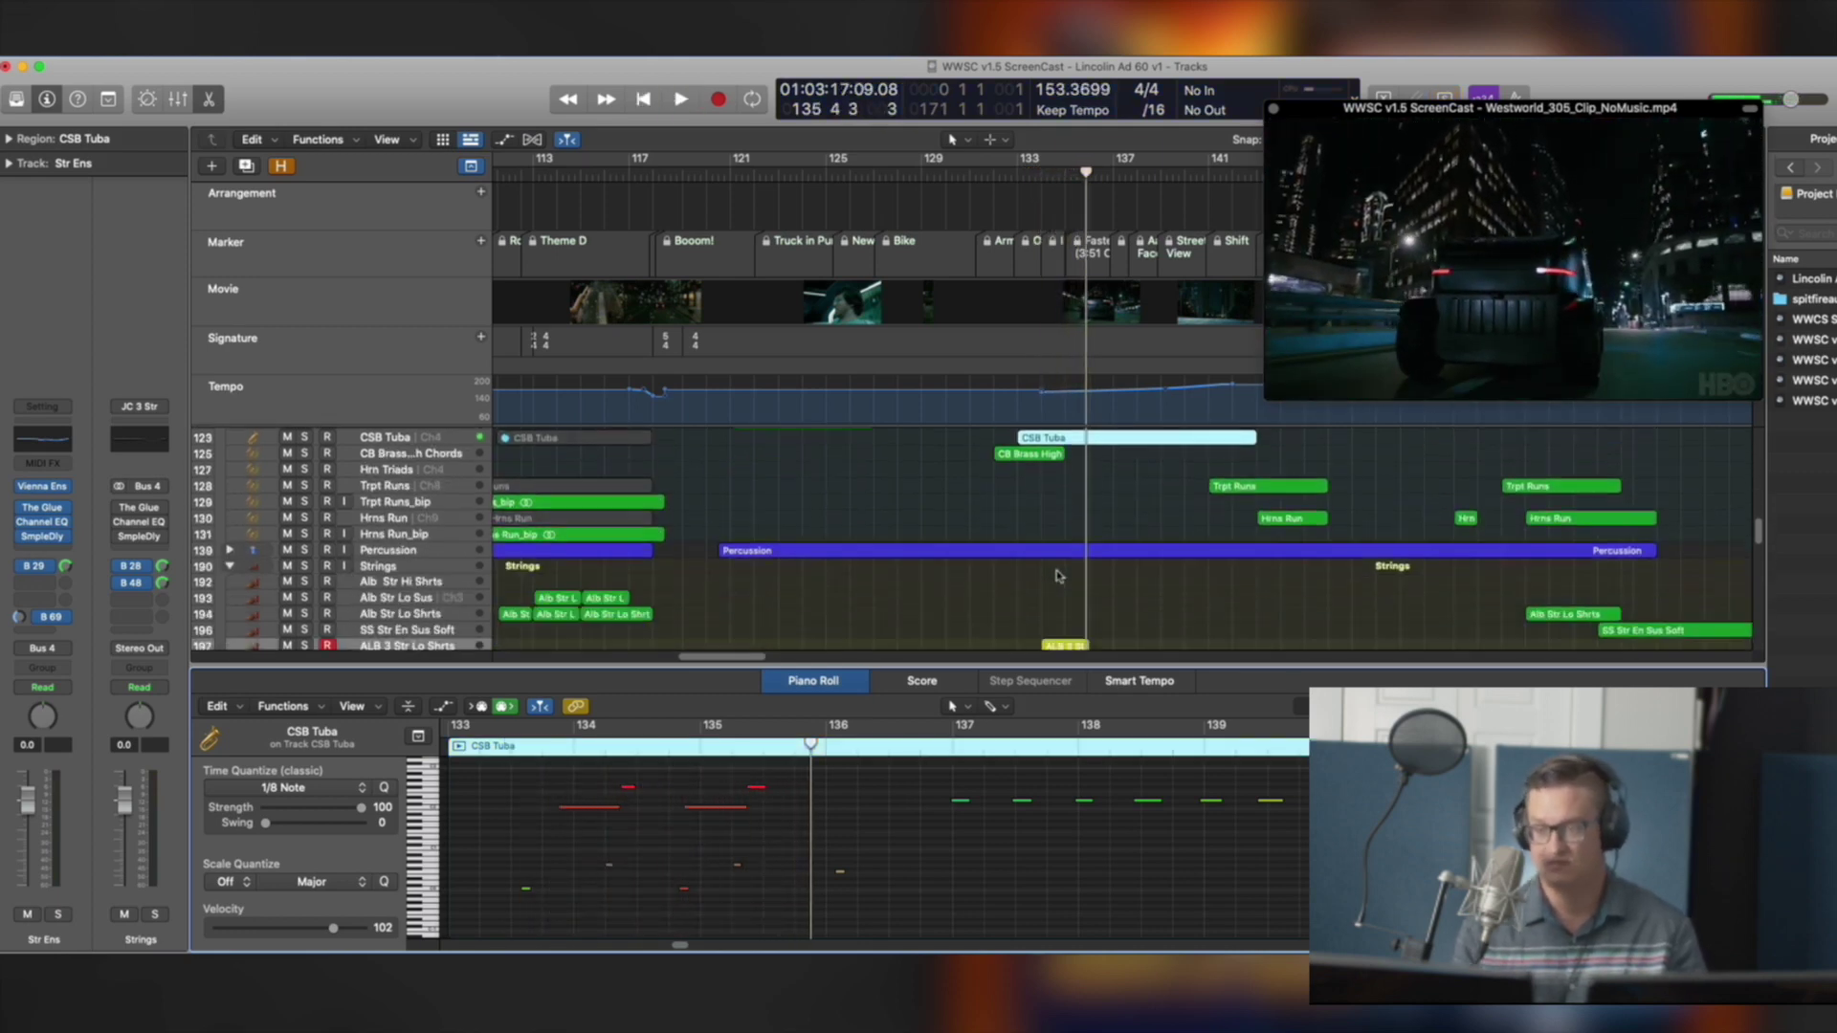
scroll(1051, 578, down, 1)
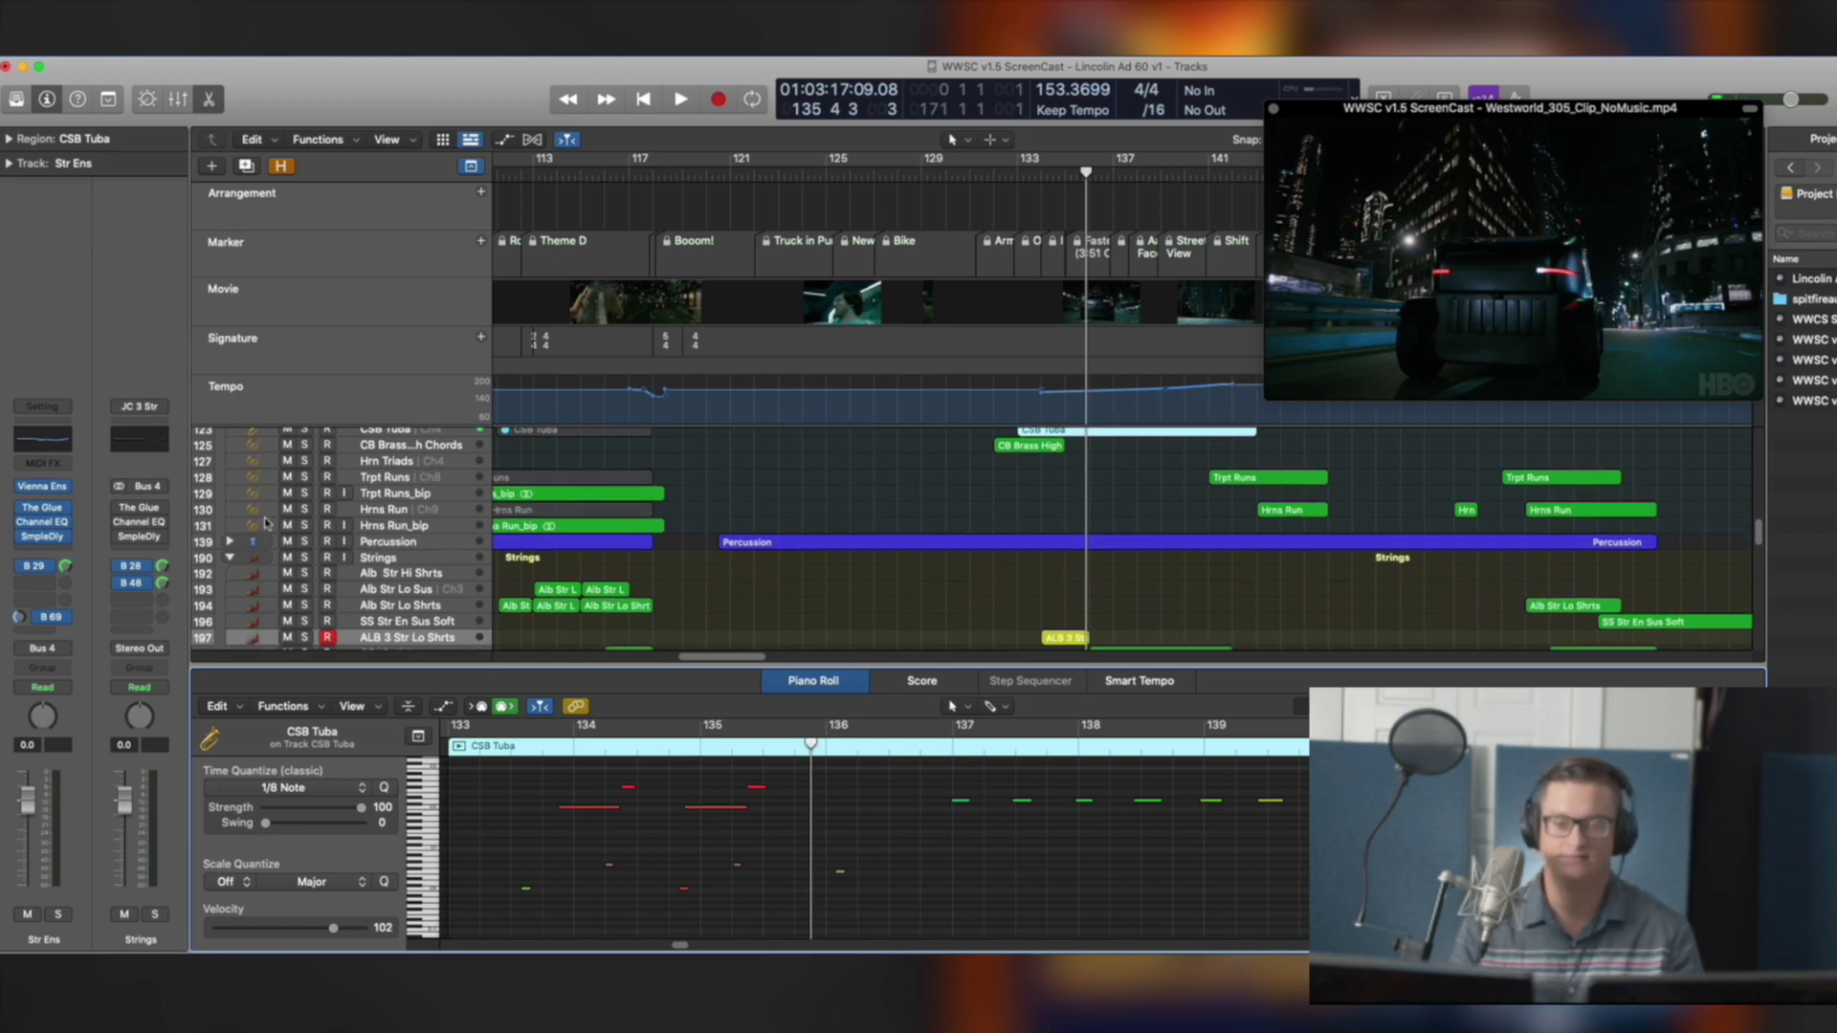
click(228, 541)
drag(1060, 531, 1021, 629)
click(595, 746)
key(ctrl+s)
key(space)
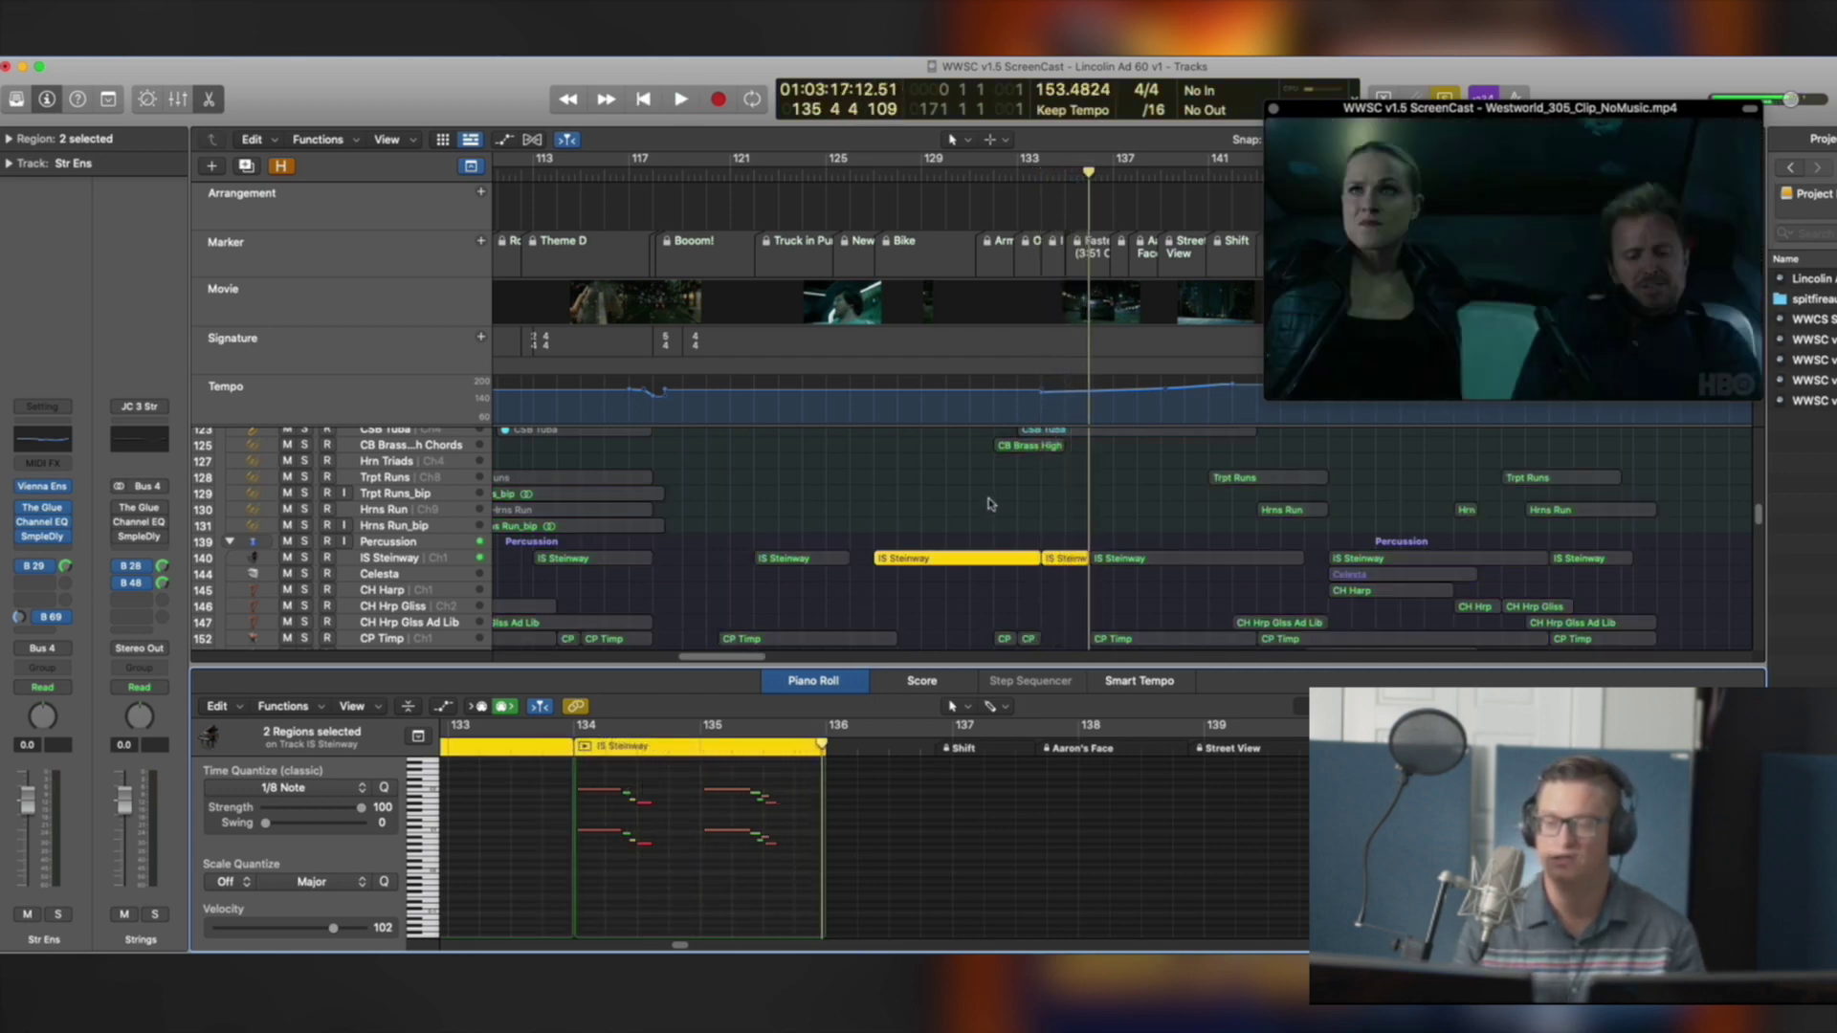
key(space)
key(ctrl+s)
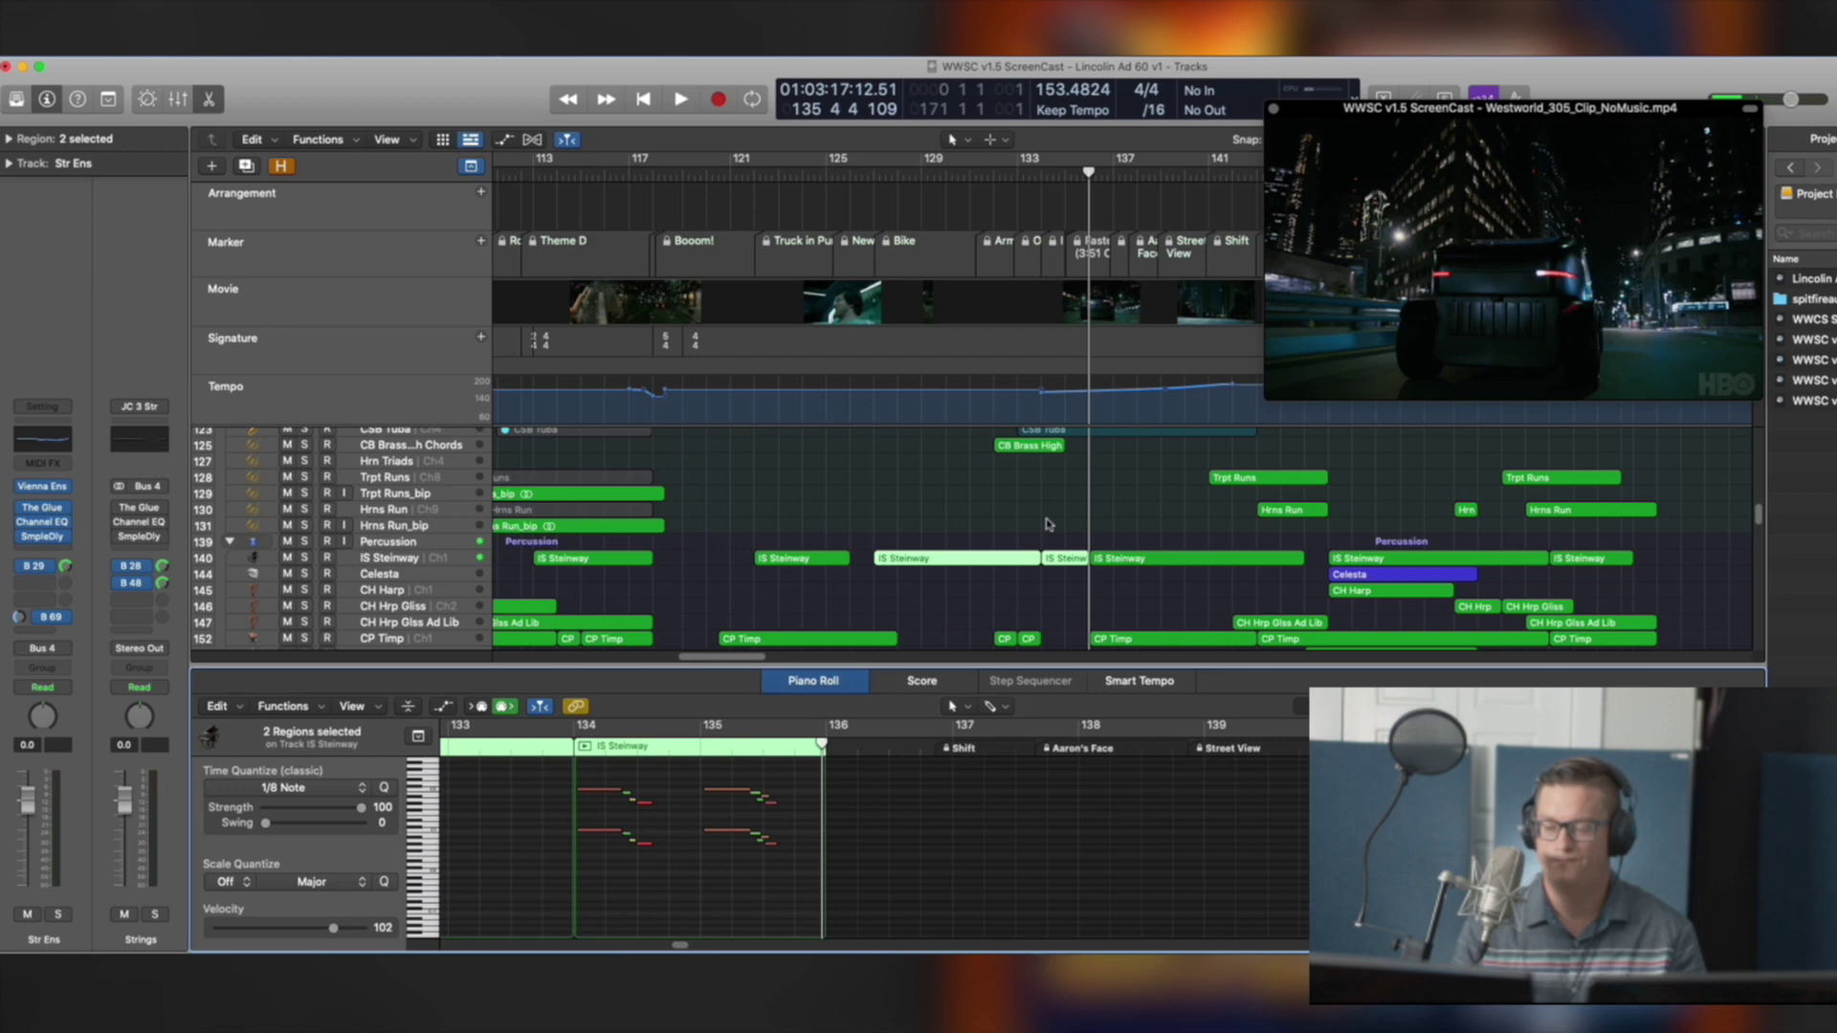
Deselect the piano regions and play the full arrangement against picture from bar 134
scroll(1045, 521, down, 3)
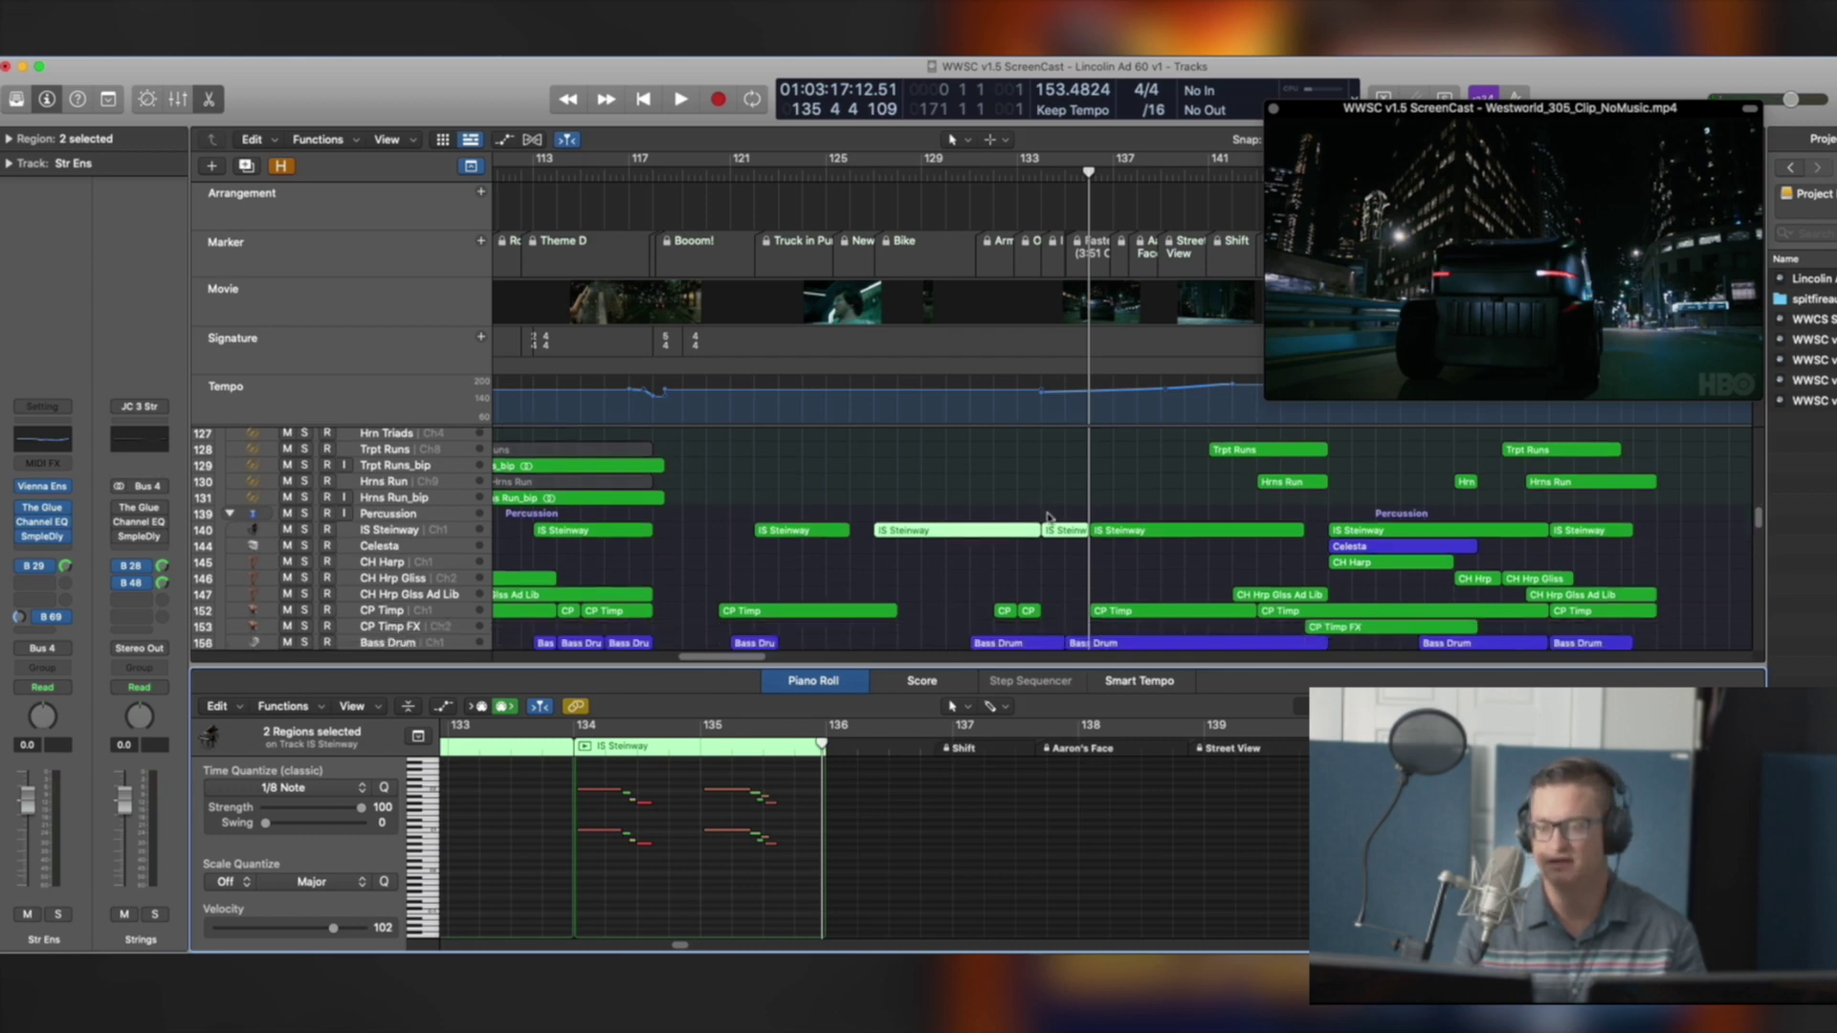
click(1039, 175)
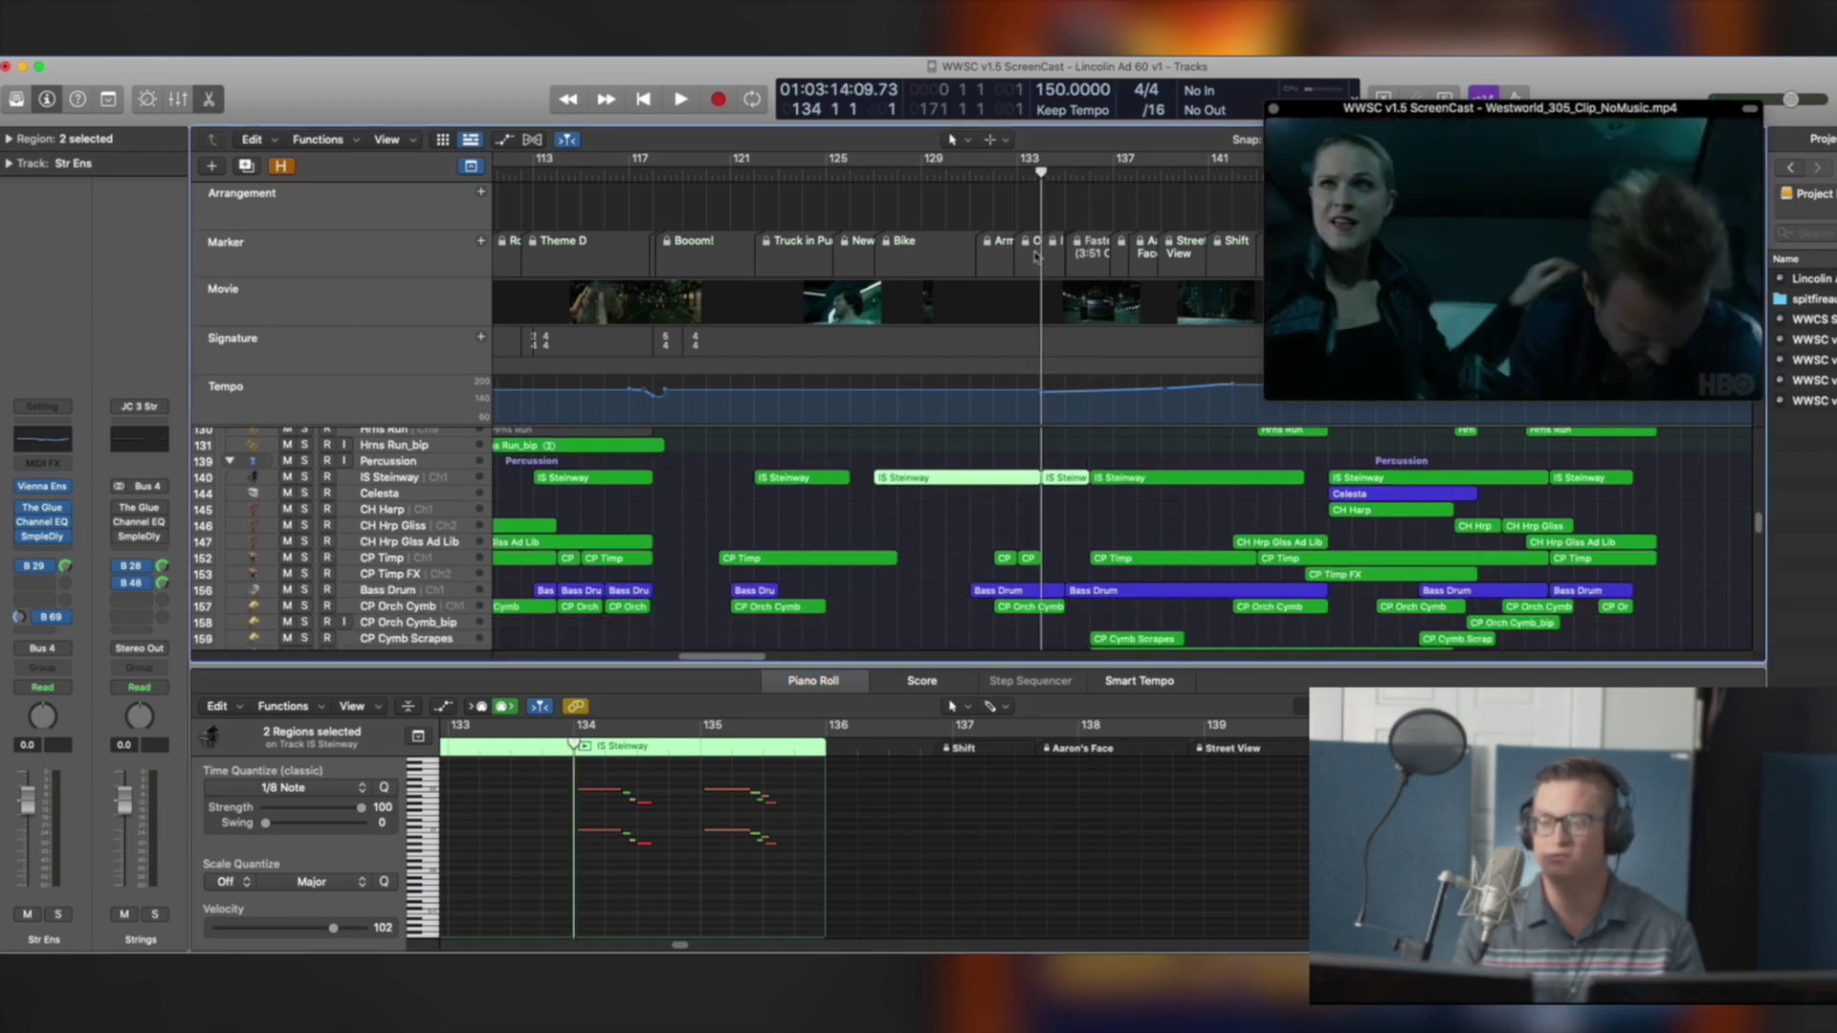
click(1050, 538)
key(space)
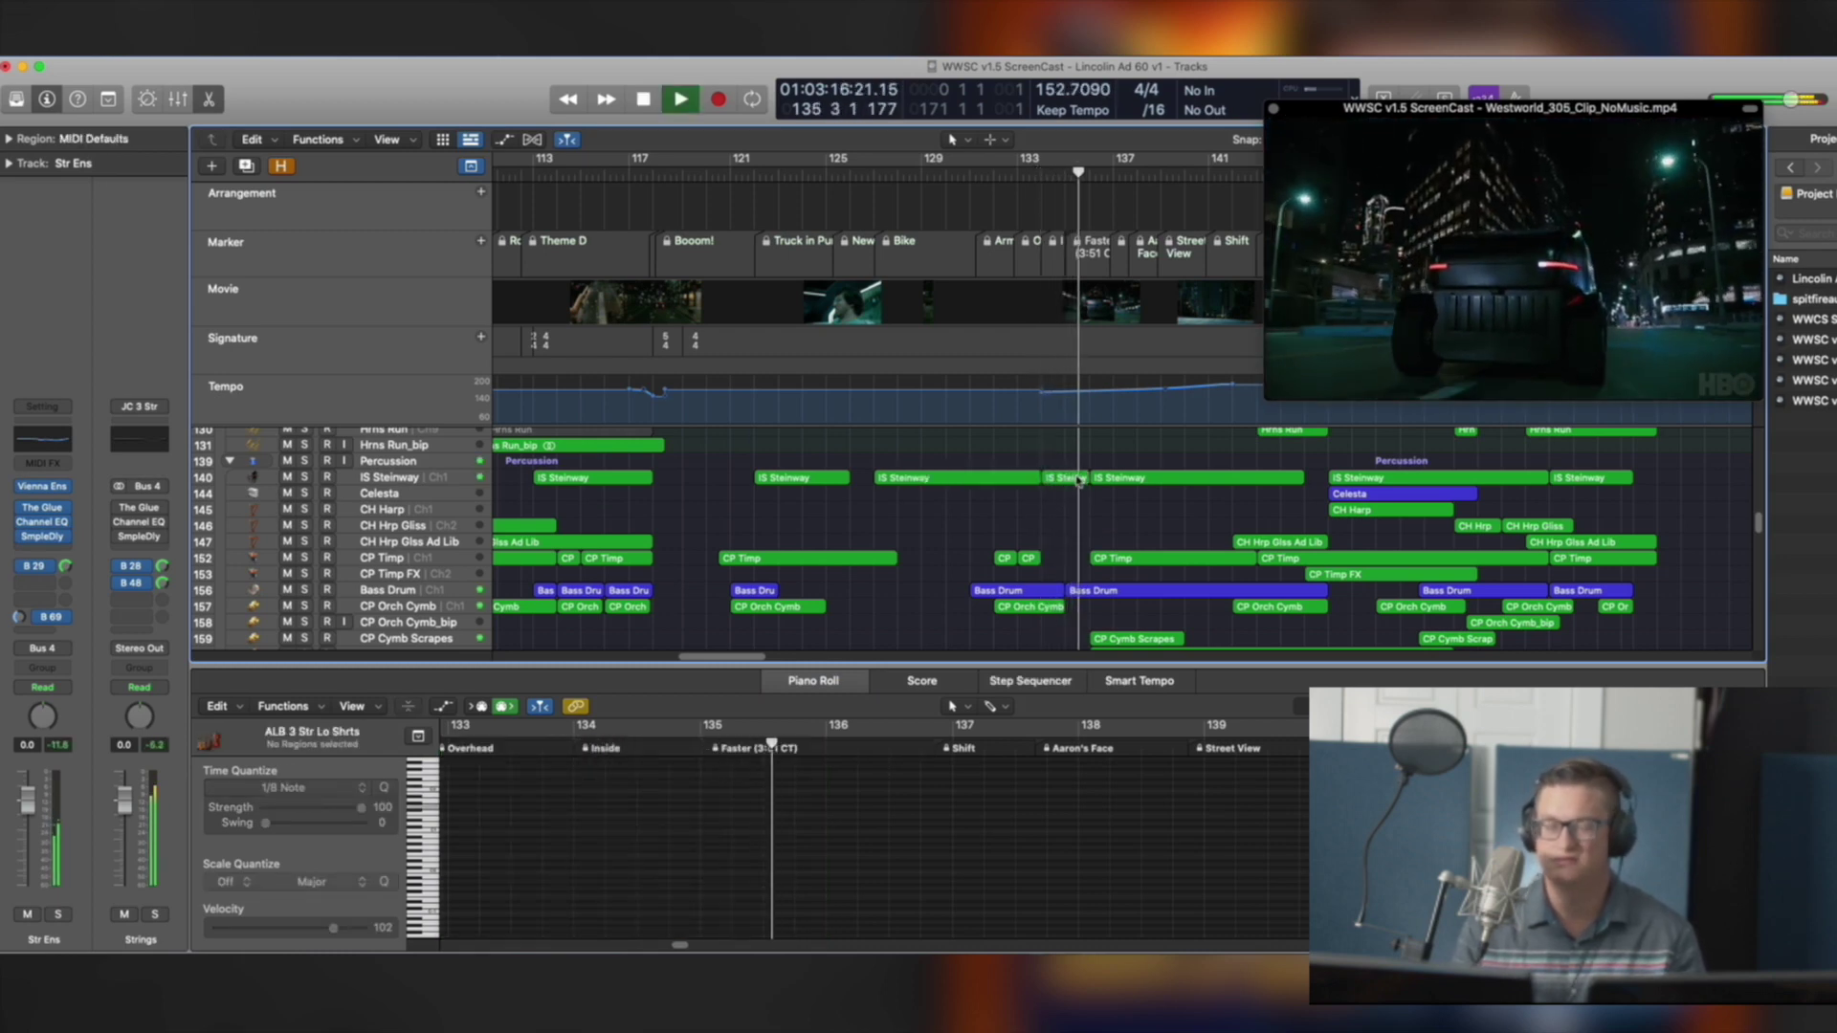
key(space)
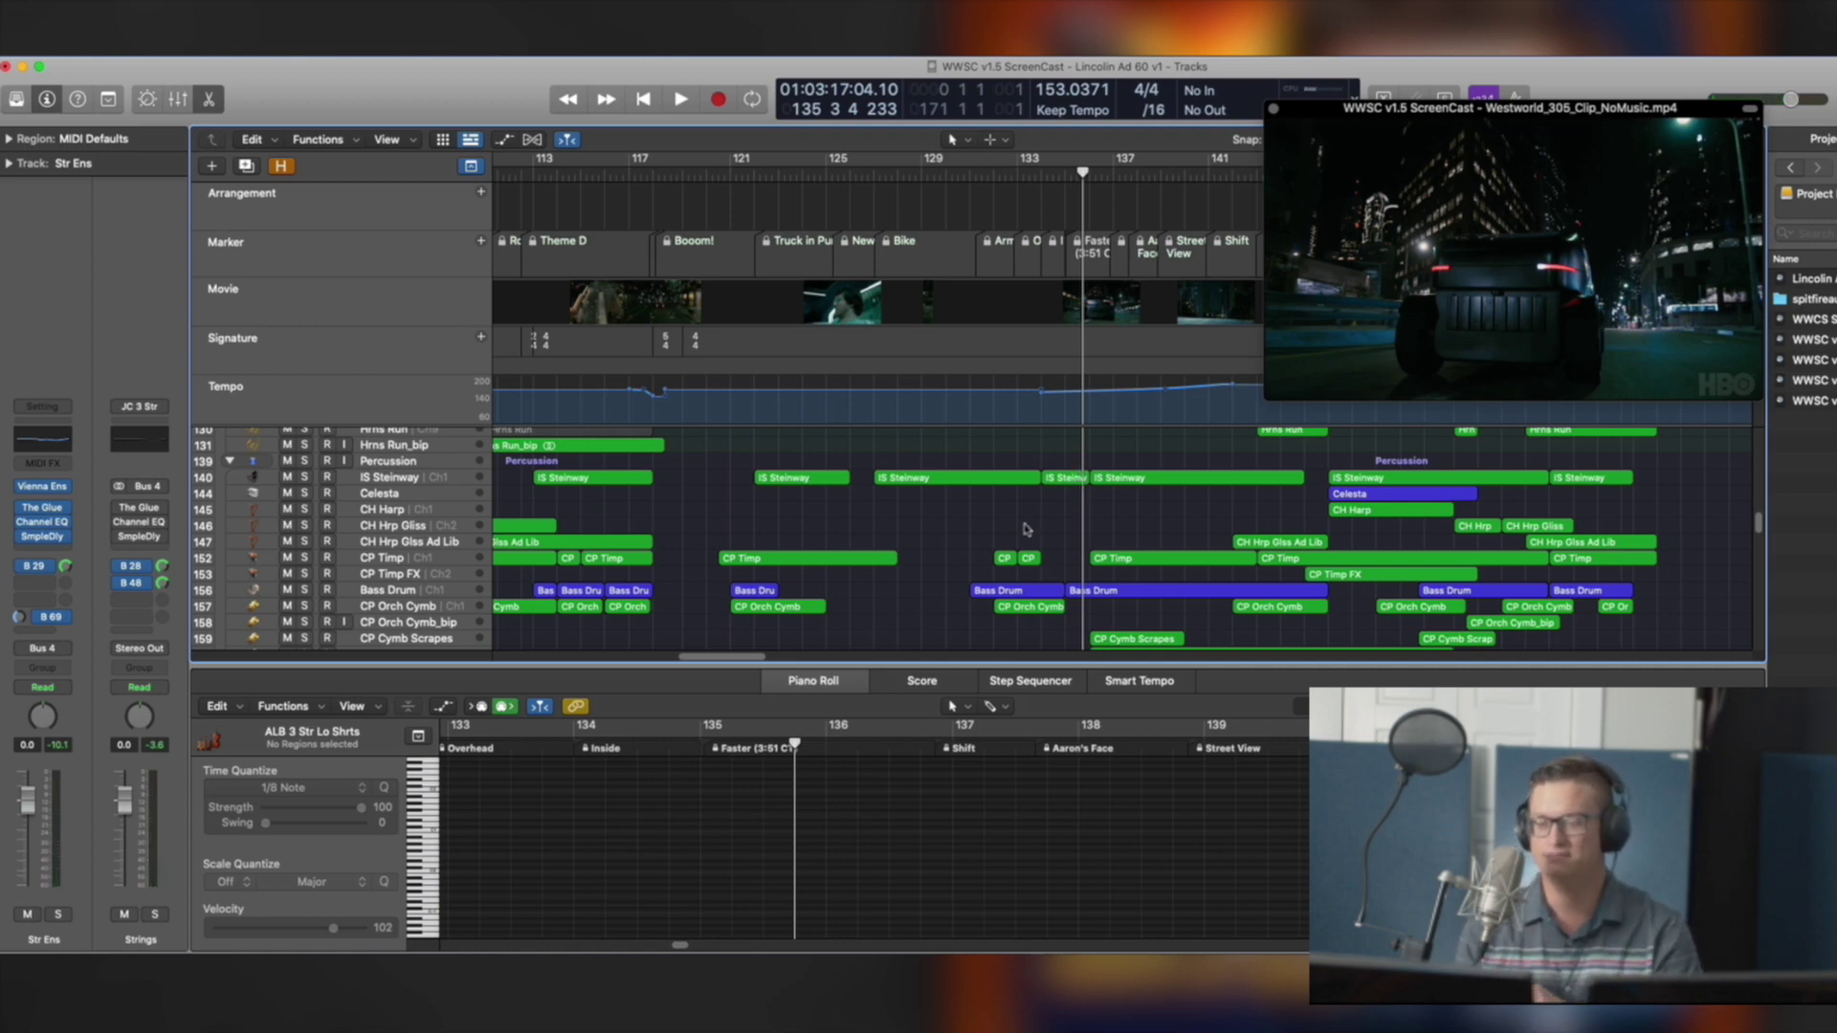
Play the full arrangement against picture from bar 133, continuing past bar 136
scroll(1027, 529, down, 3)
scroll(1052, 519, up, 3)
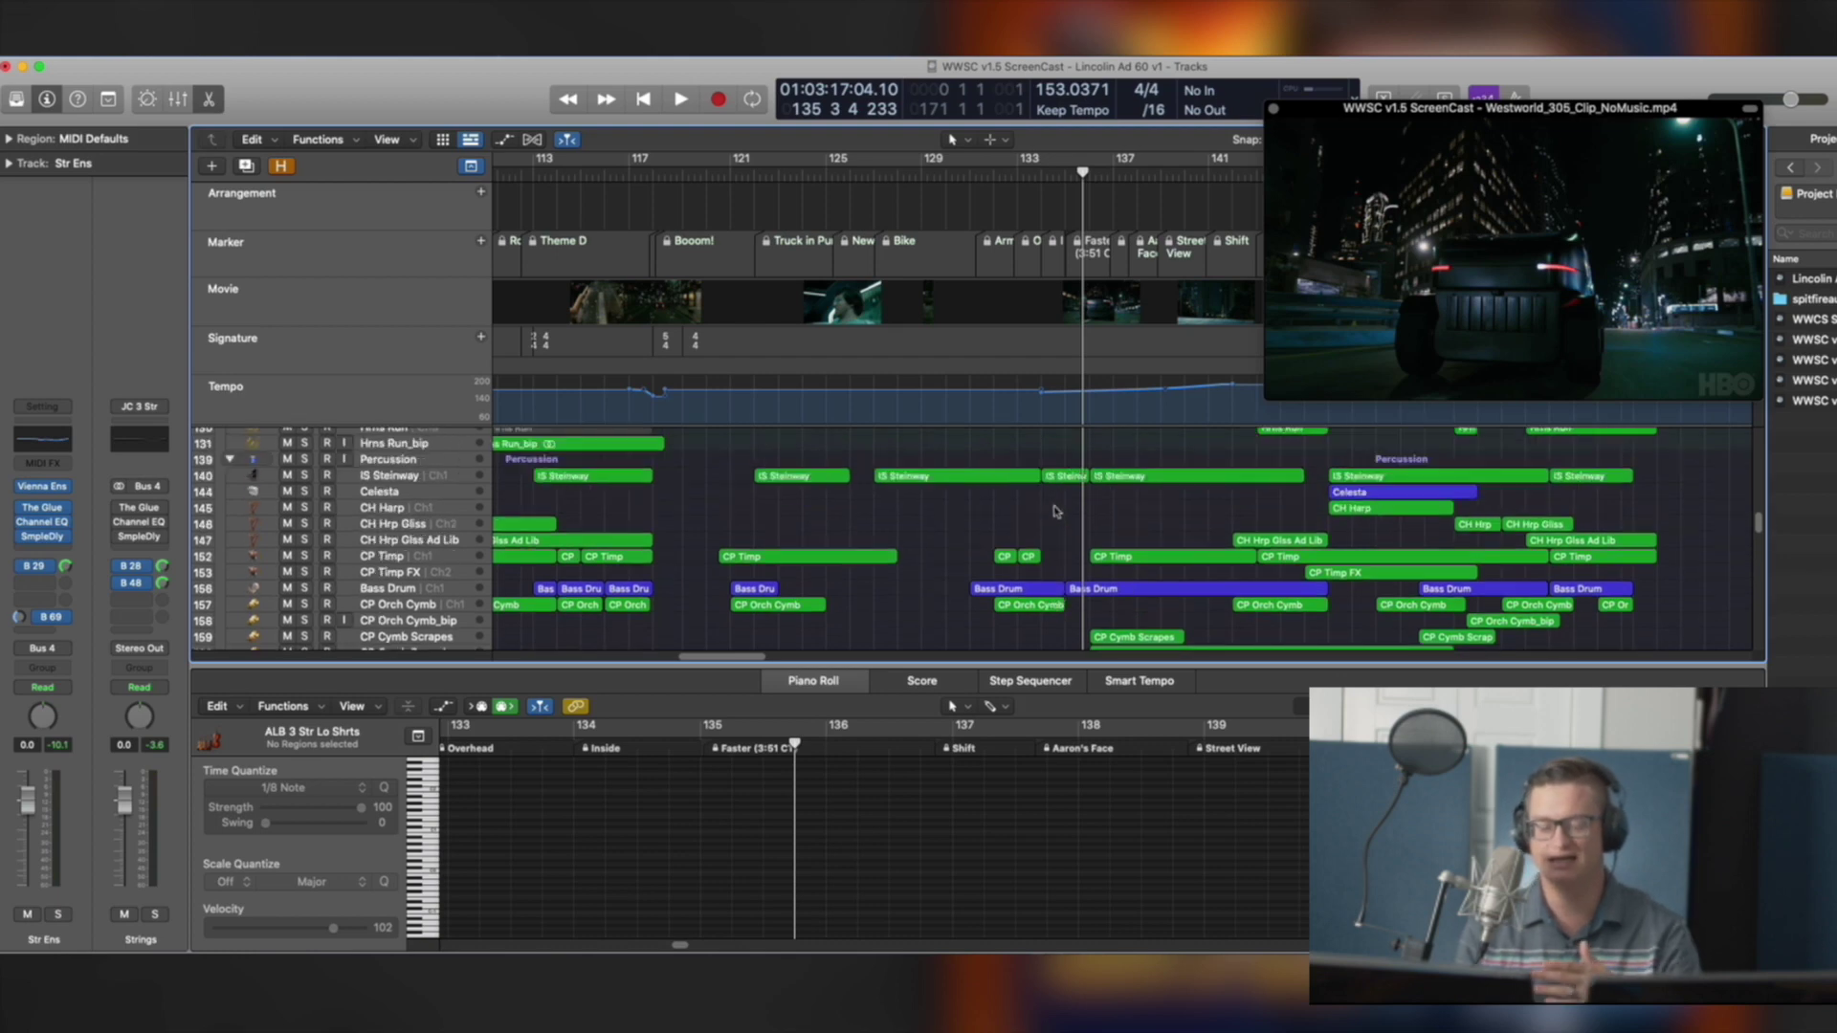
scroll(1056, 509, up, 5)
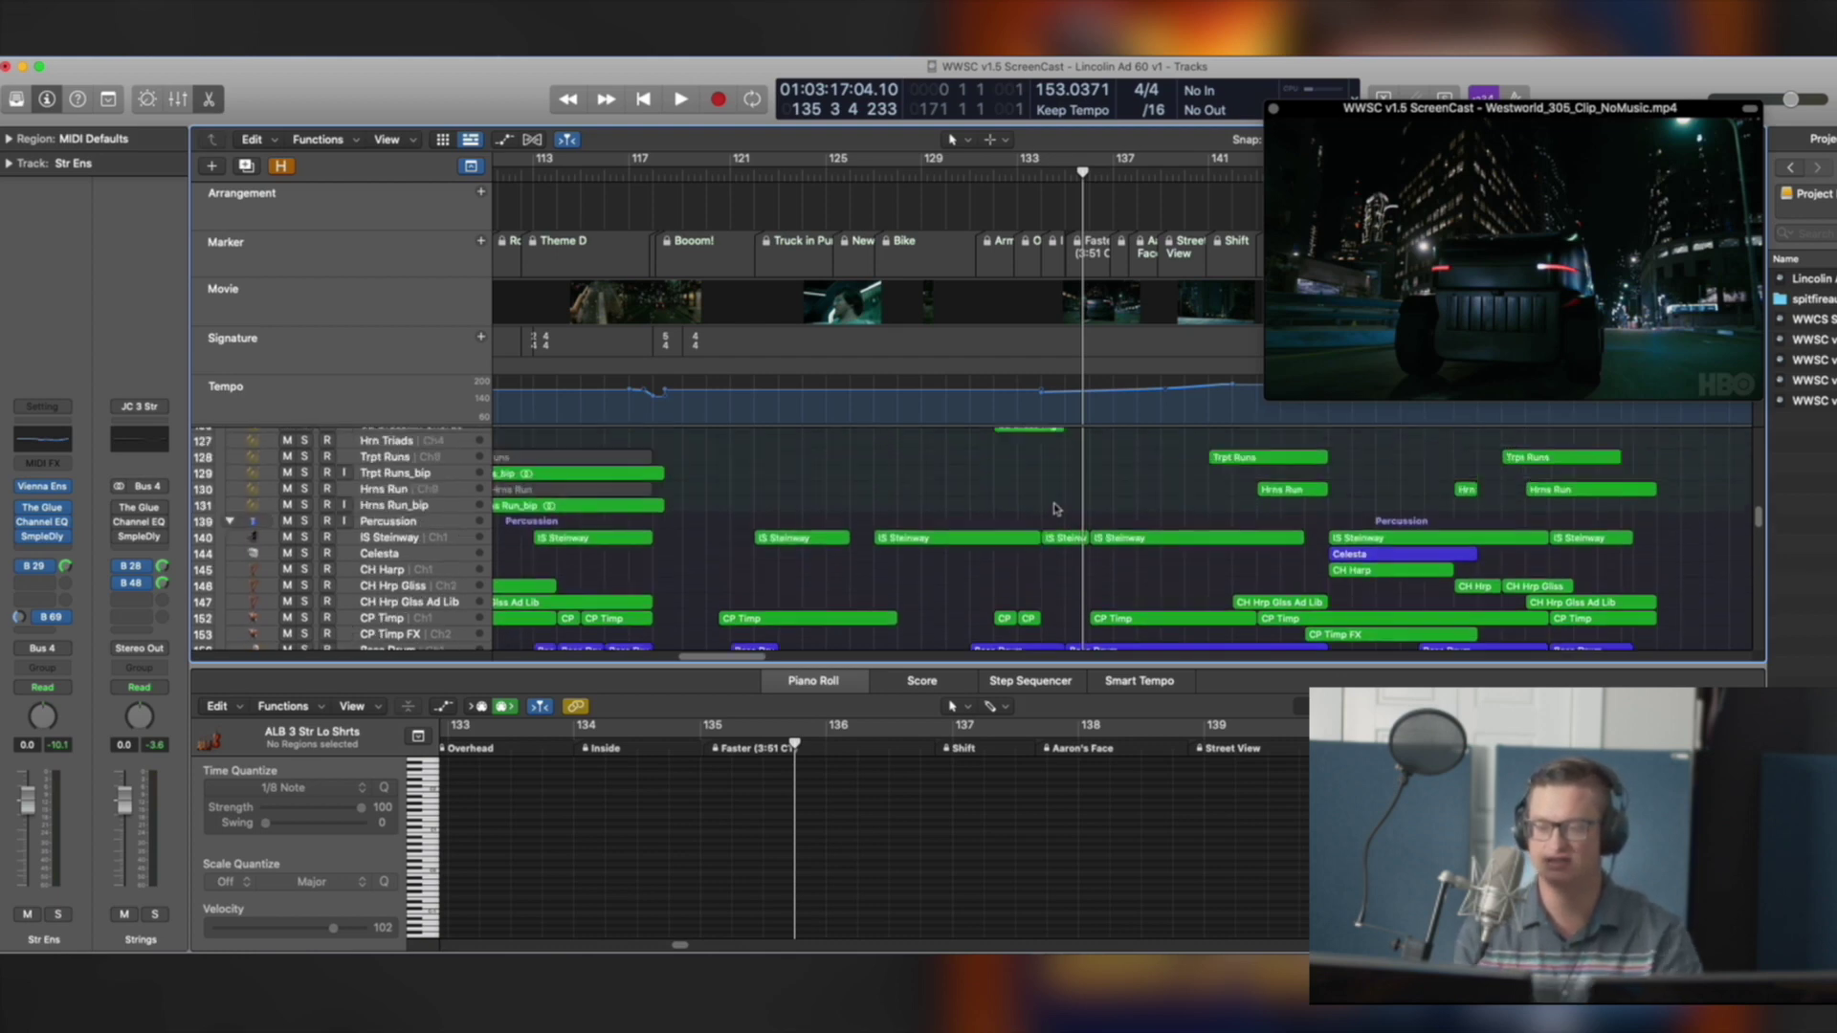
key(space)
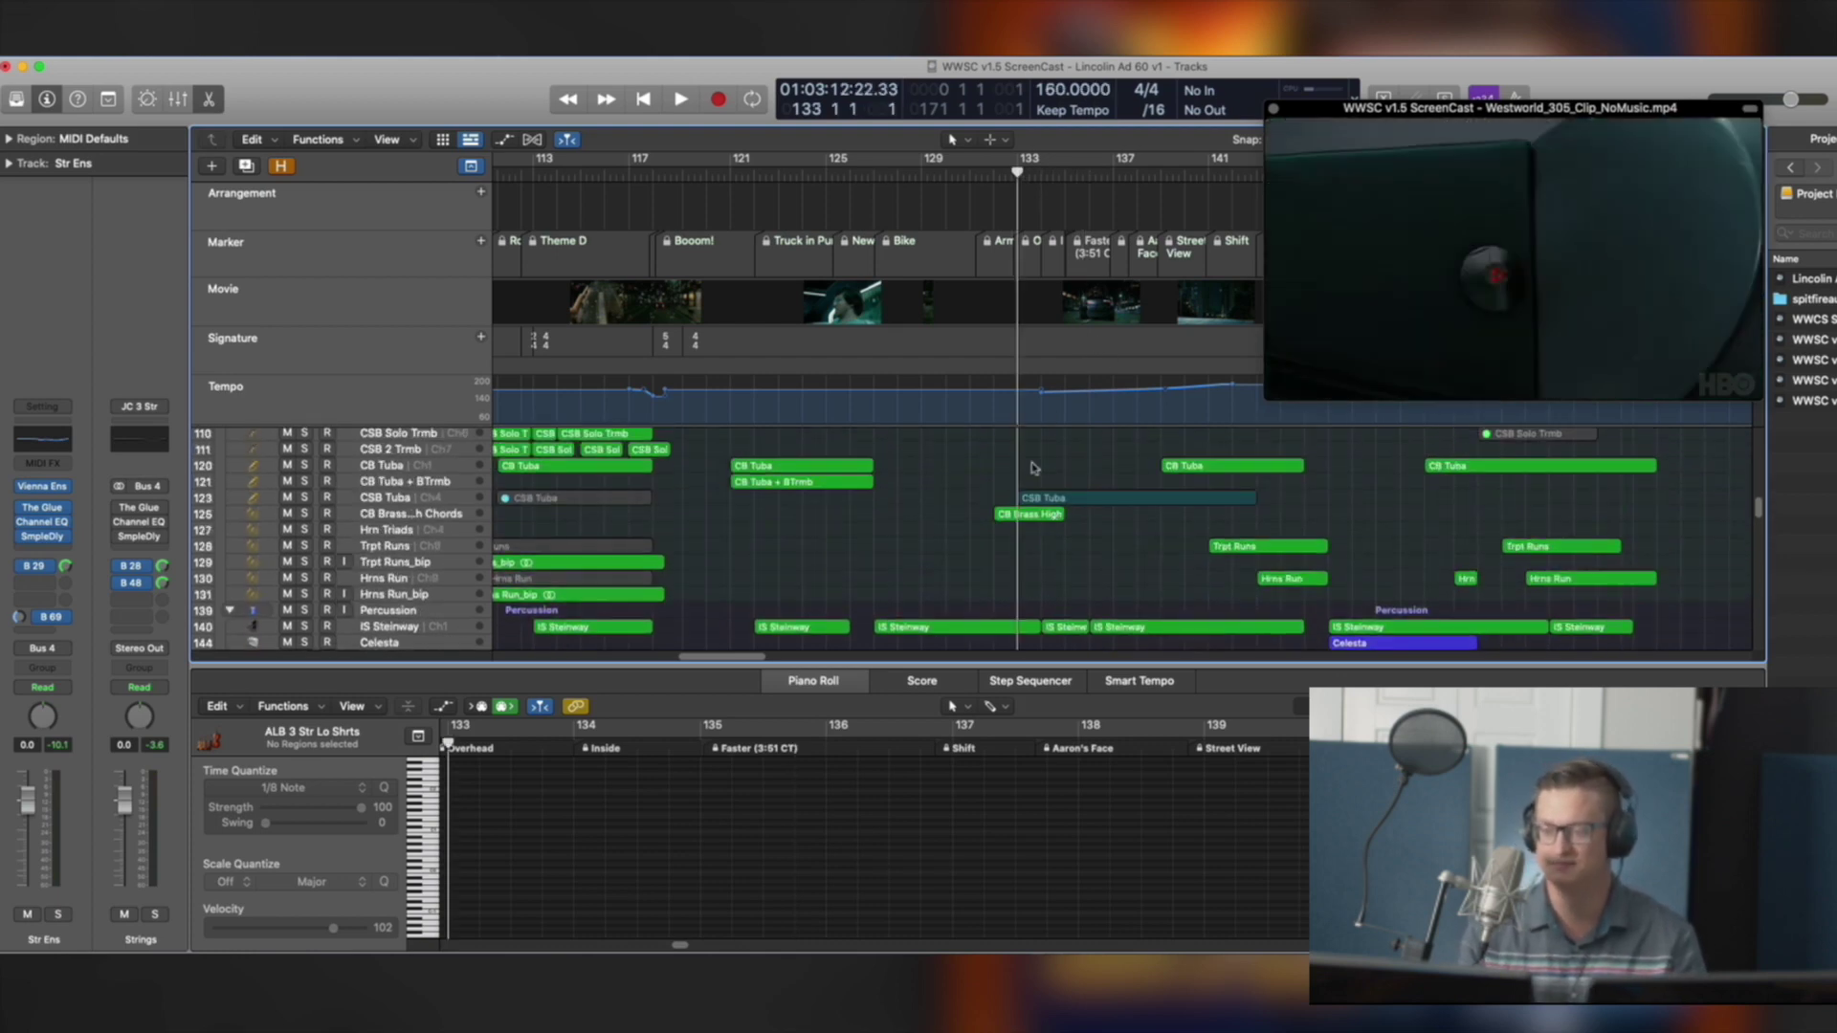
key(space)
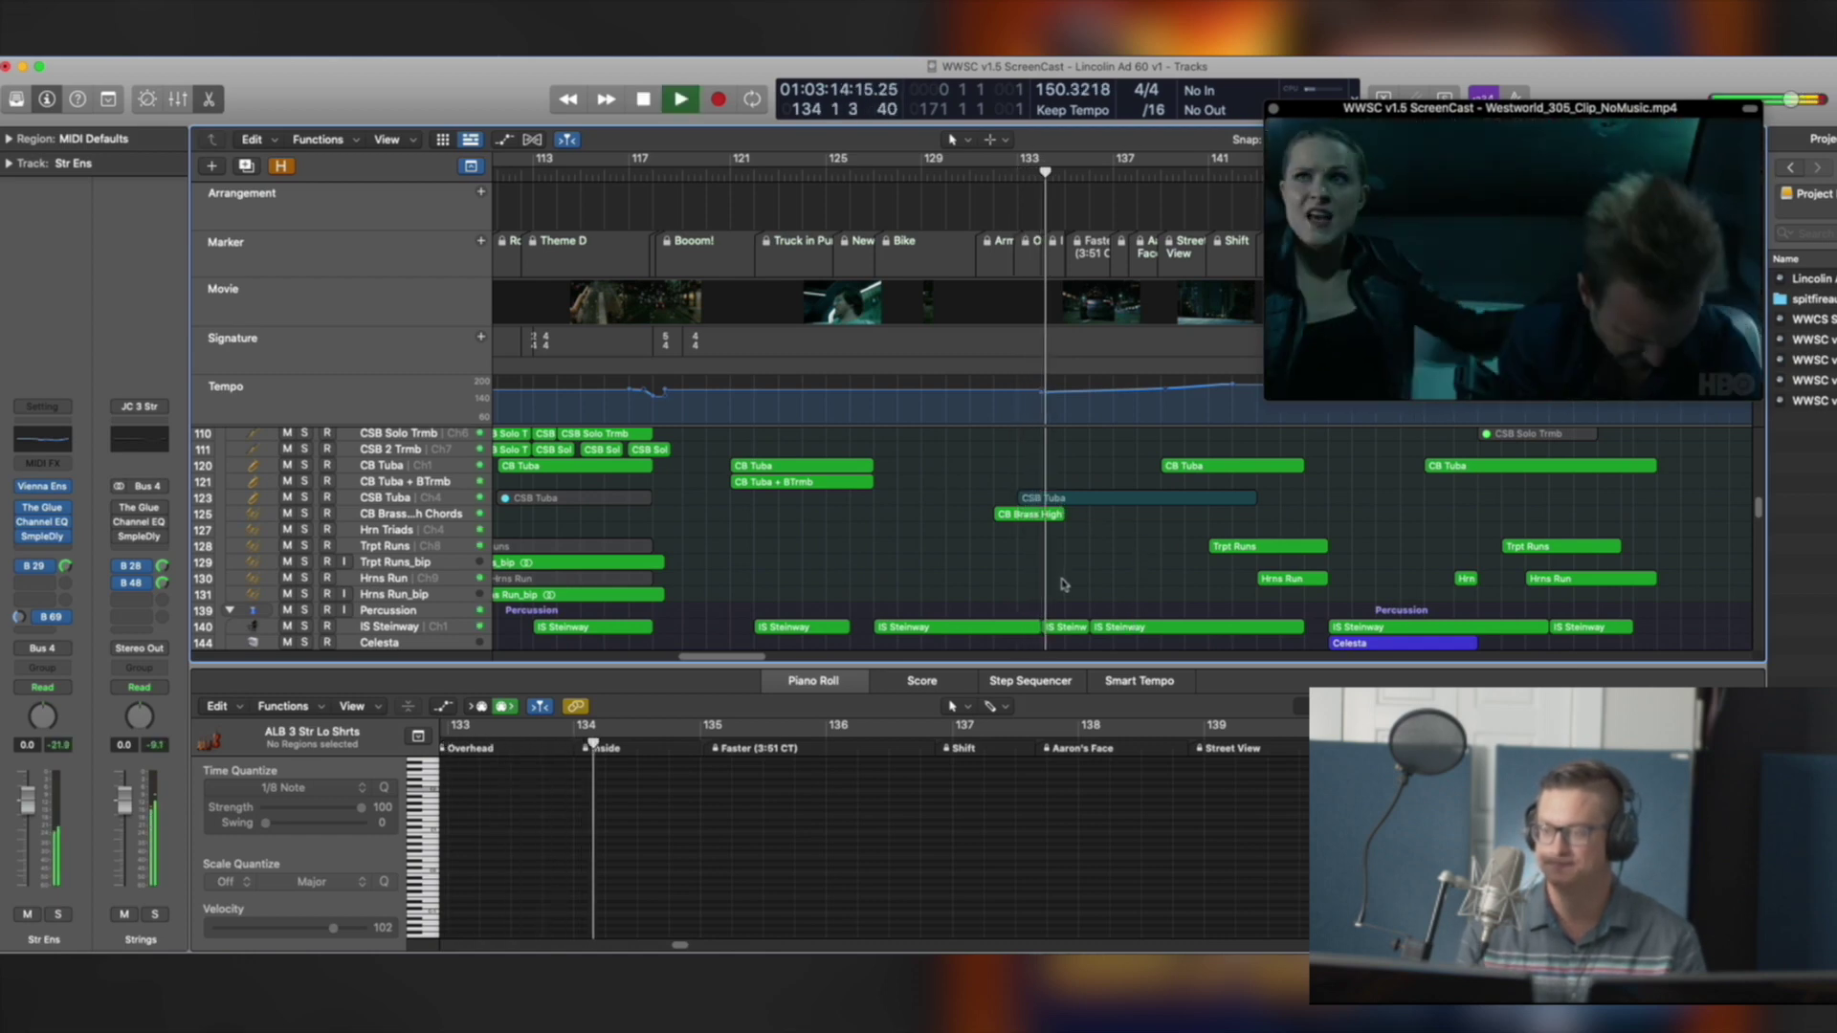
scroll(766, 555, right, 8)
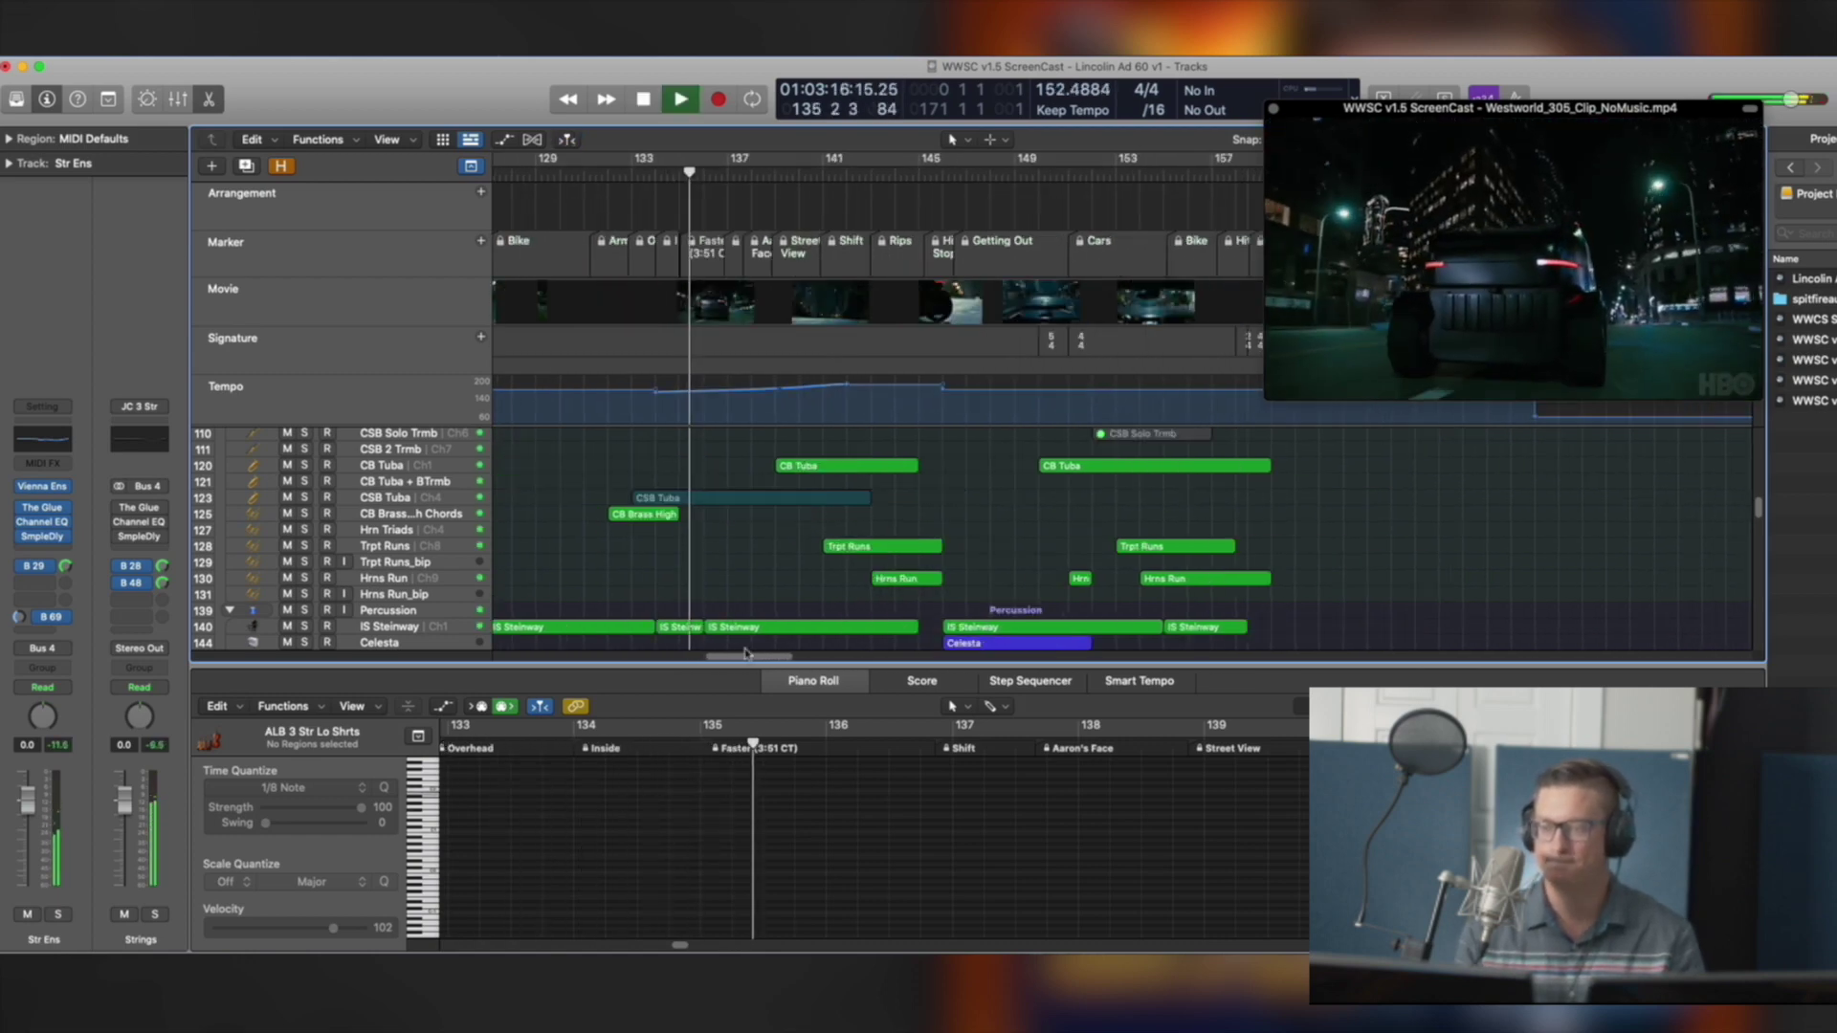
scroll(814, 478, up, 10)
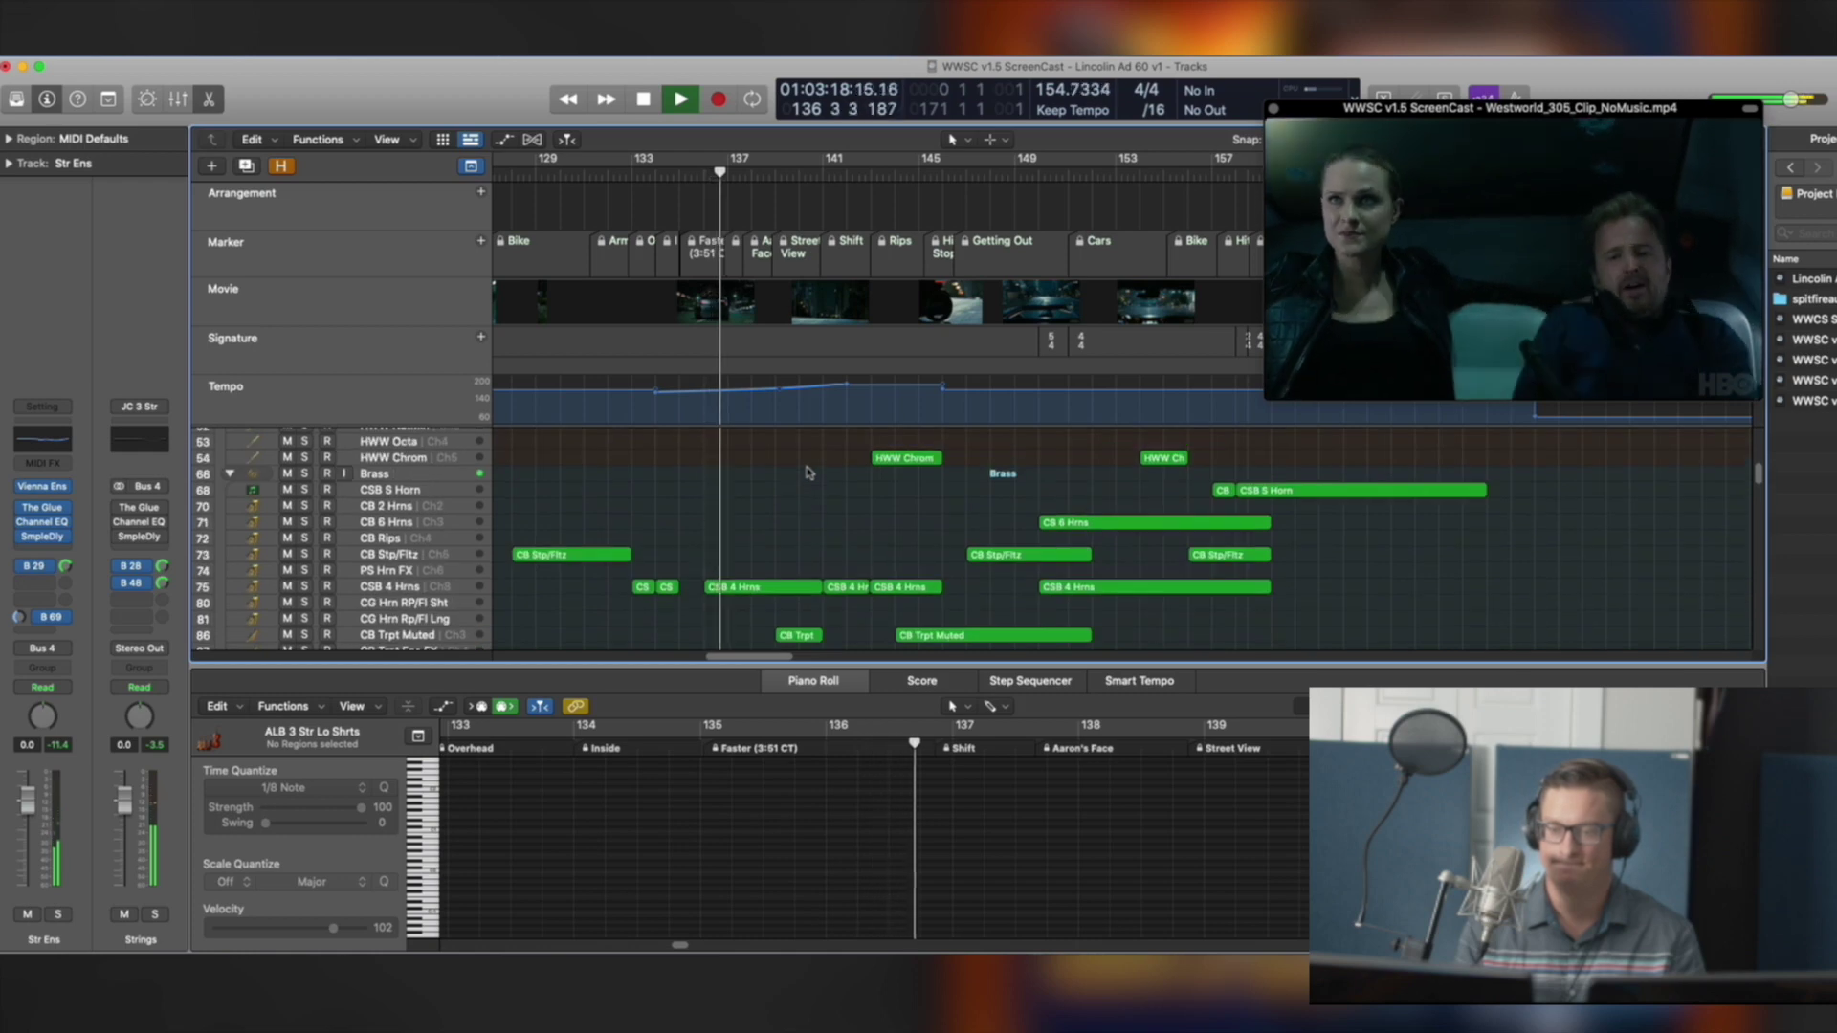
Select the HWW HarmMin and OT Bassoon 1 regions around bar 139 during playback to inspect their notes
scroll(809, 472, up, 2)
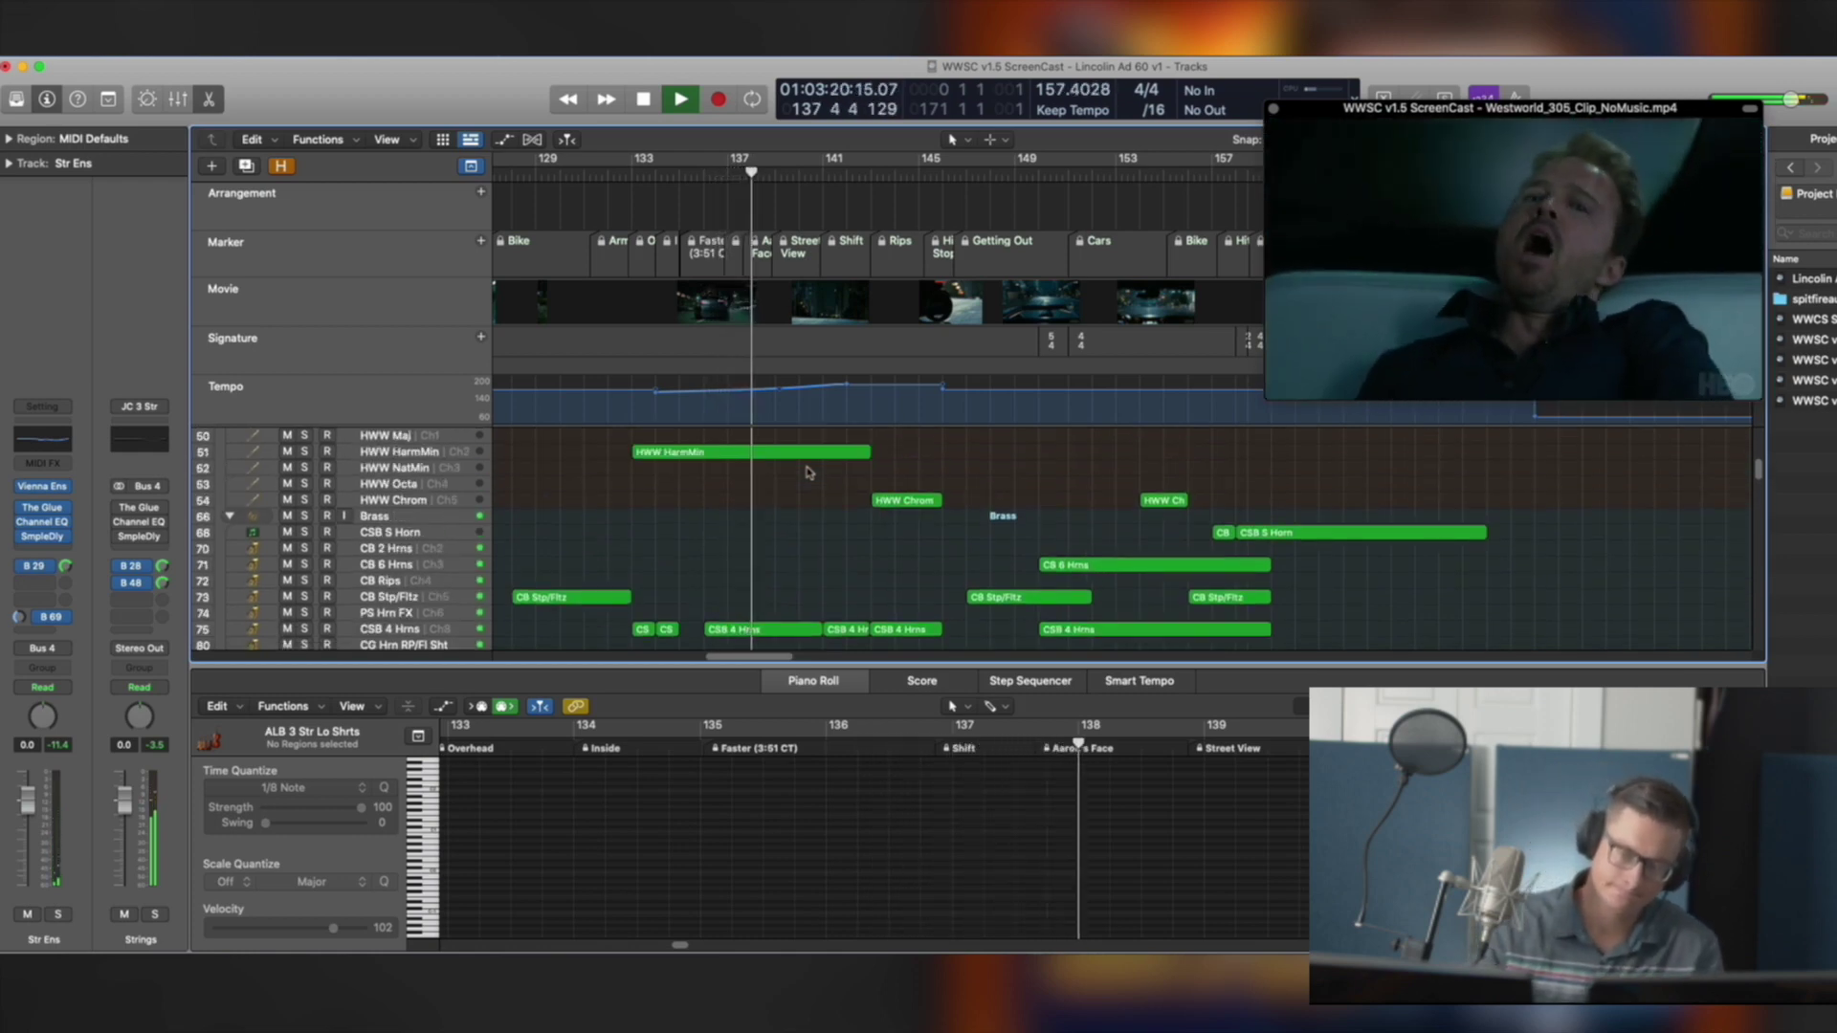
scroll(808, 472, up, 1)
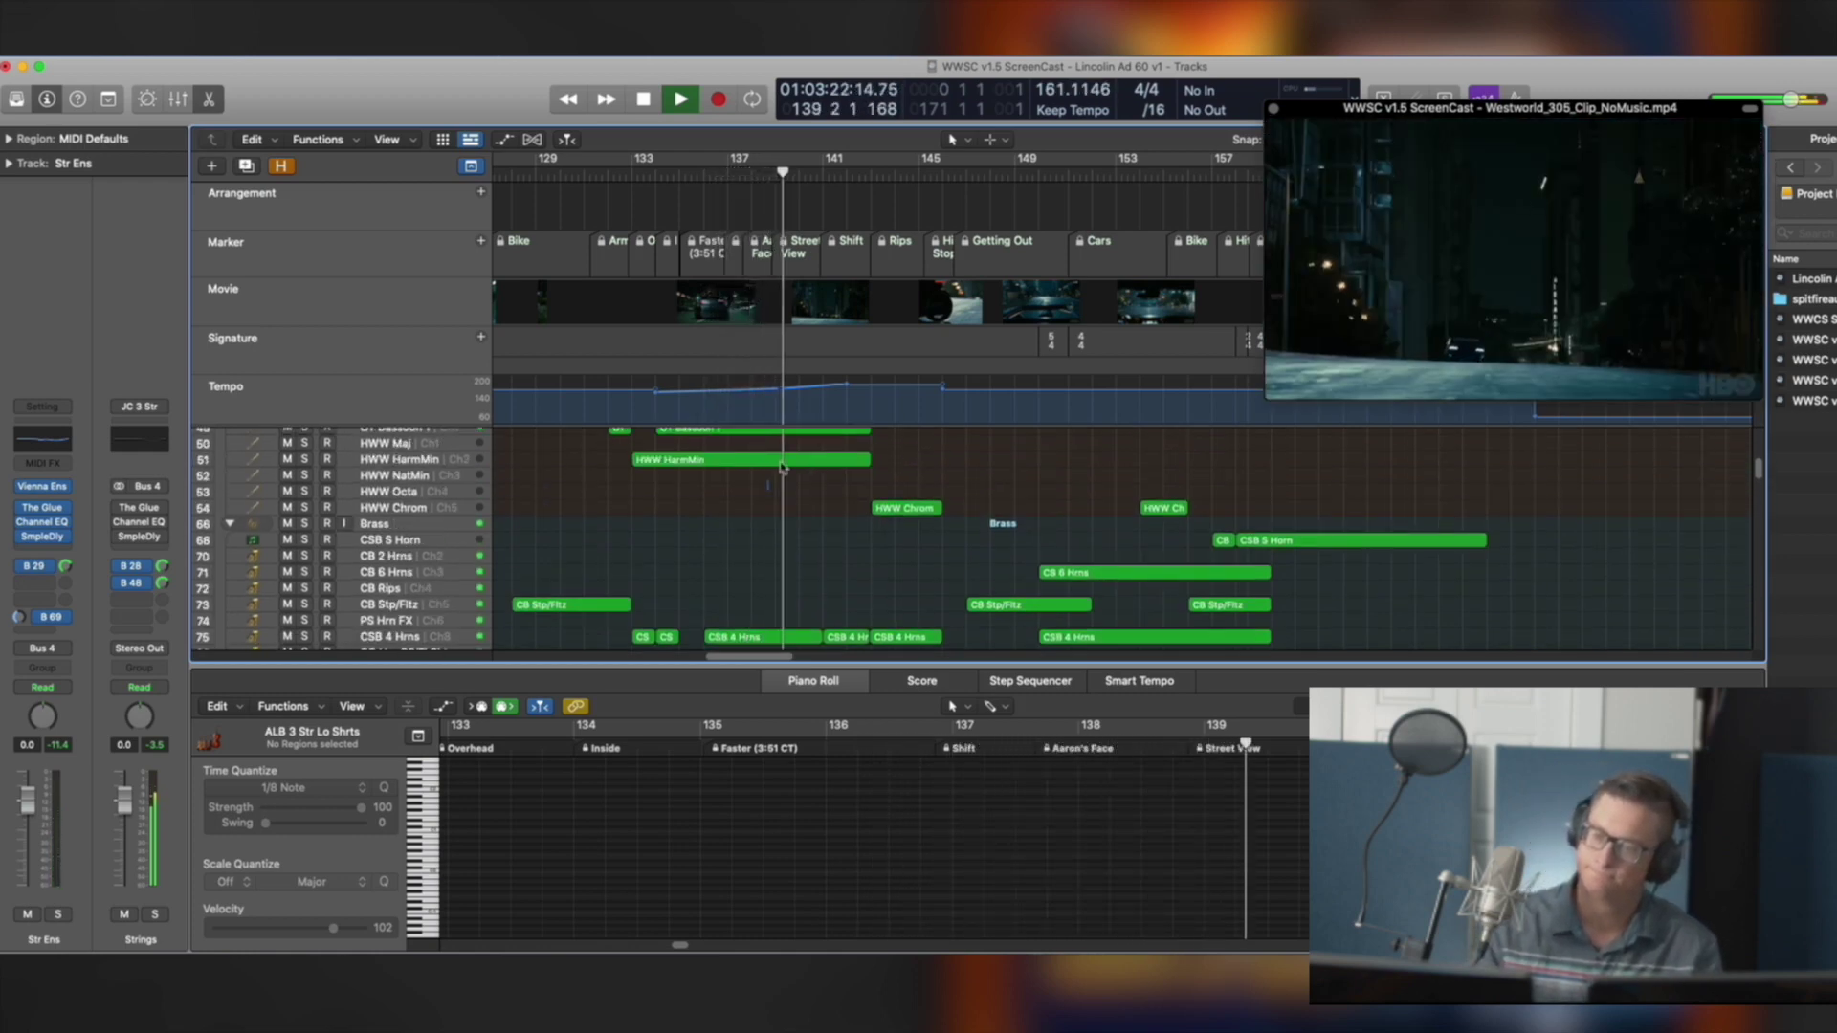
drag(771, 485, 814, 433)
scroll(1005, 527, up, 4)
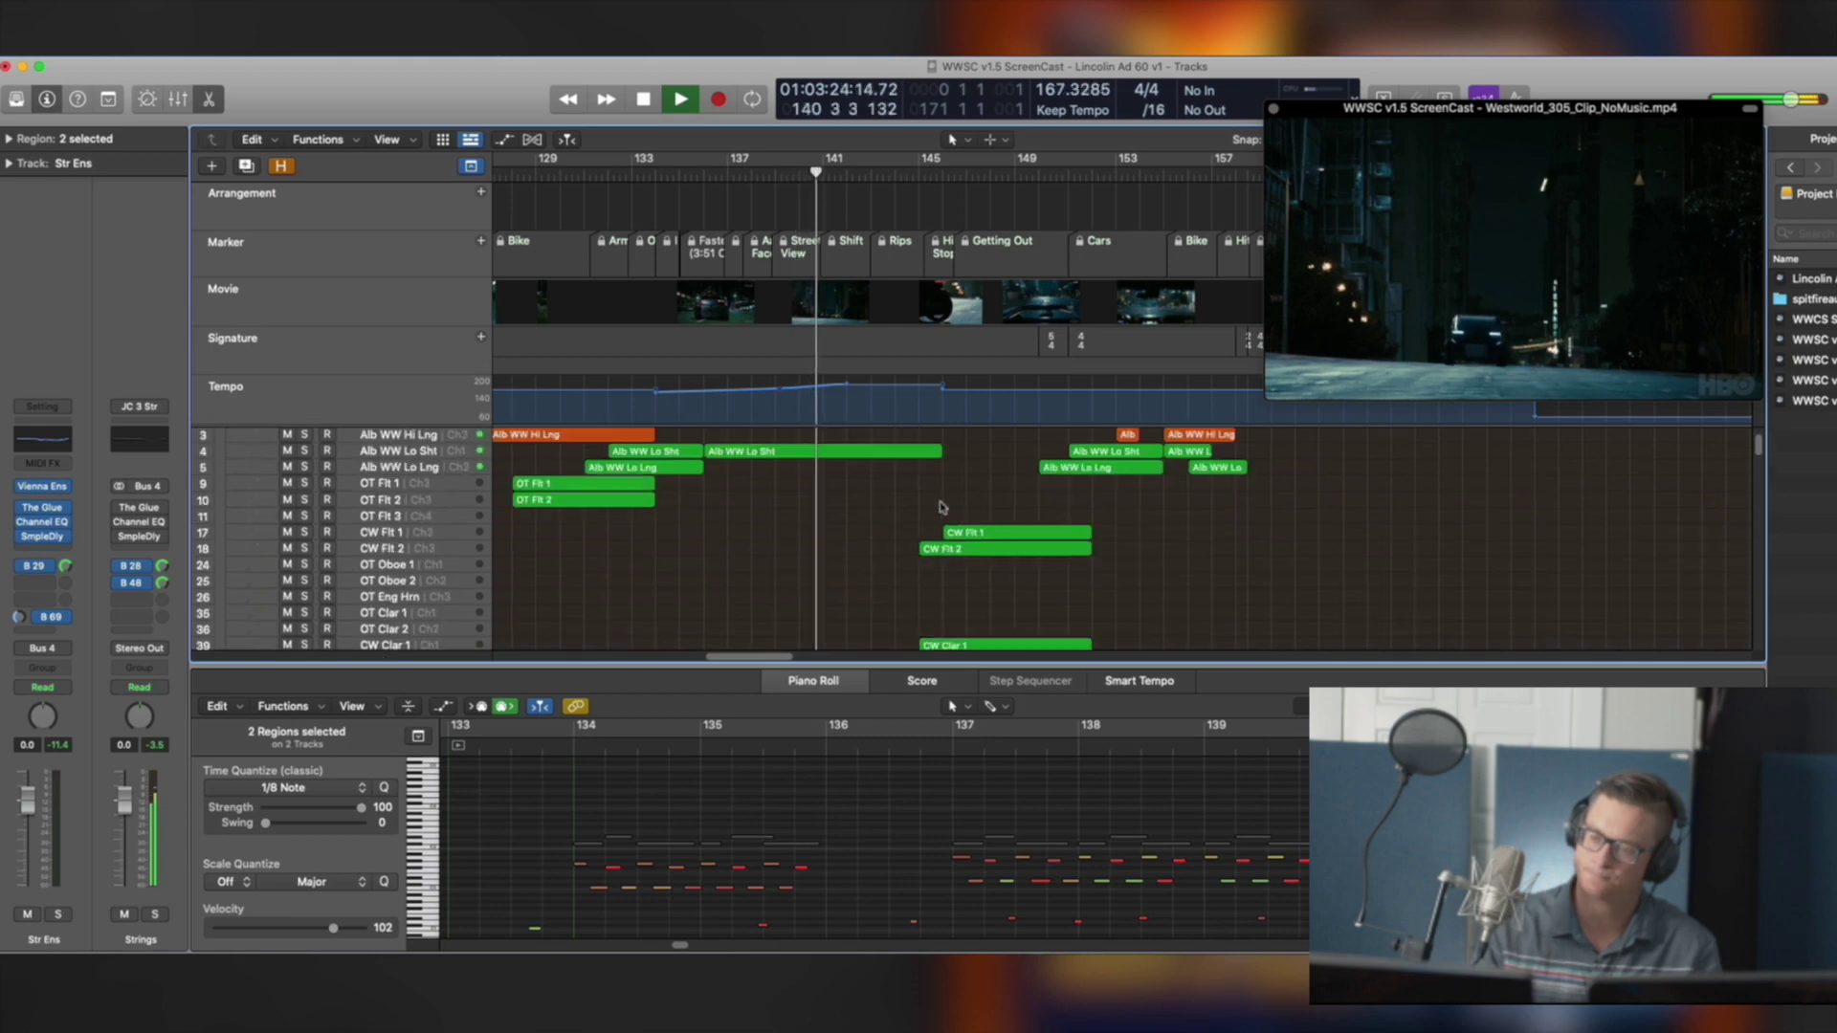
Select the CSB 2 Trpts, CSB Solo Trpt and Trpt Rips regions leading up to the Hit Stop marker
scroll(909, 574, down, 10)
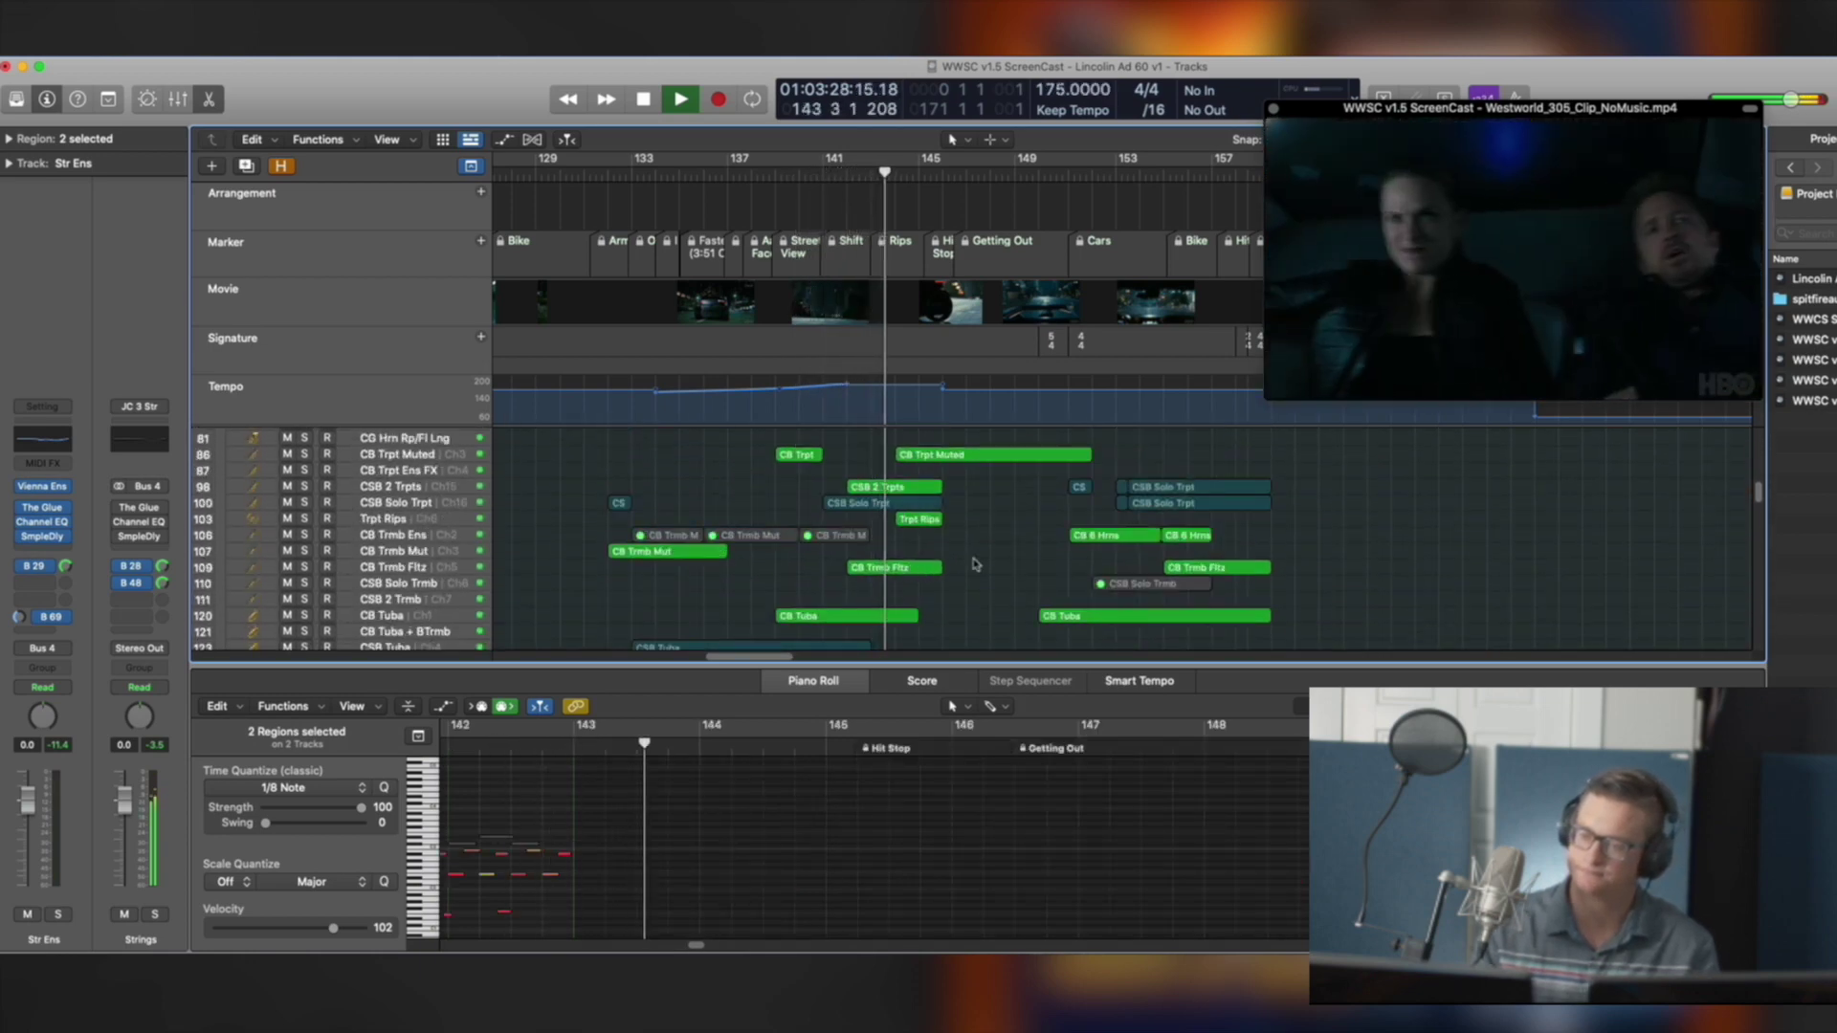
drag(880, 474, 909, 524)
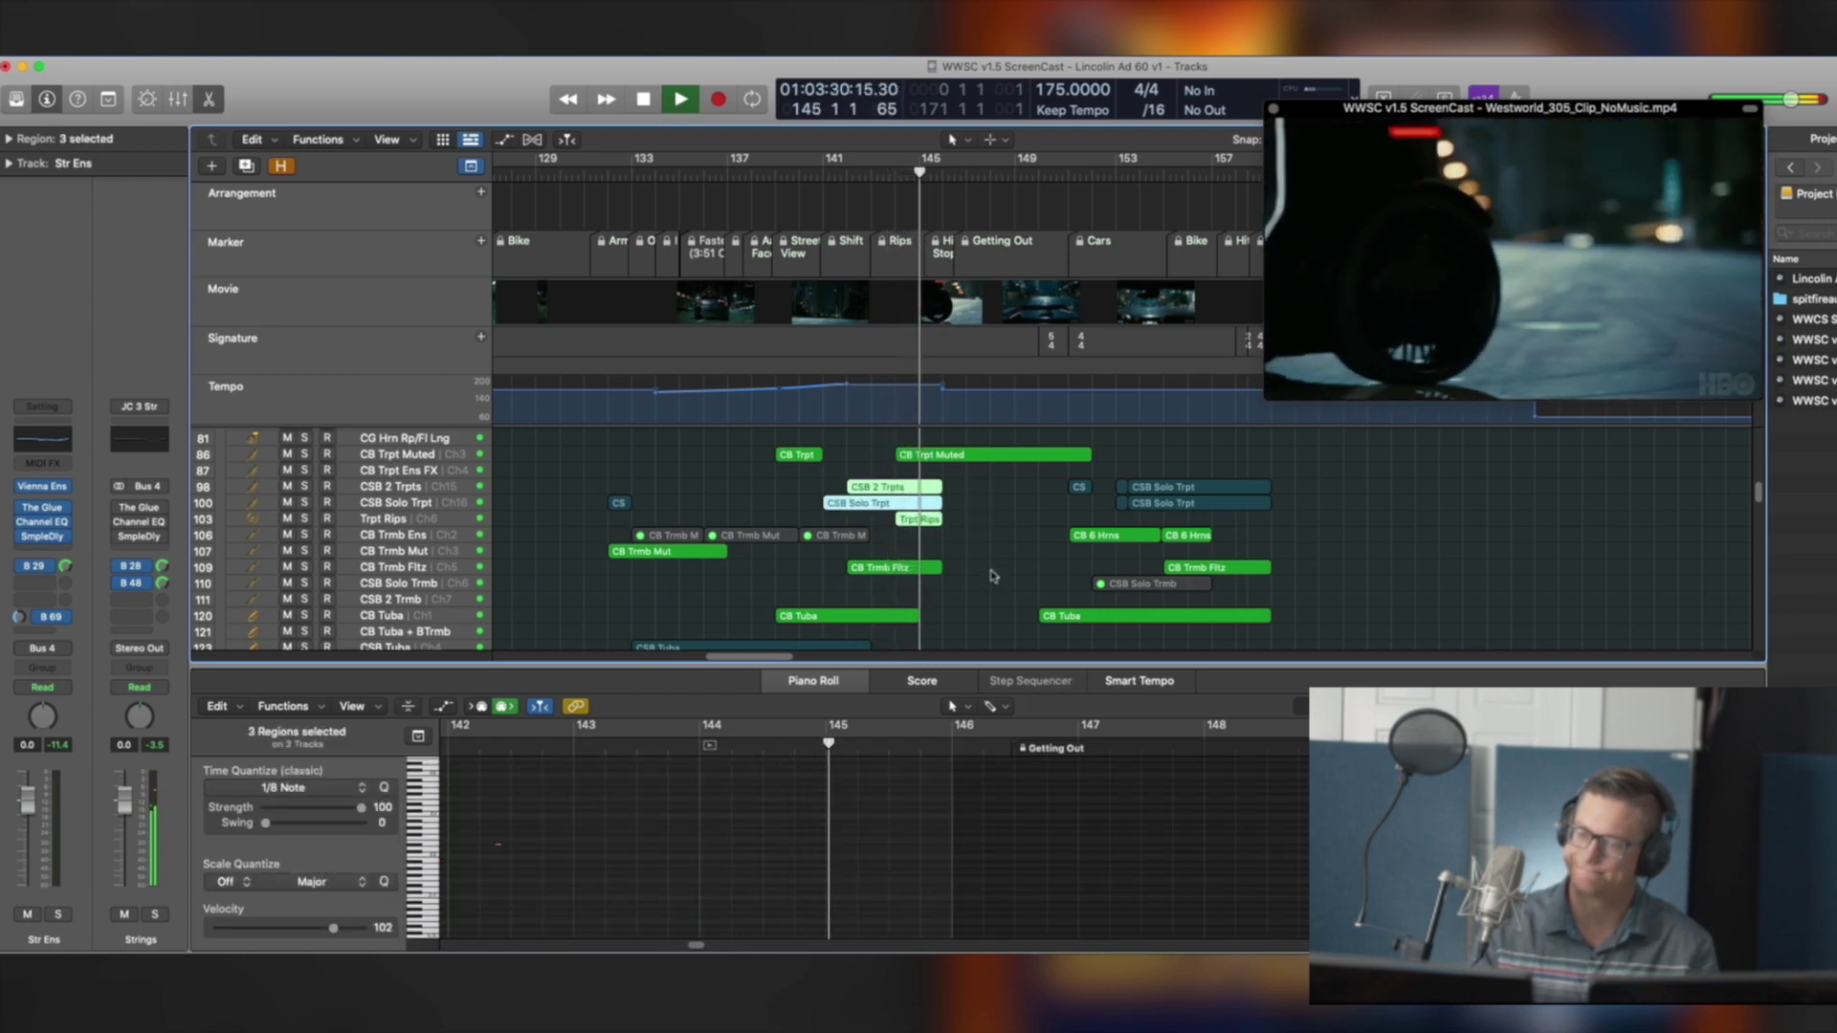
scroll(947, 555, up, 1)
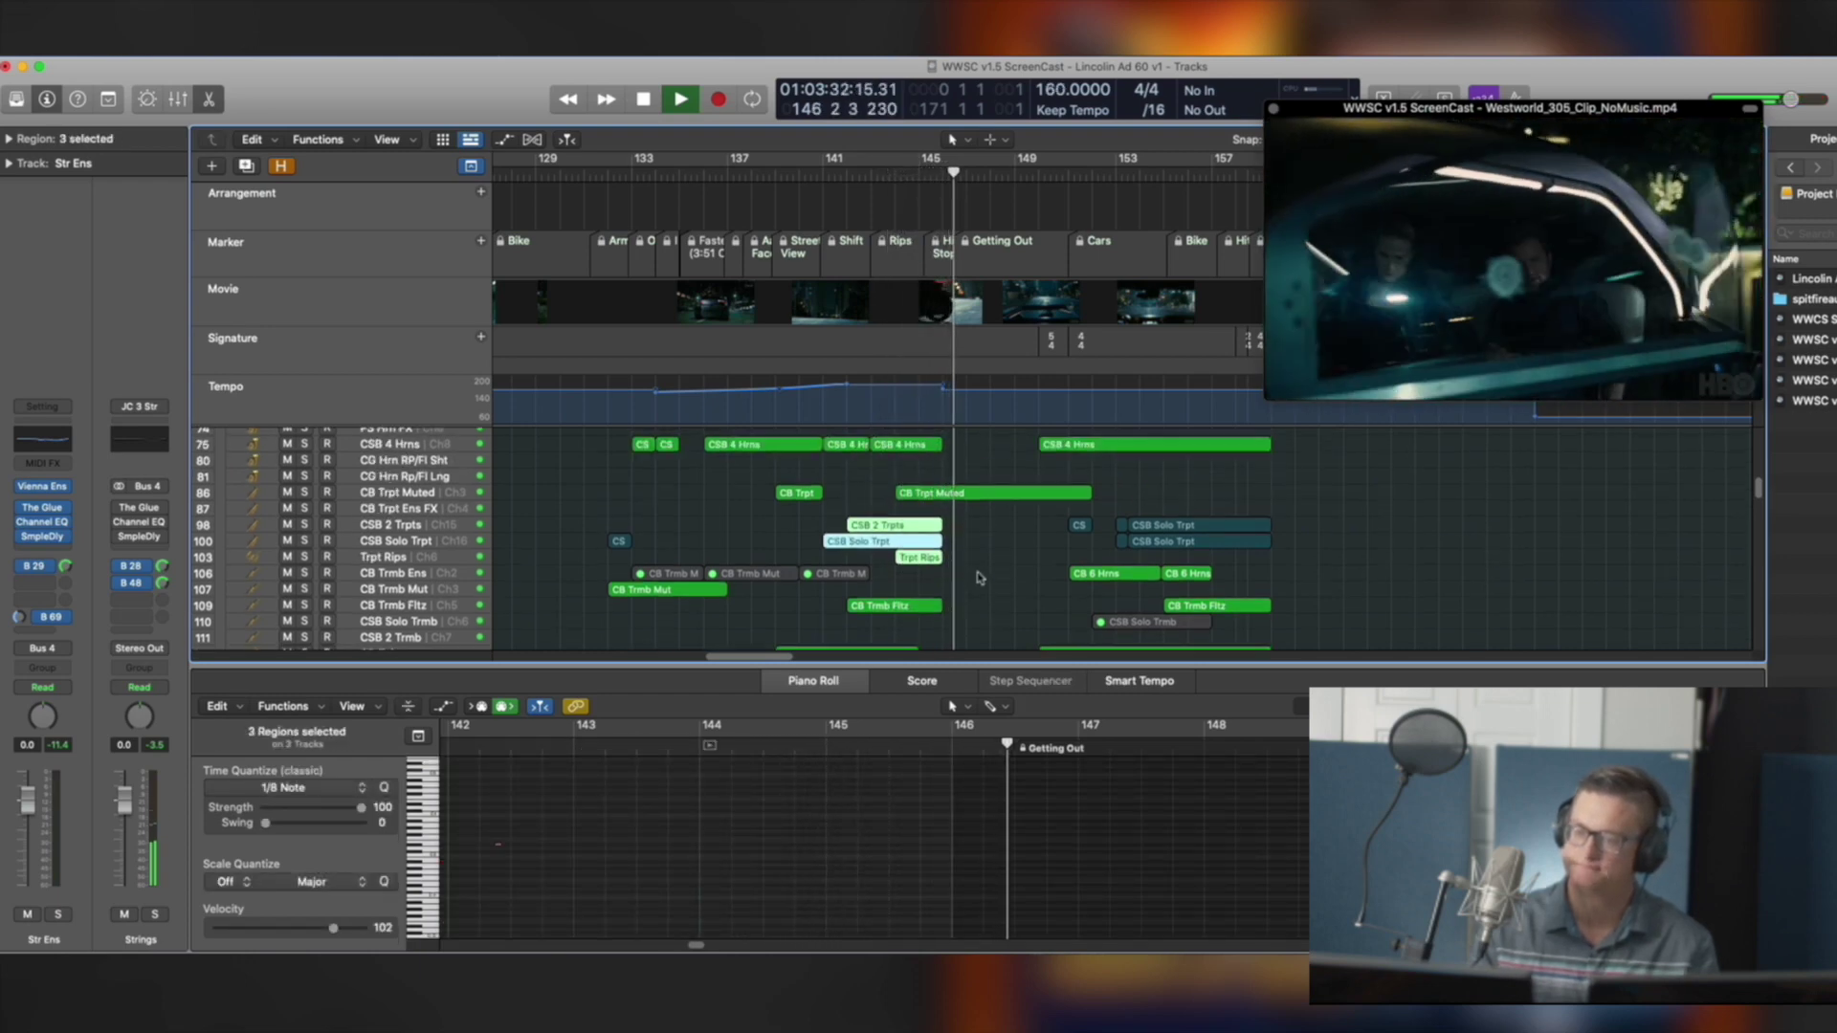
Select the CW Flt 1 and CW Flt 2 regions beneath the Getting Out marker and stop playback
scroll(980, 577, up, 15)
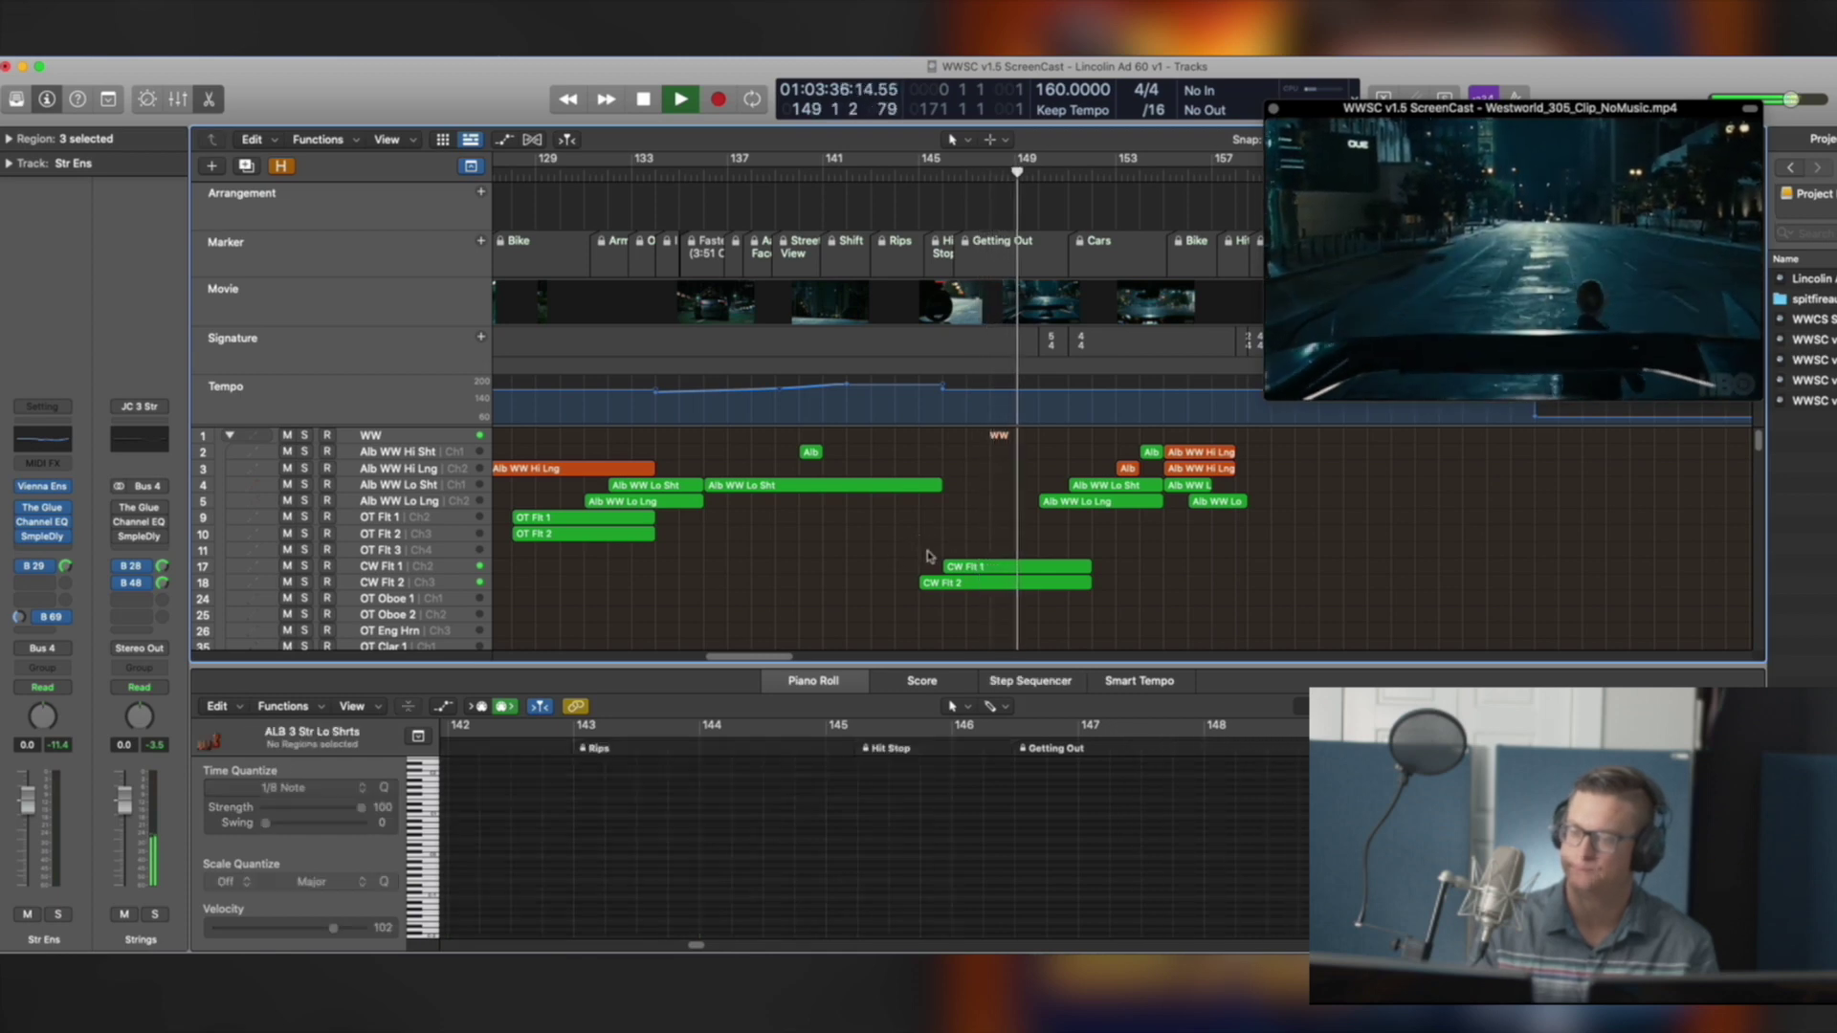
drag(919, 545, 966, 588)
key(space)
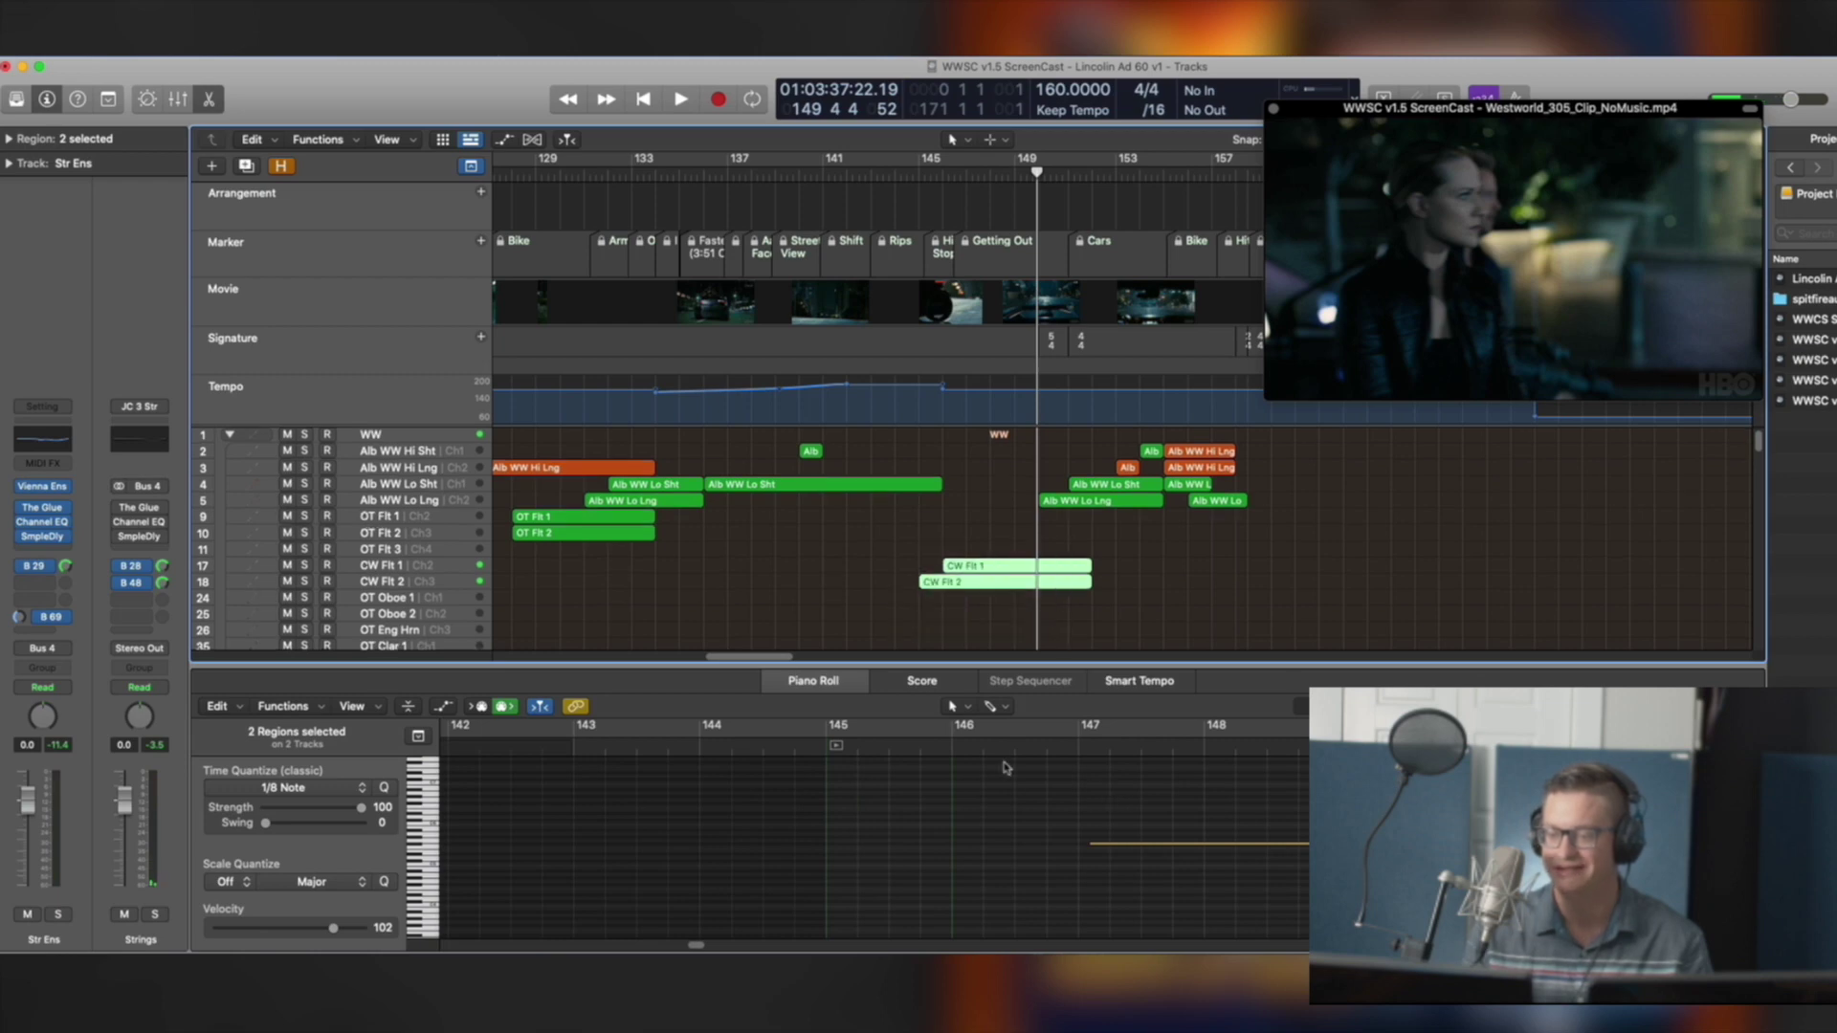
Audition the selected flute regions soloed in a cycle over bars 146 to 152, ending with cycle and solo turned off
key(u)
key(ctrl+s)
key(space)
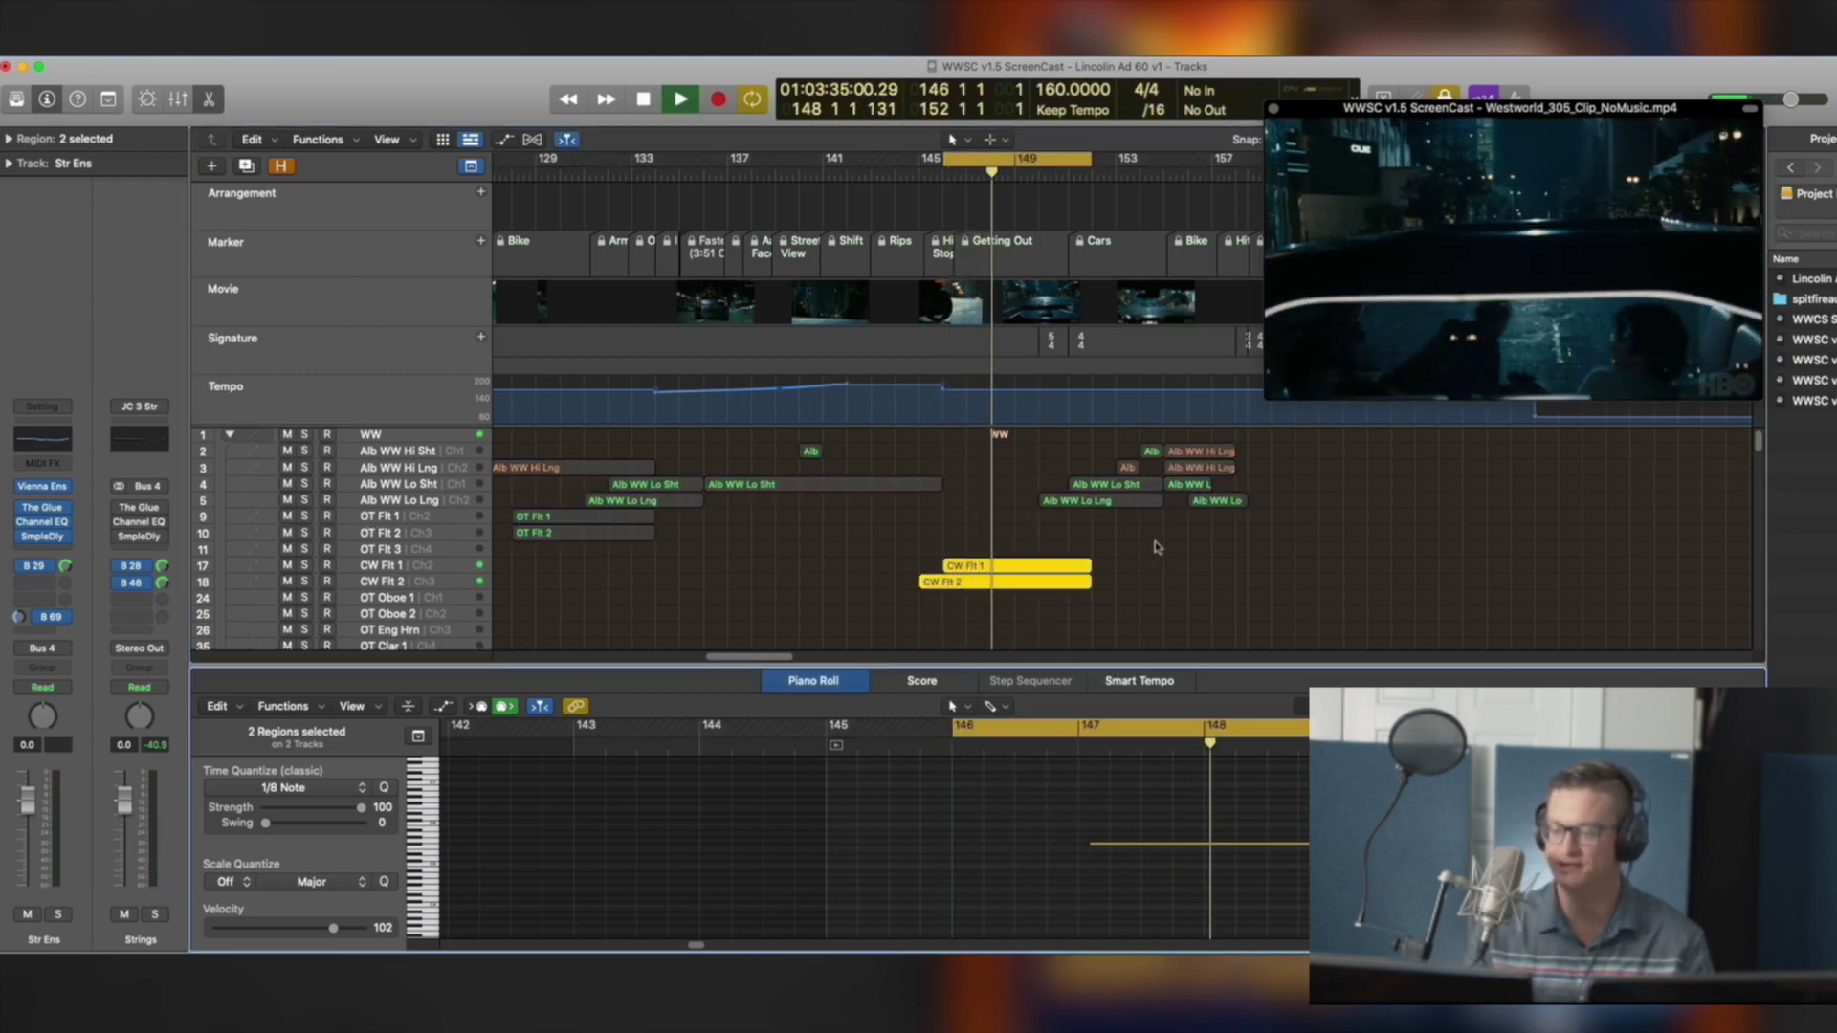
scroll(1157, 544, down, 3)
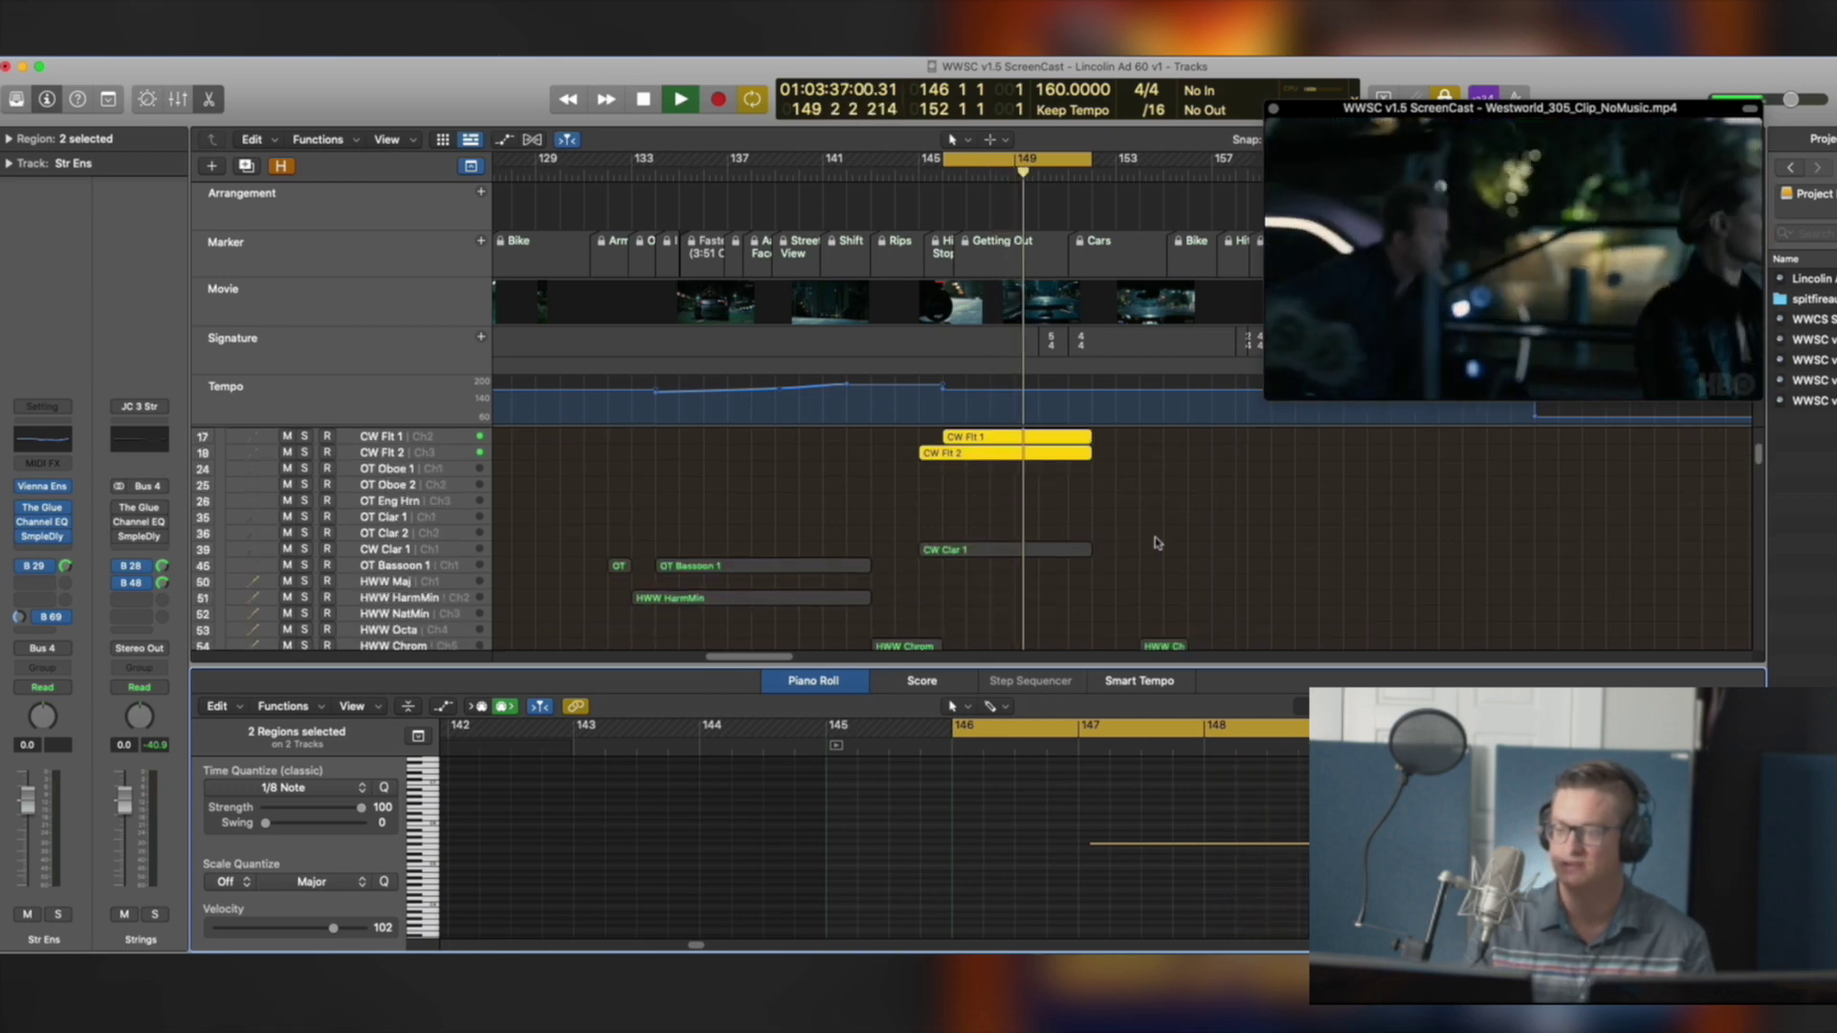
key(space)
key(c)
key(ctrl+s)
key(ctrl+s)
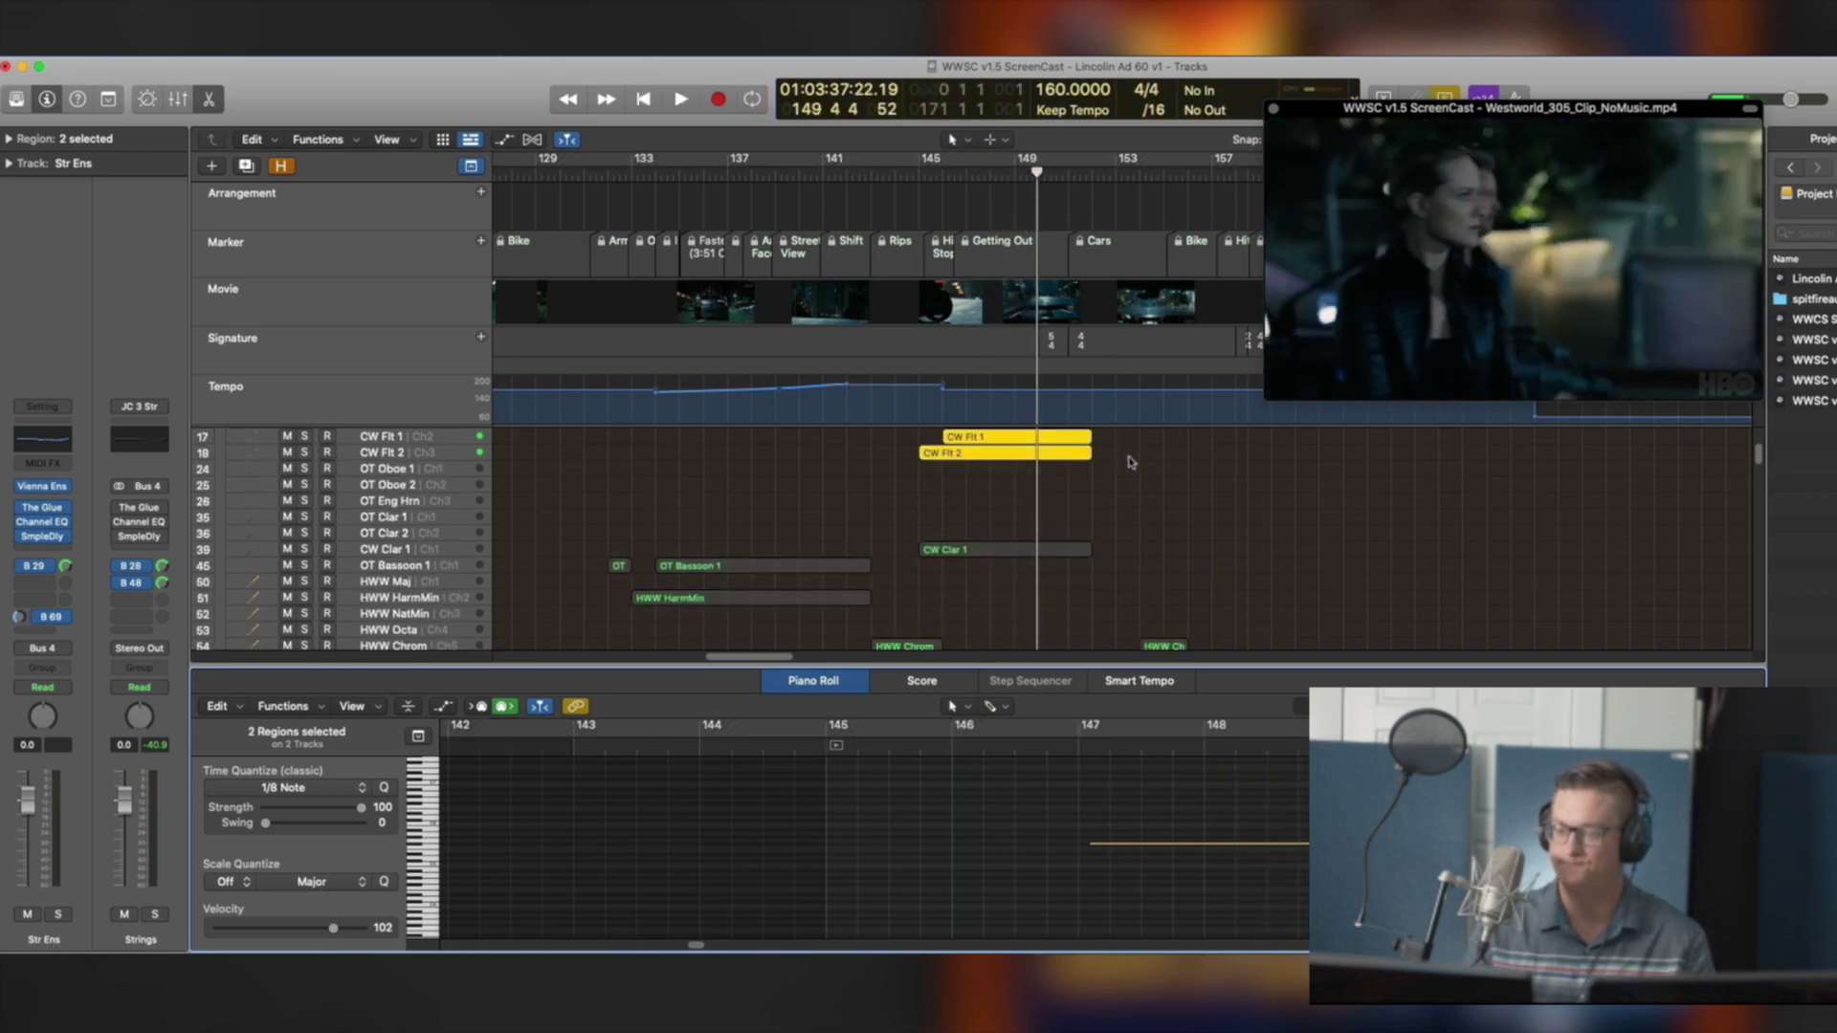
key(ctrl+s)
Select the CH Harp, CP Timp and CP Orch Cymb regions around the Getting Out marker and view the surrounding percussion parts
scroll(1128, 467, down, 5)
scroll(1098, 480, down, 5)
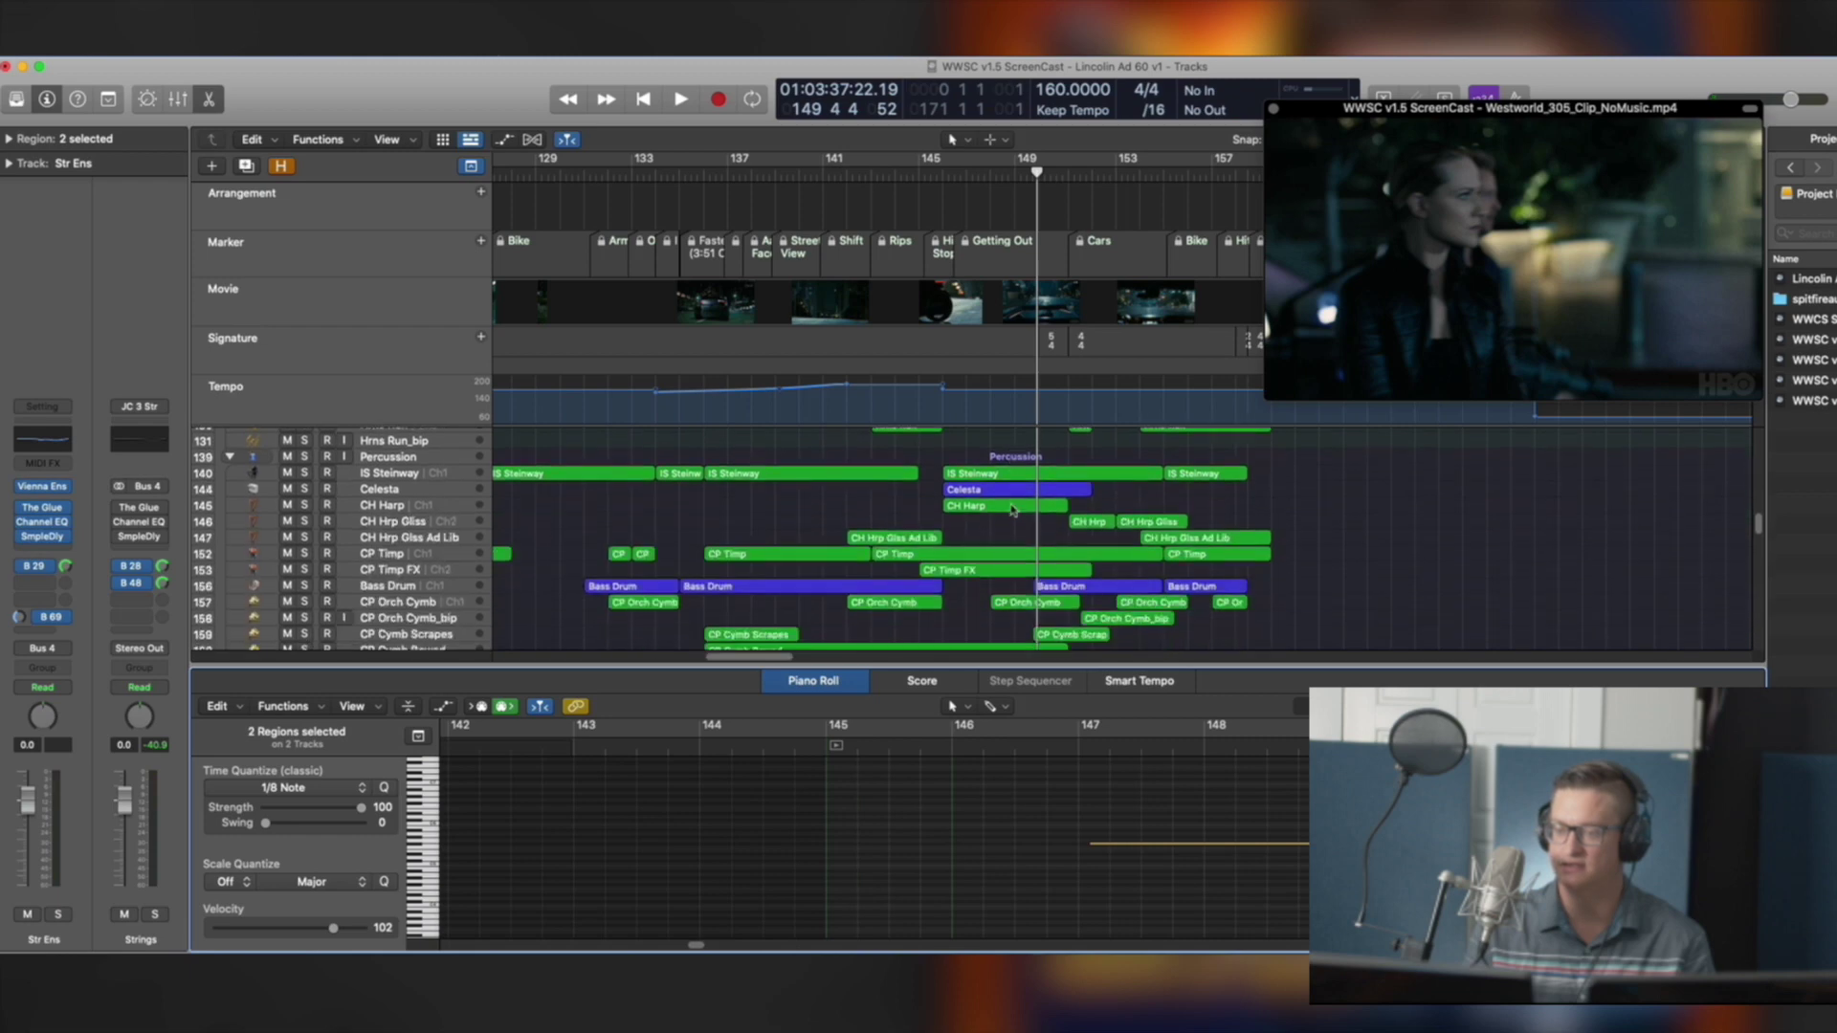
click(997, 506)
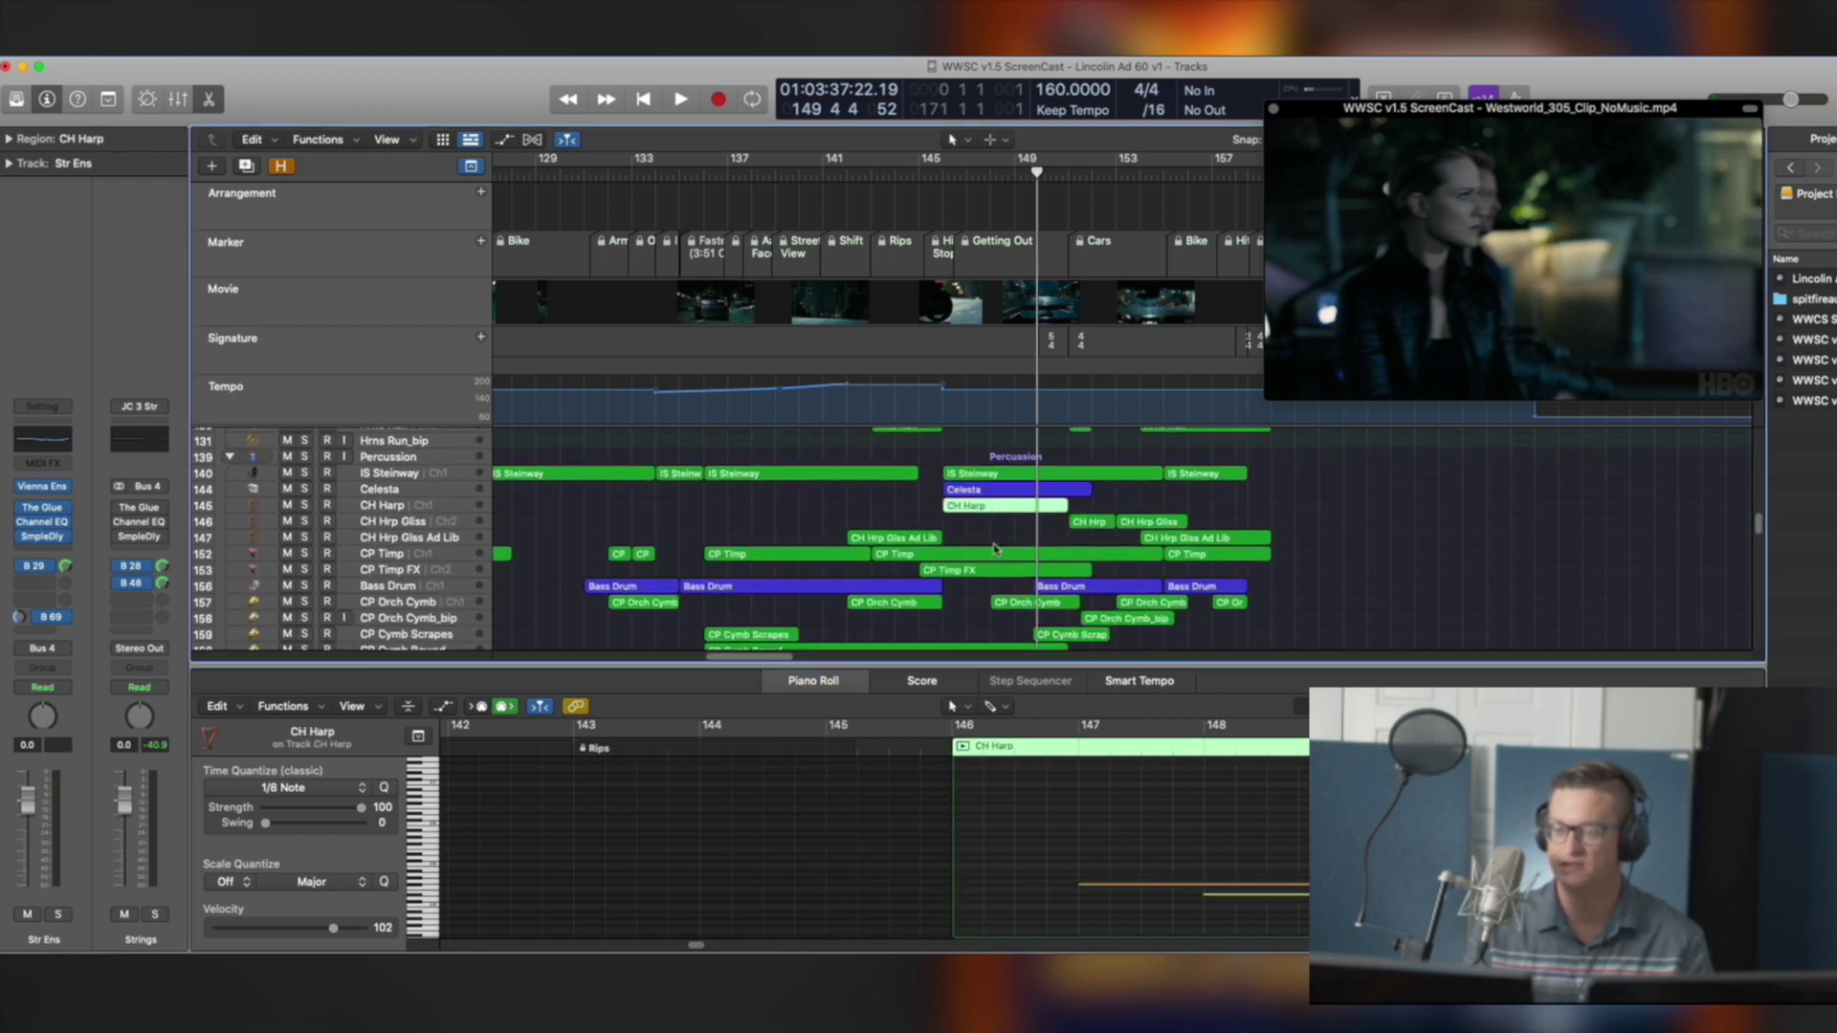
click(996, 555)
scroll(999, 563, down, 1)
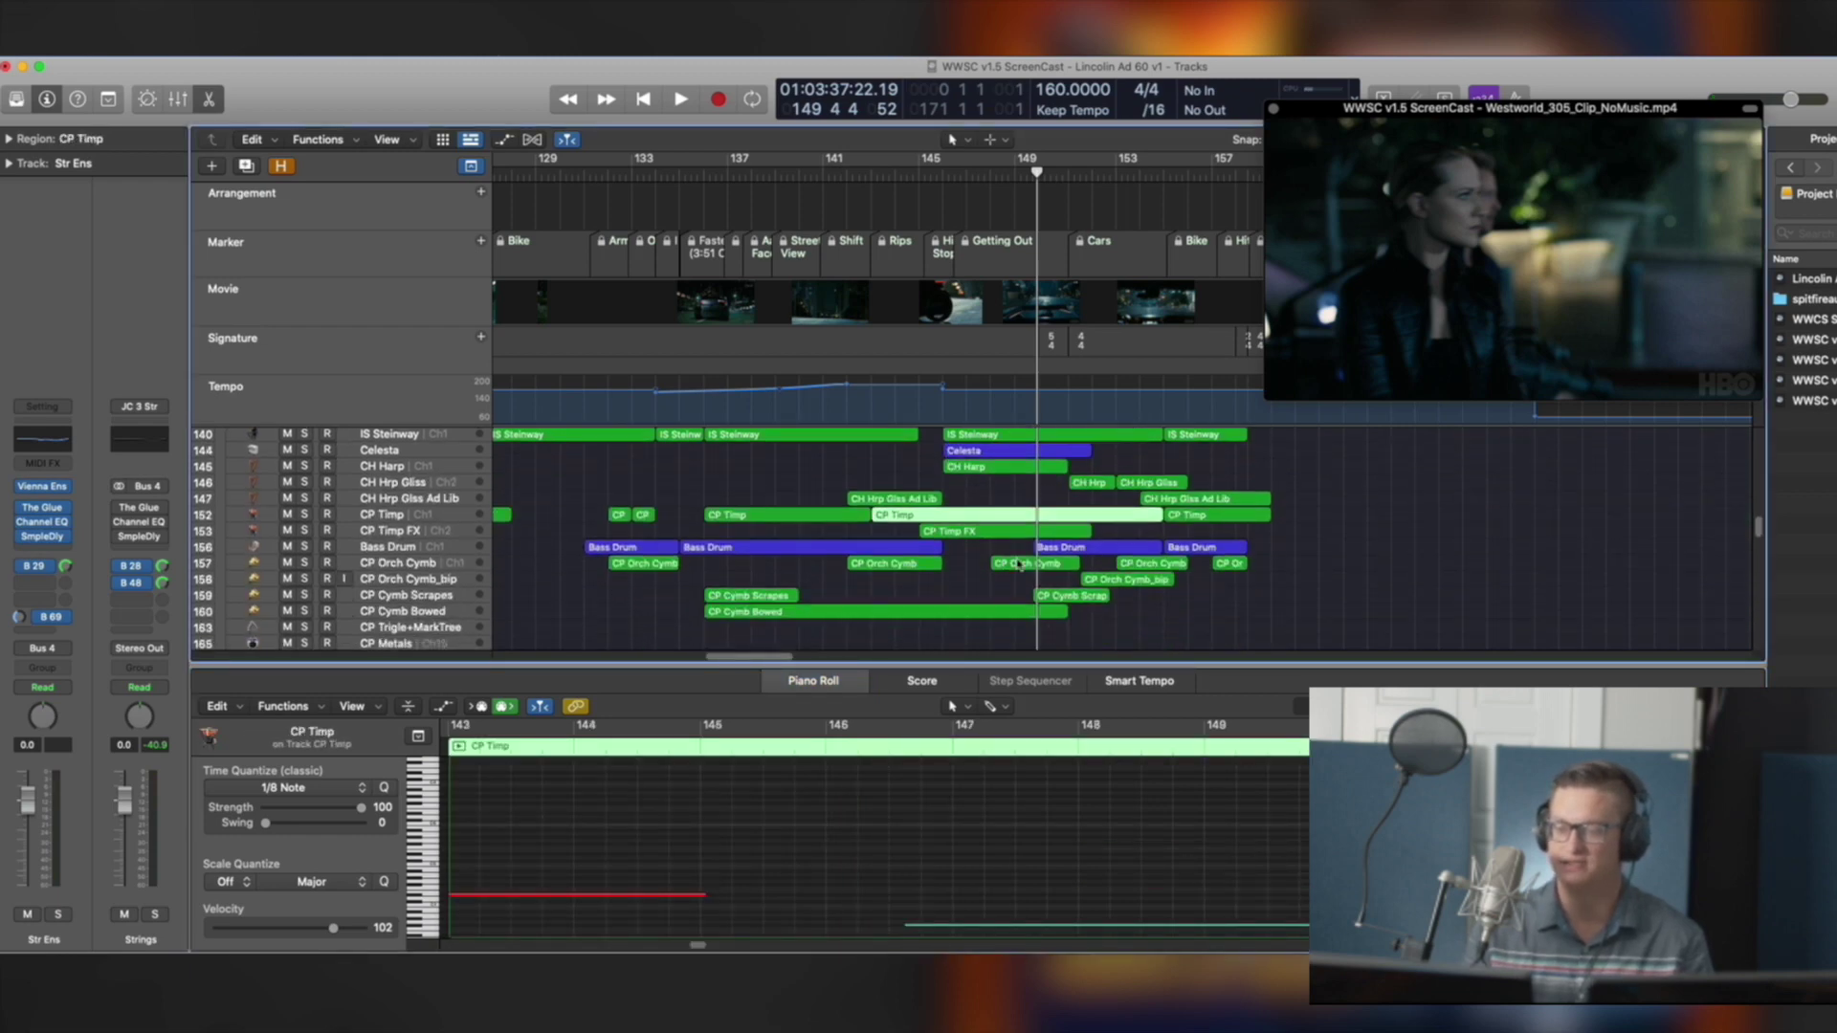
click(1020, 565)
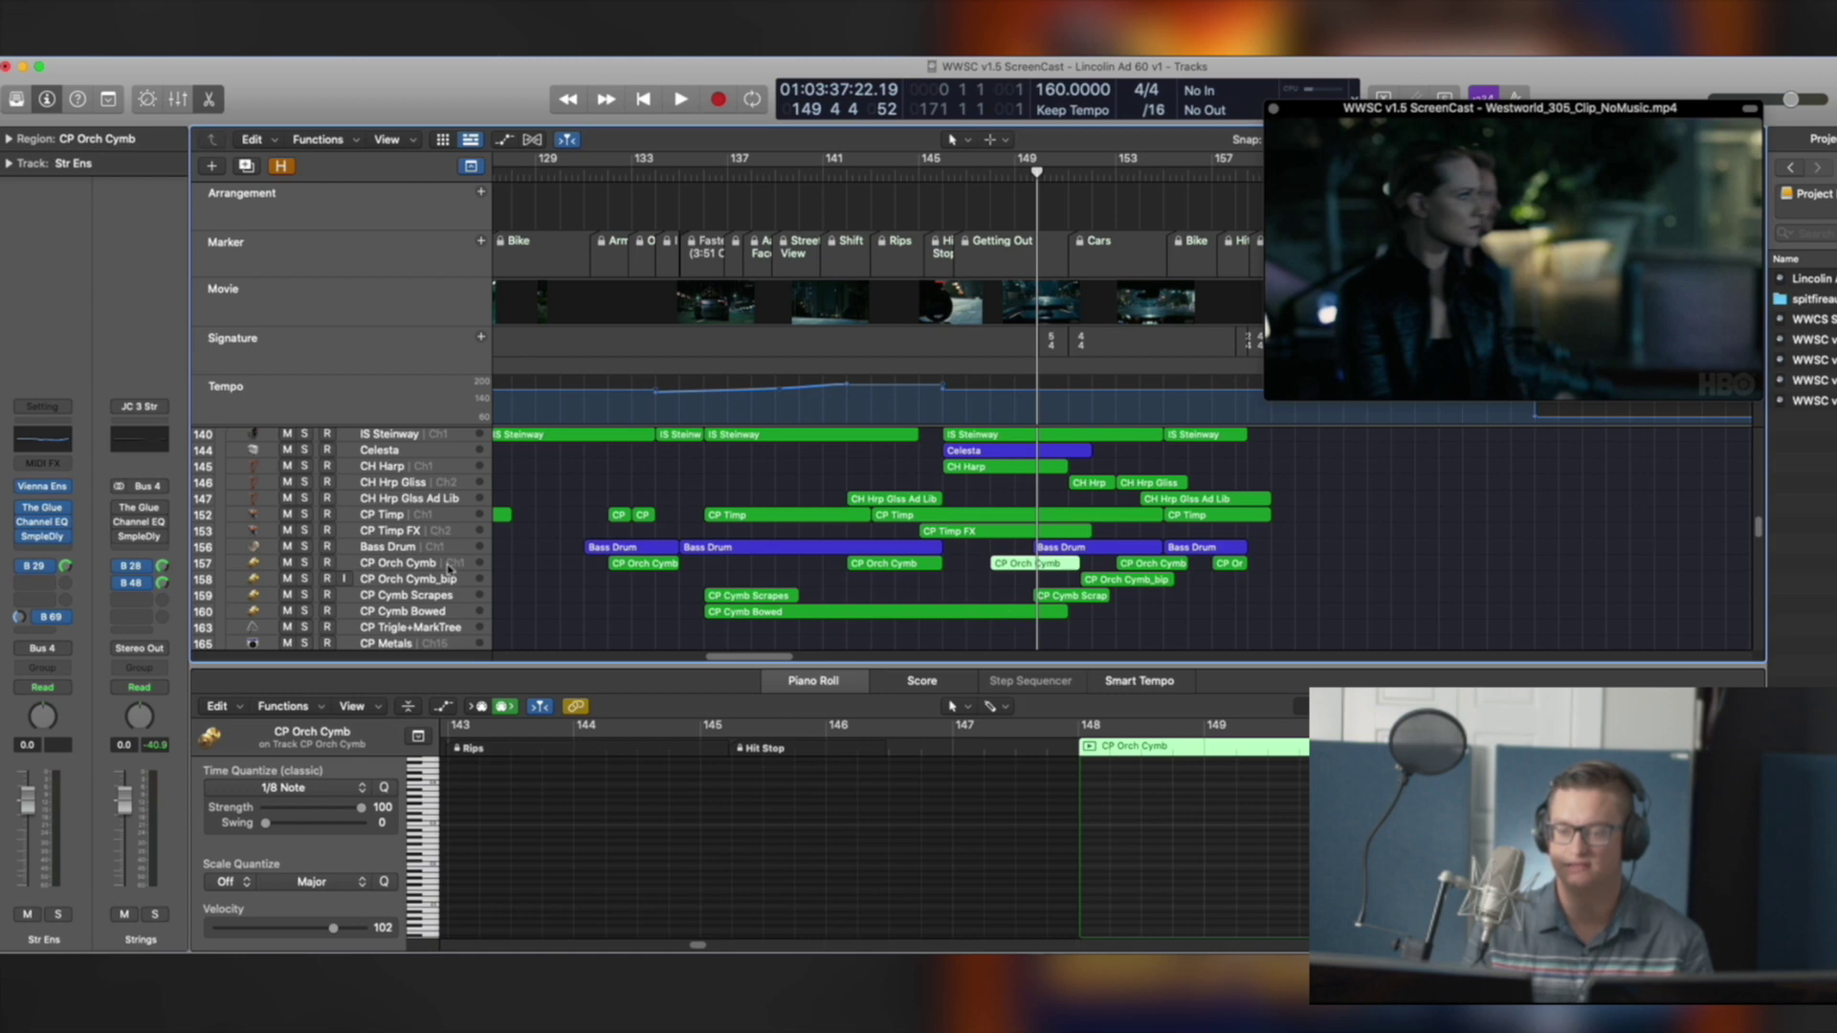
scroll(447, 569, down, 3)
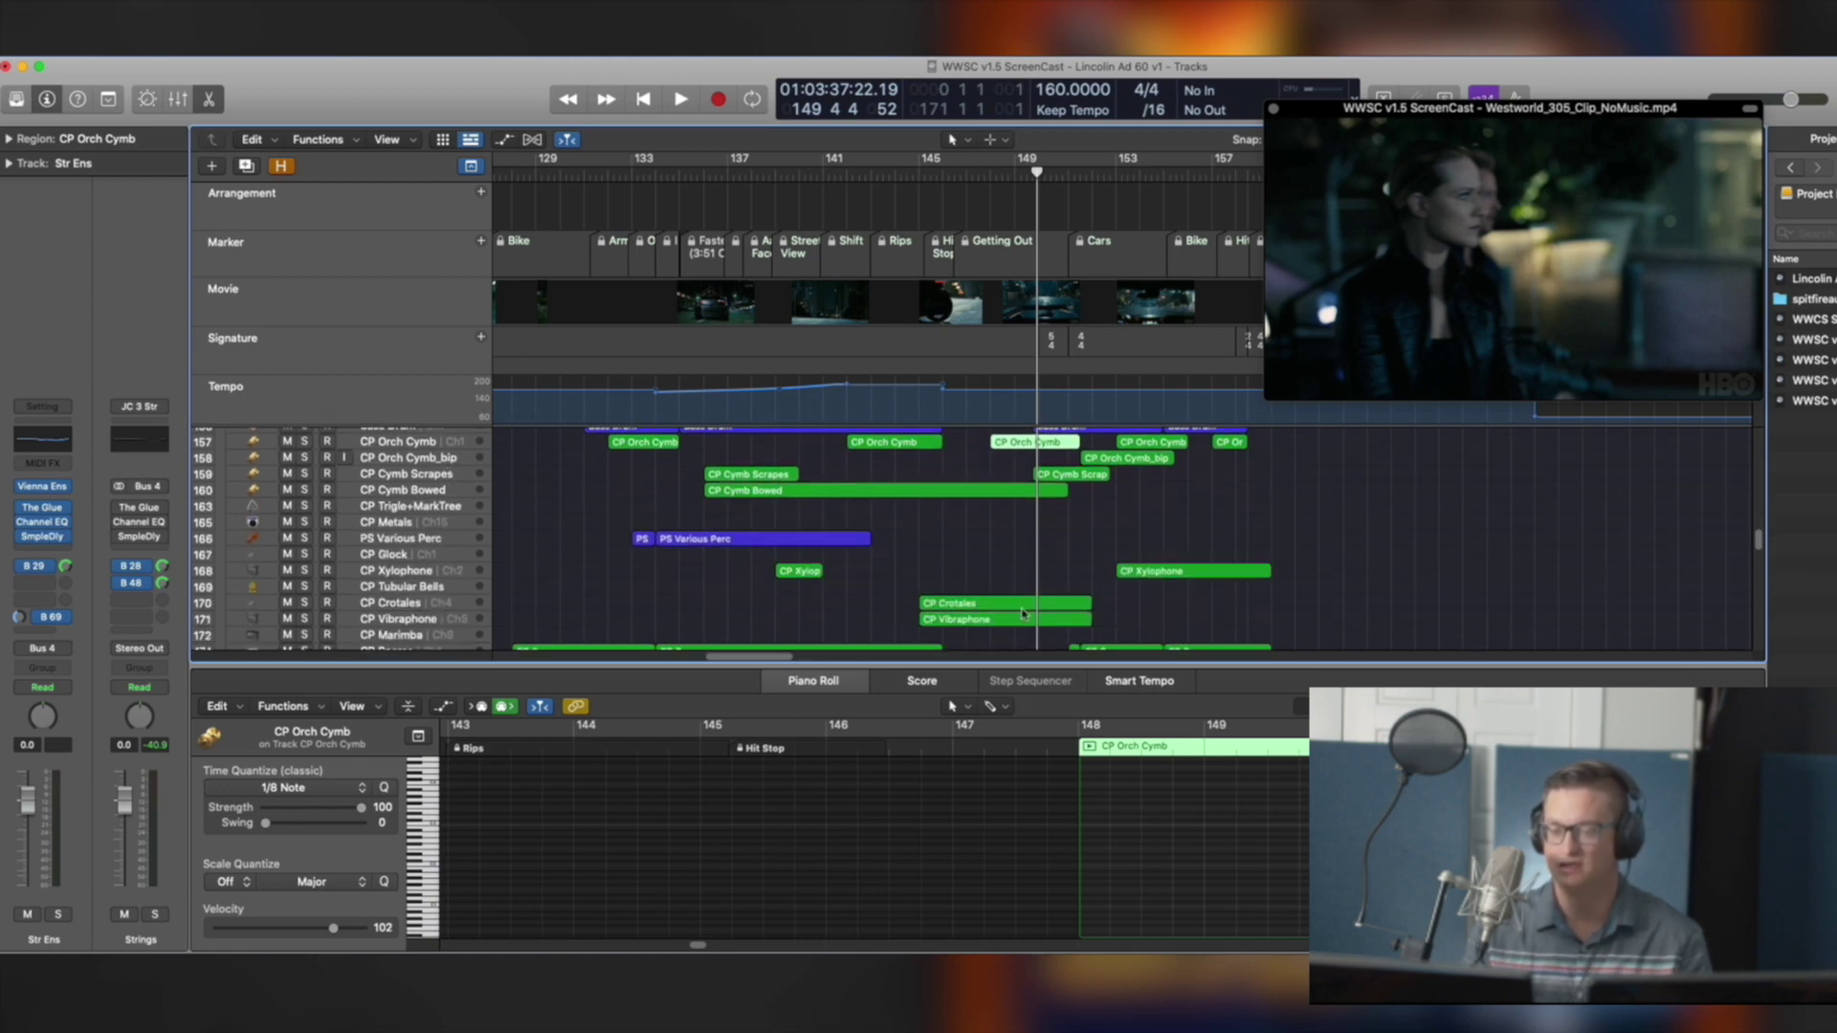
scroll(1022, 613, up, 2)
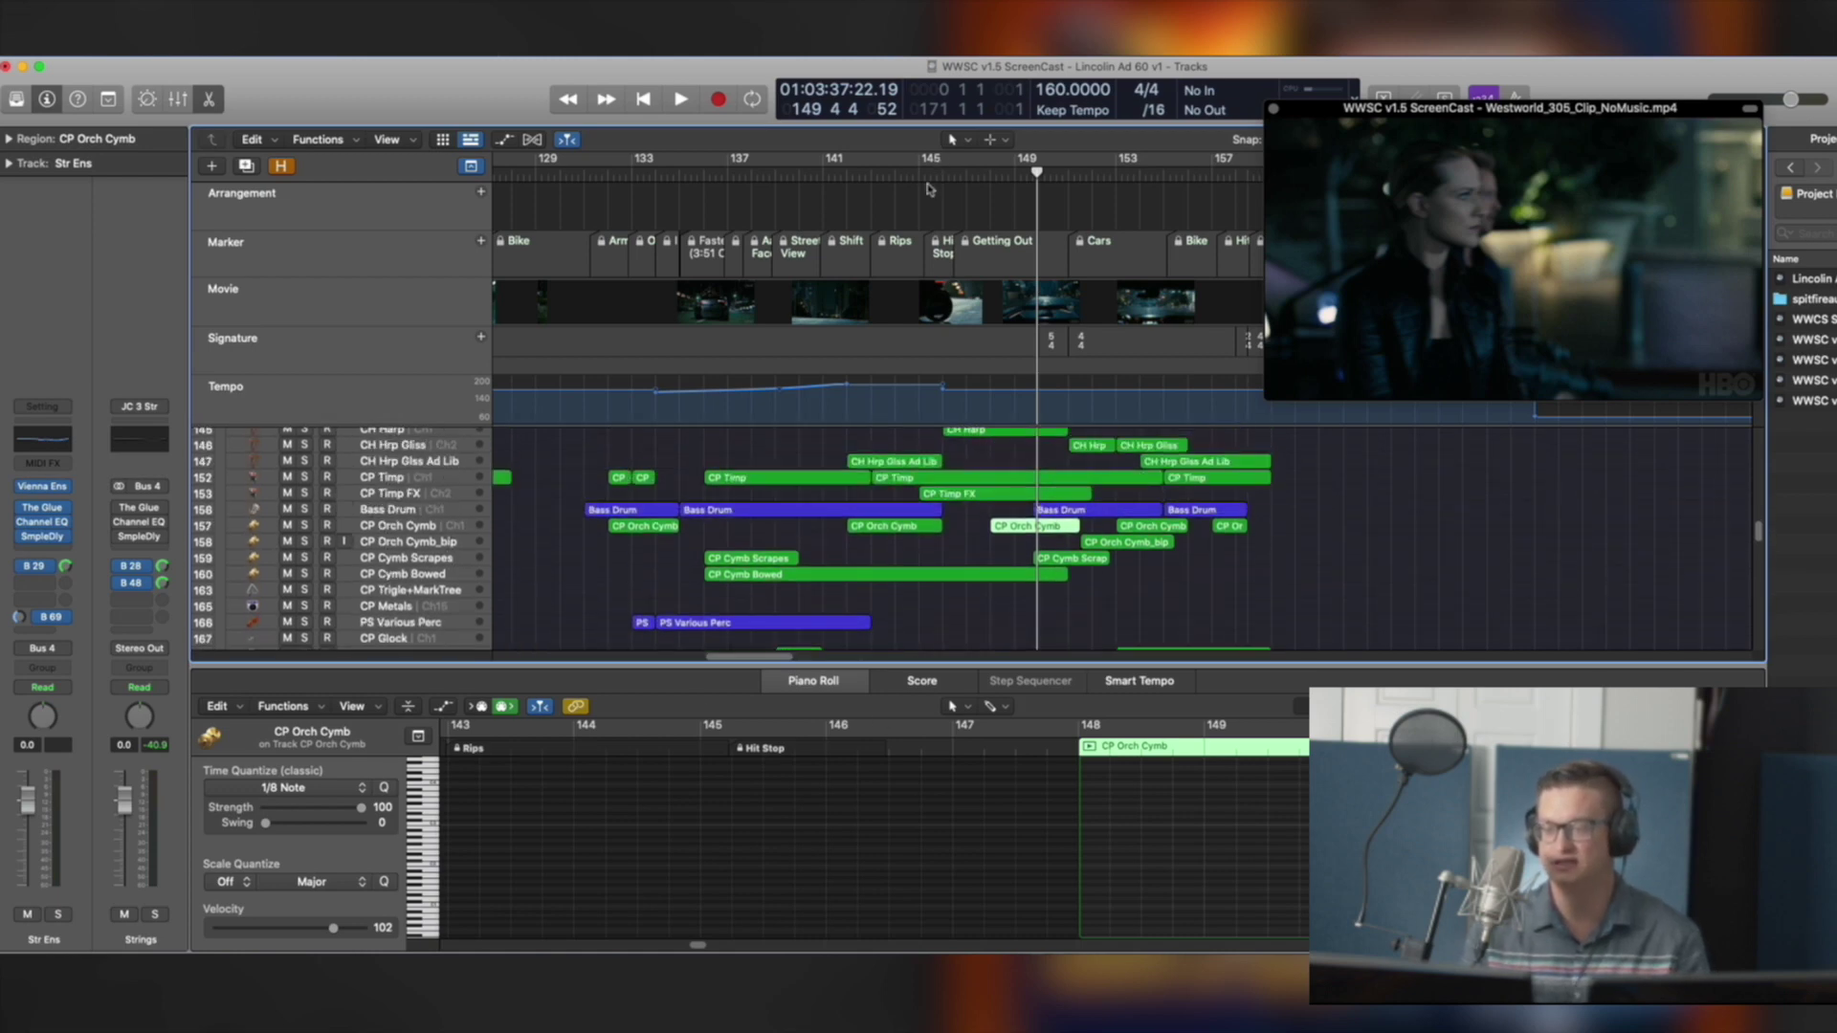
Play the score from about bar 145 to the Logo marker while viewing the percussion and string parts against picture
click(920, 175)
key(space)
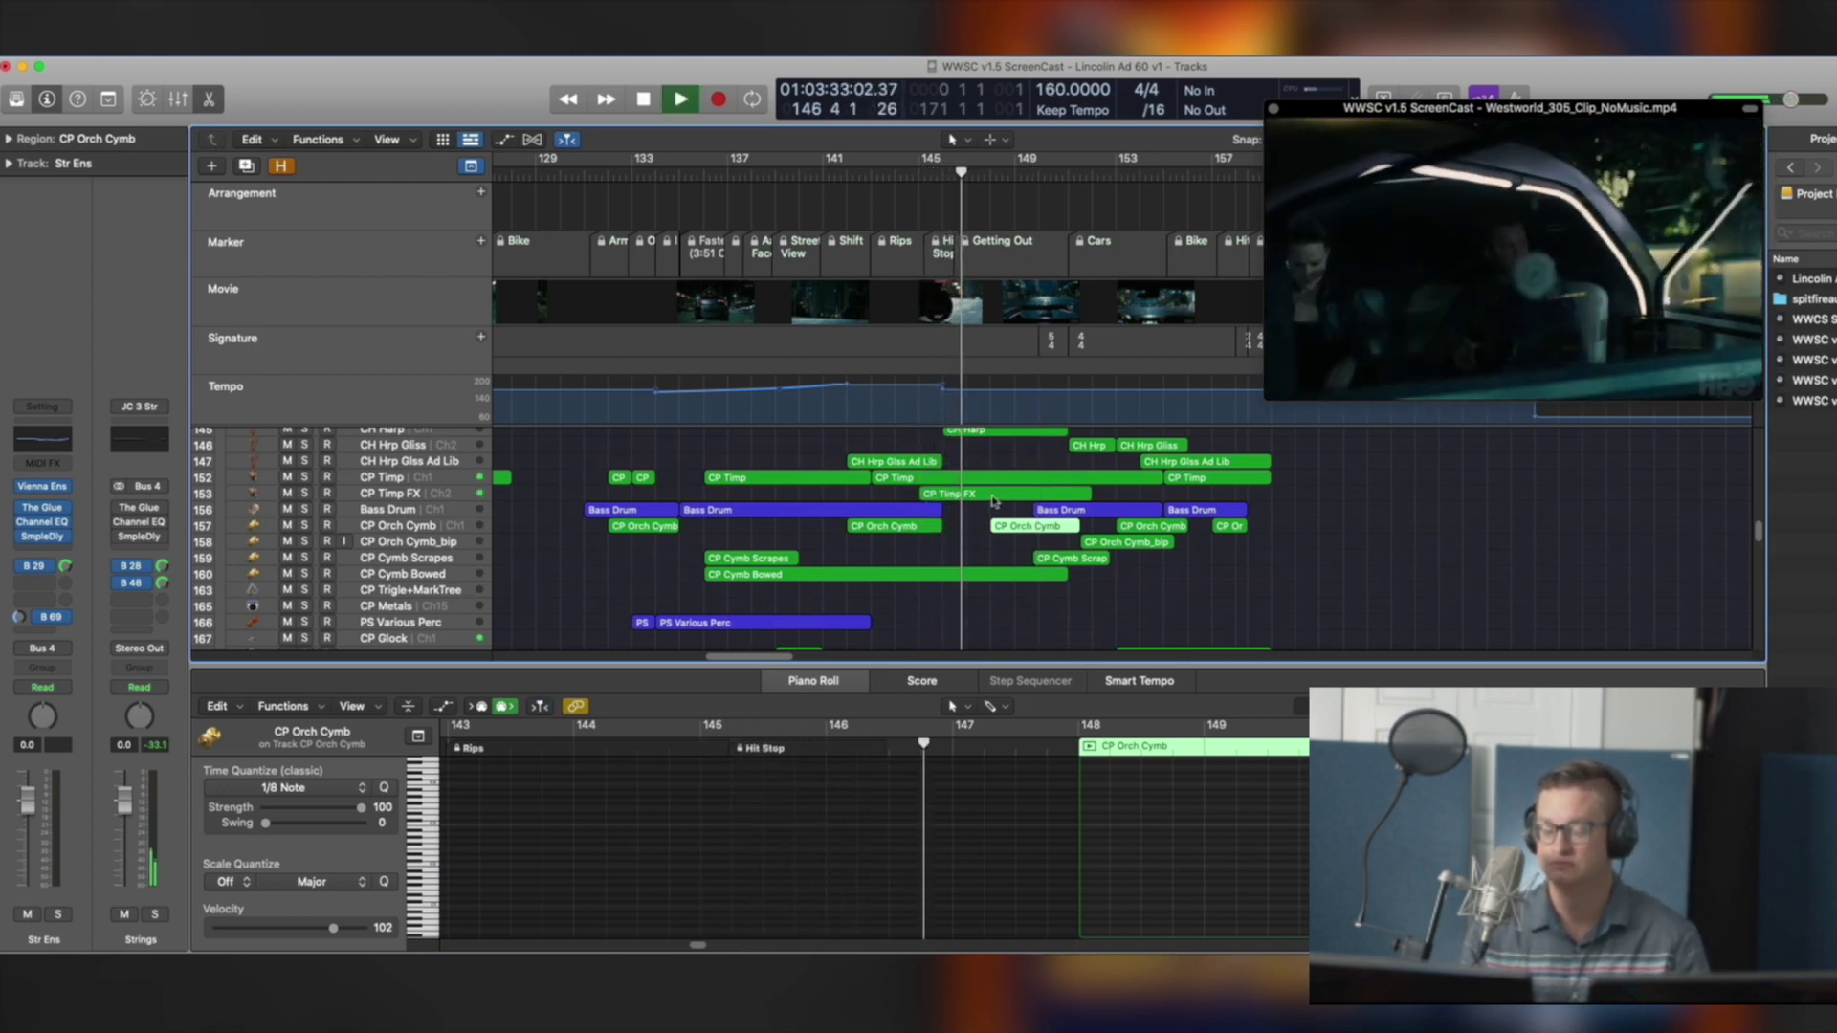
scroll(808, 562, right, 5)
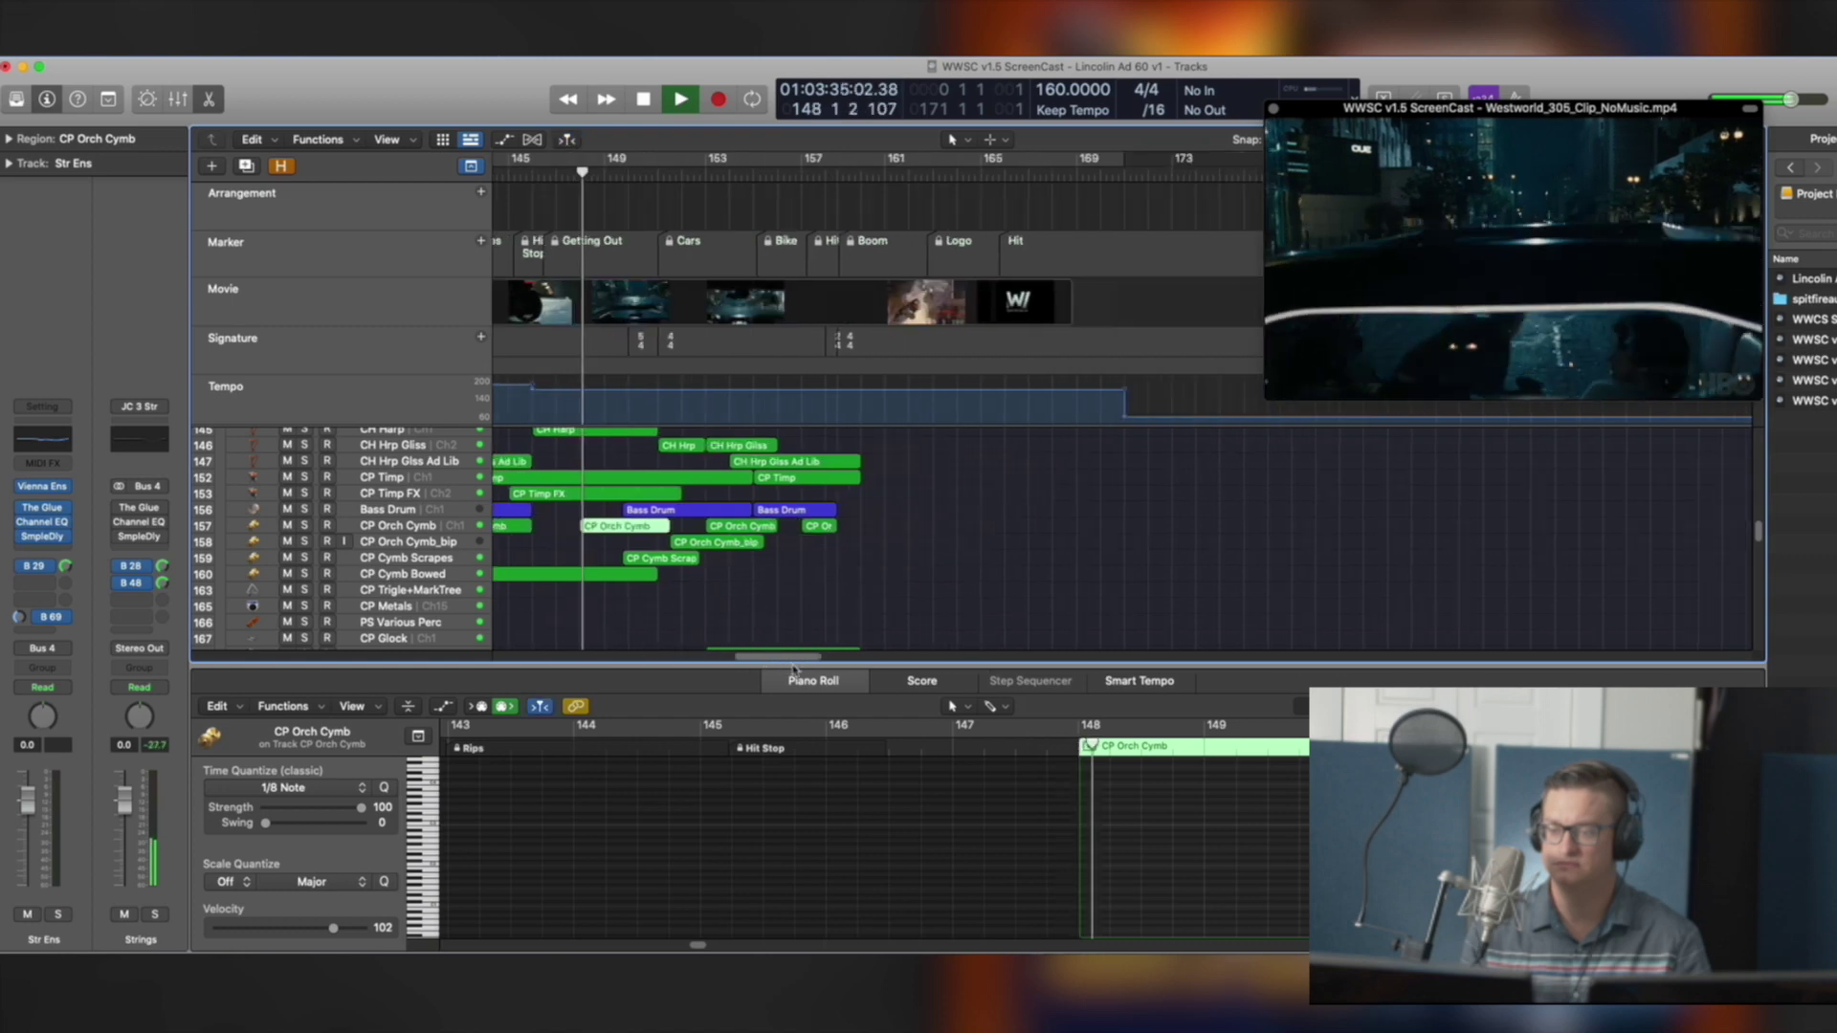
scroll(809, 562, up, 2)
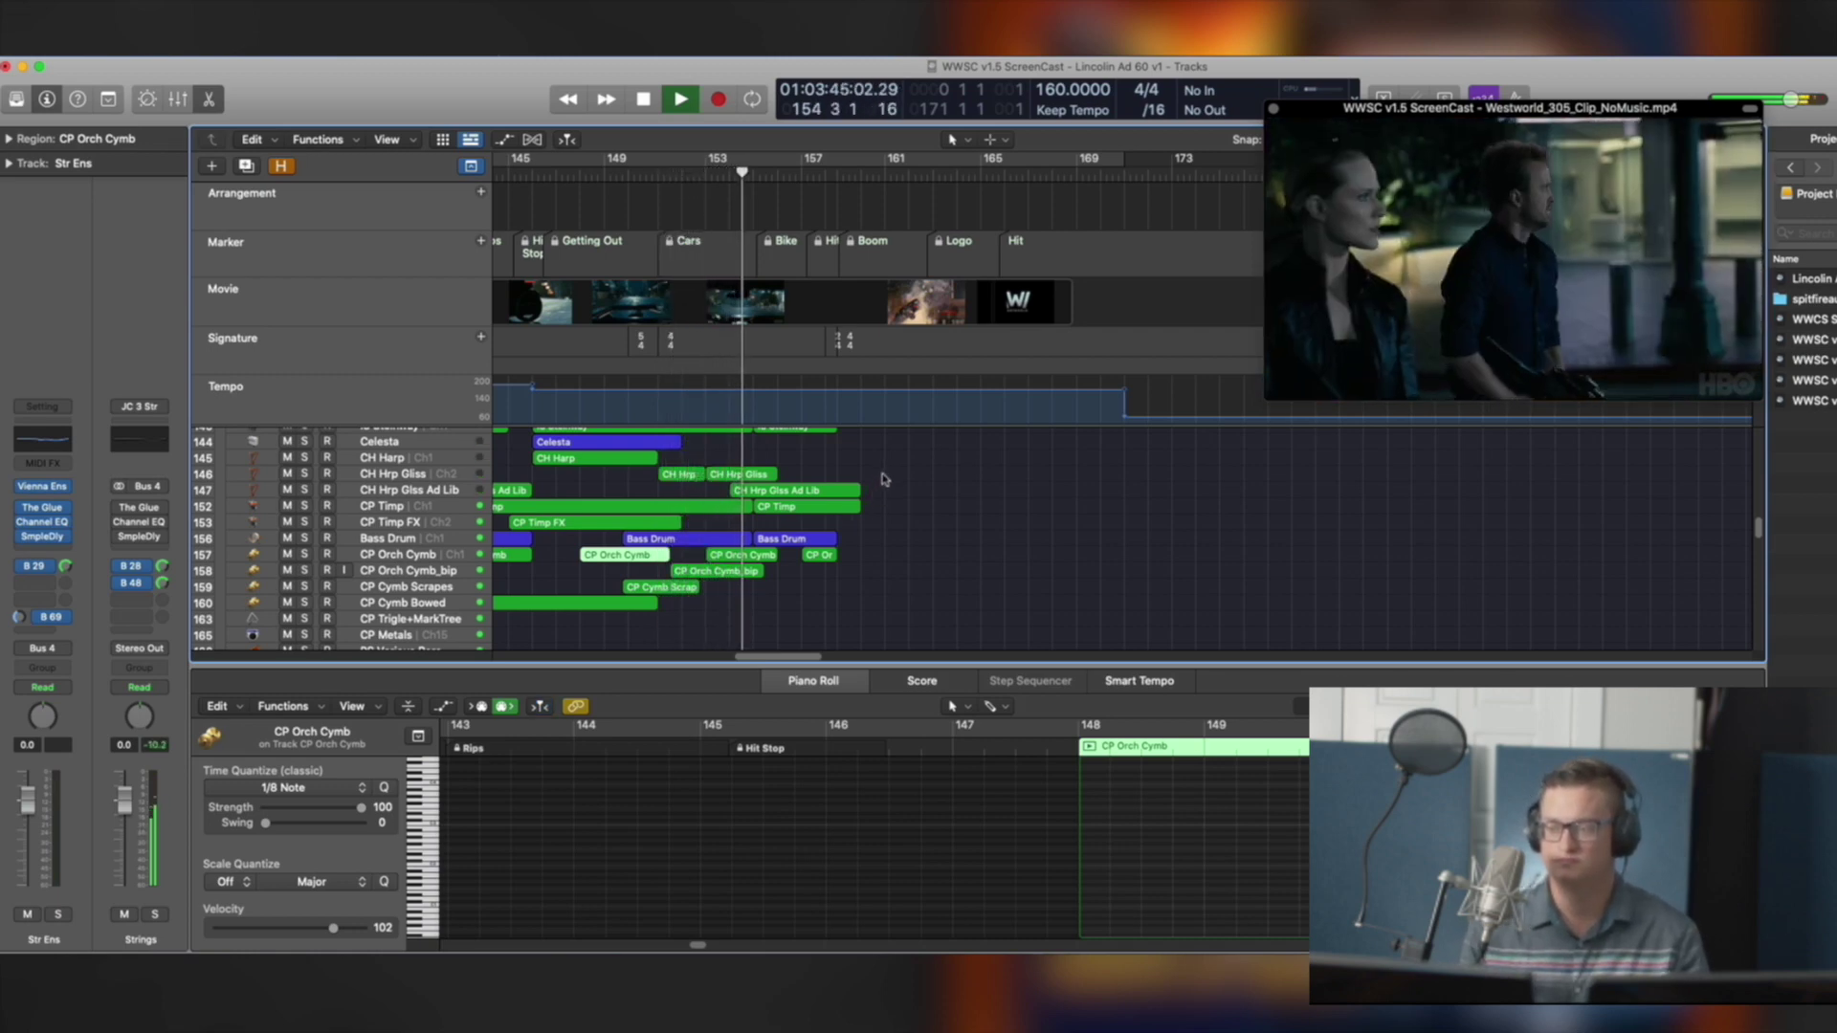
scroll(883, 480, down, 10)
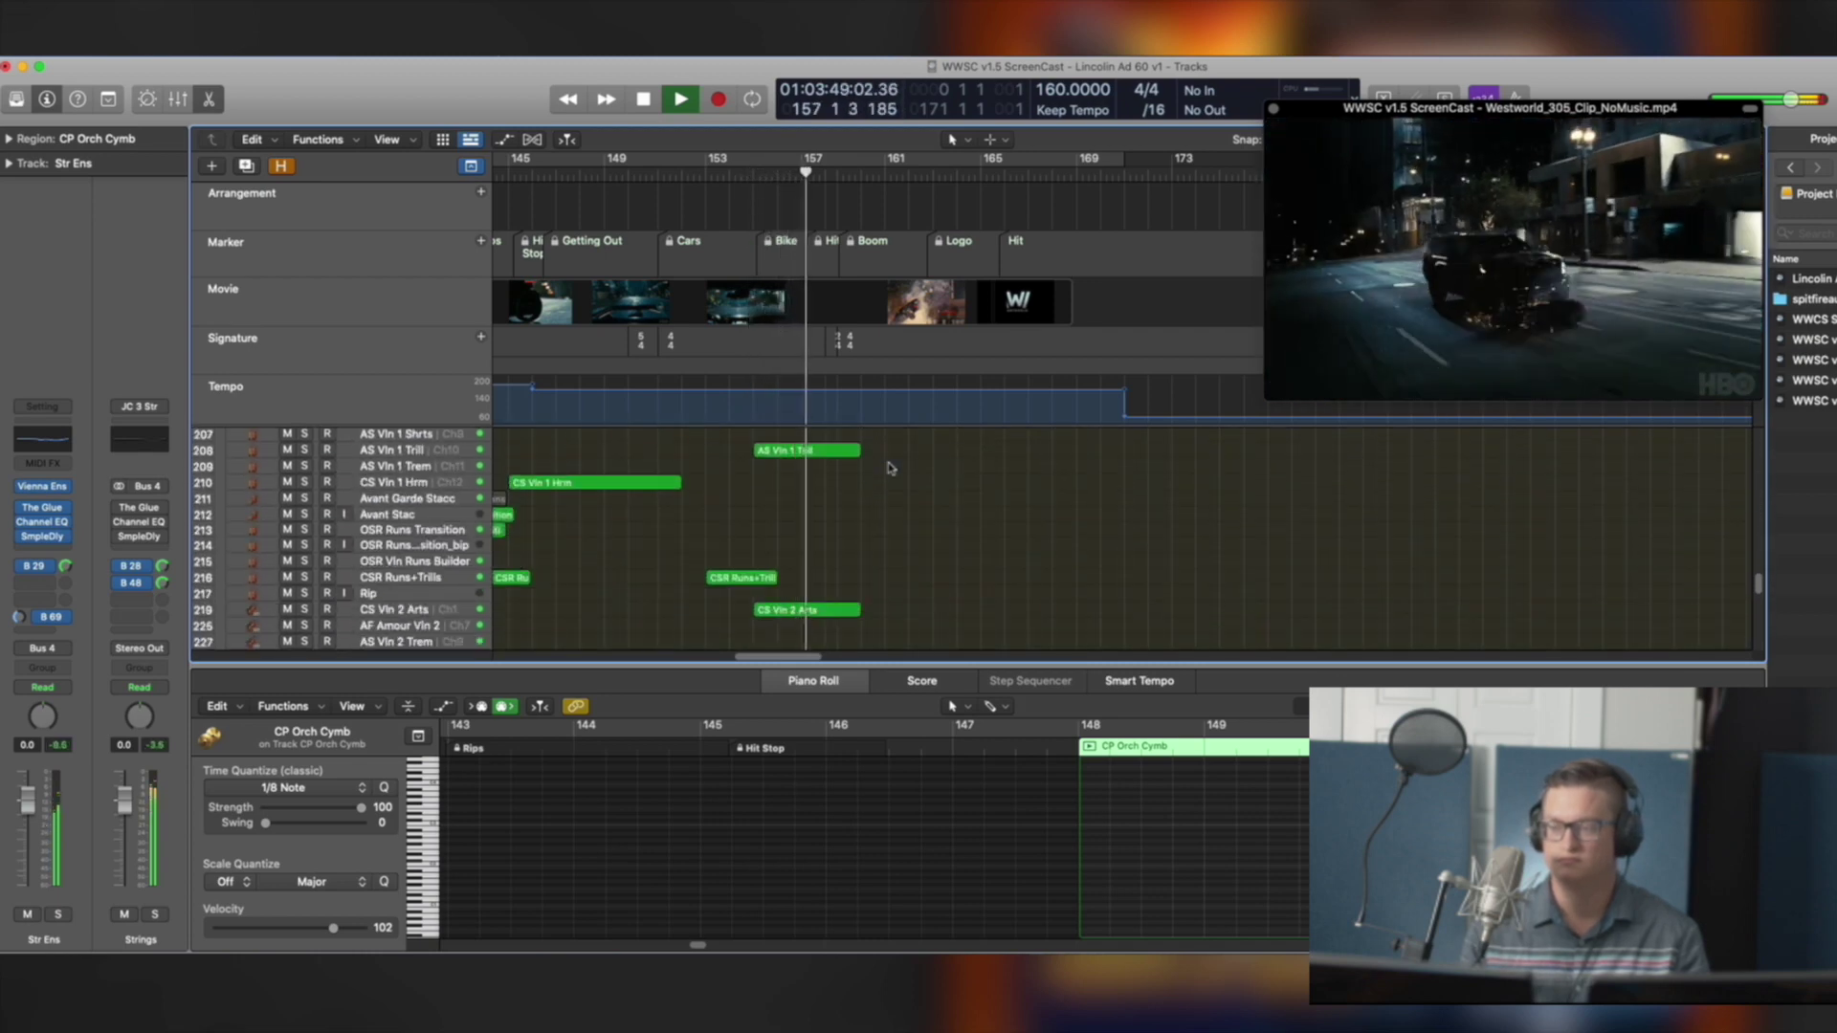
scroll(888, 469, down, 4)
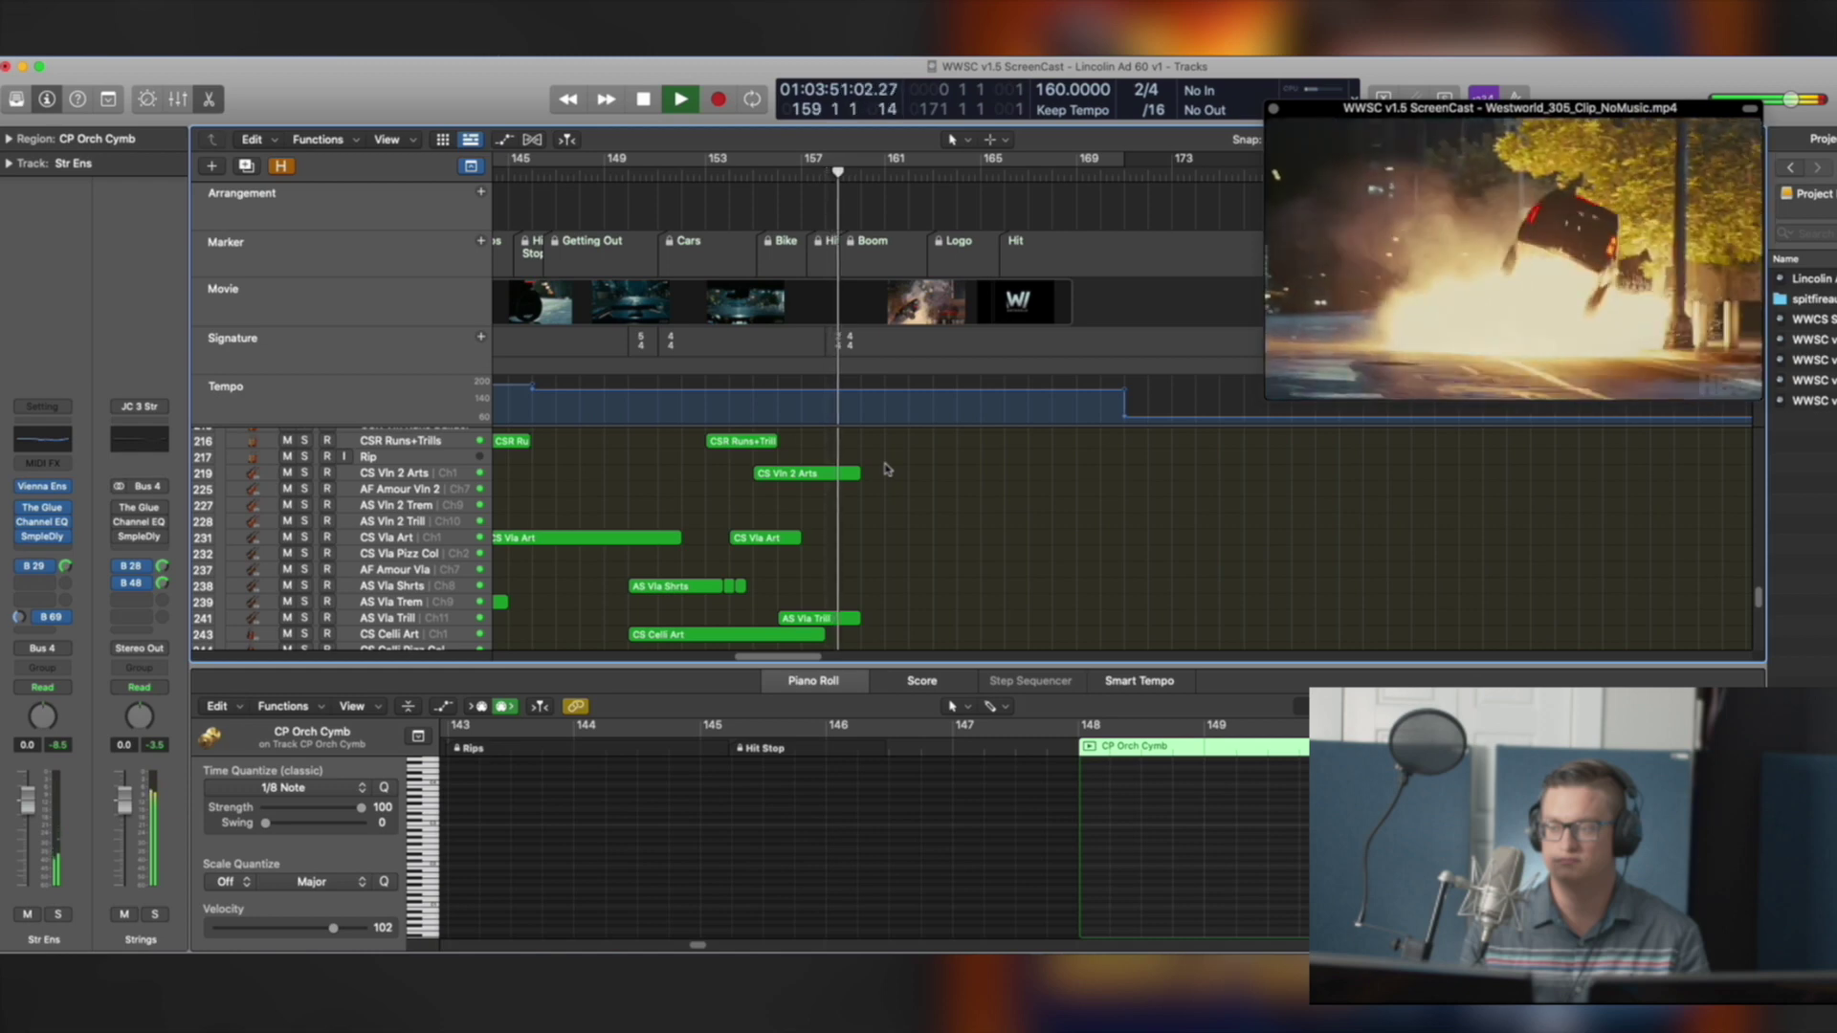
scroll(887, 469, down, 3)
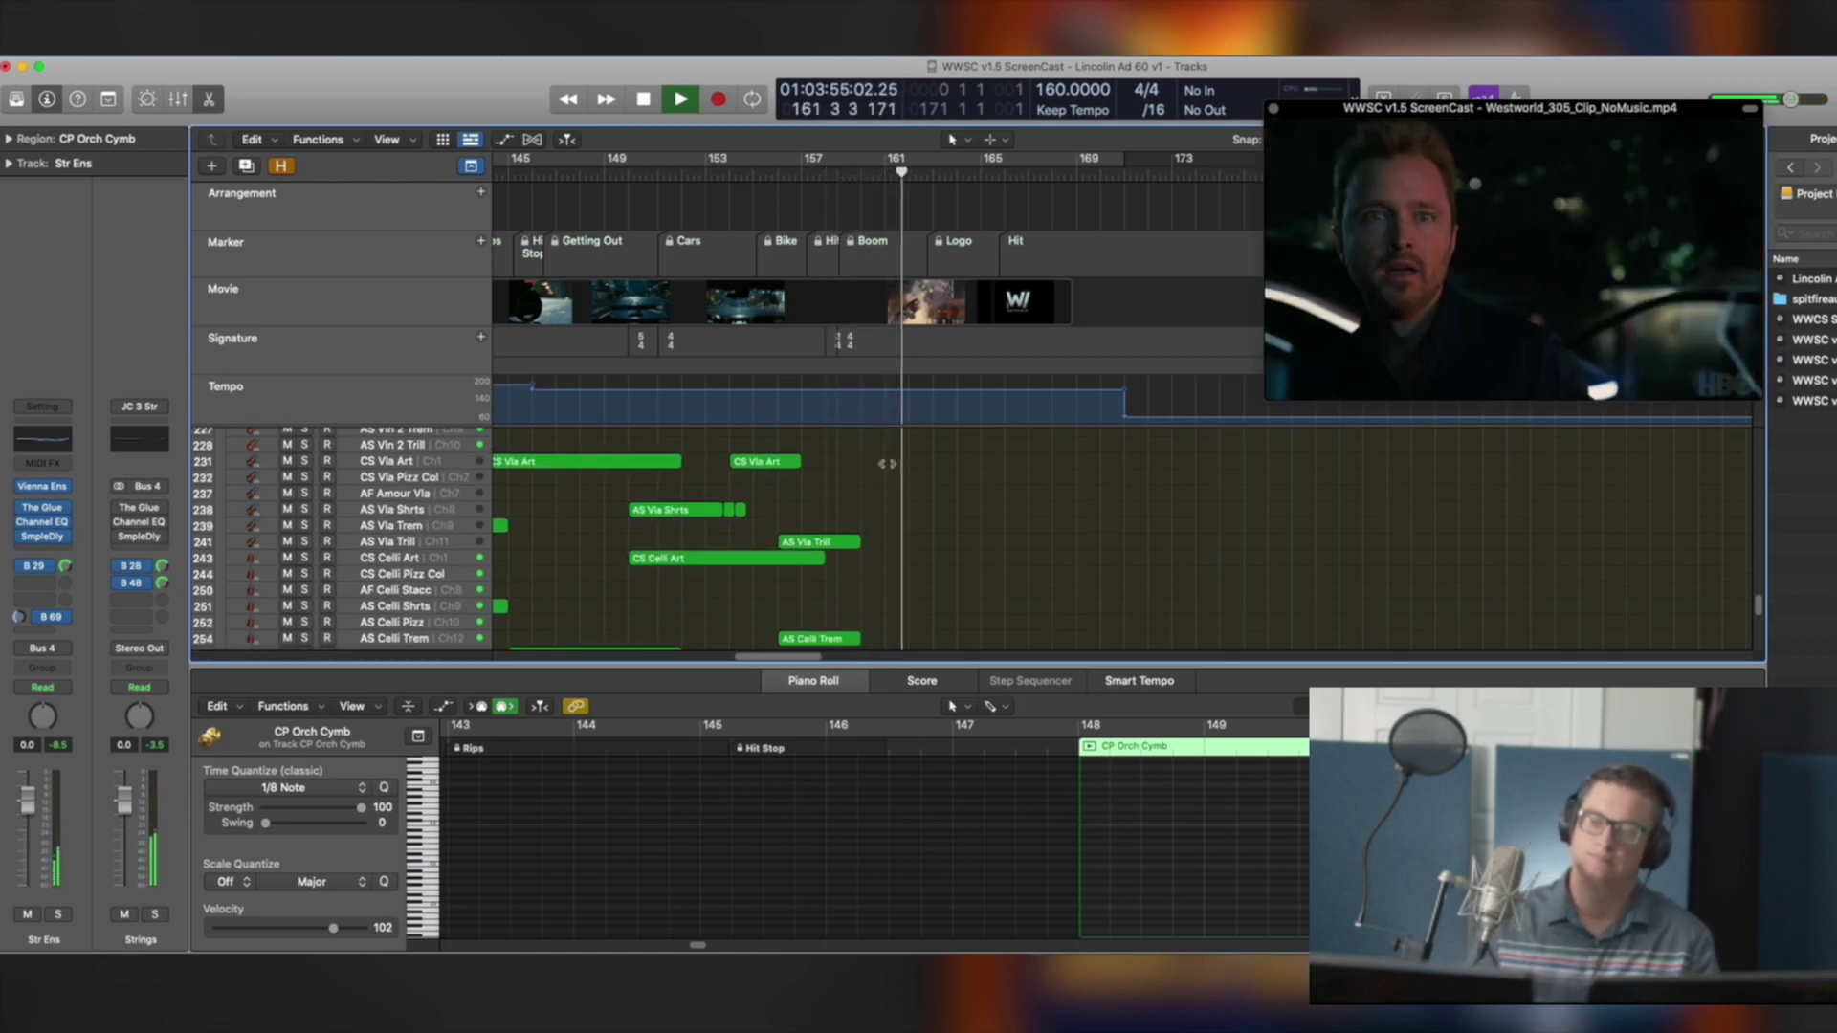
scroll(887, 464, down, 10)
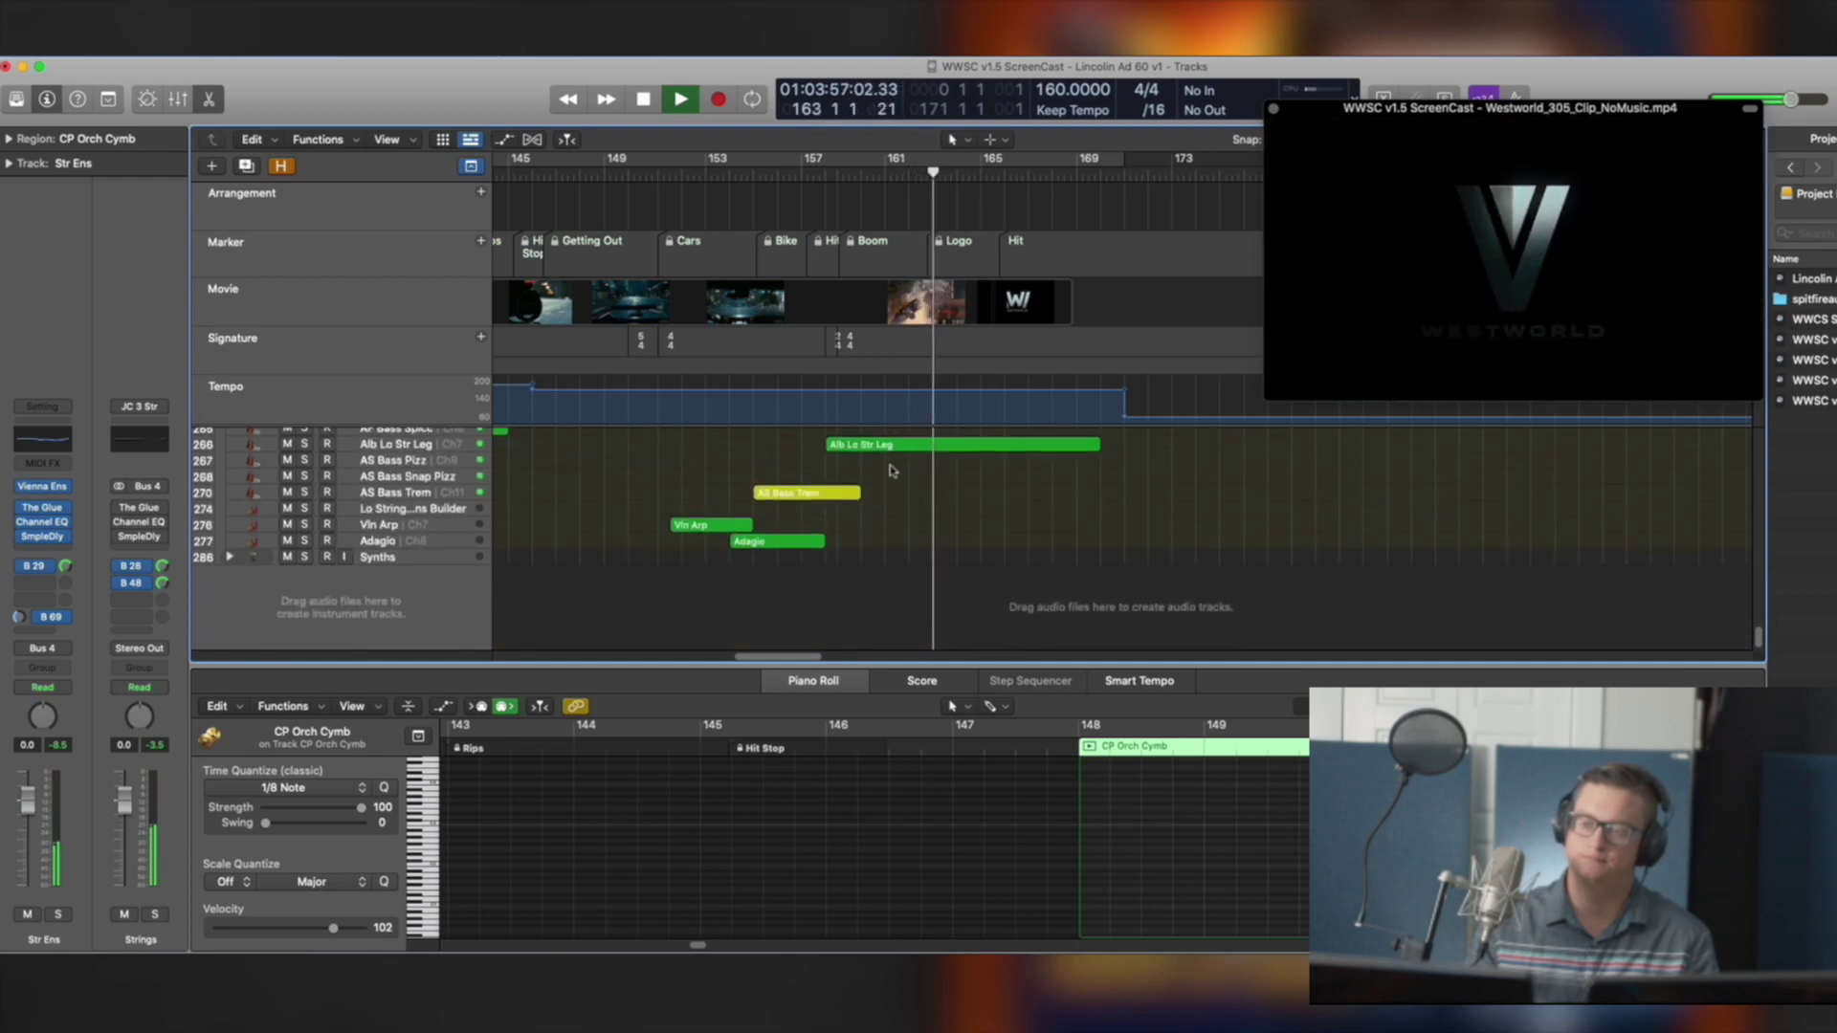
Select the Alb Lo Str Leg and CSB S Horn regions beneath the Logo marker during playback to inspect their notes
click(958, 446)
scroll(927, 504, up, 6)
scroll(928, 504, up, 15)
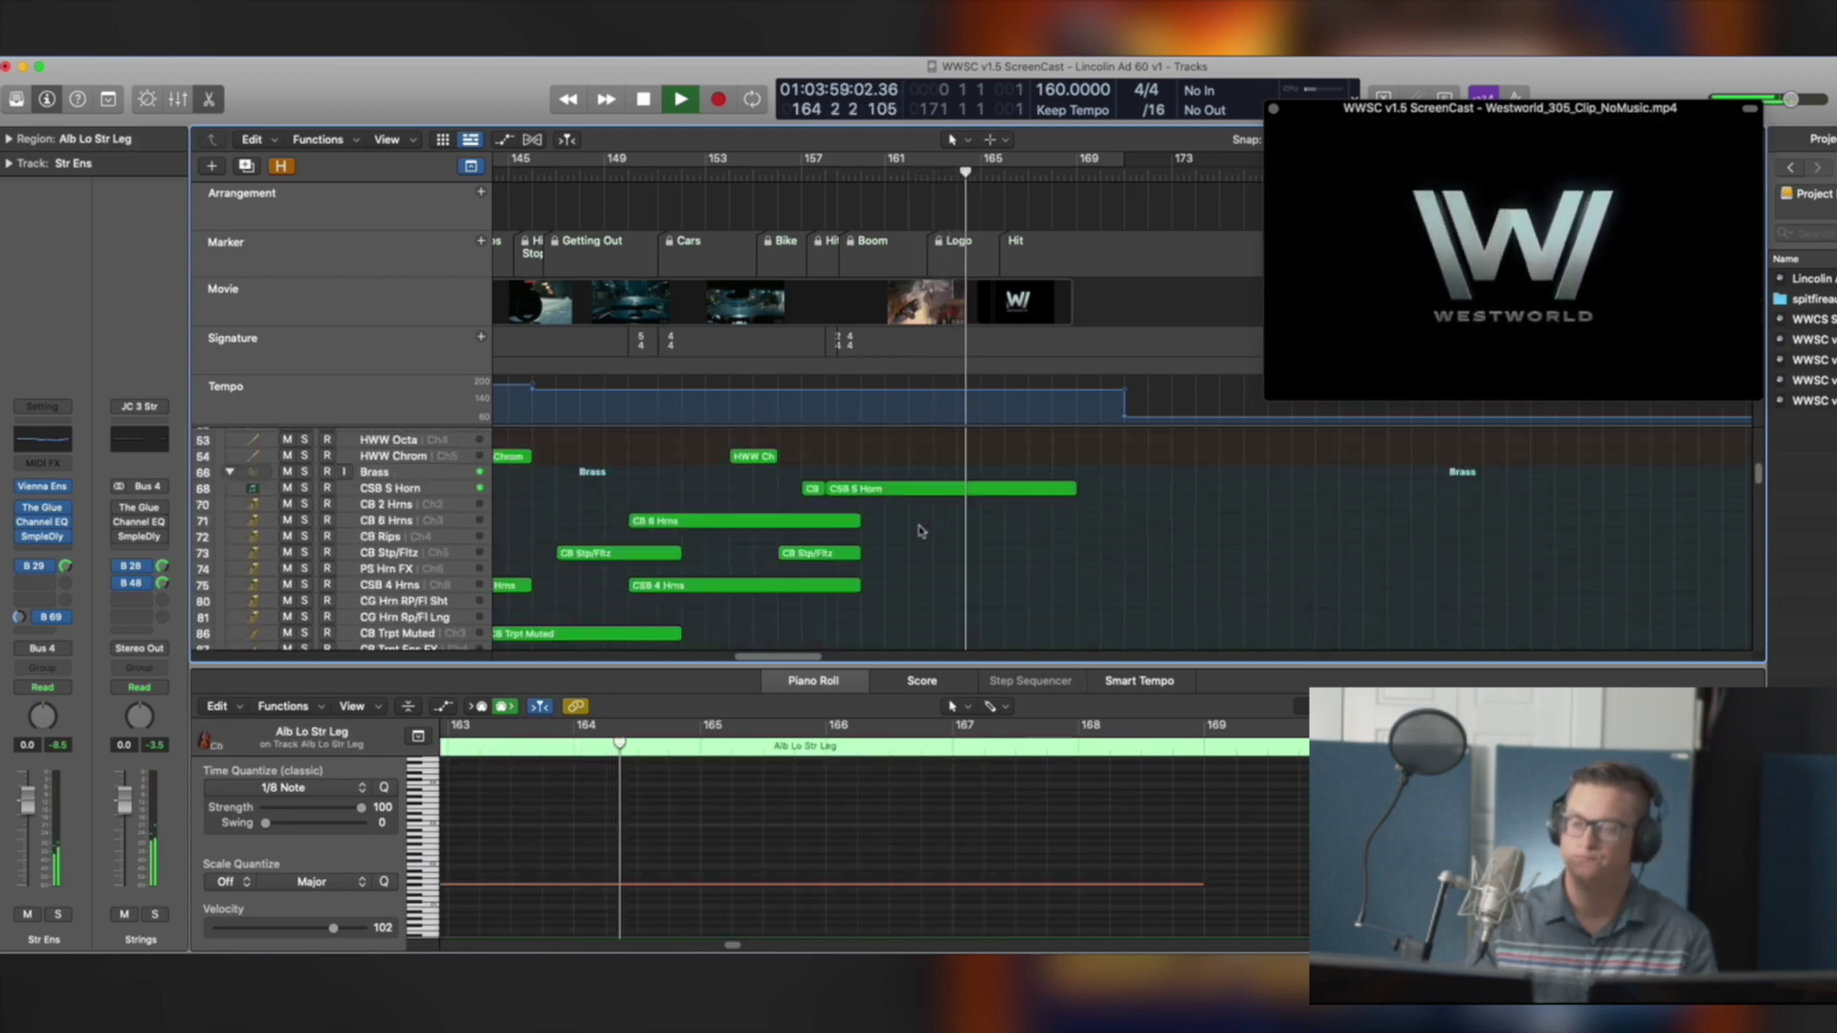
scroll(925, 525, down, 5)
click(938, 466)
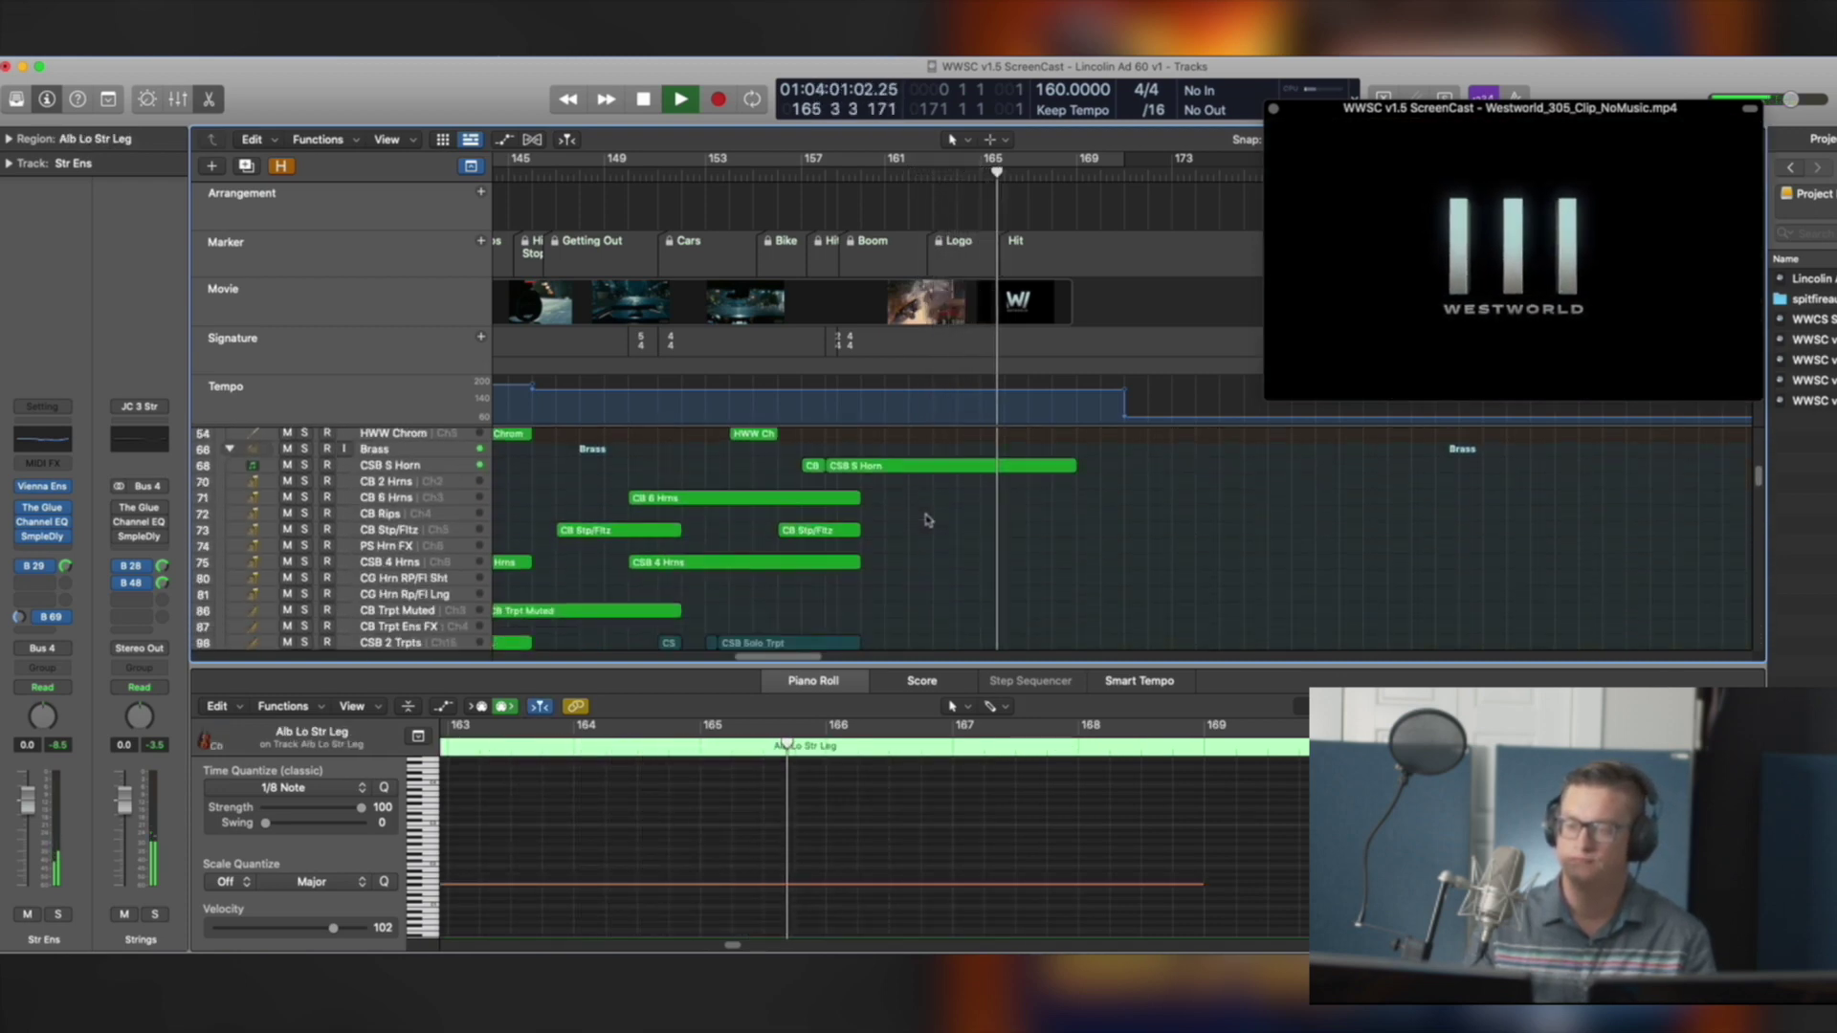
ctrl+alt+click(769, 831)
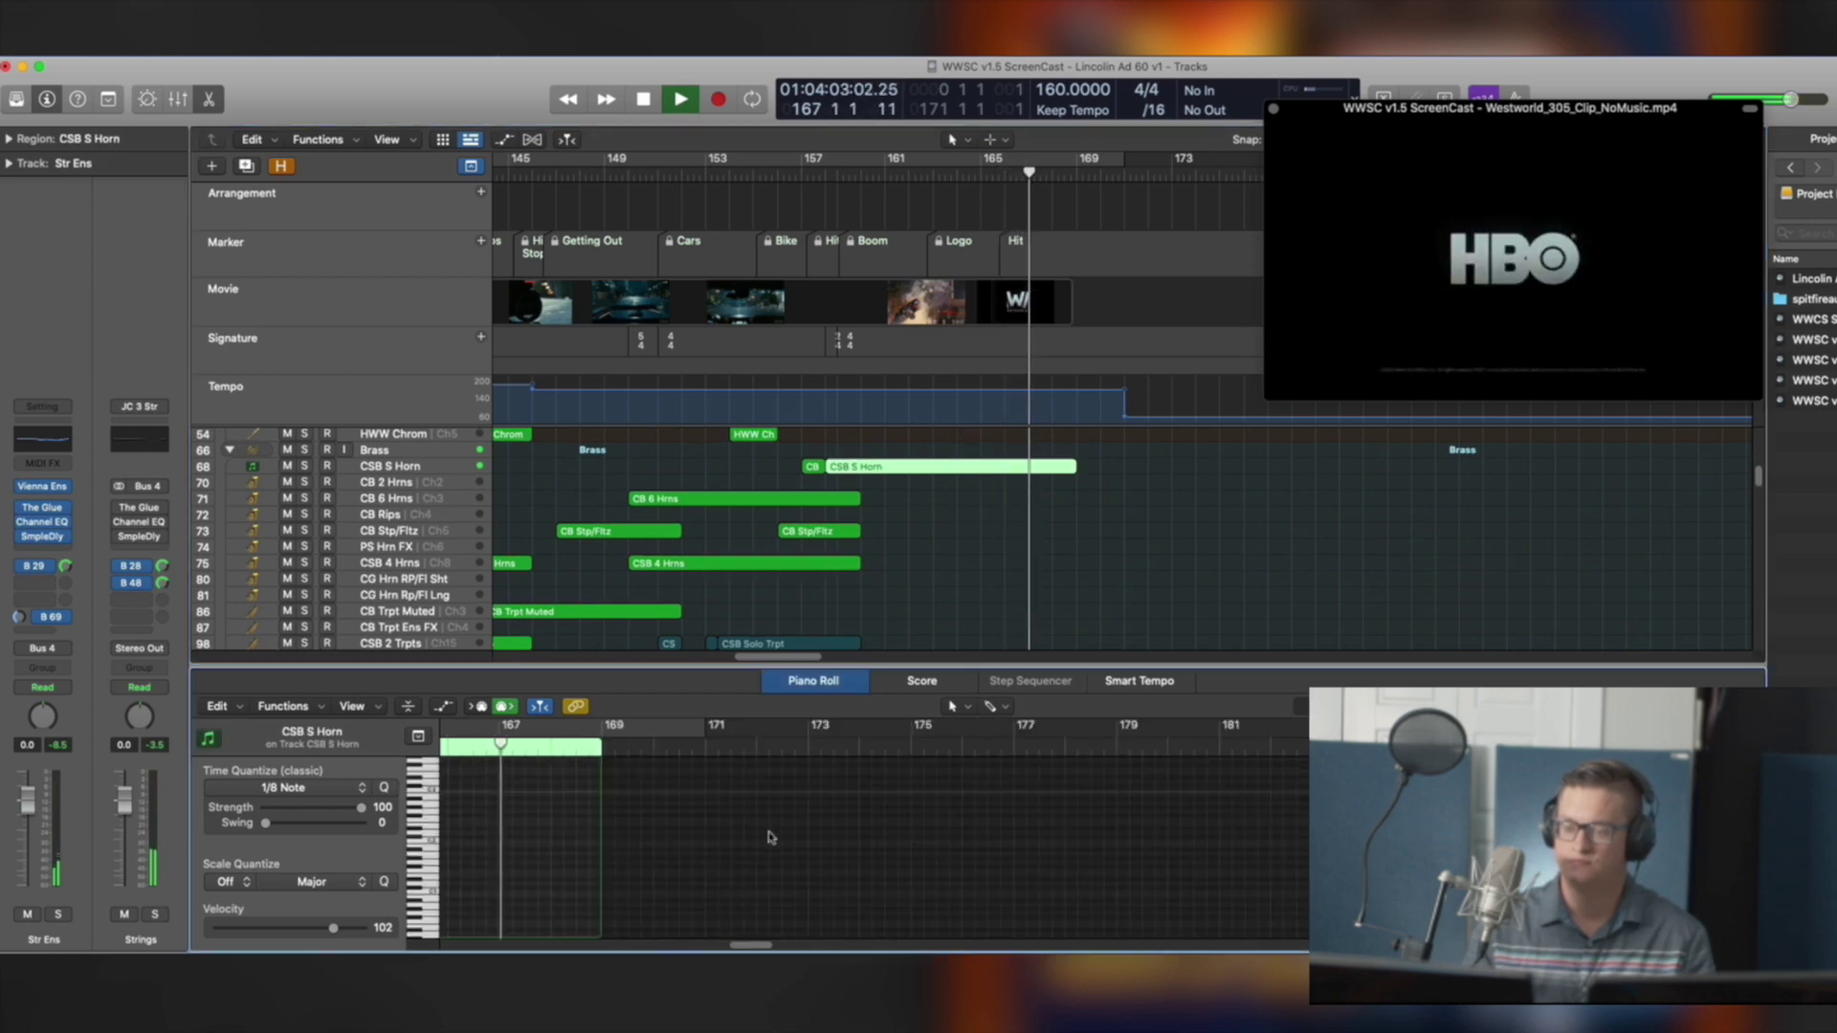
scroll(771, 836, left, 7)
scroll(786, 823, right, 3)
scroll(780, 816, up, 3)
Stop playback and select the trumpet, trombone, Trpt Runs and Hrns Run regions between bars 151 and 159 to inspect their notes together
key(space)
drag(724, 472, 825, 651)
drag(758, 549, 735, 496)
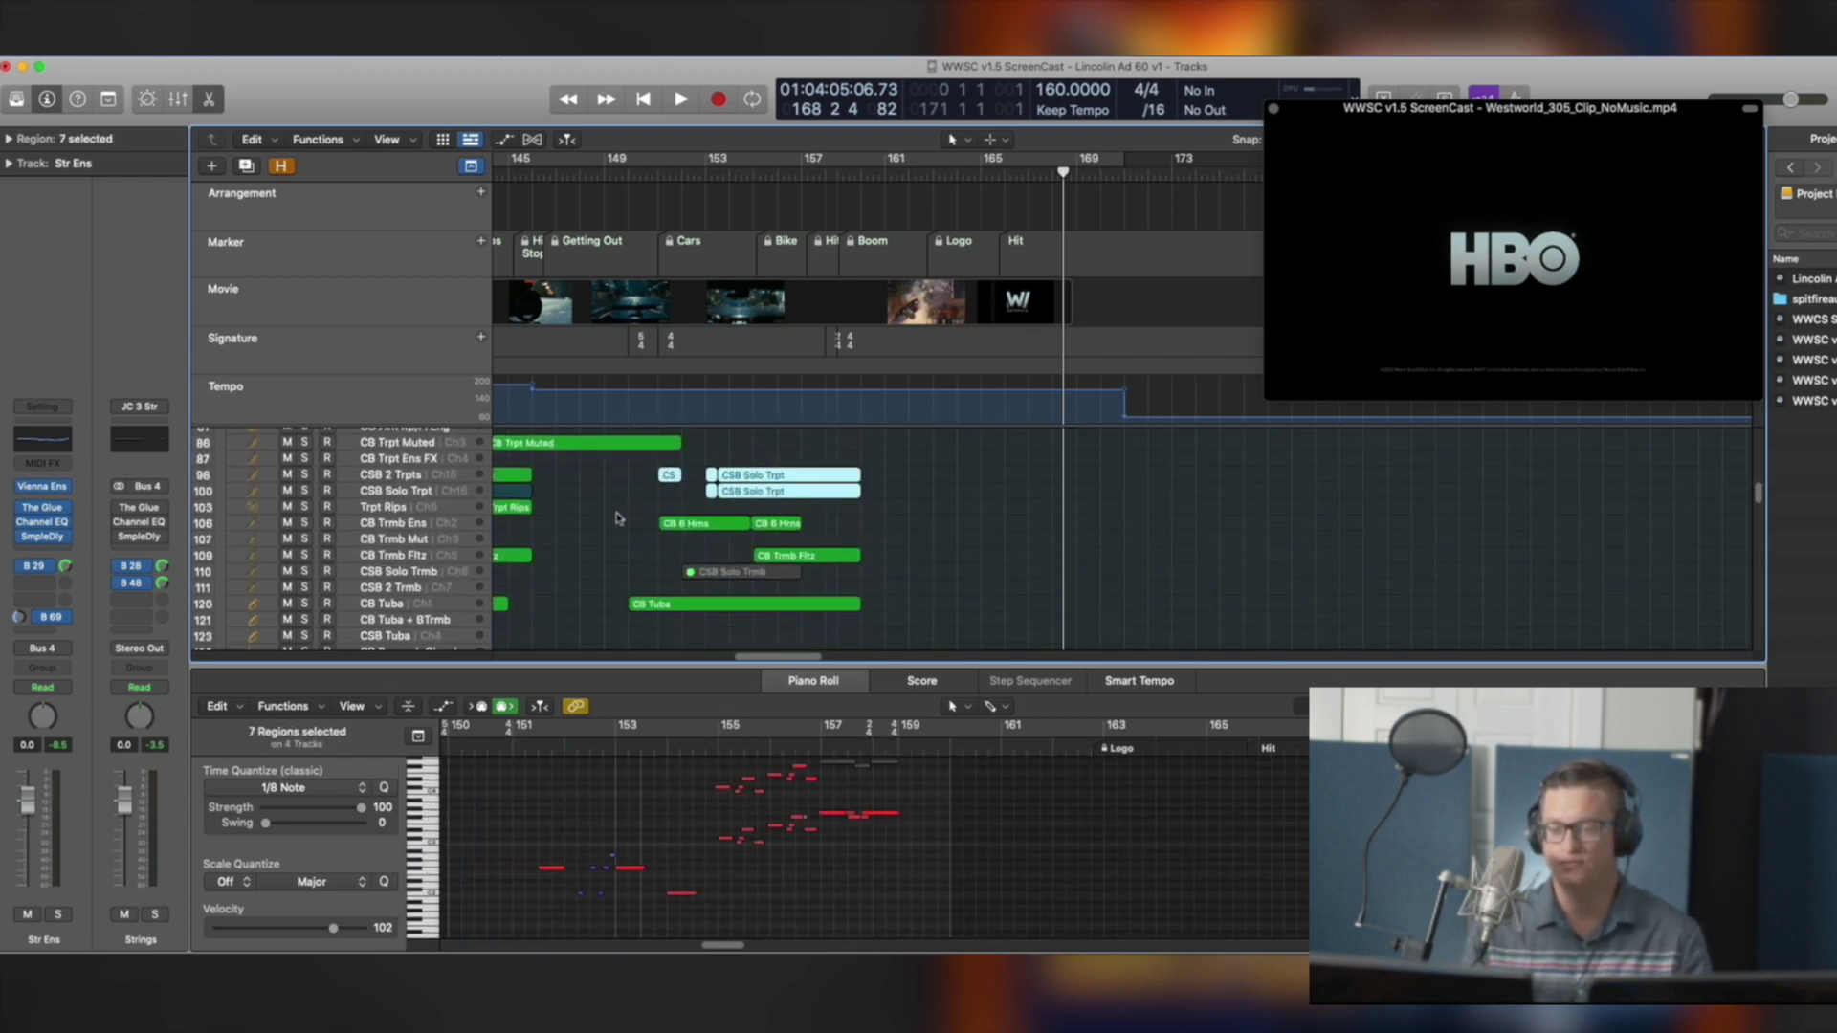
drag(842, 581, 828, 576)
drag(864, 489, 719, 730)
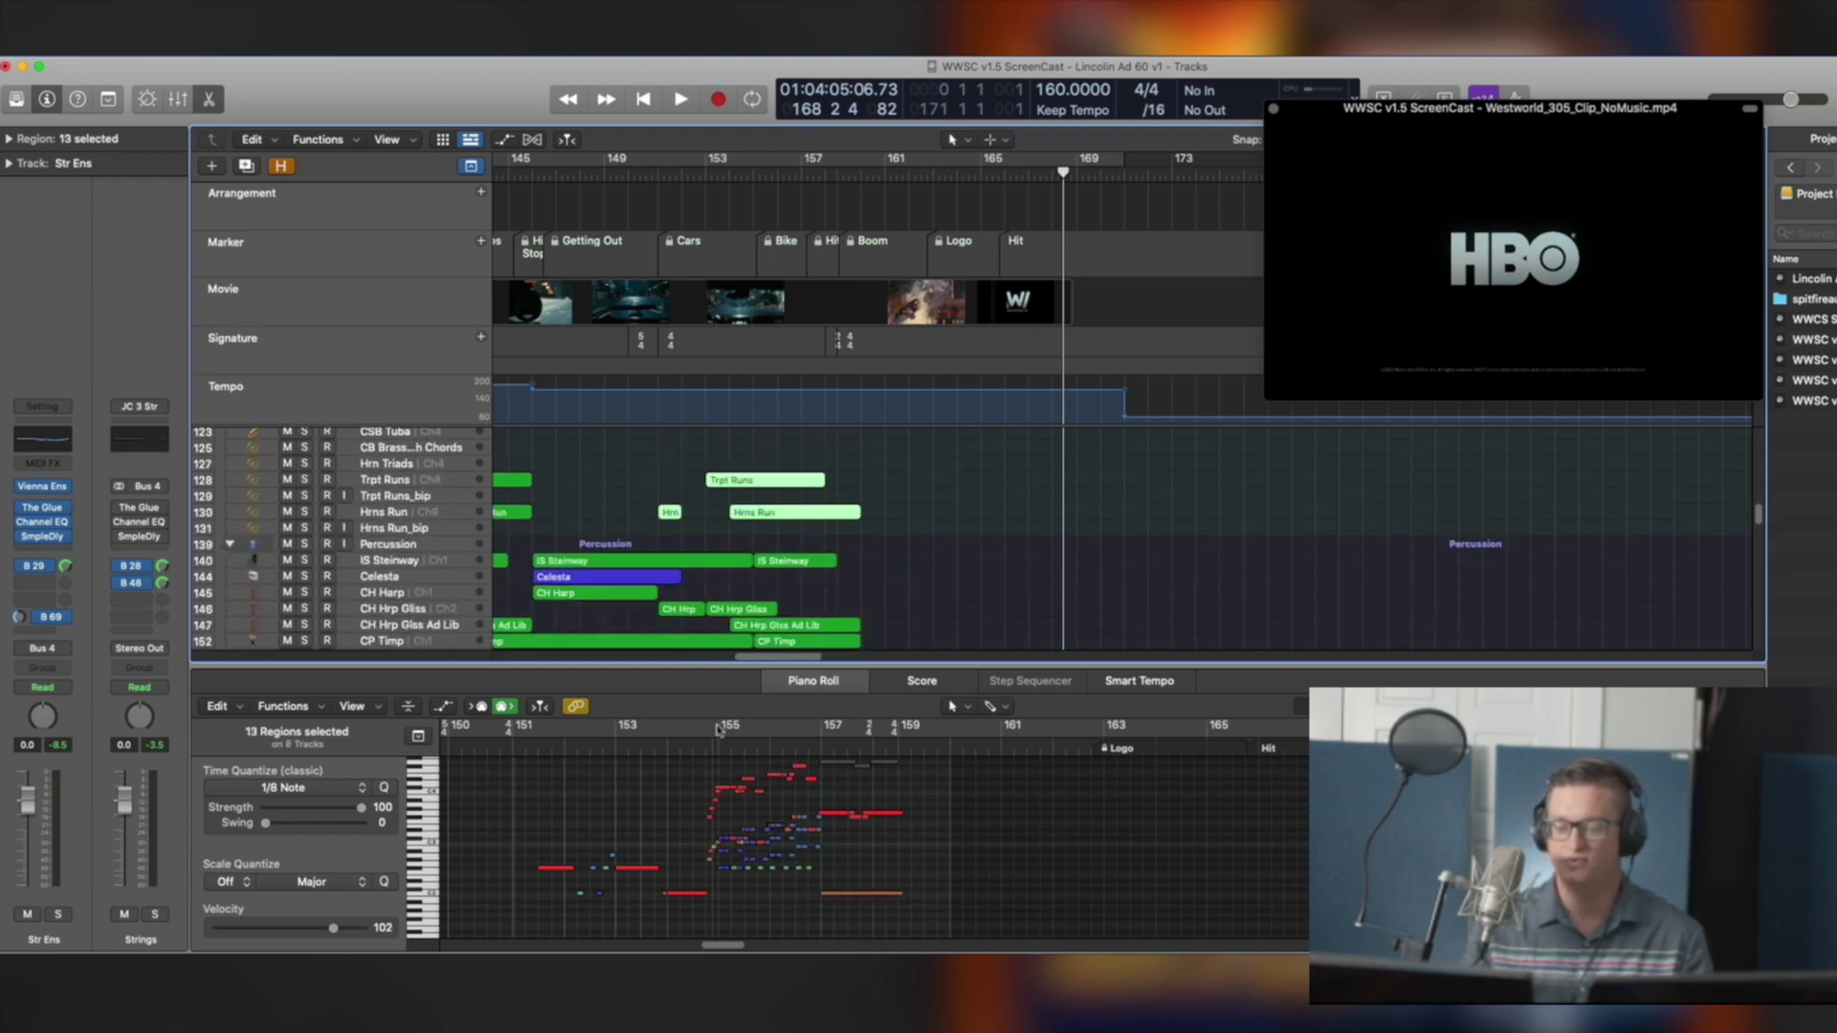
scroll(509, 777, up, 3)
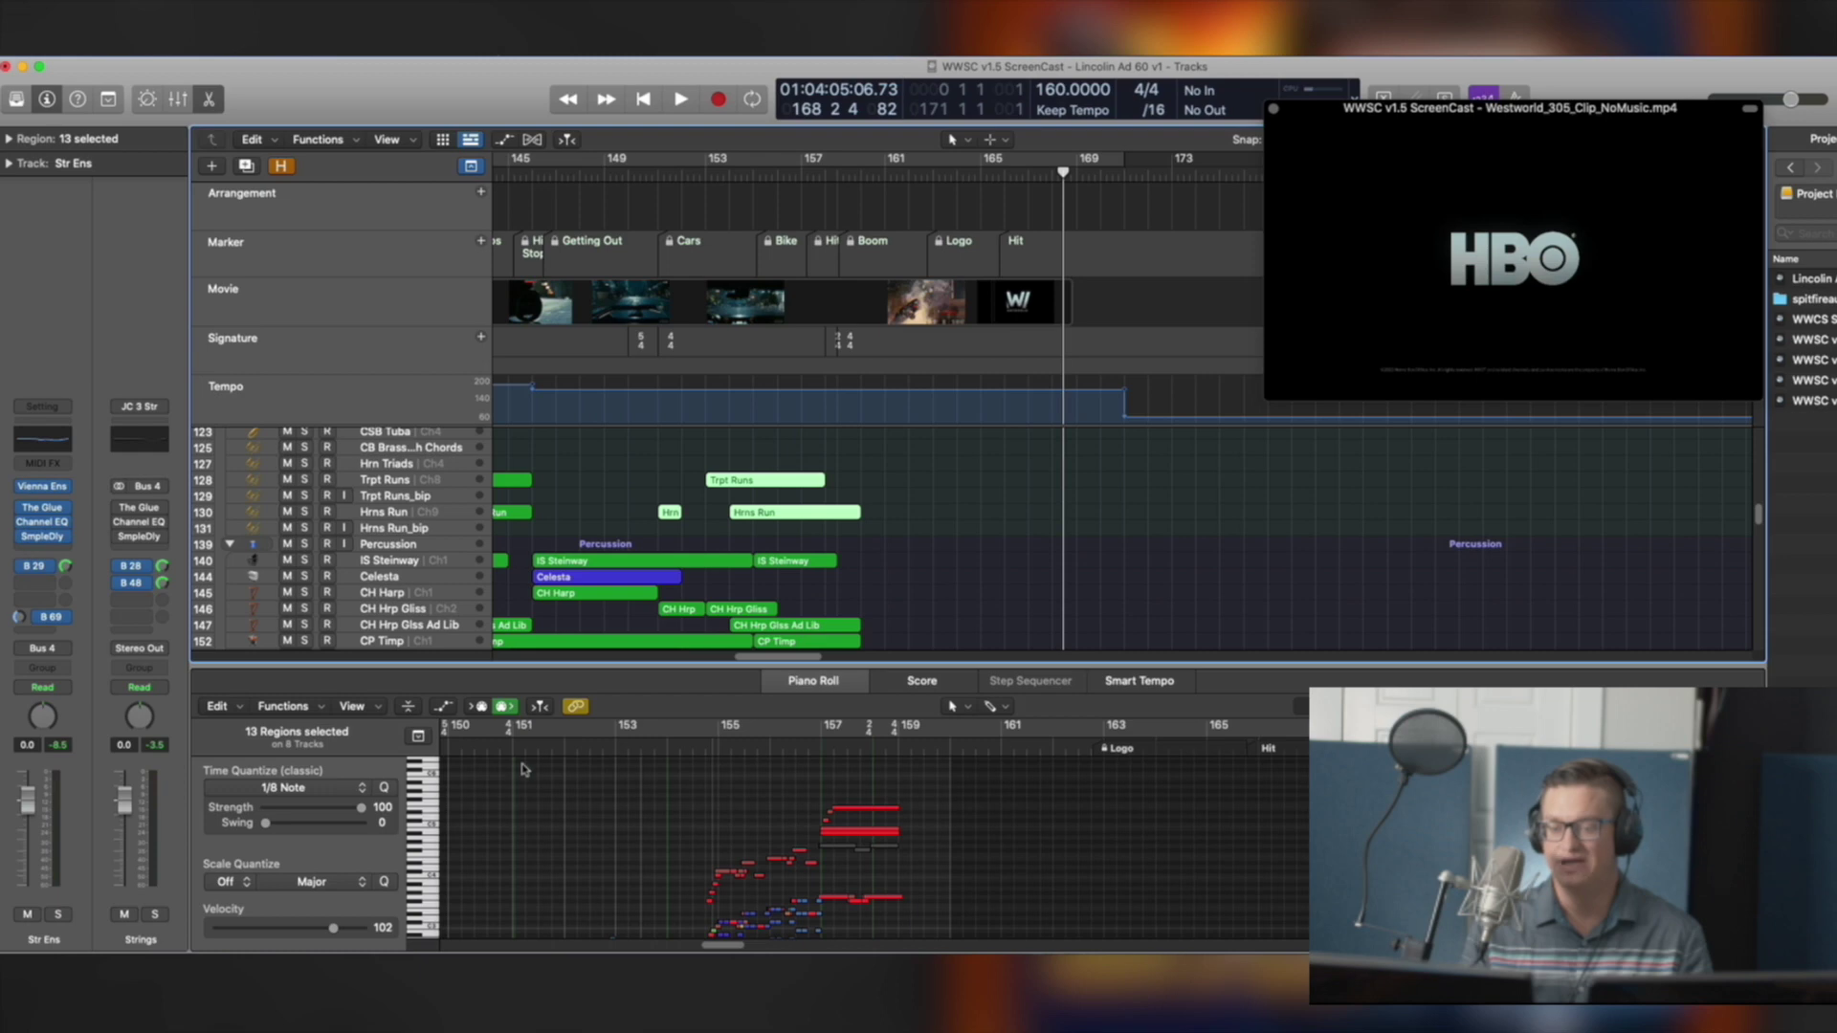
scroll(511, 777, down, 1)
Audition the opening of the Cars section from bar 151
click(513, 744)
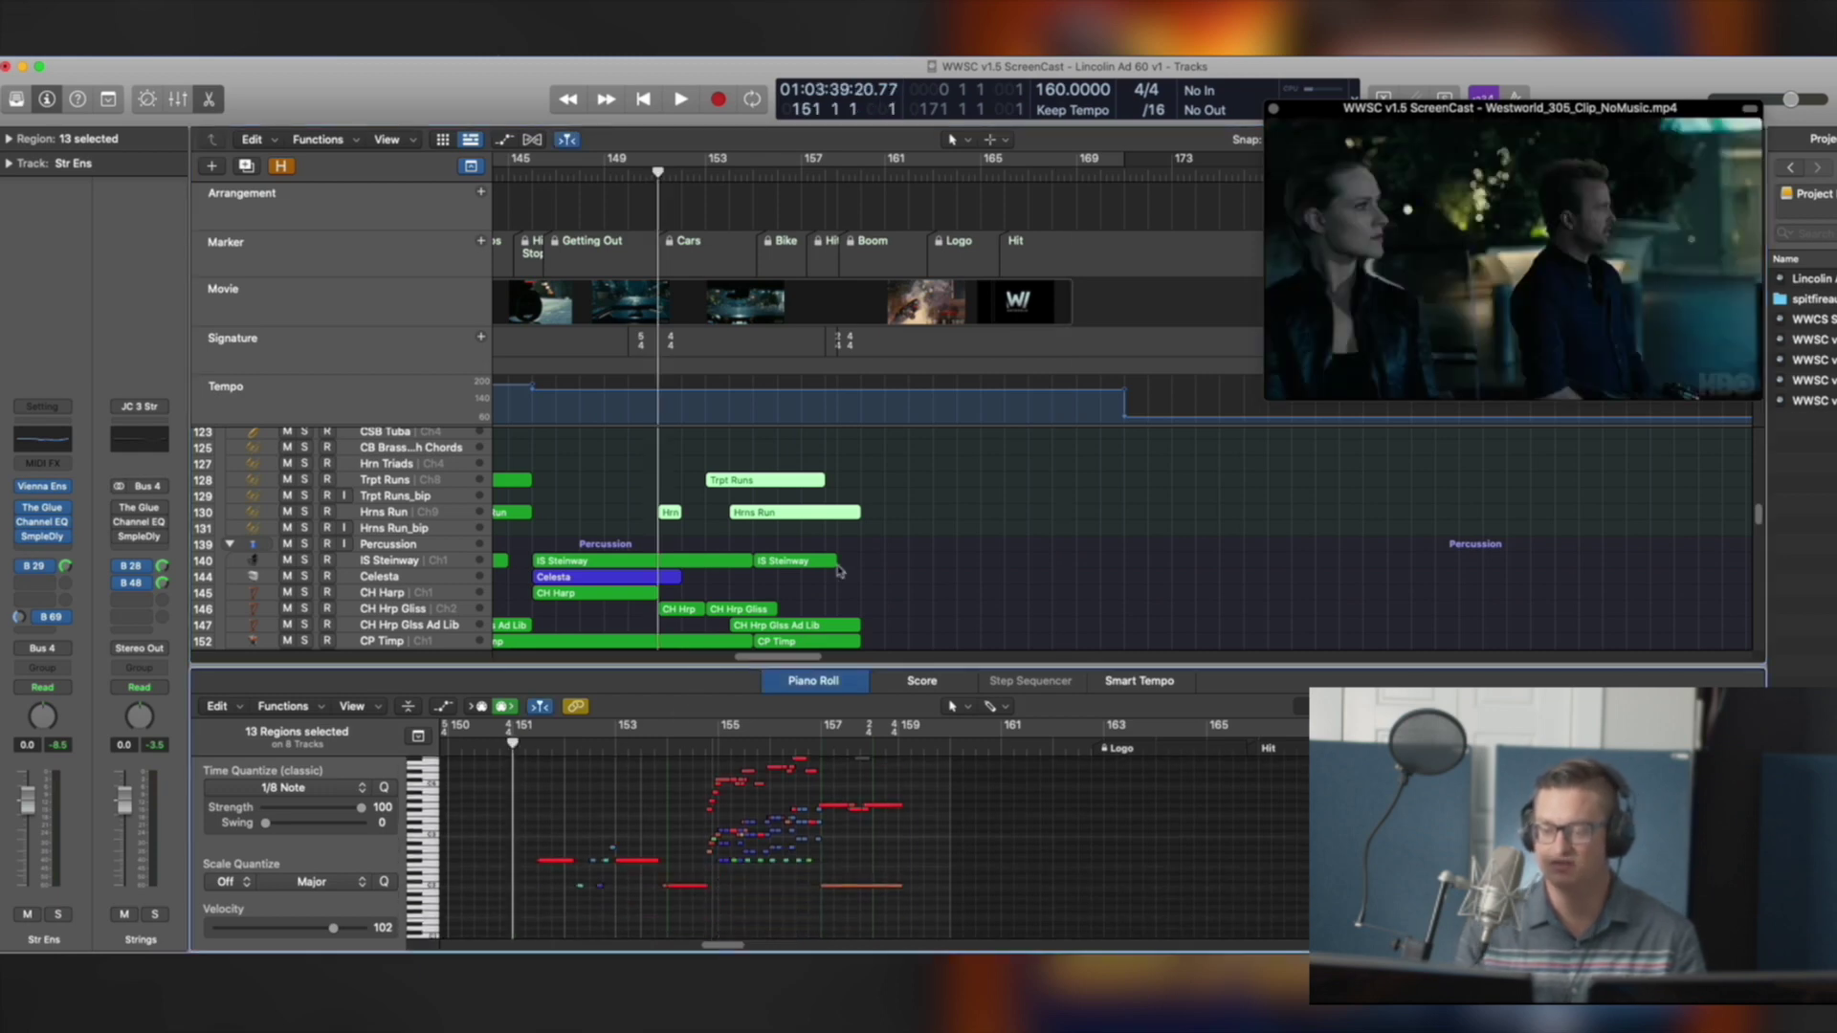
key(space)
key(space)
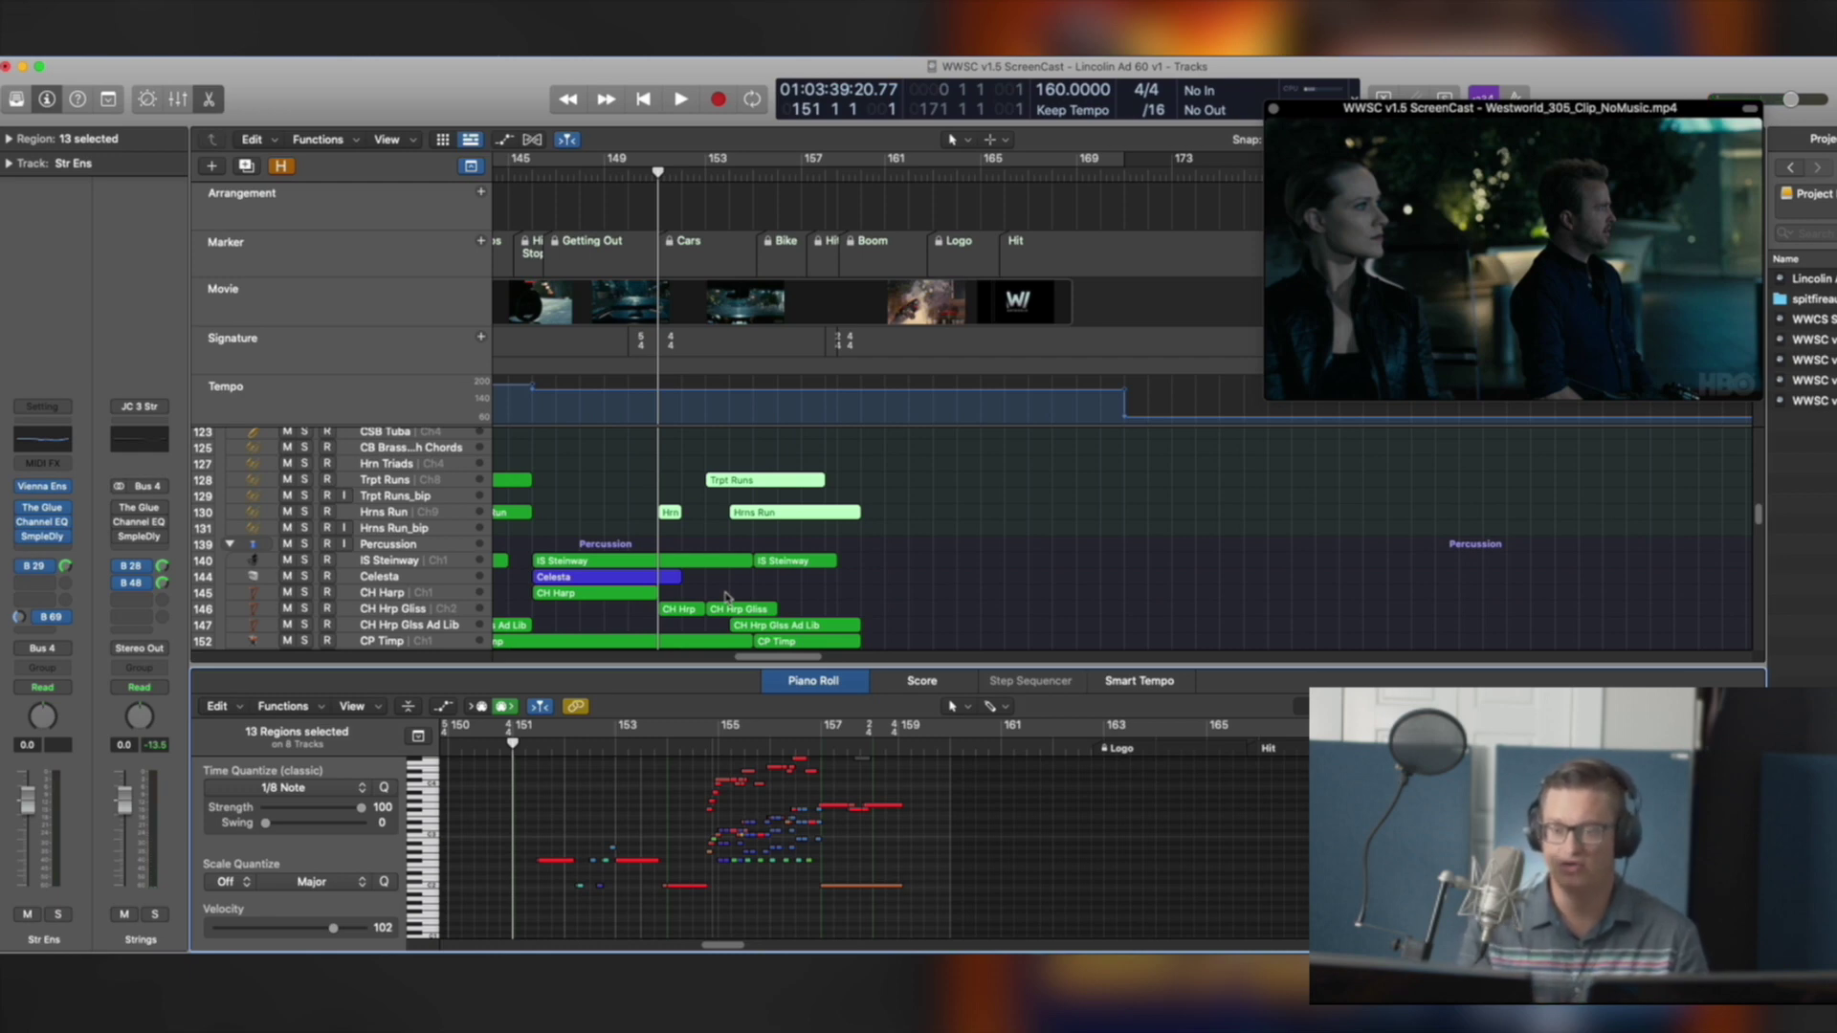
key(space)
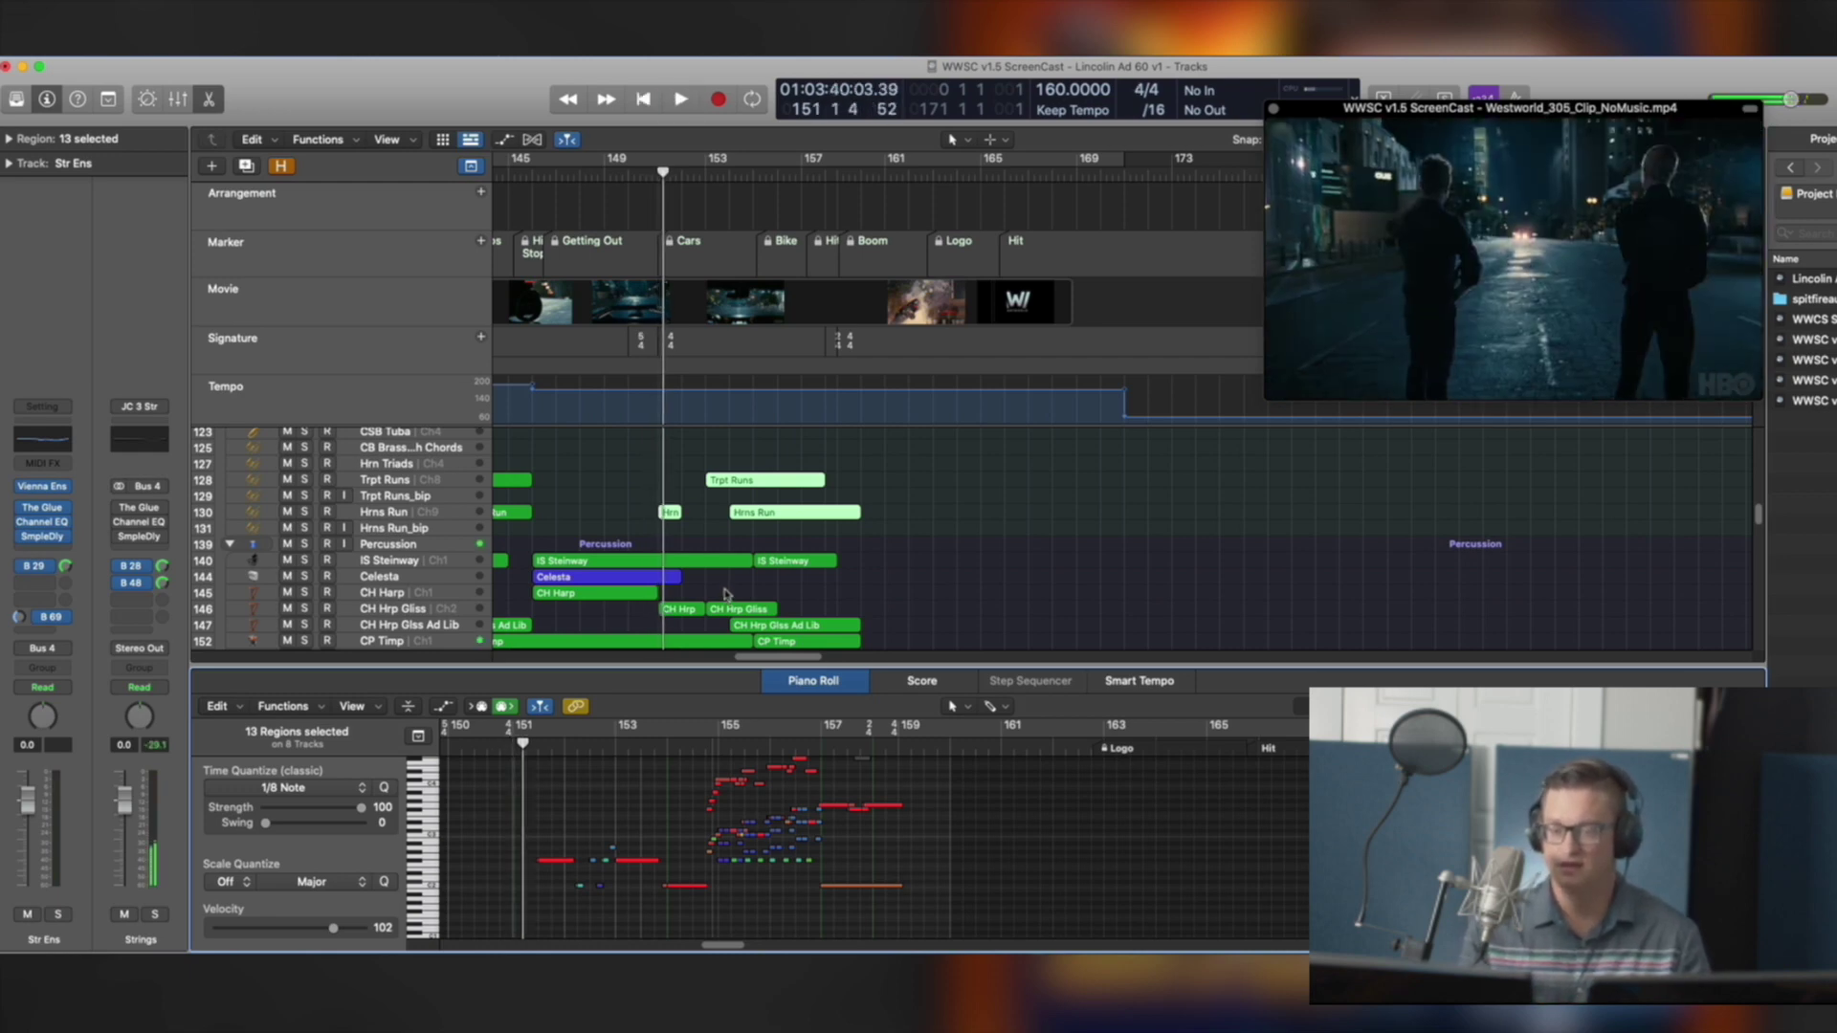
Select the IS Steinway, CB Tuba and CB 6 Hrns regions under the Cars marker together and inspect the horn region up close
click(683, 561)
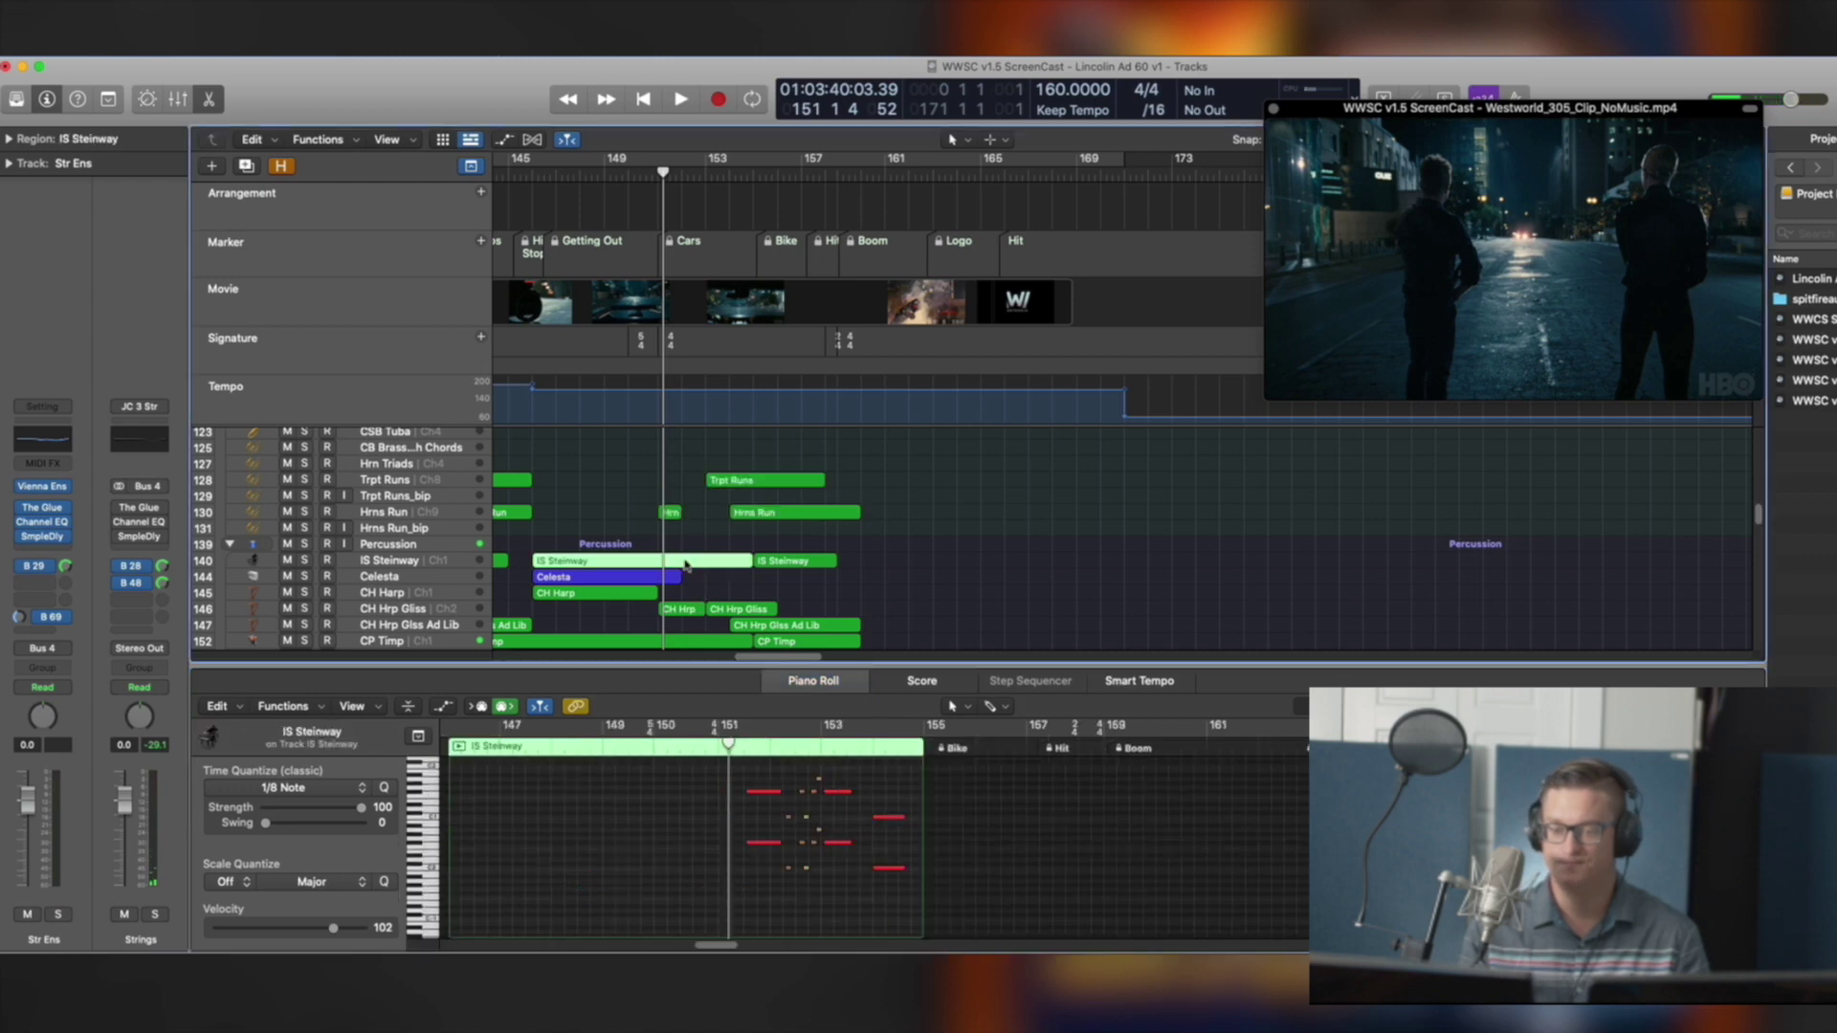
scroll(694, 539, up, 4)
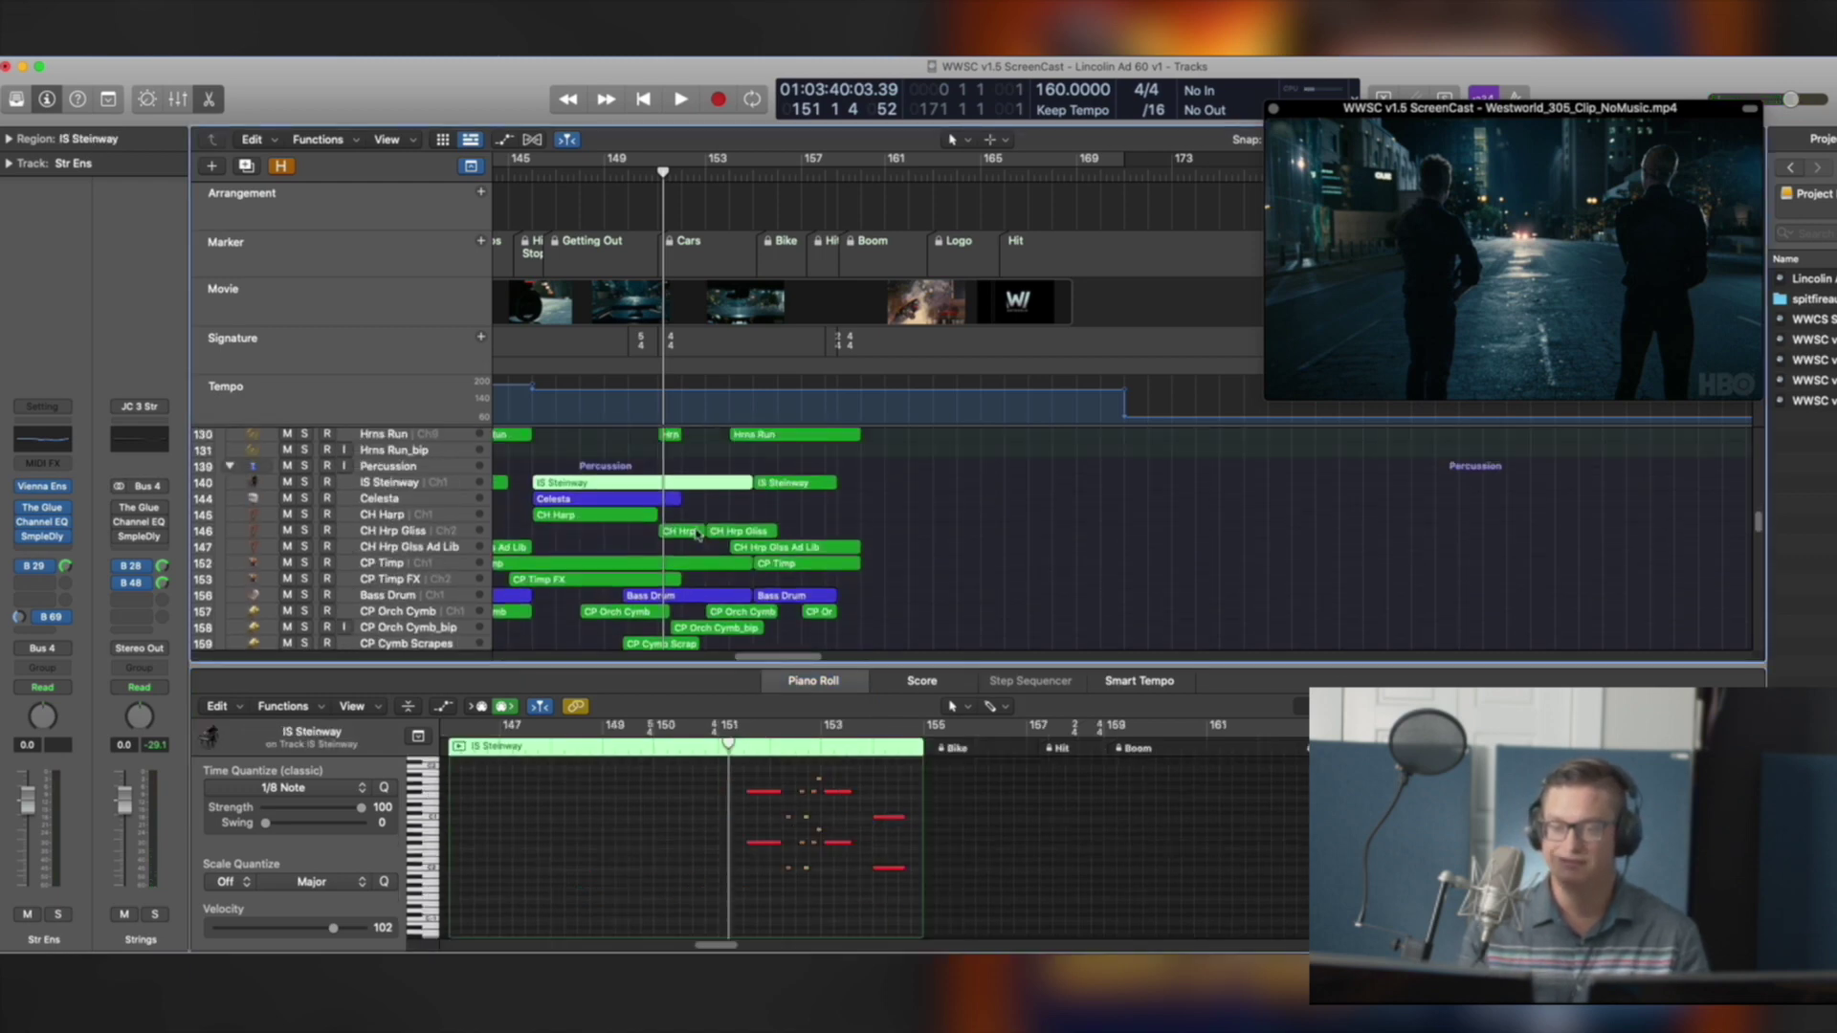
scroll(675, 569, up, 5)
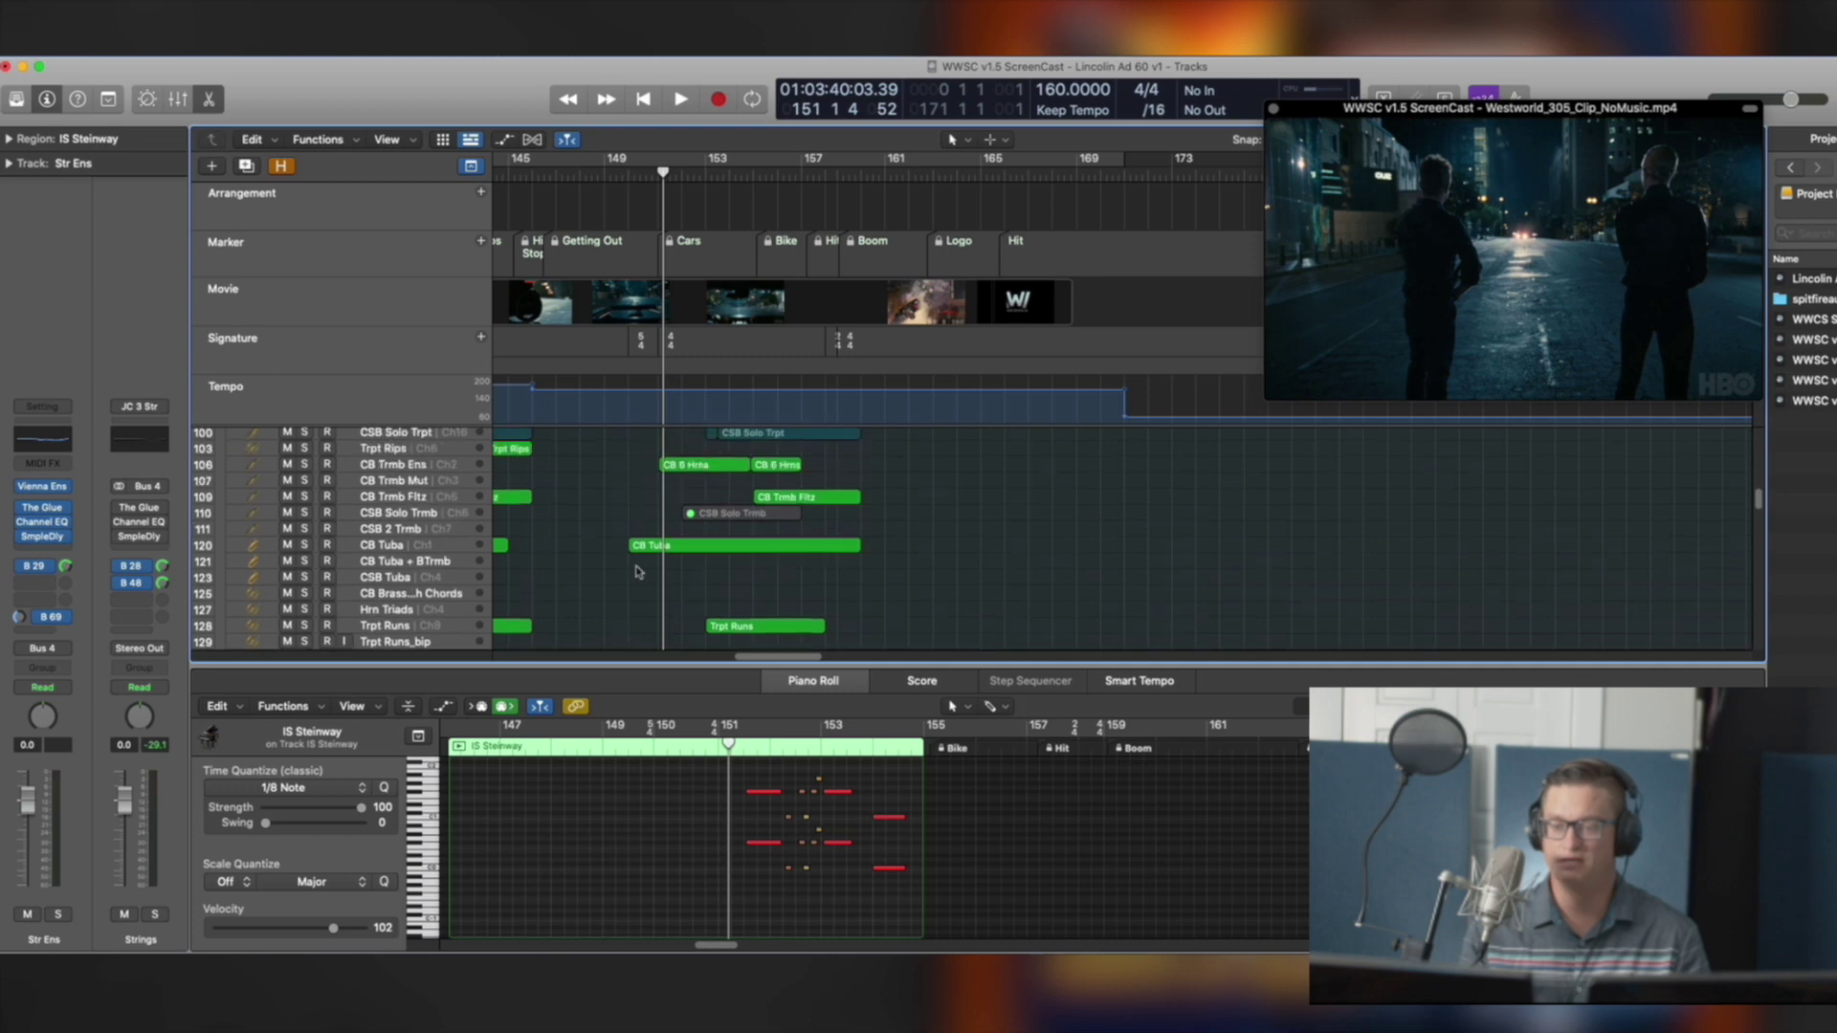
shift+click(686, 543)
scroll(689, 550, up, 10)
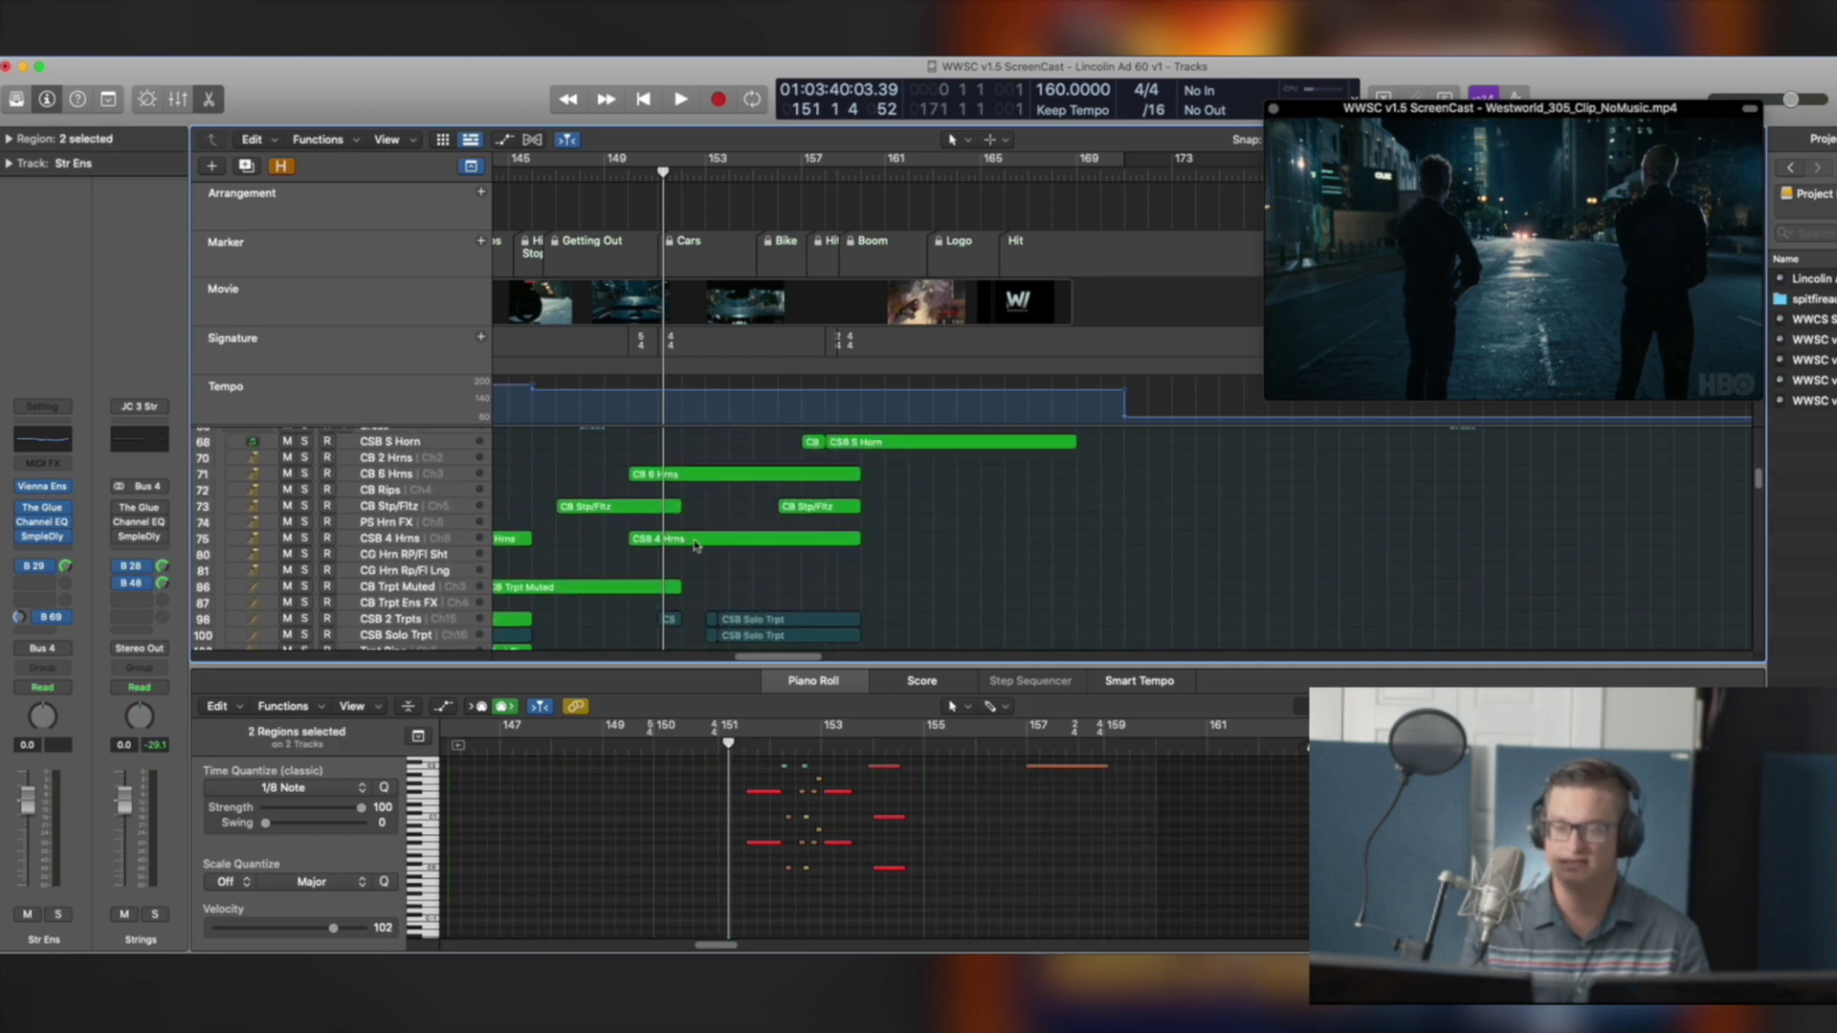
shift+click(691, 477)
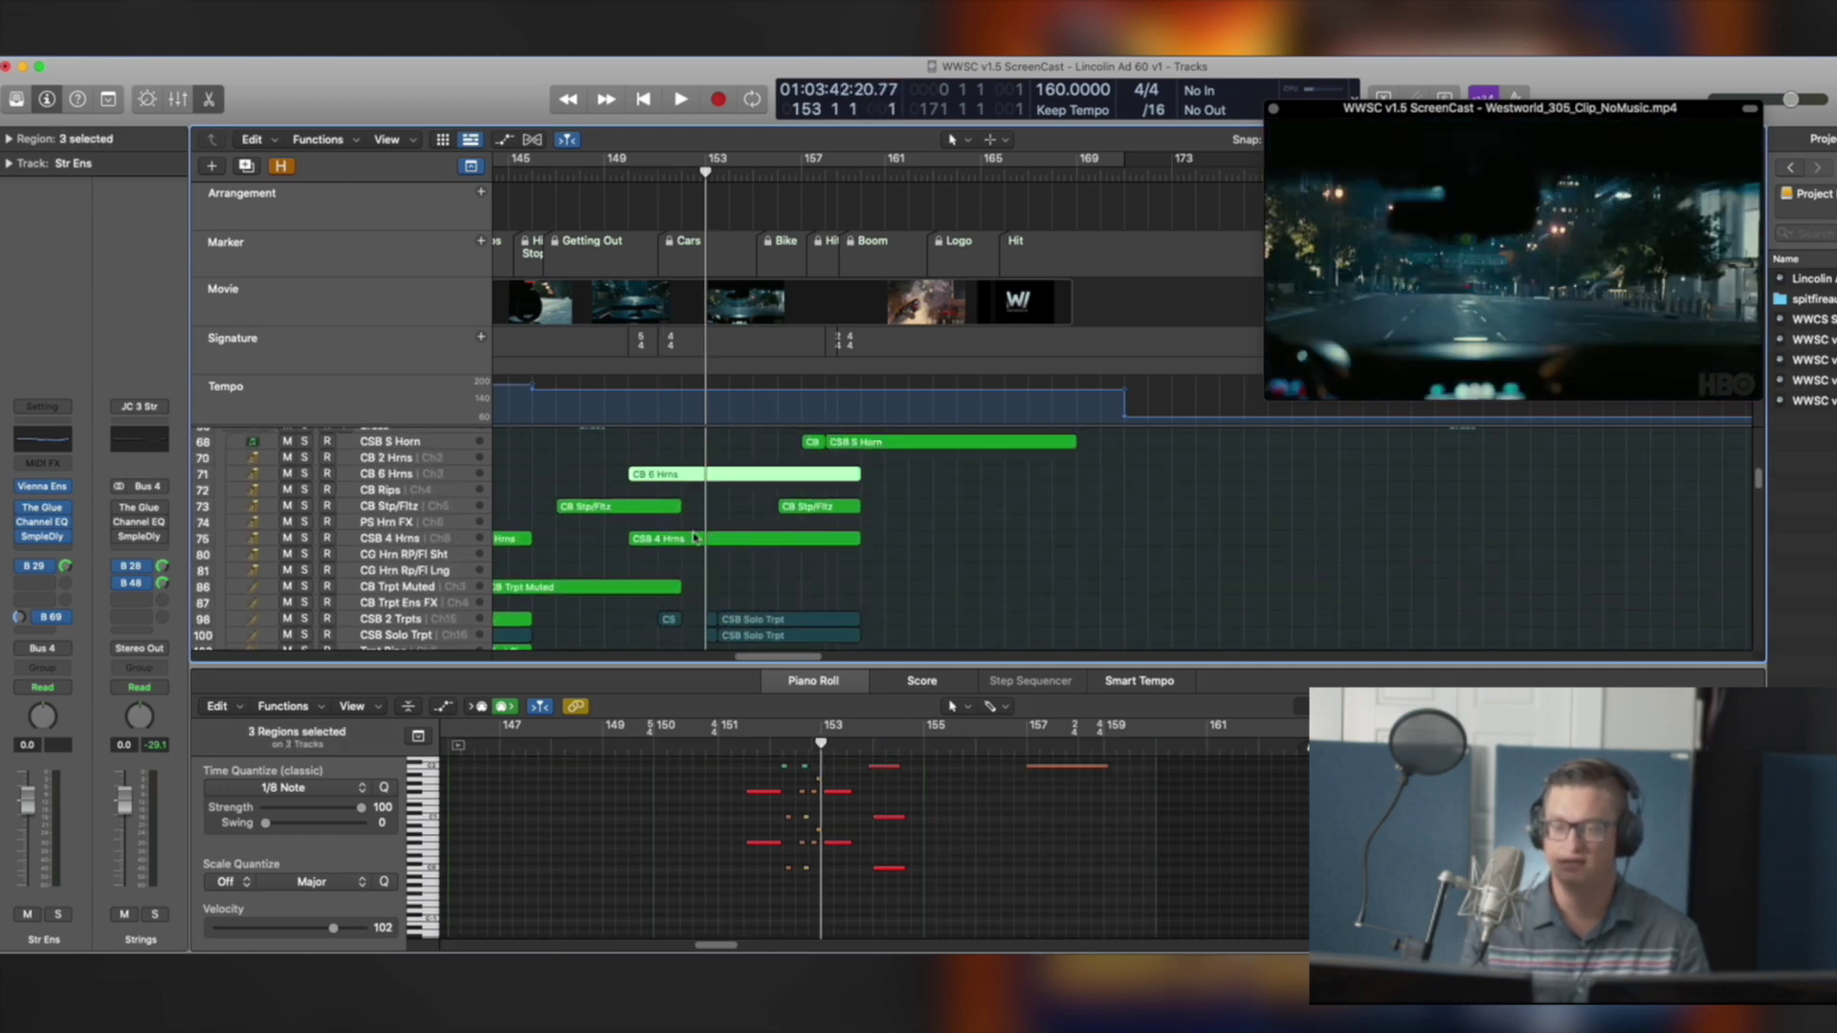
key(z)
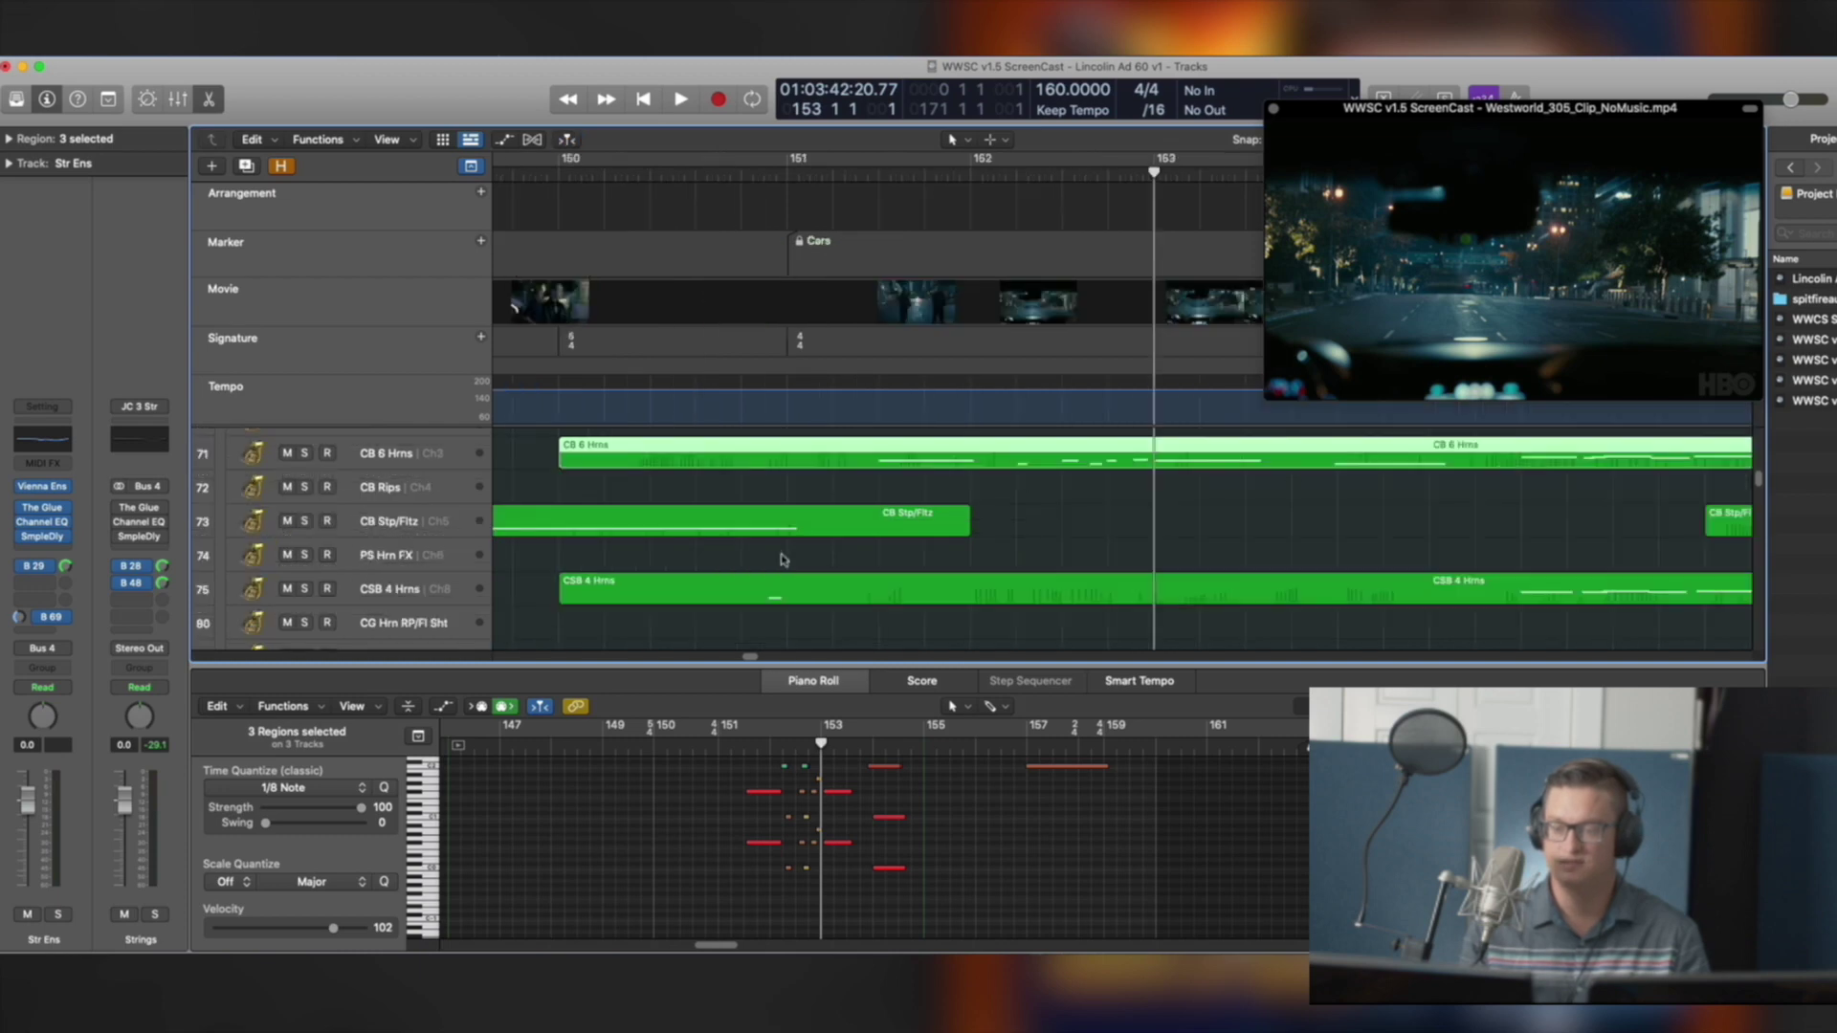
key(z)
Add more brass regions plus the CS Celli Art and CS Bass Art regions to the selection, with the selection soloed
scroll(704, 554, up, 15)
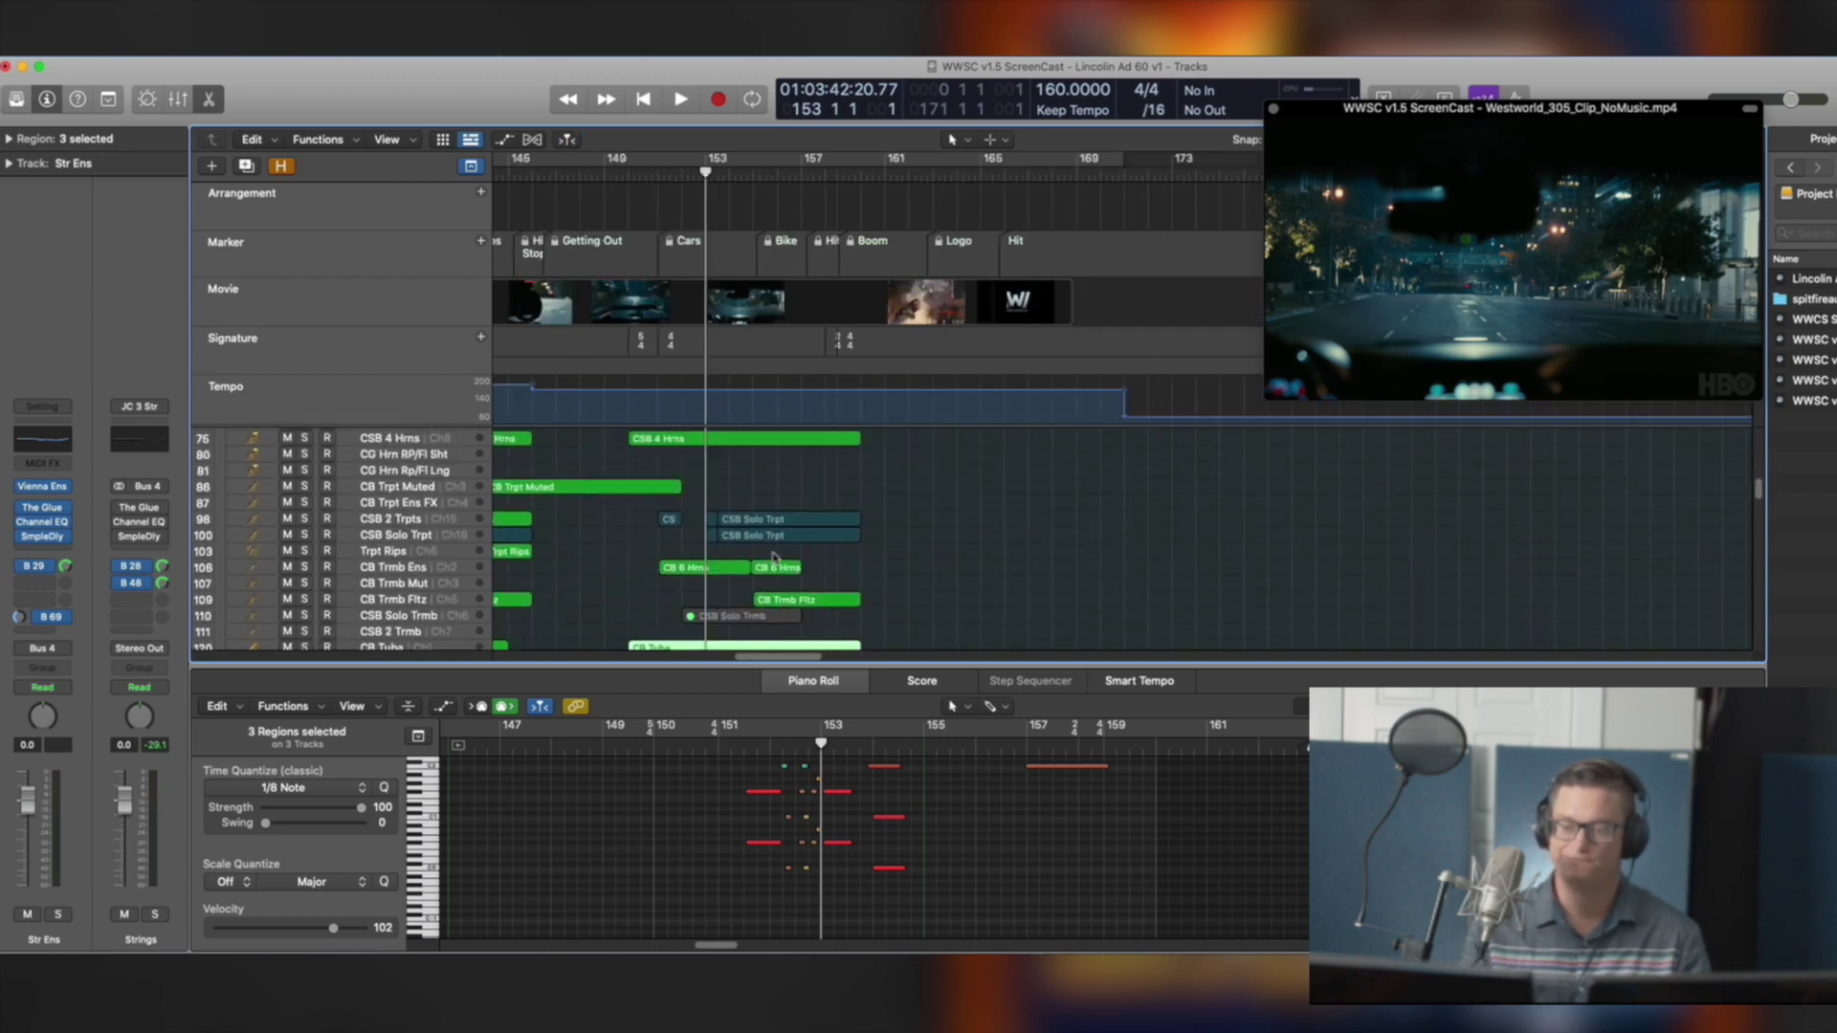
scroll(704, 553, up, 3)
drag(631, 448, 838, 630)
scroll(838, 631, down, 20)
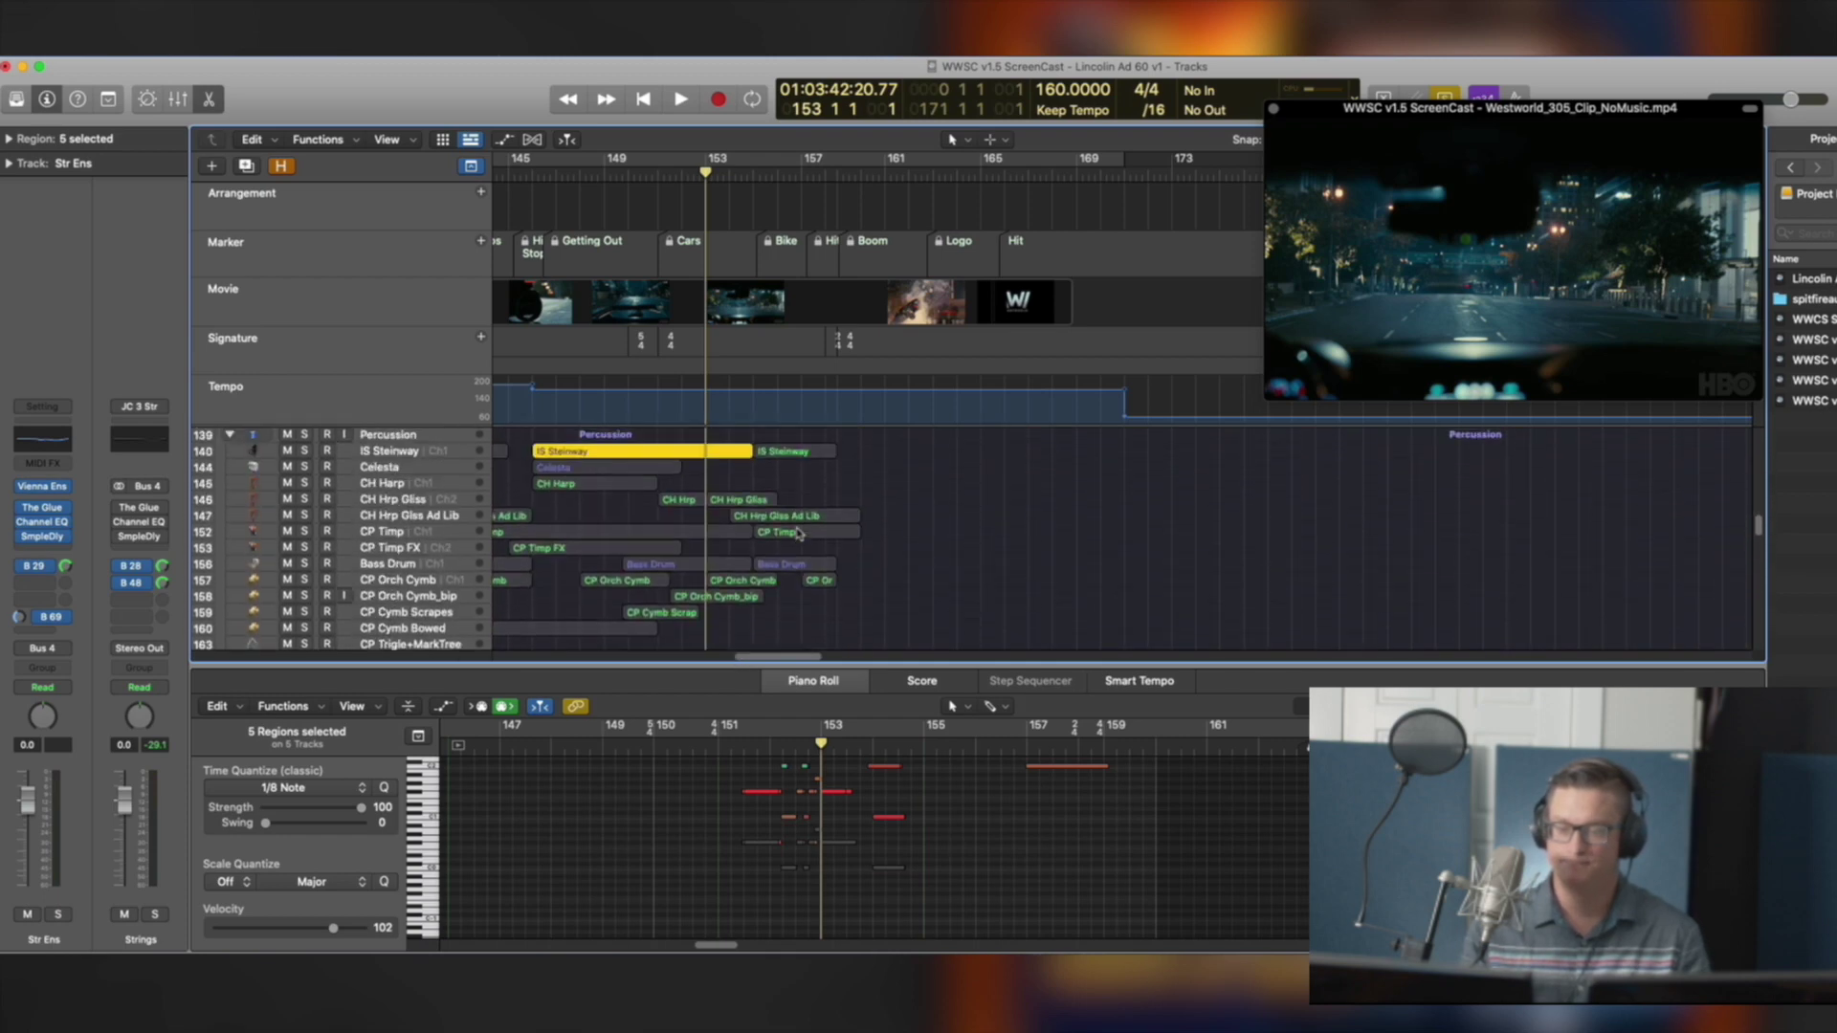
scroll(797, 532, down, 15)
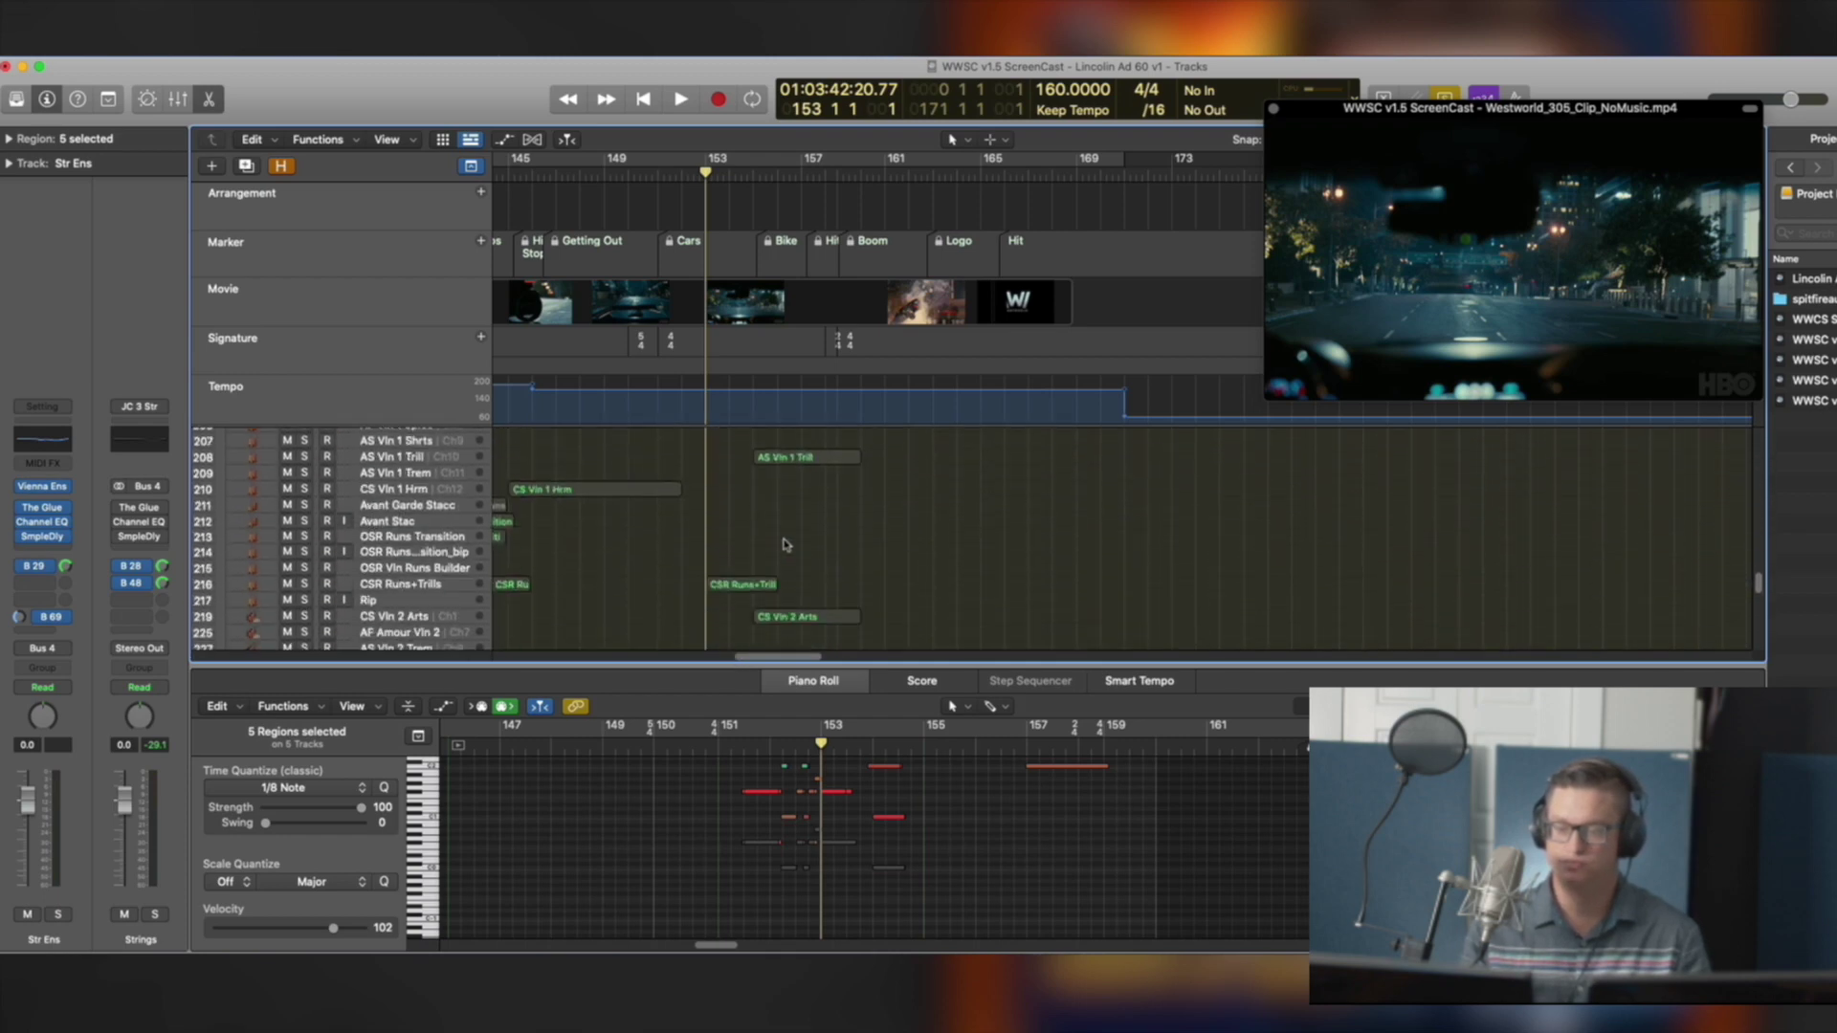
scroll(783, 540, down, 2)
shift+click(643, 545)
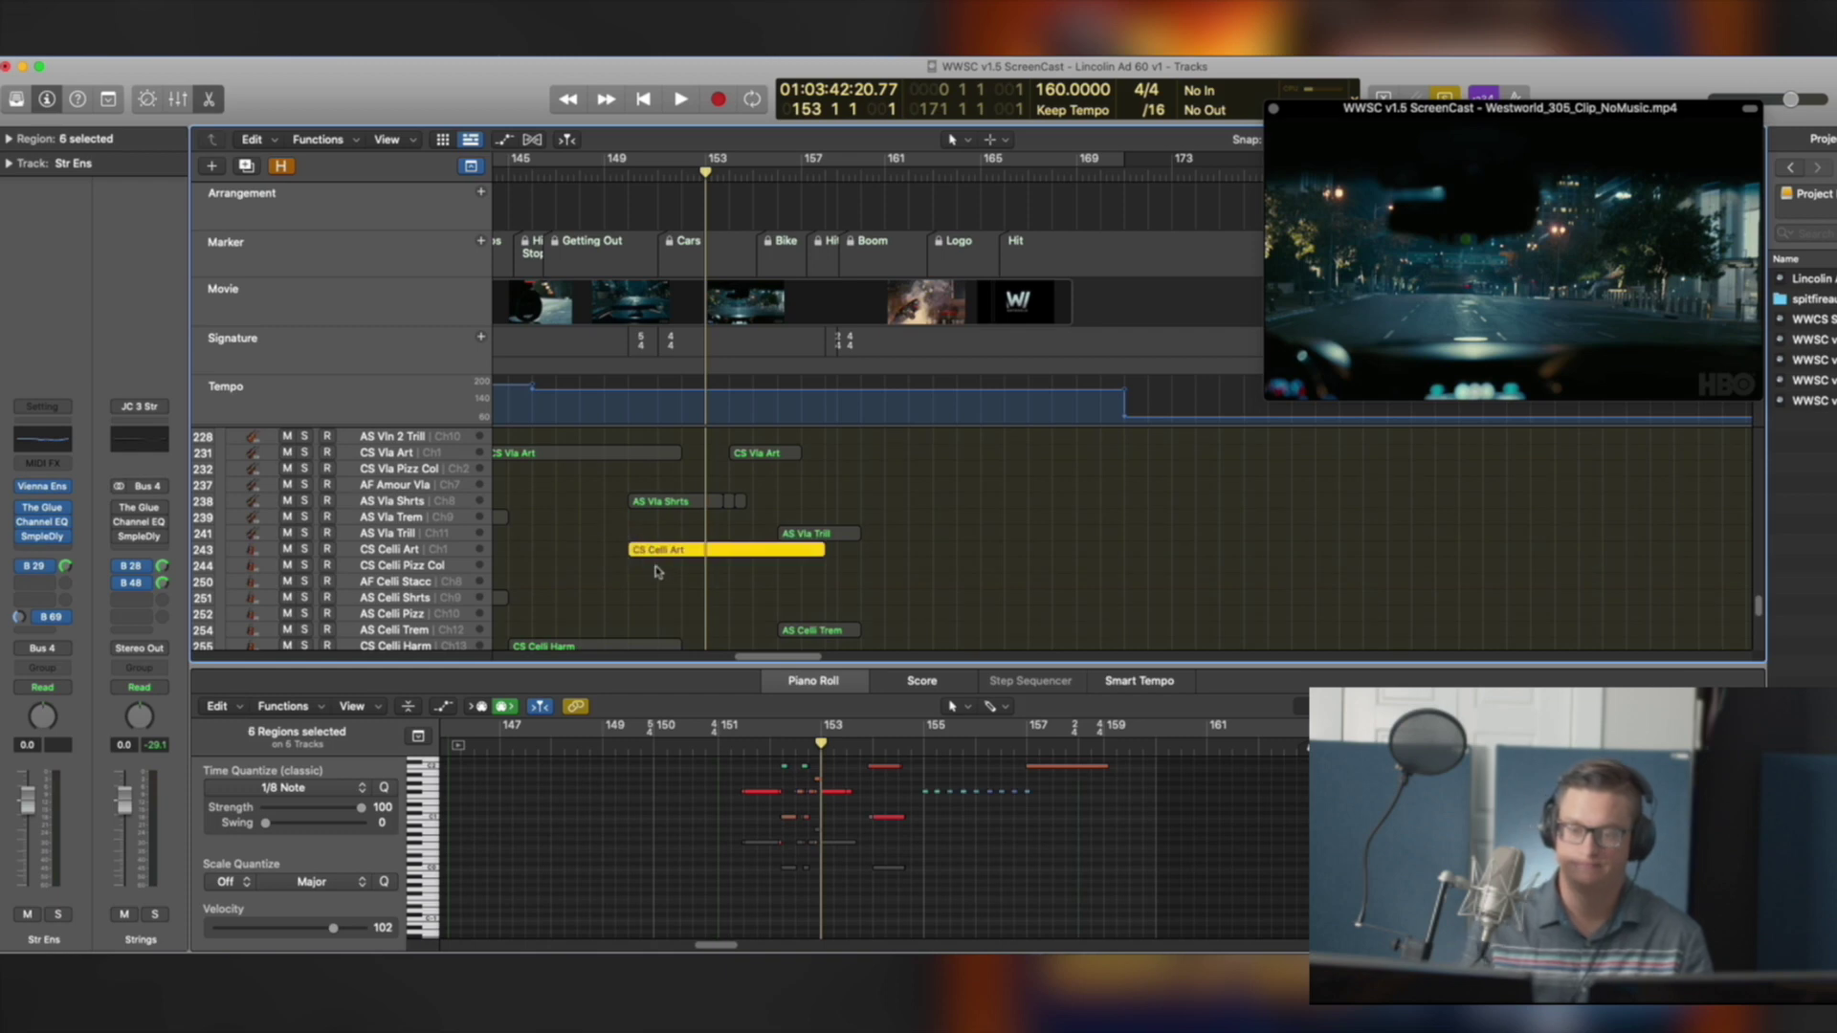
scroll(687, 553, down, 2)
shift+click(670, 611)
Audition the soloed brass, cello and bass selection from bar 151 up to the Bike marker, and turn solo off
key(space)
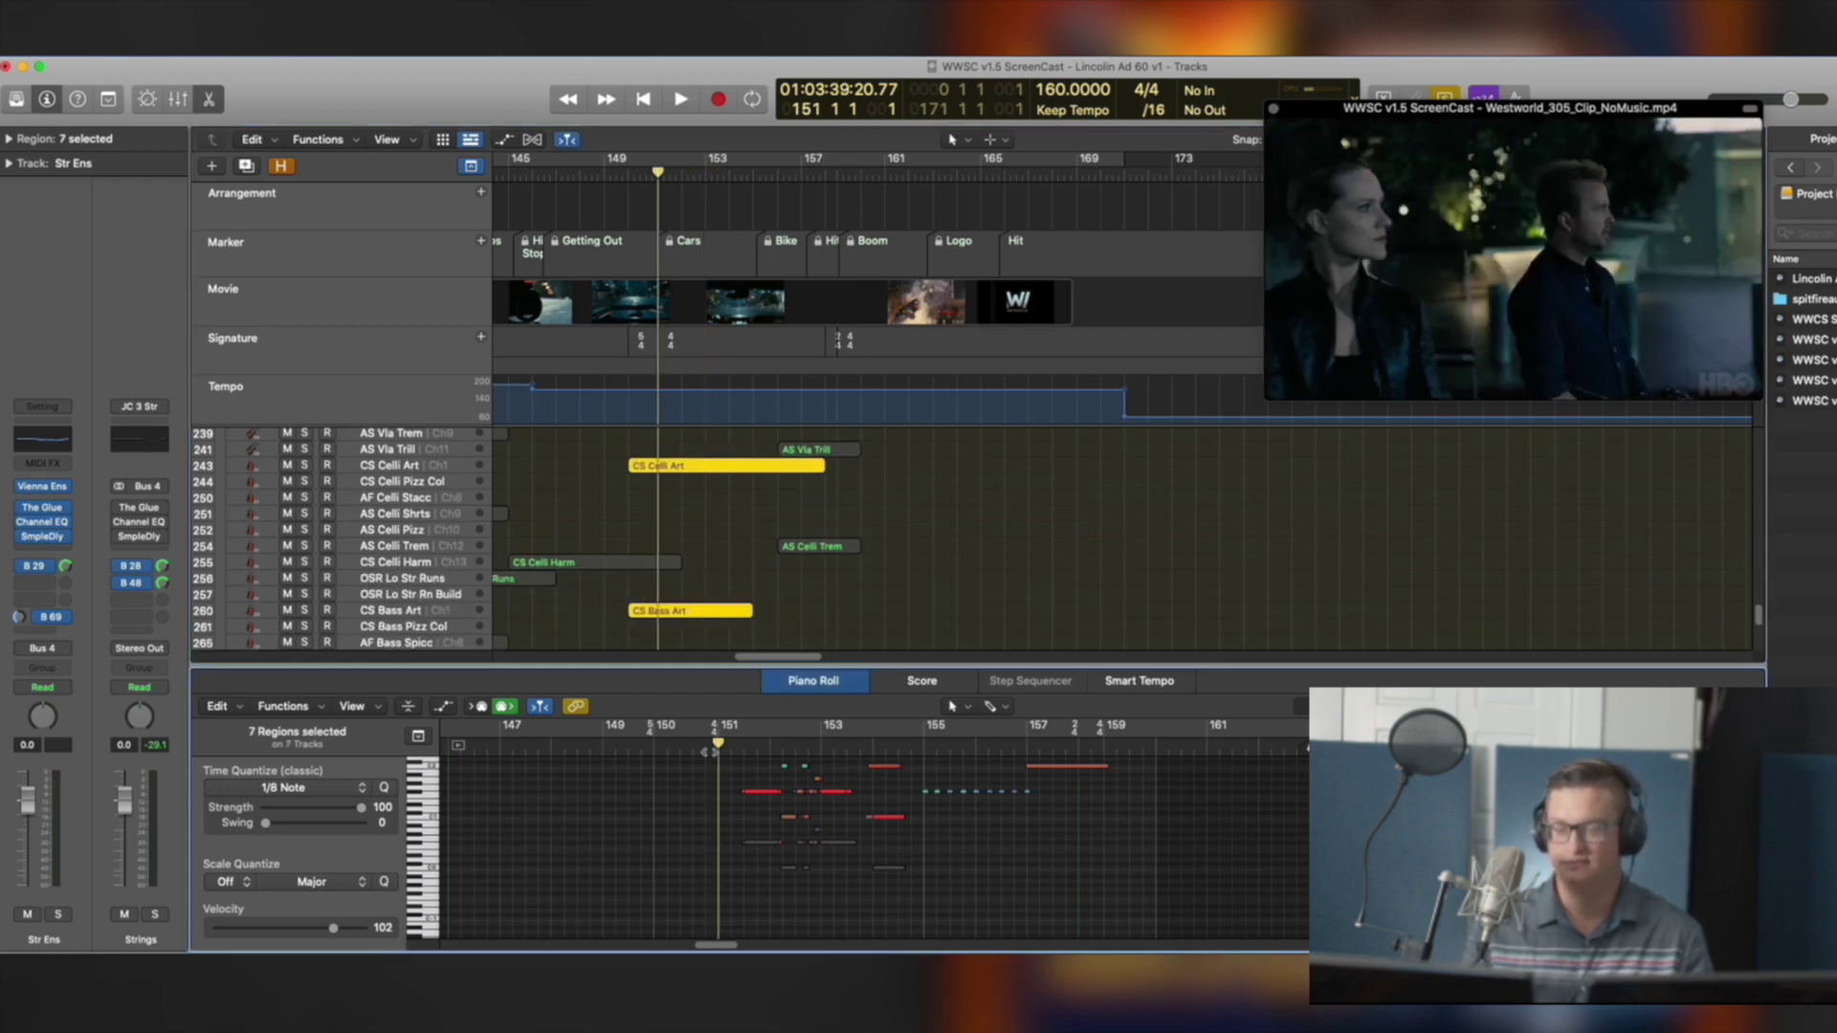
scroll(832, 603, down, 5)
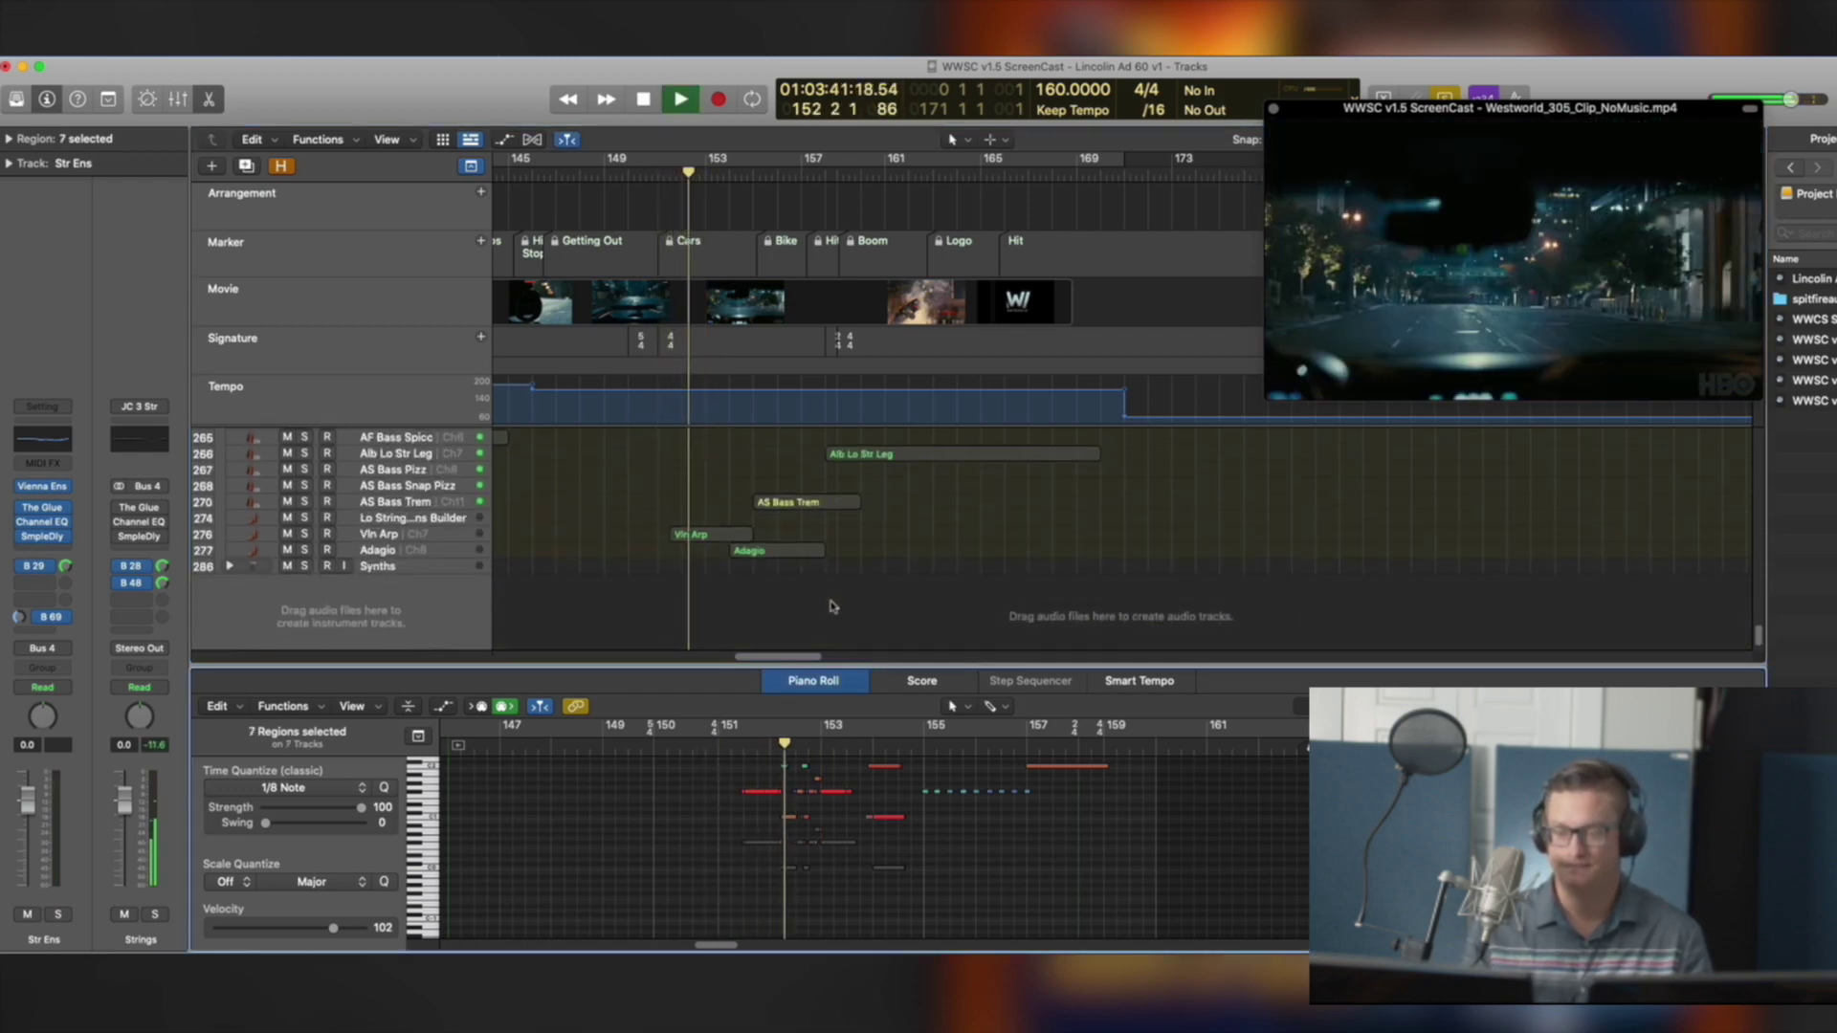
scroll(840, 536, up, 3)
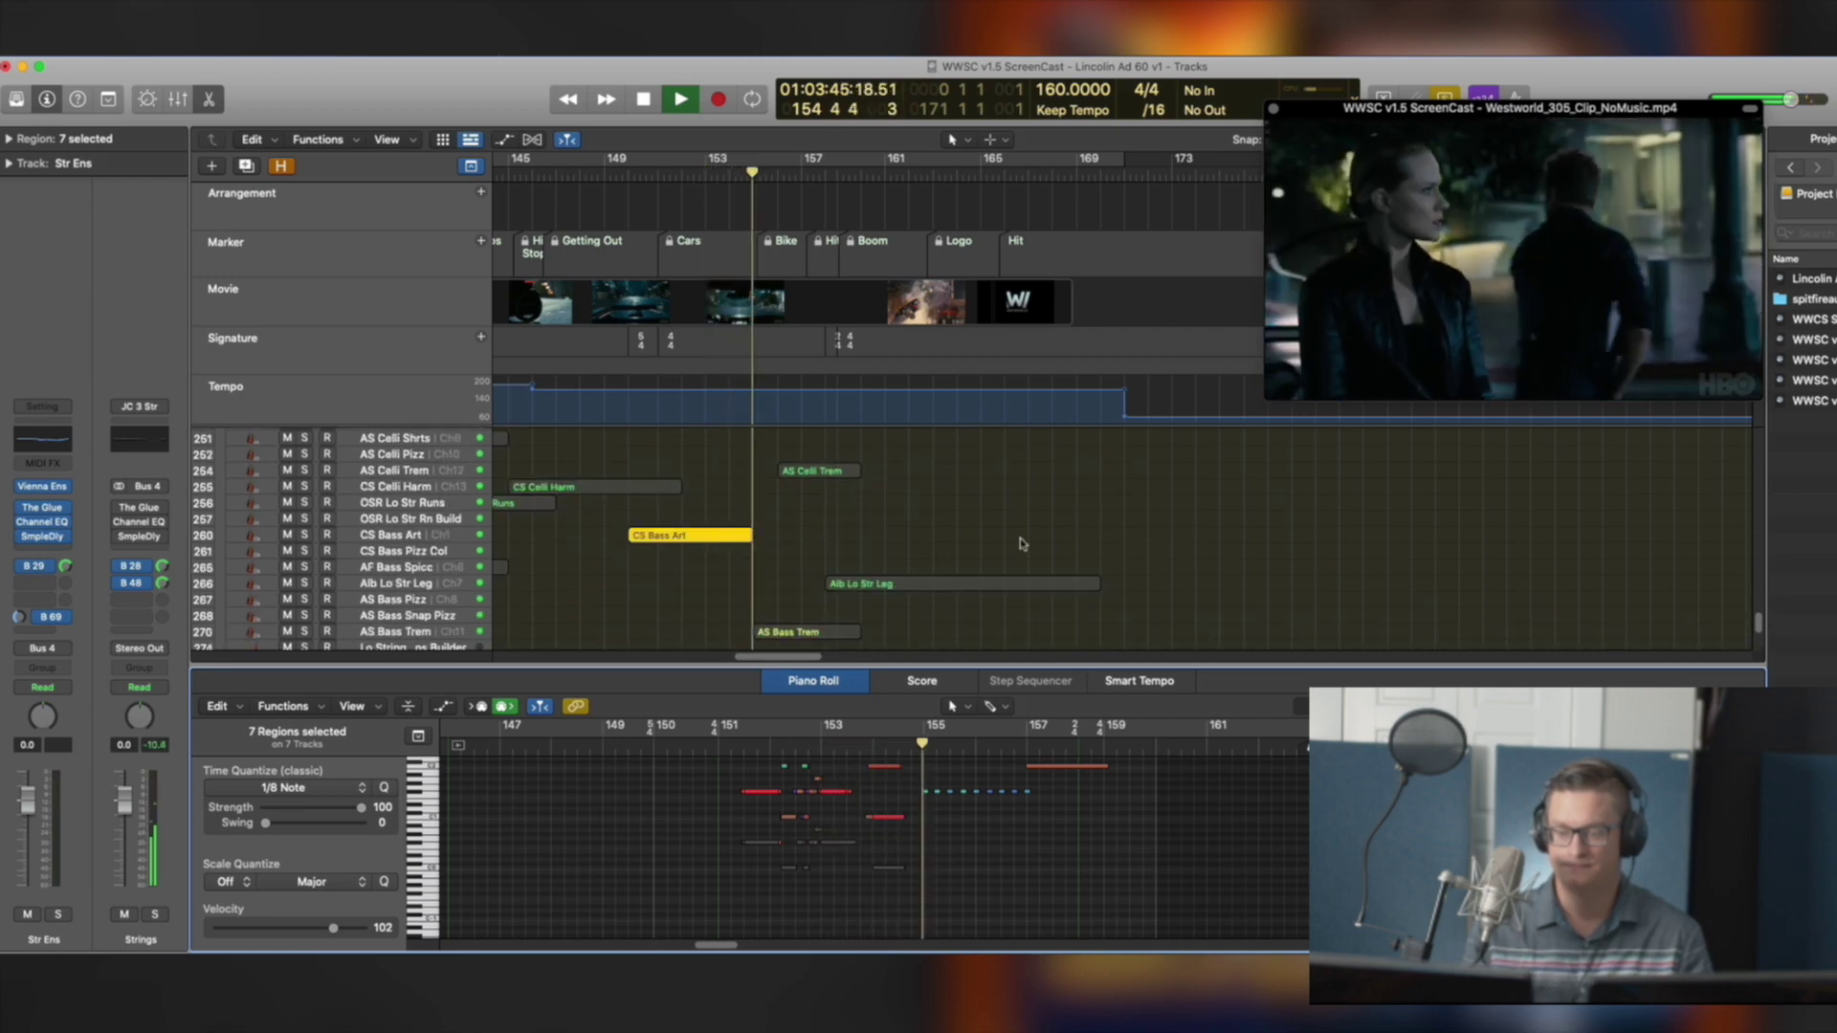
scroll(1043, 531, up, 4)
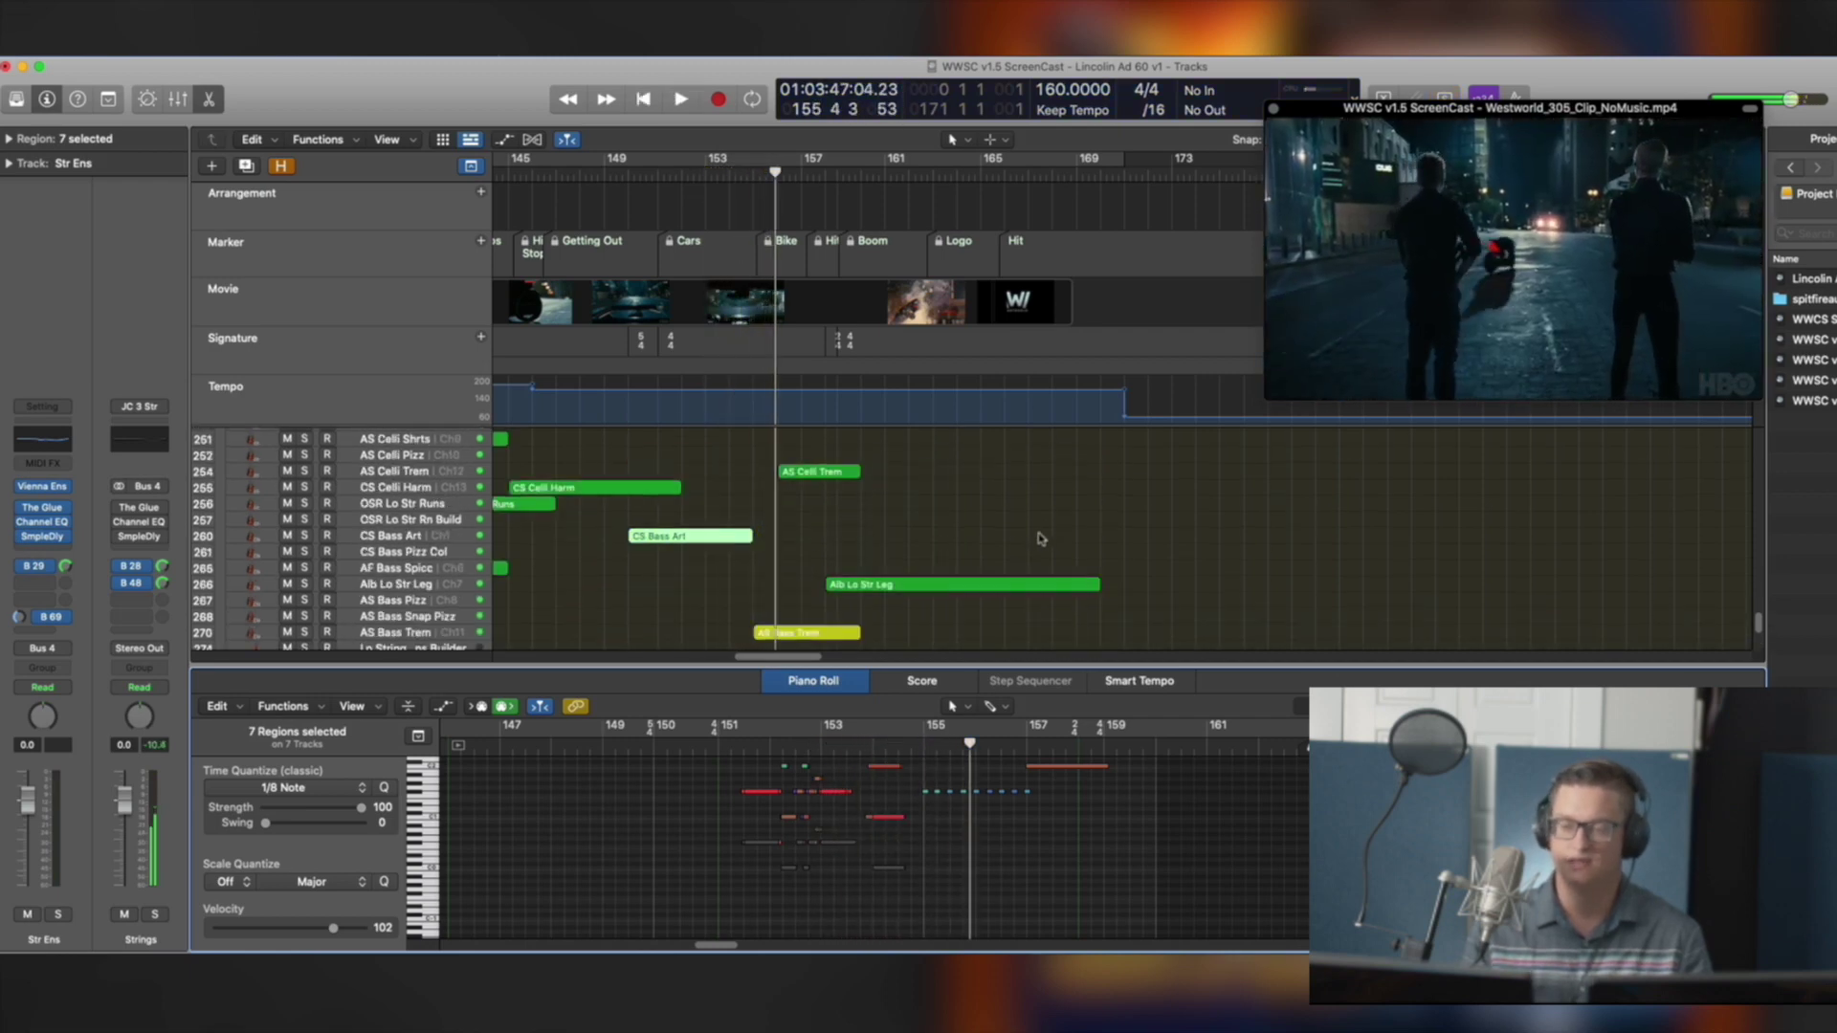
scroll(887, 491, up, 1)
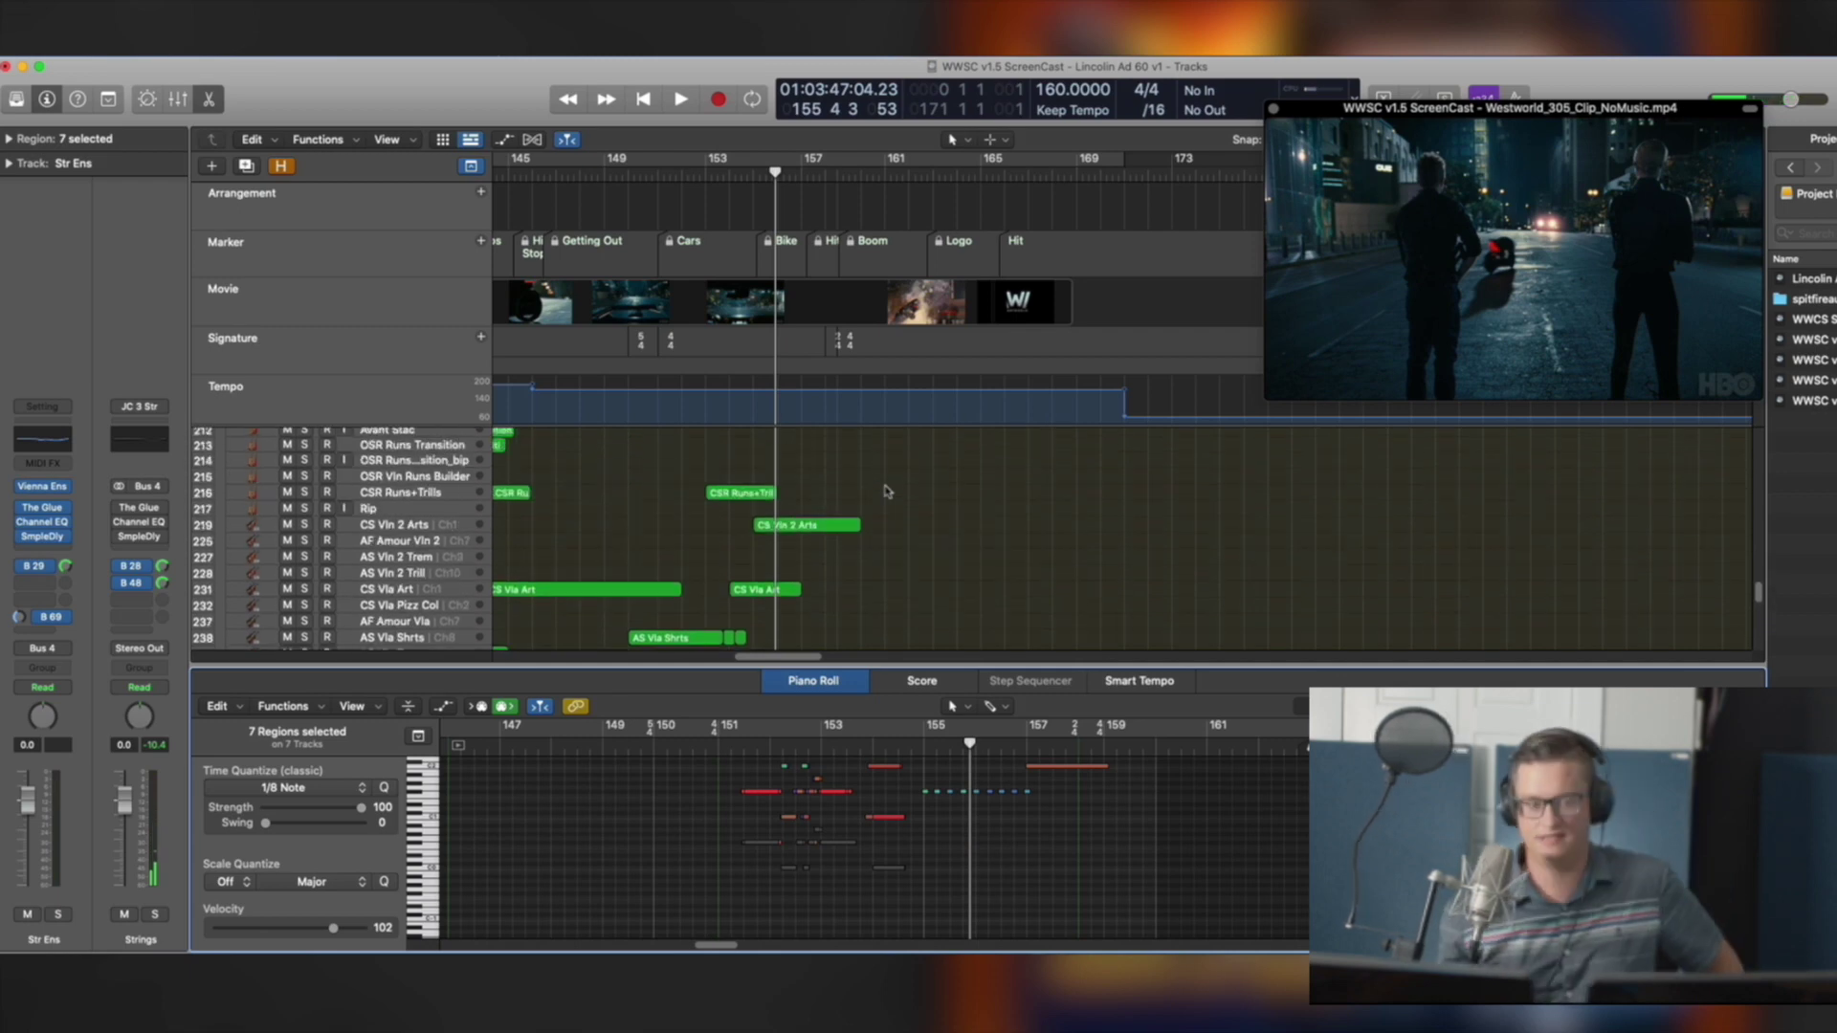
scroll(862, 495, up, 1)
scroll(862, 494, up, 3)
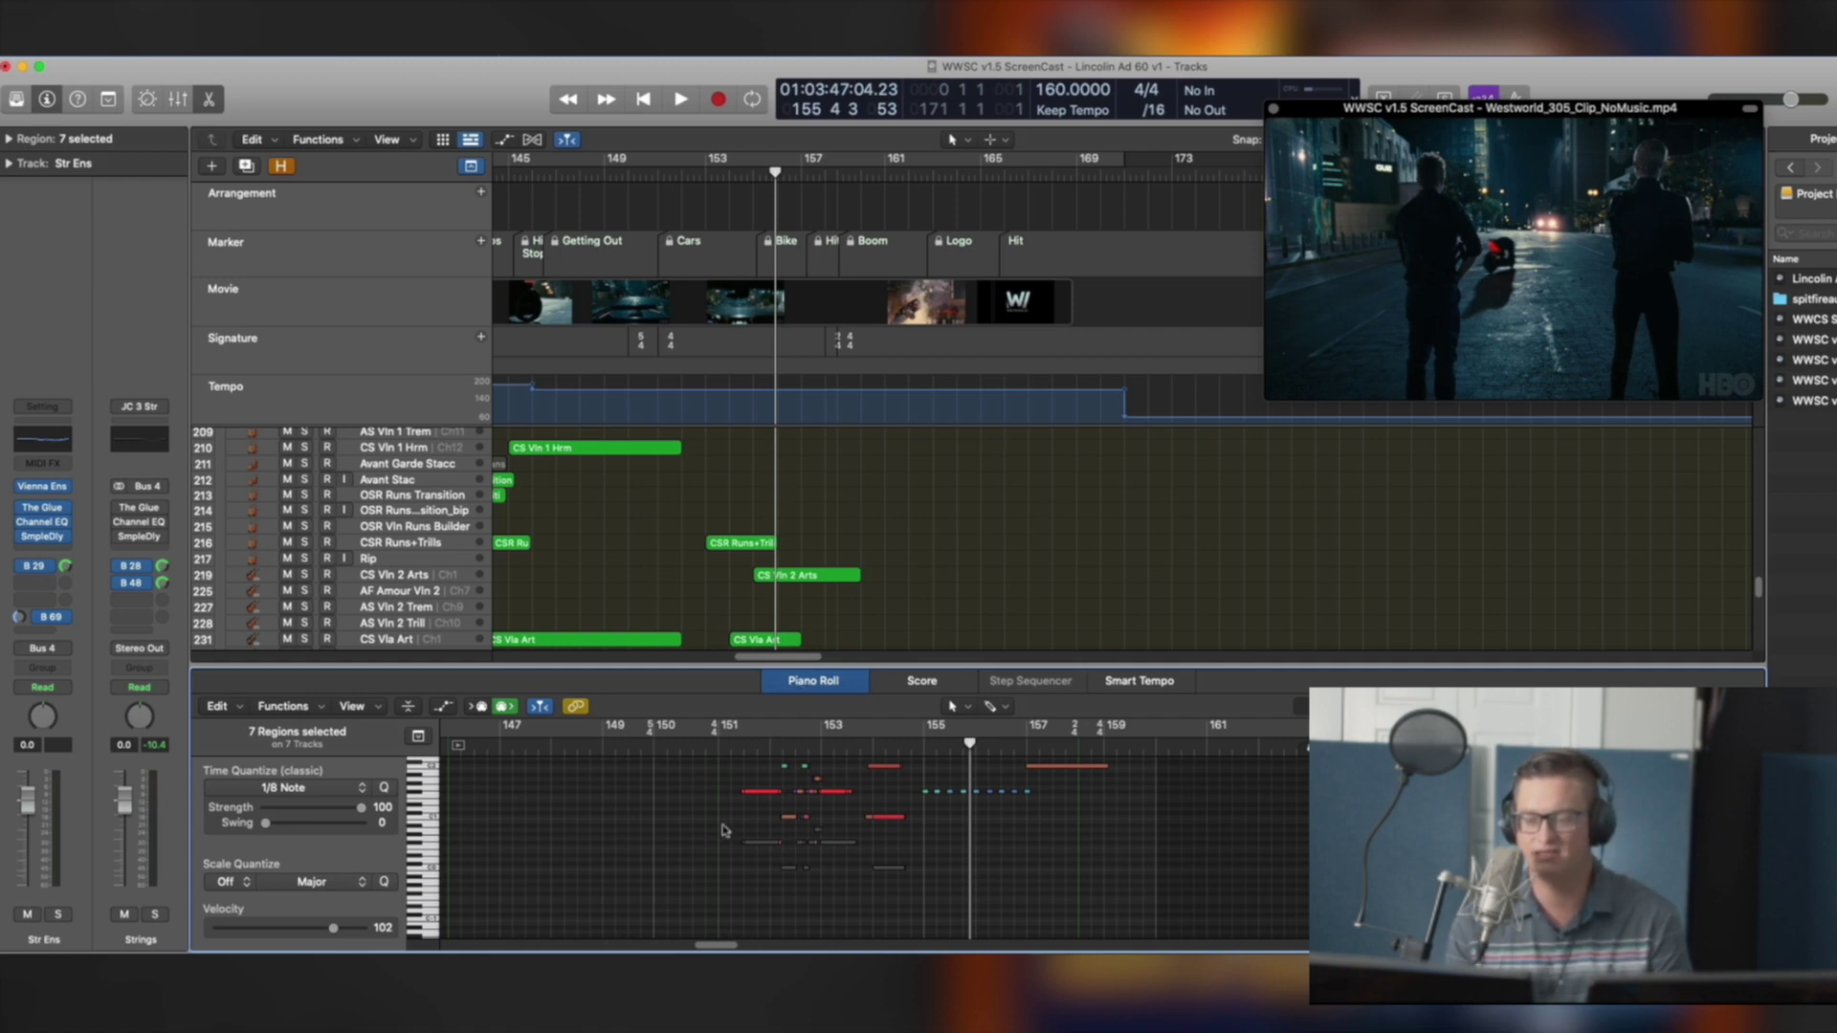
Move the playhead to bar 150 and check the SS Str En Sus Soft track, followed by the Alb Str Lo Shrts track
click(660, 746)
scroll(803, 612, up, 2)
scroll(793, 553, up, 5)
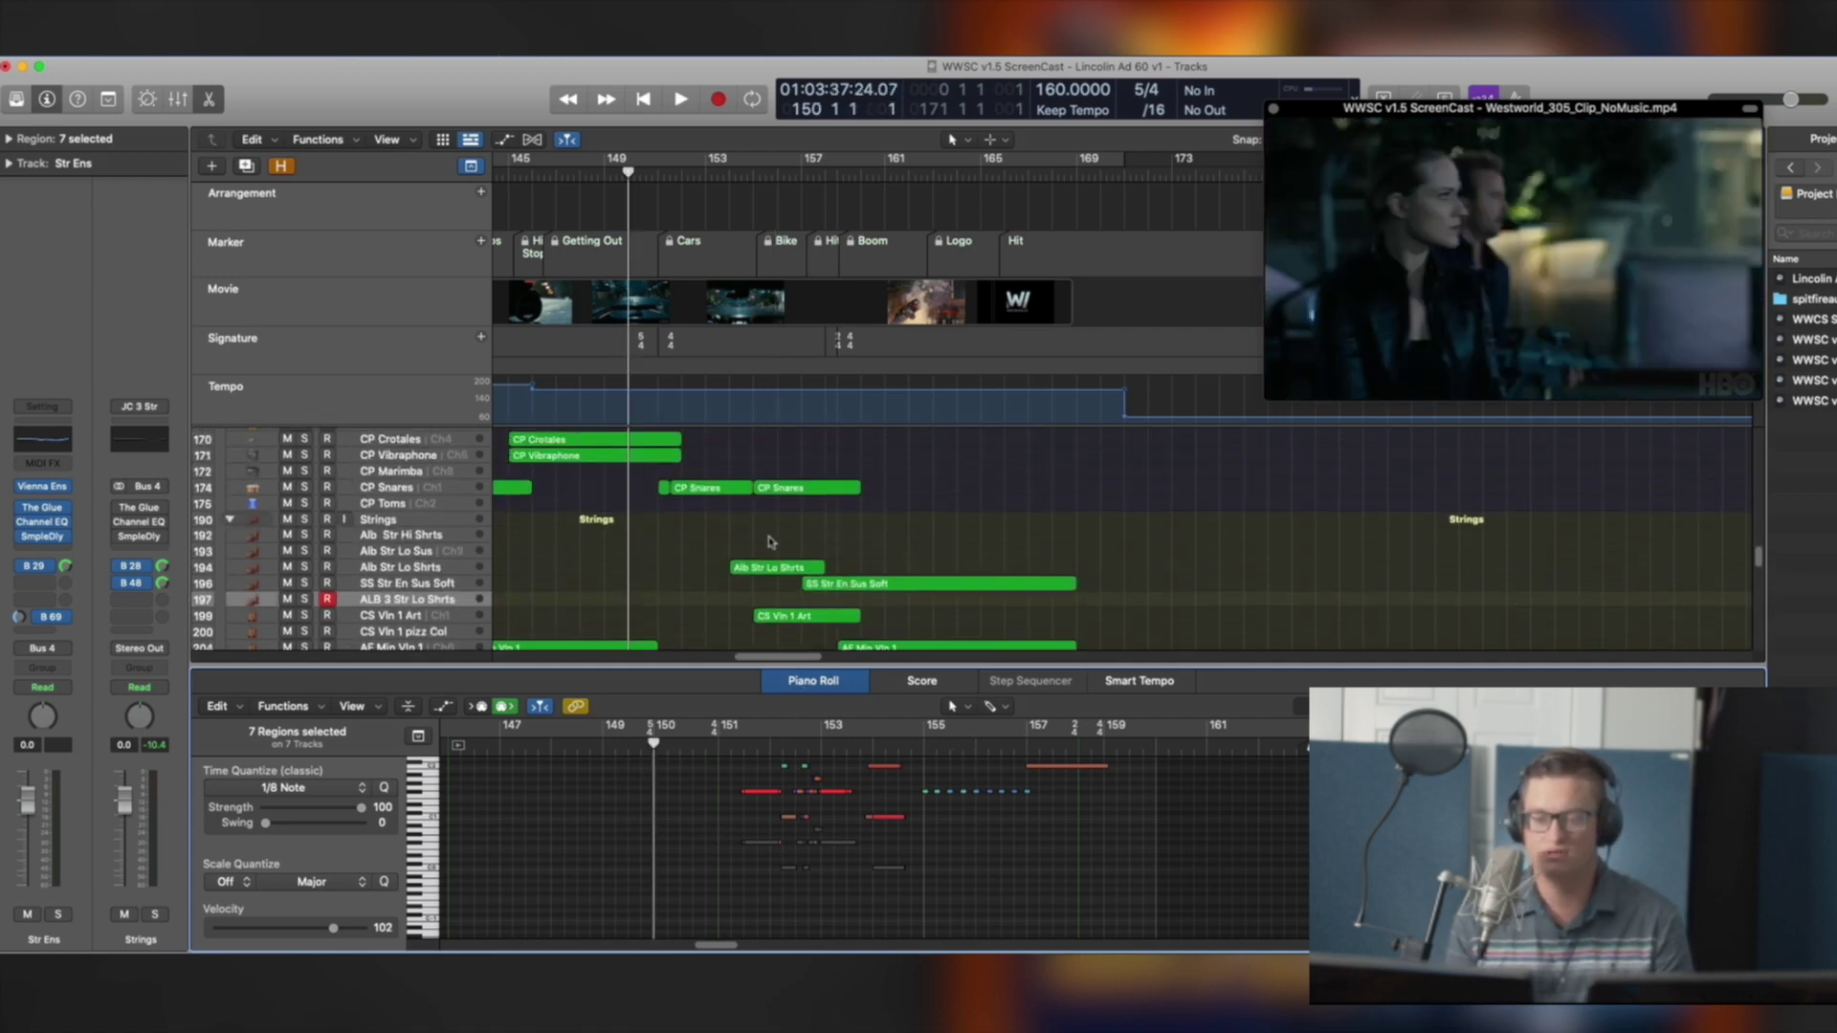
click(467, 591)
scroll(608, 557, up, 2)
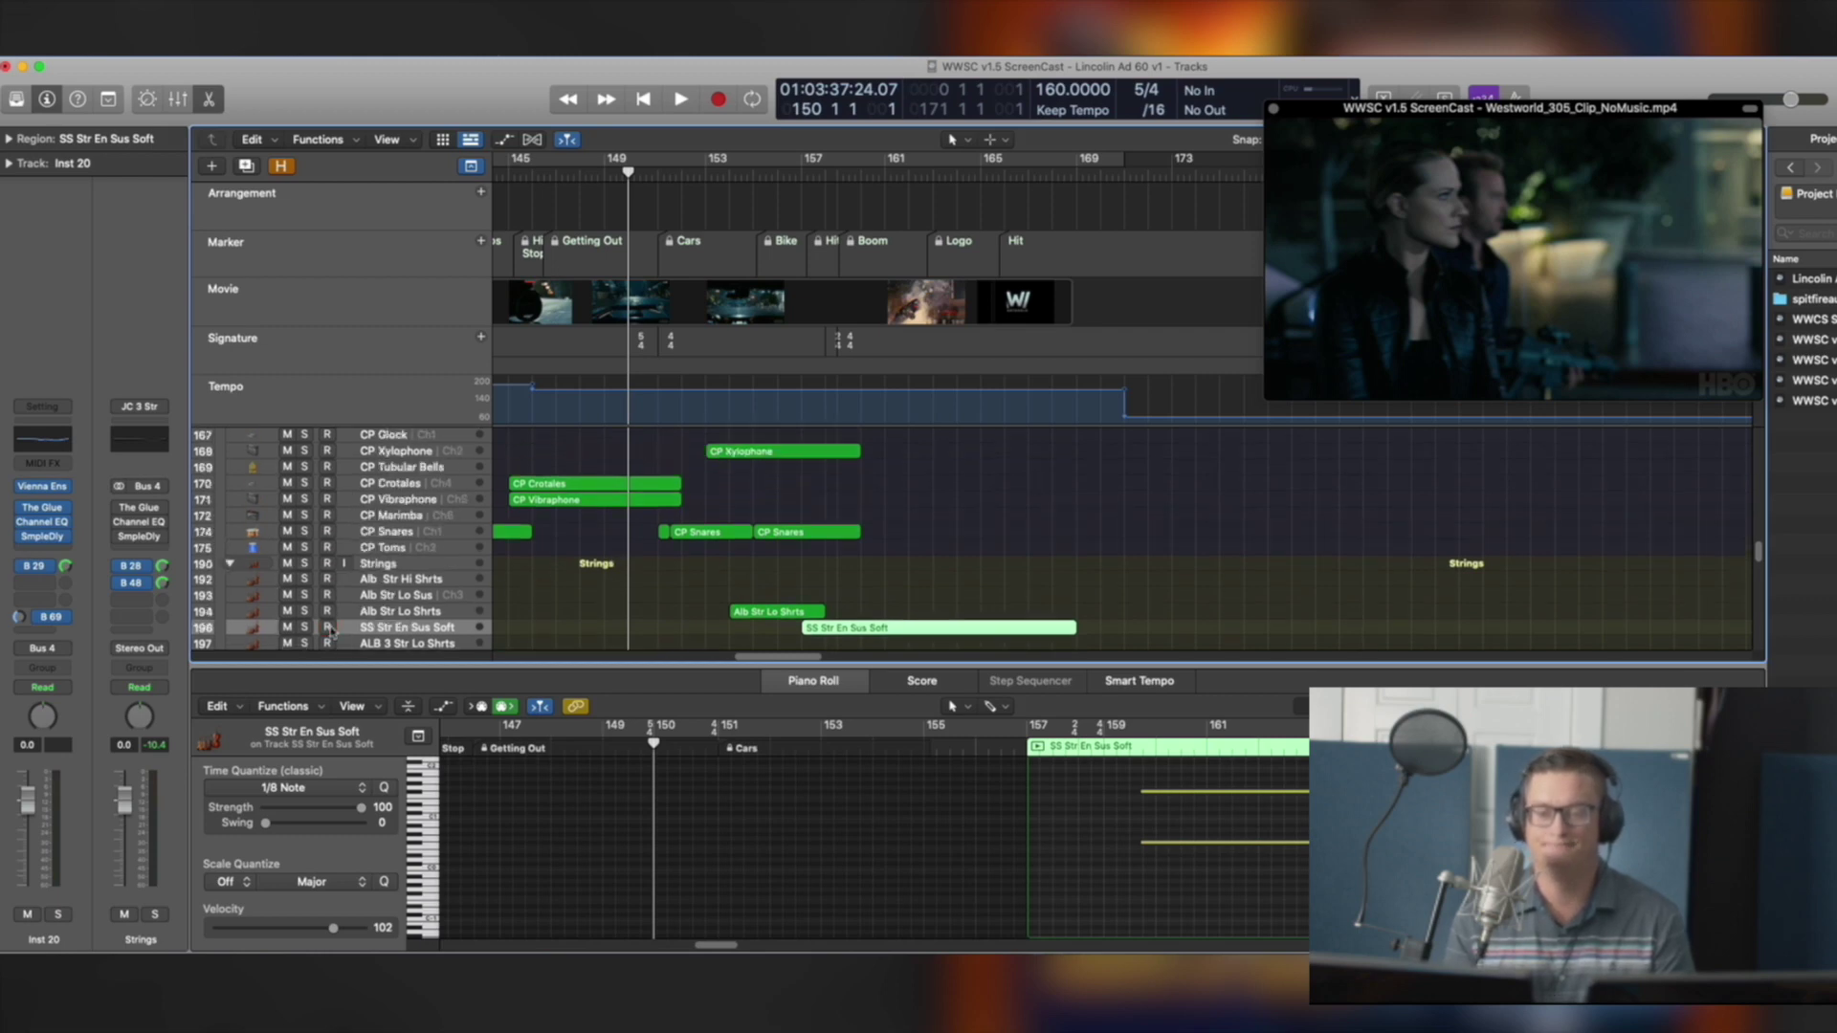
click(418, 617)
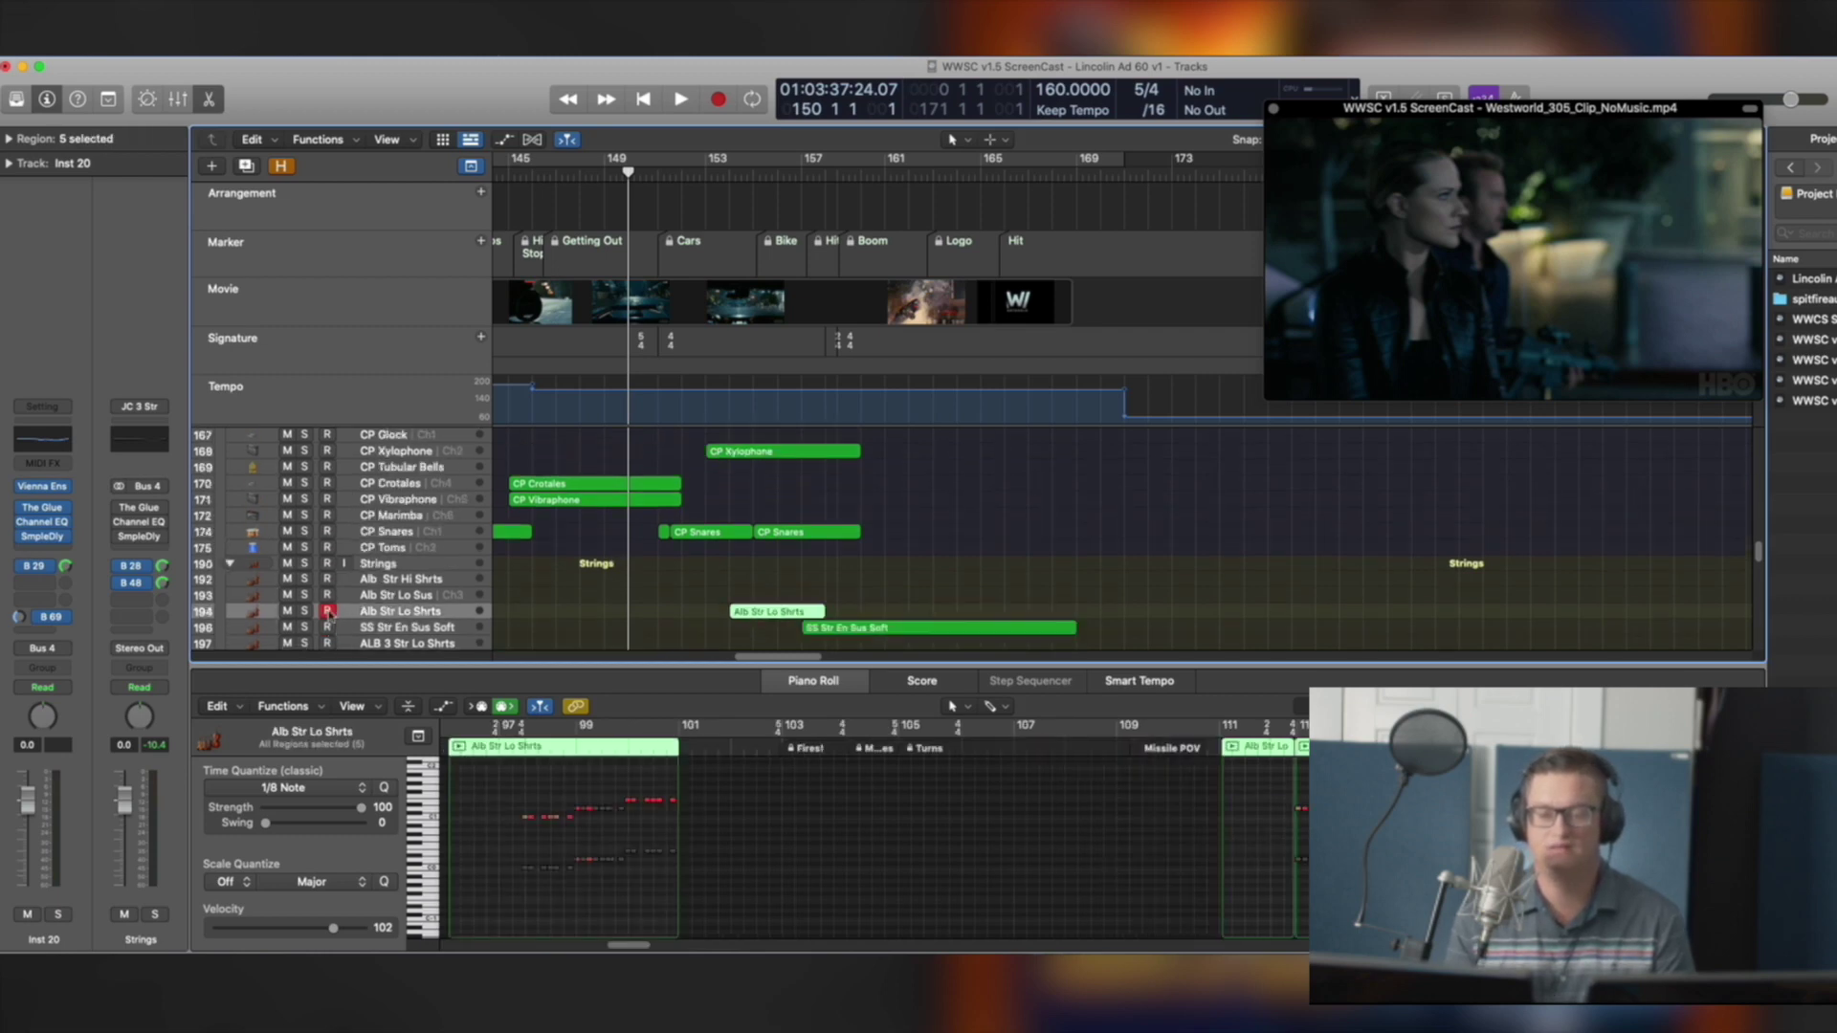
scroll(587, 548, up, 8)
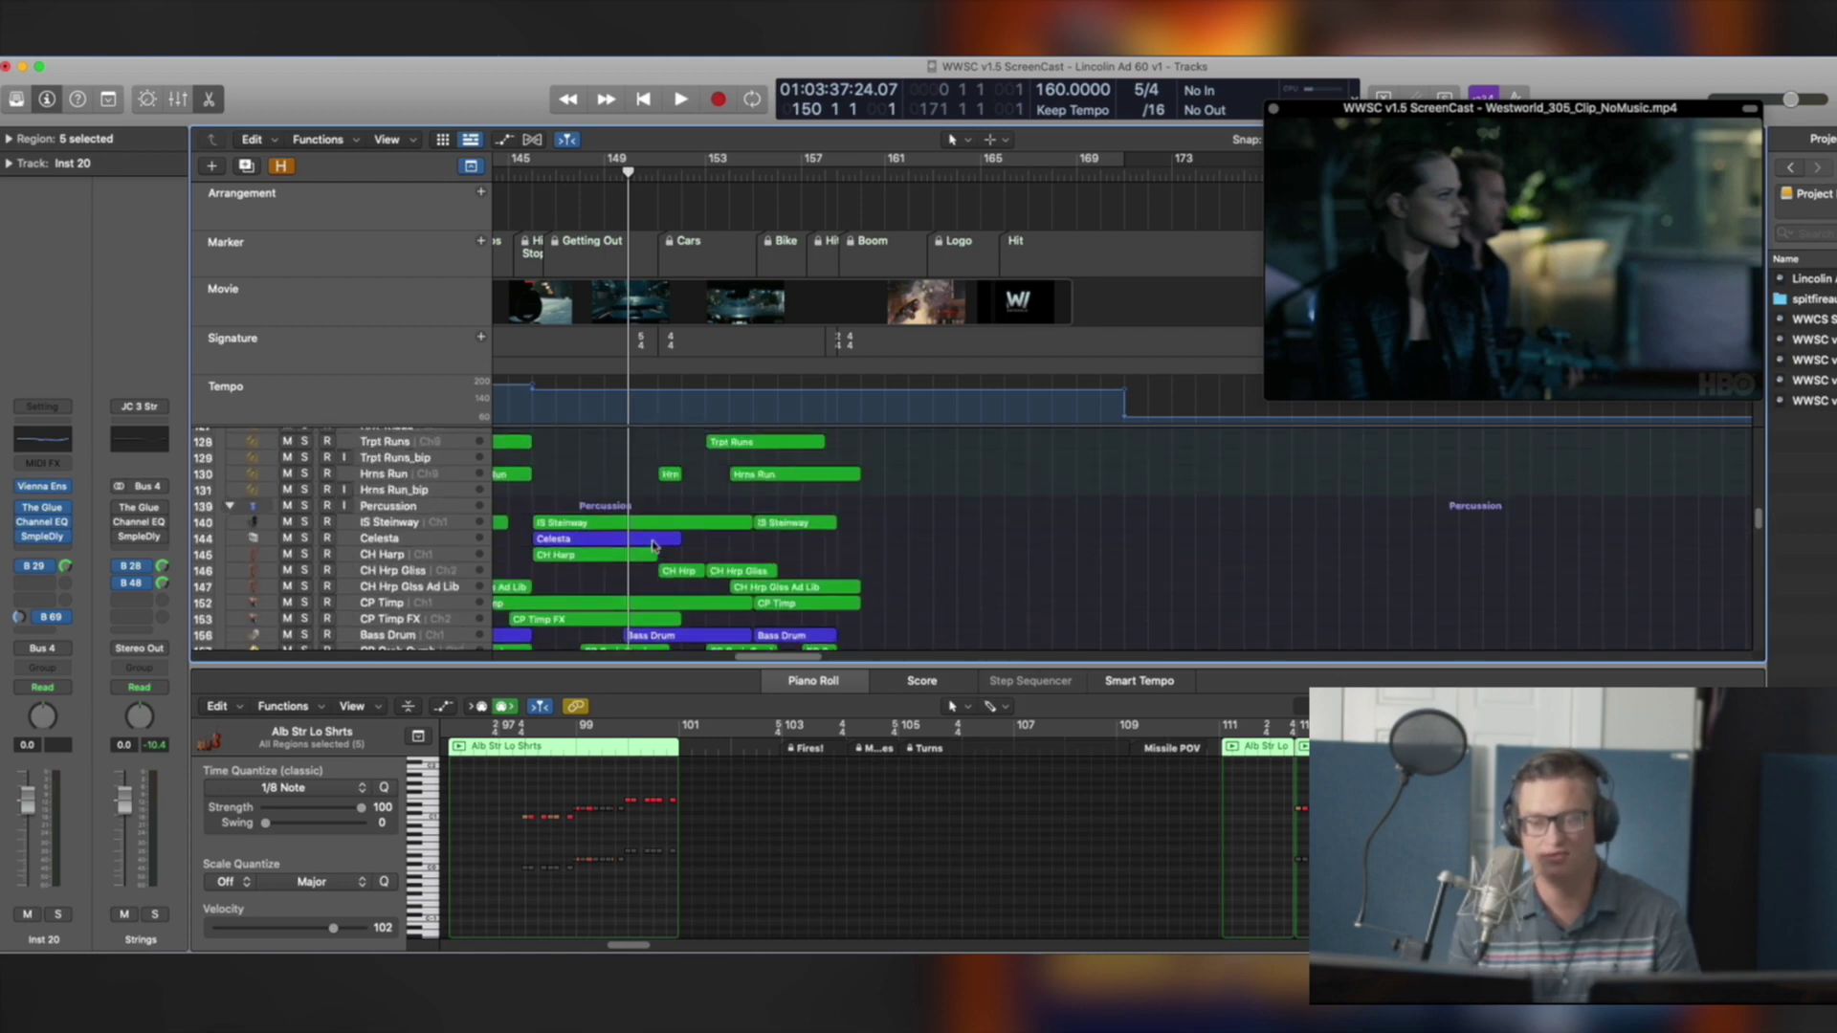
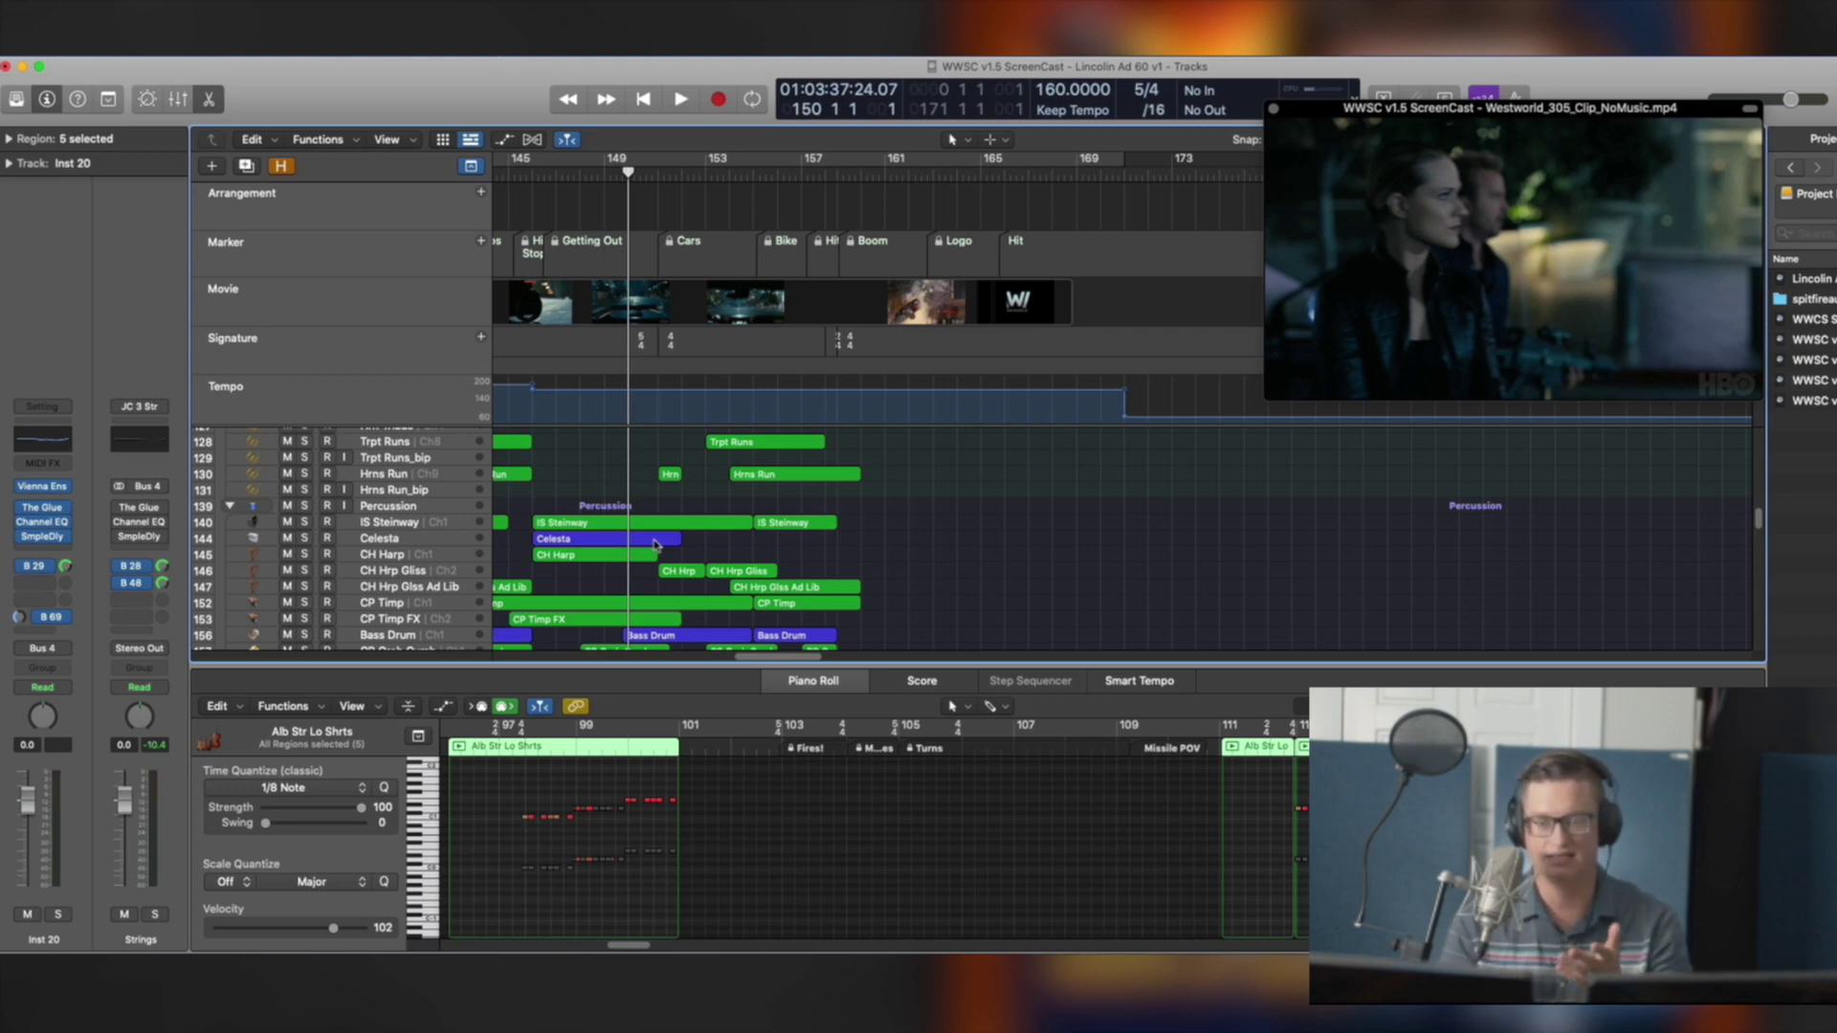
Audition the full mix from bar 146 through Getting Out and into the Cars section
click(2, 378)
click(533, 172)
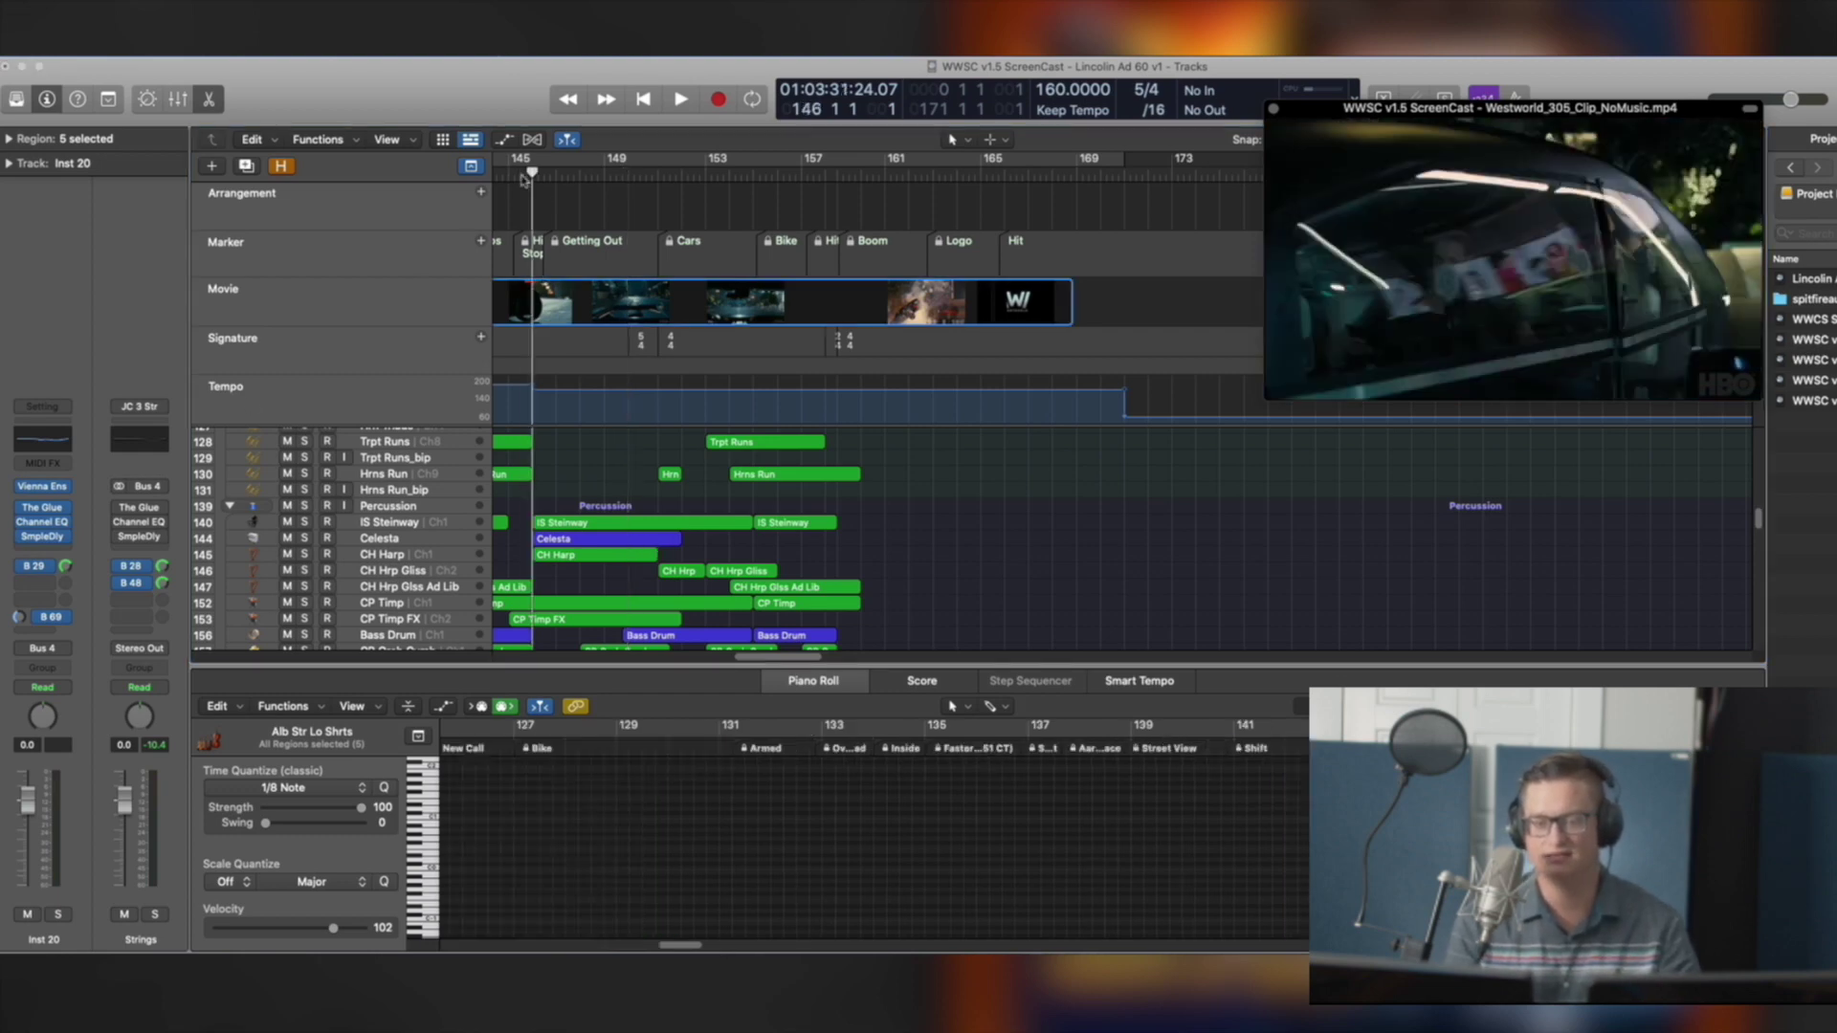
key(space)
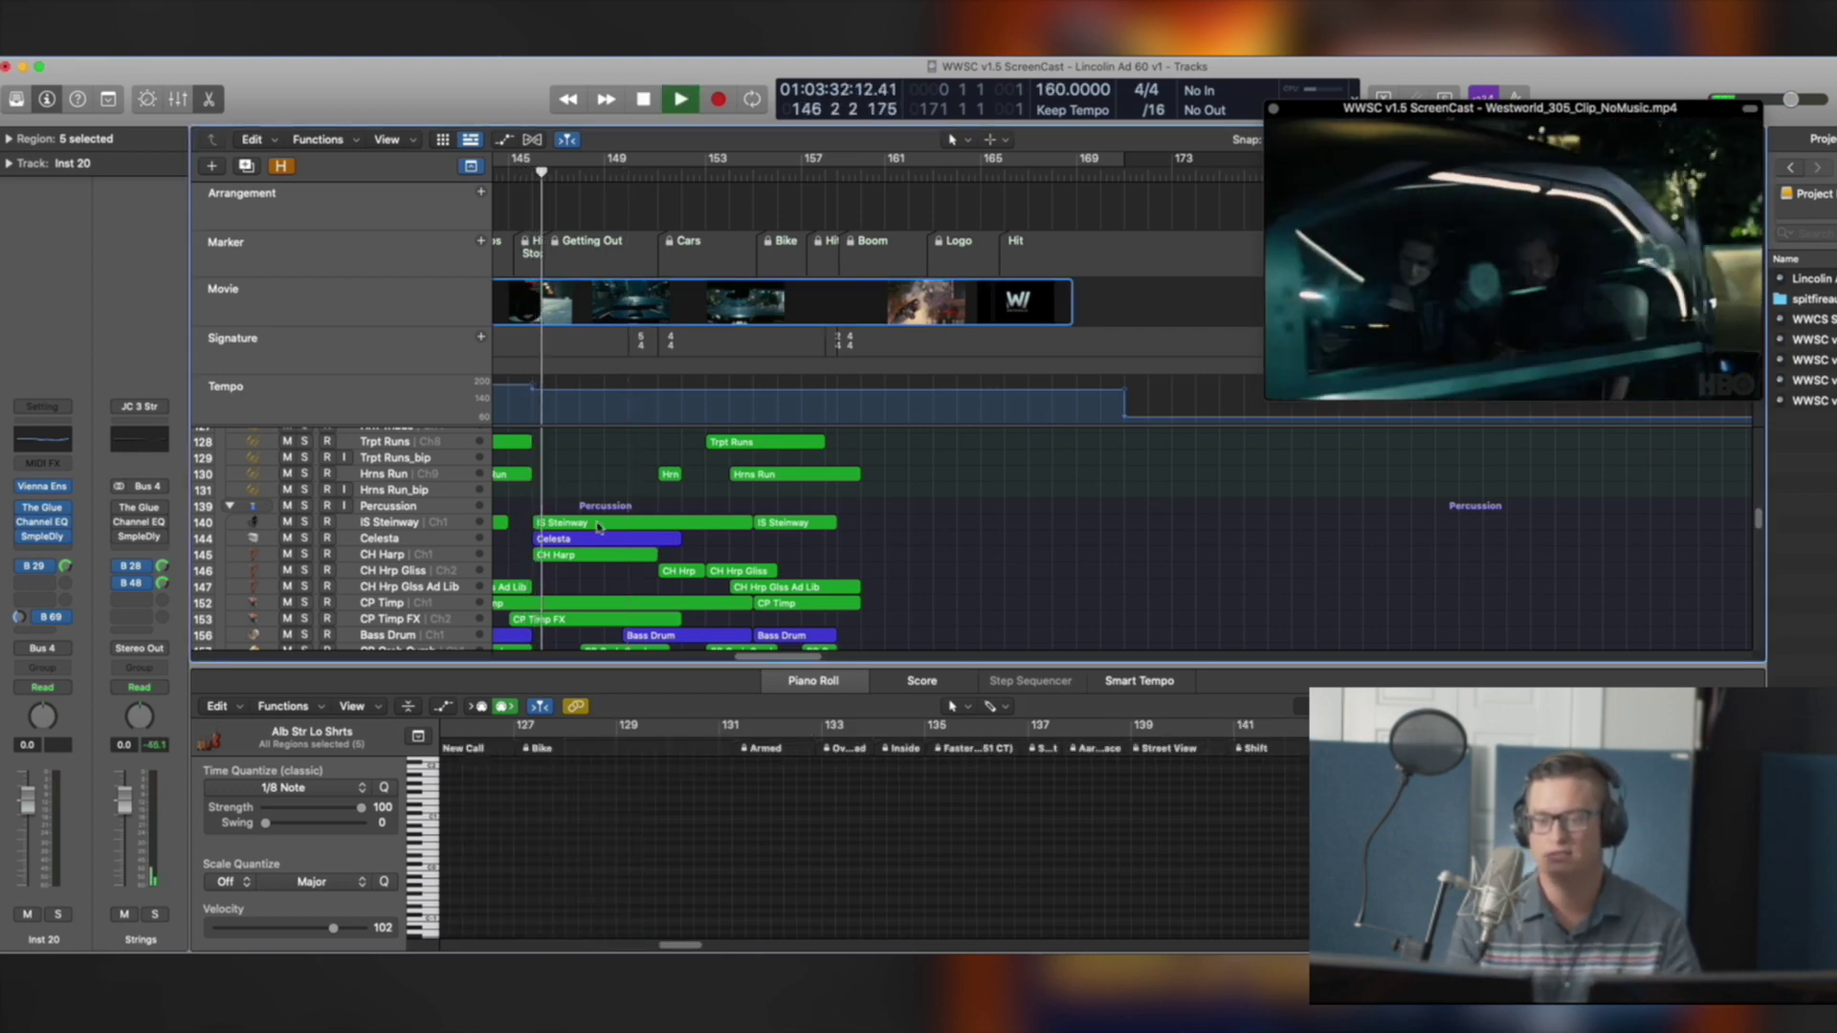
scroll(592, 532, down, 2)
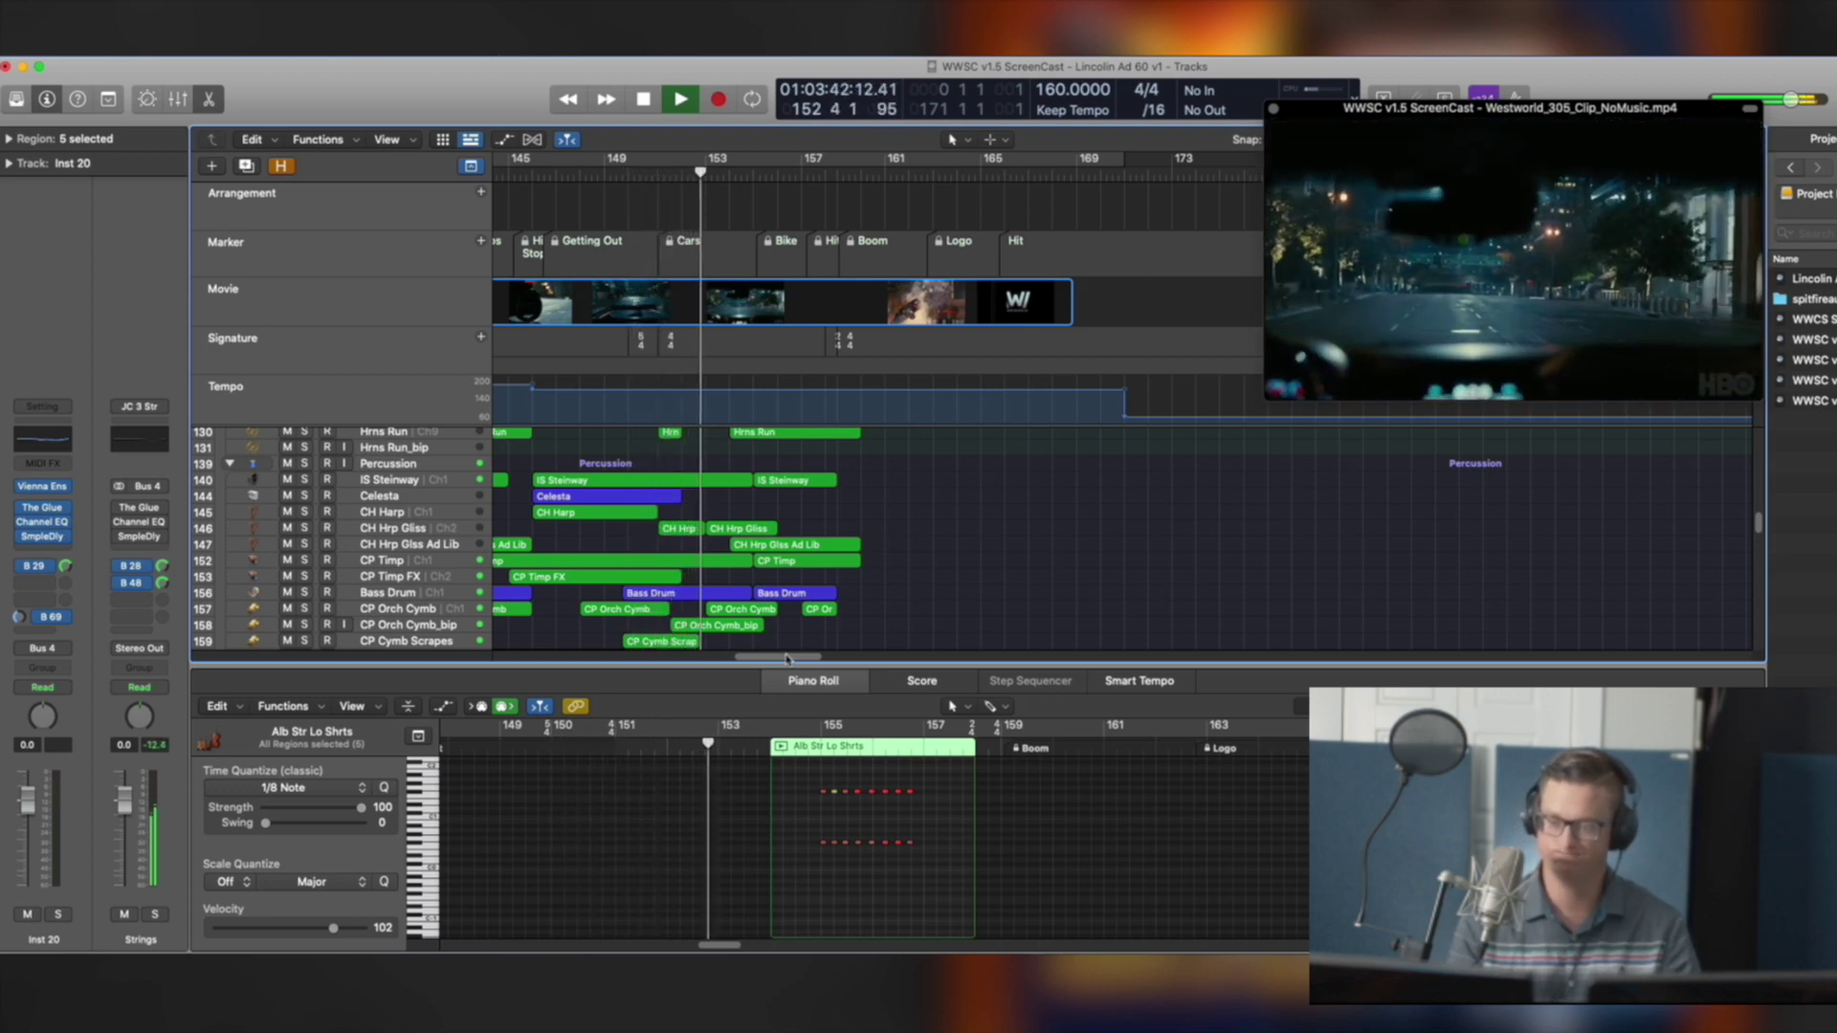
key(space)
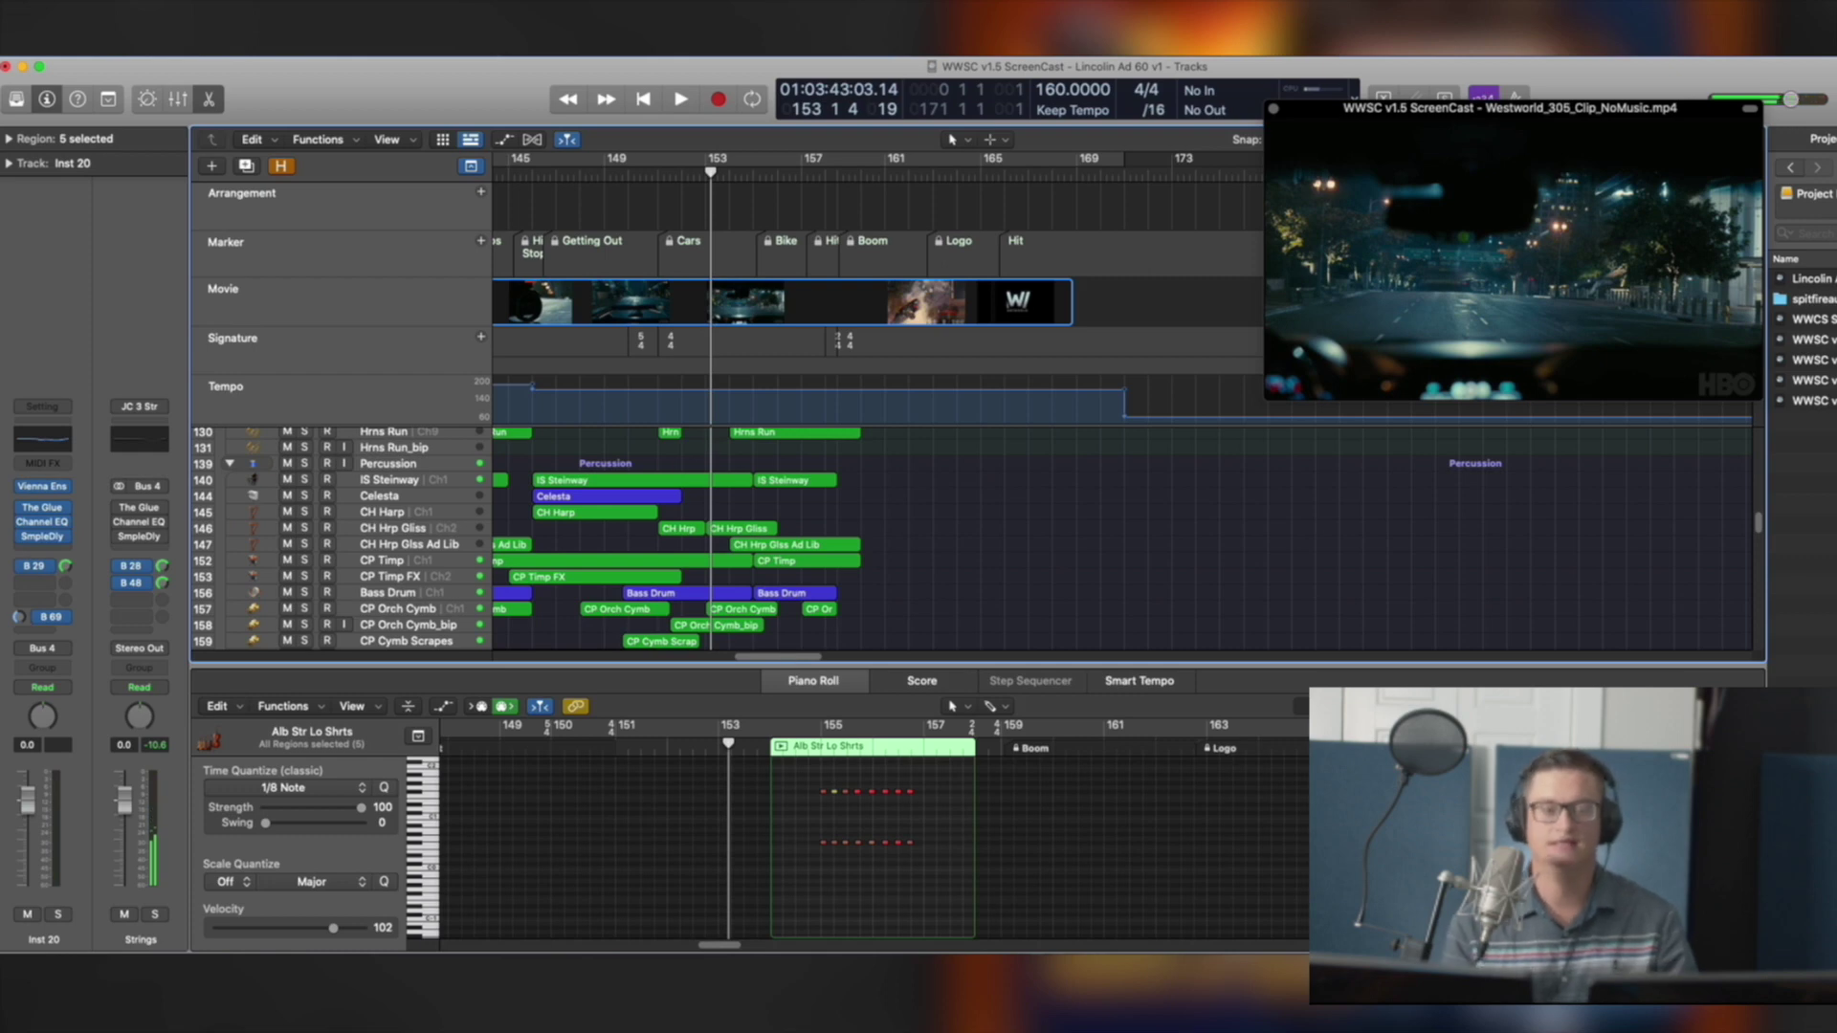
Clear the region selection and audition the full mix from bar 154 into the Bike section
click(748, 518)
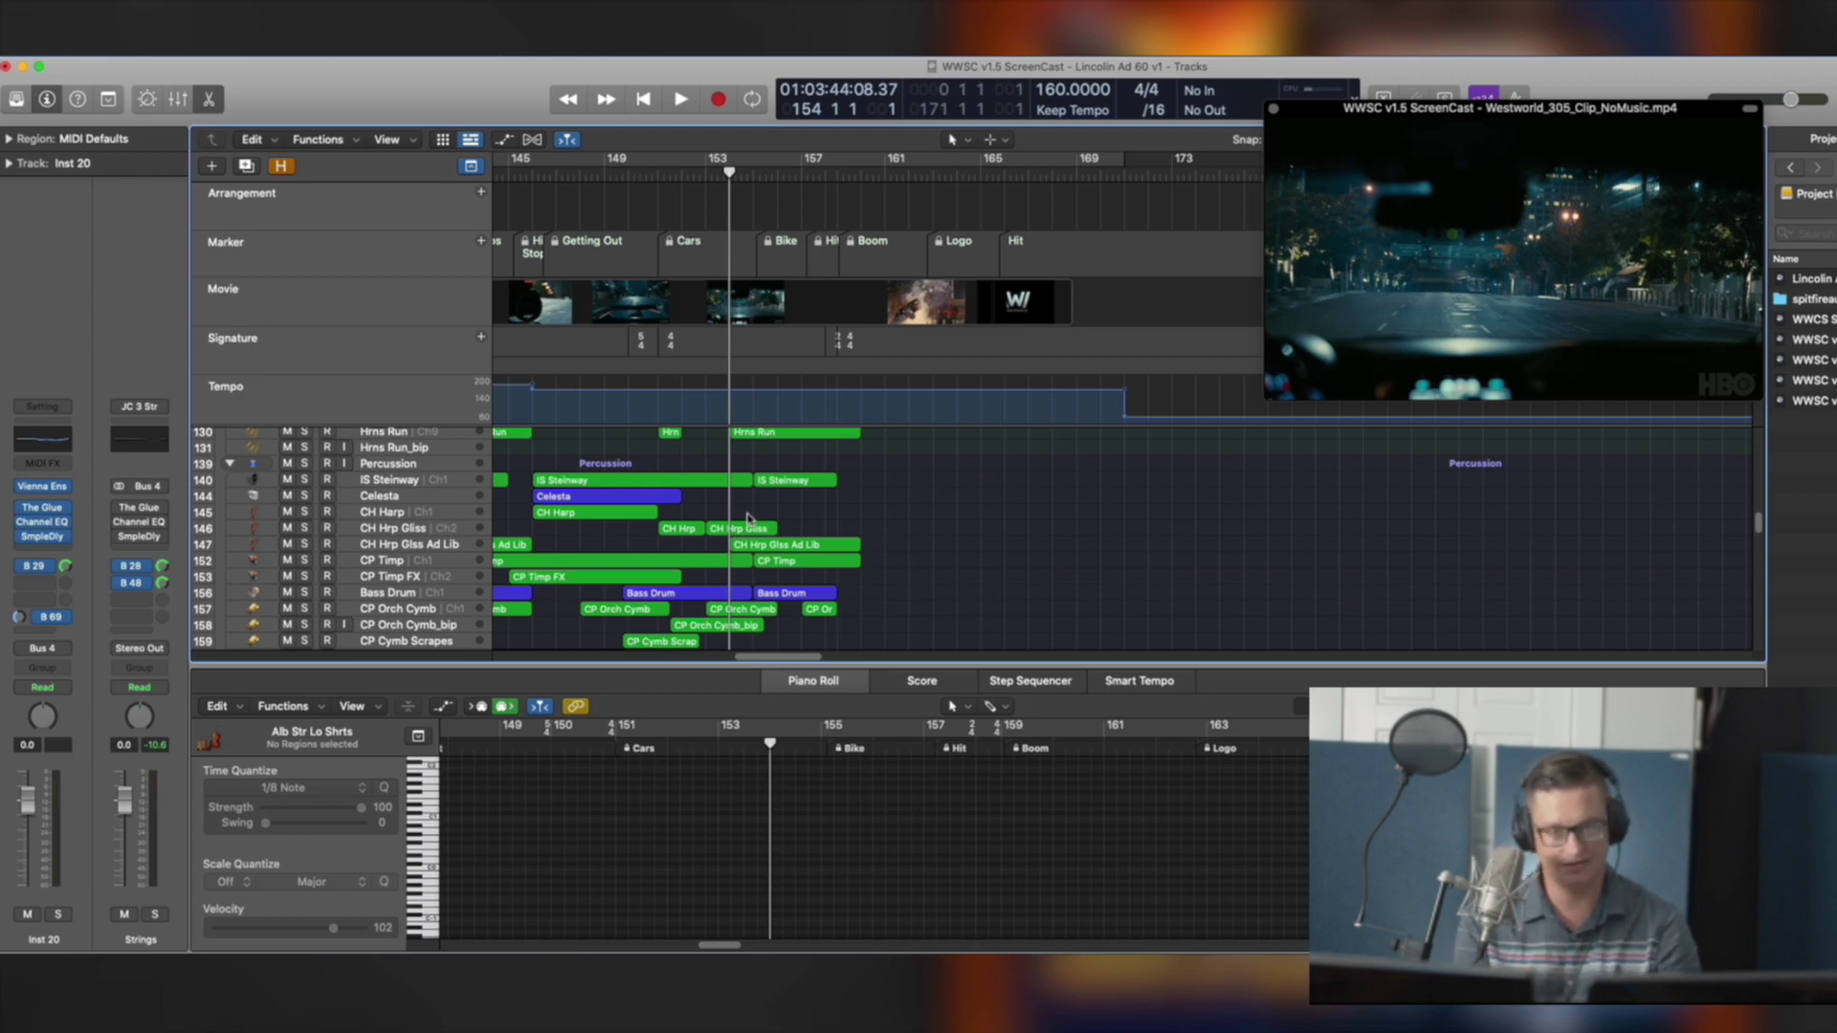
key(space)
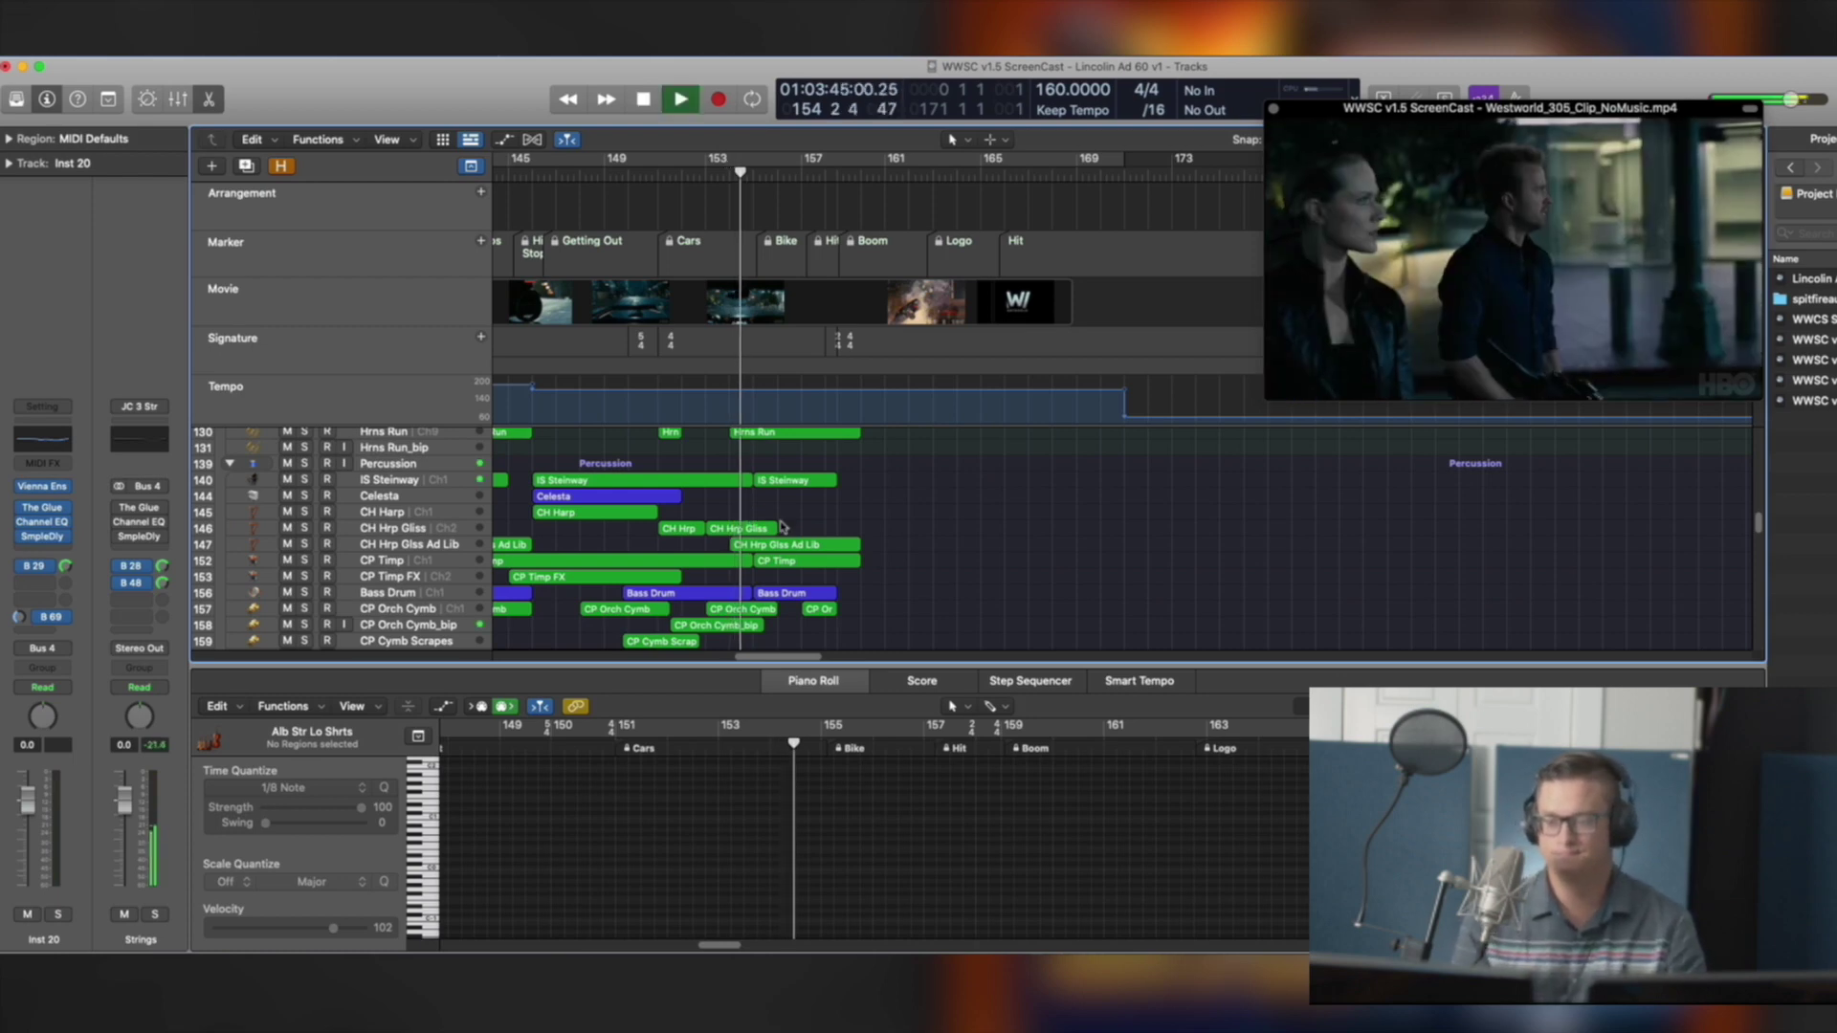
scroll(830, 568, down, 5)
scroll(831, 568, down, 2)
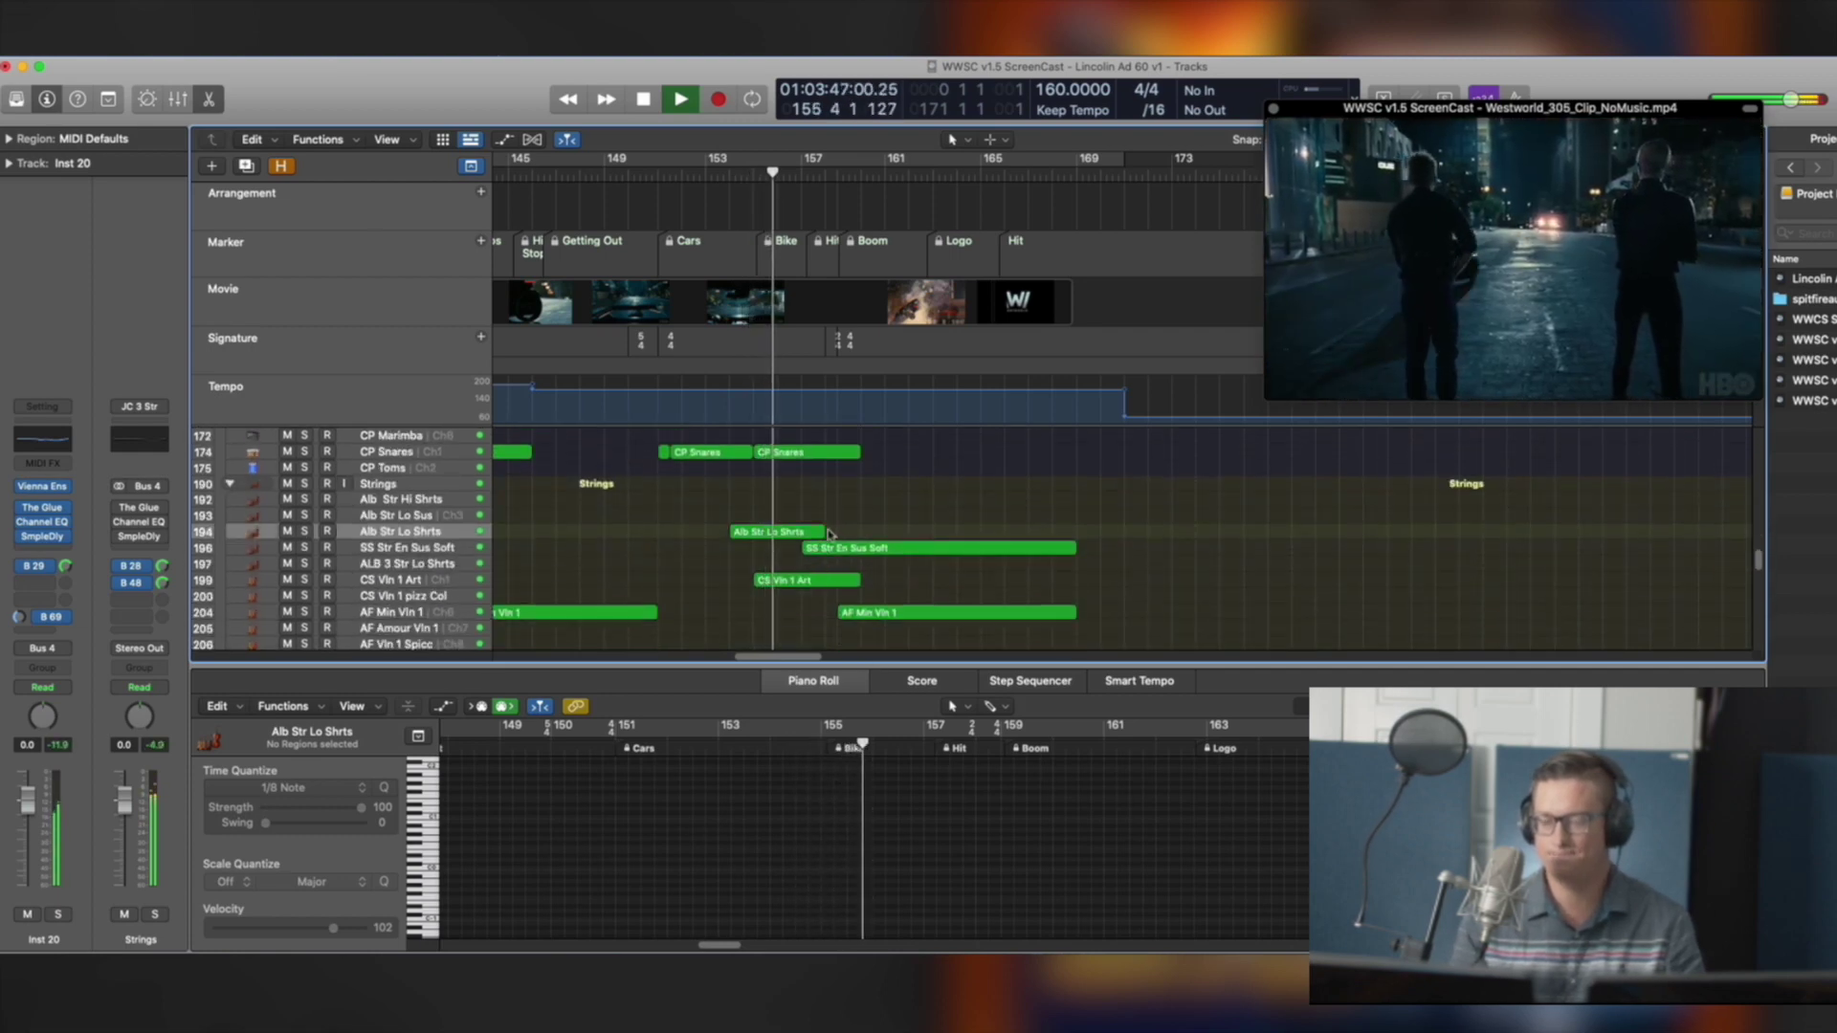
key(space)
Inspect the CS Vln 1 Art and AS Vln 1 Trill regions at the Bike marker, followed by the lower-string regions there
scroll(718, 498, down, 2)
drag(717, 493, 813, 629)
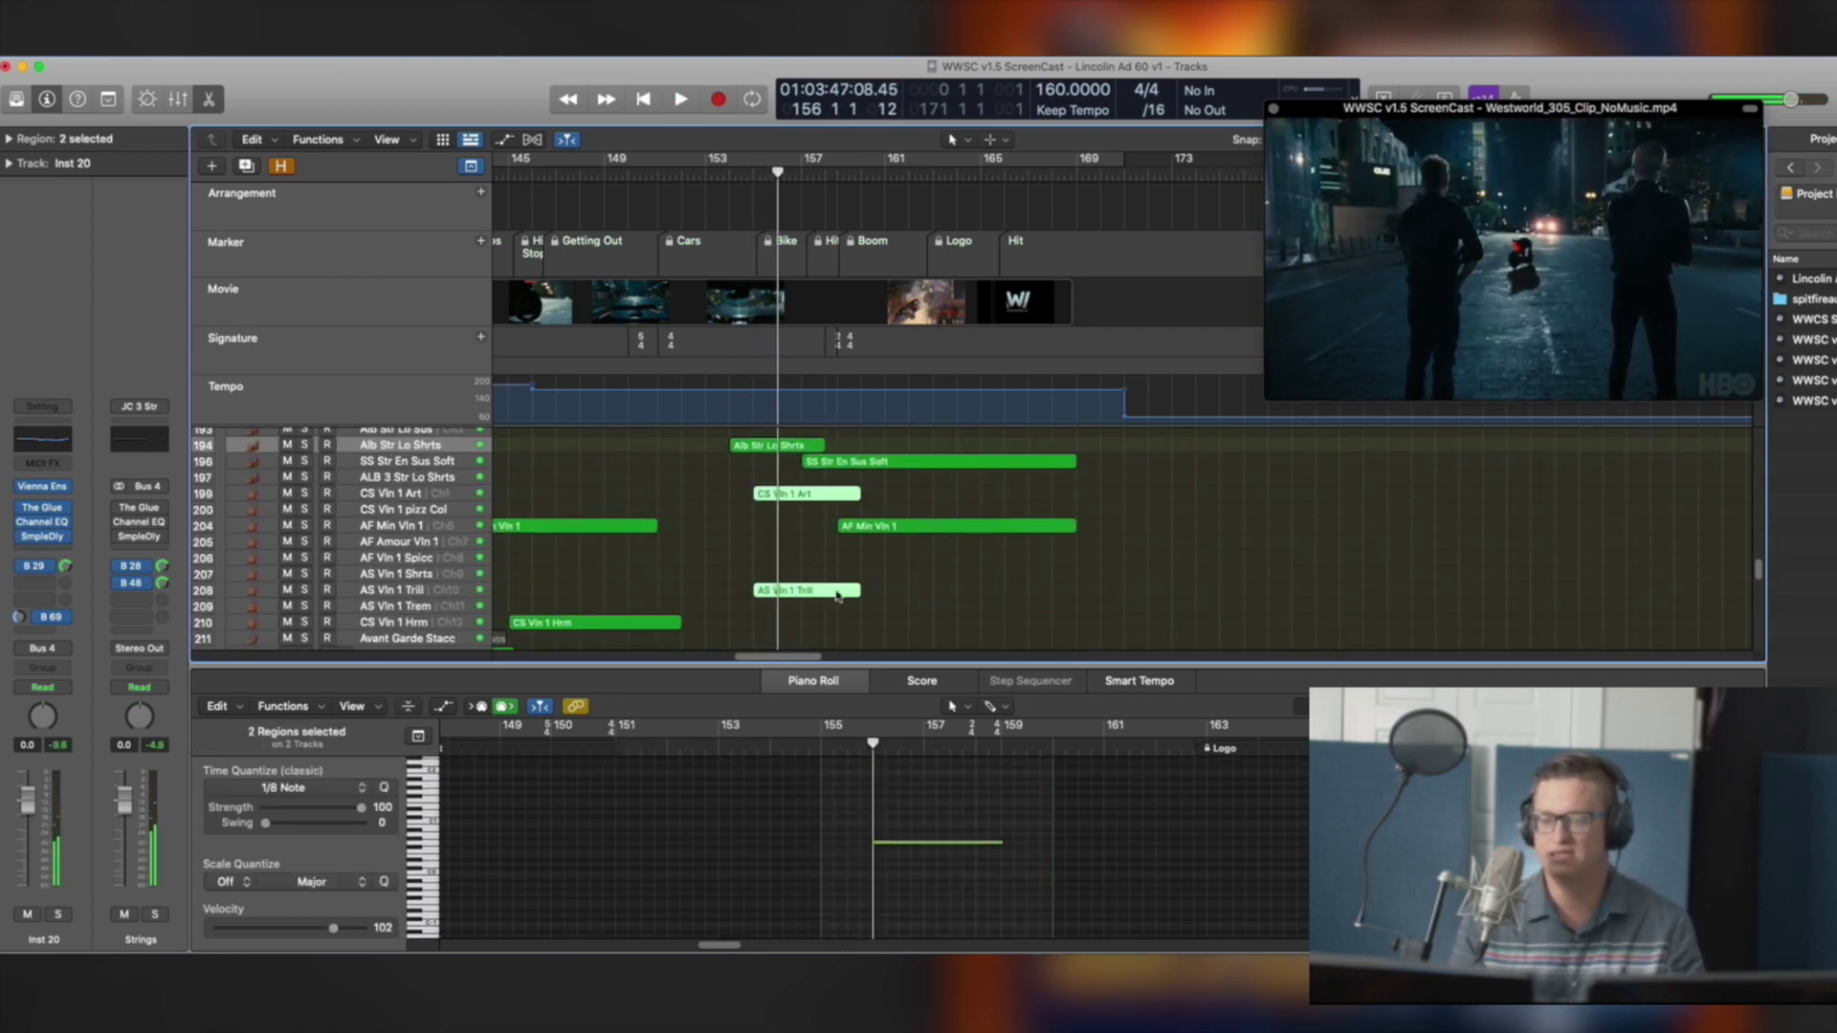
scroll(836, 583, down, 3)
scroll(836, 581, down, 2)
click(856, 459)
scroll(900, 581, down, 2)
scroll(899, 582, down, 2)
drag(900, 464, 844, 622)
scroll(876, 553, down, 3)
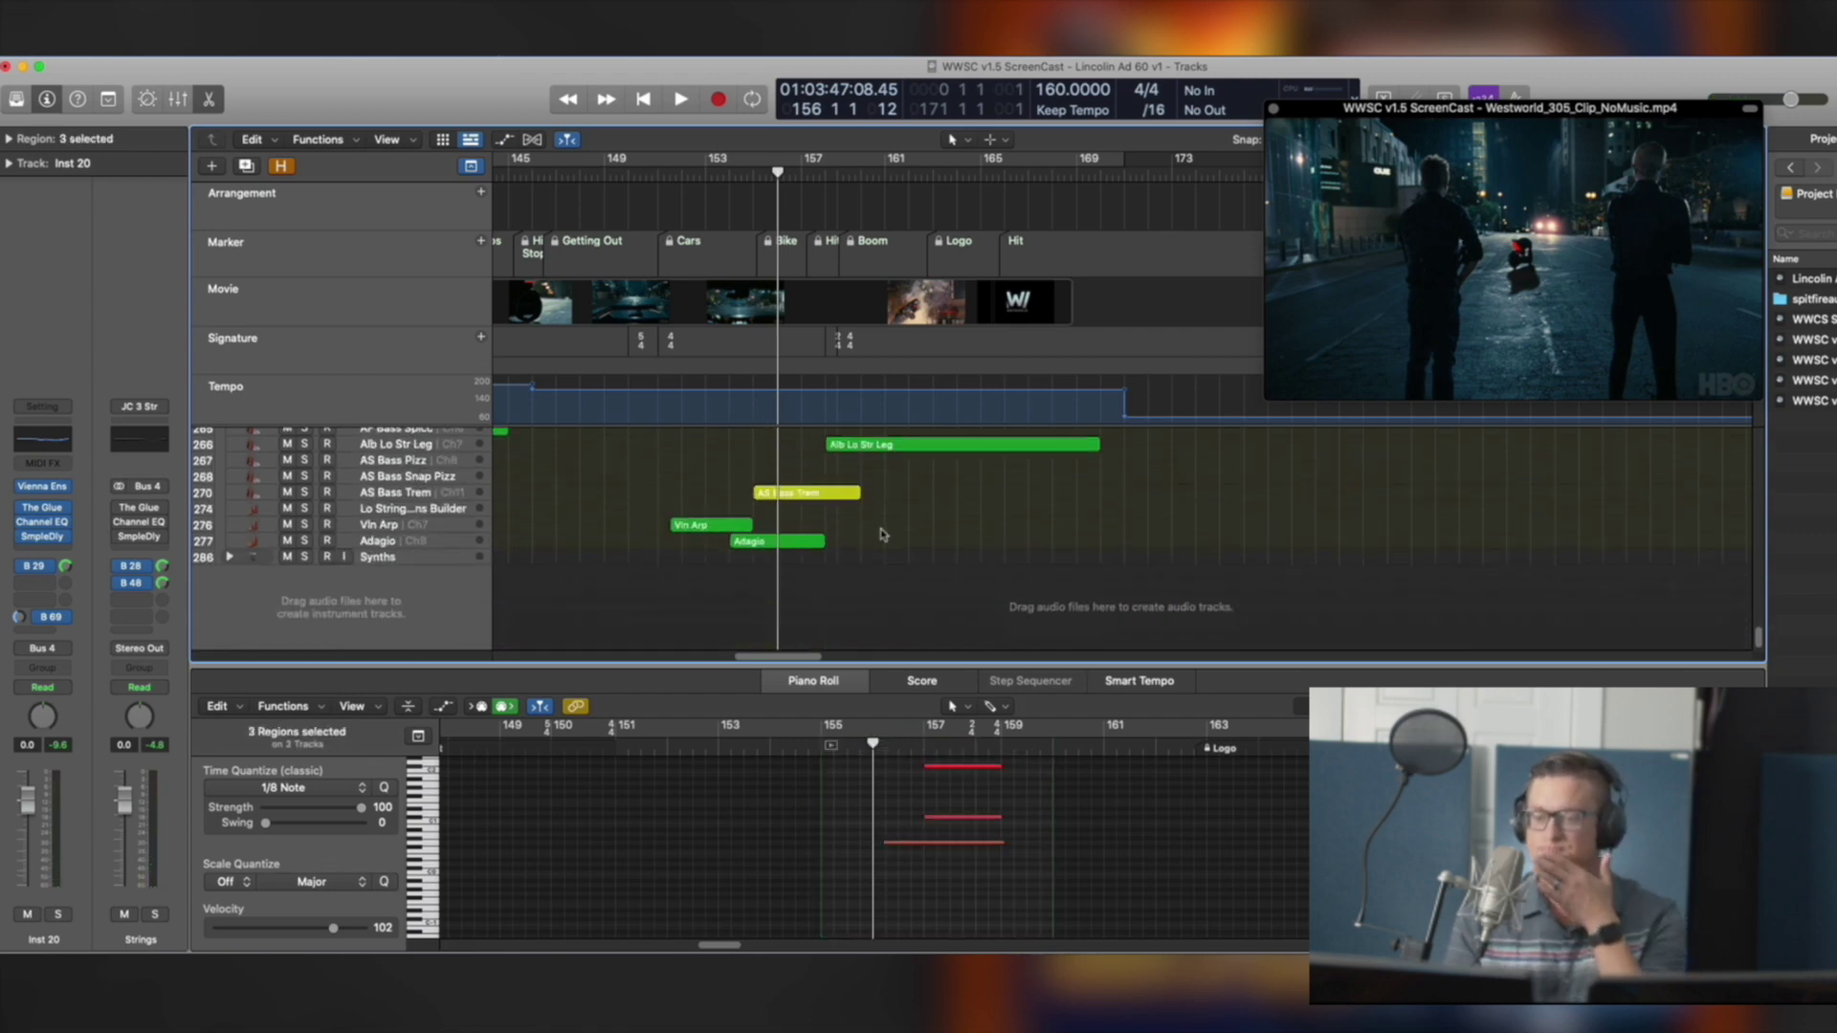
Inspect the notes of the Adagio region around the Bike marker
click(802, 543)
scroll(802, 553, up, 8)
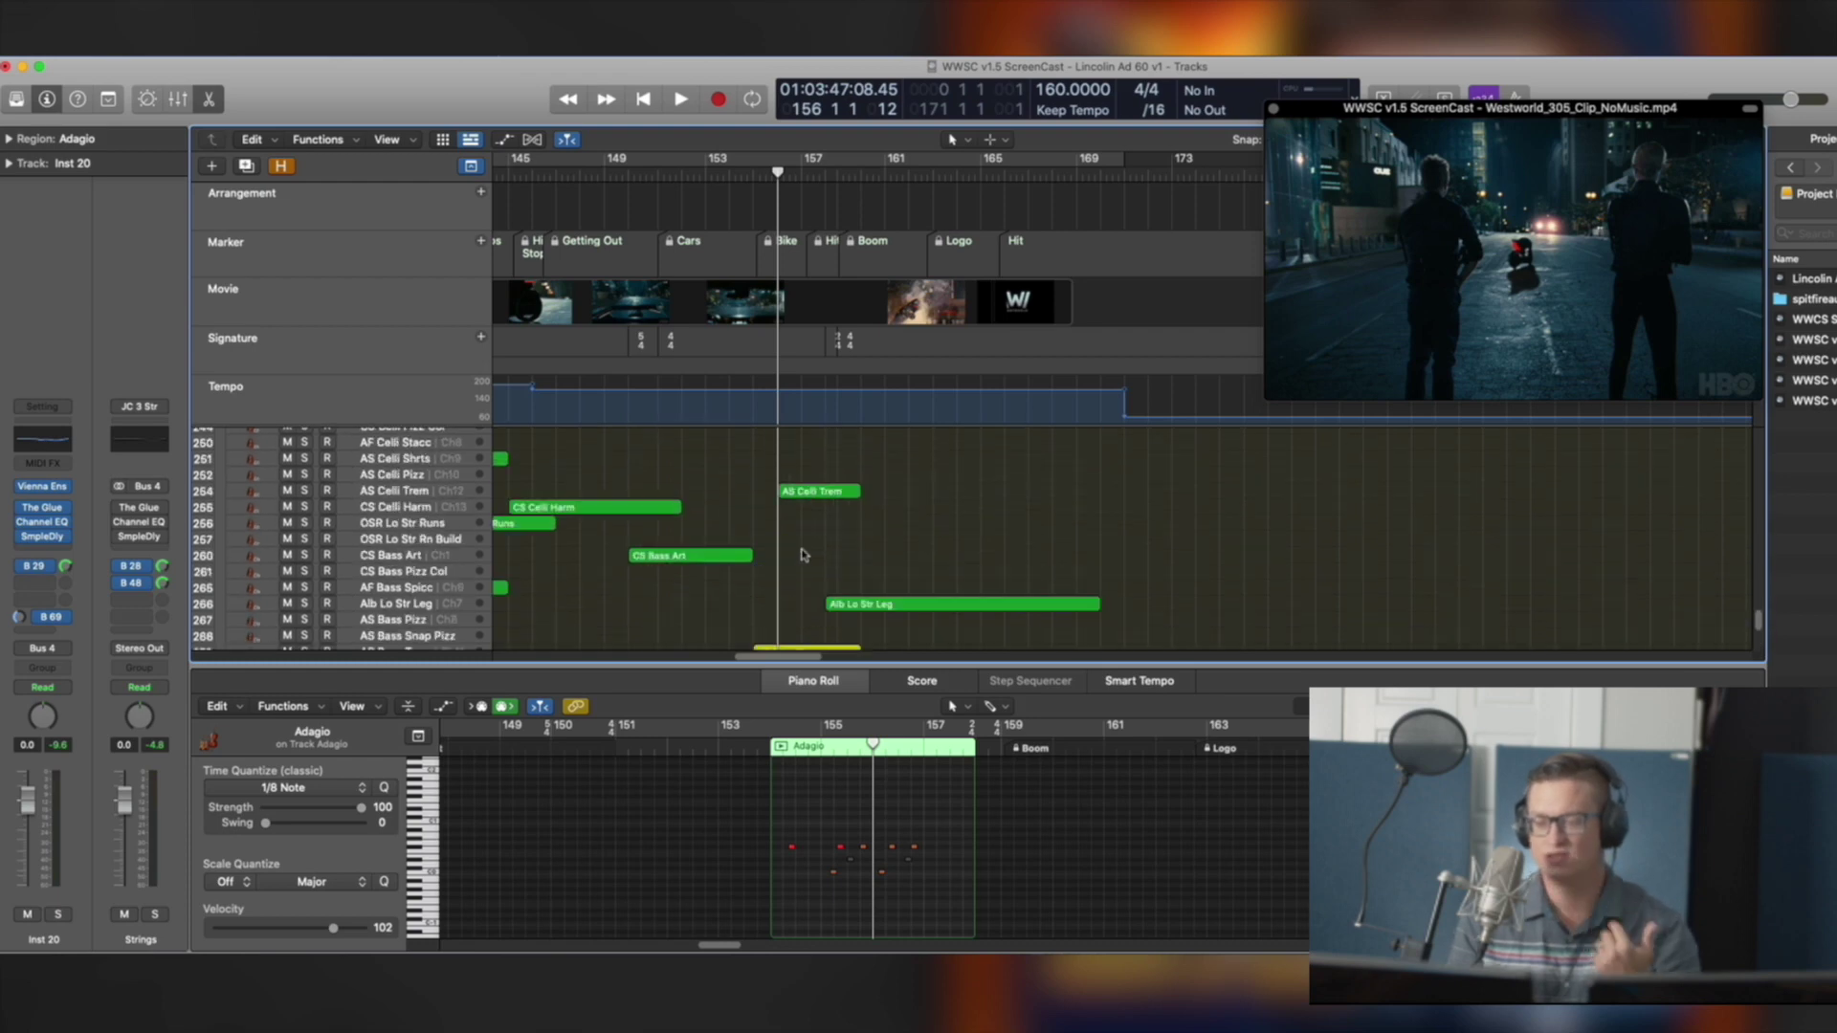
scroll(802, 547, up, 10)
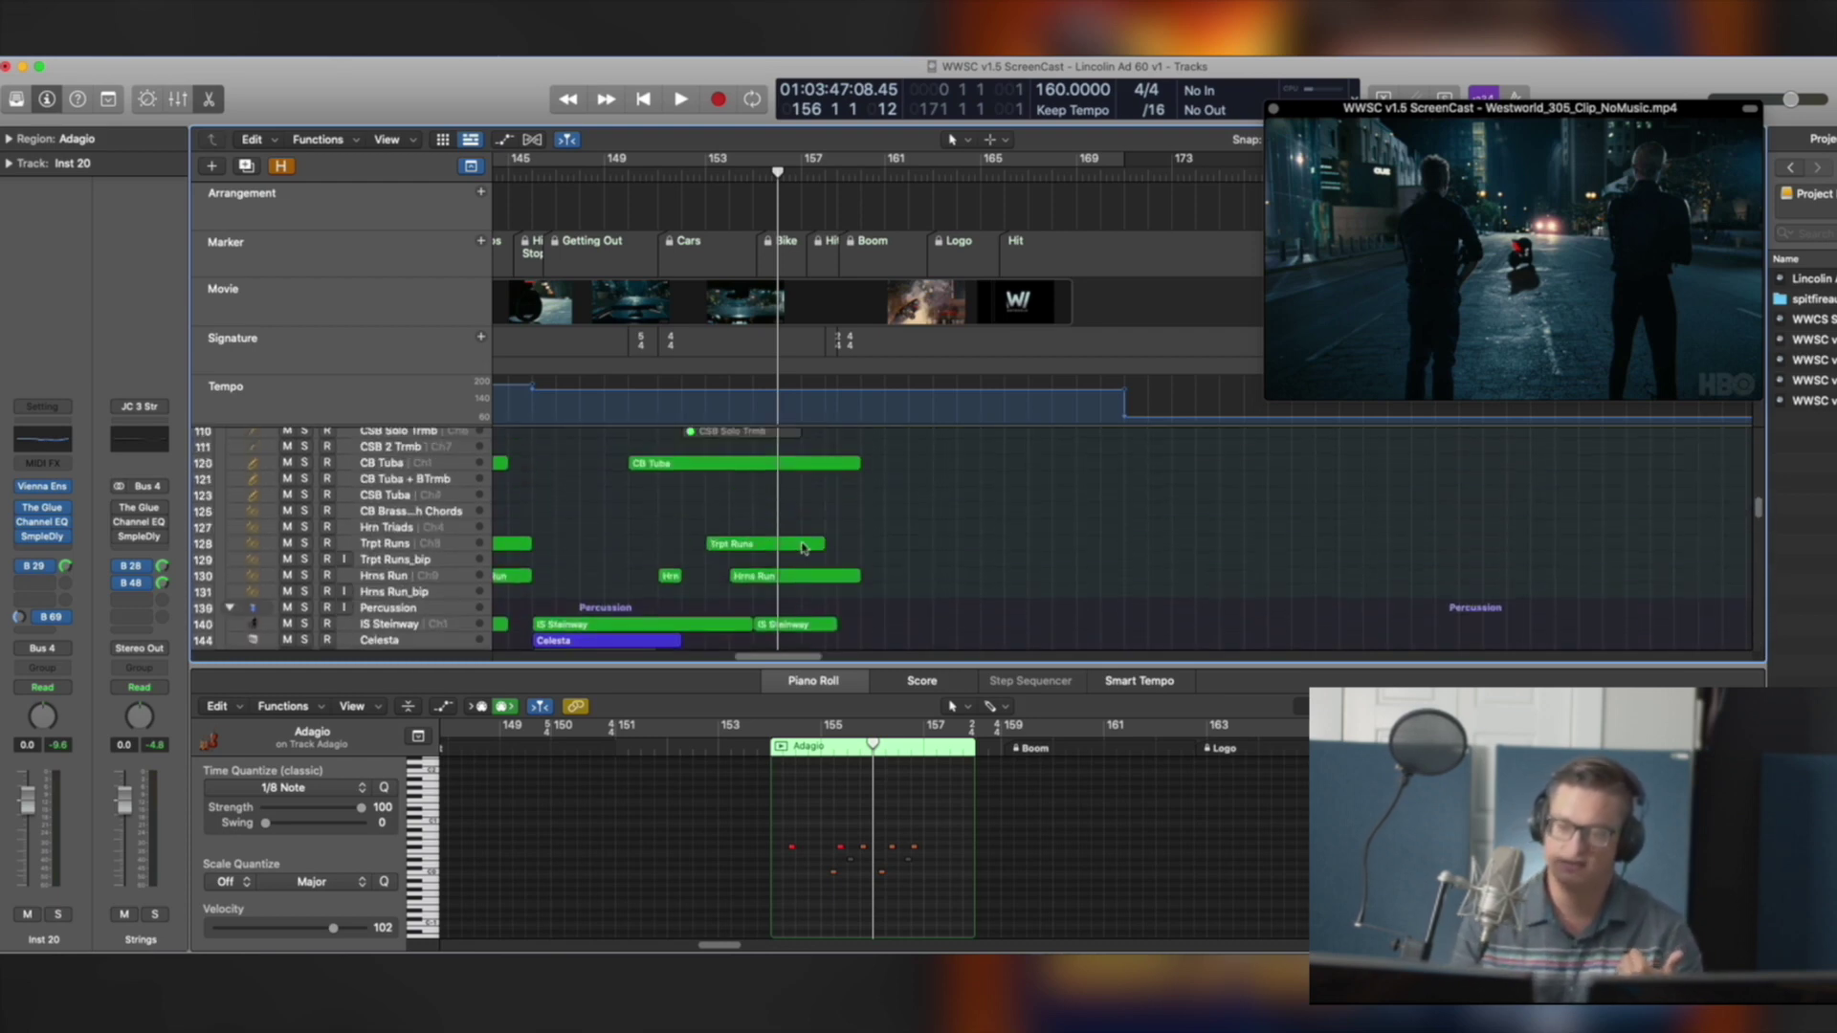
Select the Trpt Runs, CB 6 Hrns and CSB 4 Hrns regions together to compare their notes
click(713, 595)
click(722, 623)
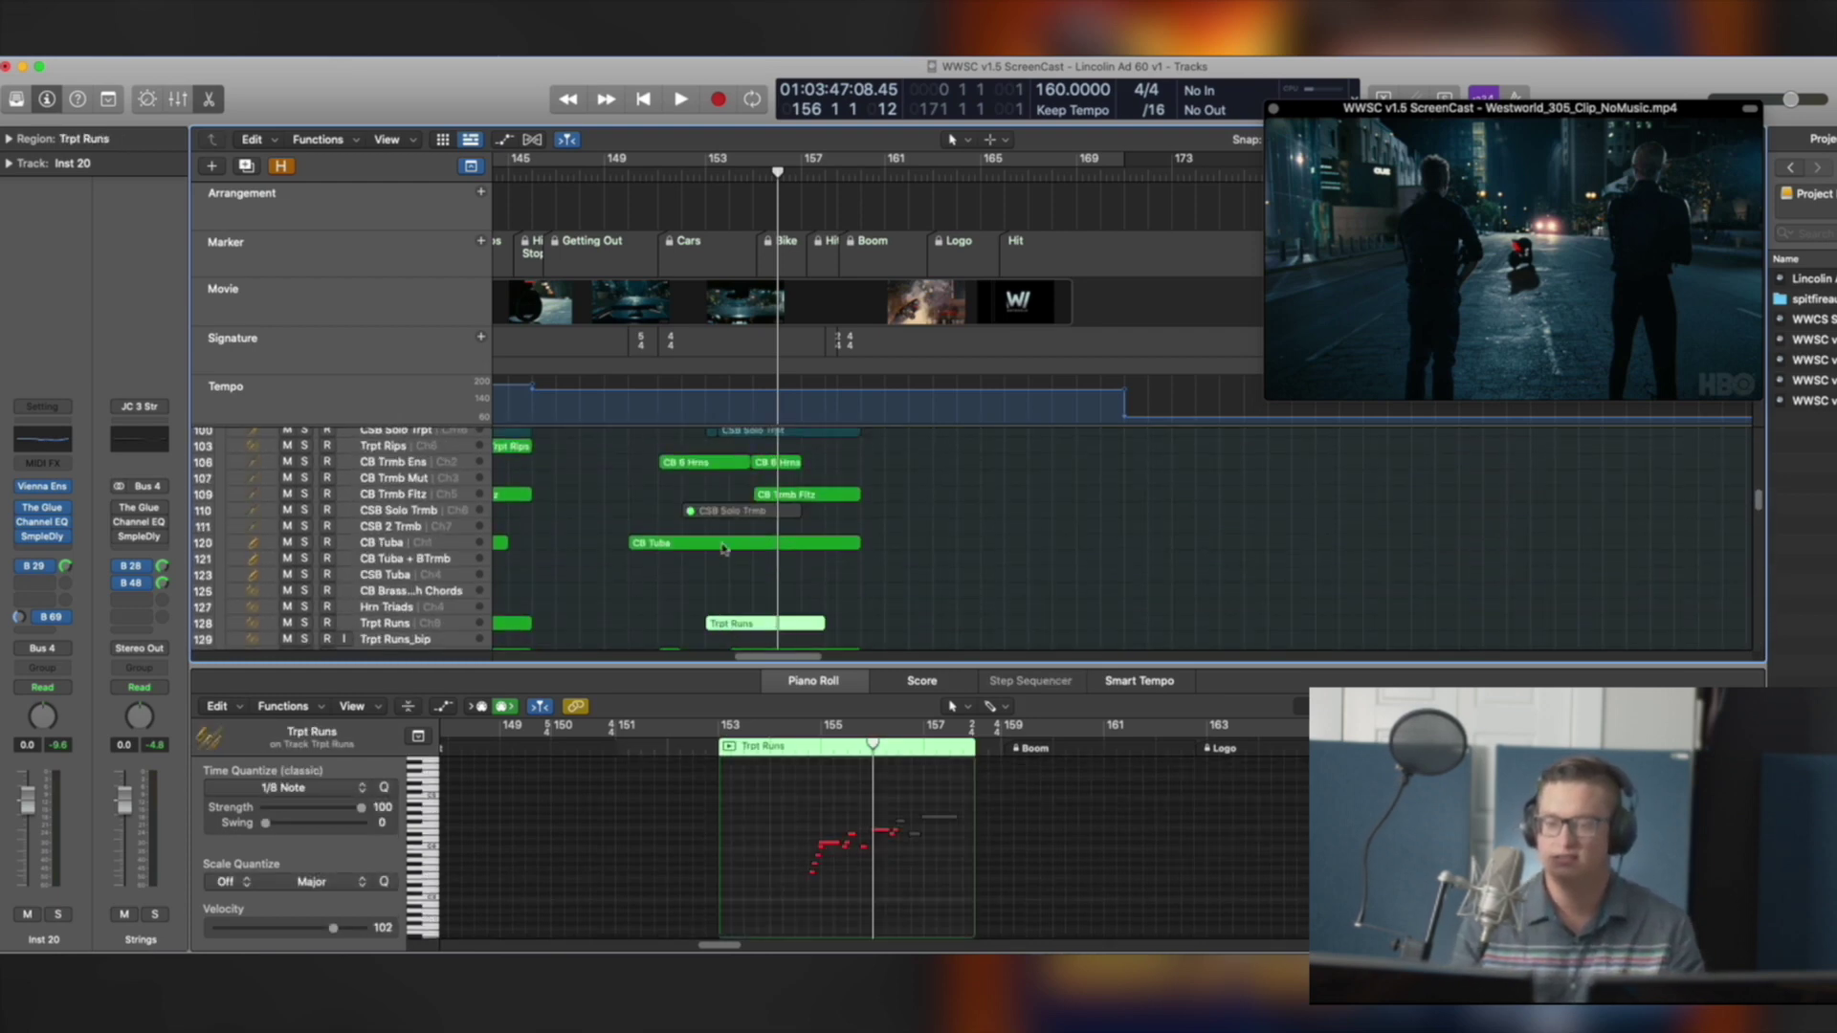
scroll(729, 536, up, 4)
scroll(727, 544, up, 1)
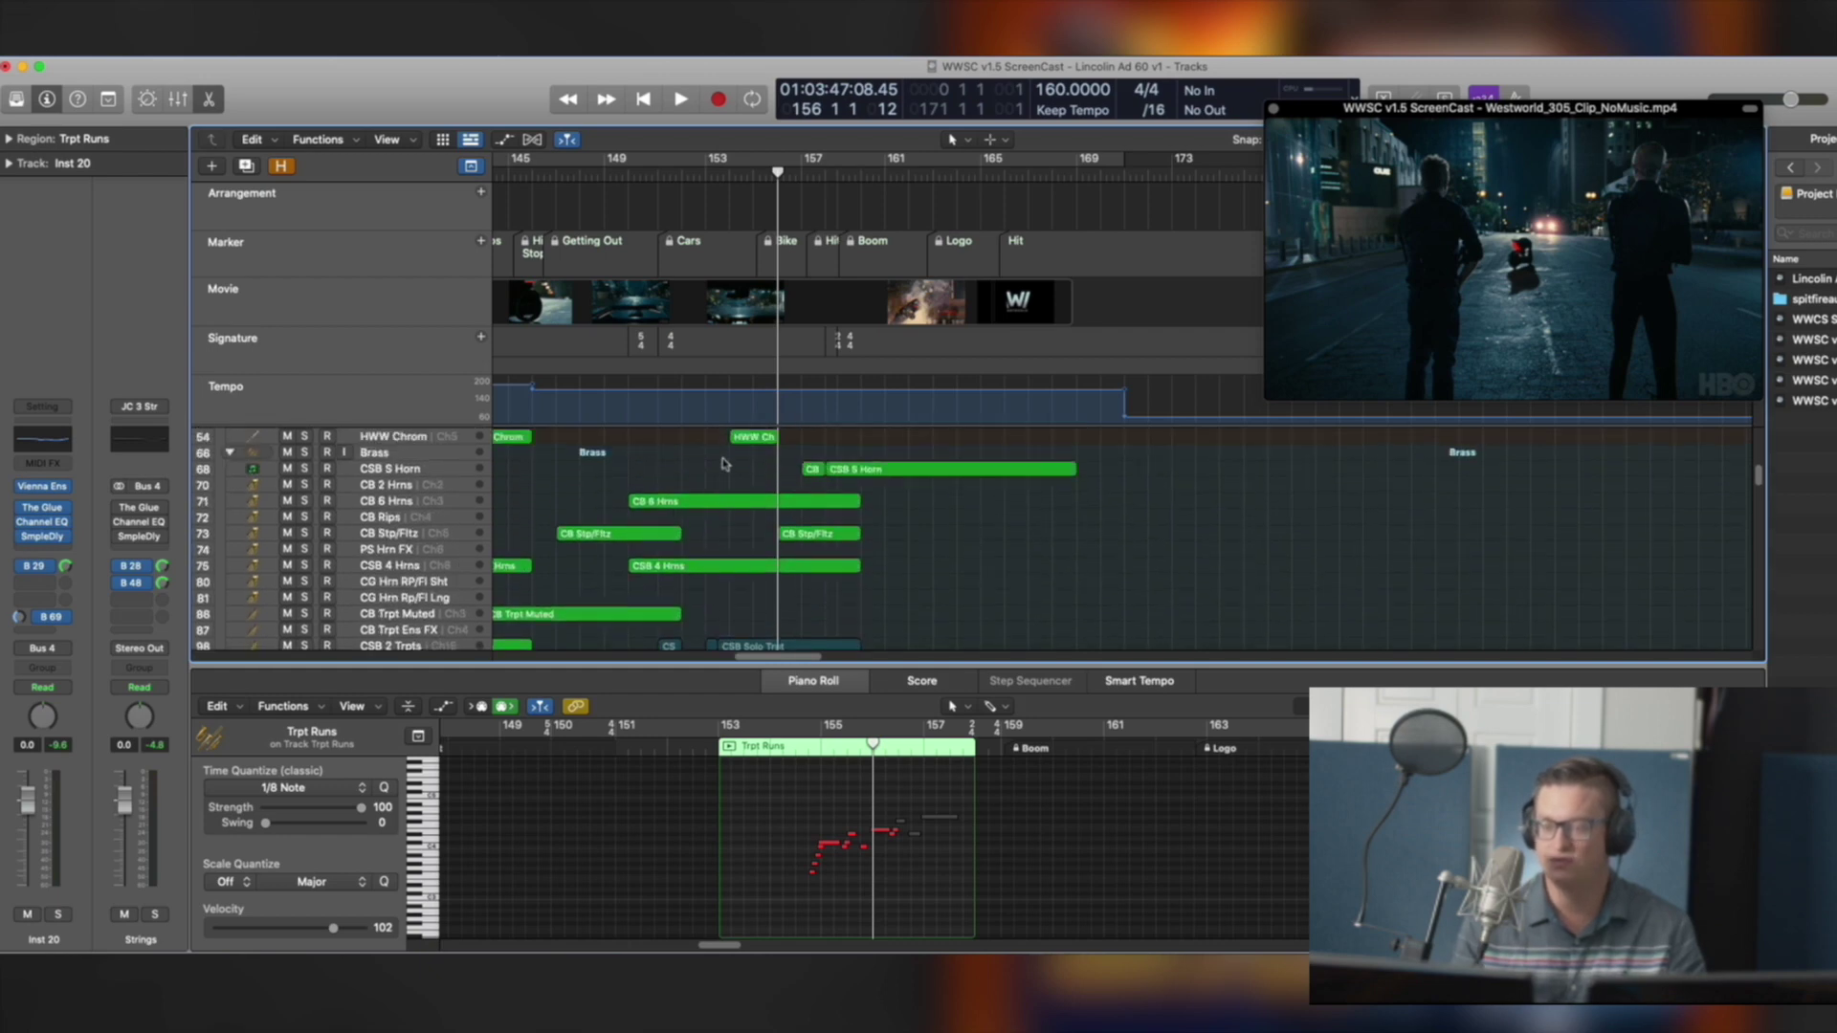
shift+click(735, 501)
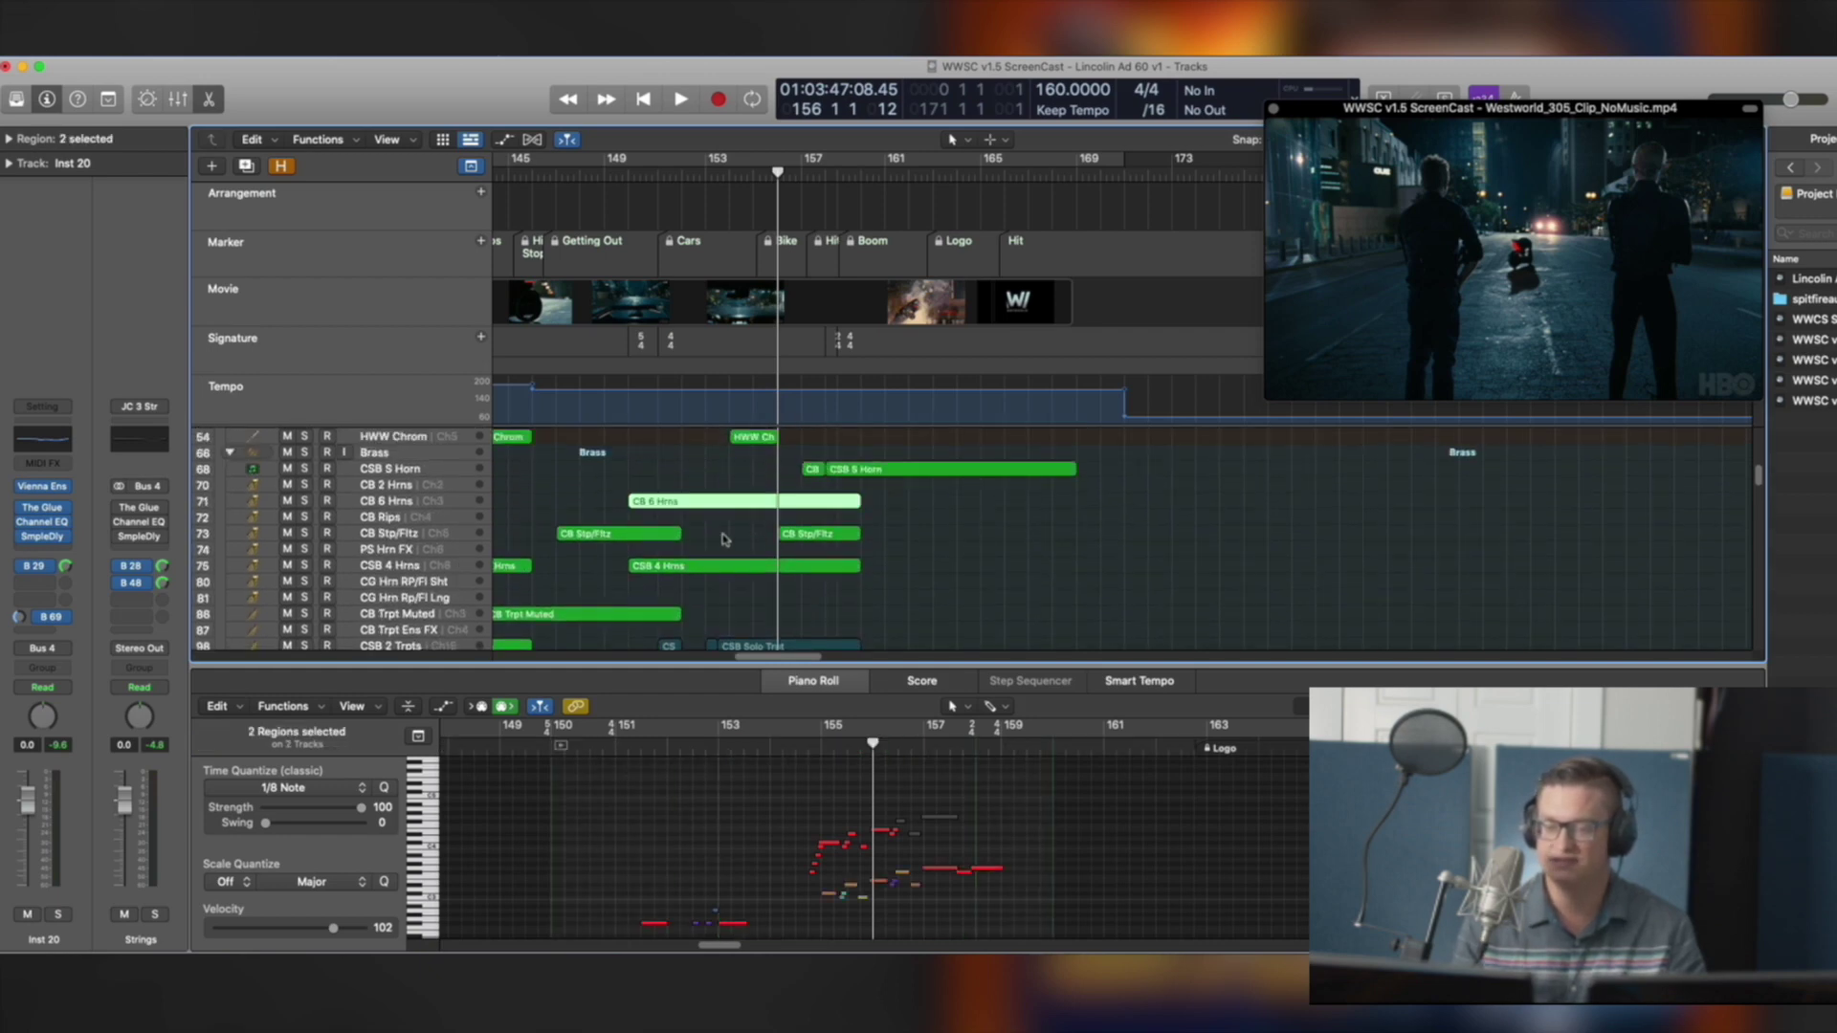
shift+click(733, 566)
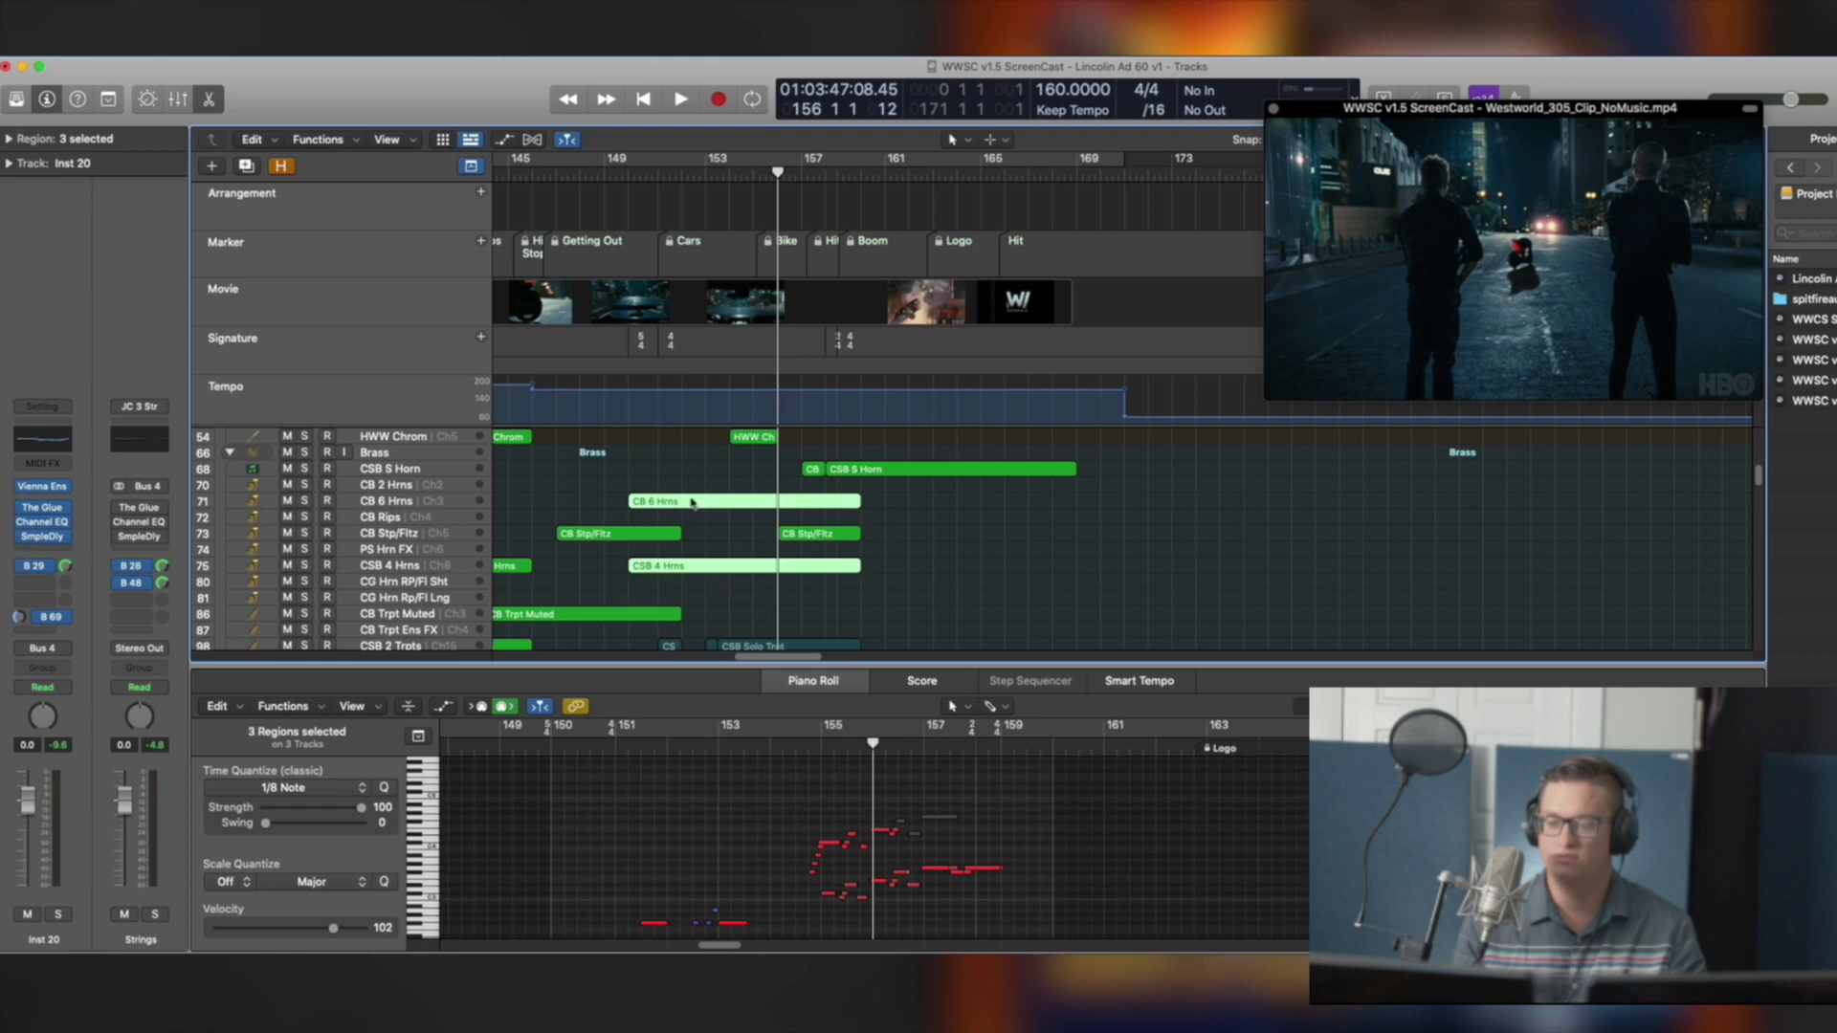
Select the two Alb WW Hi Lng regions starting at bar 155, set the playhead to bar 154 and inspect them up close
scroll(713, 519, up, 5)
scroll(713, 520, up, 3)
drag(852, 446, 756, 477)
key(comma)
key(comma)
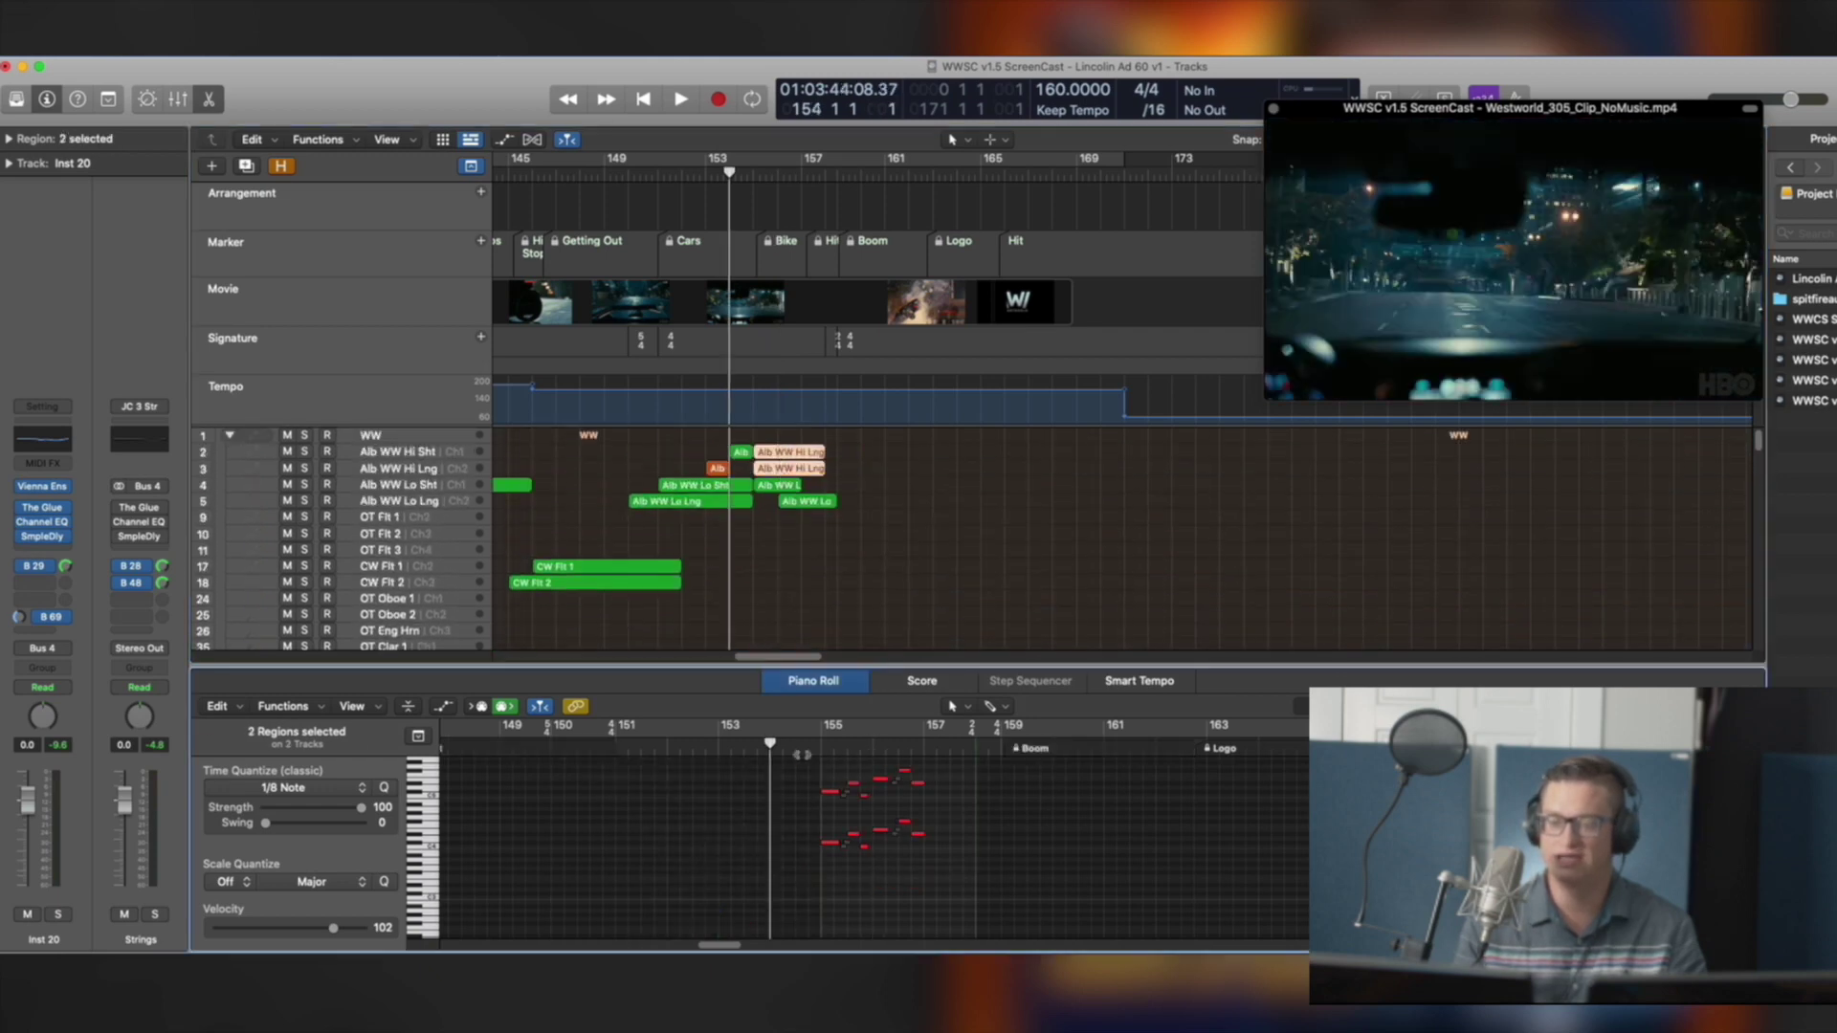
key(z)
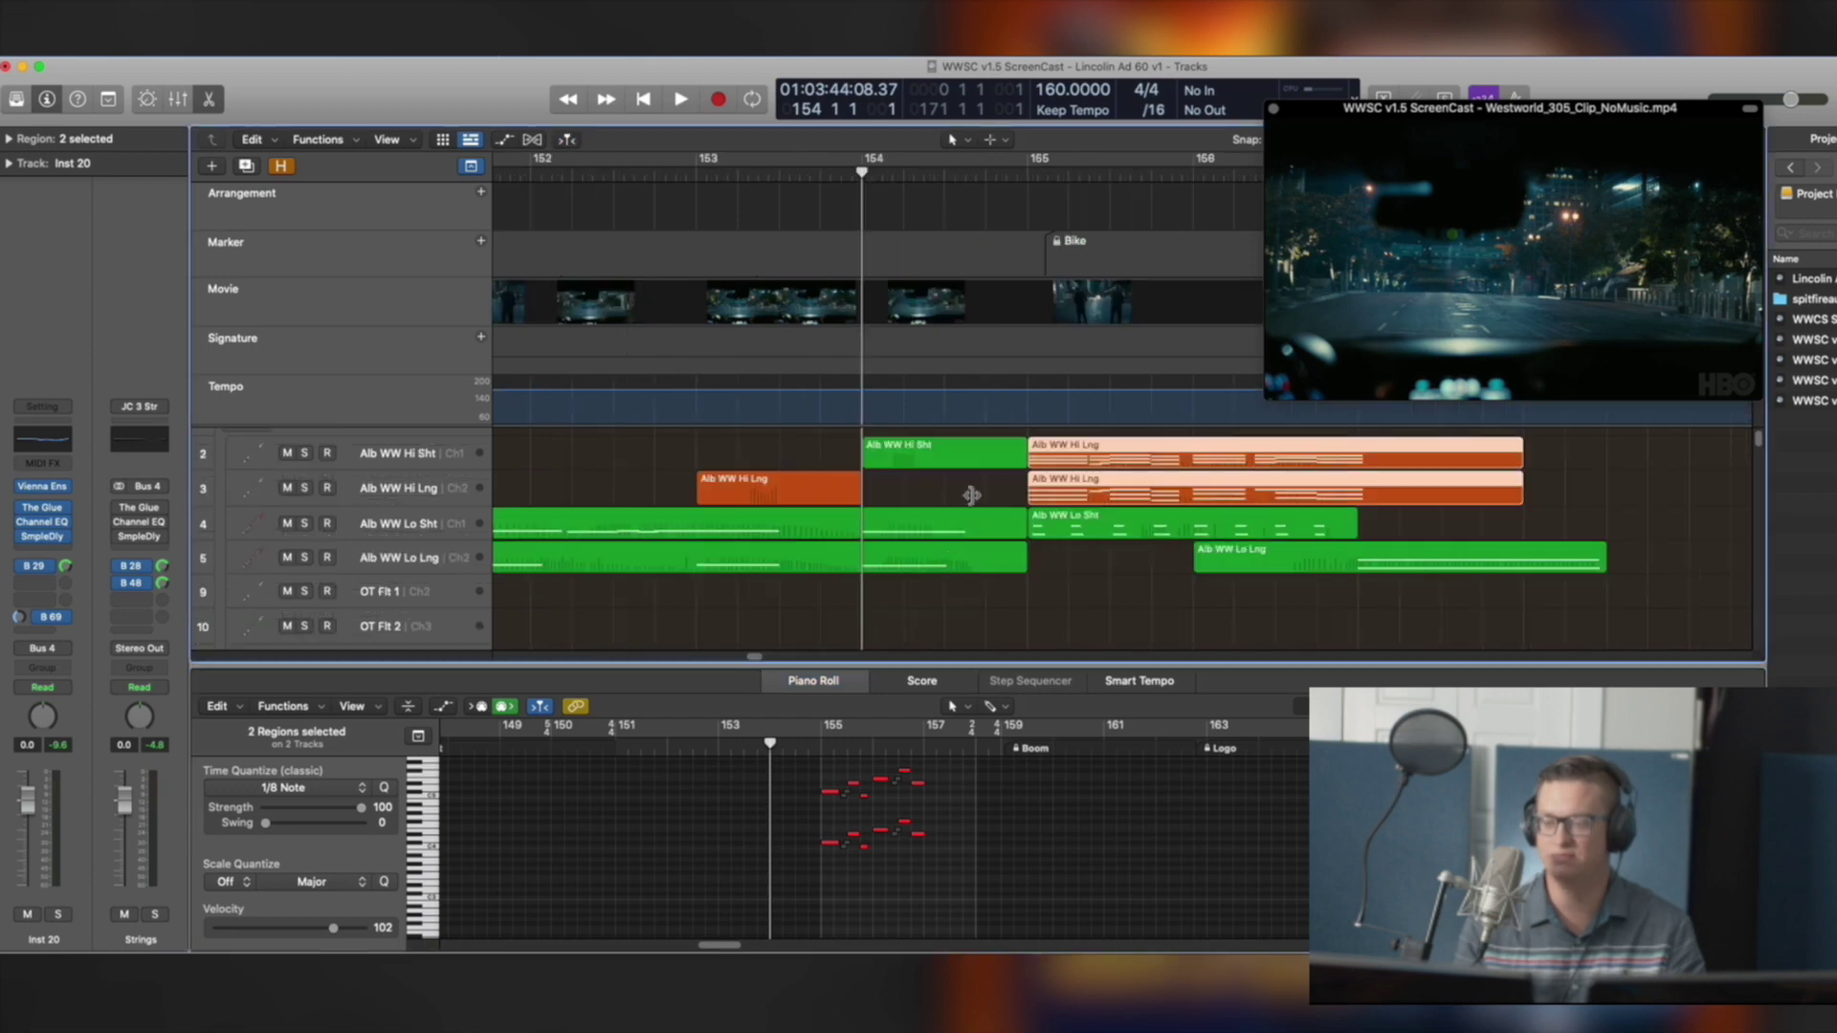
Extend the selection to the earlier Alb WW Hi Sht and Alb WW Hi Lng regions and audition them soloed into the Bike section
drag(772, 443, 1107, 486)
key(space)
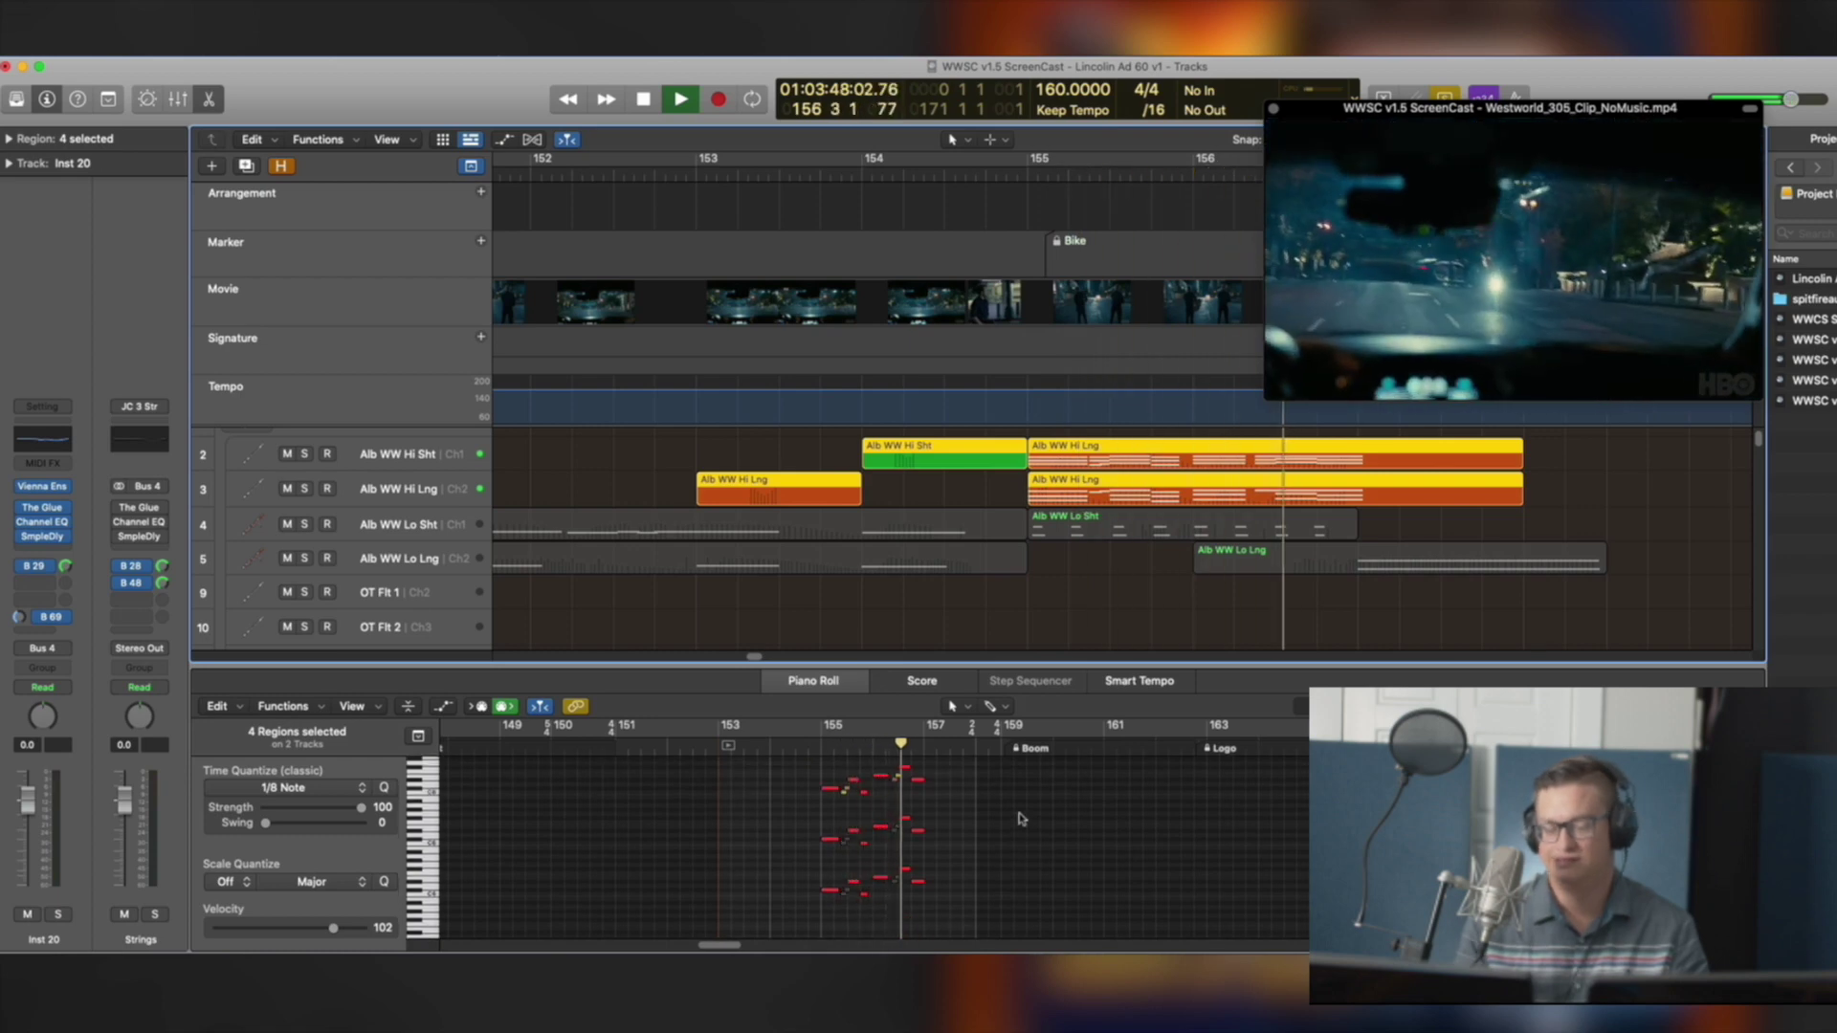
key(space)
scroll(1086, 584, down, 1)
key(shift+Return)
Select the CB 6 Hrns and CSB 4 Hrns regions together to inspect the horn line leading to the Boom marker
scroll(1098, 524, down, 10)
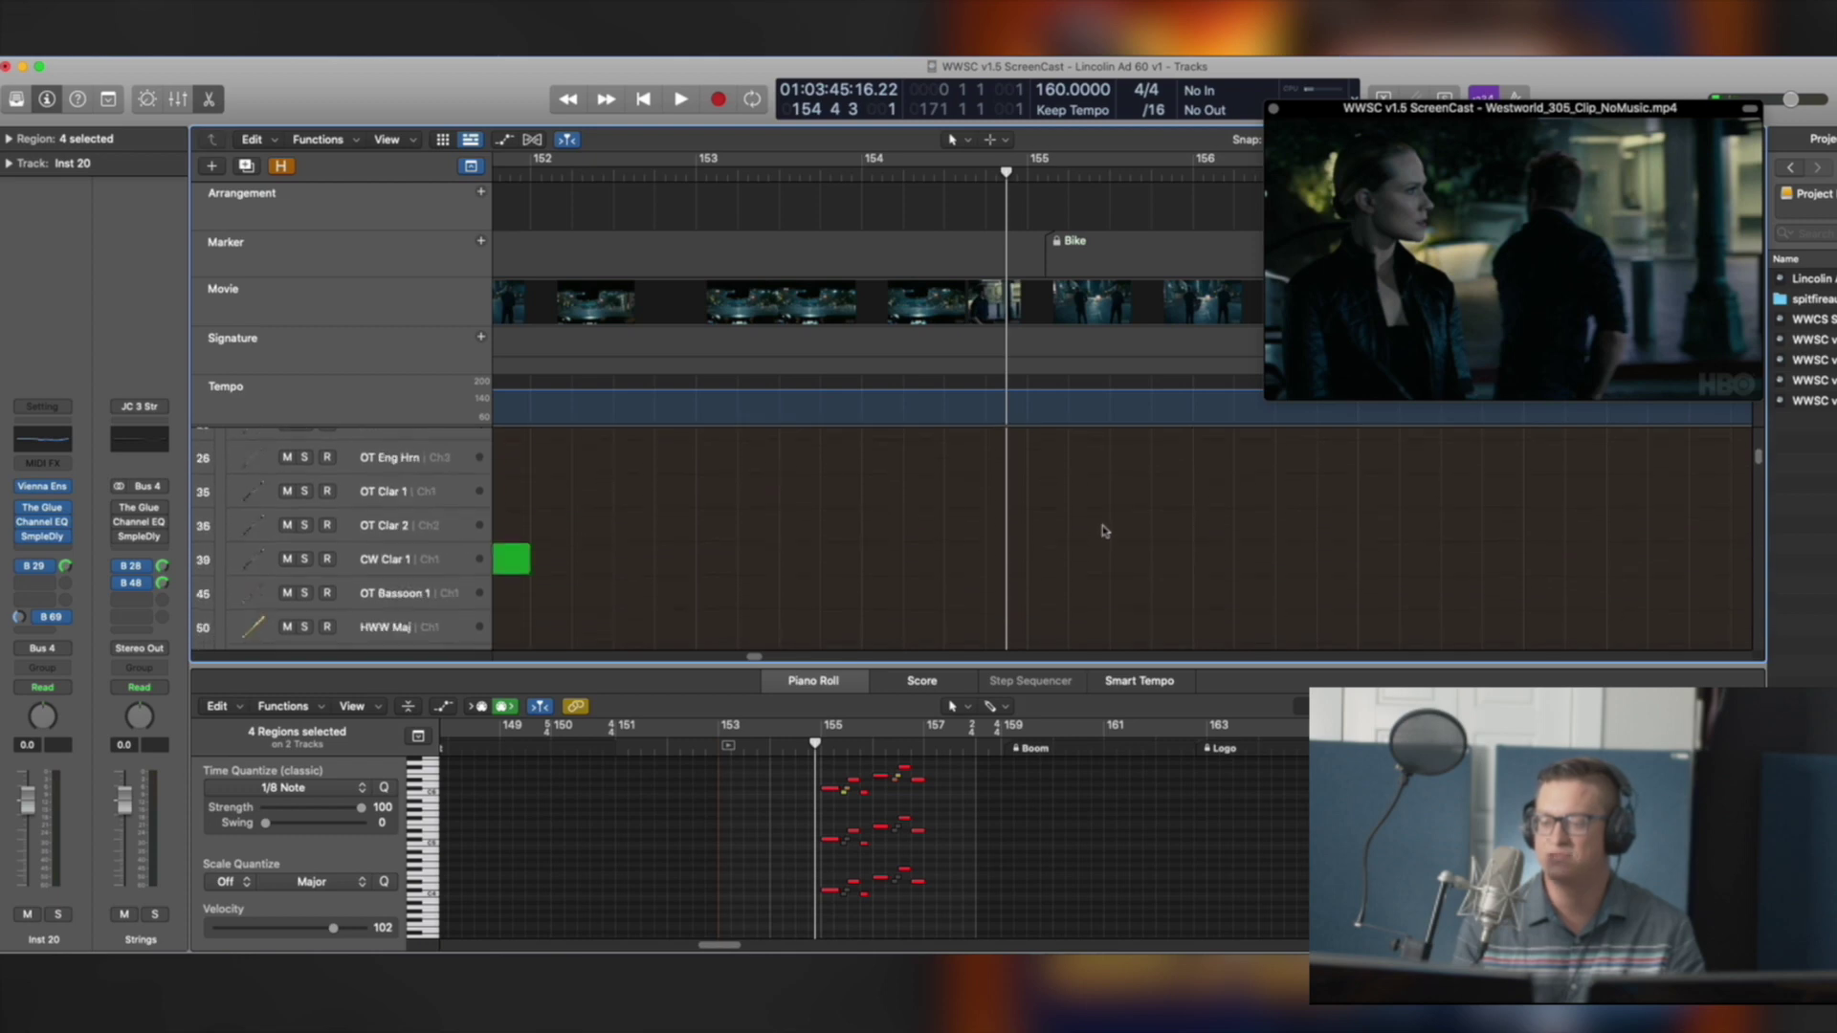
scroll(1079, 537, down, 3)
scroll(845, 521, down, 5)
scroll(819, 525, down, 5)
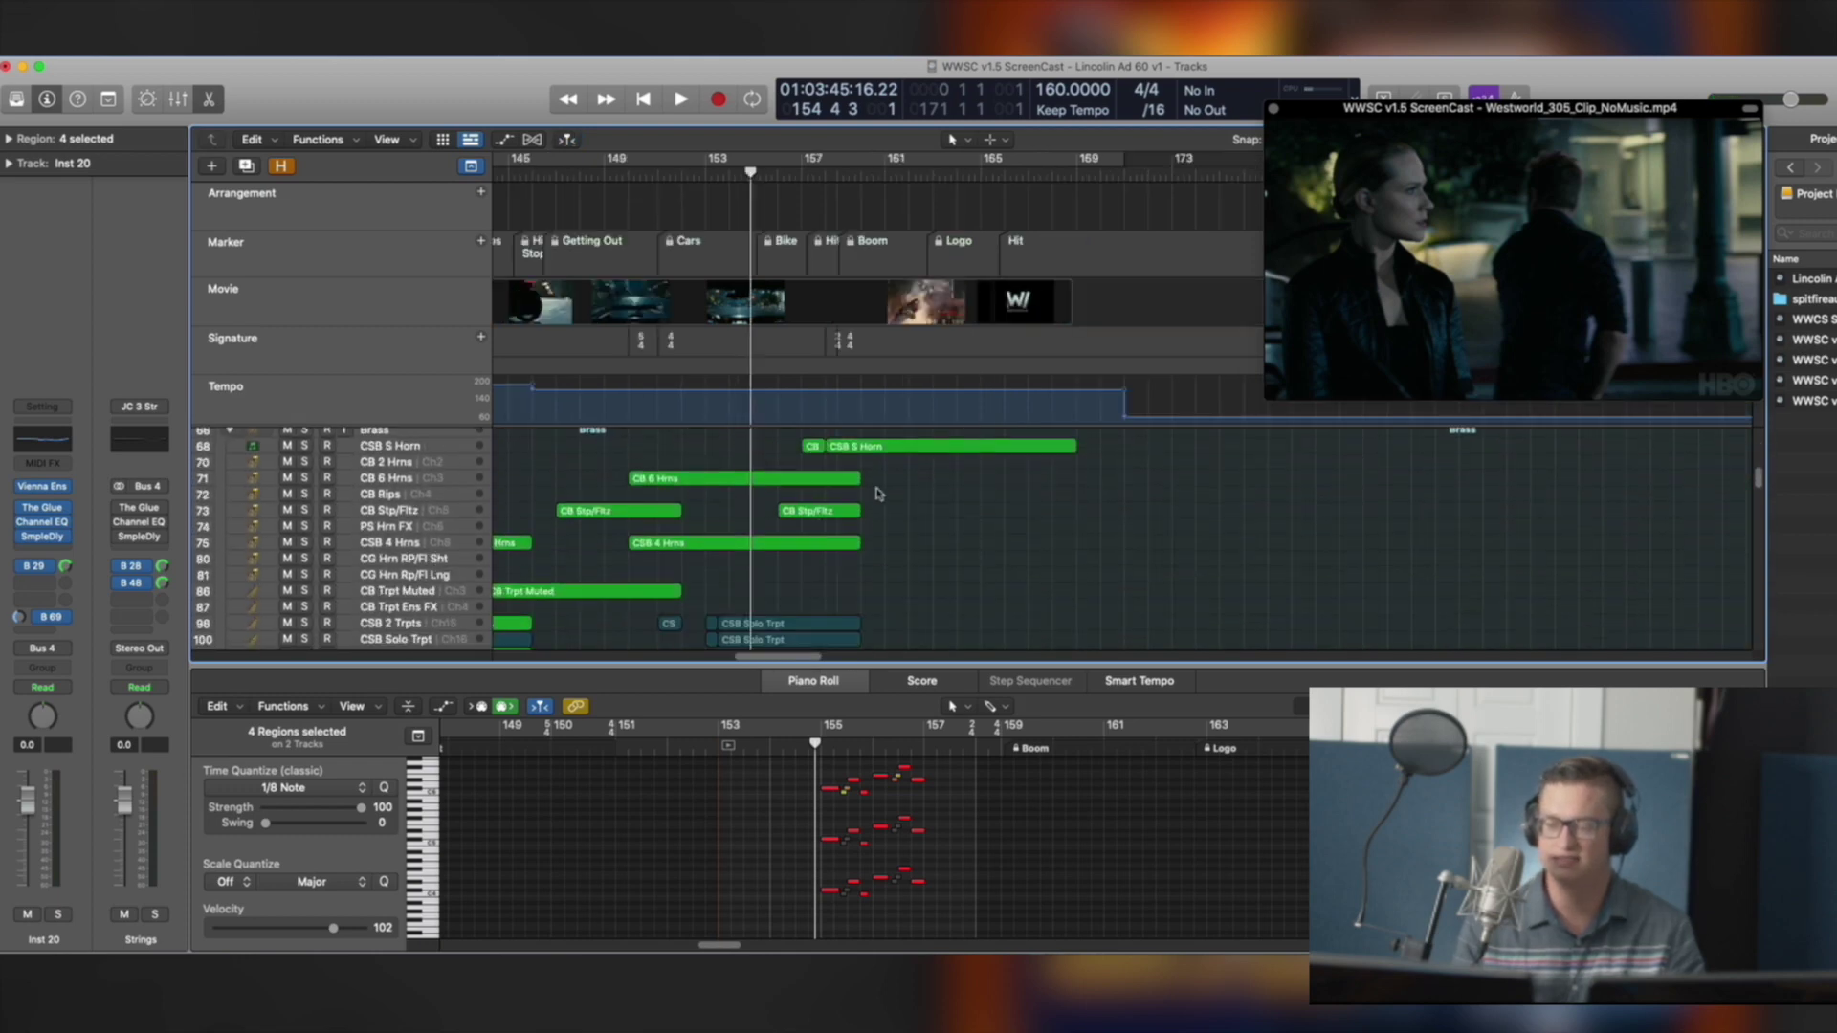
click(798, 482)
shift+click(842, 542)
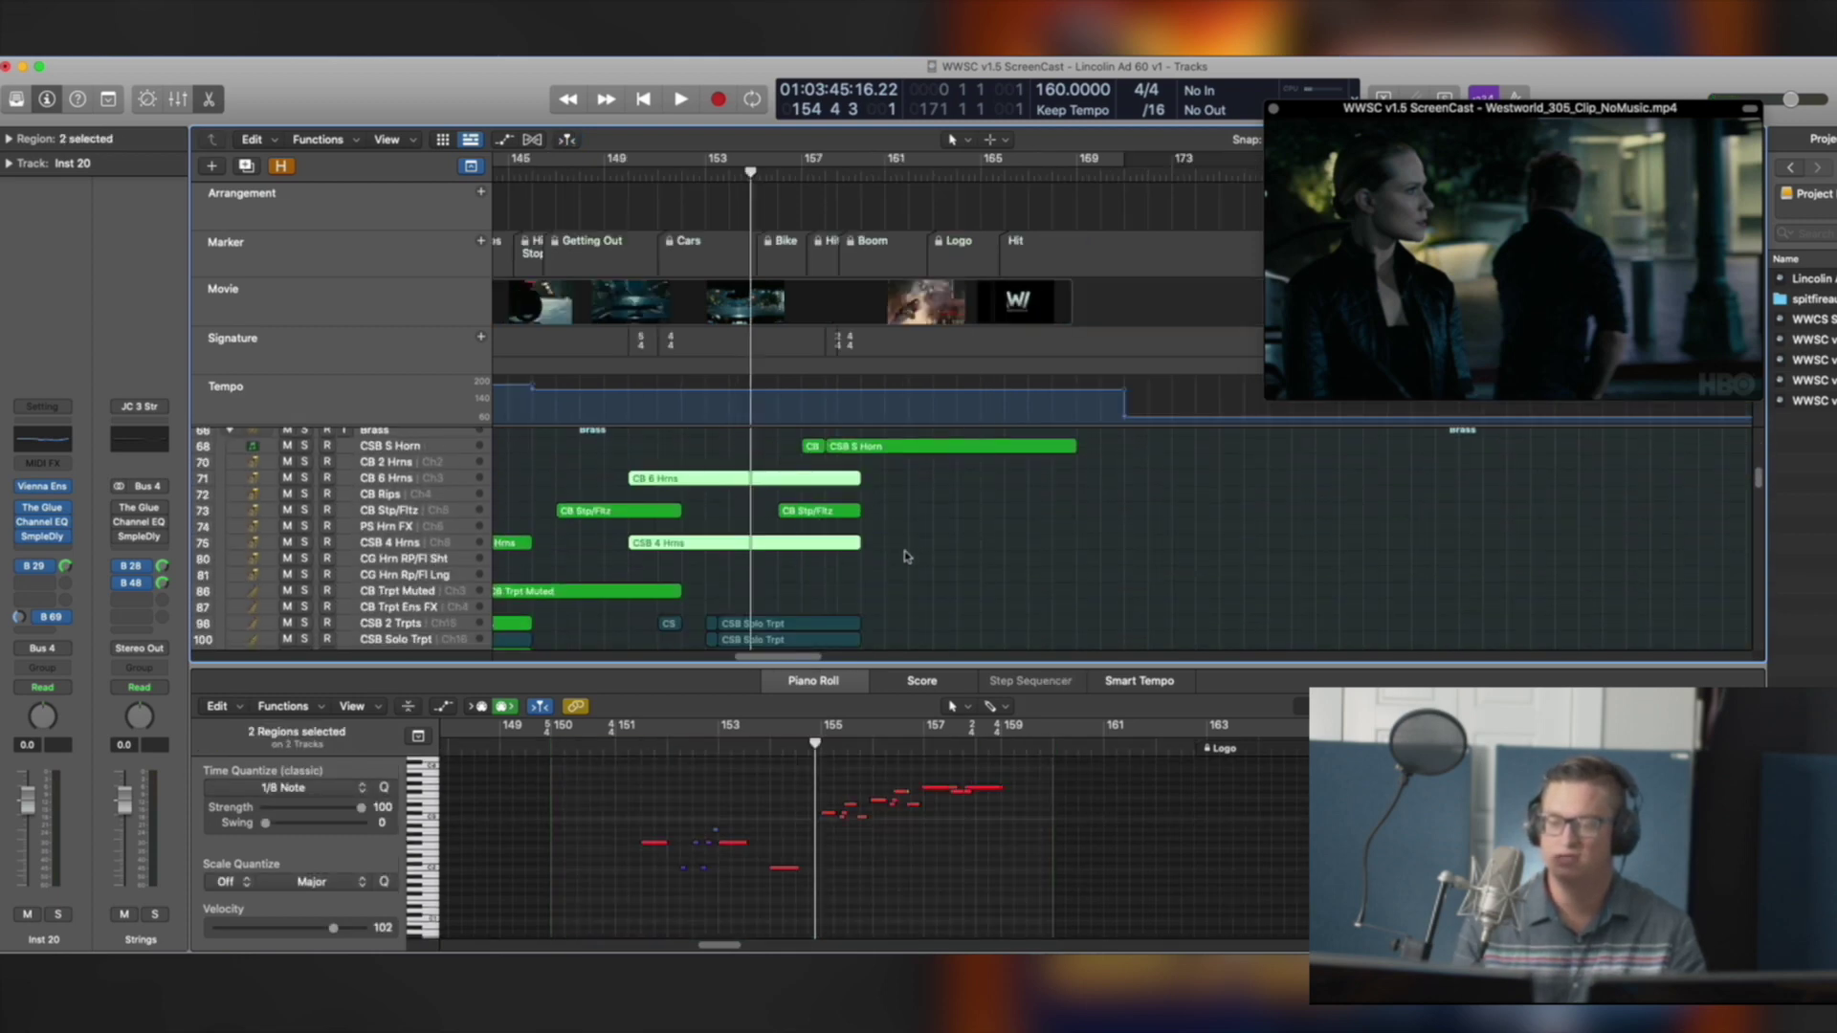
click(924, 556)
click(817, 540)
click(814, 485)
click(805, 546)
shift+click(784, 478)
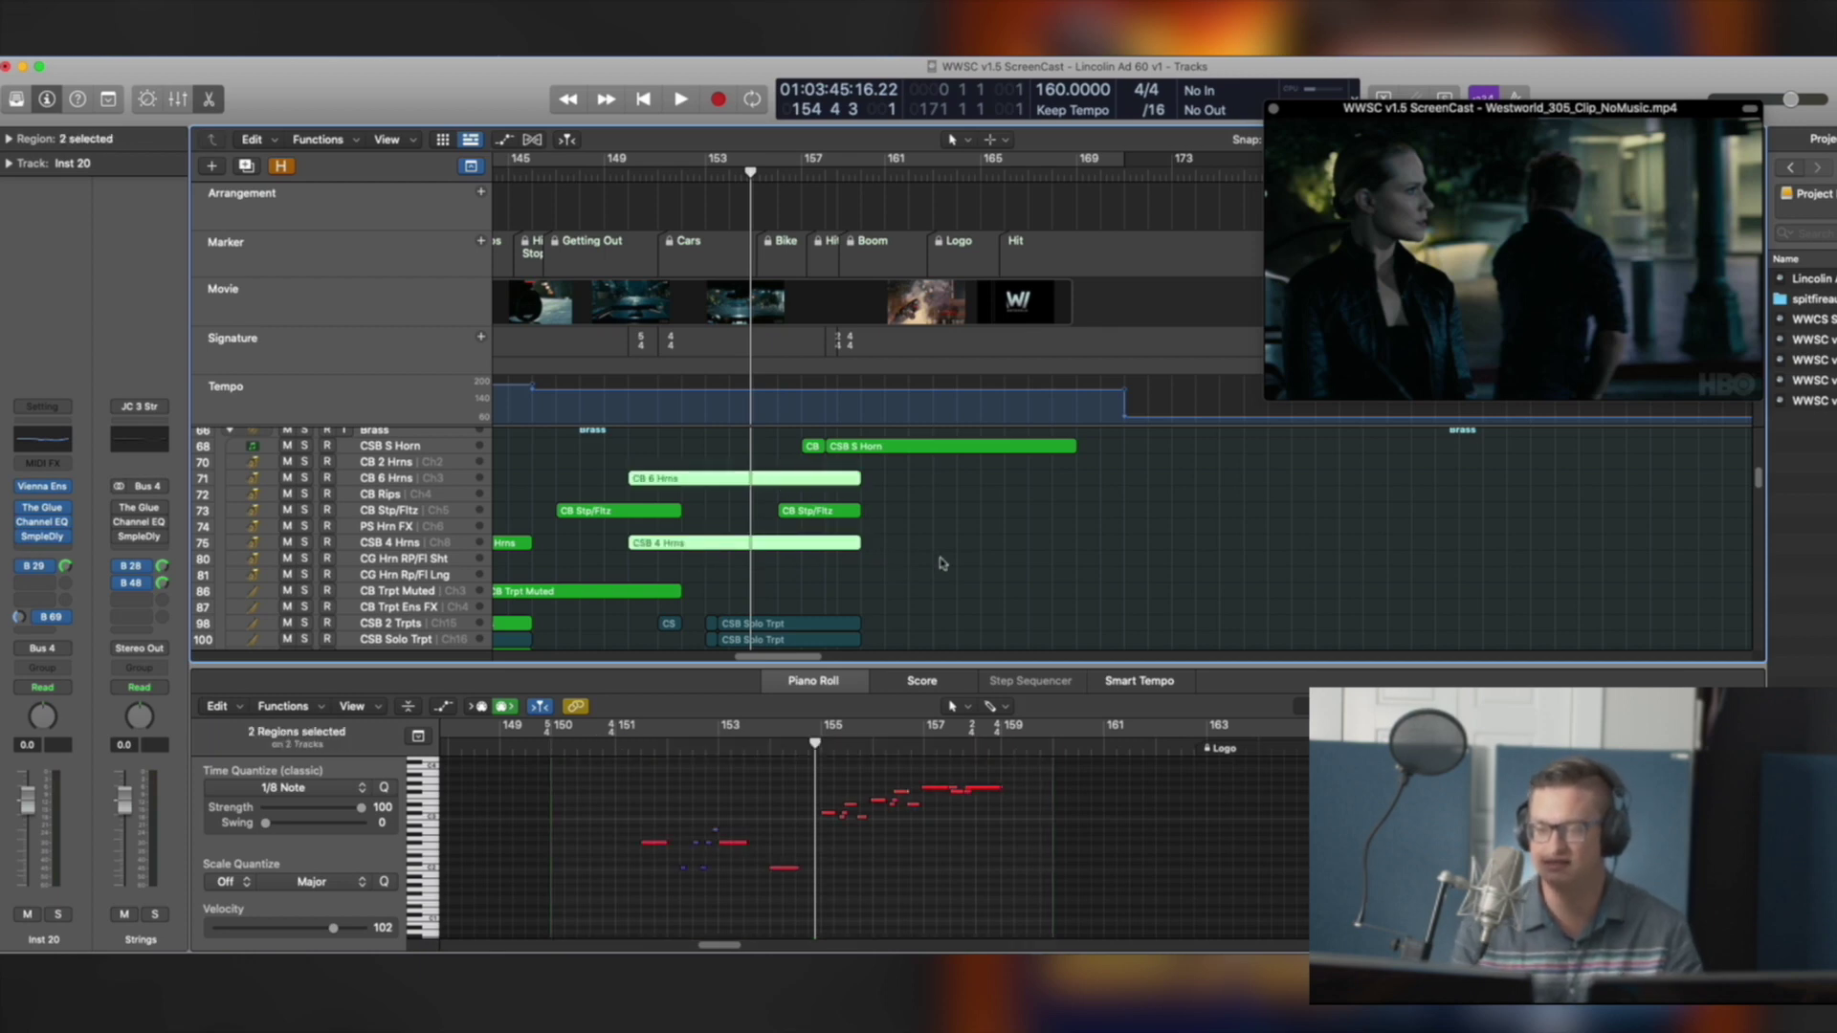
Solo the horn selection and add the Hrns Run region starting at bar 154 to it
scroll(962, 737, down, 2)
scroll(919, 589, down, 5)
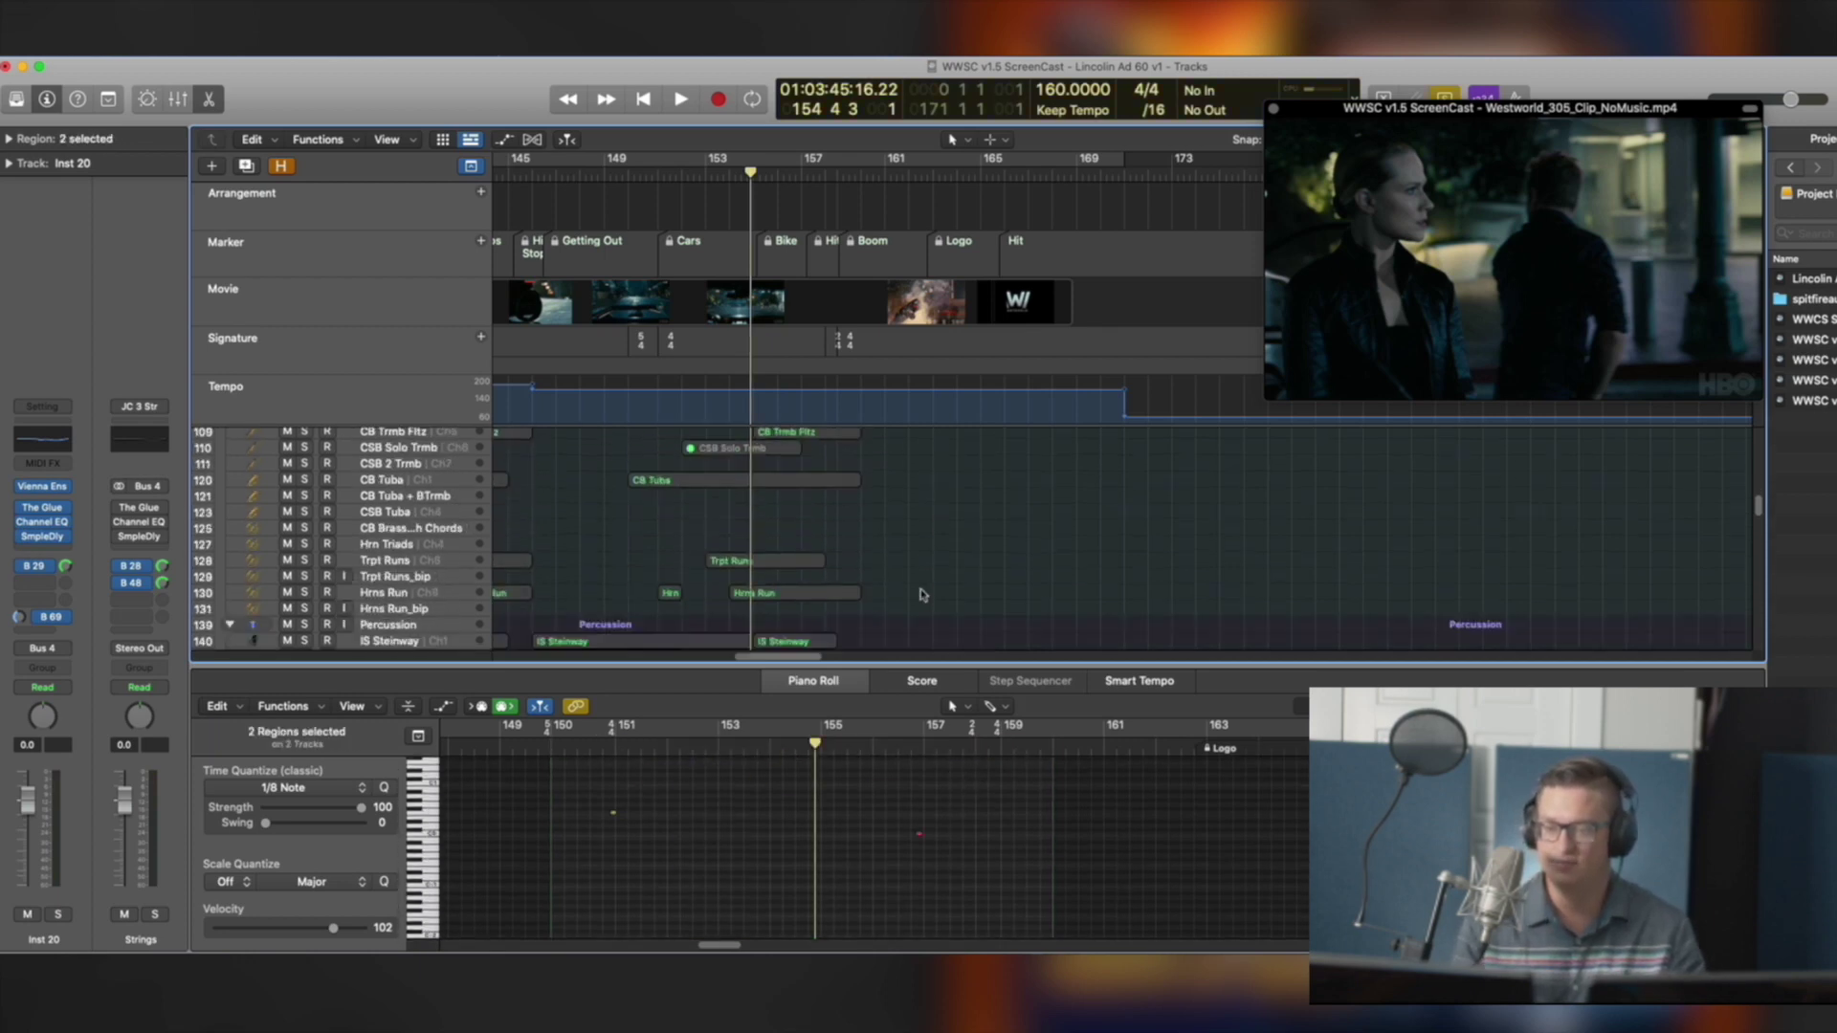
scroll(896, 563, up, 1)
shift+click(841, 633)
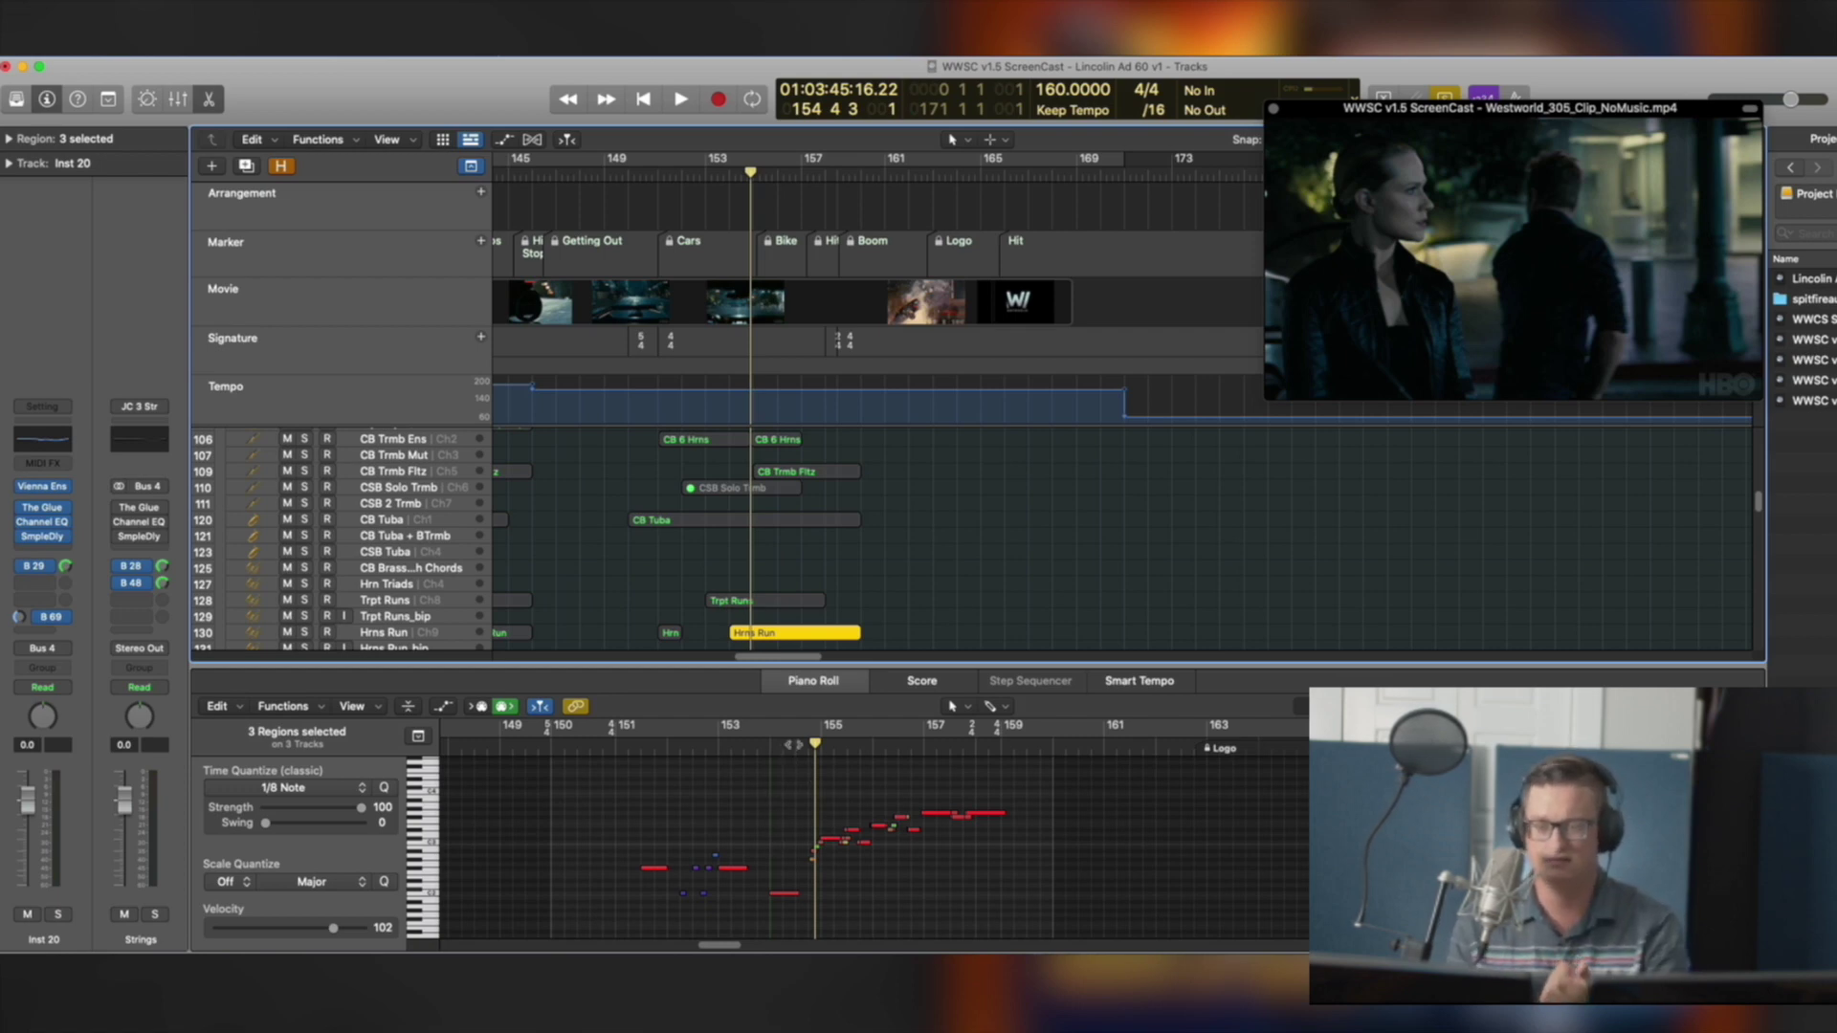
Set the playhead to bar 154 and audition the soloed CB 6 Hrns, CSB 4 Hrns and Hrns Run regions together against picture
click(763, 753)
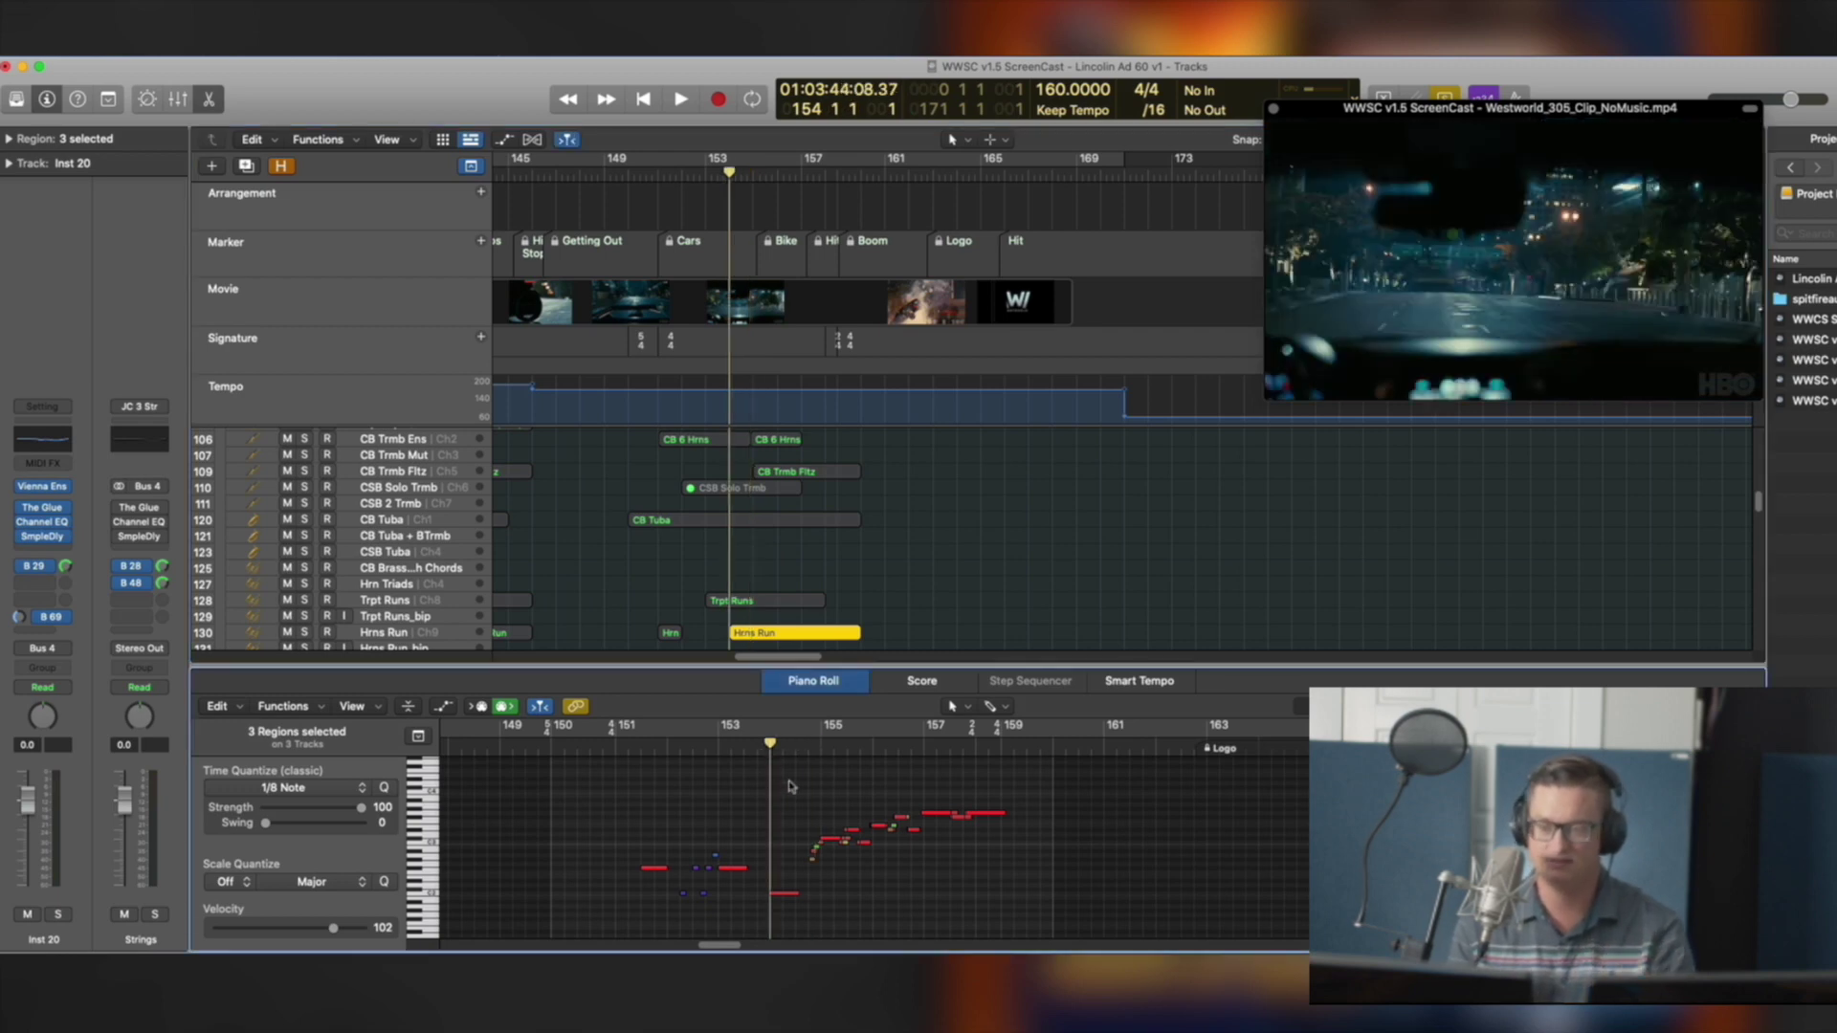
scroll(847, 574, up, 3)
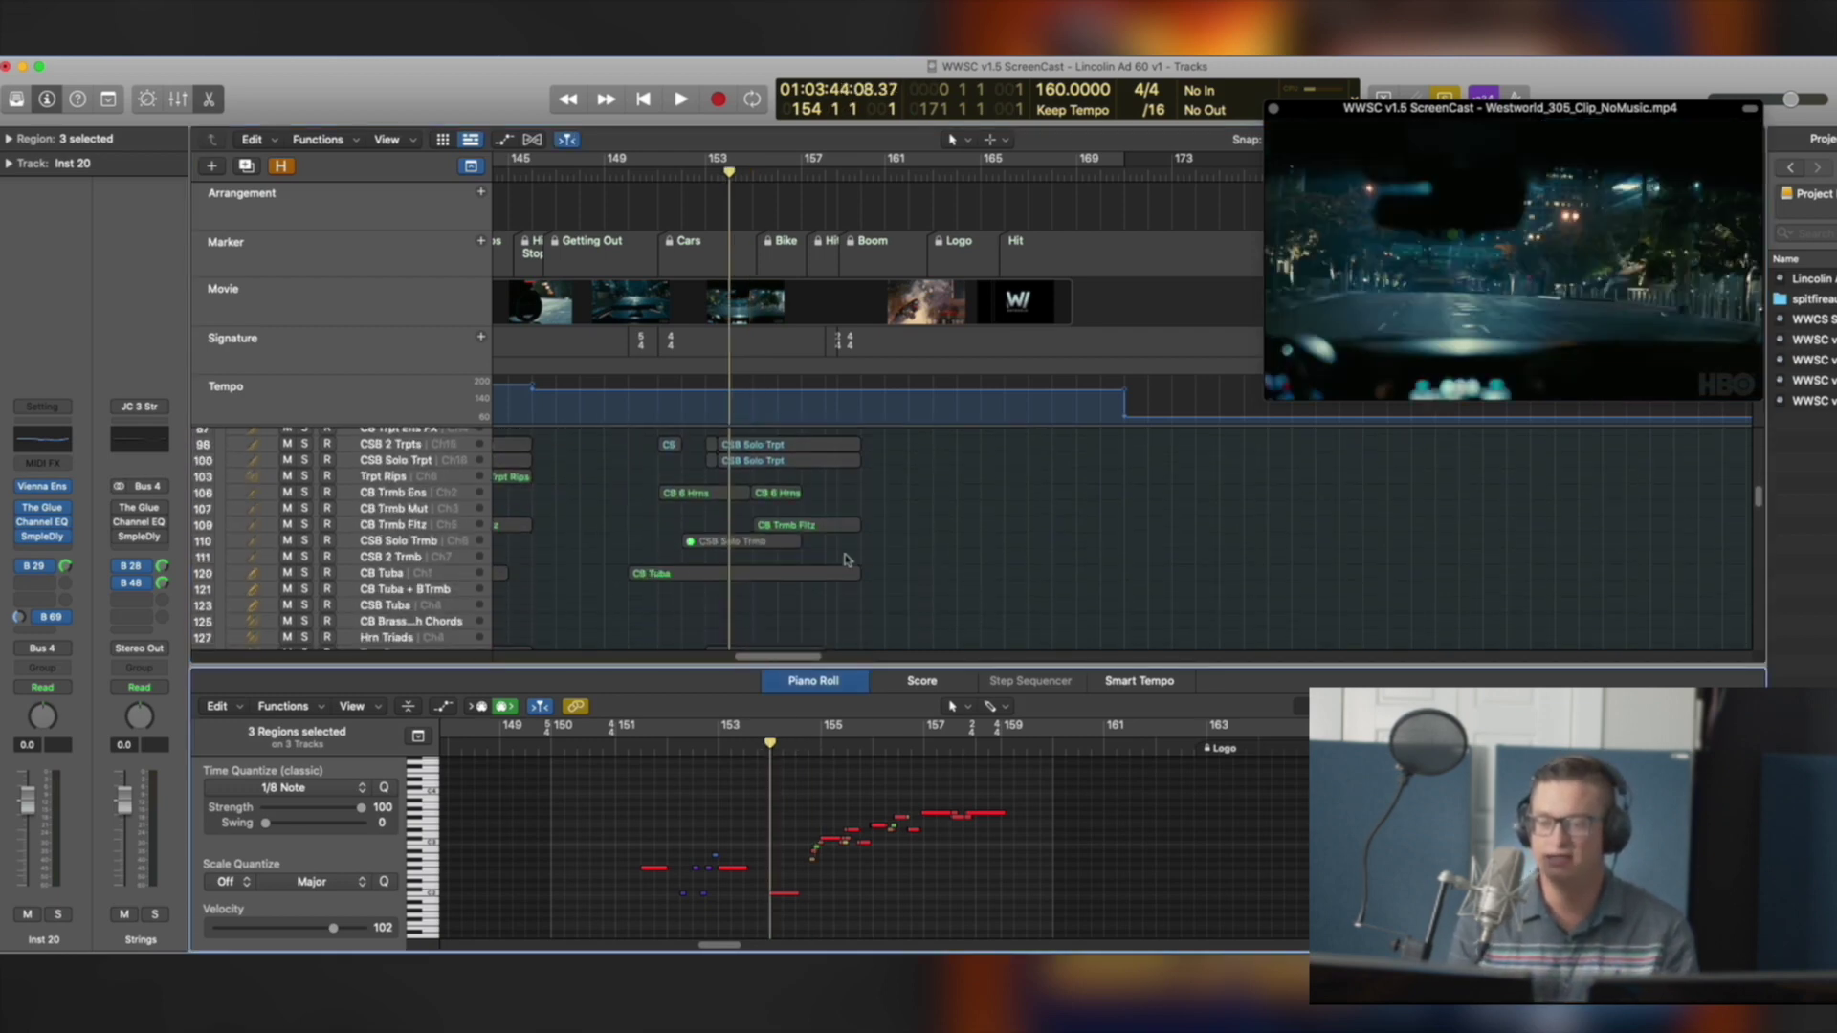
scroll(846, 530, up, 4)
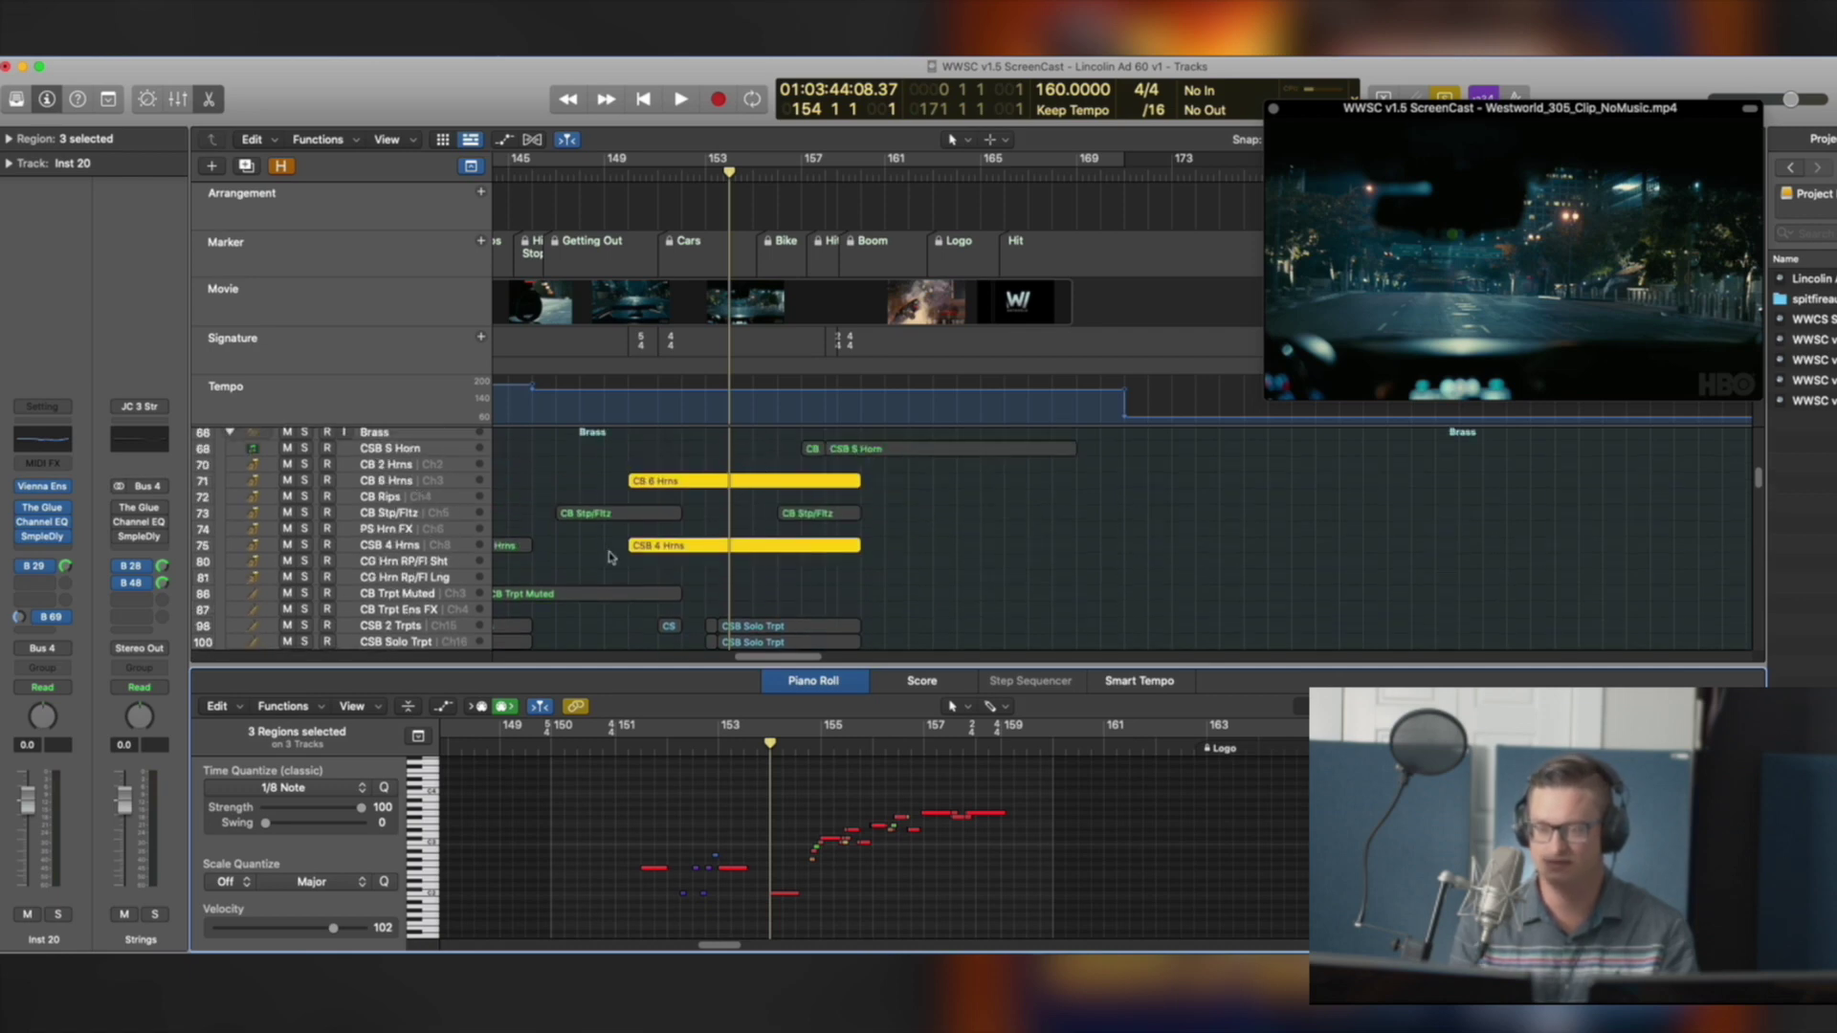
drag(721, 583, 728, 447)
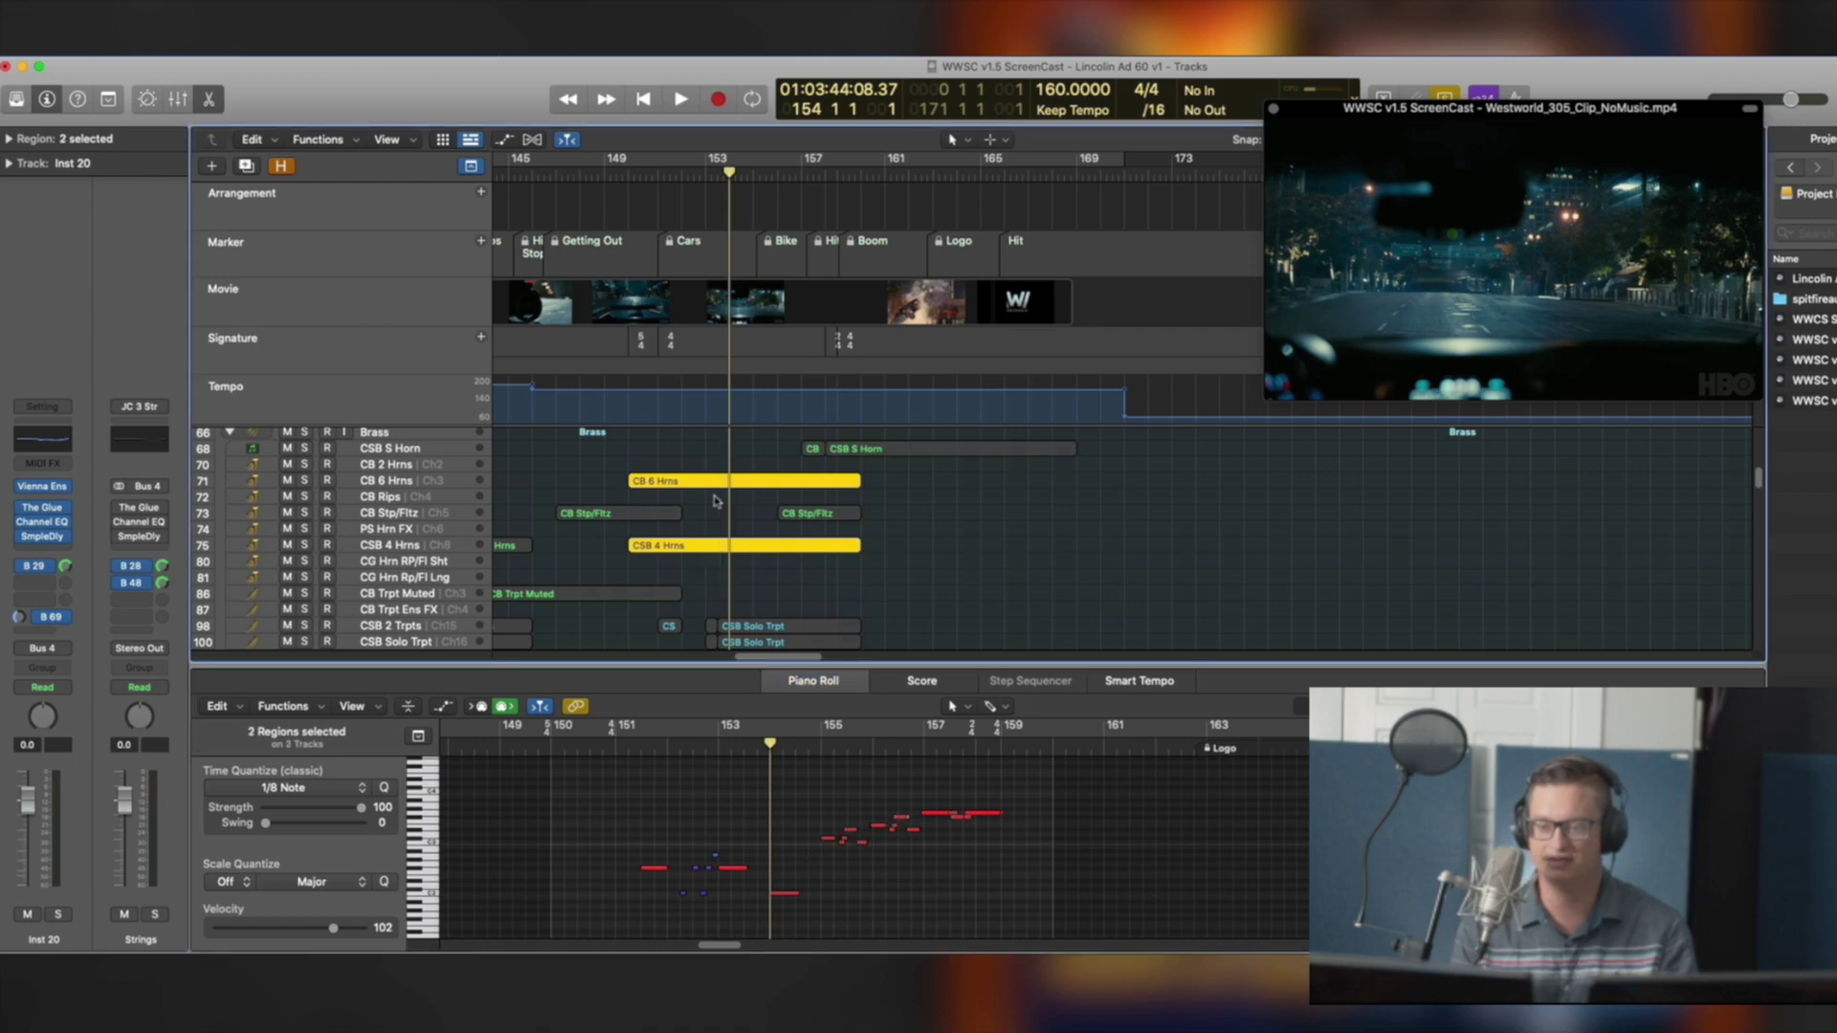
scroll(737, 517, down, 8)
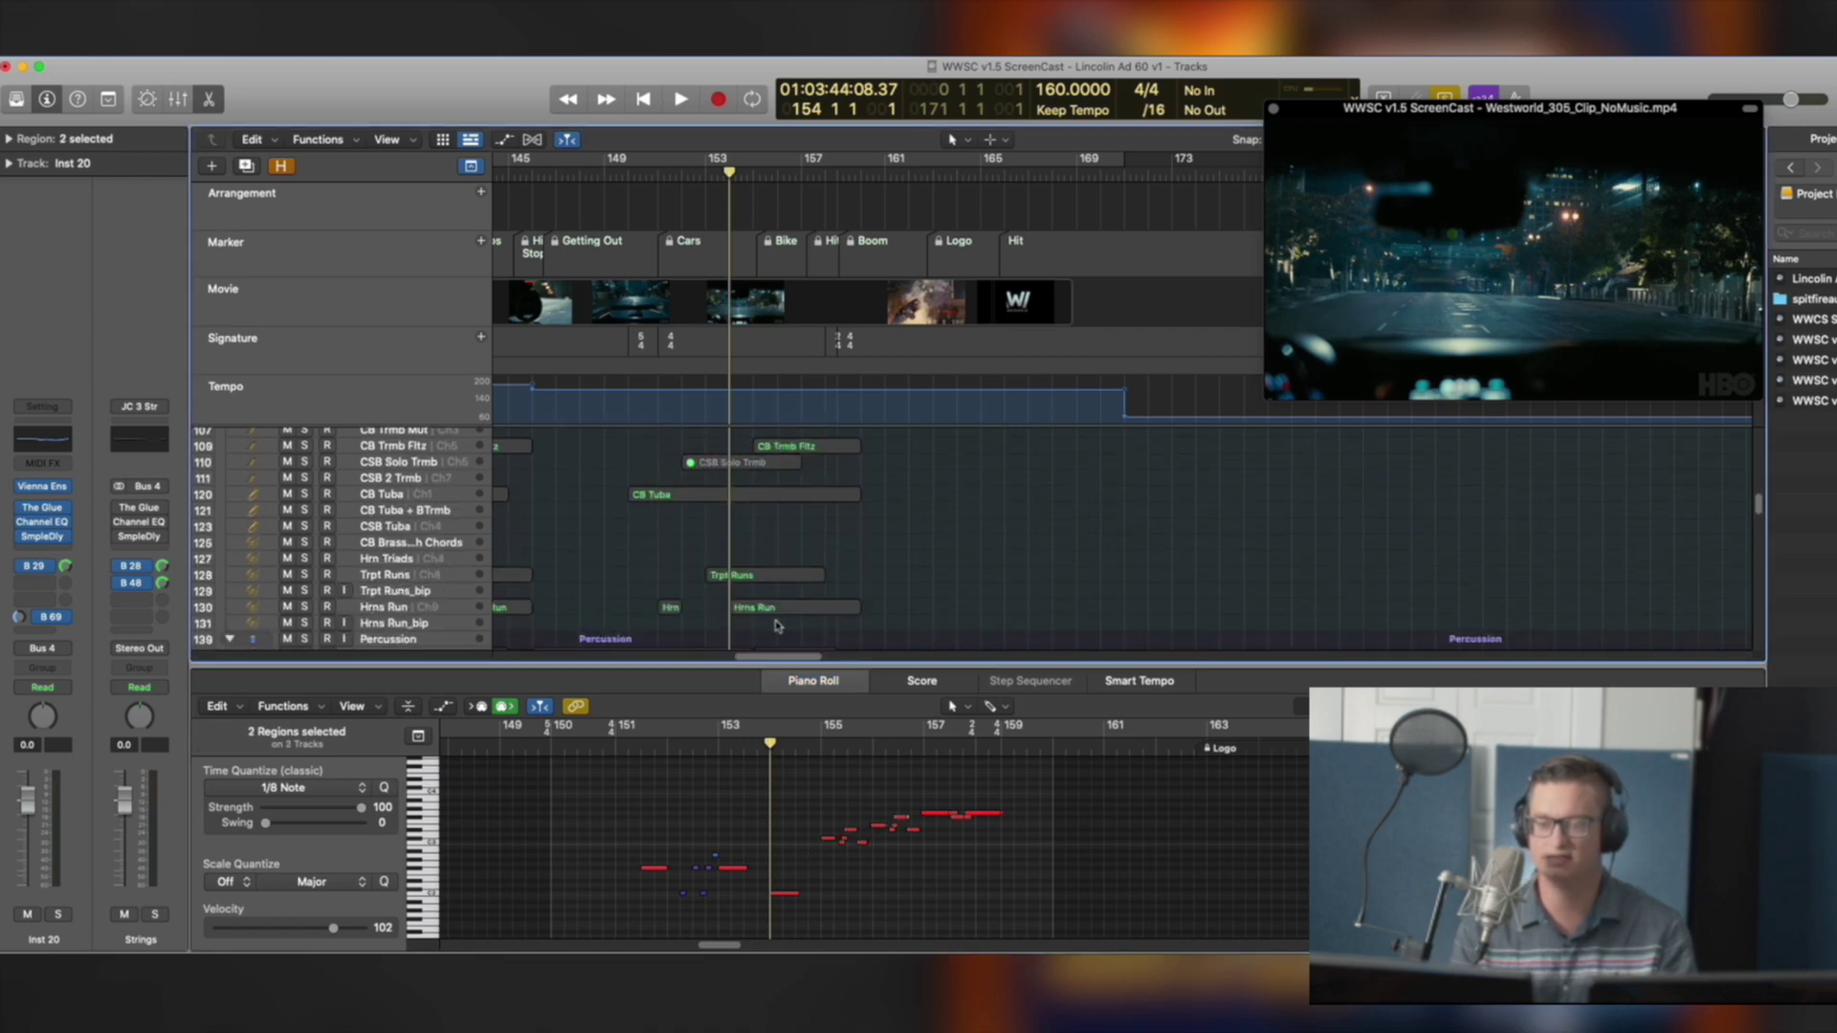
key(space)
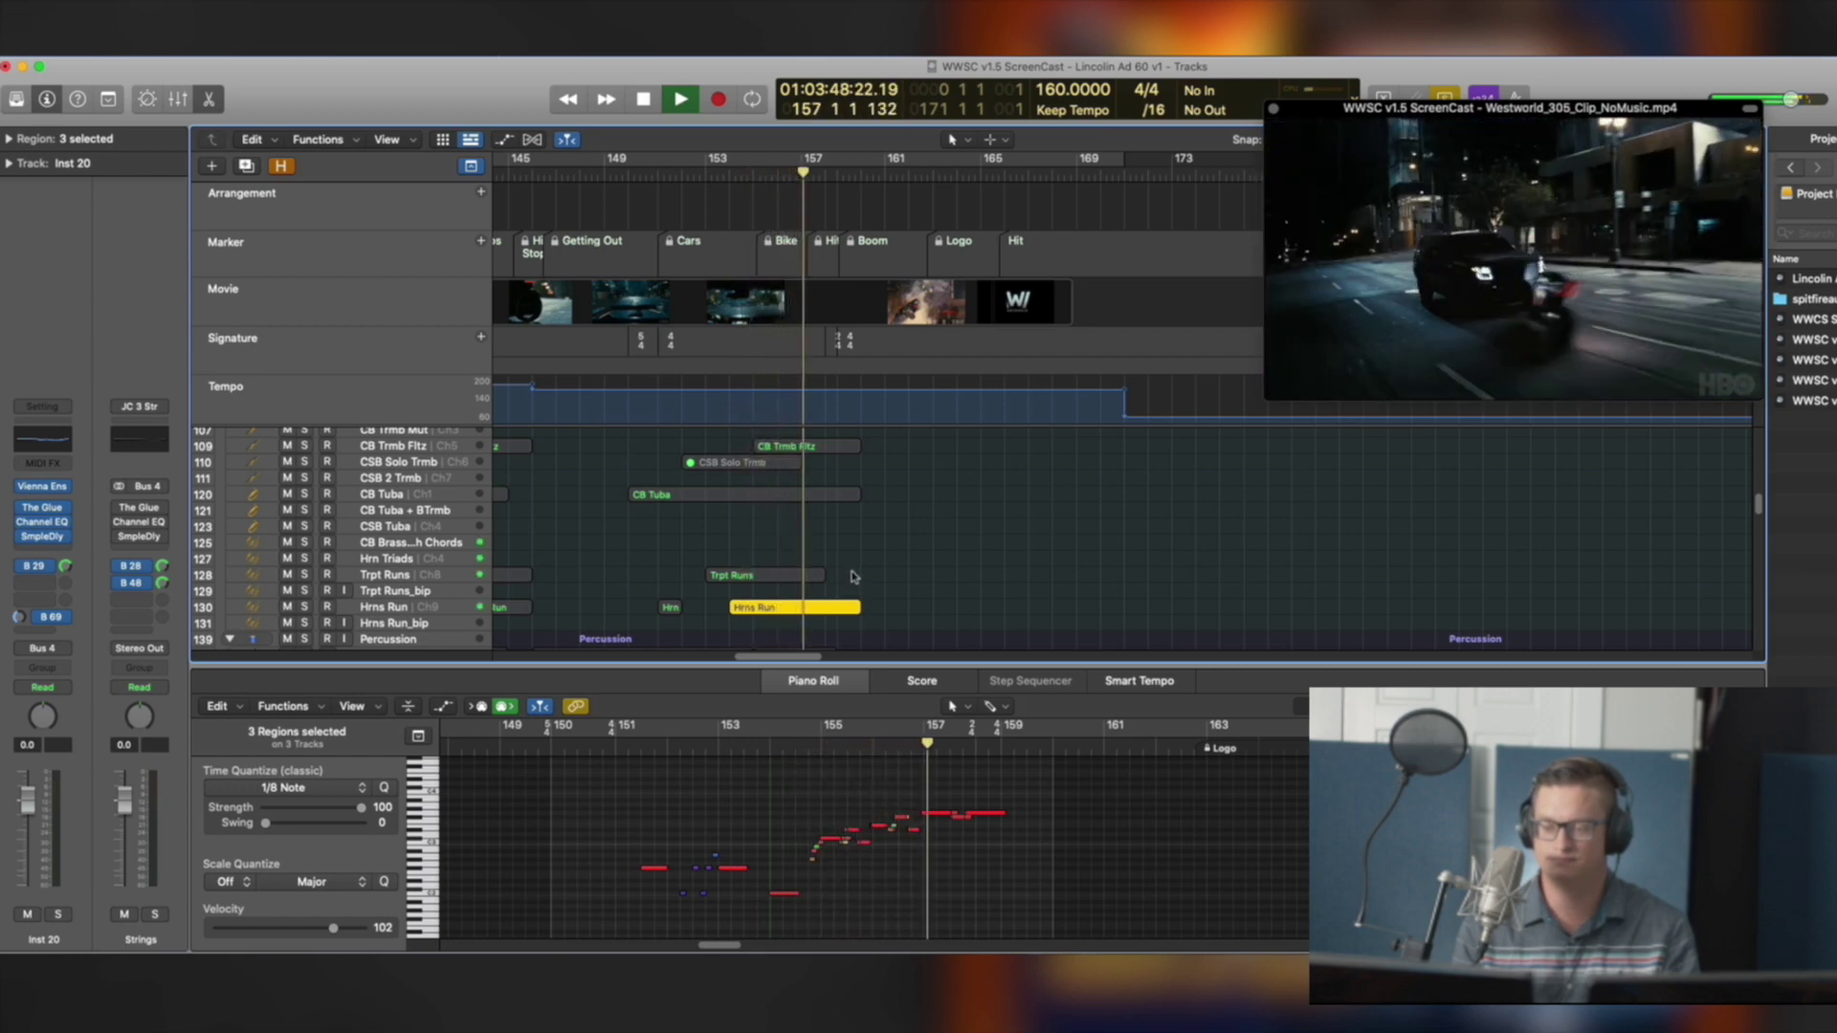
key(space)
Turn off solo and select the CB Stp/Fltz region before the Boom marker to inspect its note
scroll(931, 576, up, 5)
scroll(931, 576, up, 3)
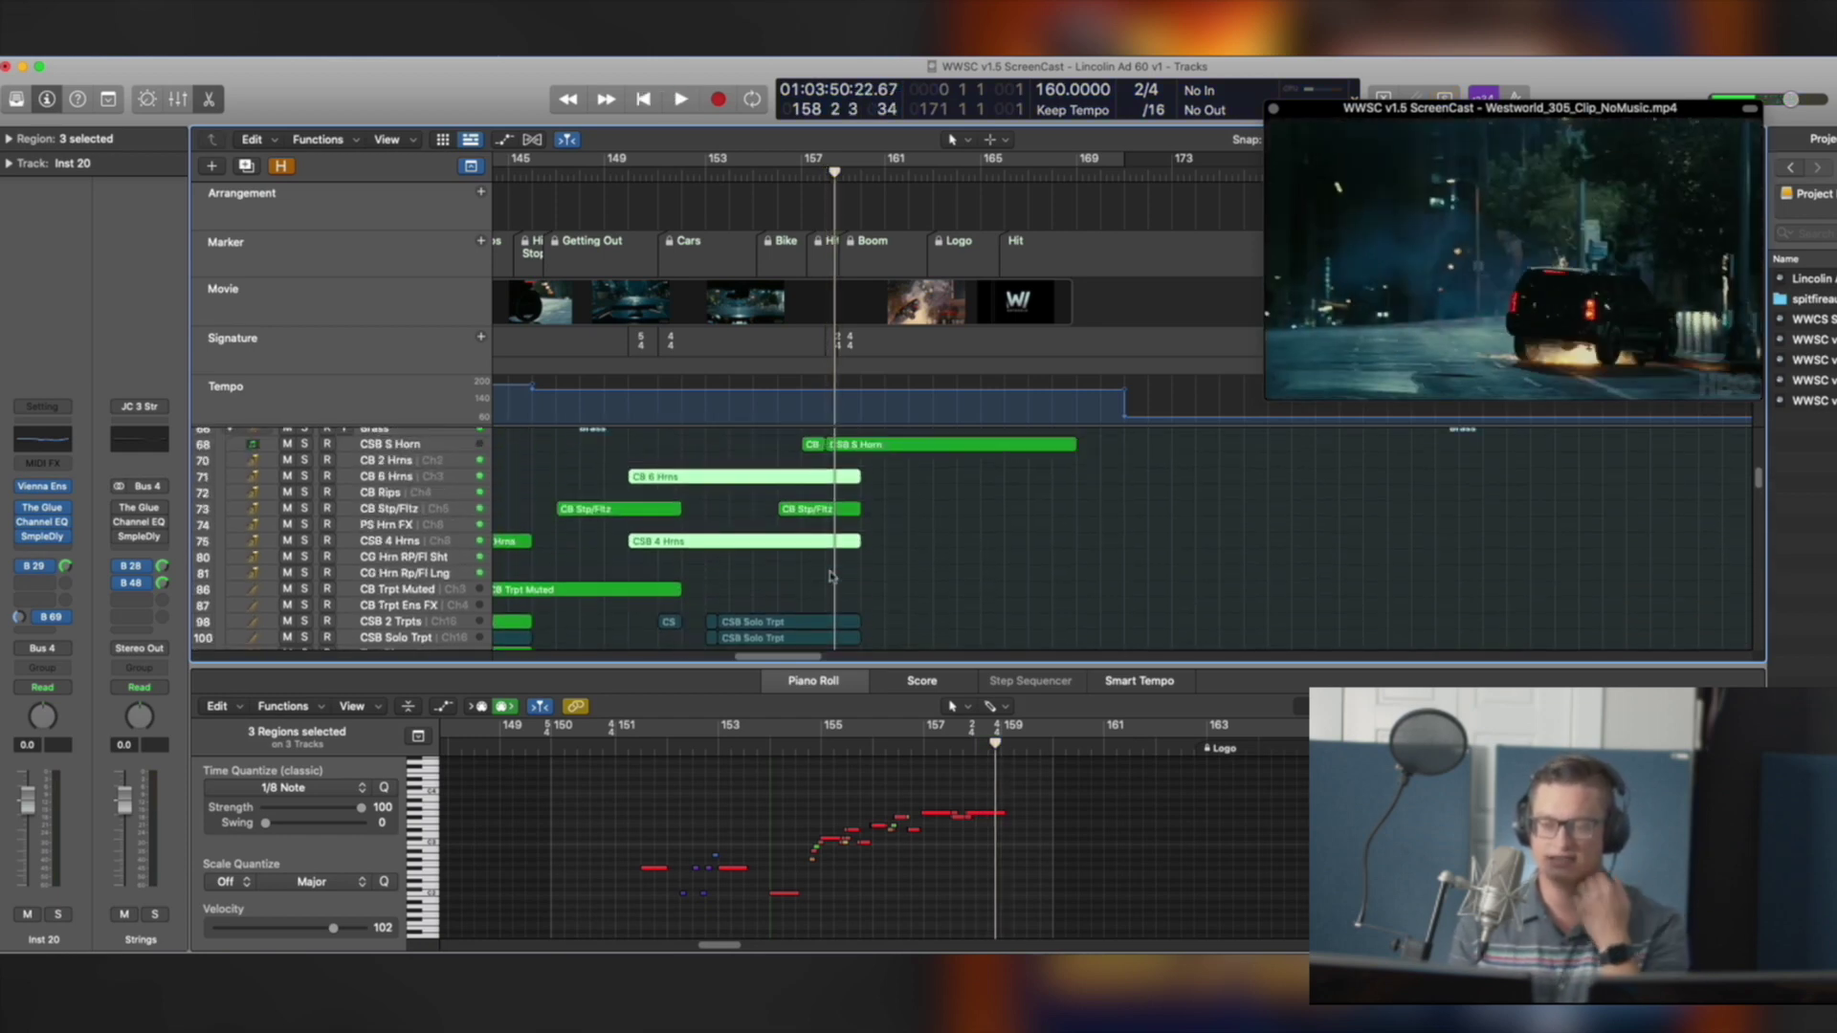
click(828, 511)
click(827, 511)
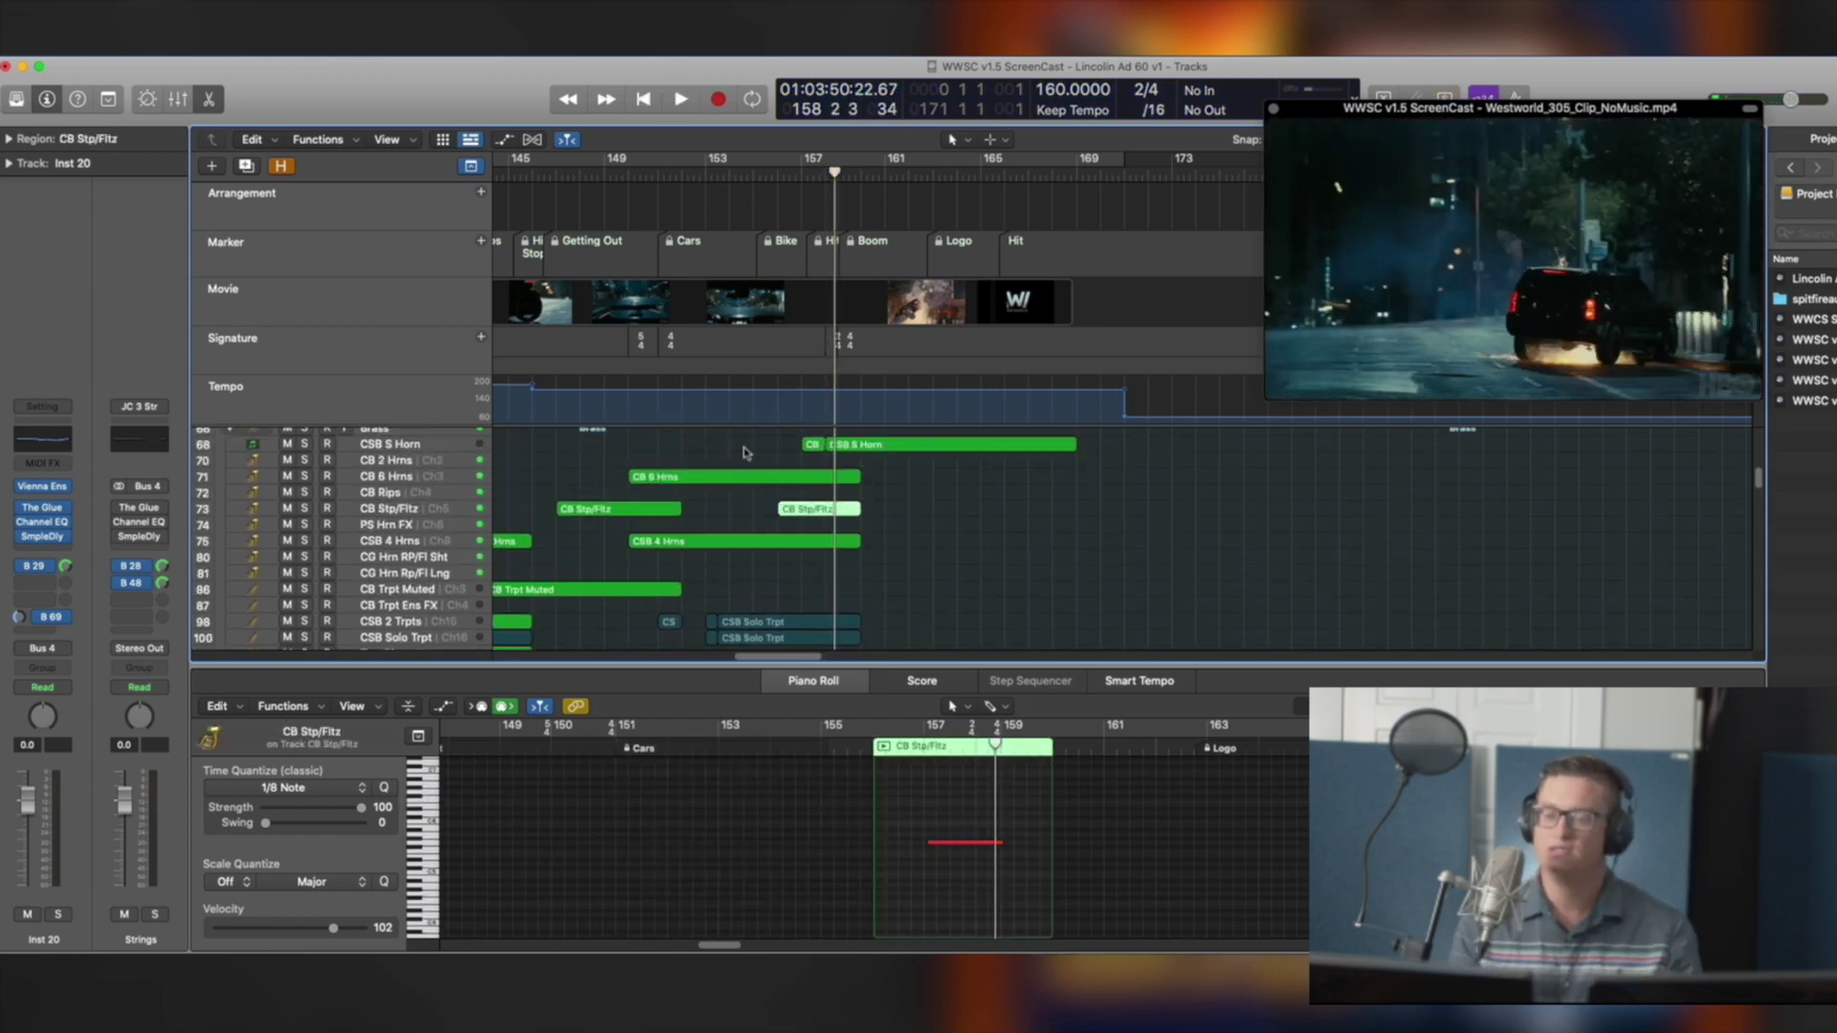
Select the CSB Solo Trpt regions on the CSB 2 Trpts and CSB Solo Trpt tracks, solo them and view them up close
click(747, 541)
scroll(747, 540, down, 2)
drag(752, 560, 676, 533)
key(ctrl+s)
key(space)
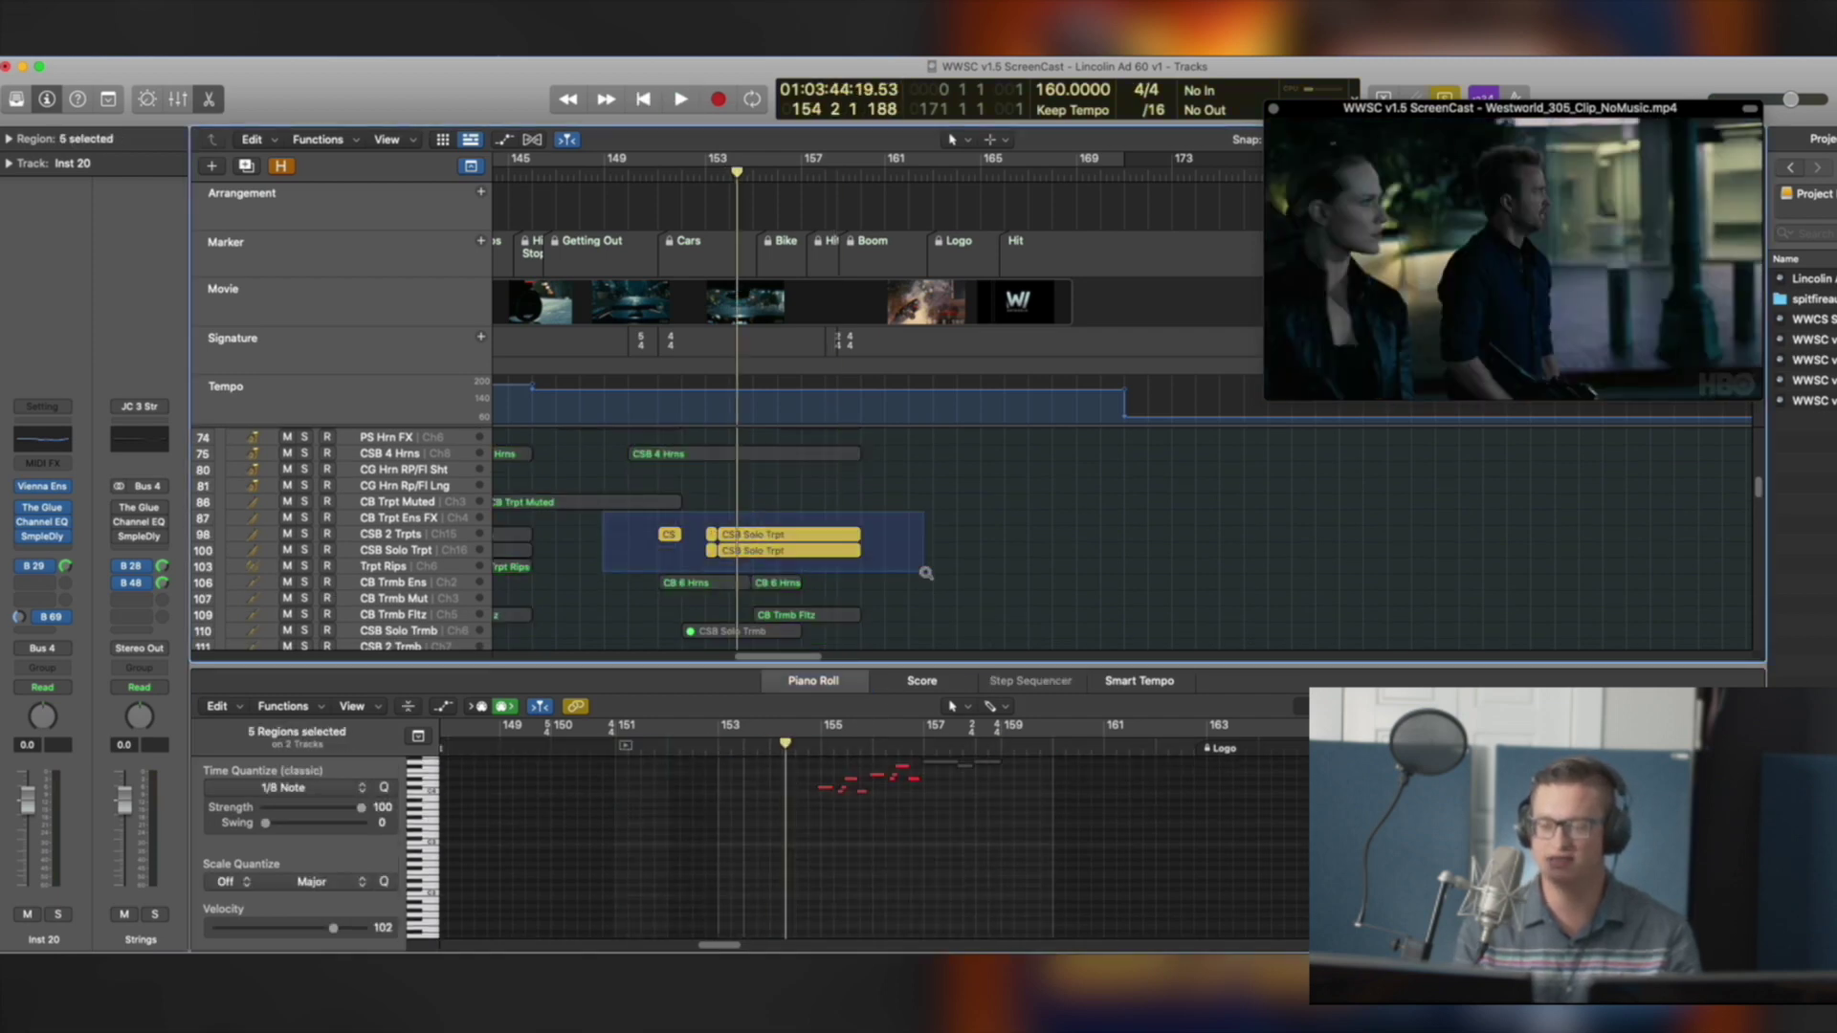
key(z)
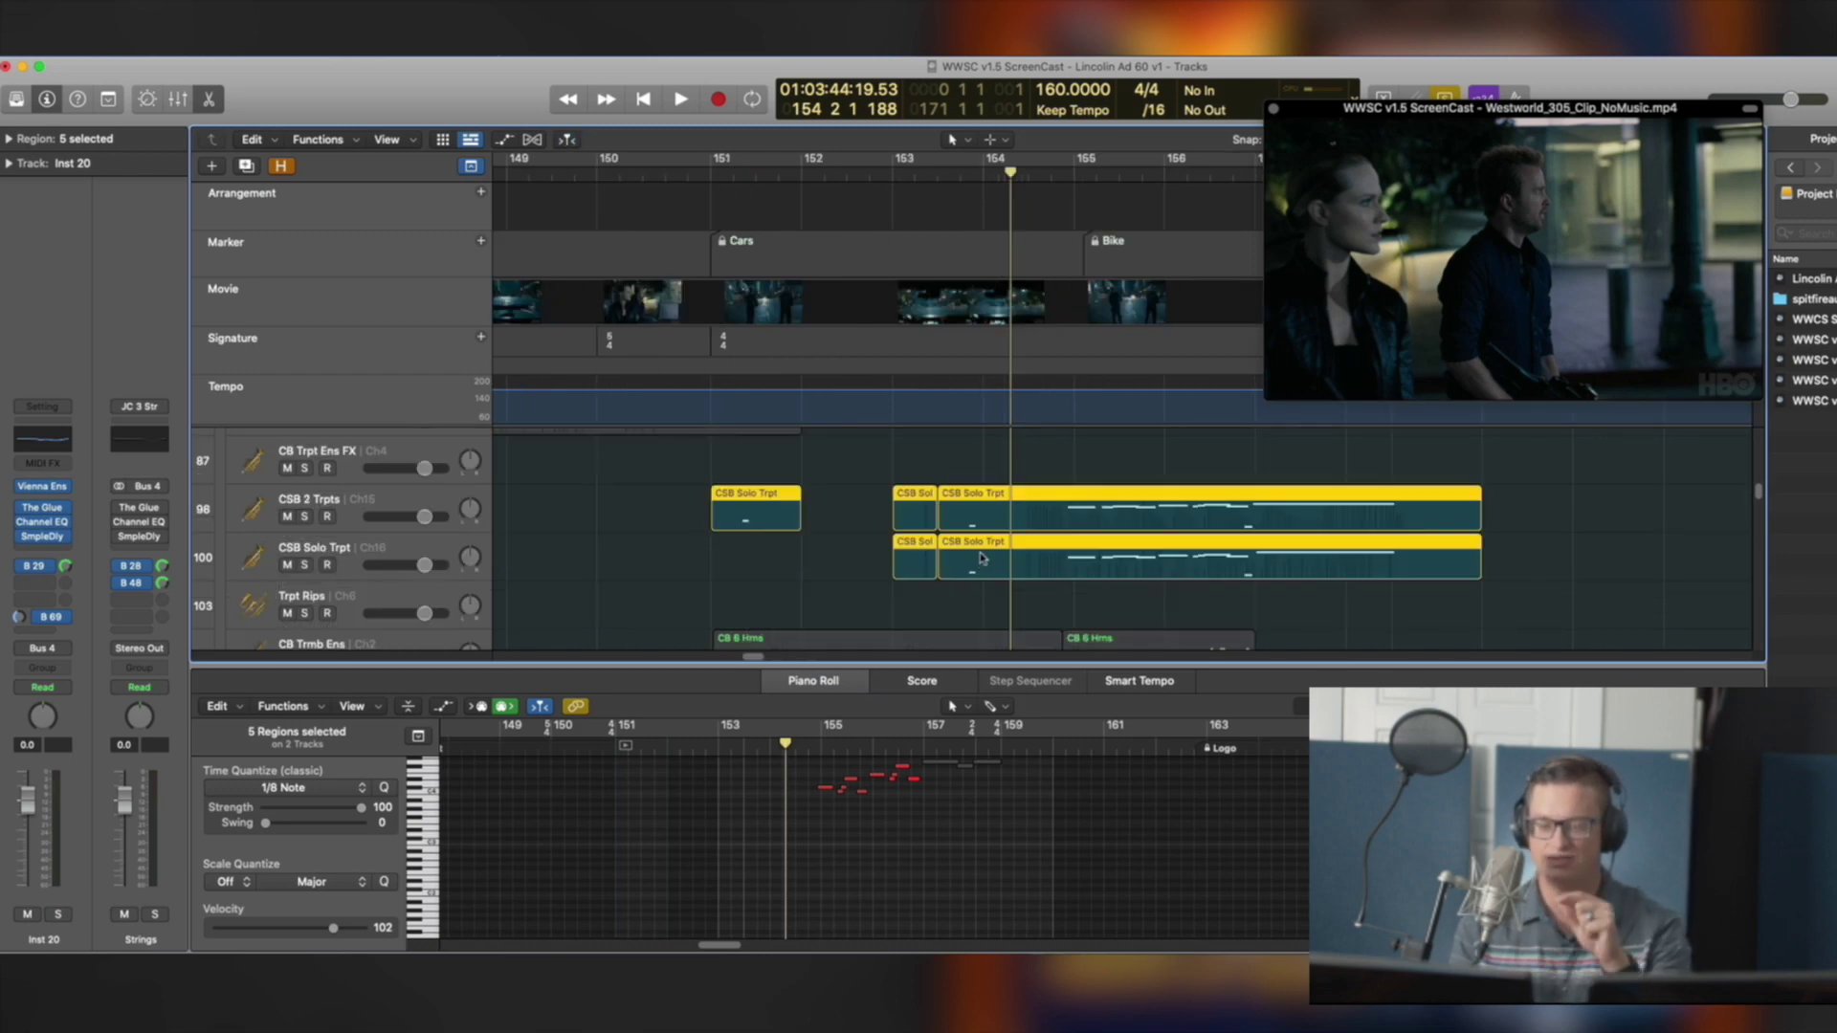
Inspect the trumpet notes from low to high and audition the soloed trumpet regions through the Bike section
scroll(747, 813, down, 4)
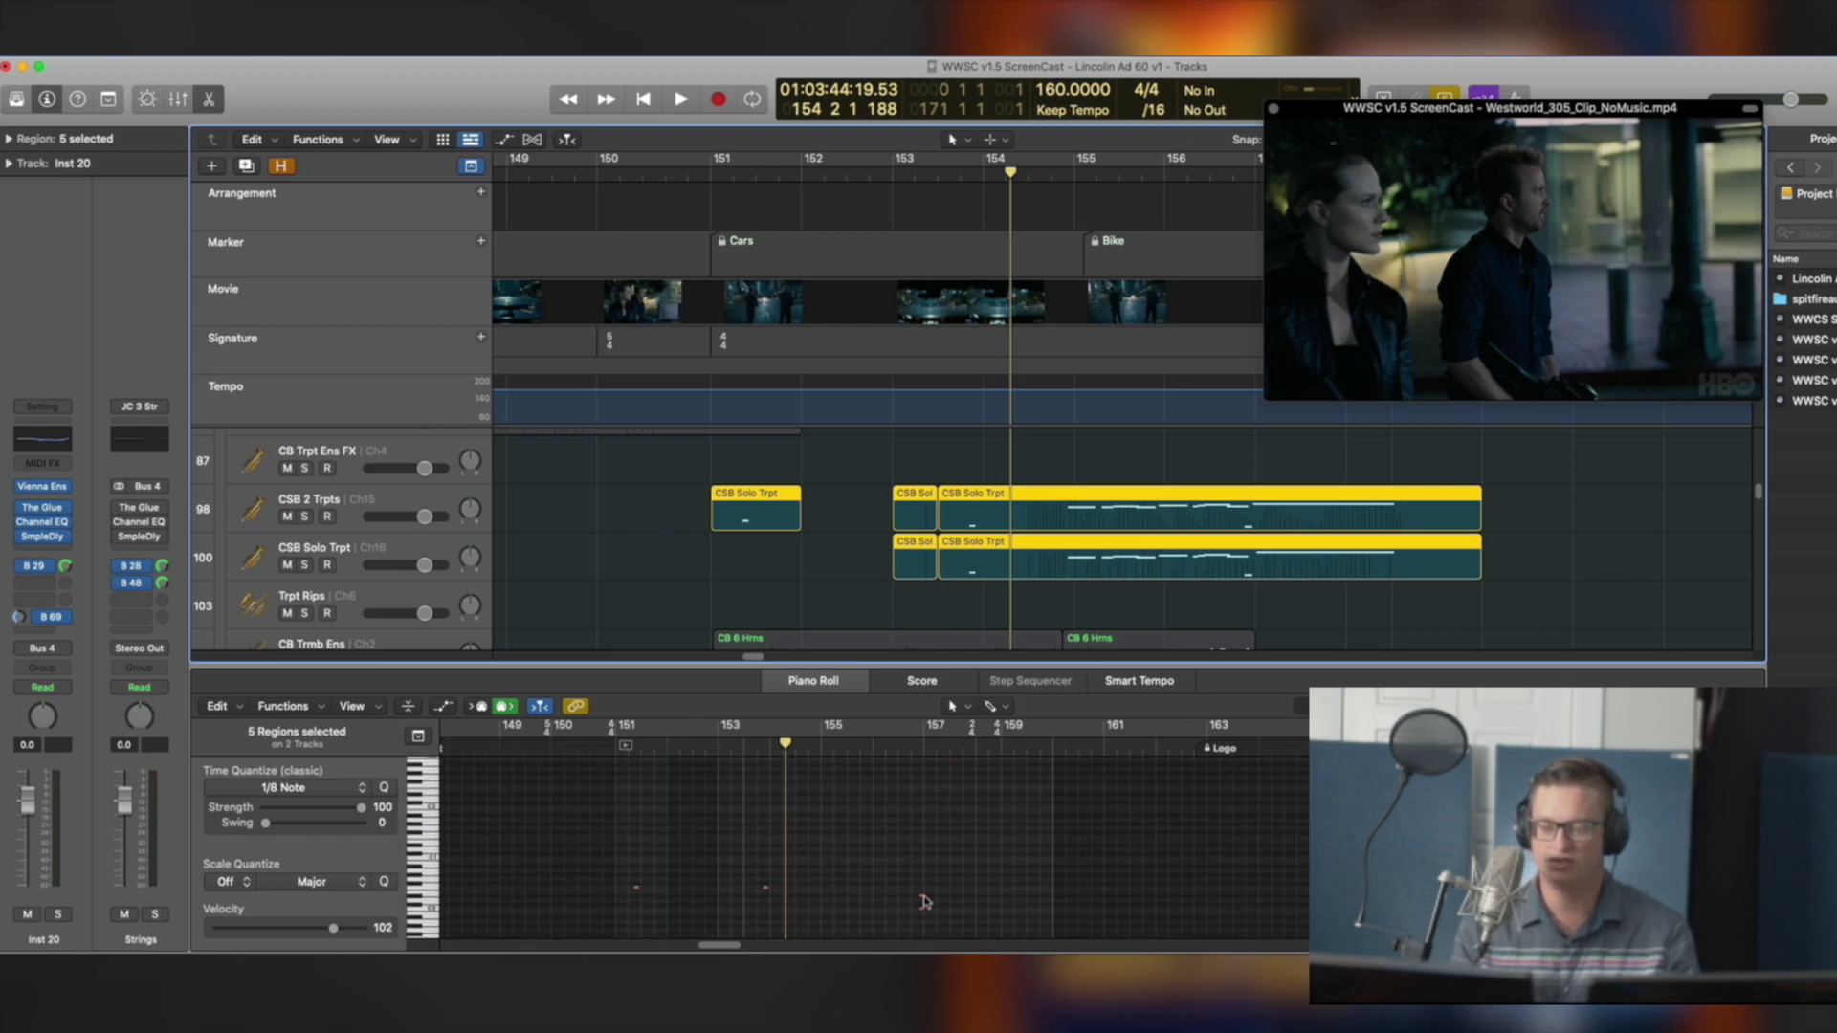
scroll(790, 890, up, 3)
click(839, 814)
key(space)
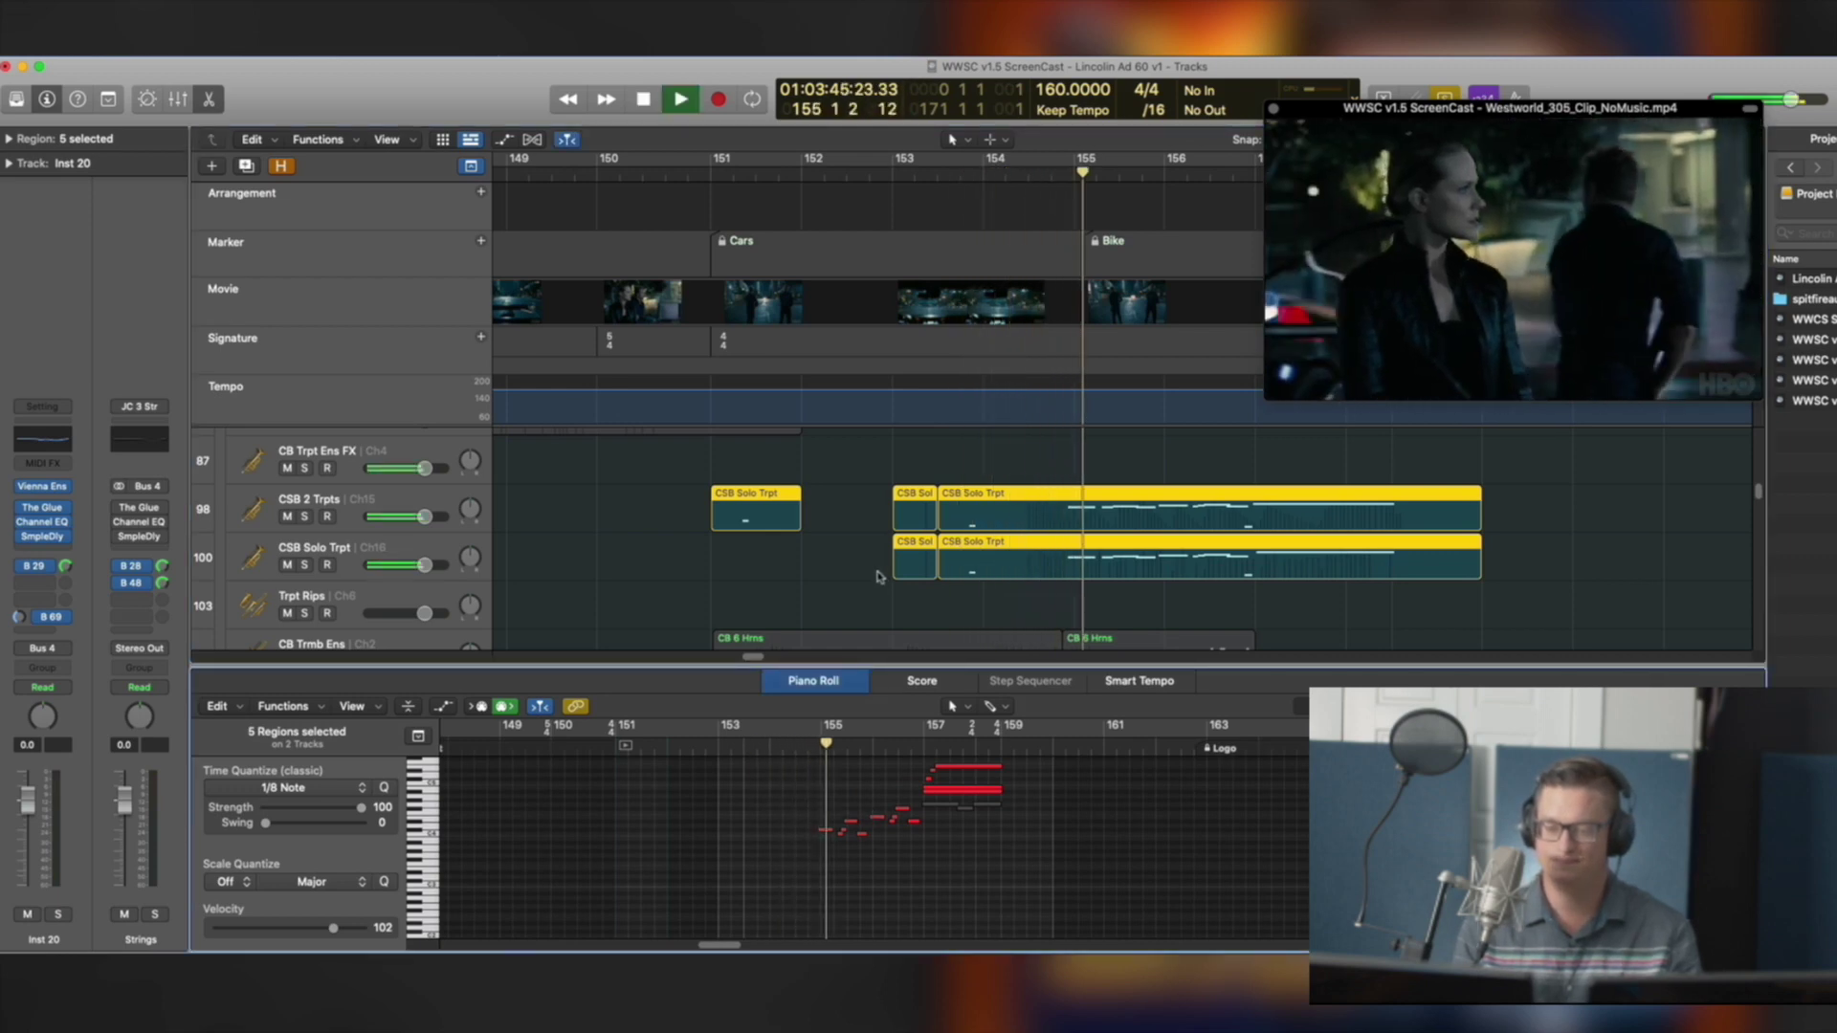
scroll(995, 515, down, 4)
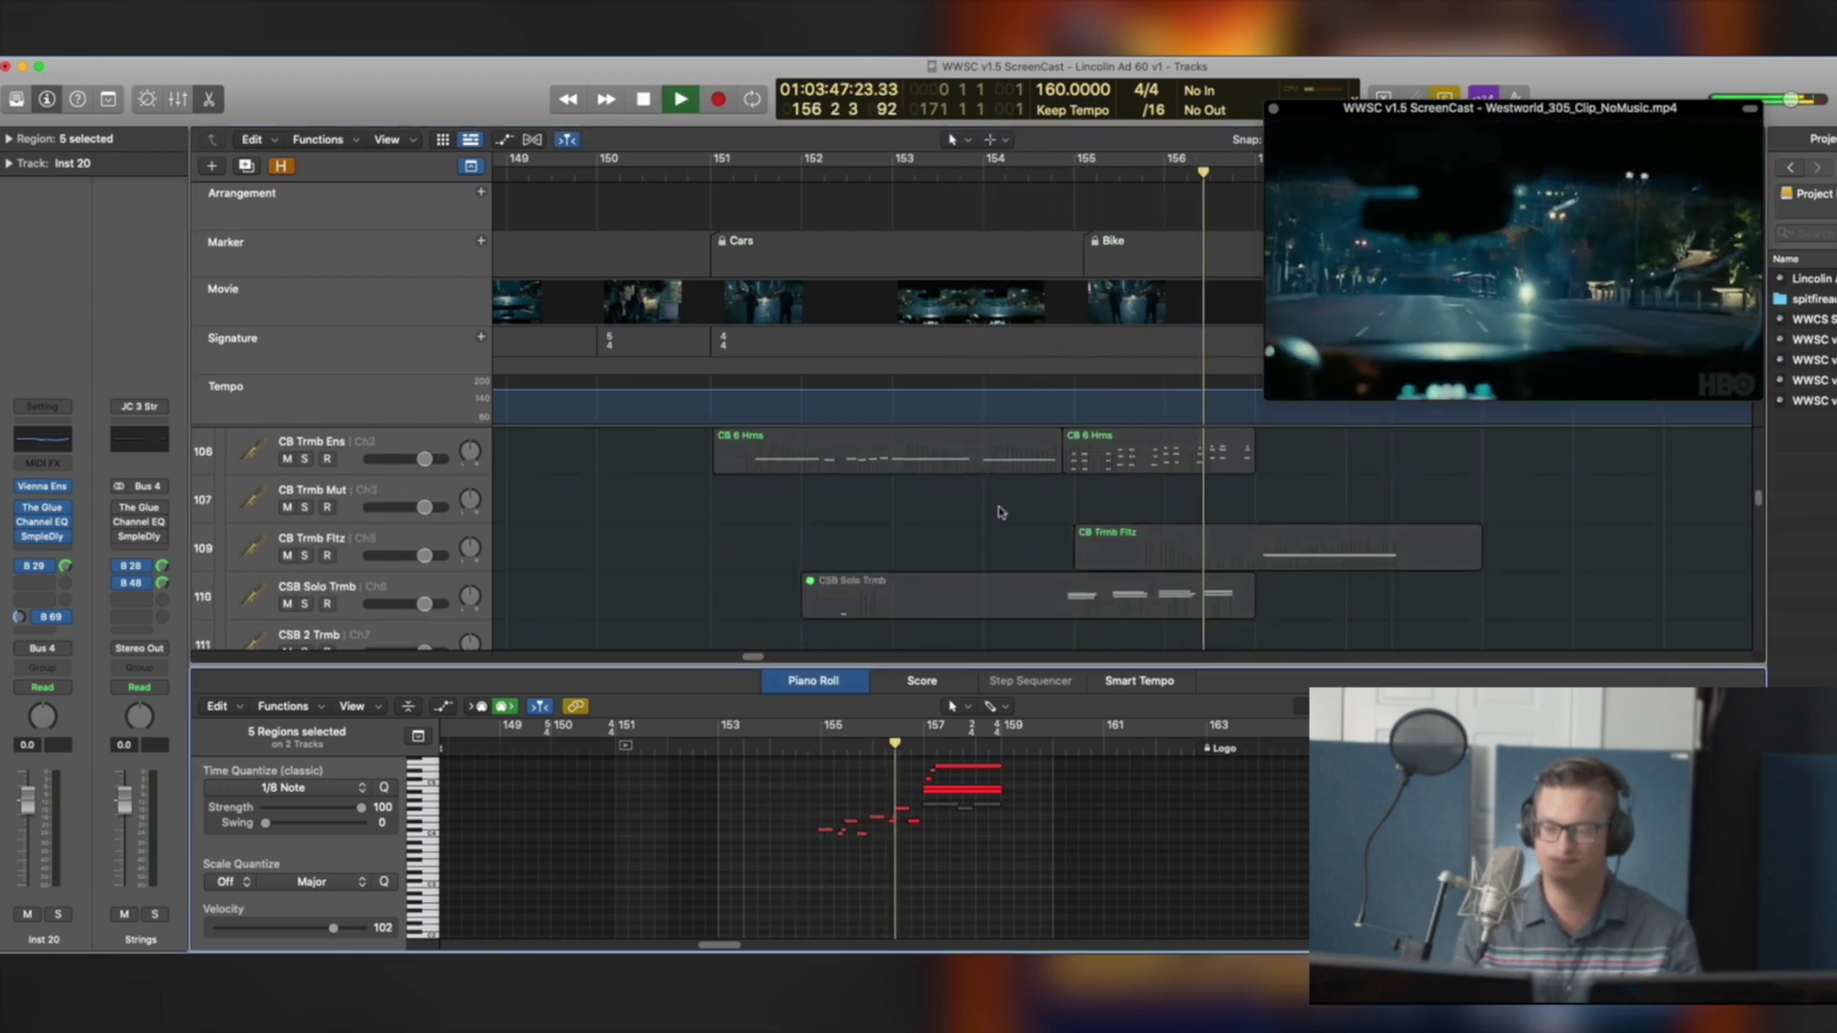
key(space)
Add the Trpt Runs region to the trumpet selection and audition the parts together, then end solo
scroll(995, 512, down, 2)
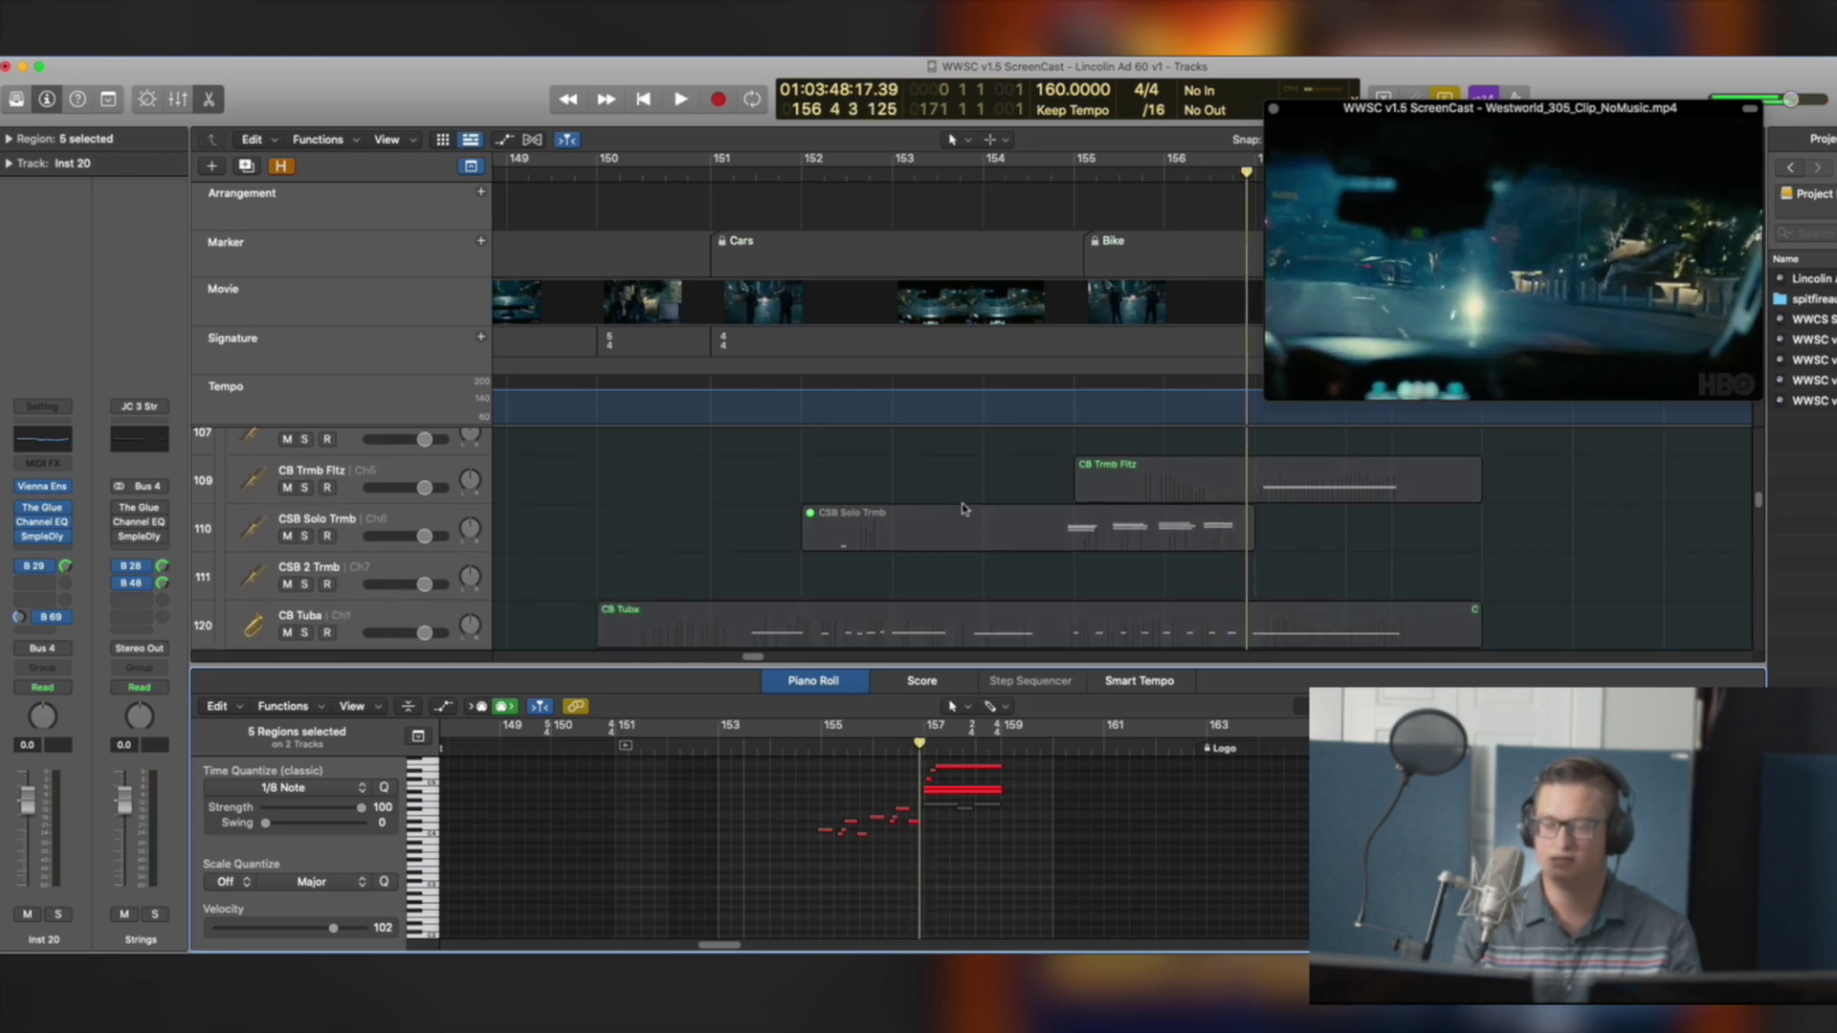
scroll(962, 510, down, 5)
drag(848, 532, 1053, 620)
key(shift+space)
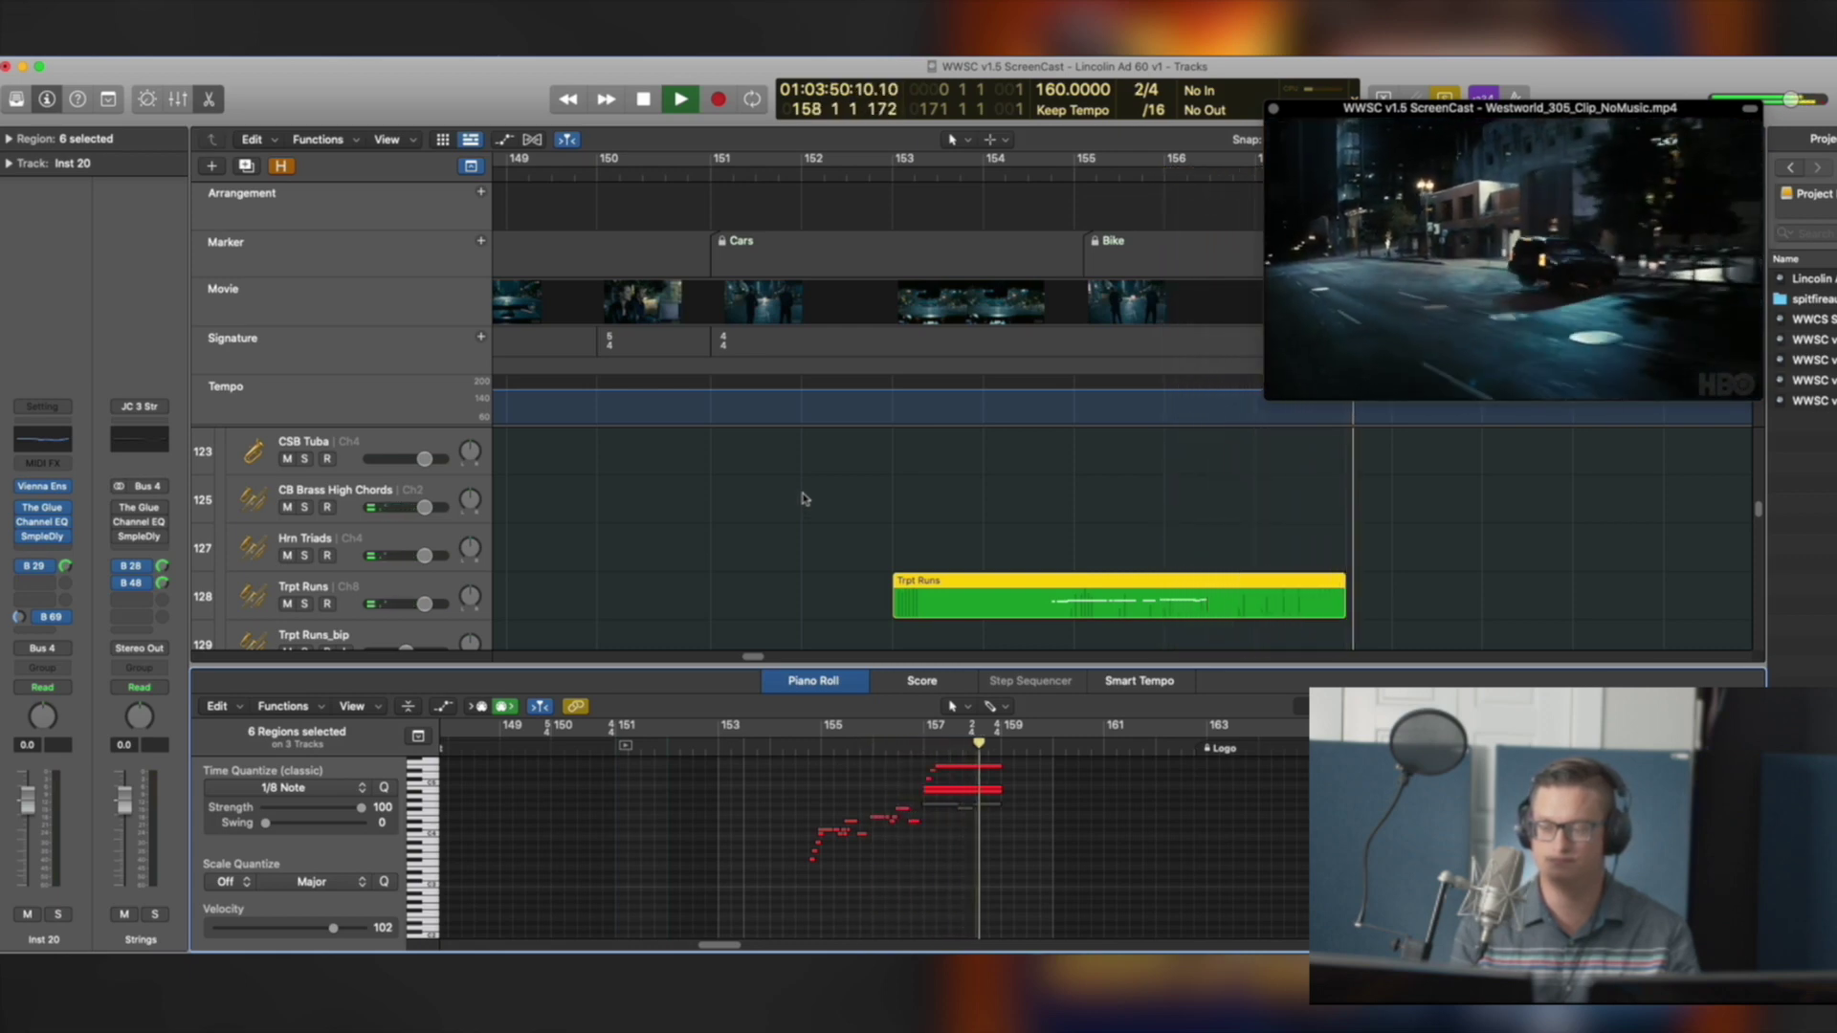
key(space)
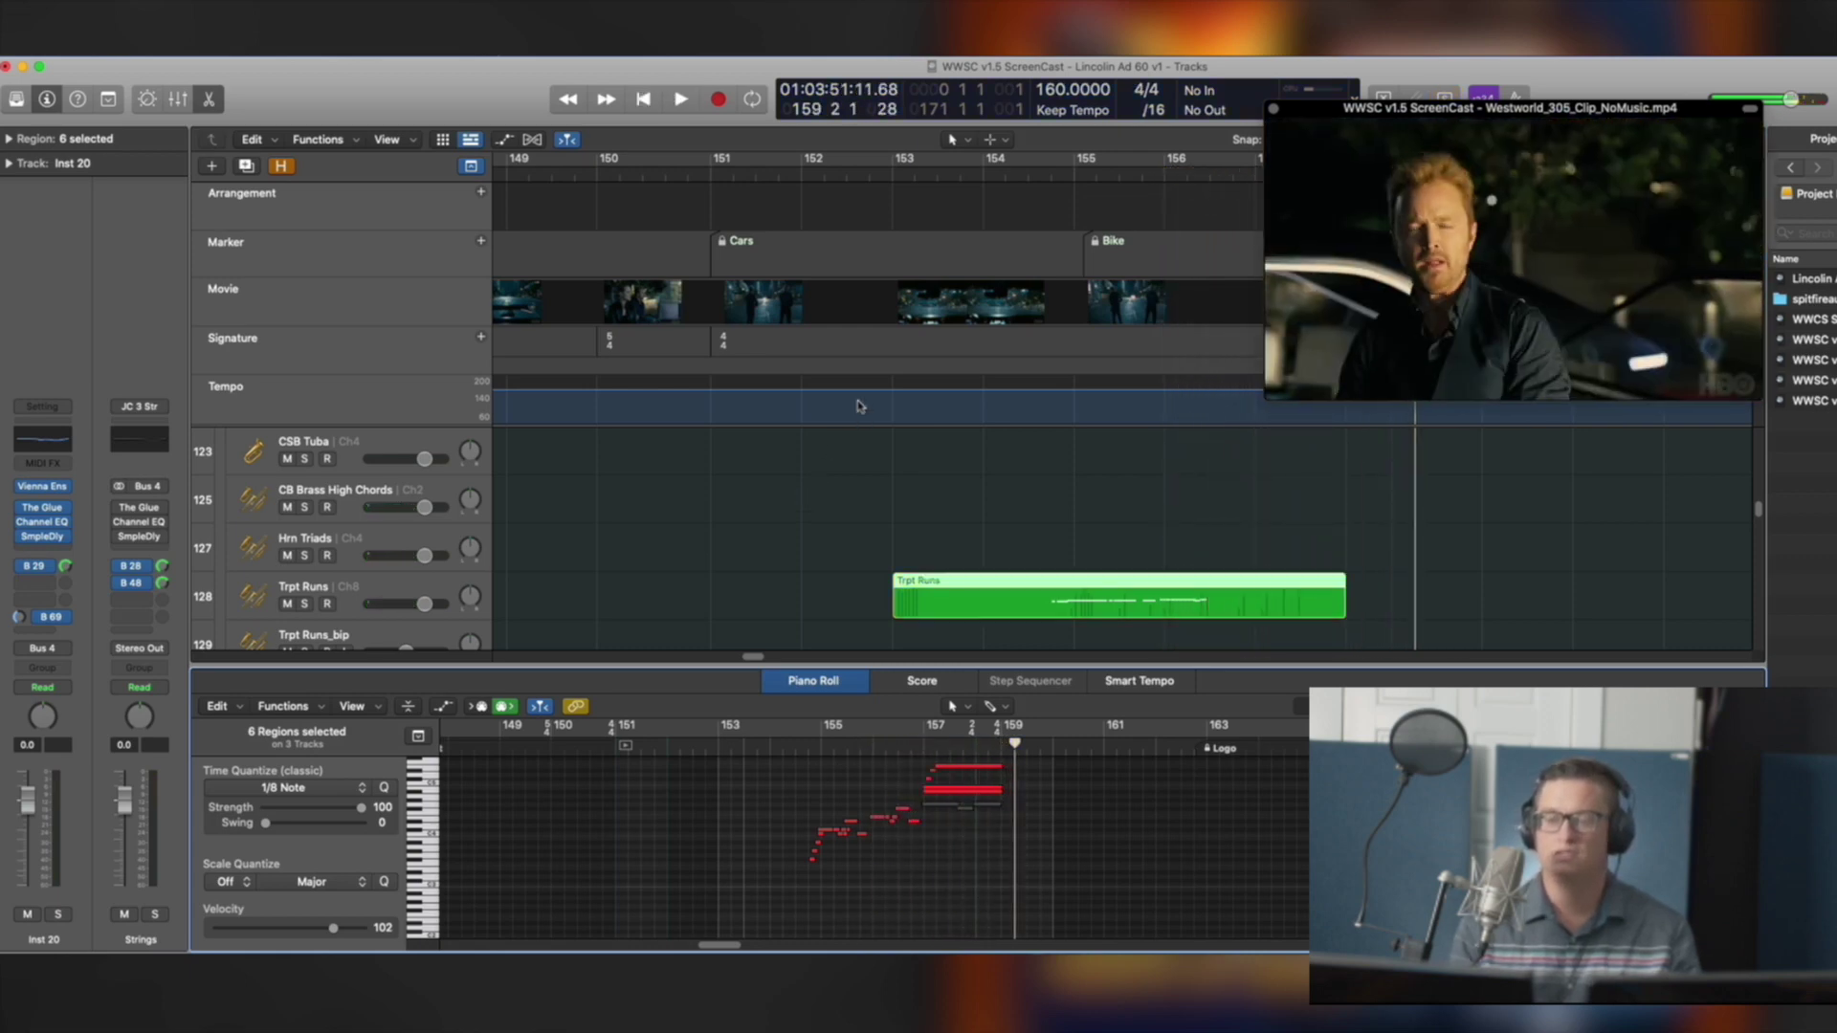
Play the full arrangement from about bar 153 into the Bike section
double_click(885, 186)
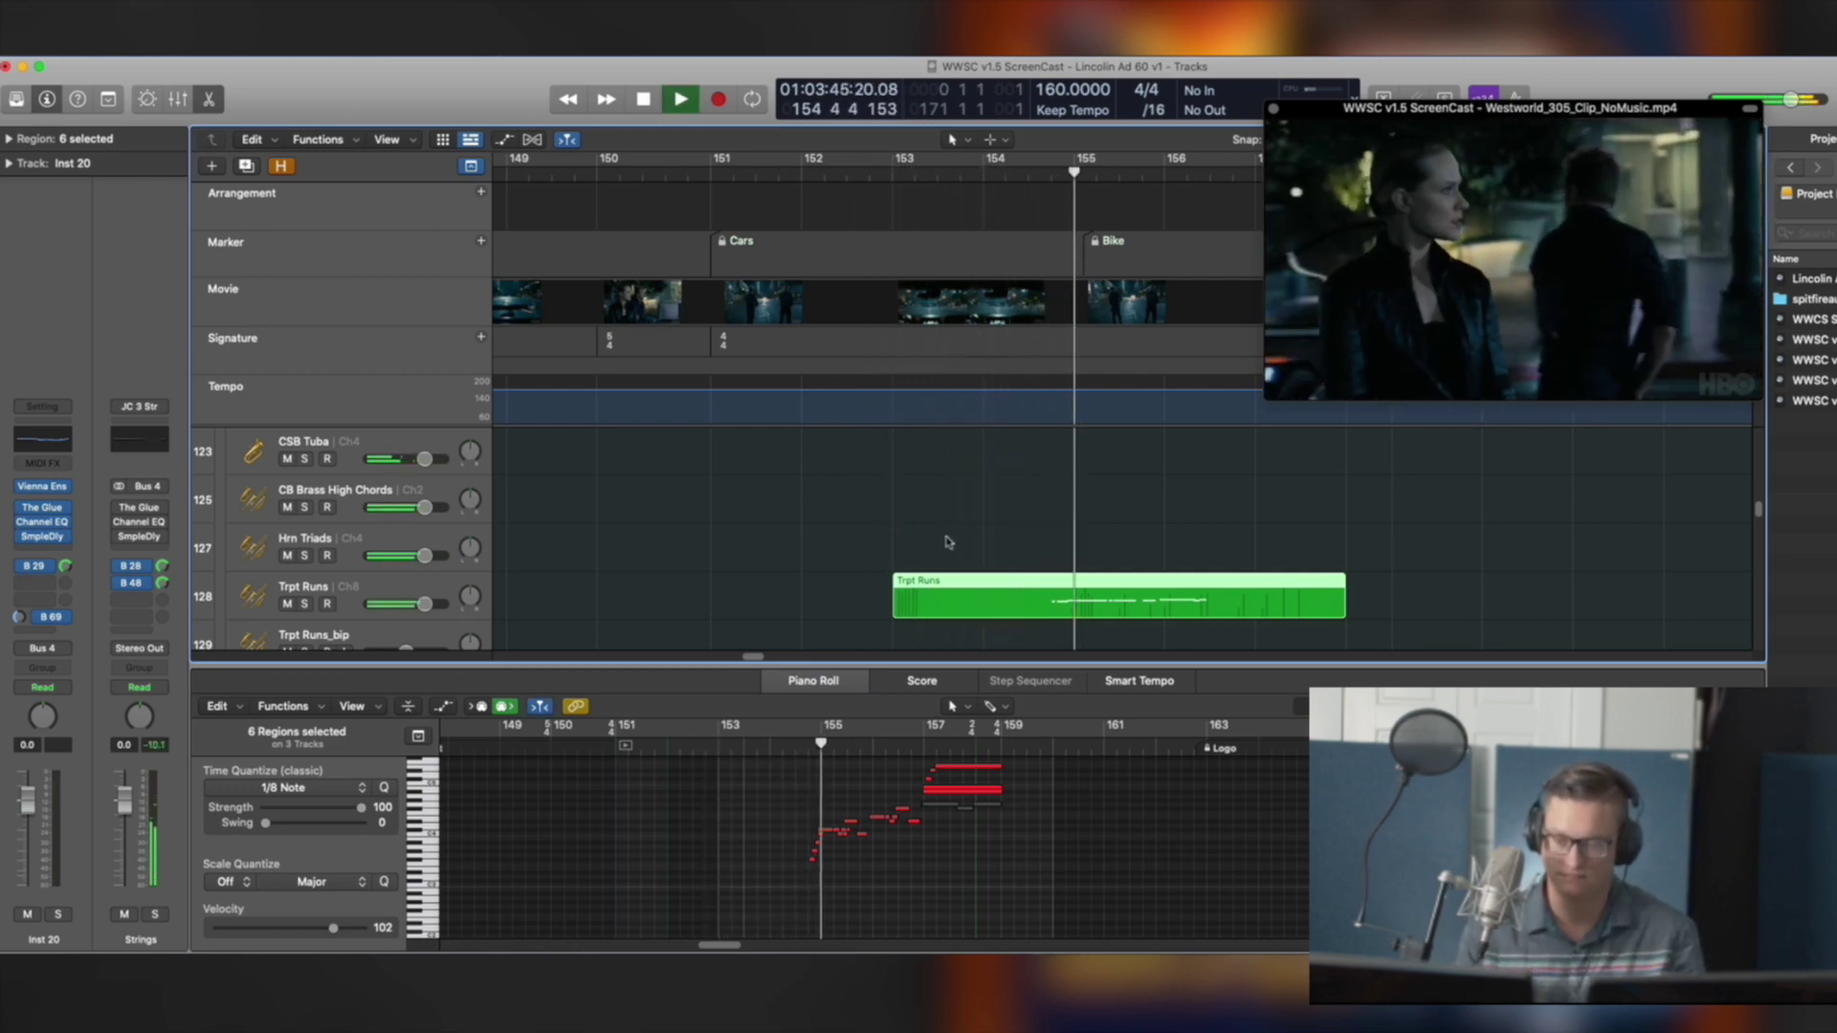
scroll(942, 536, down, 5)
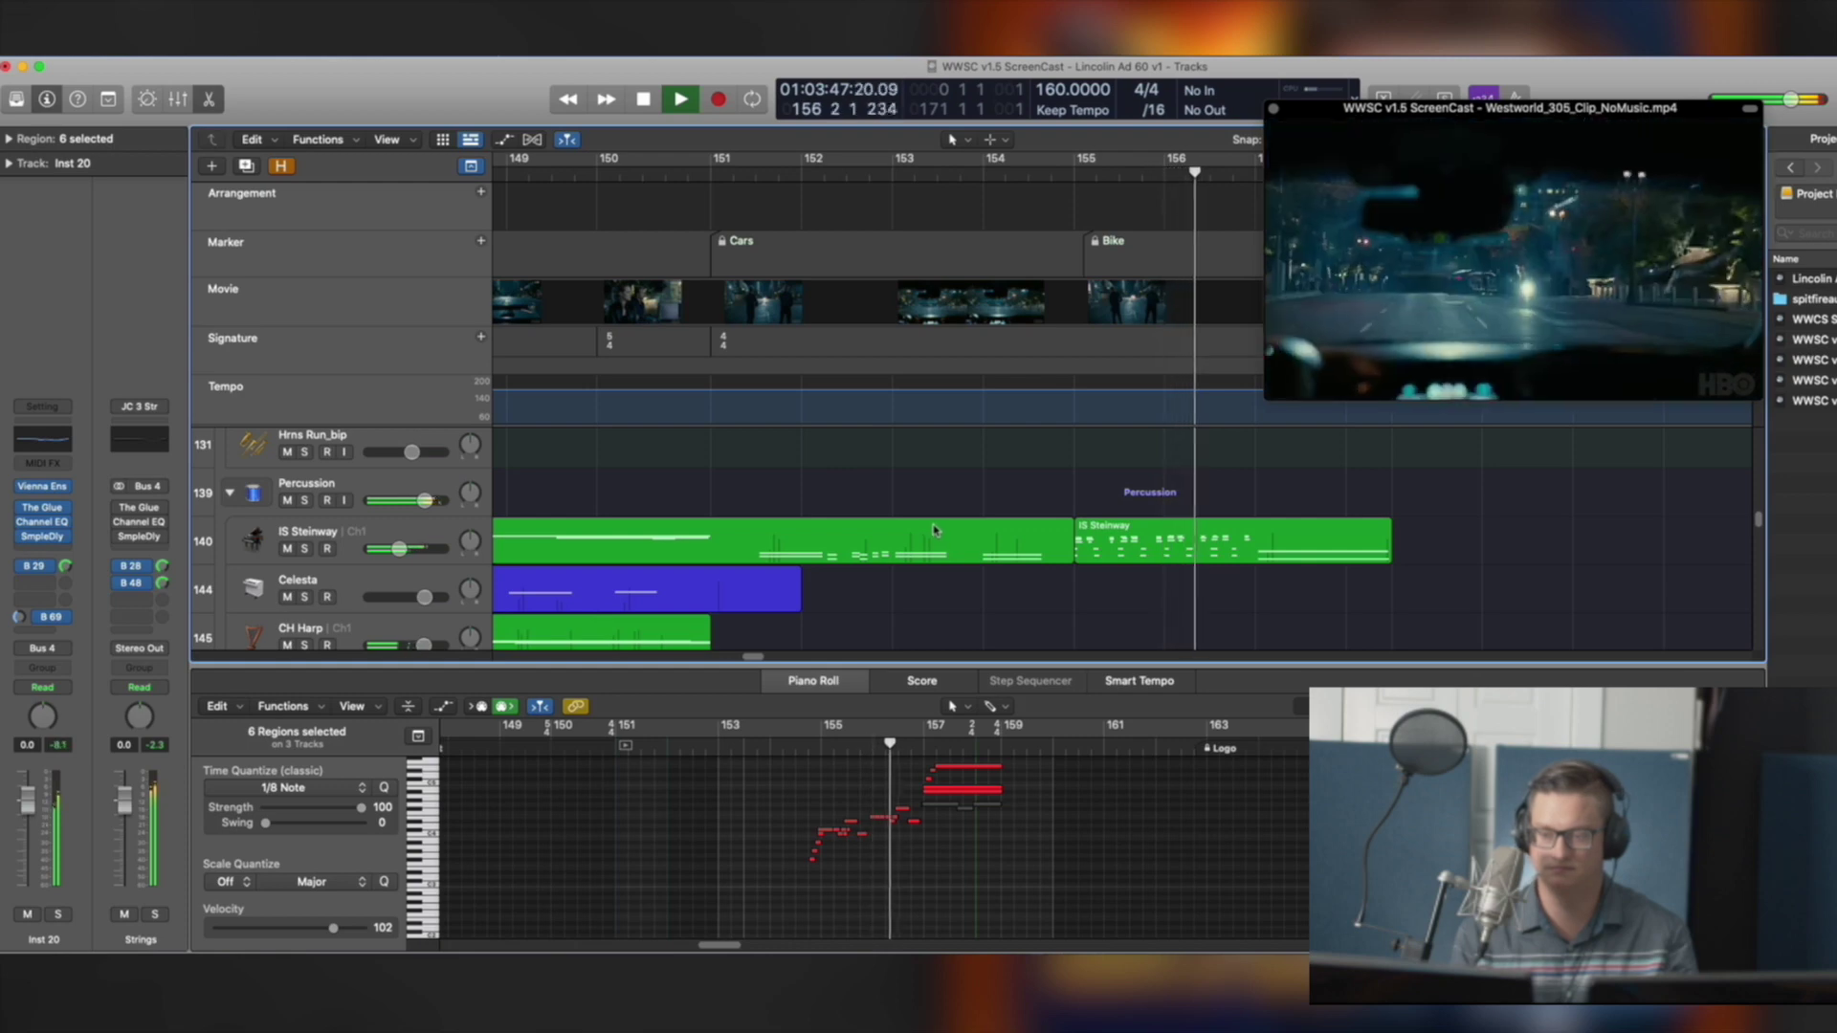
key(space)
Examine the percussion and string regions around the Cars and Bike markers, down to the Vln Arp and Adagio tracks
scroll(942, 522, down, 5)
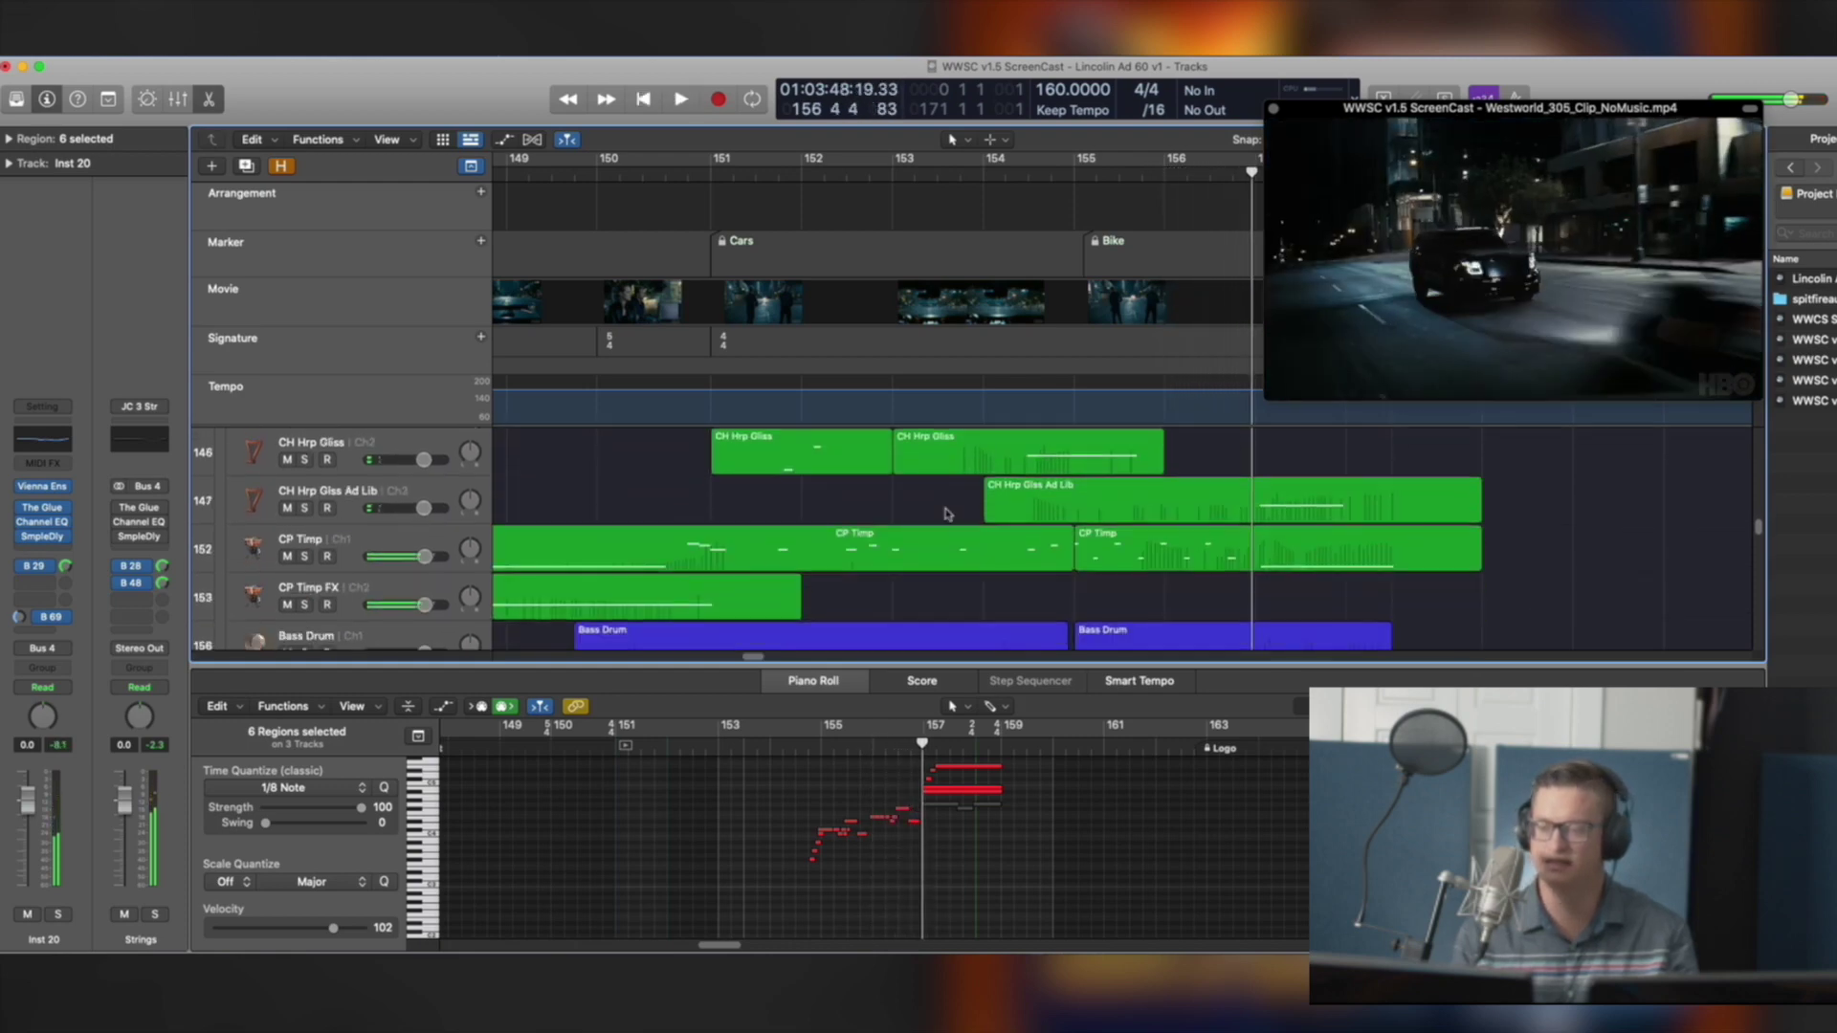
scroll(946, 514, down, 6)
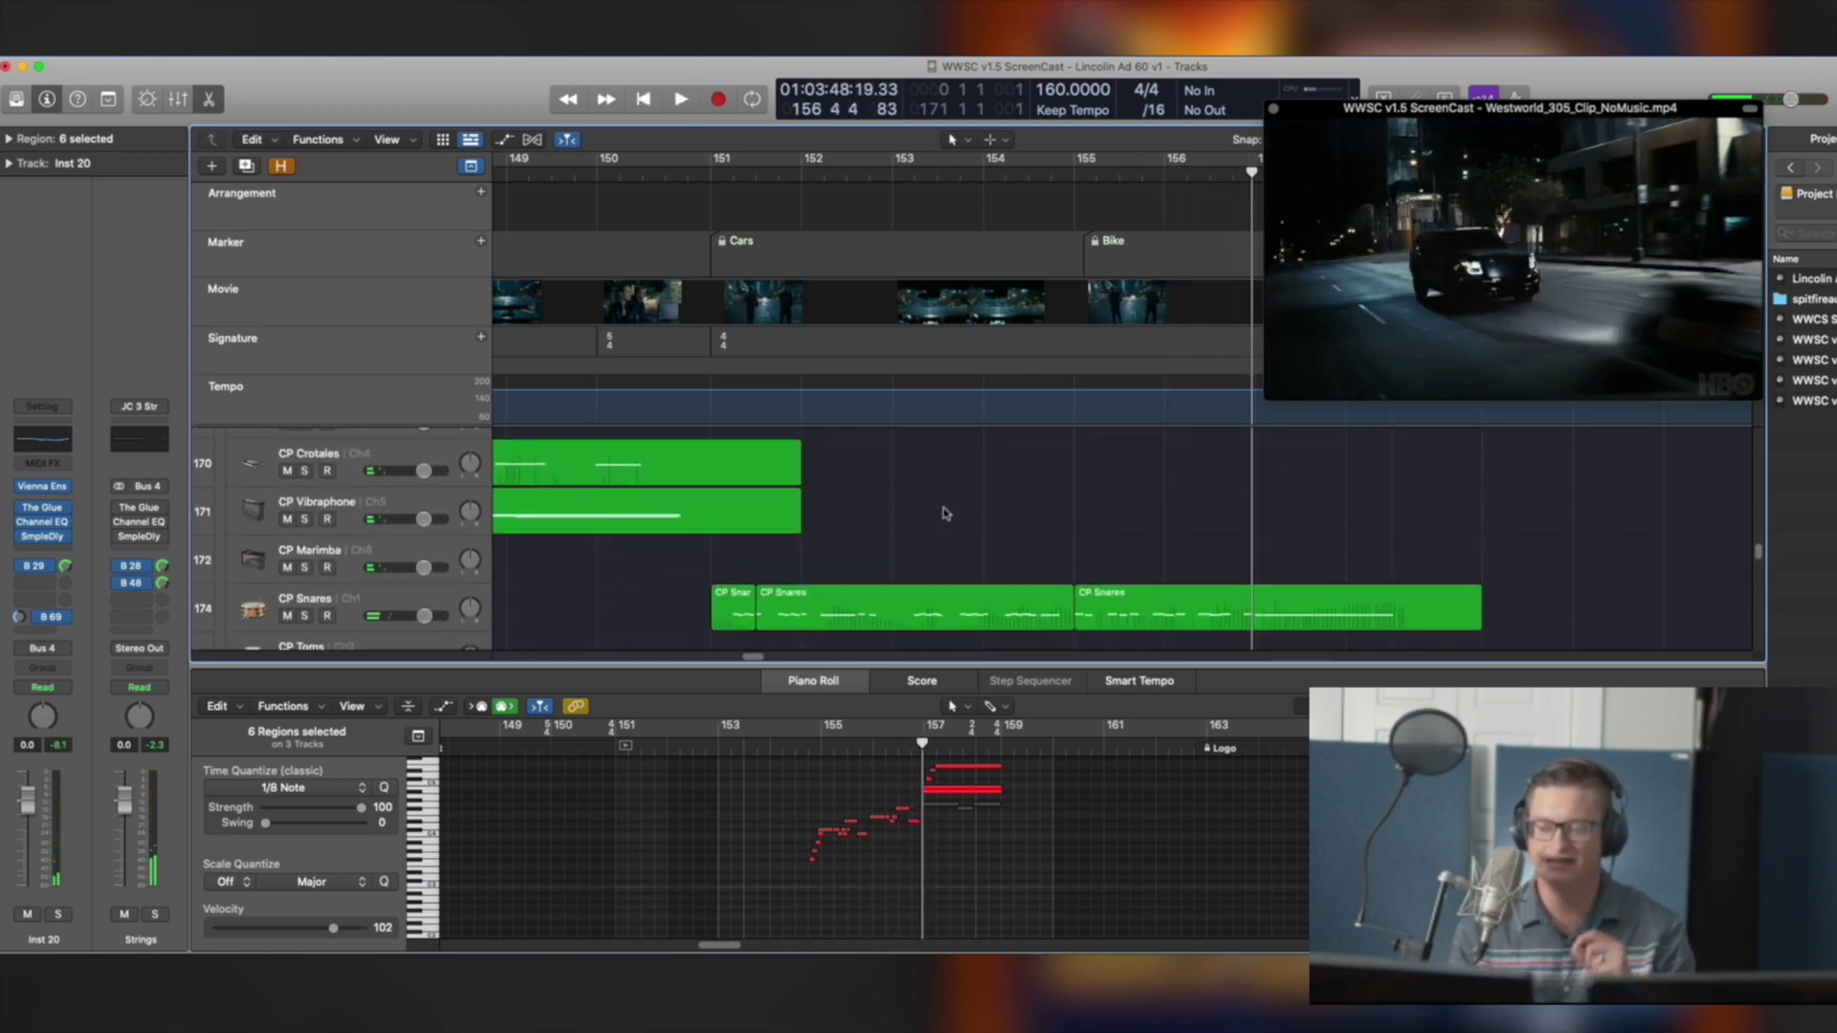
scroll(945, 513, down, 5)
scroll(881, 513, down, 4)
scroll(759, 520, down, 3)
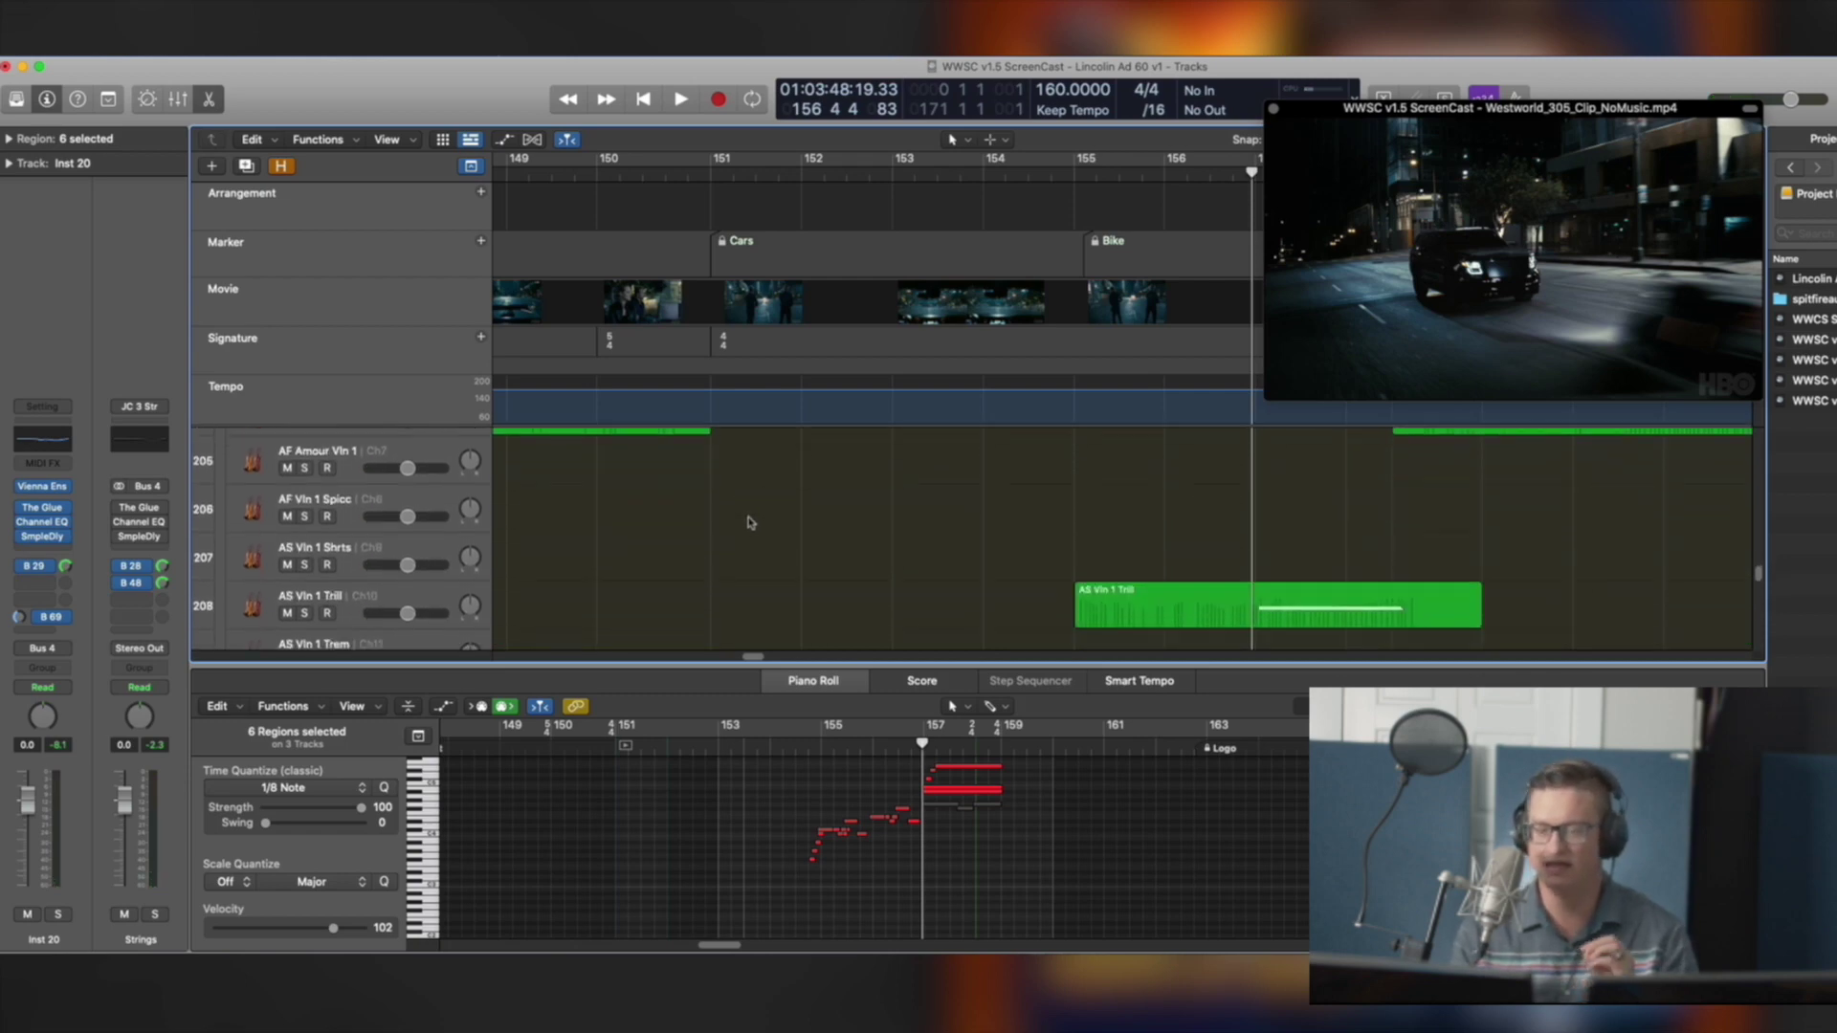
scroll(745, 526, down, 1)
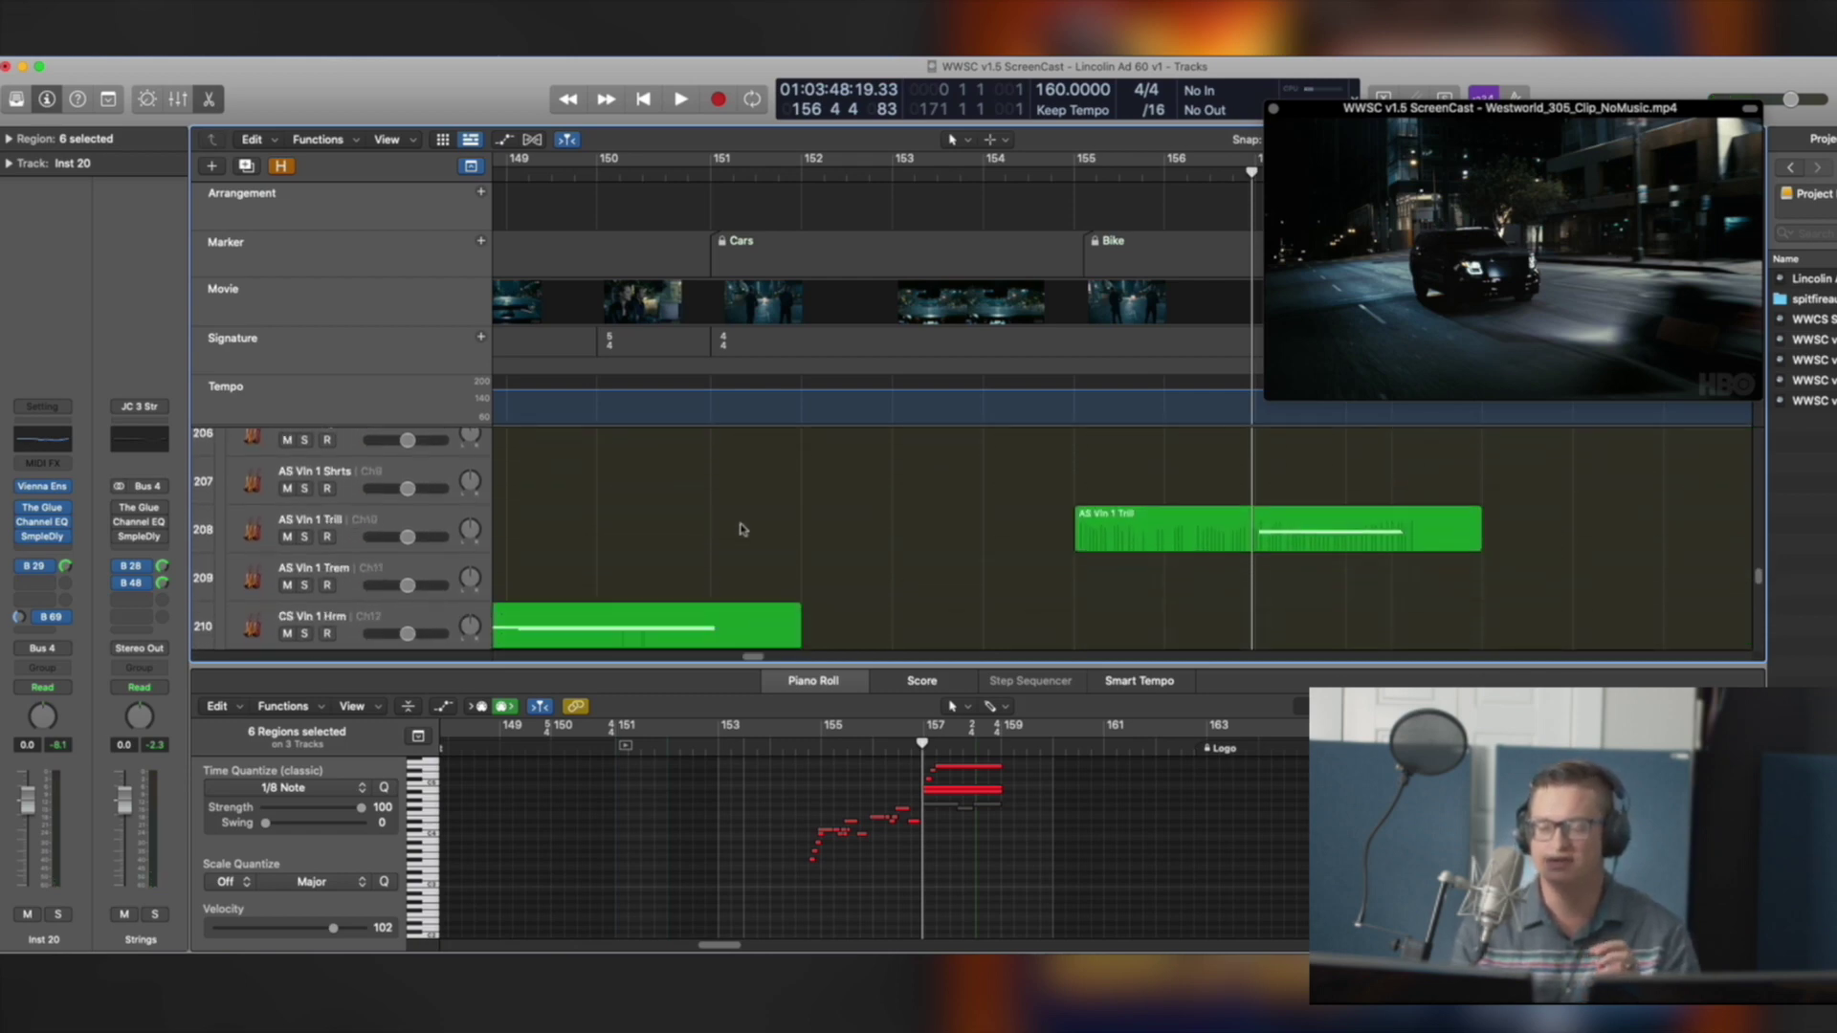
scroll(680, 539, down, 9)
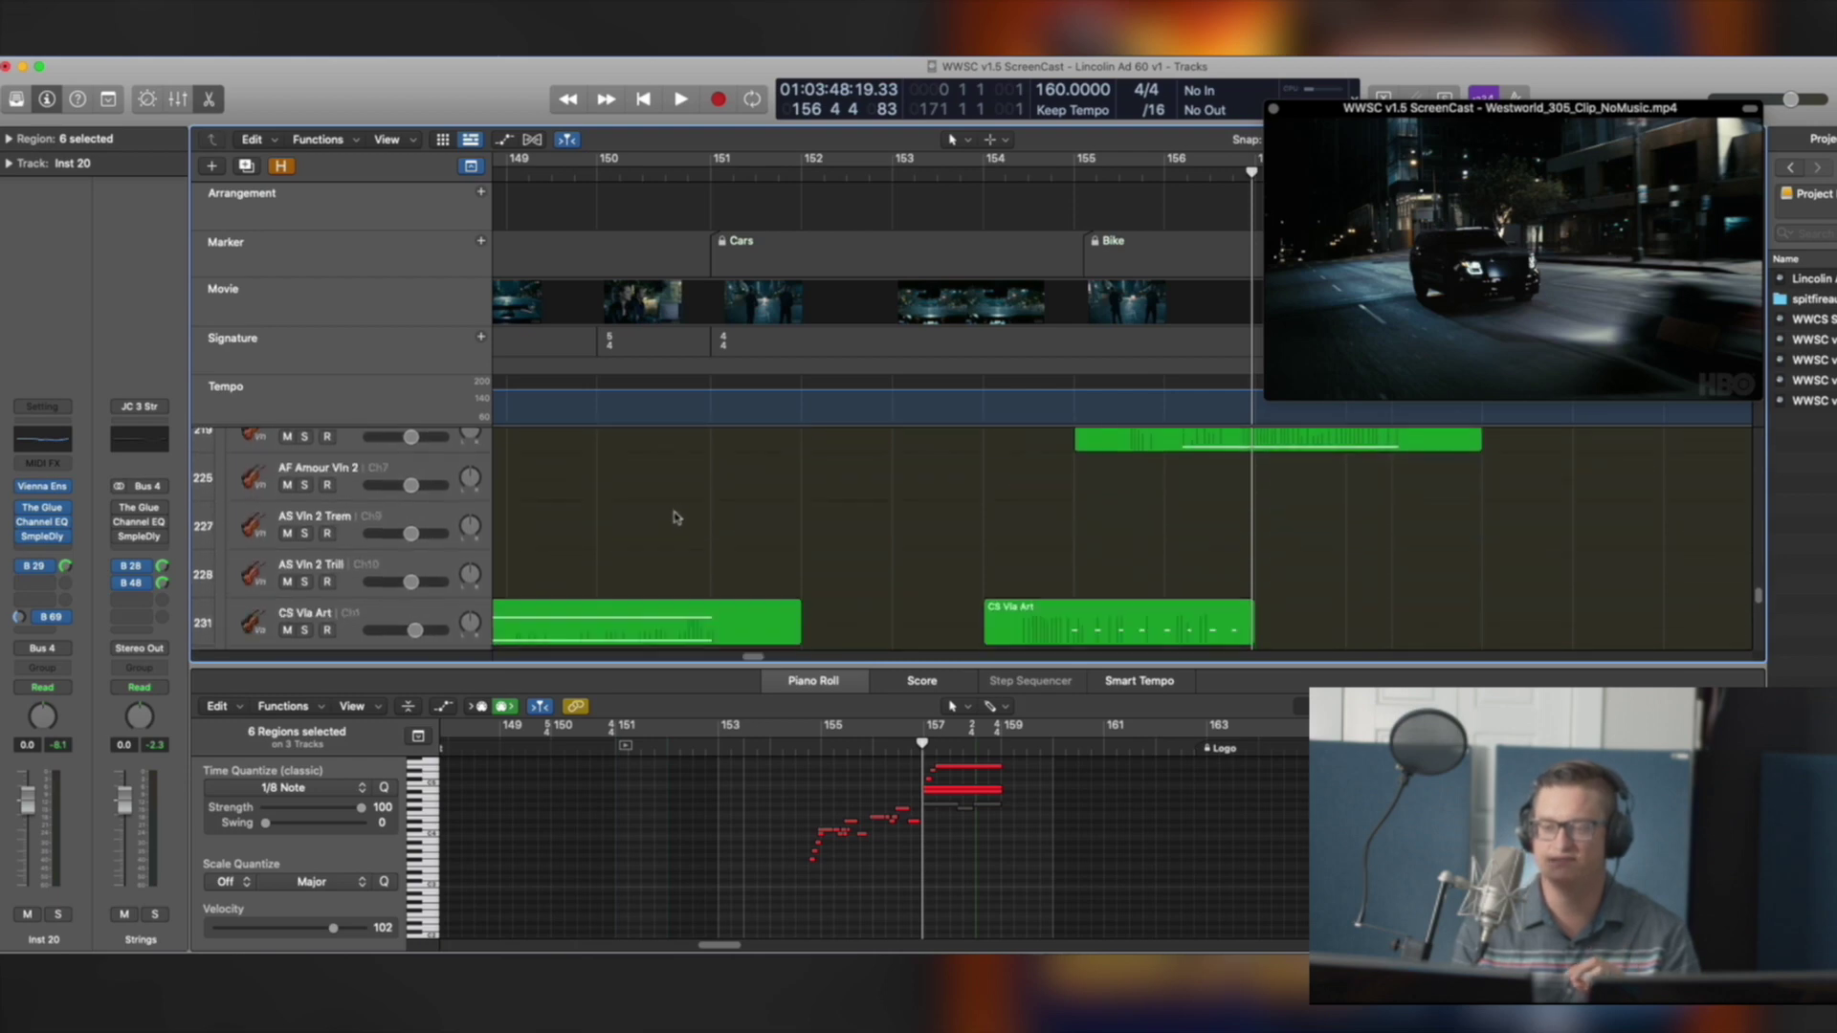
scroll(668, 519, down, 5)
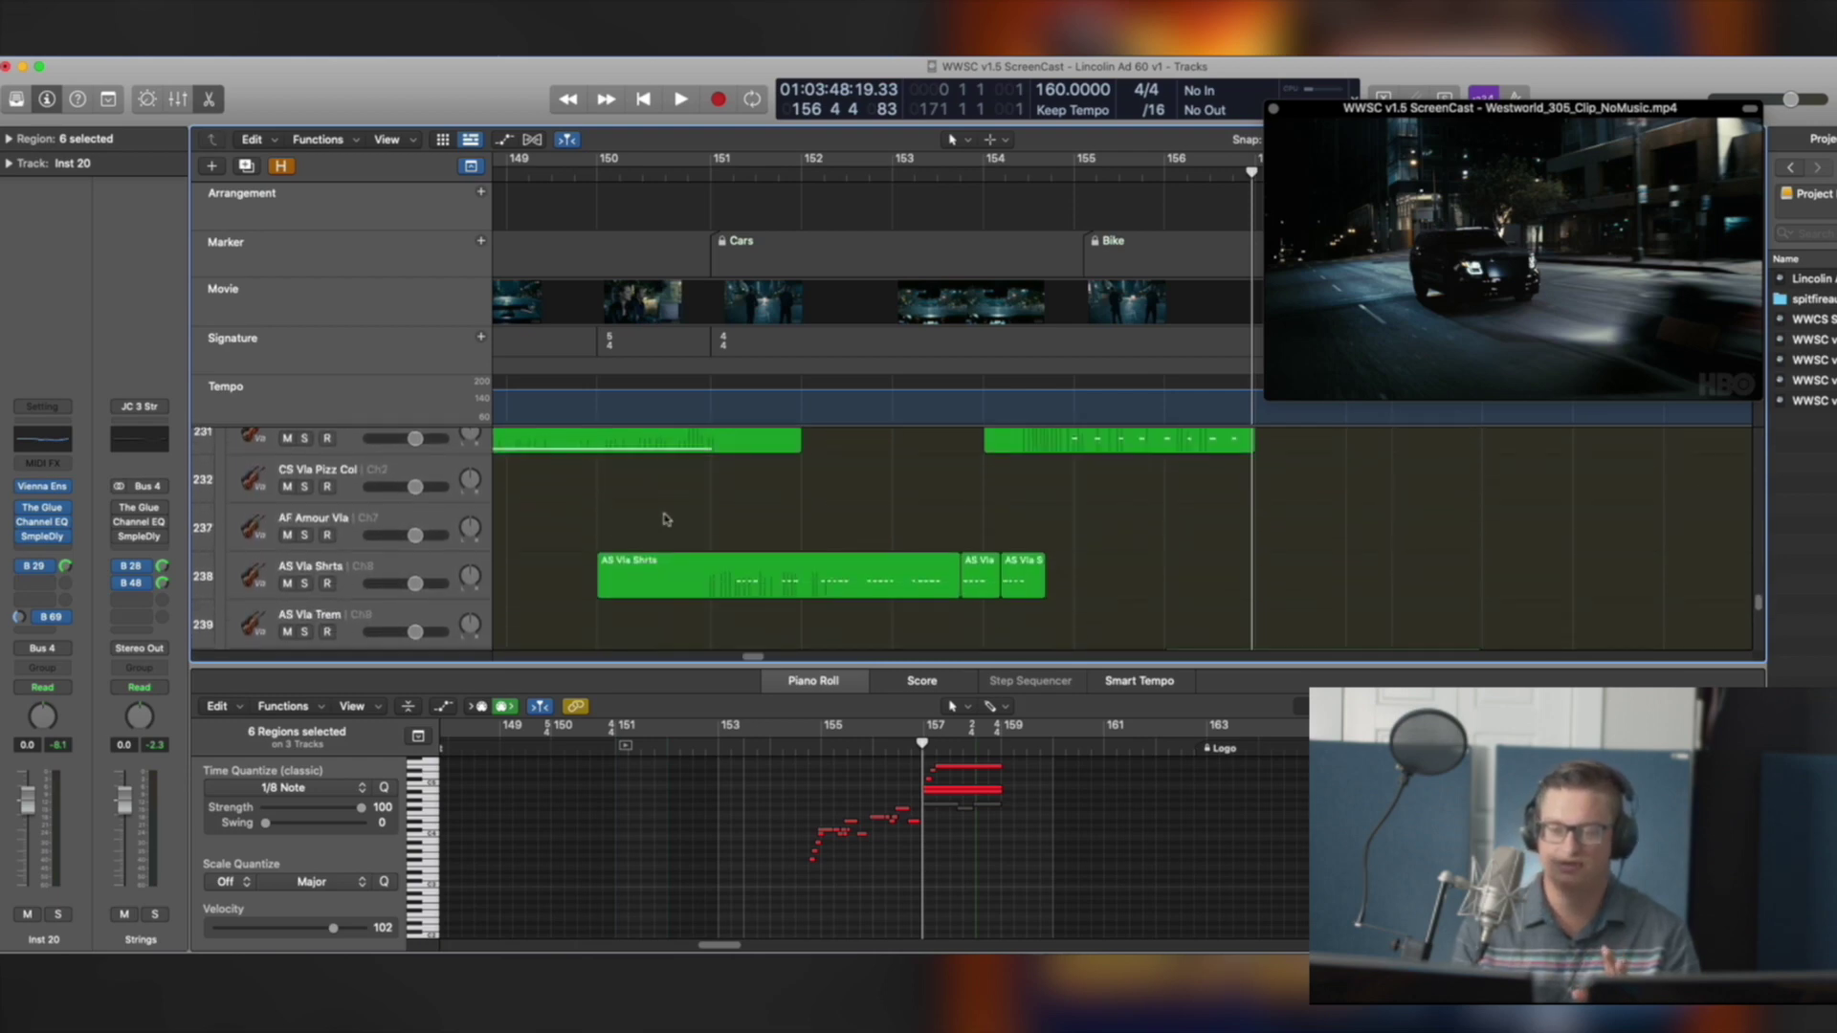
scroll(591, 524, down, 12)
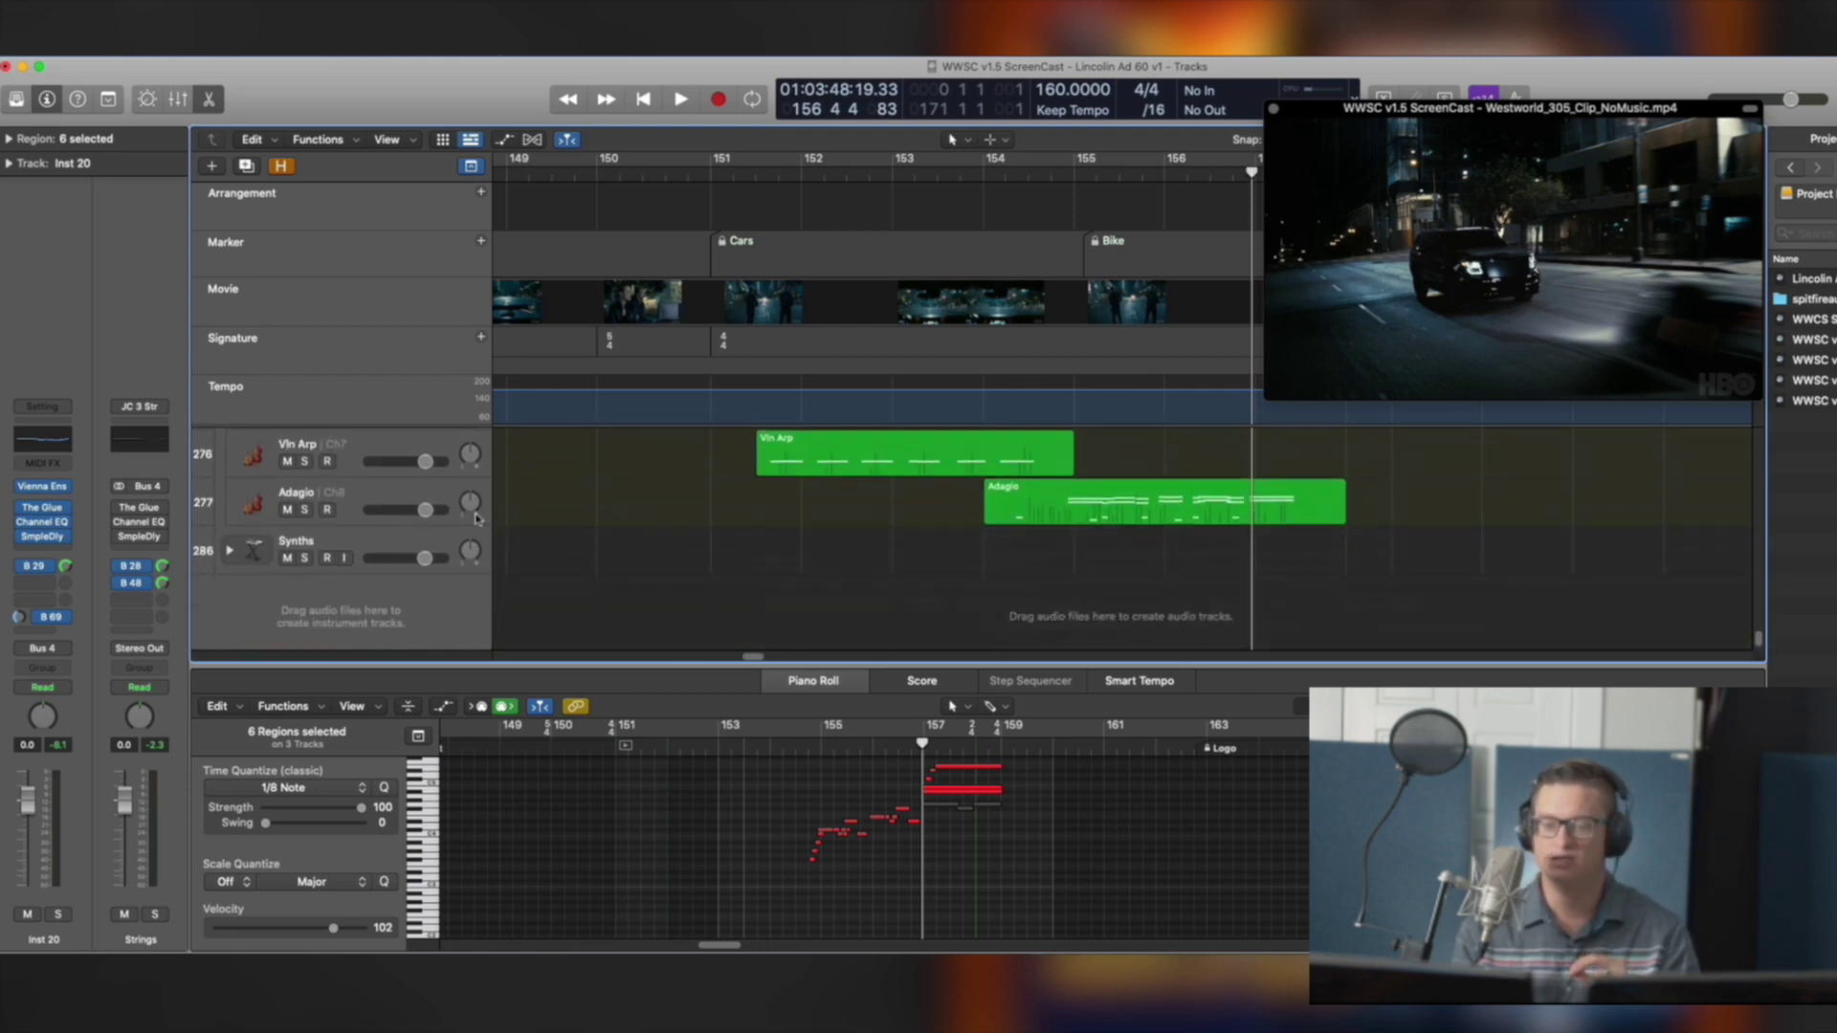
Select the Adagio track to inspect its octave melody notes and sound the F#4 note
click(375, 496)
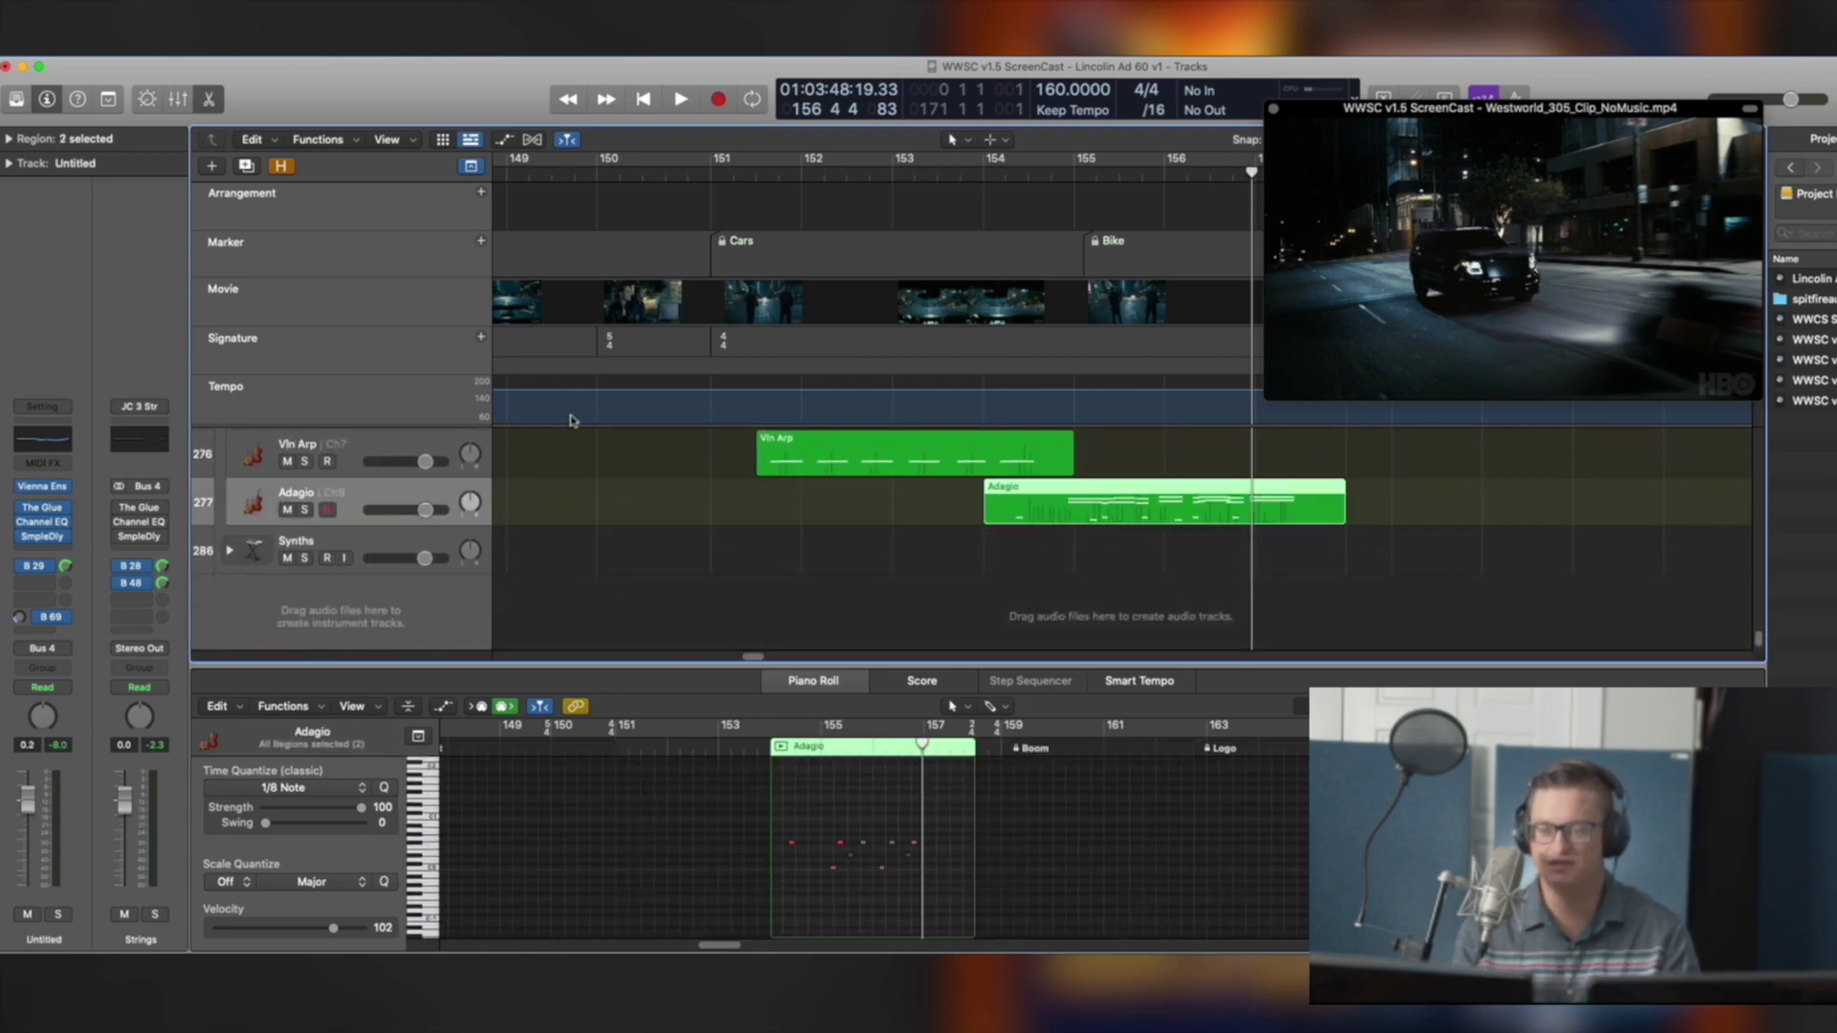
scroll(678, 460, up, 1)
scroll(926, 838, down, 5)
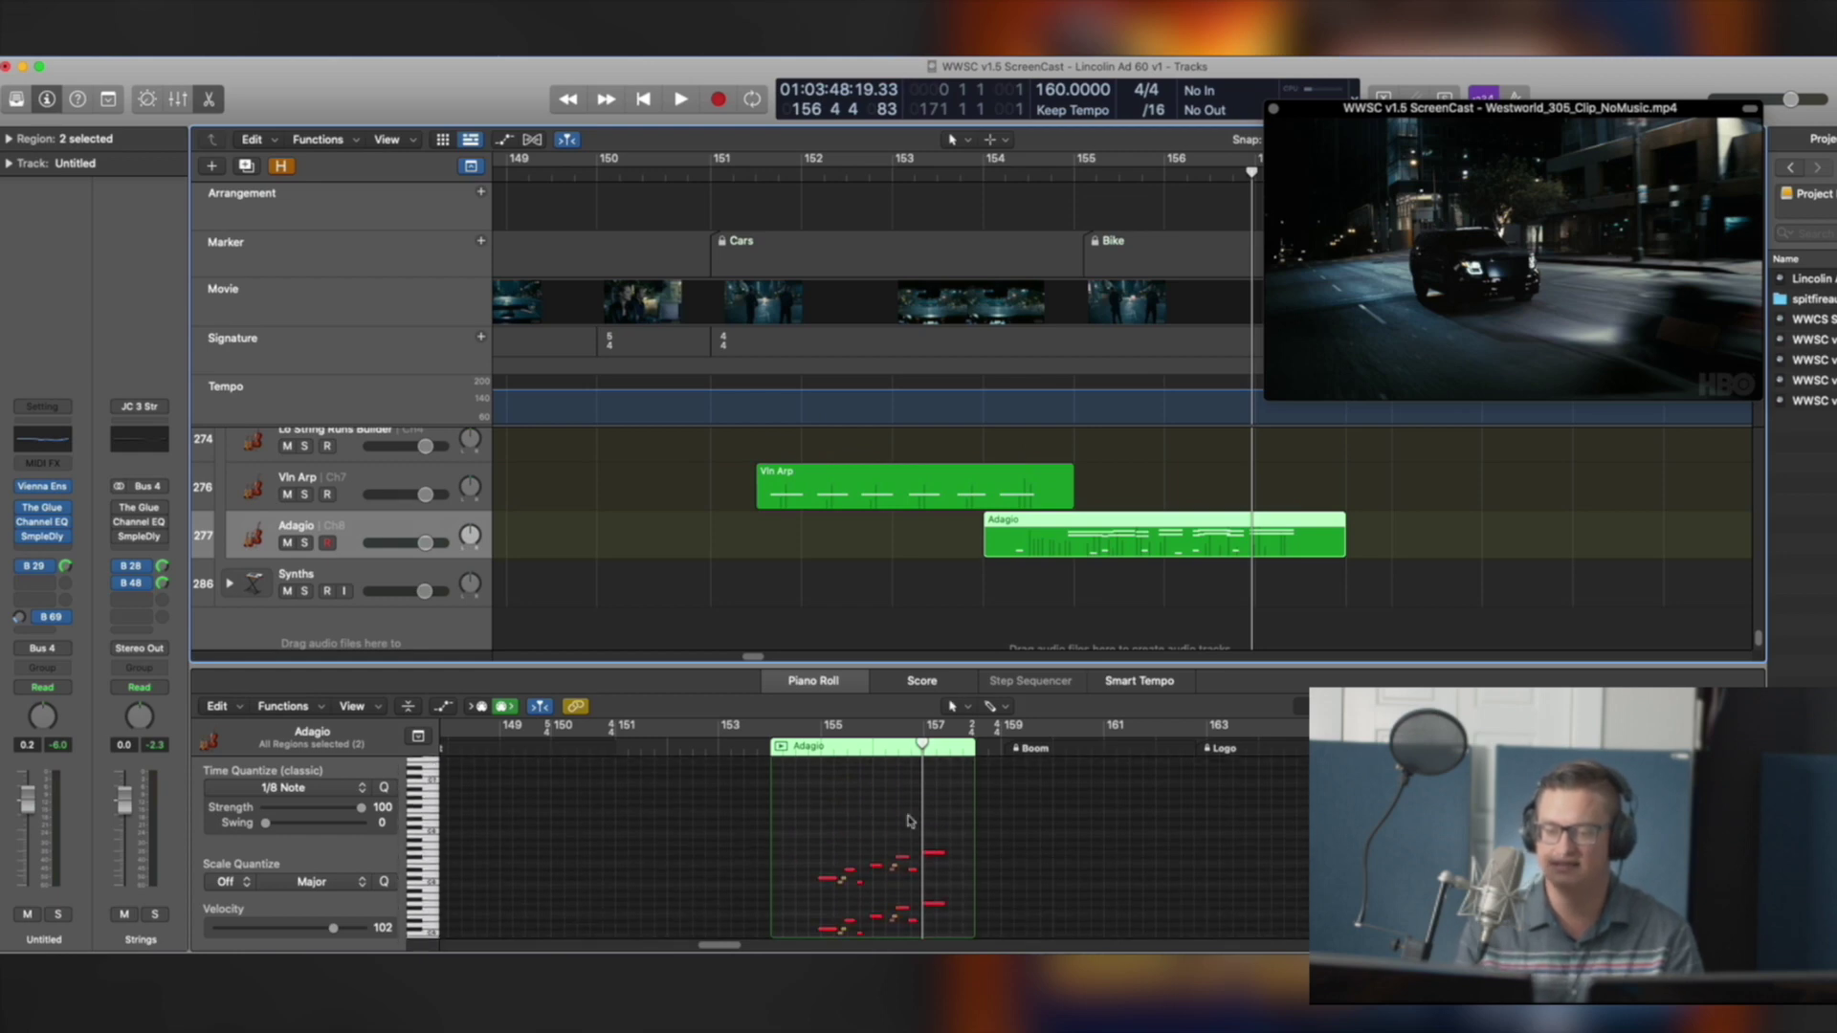
click(906, 823)
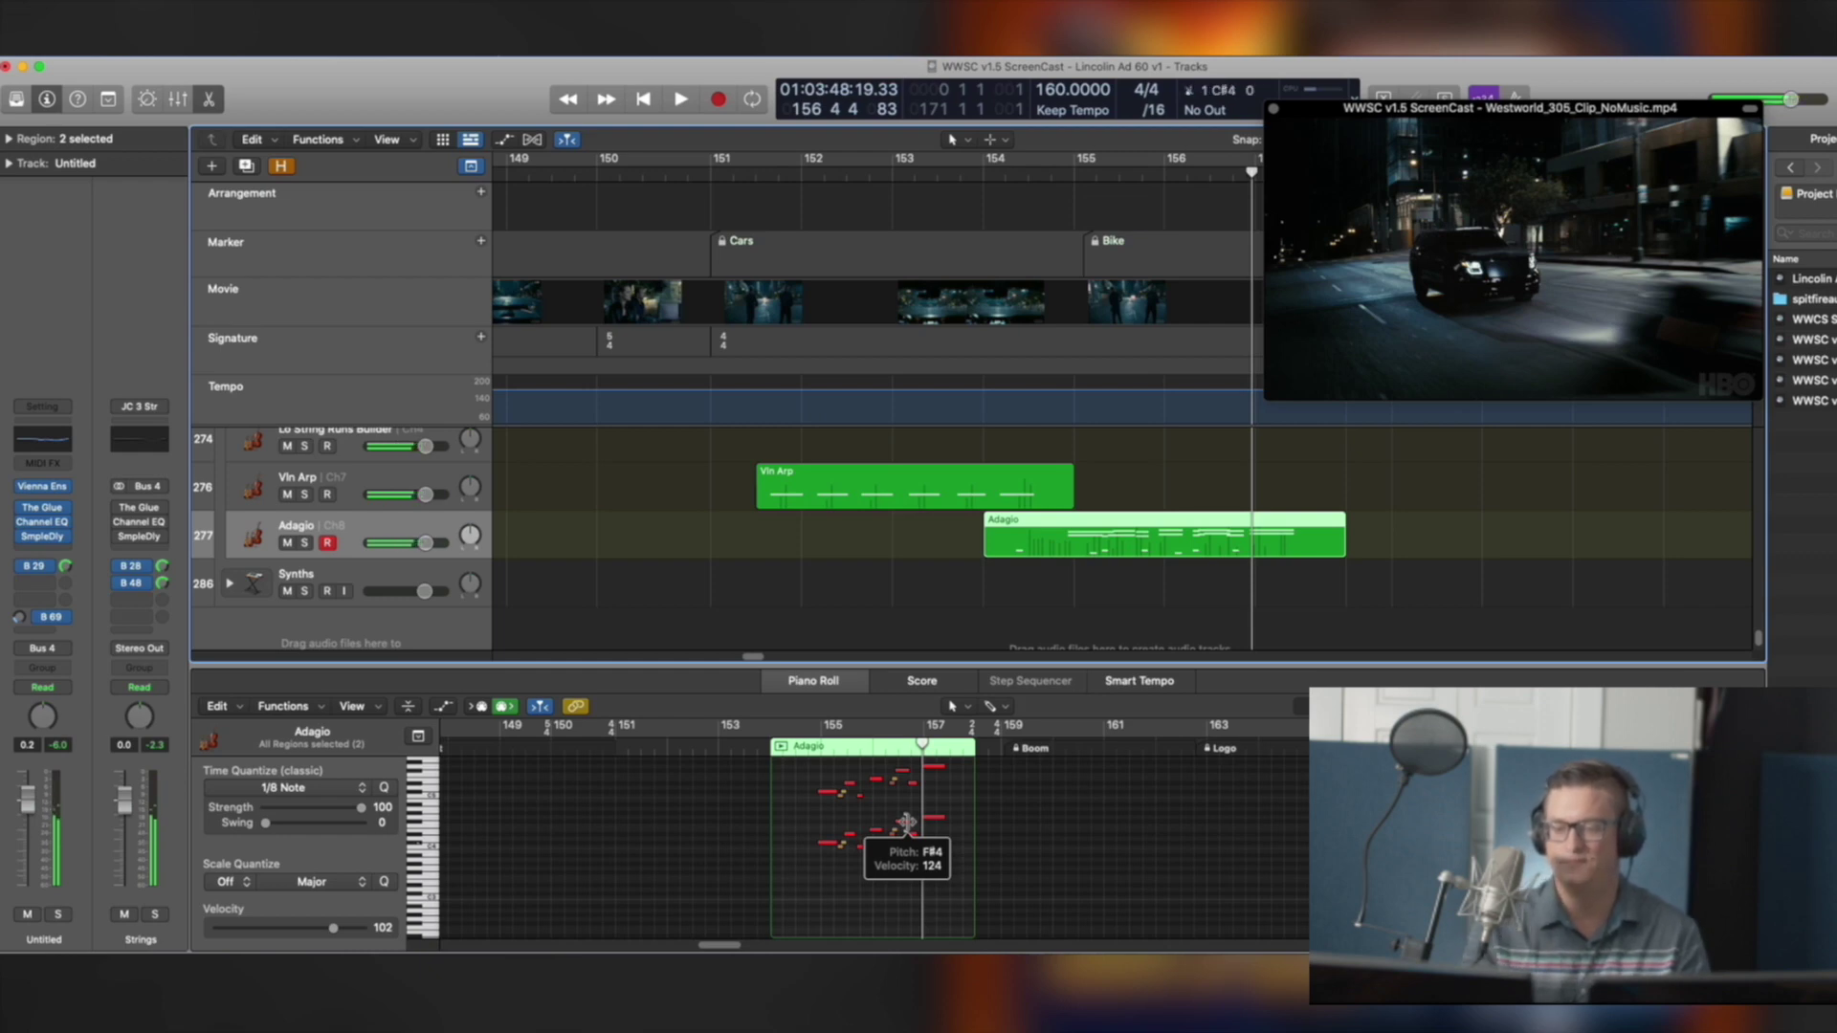
click(938, 818)
Solo only the Adagio region starting at bar 154 and examine its melody and lowest notes
click(993, 542)
key(ctrl+s)
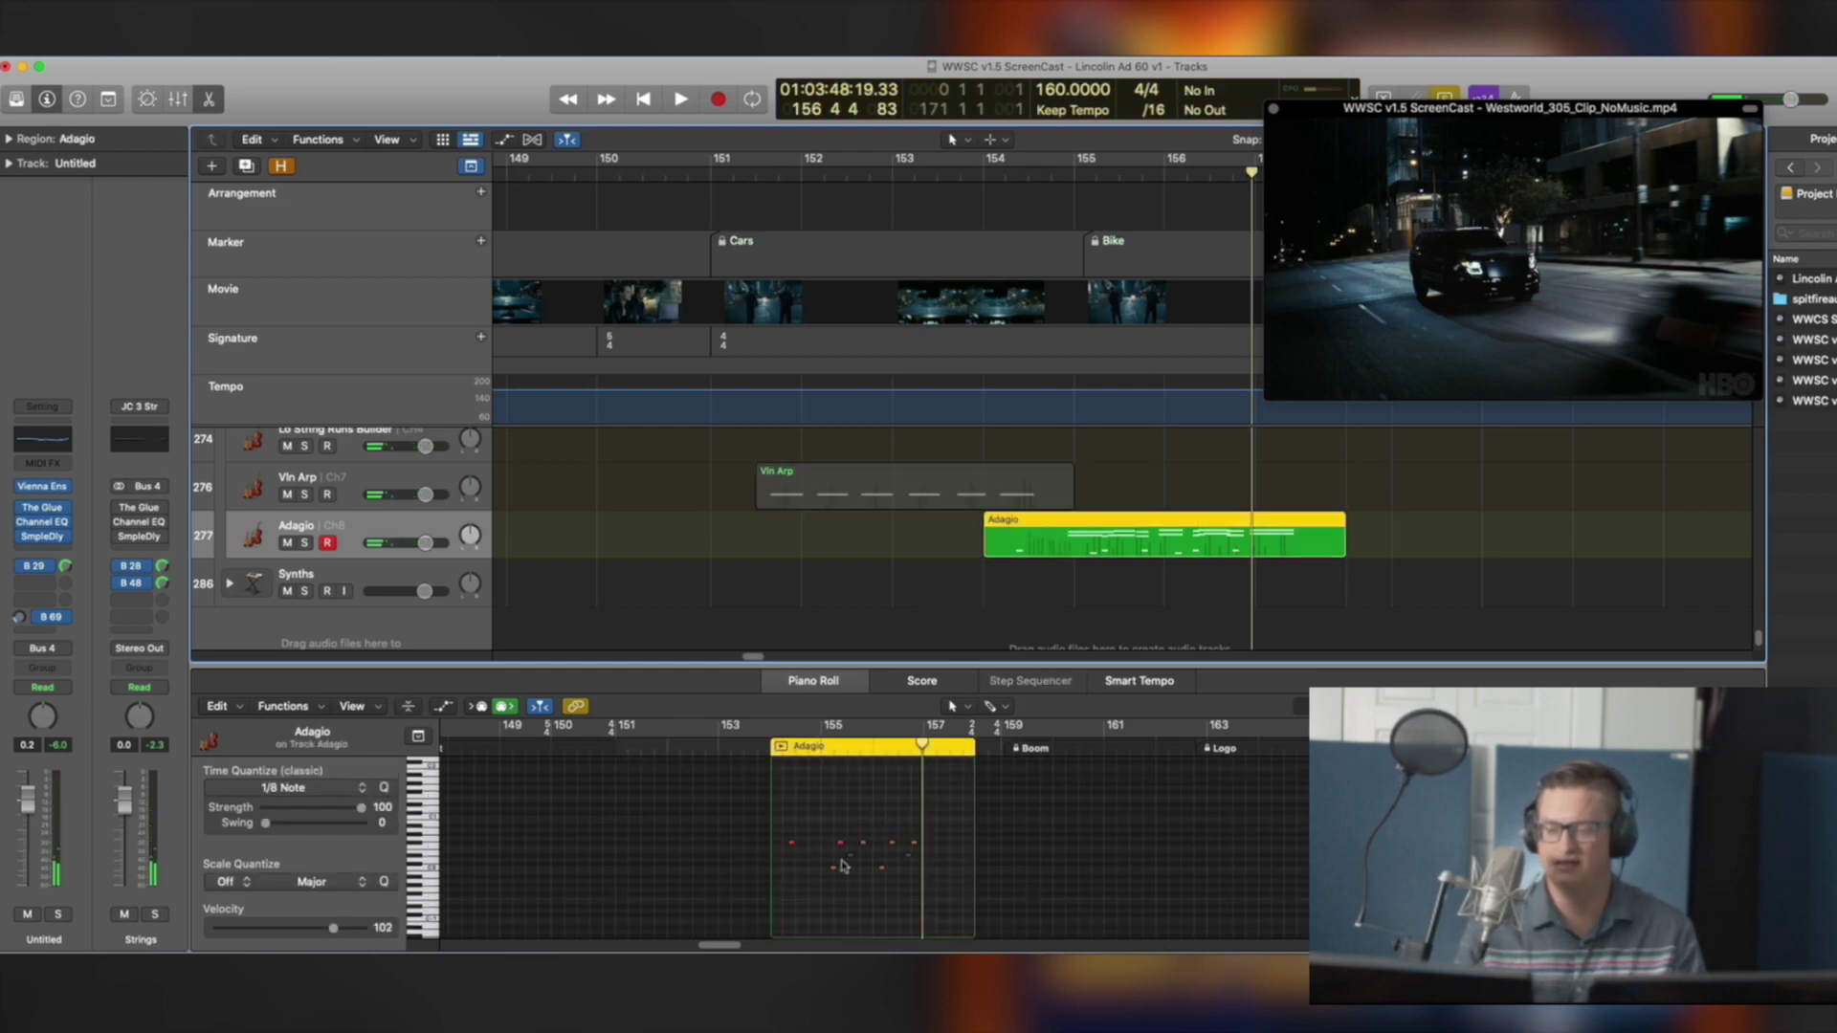
scroll(844, 861, up, 3)
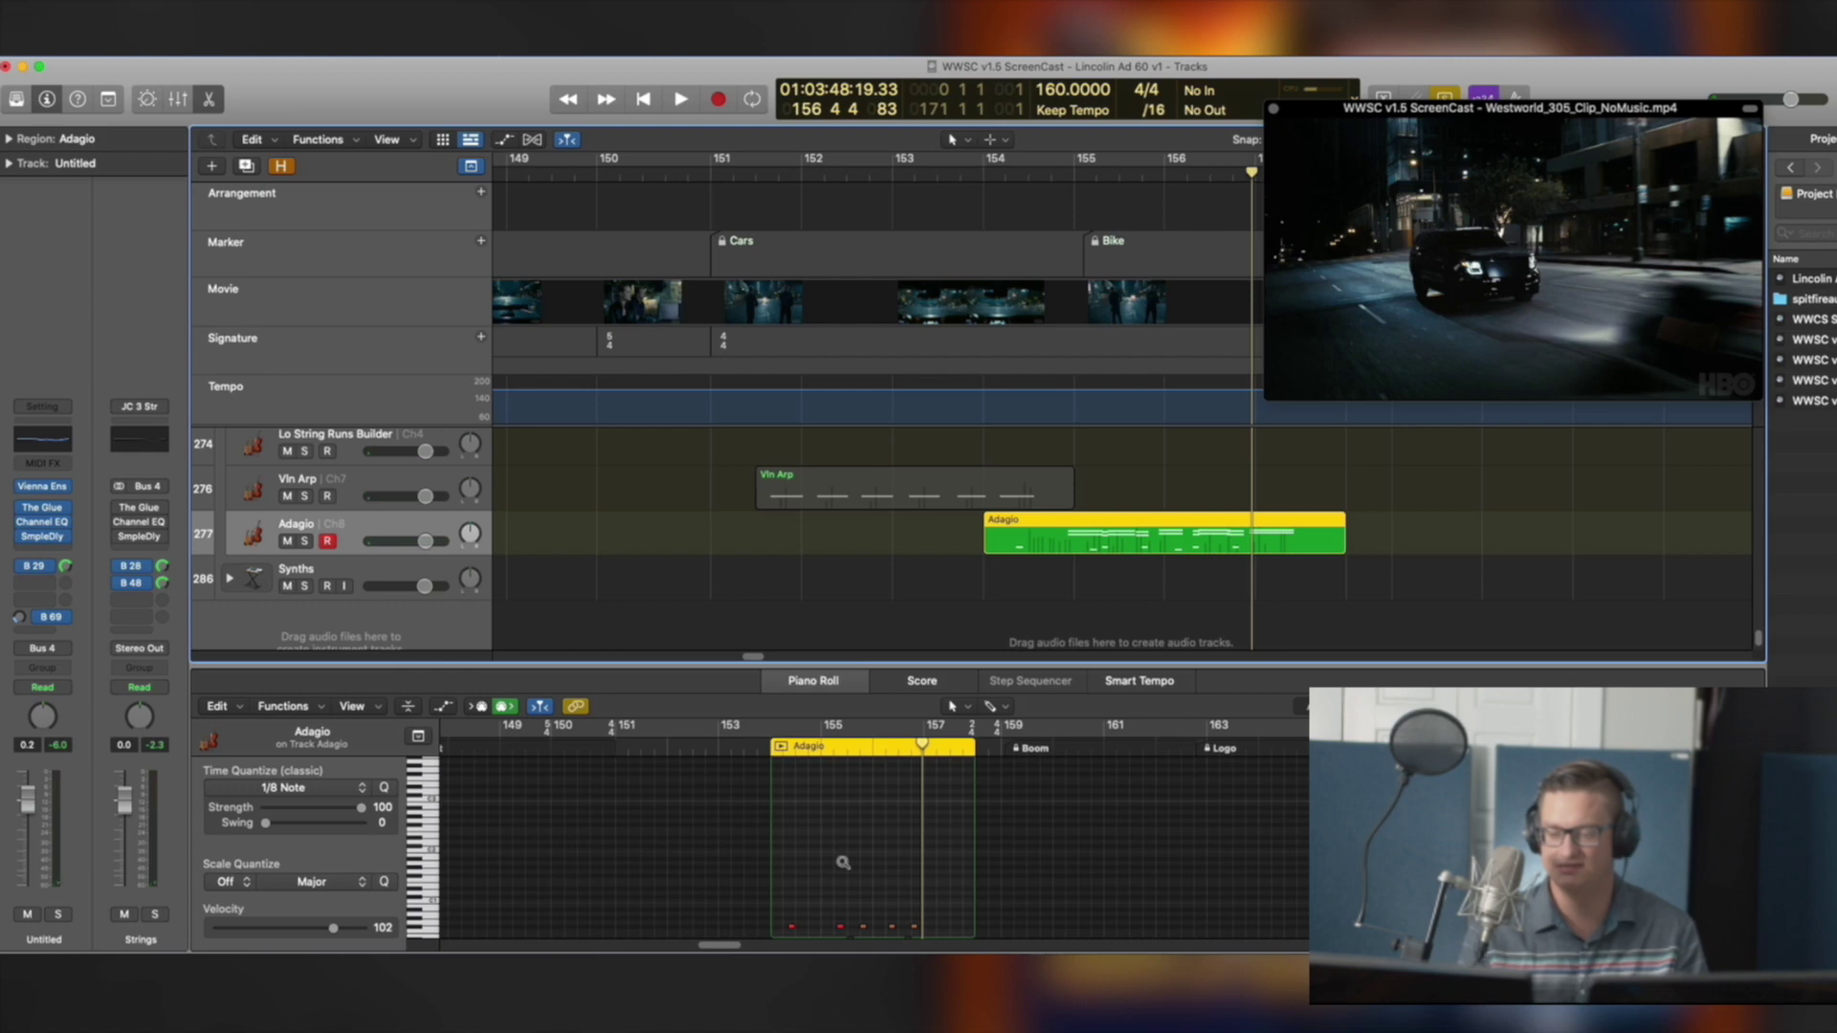
click(843, 863)
scroll(843, 864, down, 2)
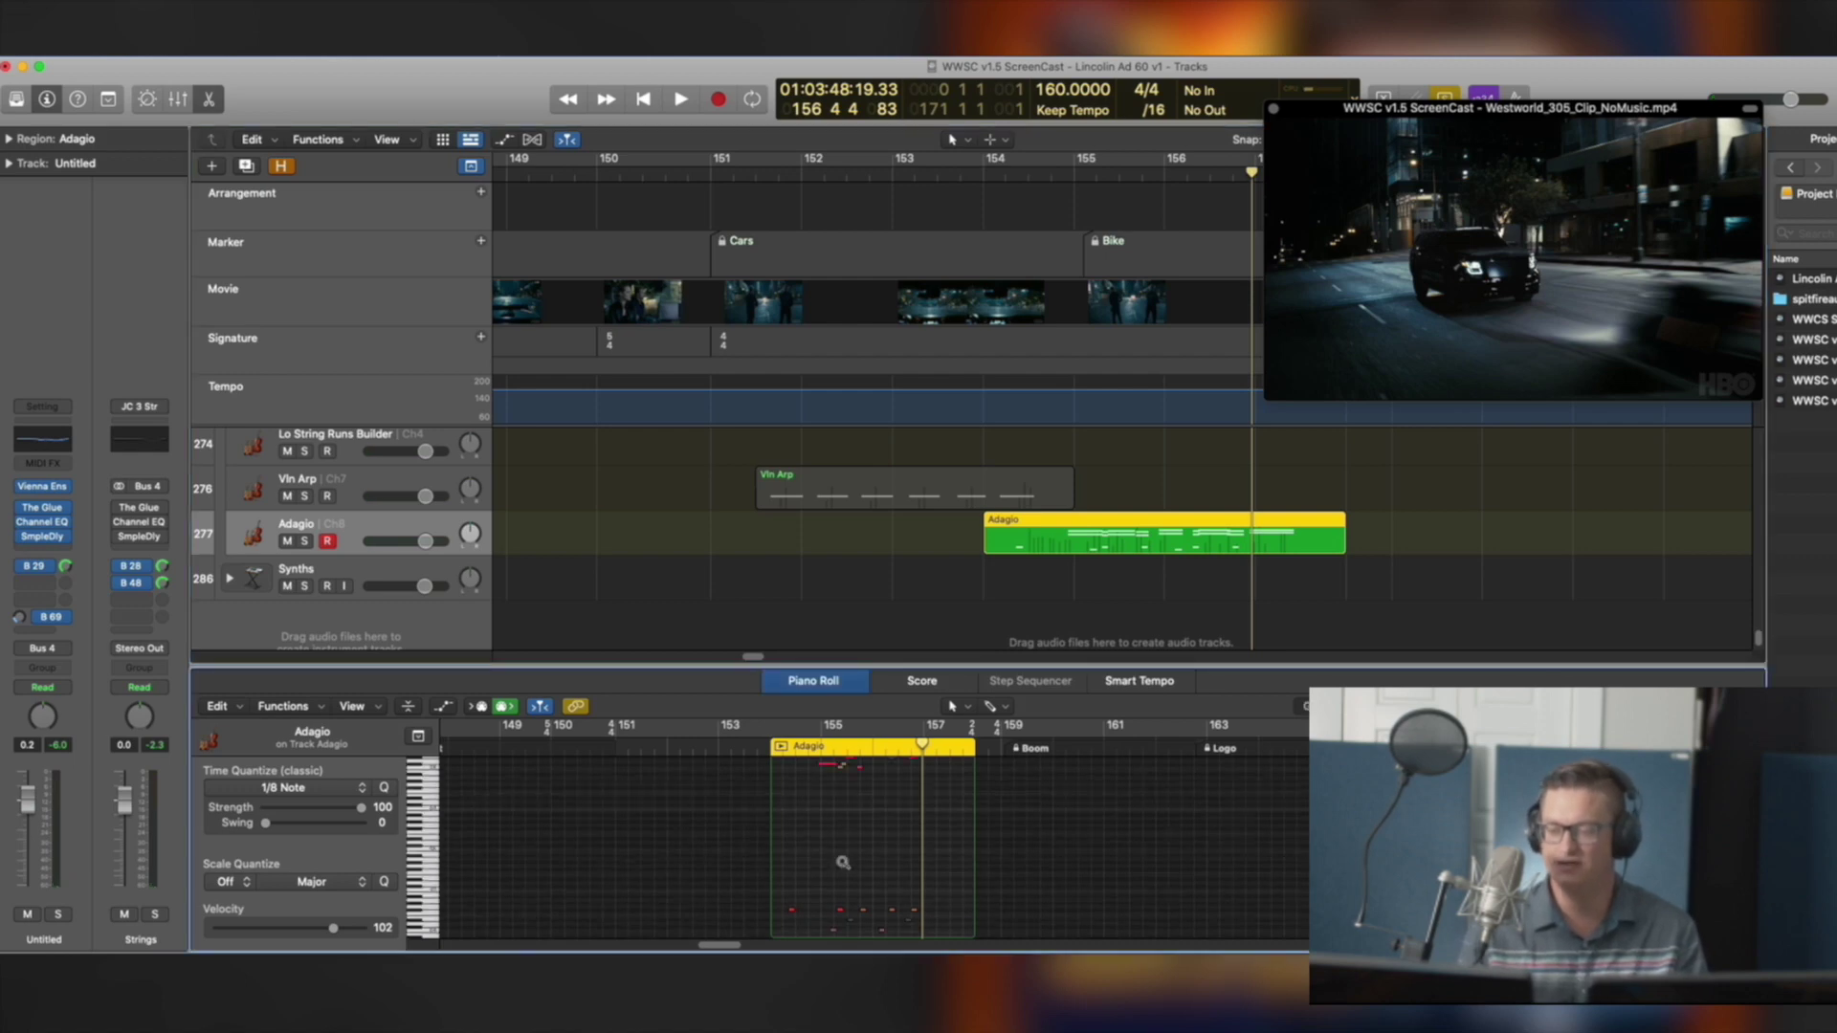
scroll(832, 859, down, 1)
Audition the soloed Adagio region from bar 154 through the Bike section while following its notes
key(space)
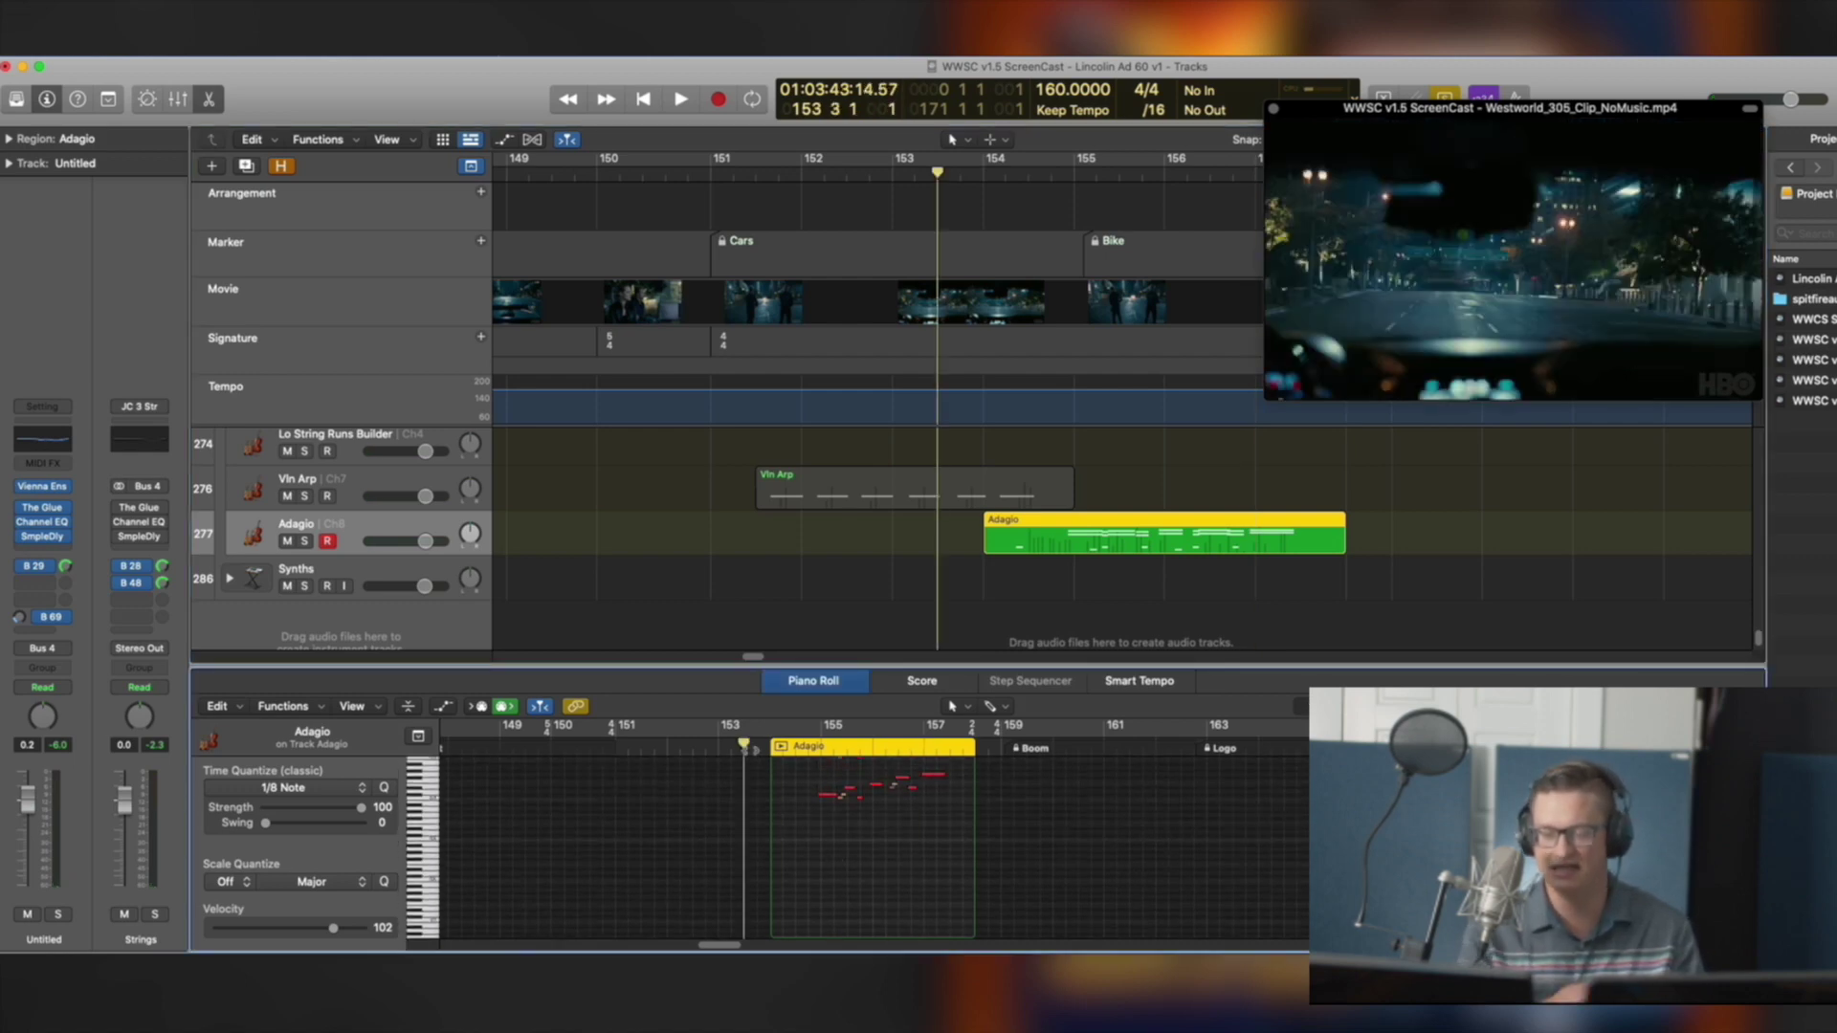
scroll(935, 837, down, 1)
key(space)
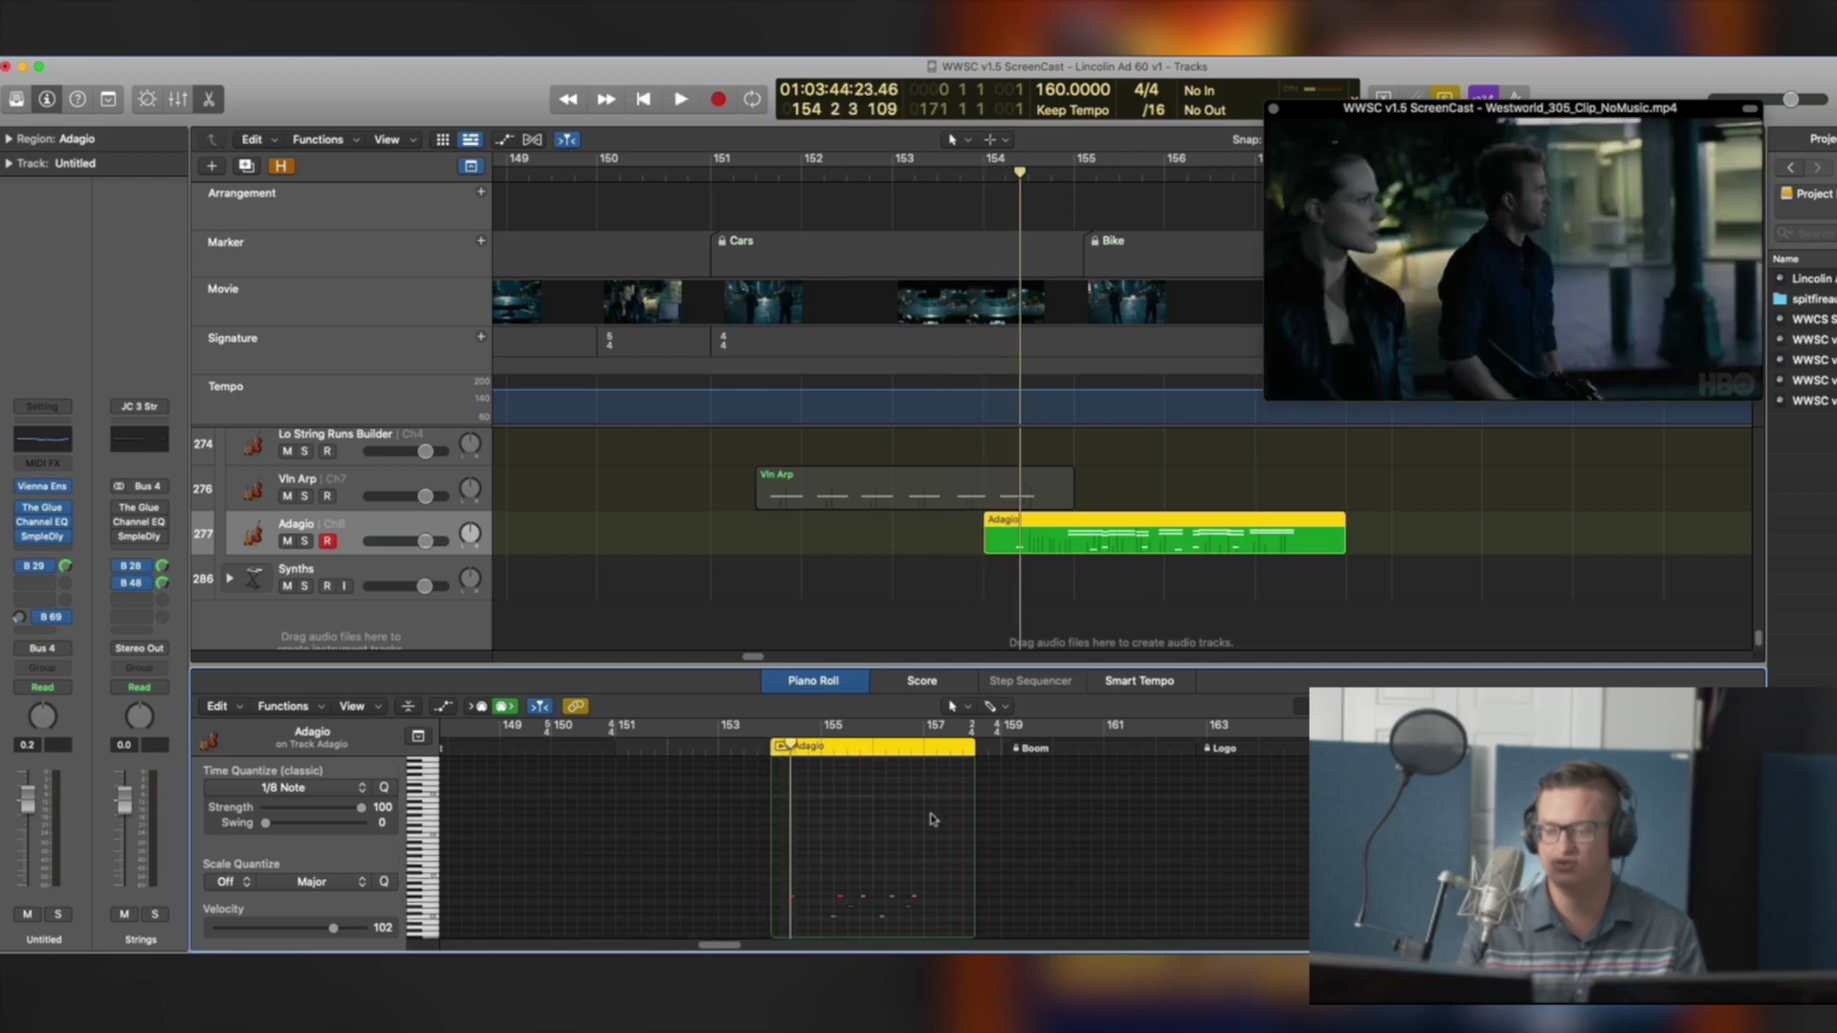
scroll(858, 864, up, 1)
key(space)
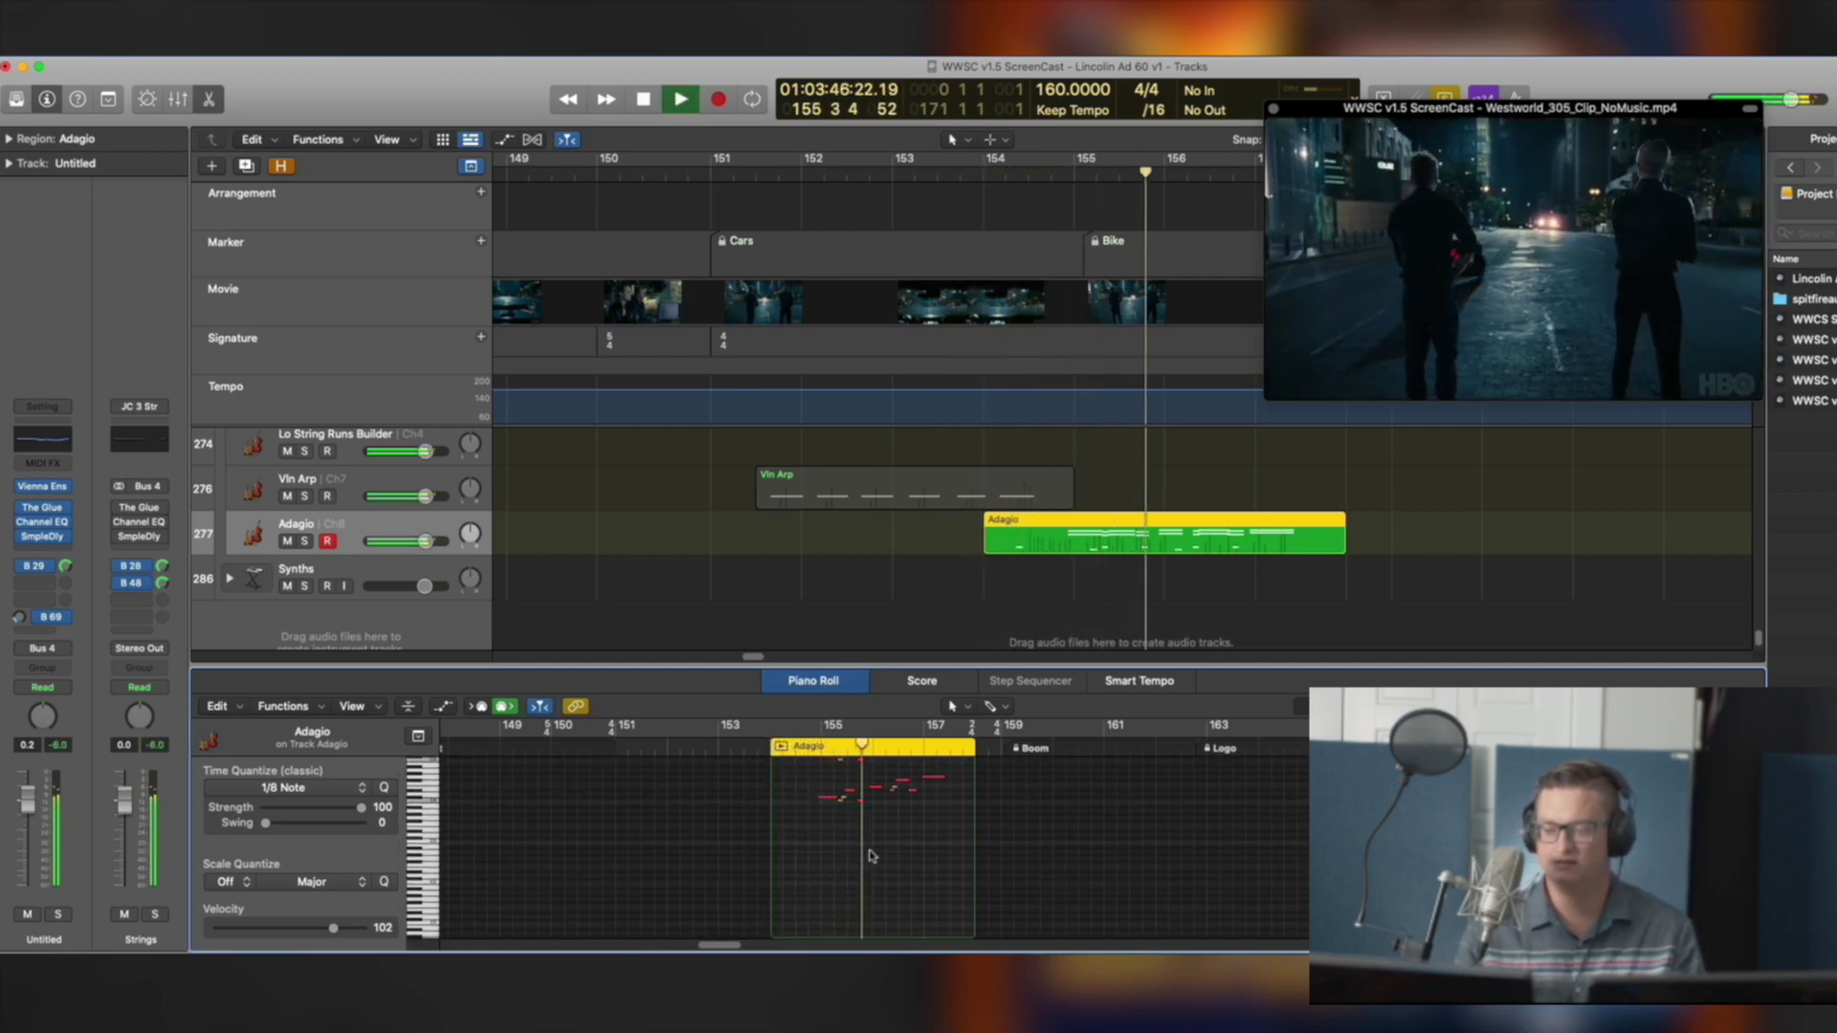
scroll(872, 855, down, 1)
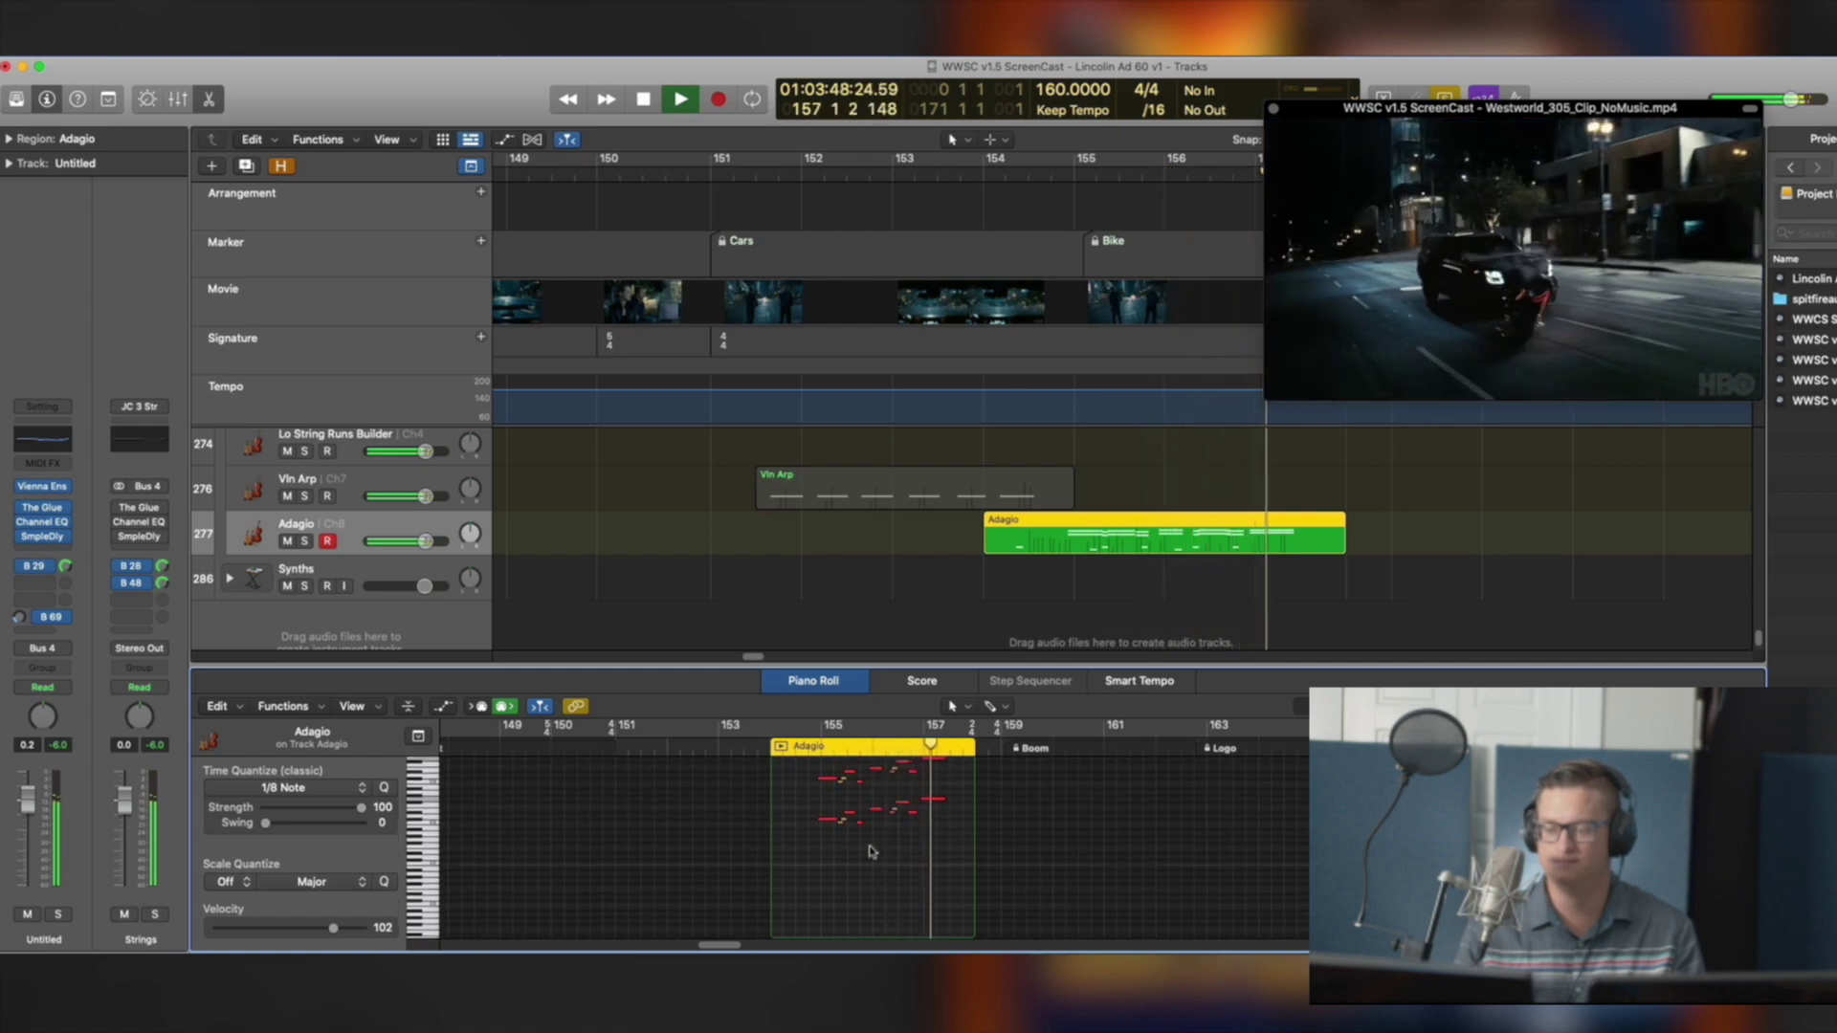
Turn off the Adagio solo and audition the full arrangement from bar 154 to the Boom marker against picture
key(space)
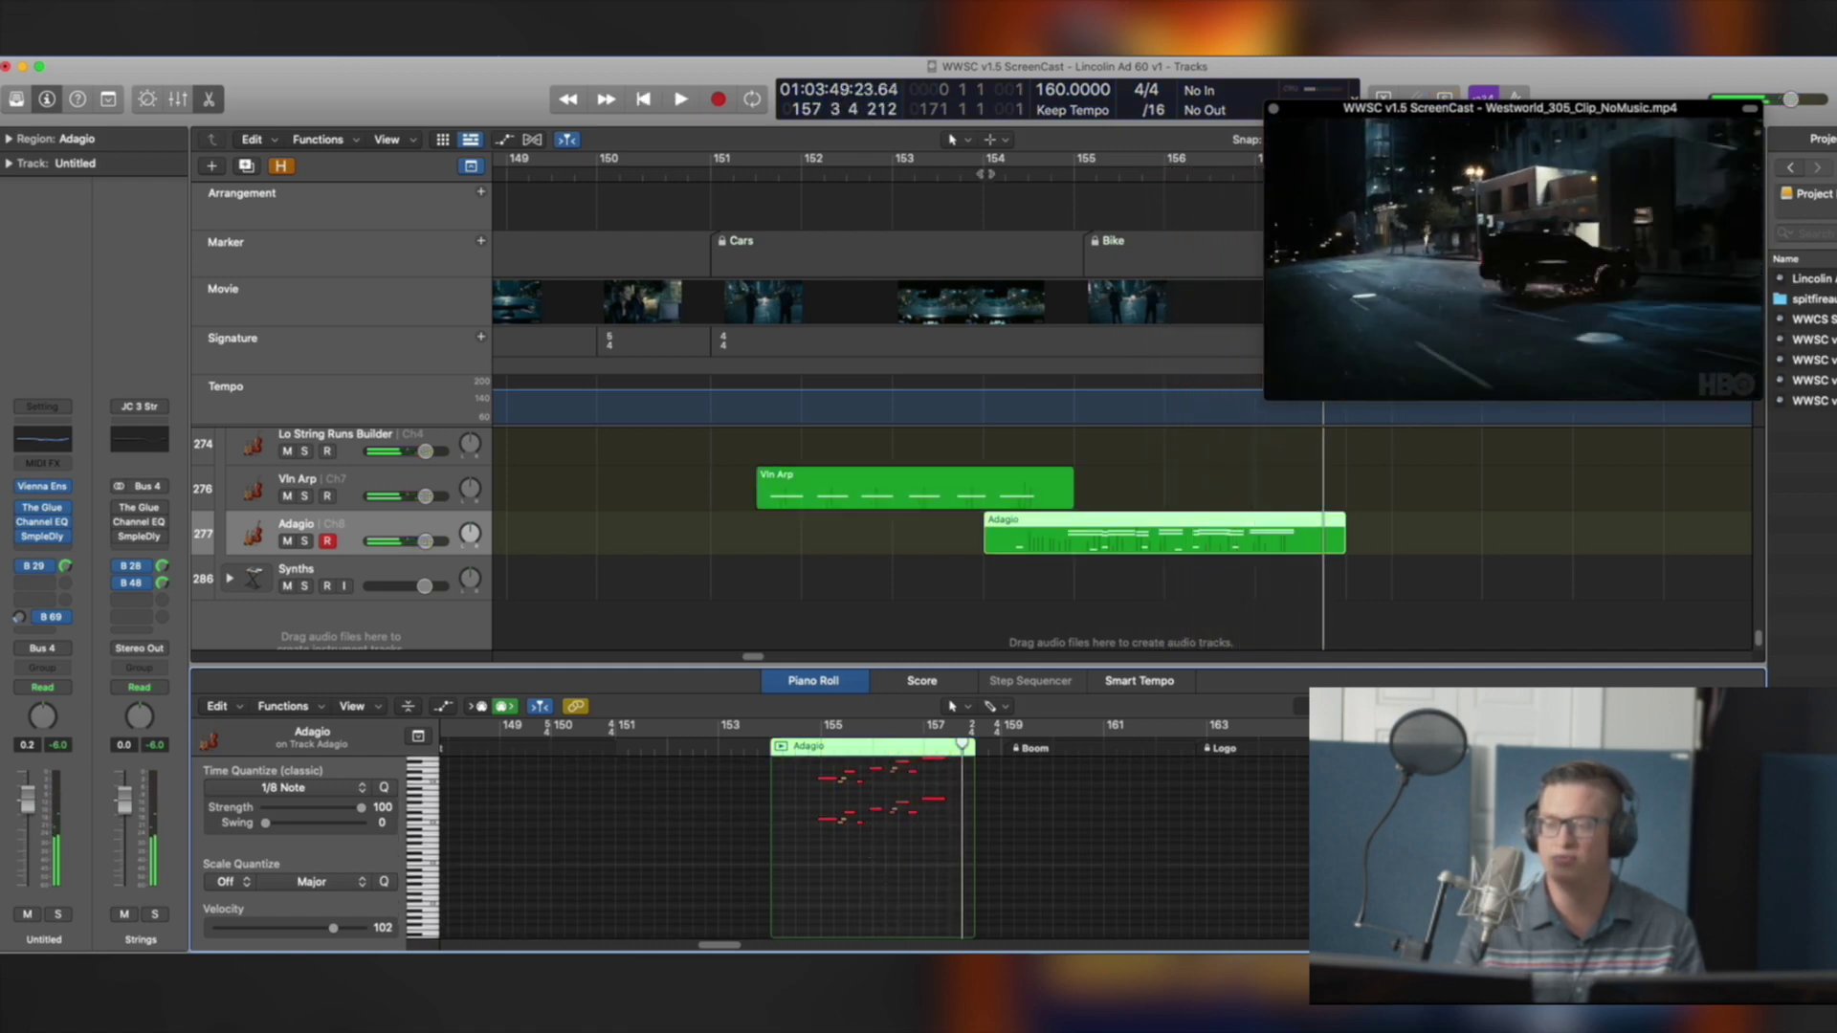
click(991, 178)
key(space)
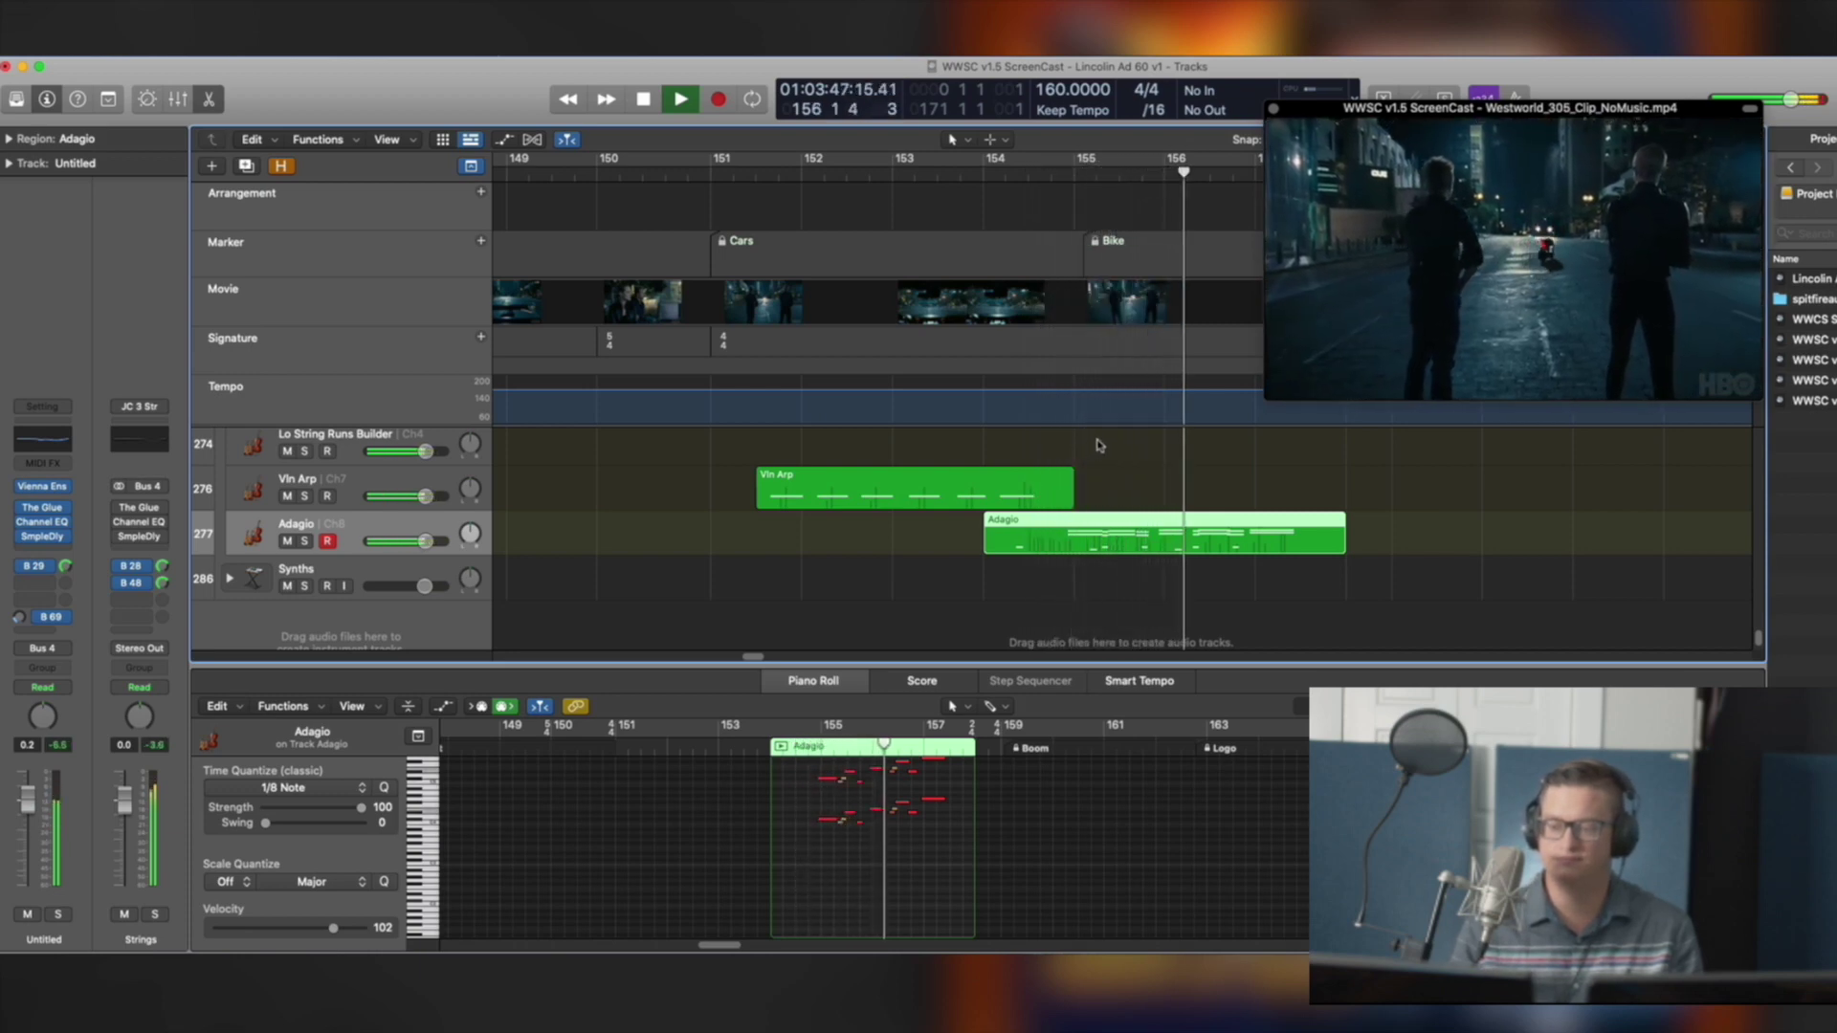
scroll(1094, 443, up, 3)
scroll(1101, 526, down, 2)
scroll(1149, 613, up, 1)
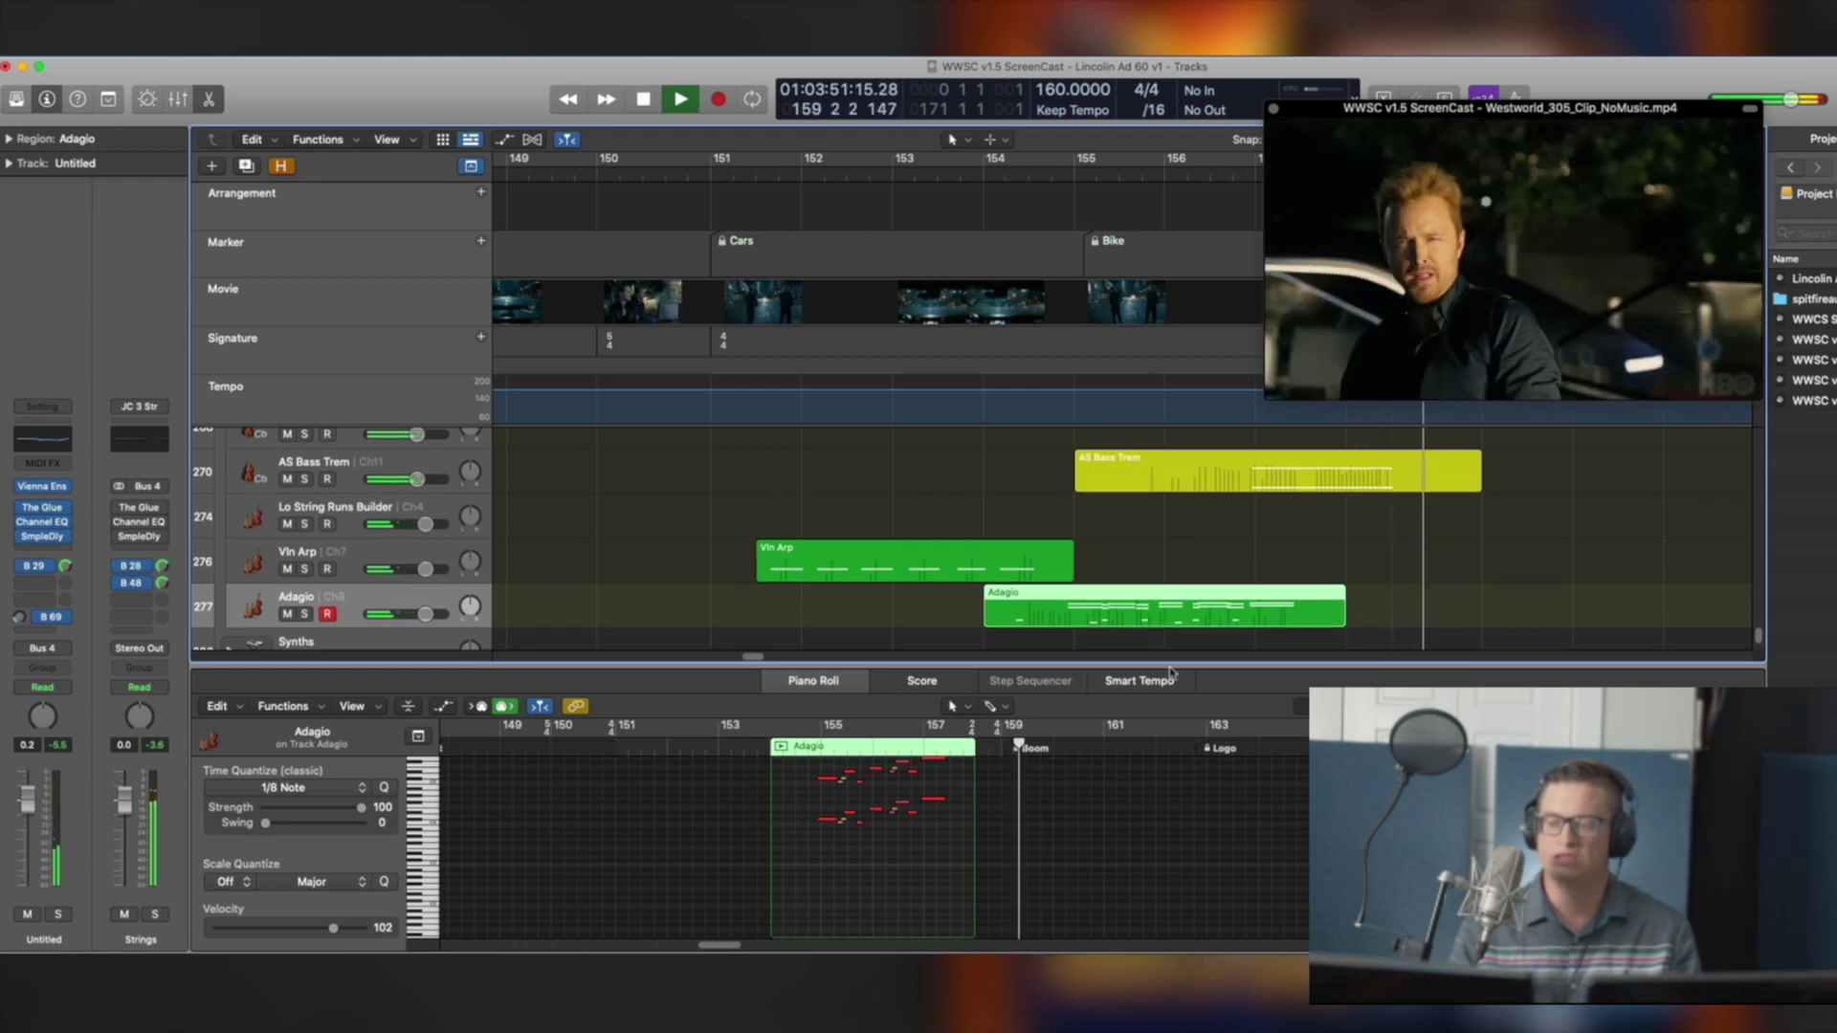
key(space)
Examine the string regions around the Cars and Bike markers, from CSR Runs+Trills through violas, celli and basses down to Adagio
scroll(1208, 510, up, 1)
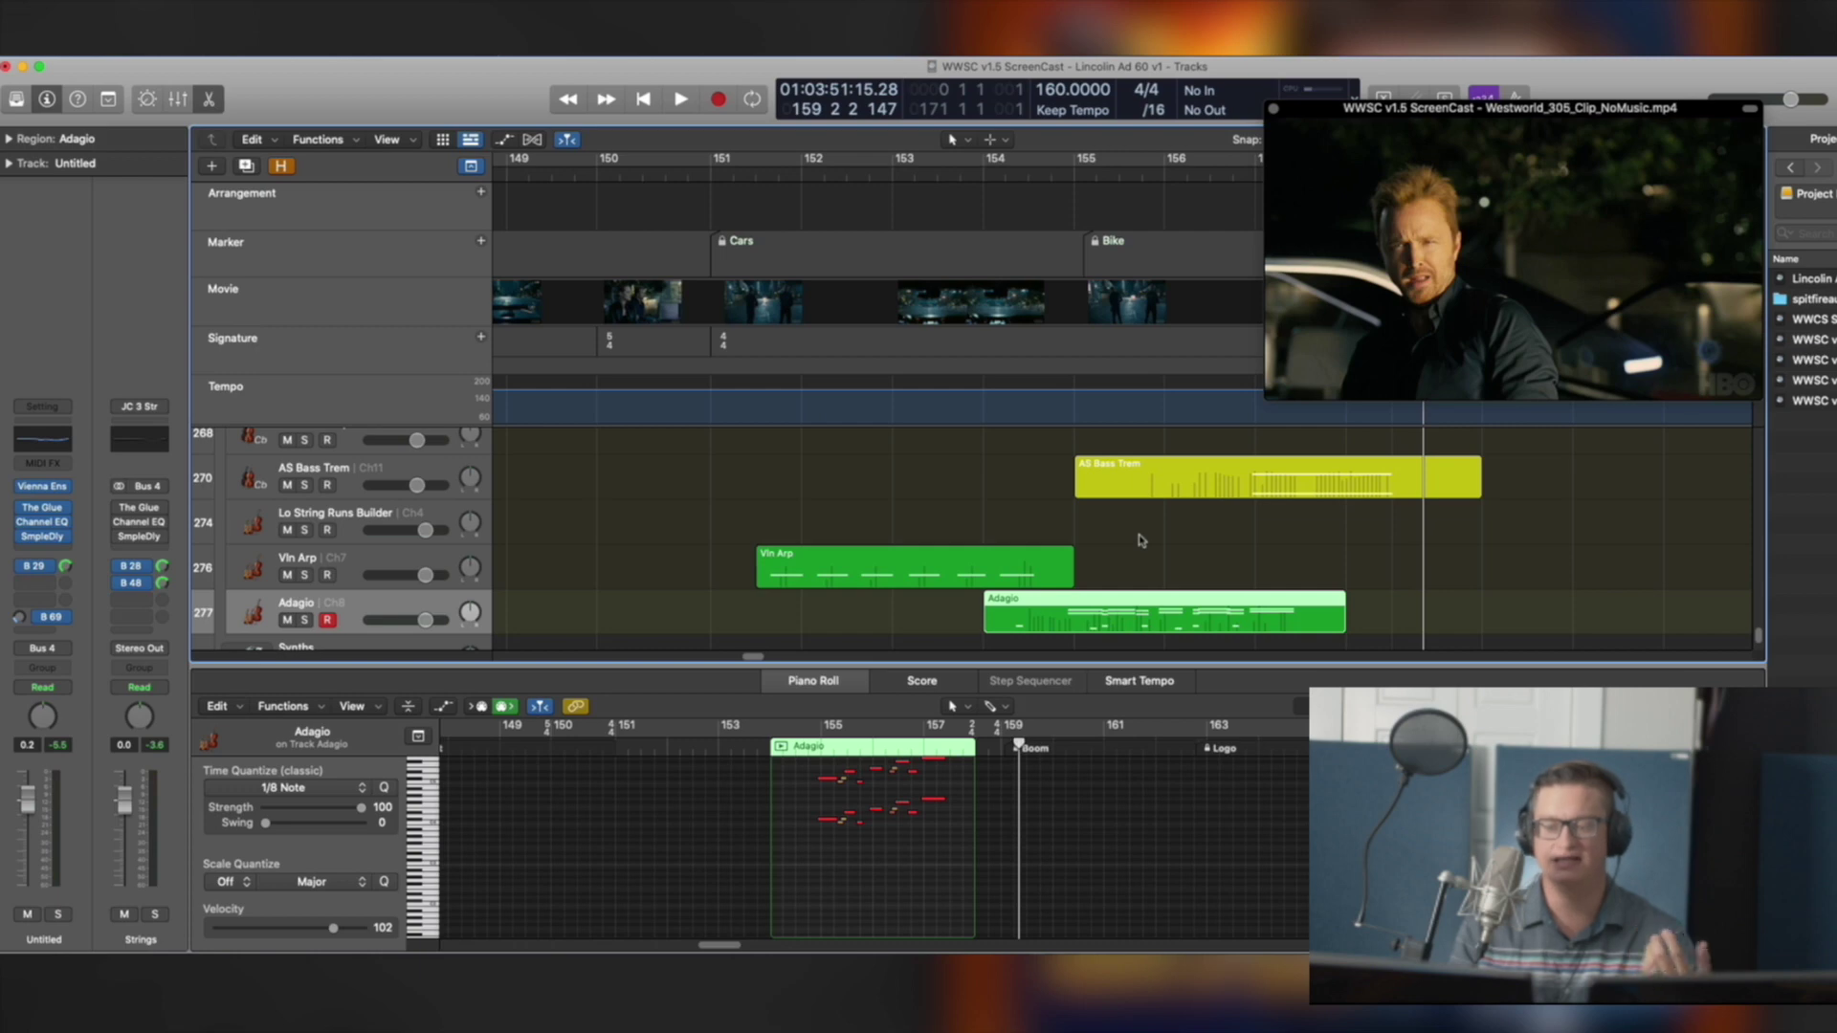
scroll(1048, 565, up, 1)
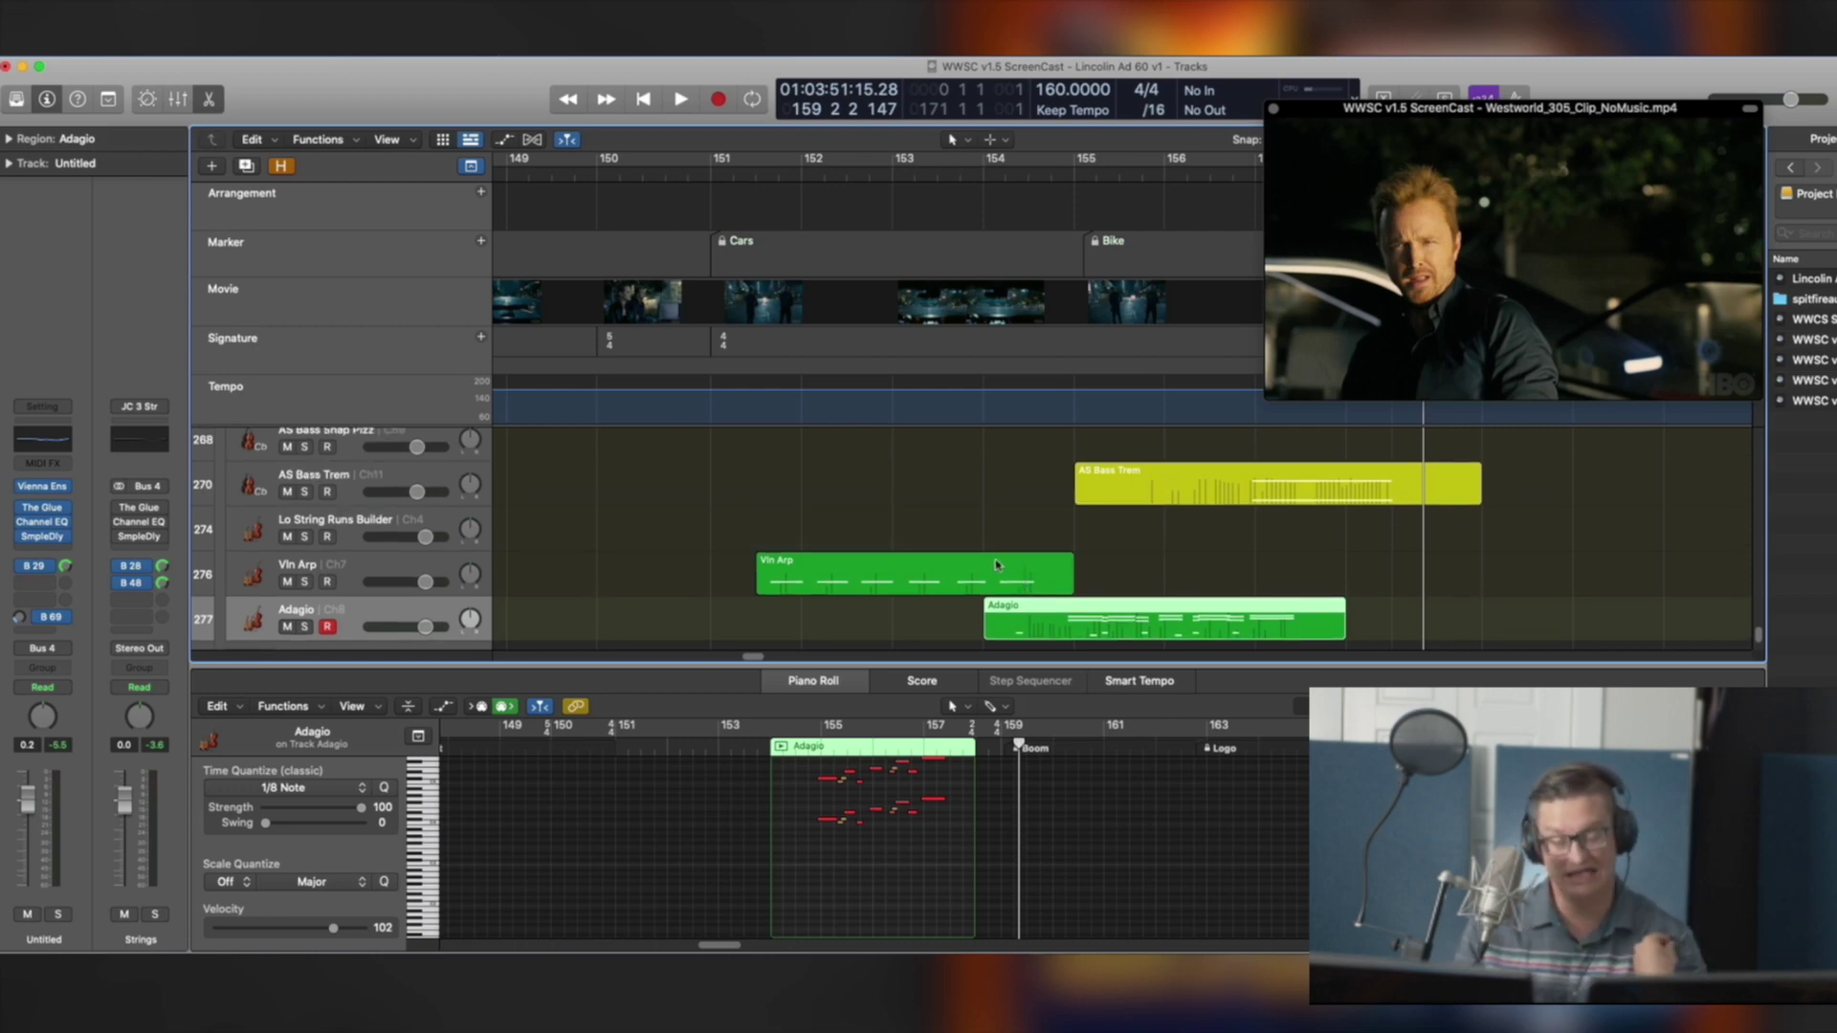
scroll(997, 566, up, 3)
scroll(933, 553, down, 6)
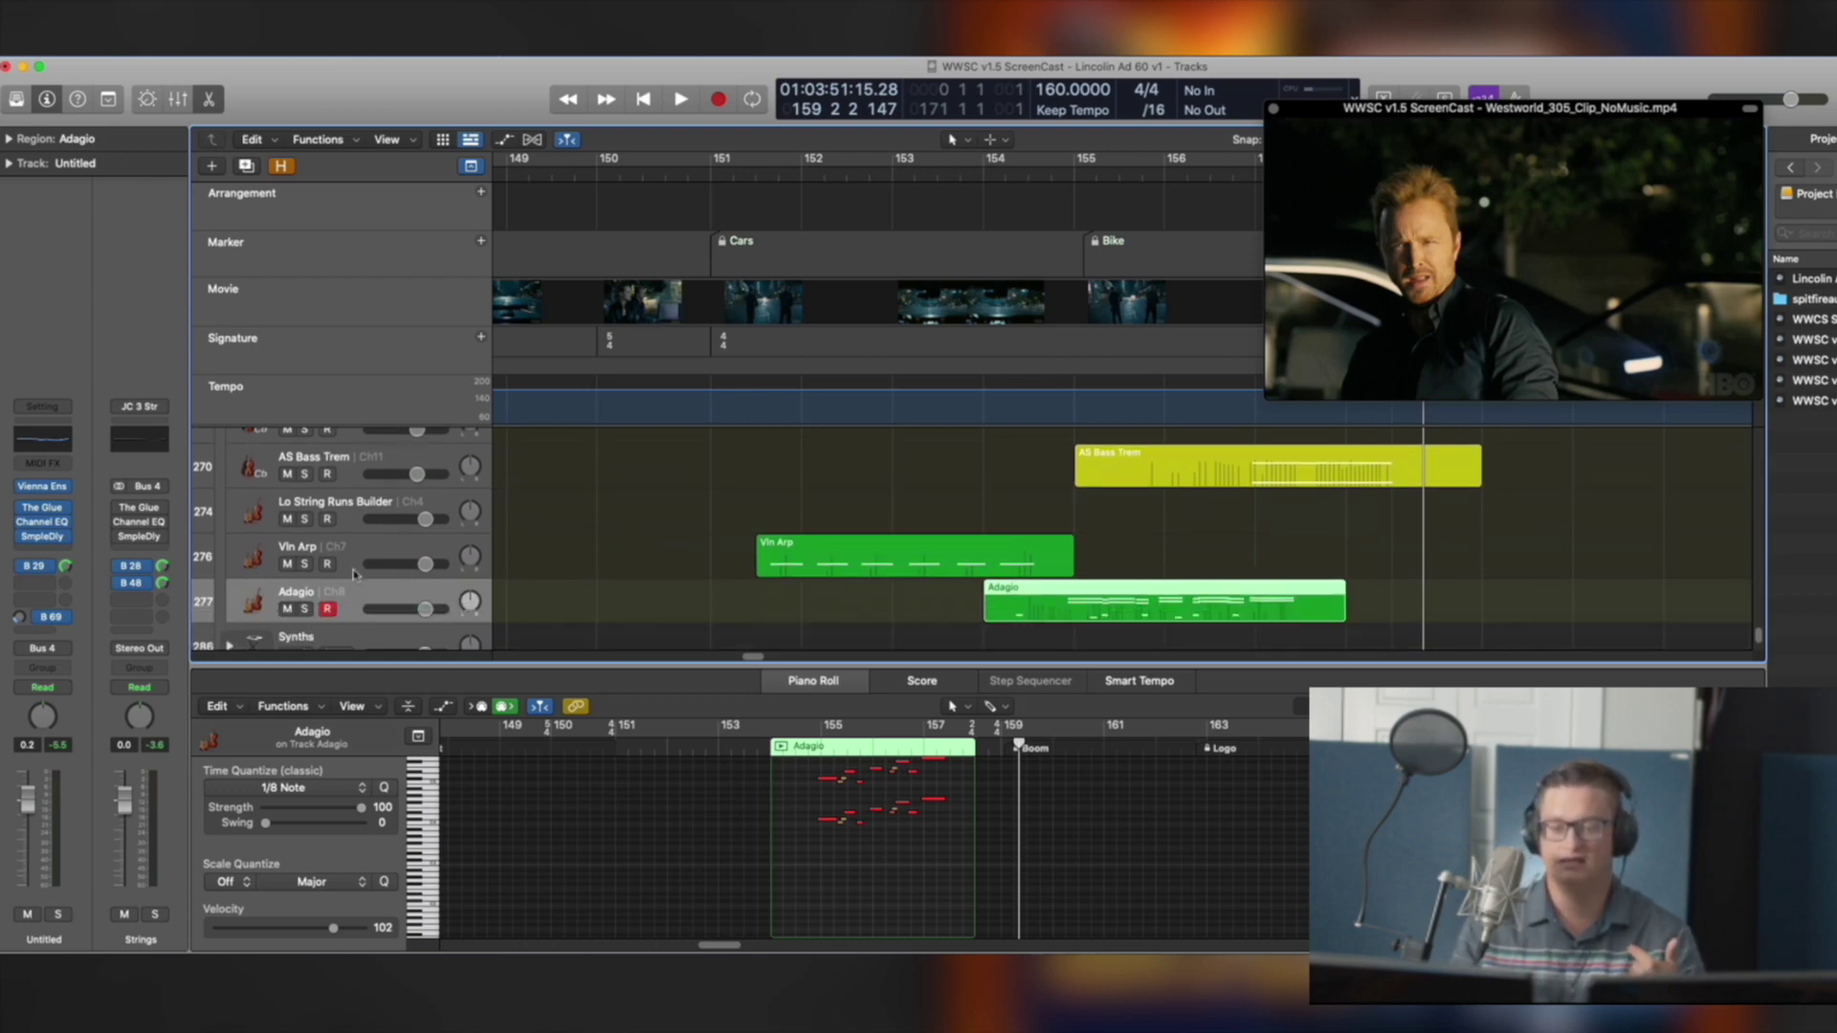
scroll(480, 507, up, 10)
scroll(497, 523, up, 12)
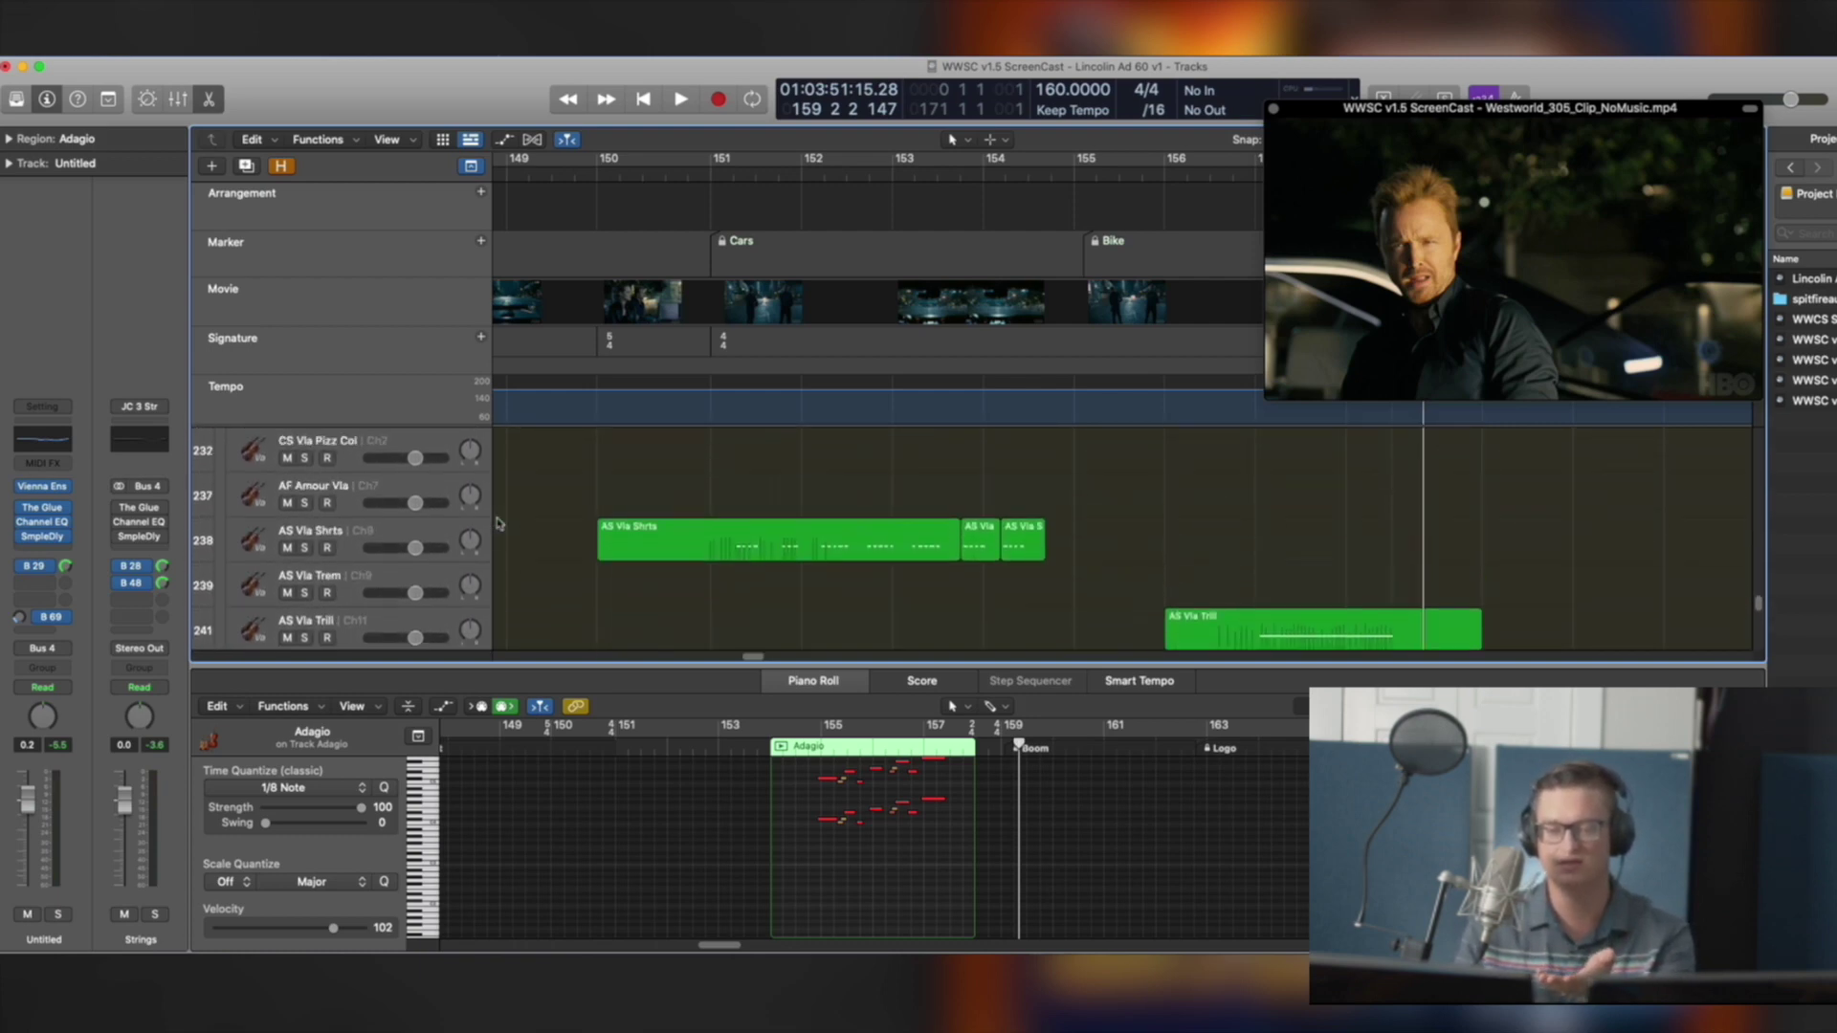
scroll(498, 524, up, 6)
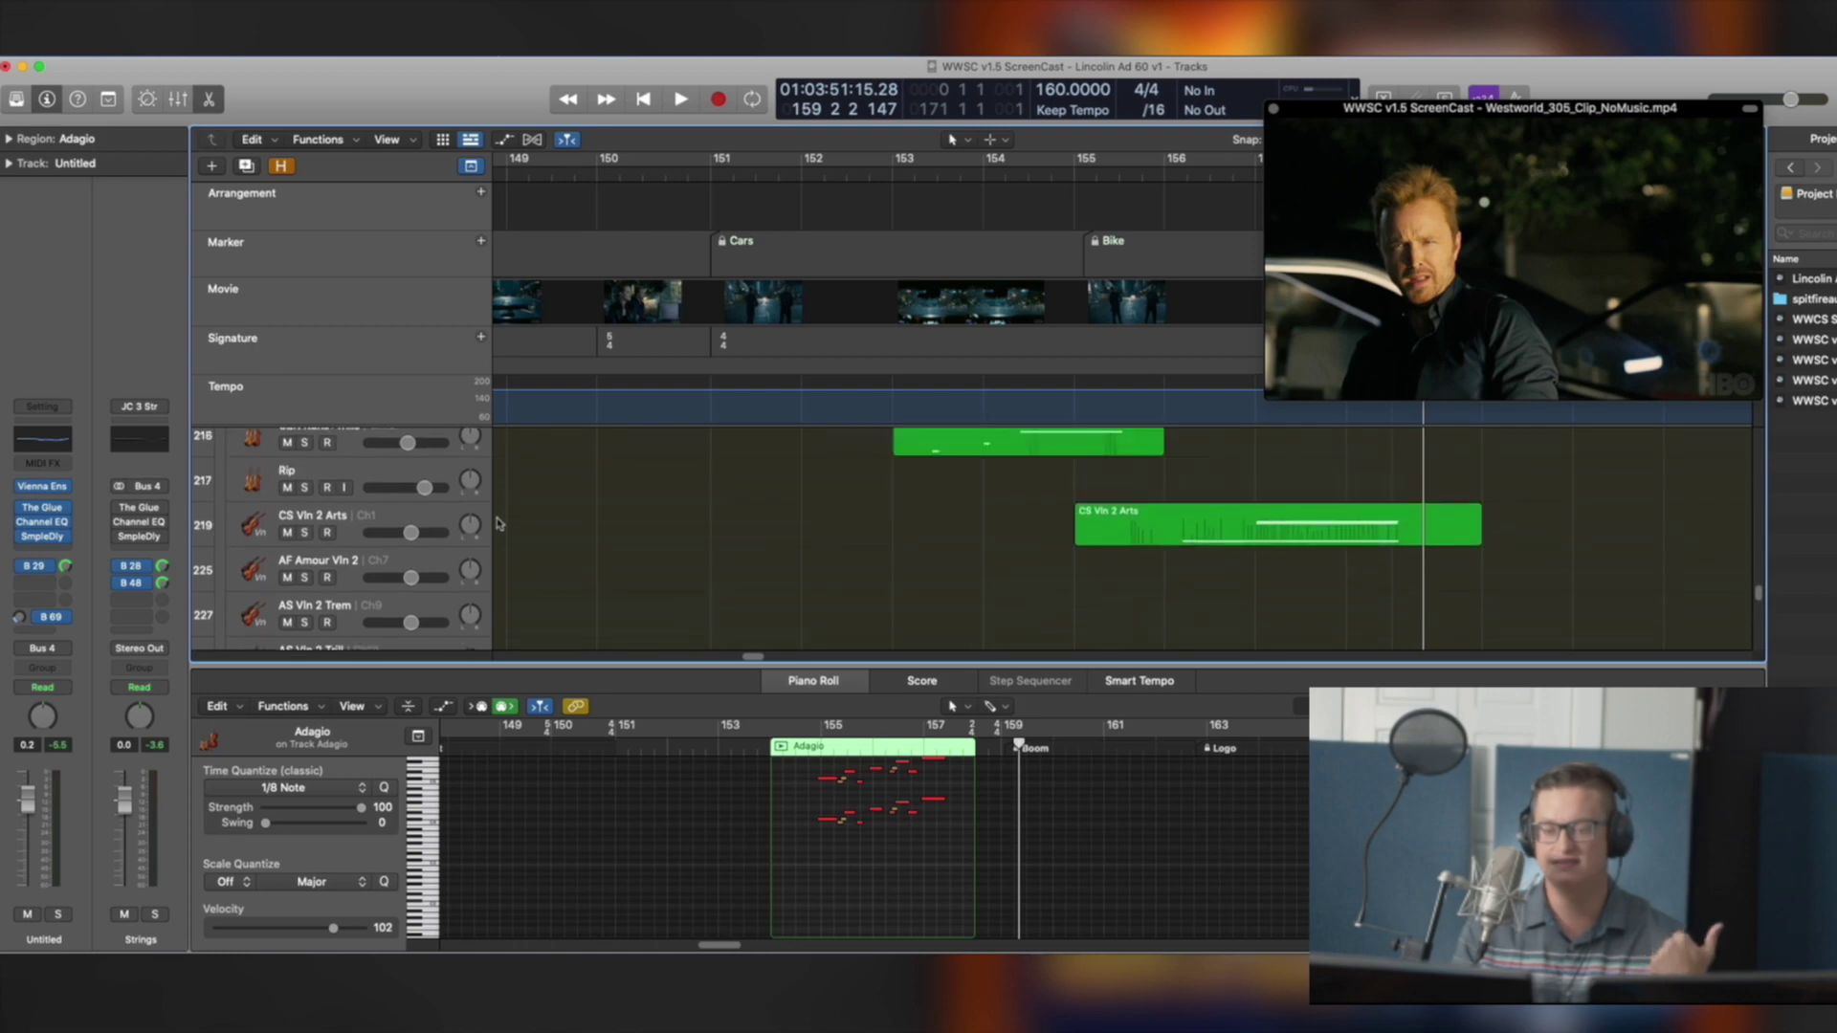
scroll(497, 523, up, 2)
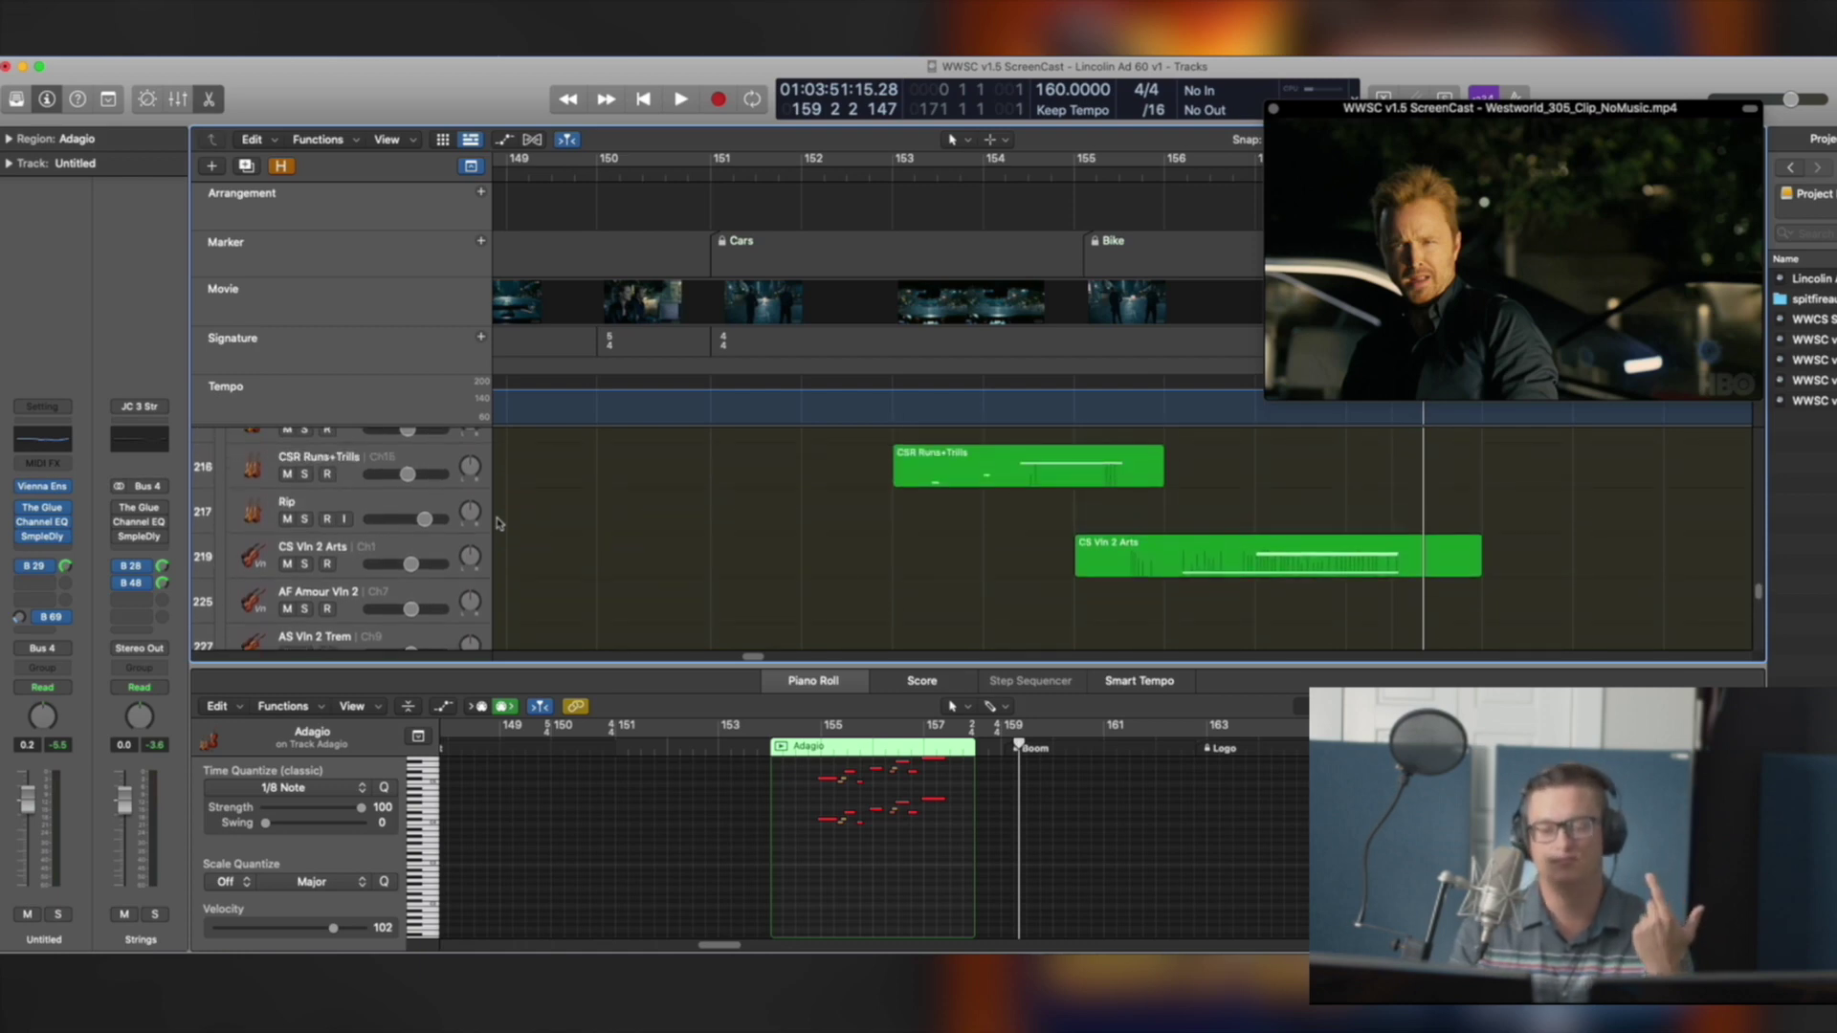
scroll(493, 521, down, 2)
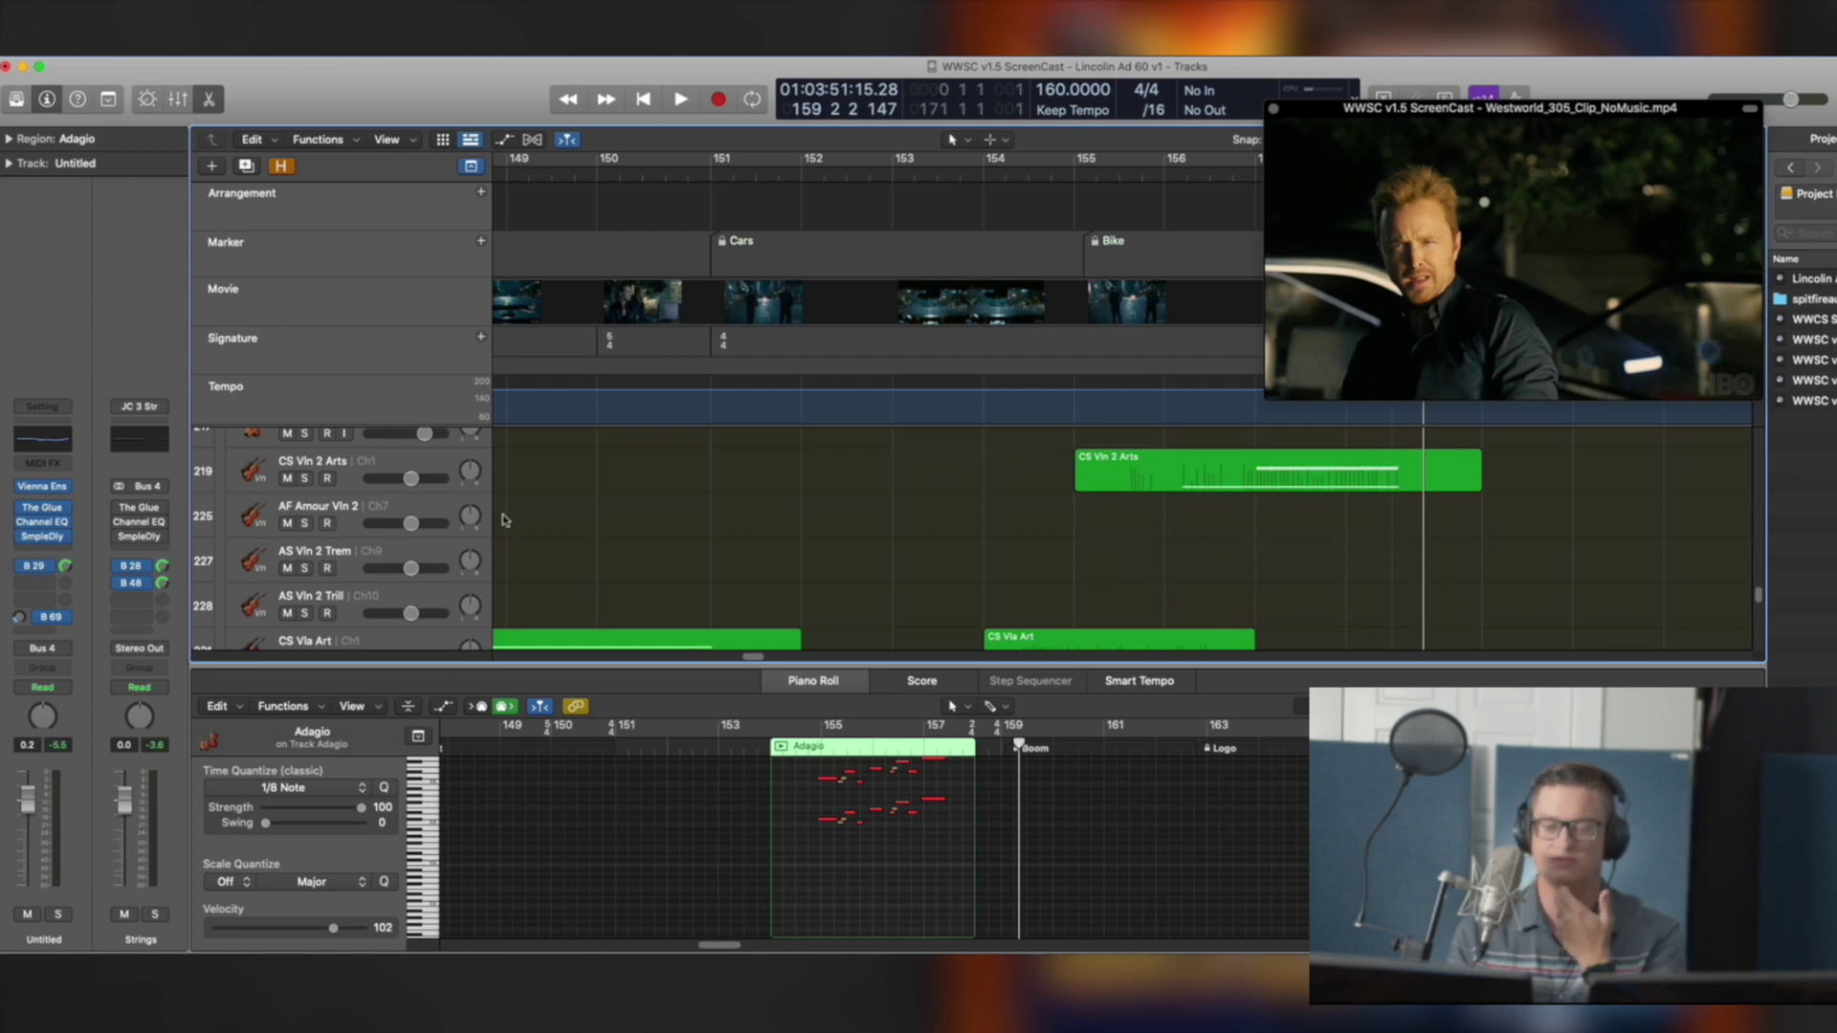
scroll(505, 521, down, 2)
scroll(507, 514, down, 2)
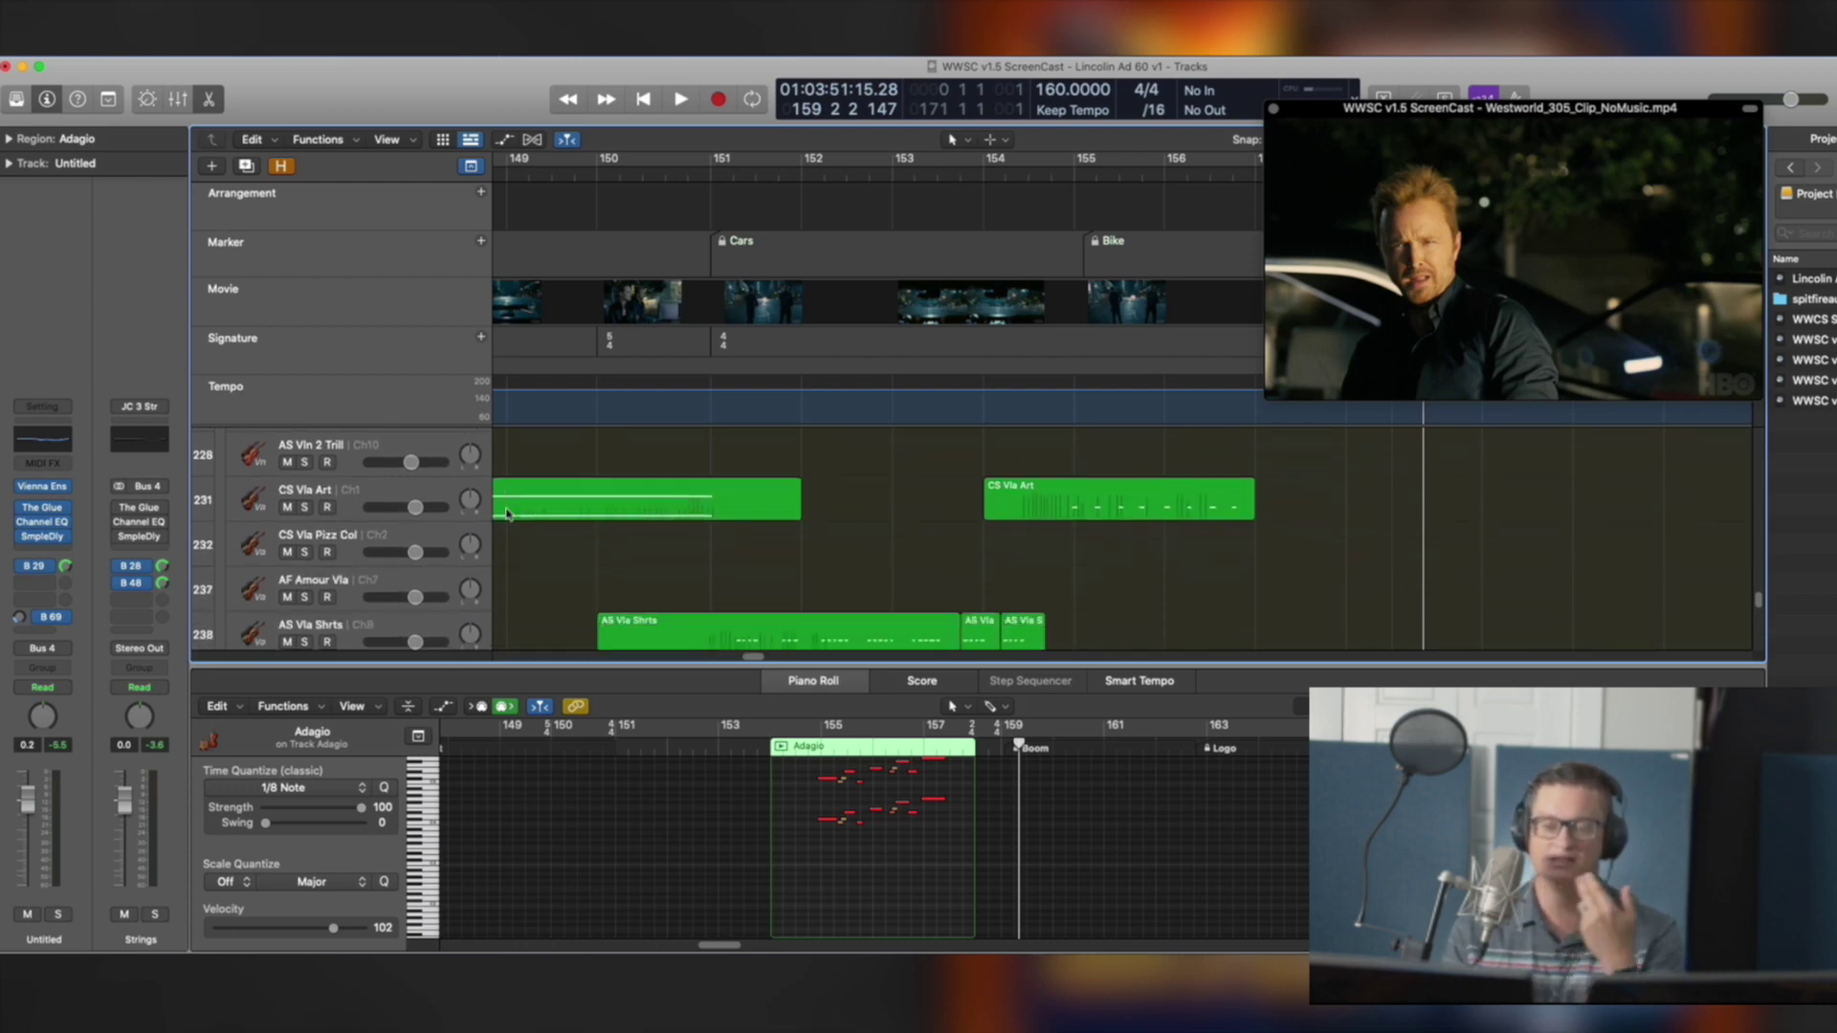
scroll(507, 515, down, 1)
scroll(507, 515, down, 8)
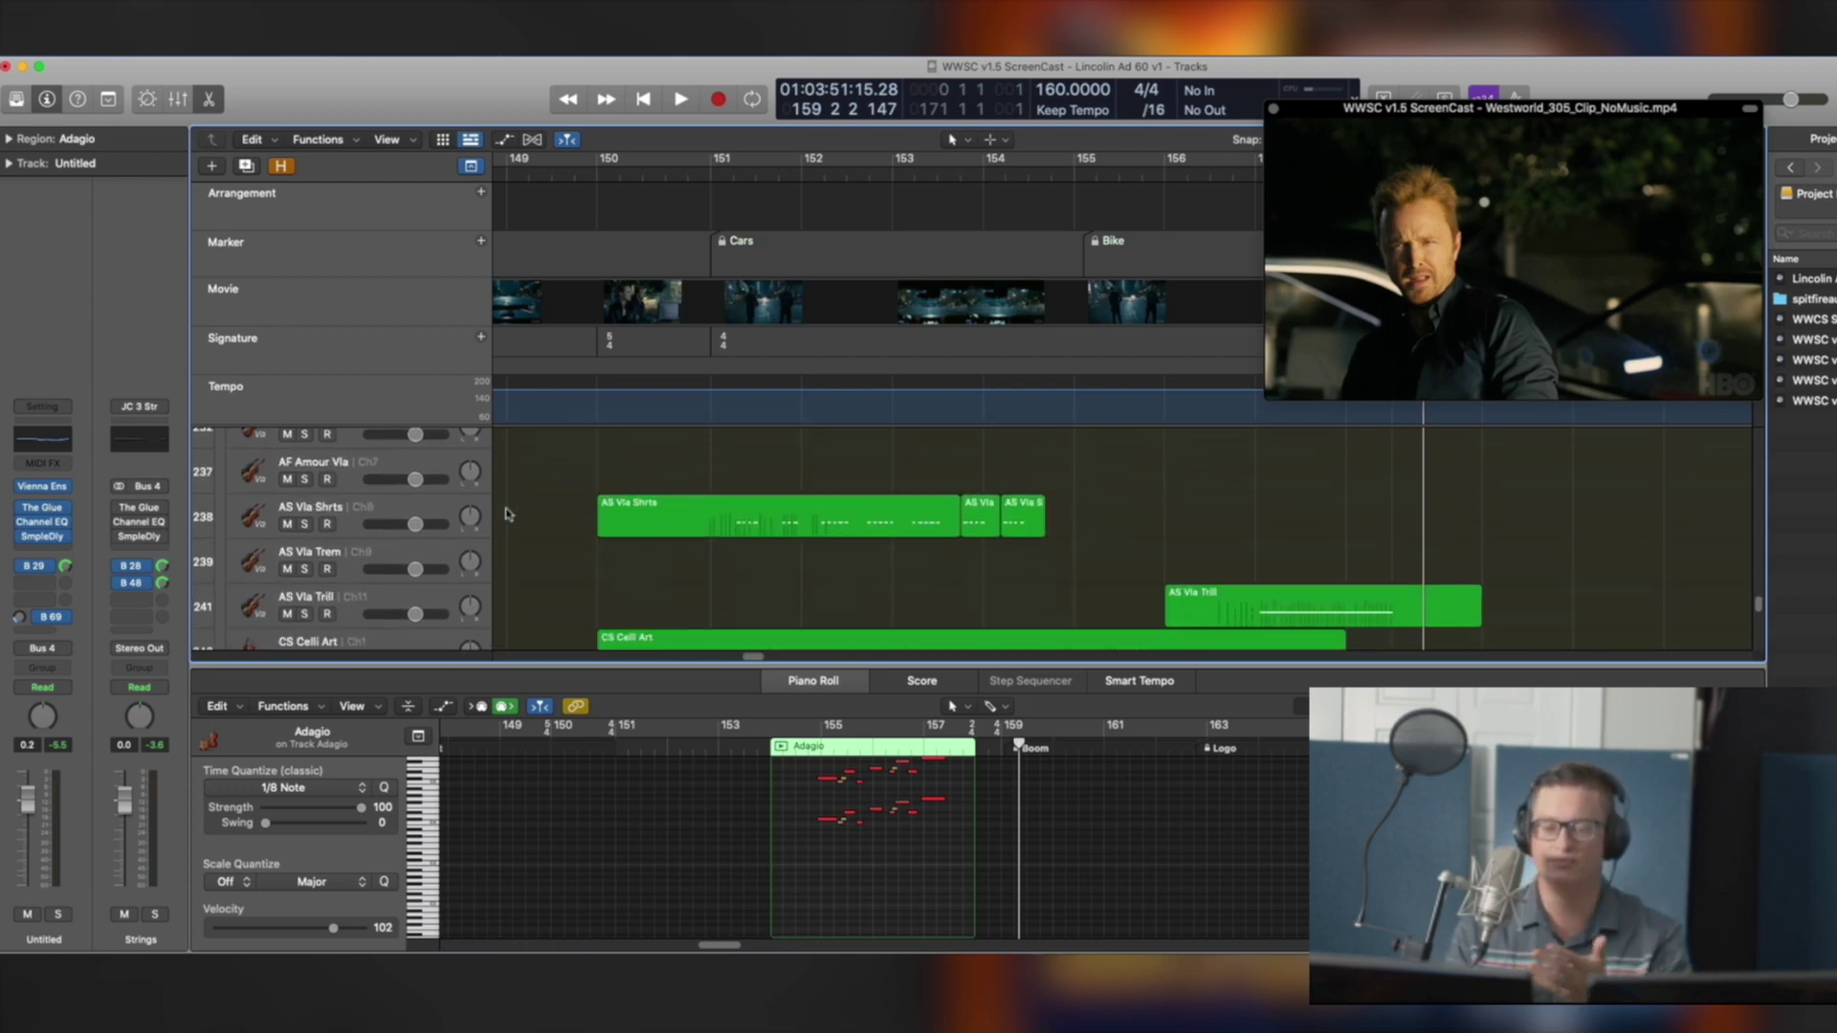
scroll(514, 508, down, 5)
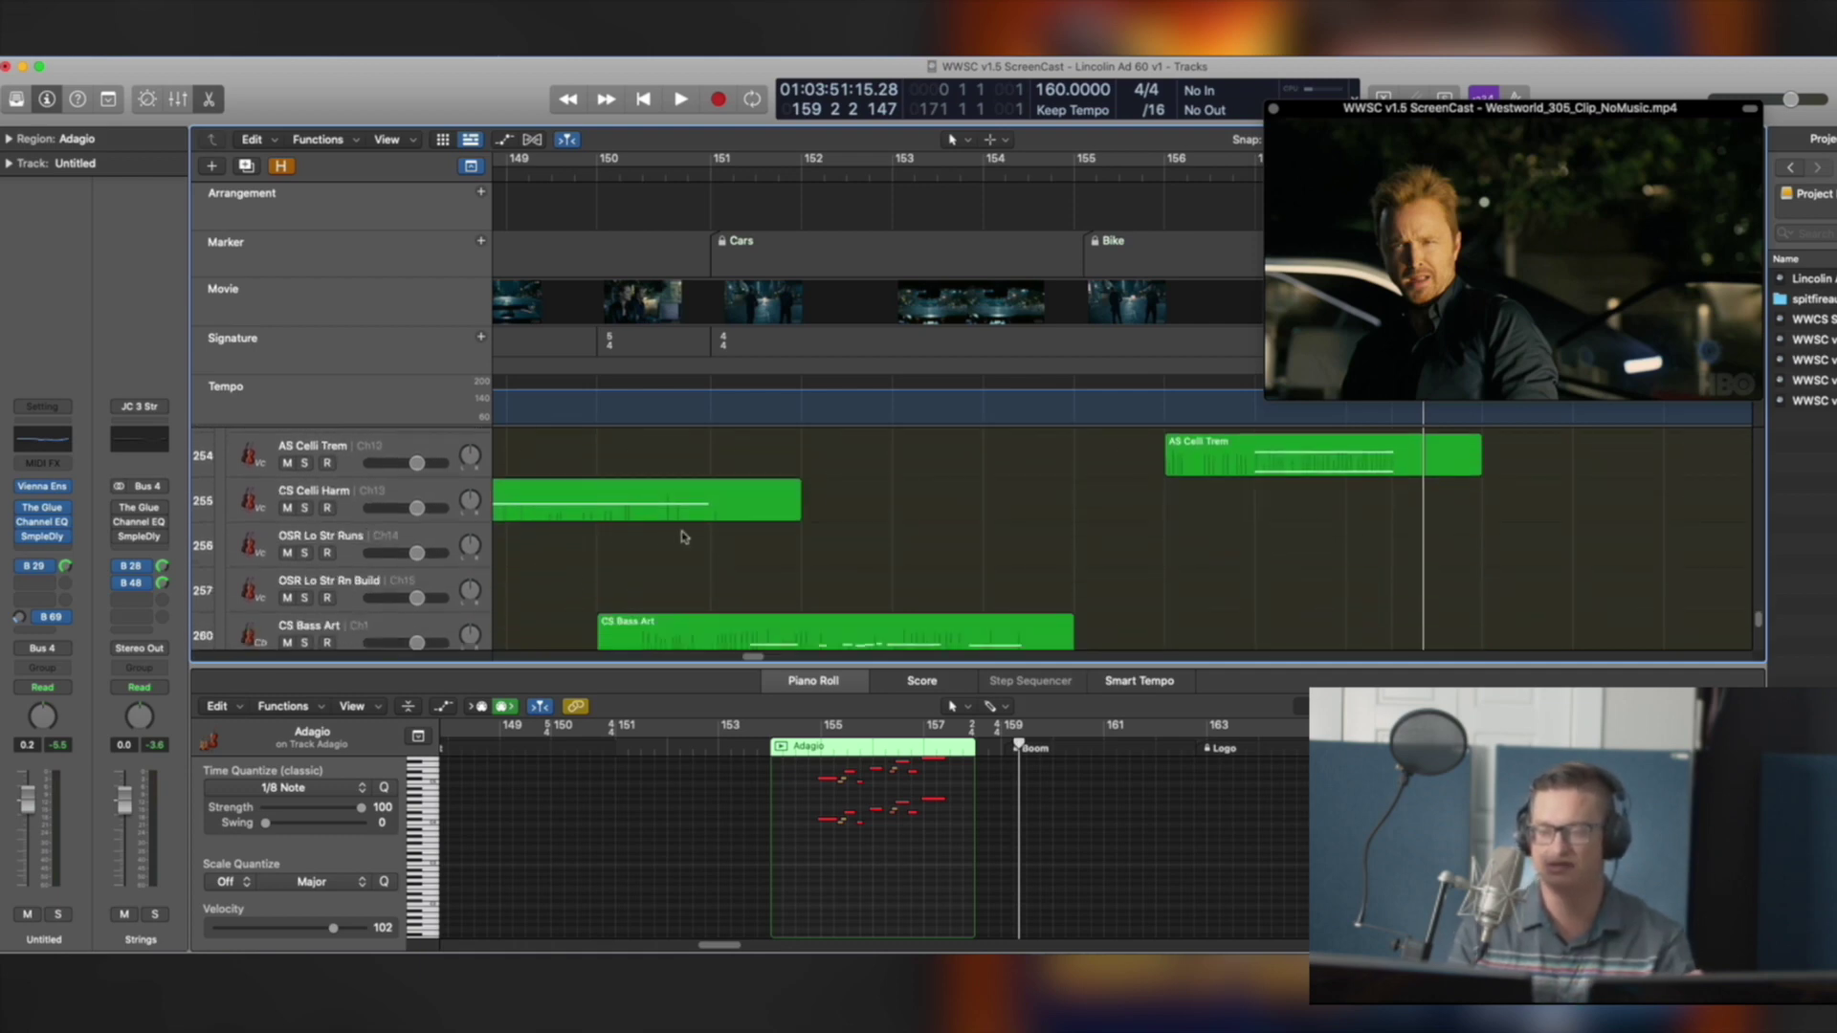
scroll(677, 545, down, 2)
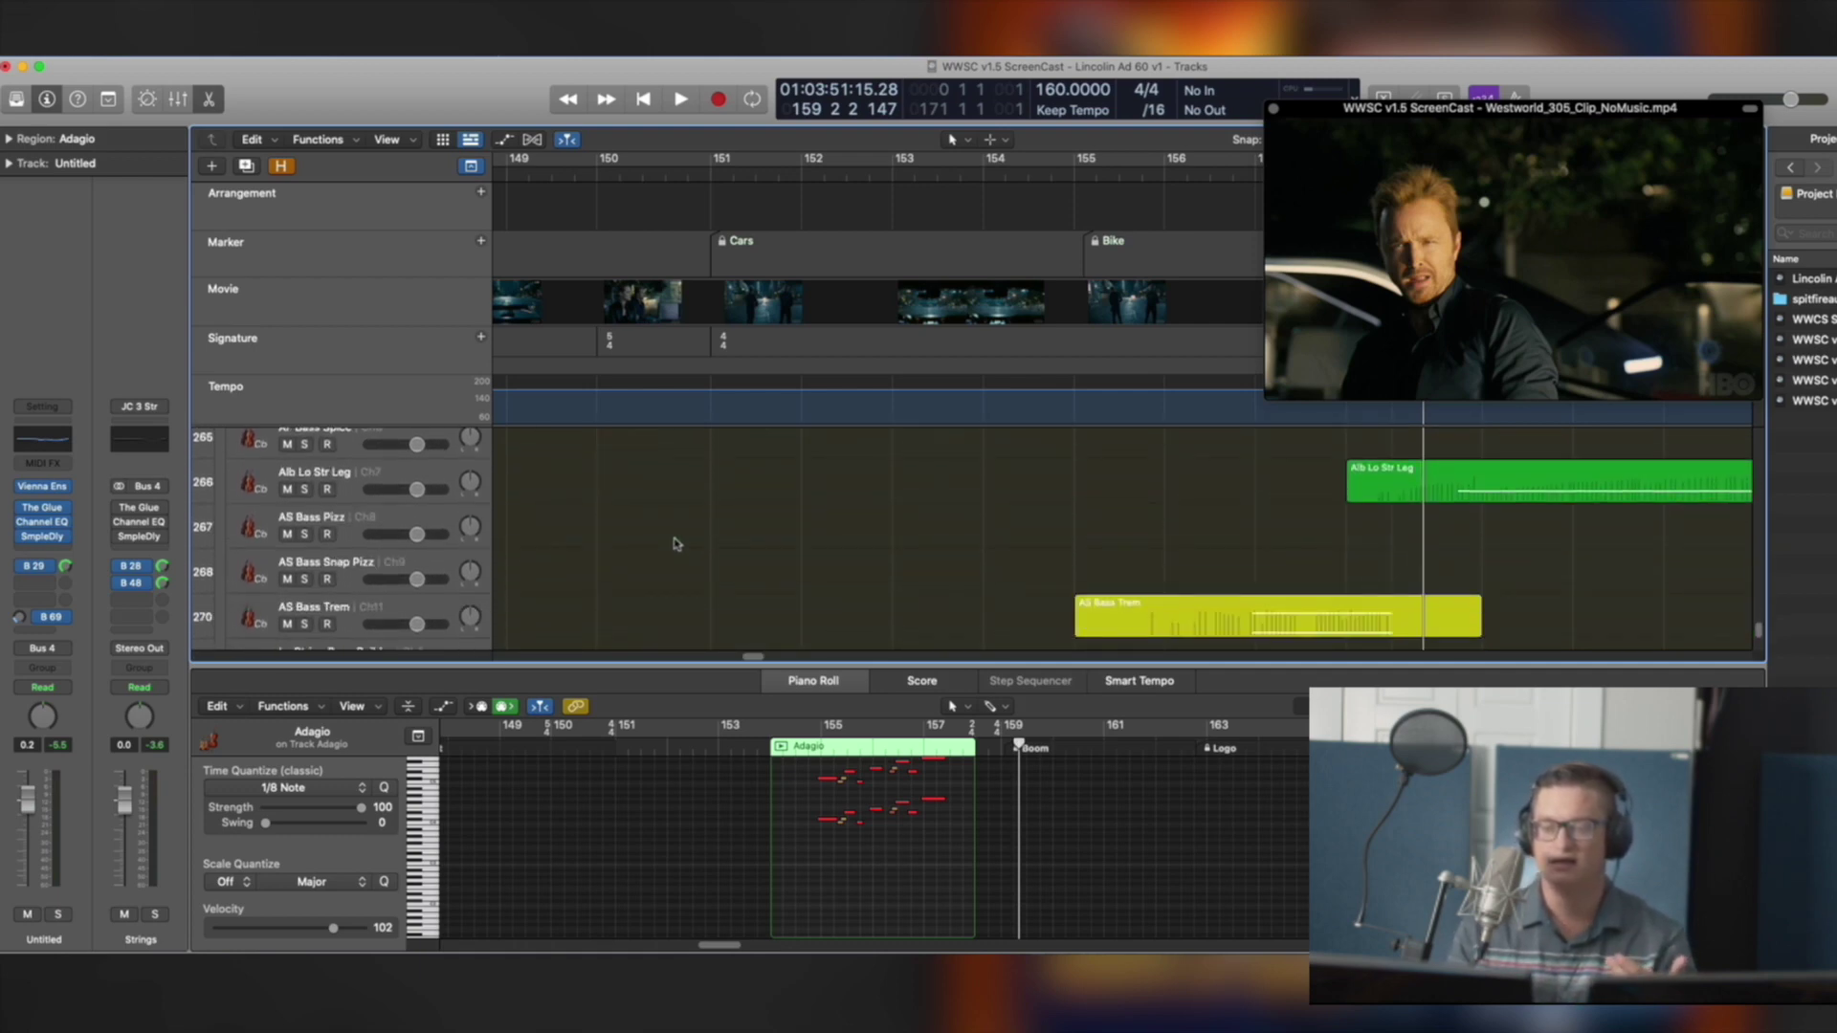
scroll(596, 508, down, 8)
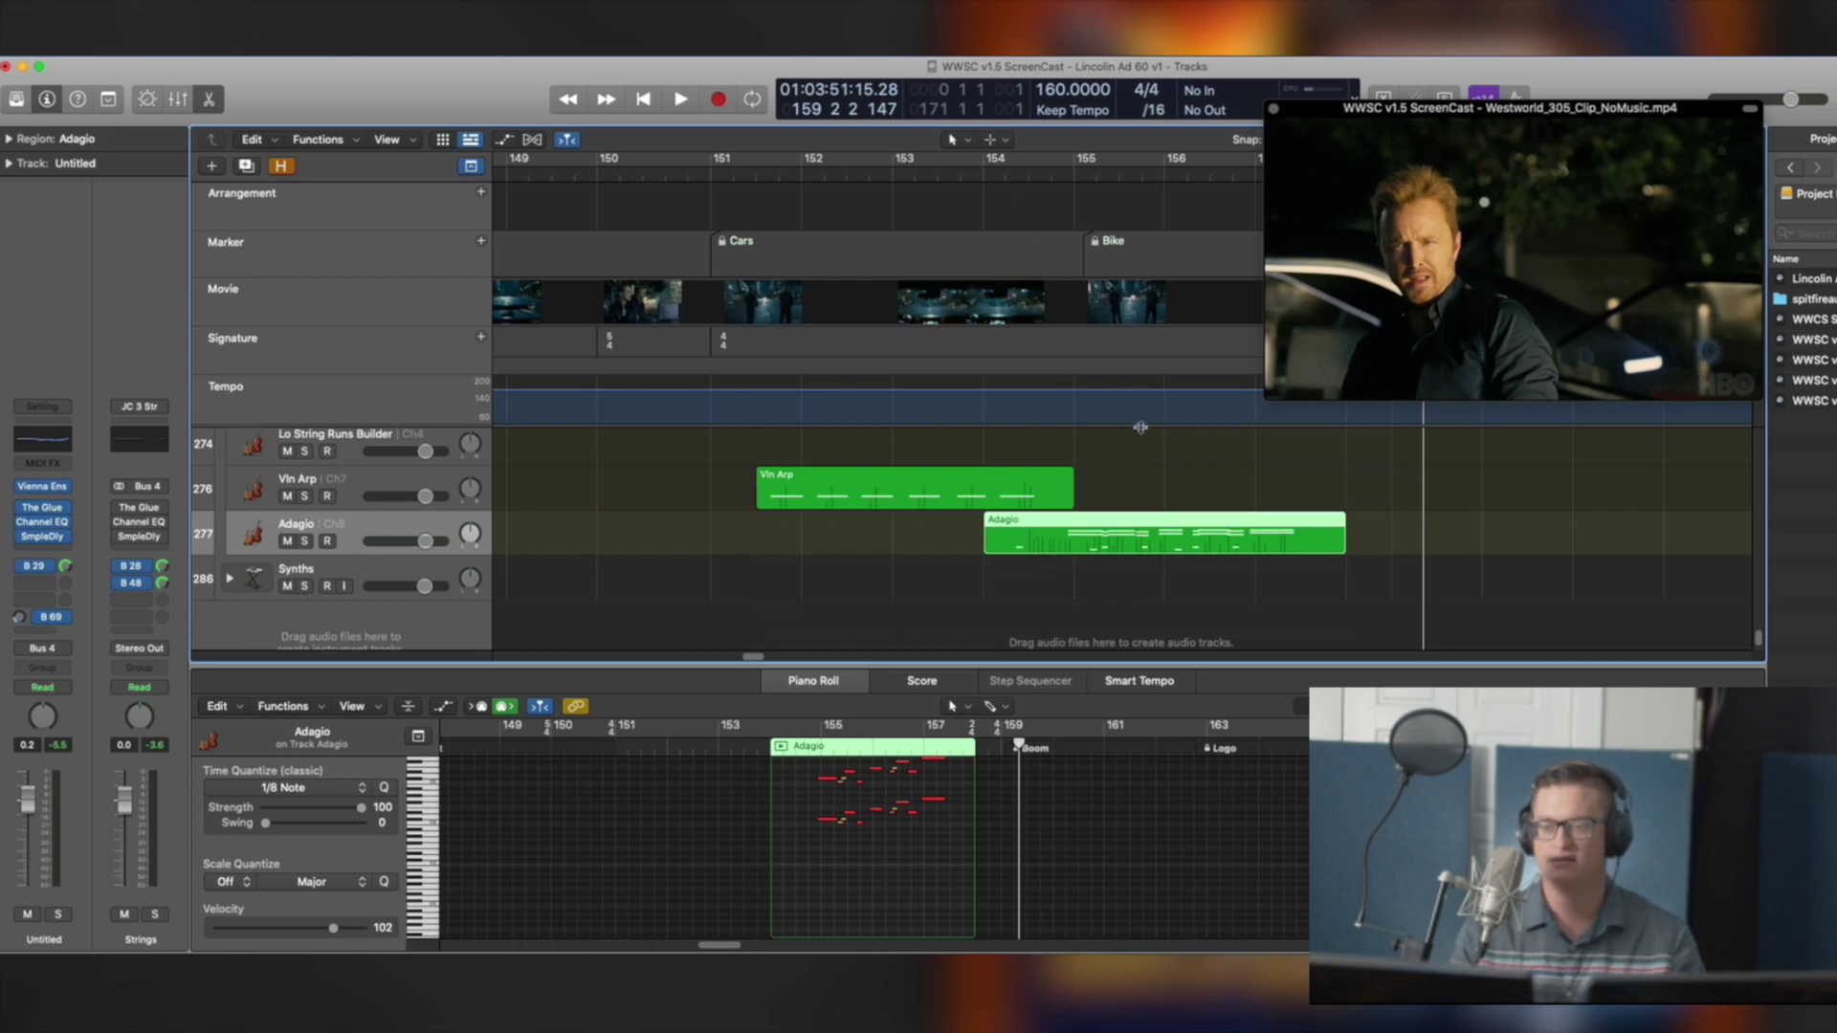
Play the cue through the explosion toward the logo while collapsing the WW, Brass and Percussion track stacks
key(shift+space)
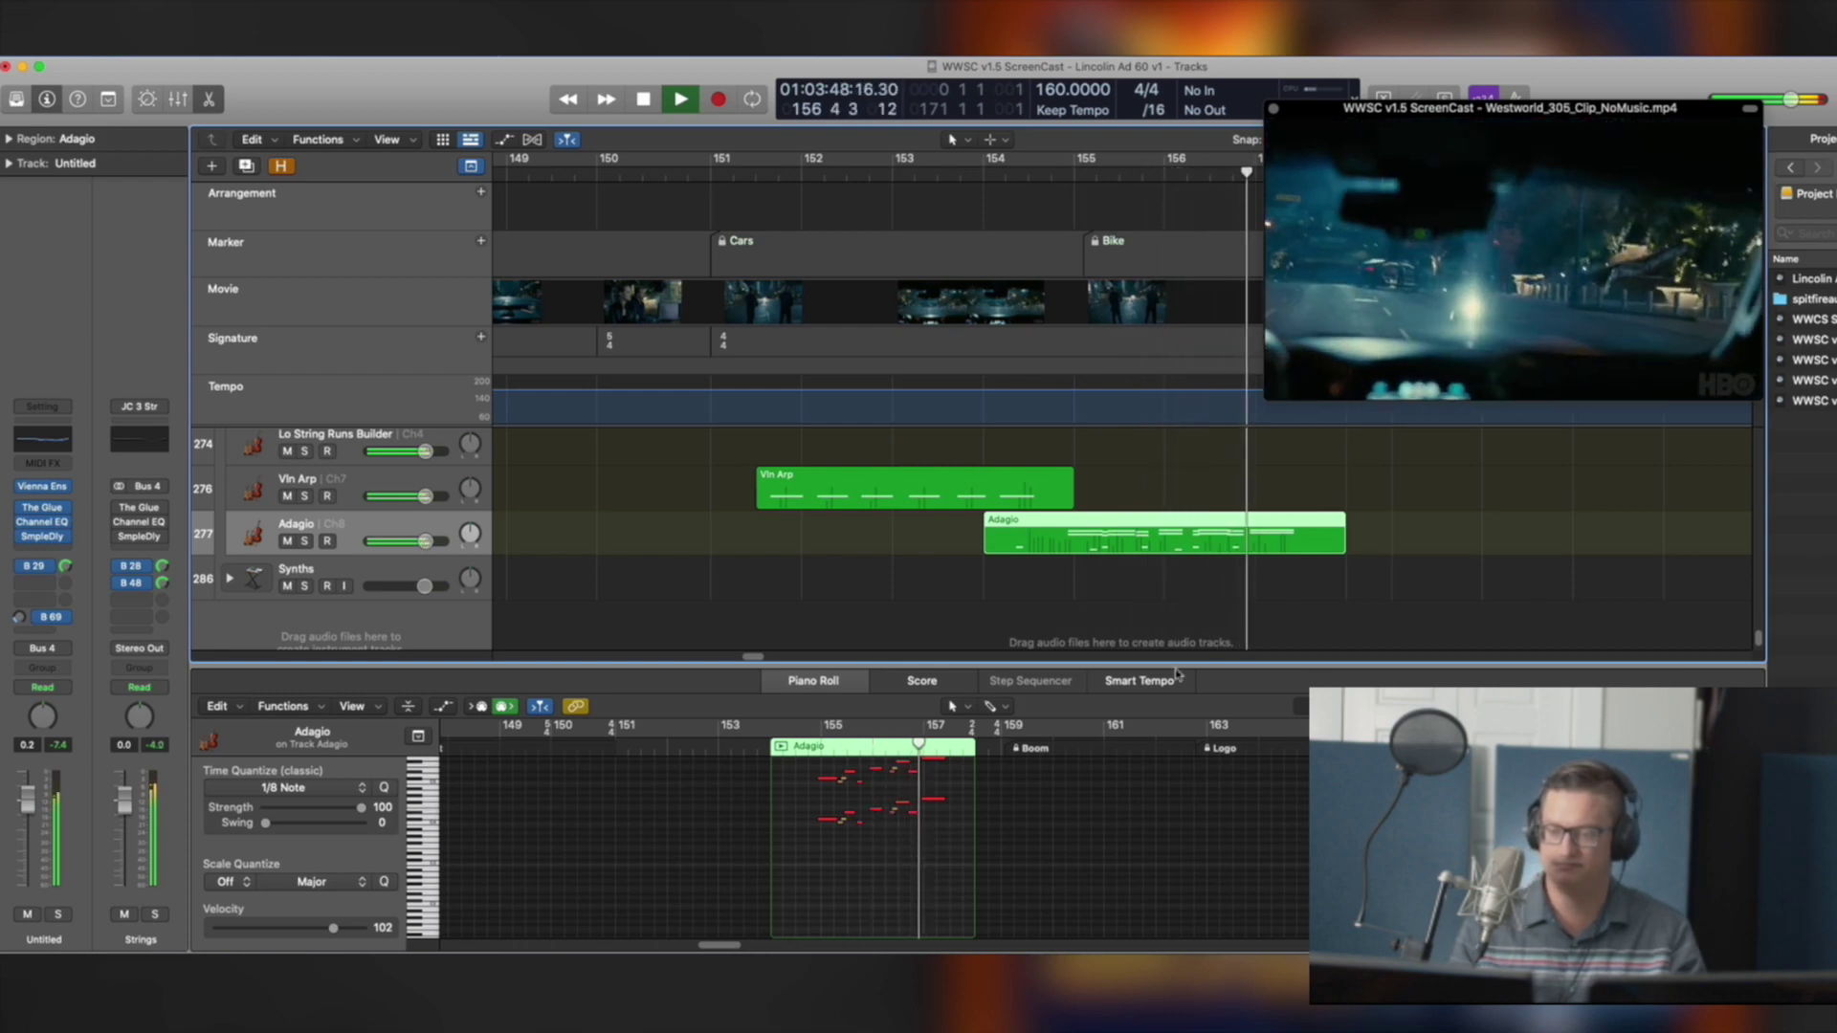
key(z)
scroll(881, 510, up, 10)
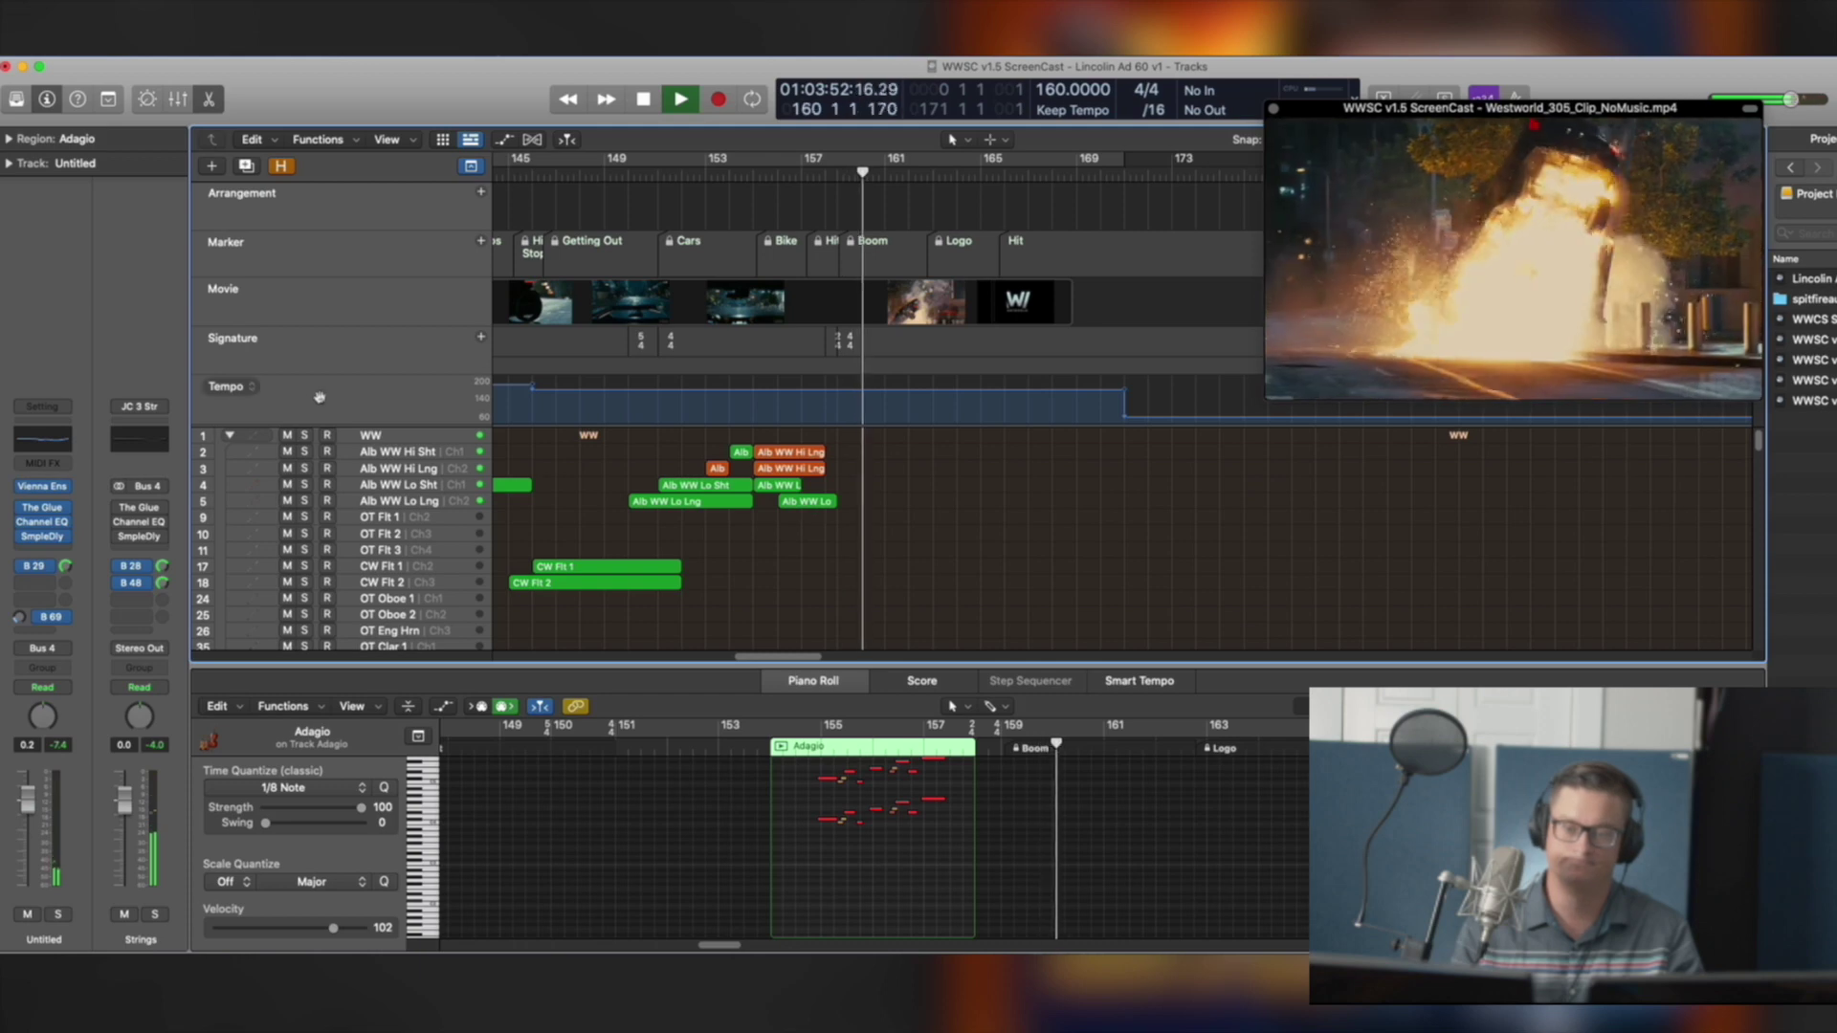
click(230, 436)
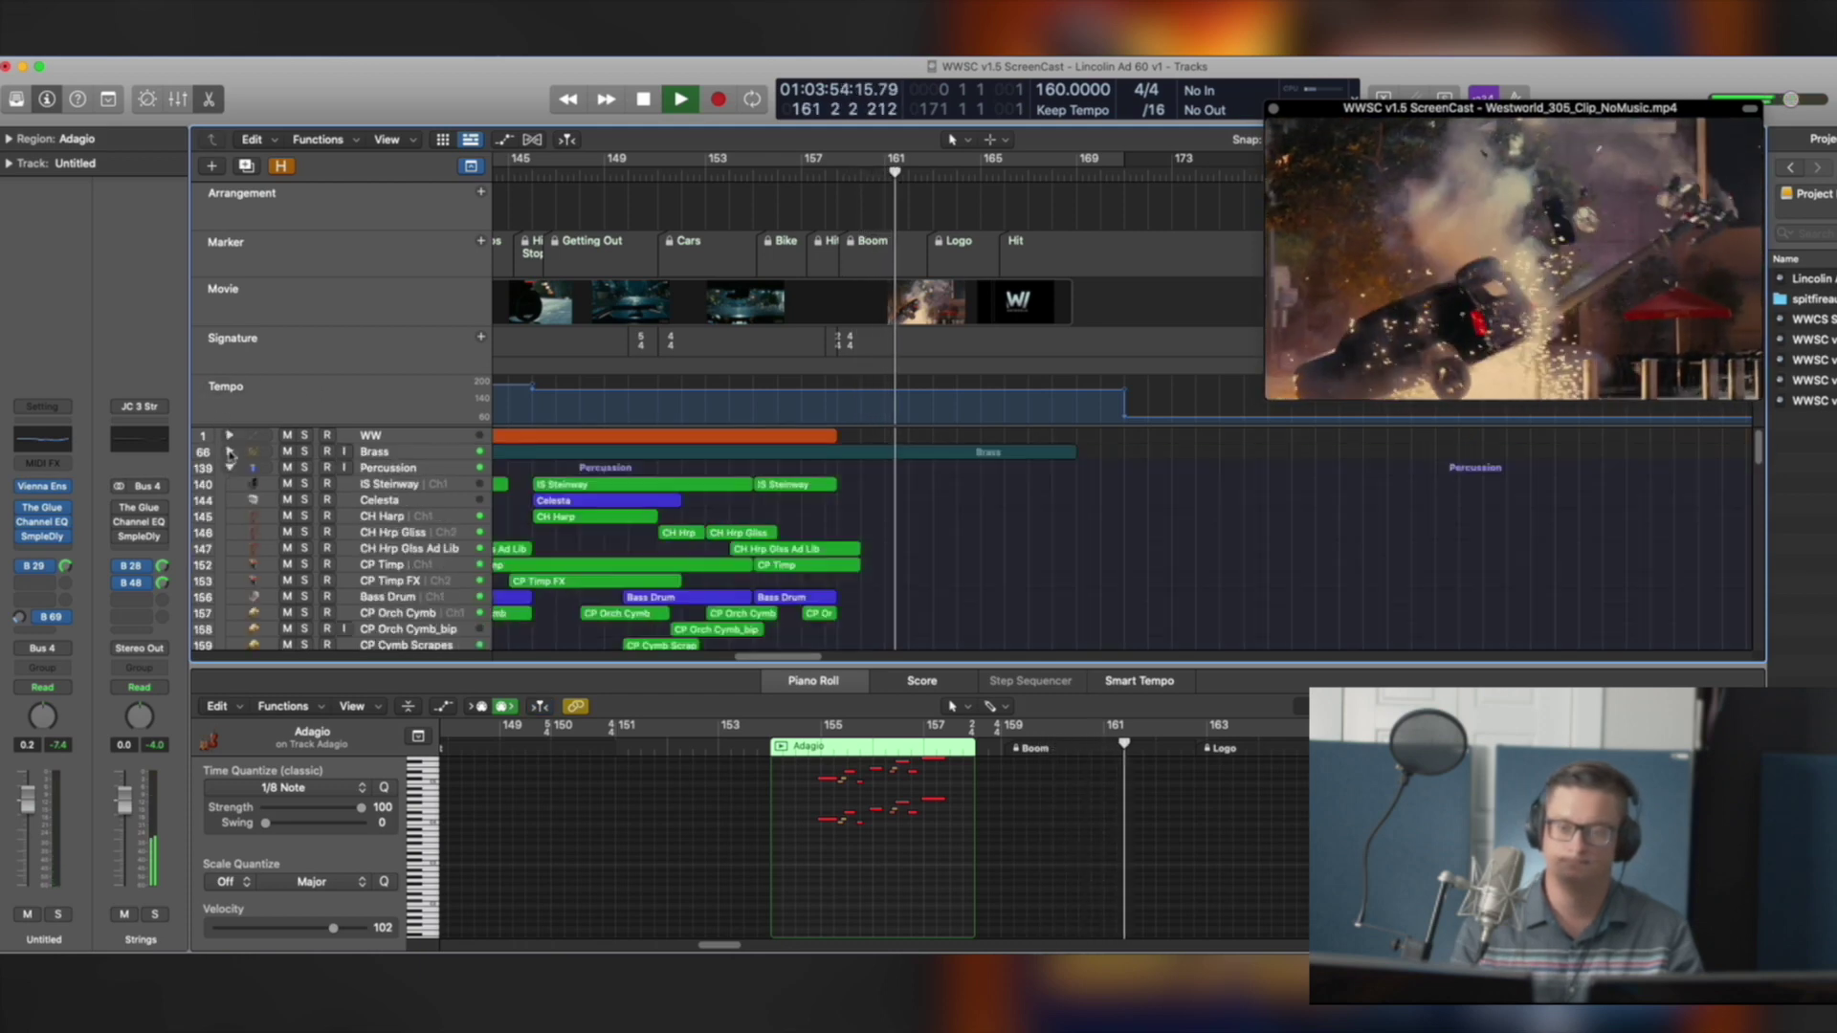
click(915, 453)
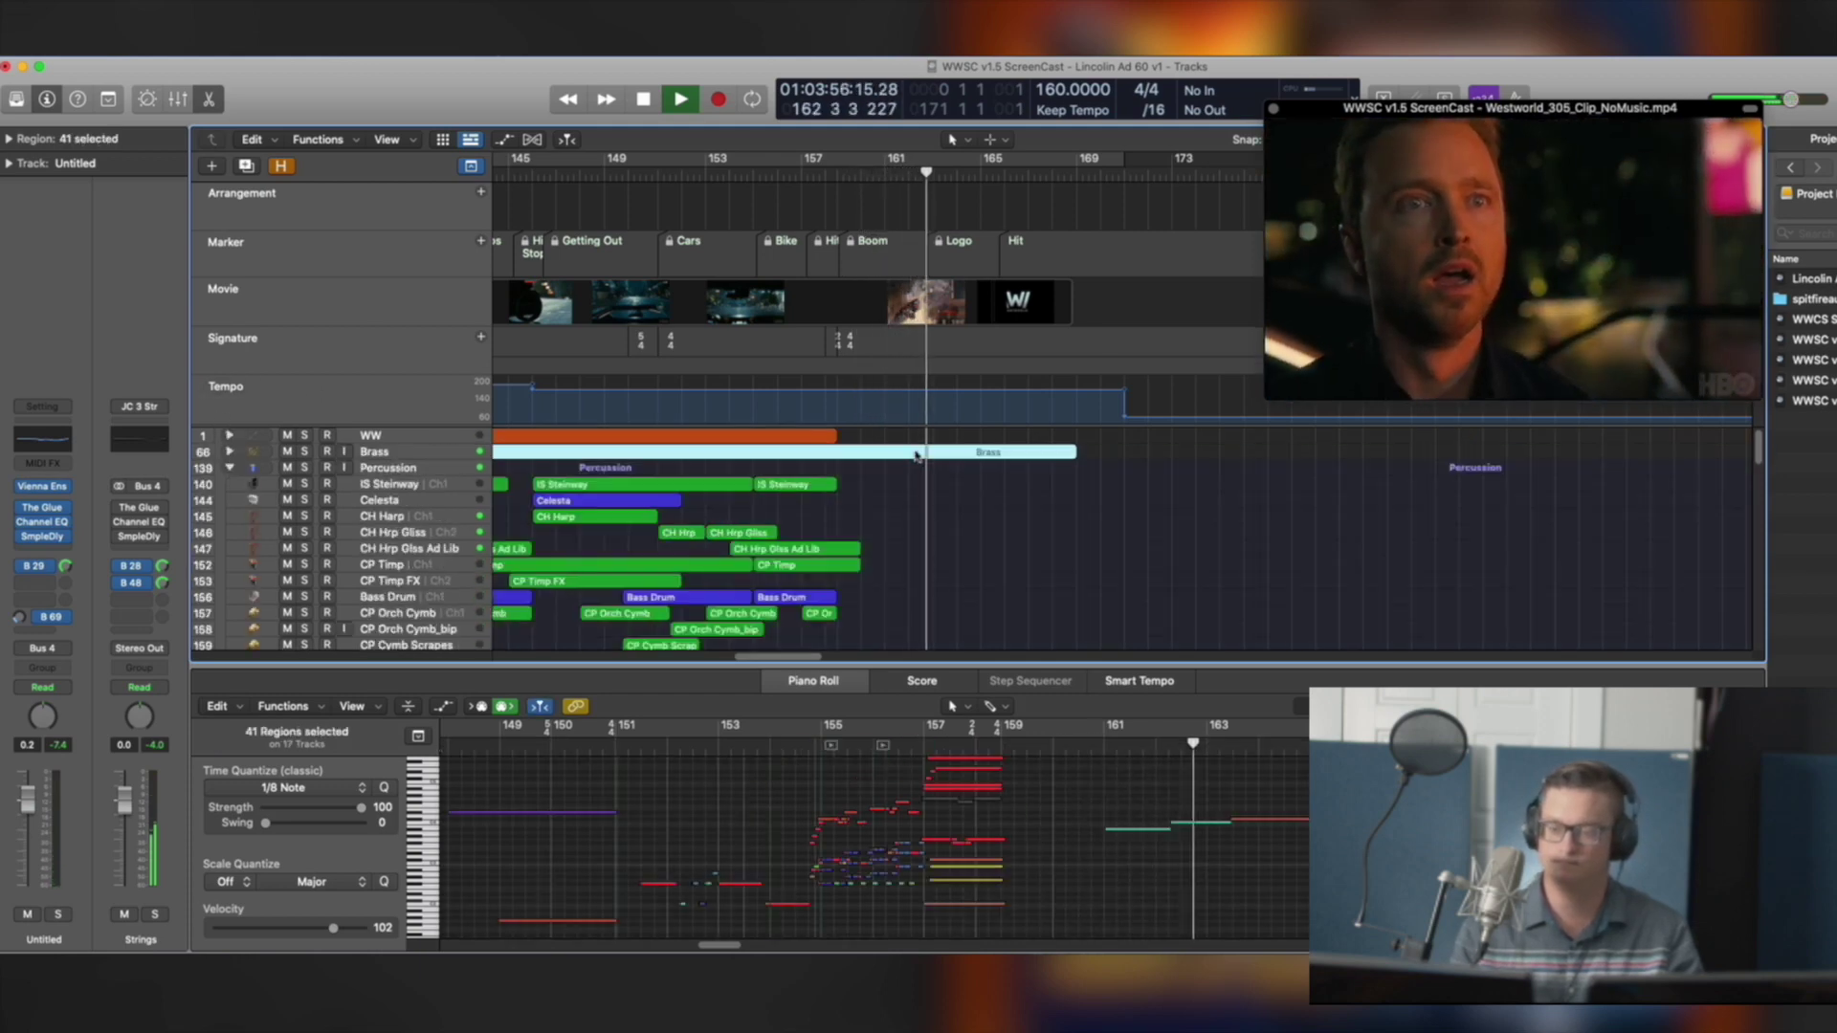
click(230, 468)
Select the sustained SS Str En Sus Soft and AF Min Vln 1 regions, and inspect and sound the SS Str En Sus Soft part
drag(967, 542, 867, 605)
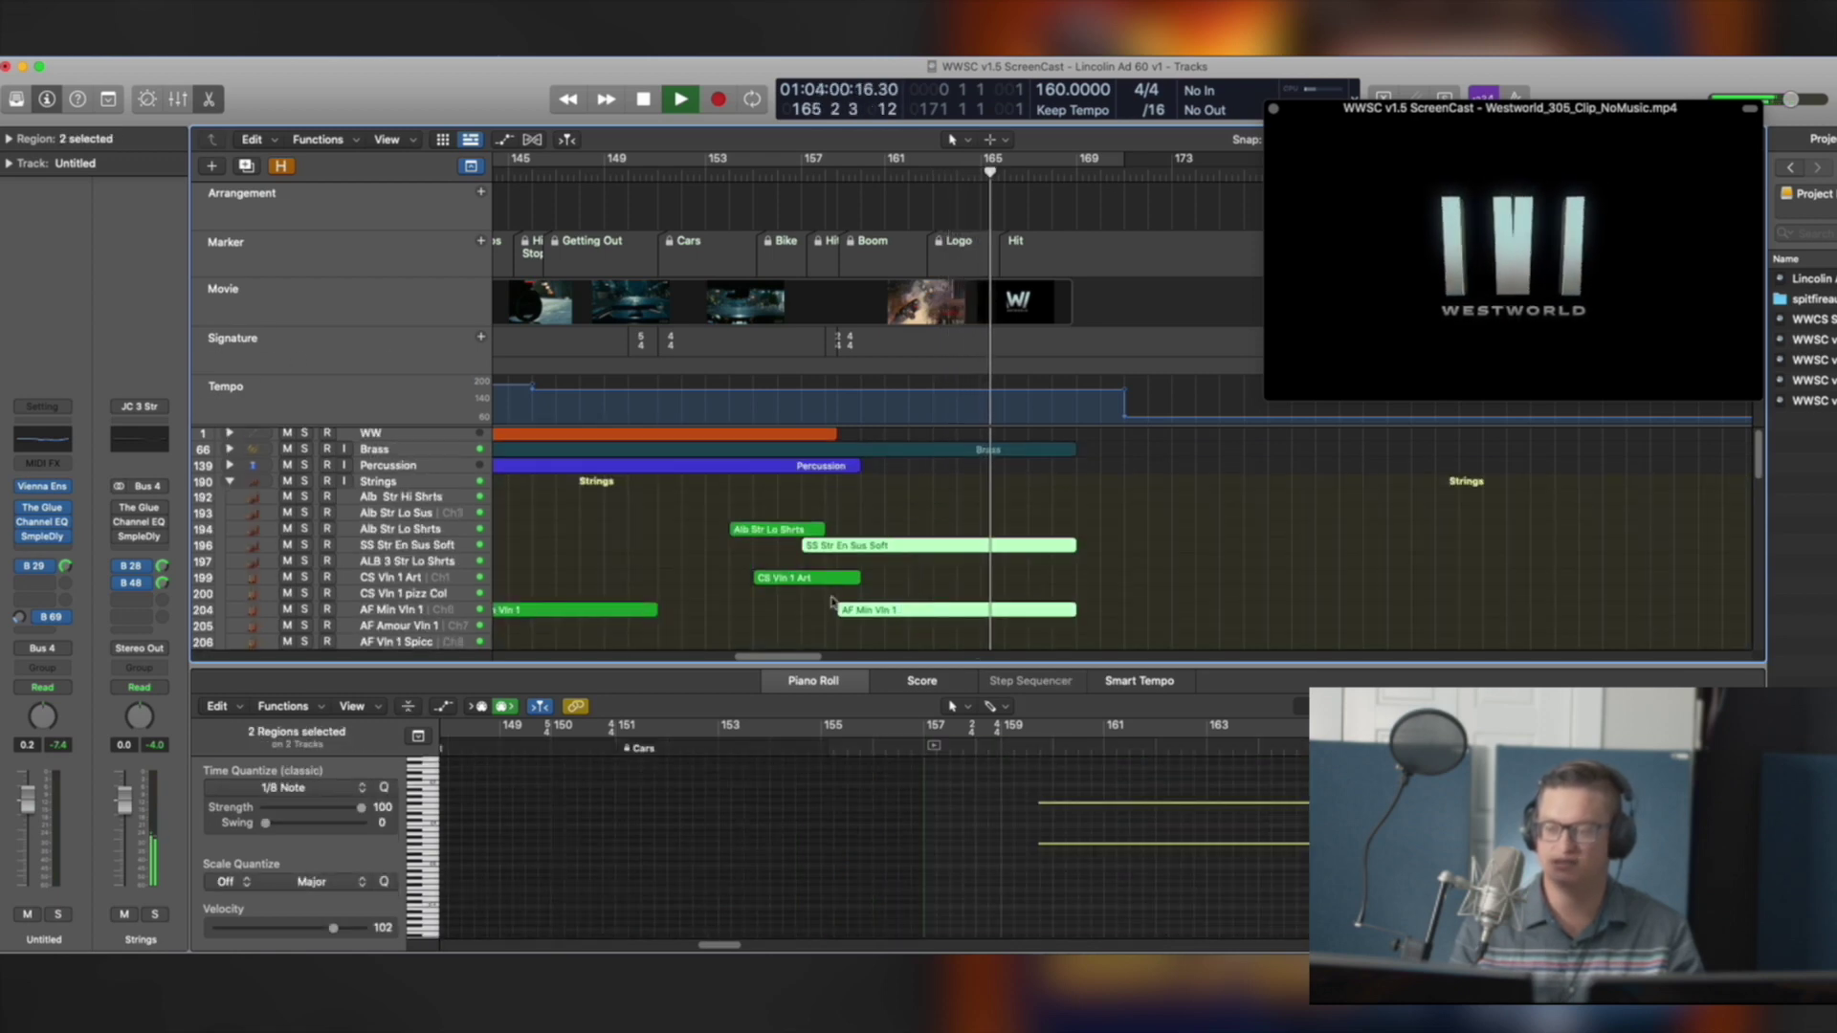
click(935, 544)
click(451, 551)
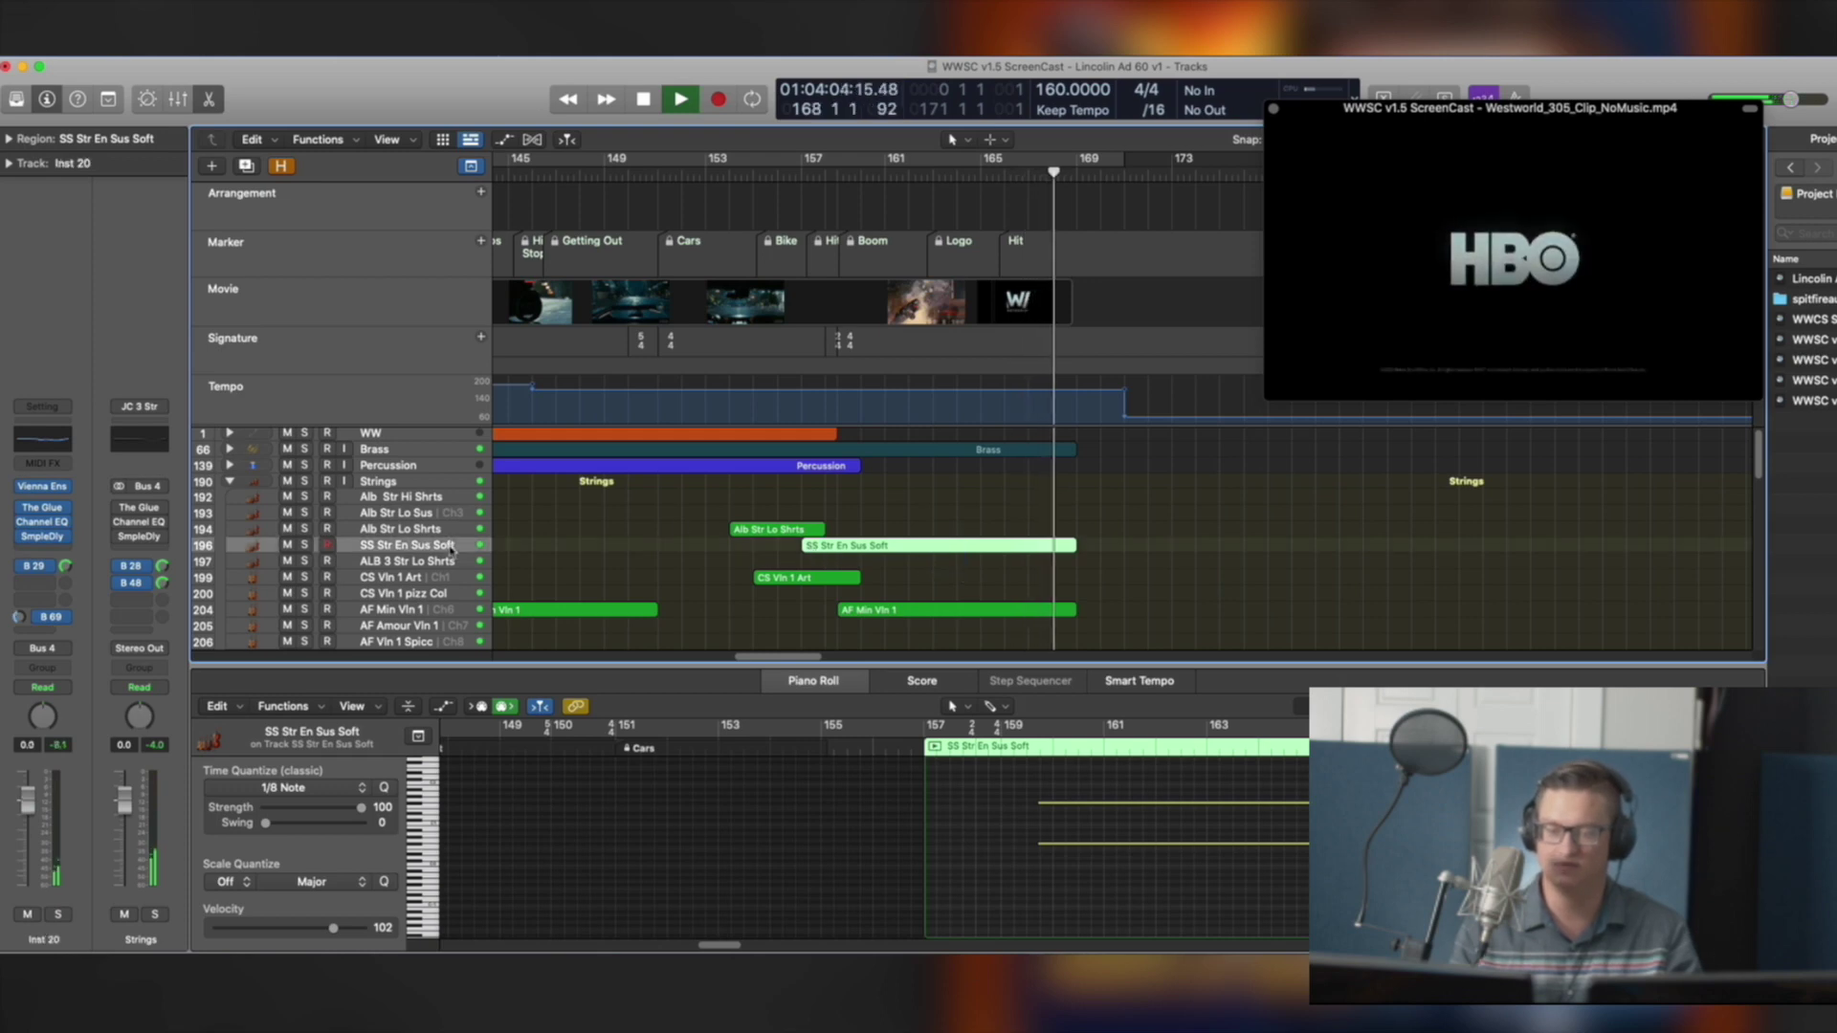
click(932, 567)
click(932, 546)
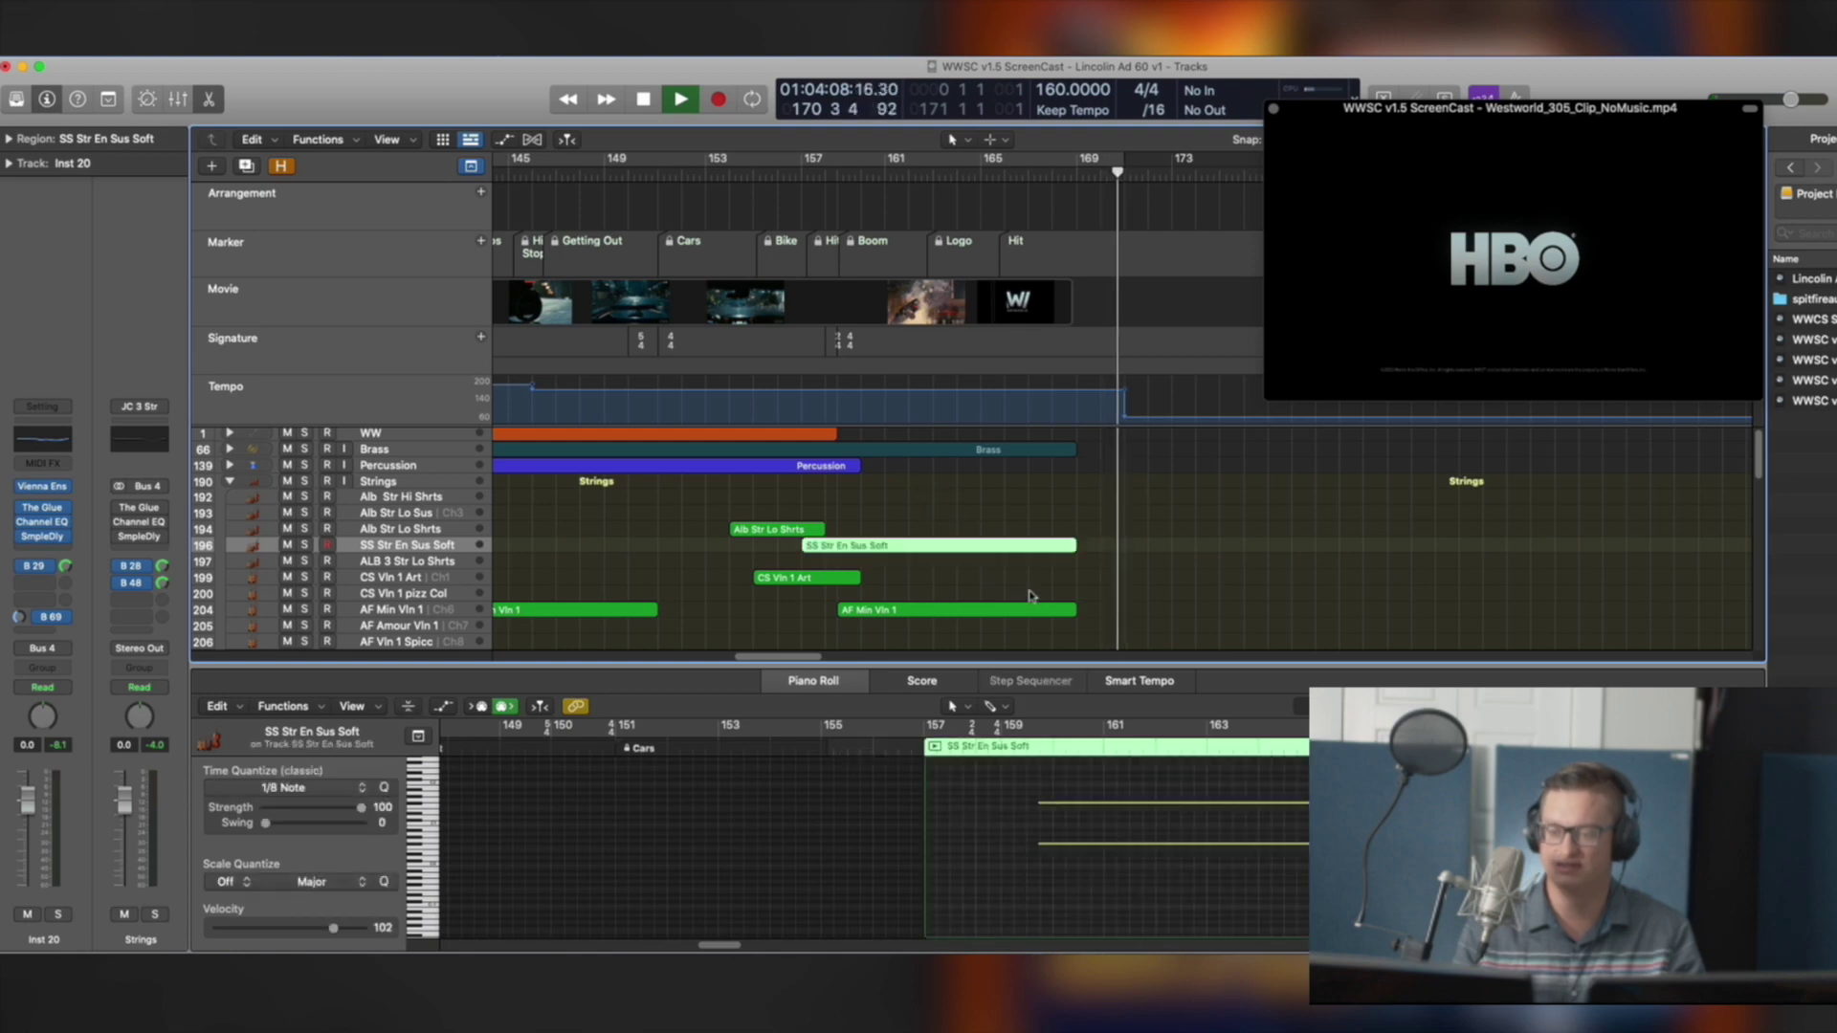
key(space)
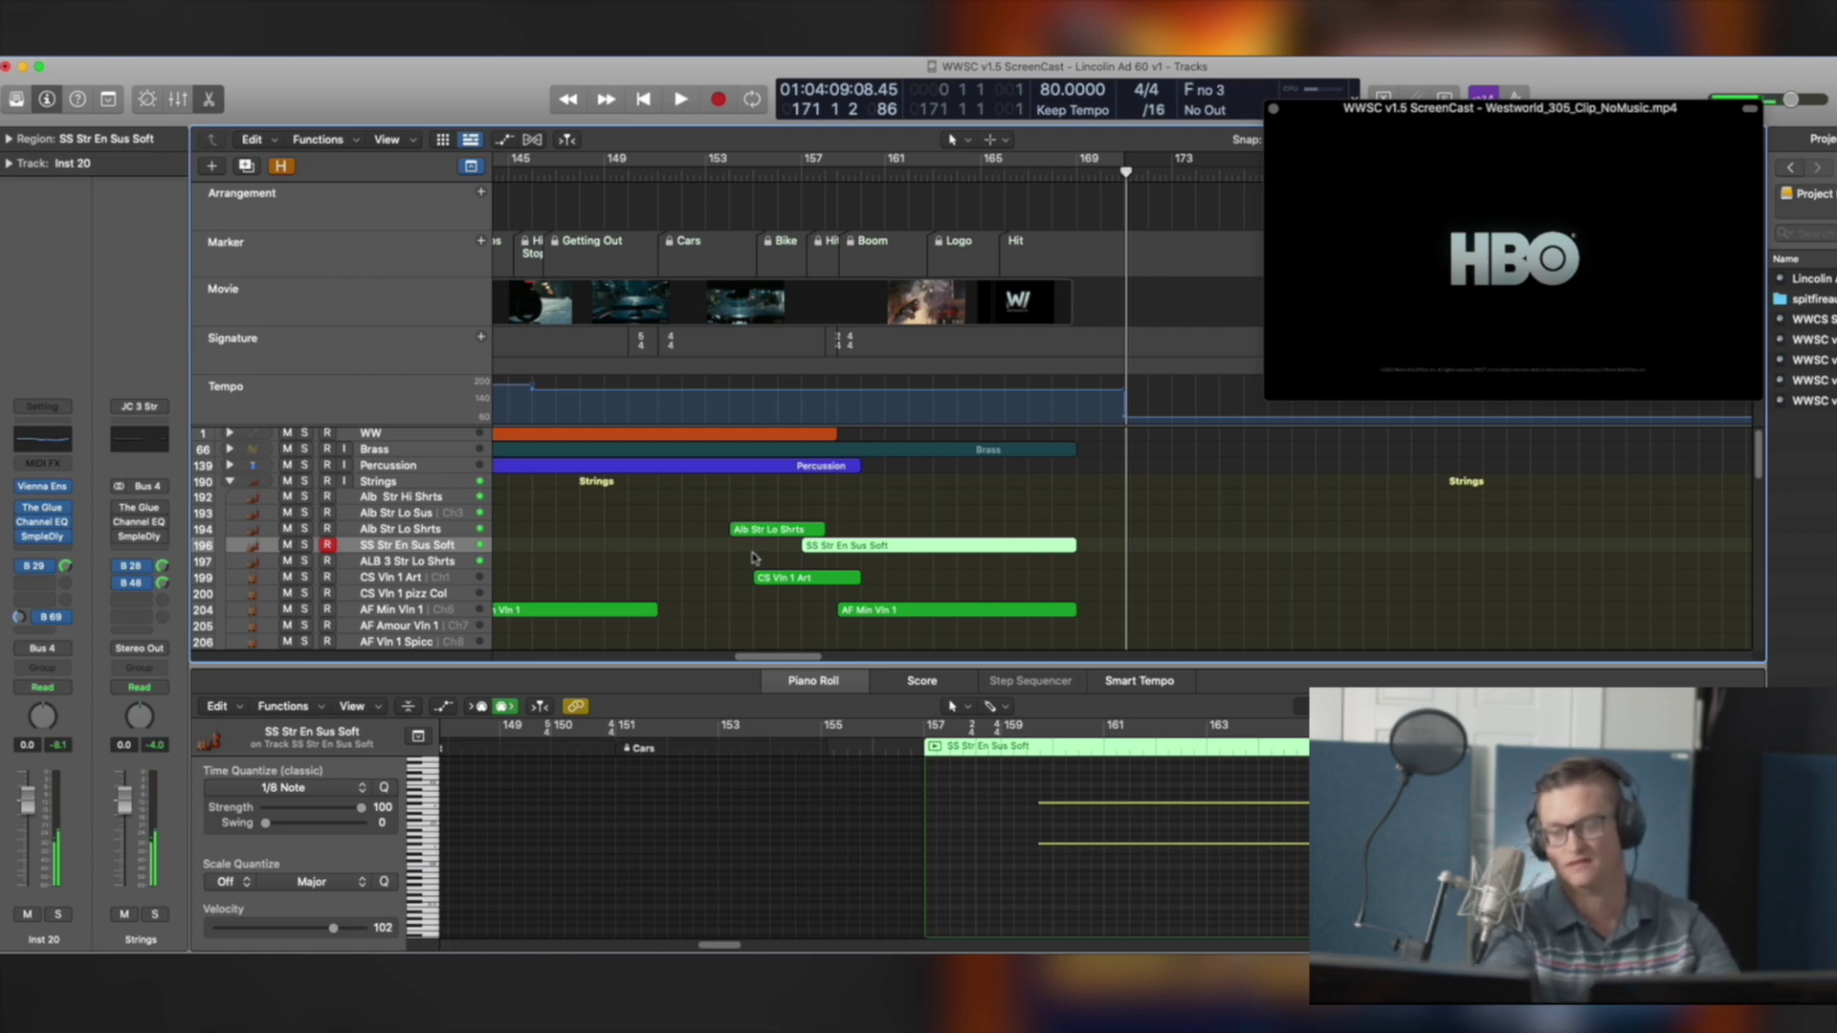
Find the Alb Lo Str Leg region under the Boom and Logo markers and inspect its sustained note
scroll(753, 558, down, 5)
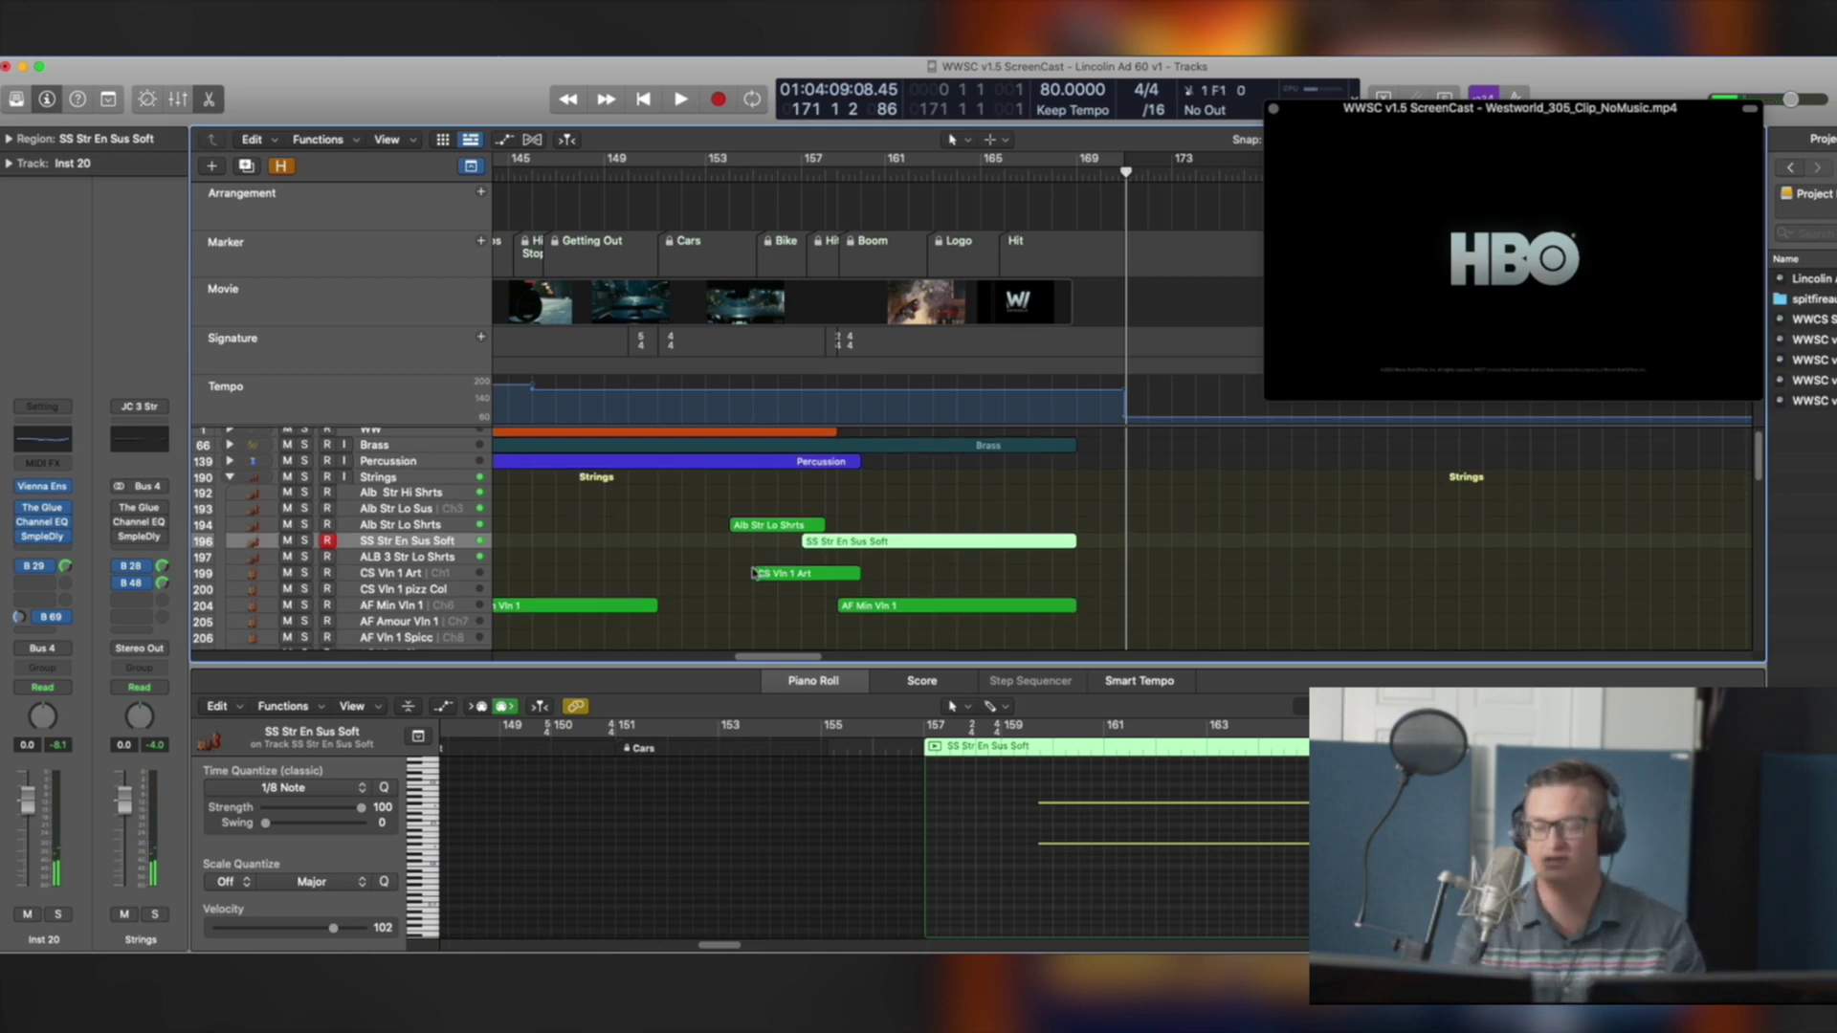
scroll(753, 521, down, 10)
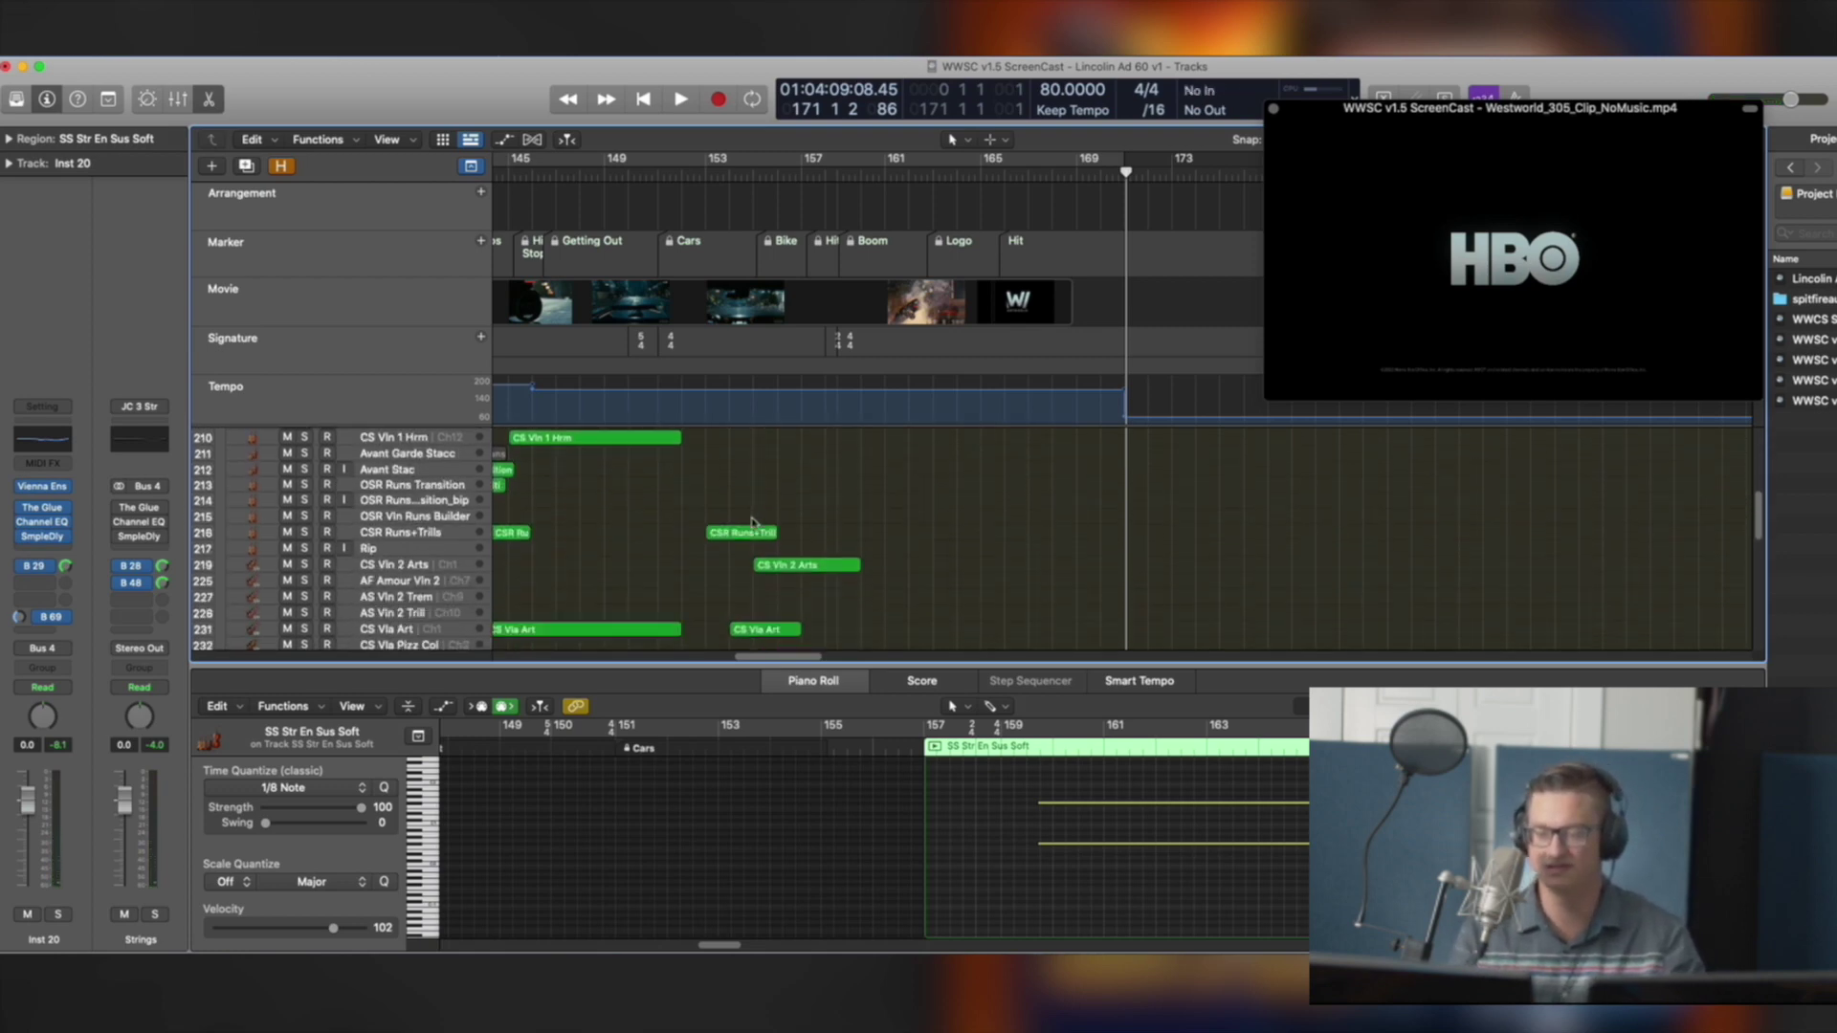
scroll(861, 579, down, 4)
click(996, 532)
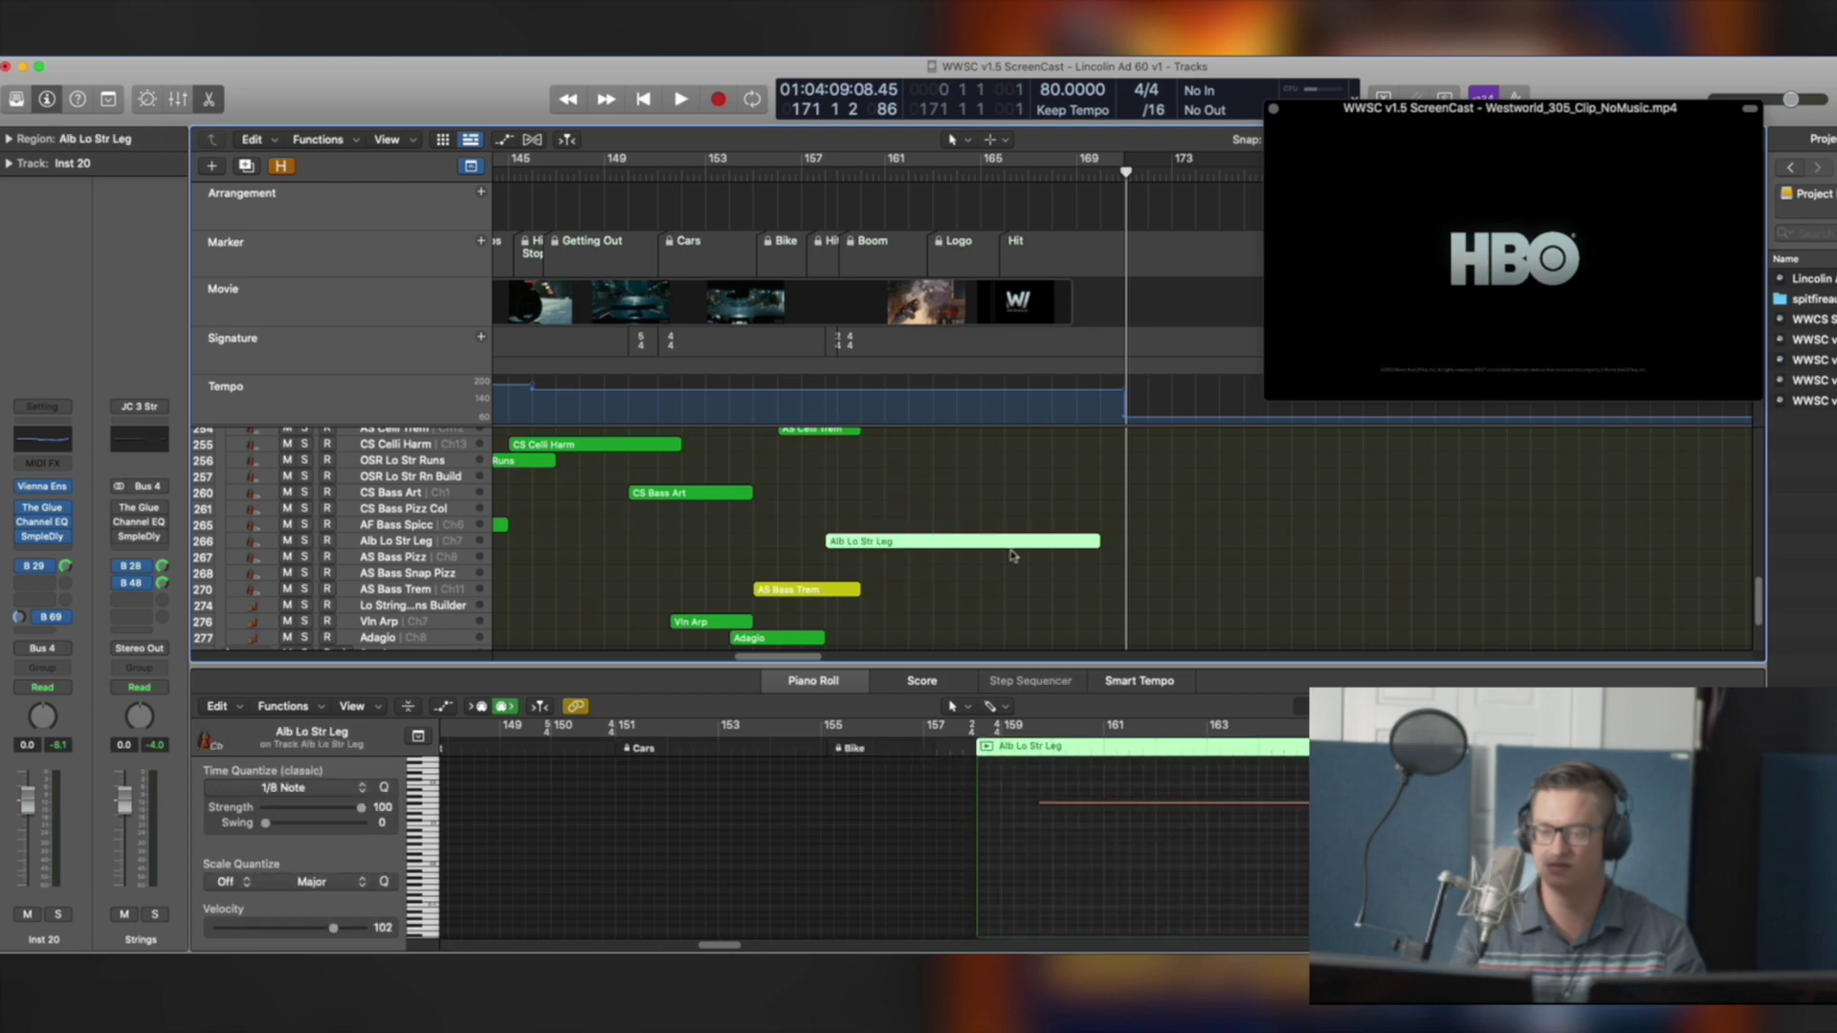
scroll(1005, 551, down, 4)
scroll(957, 555, up, 15)
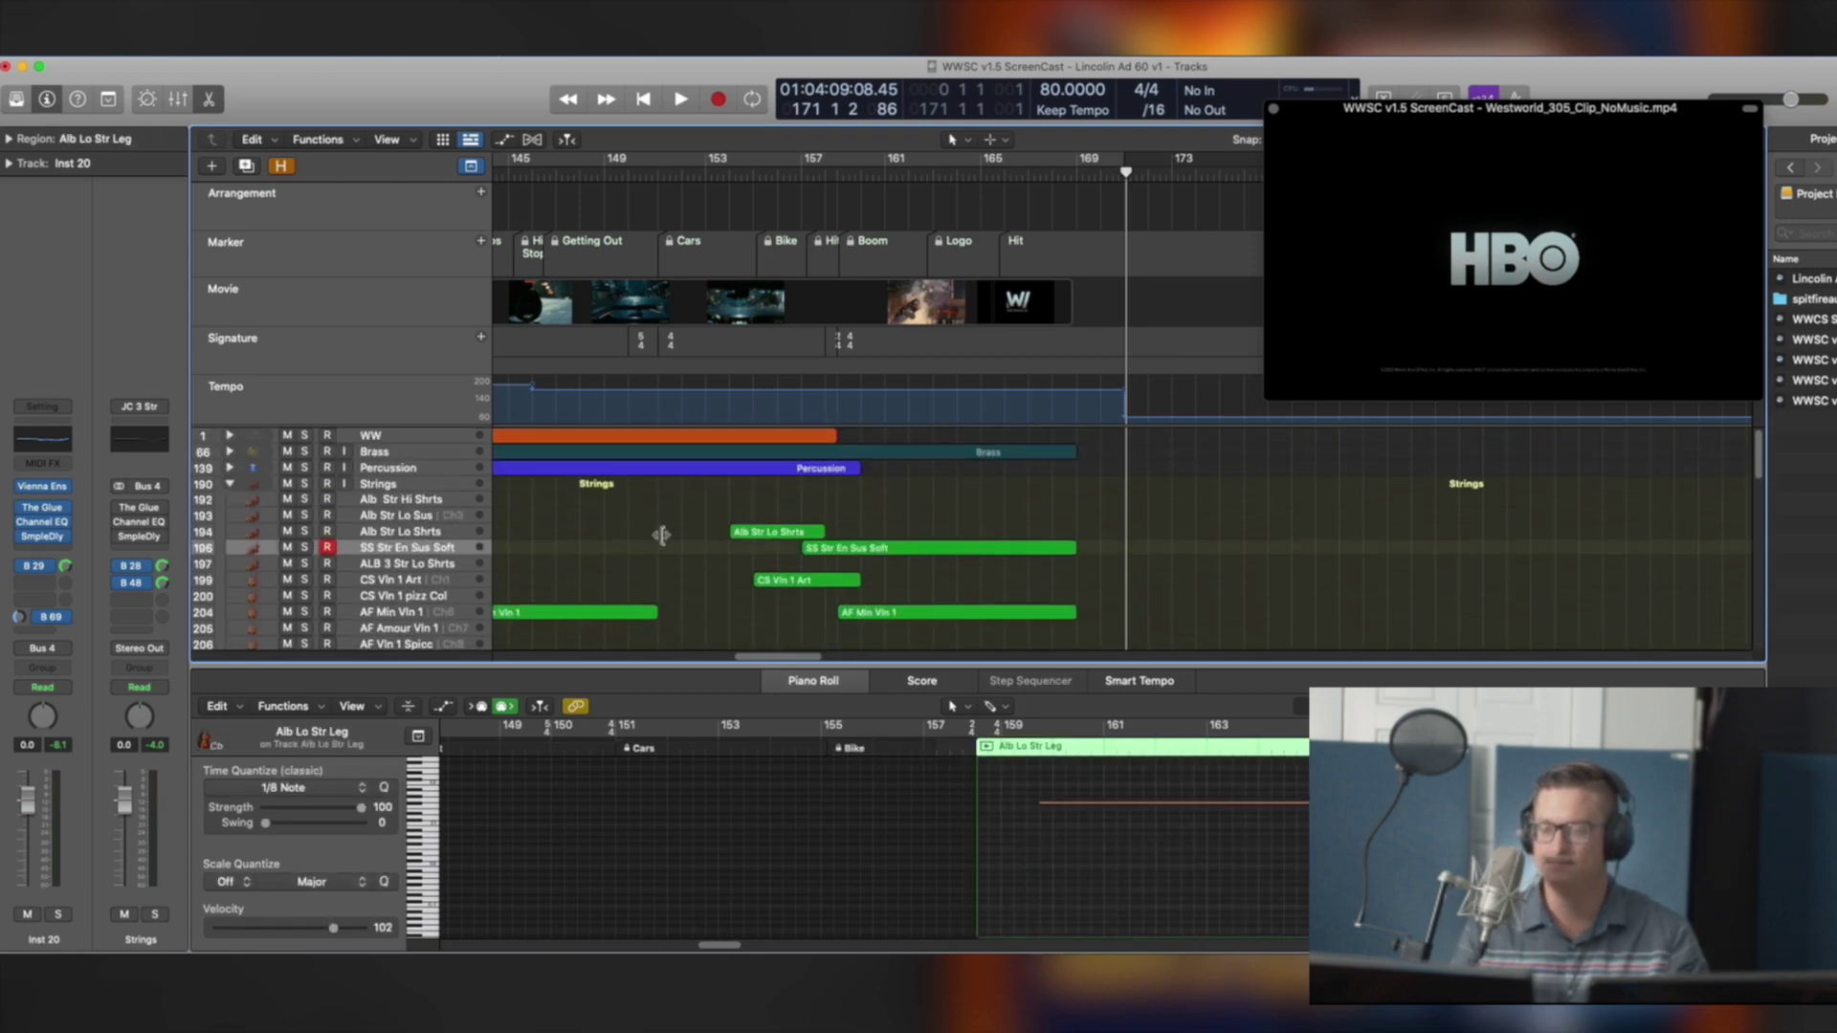
Collapse the Strings track stack, turn off its record enable, and survey the arrangement from bar 101 to the closing logo
click(230, 484)
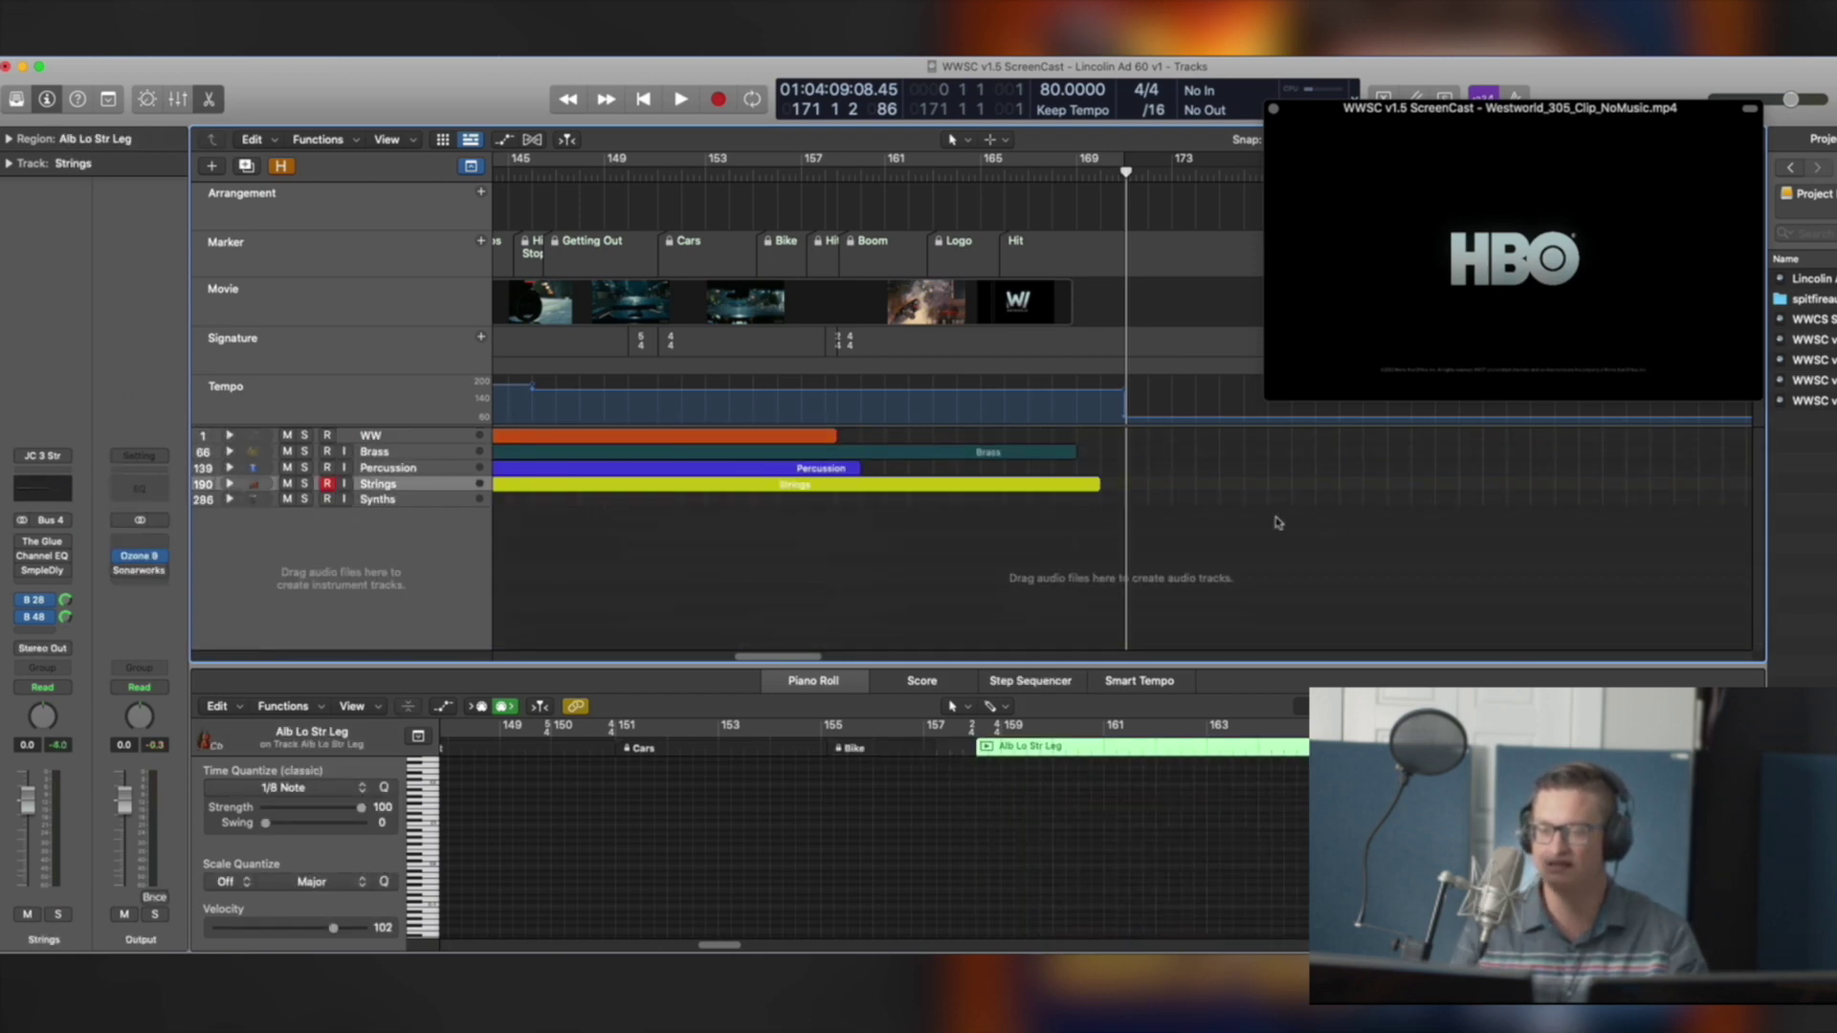
click(328, 484)
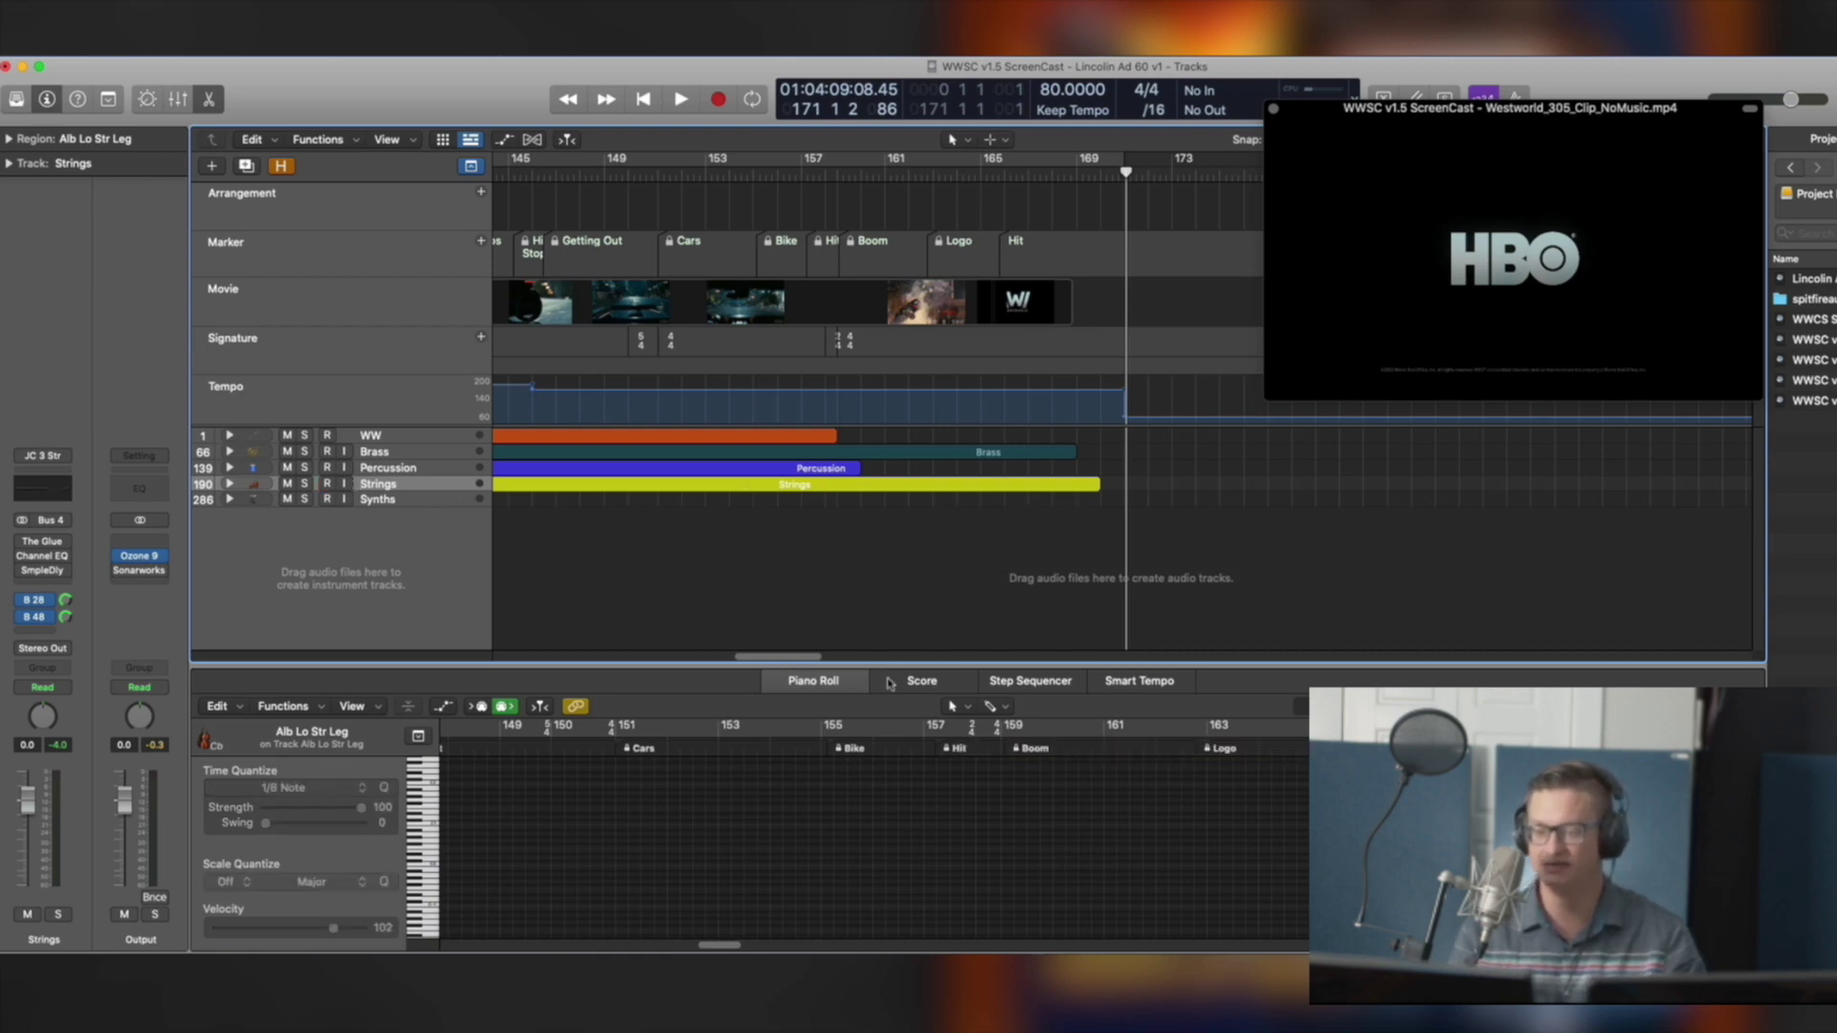
drag(792, 658, 717, 653)
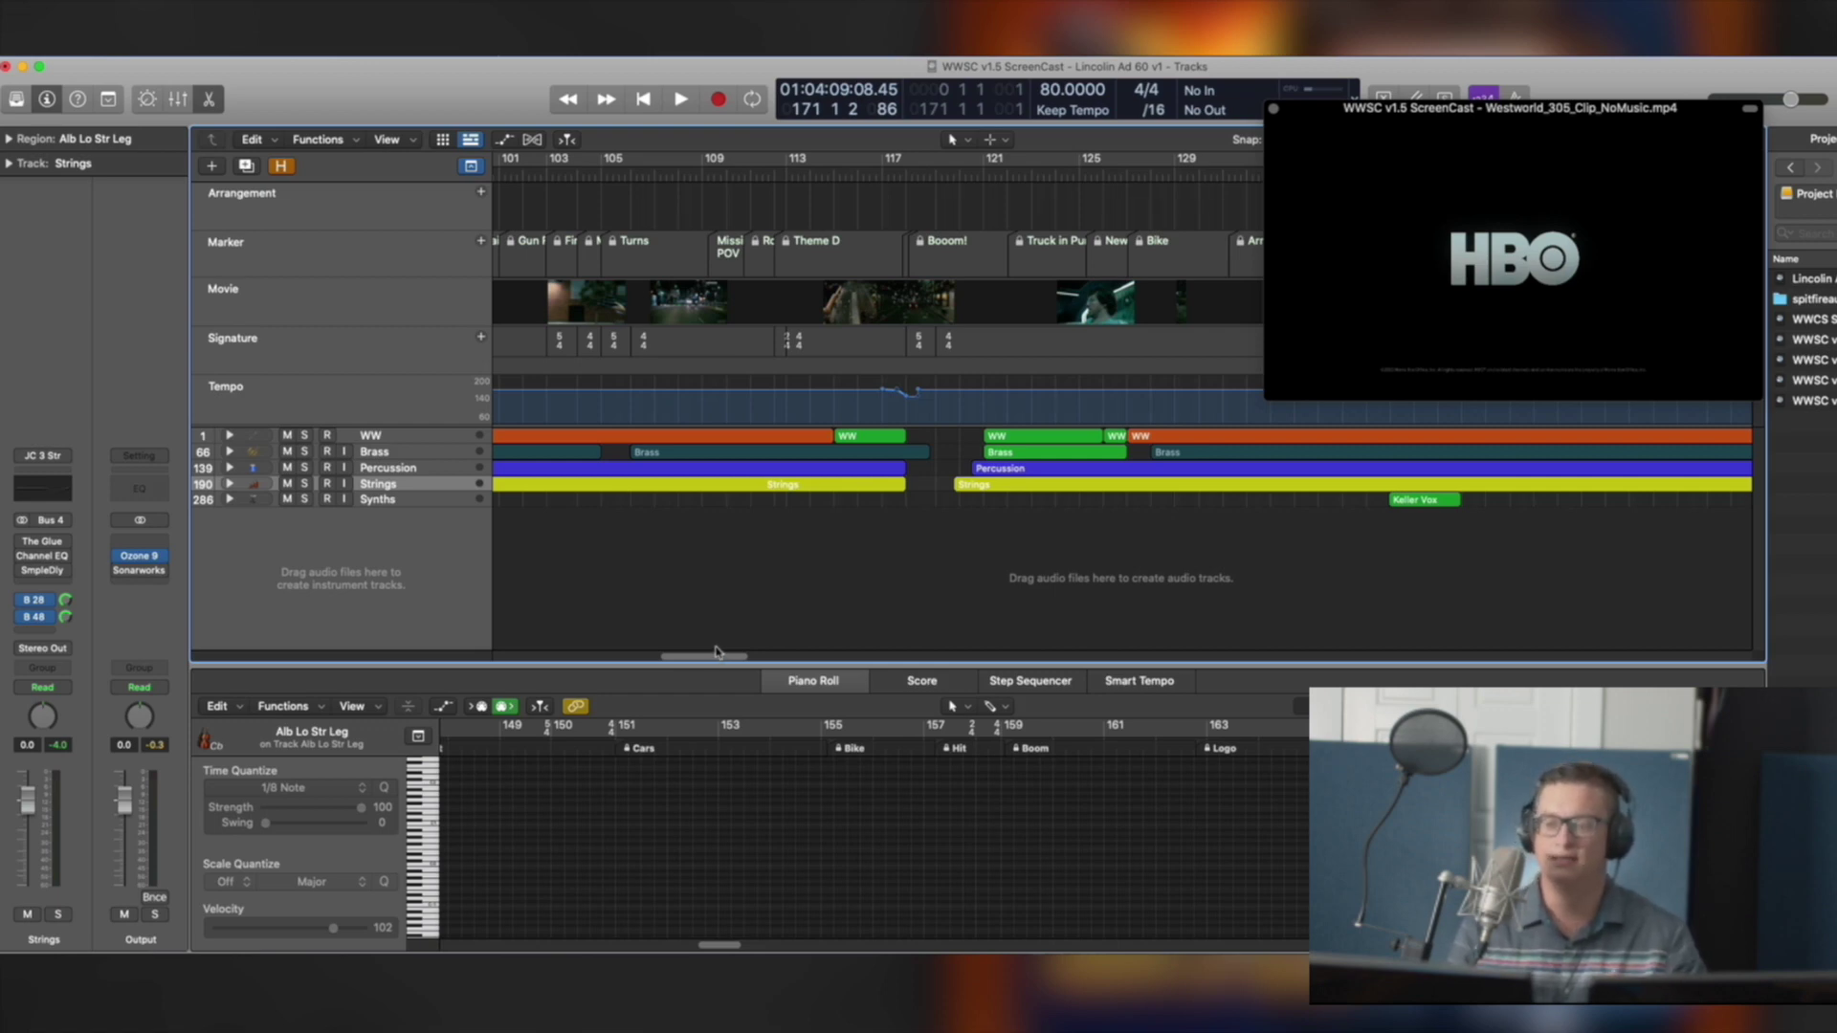
scroll(718, 653, right, 1)
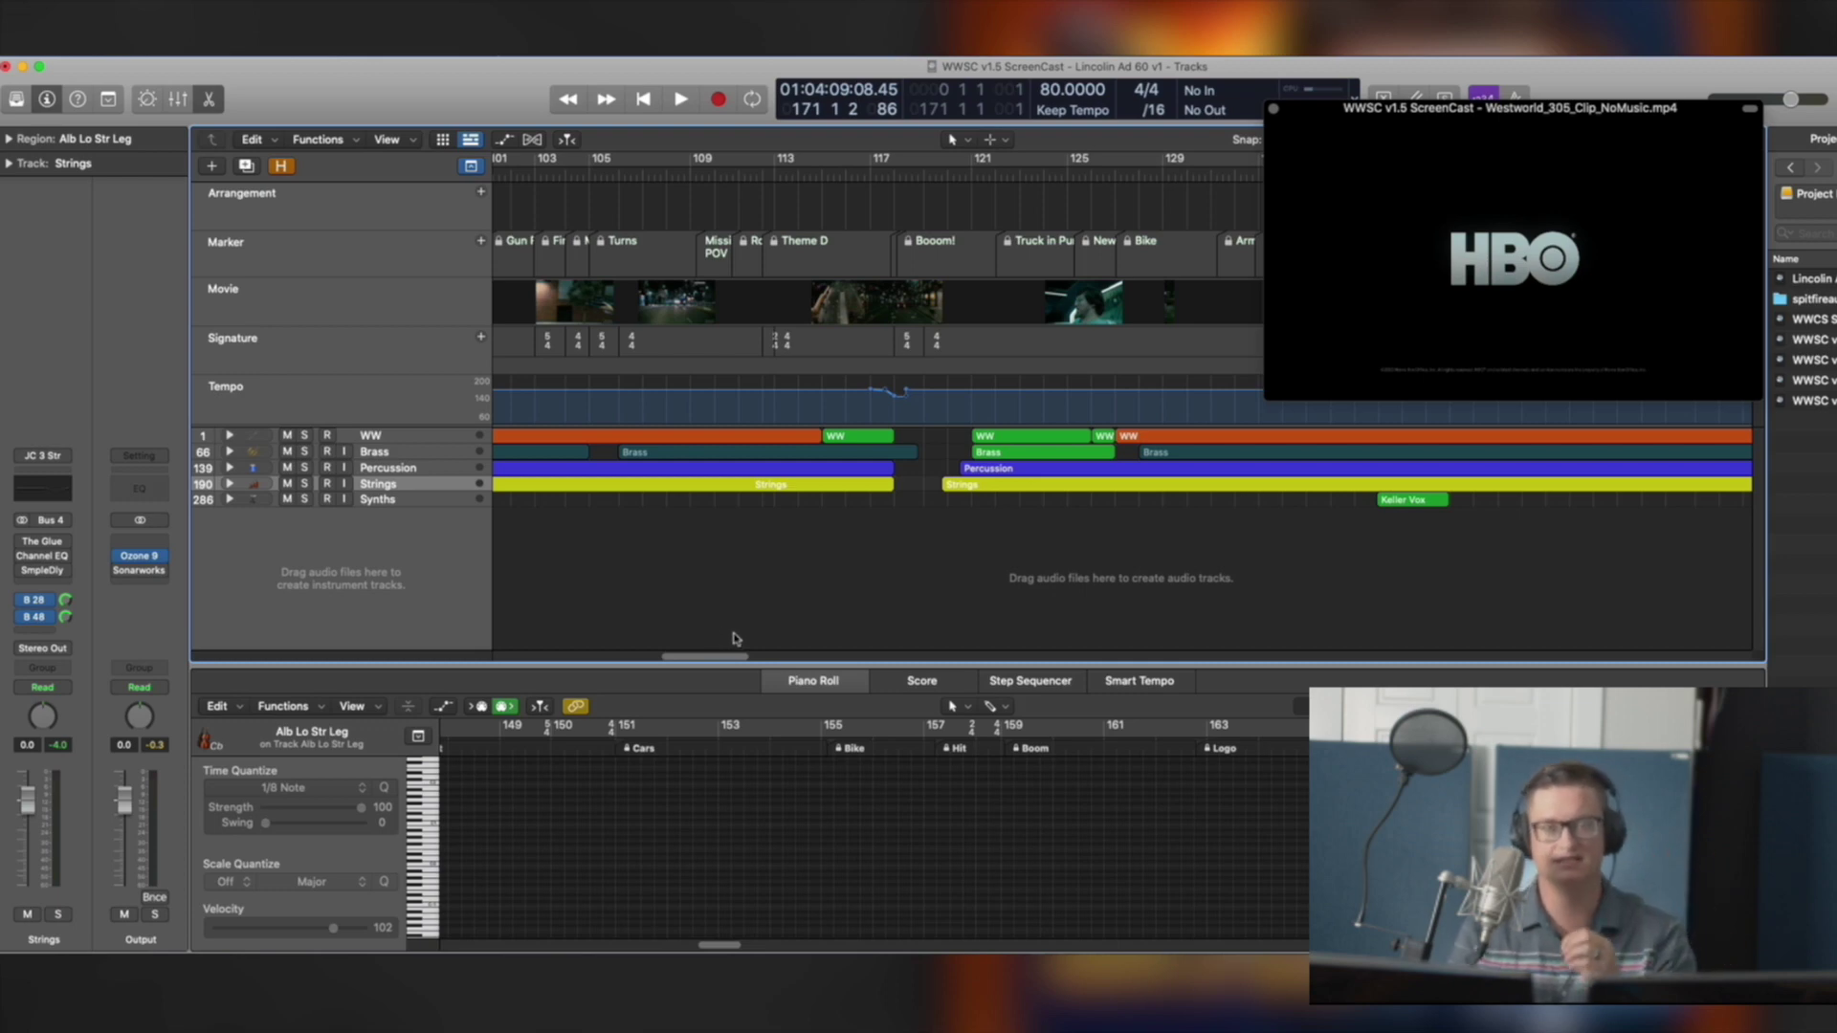
drag(709, 656, 776, 657)
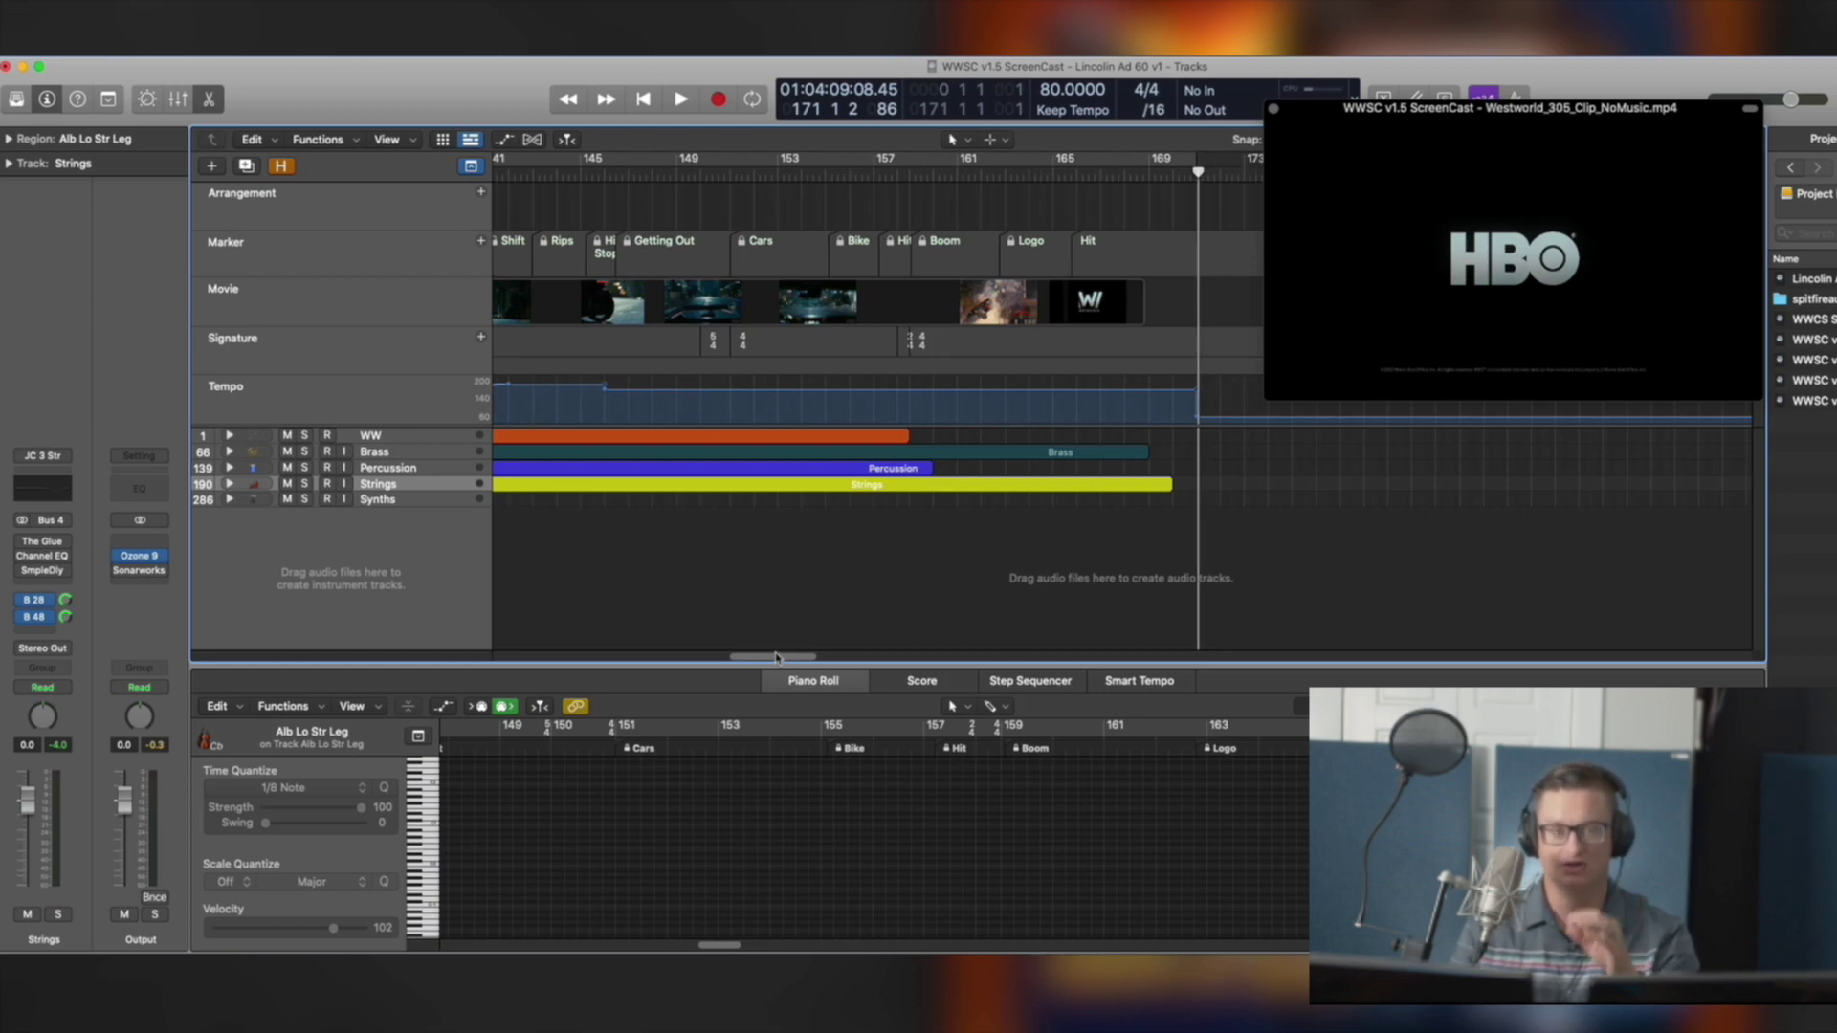